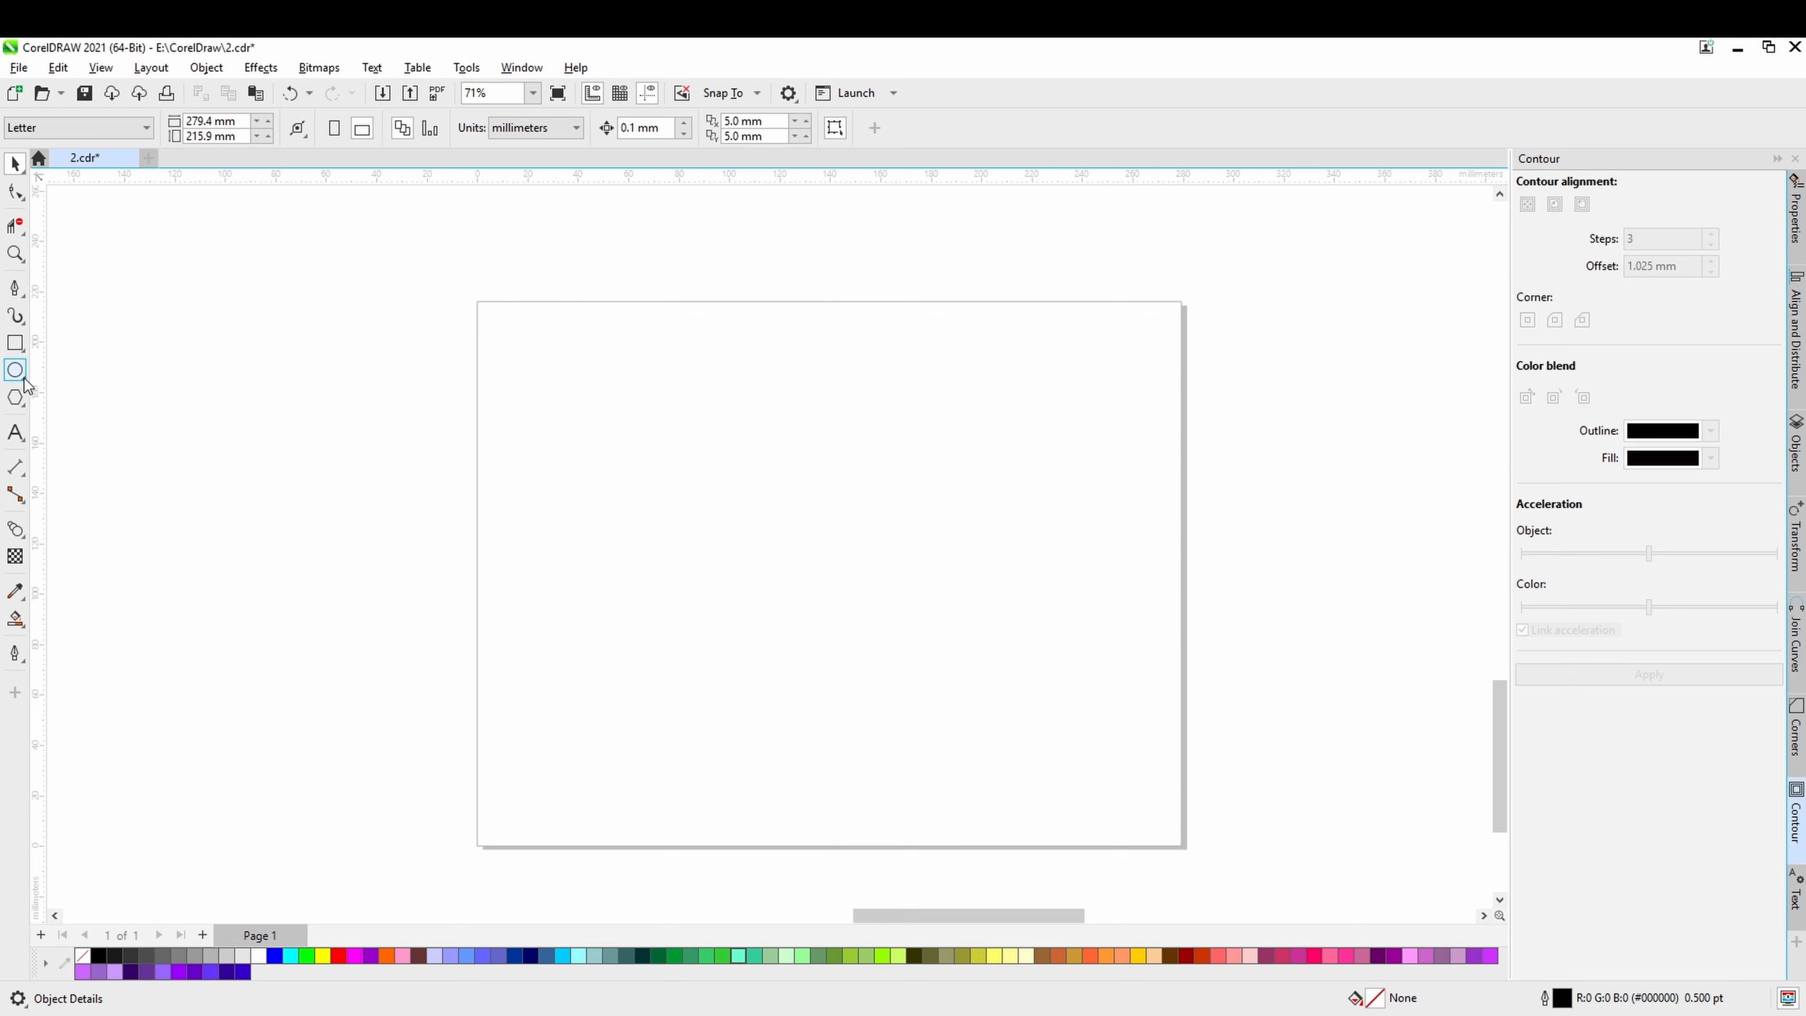
# Draw a circle about 176 mm in diameter from its centre near the middle of the page.
pyautogui.click(17, 372)
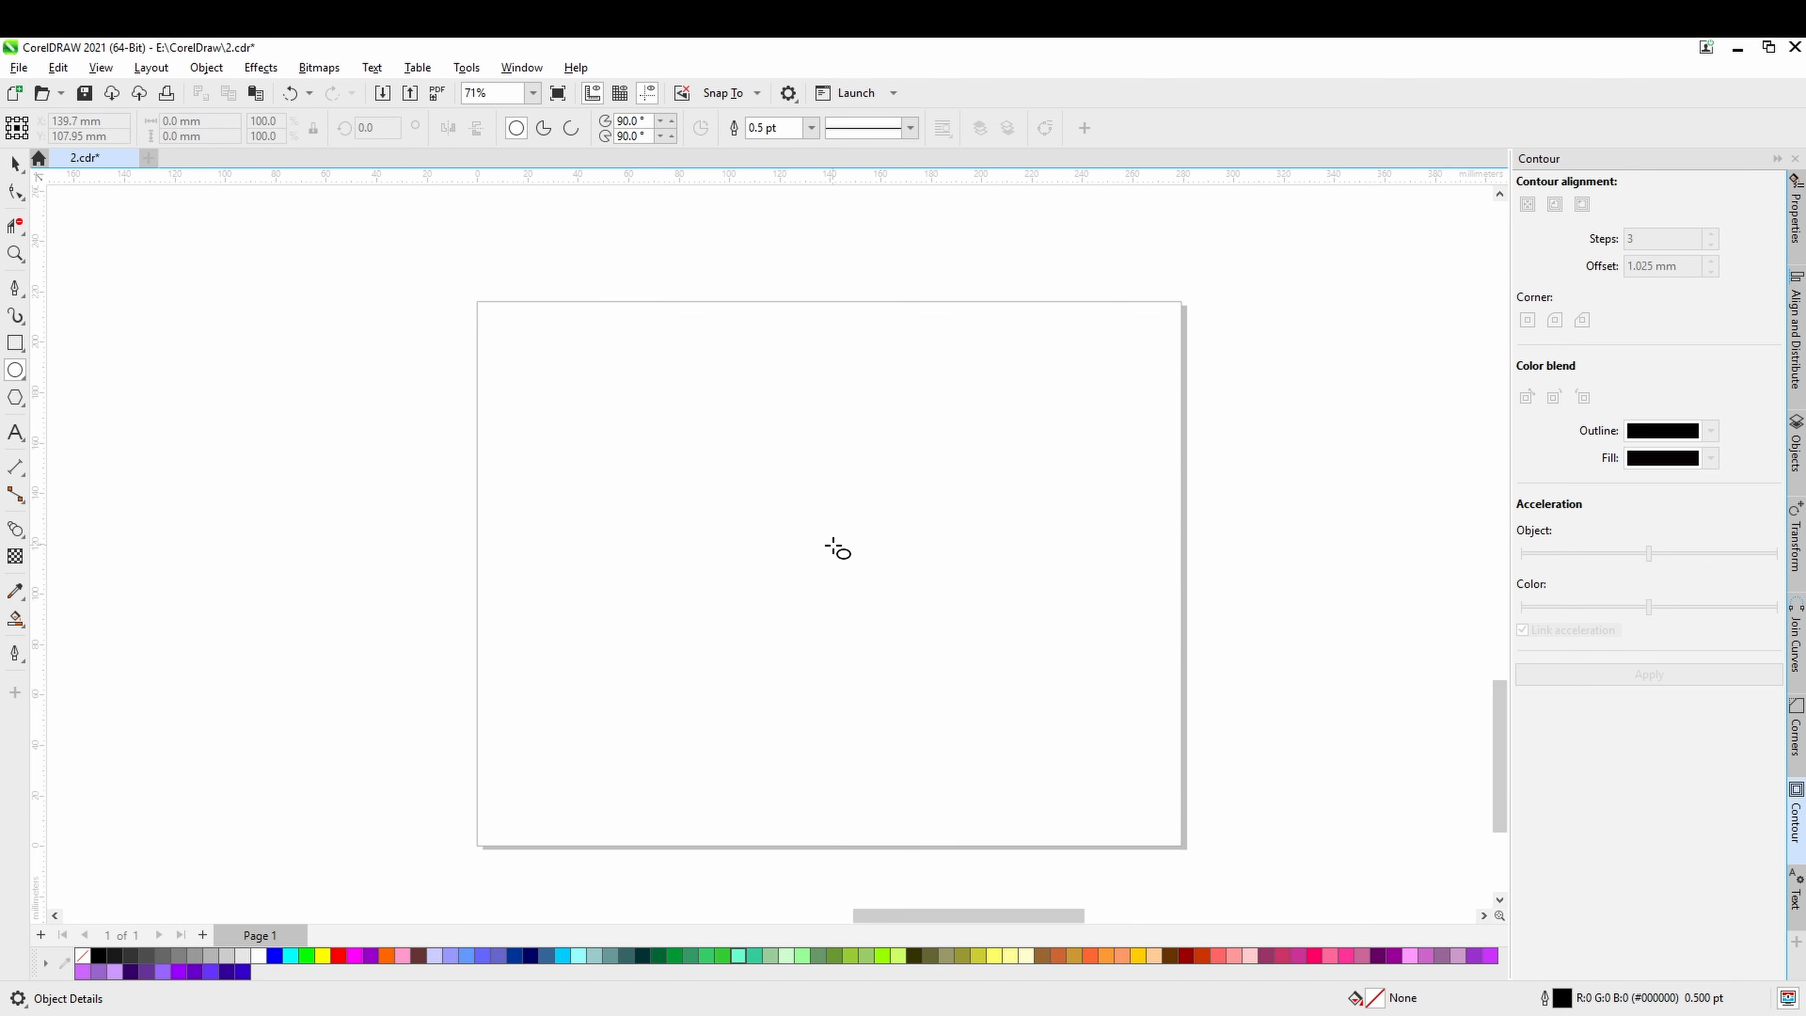
pyautogui.moveTo(816, 542); pyautogui.dragTo(1039, 734)
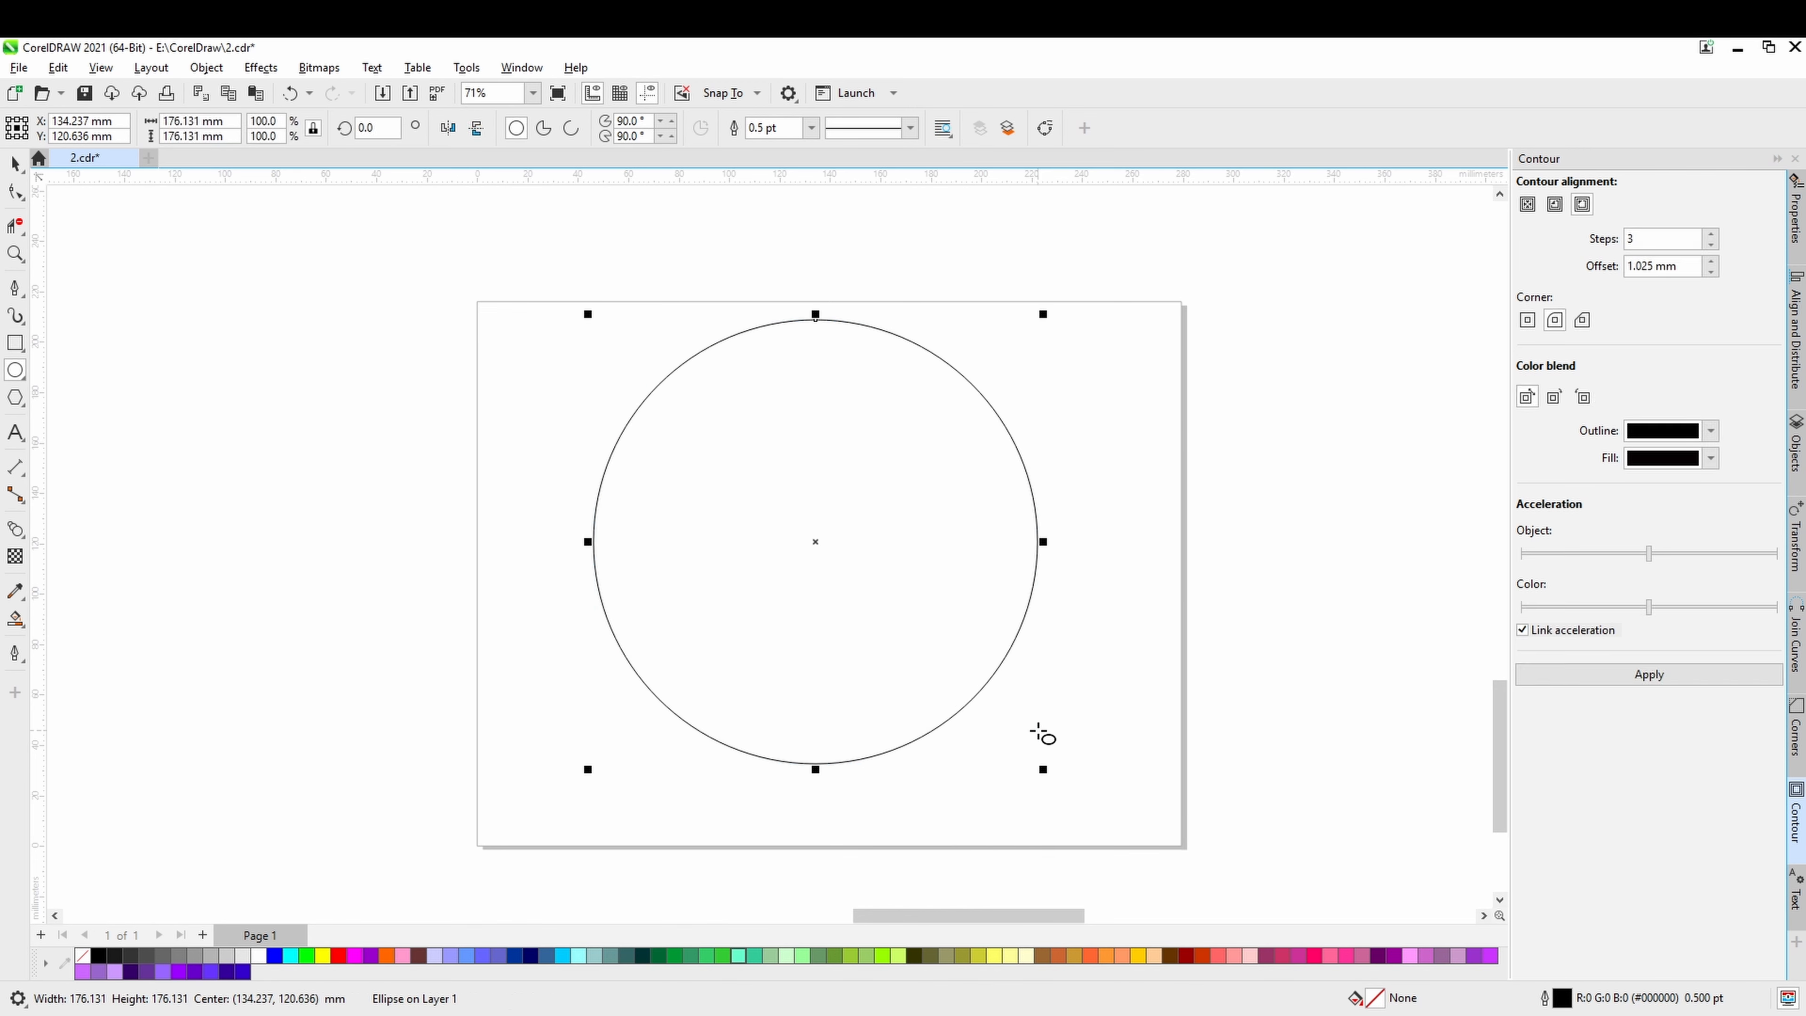
pyautogui.click(14, 163)
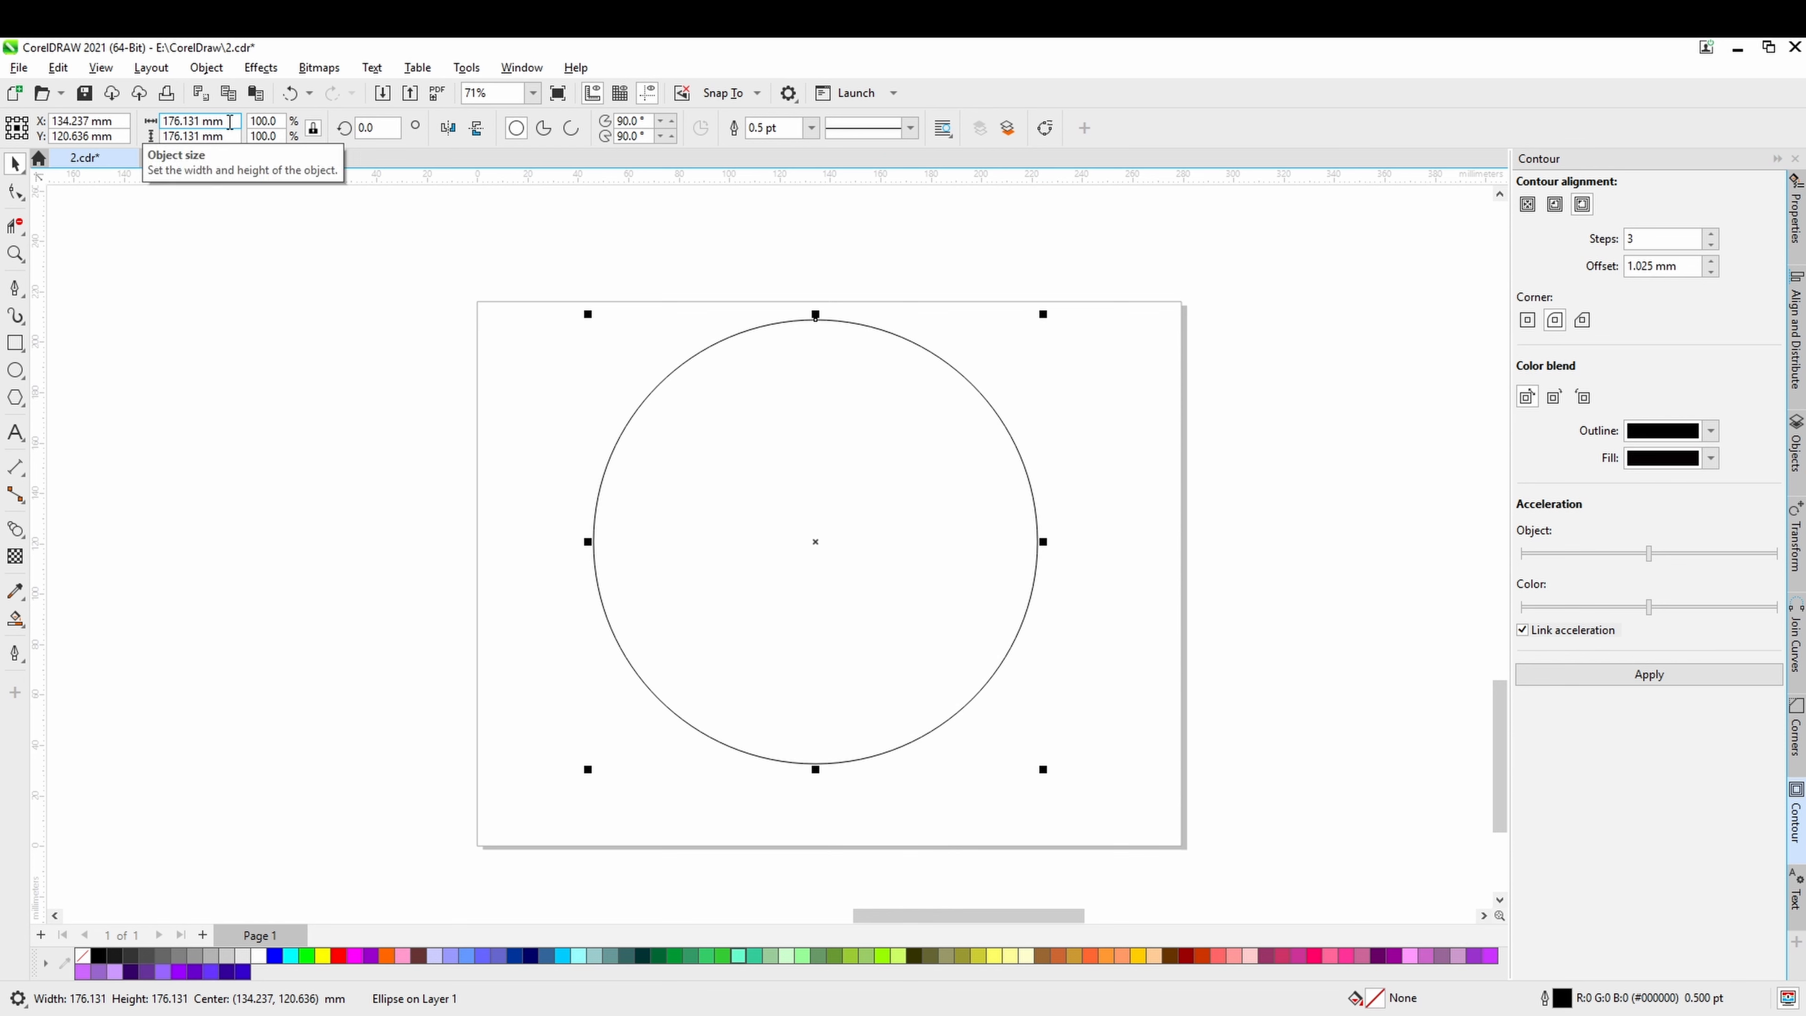
# Resize the circle to 250 mm in diameter and centre it on the page.
pyautogui.moveTo(235, 122); pyautogui.dragTo(147, 128)
pyautogui.write('2')
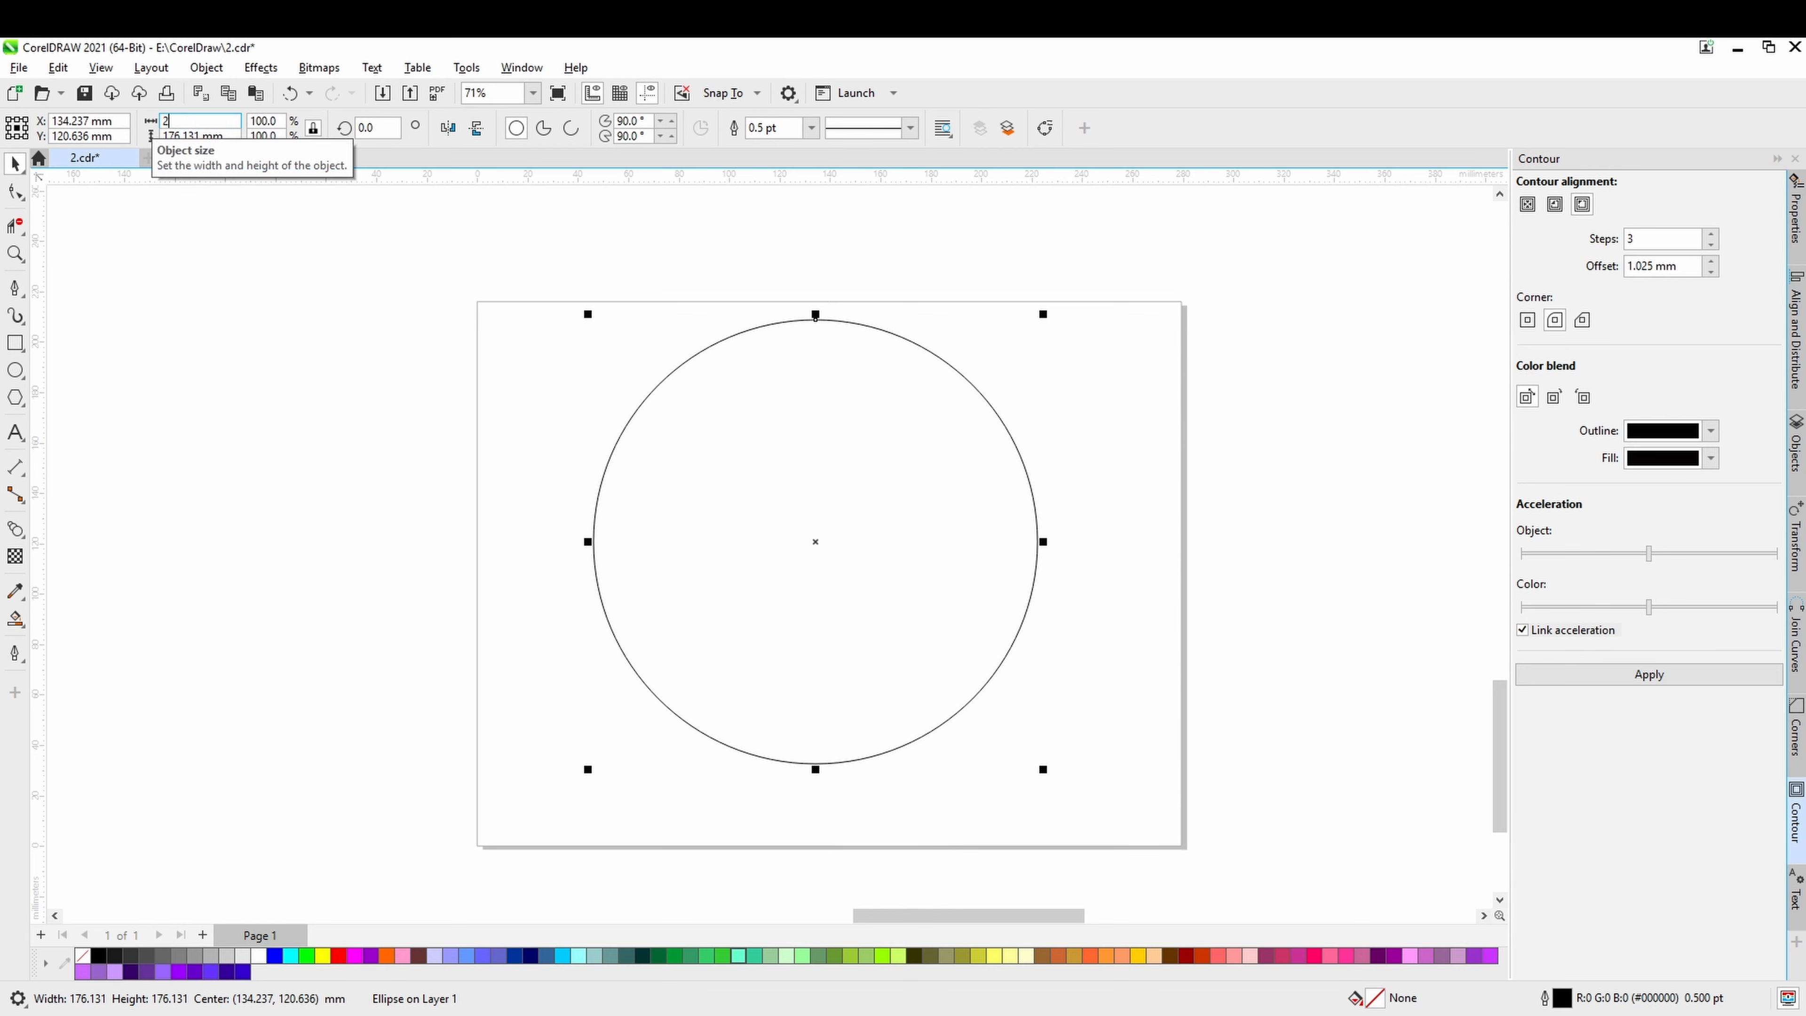
pyautogui.write('50')
pyautogui.press('Return')
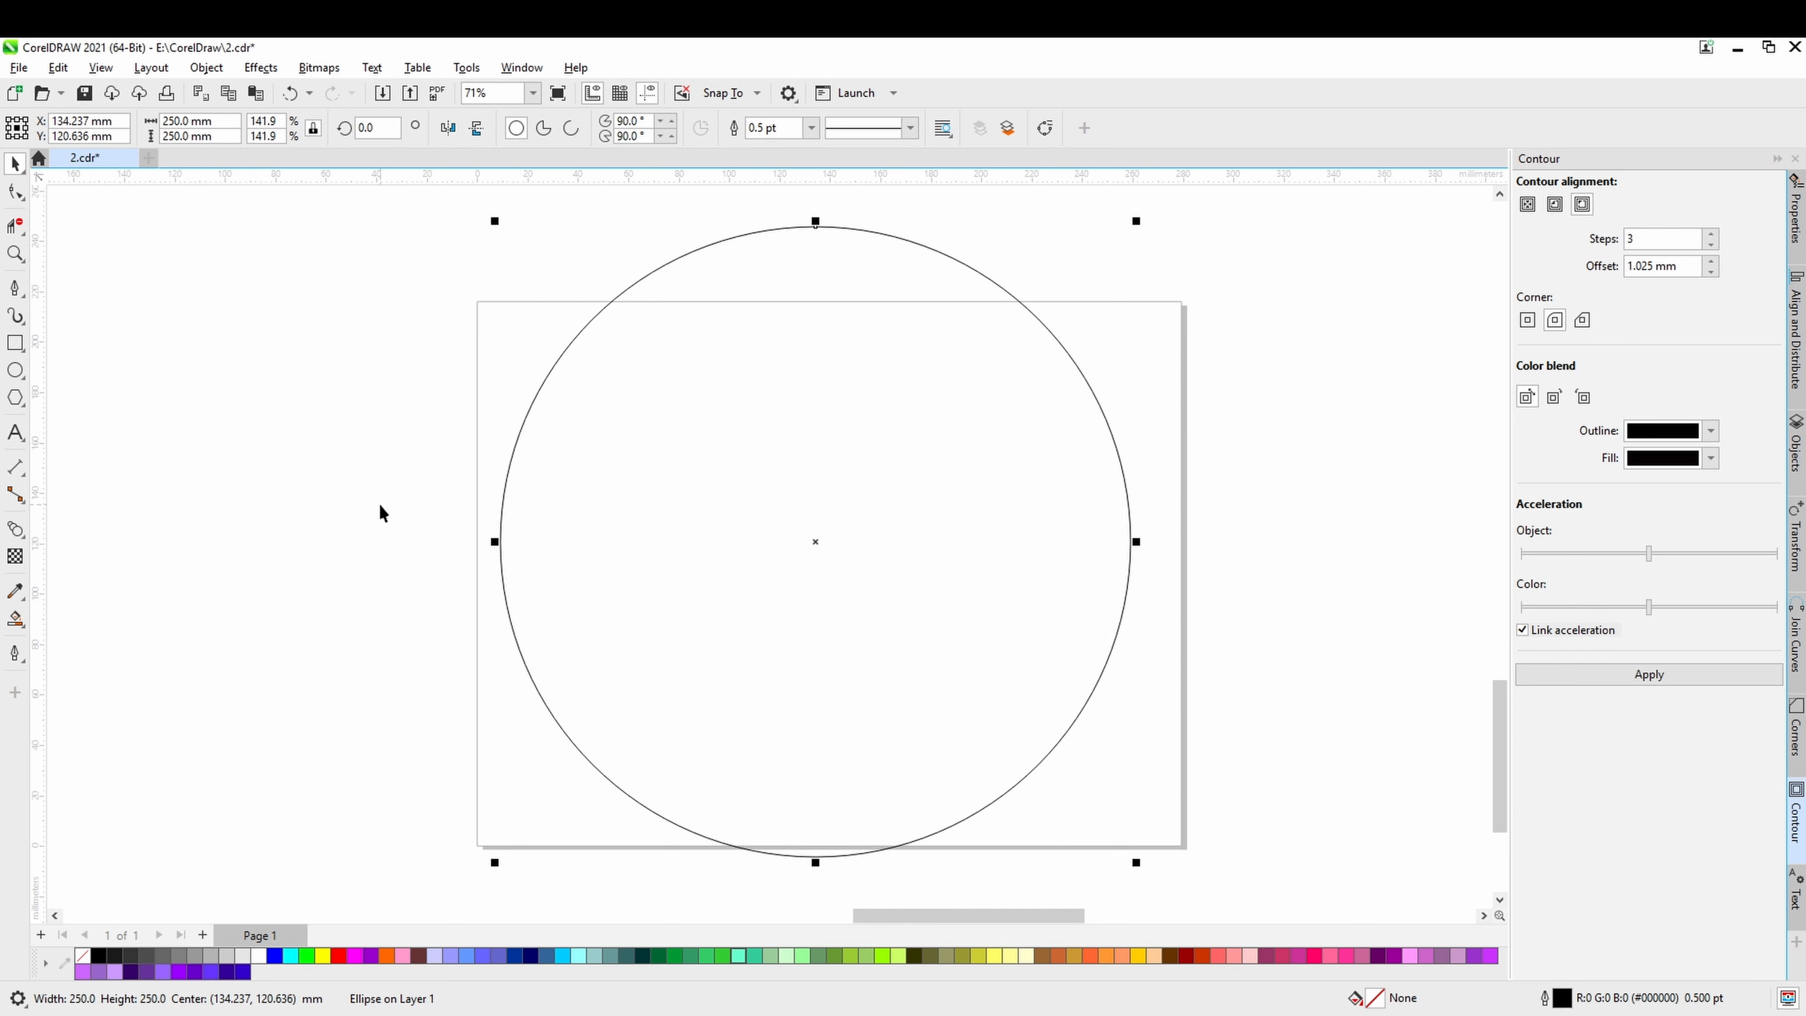
pyautogui.press('p')
pyautogui.click(1230, 687)
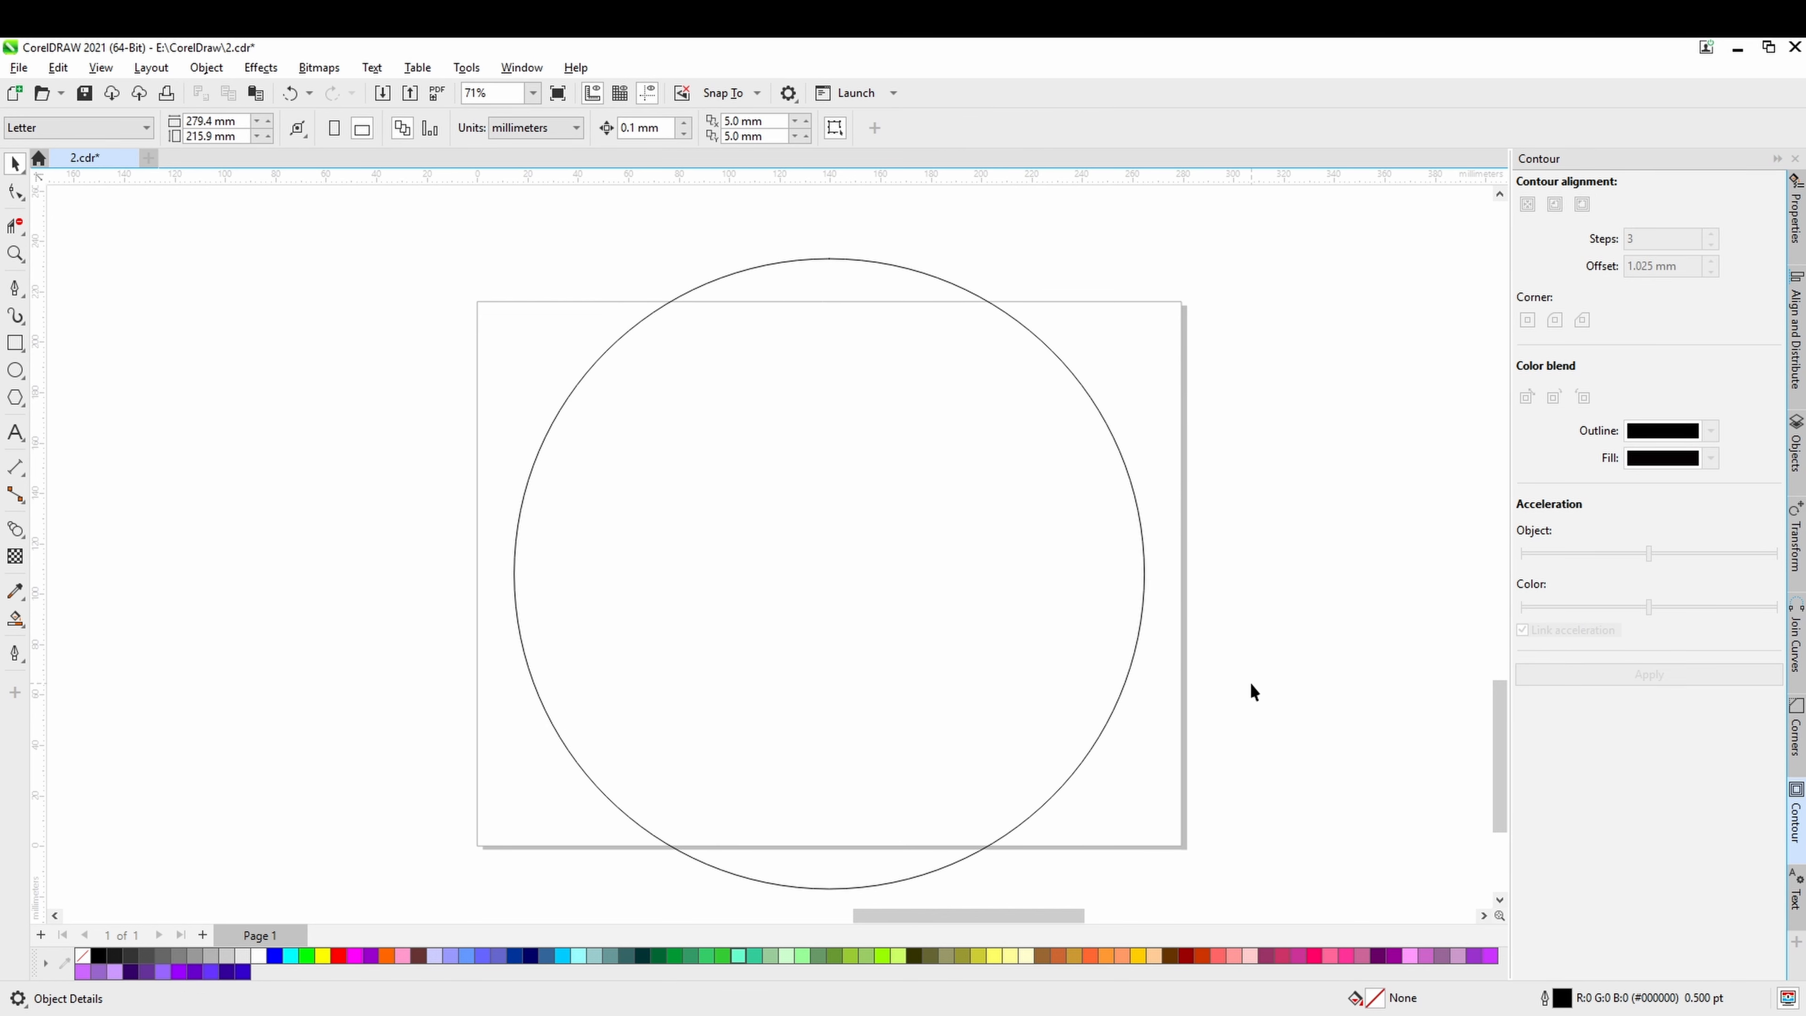
# Apply a zipper distortion to the circle with an amplitude of 3 and a frequency of 5.
pyautogui.click(1136, 628)
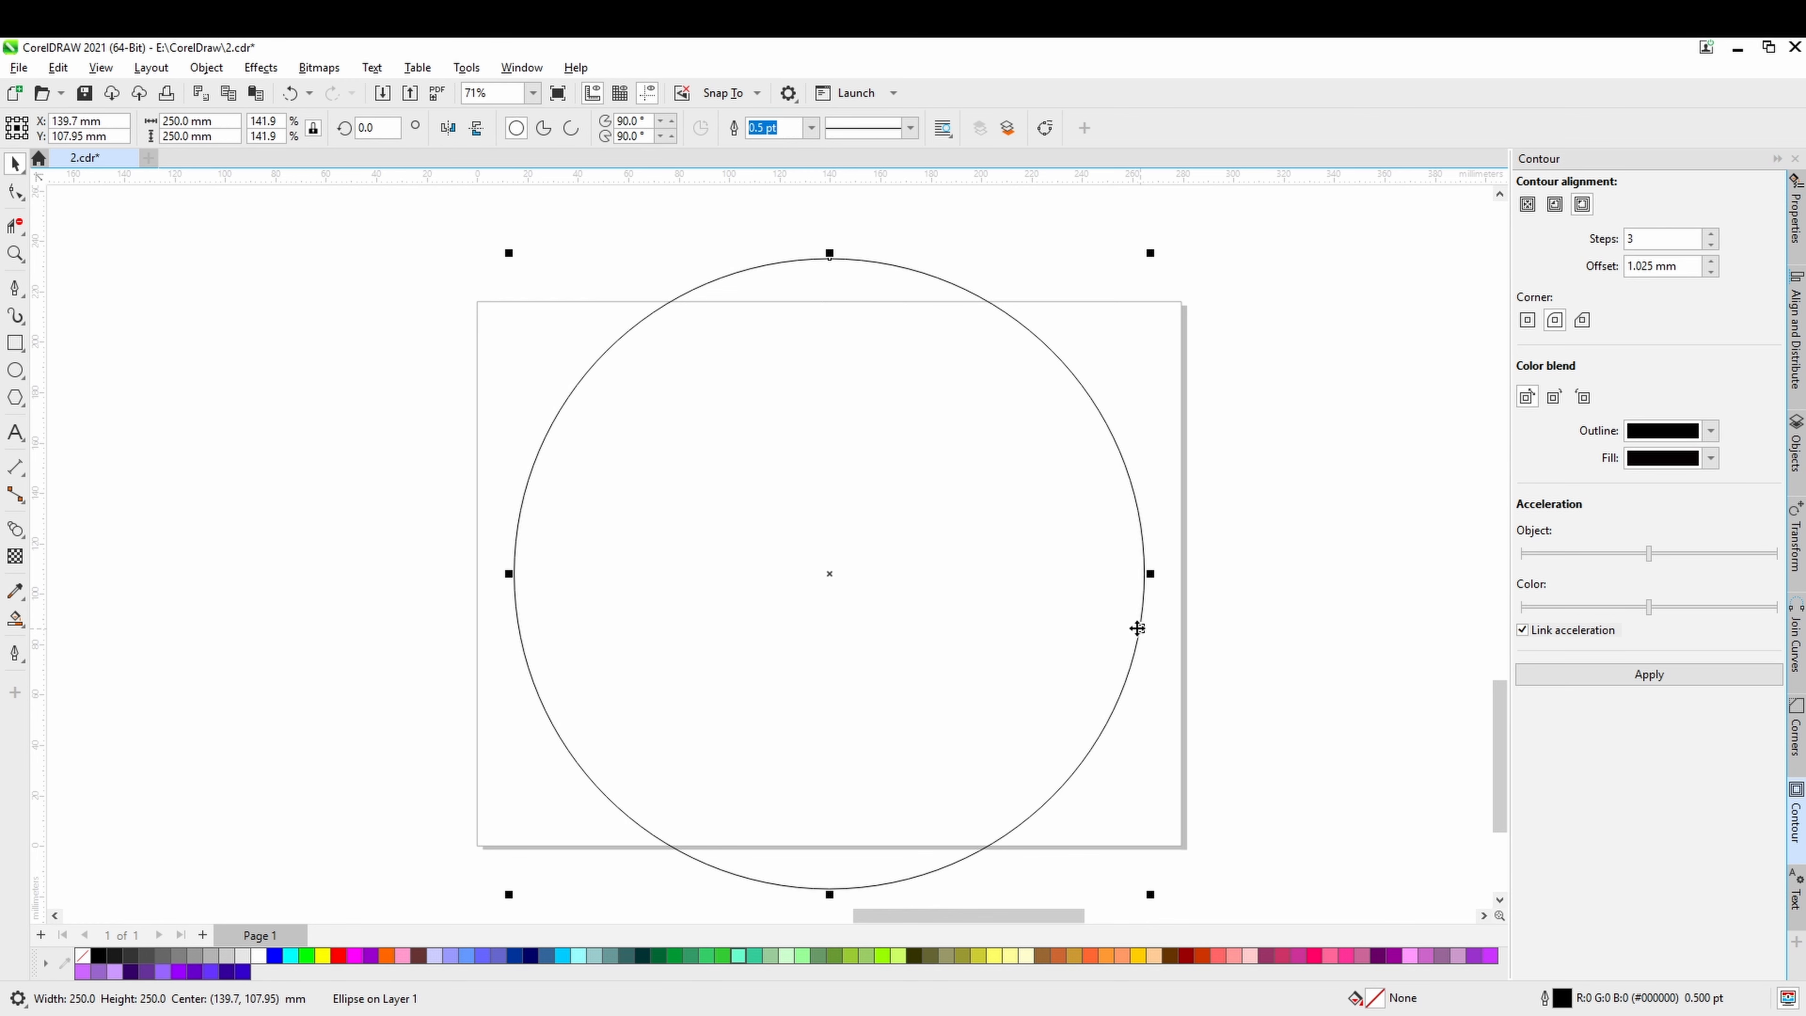
pyautogui.click(23, 530)
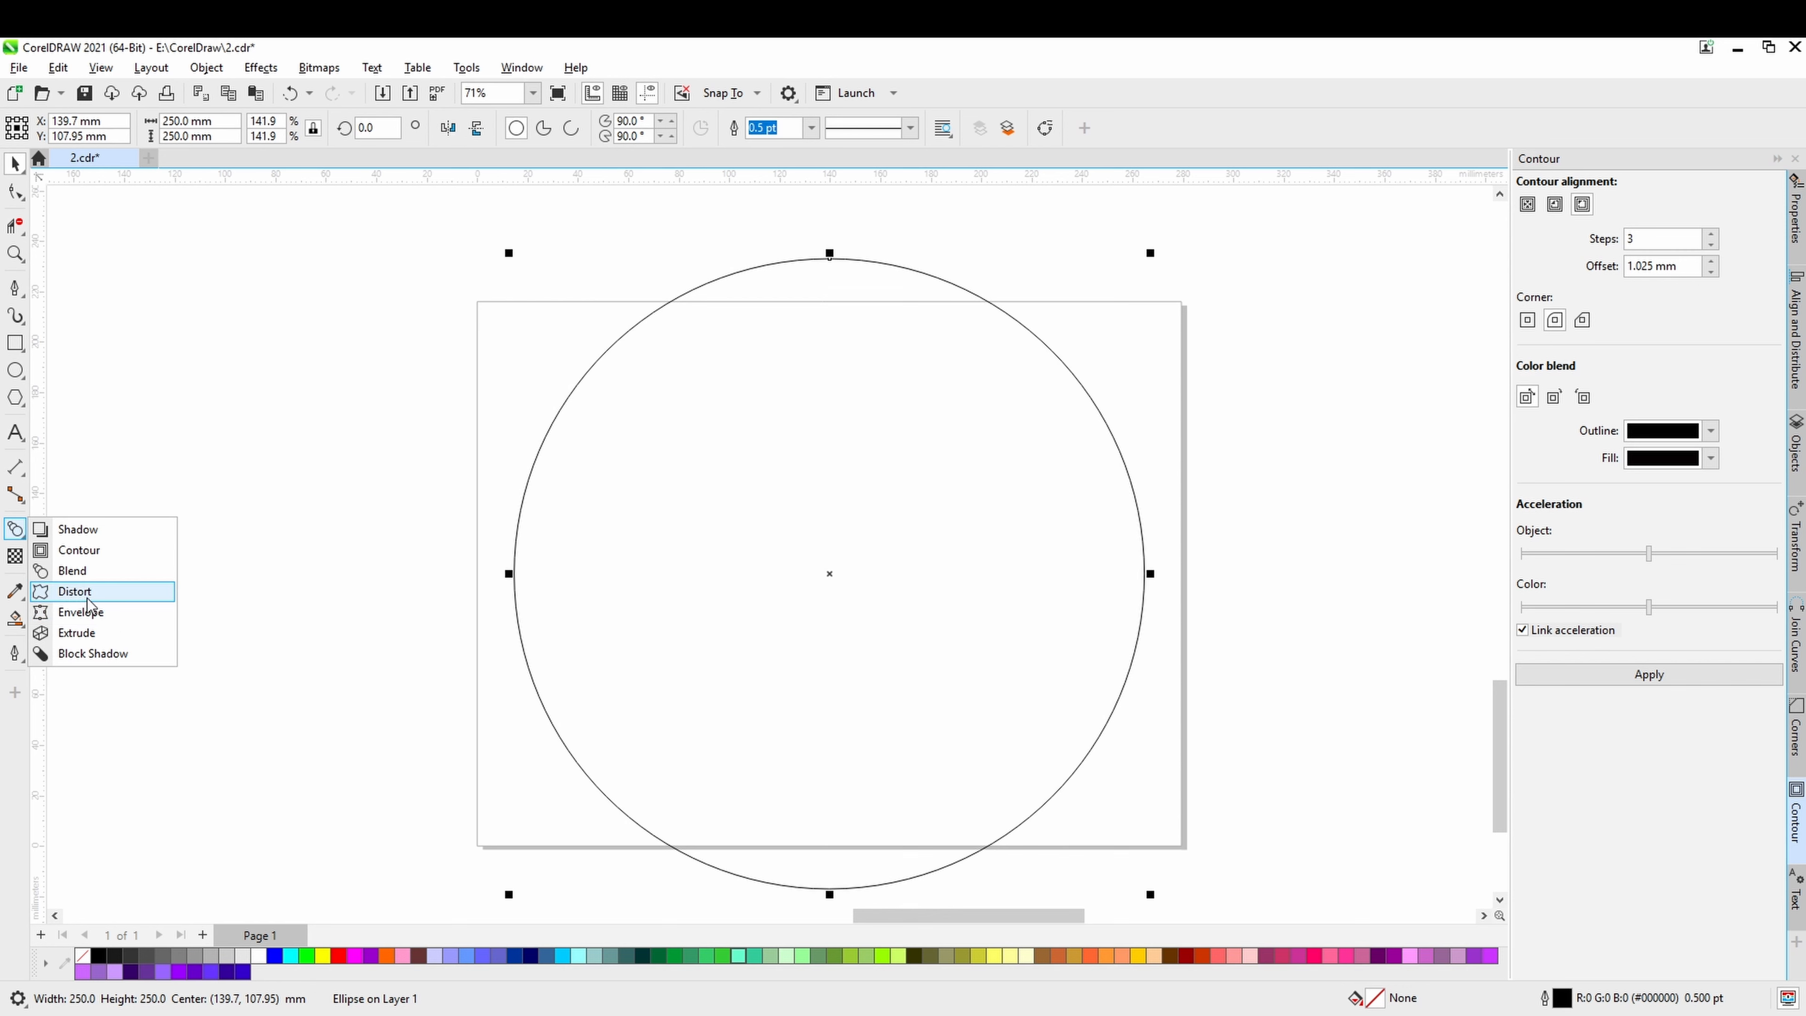
pyautogui.click(102, 600)
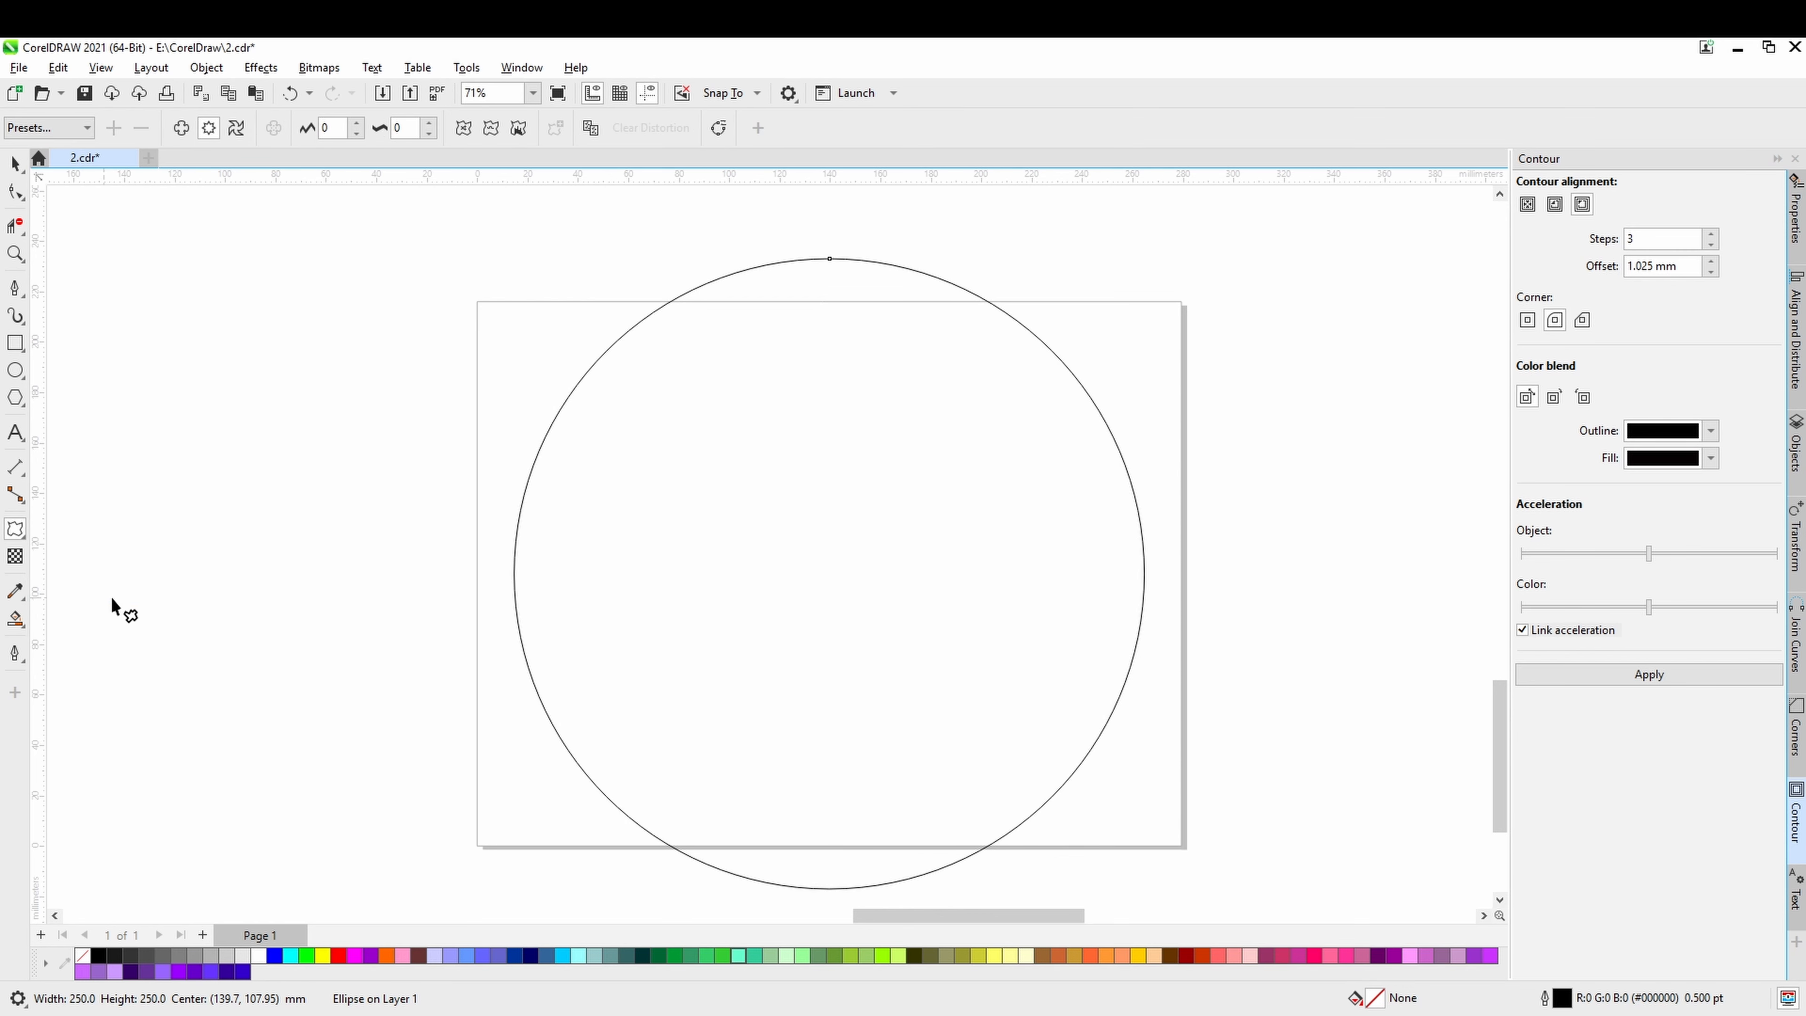
pyautogui.click(357, 123)
pyautogui.click(357, 124)
pyautogui.click(357, 124)
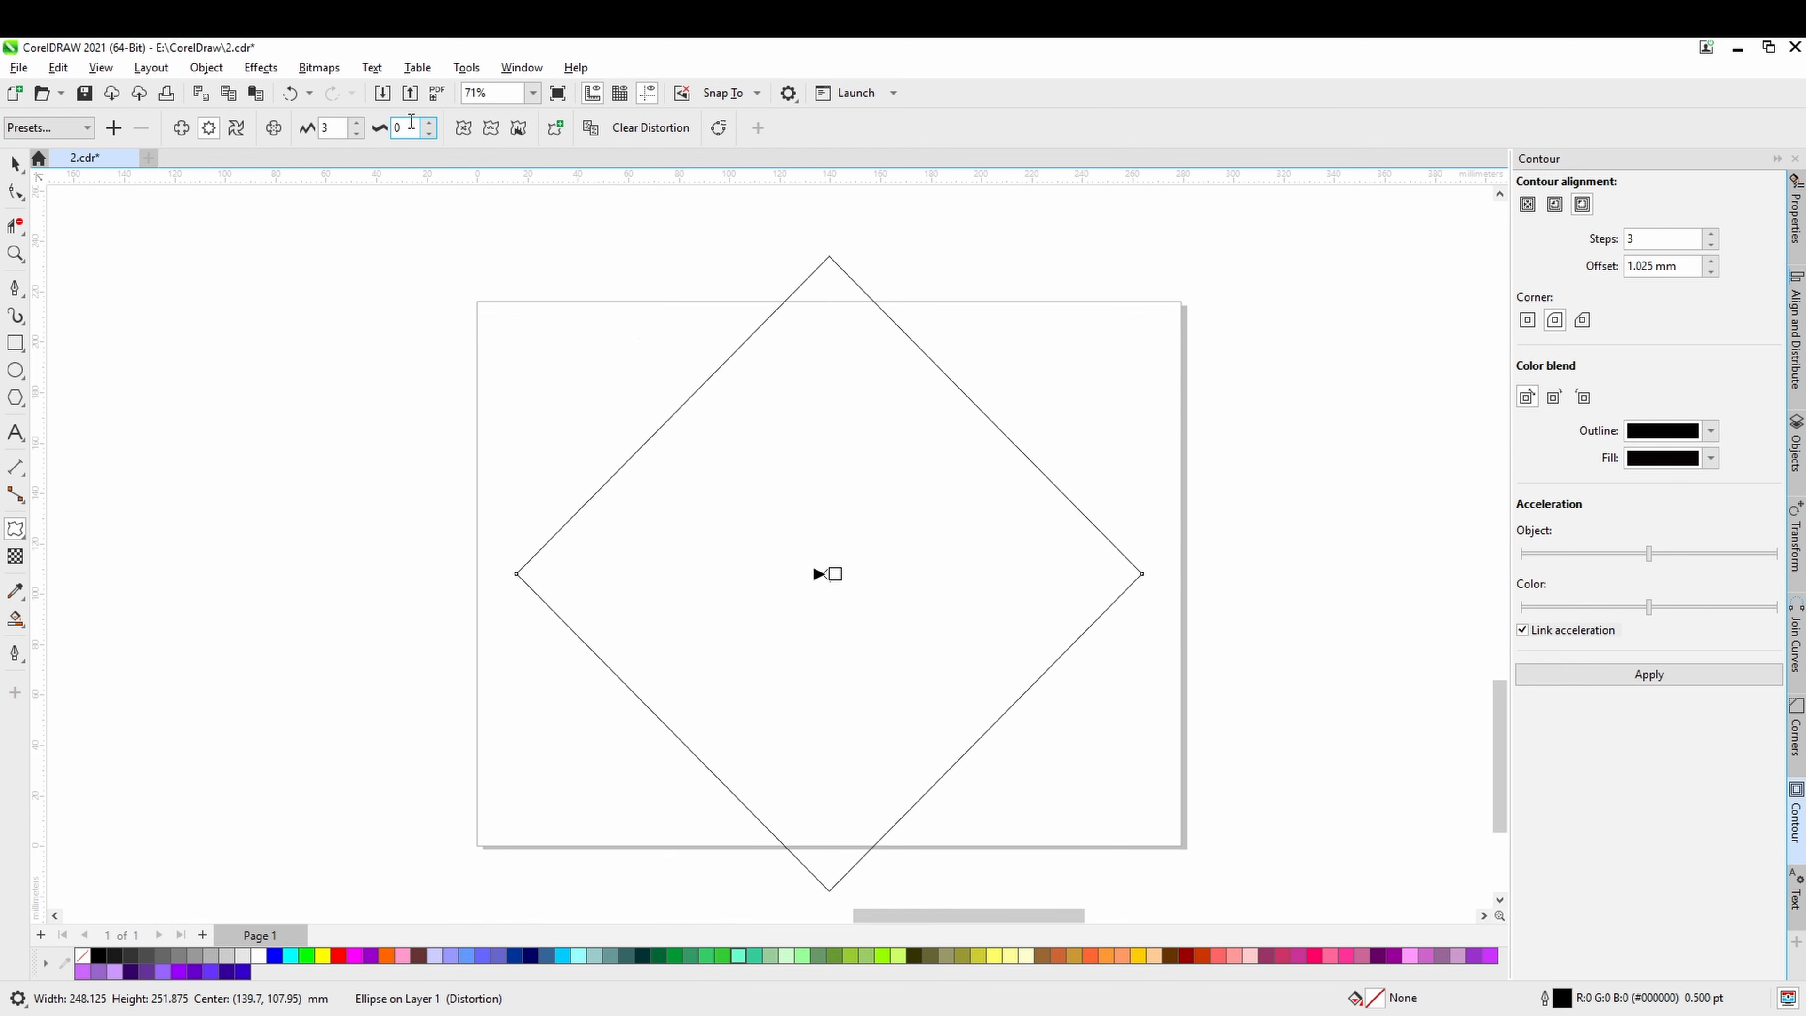
pyautogui.click(430, 123)
pyautogui.click(430, 123)
pyautogui.click(430, 123)
pyautogui.click(430, 123)
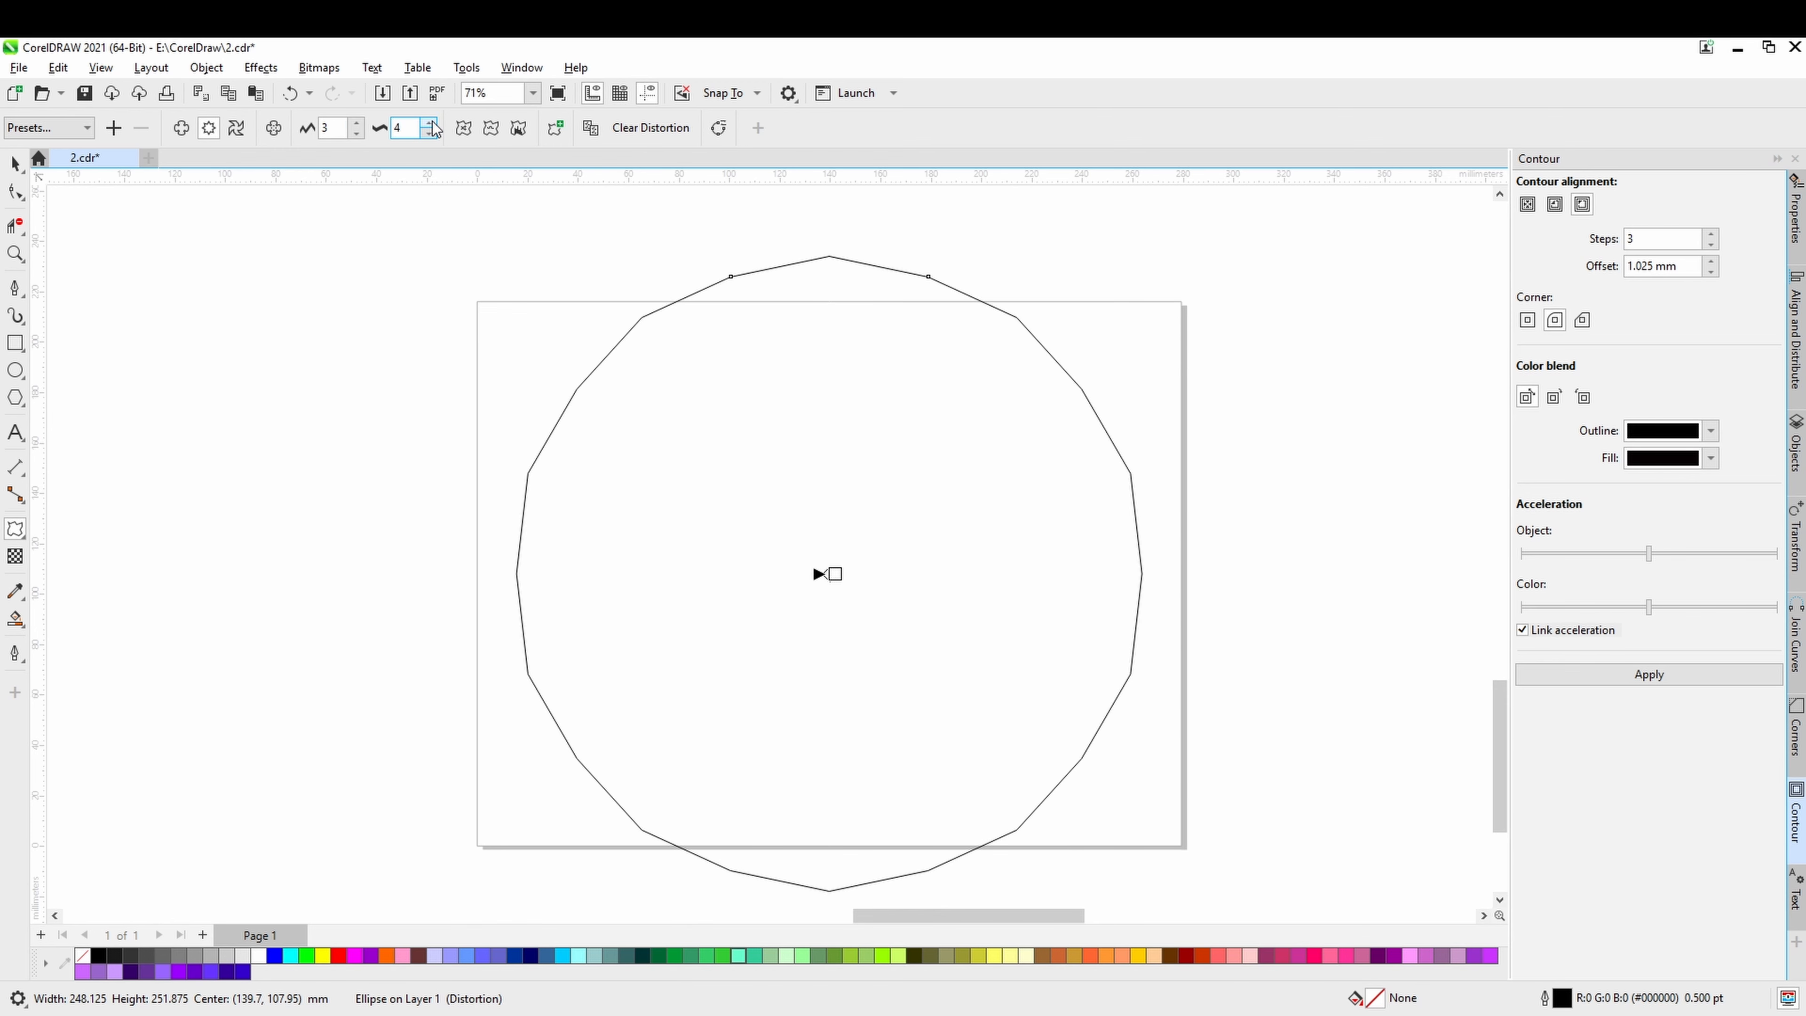
pyautogui.click(430, 124)
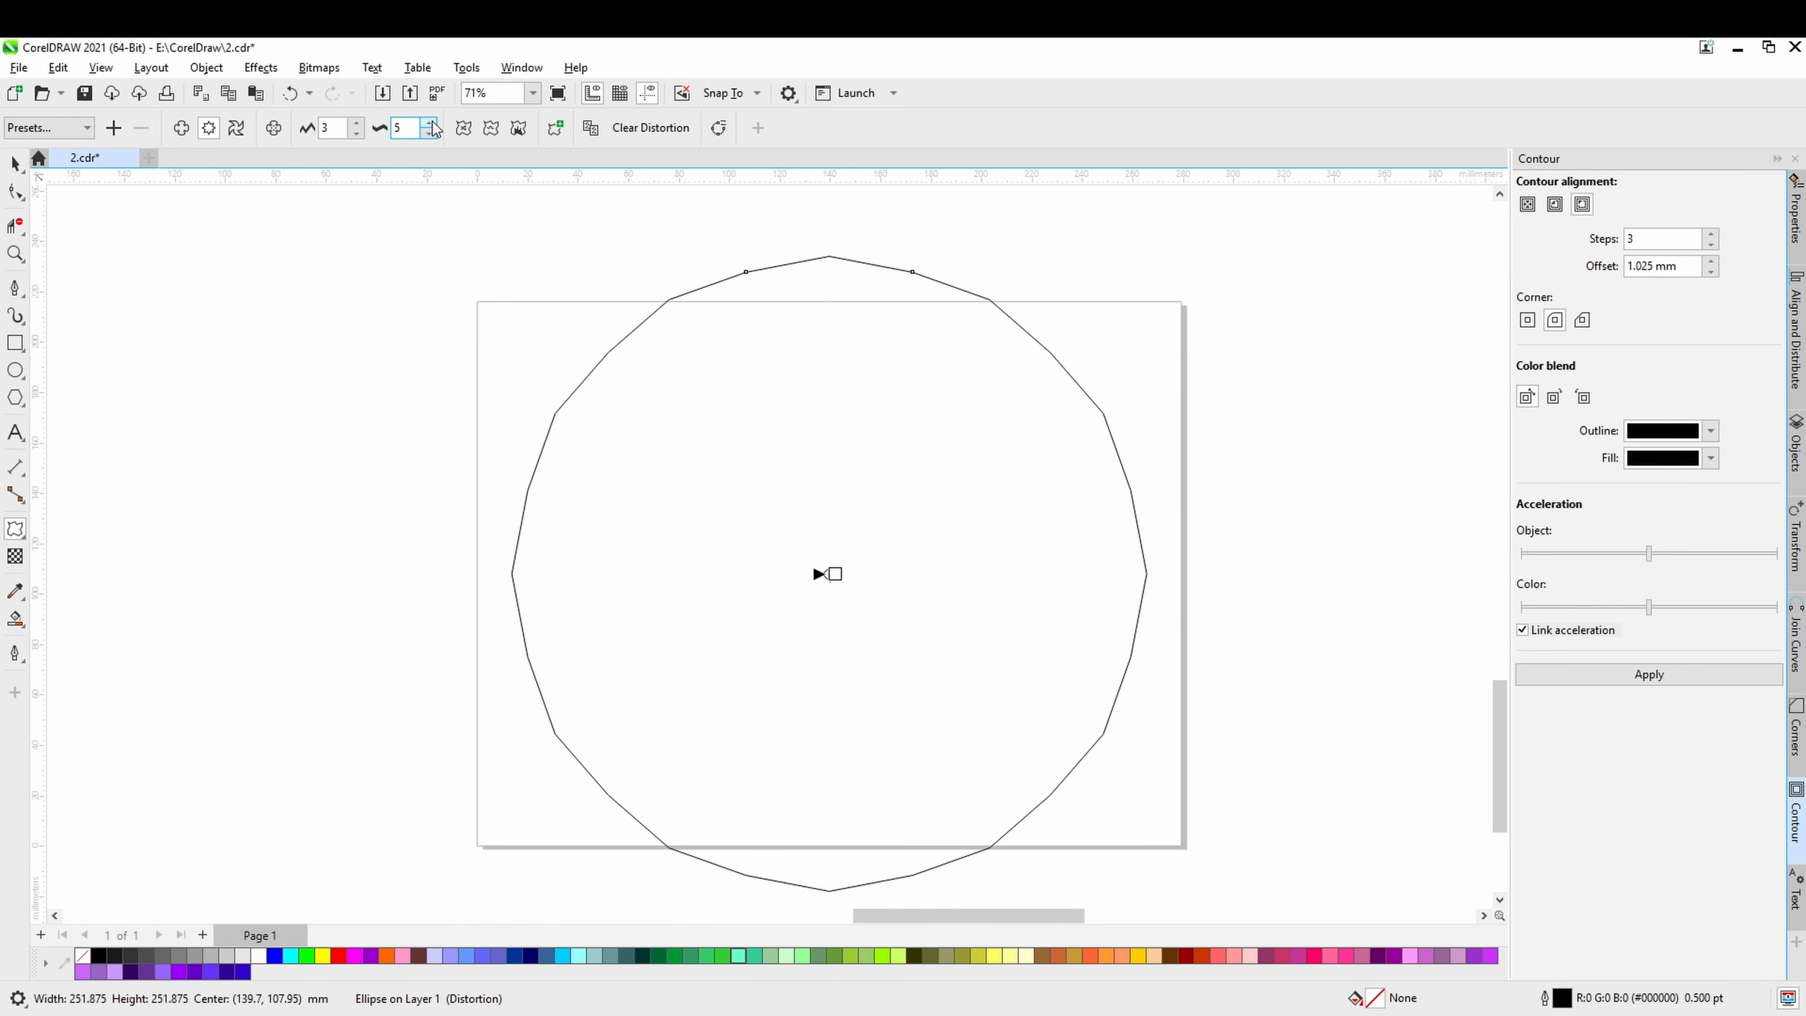
# Increase the amplitude of the circle's zipper distortion to 10.
pyautogui.click(356, 124)
pyautogui.click(355, 124)
pyautogui.click(355, 123)
pyautogui.click(355, 124)
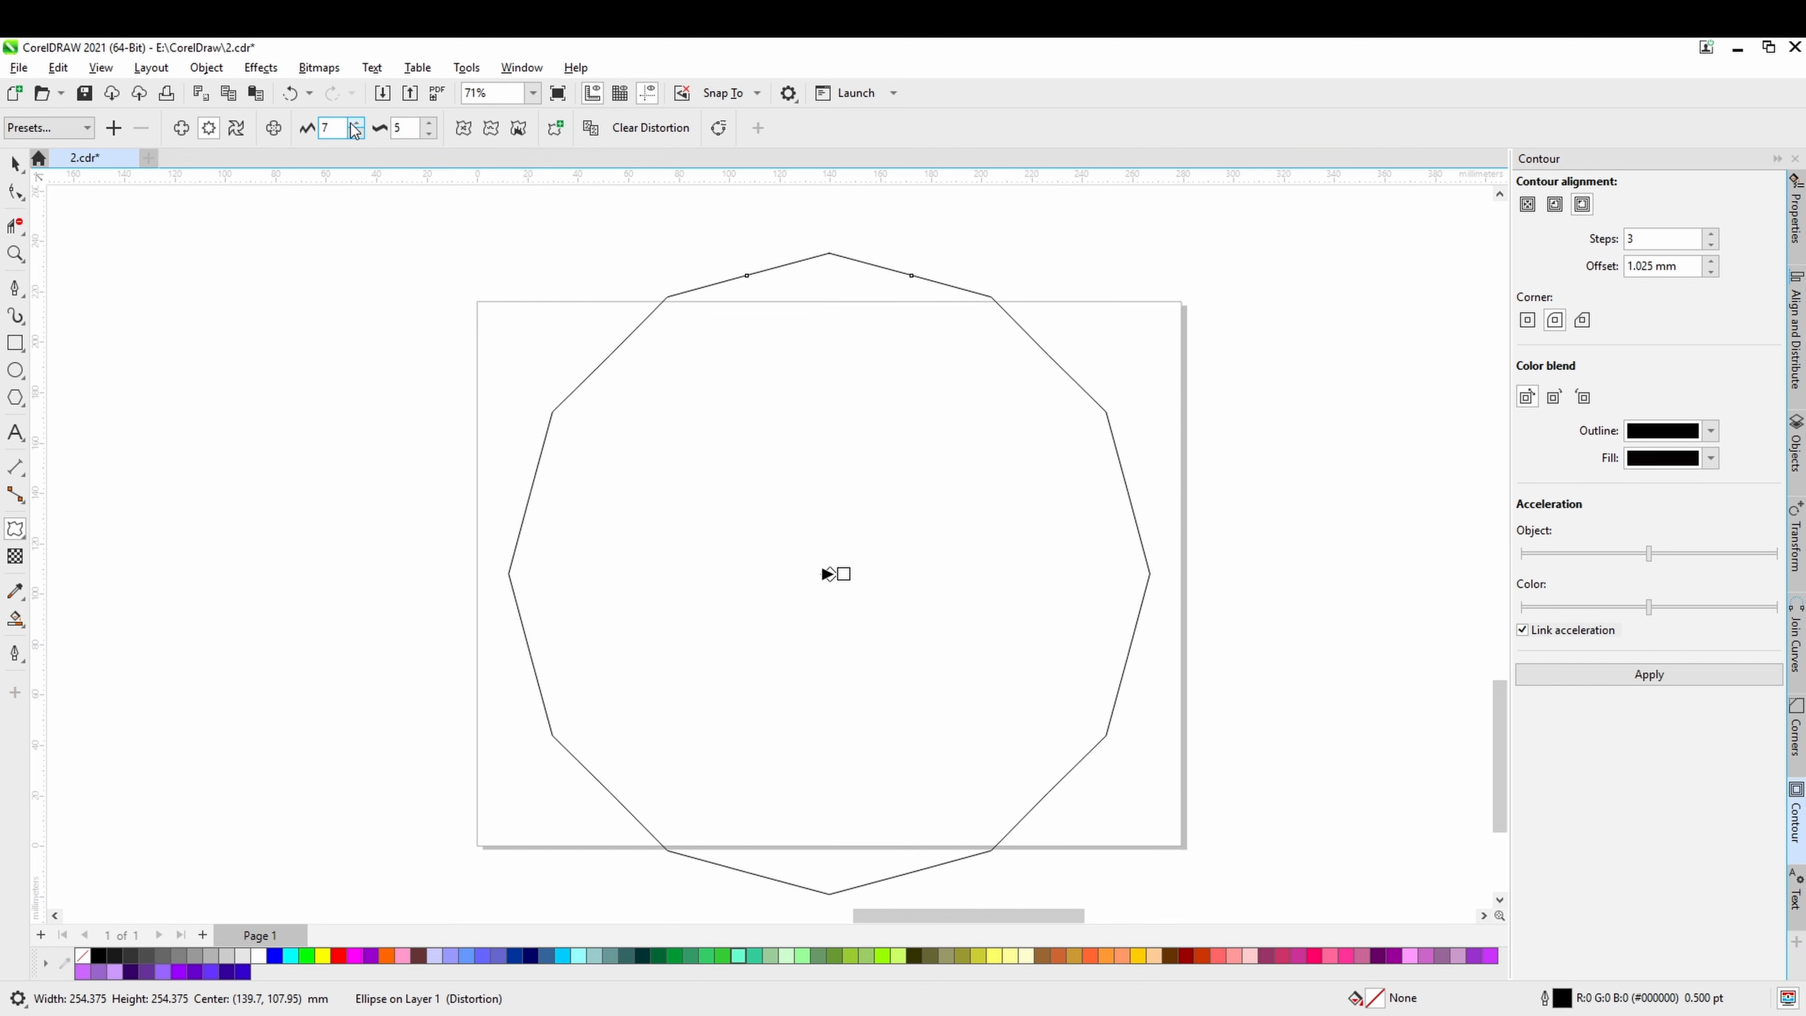
pyautogui.click(353, 124)
pyautogui.click(354, 124)
pyautogui.click(355, 125)
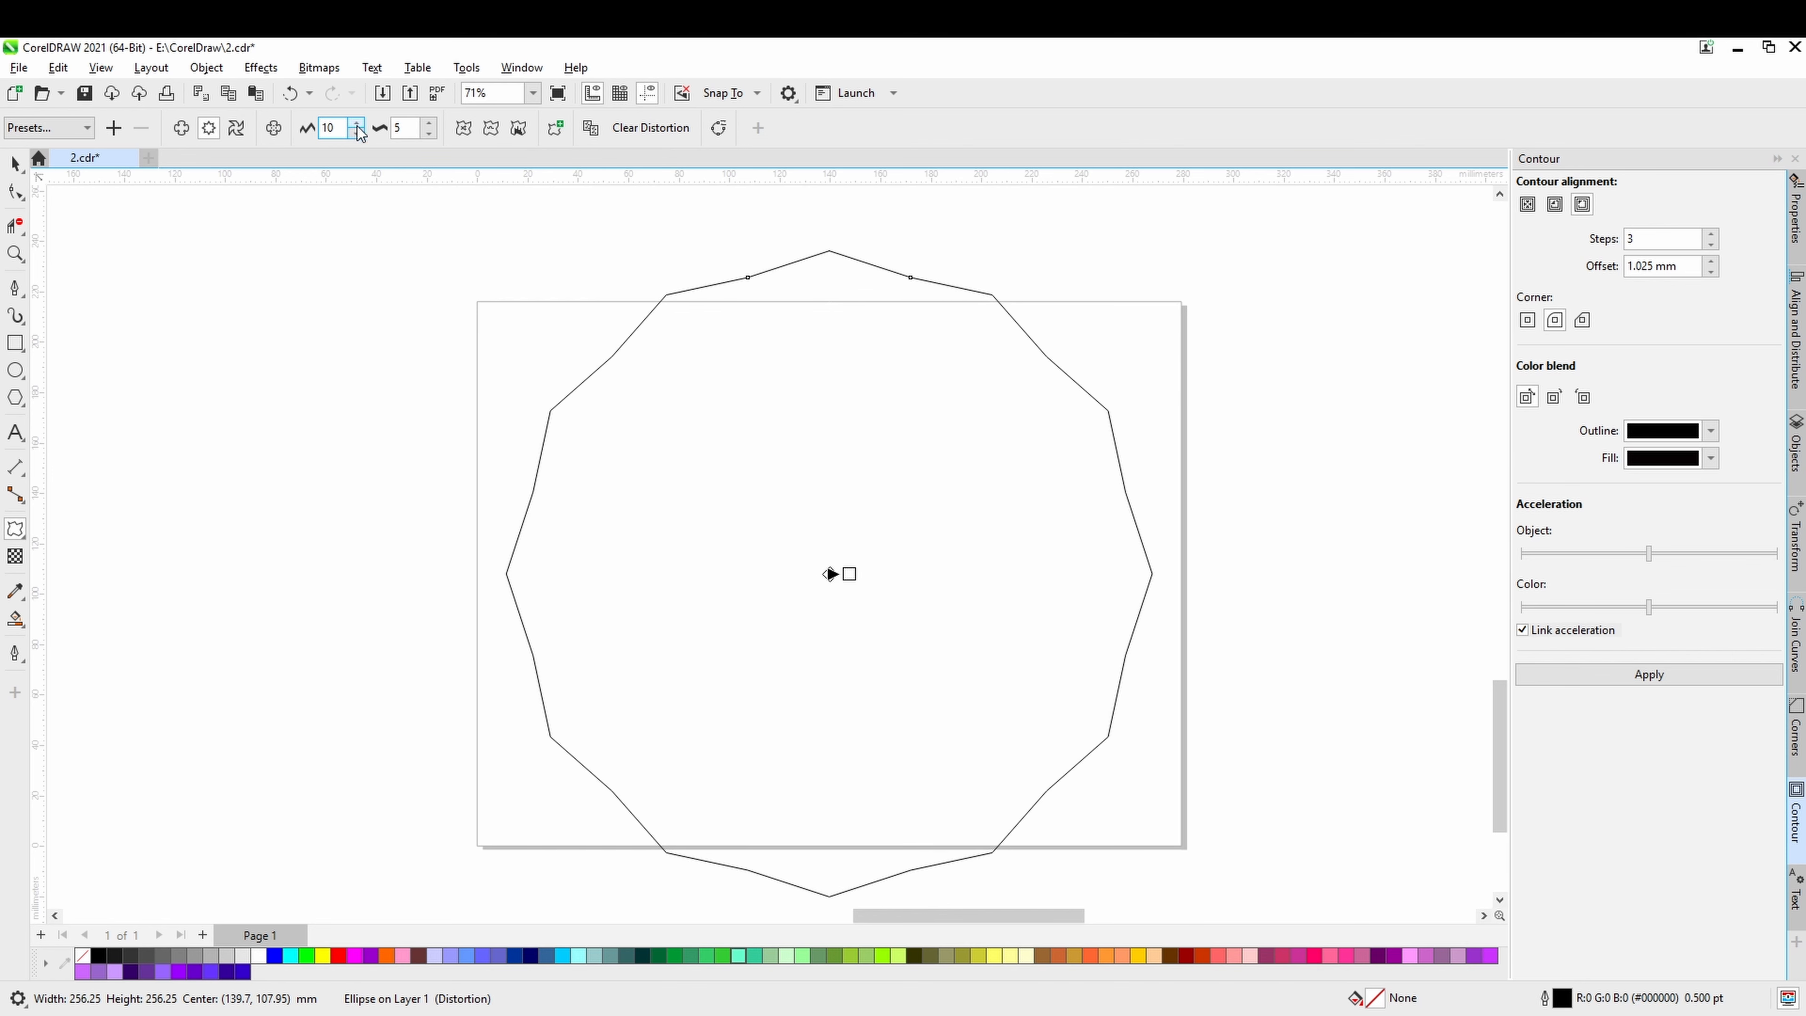
# Set the zipper distortion frequency to 9 and make the distortion smooth.
pyautogui.click(430, 124)
pyautogui.click(431, 123)
pyautogui.click(431, 123)
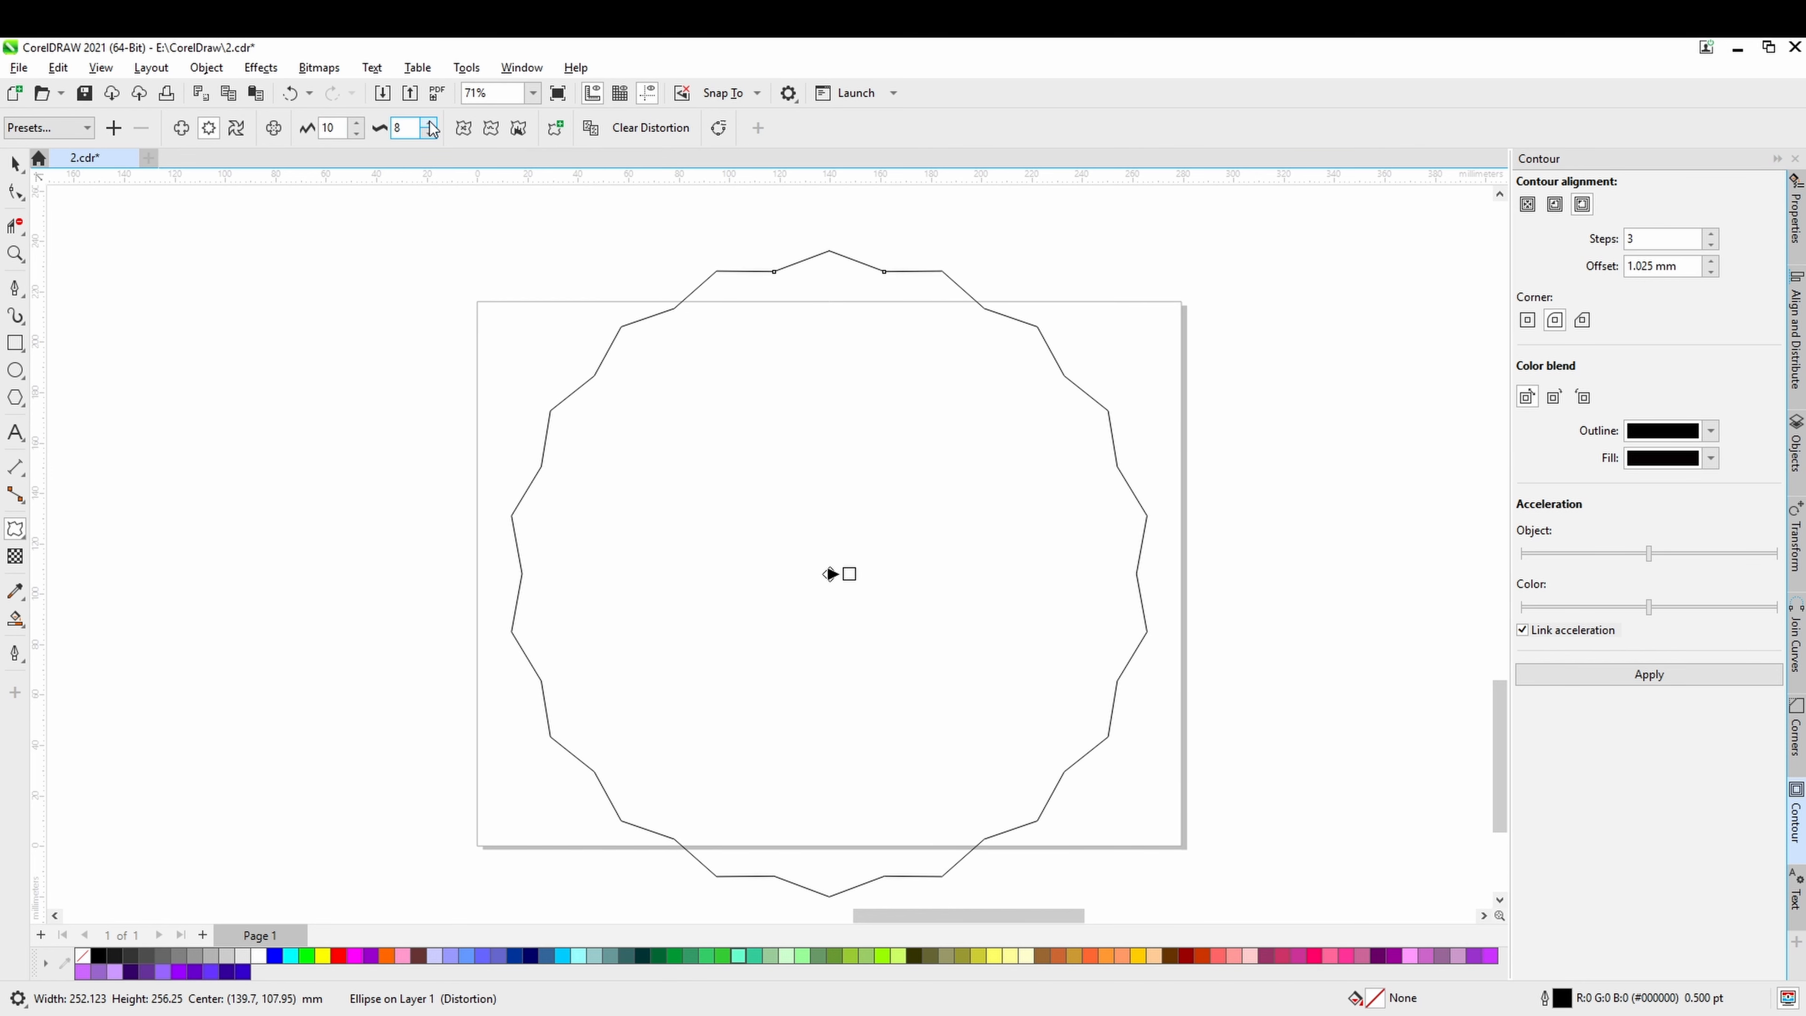
pyautogui.click(430, 123)
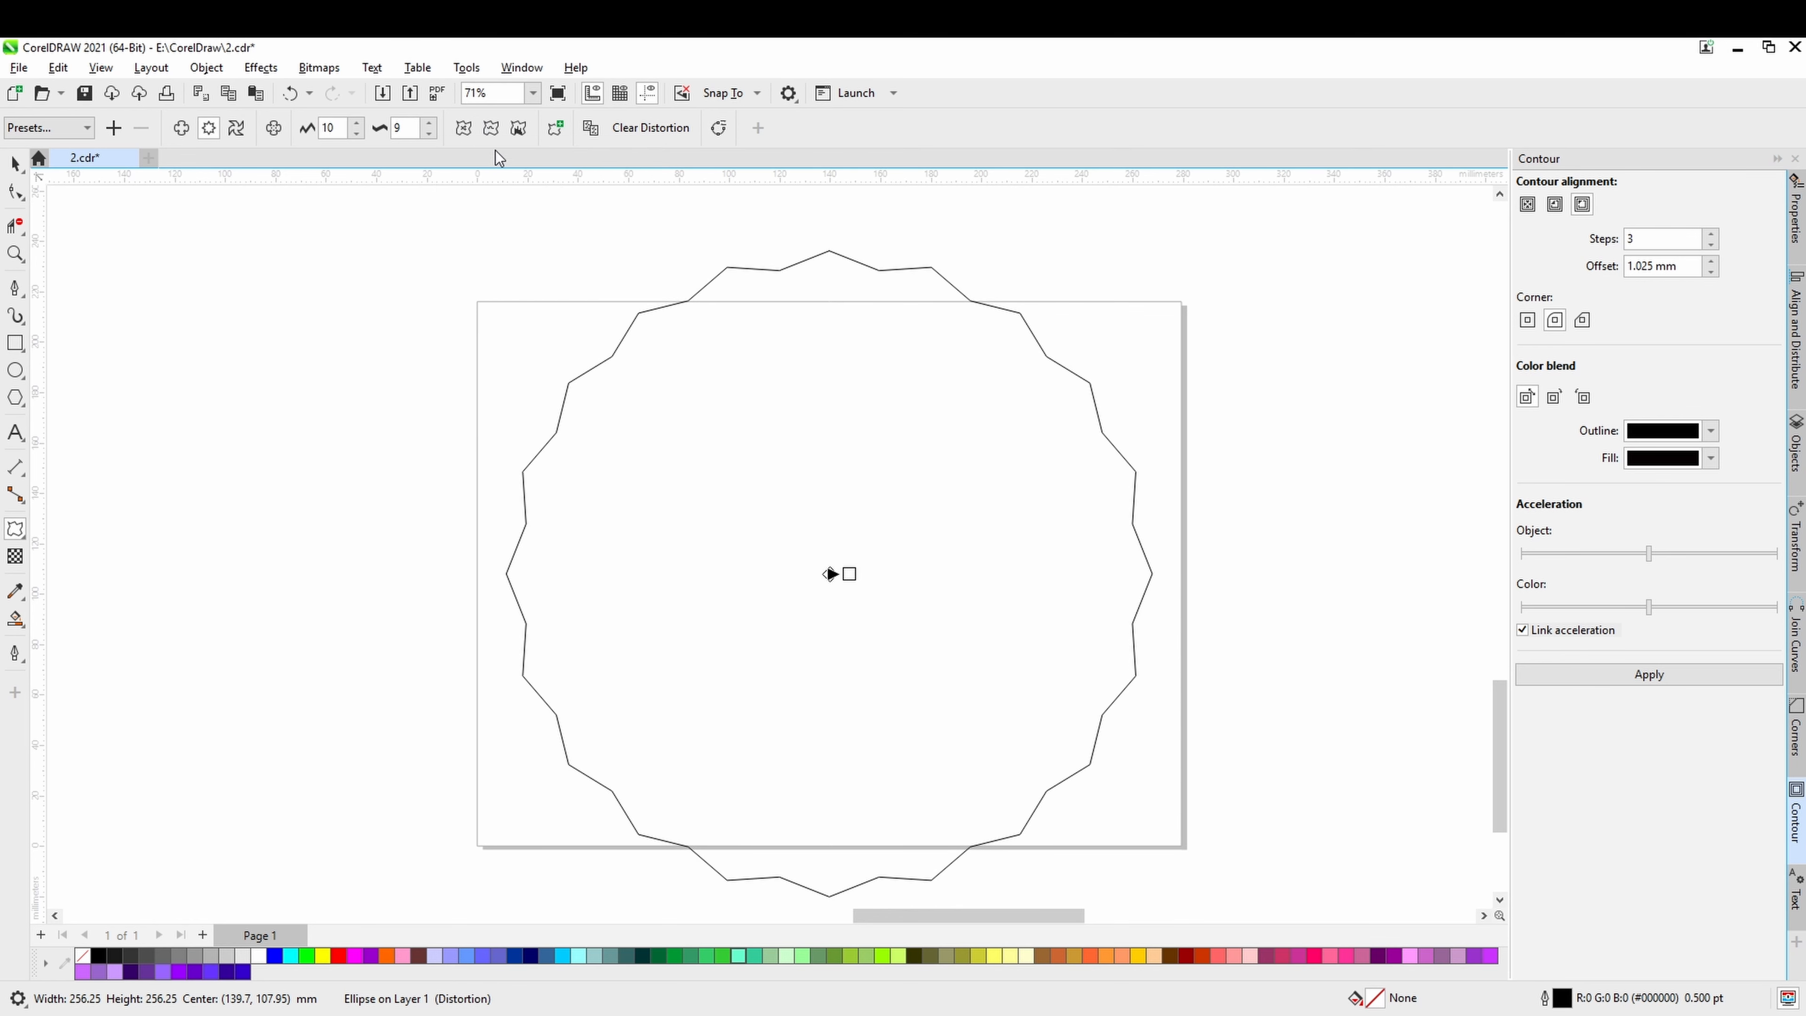
pyautogui.click(490, 128)
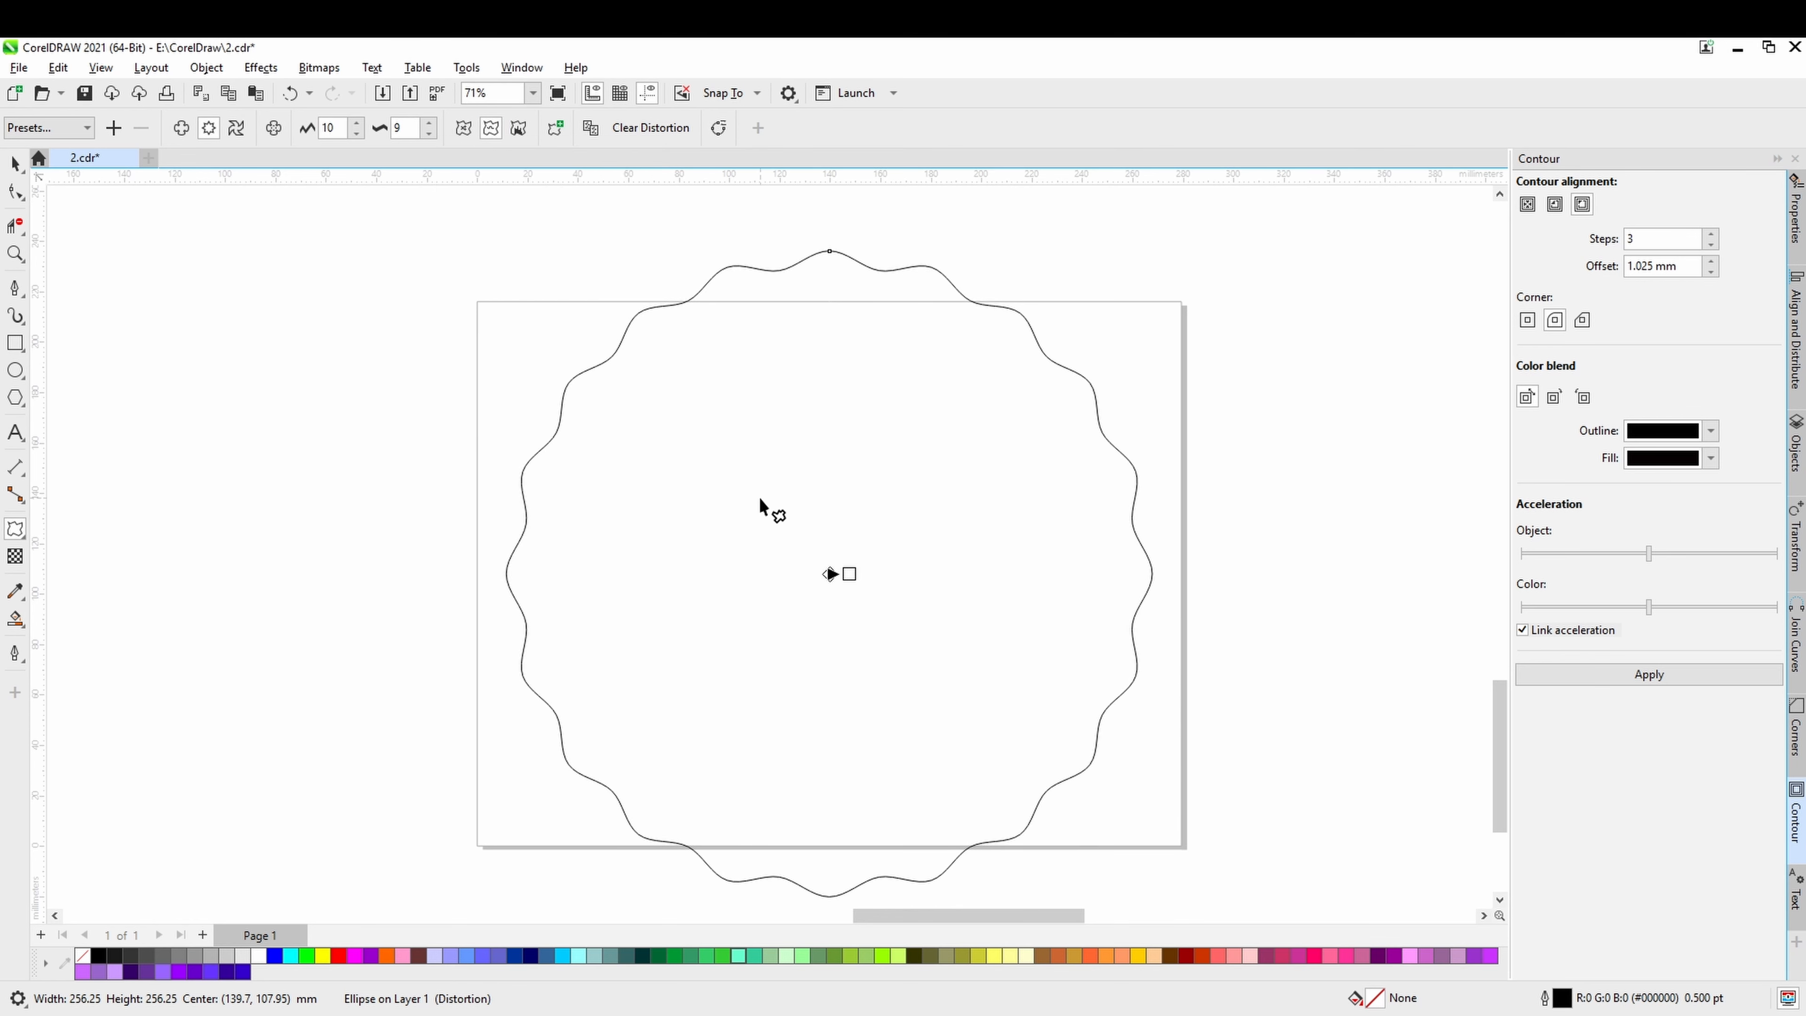
pyautogui.click(14, 163)
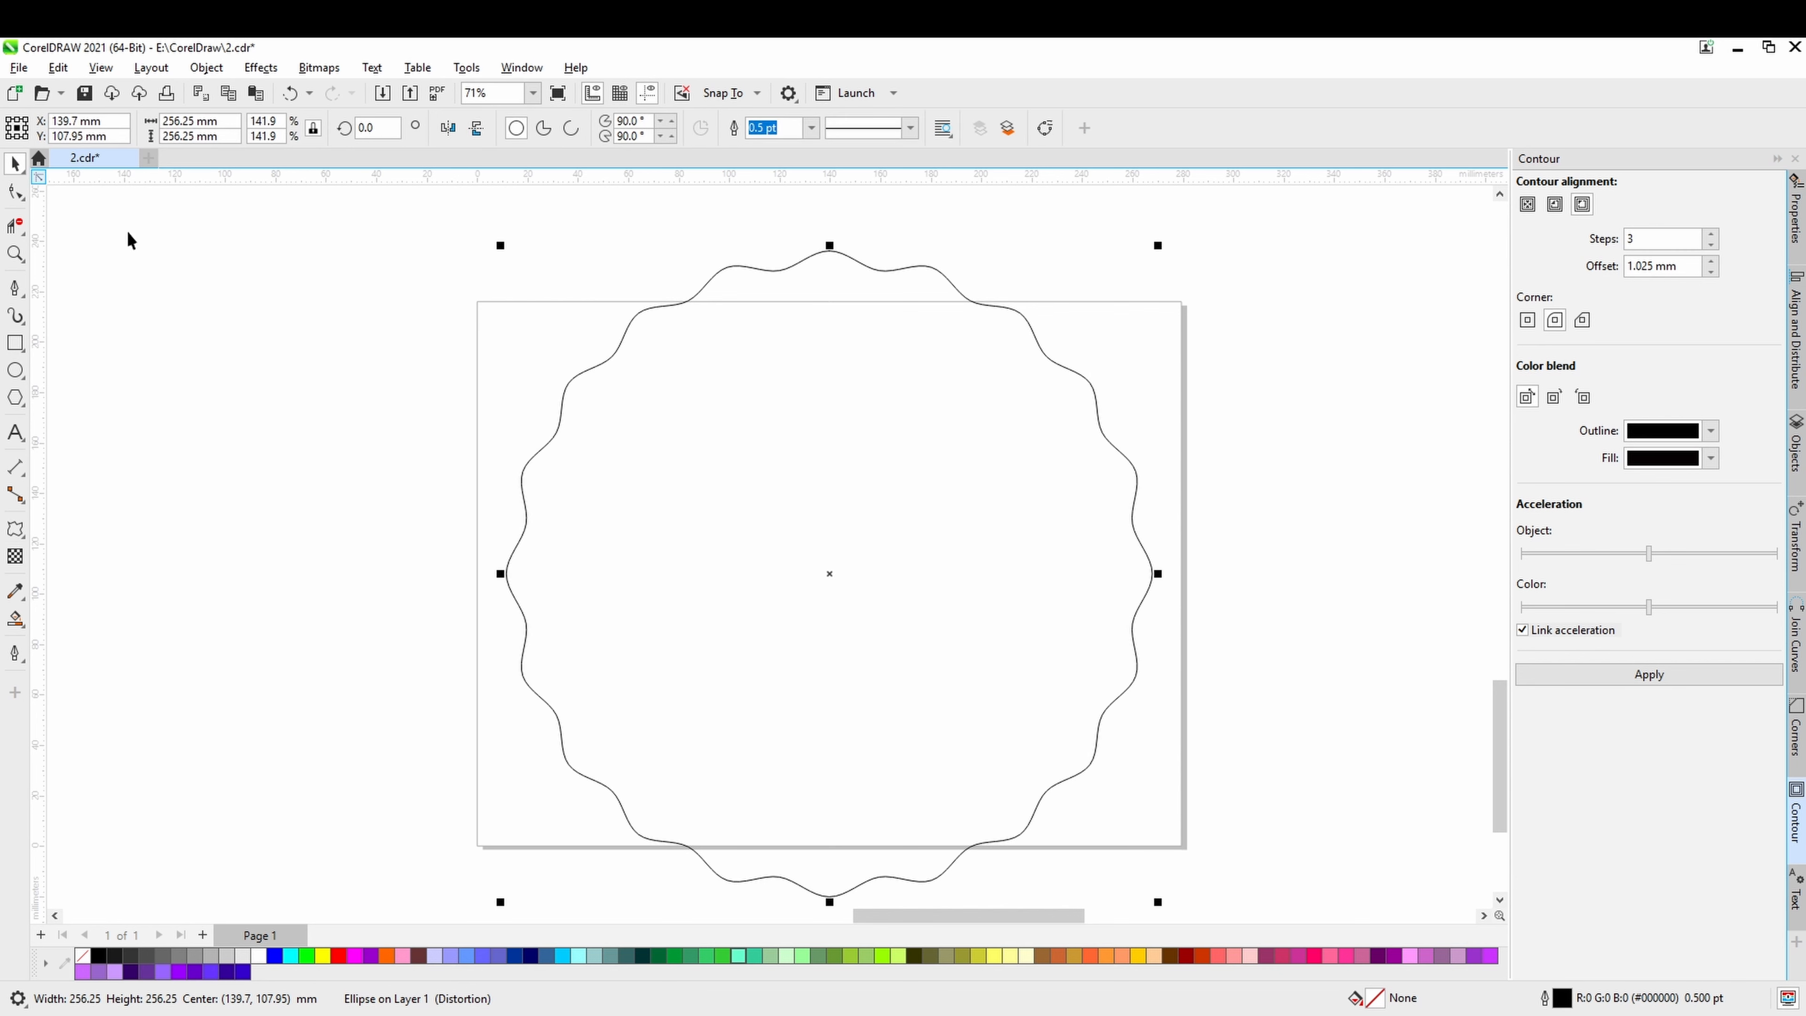
pyautogui.rightClick(853, 554)
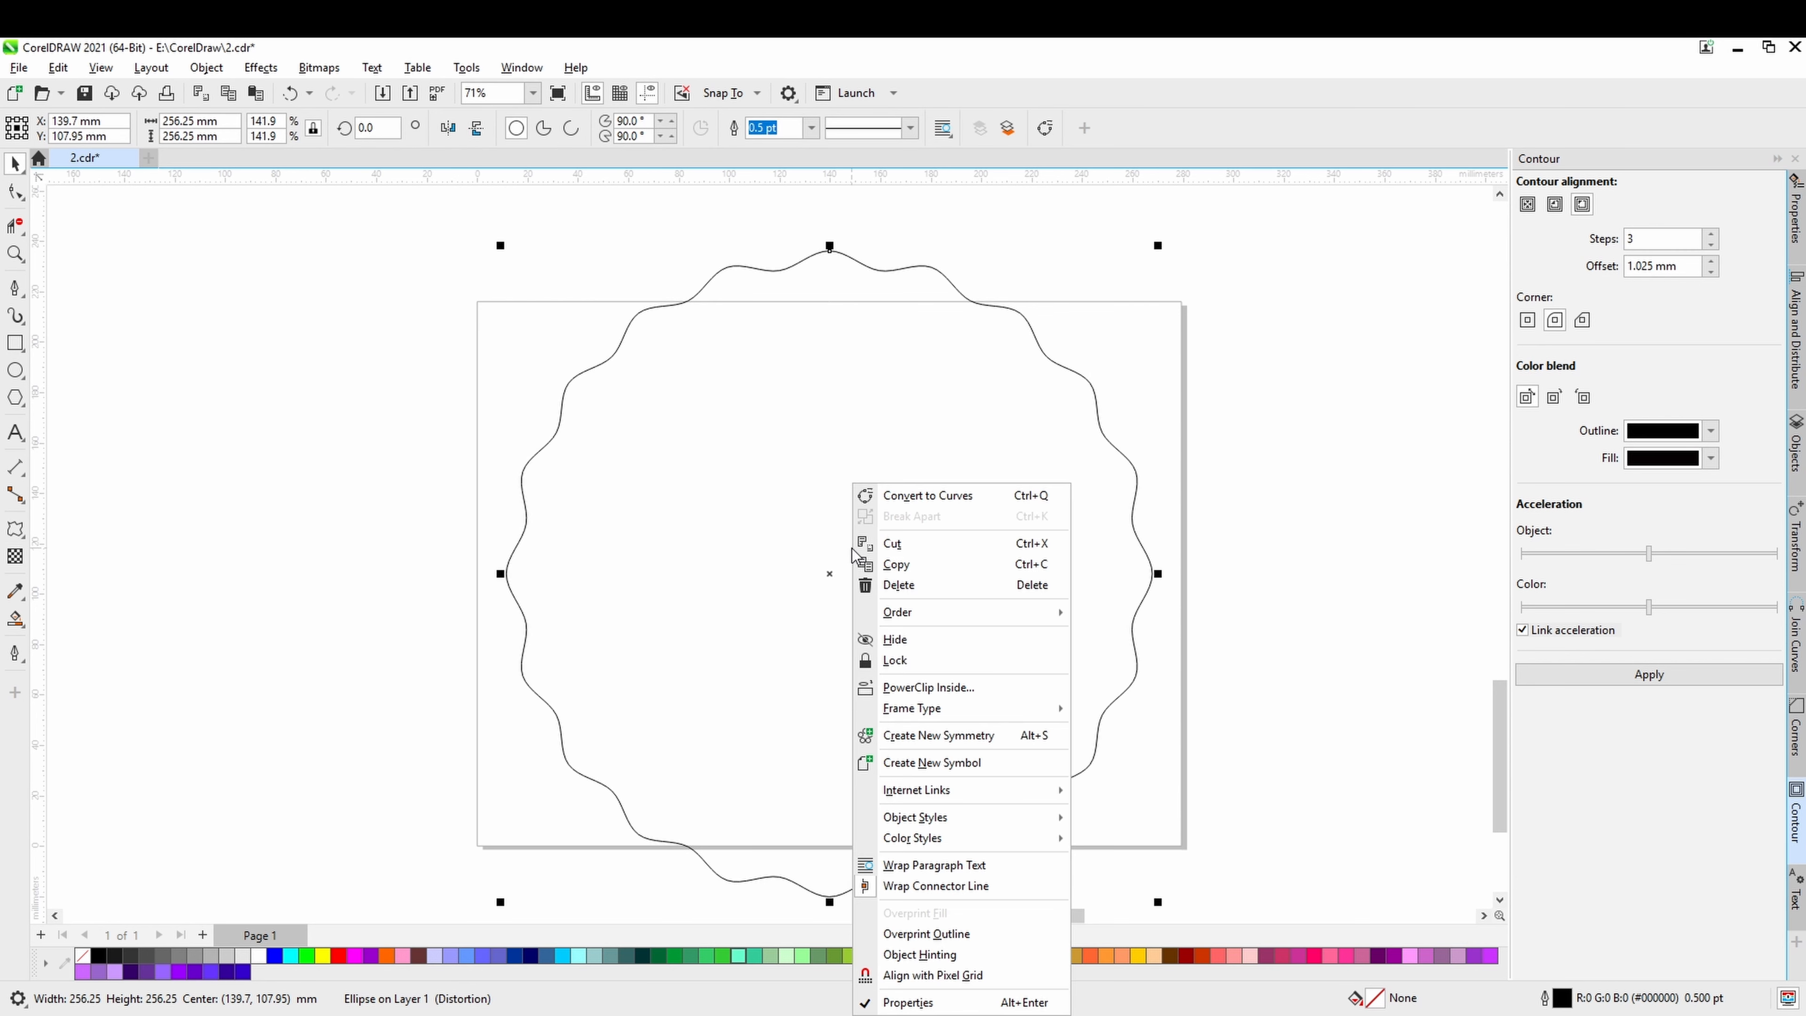
pyautogui.click(830, 574)
pyautogui.rightClick(829, 575)
pyautogui.click(1279, 492)
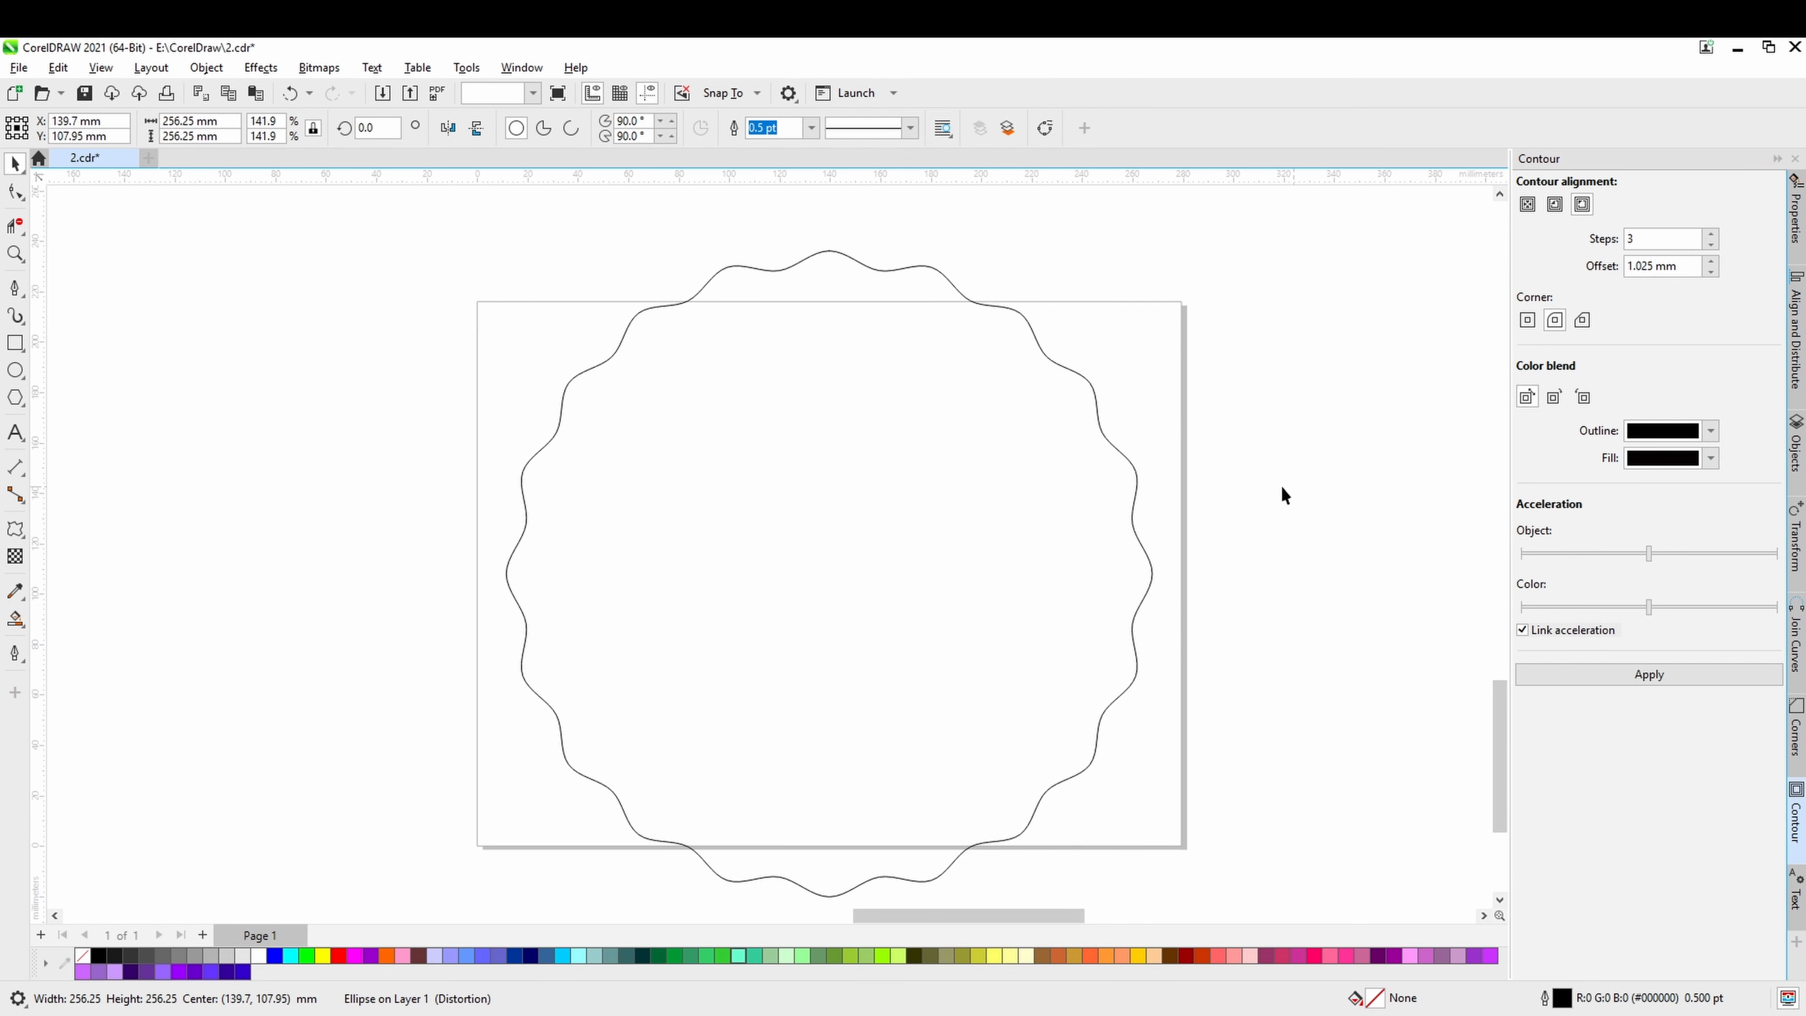
pyautogui.click(1280, 492)
# Apply an inside contour to the wavy circle with 3 steps and a 1.025 mm offset.
pyautogui.click(1135, 480)
pyautogui.click(1555, 204)
pyautogui.click(1660, 679)
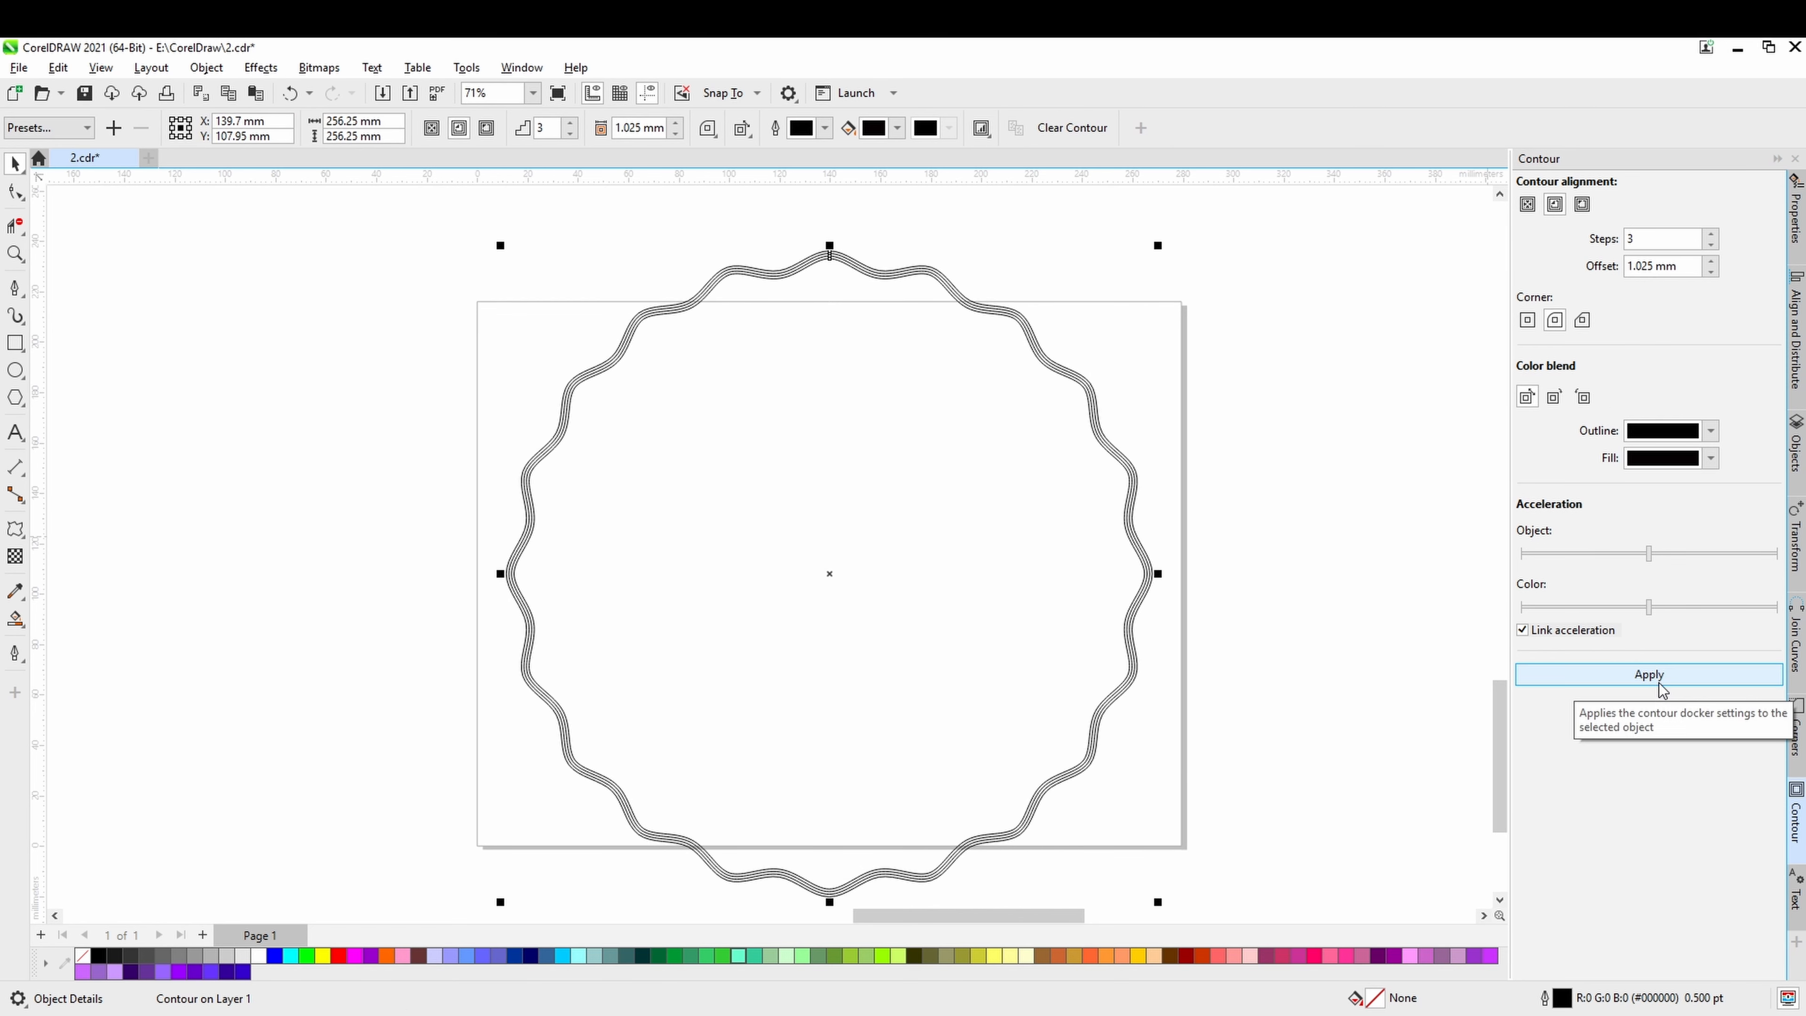
# Set the contour offset to 2.525 mm and reapply the contour to the wavy circle.
pyautogui.scroll(2, 1052, 392)
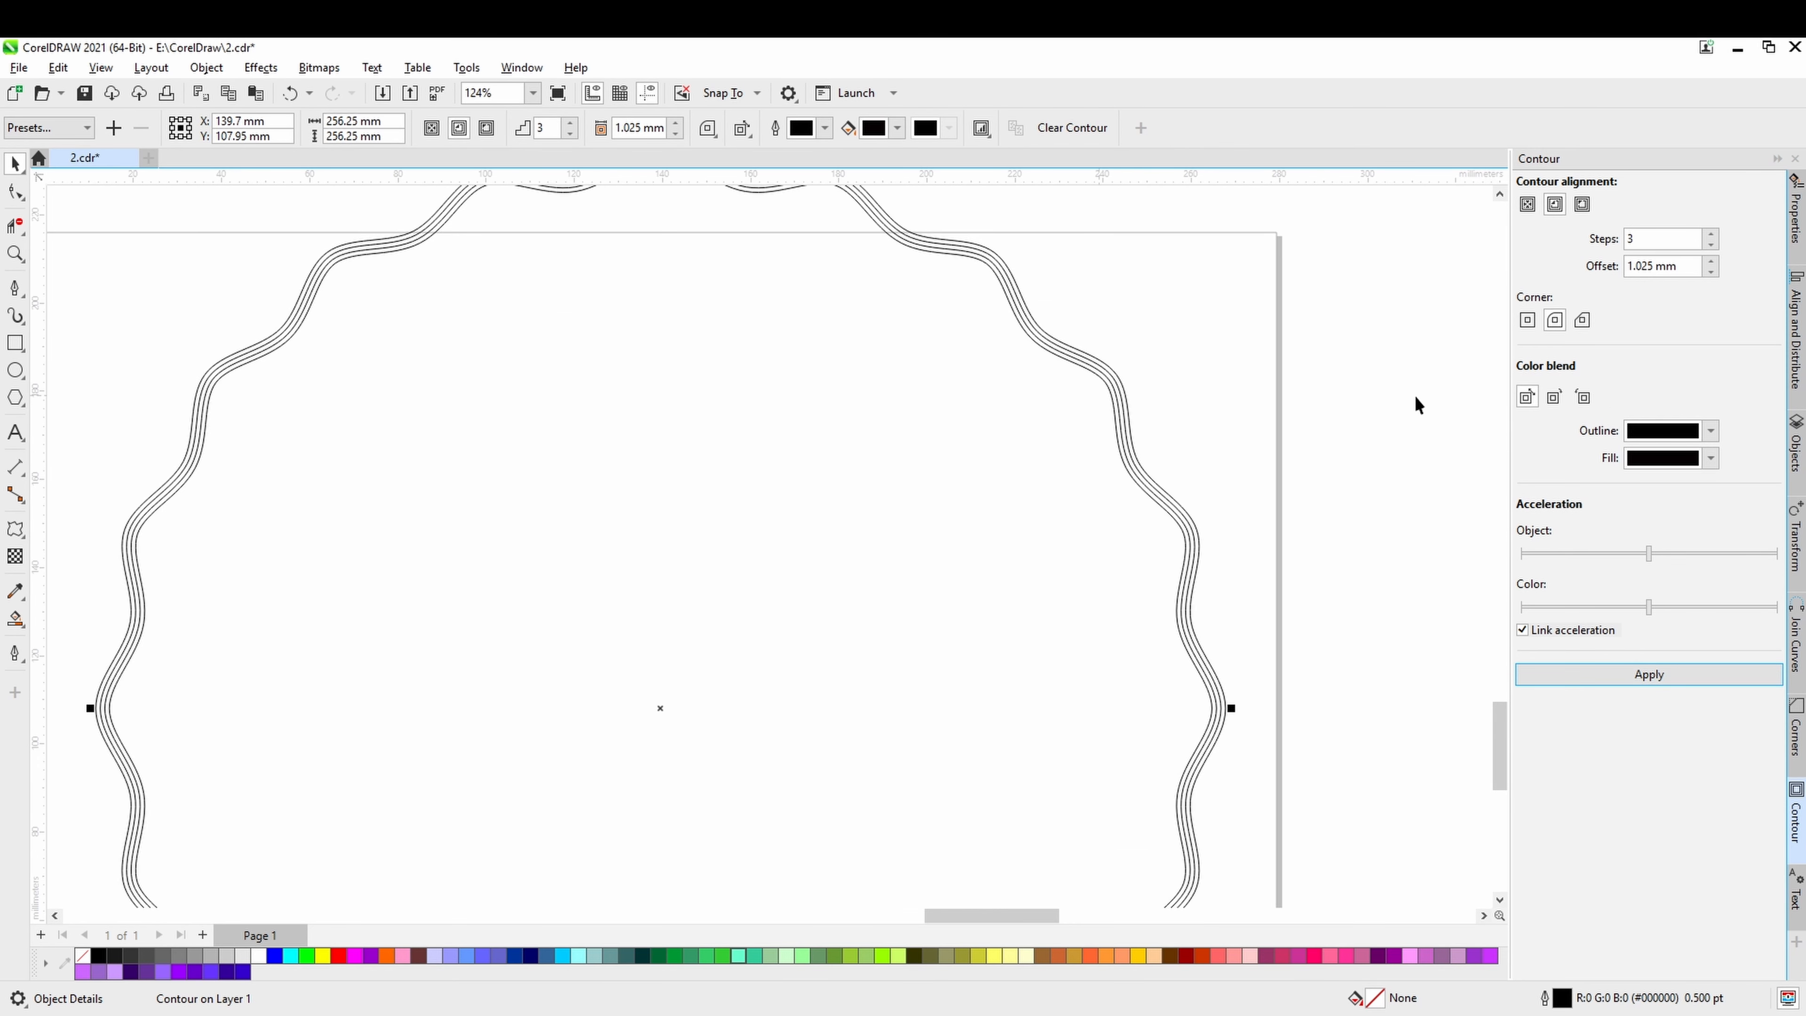
pyautogui.click(1709, 273)
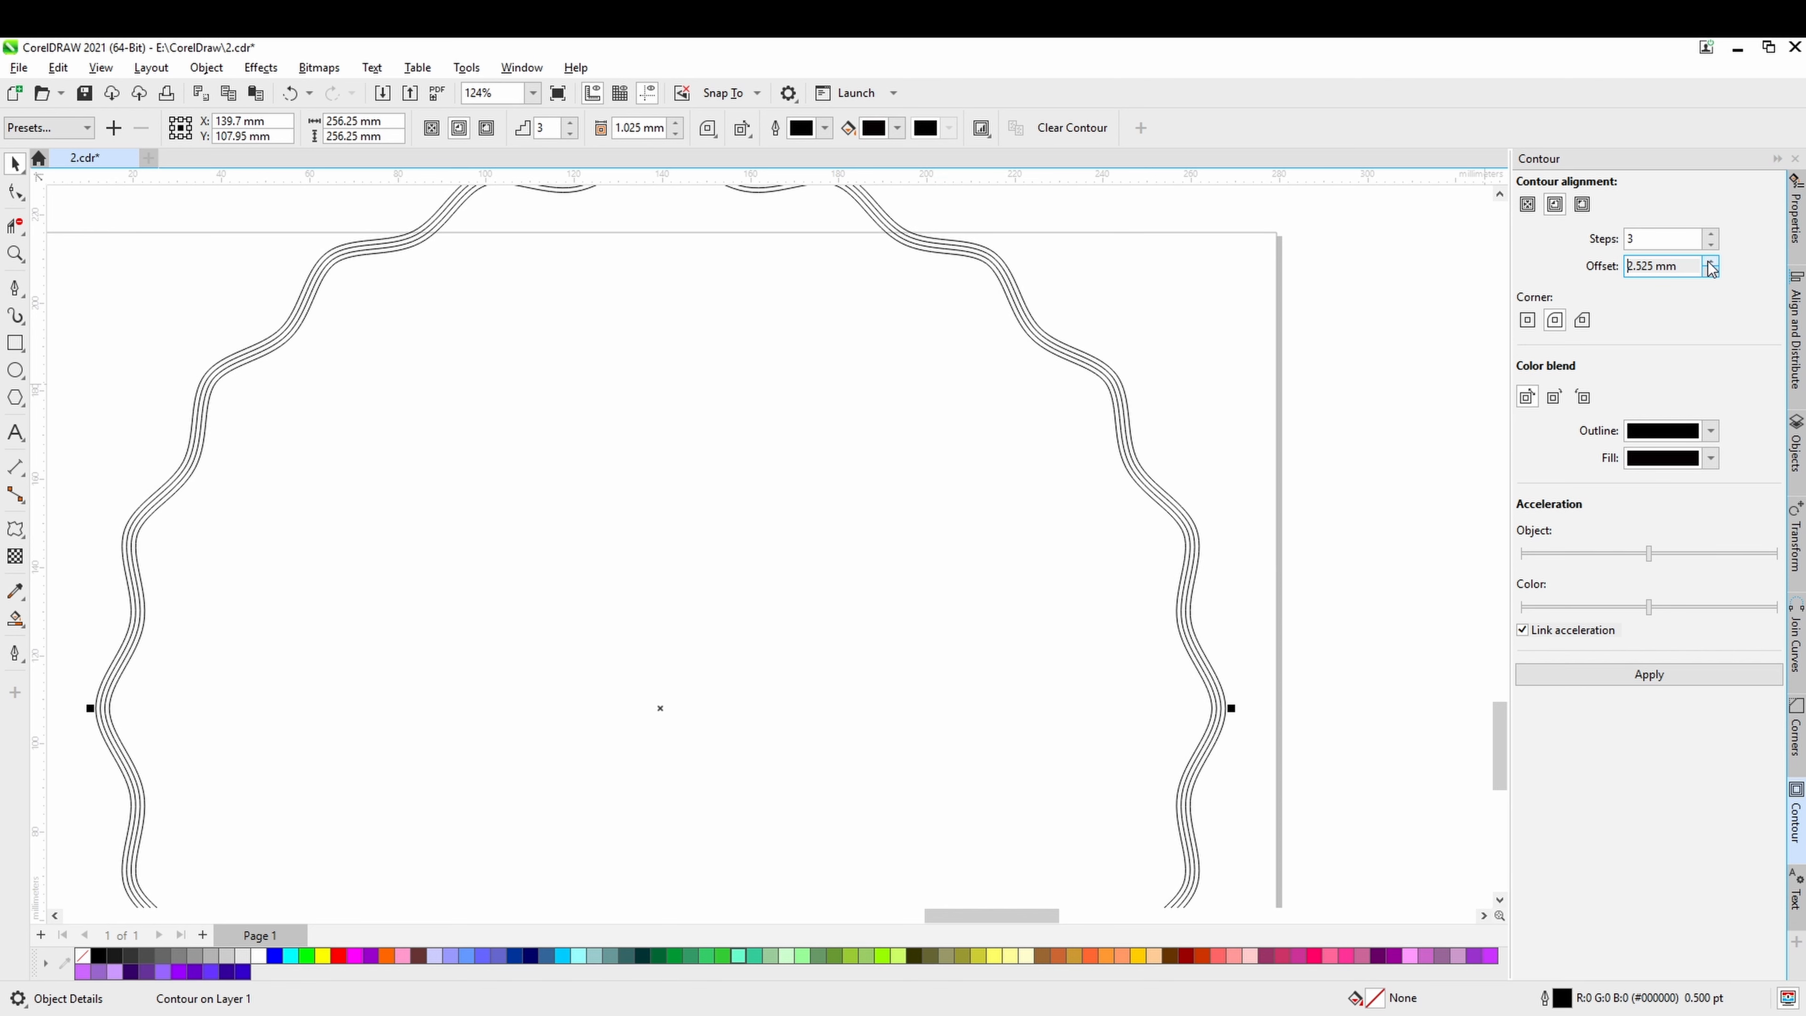
pyautogui.click(1635, 678)
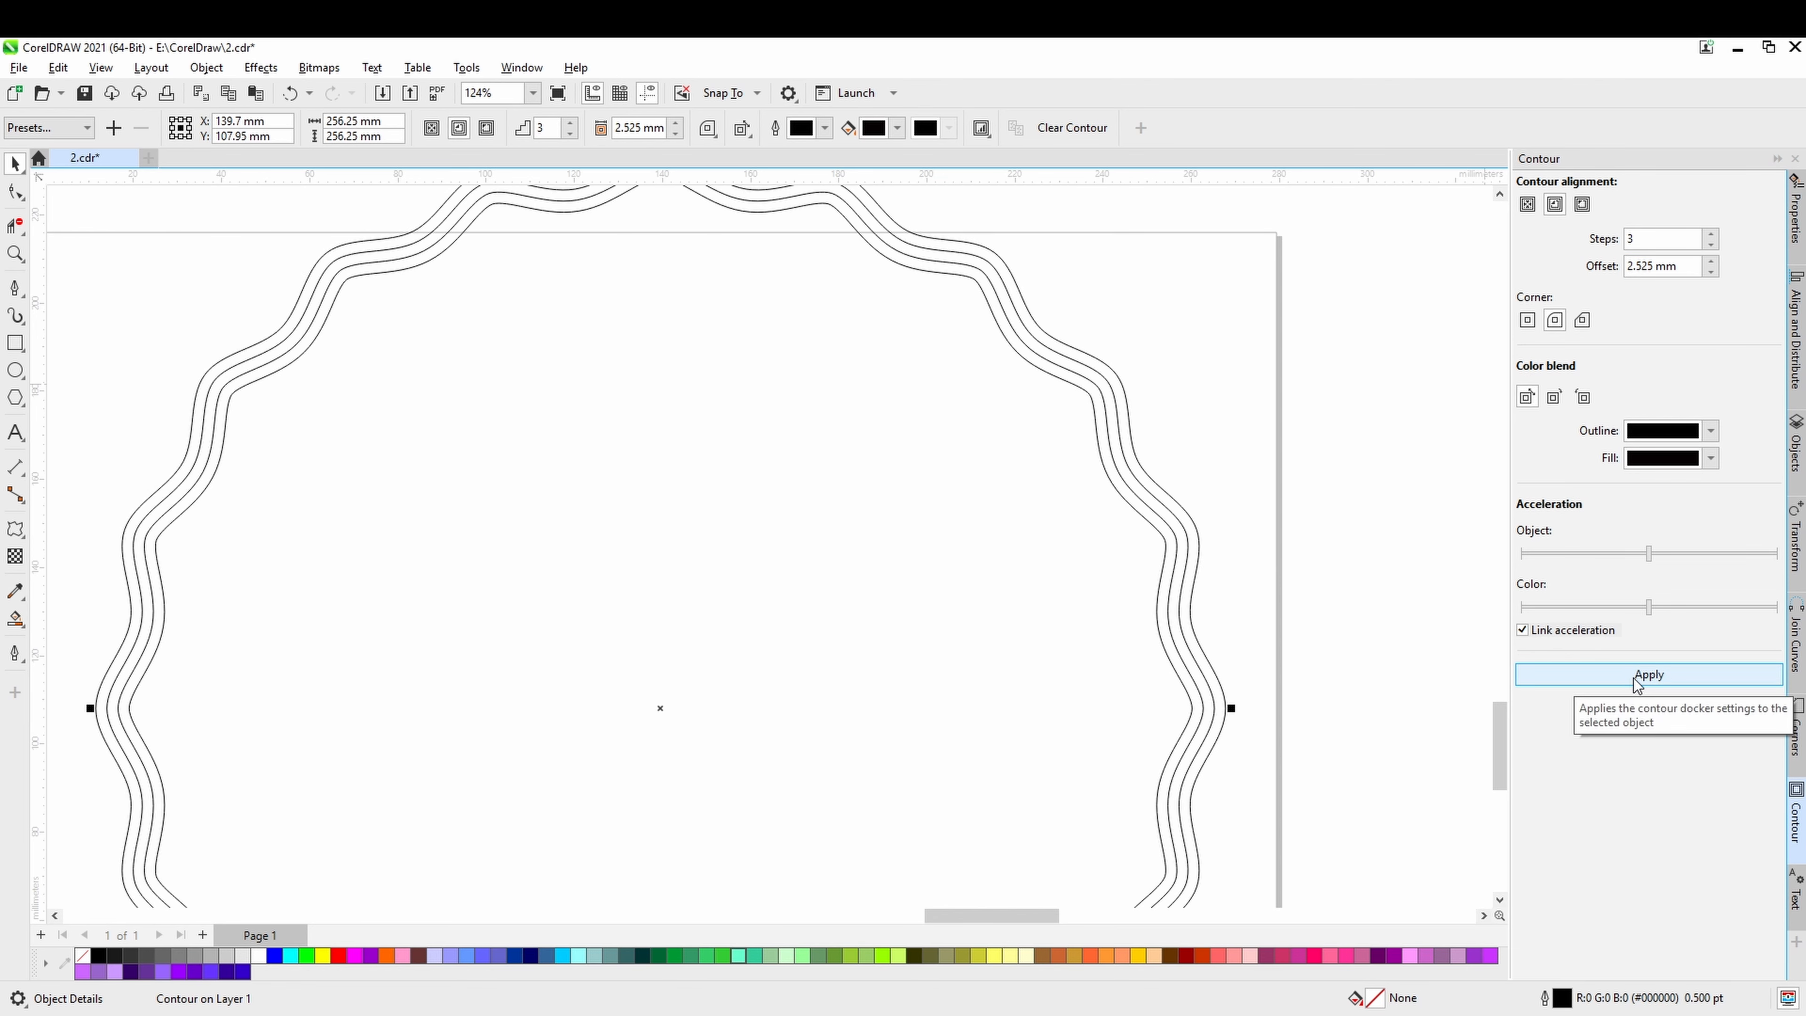
# Increase the contour offset to 4.025 mm, apply it, and deselect the wavy circle.
pyautogui.scroll(-1, 1044, 614)
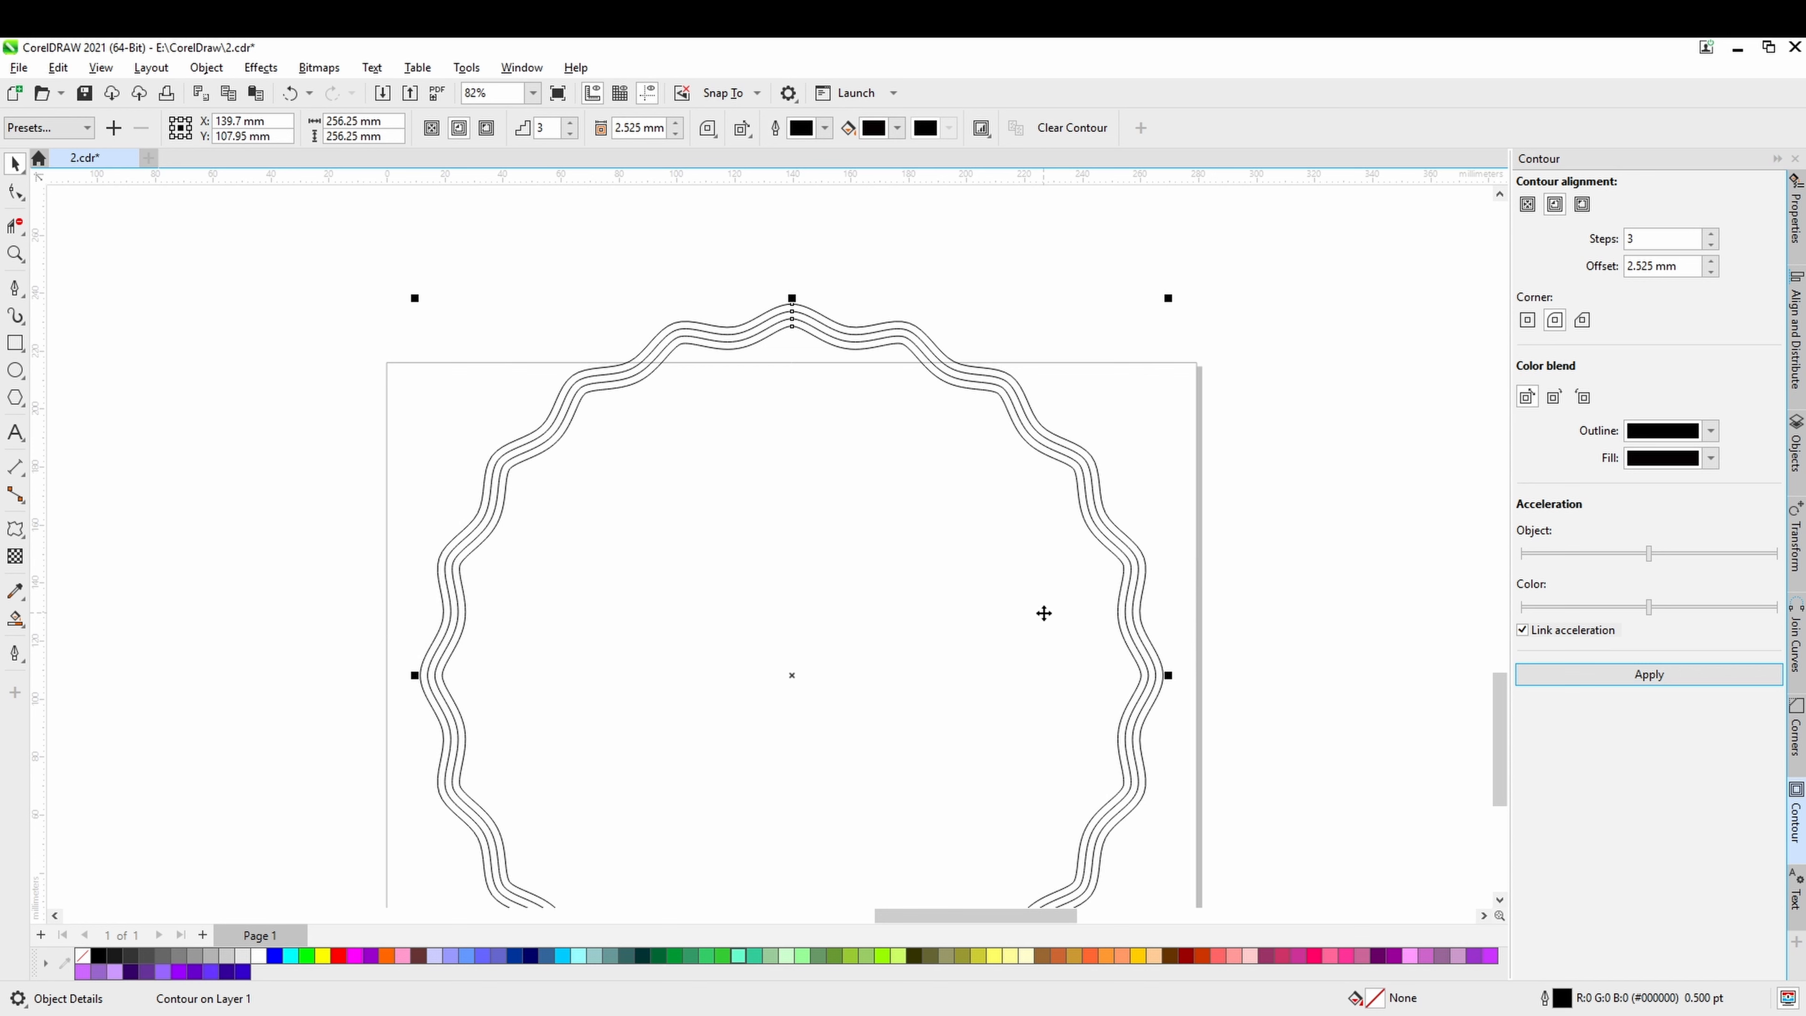
pyautogui.click(1714, 261)
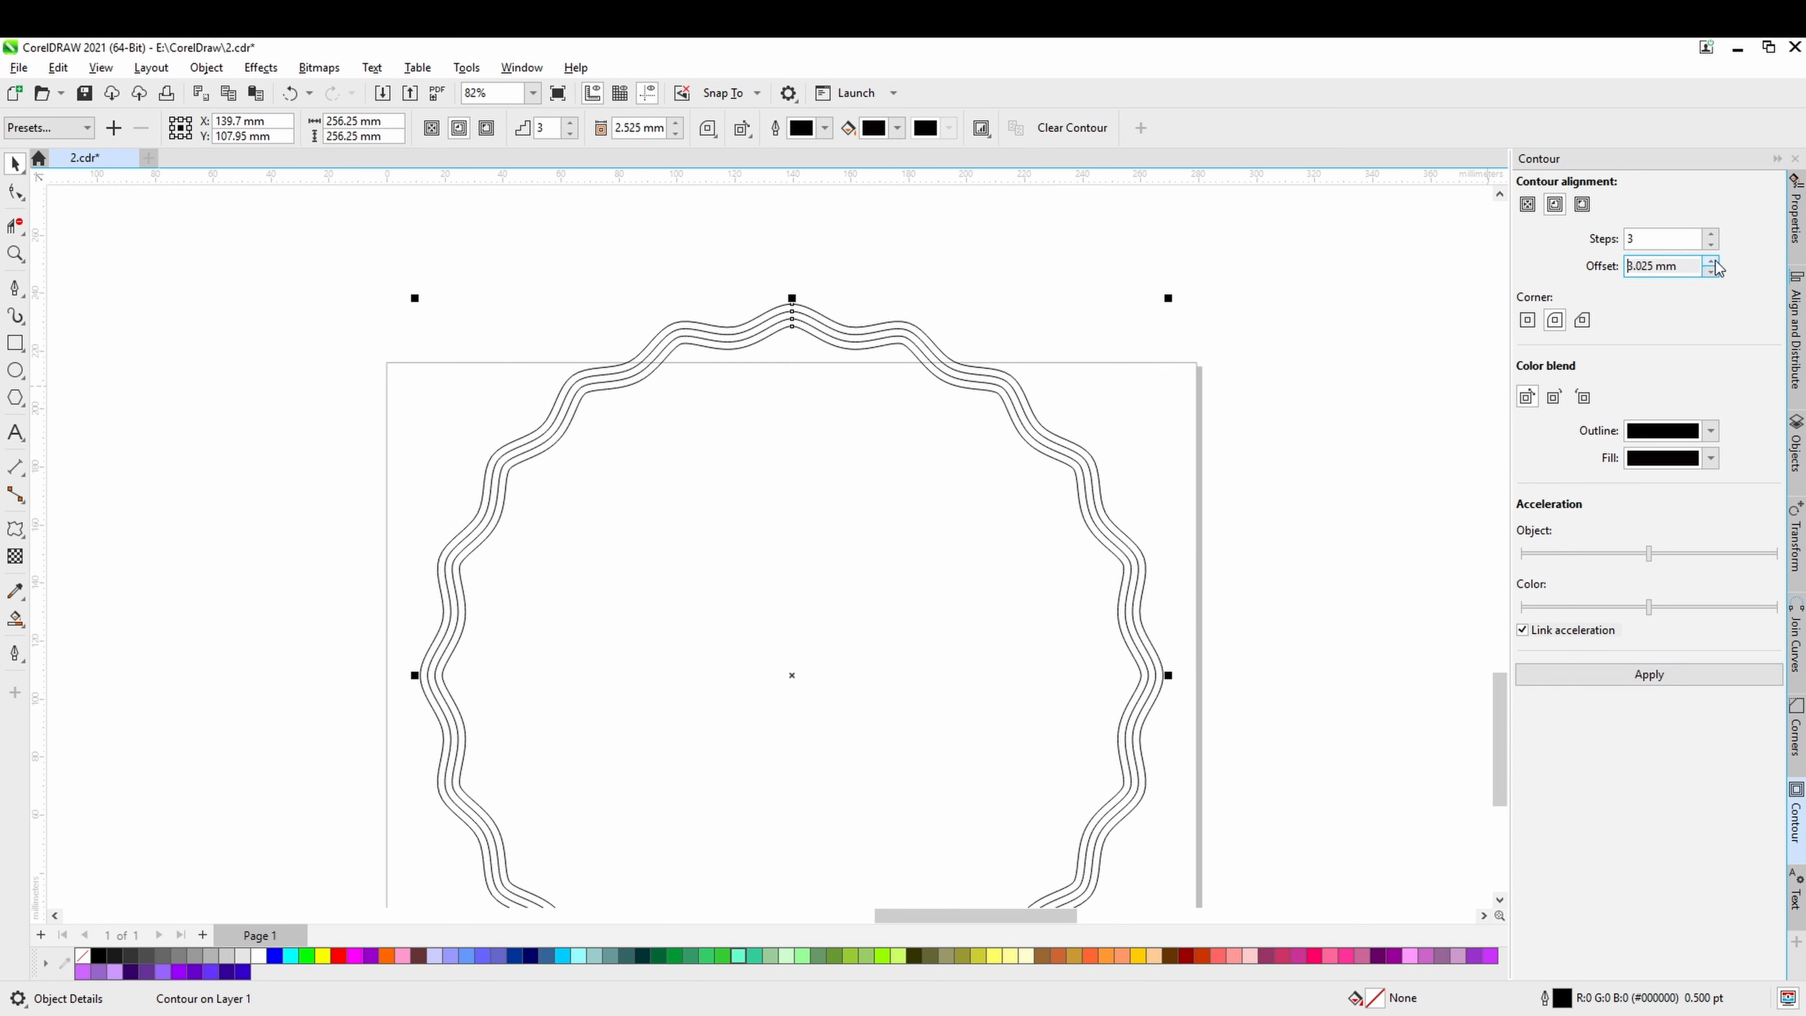
pyautogui.click(1648, 673)
pyautogui.scroll(-1, 1246, 555)
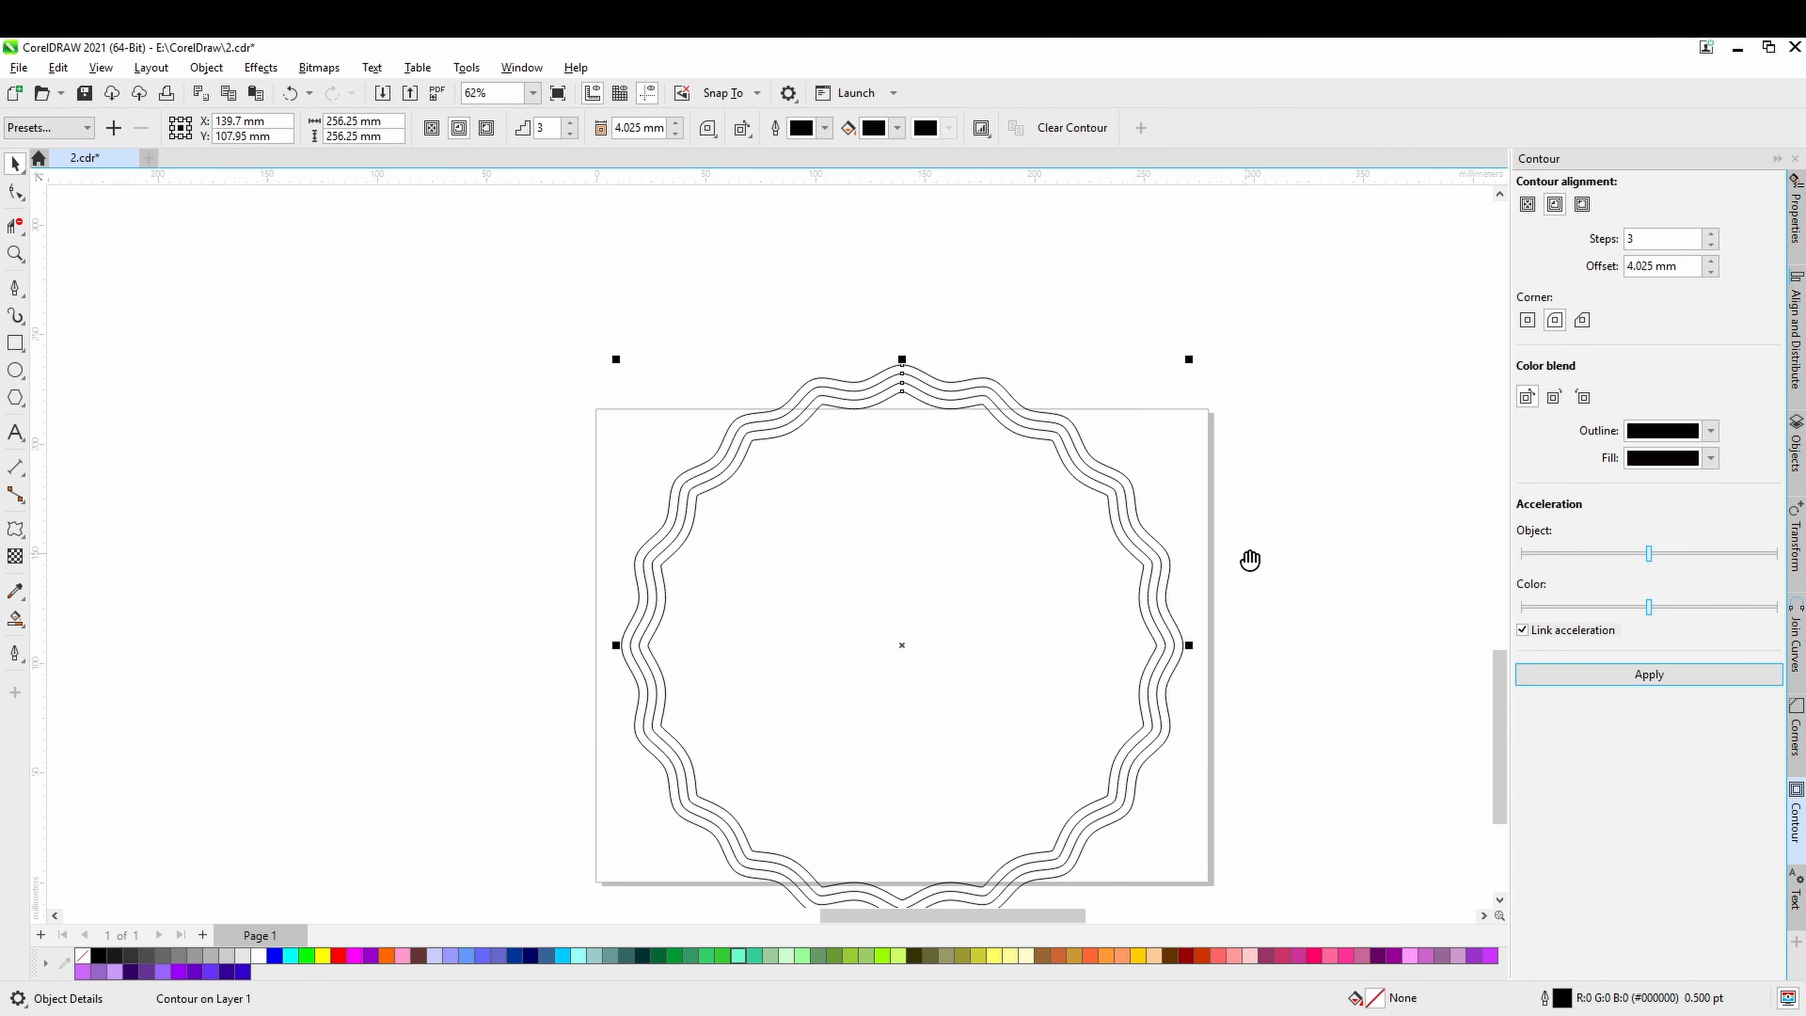
pyautogui.moveTo(1246, 555); pyautogui.dragTo(1212, 460)
pyautogui.click(1225, 479)
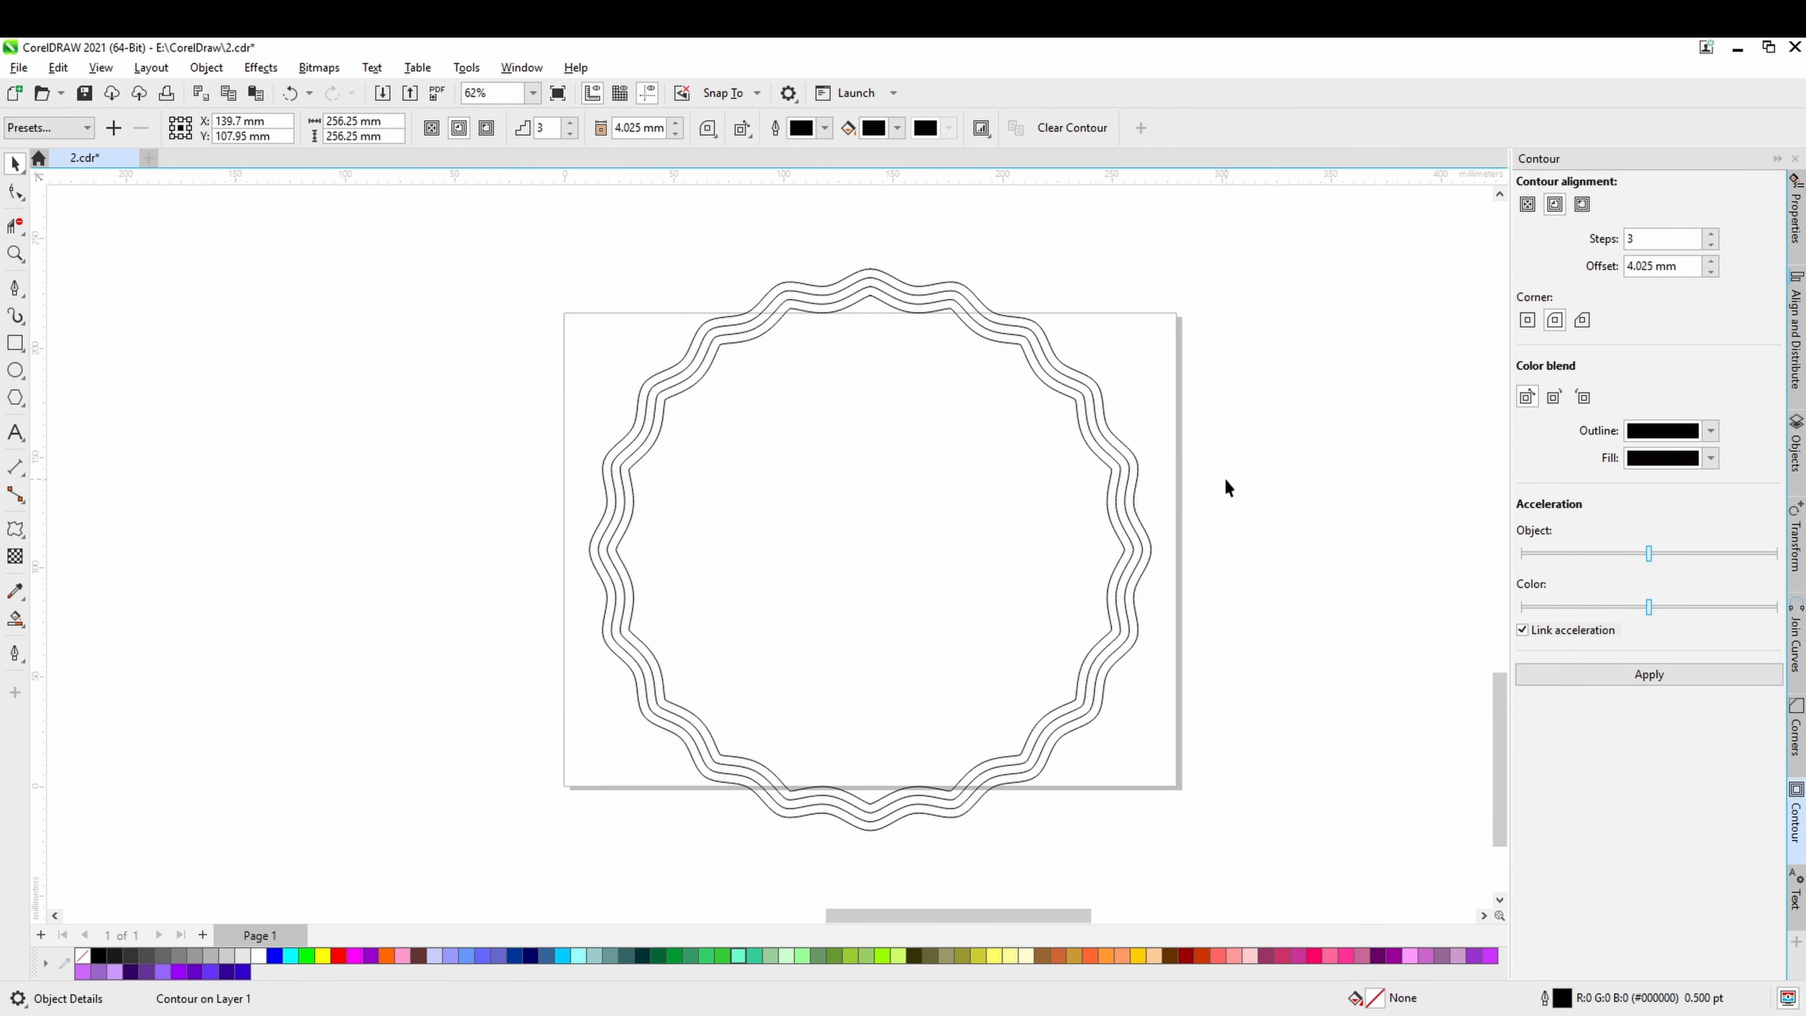
# Break the contour apart from the outer wavy circle and clear the selection.
pyautogui.click(1075, 412)
pyautogui.rightClick(1075, 412)
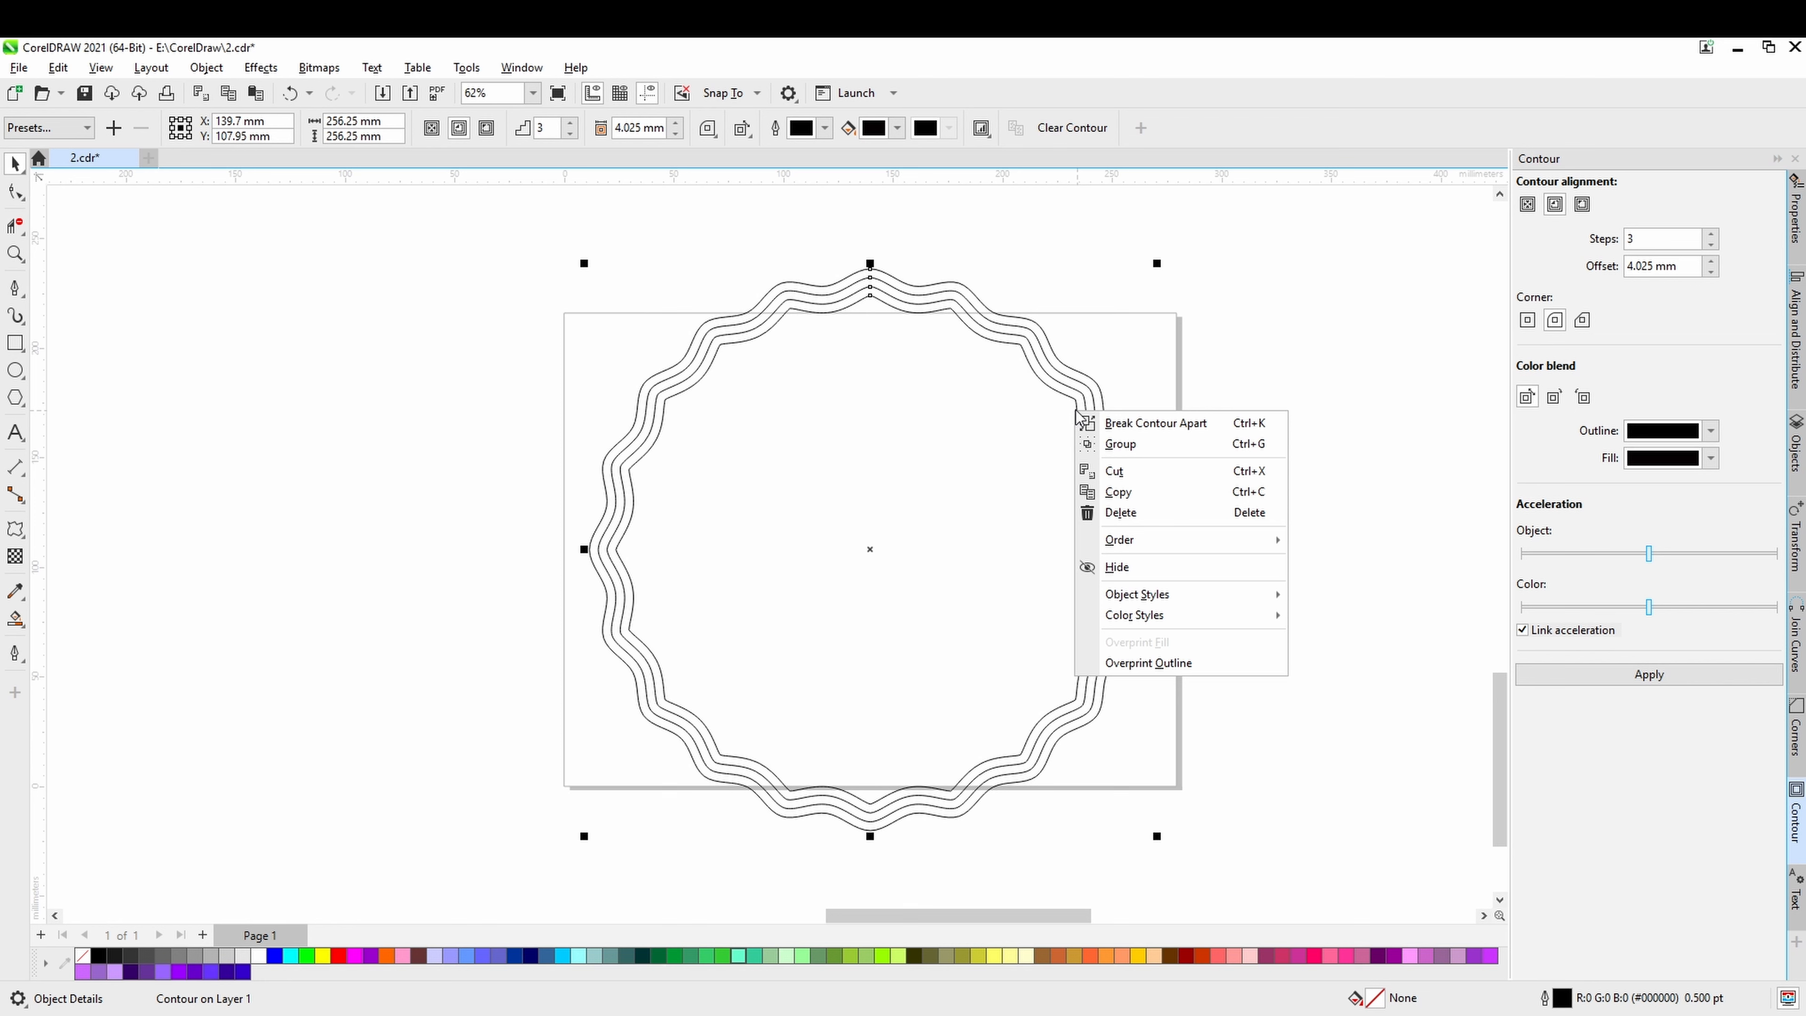
pyautogui.click(1216, 427)
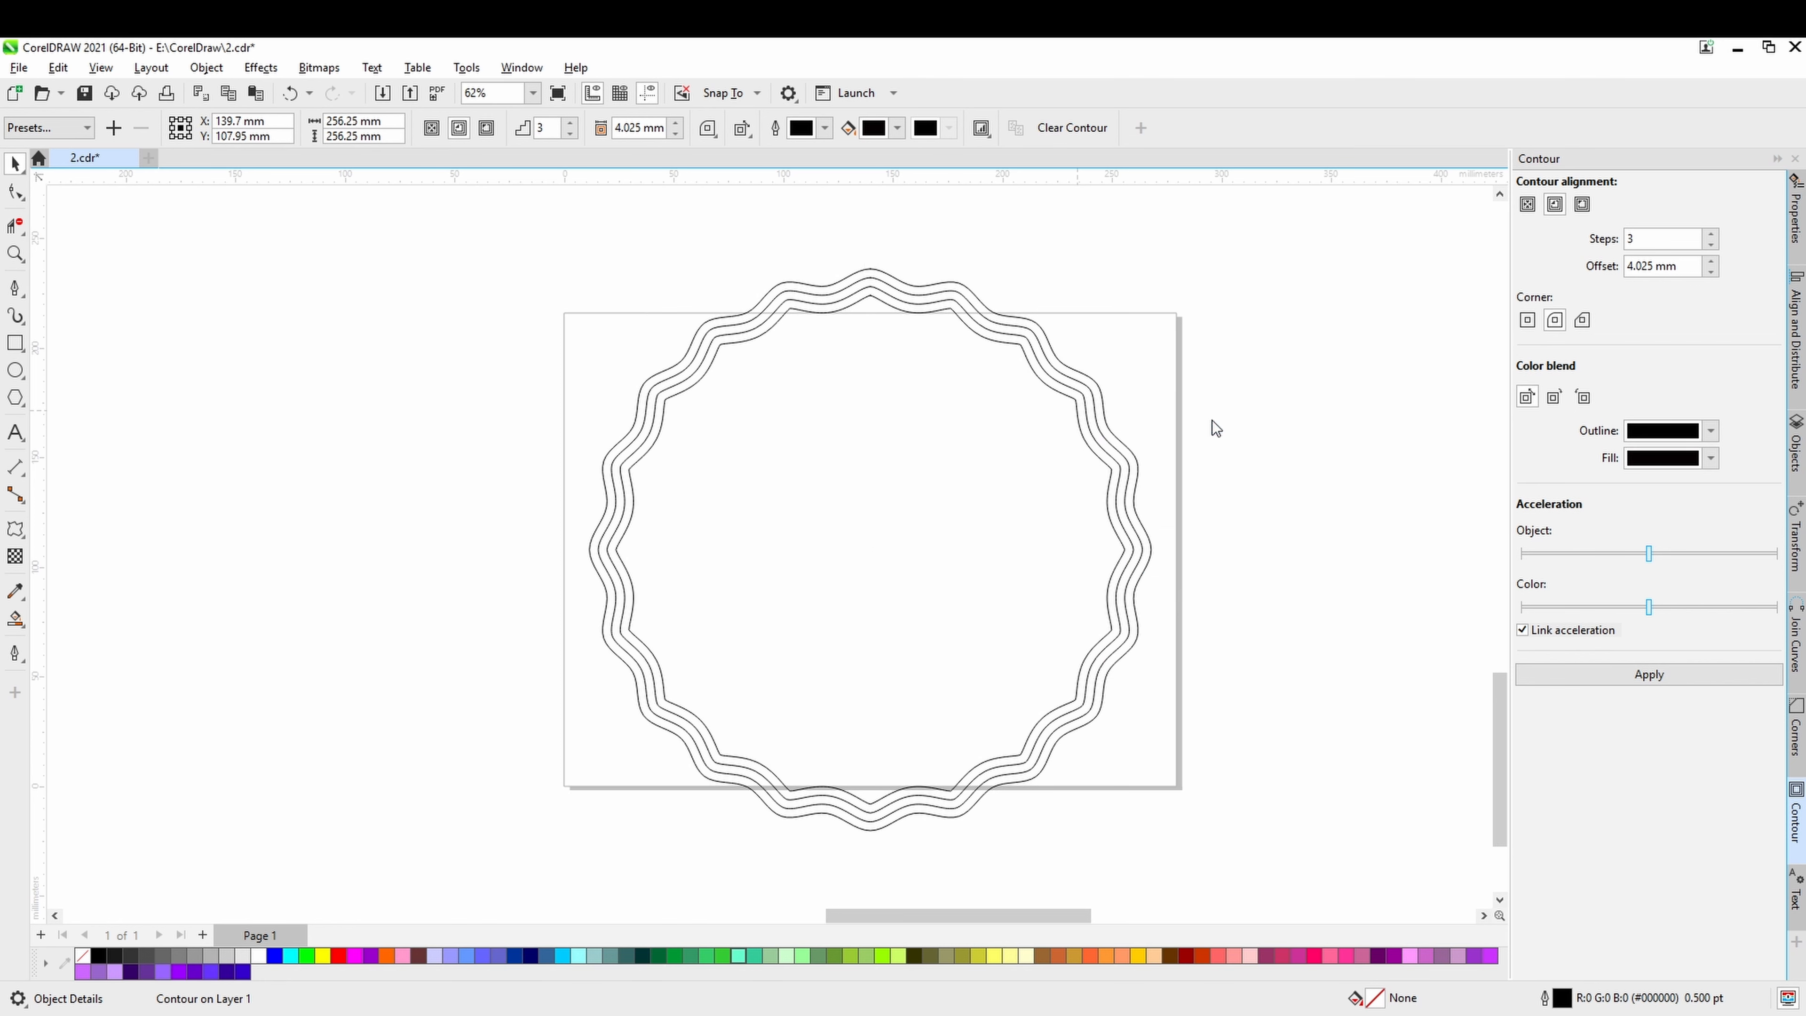
pyautogui.click(1226, 444)
# Try to scale down the inner contour group, to about 88% around its centre and about 94% from its upper-right corner, undoing both.
pyautogui.click(1076, 408)
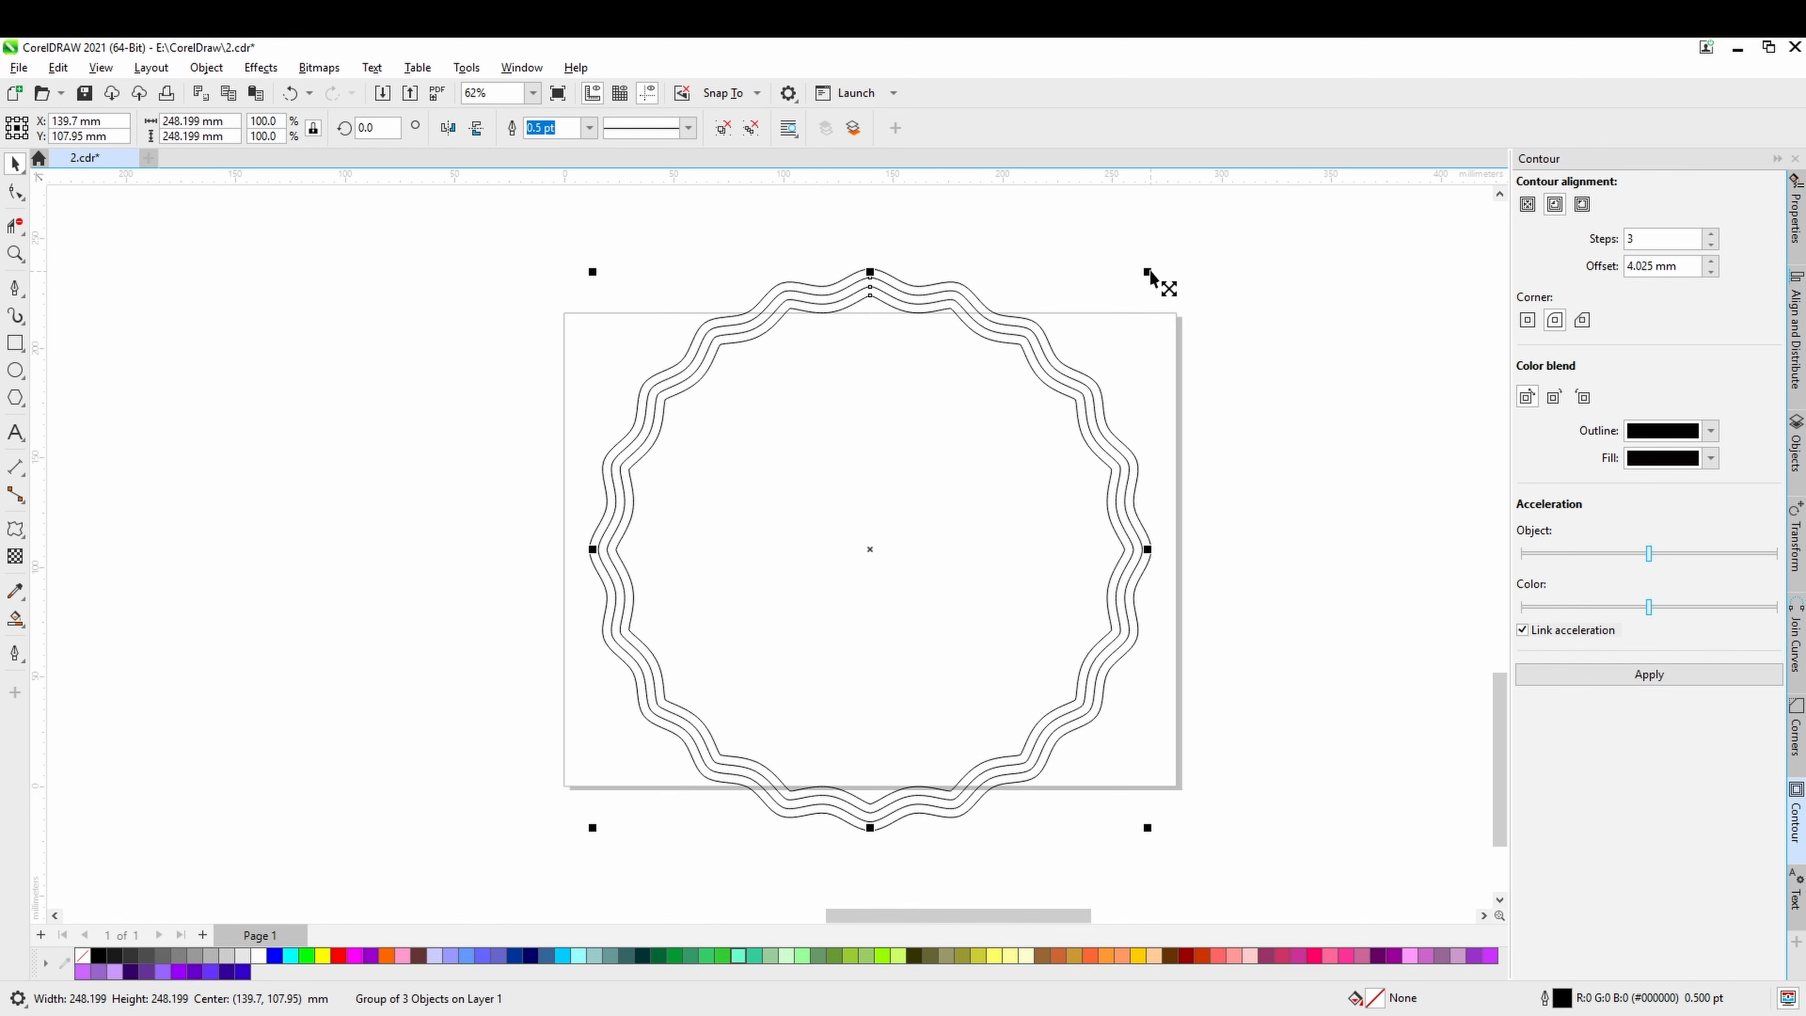
pyautogui.moveTo(1148, 271); pyautogui.dragTo(1132, 307)
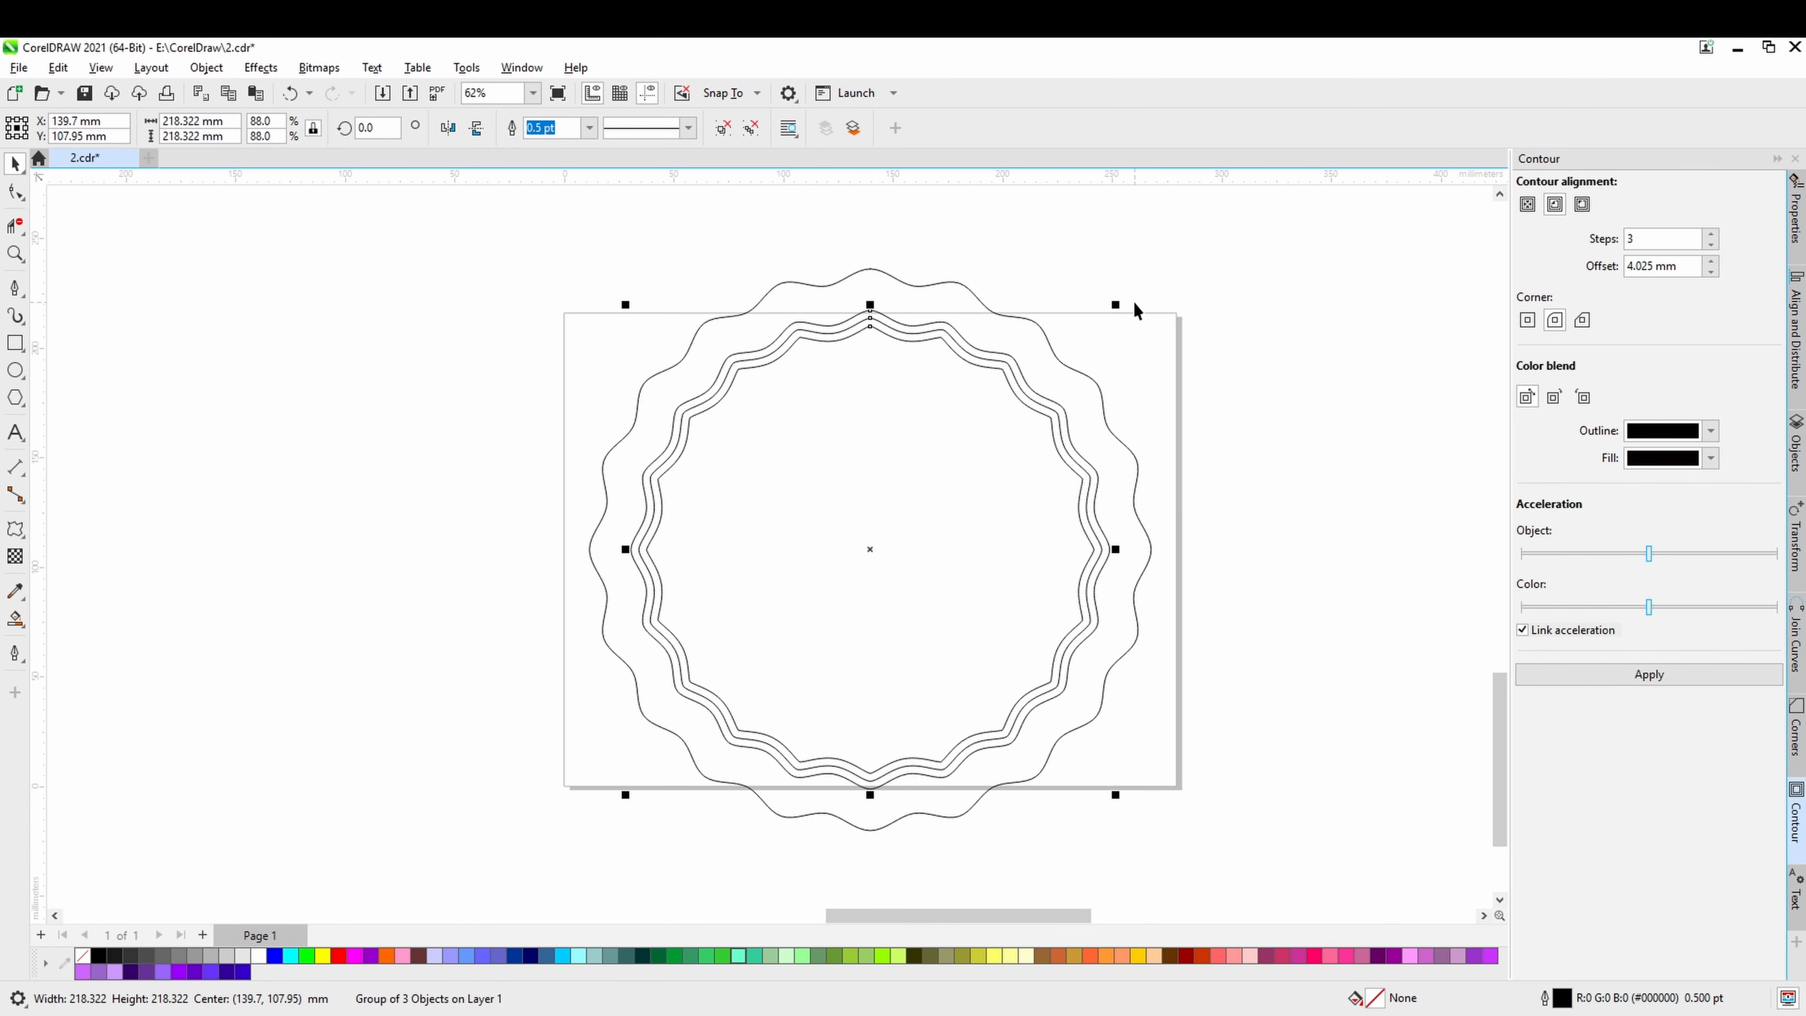
pyautogui.hotkey('ctrl', 'z')
pyautogui.click(1238, 432)
pyautogui.click(1086, 446)
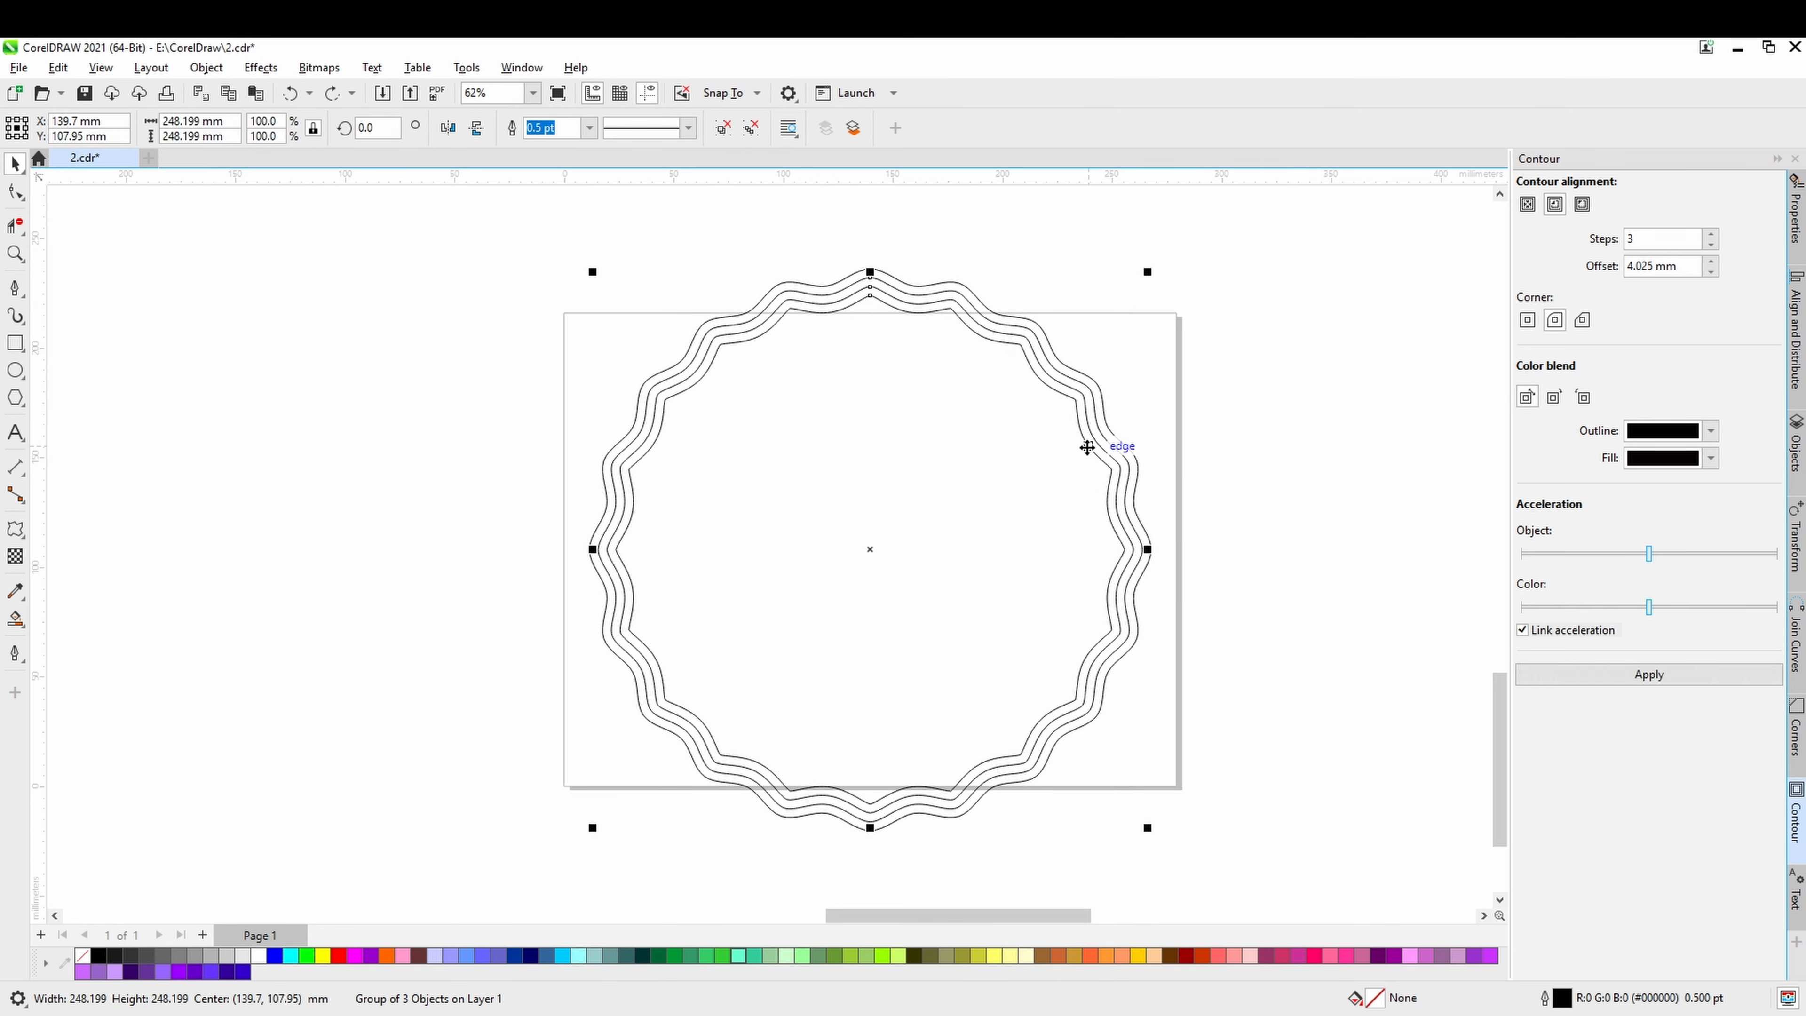
pyautogui.moveTo(1148, 274); pyautogui.dragTo(1127, 313)
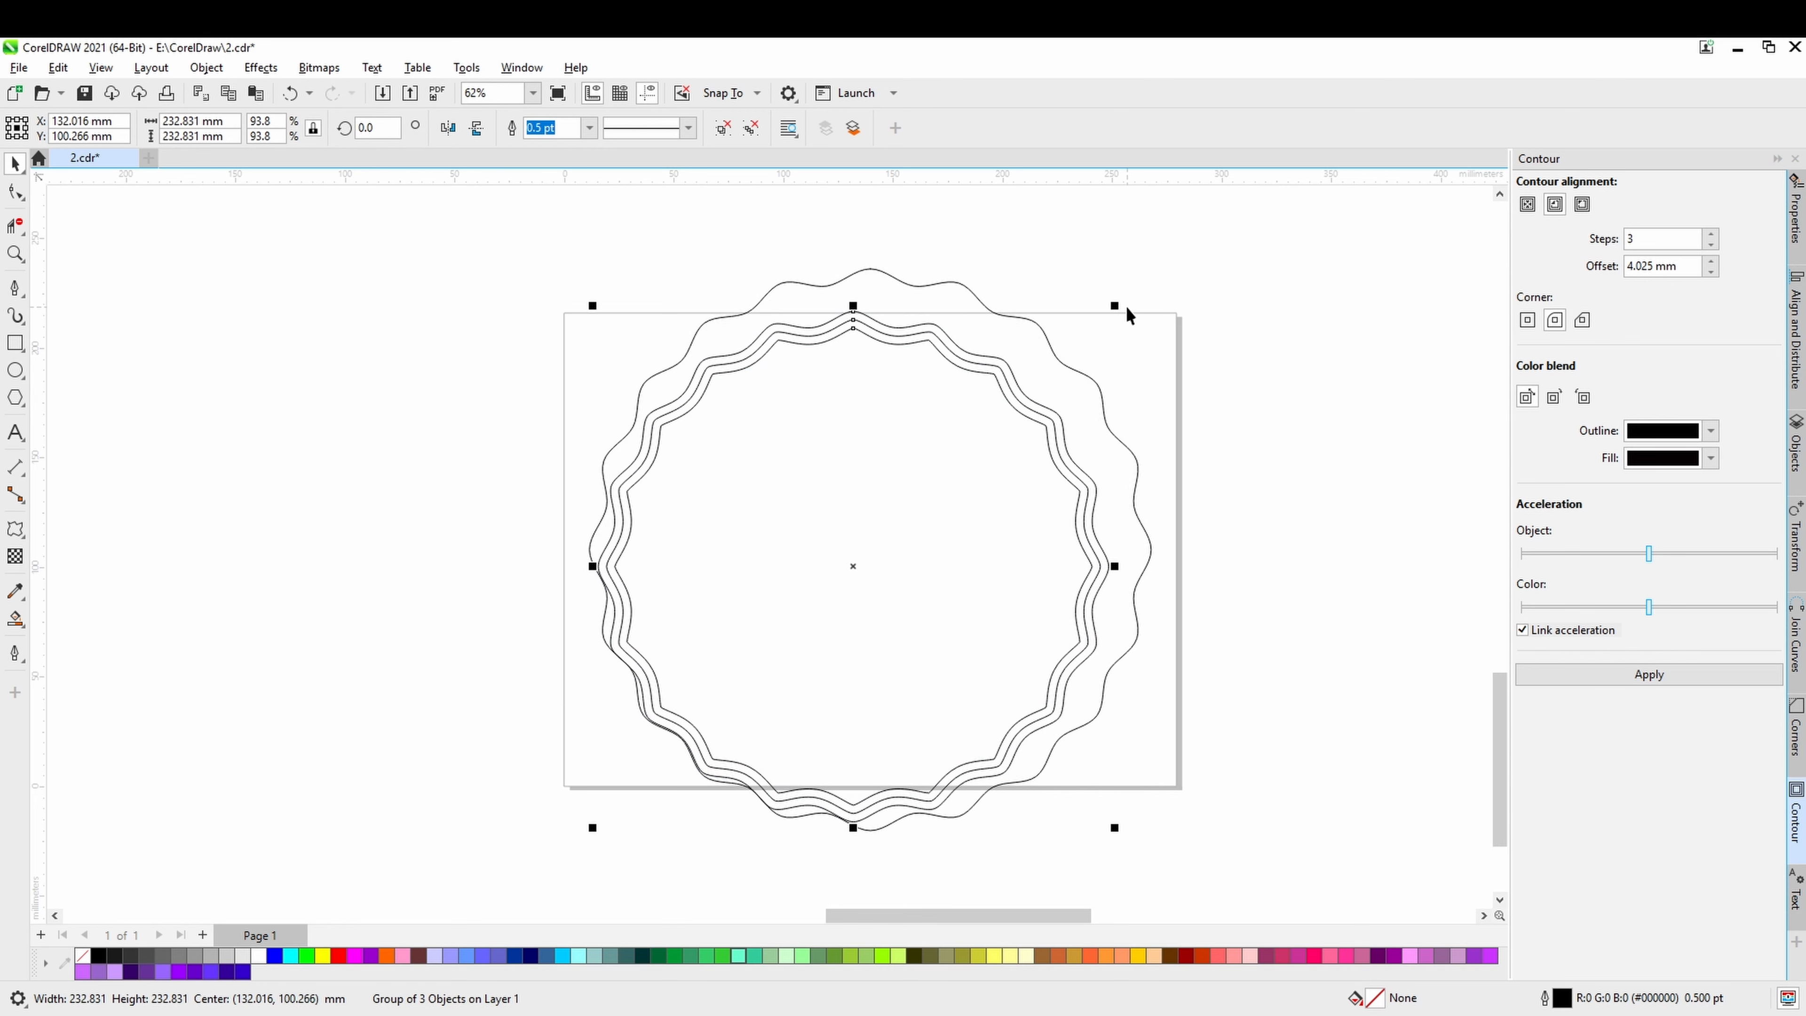
pyautogui.hotkey('ctrl', 'z')
# Ungroup all curves in the inner contour group and clear the selection.
pyautogui.rightClick(1095, 431)
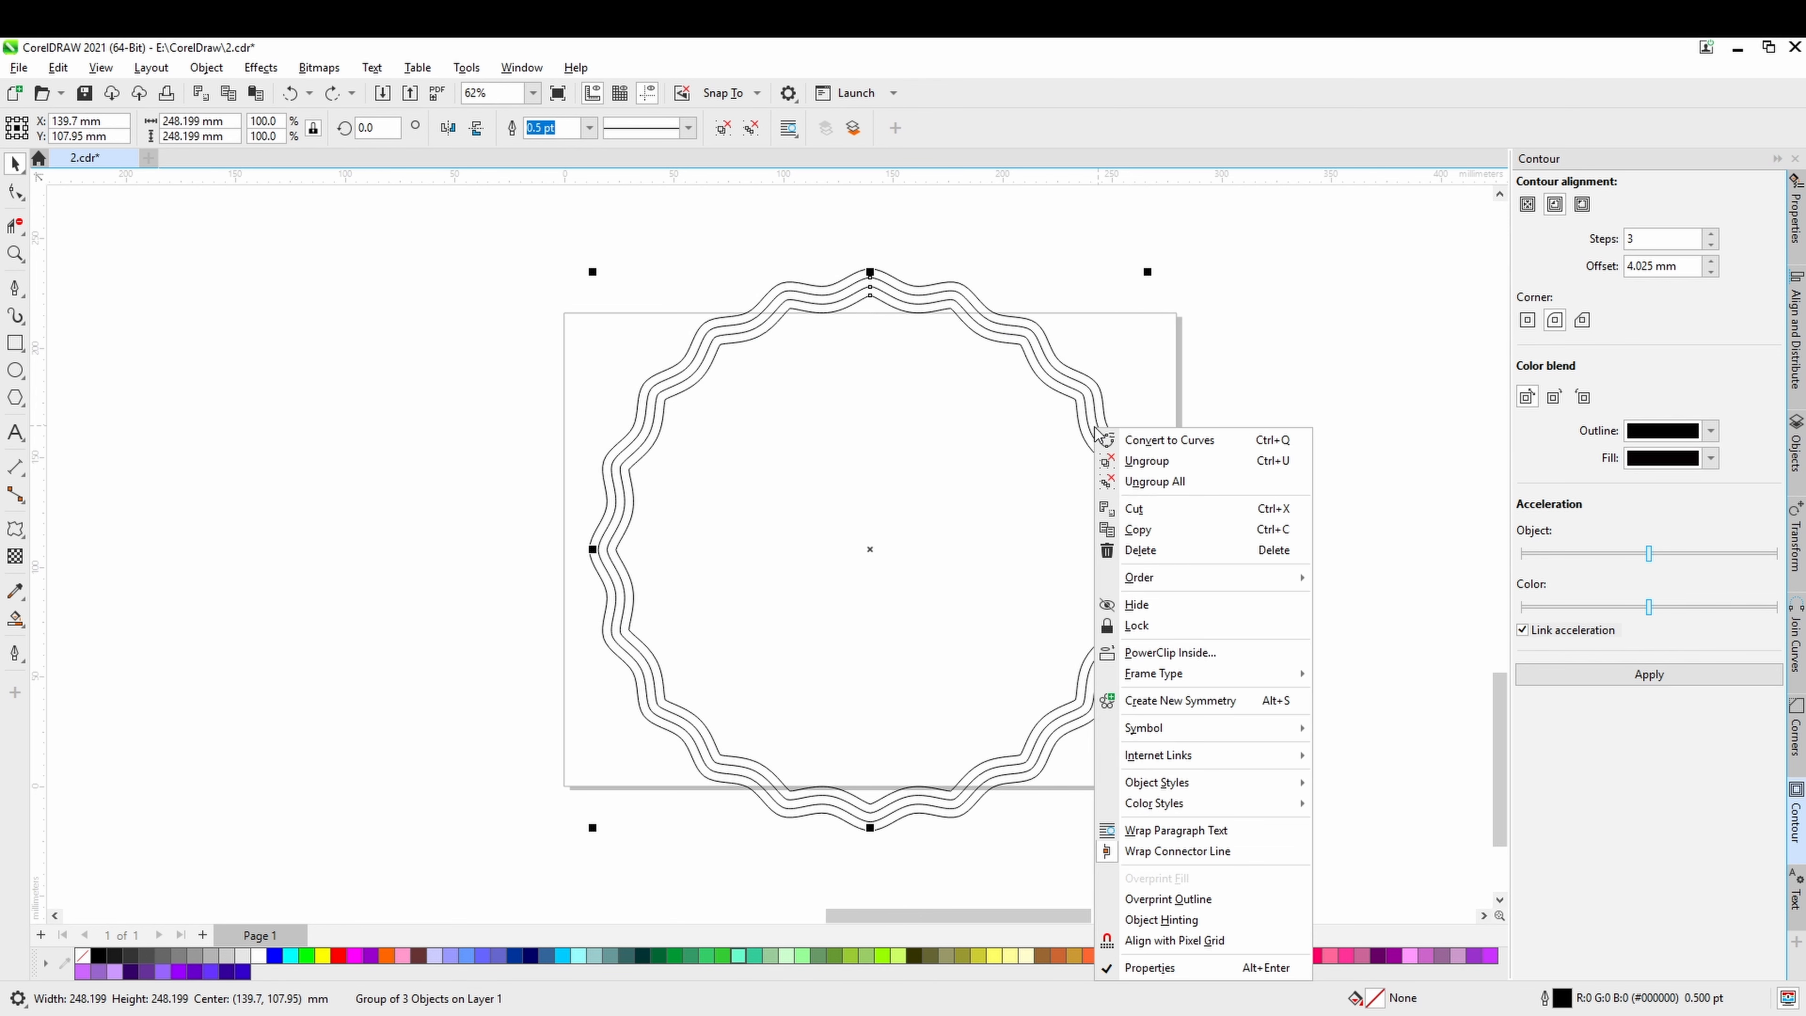
pyautogui.click(1155, 481)
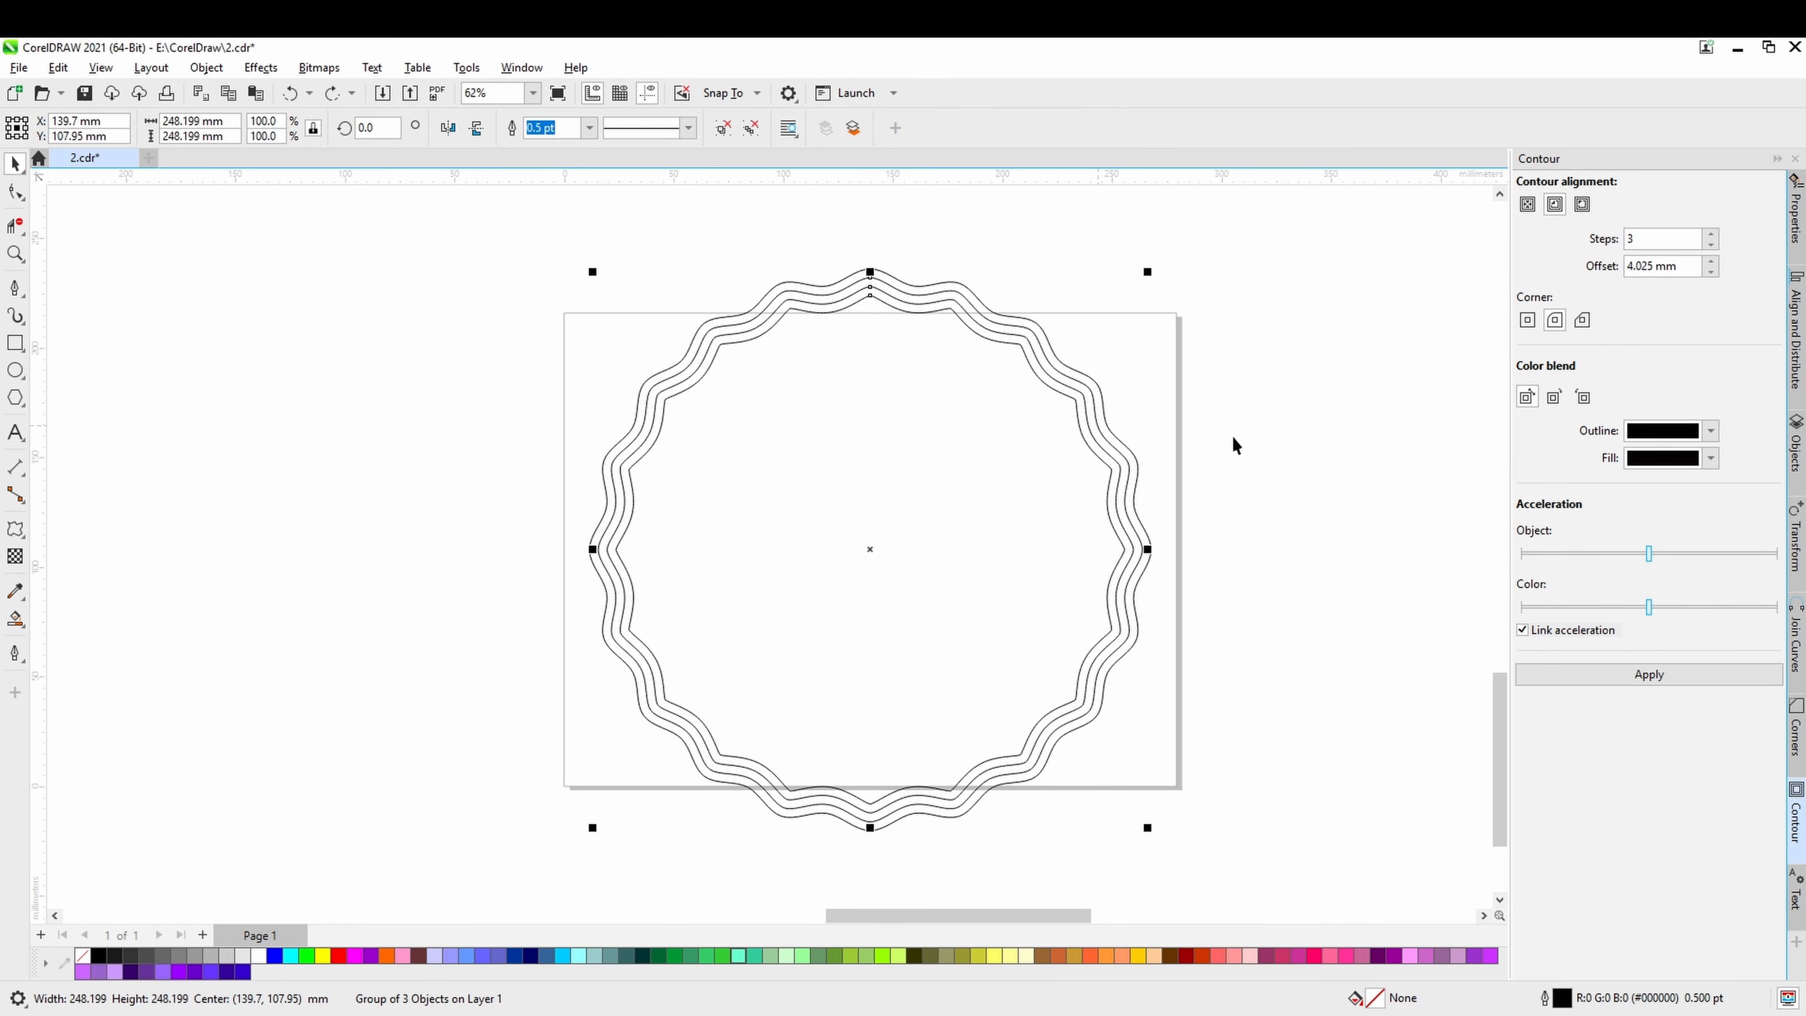
pyautogui.click(1233, 443)
# Scale the innermost wavy curve down to about 63% around its centre.
pyautogui.click(1098, 456)
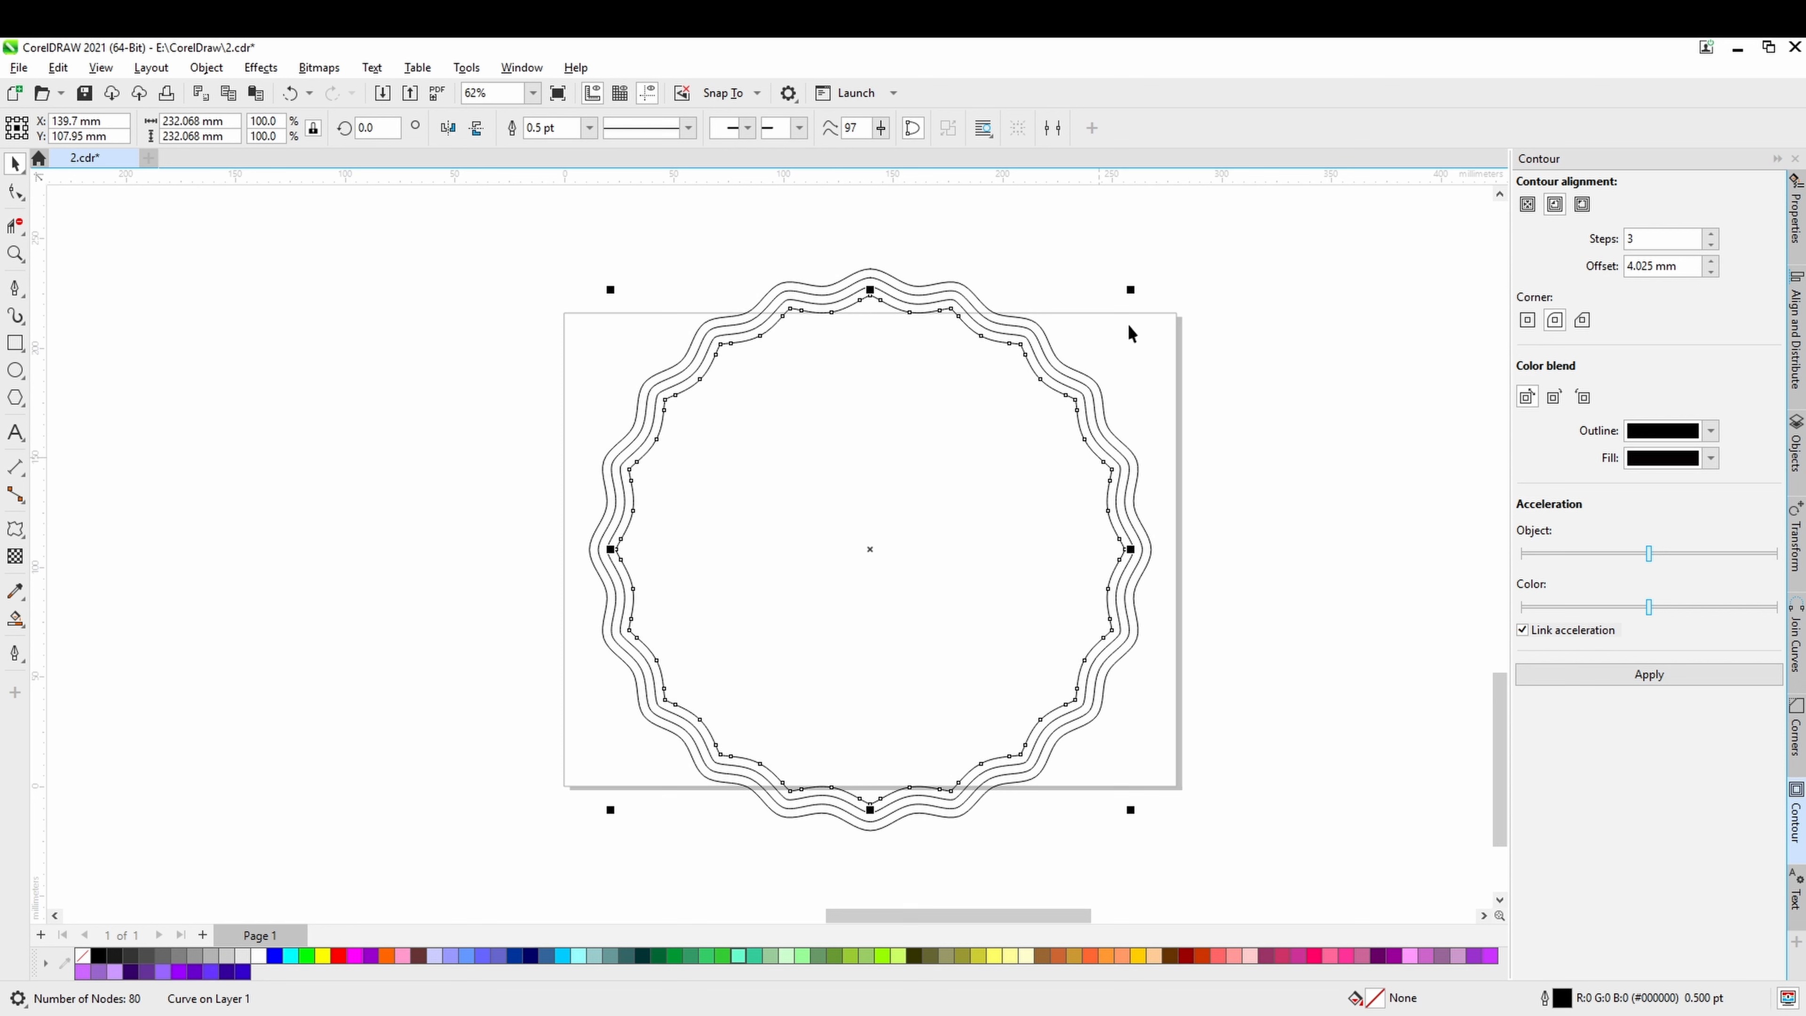
pyautogui.moveTo(1131, 290); pyautogui.dragTo(1081, 382)
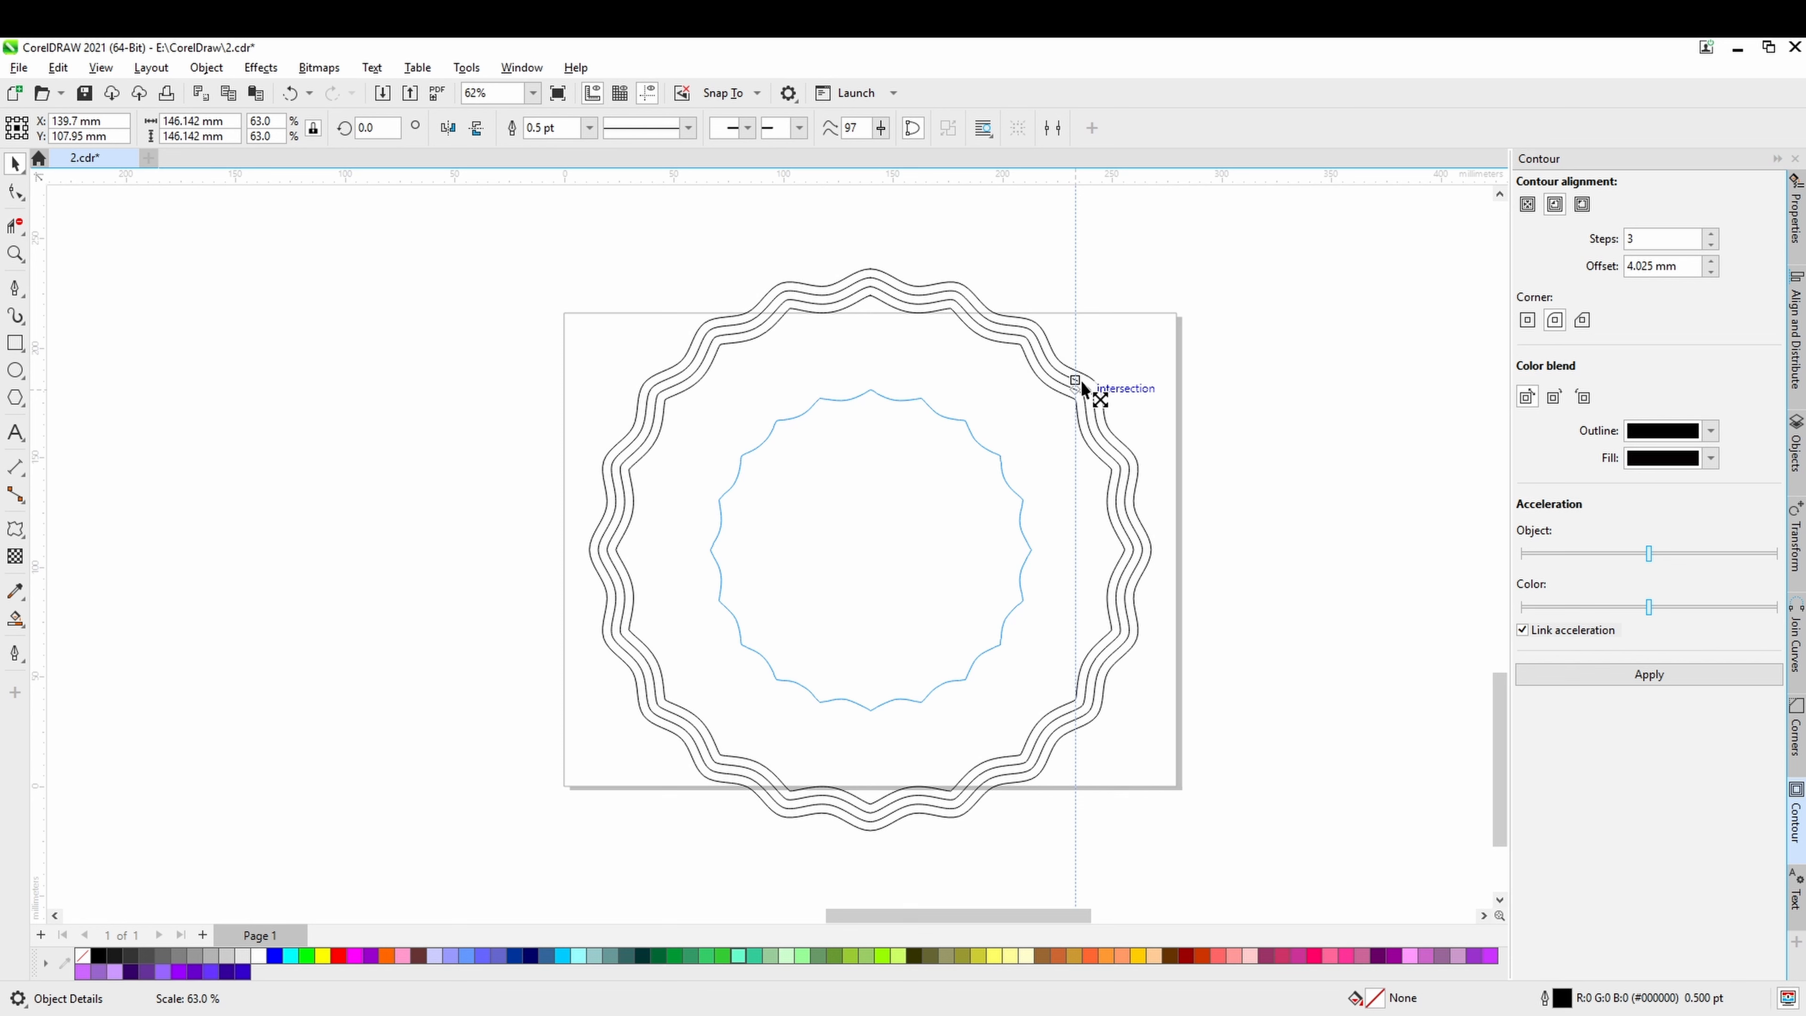
pyautogui.moveTo(1081, 385); pyautogui.dragTo(1081, 385)
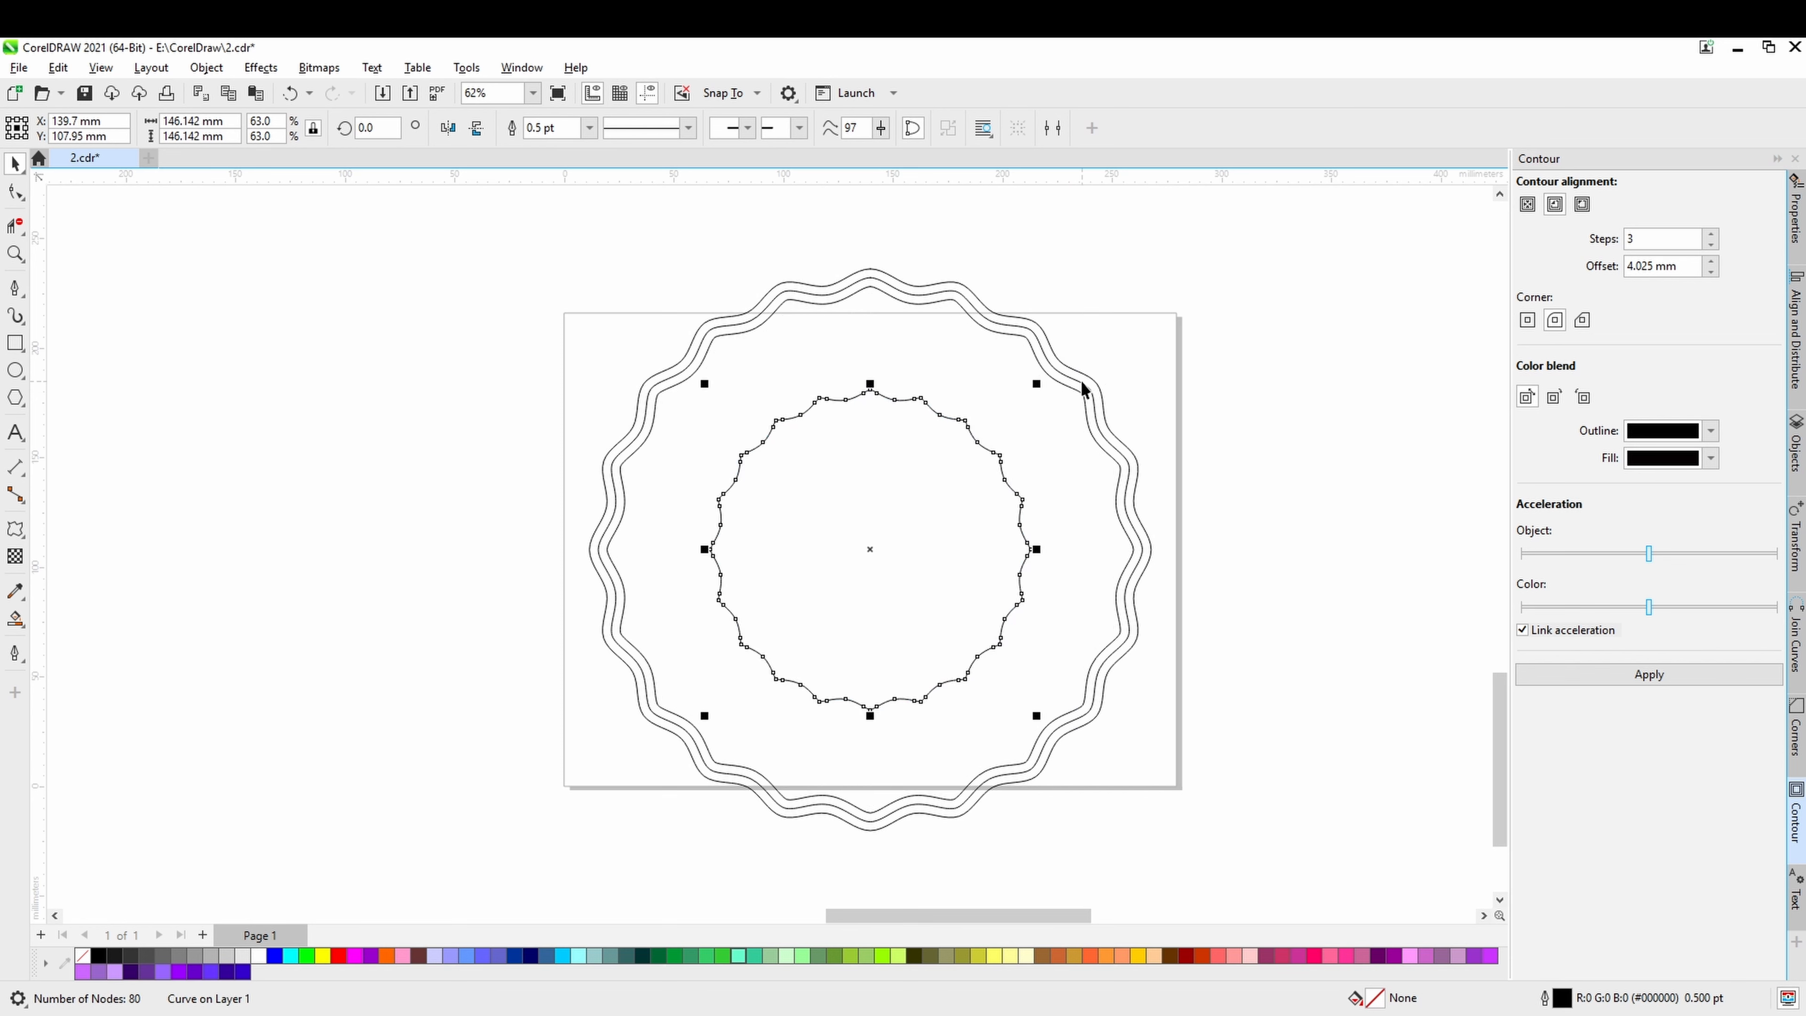
pyautogui.click(1121, 584)
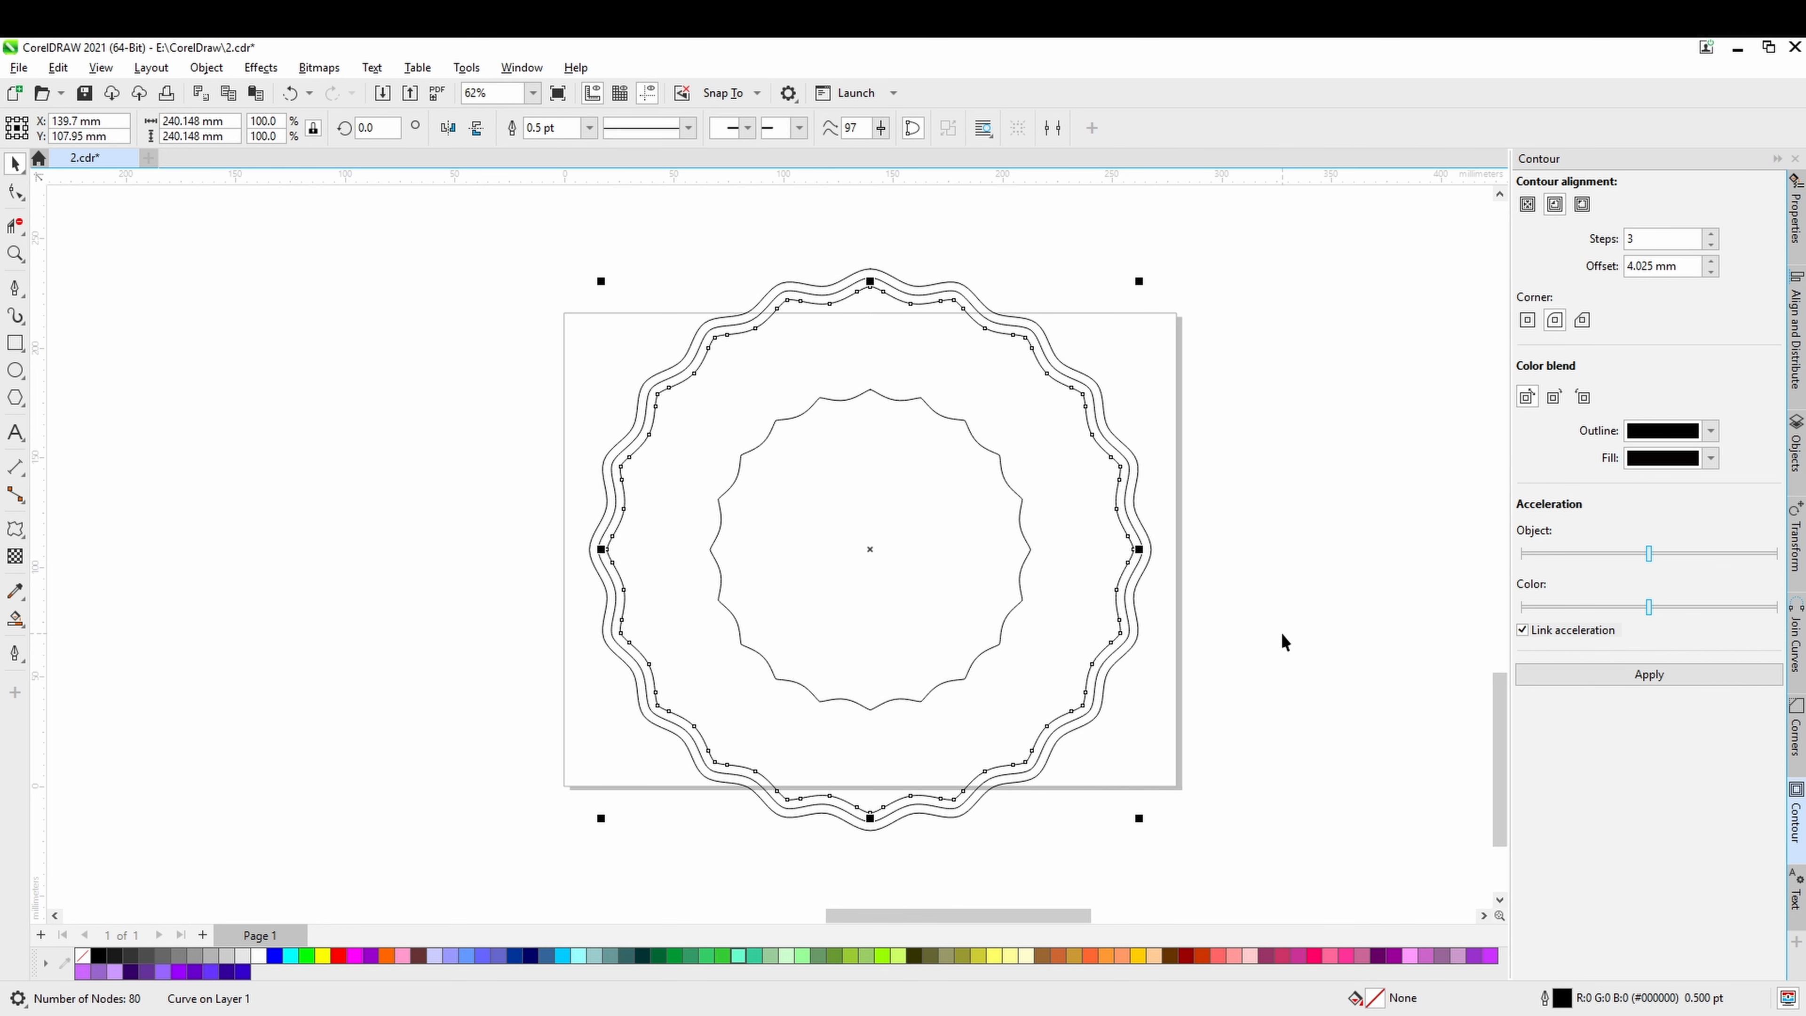
# Select all four wavy curves and try outline widths of 2.0 pt and 3.0 pt on them.
pyautogui.scroll(-1, 1282, 633)
pyautogui.moveTo(1292, 229); pyautogui.dragTo(1157, 396)
pyautogui.moveTo(586, 852); pyautogui.dragTo(586, 852)
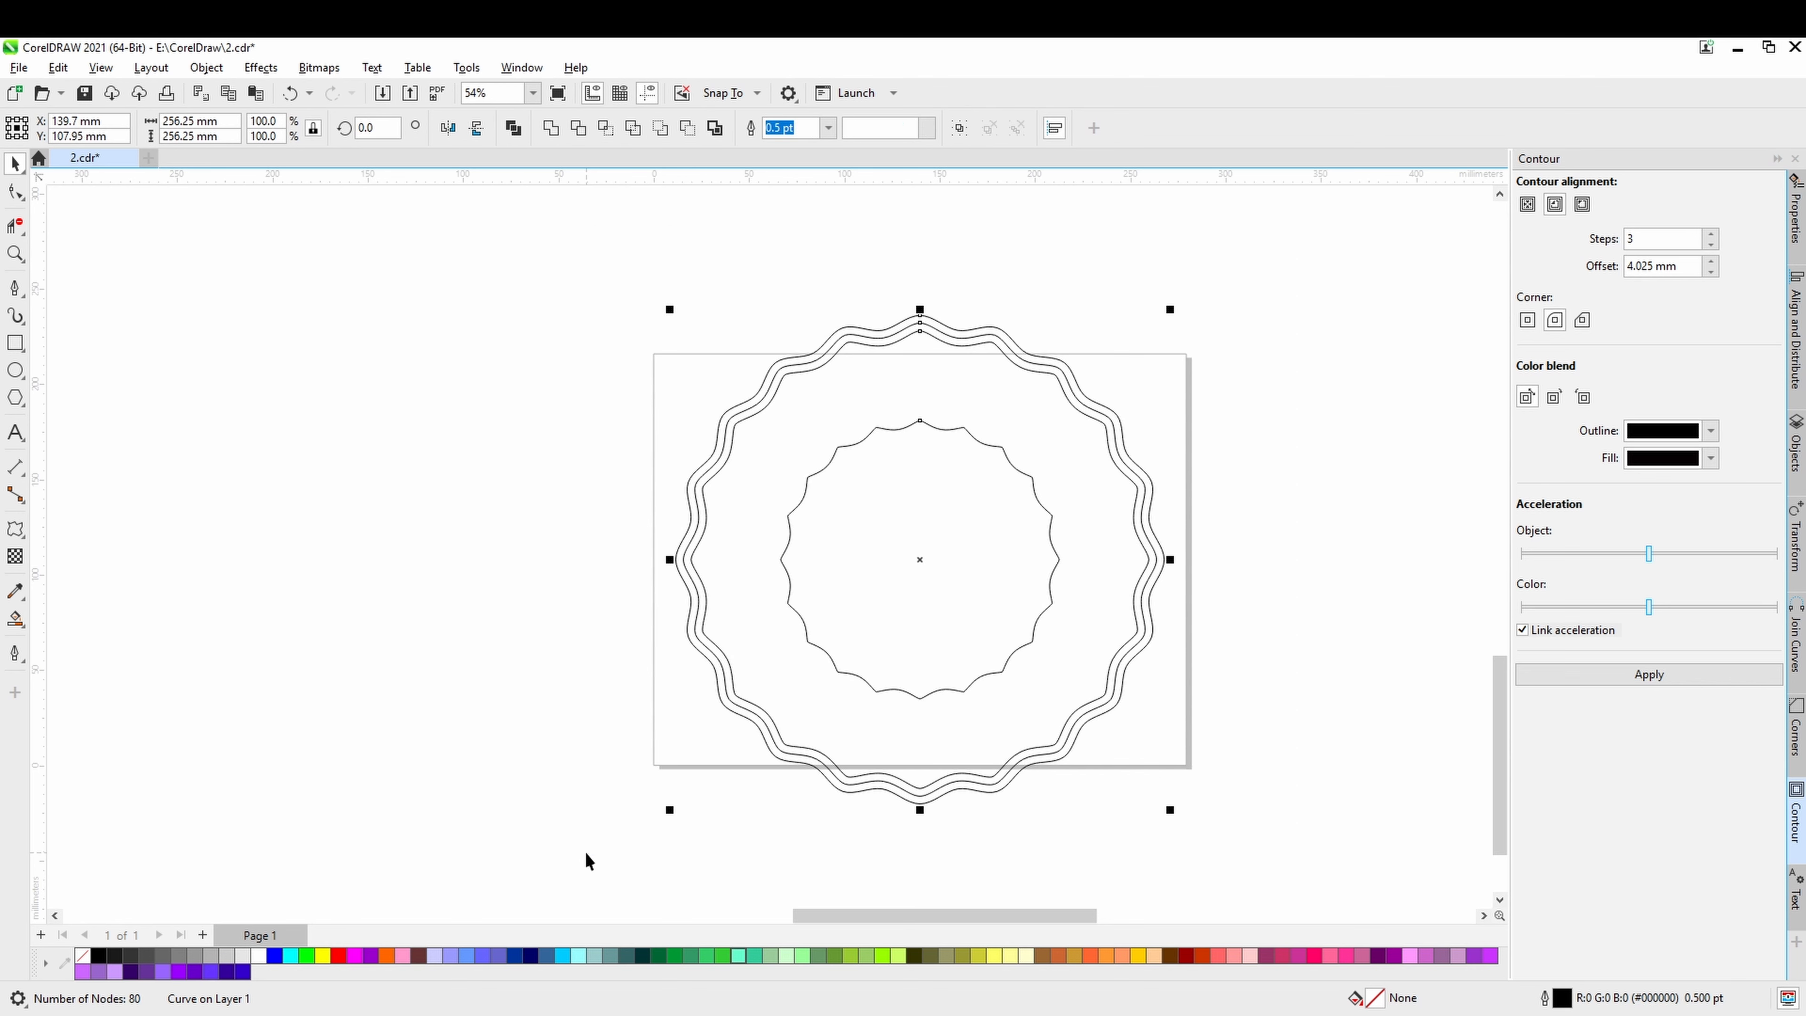
pyautogui.click(829, 129)
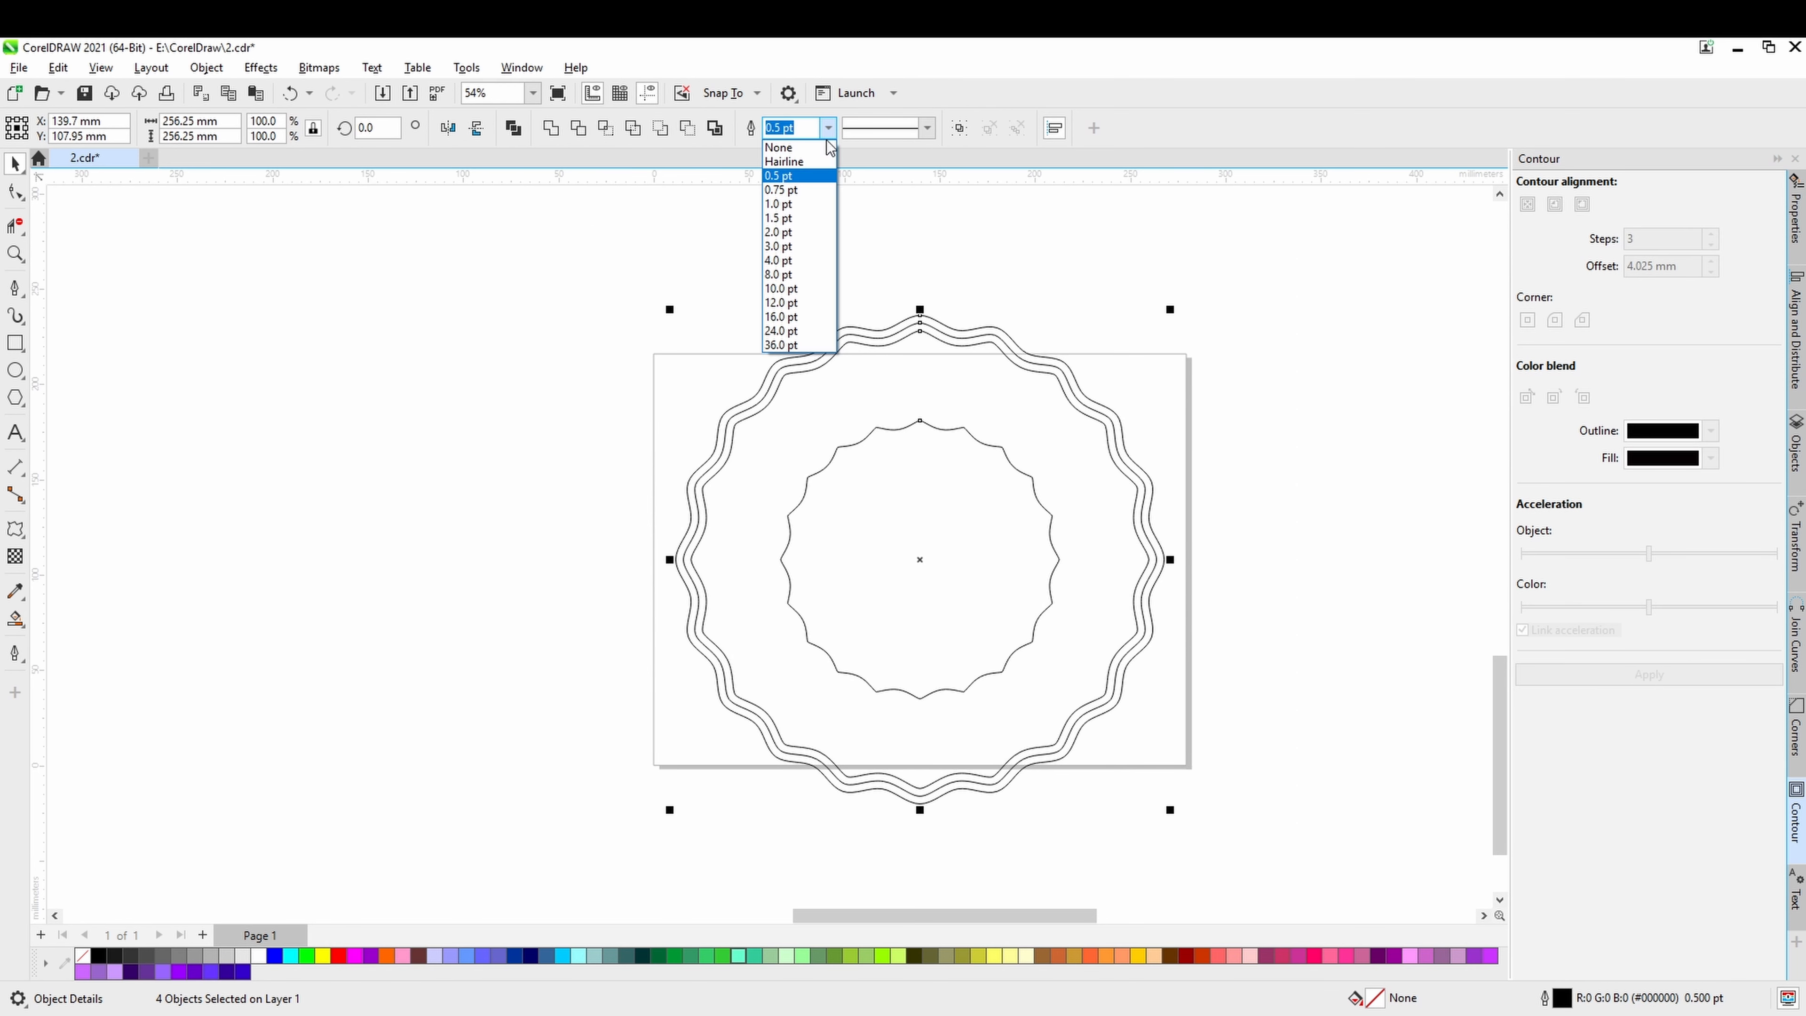
pyautogui.click(789, 232)
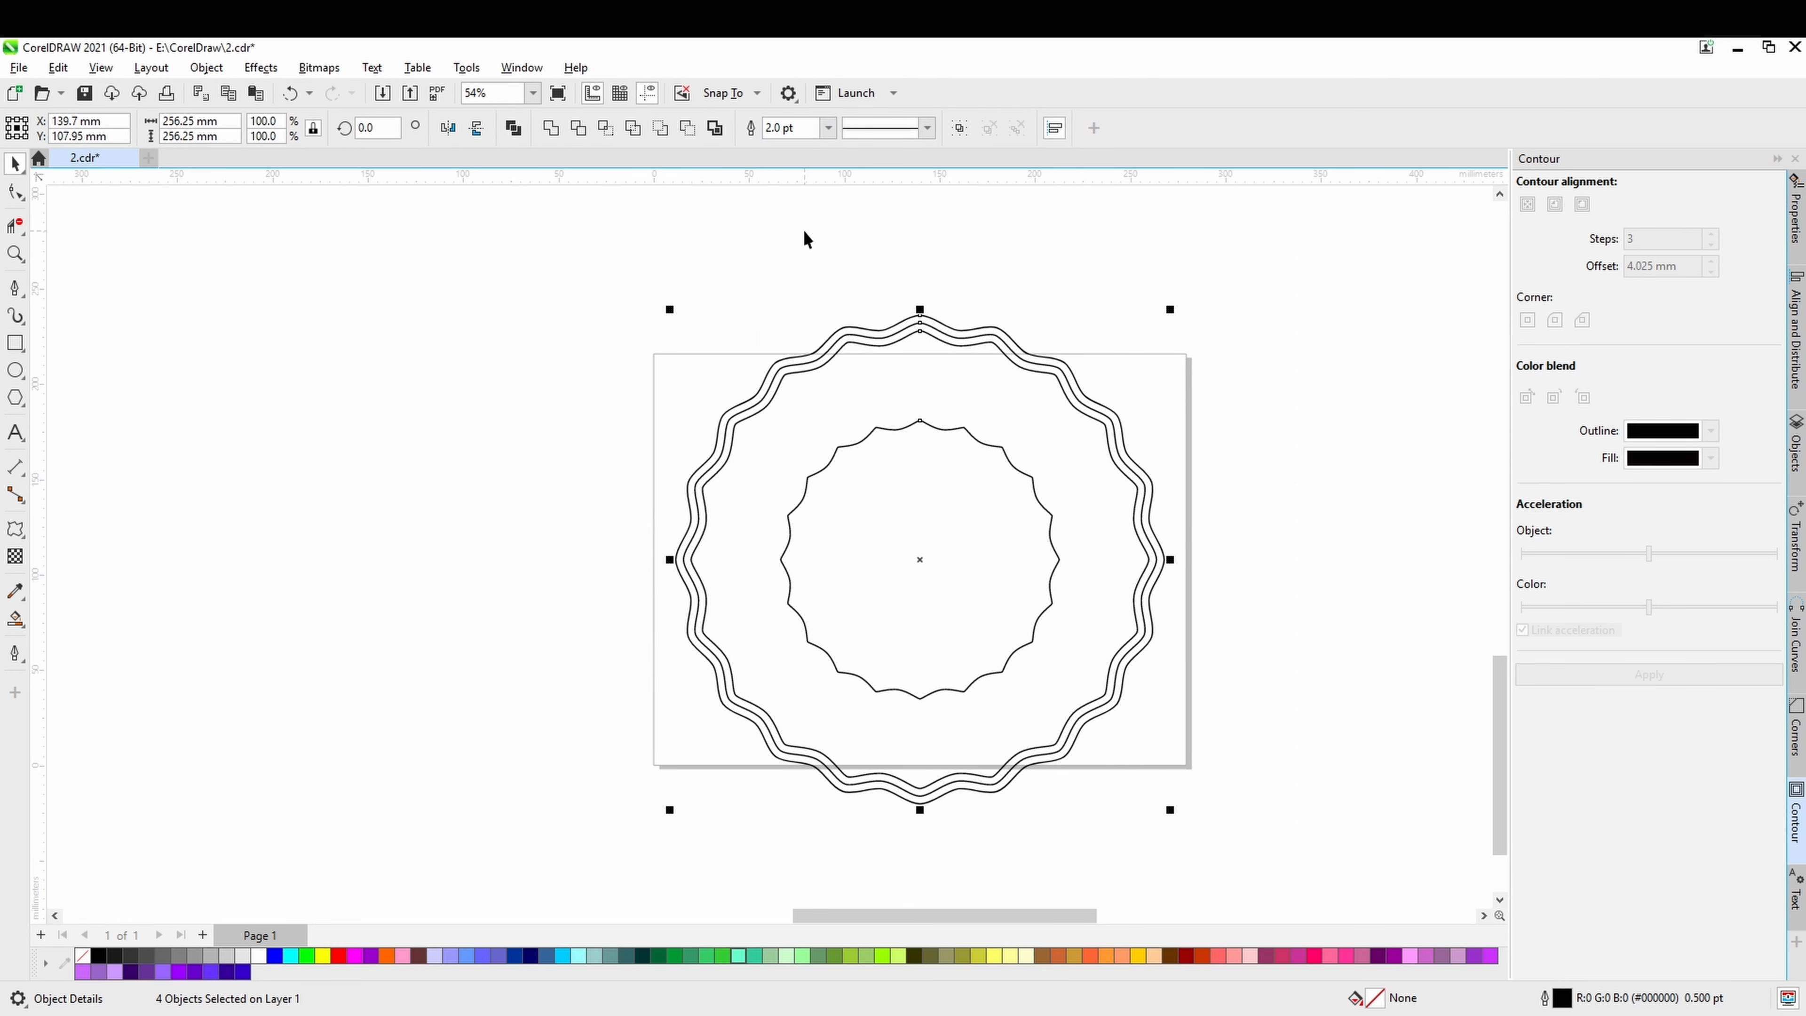
pyautogui.click(828, 128)
pyautogui.click(786, 246)
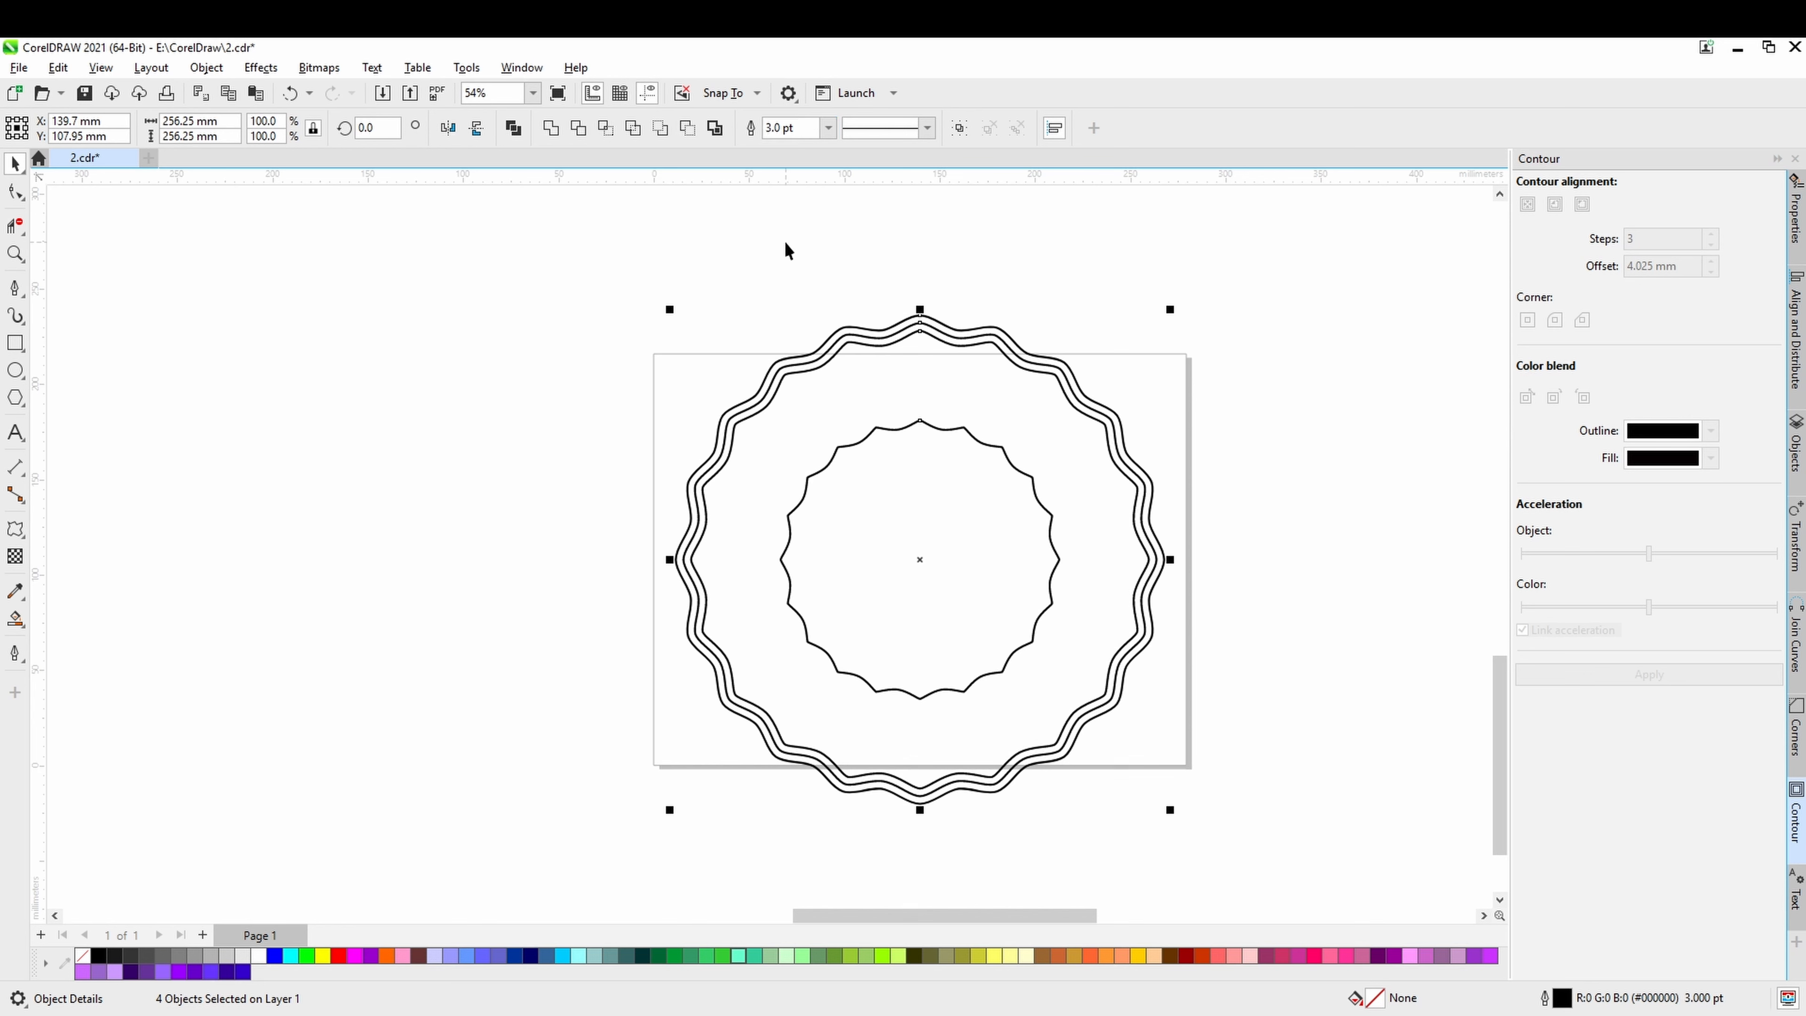
# Try an 8.0 pt outline width on all four wavy curves and undo it.
pyautogui.click(828, 128)
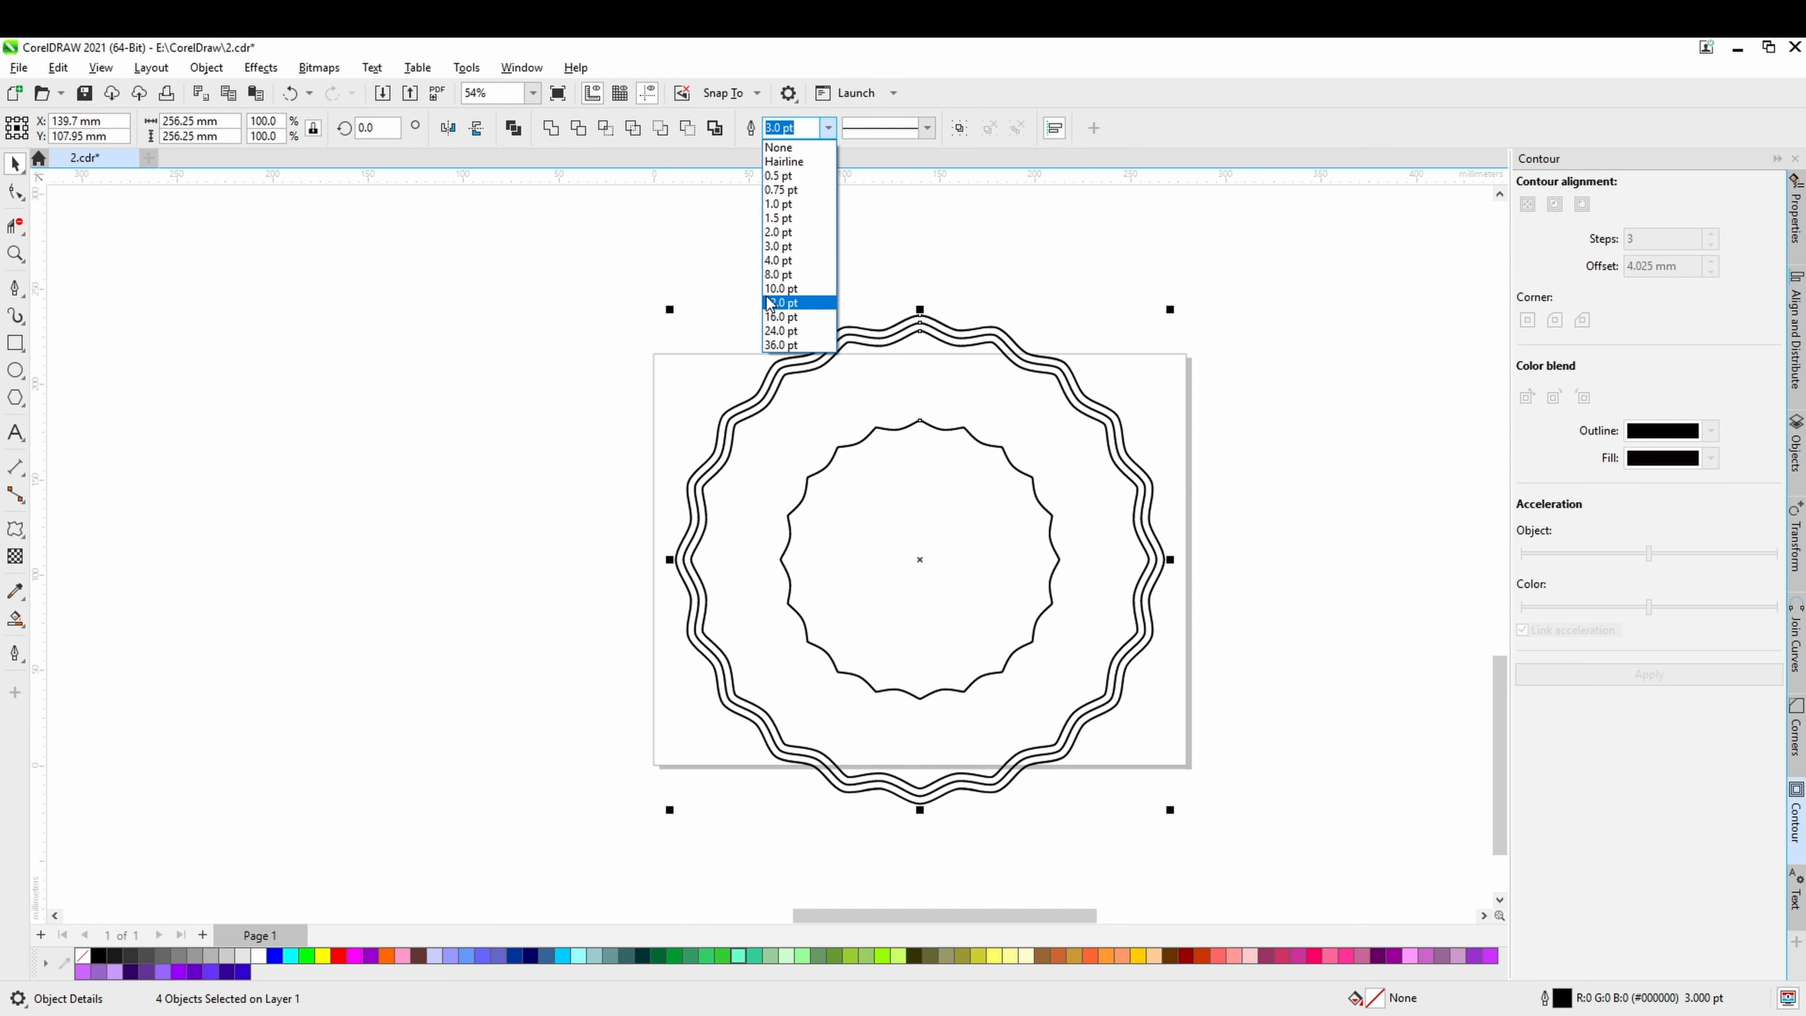
pyautogui.click(777, 275)
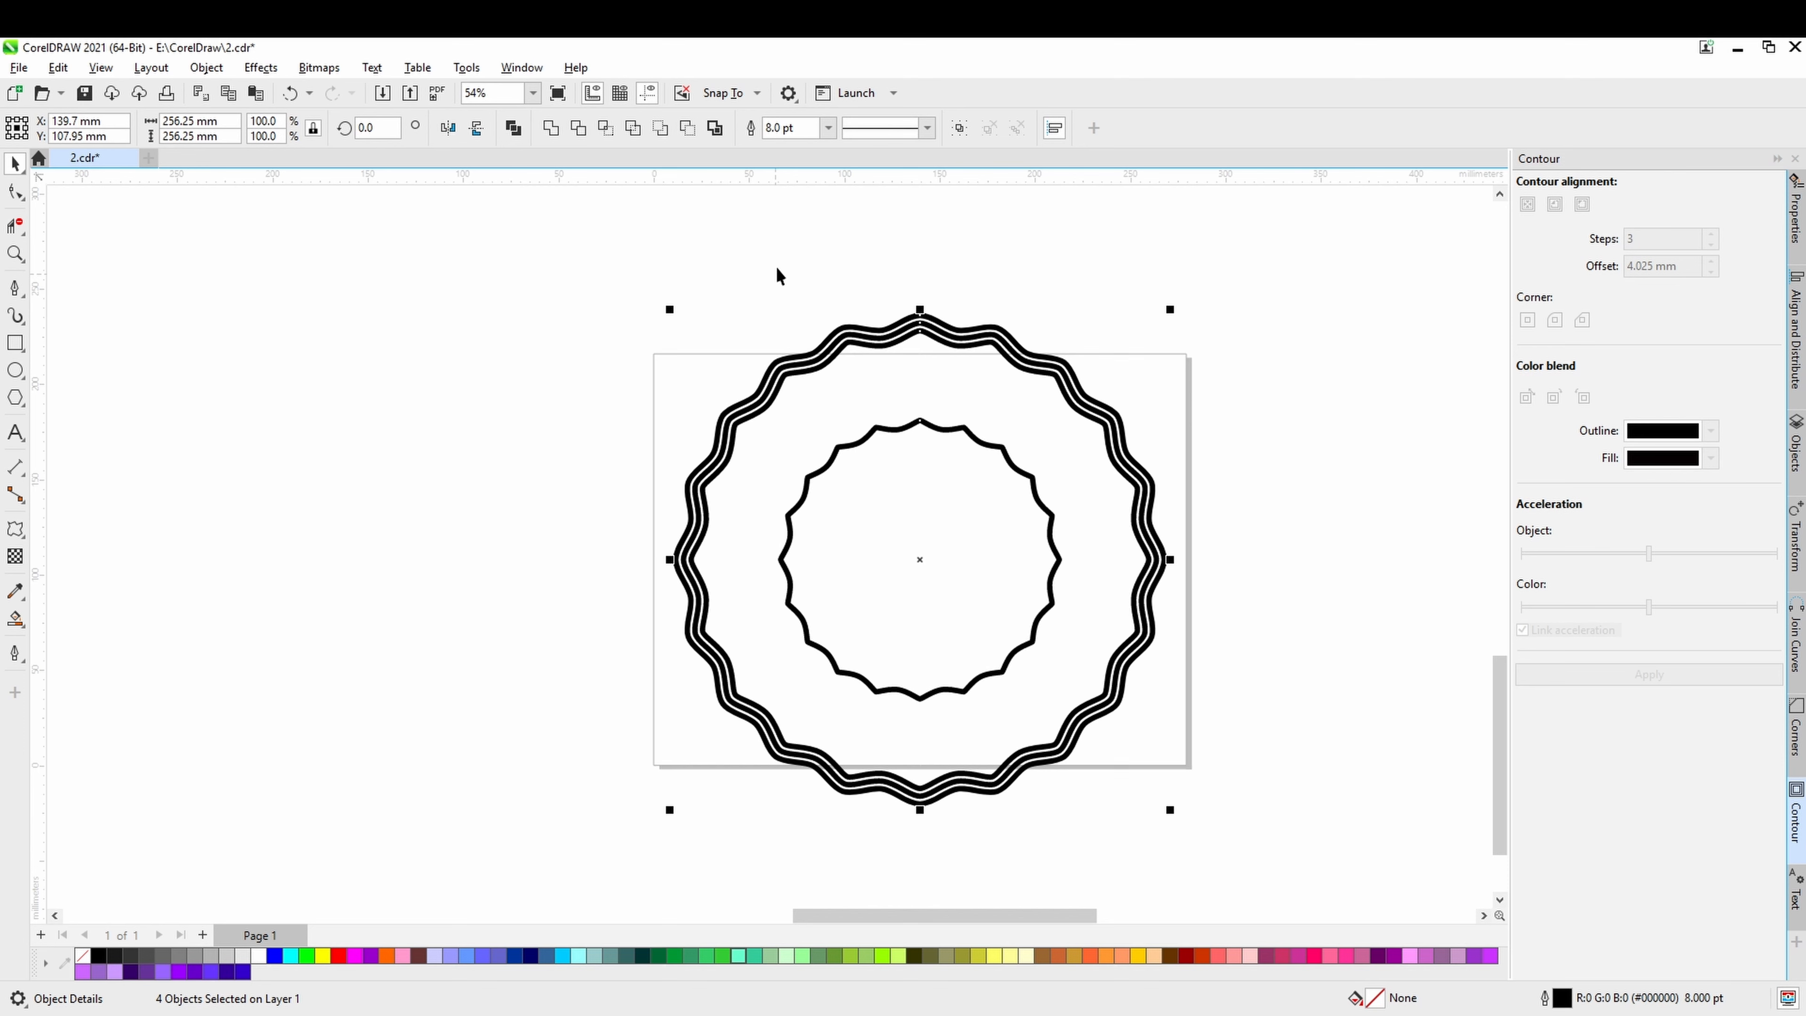
pyautogui.hotkey('ctrl', 'z')
# Set the outline width of all four wavy curves to 4.0 pt.
pyautogui.click(828, 128)
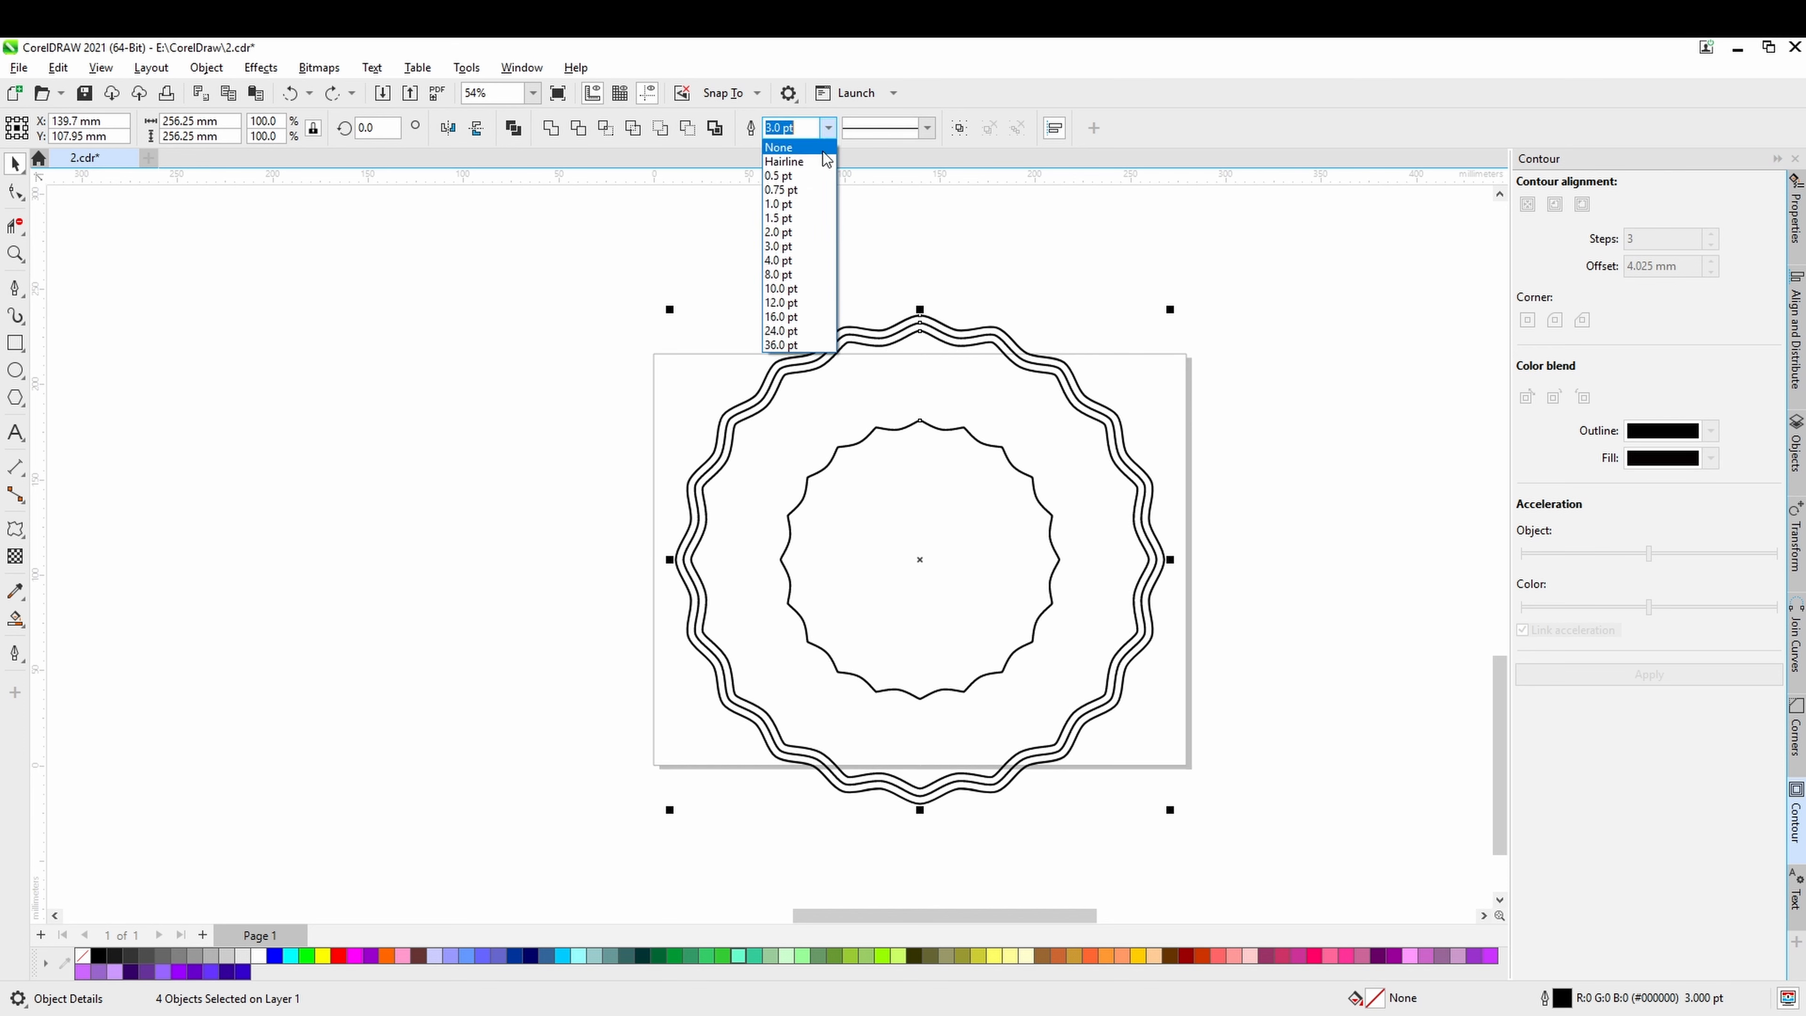
pyautogui.click(794, 261)
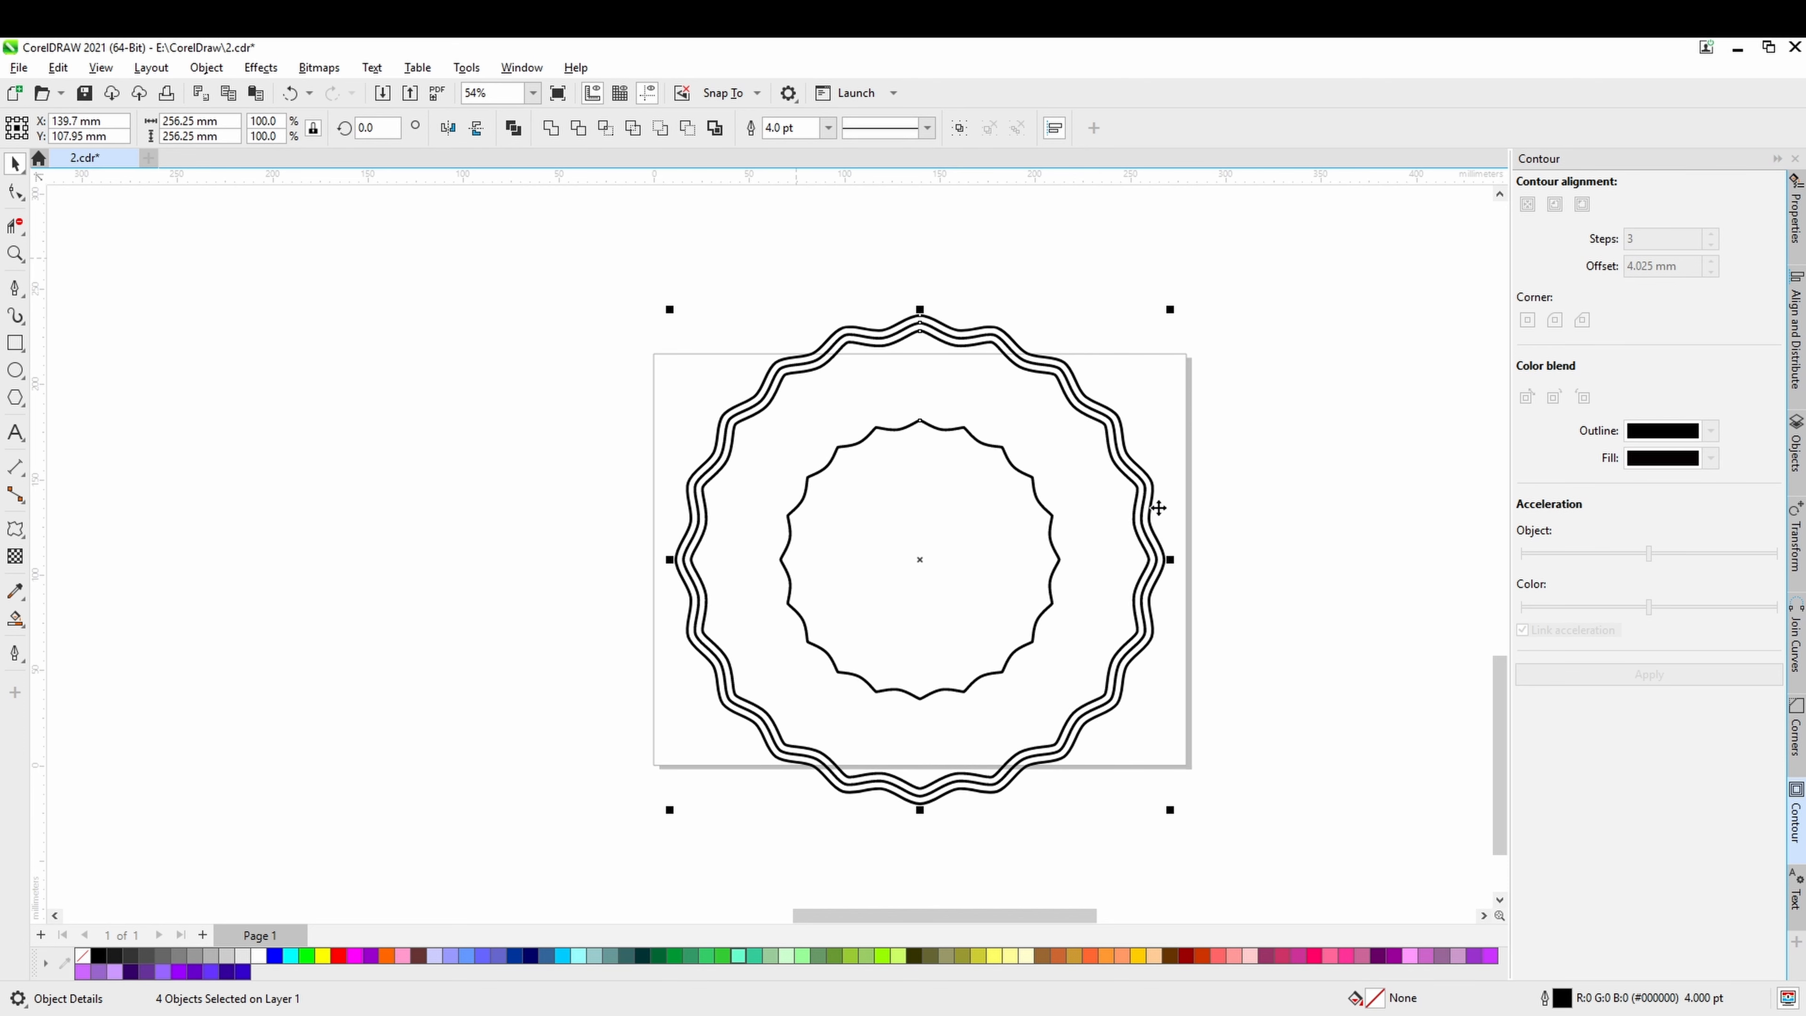
pyautogui.click(1125, 507)
pyautogui.click(1045, 501)
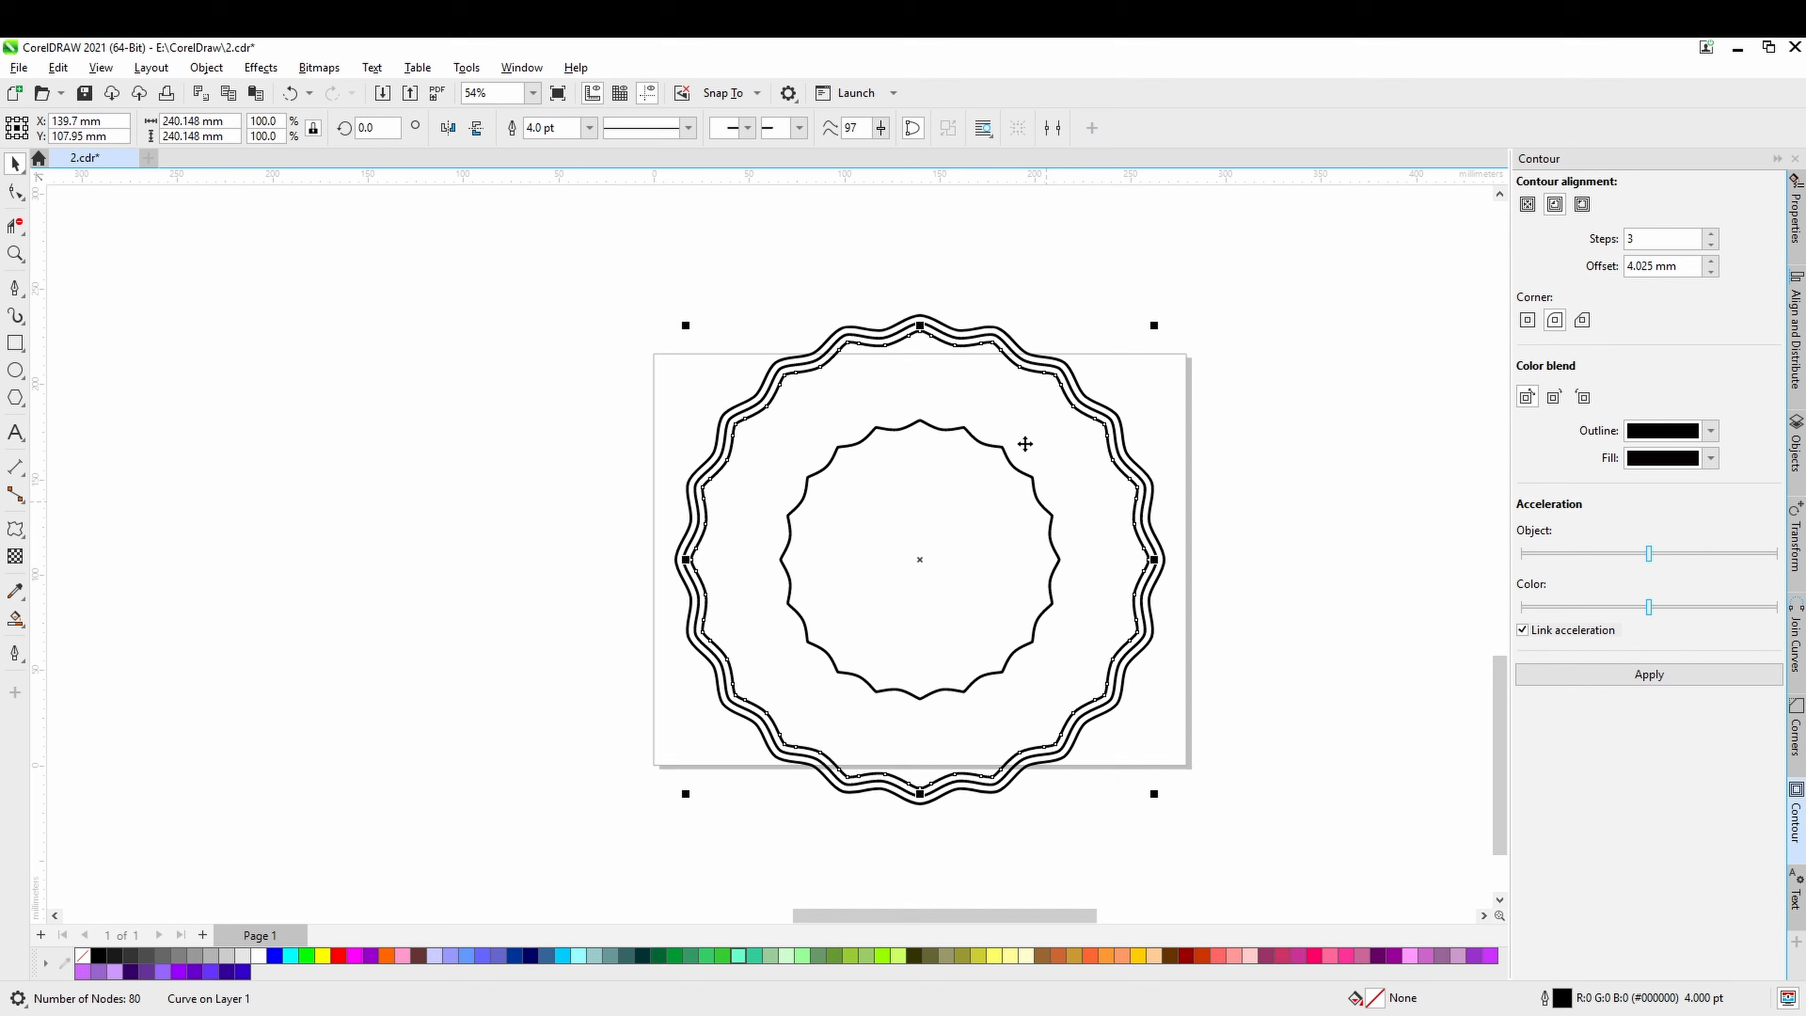
pyautogui.click(1160, 472)
# Set the innermost wavy curve's outline width to 8.0 pt and clear the selection.
pyautogui.click(1038, 500)
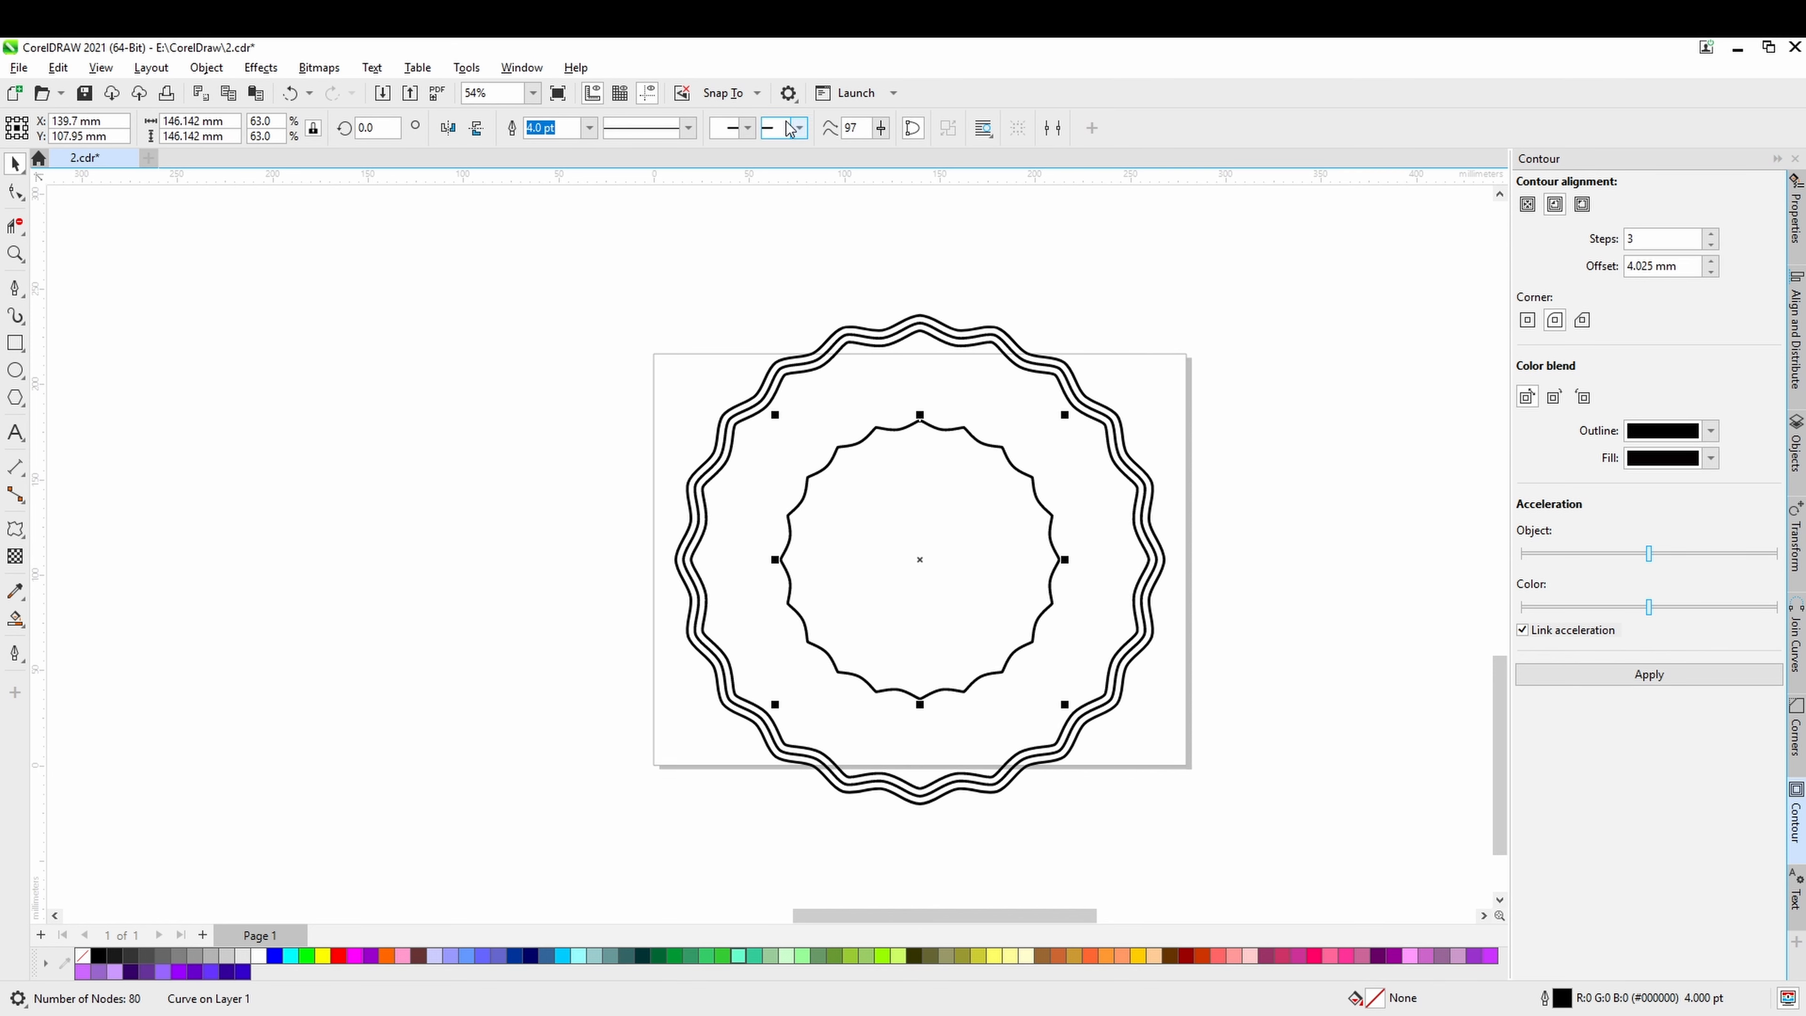
pyautogui.click(589, 127)
pyautogui.click(564, 265)
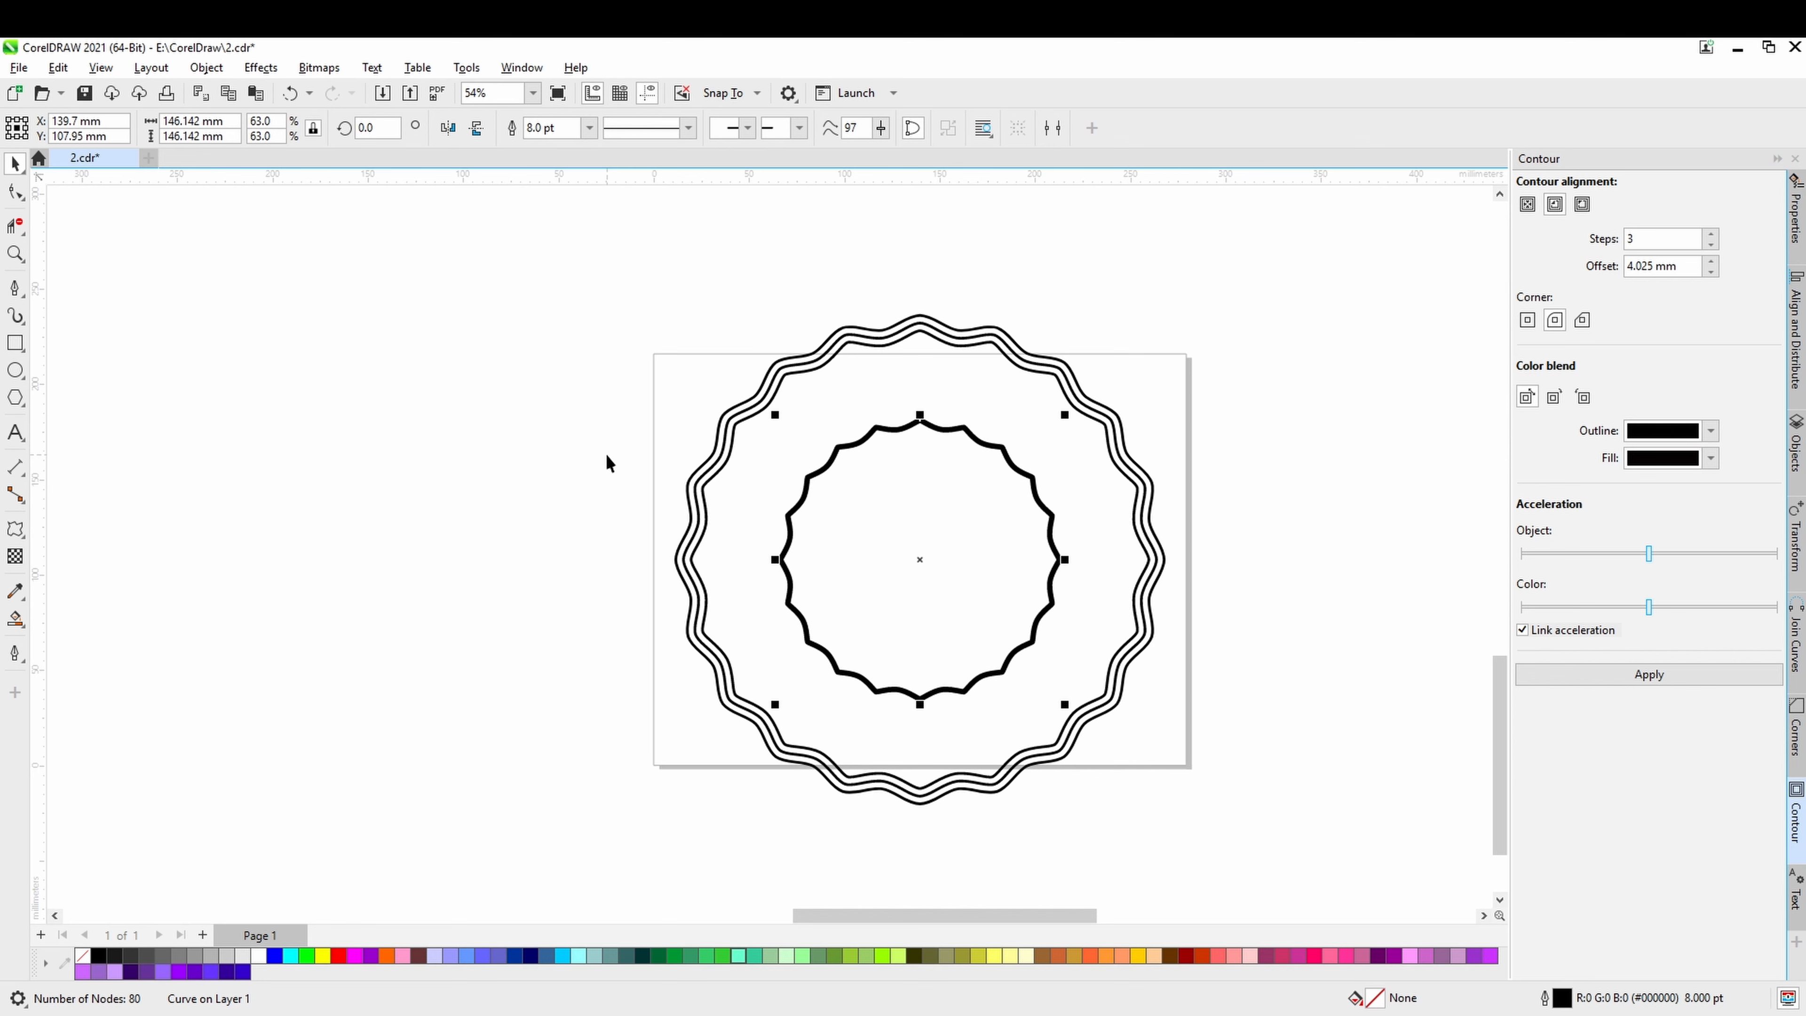
pyautogui.moveTo(858, 589); pyautogui.dragTo(785, 561)
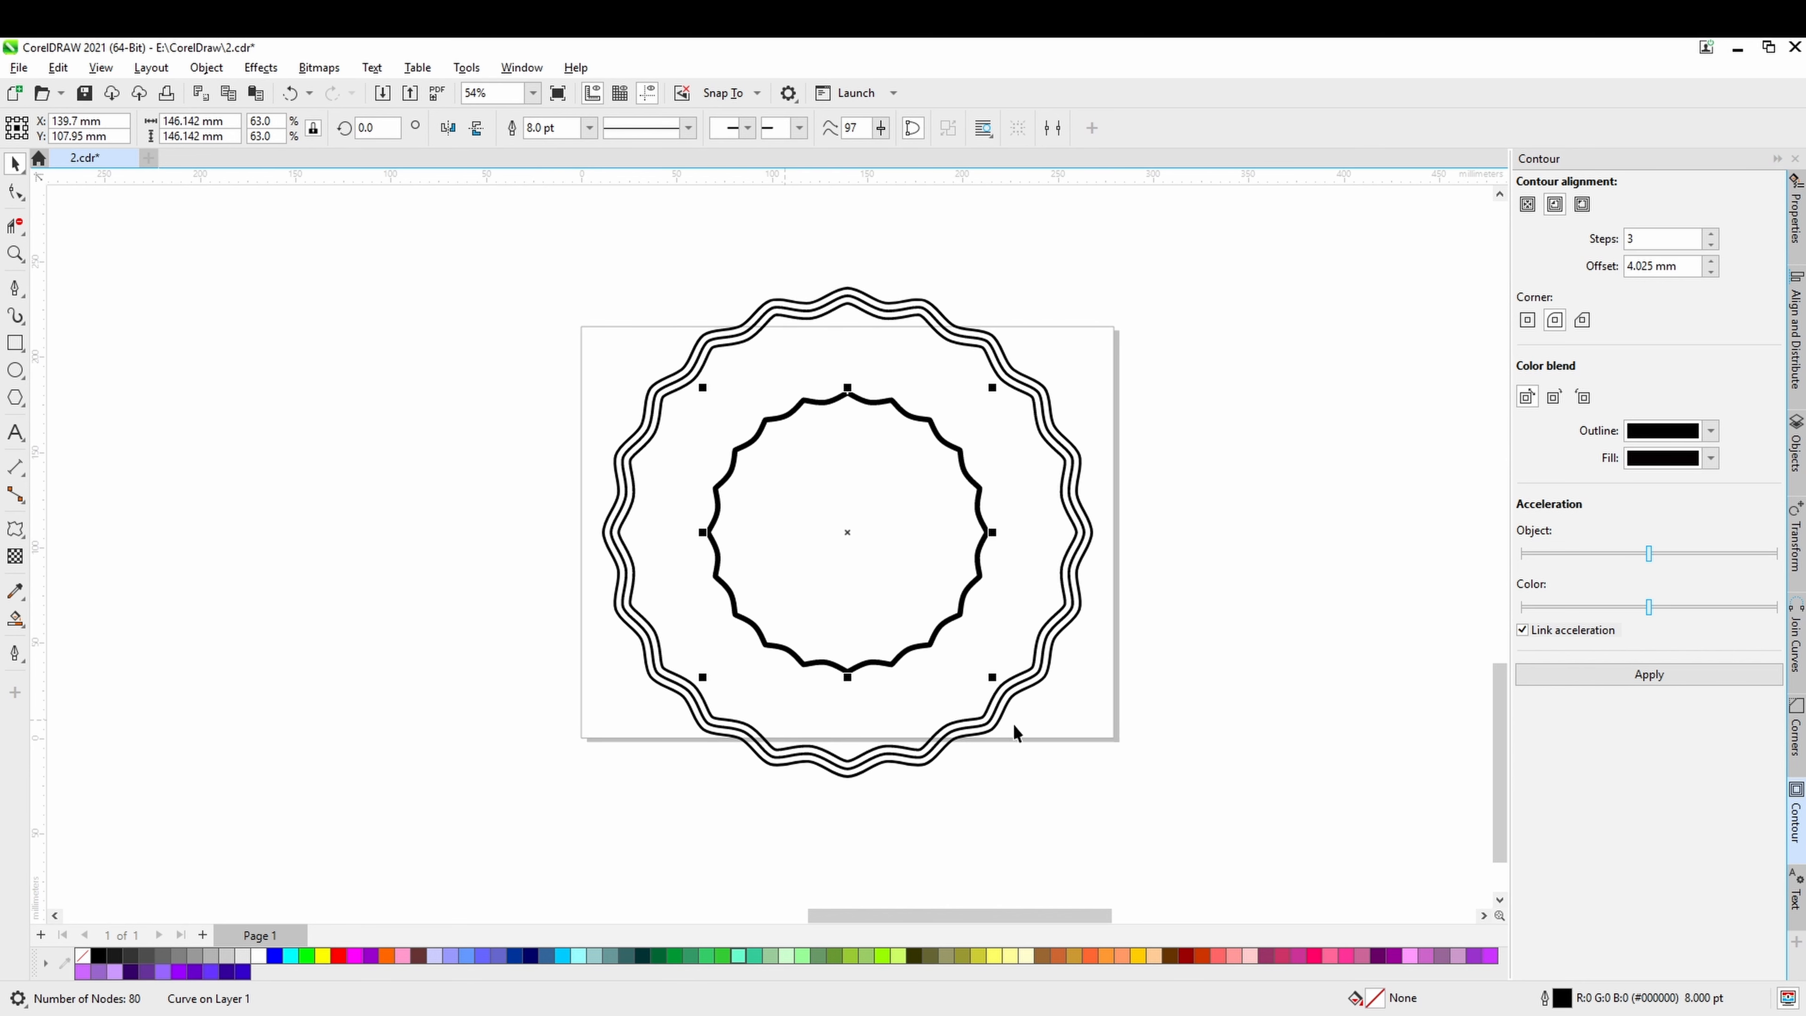
pyautogui.click(1174, 750)
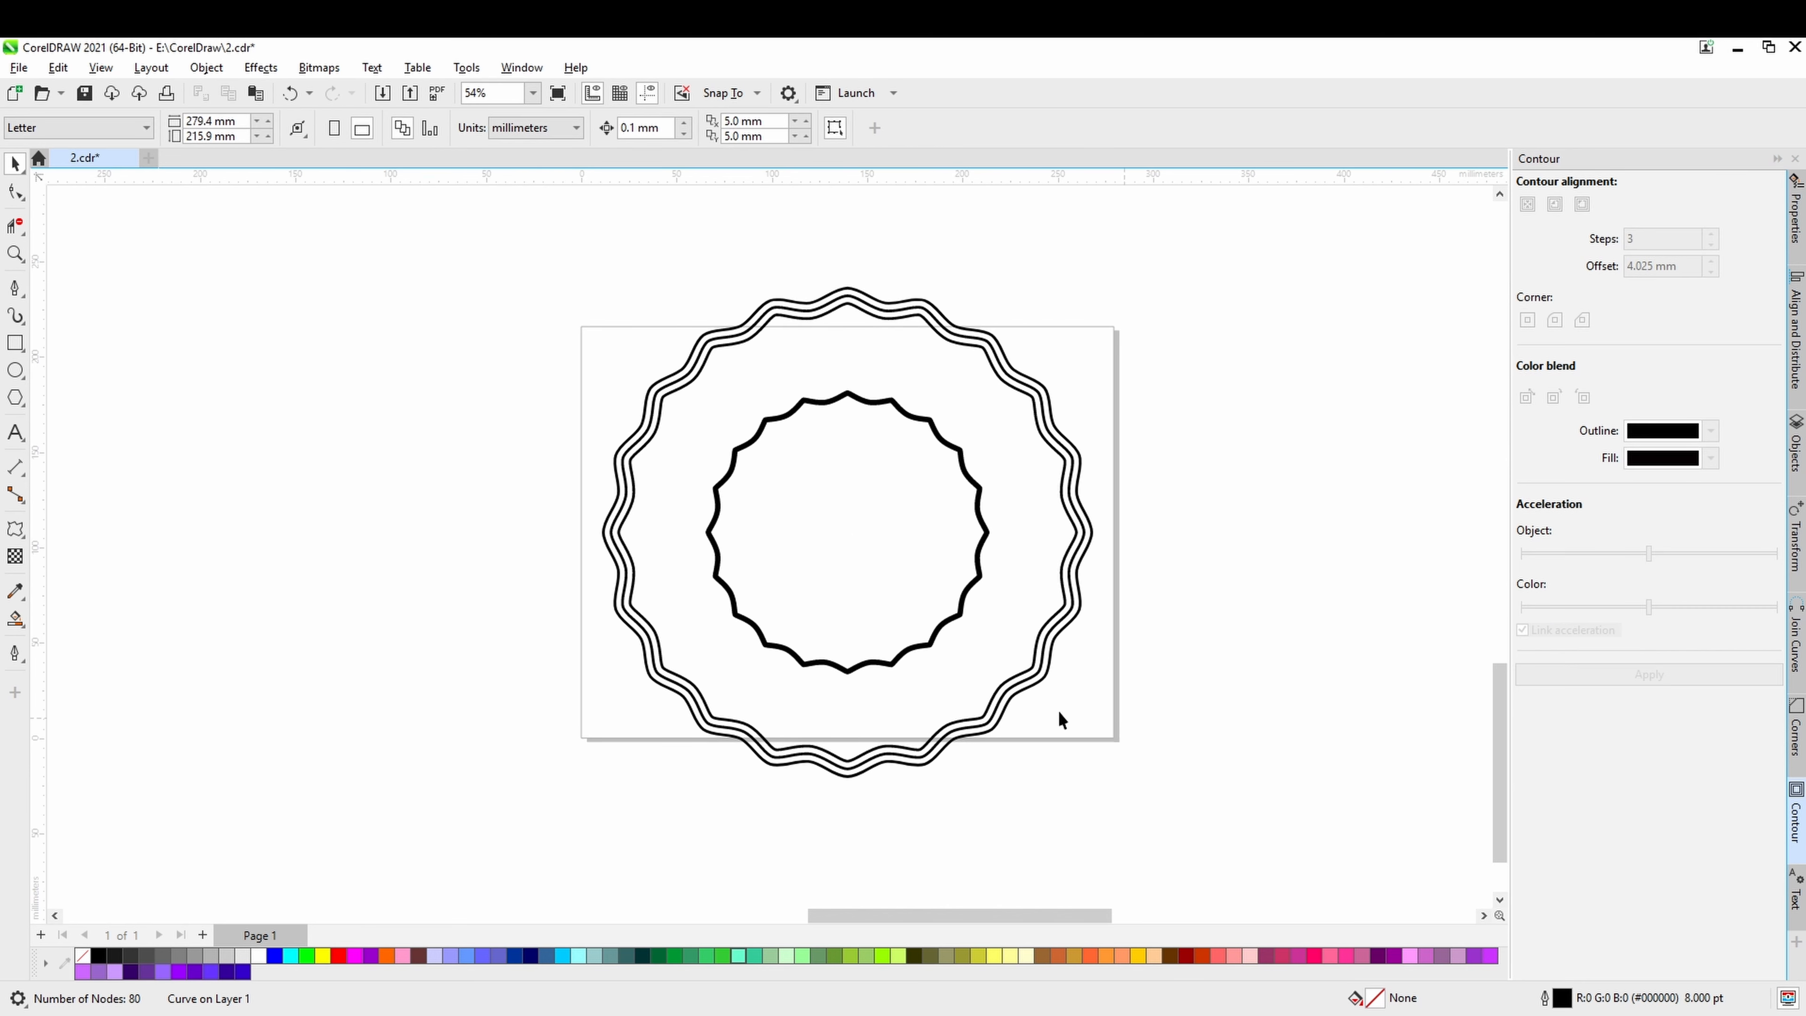
# Draw a circle about 155 mm in diameter from the design's centre, just outside the innermost wavy curve.
pyautogui.click(14, 371)
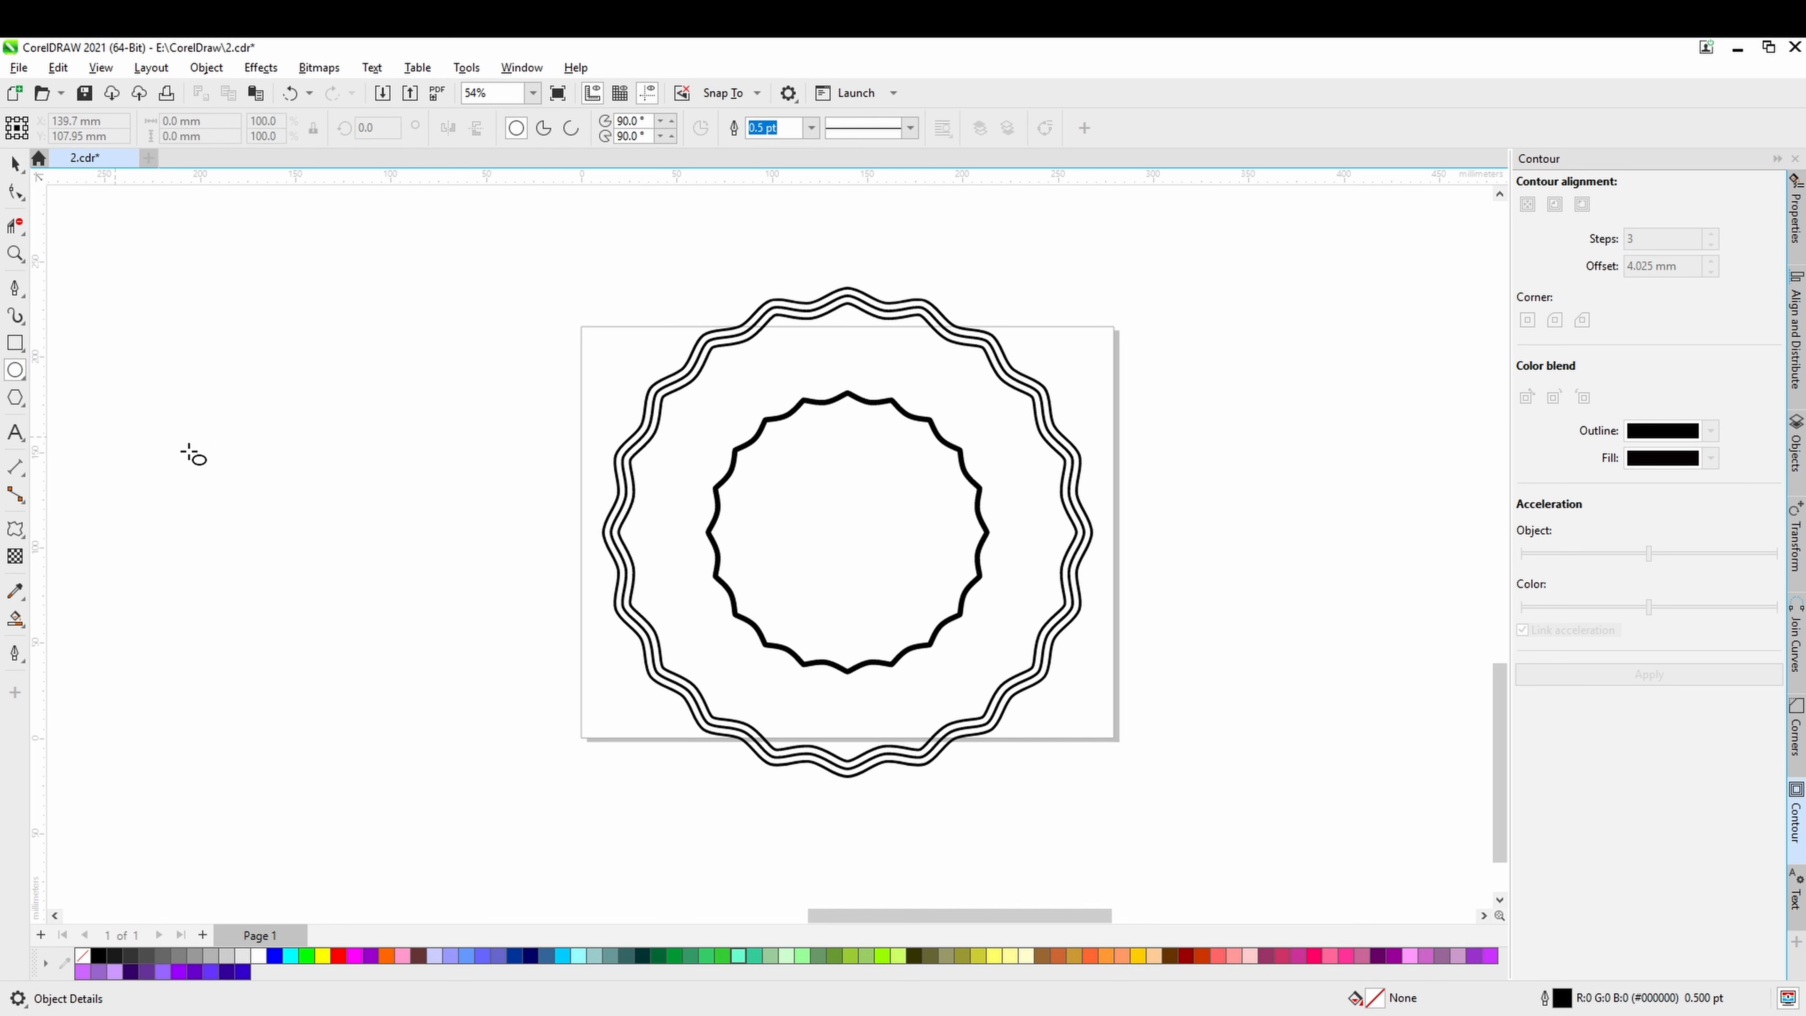
pyautogui.moveTo(848, 532); pyautogui.dragTo(985, 682)
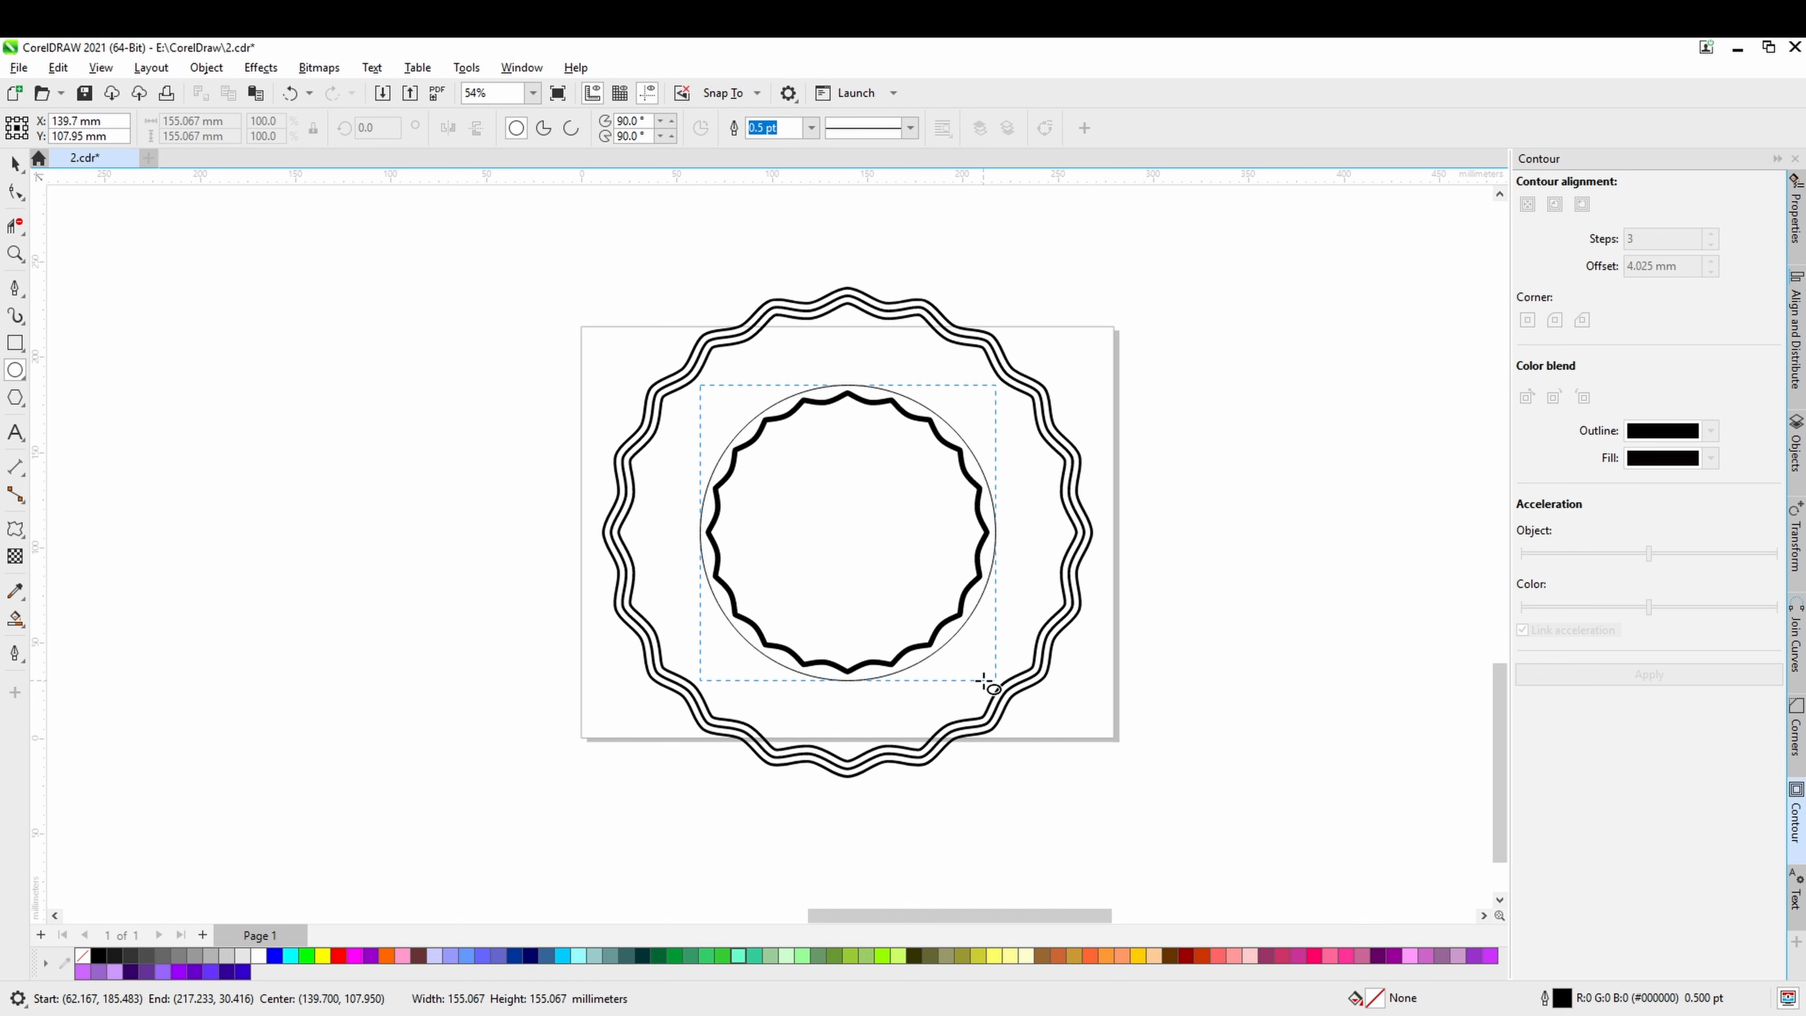
pyautogui.moveTo(984, 681); pyautogui.dragTo(985, 682)
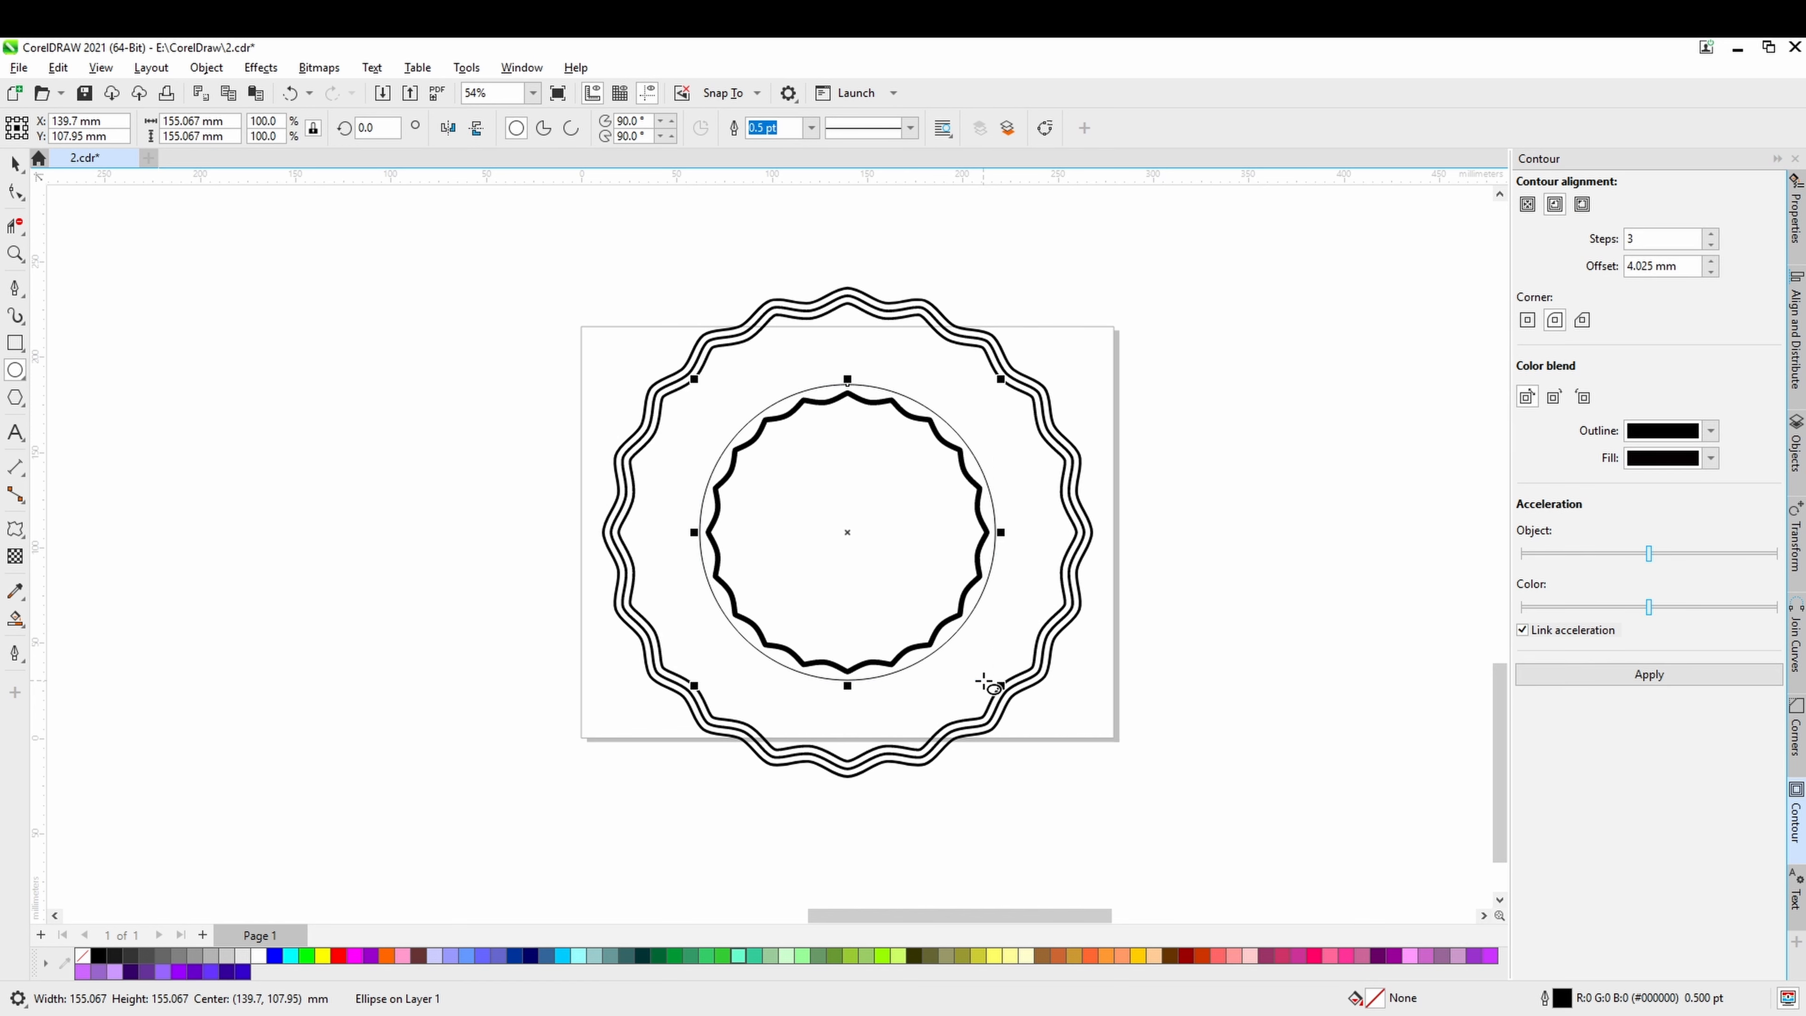
# Start text along the upper-left edge of the new circle and enter "PREMIUM OUT".
pyautogui.click(24, 440)
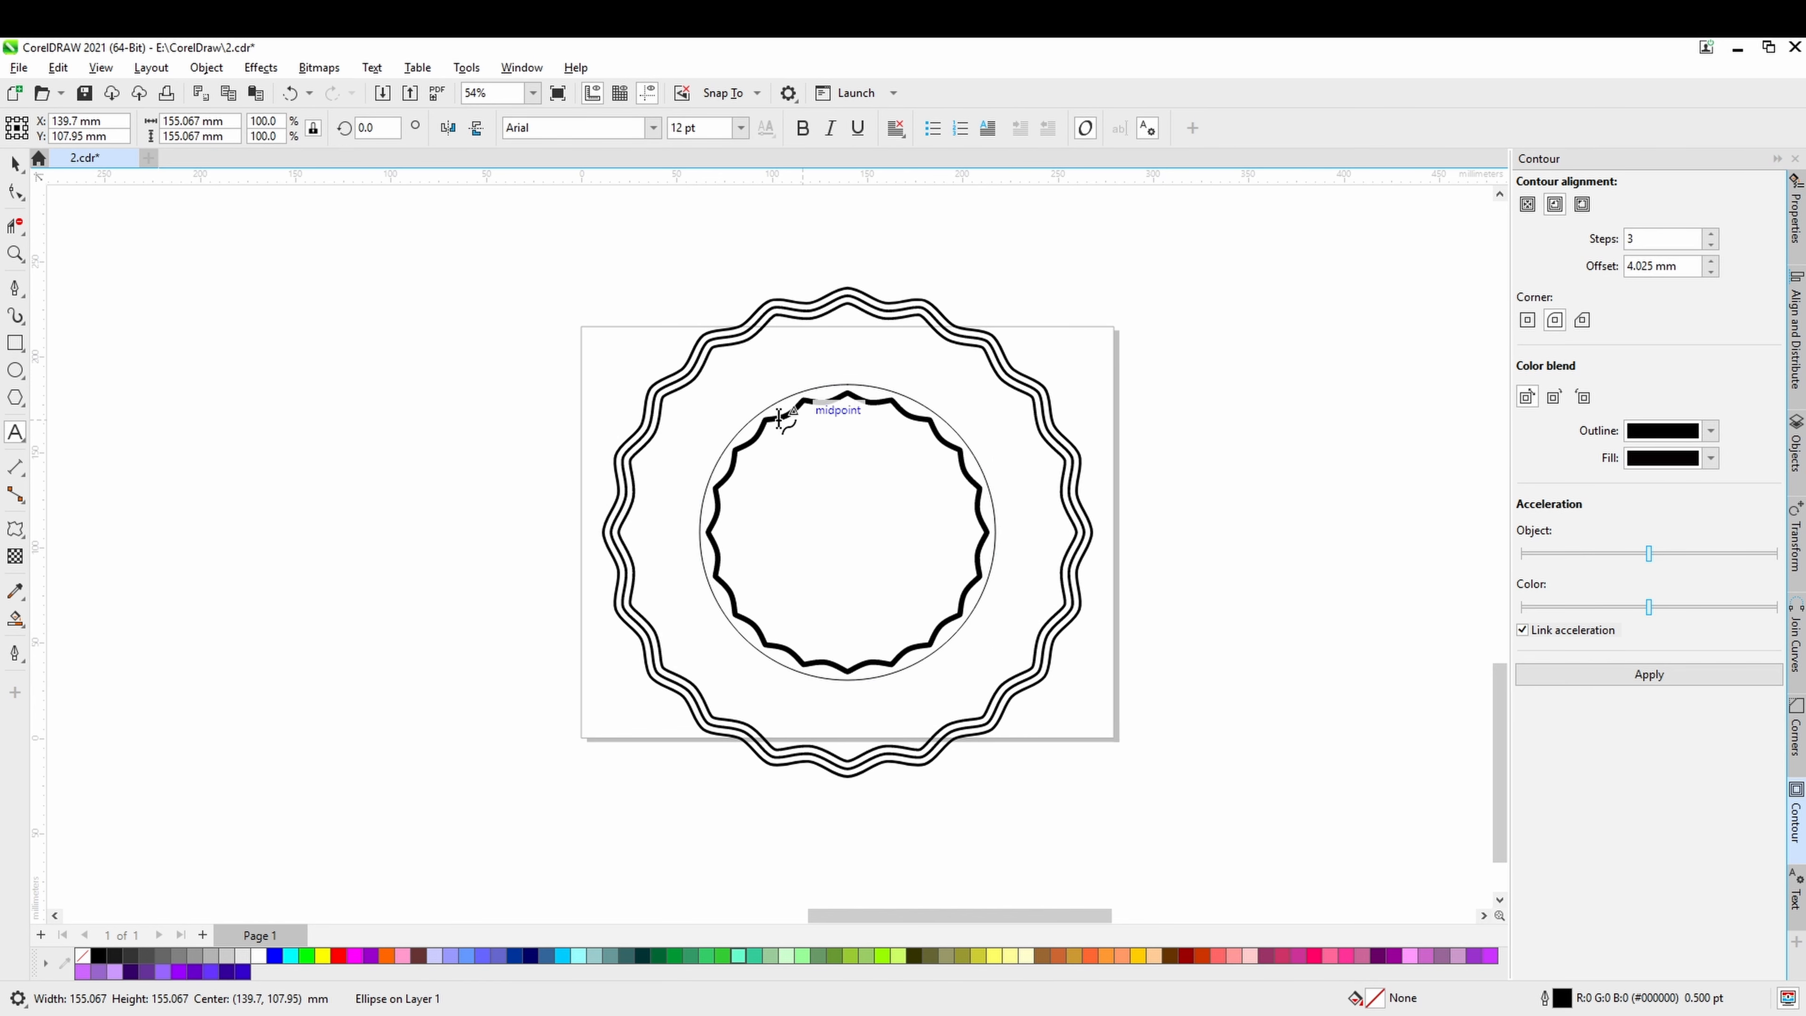
pyautogui.click(748, 427)
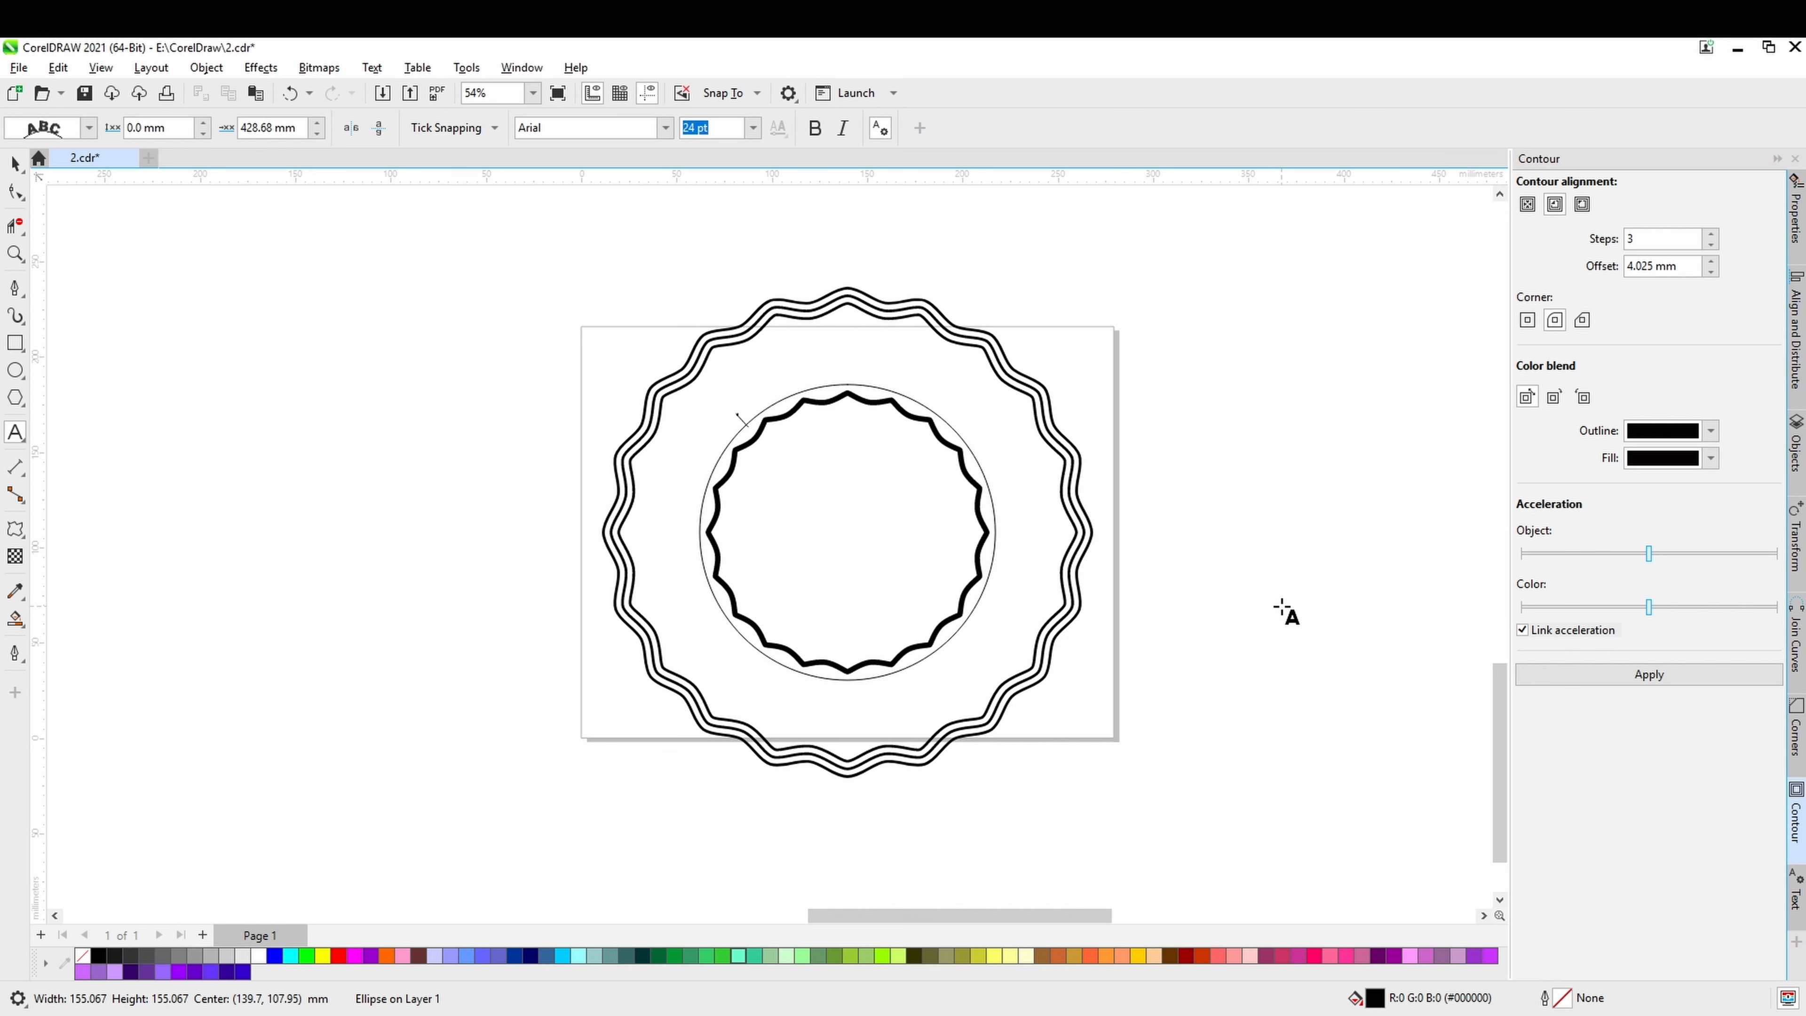
pyautogui.write('PR')
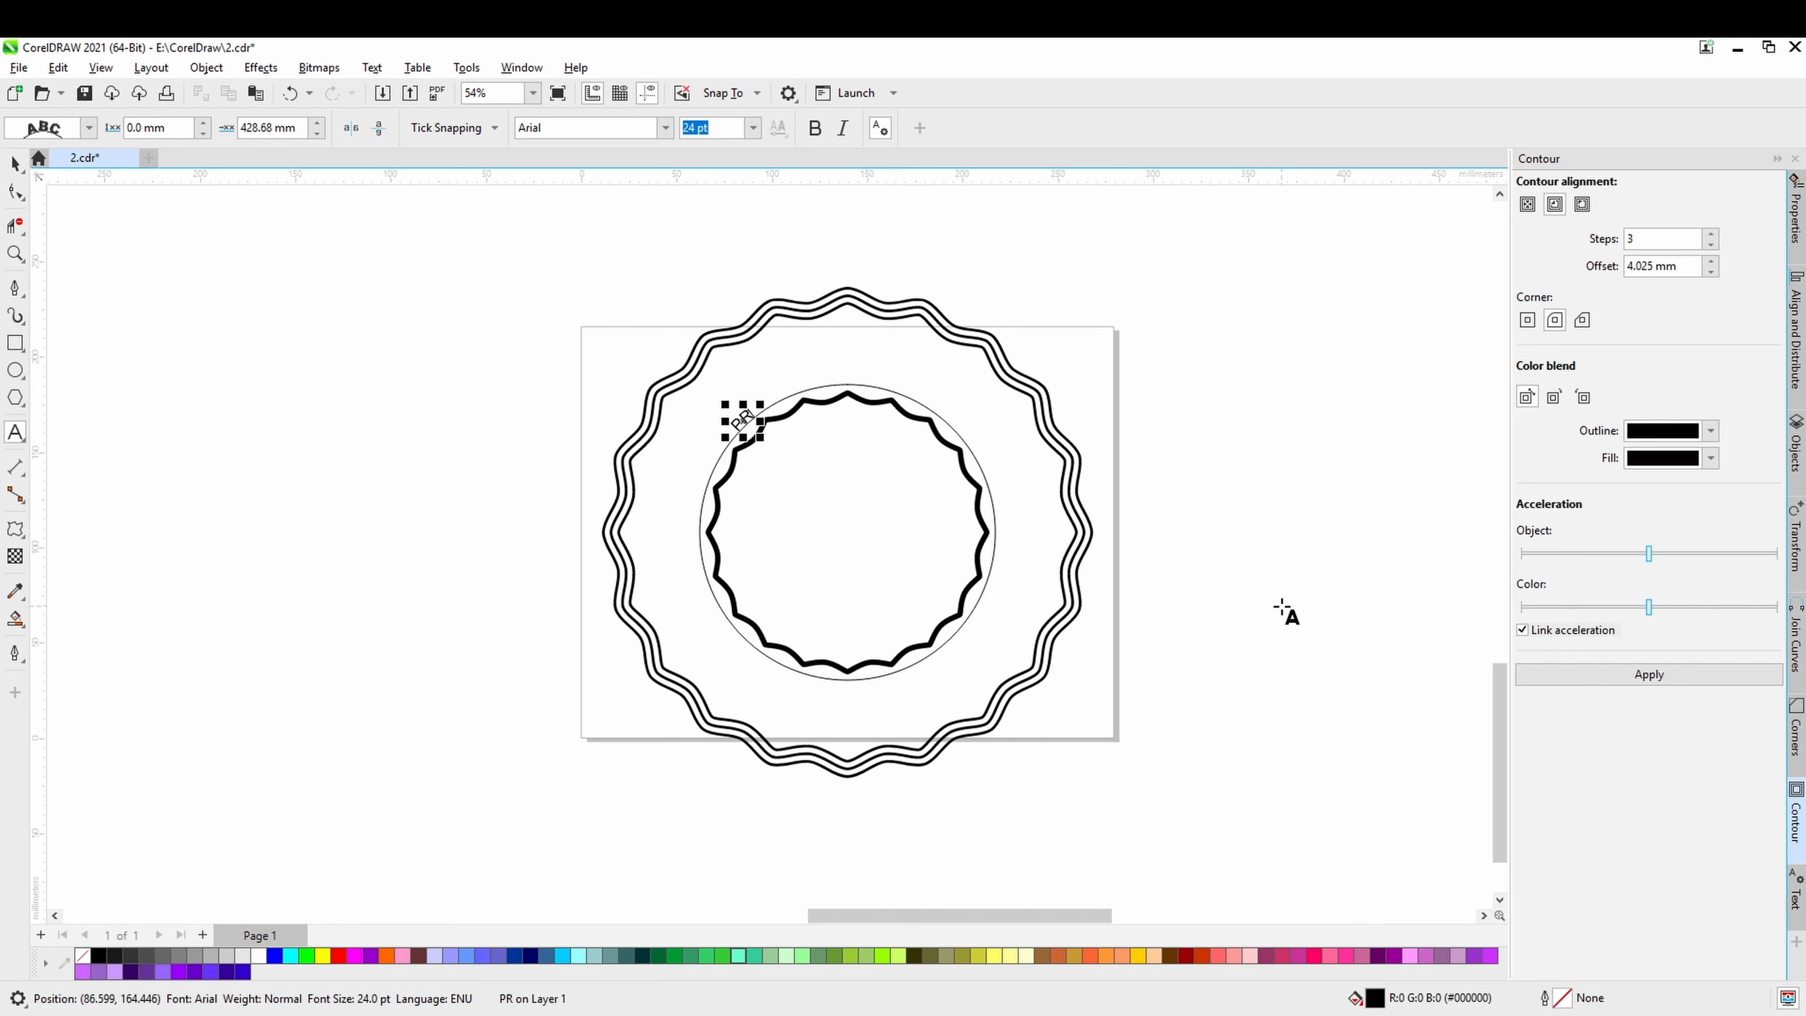
pyautogui.write('EM')
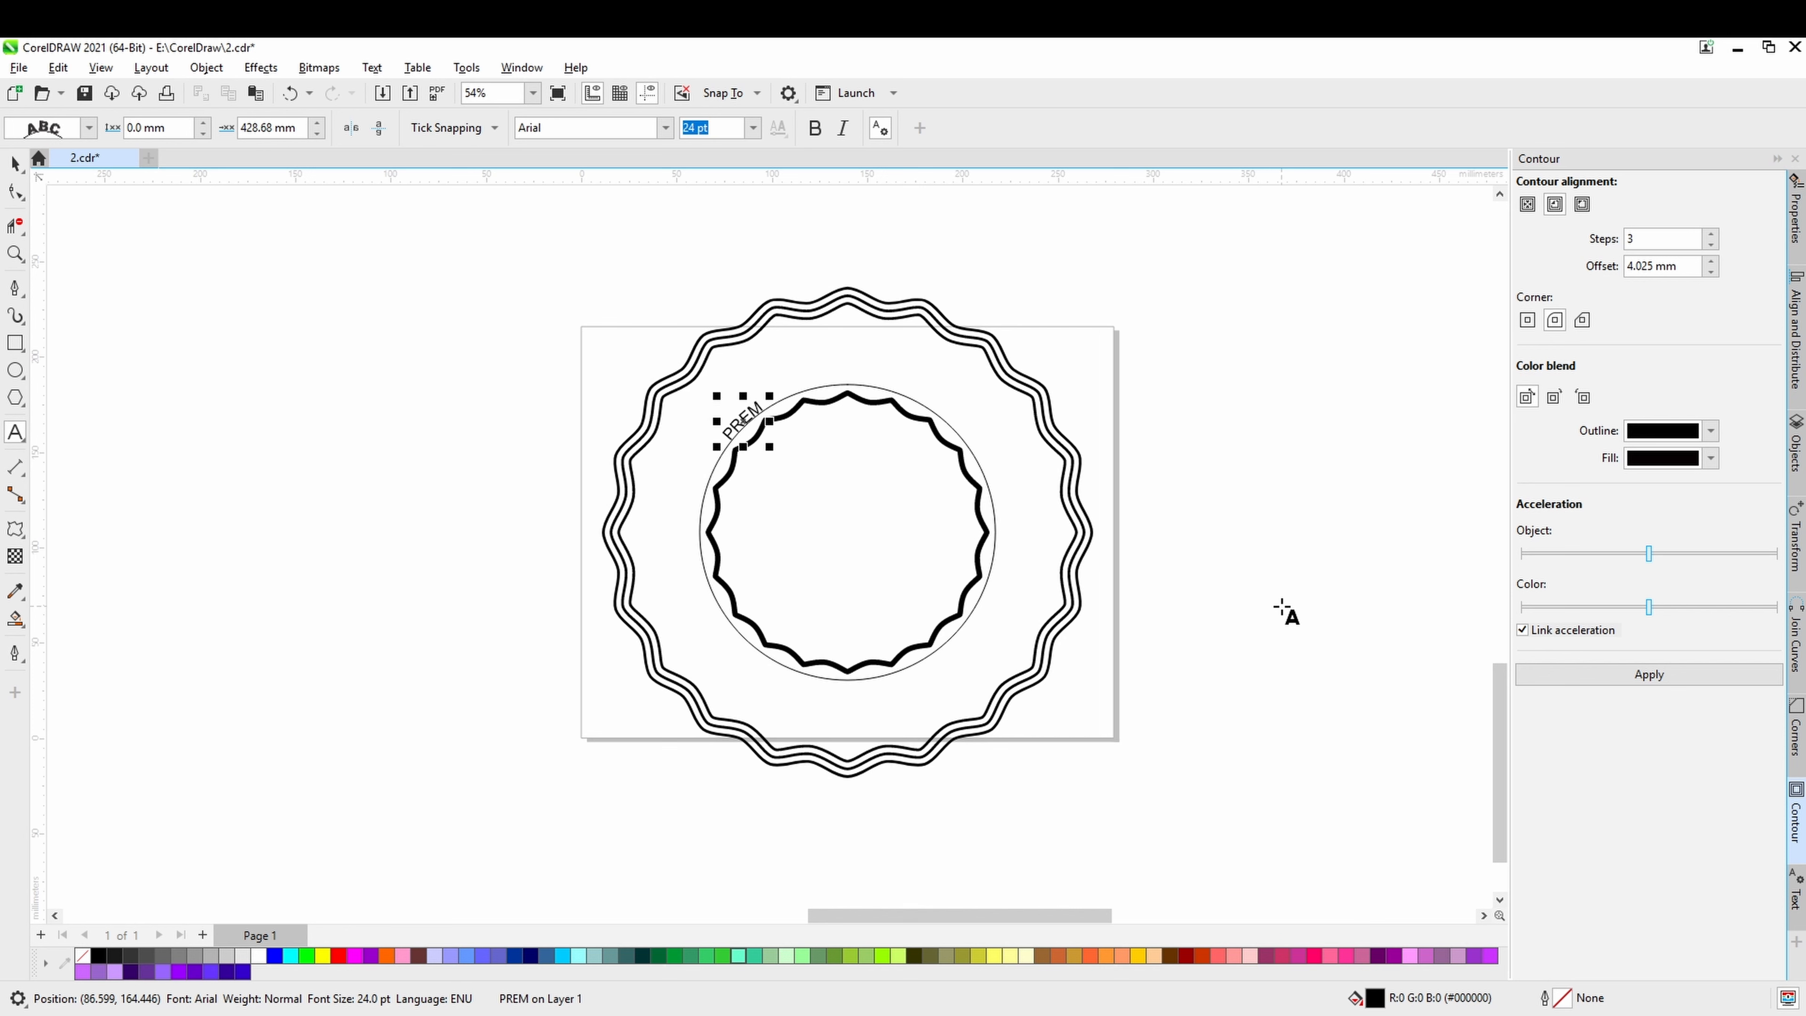
pyautogui.write('IUM ')
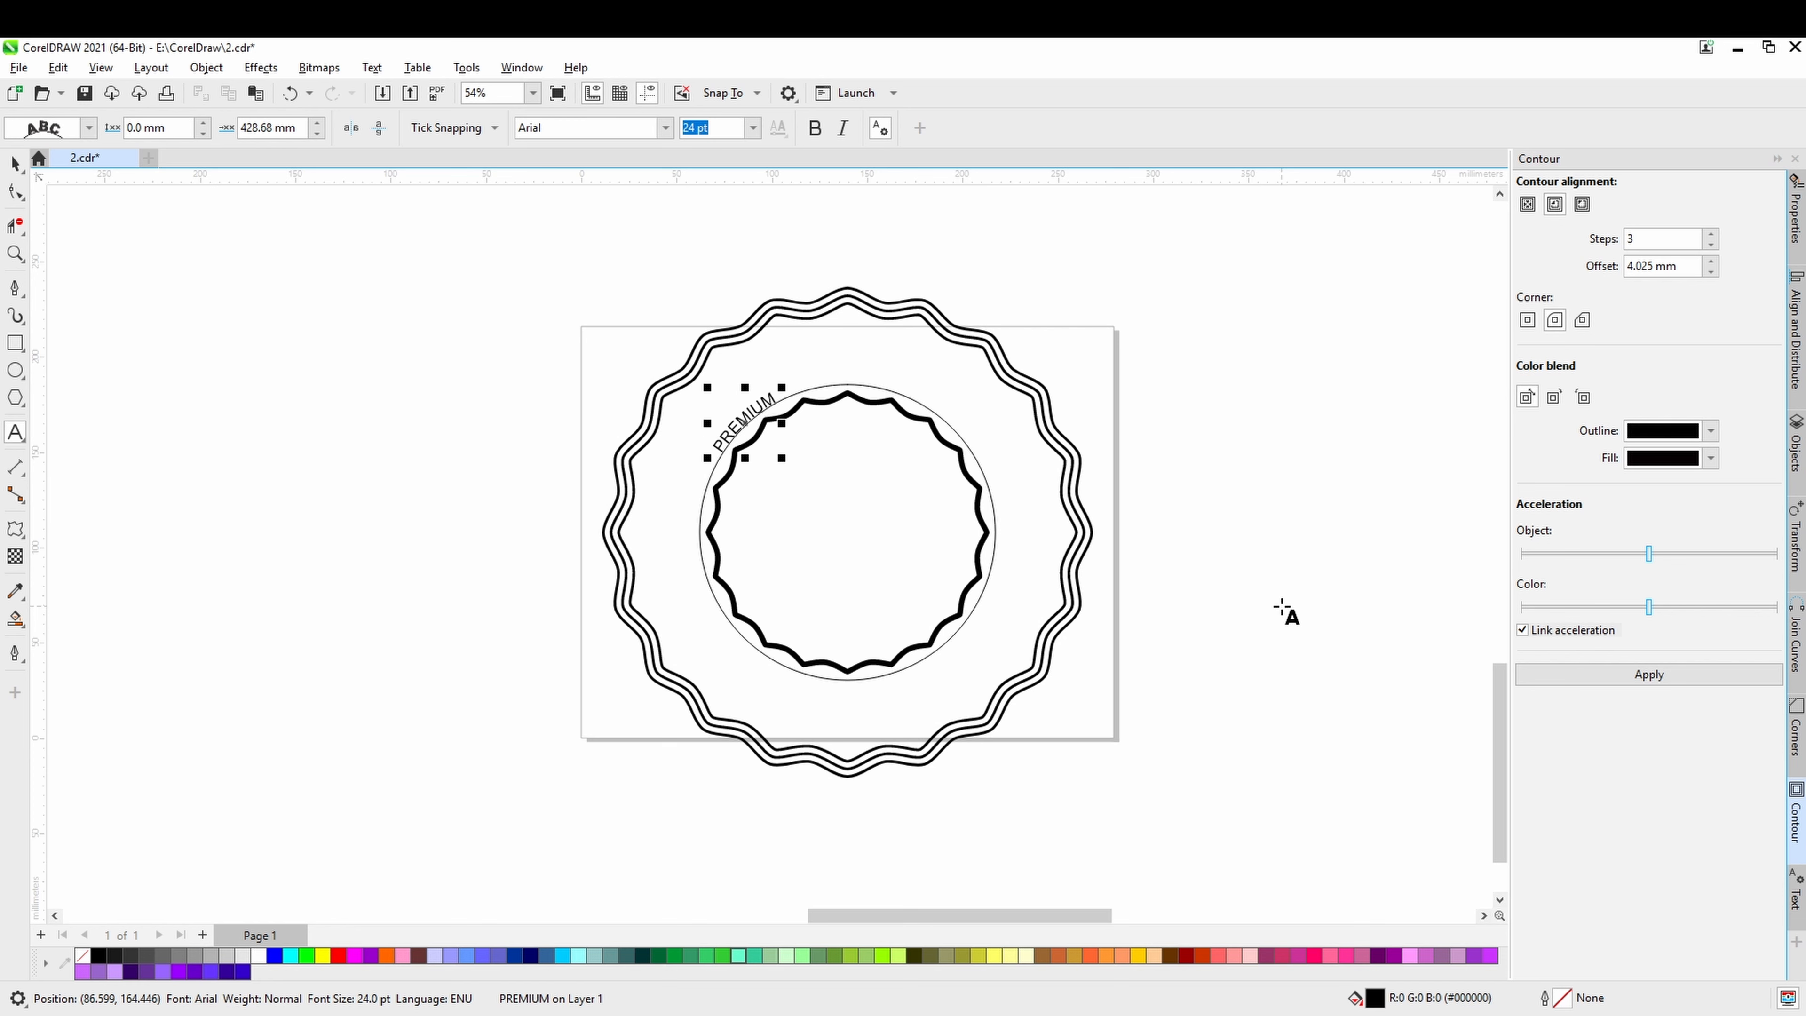
pyautogui.write('OUT')
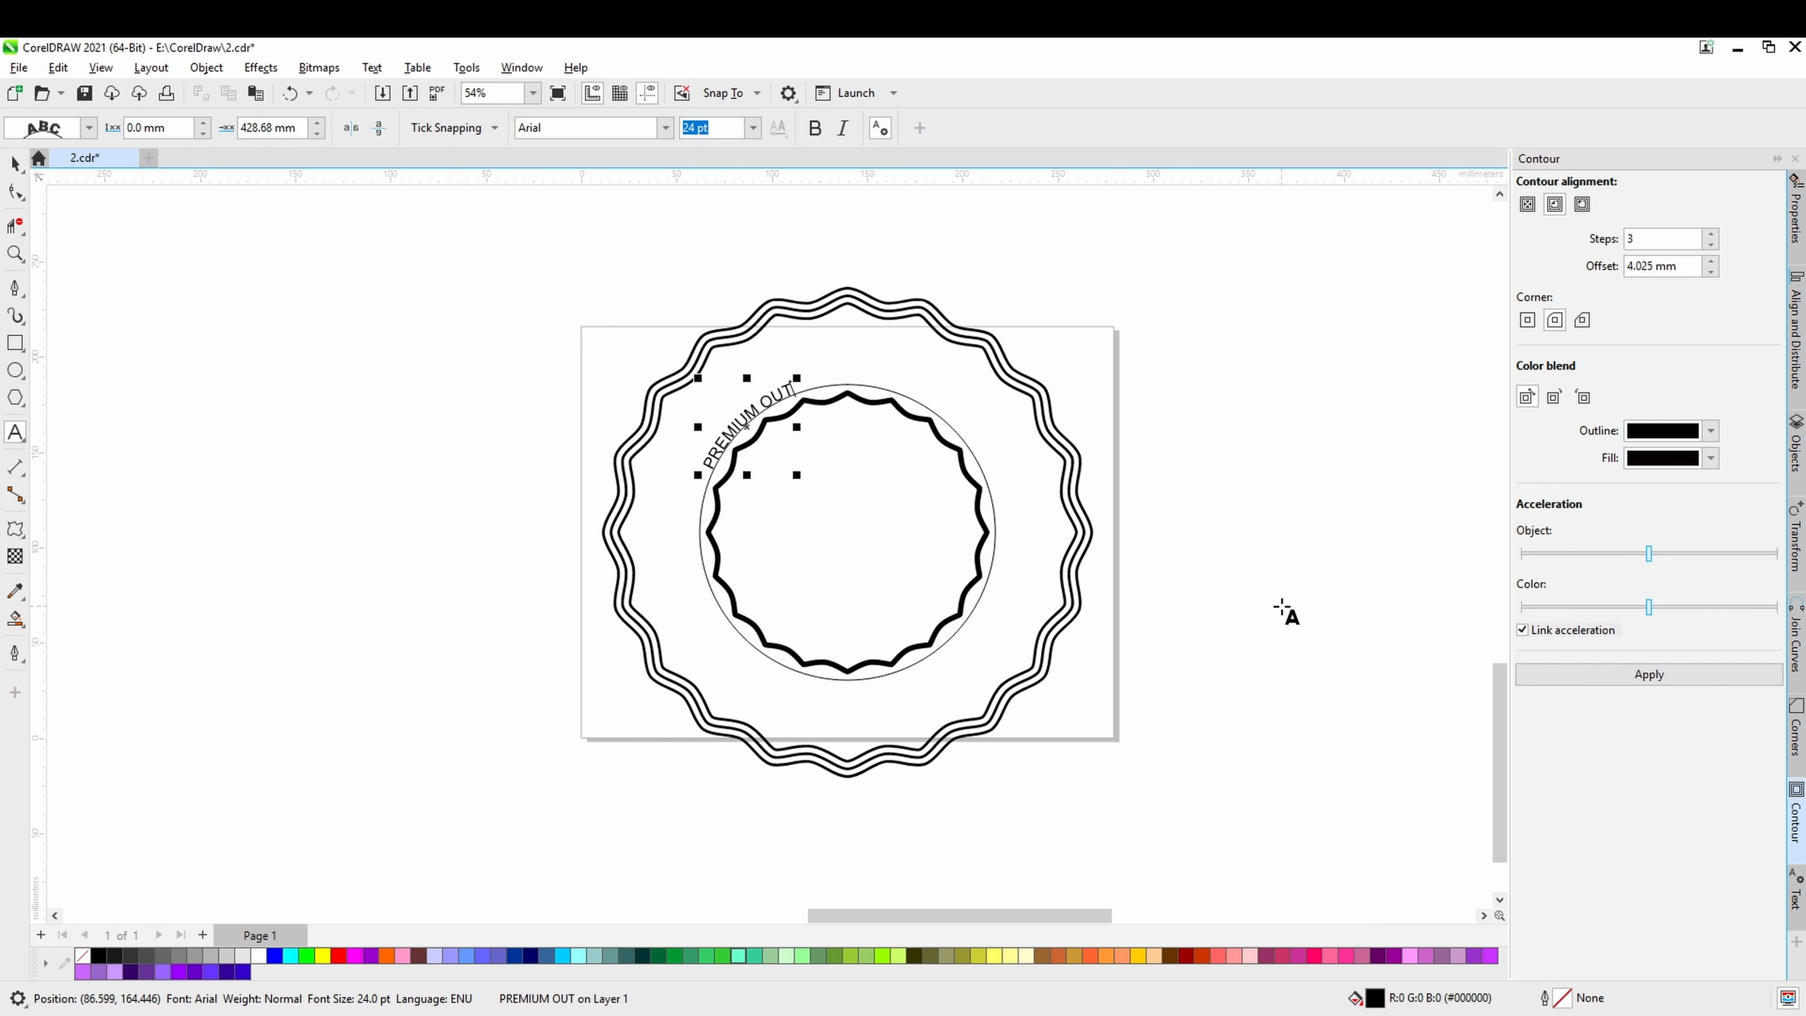
# Replace the text along the circle with "COFFEE OUTDOOR".
pyautogui.press('BackSpace')
pyautogui.press('BackSpace')
pyautogui.press('BackSpace')
pyautogui.press('BackSpace')
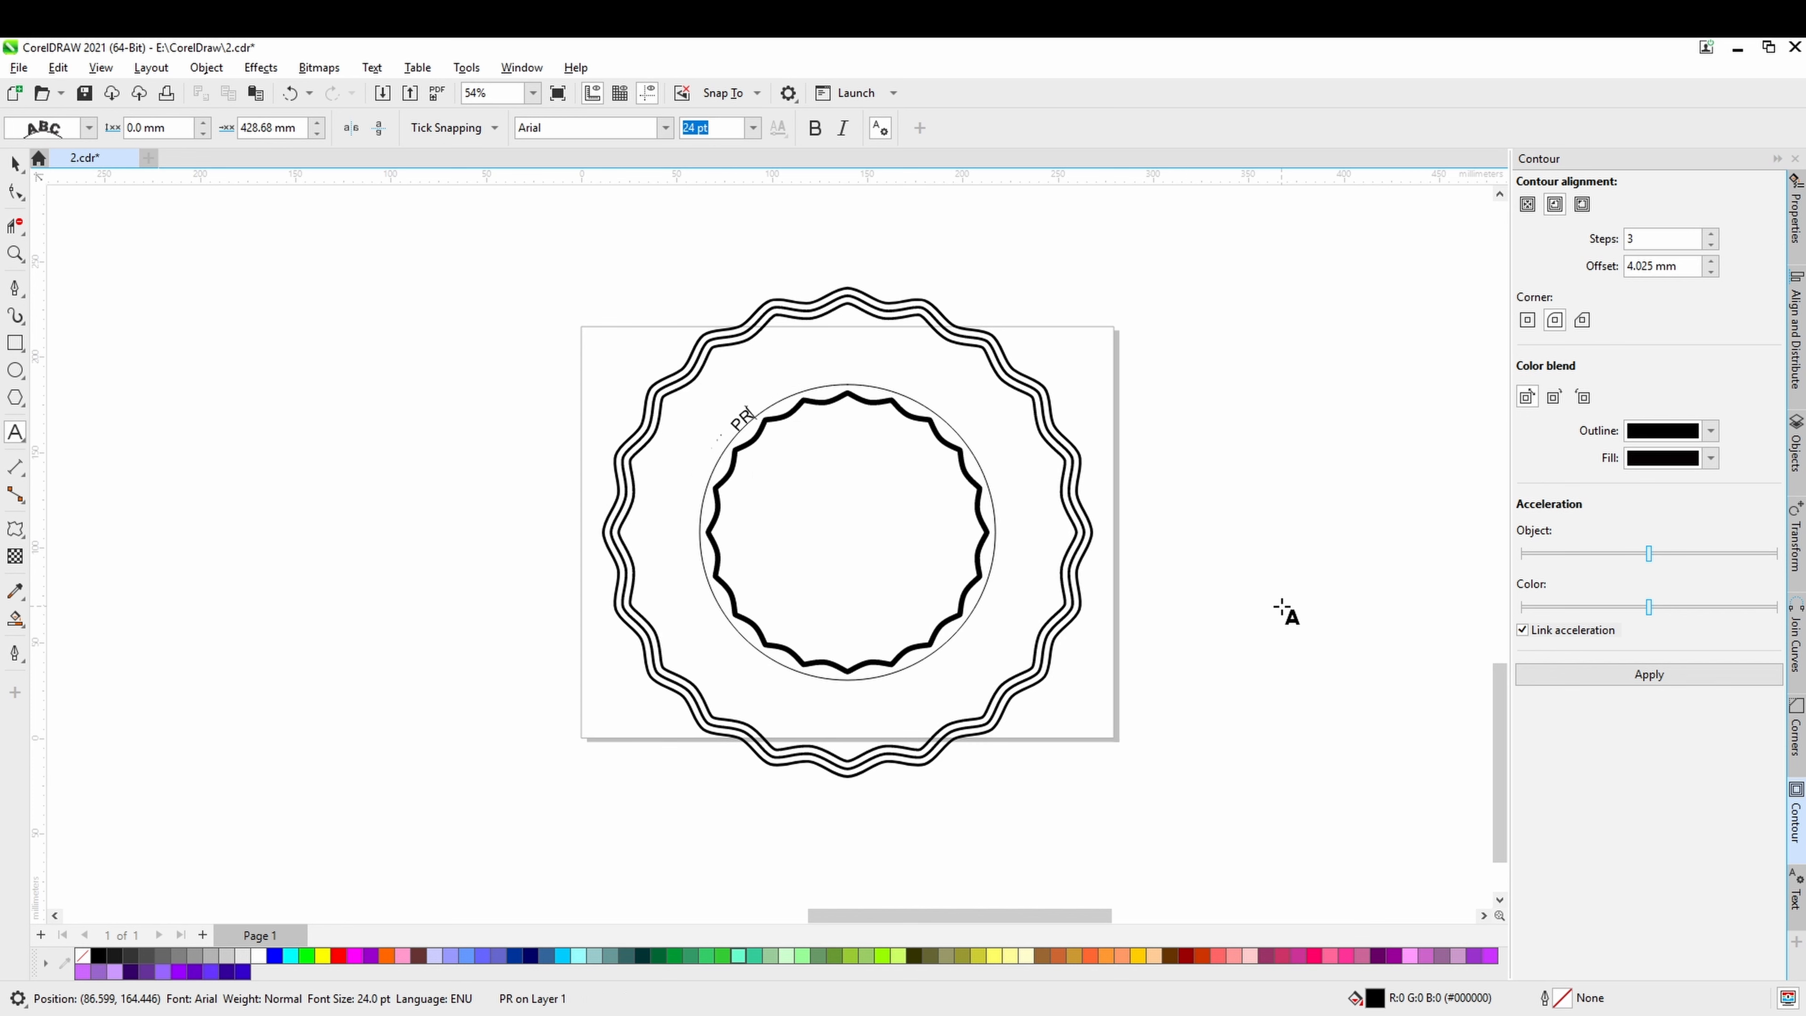
pyautogui.hotkey('ctrl', 'a')
pyautogui.press('Delete')
pyautogui.write('COFFEE')
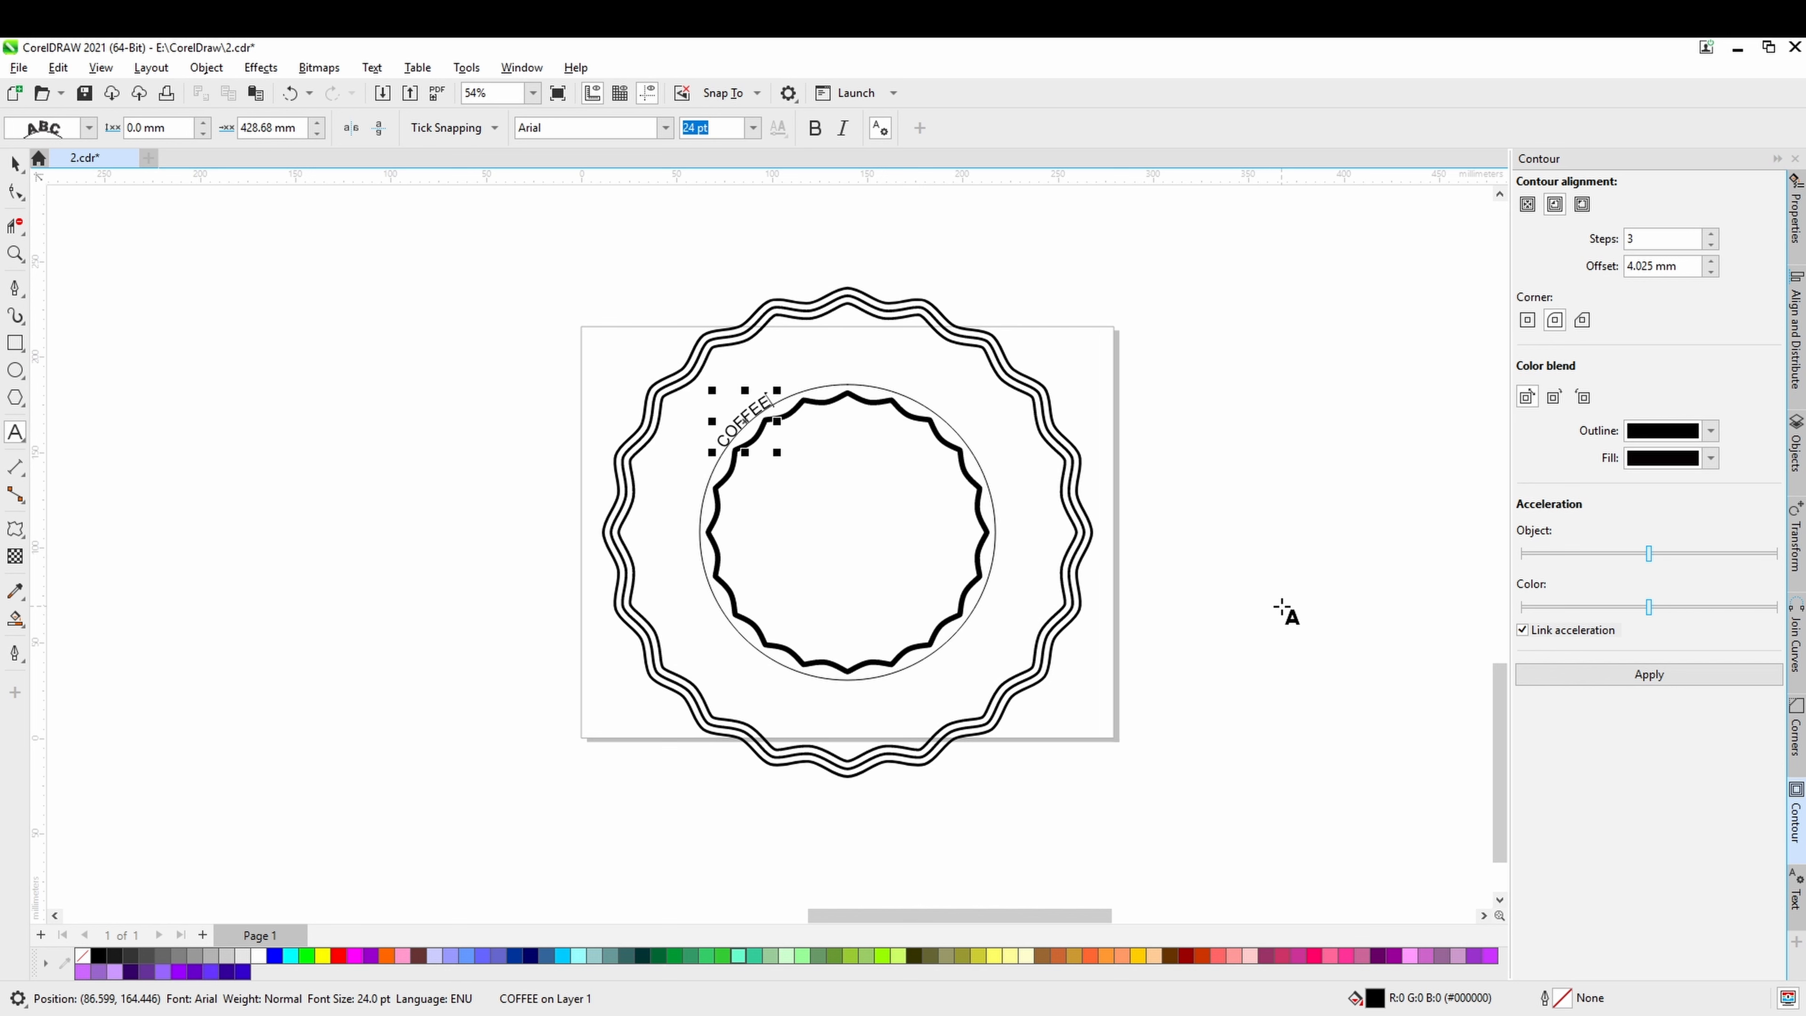
pyautogui.write(' OU')
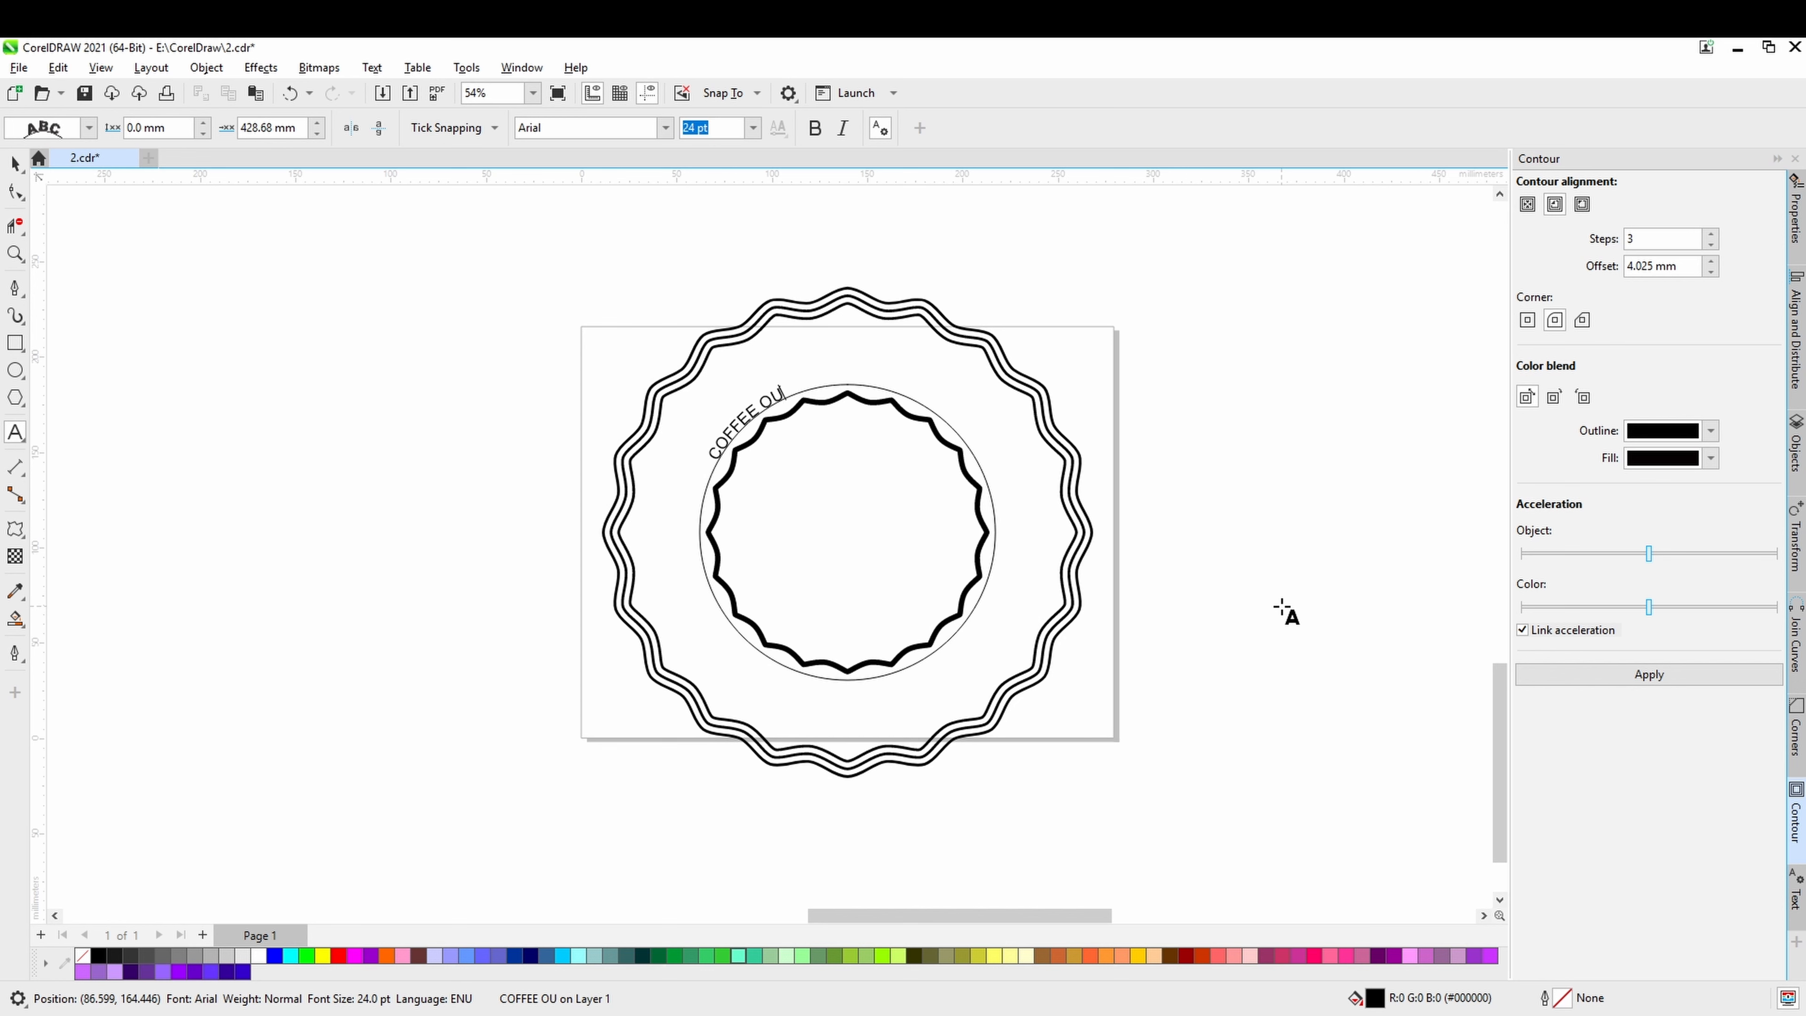
pyautogui.write('T')
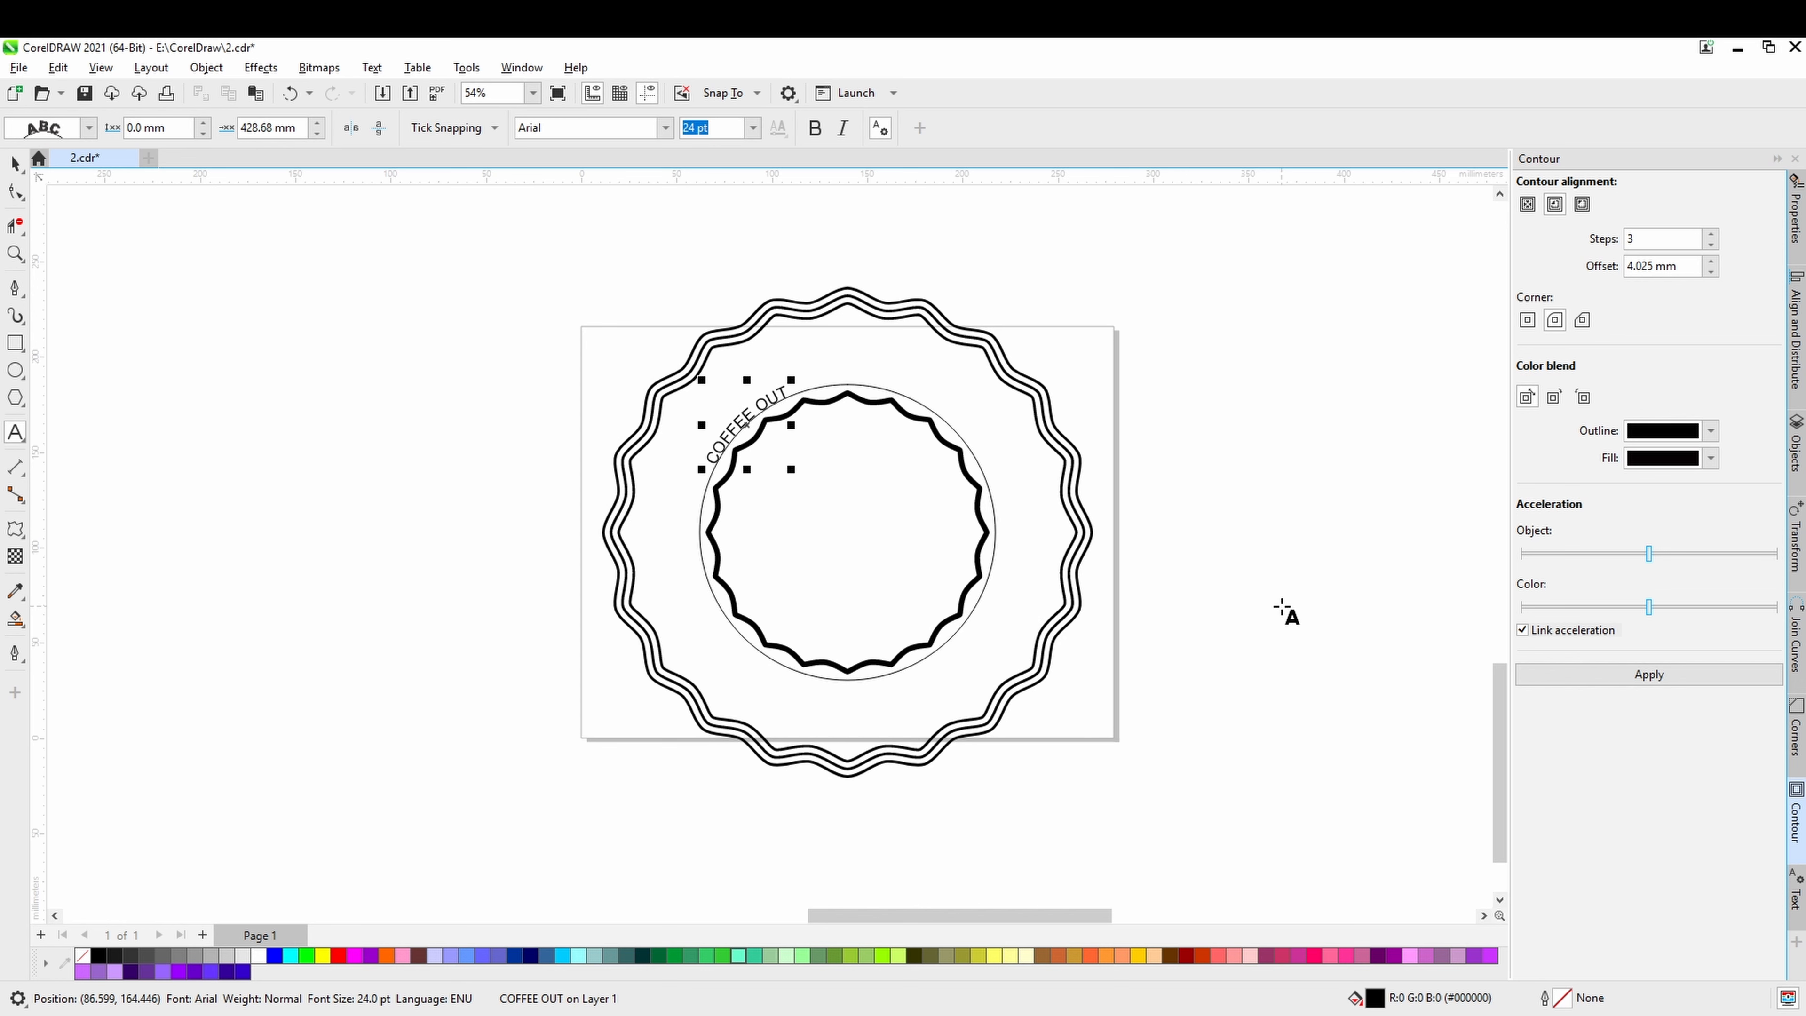
pyautogui.write('DOOR')
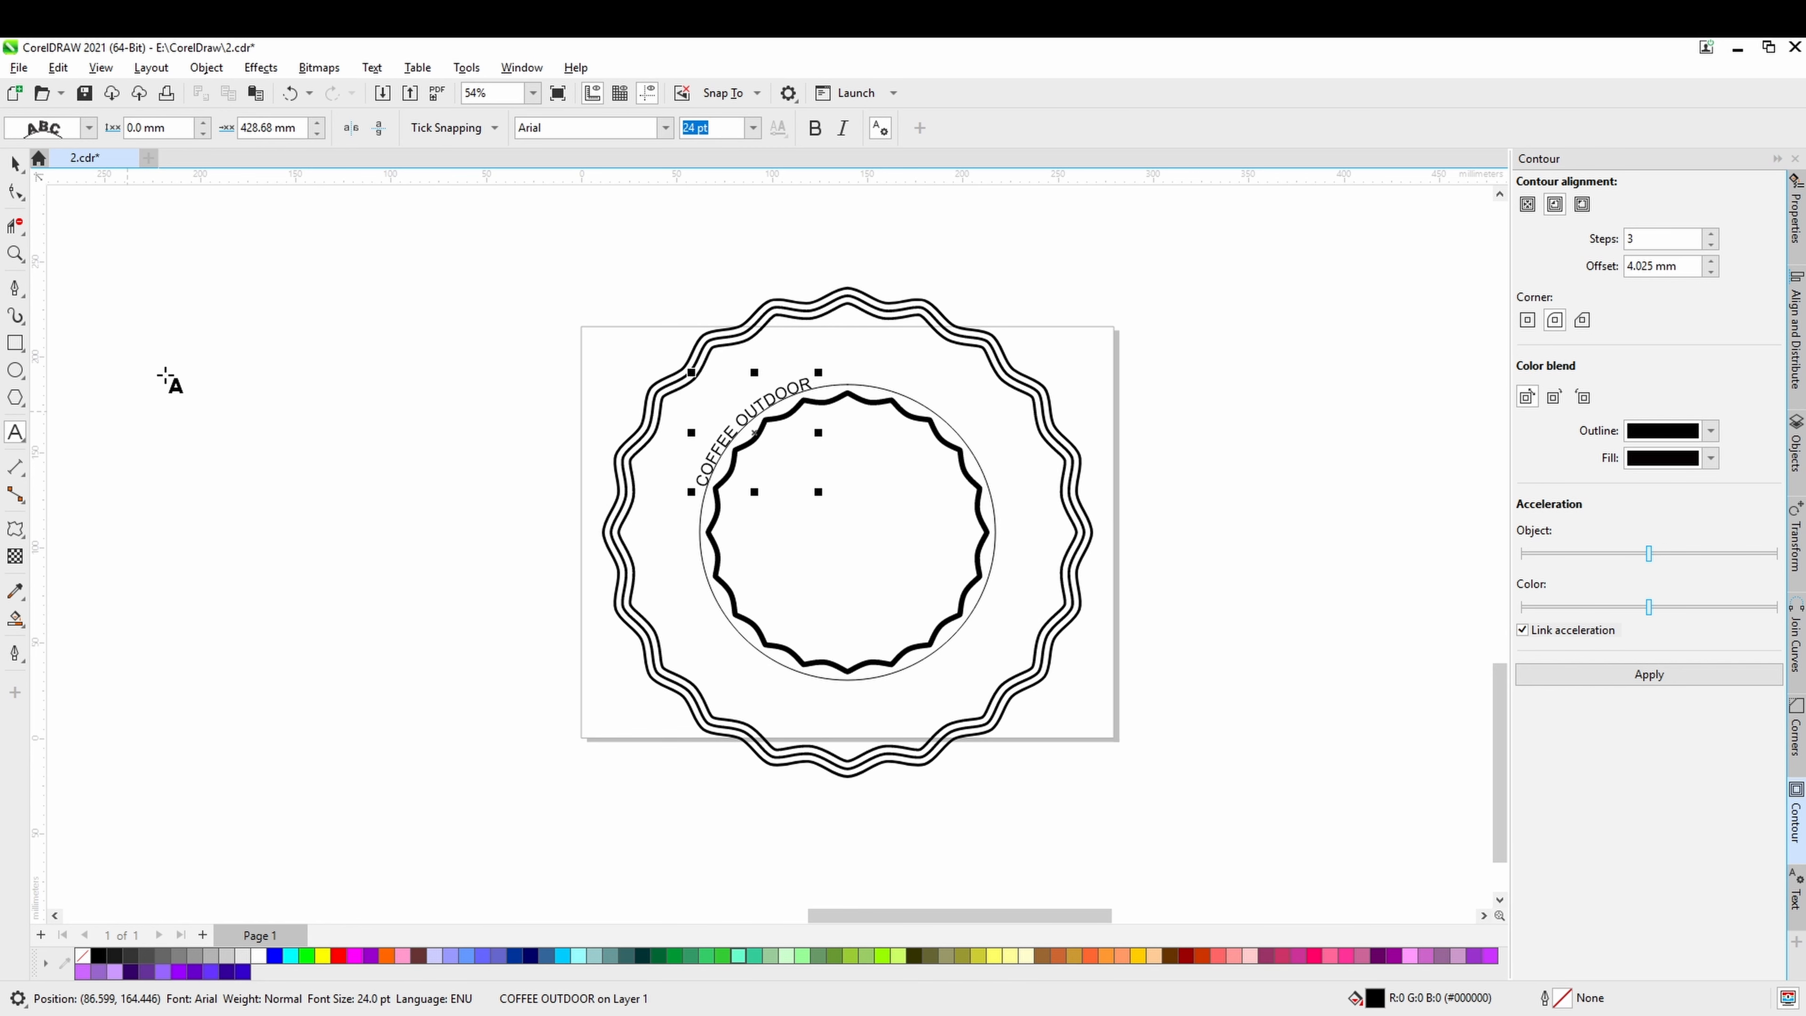
pyautogui.click(14, 165)
# Add a second text reading "COFFEE HOUSE" along the upper-right part of the thin circle.
pyautogui.click(15, 432)
pyautogui.click(928, 410)
pyautogui.write('CO')
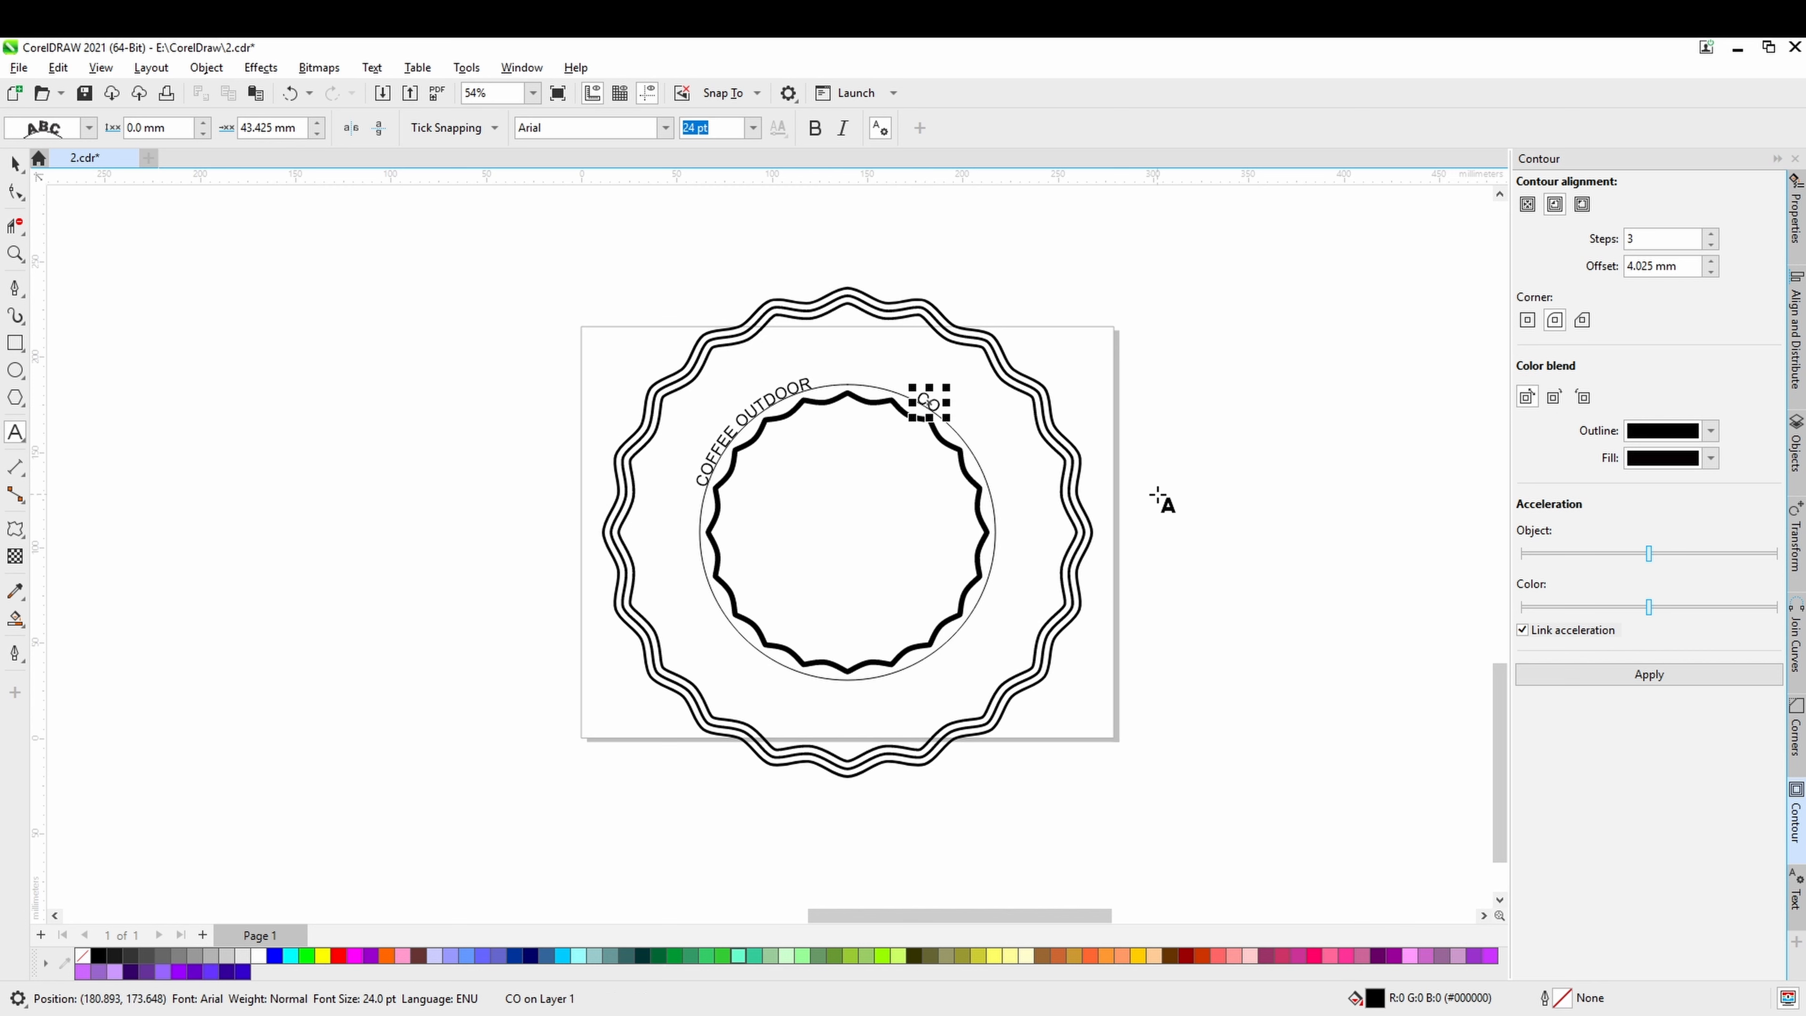
pyautogui.write('F')
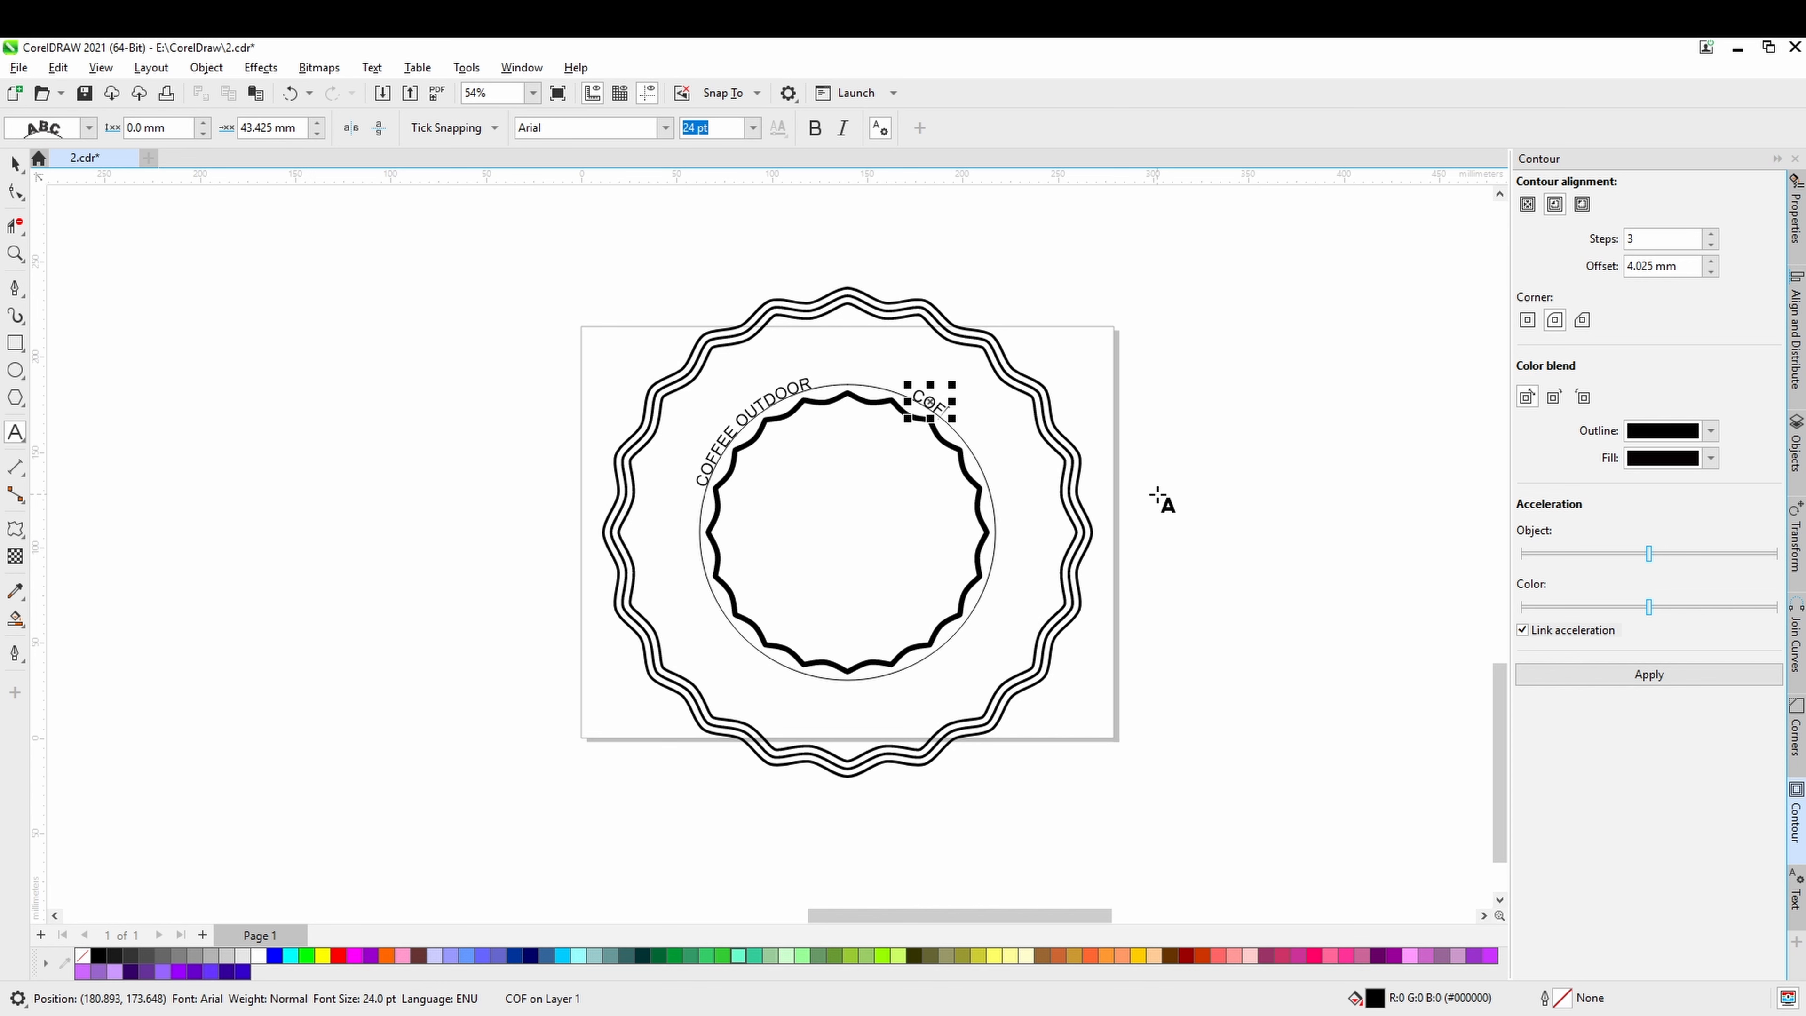
pyautogui.write('FEE')
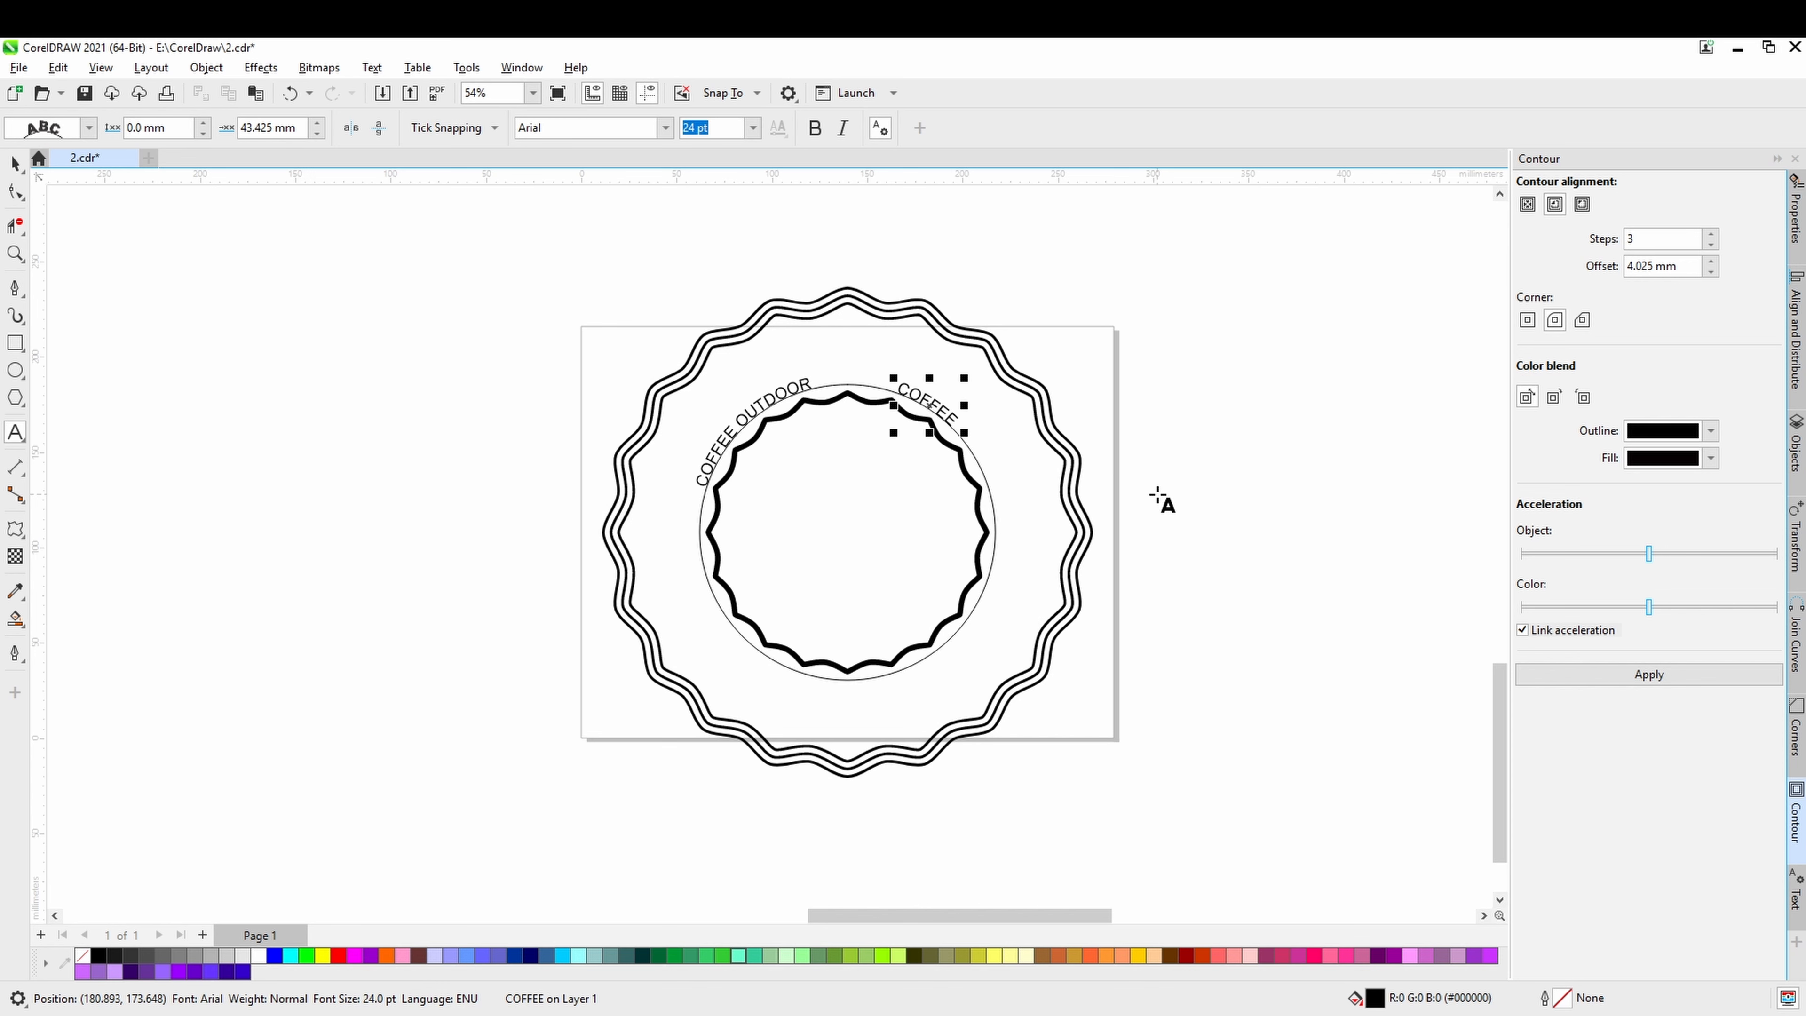
pyautogui.write(' HOU')
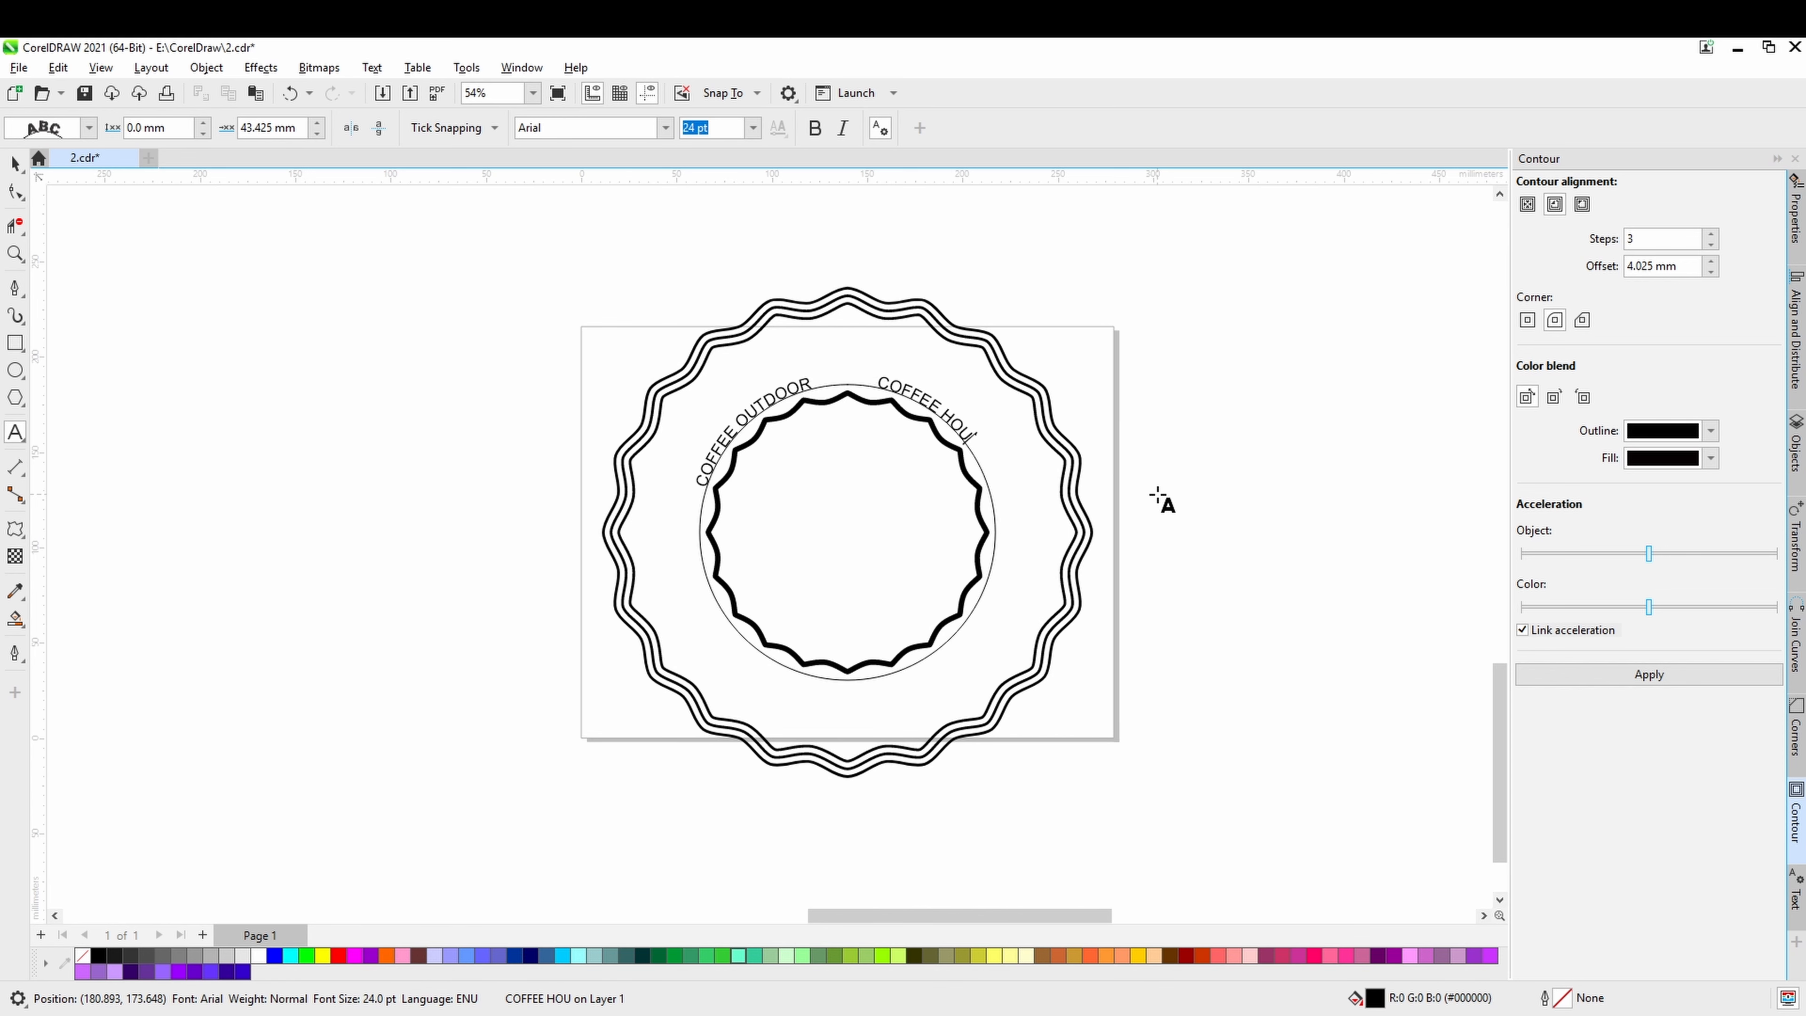
pyautogui.write('SE')
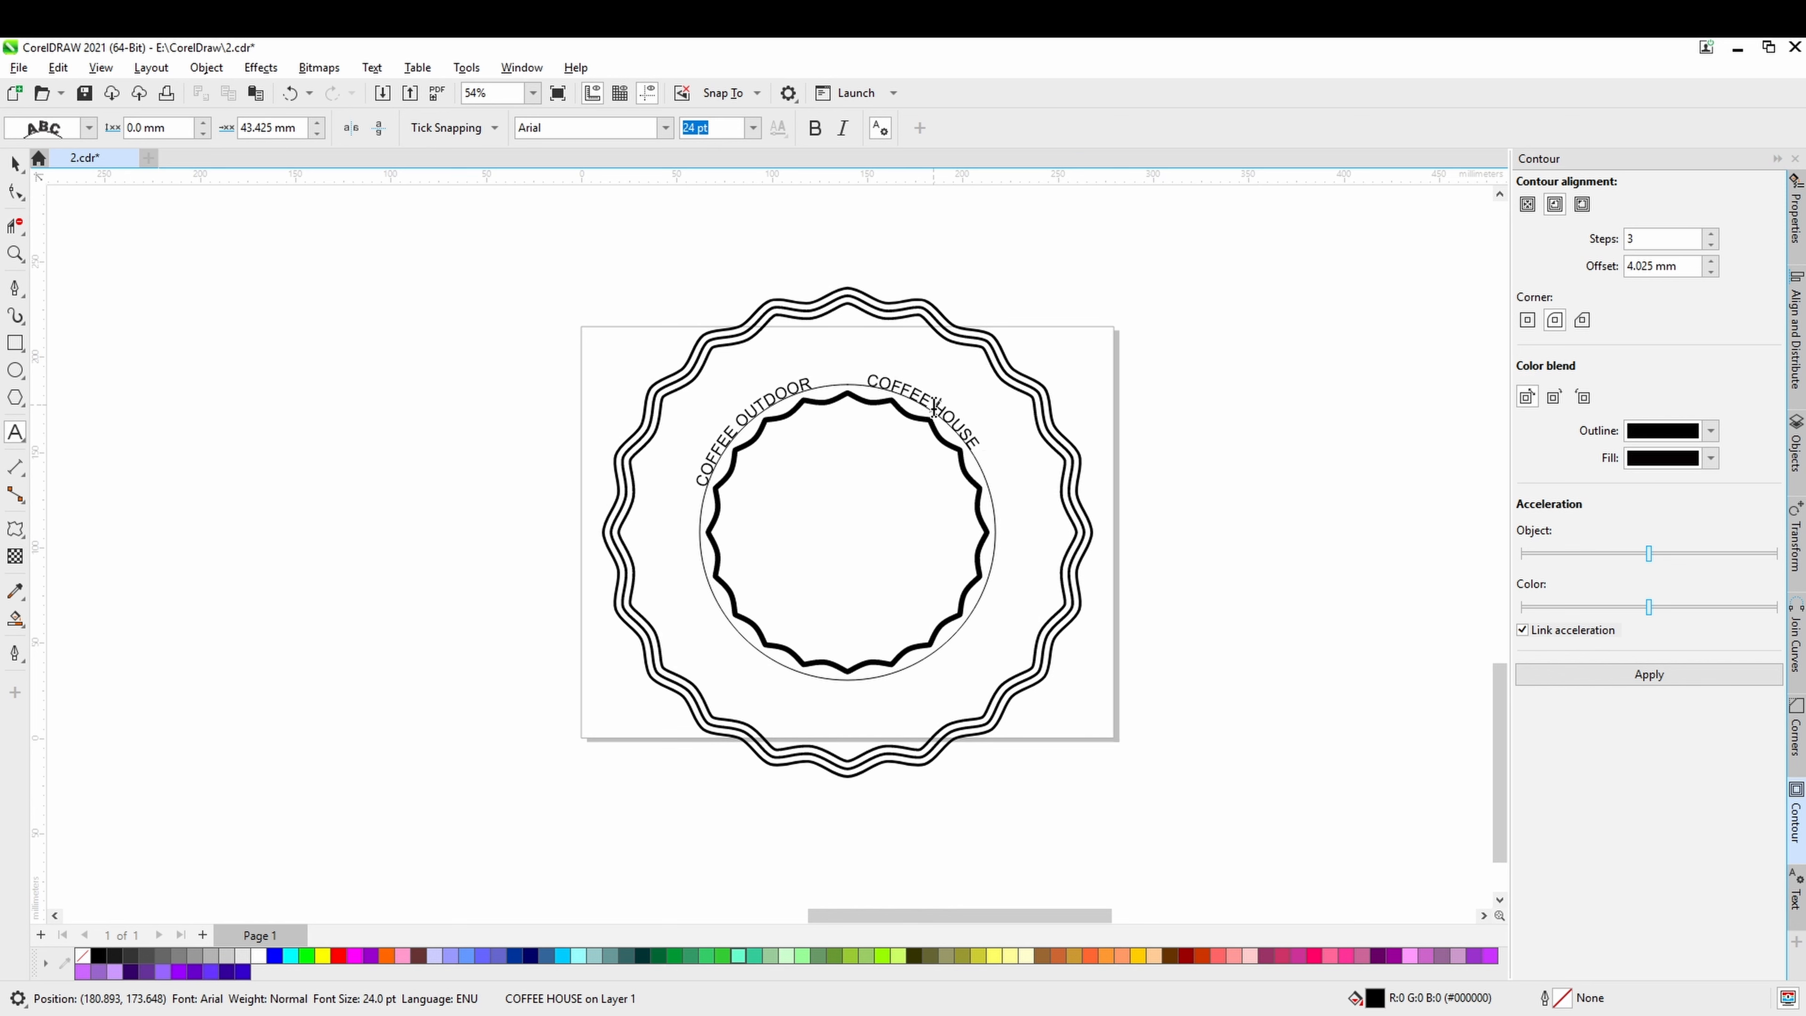
# Change the font of both COFFEE HOUSE and COFFEE OUTDOOR to basic title font.
pyautogui.tripleClick(933, 408)
pyautogui.click(667, 128)
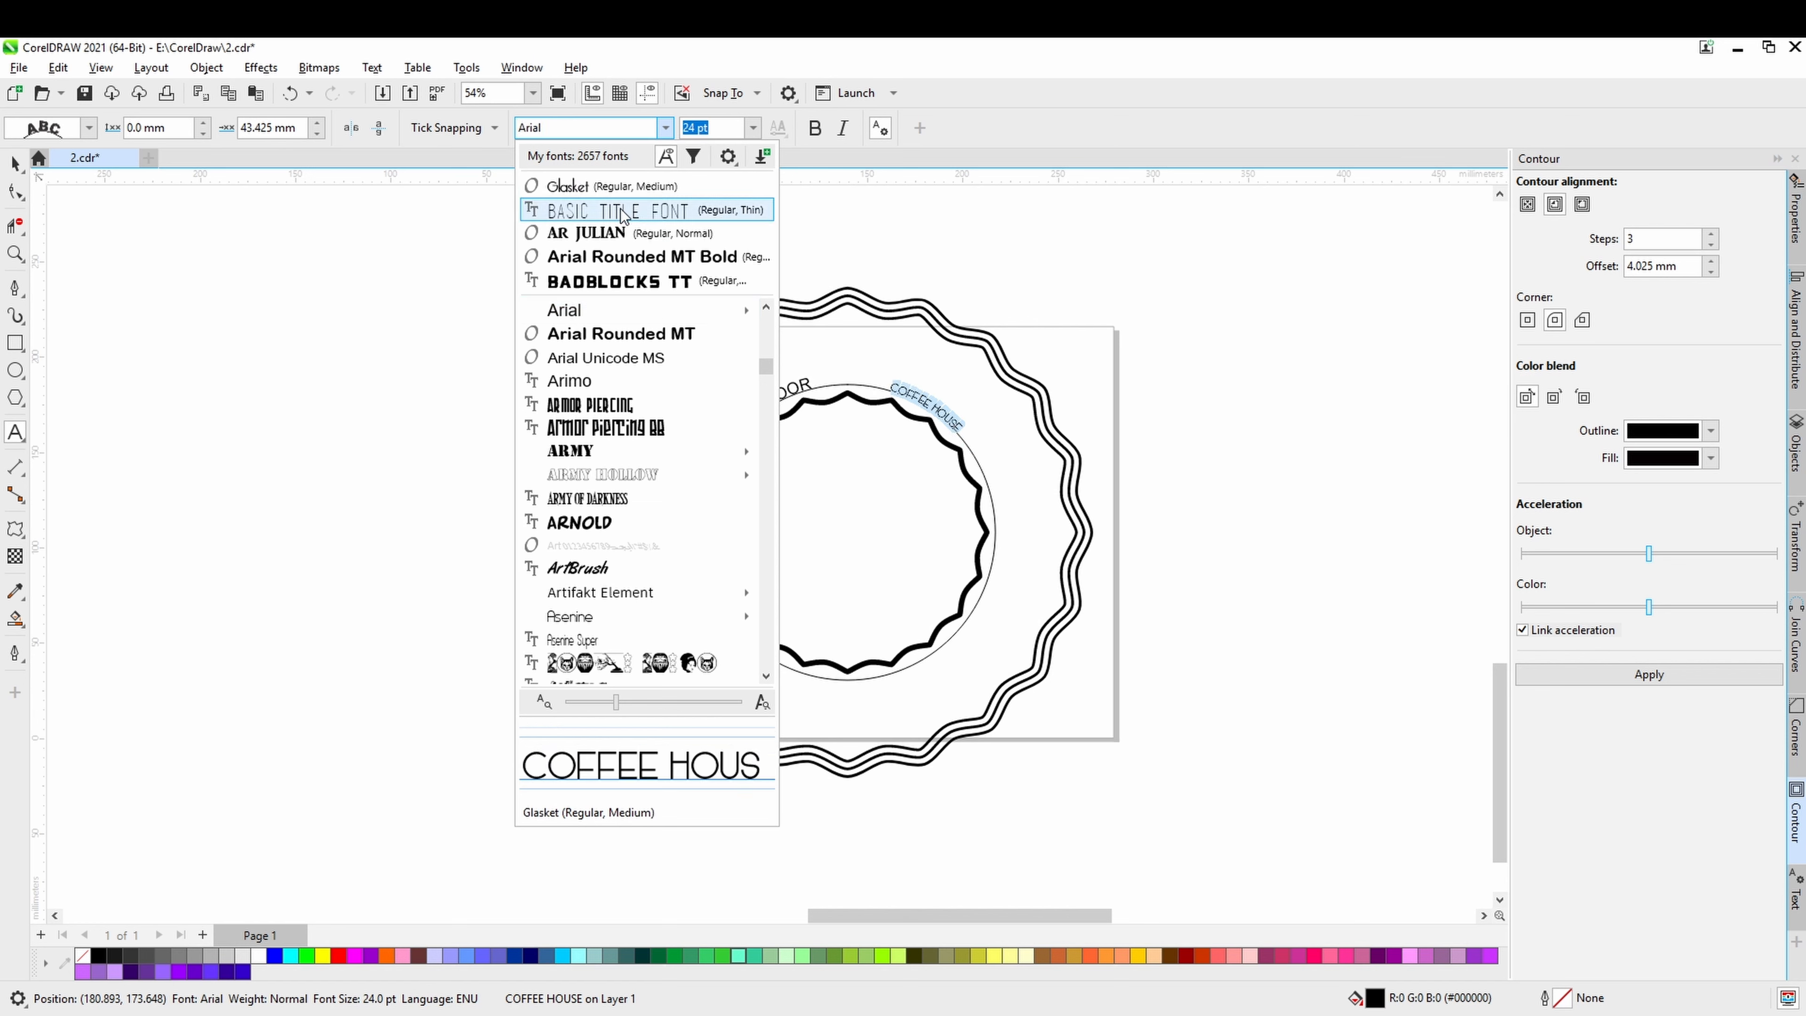
pyautogui.click(623, 211)
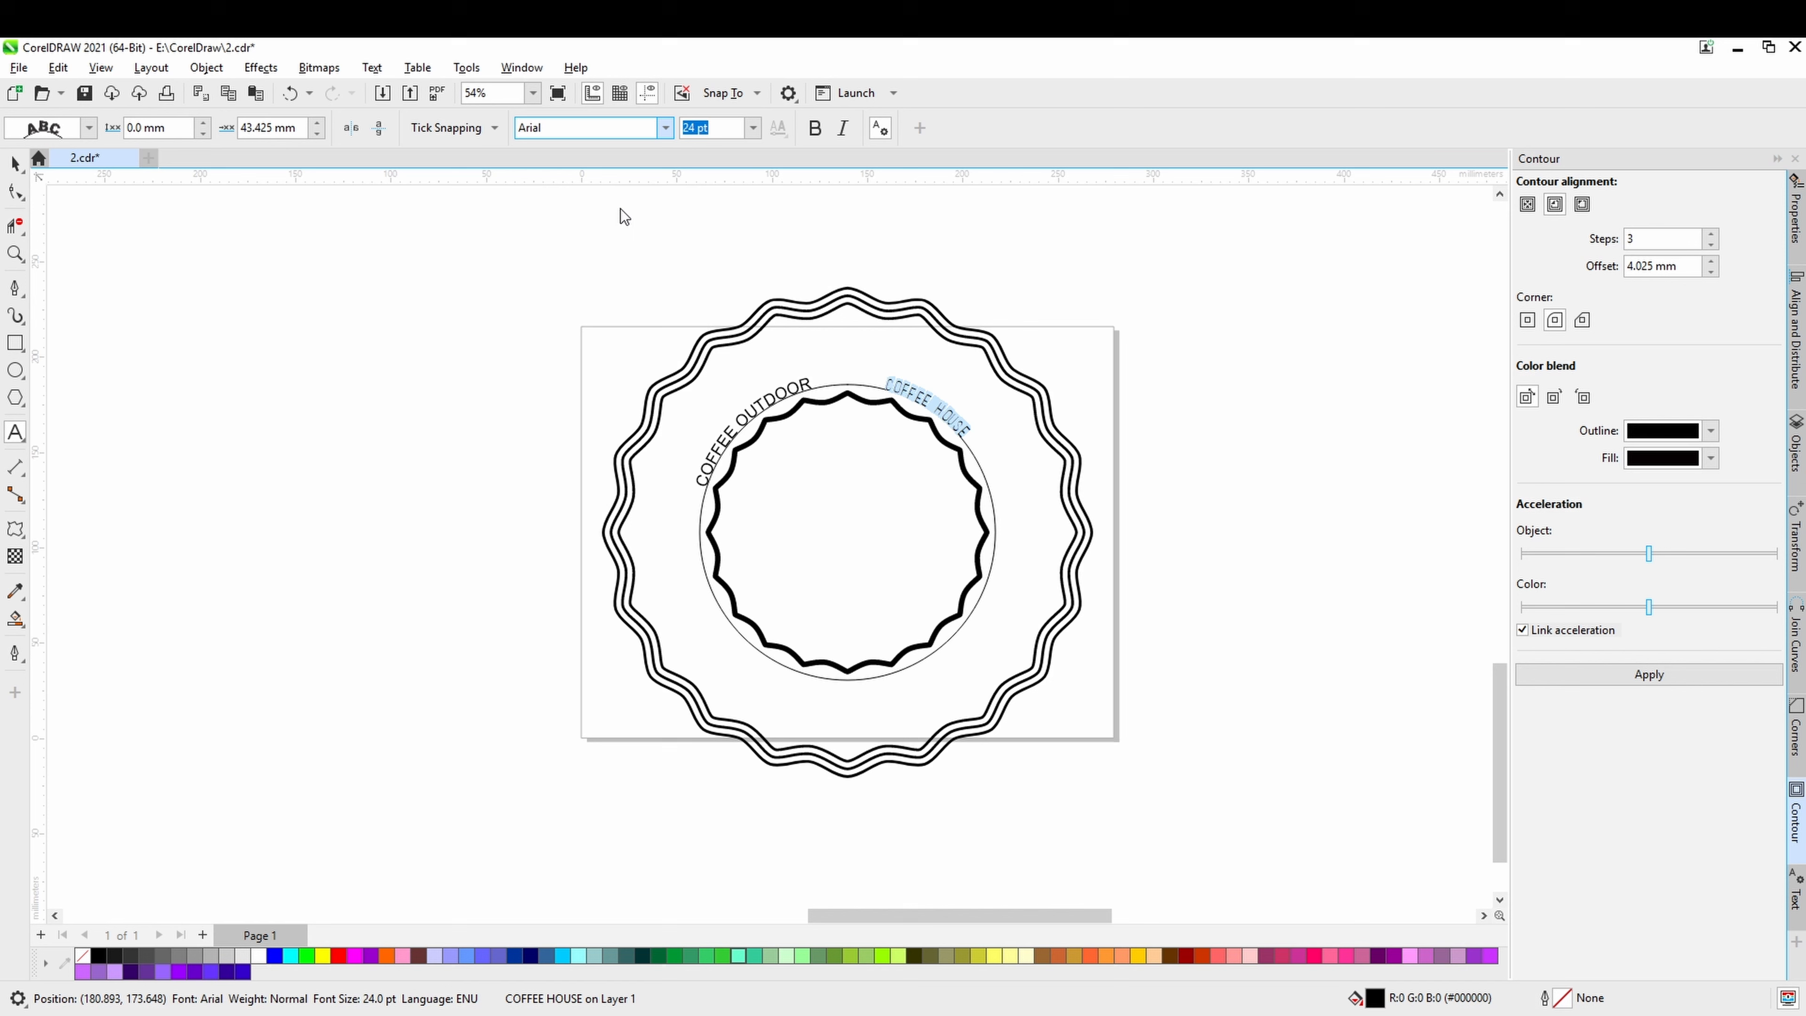
pyautogui.doubleClick(791, 396)
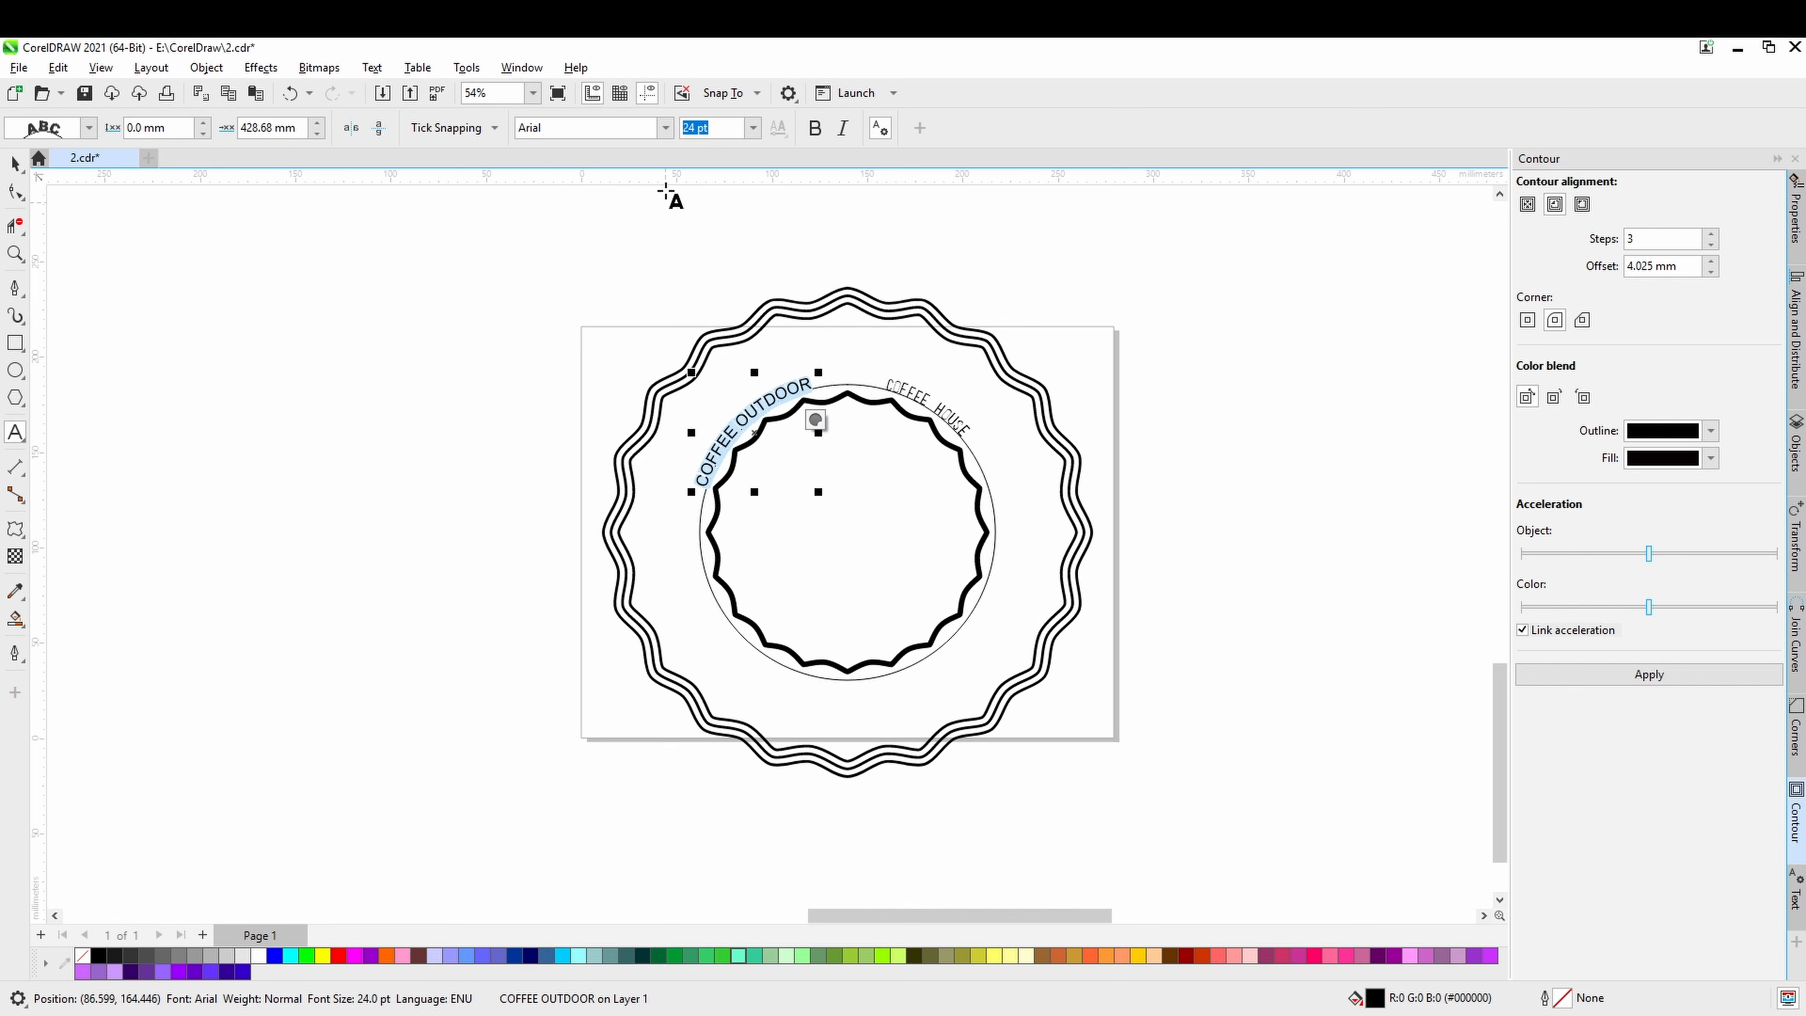
pyautogui.click(665, 129)
pyautogui.click(629, 186)
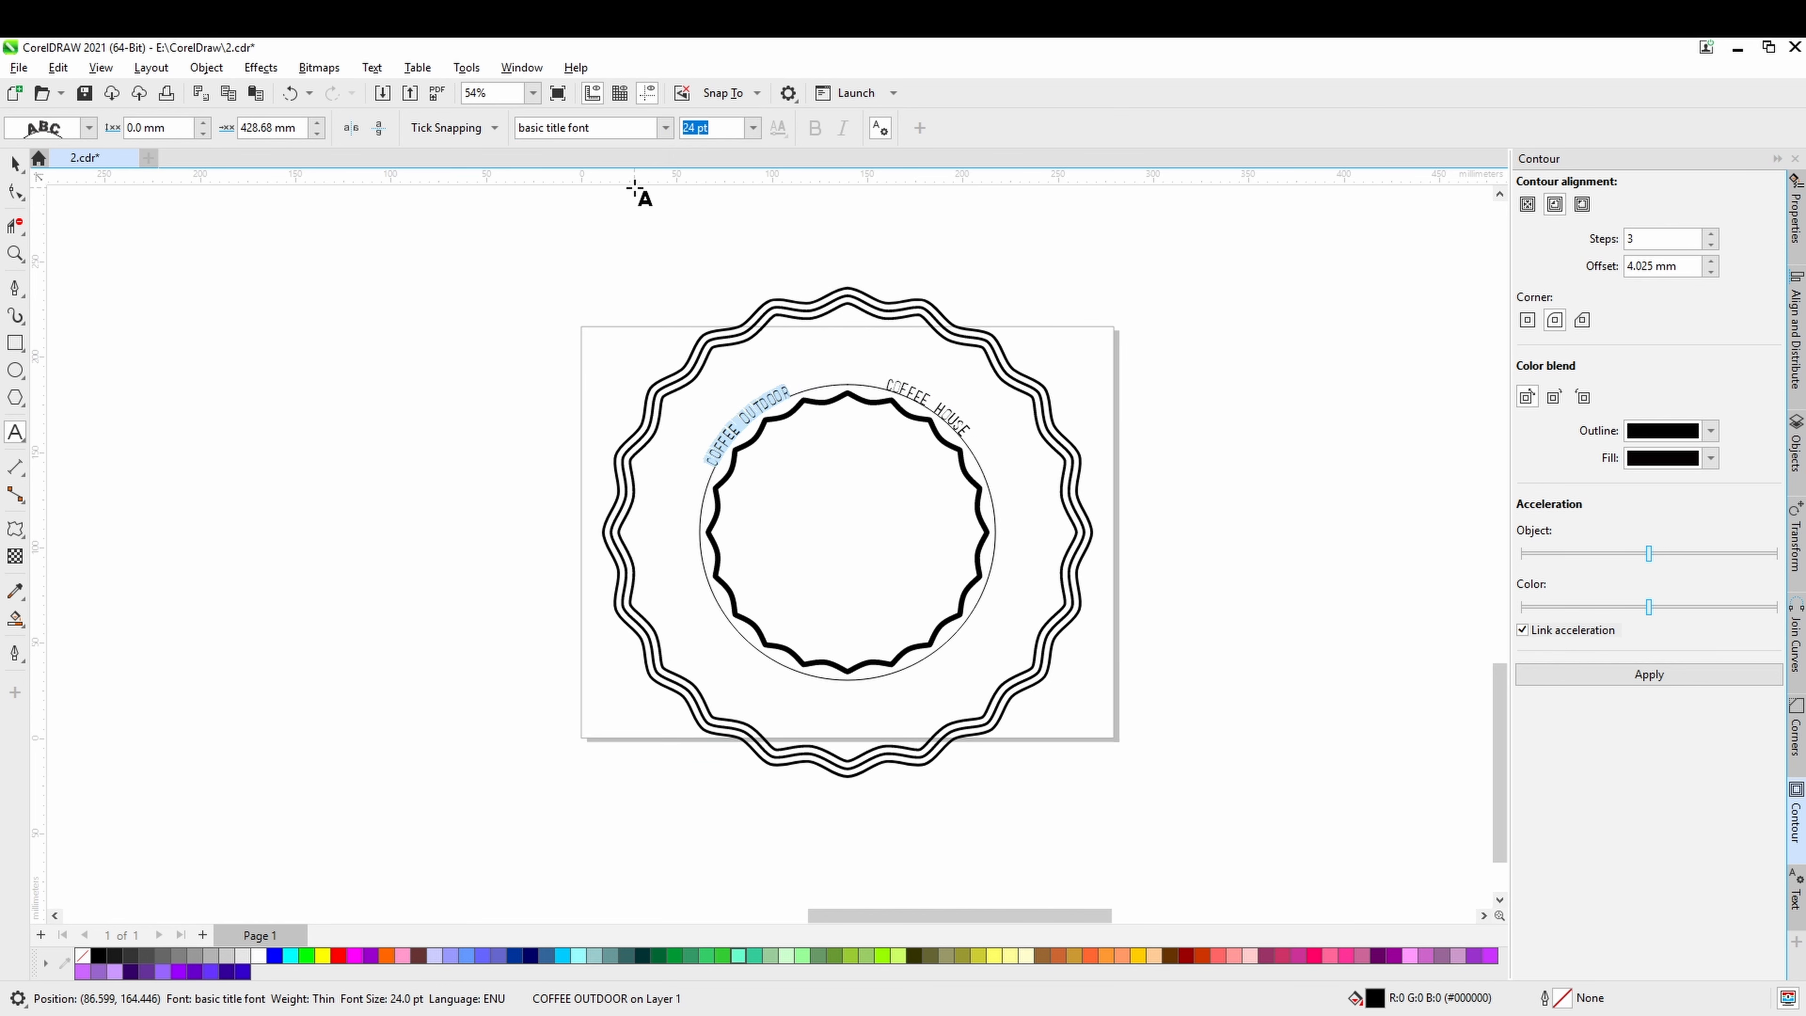
# Try a font size of 18 pt on the COFFEE OUTDOOR text.
pyautogui.click(752, 129)
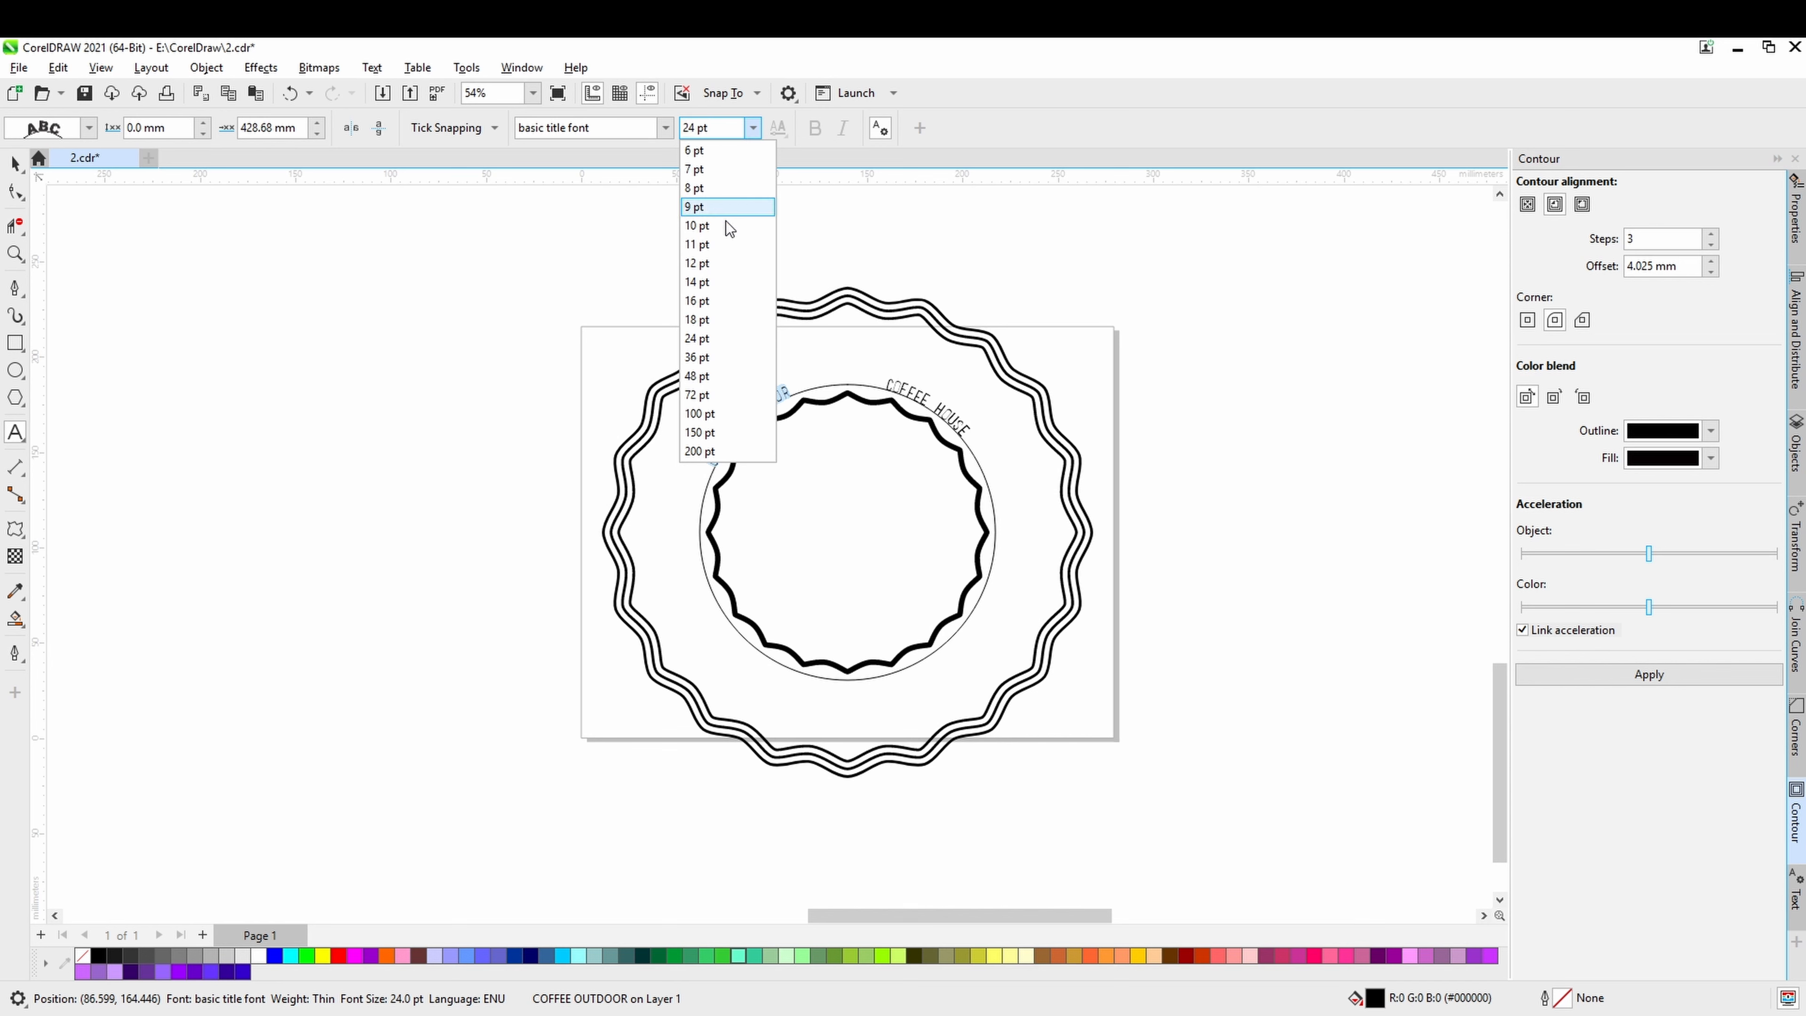
pyautogui.click(717, 319)
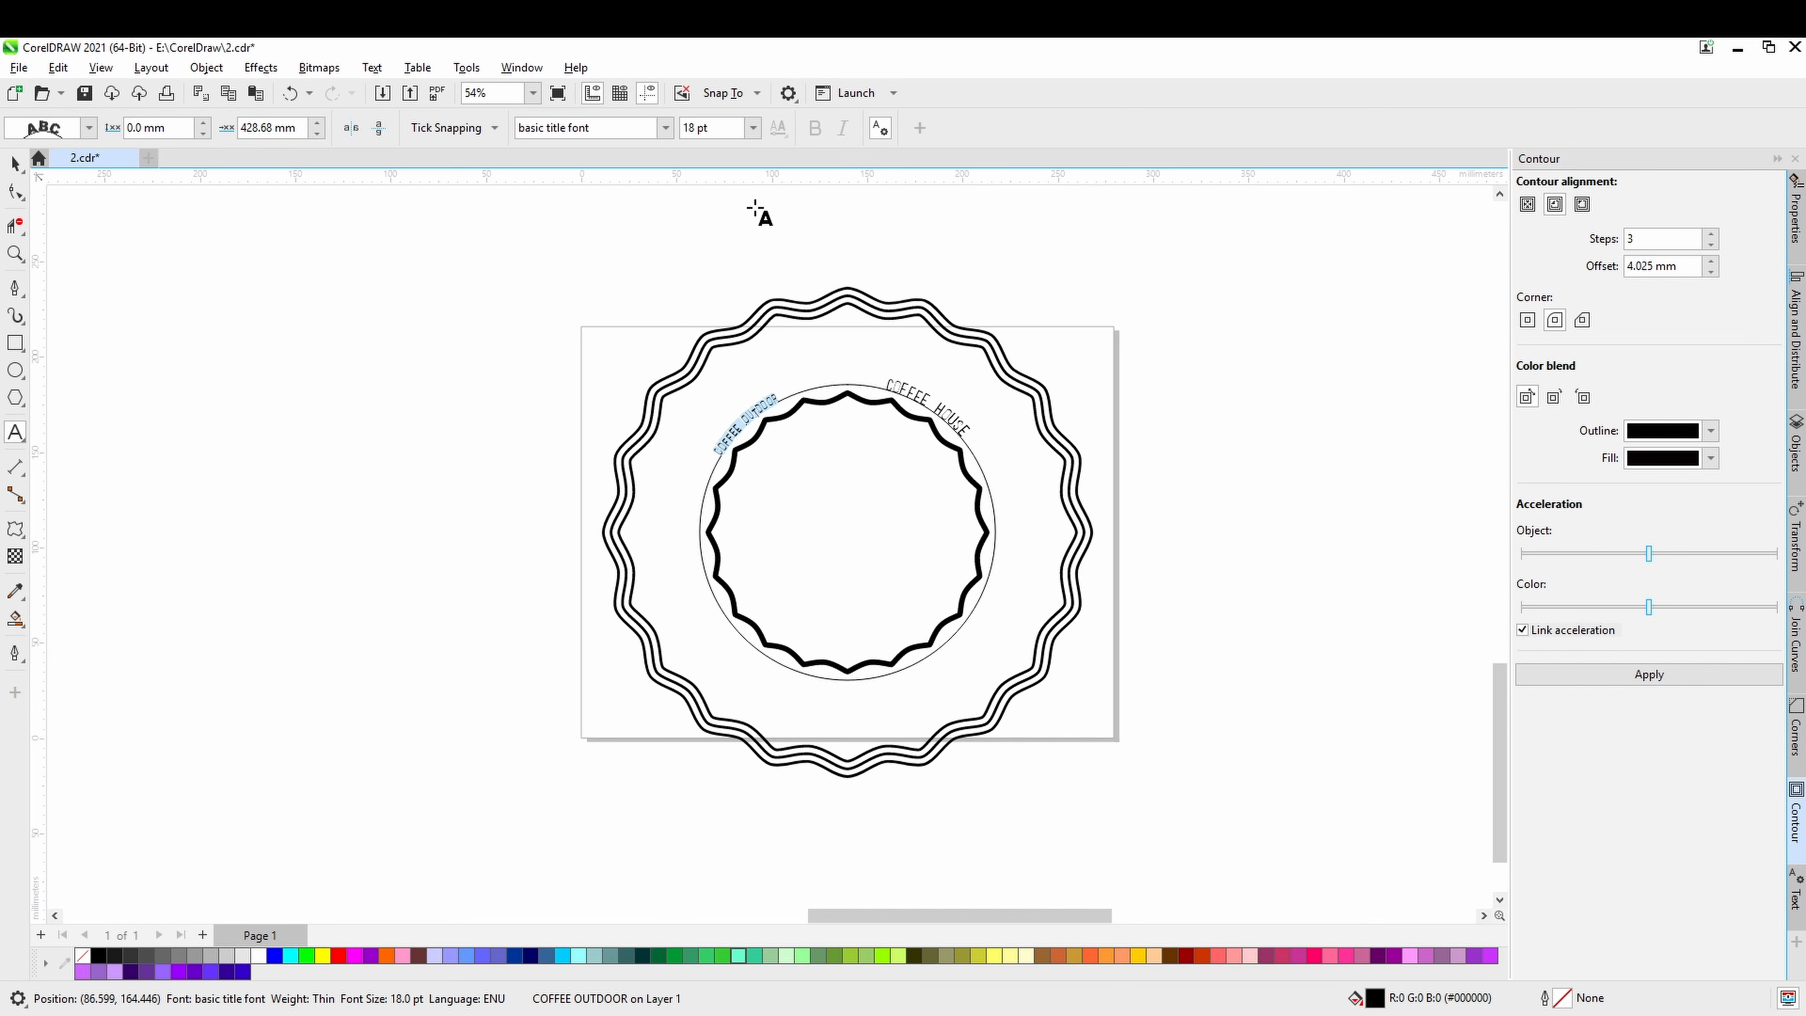
pyautogui.click(15, 163)
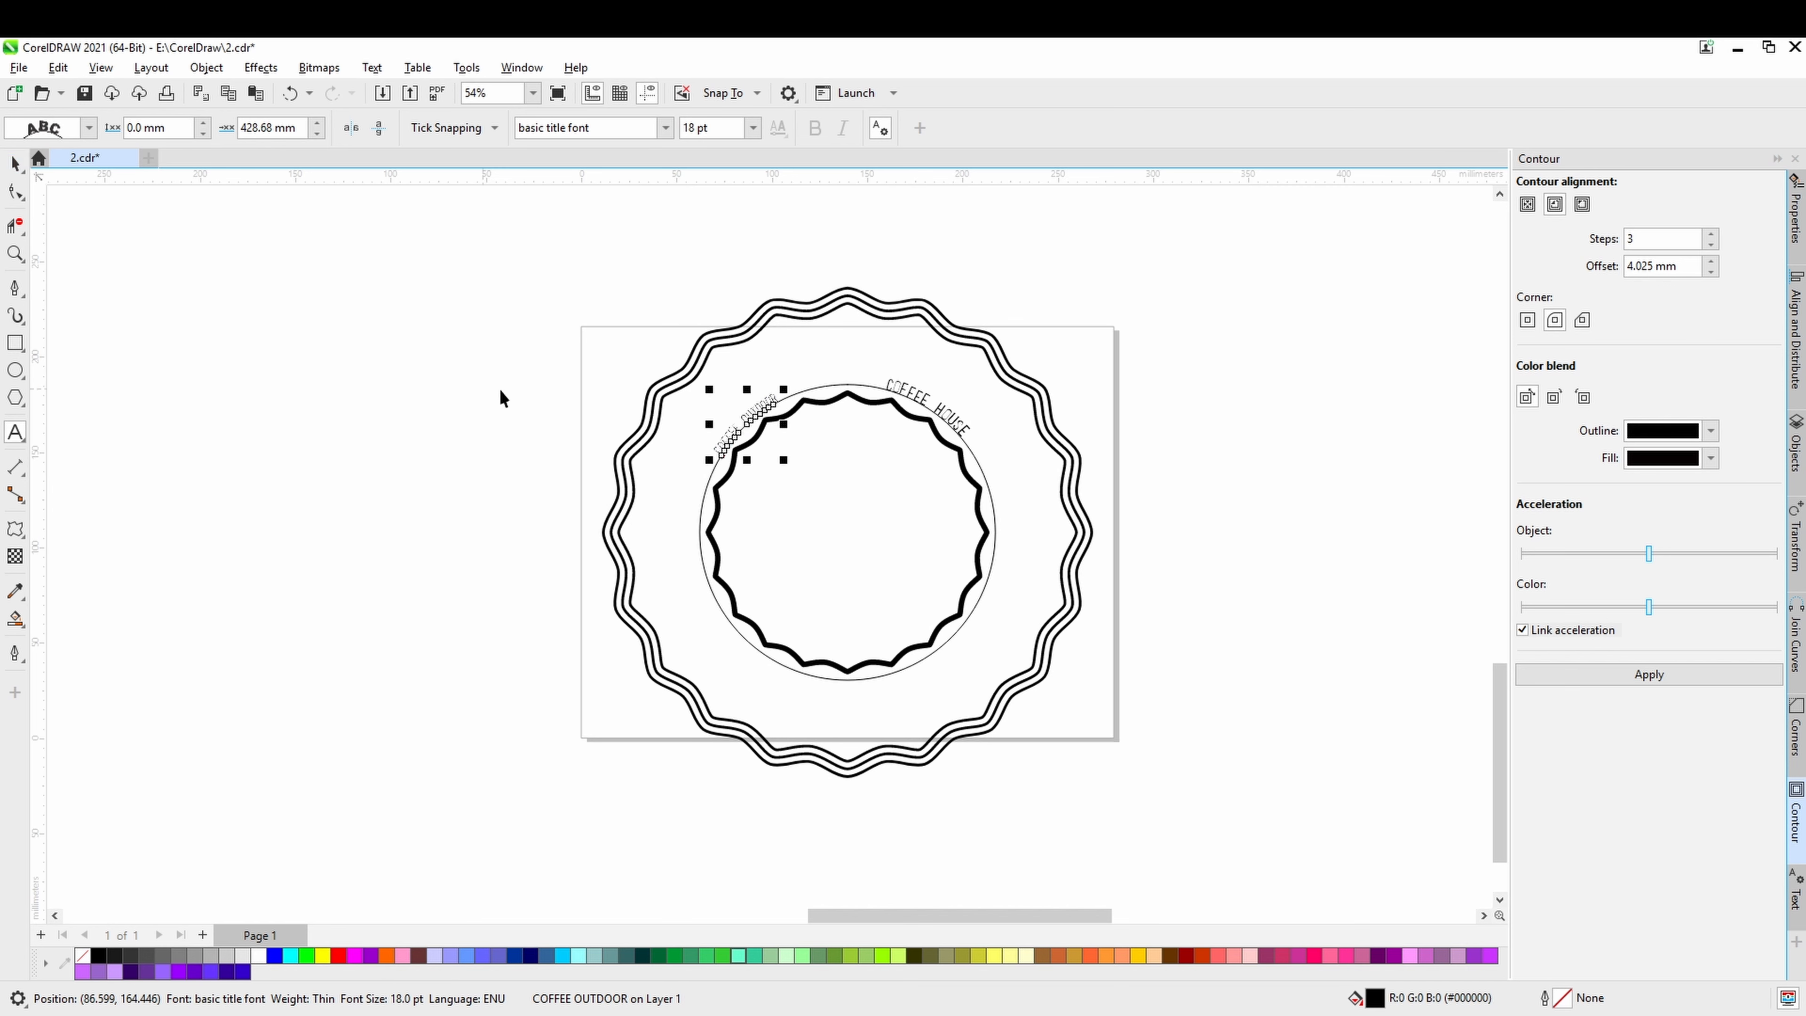
pyautogui.click(501, 397)
pyautogui.click(758, 417)
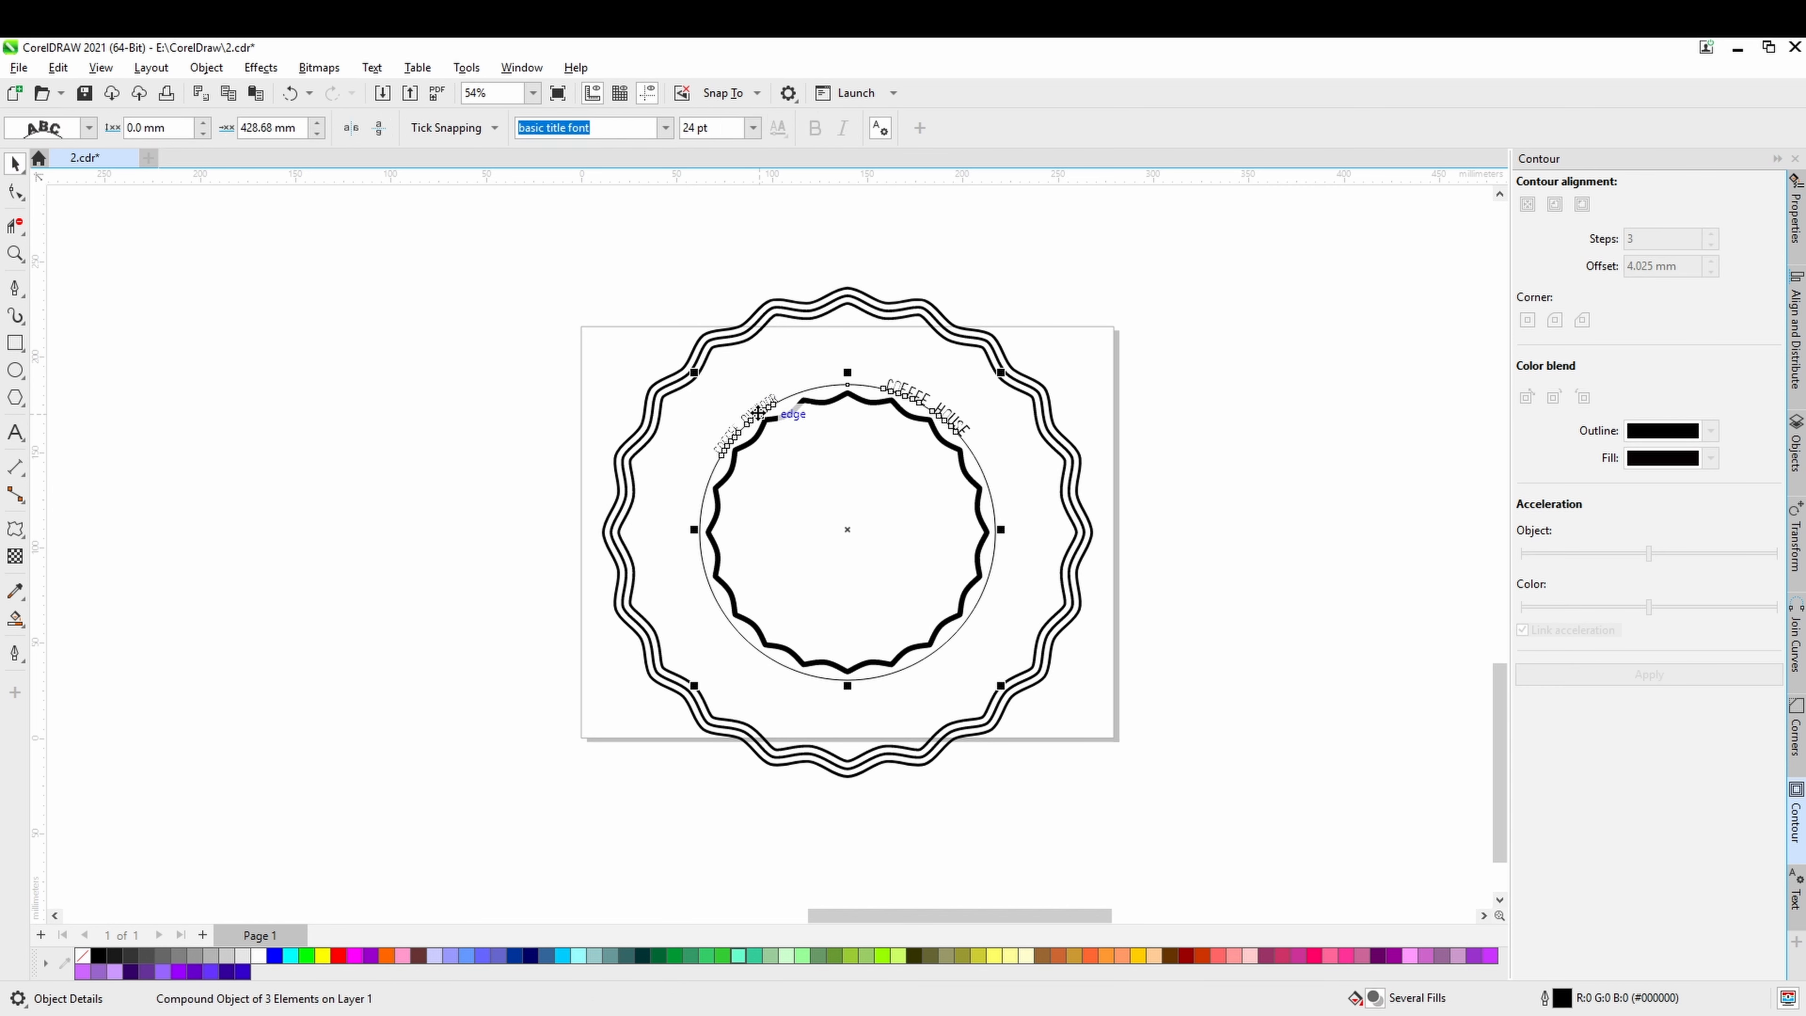
pyautogui.click(796, 453)
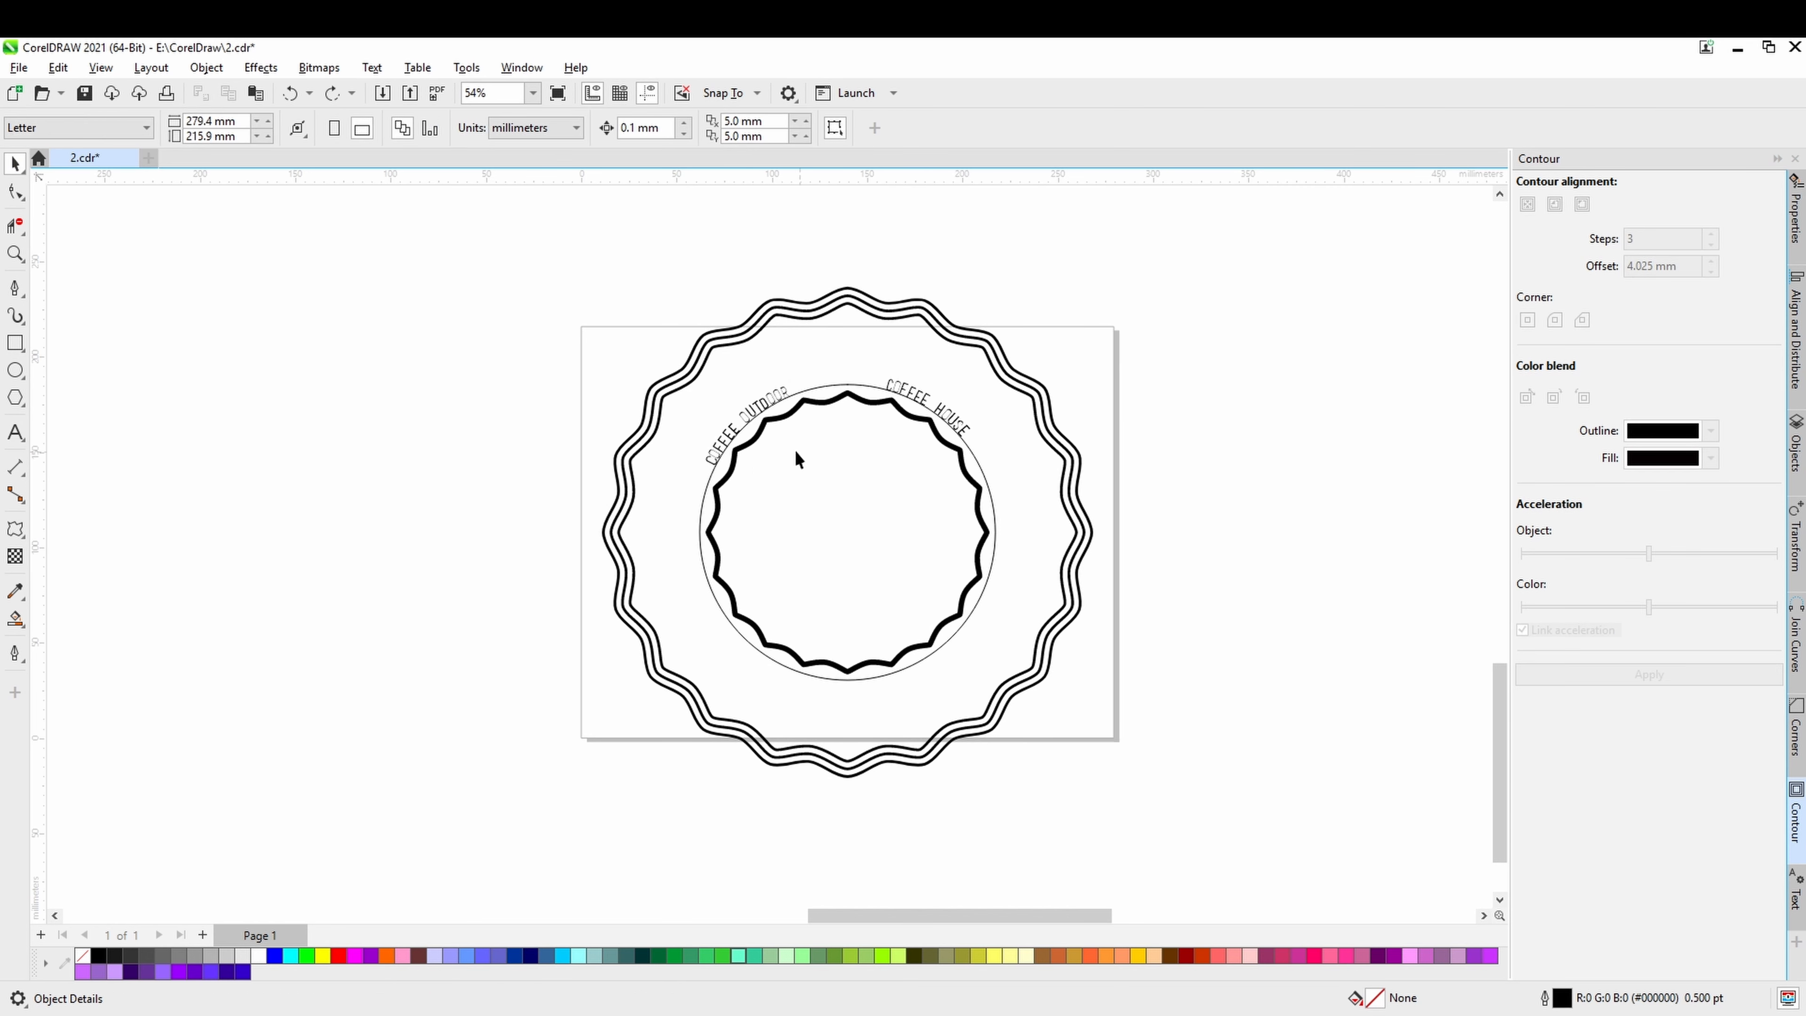
# Set the font size of the whole COFFEE OUTDOOR text to 72 pt.
pyautogui.click(760, 407)
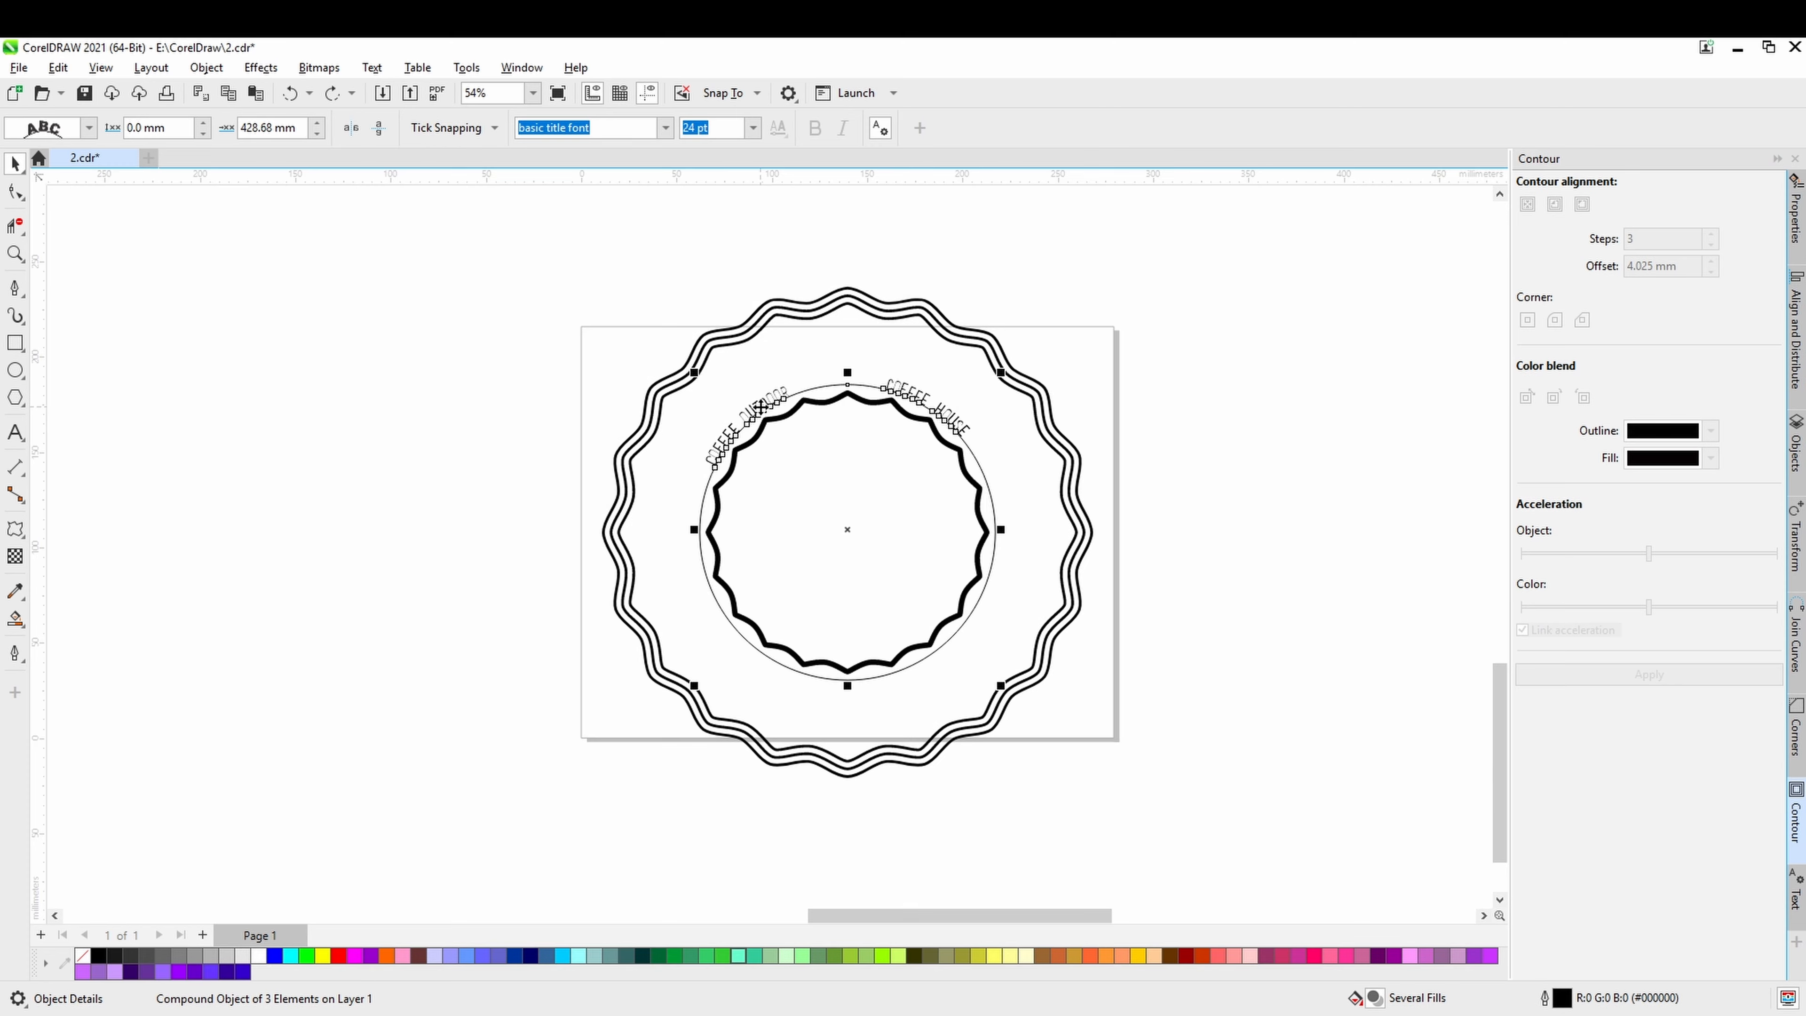
pyautogui.scroll(3, 760, 407)
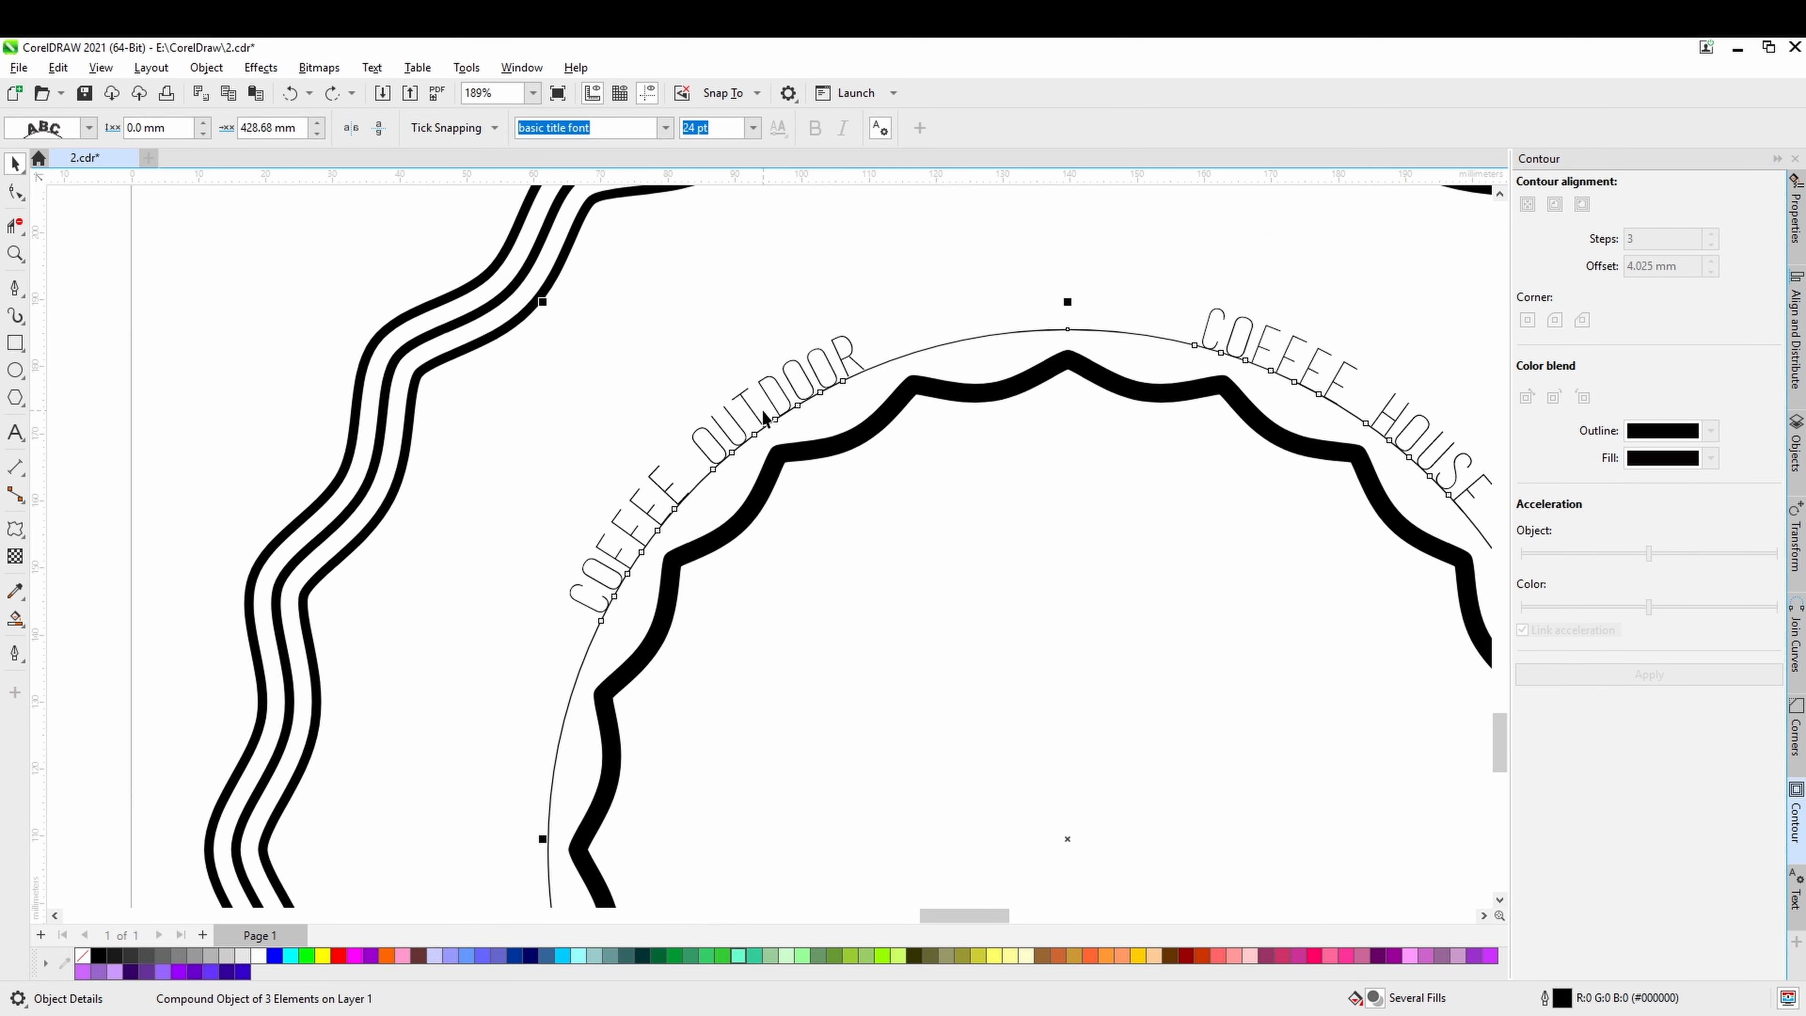
pyautogui.click(15, 432)
pyautogui.click(742, 435)
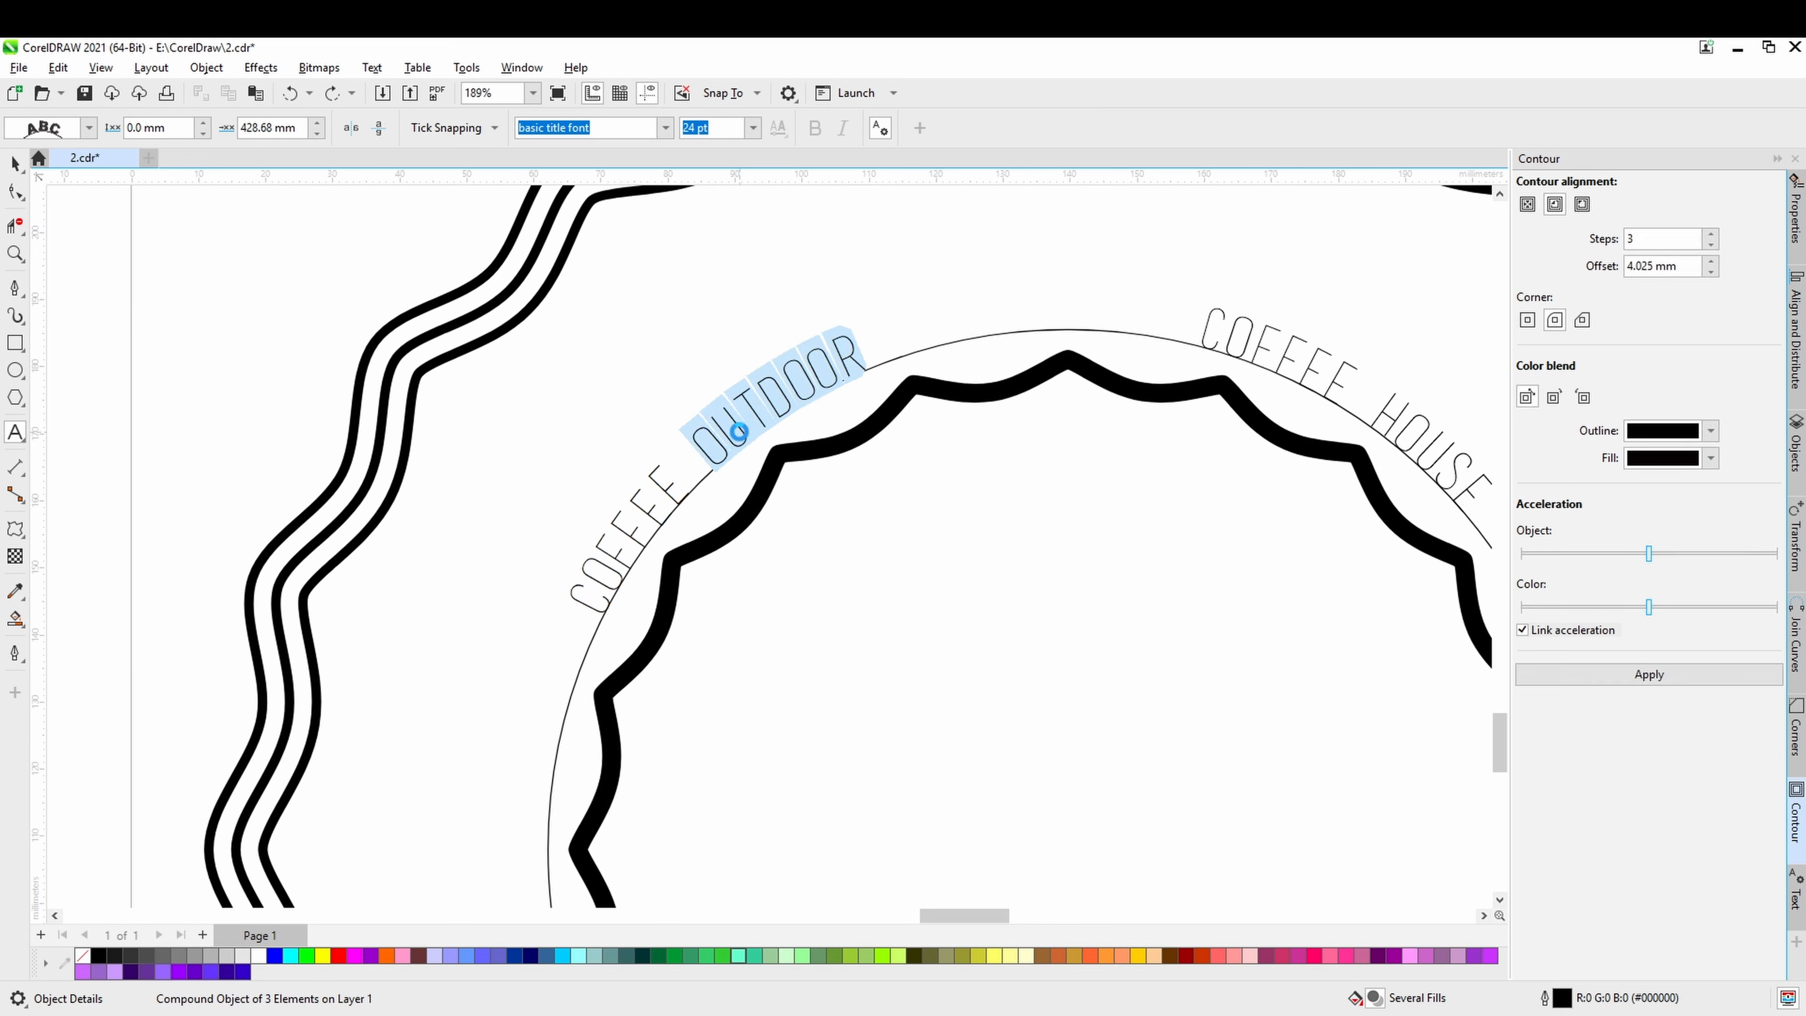
pyautogui.doubleClick(593, 580)
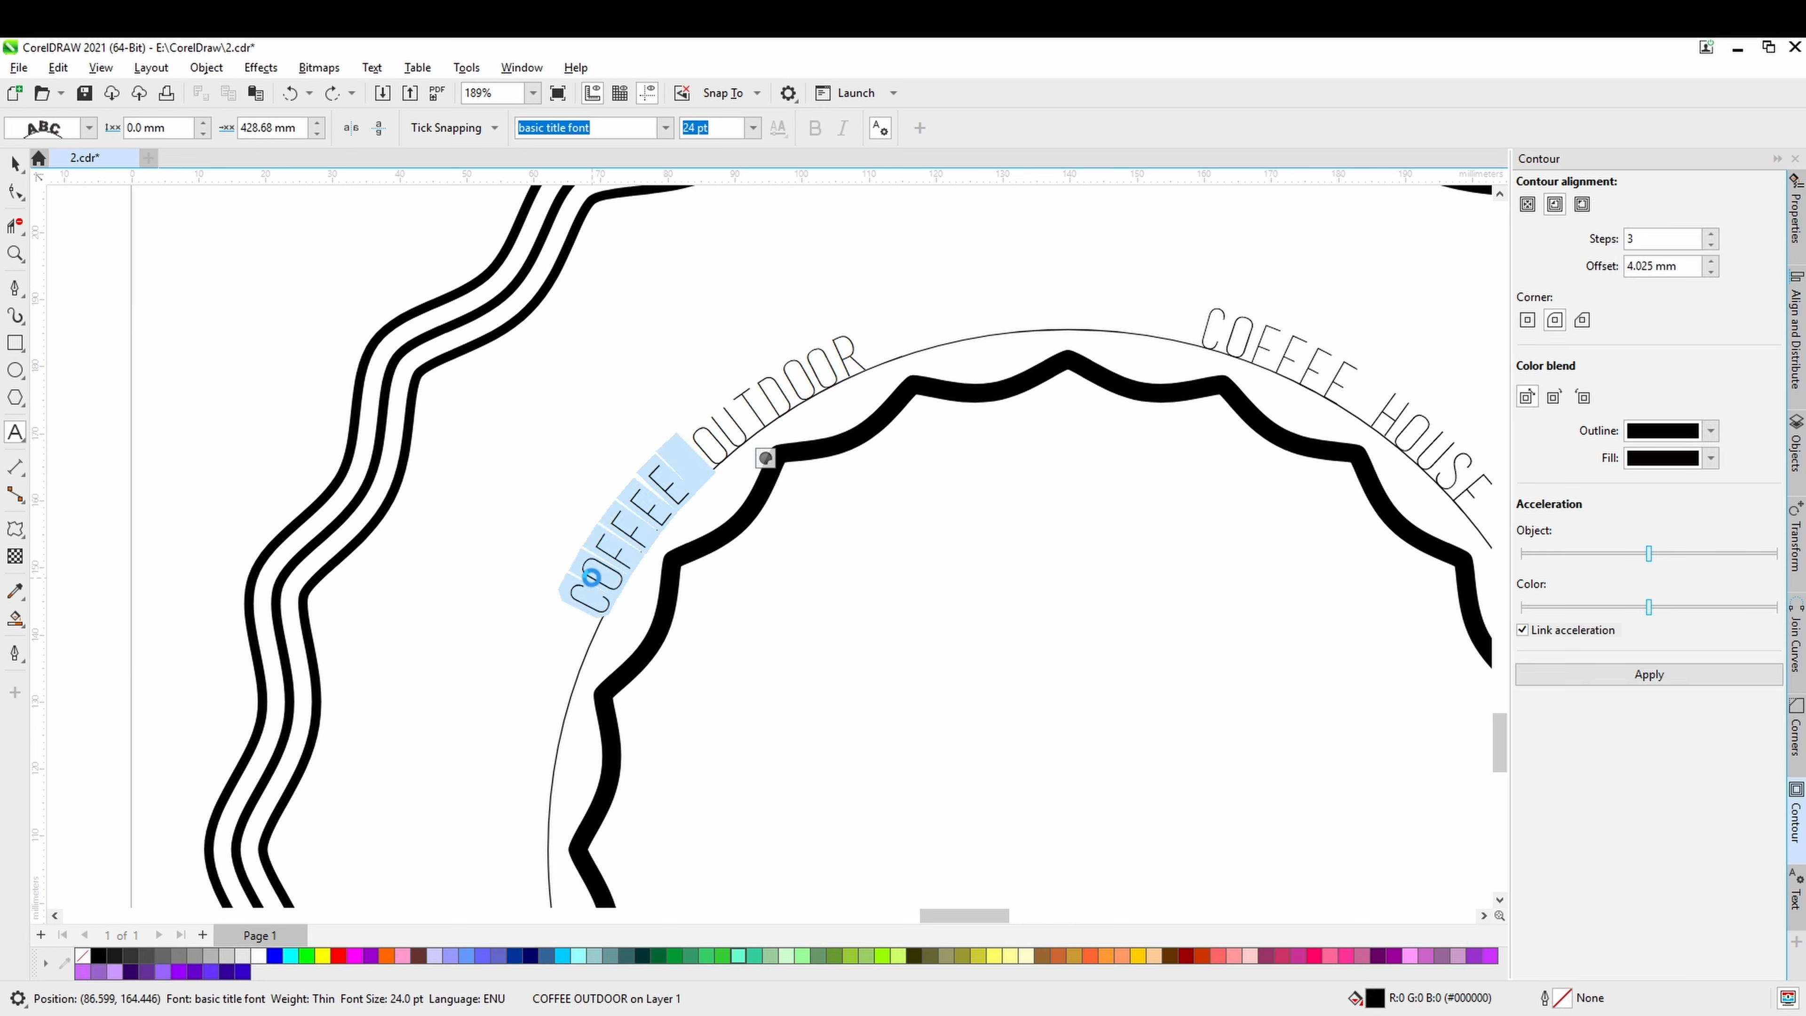
pyautogui.hotkey('ctrl', 'a')
pyautogui.click(752, 128)
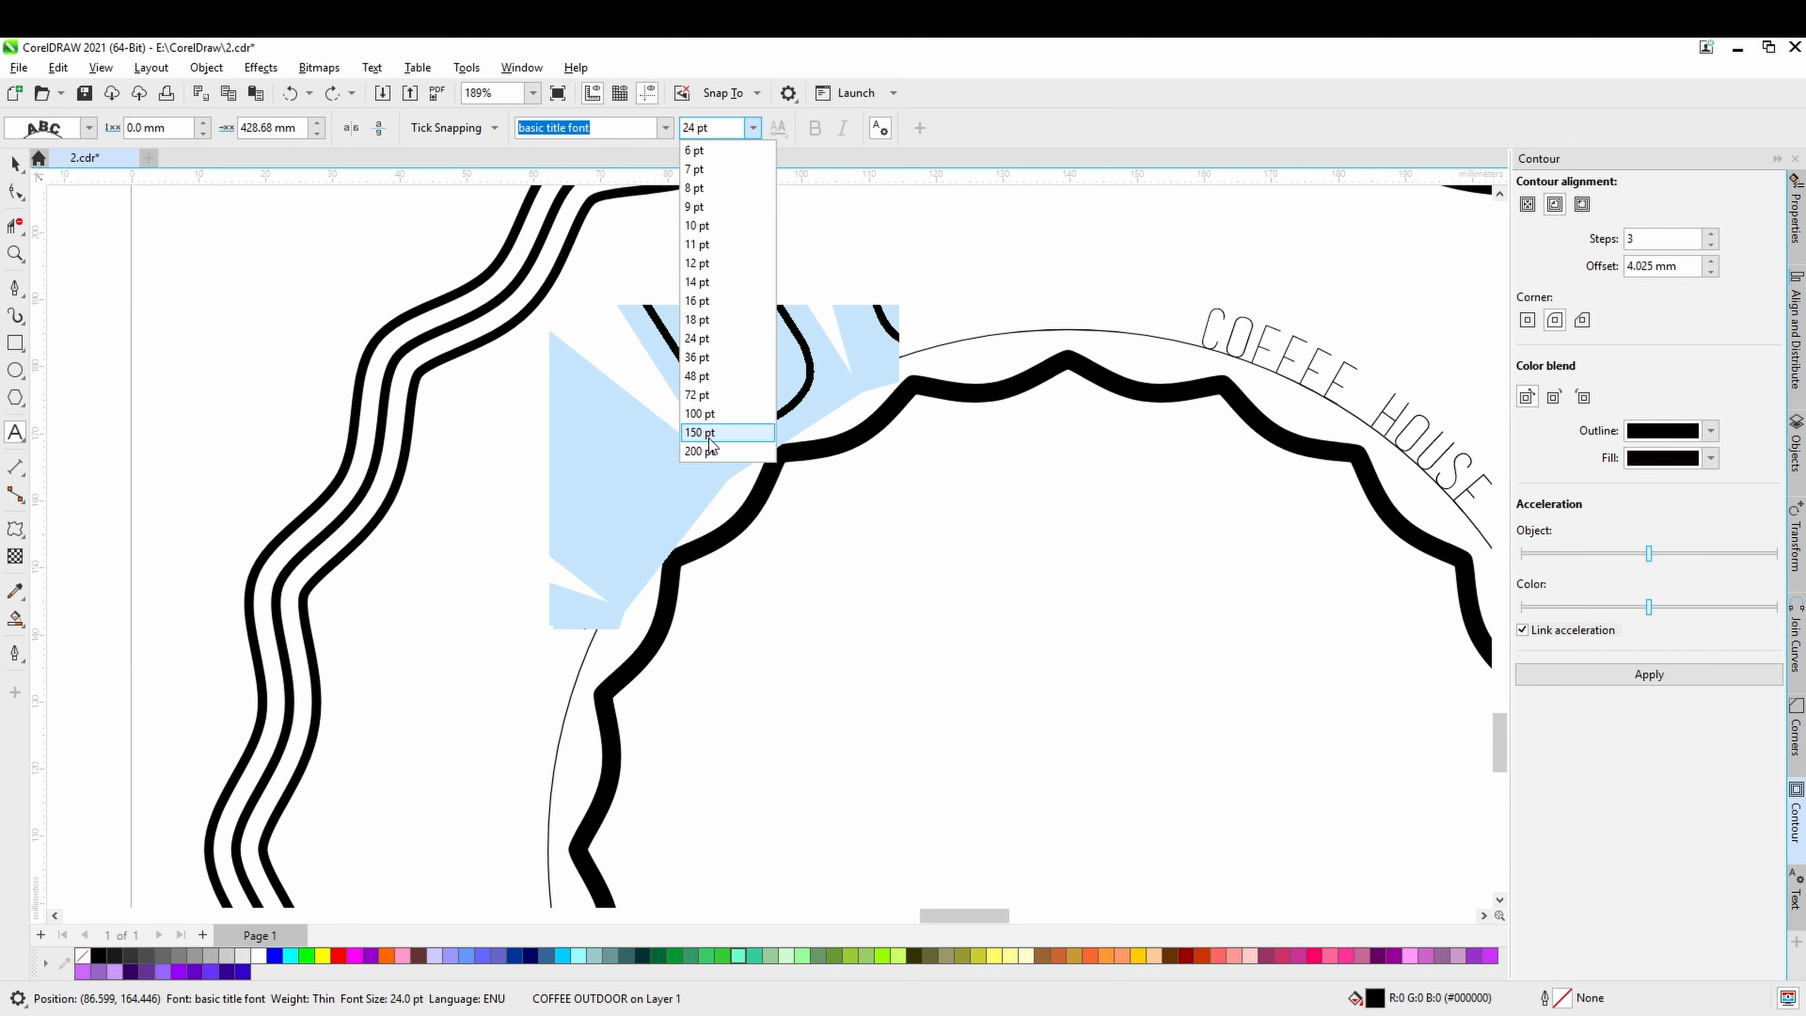
pyautogui.click(716, 396)
pyautogui.scroll(-4, 716, 395)
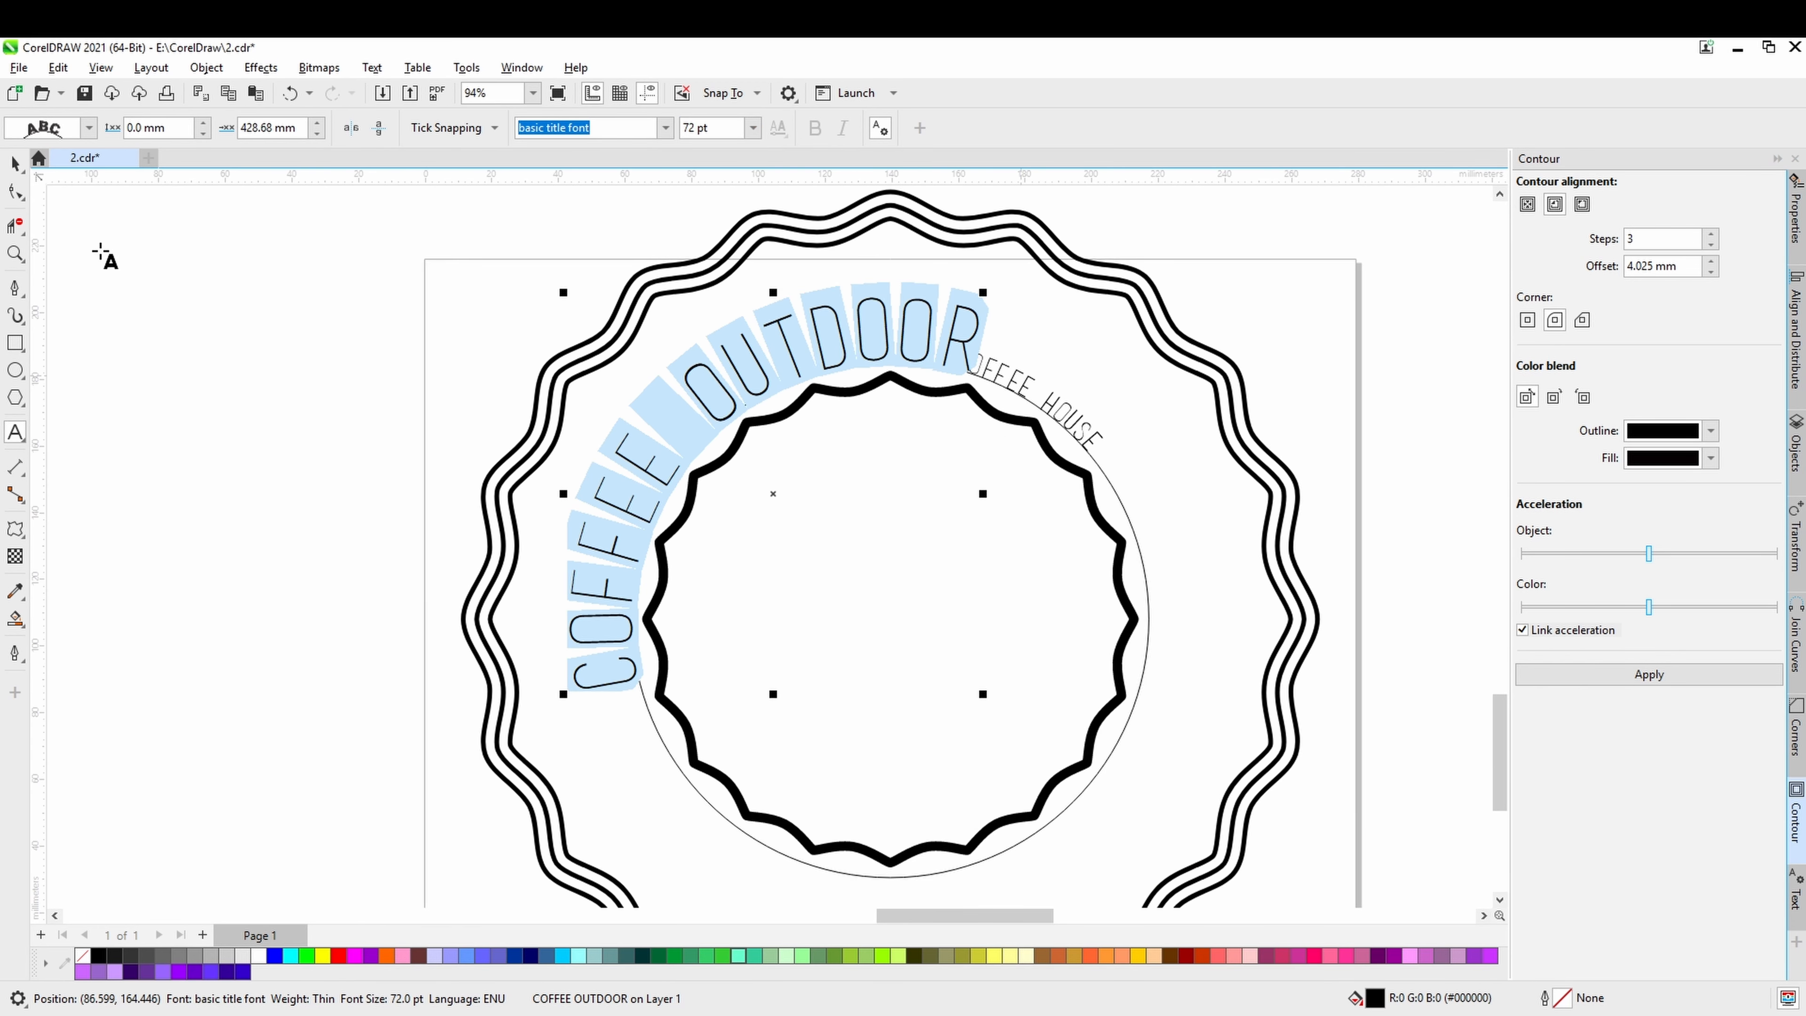
# Move the COFFEE HOUSE text along the thin circle to its bottom centre.
pyautogui.click(15, 163)
pyautogui.click(1022, 380)
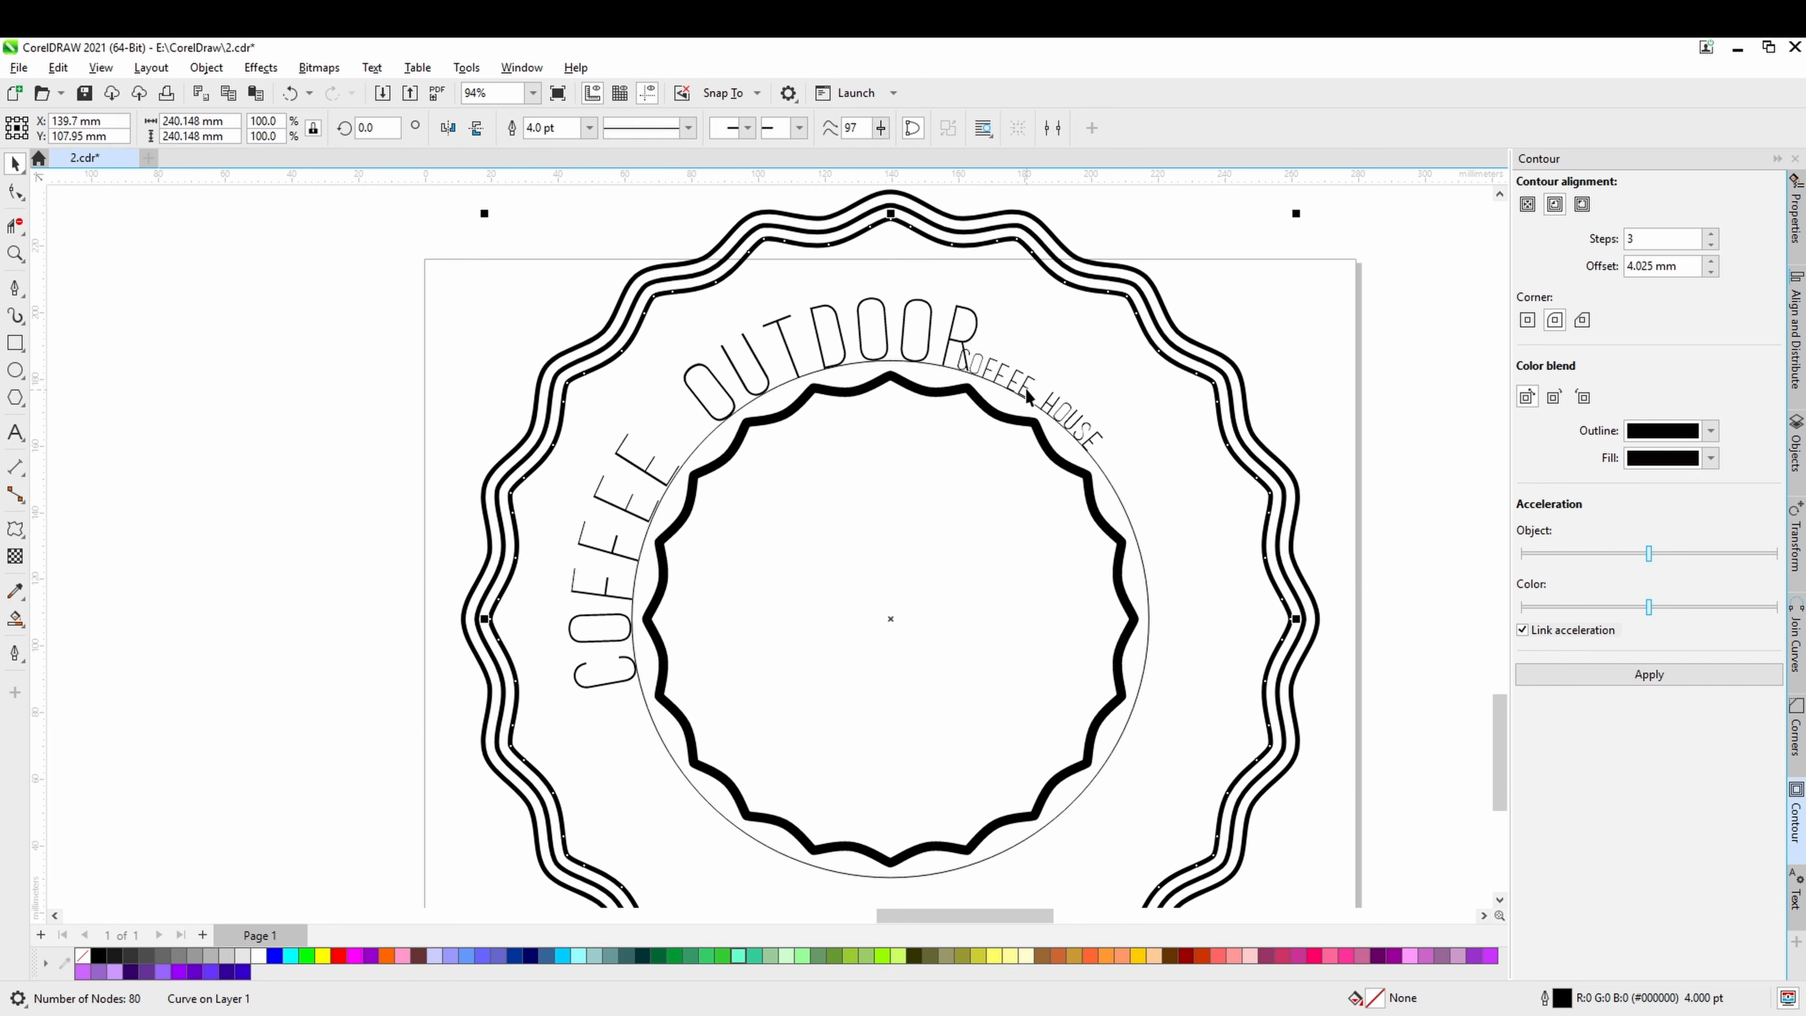
pyautogui.click(1025, 386)
pyautogui.click(1025, 388)
pyautogui.moveTo(1021, 384); pyautogui.dragTo(918, 720)
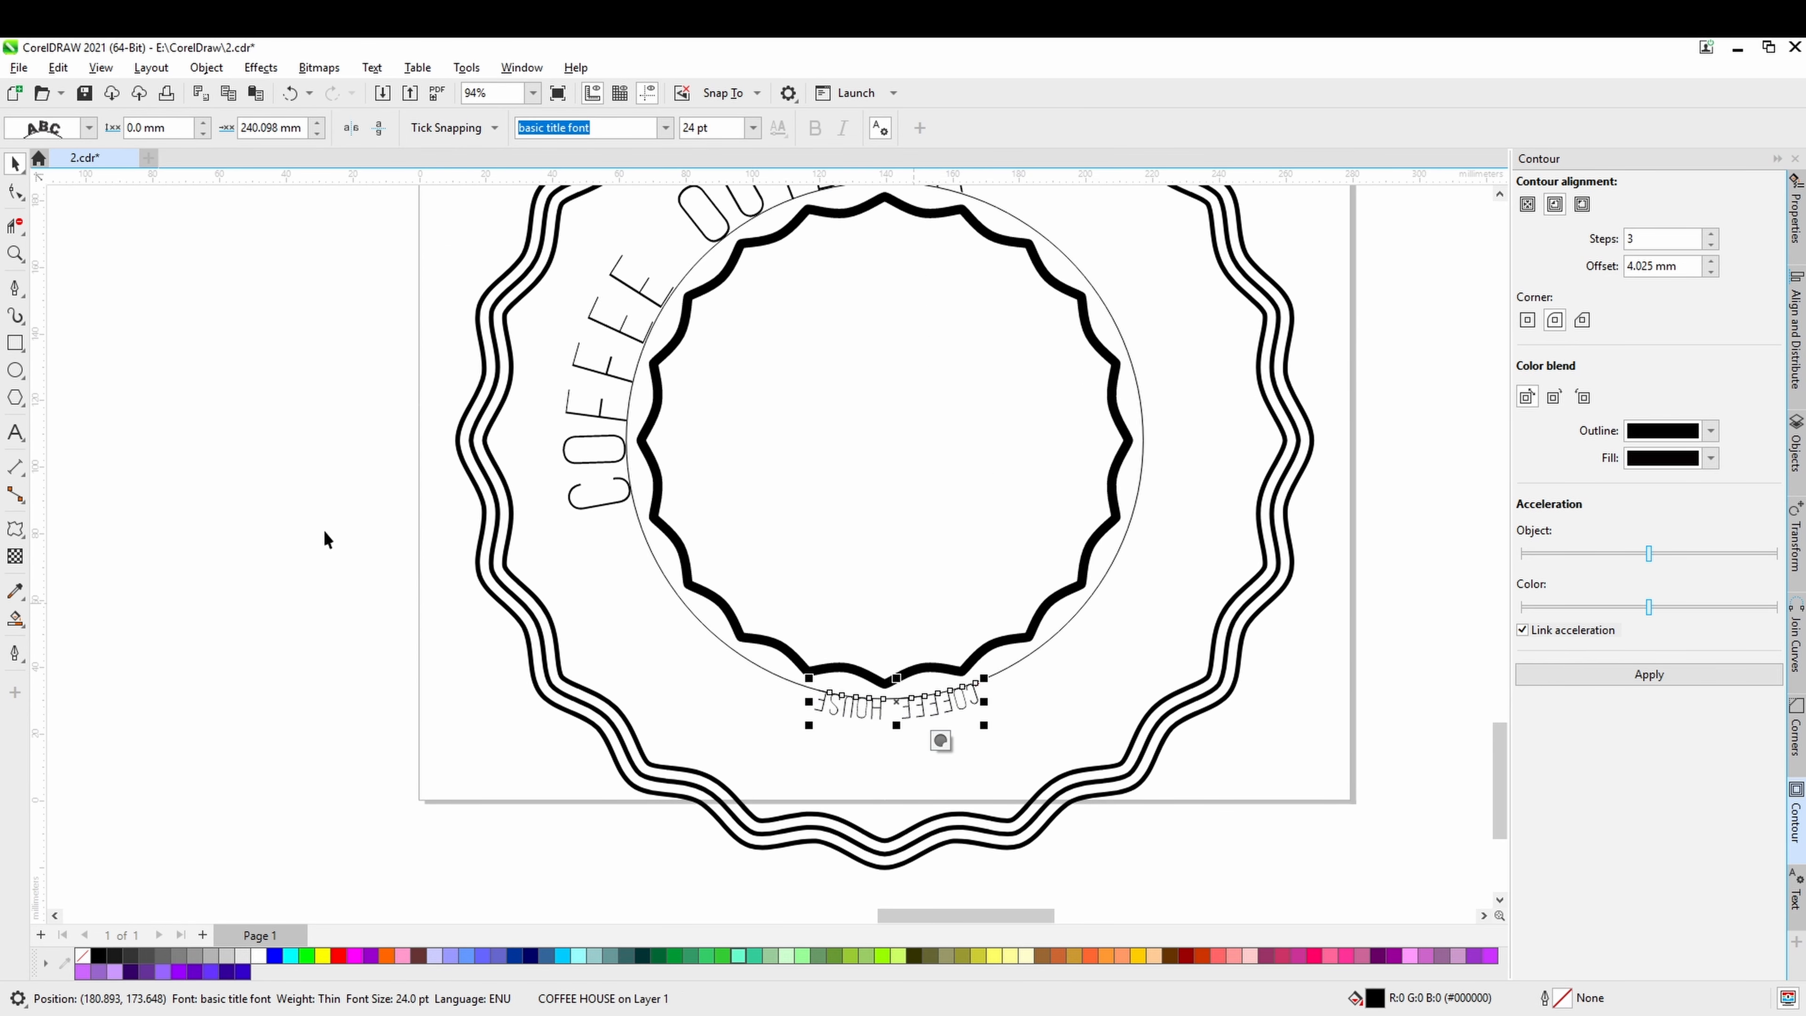
# Mirror COFFEE HOUSE horizontally and vertically so it reads upright, and offset it about 6.3 mm outward from the circle.
pyautogui.click(352, 128)
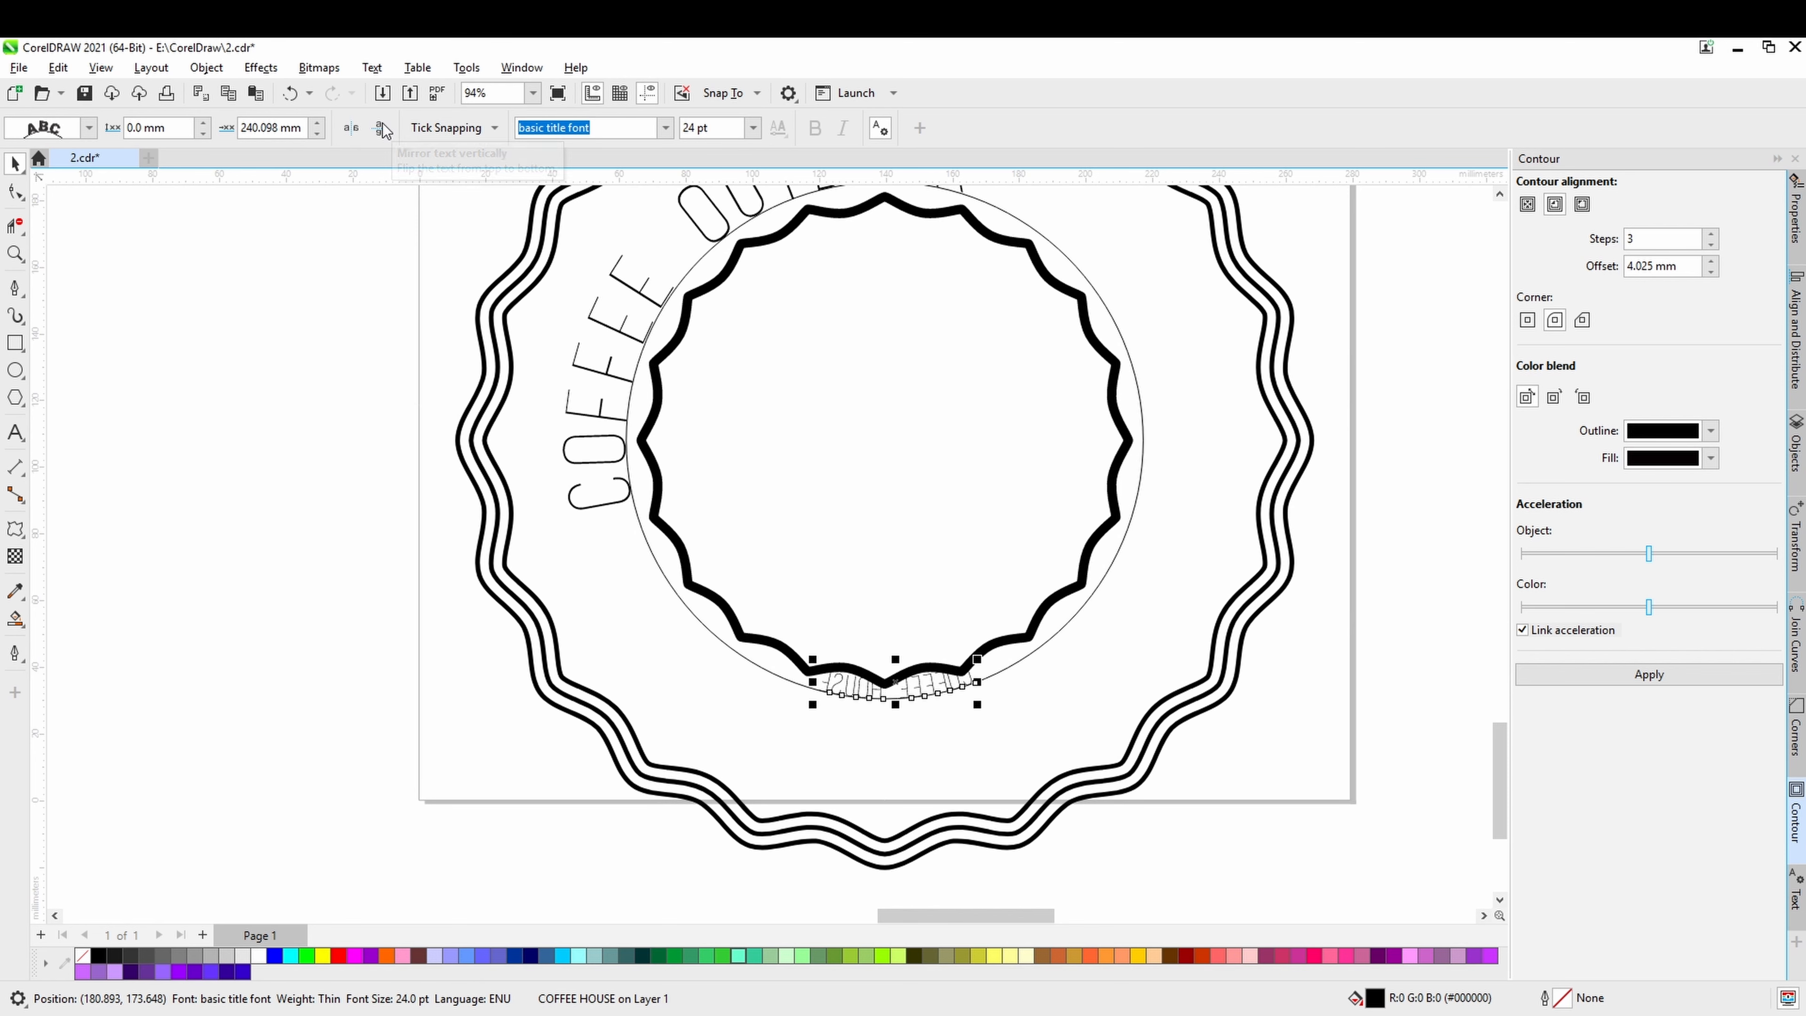
pyautogui.click(352, 130)
pyautogui.moveTo(908, 697); pyautogui.dragTo(882, 793)
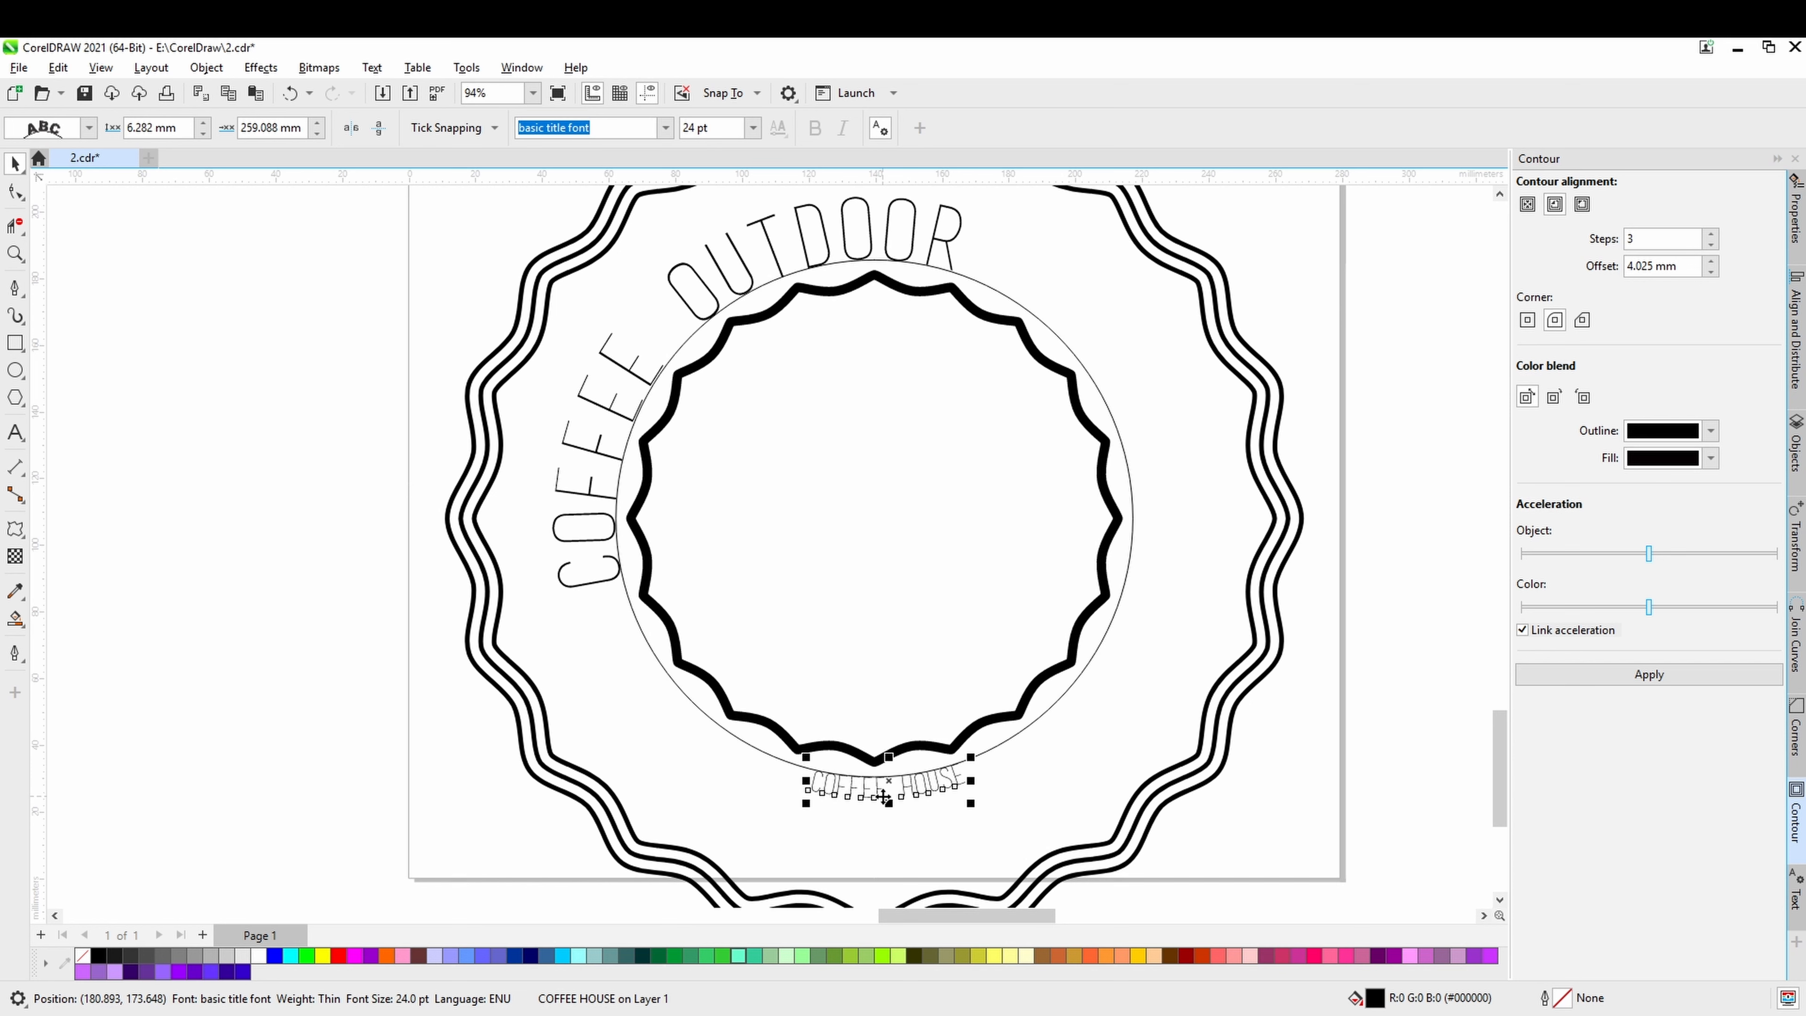
# Enlarge the whole COFFEE HOUSE text to 72 pt.
pyautogui.doubleClick(882, 797)
pyautogui.hotkey('ctrl', 'a')
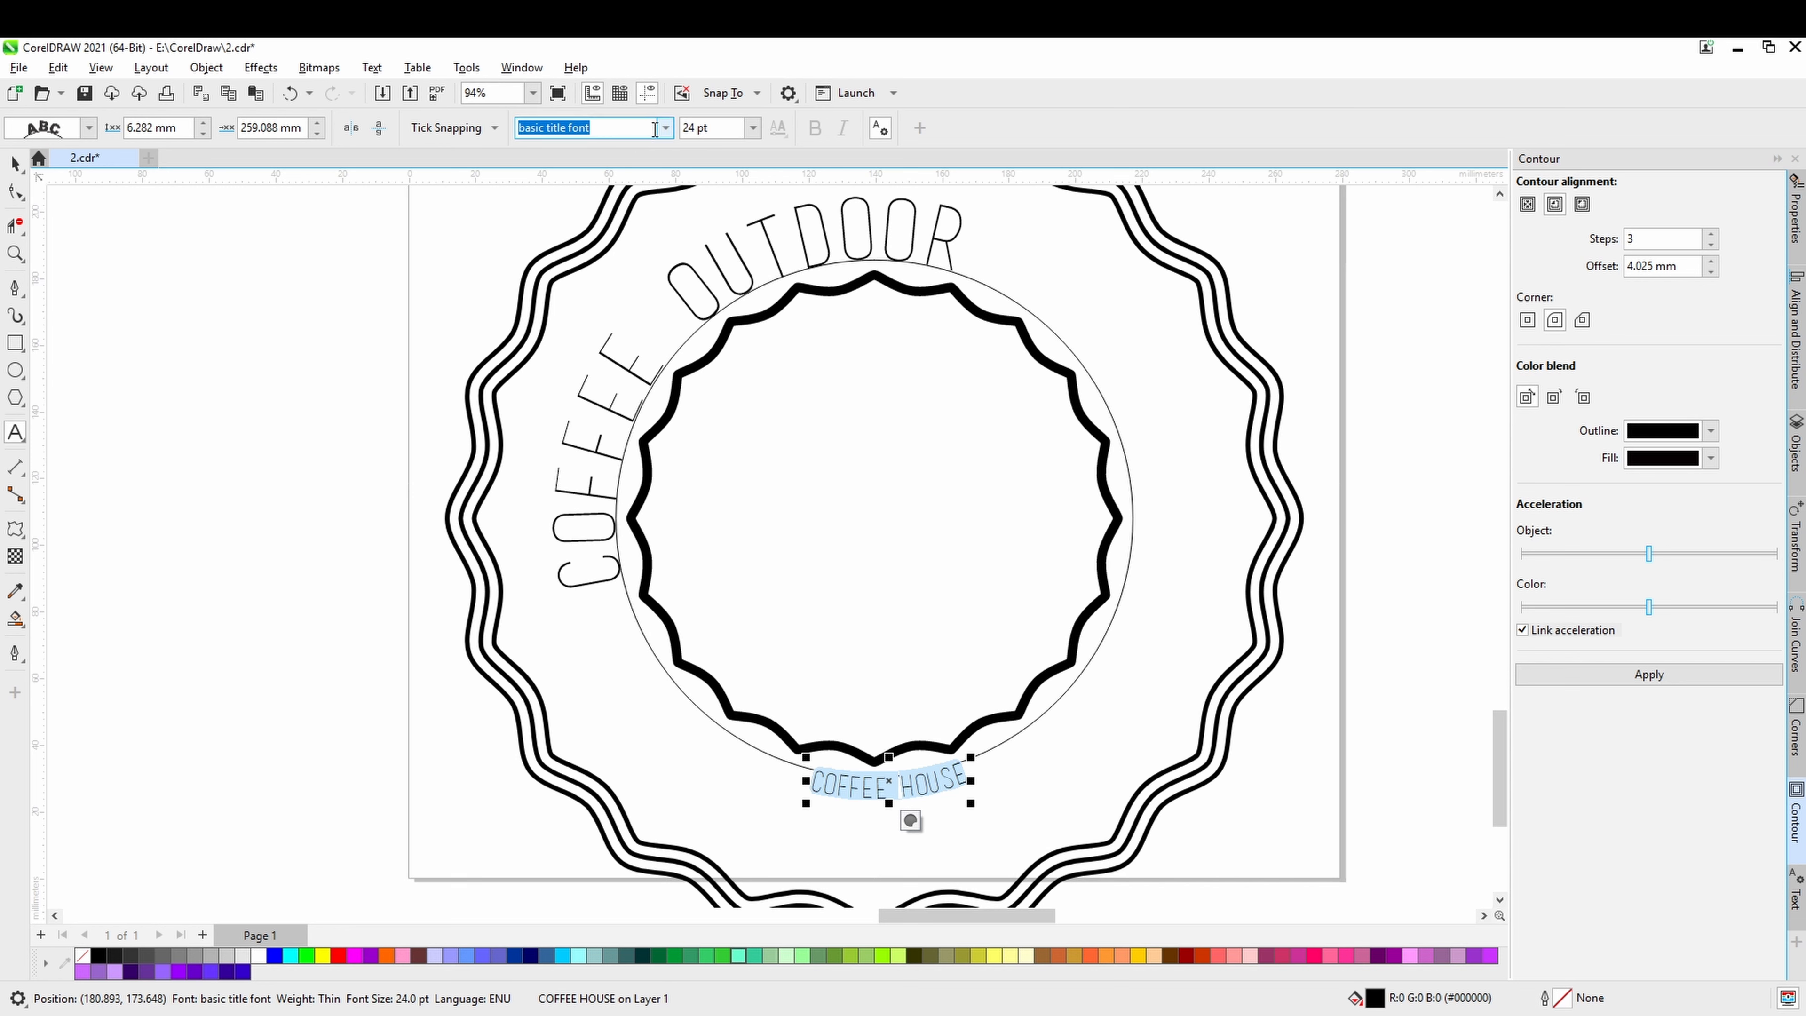
pyautogui.click(752, 128)
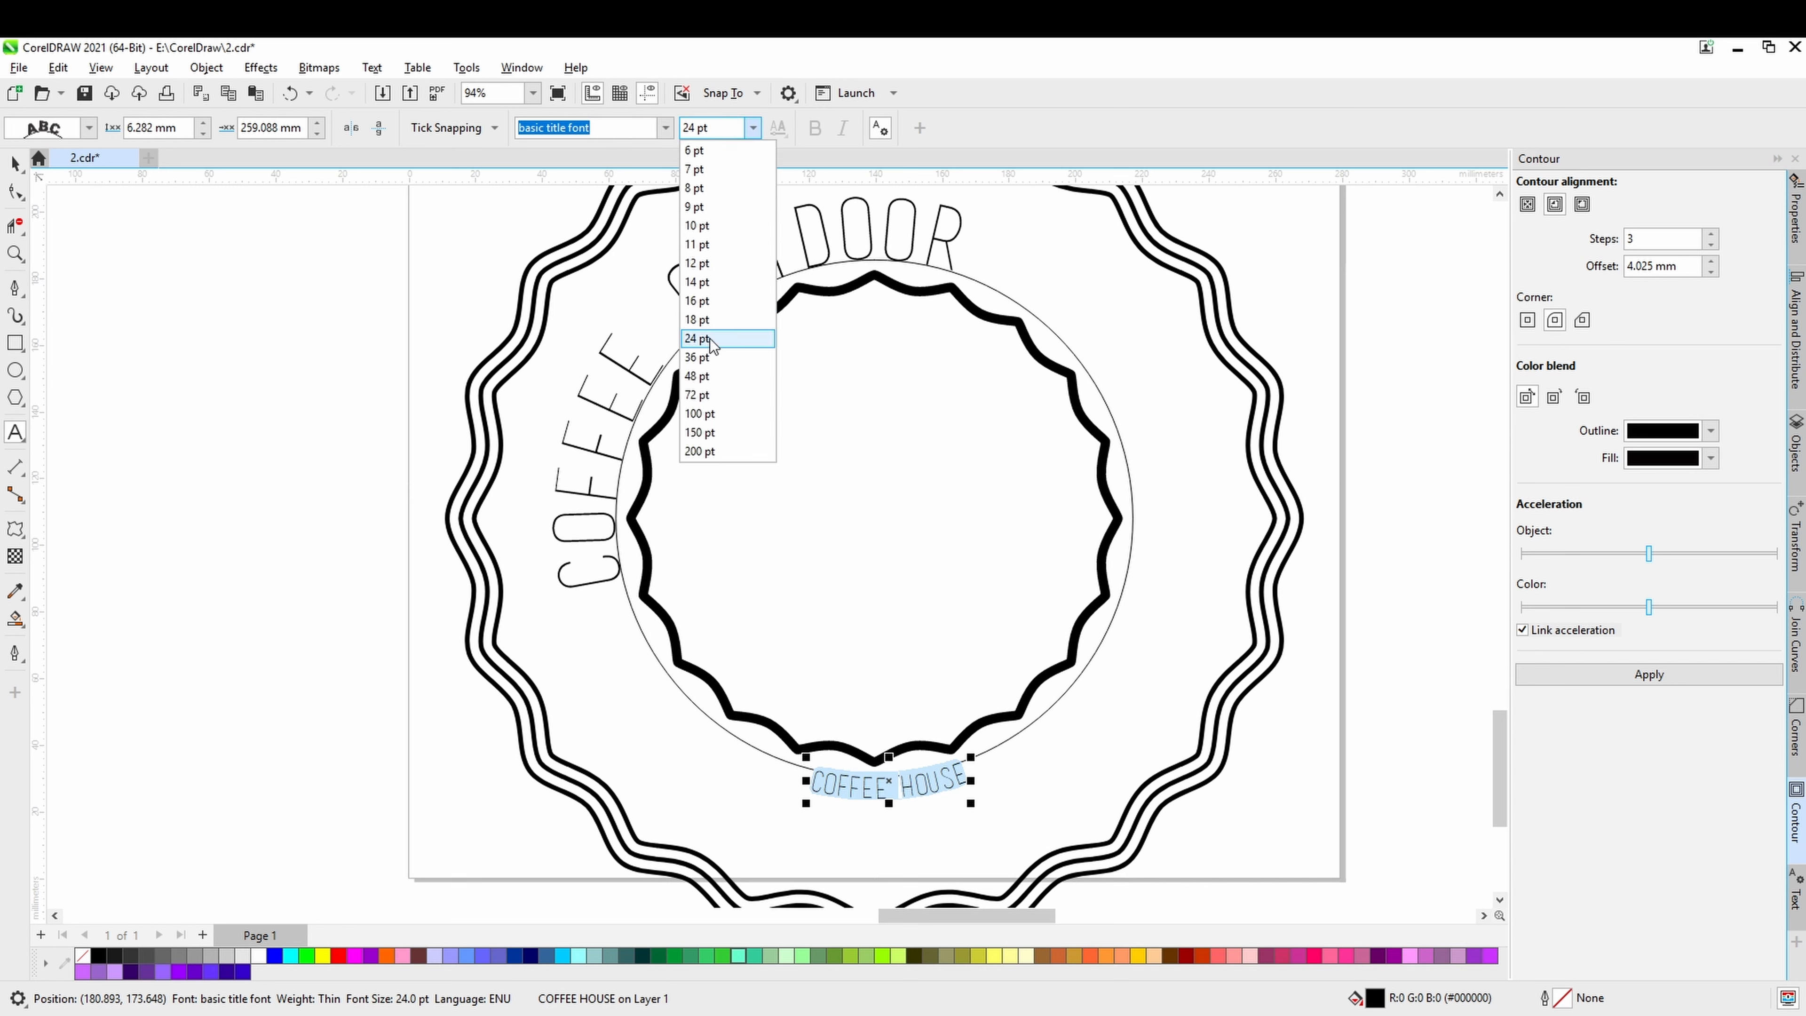
pyautogui.click(704, 378)
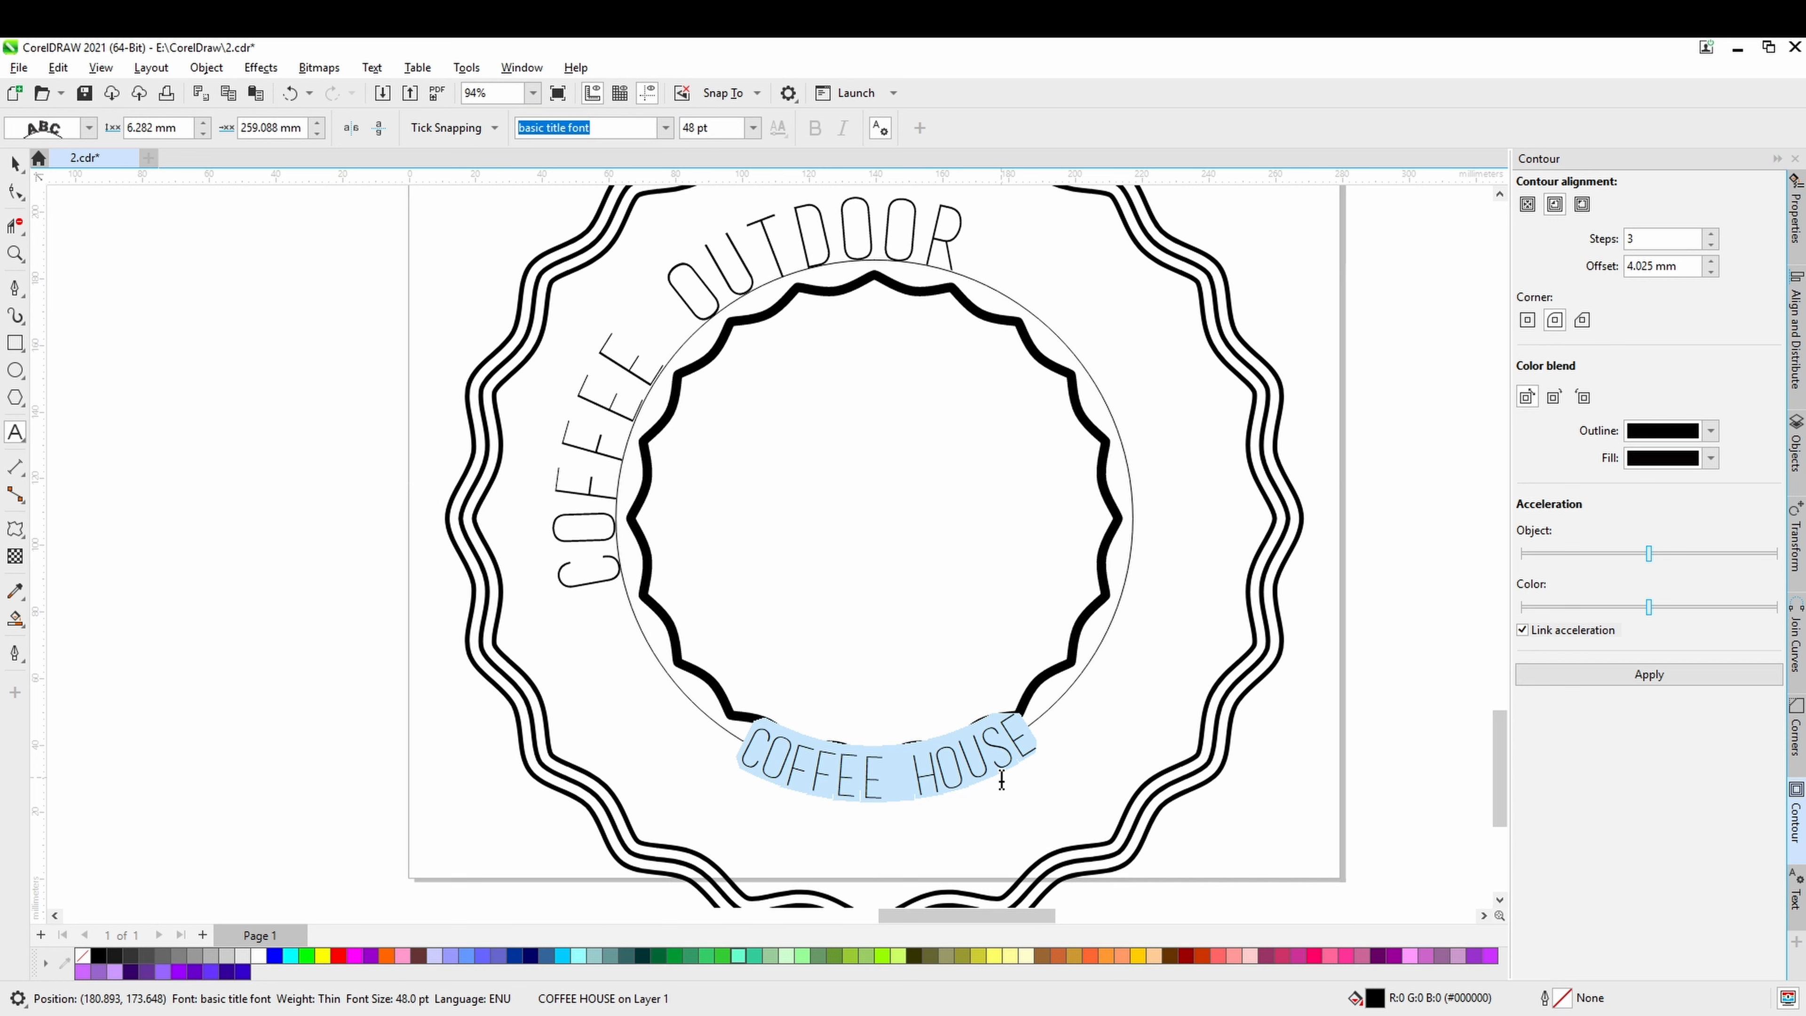
pyautogui.click(752, 128)
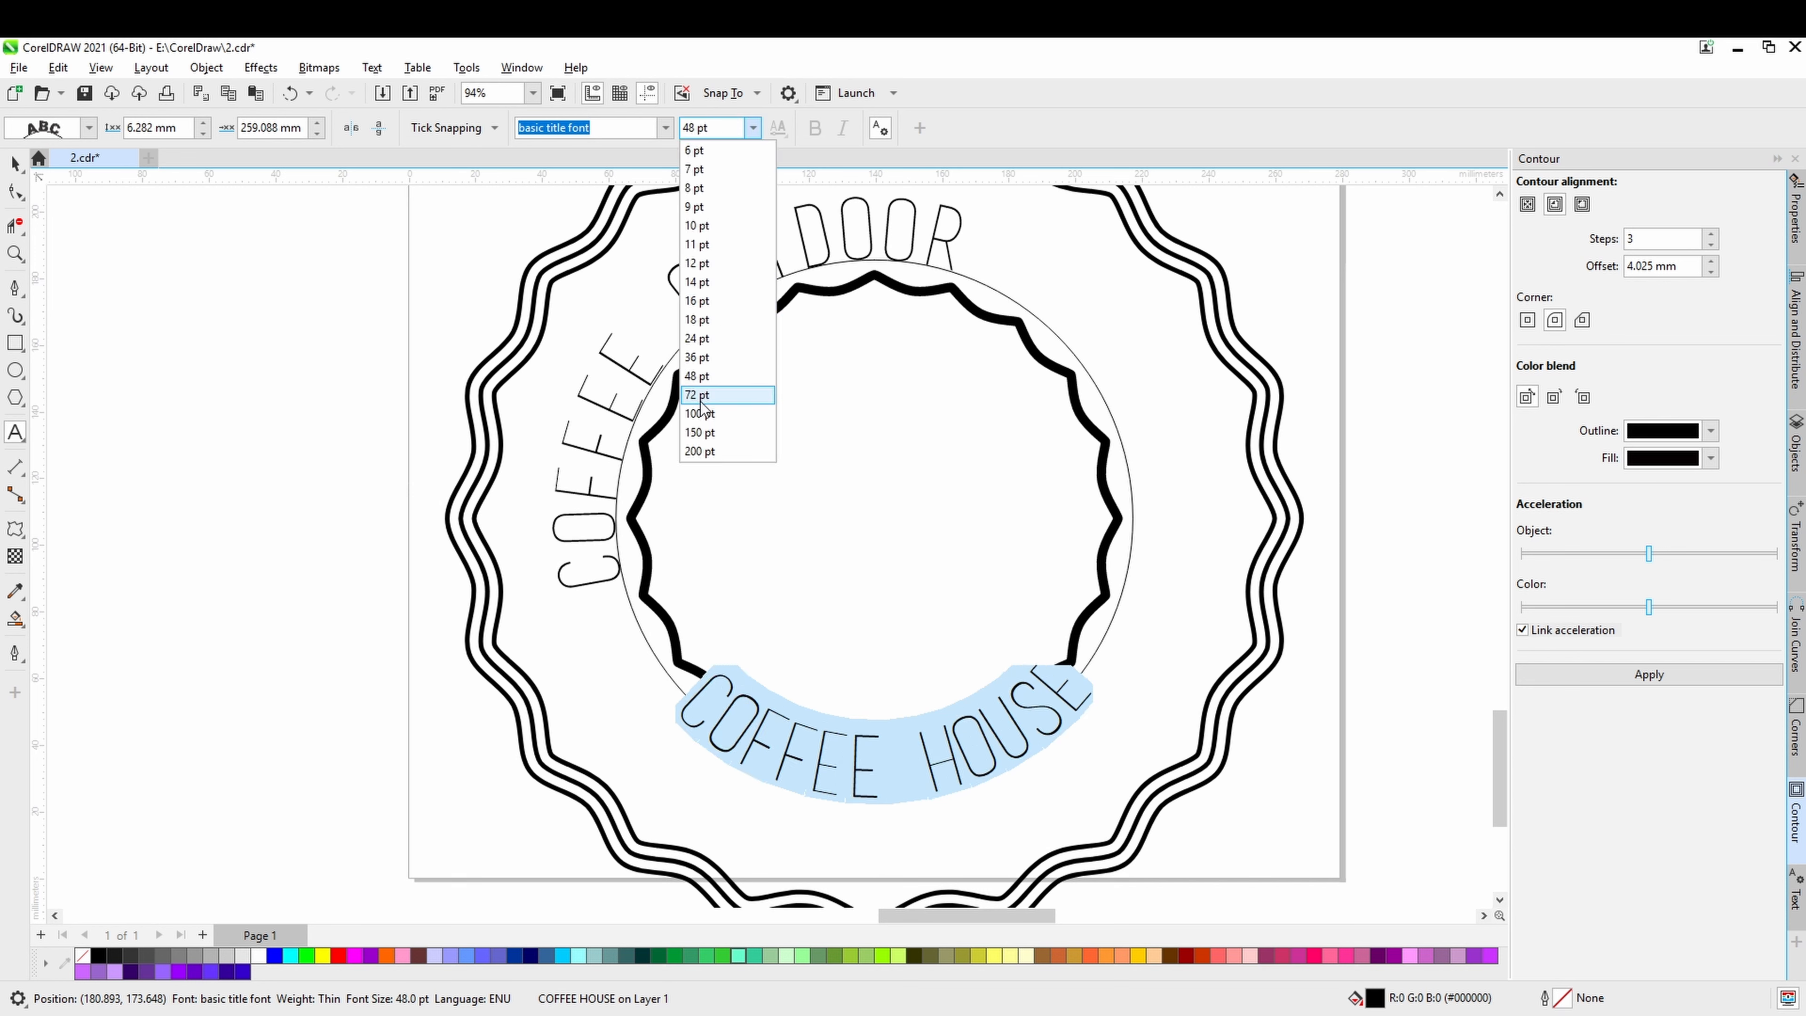
pyautogui.click(702, 398)
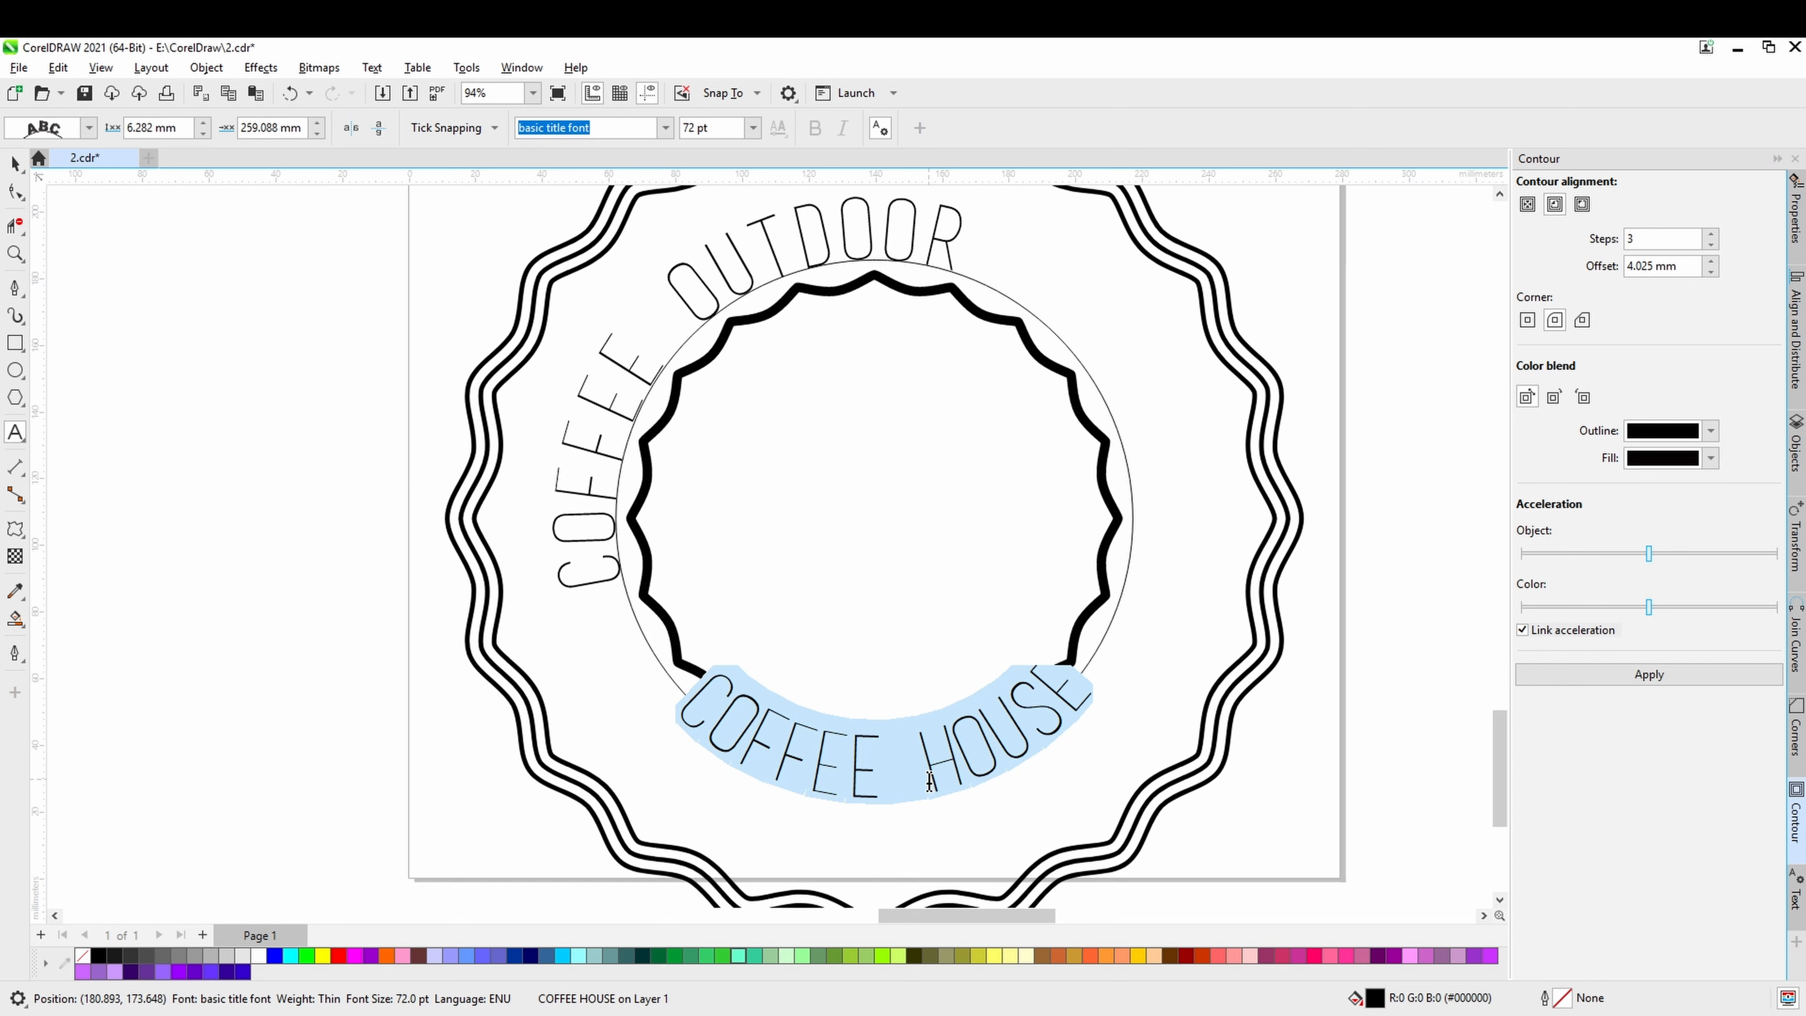
# Widen the letter spacing of COFFEE HOUSE and offset the text about 18.8 mm from the circle, clear of the wavy ring.
pyautogui.click(16, 195)
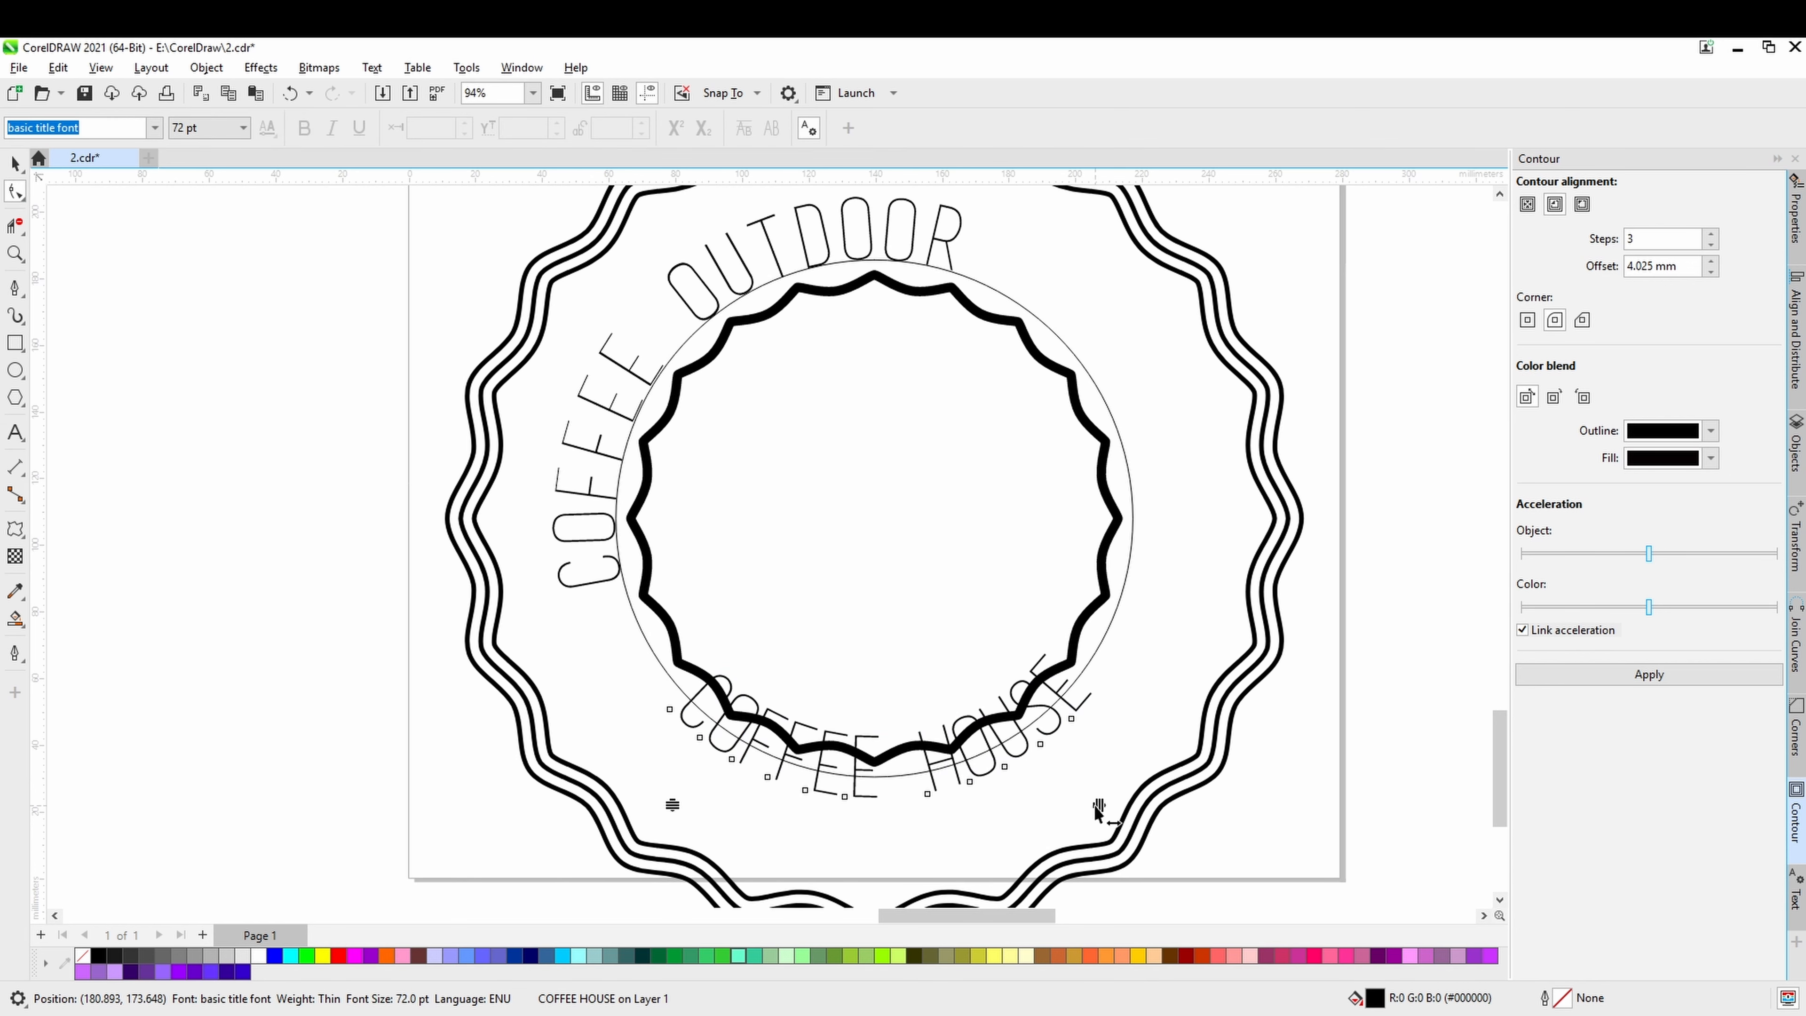
pyautogui.moveTo(1099, 811)
pyautogui.mouseDown()
pyautogui.moveTo(1147, 751)
pyautogui.moveTo(1071, 816)
pyautogui.moveTo(1182, 798)
pyautogui.mouseUp()
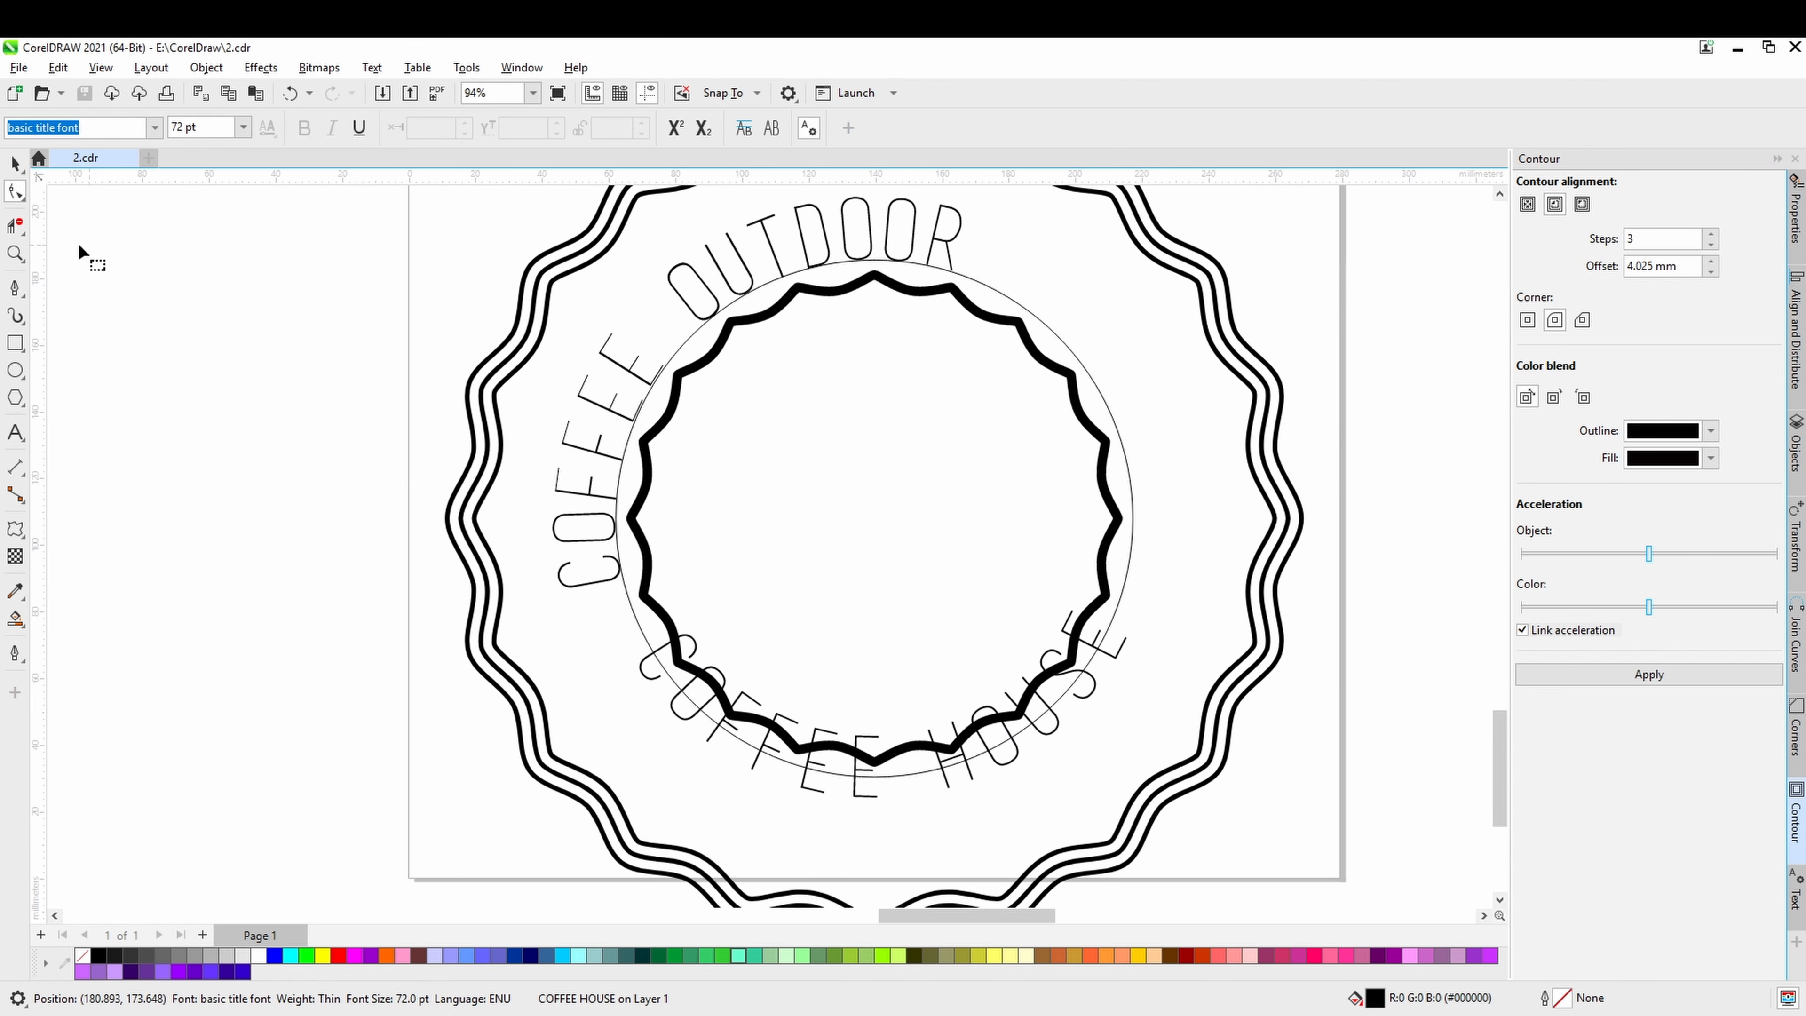
pyautogui.click(16, 164)
pyautogui.moveTo(881, 700); pyautogui.dragTo(869, 752)
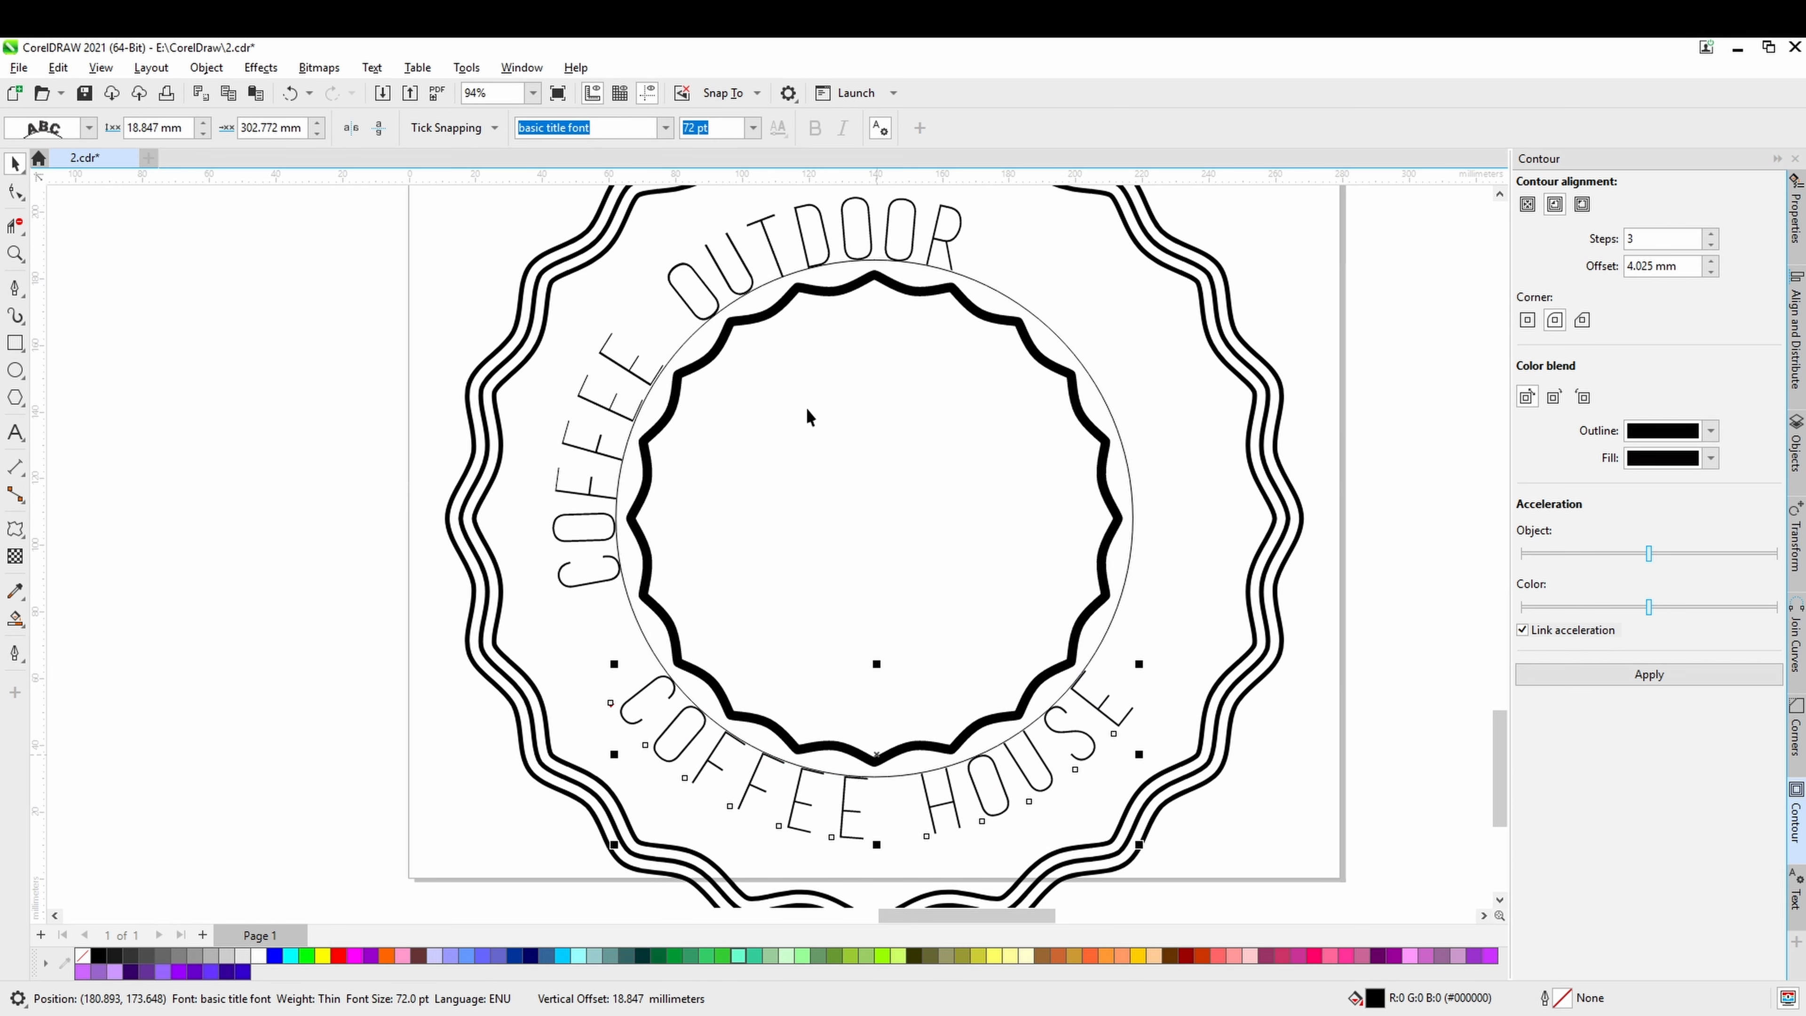
# Slide the COFFEE OUTDOOR text along the circle until it is centred at the top of the badge.
pyautogui.click(782, 269)
pyautogui.keyDown('ctrl'); pyautogui.click(780, 258); pyautogui.keyUp('ctrl')
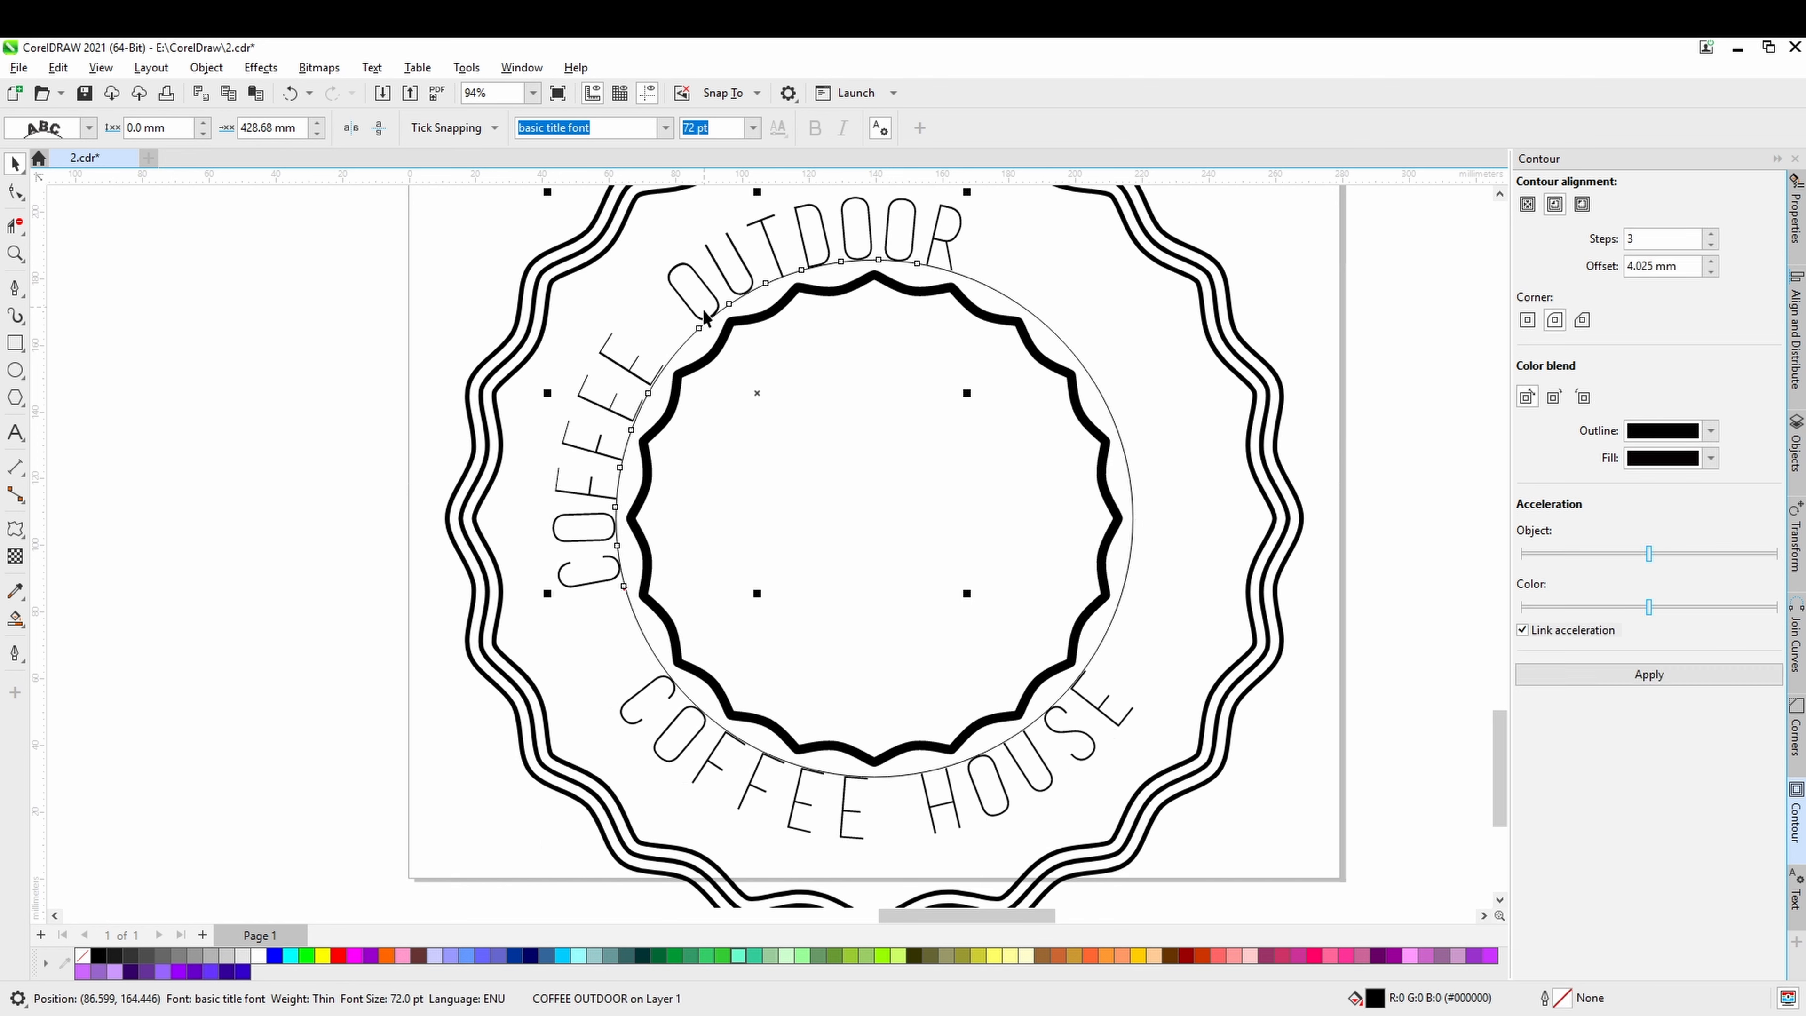
pyautogui.moveTo(706, 322); pyautogui.dragTo(889, 262)
pyautogui.scroll(-1, 880, 554)
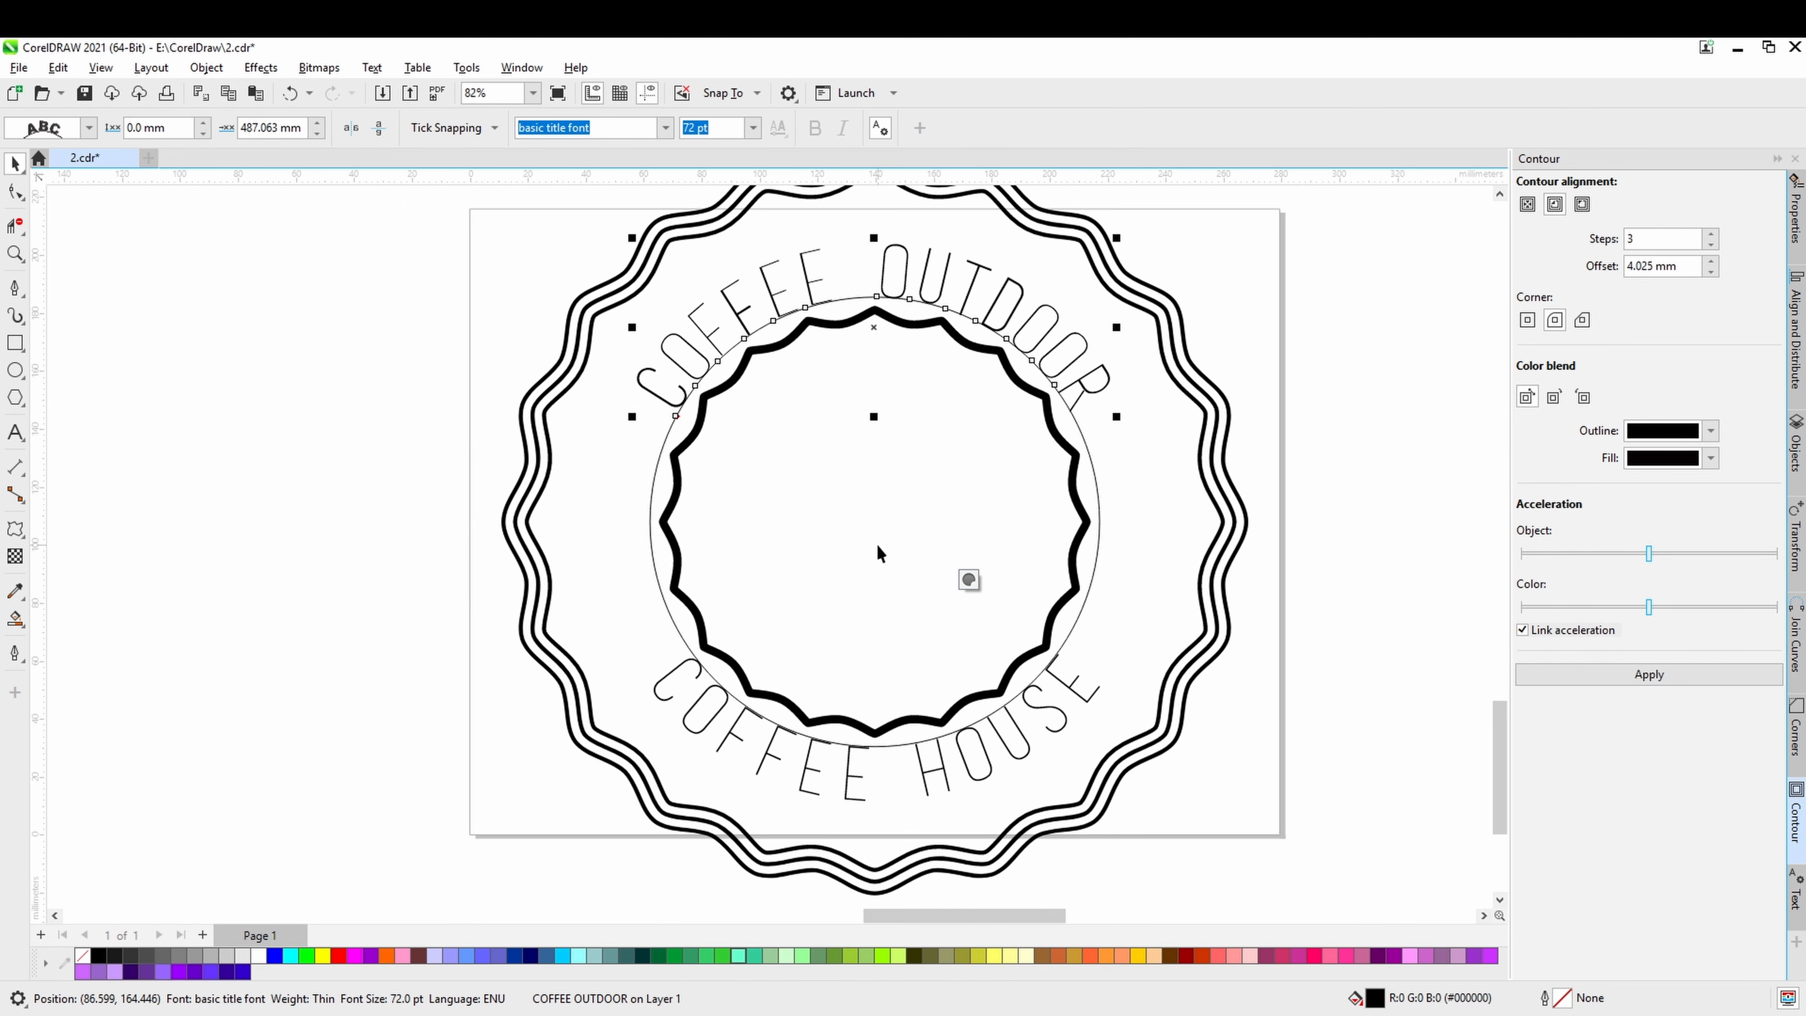
# Try to remove a space between COFFEE and OUTDOOR in the upper curved text.
pyautogui.click(16, 431)
pyautogui.click(881, 274)
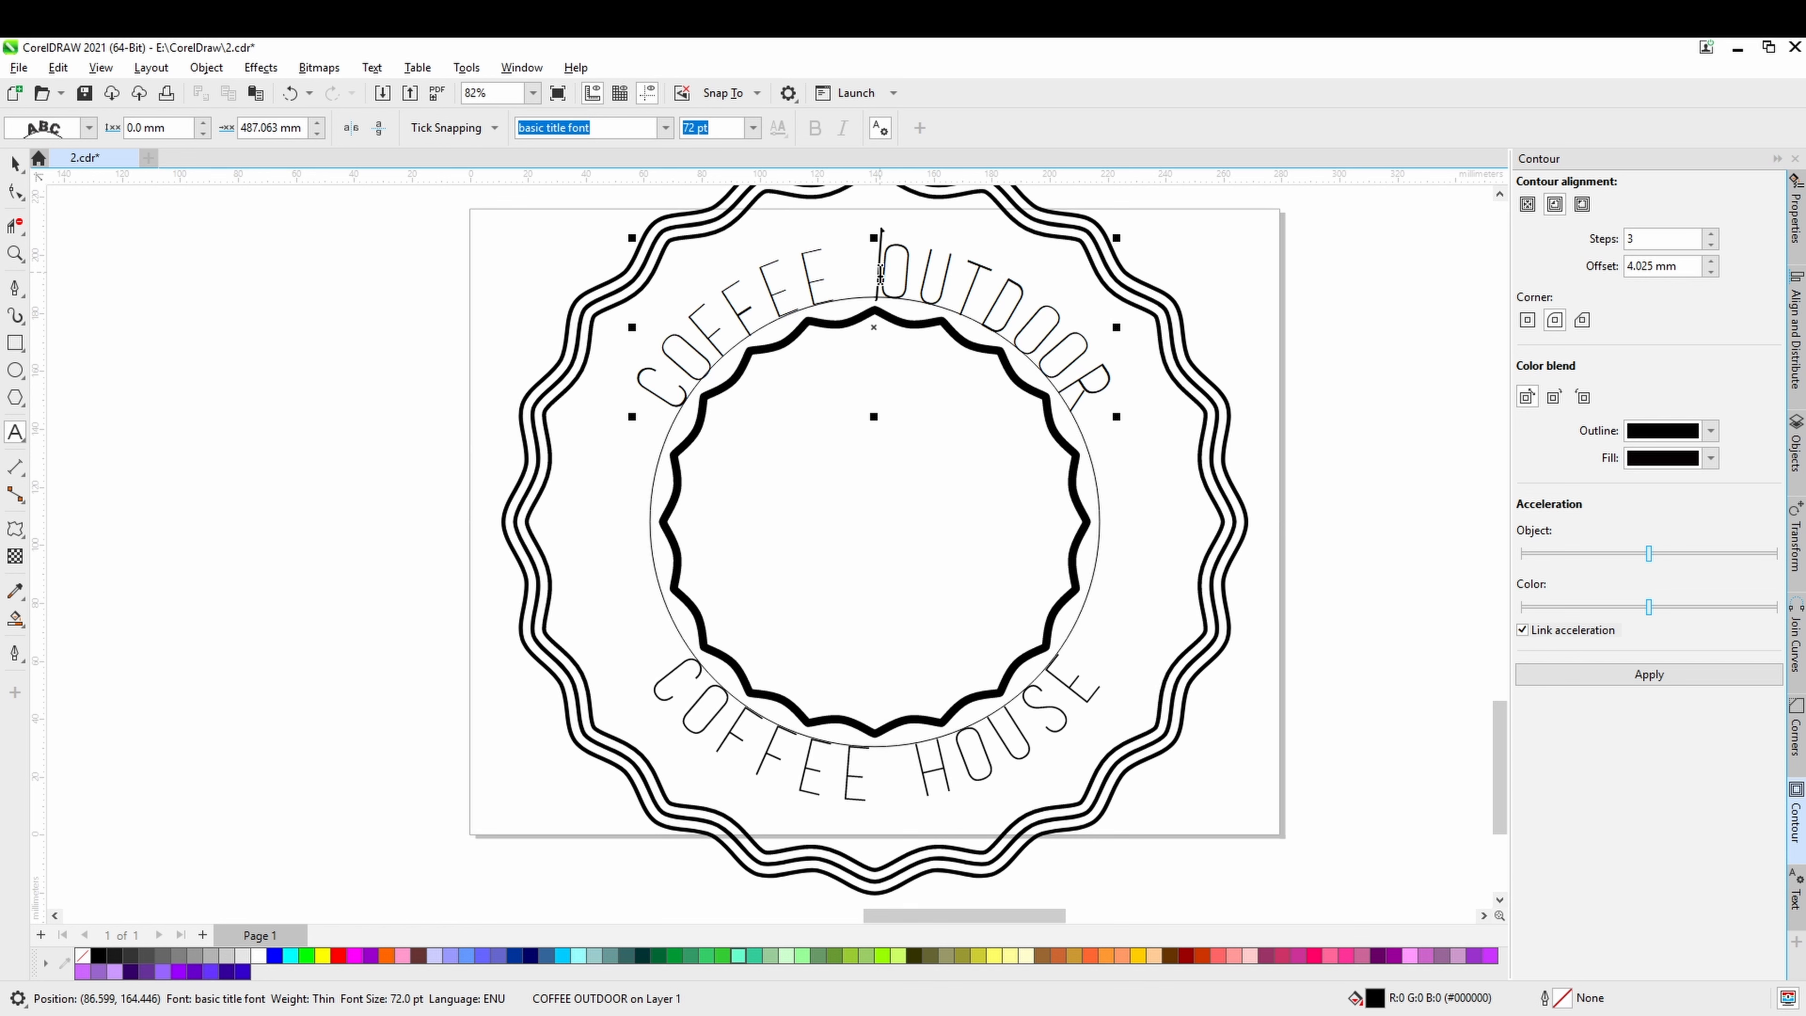
pyautogui.press('BackSpace')
pyautogui.click(17, 165)
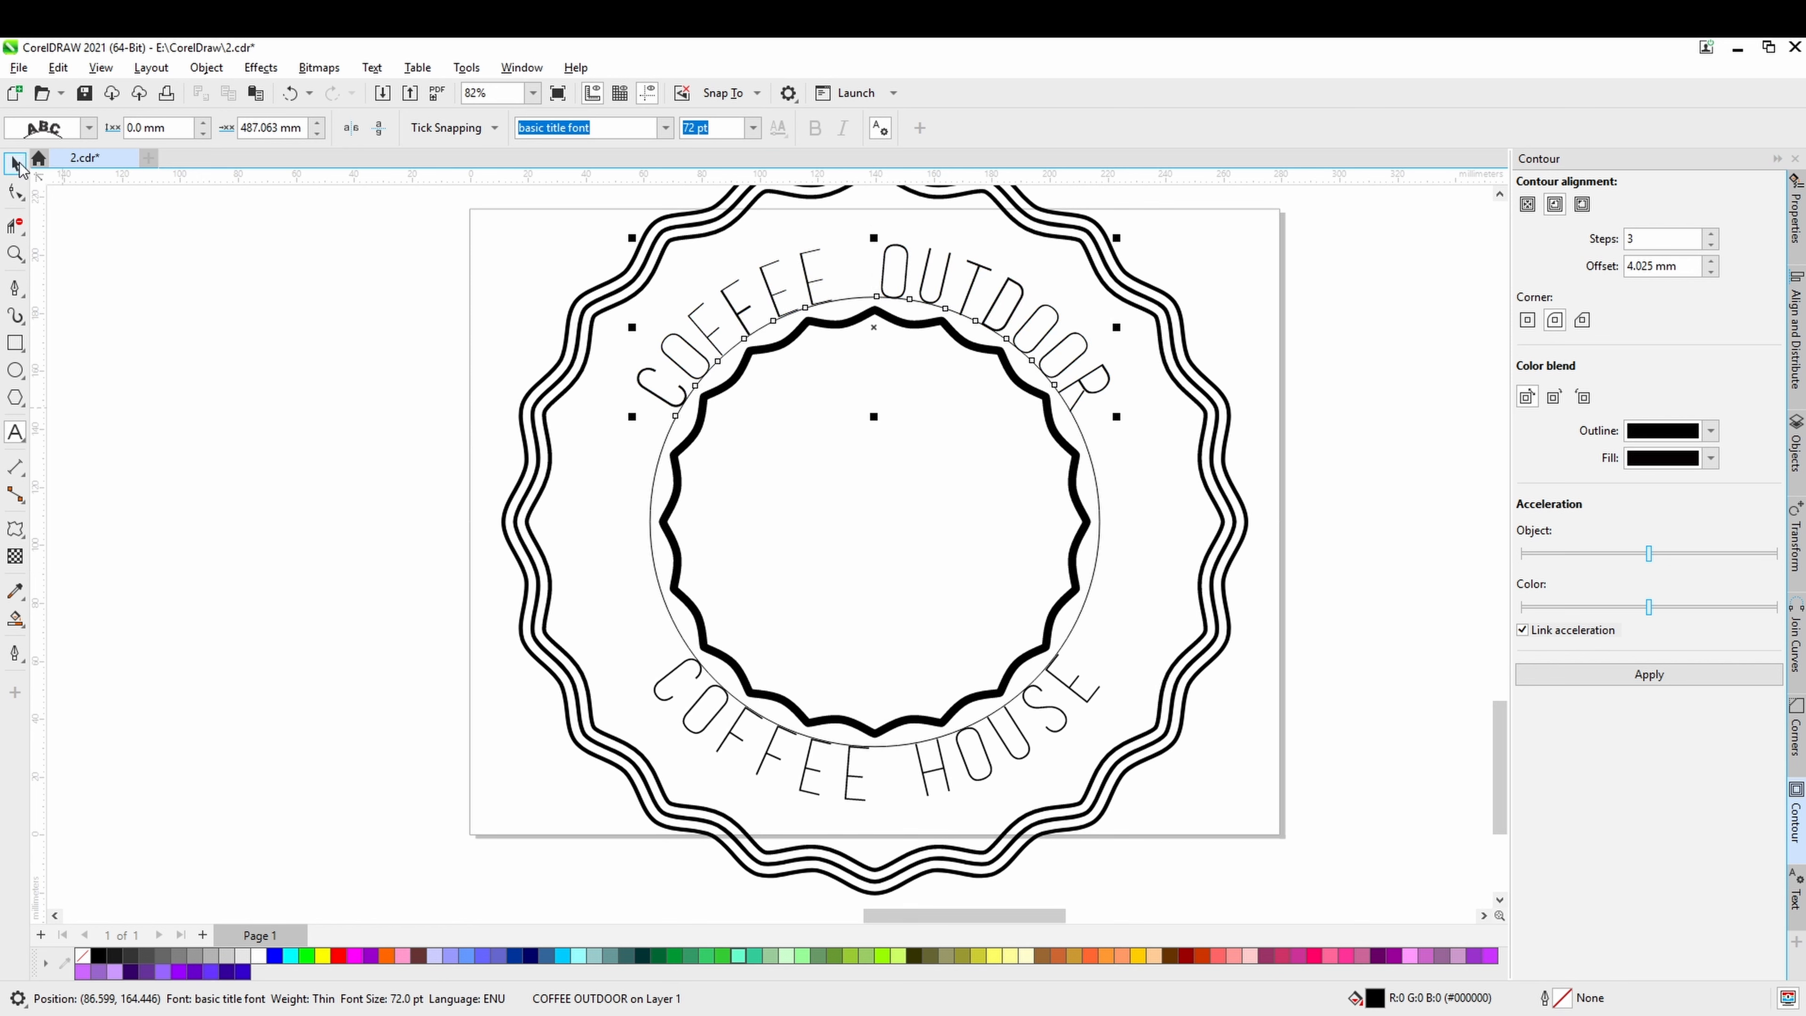
pyautogui.rightClick(656, 488)
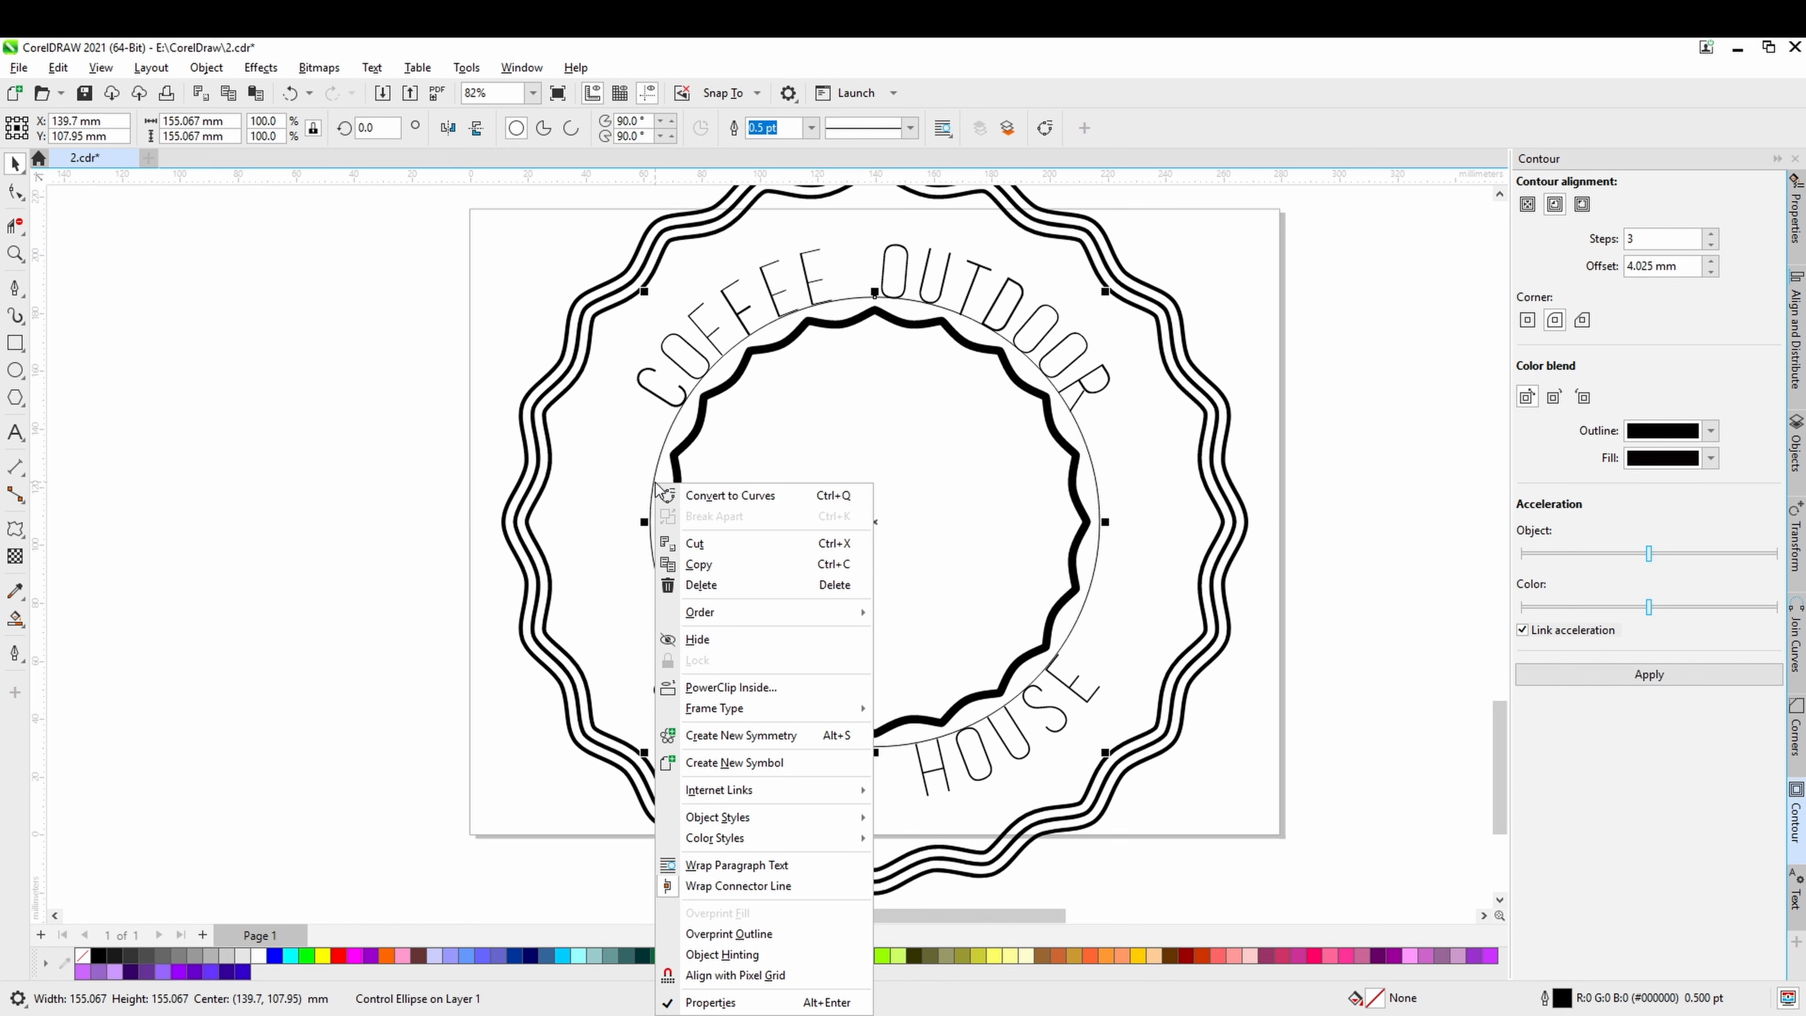
pyautogui.click(1094, 476)
pyautogui.rightClick(1094, 476)
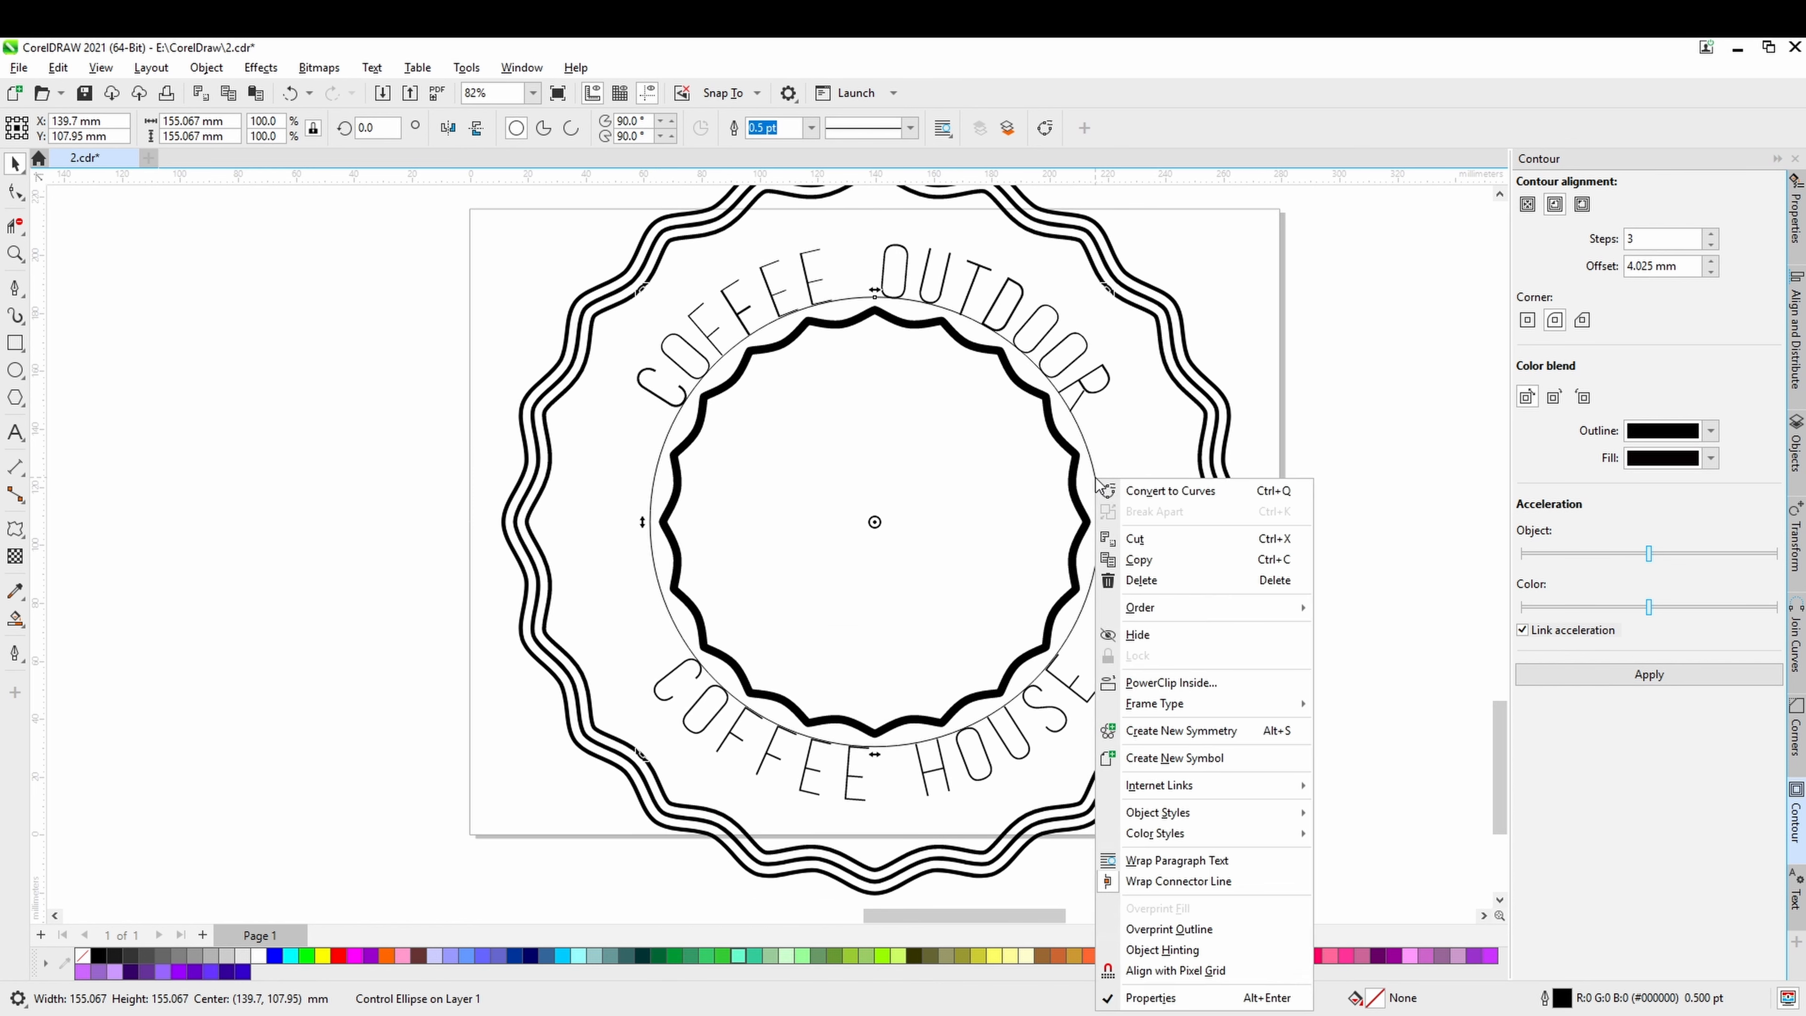
pyautogui.click(1017, 750)
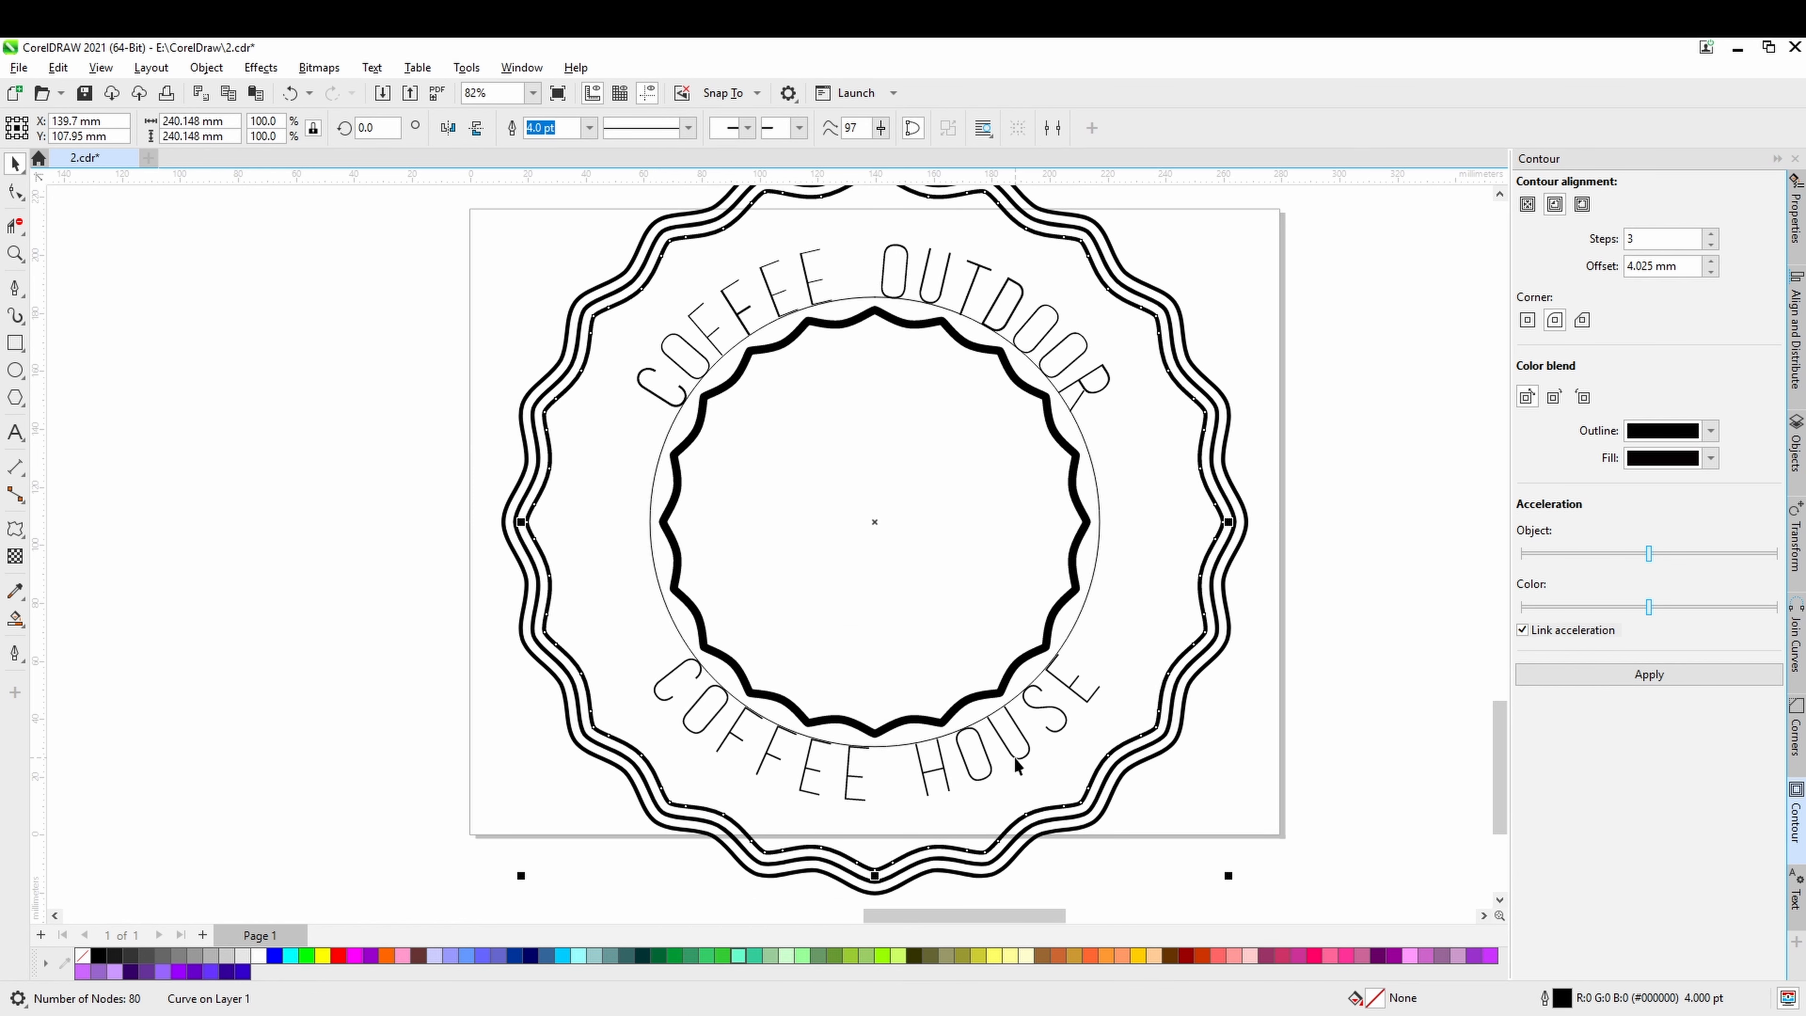
pyautogui.click(1016, 759)
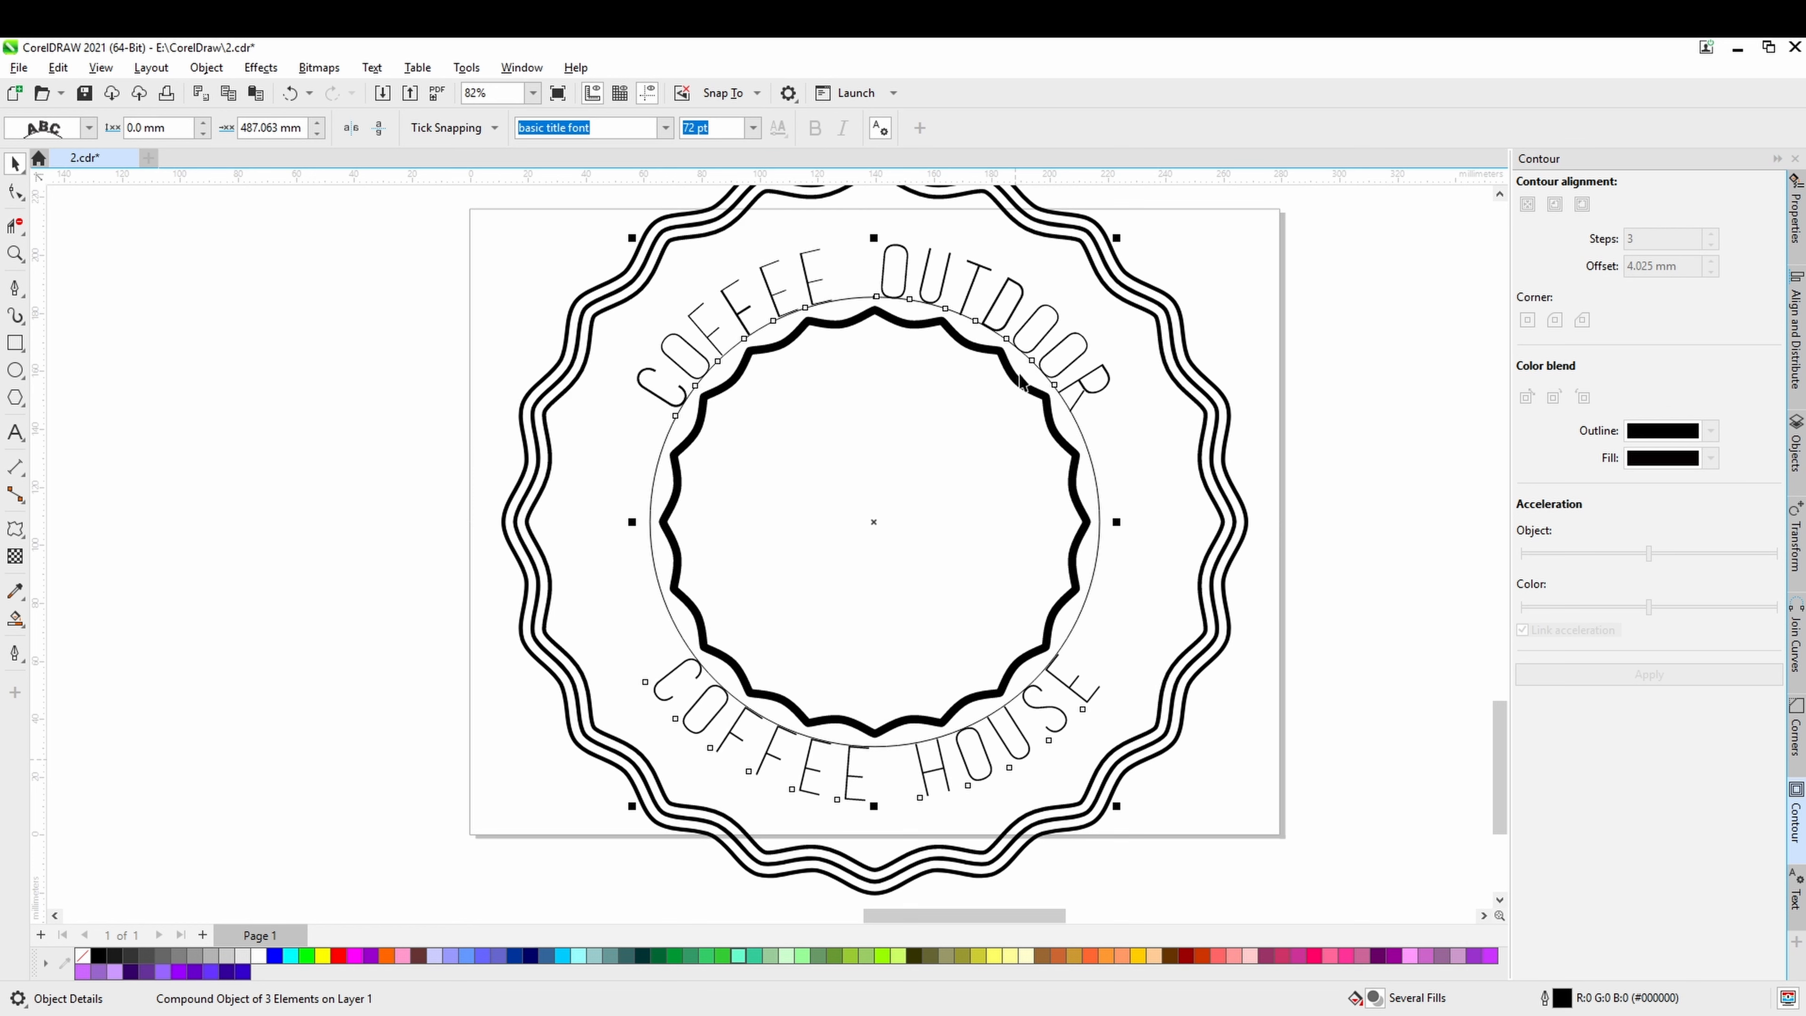
pyautogui.press('Escape')
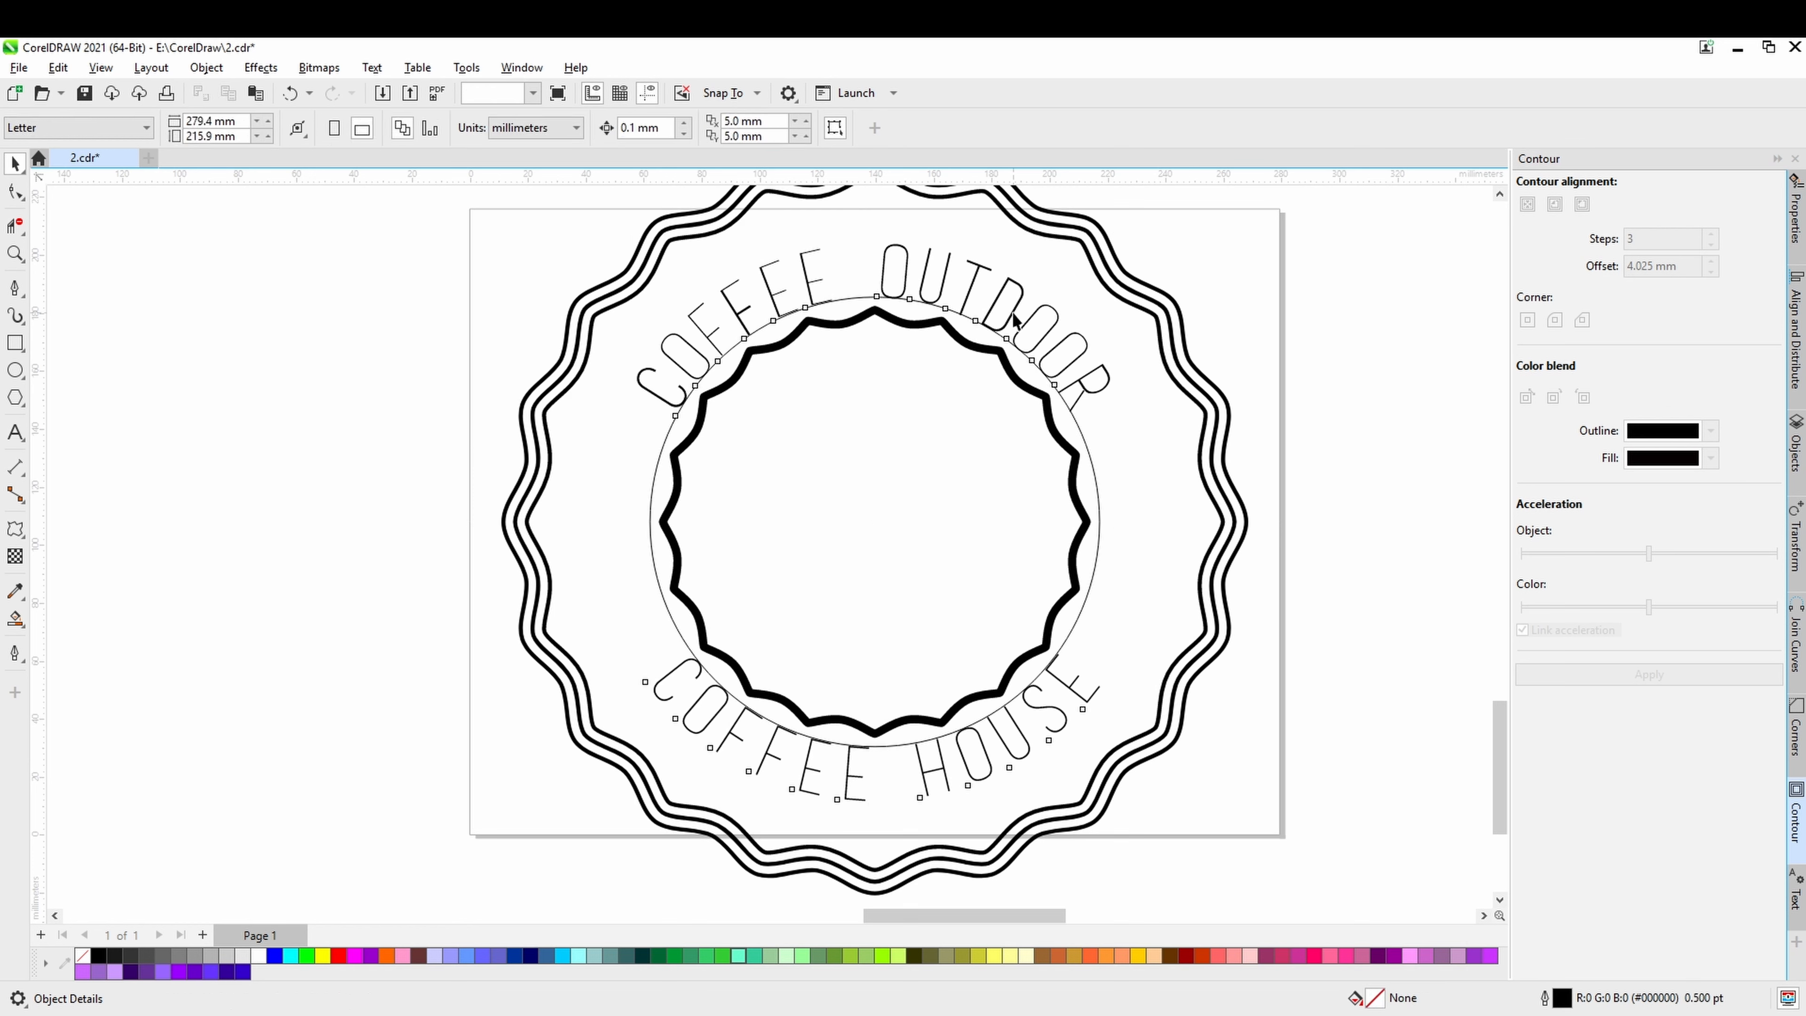
pyautogui.click(1016, 321)
pyautogui.rightClick(1004, 329)
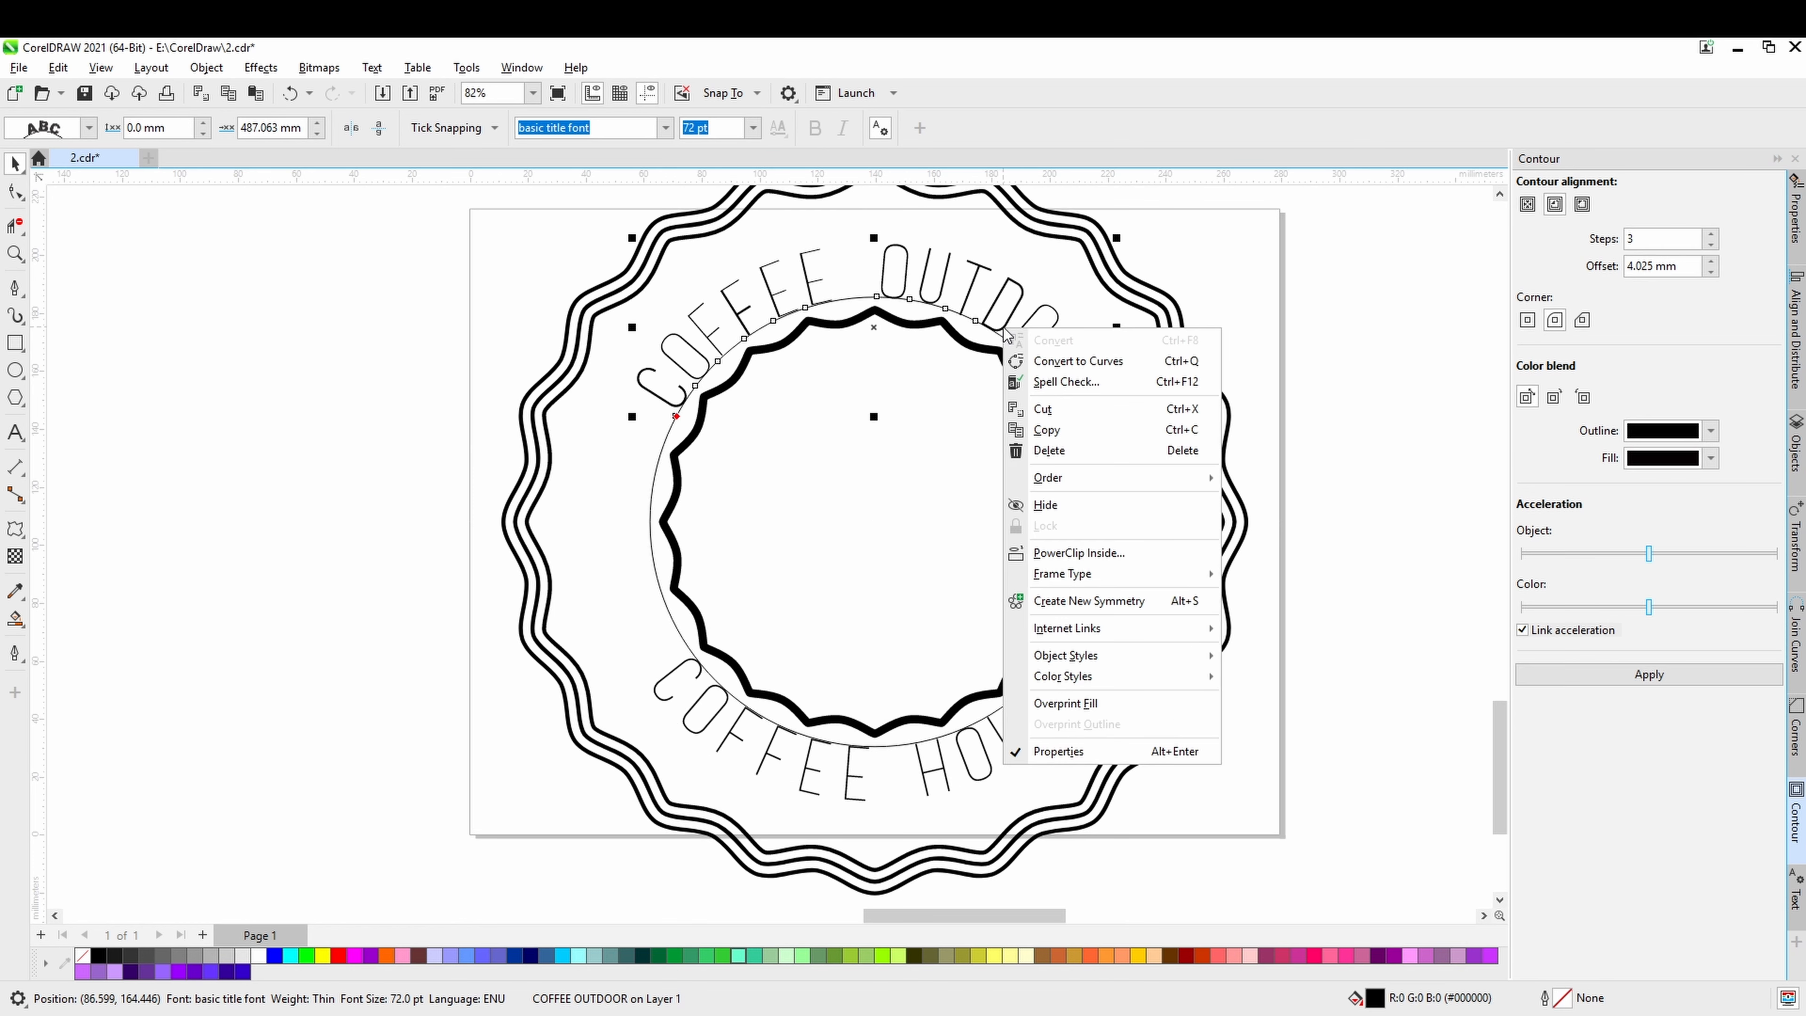
pyautogui.click(1316, 338)
pyautogui.click(1316, 339)
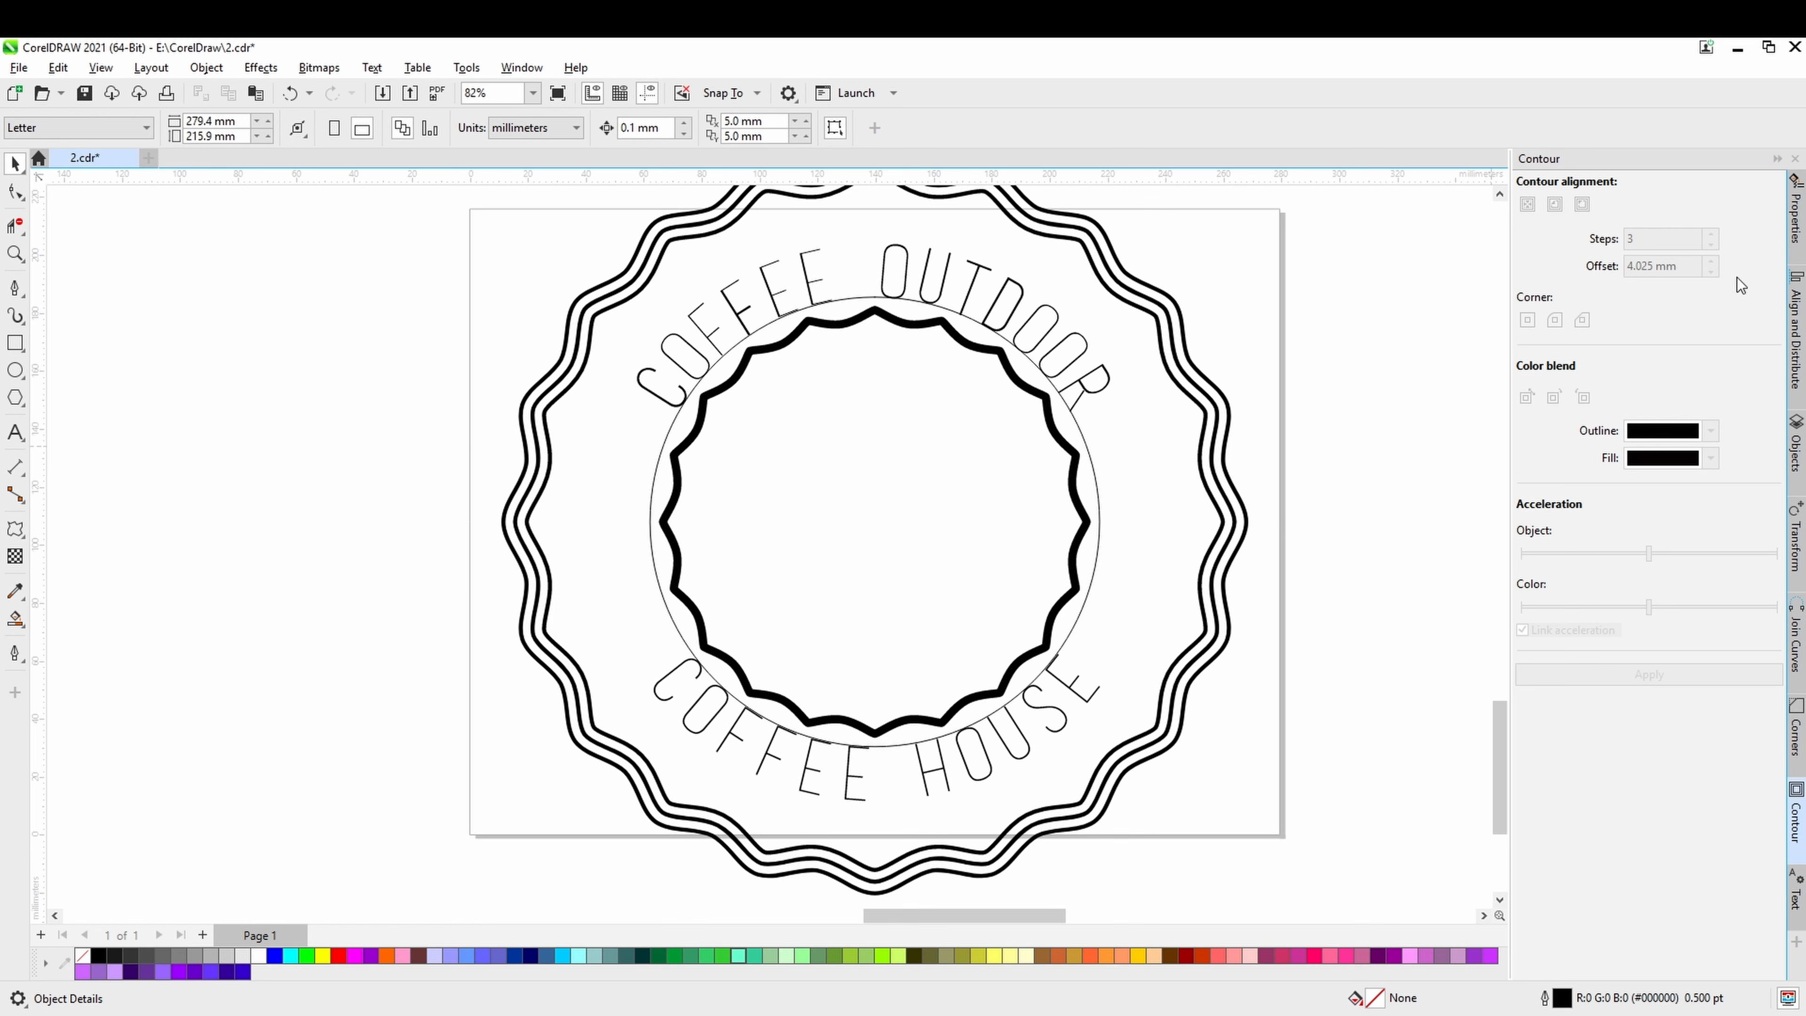
# Break apart the compound object of circle, COFFEE OUTDOOR and COFFEE HOUSE so the texts are independent of the circle.
pyautogui.click(1795, 455)
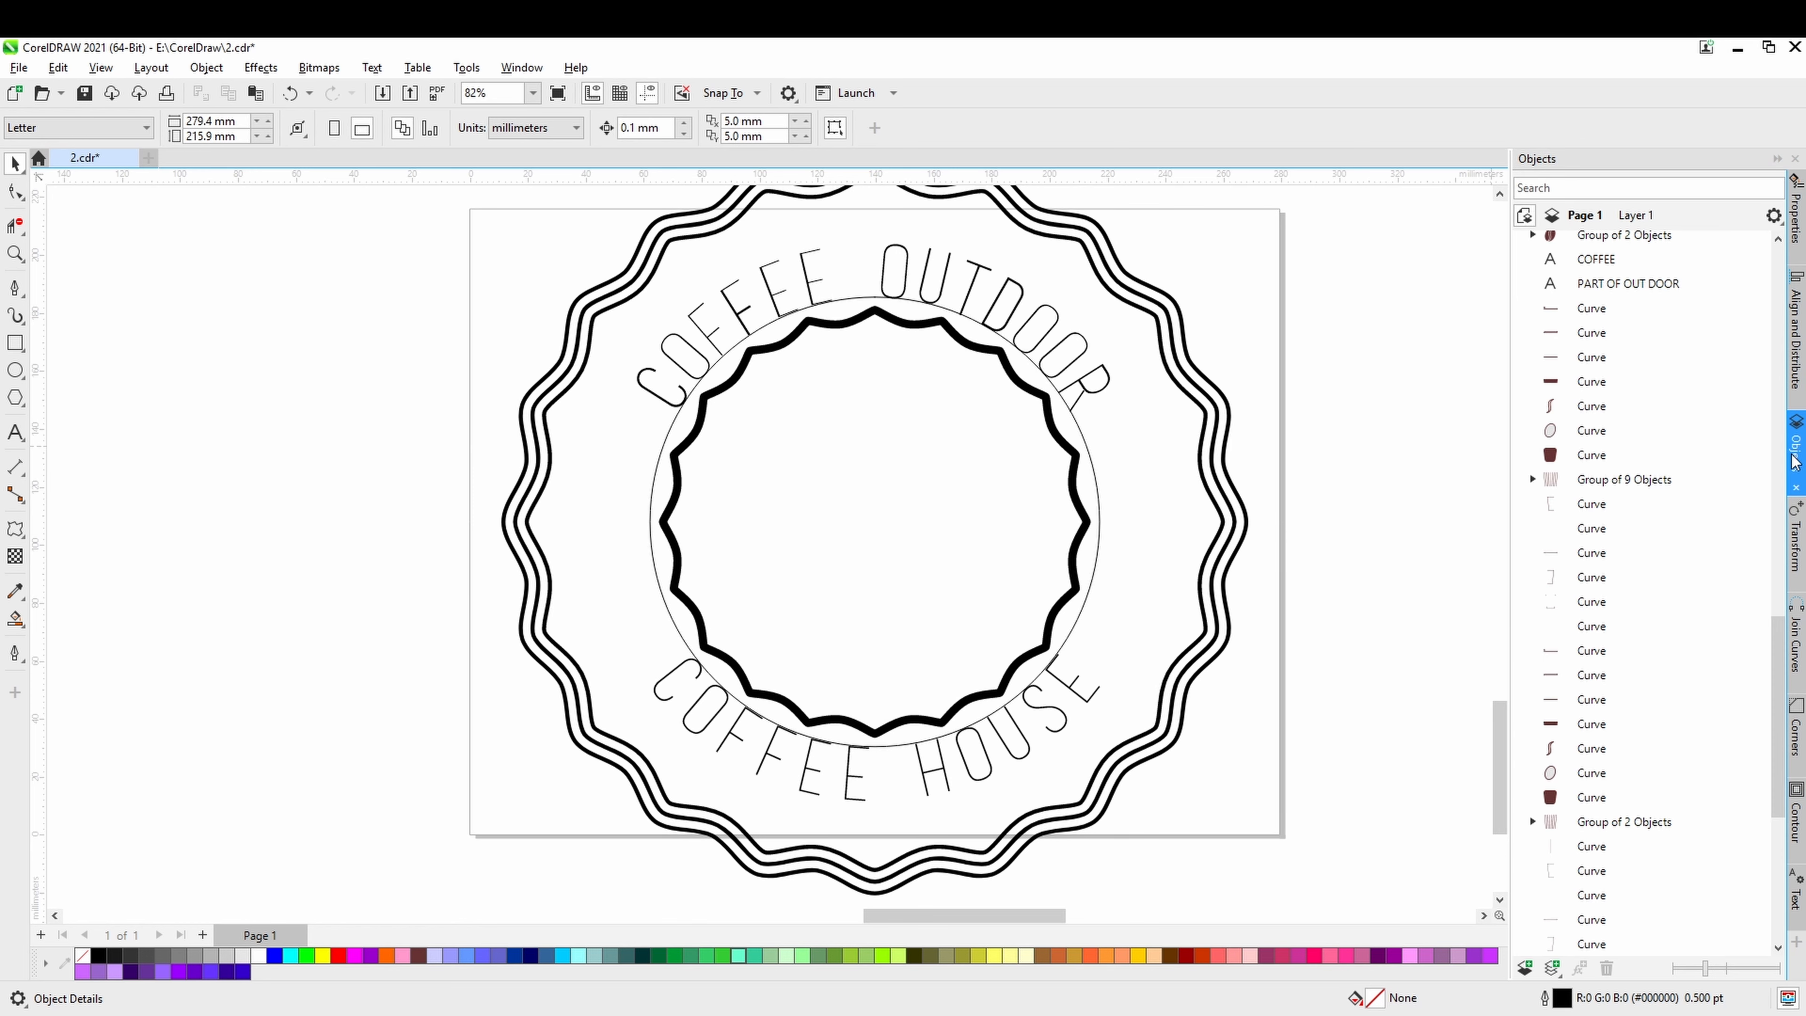
pyautogui.click(1055, 345)
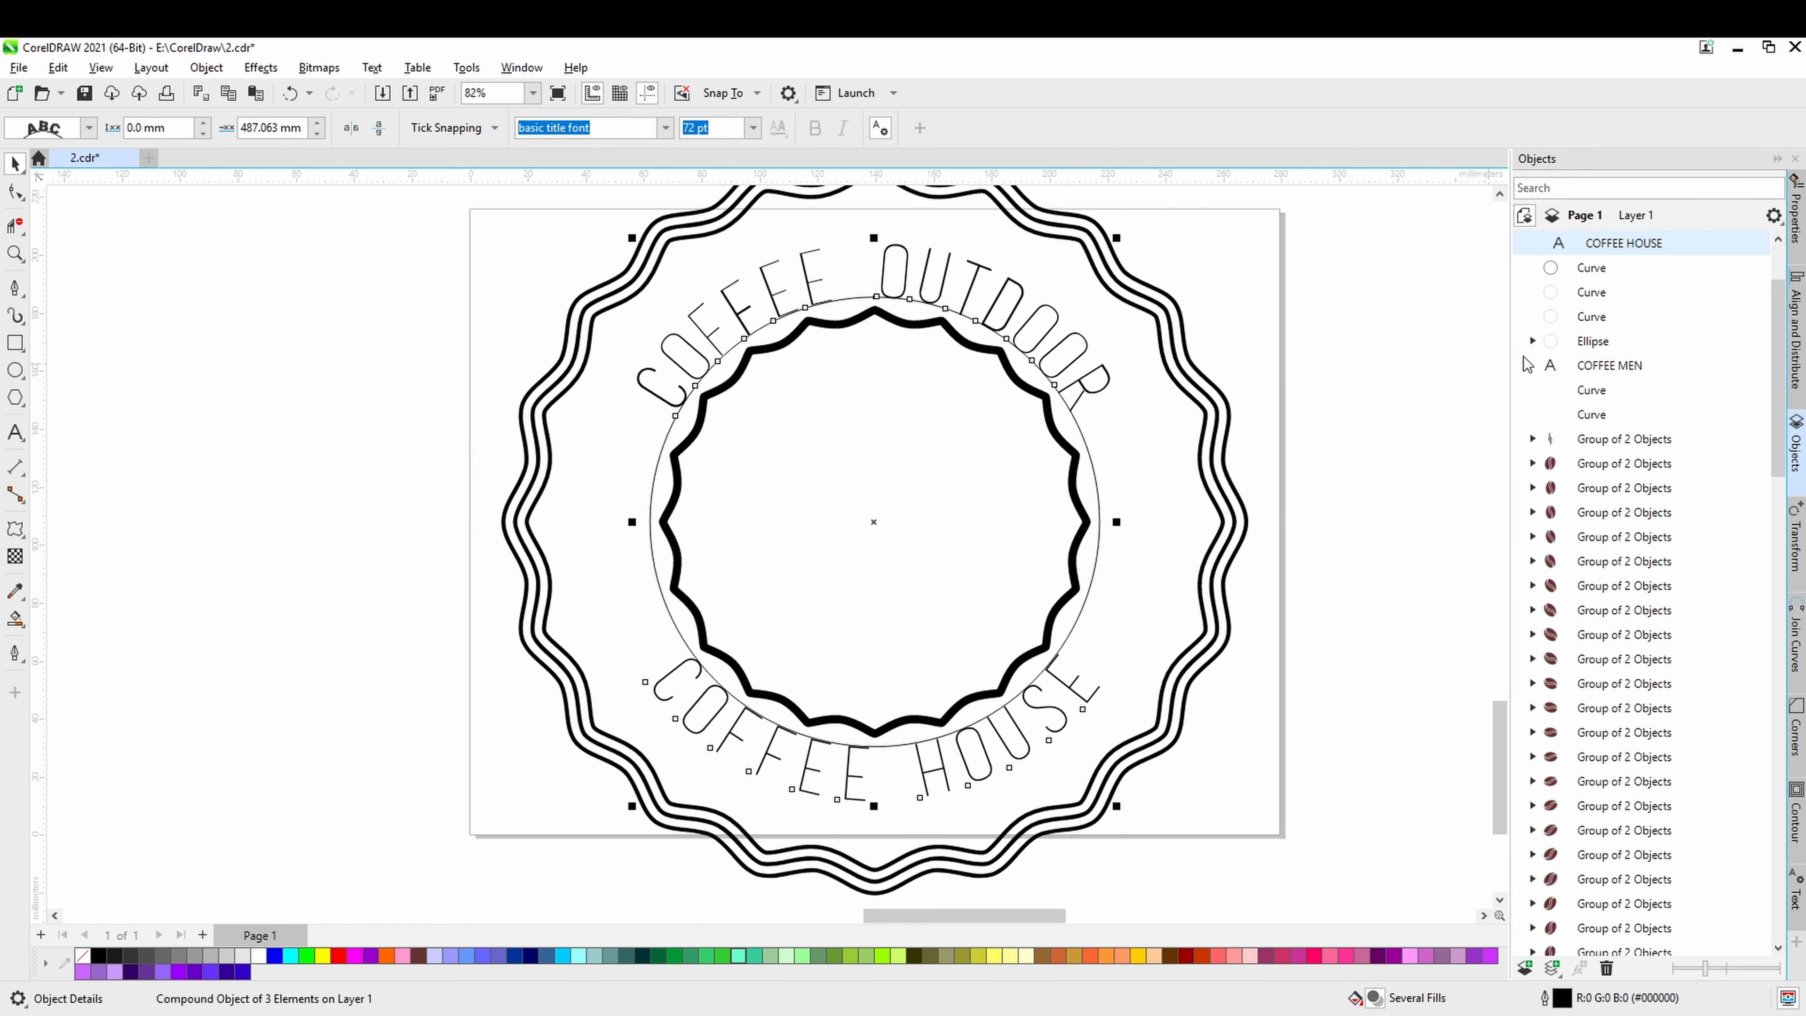
pyautogui.rightClick(1566, 318)
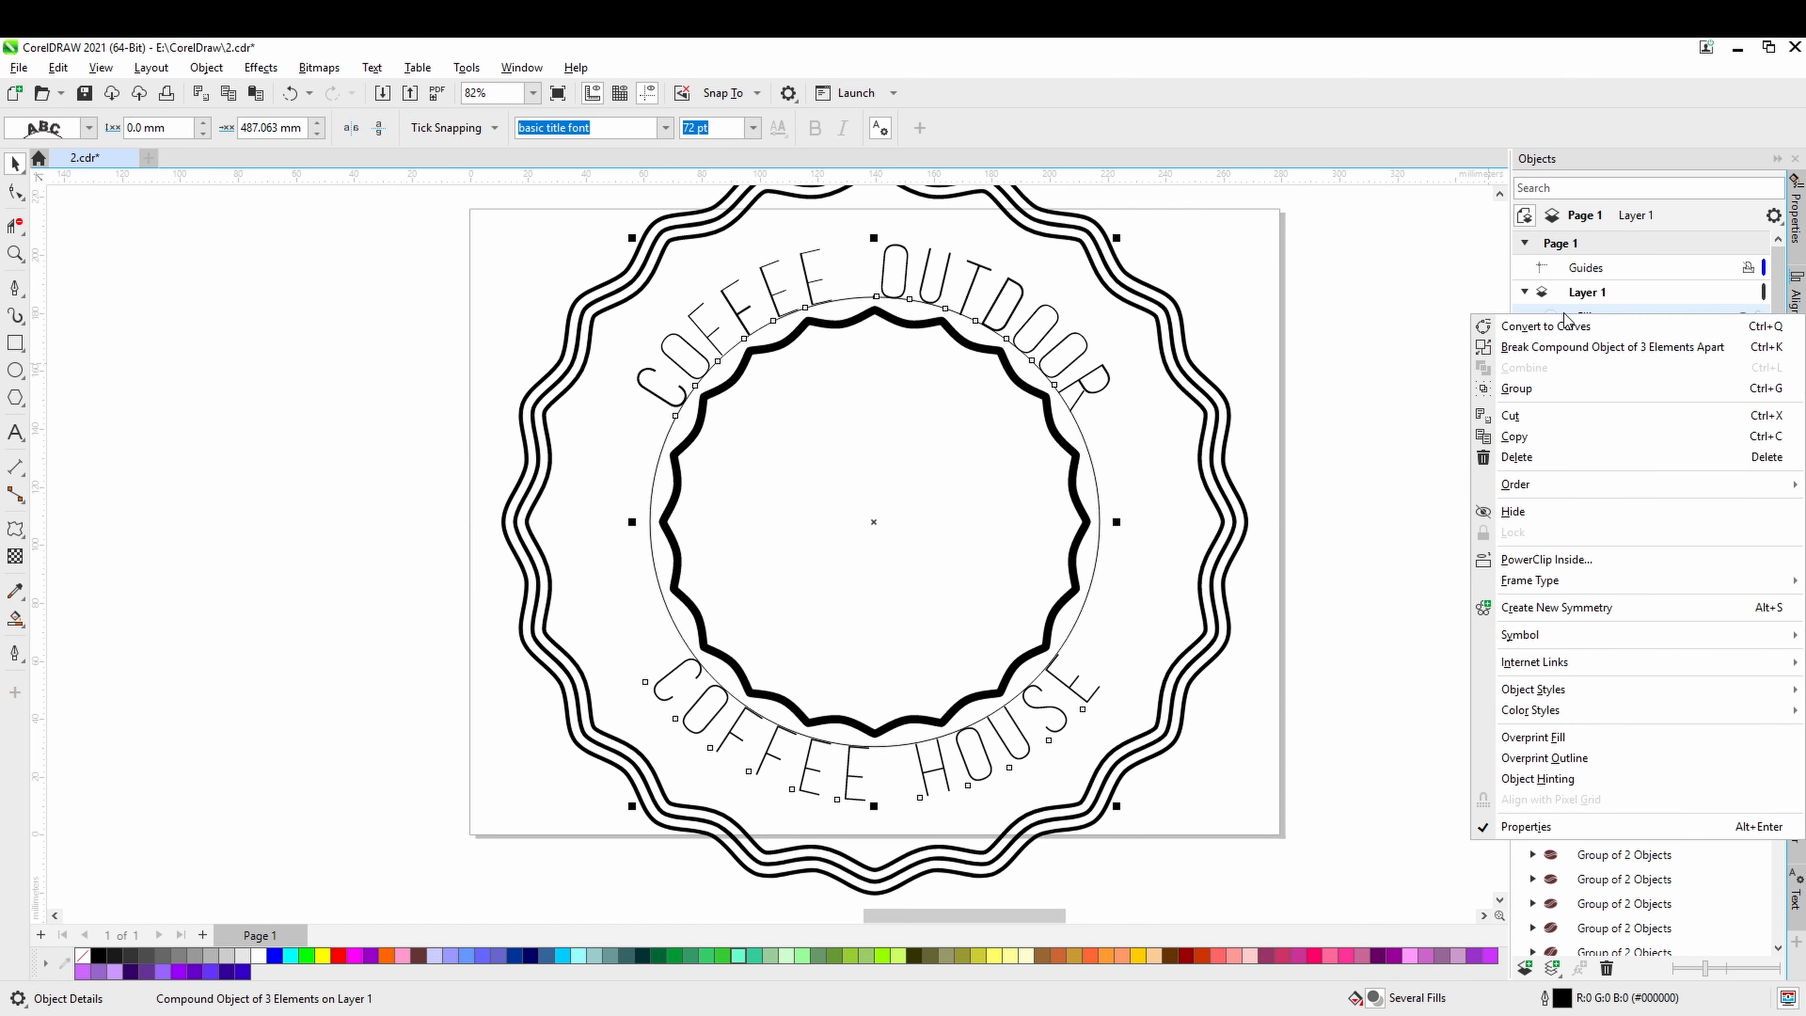
pyautogui.click(1565, 347)
pyautogui.click(1105, 436)
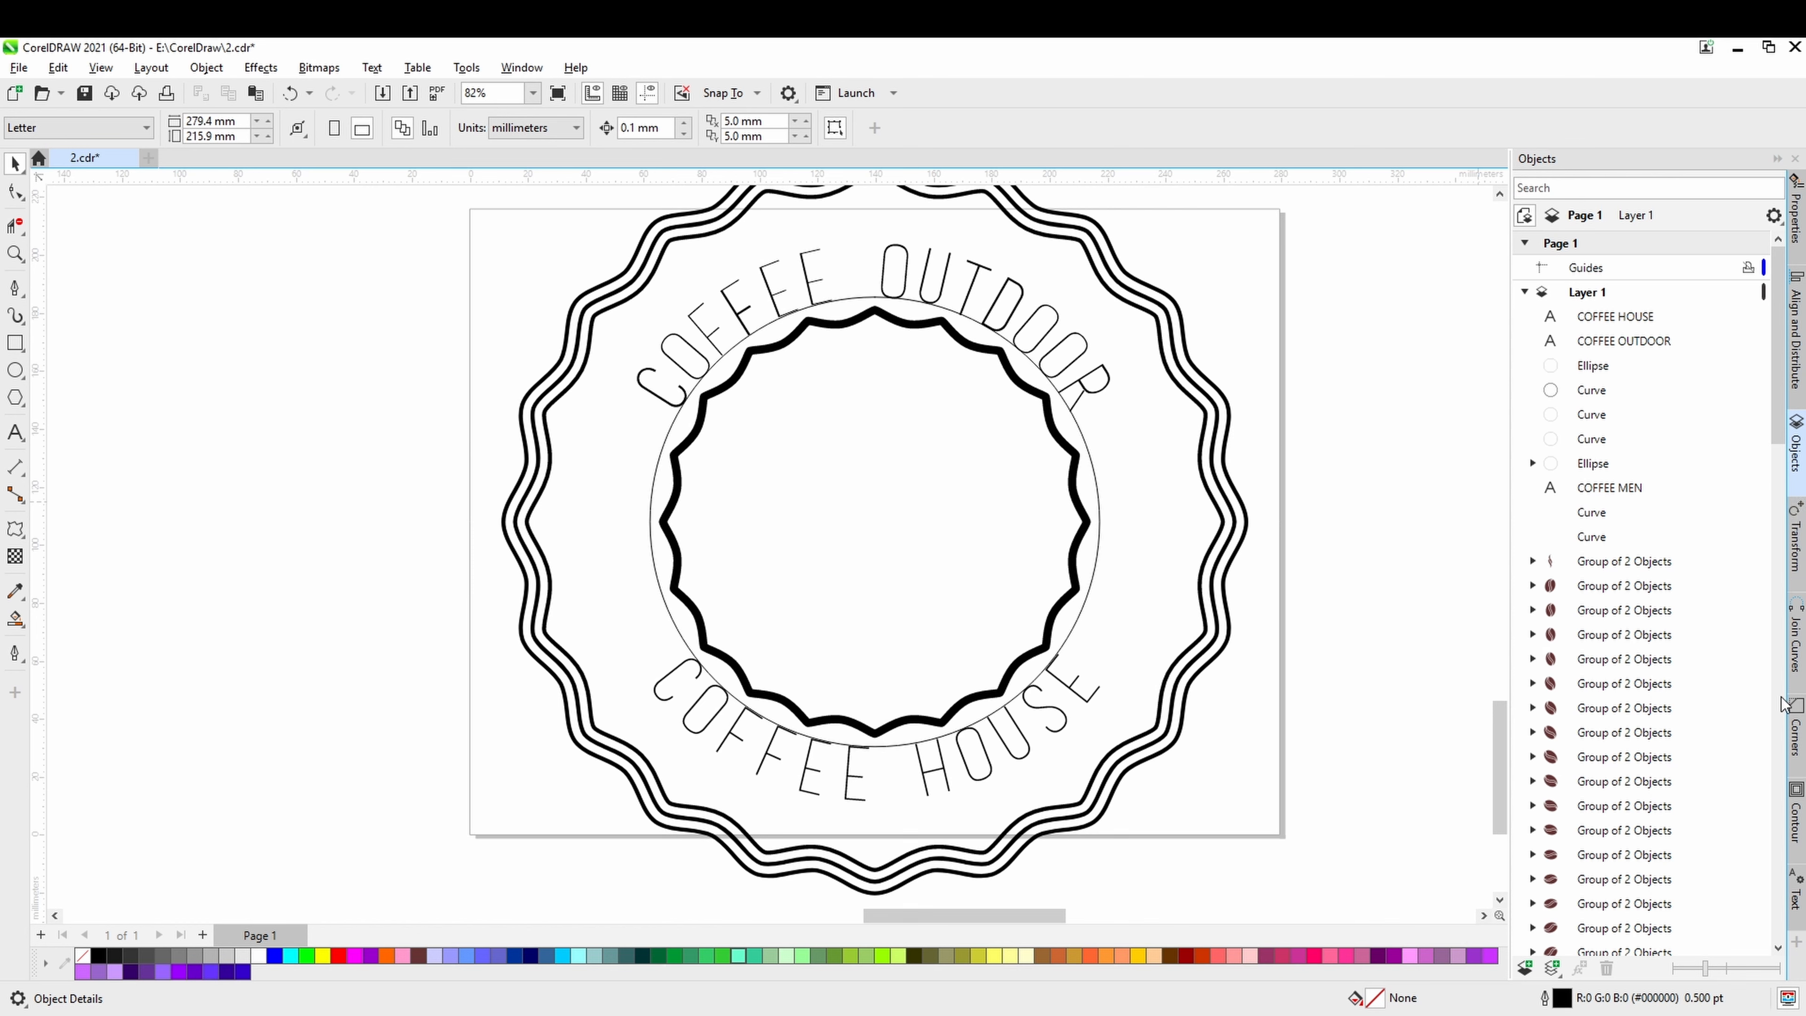
# Delete the thin guide circle around the inner wavy ring.
pyautogui.click(1794, 726)
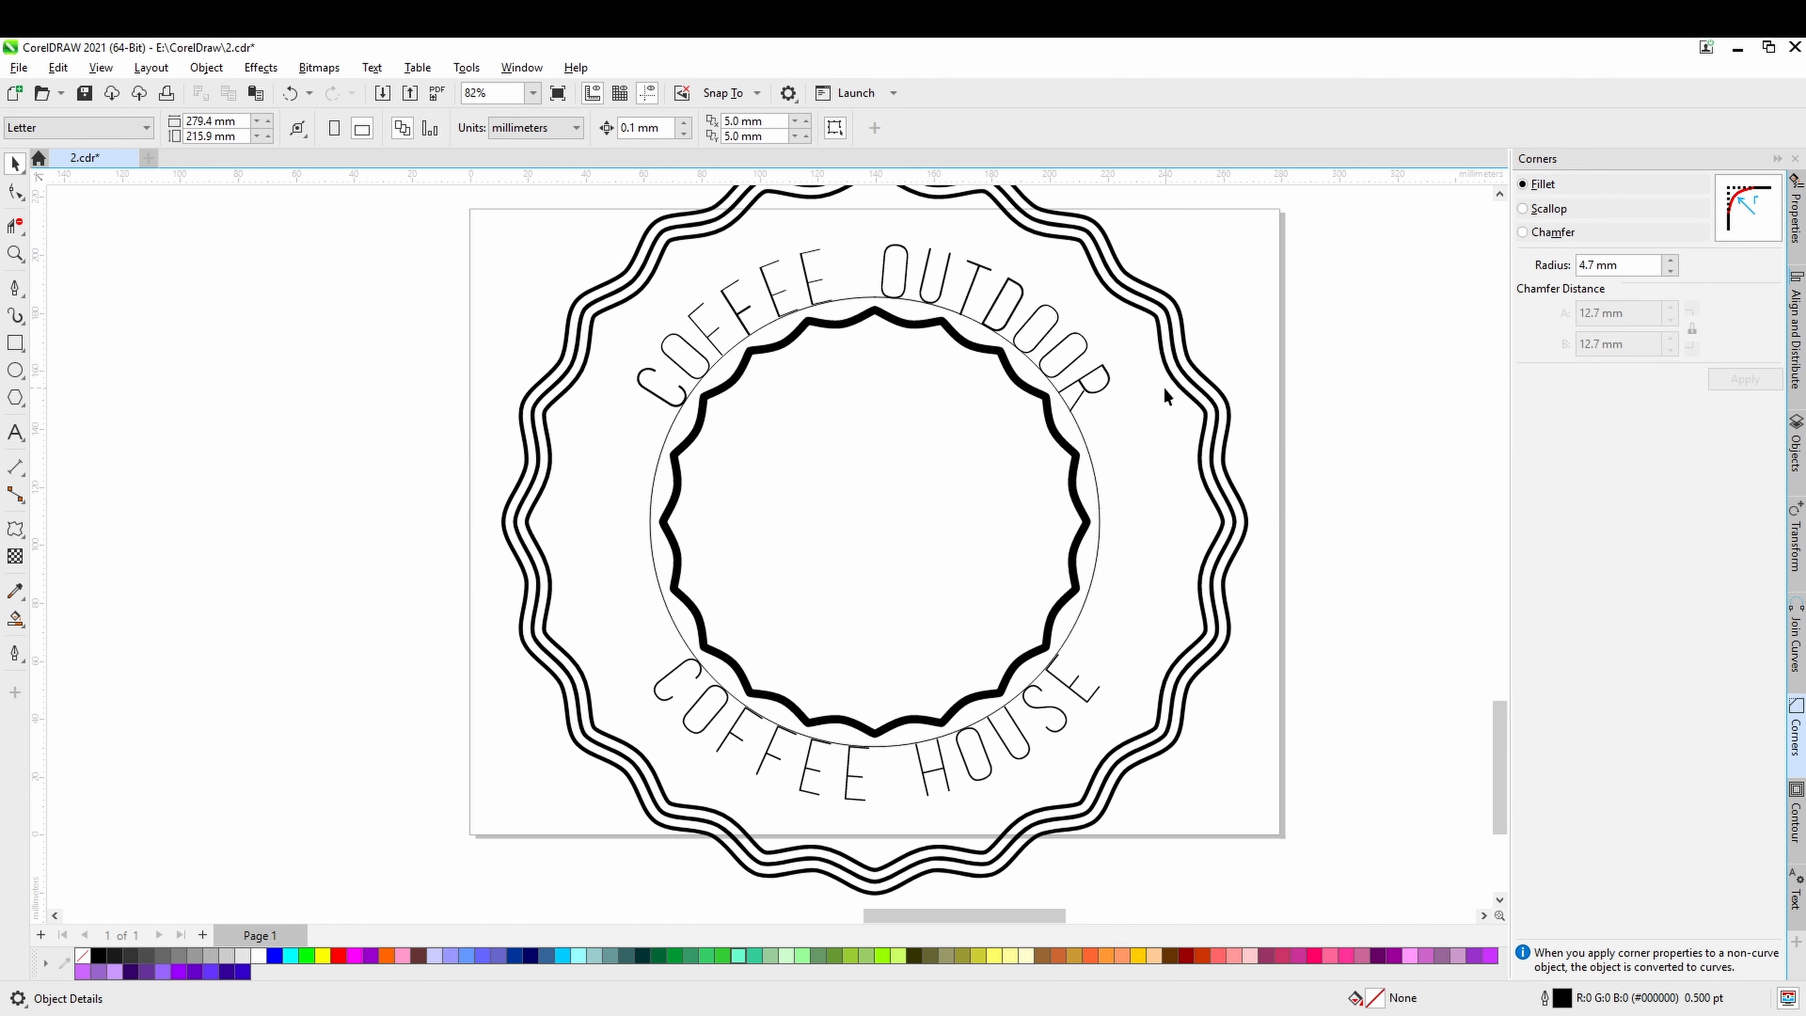
pyautogui.click(1076, 428)
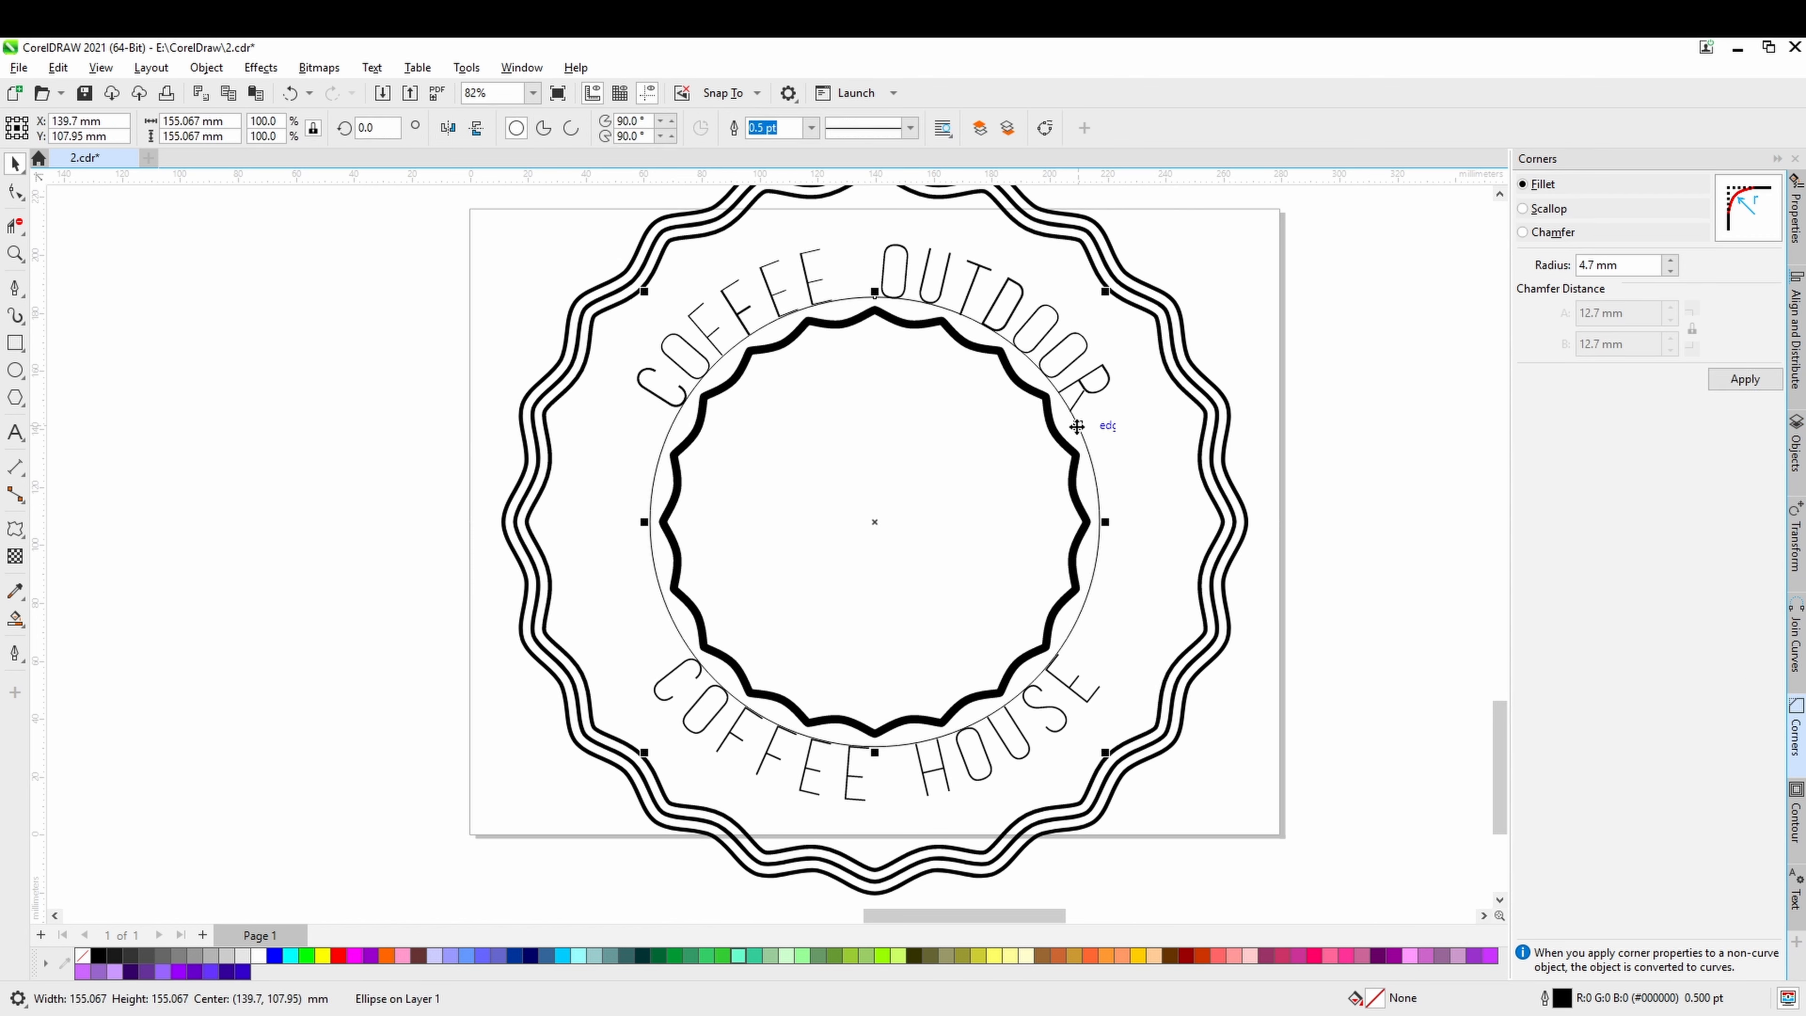
pyautogui.press('Delete')
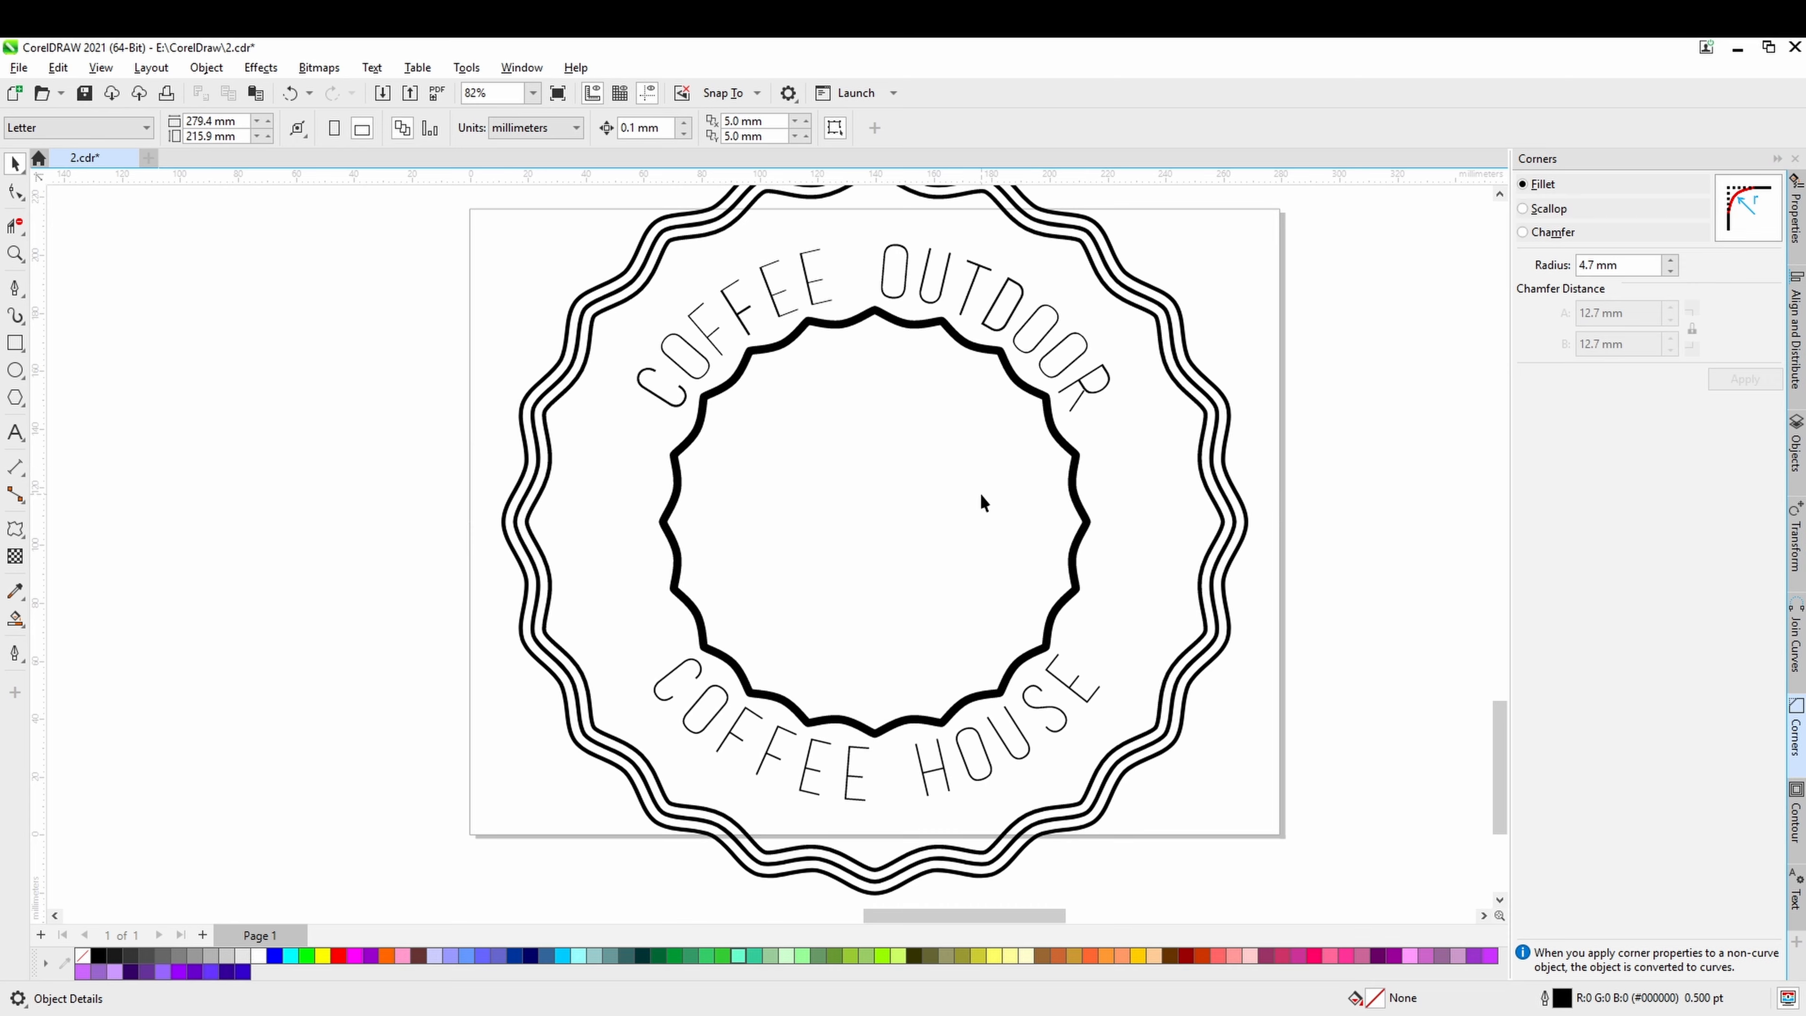
# Draw a straight vertical line about 142 mm long in the empty area below the badge with the Pen tool.
pyautogui.scroll(-1, 981, 504)
pyautogui.moveTo(981, 495); pyautogui.dragTo(818, 381)
pyautogui.moveTo(831, 537); pyautogui.dragTo(912, 325)
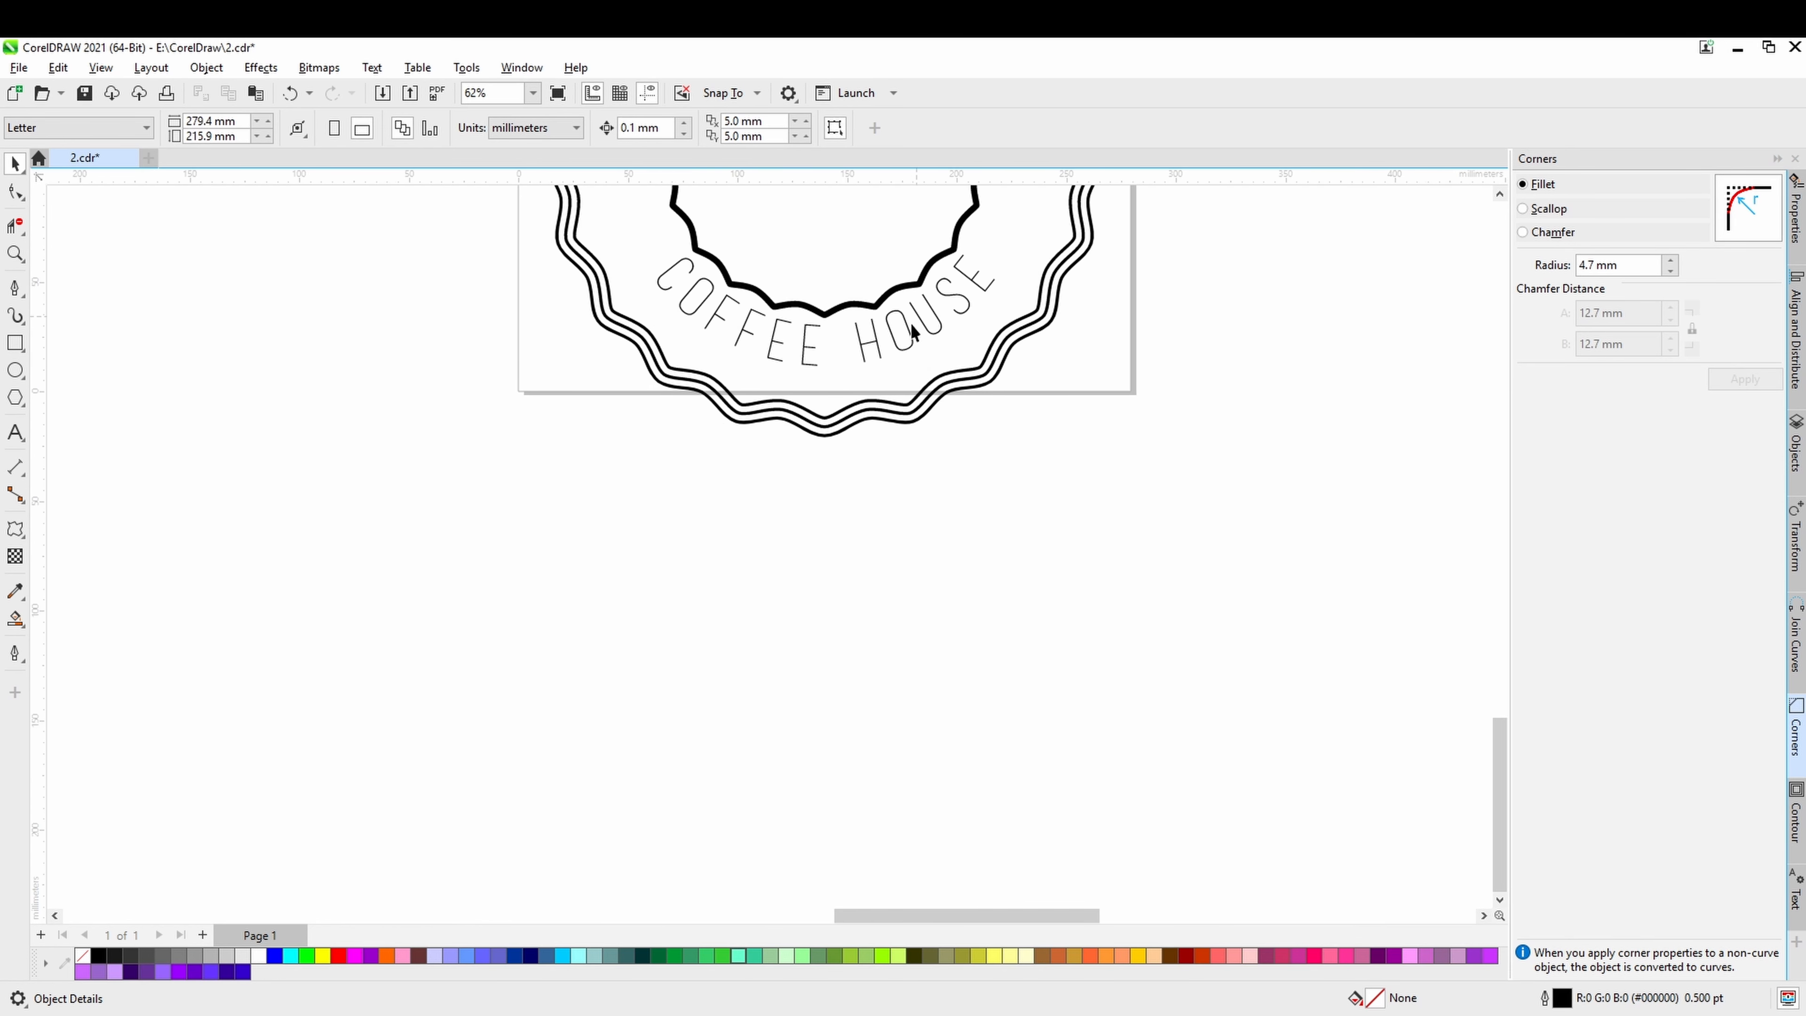
pyautogui.click(17, 289)
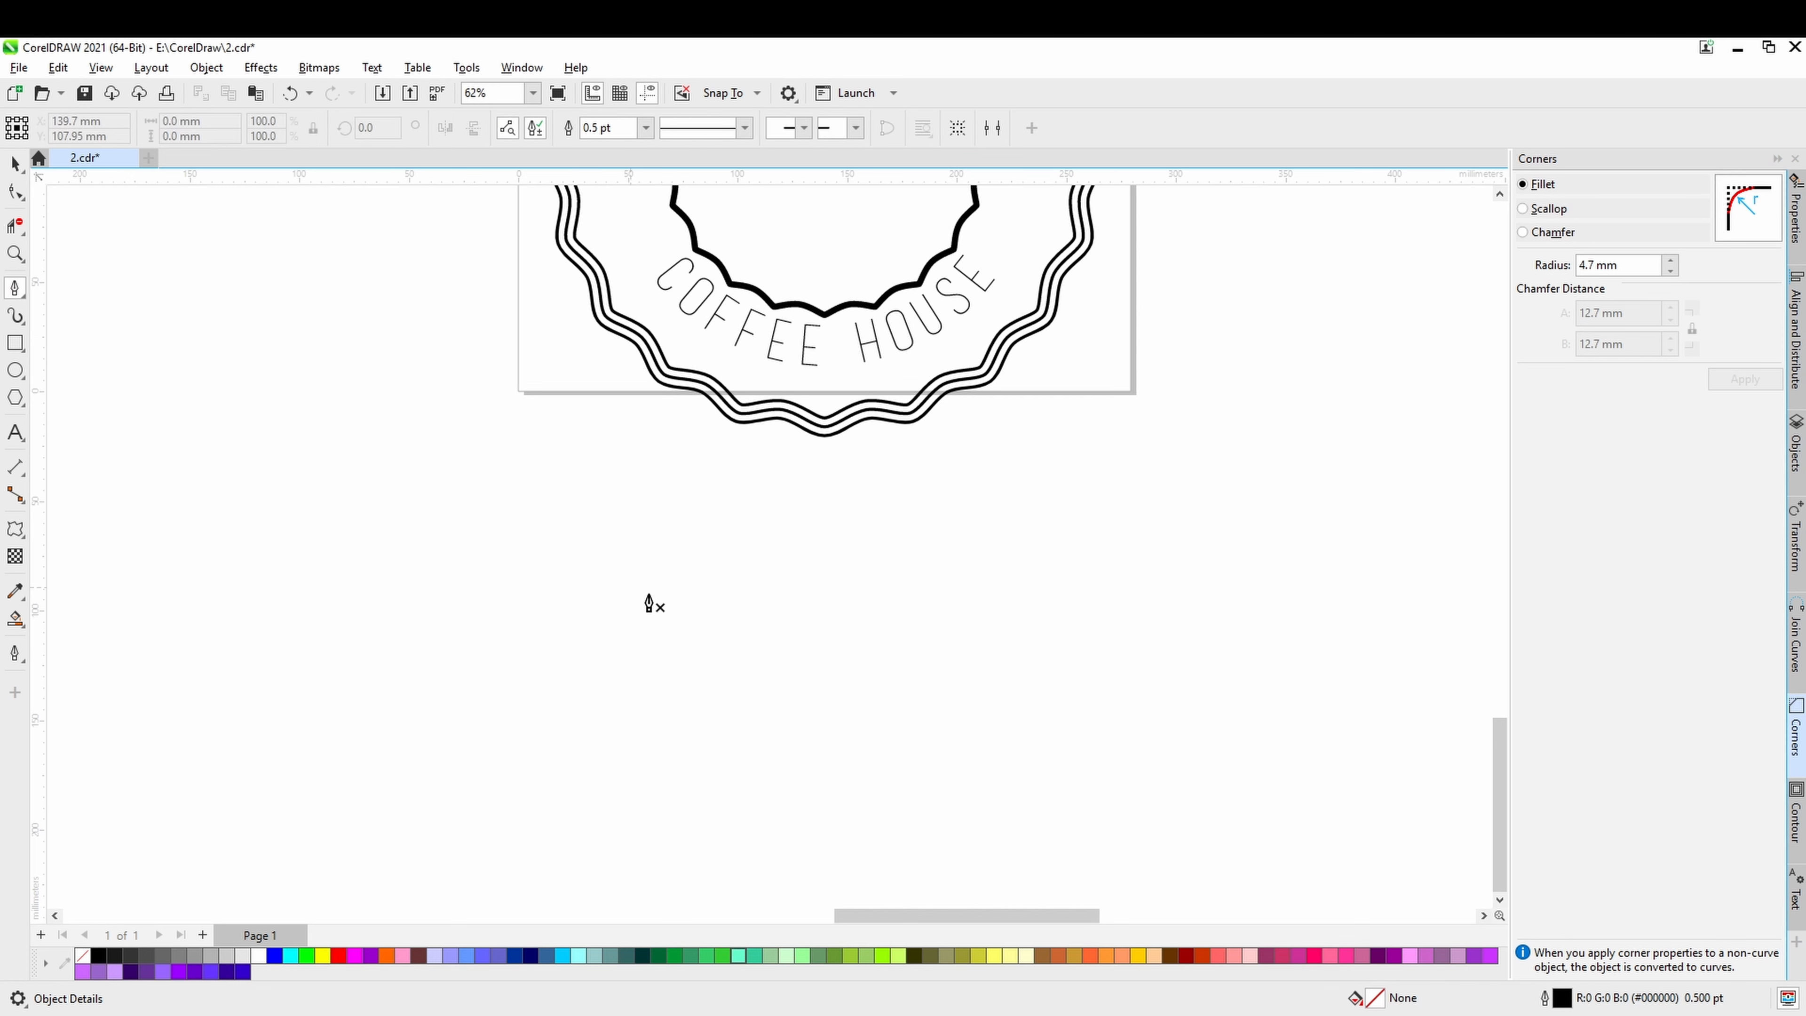
pyautogui.click(835, 488)
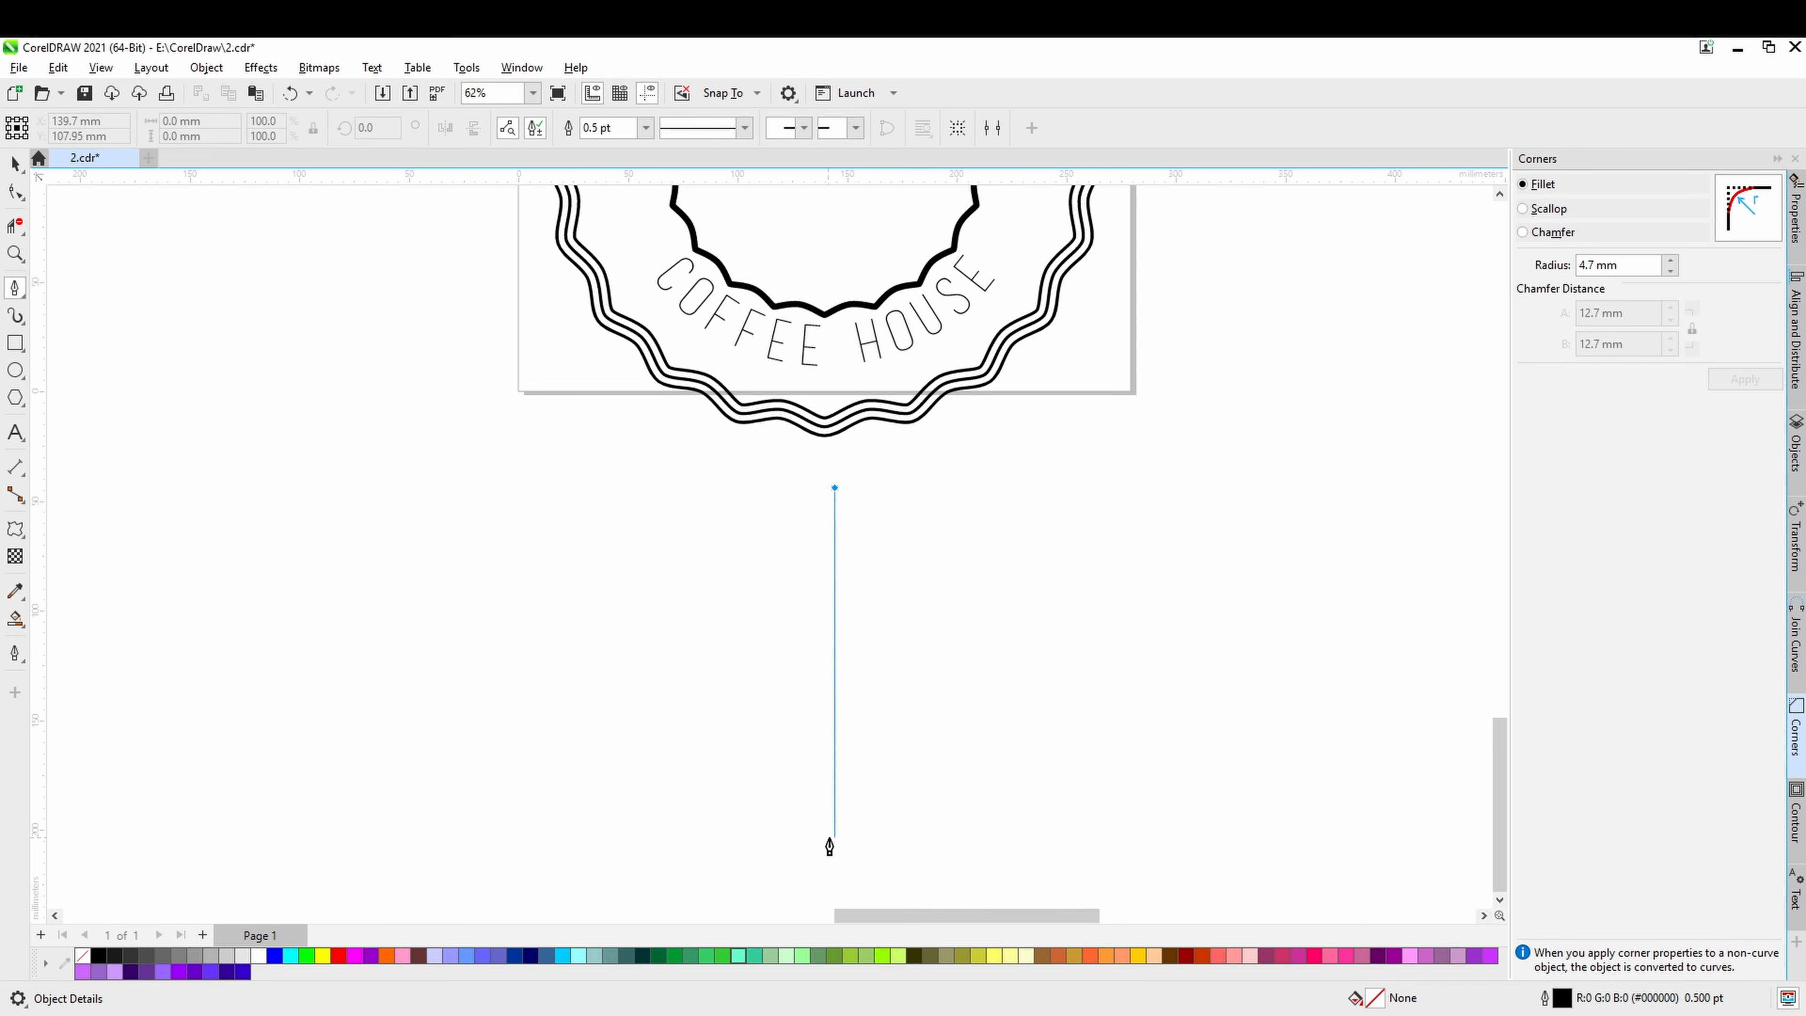
pyautogui.doubleClick(836, 799)
pyautogui.press('Escape')
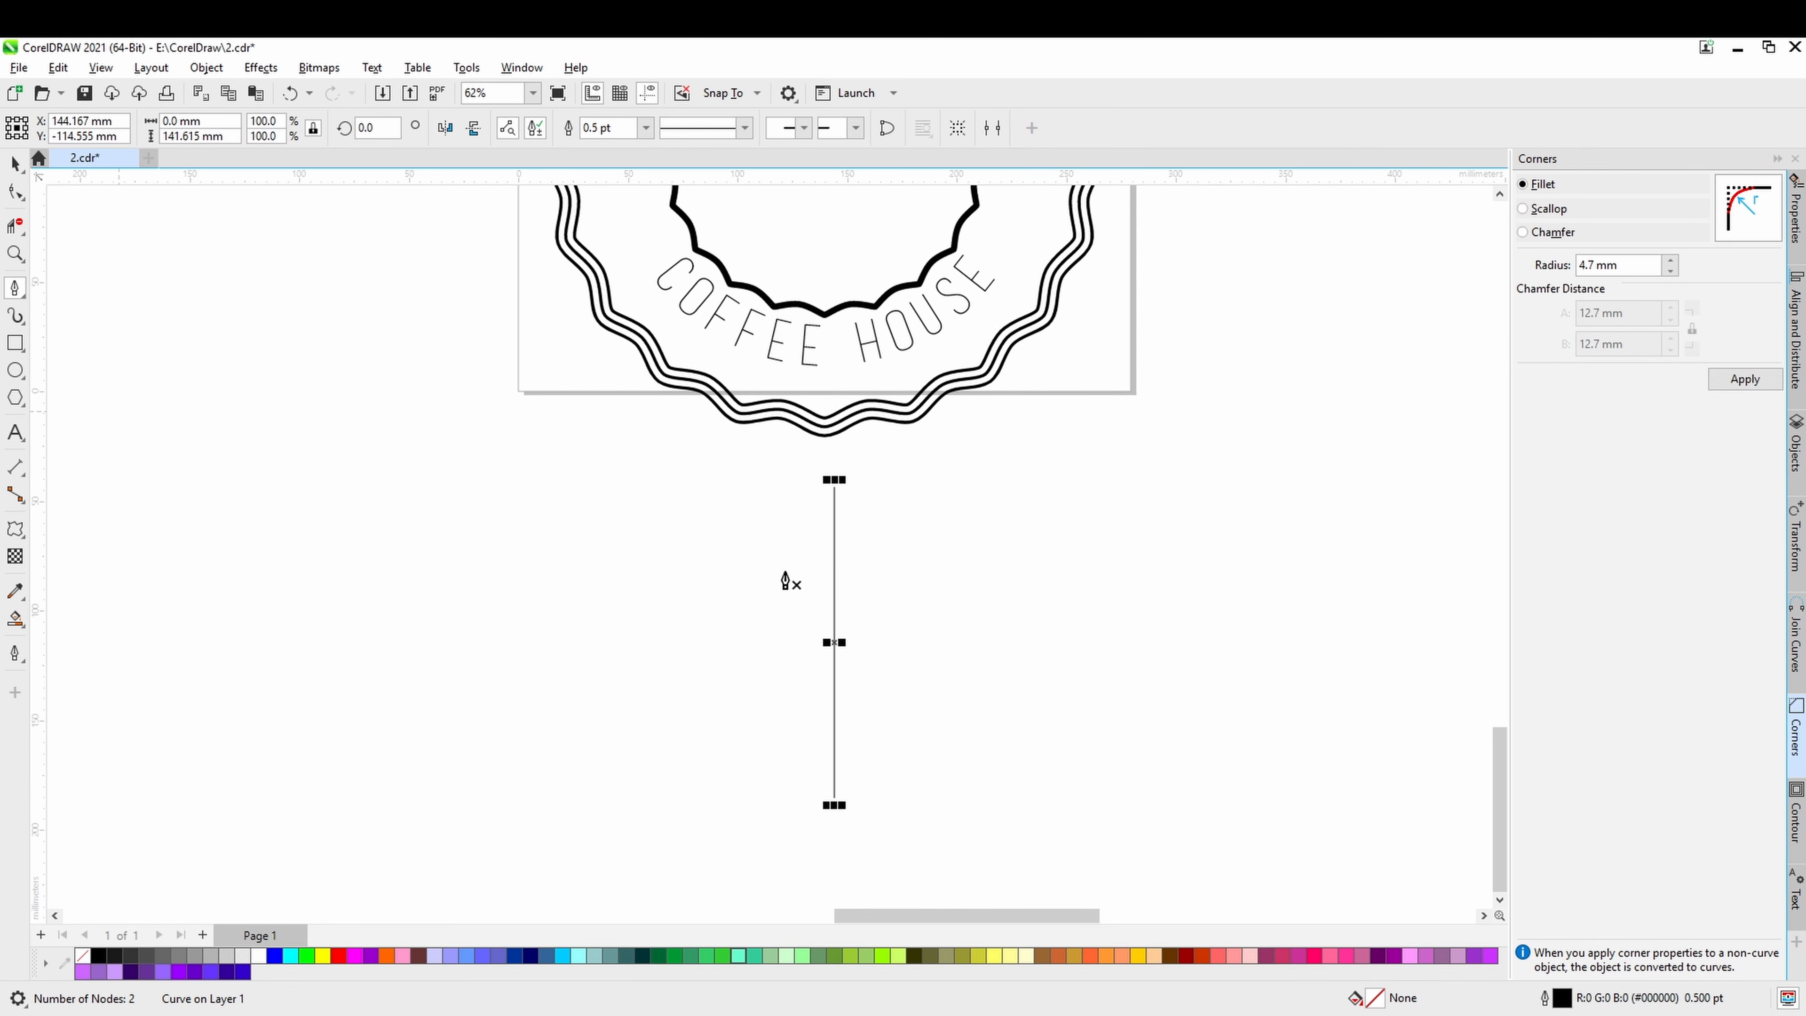
# Try to draw a horizontal line about 30 mm long across the upper part of the vertical line with the Pen tool.
pyautogui.scroll(2, 866, 558)
pyautogui.scroll(2, 866, 559)
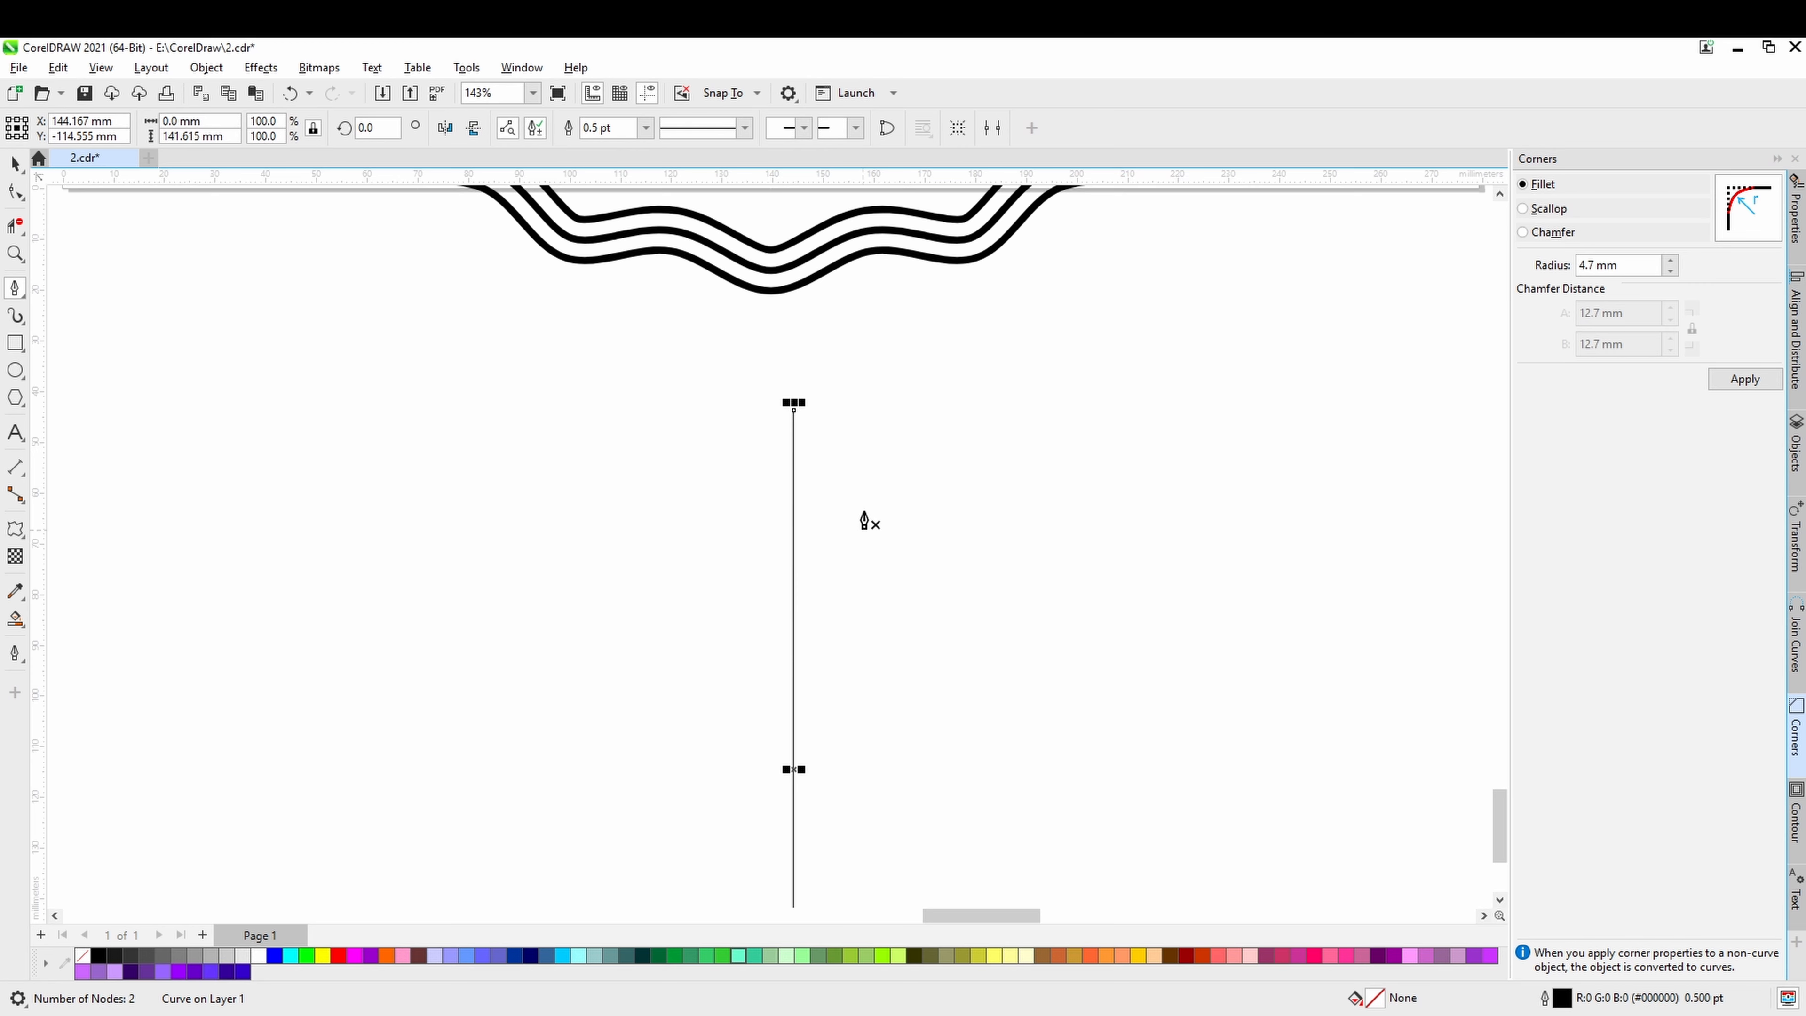
pyautogui.scroll(2, 839, 476)
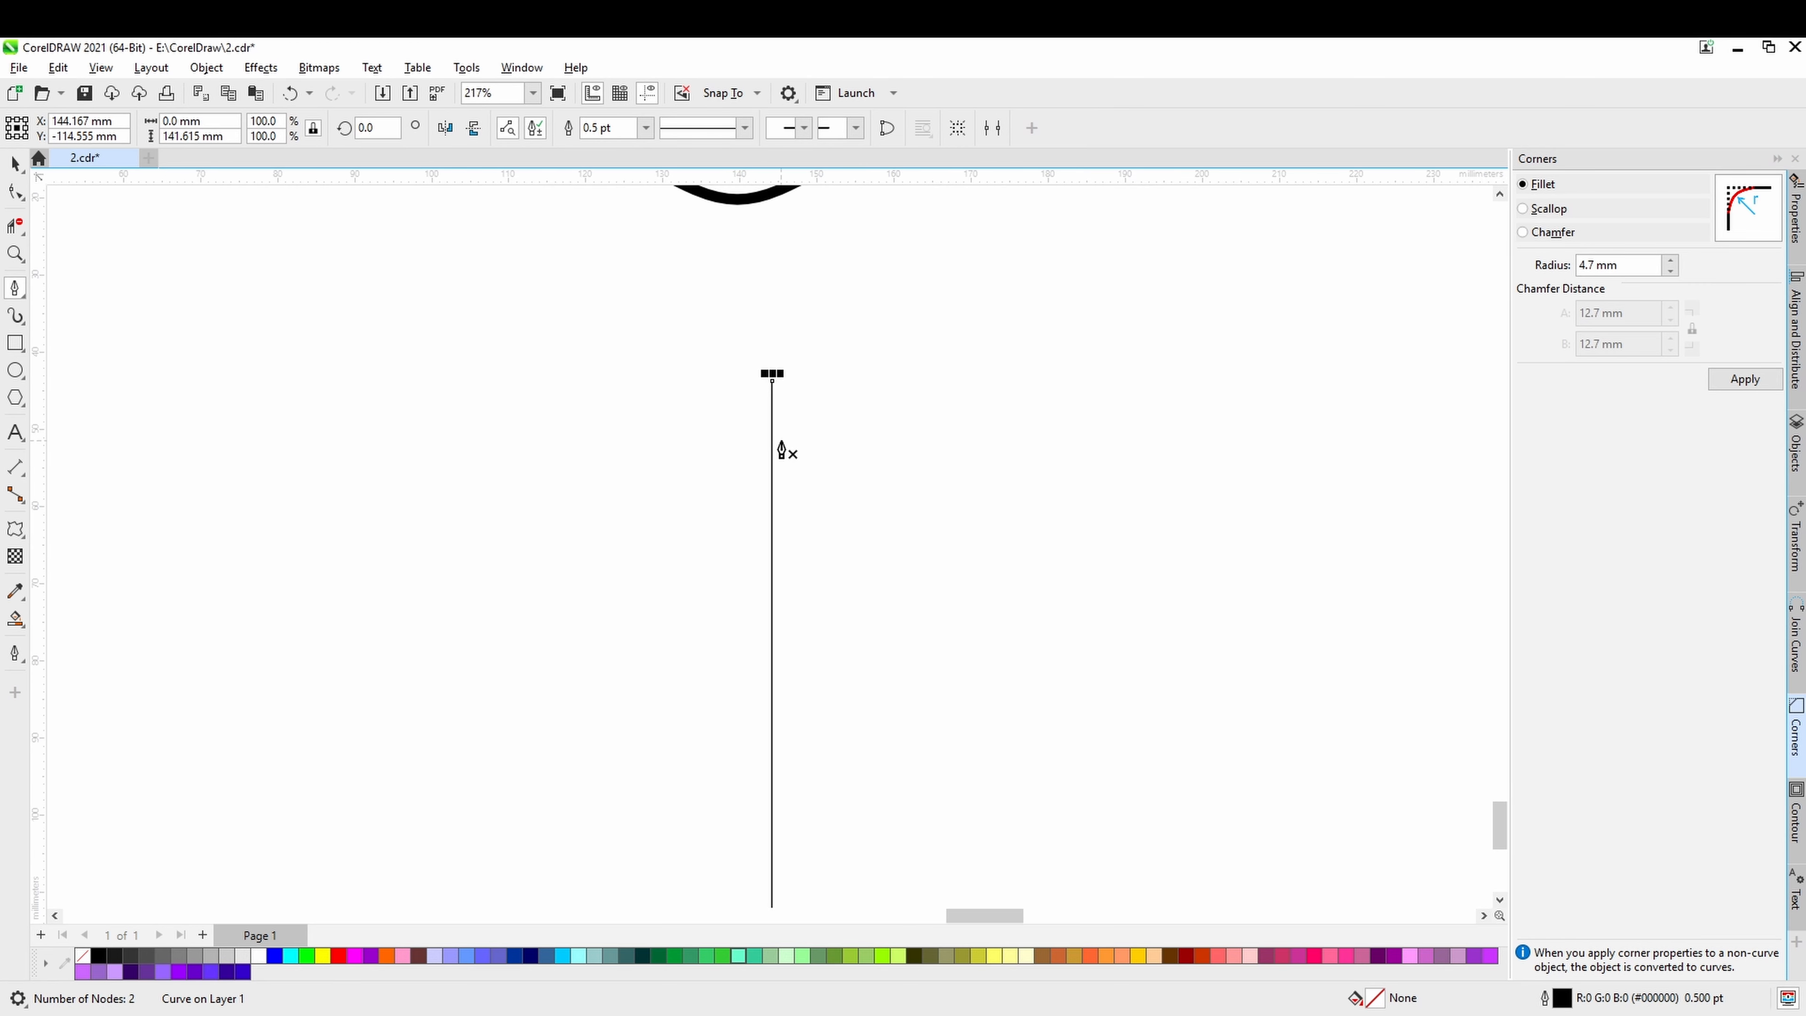
pyautogui.scroll(-3, 774, 451)
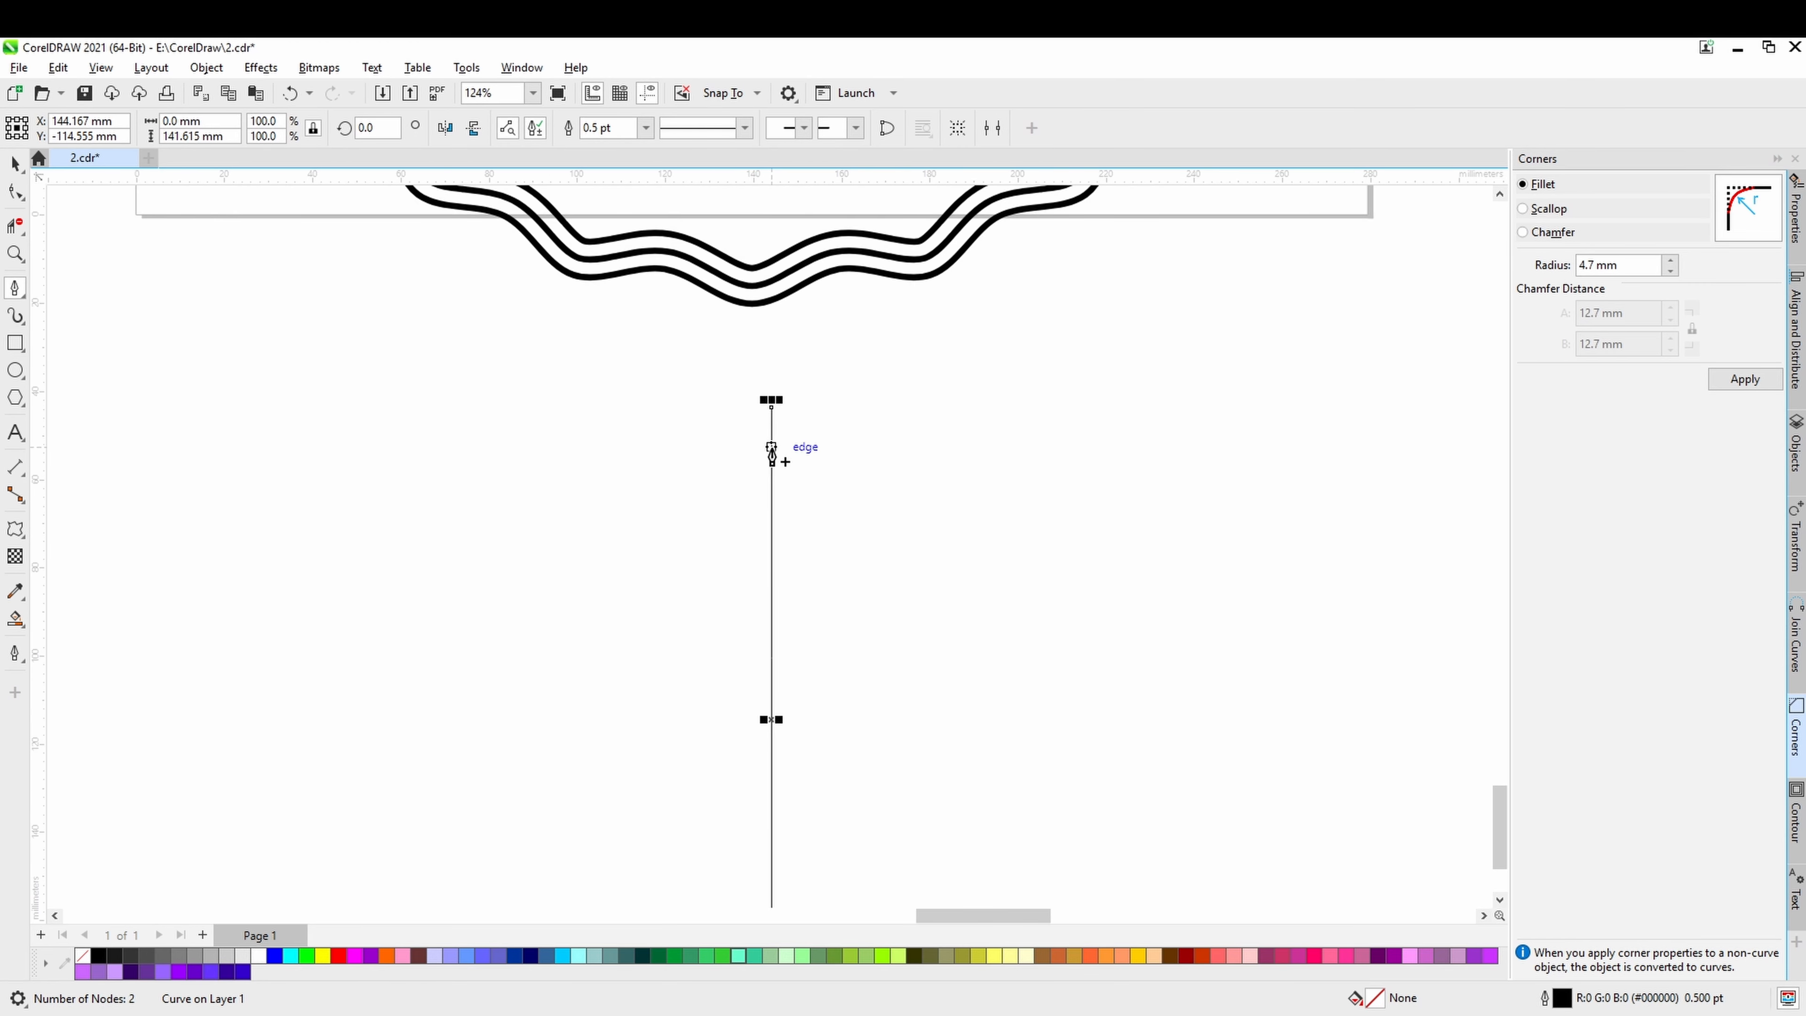
pyautogui.scroll(-2, 773, 453)
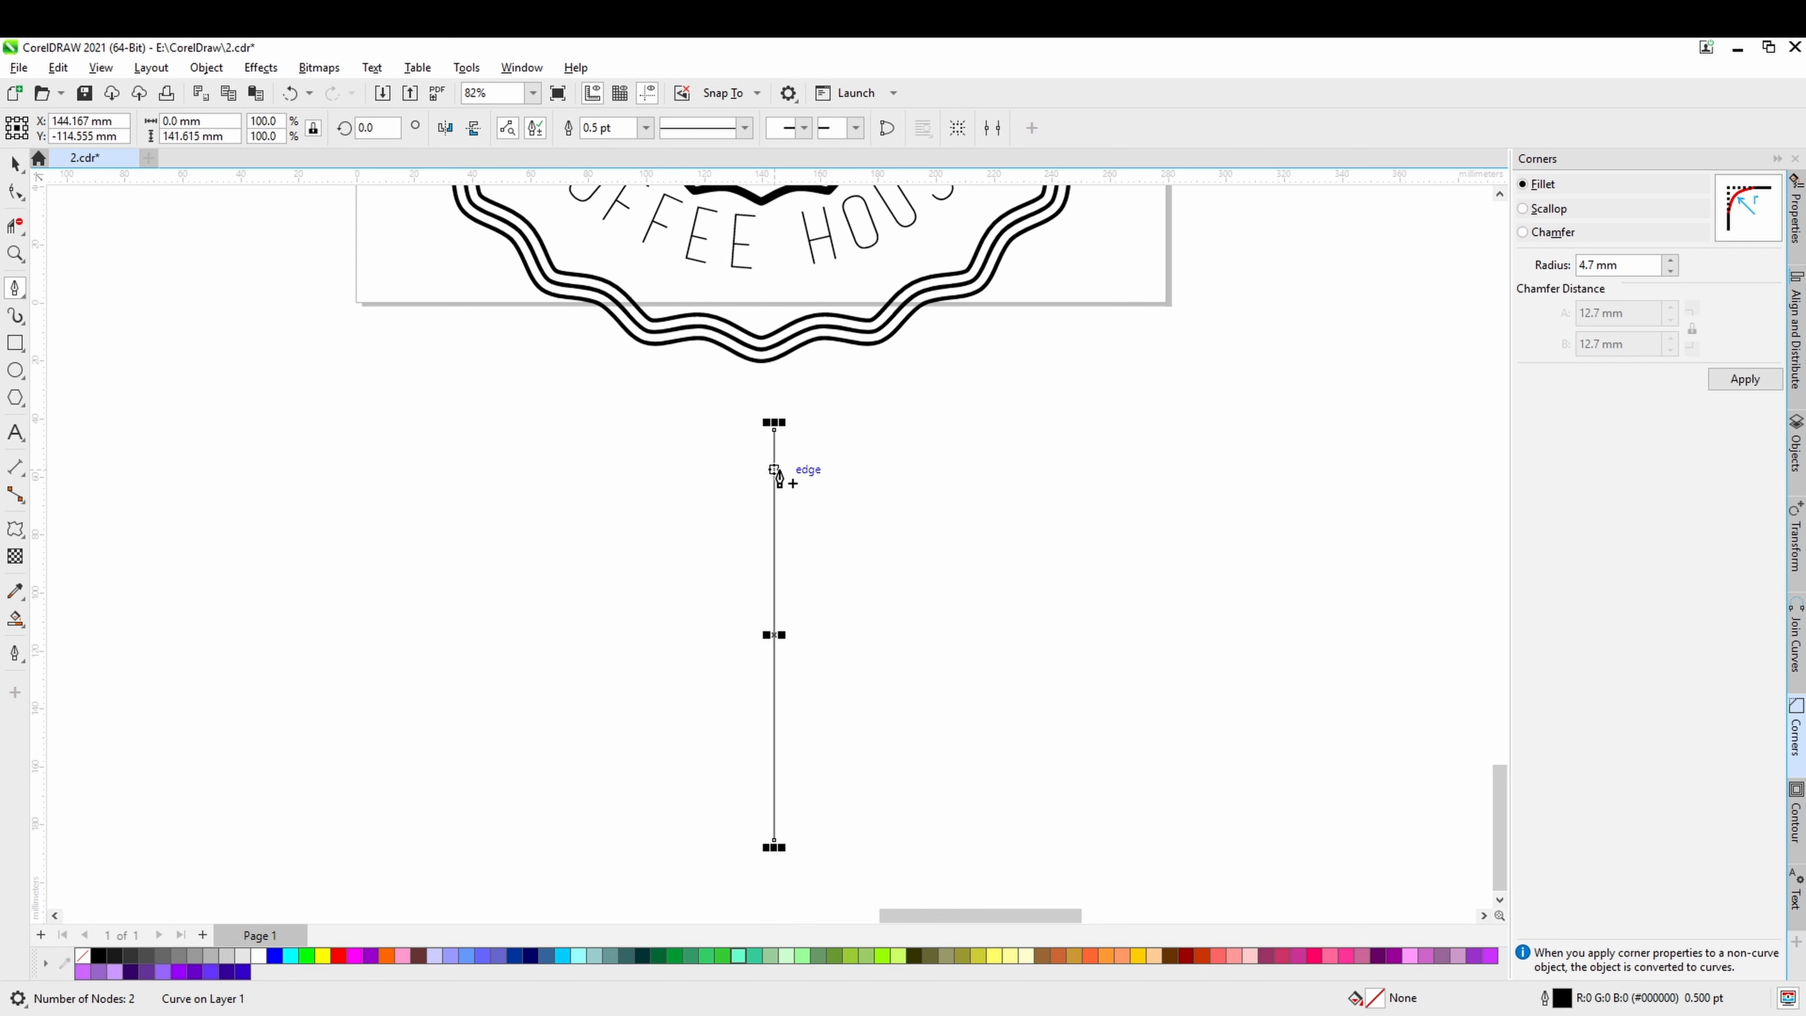
pyautogui.click(775, 472)
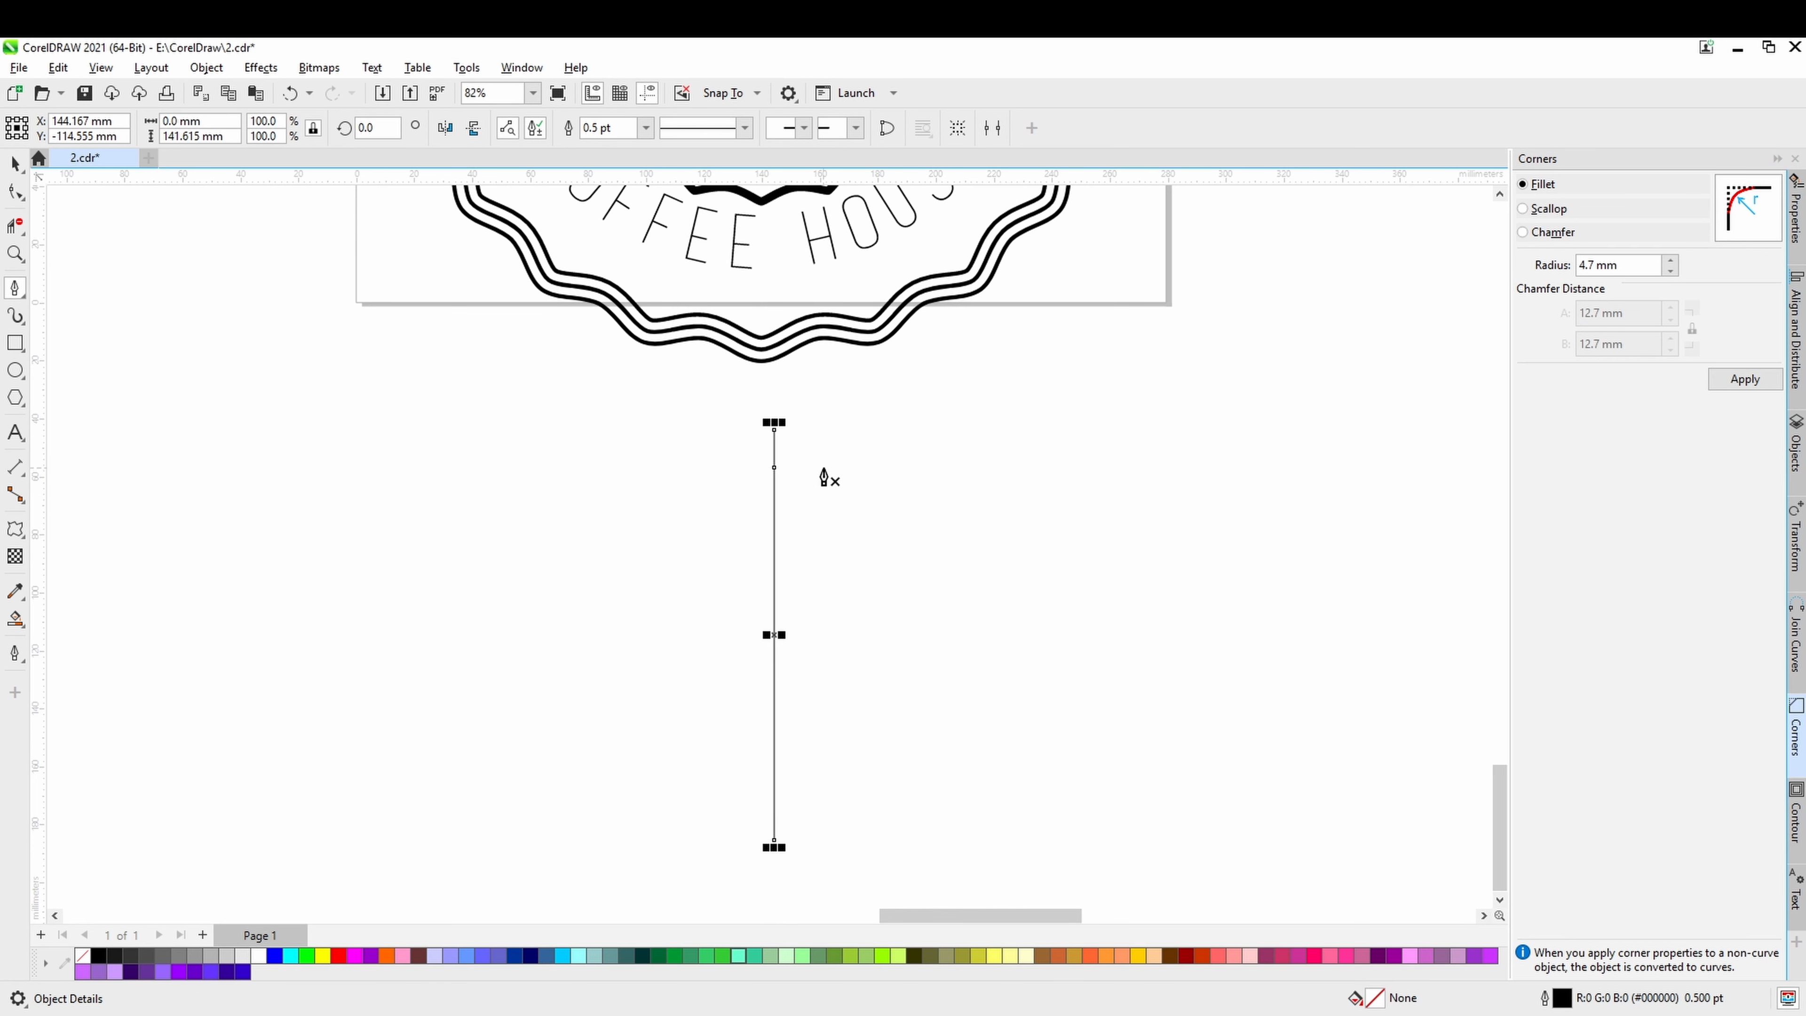
pyautogui.click(774, 467)
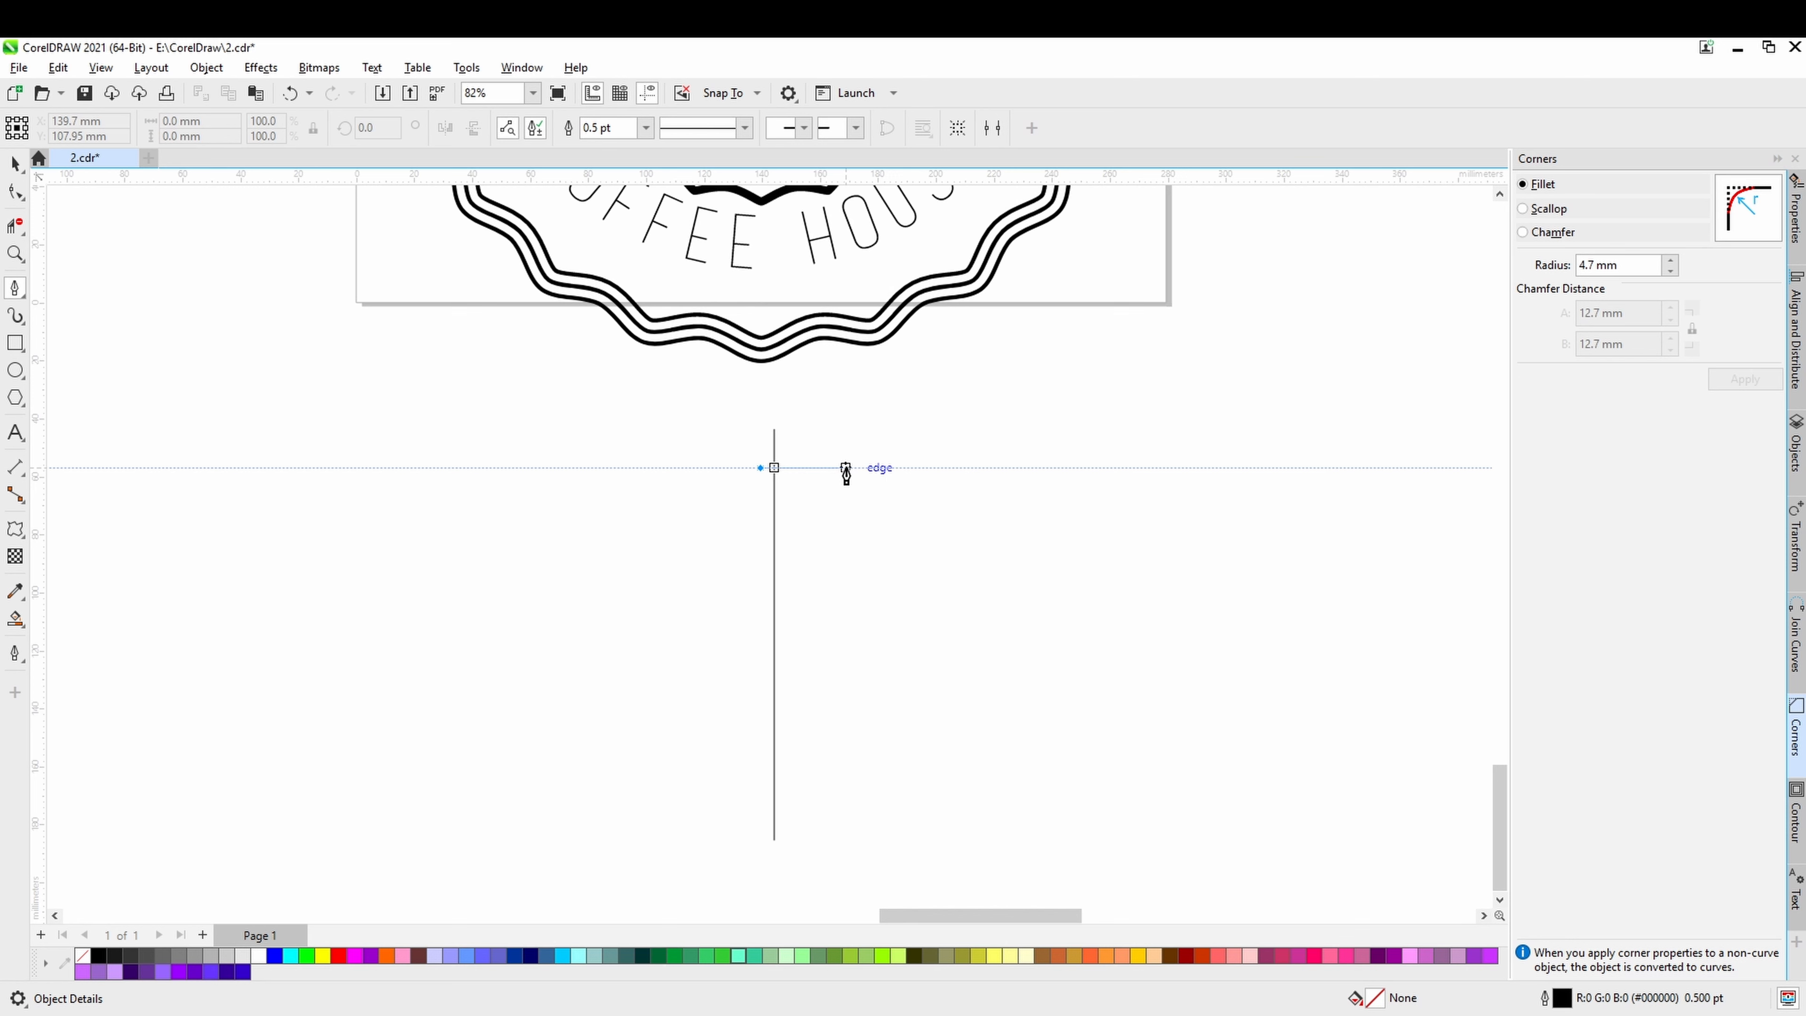
pyautogui.doubleClick(845, 468)
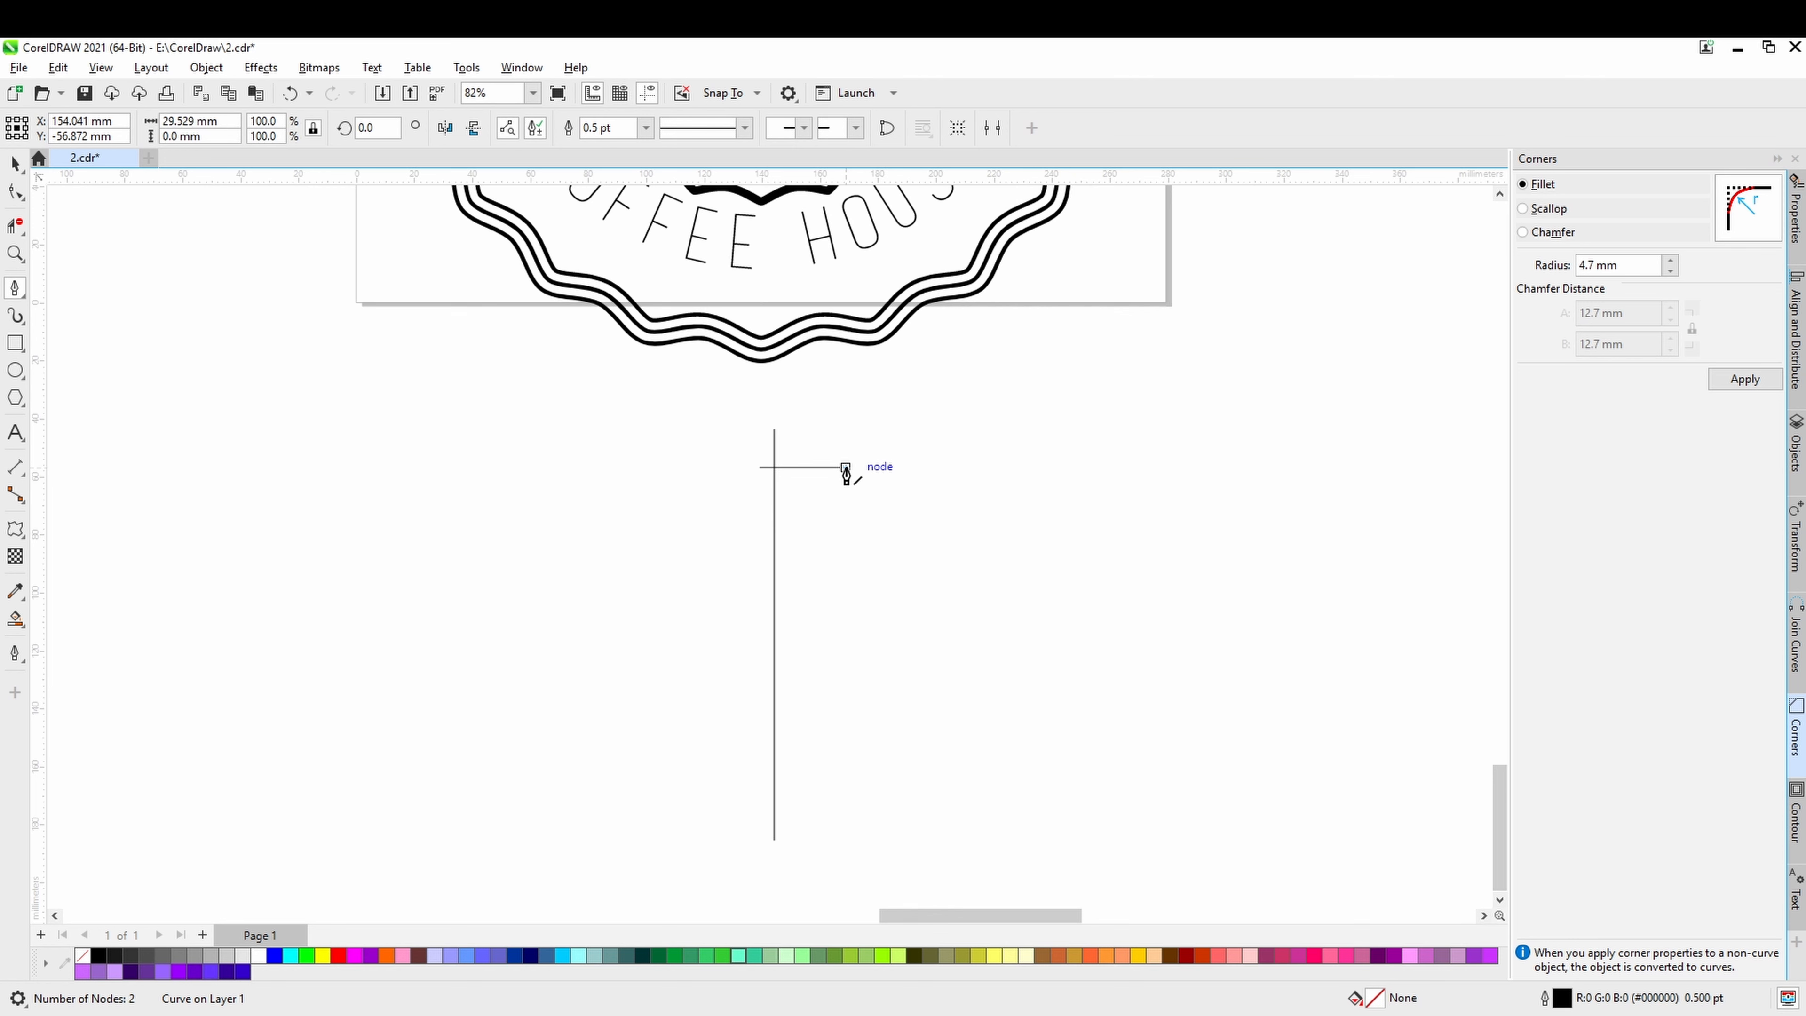
pyautogui.click(846, 467)
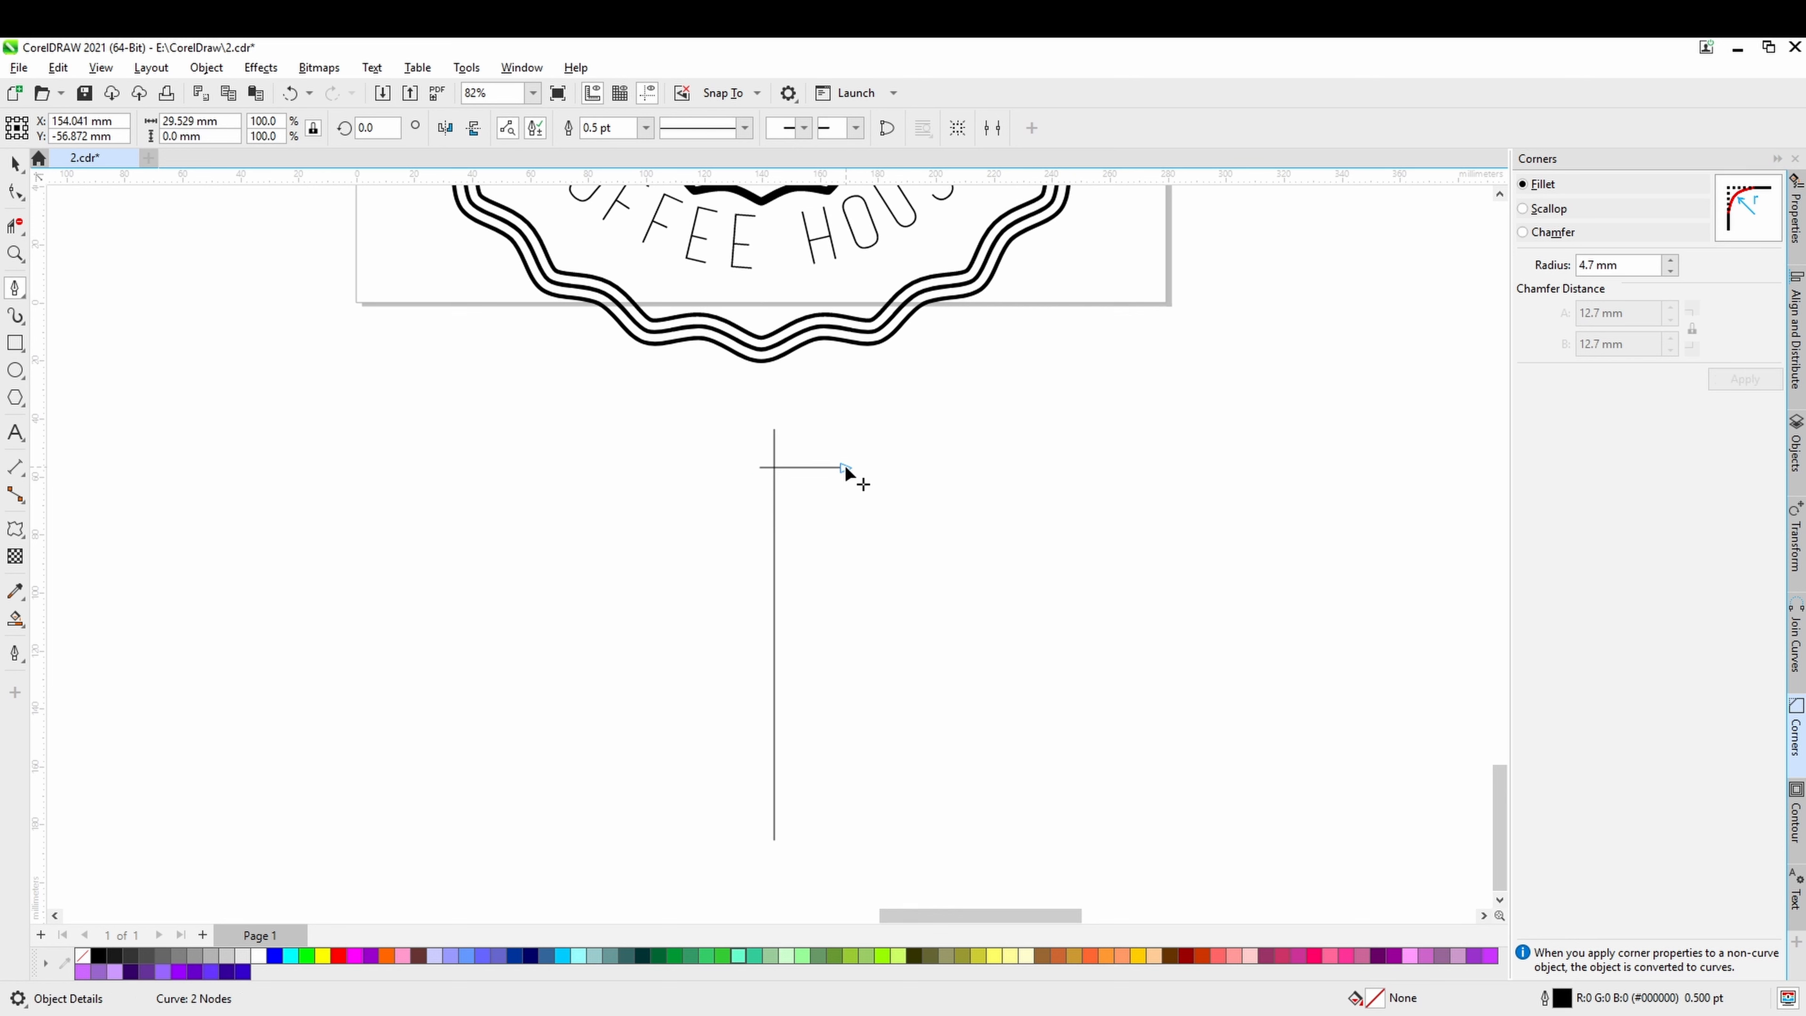
pyautogui.press('Escape')
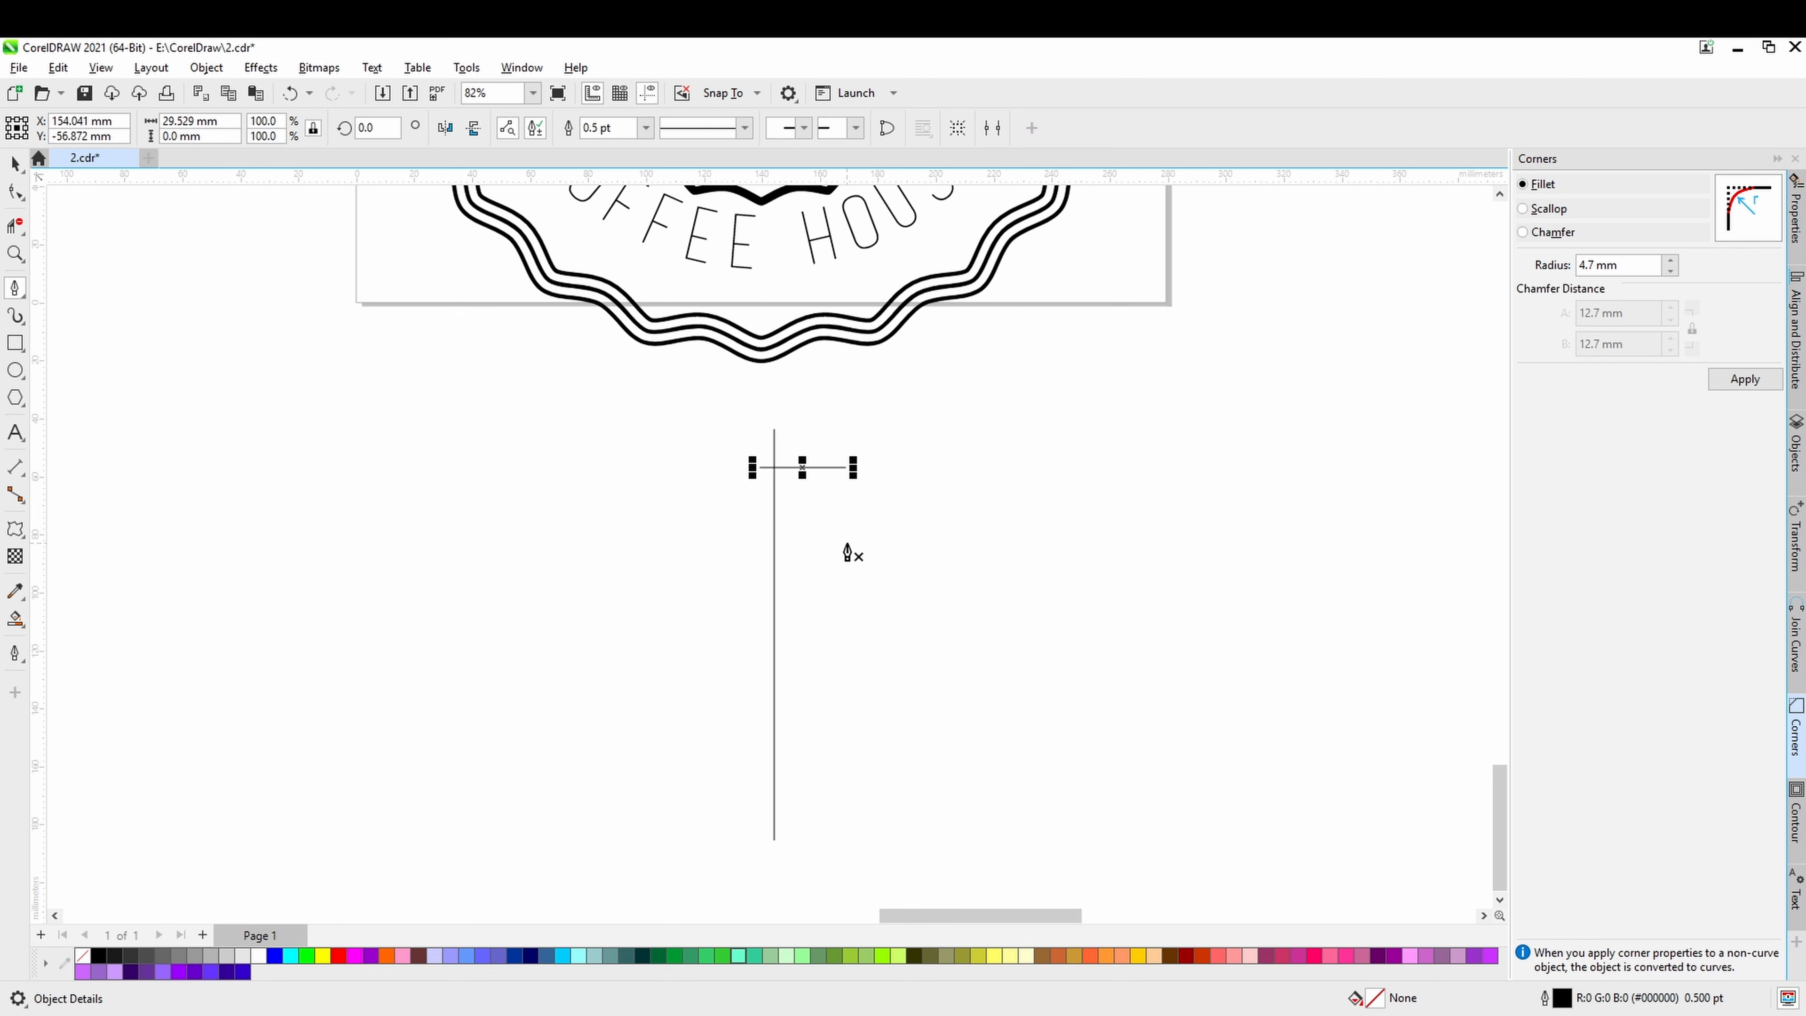
pyautogui.hotkey('ctrl', 'z')
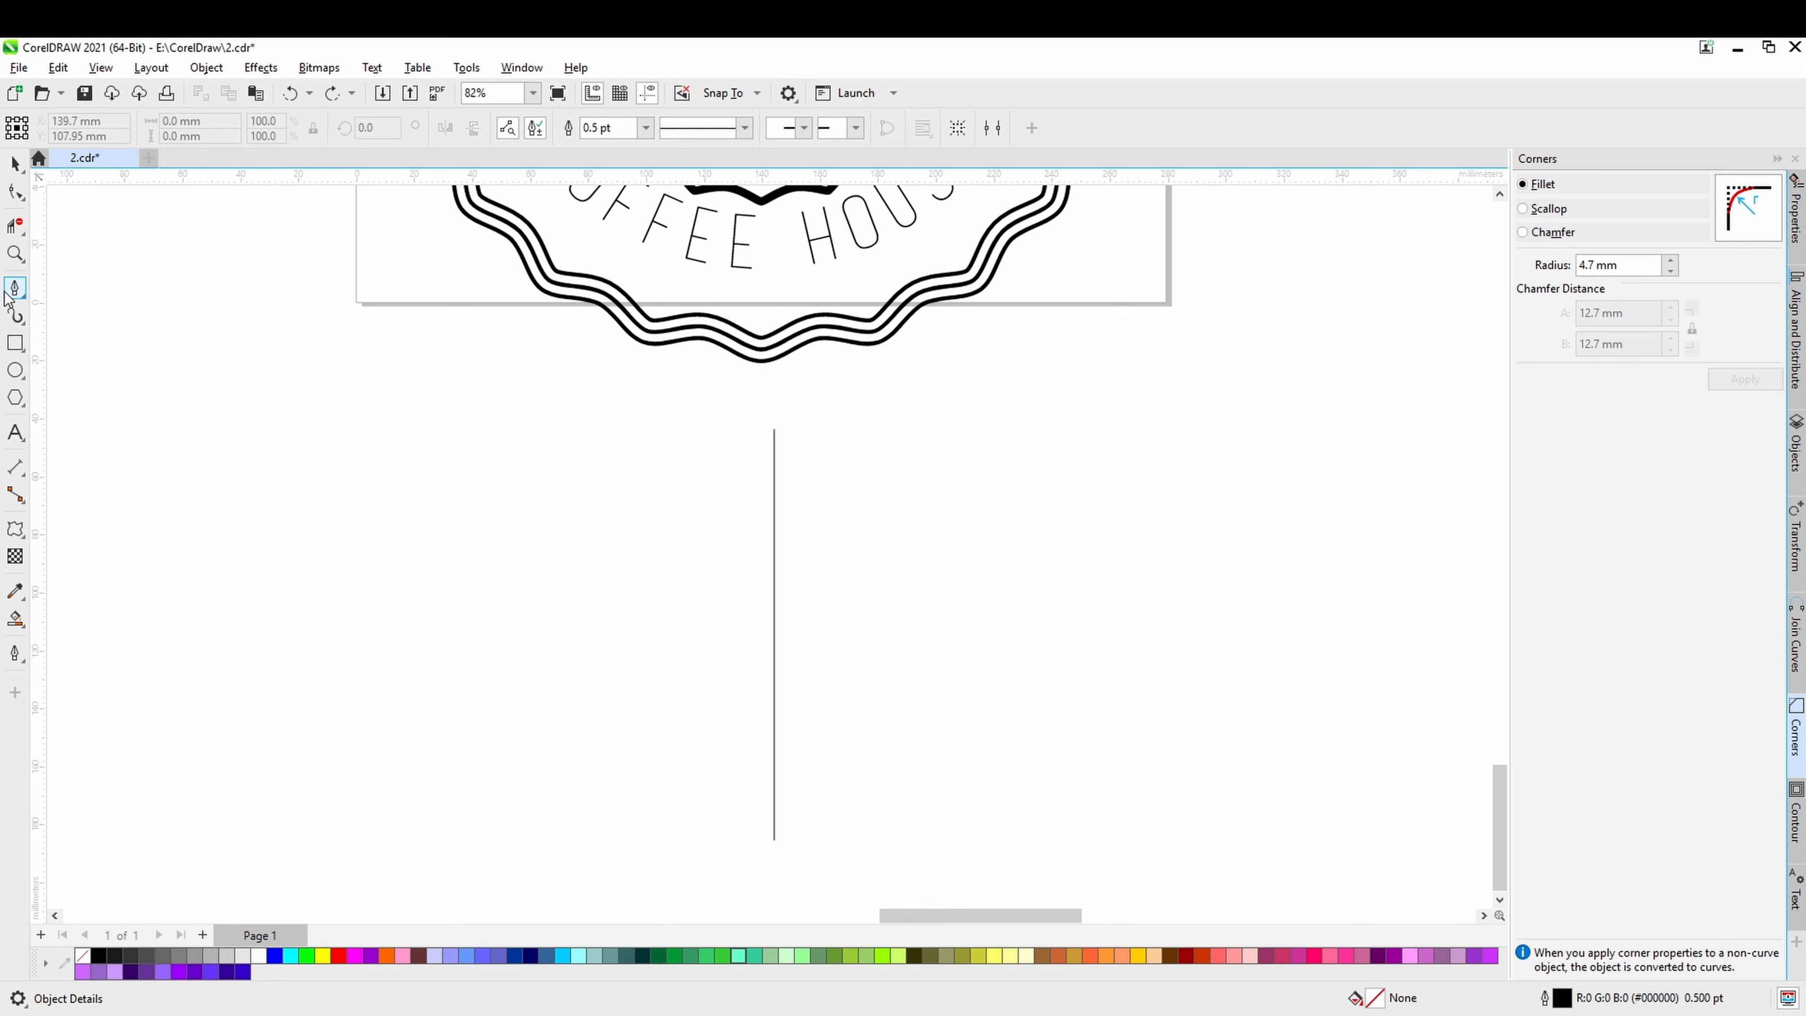
# Draw a horizontal line about 44 mm long crossing the vertical line near its upper end with the Freehand tool.
pyautogui.click(24, 297)
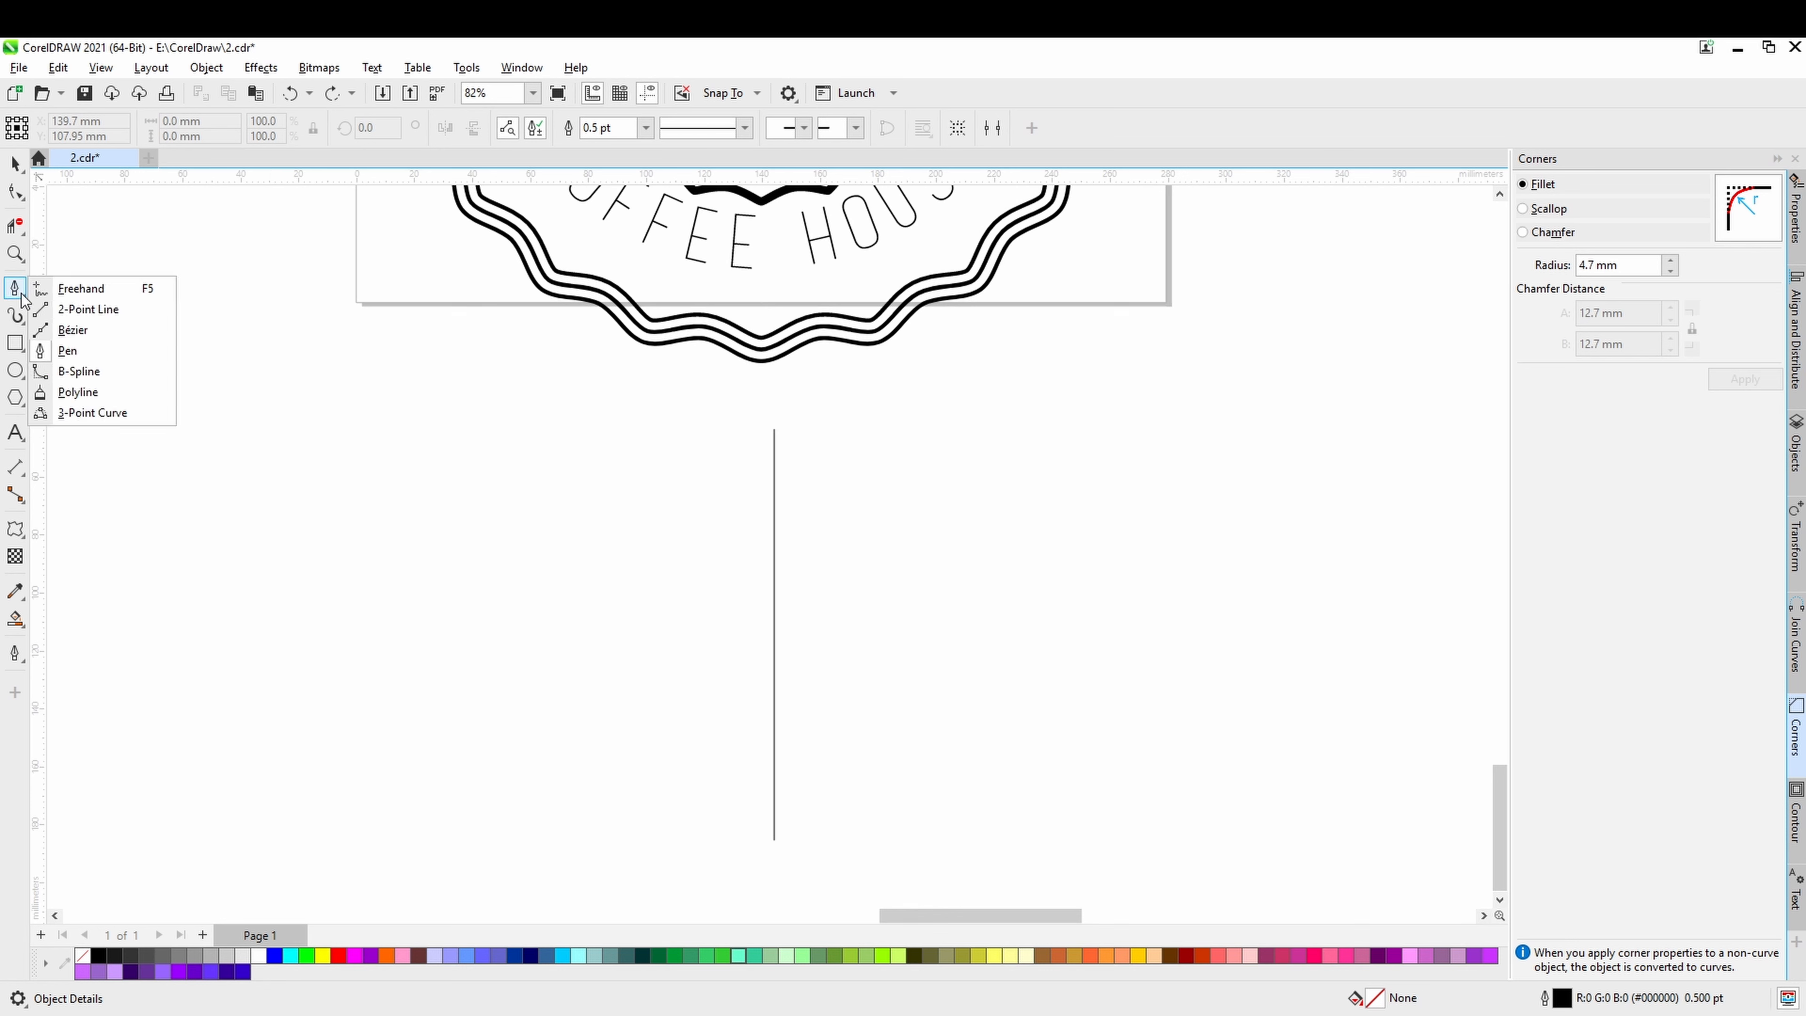
pyautogui.click(71, 292)
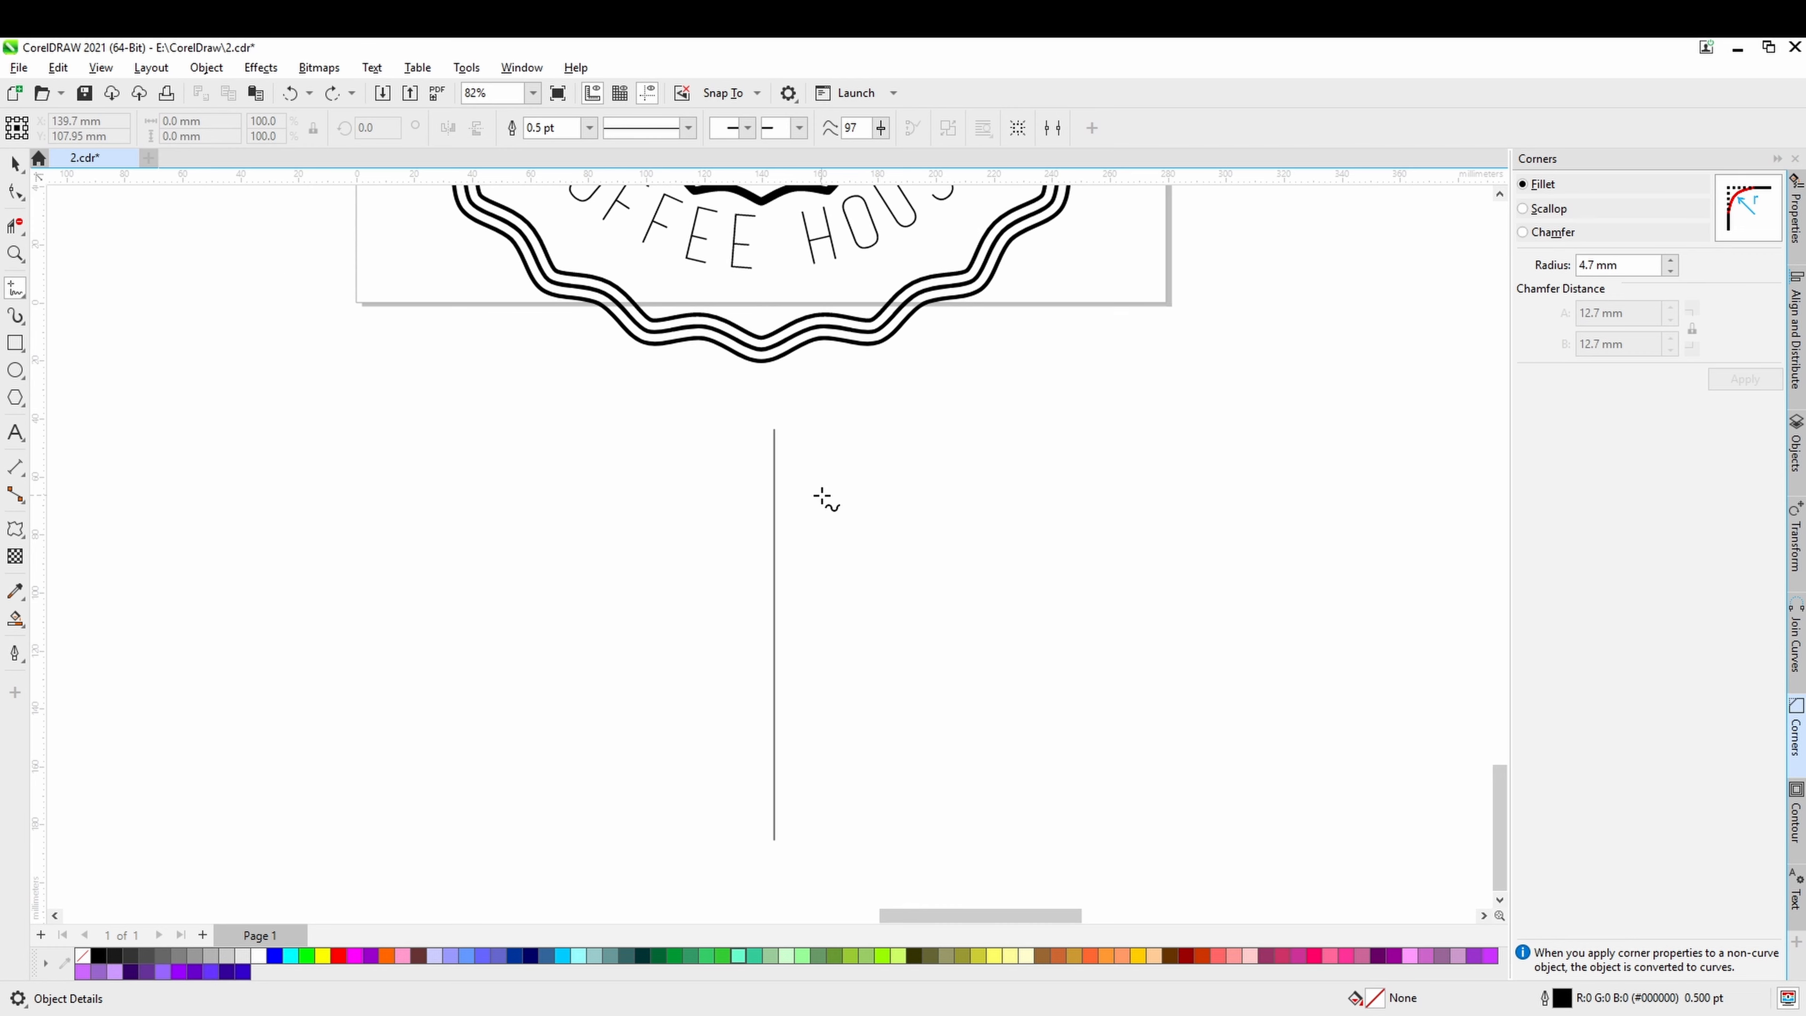
pyautogui.scroll(1, 825, 500)
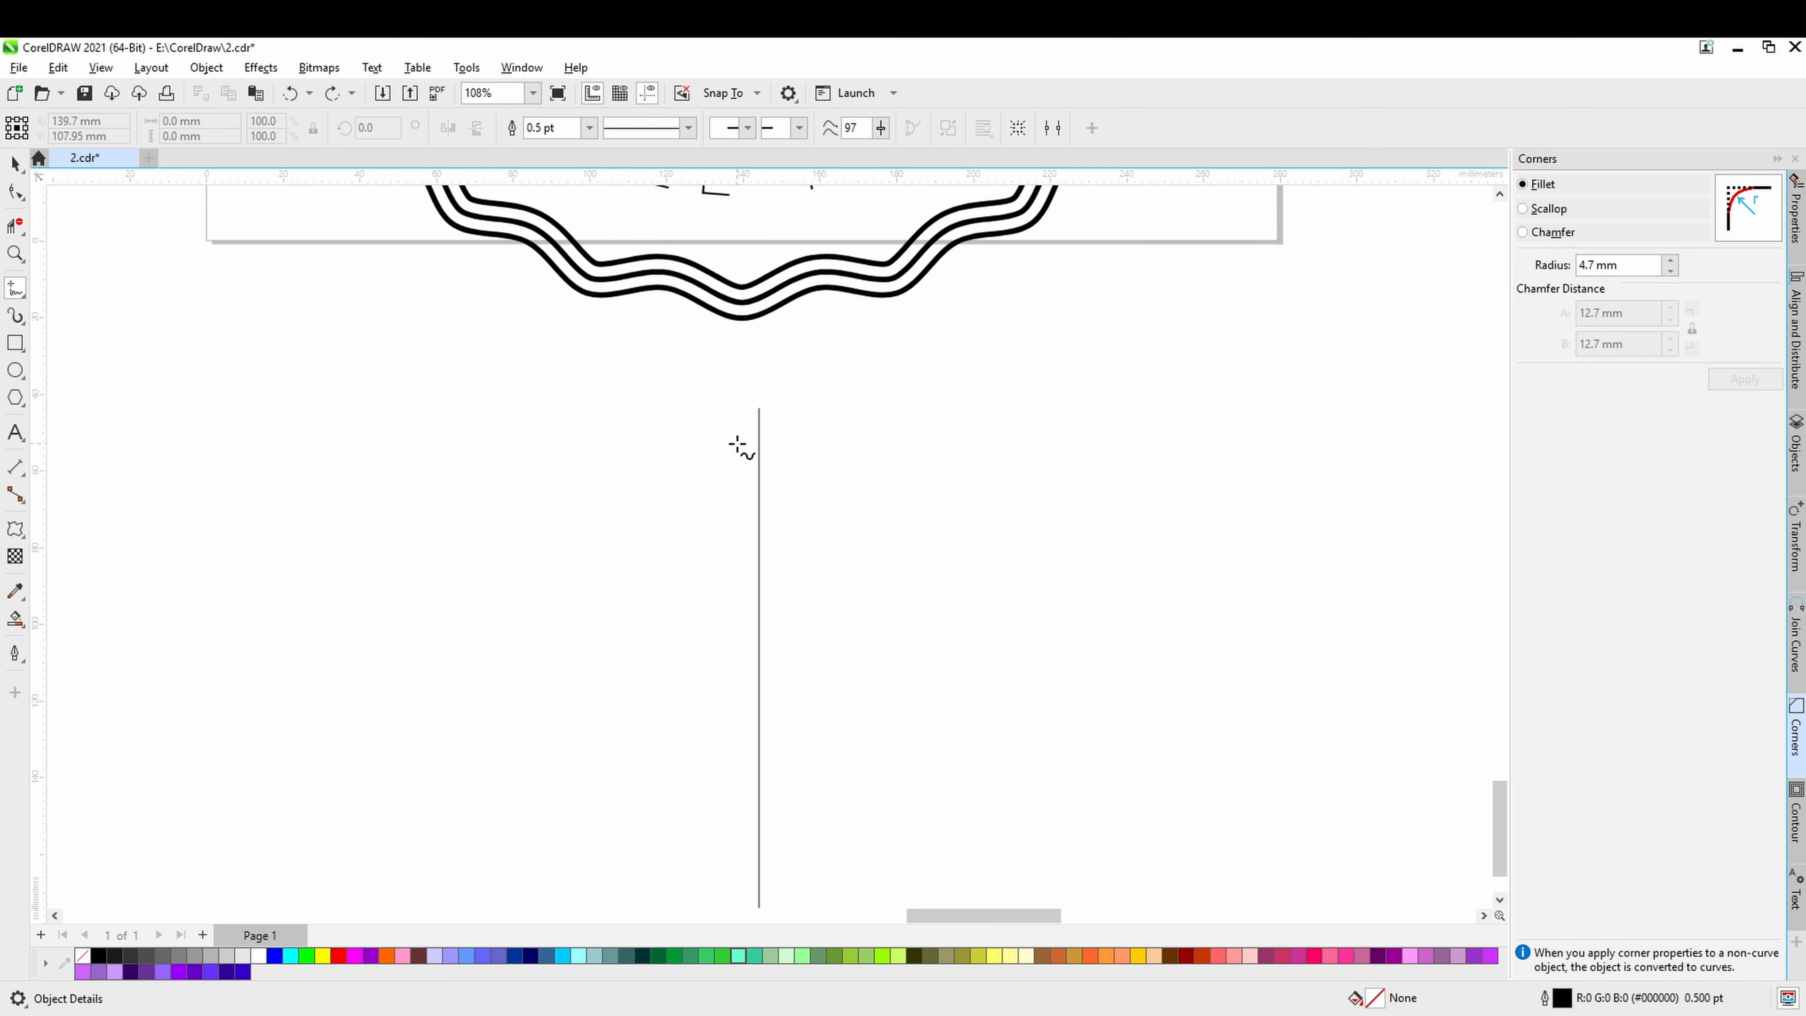
pyautogui.click(758, 440)
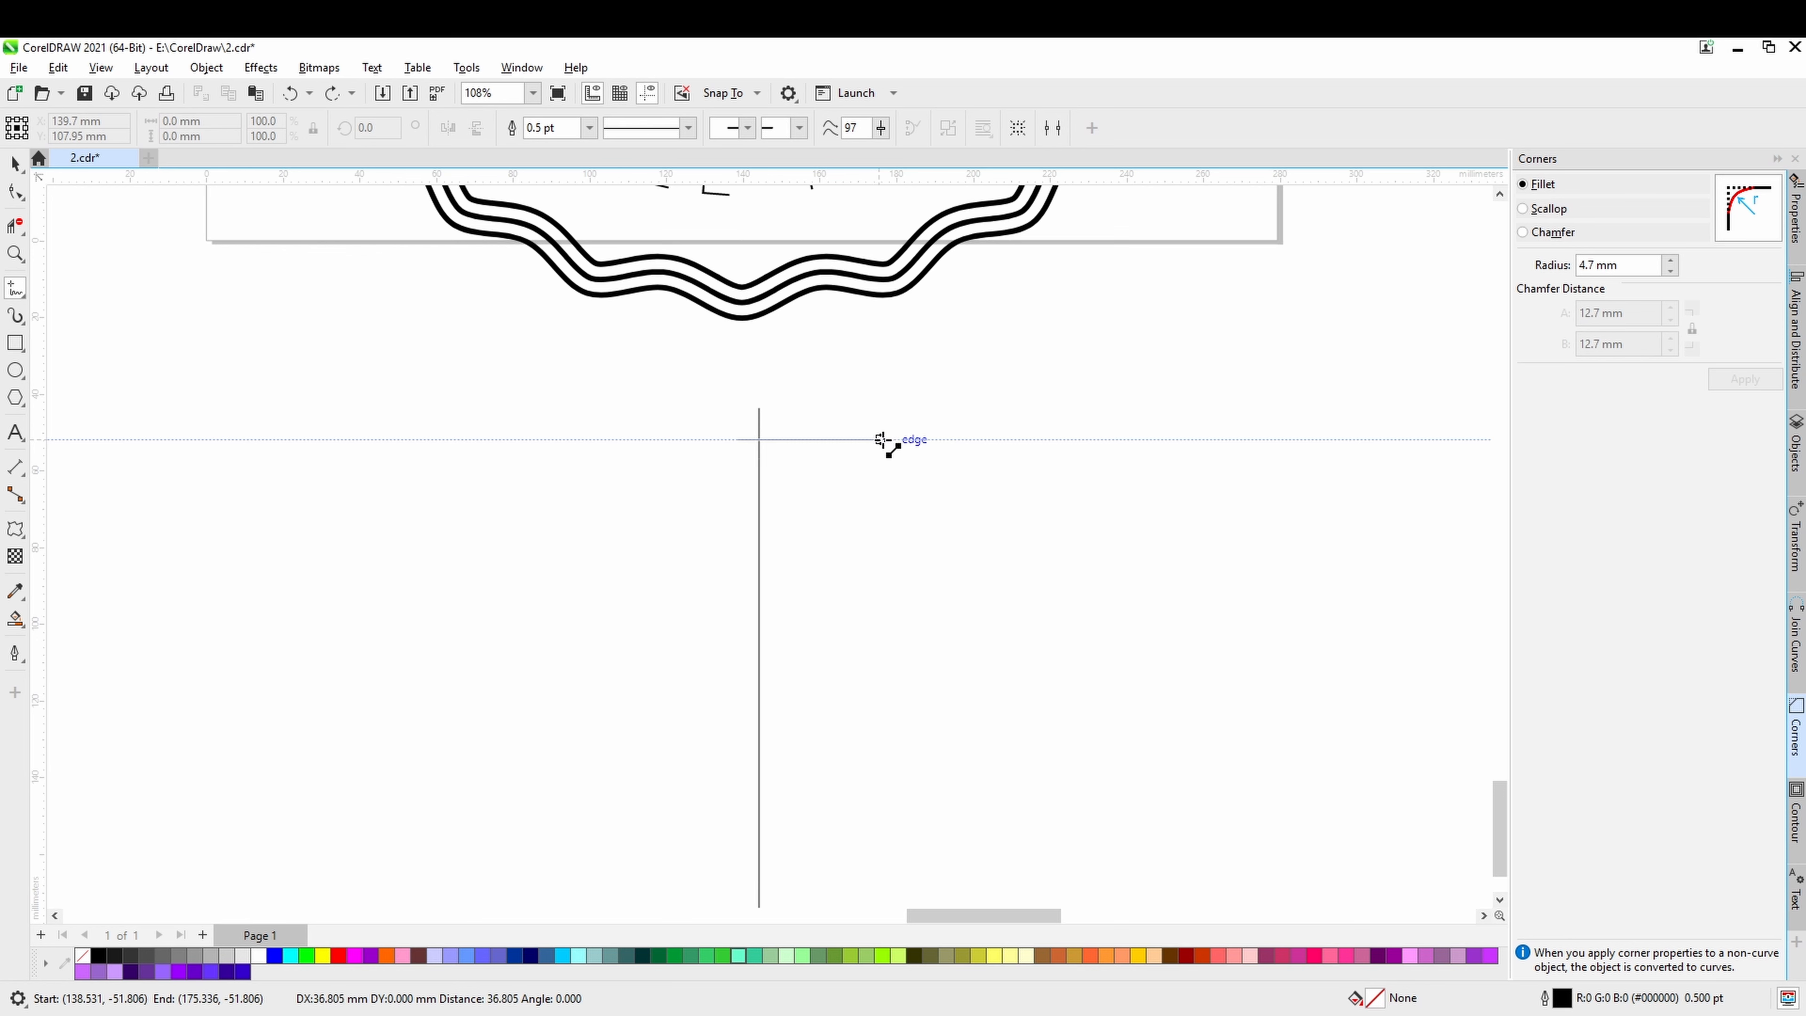
pyautogui.click(910, 439)
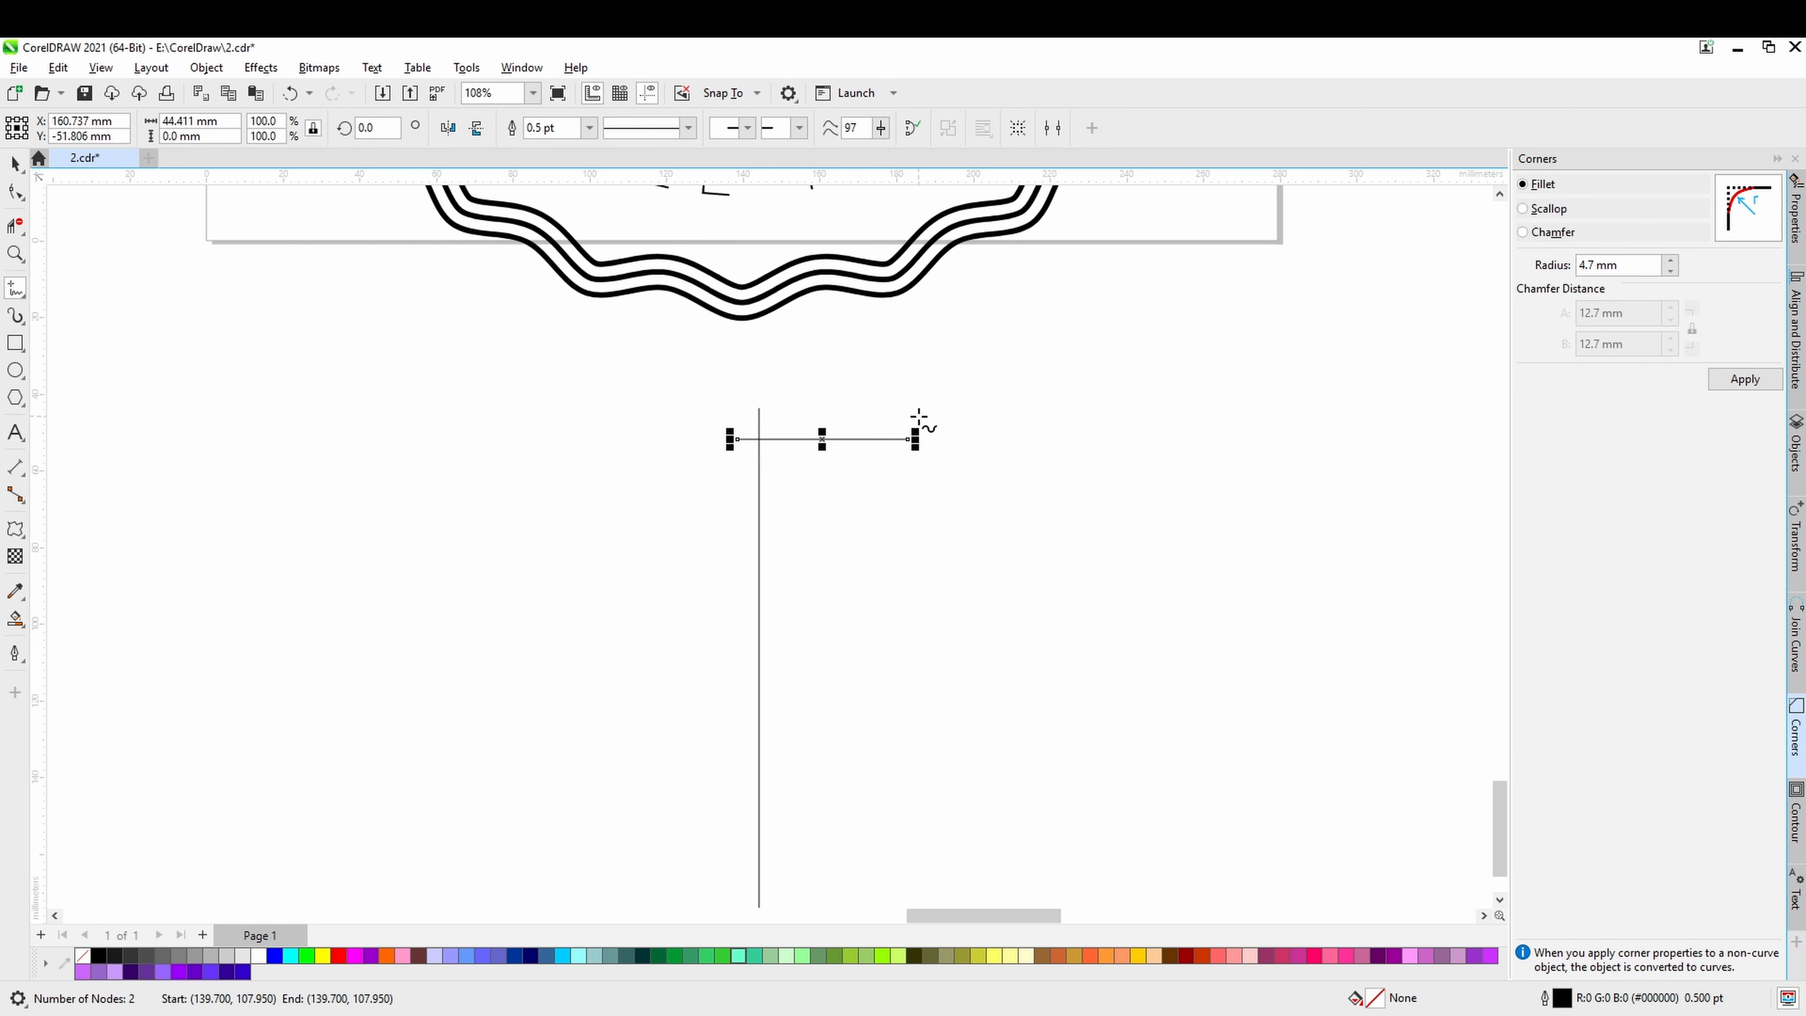
# Draw a short slanted line crossing the horizontal line's right end and a horizontal line about 45 mm long level with its foot, using the Freehand tool.
pyautogui.scroll(3, 917, 419)
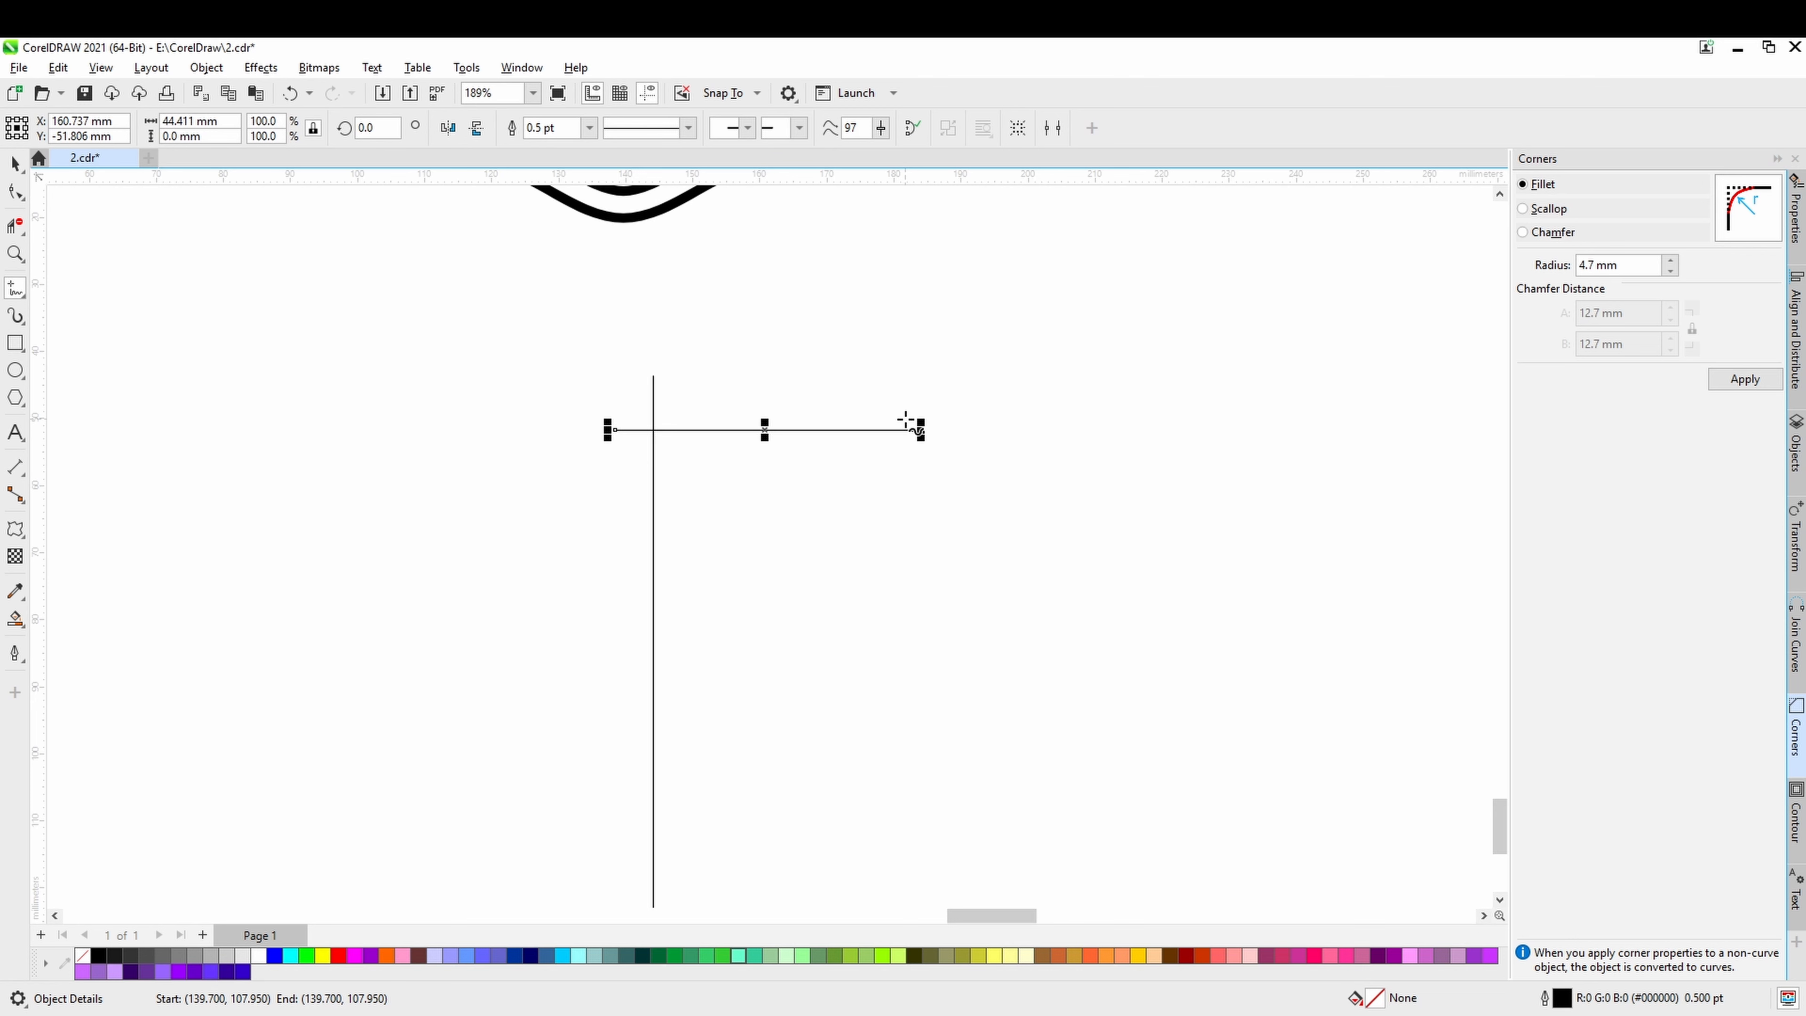
pyautogui.click(910, 421)
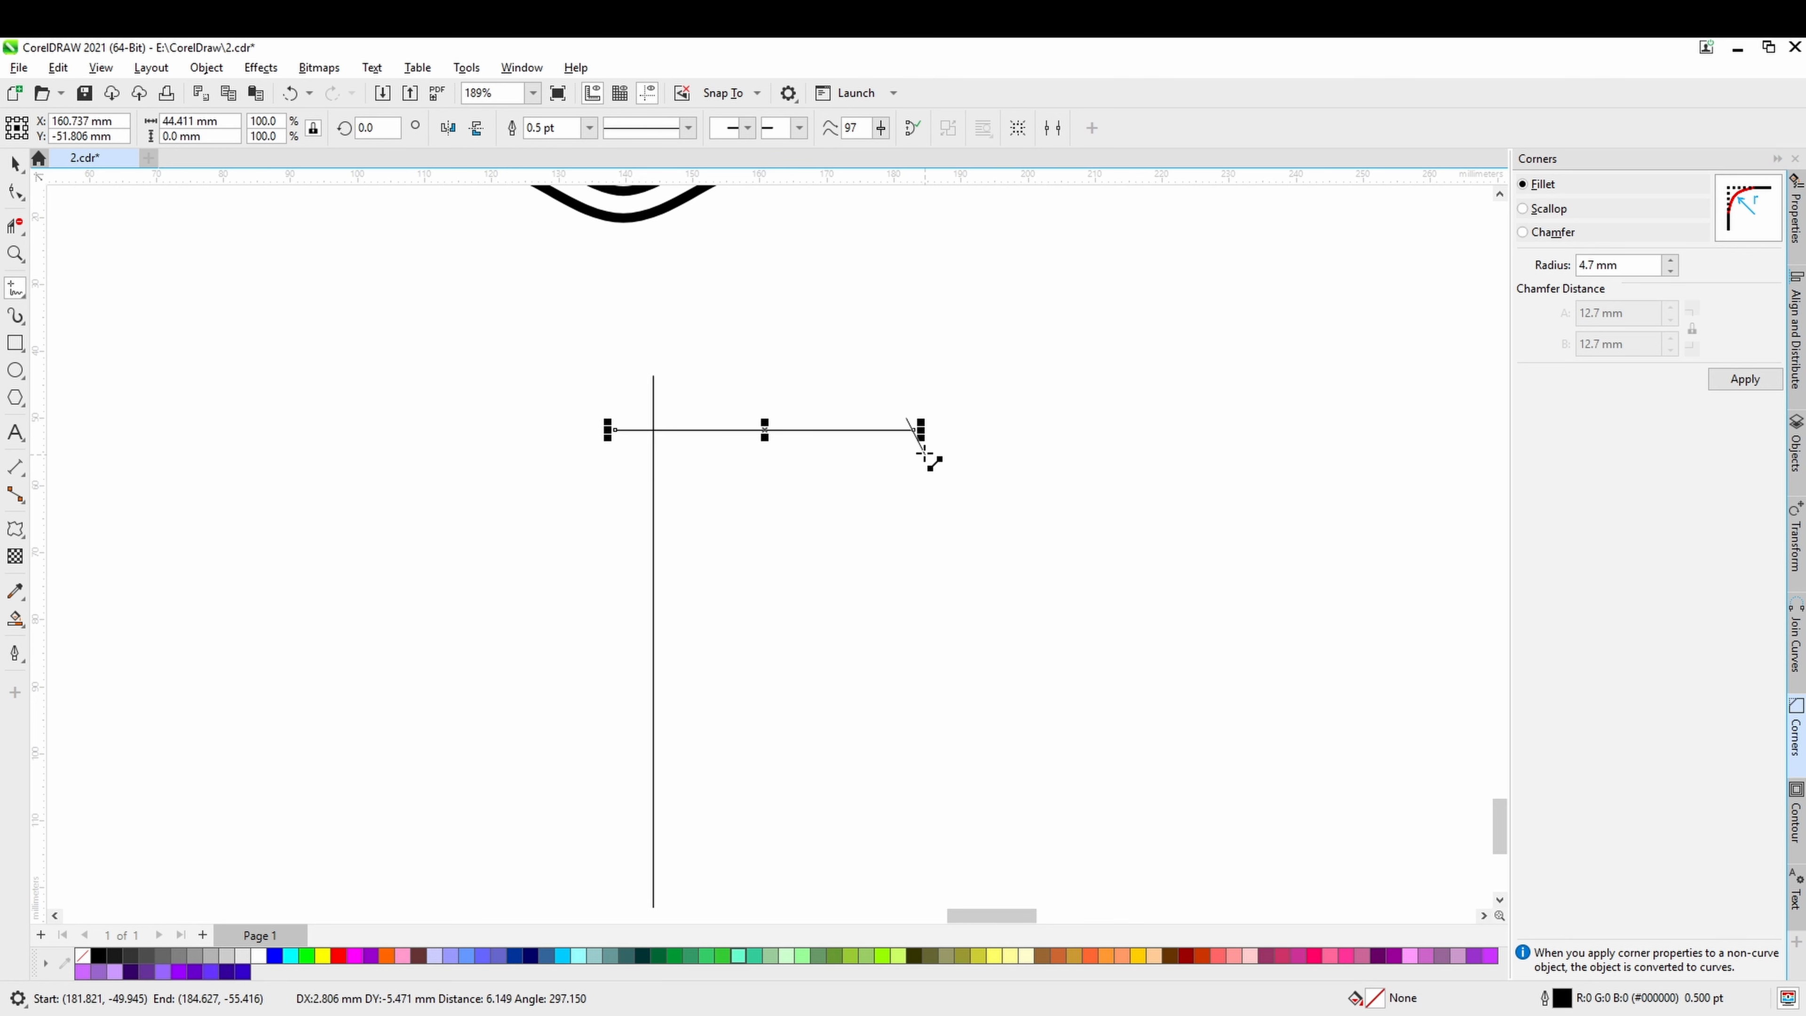
pyautogui.click(924, 453)
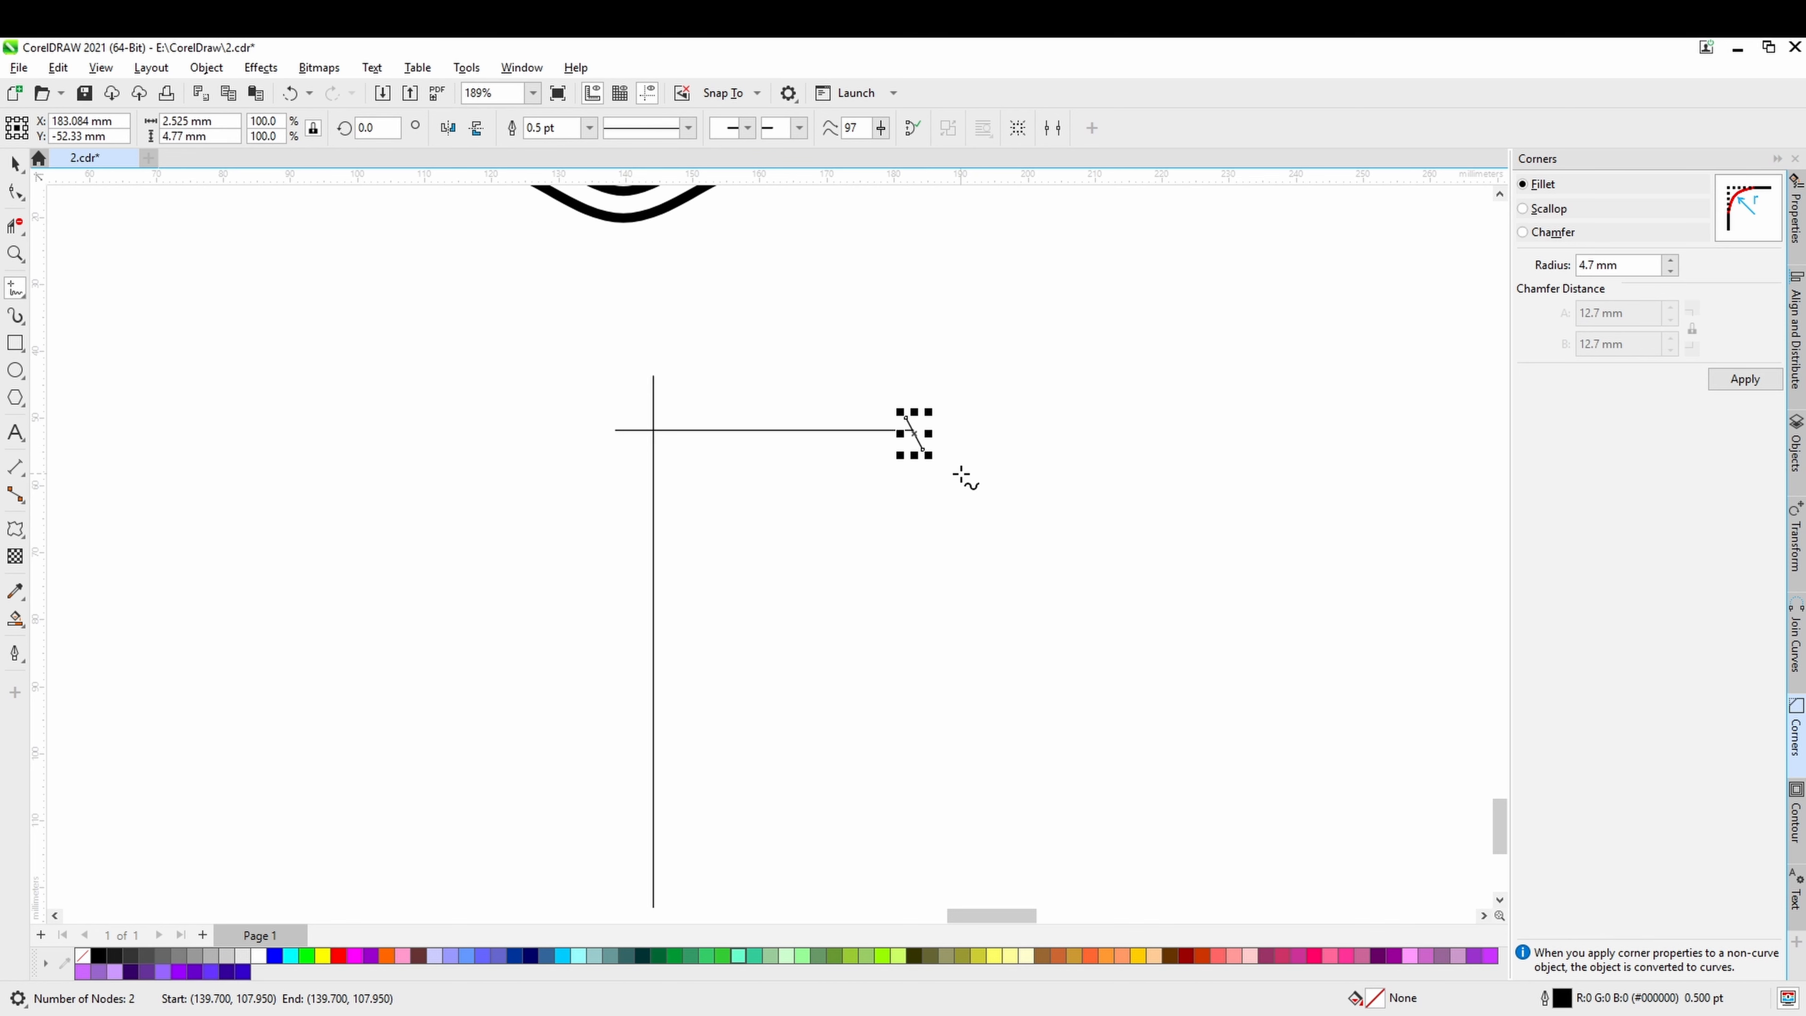
pyautogui.scroll(2, 927, 462)
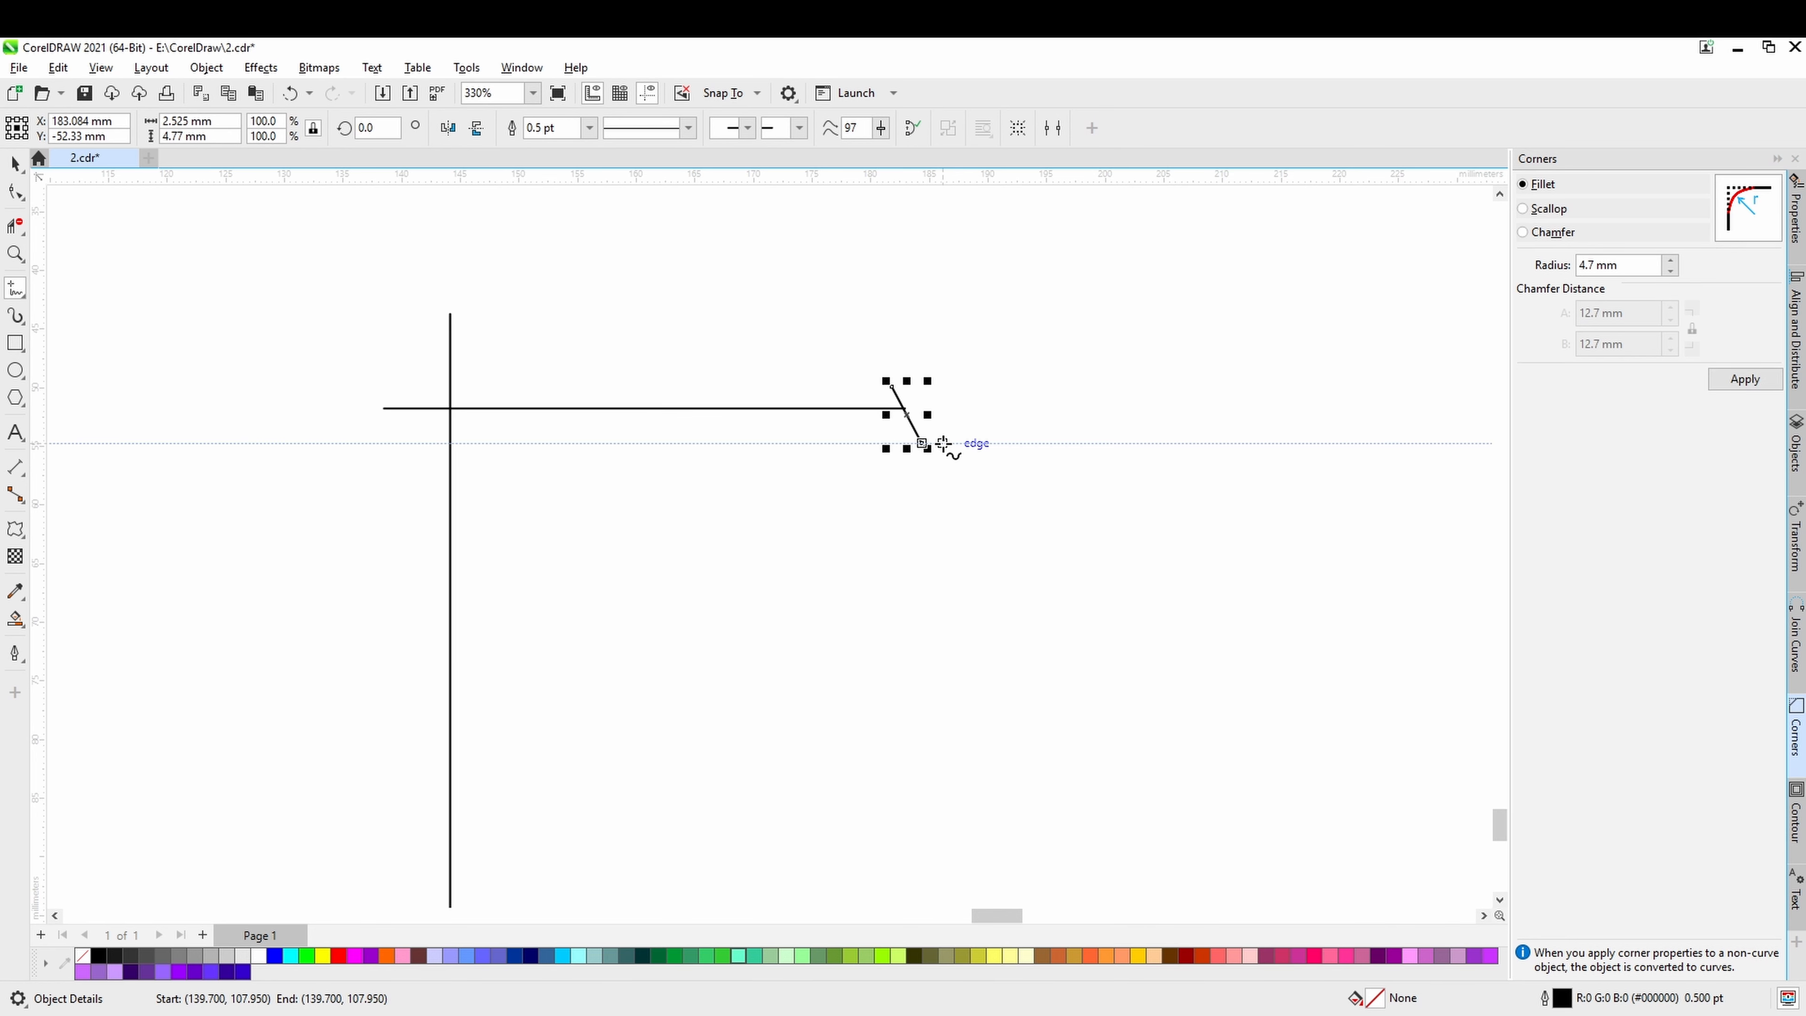
pyautogui.click(943, 443)
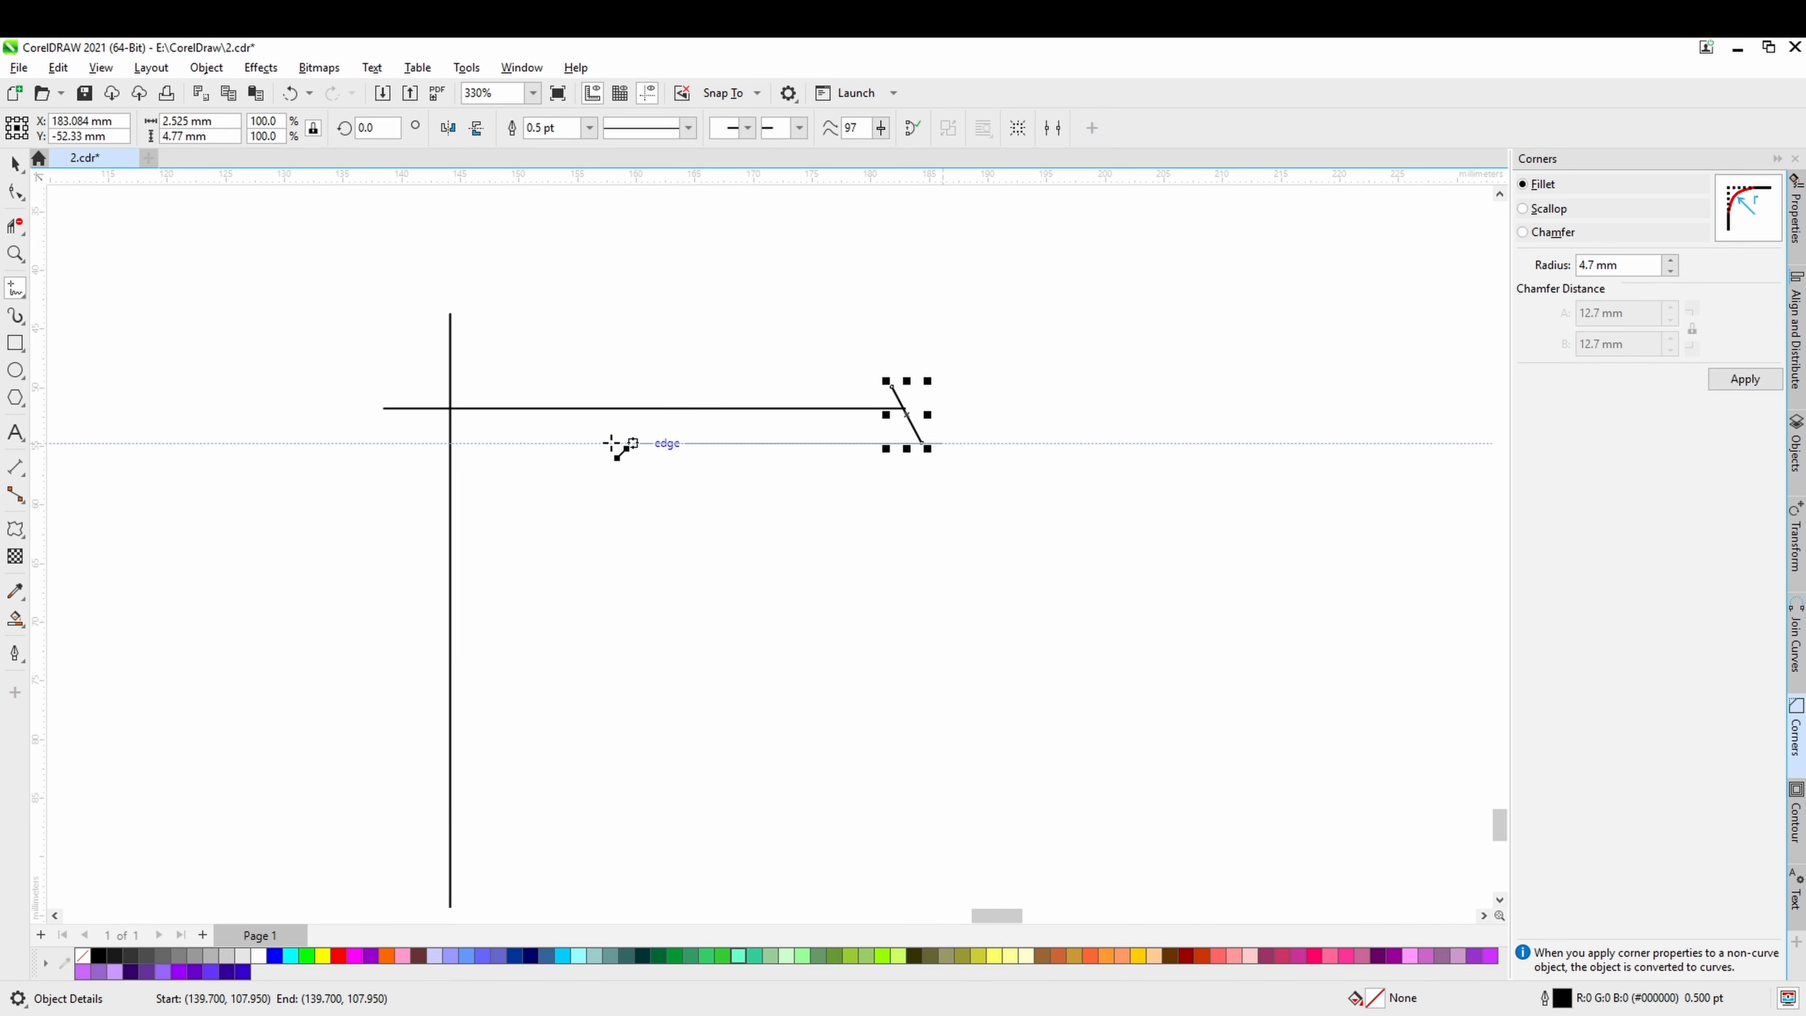
pyautogui.click(415, 443)
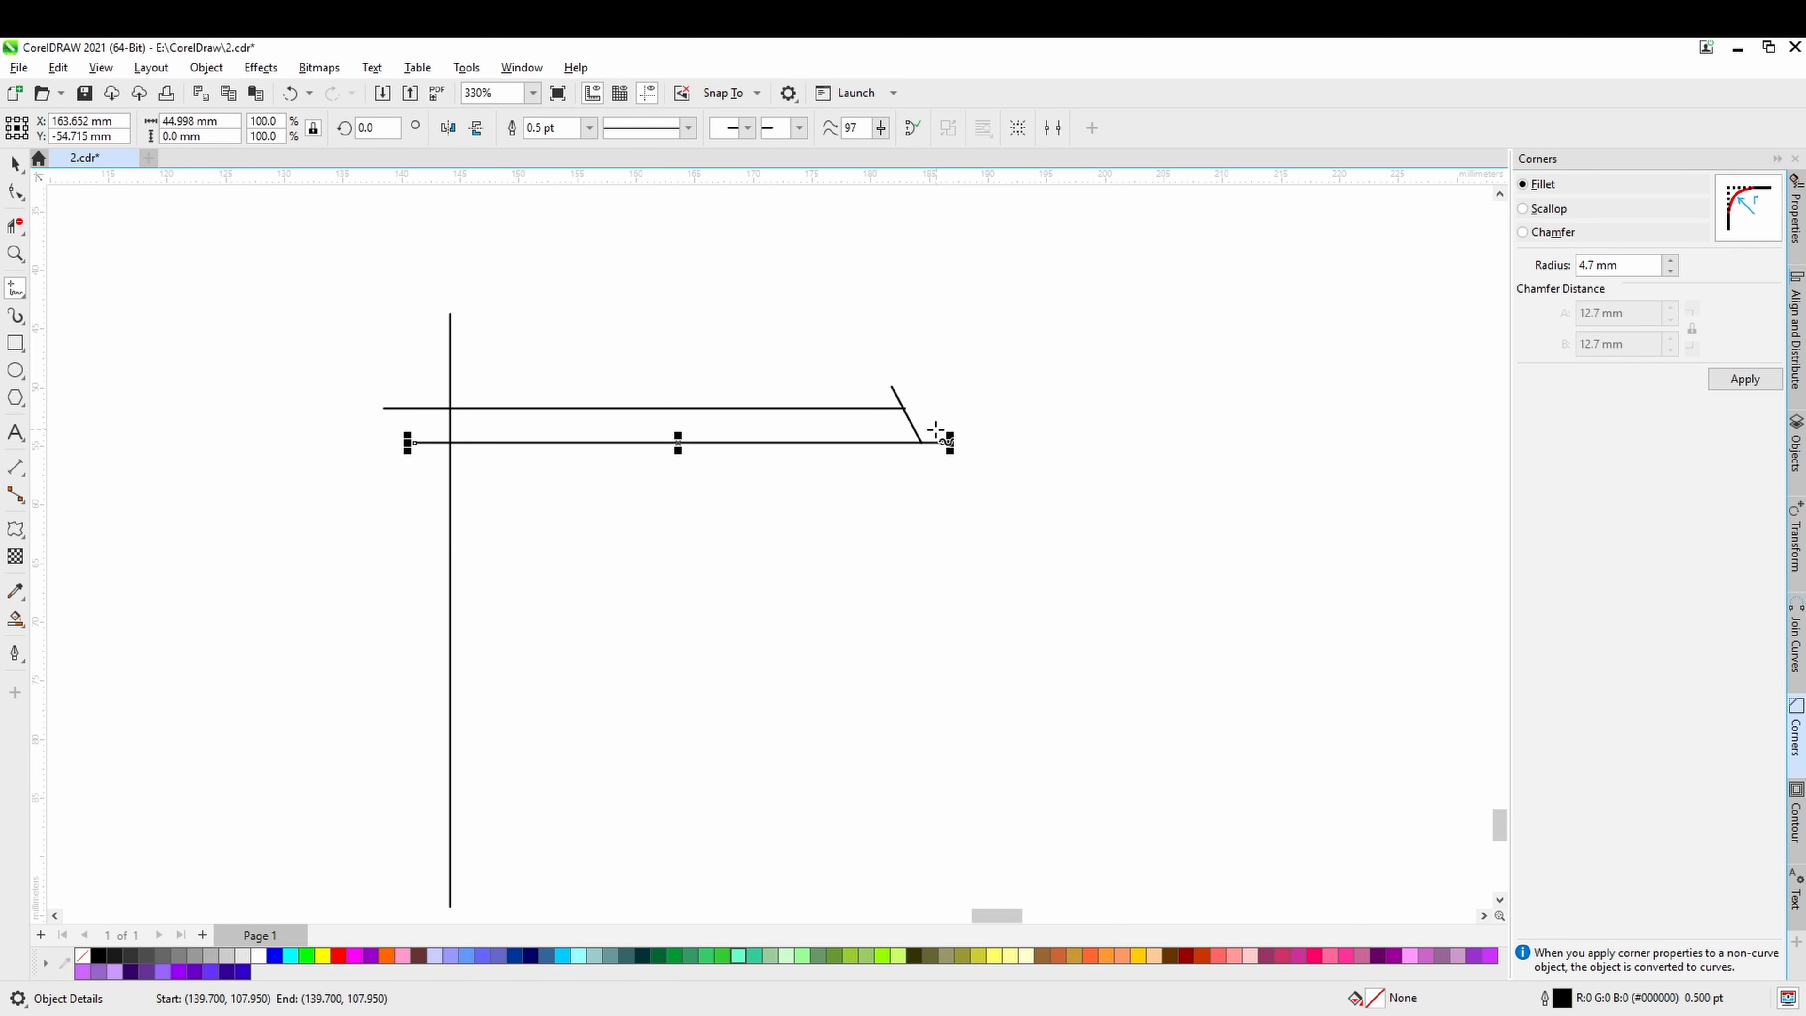
# Draw a second short slanted line beside the first and a horizontal line about 50 mm long through its foot, crossing the vertical line.
pyautogui.click(950, 441)
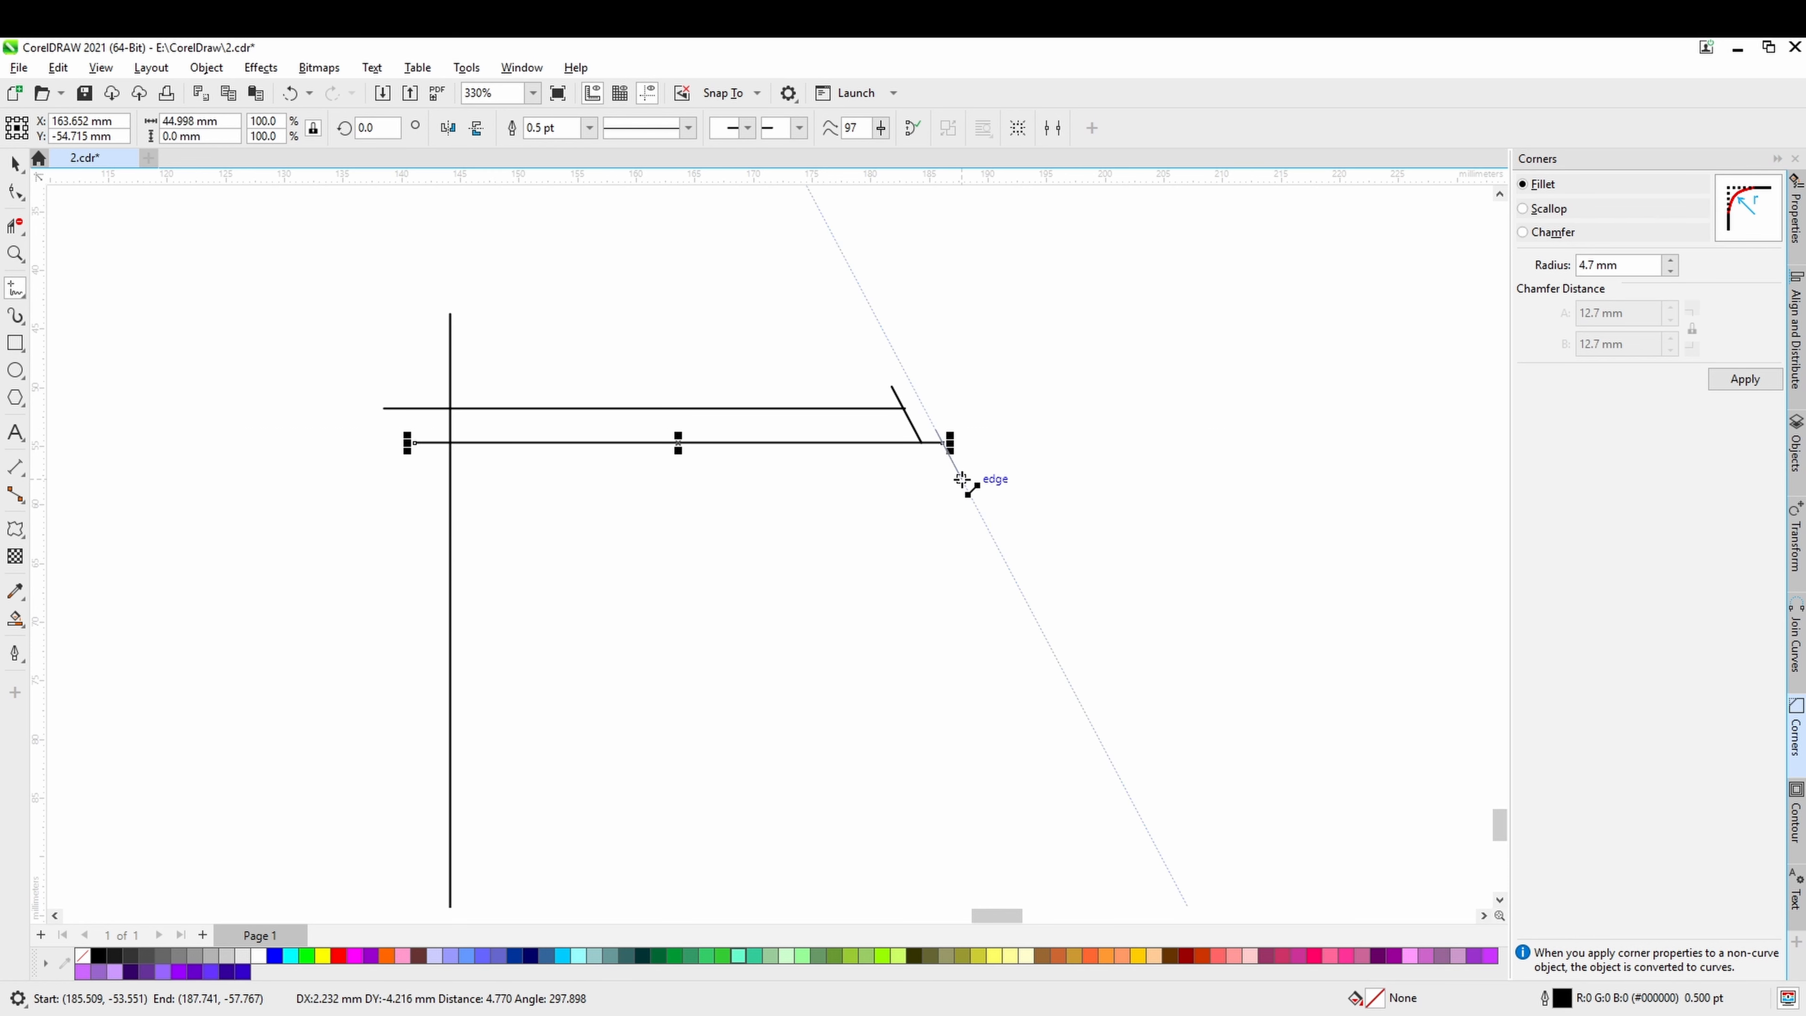
pyautogui.click(962, 479)
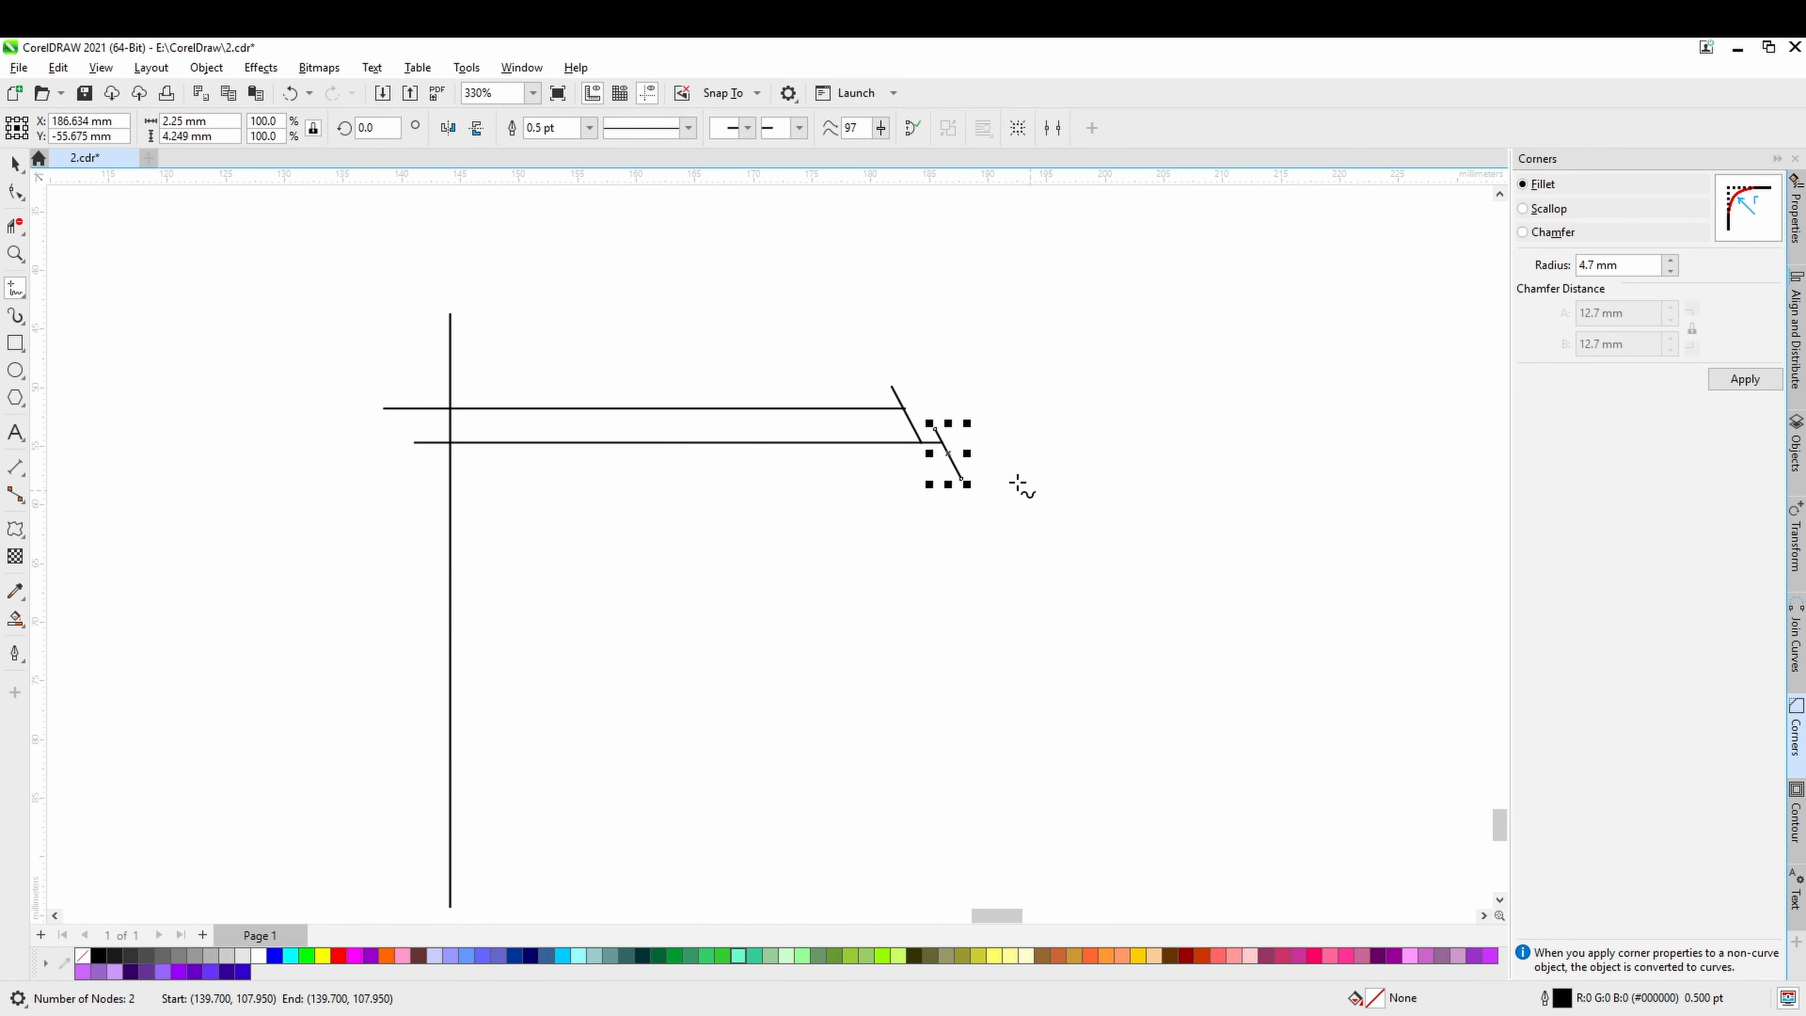
pyautogui.click(403, 481)
pyautogui.scroll(-1, 968, 558)
pyautogui.moveTo(968, 555); pyautogui.dragTo(982, 486)
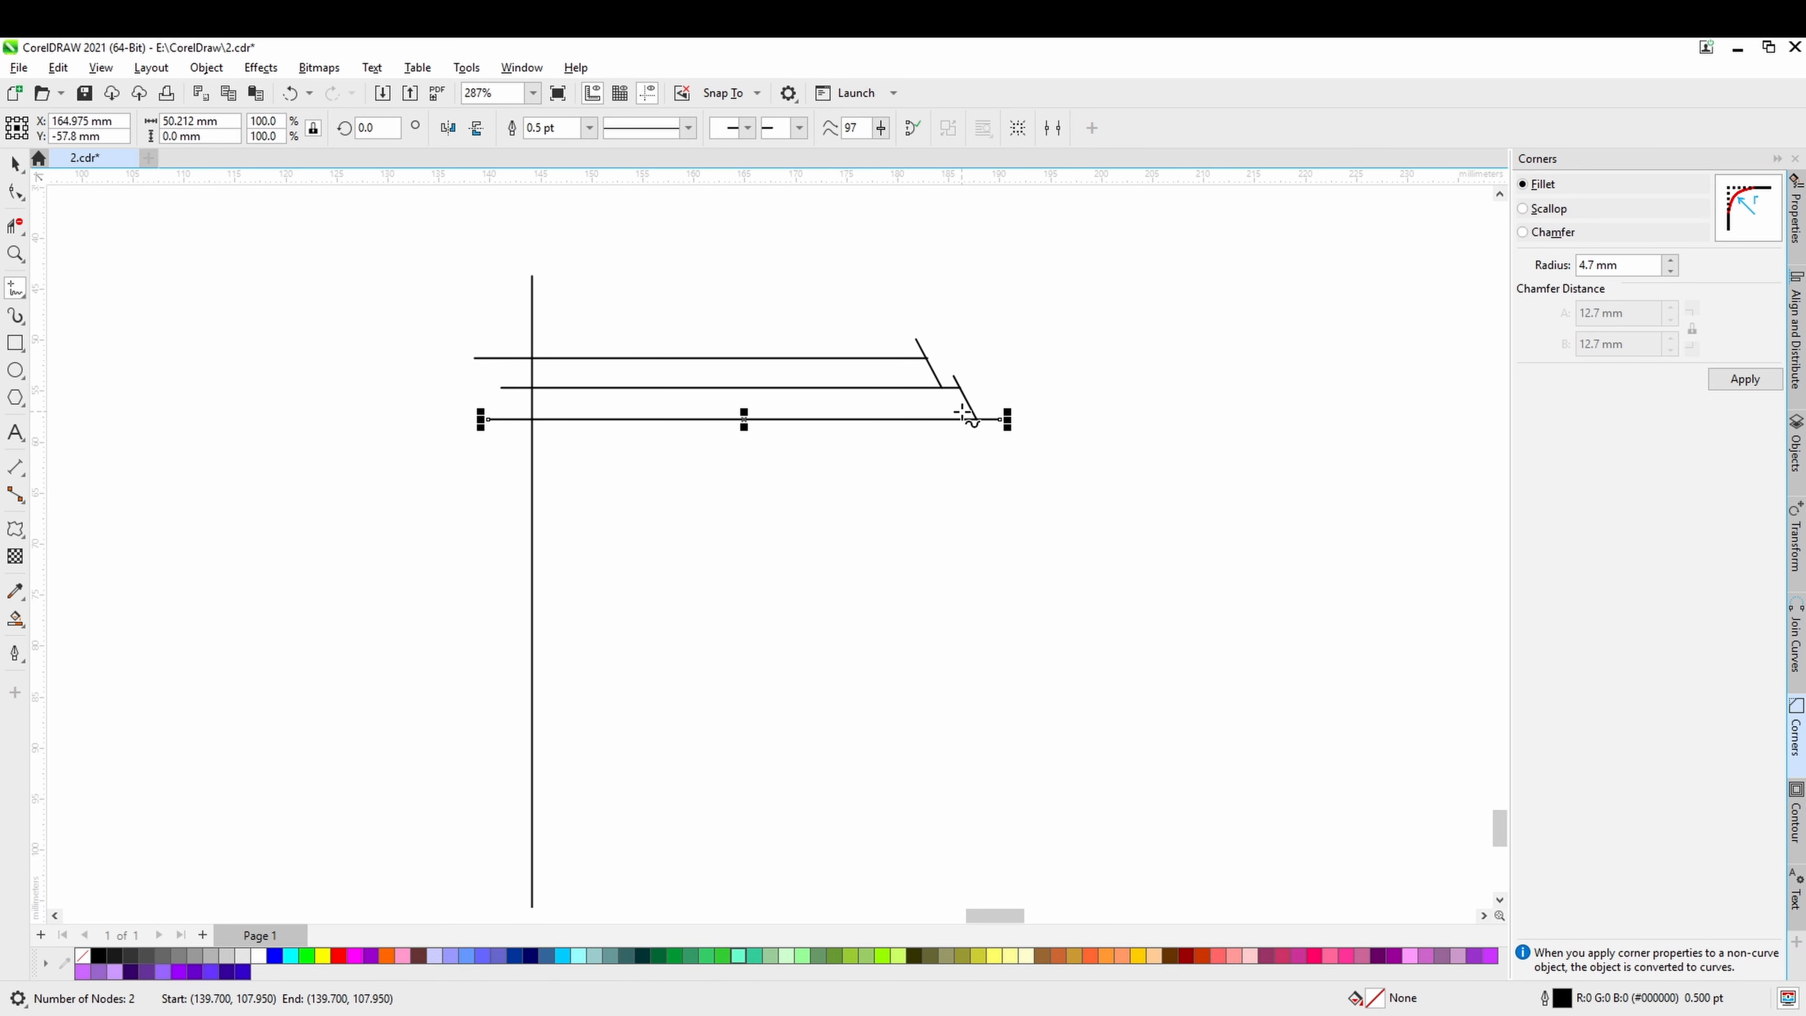
# Draw a steep side line about 61 mm long down from the lowest horizontal and a horizontal base line about 49 mm long at its foot.
pyautogui.moveTo(956, 414)
pyautogui.mouseDown()
pyautogui.moveTo(978, 703)
pyautogui.moveTo(1057, 476)
pyautogui.moveTo(907, 779)
pyautogui.moveTo(911, 814)
pyautogui.moveTo(954, 597)
pyautogui.moveTo(971, 670)
pyautogui.moveTo(968, 644)
pyautogui.mouseUp()
pyautogui.scroll(-3, 911, 815)
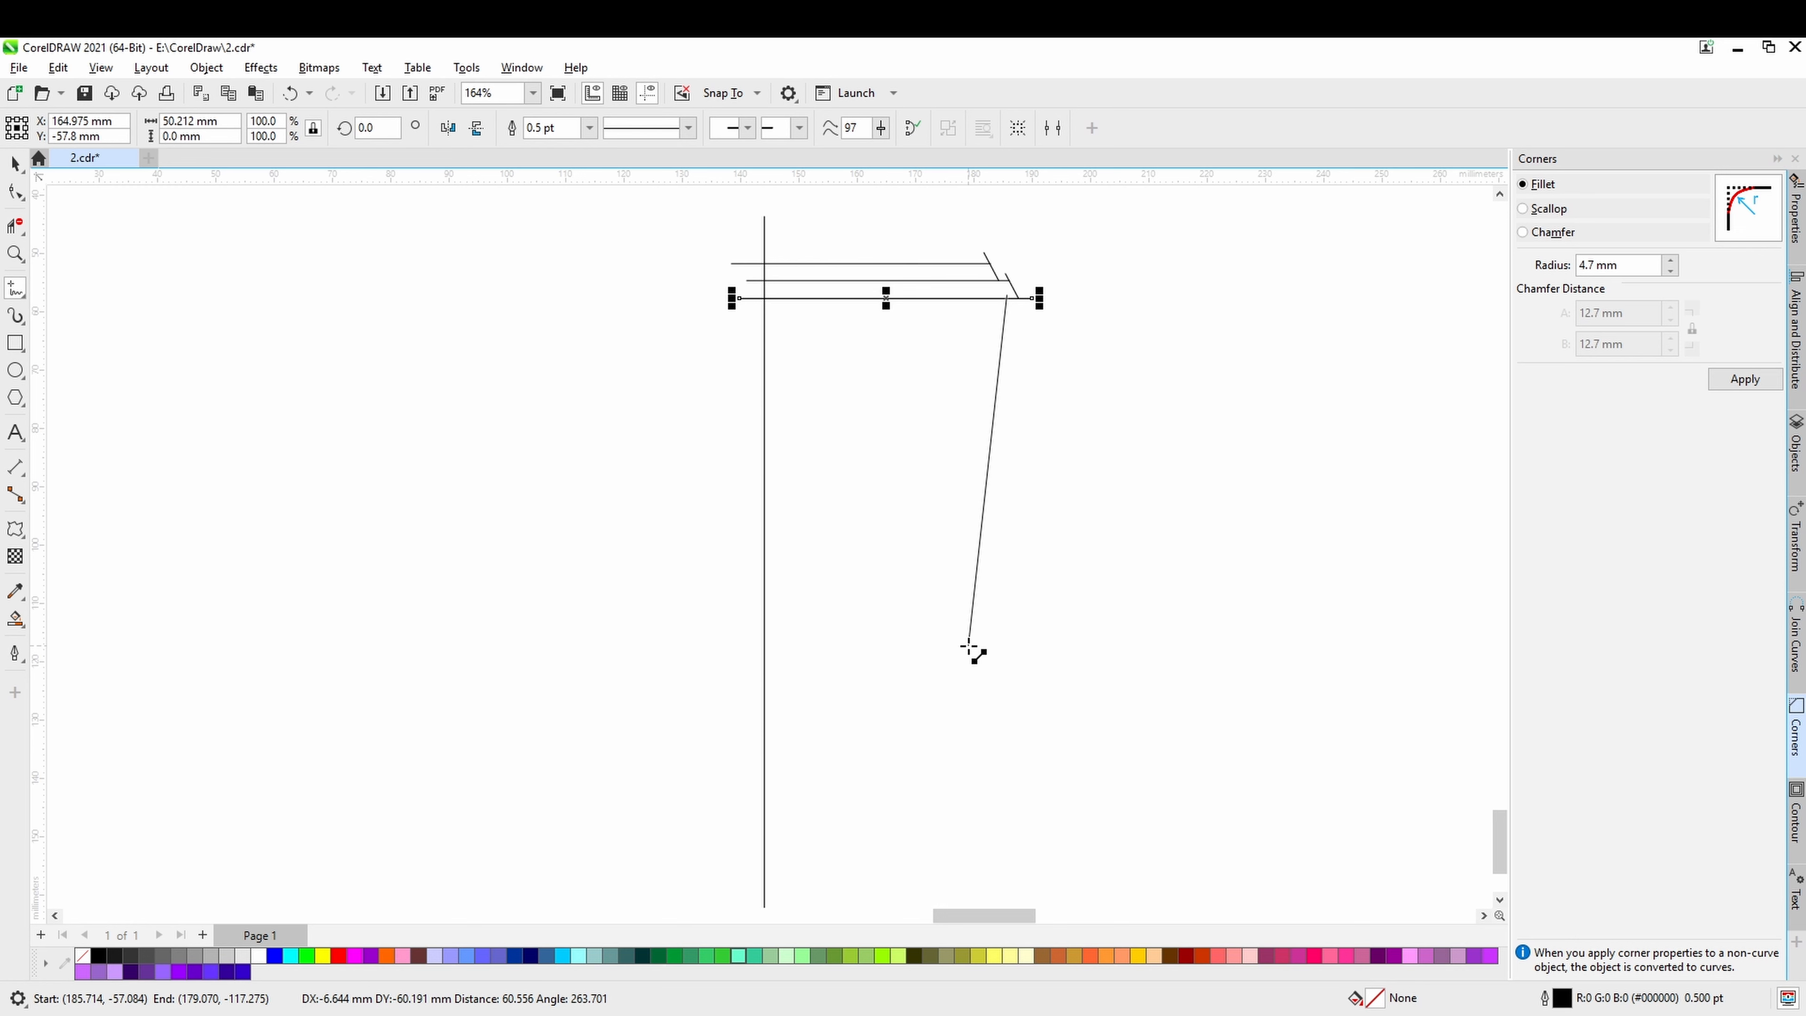
pyautogui.moveTo(970, 646); pyautogui.dragTo(969, 644)
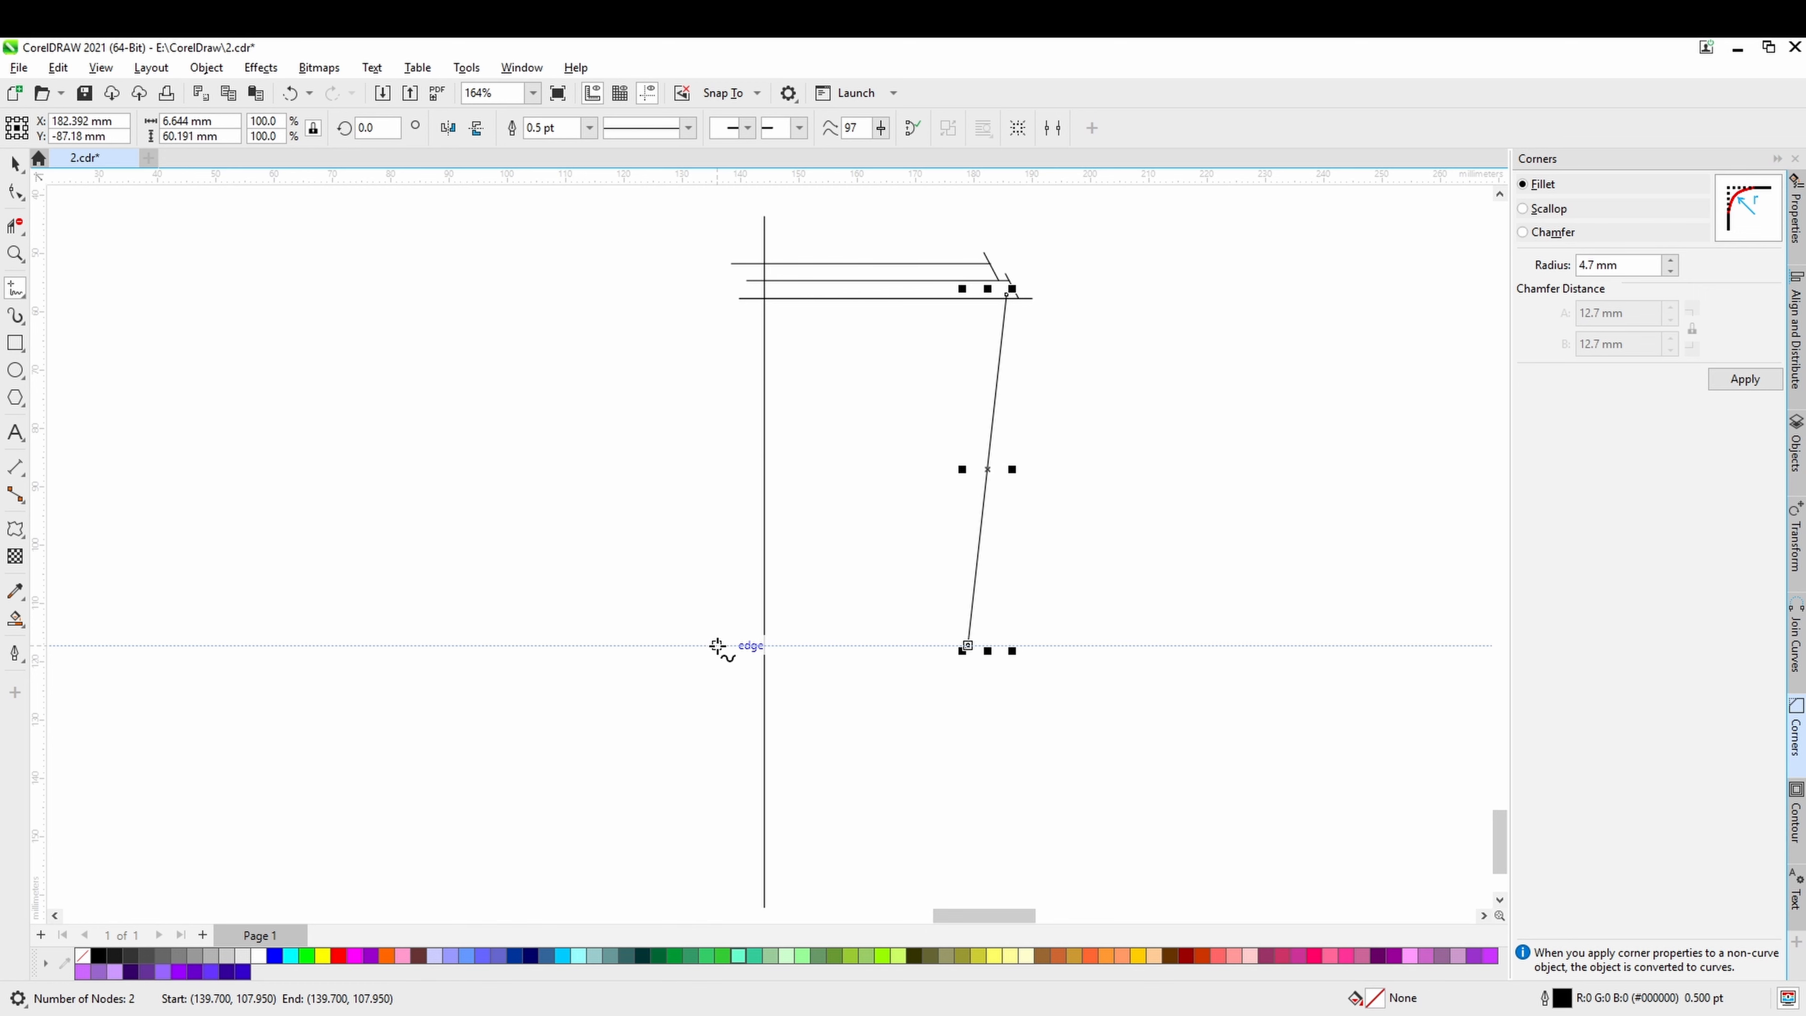
pyautogui.moveTo(718, 646); pyautogui.dragTo(1010, 646)
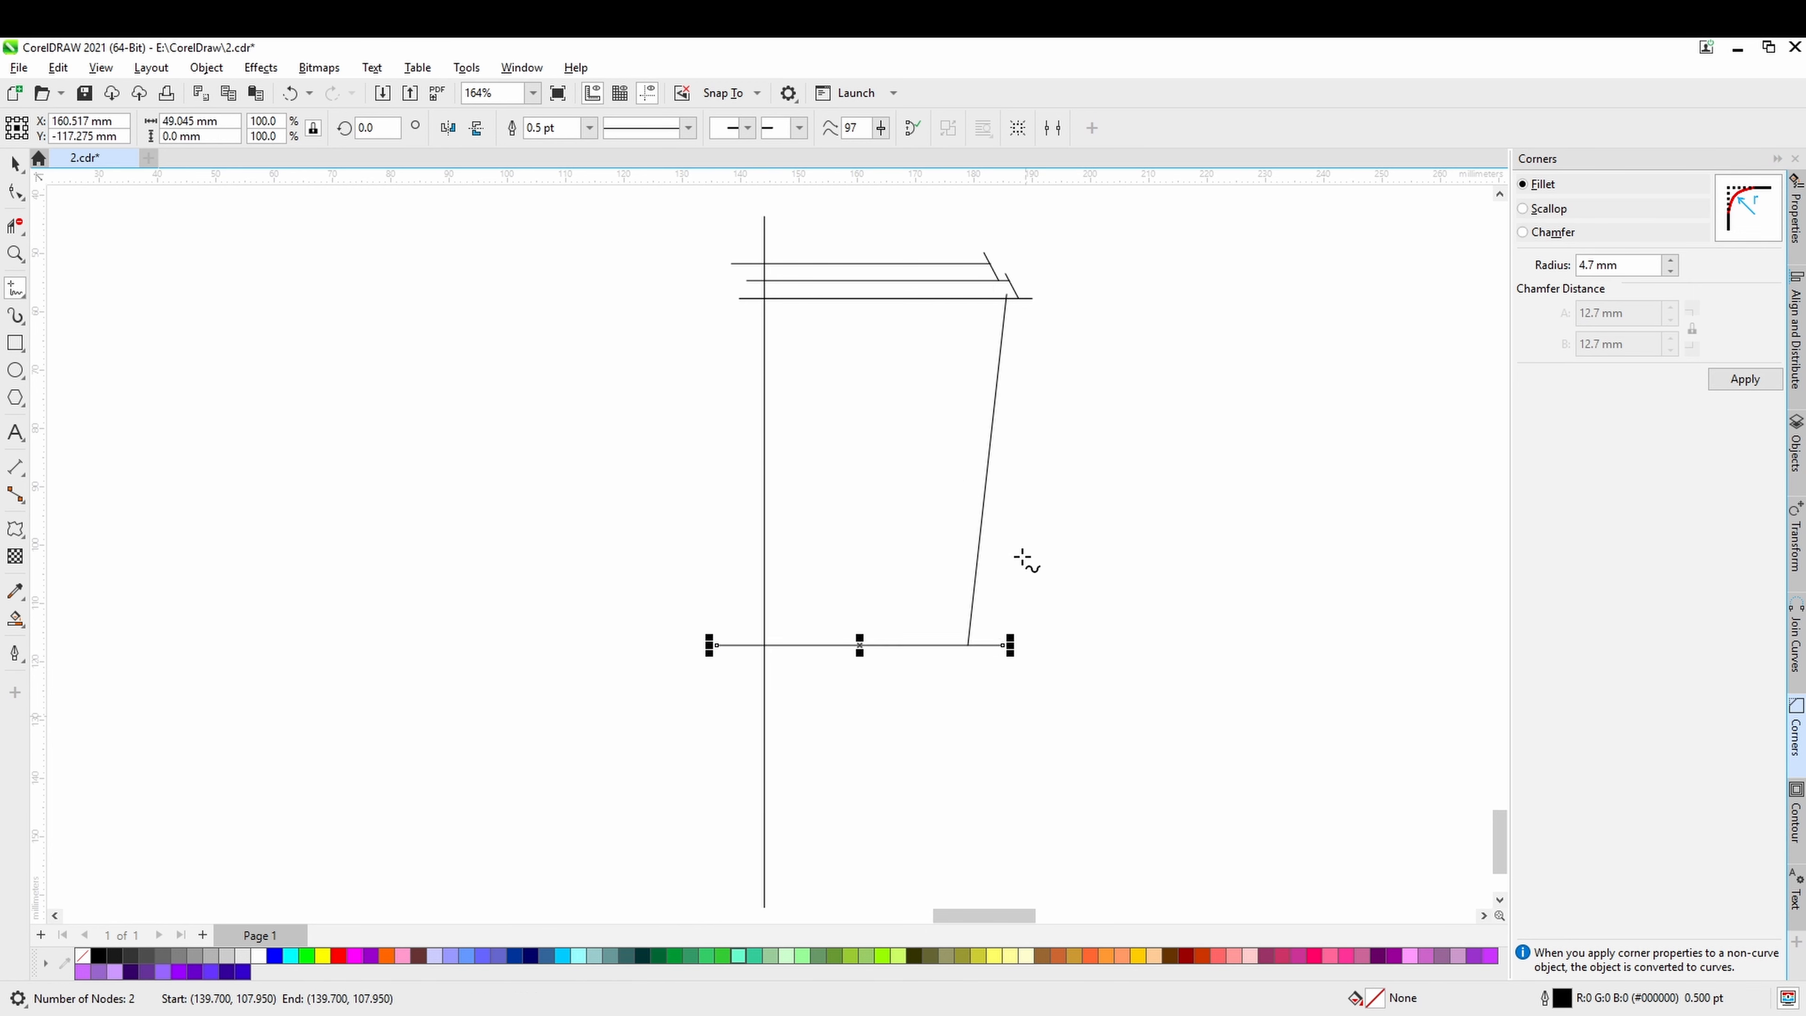
# Draw two horizontal lines across the vertical and side lines: one about 46 mm long near the upper end, one about 44 mm long above the base.
pyautogui.scroll(2, 1009, 476)
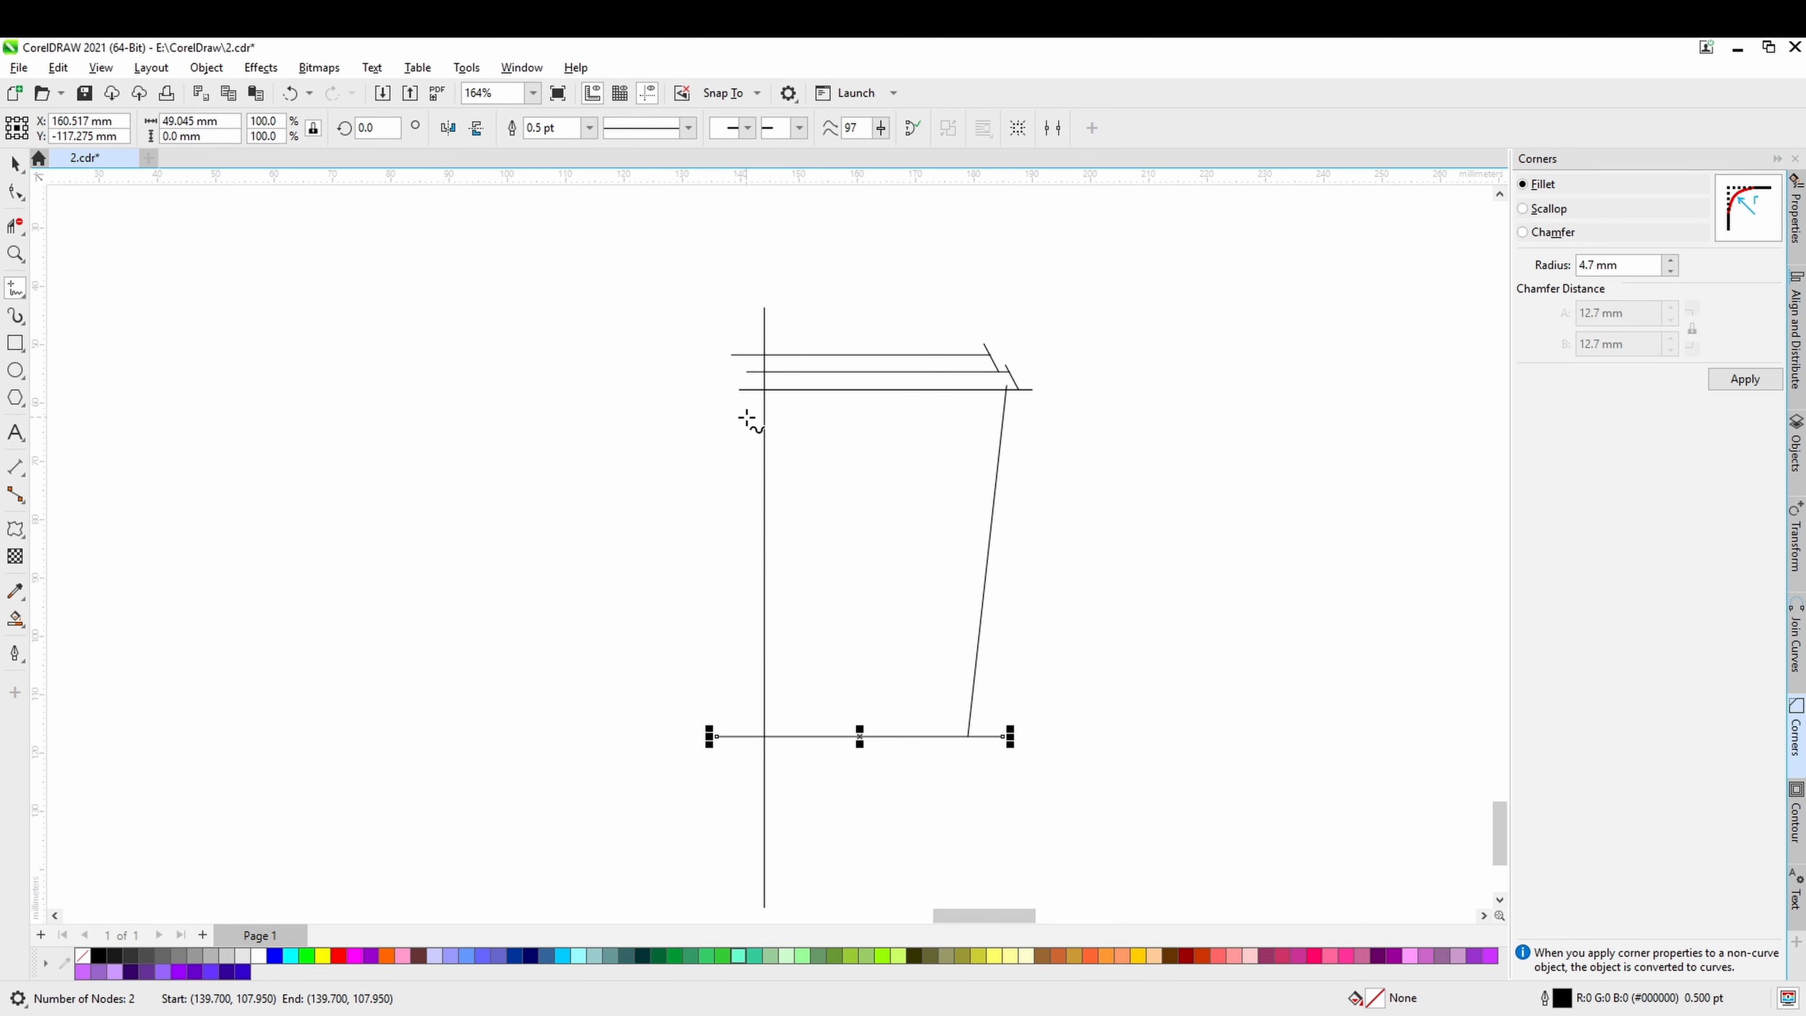
pyautogui.moveTo(746, 416); pyautogui.dragTo(1014, 417)
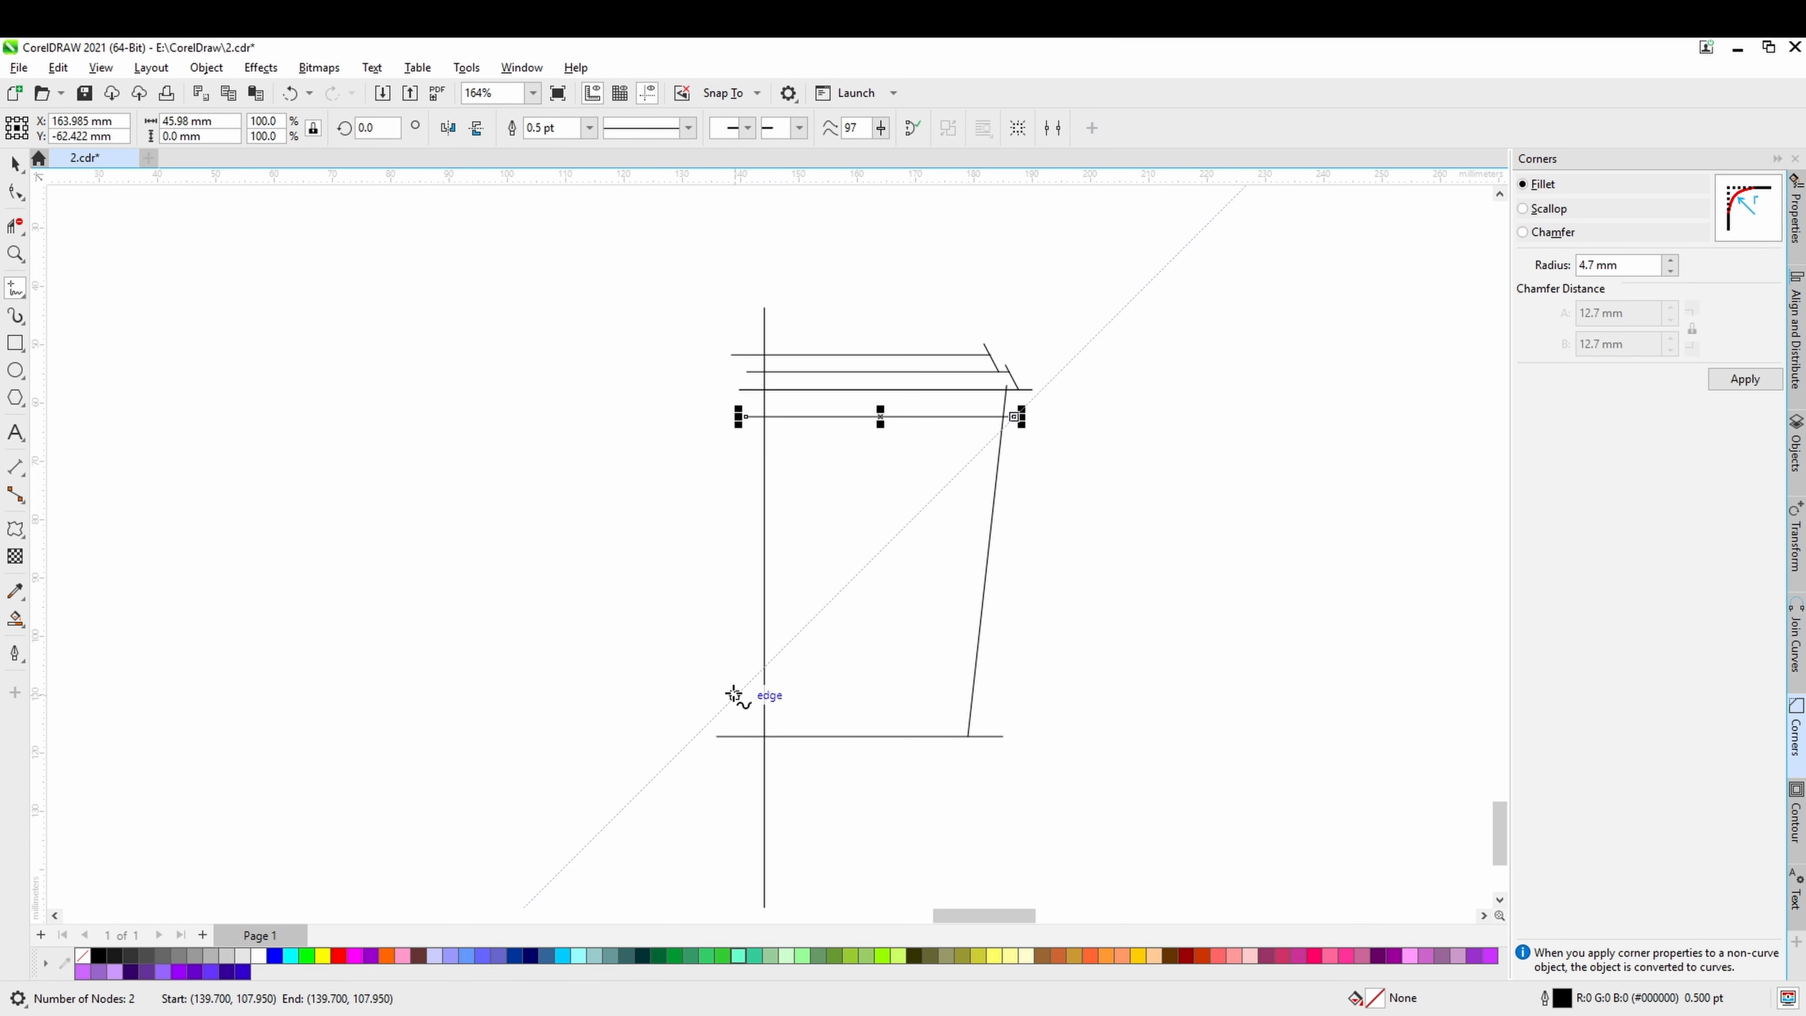
pyautogui.moveTo(734, 674); pyautogui.dragTo(994, 674)
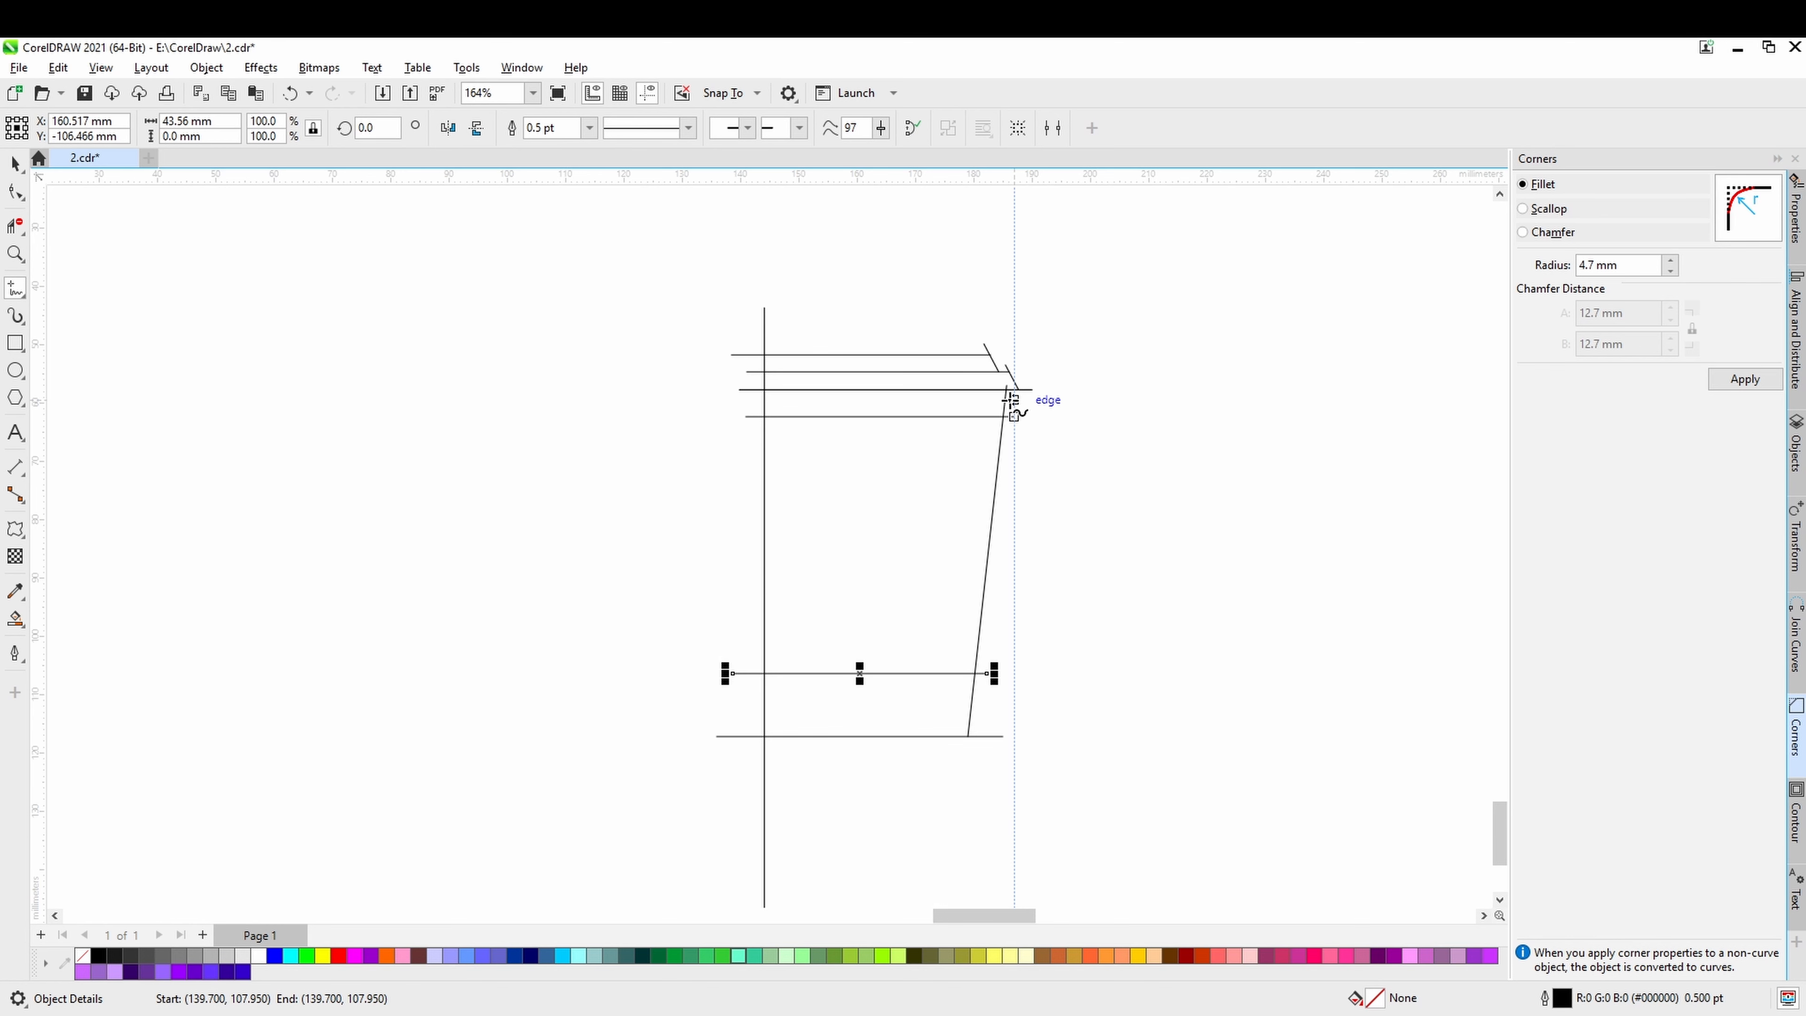
# Place a copy of the steep side line about 1.3 mm to the right of the original.
pyautogui.press('space')
pyautogui.scroll(3, 1005, 538)
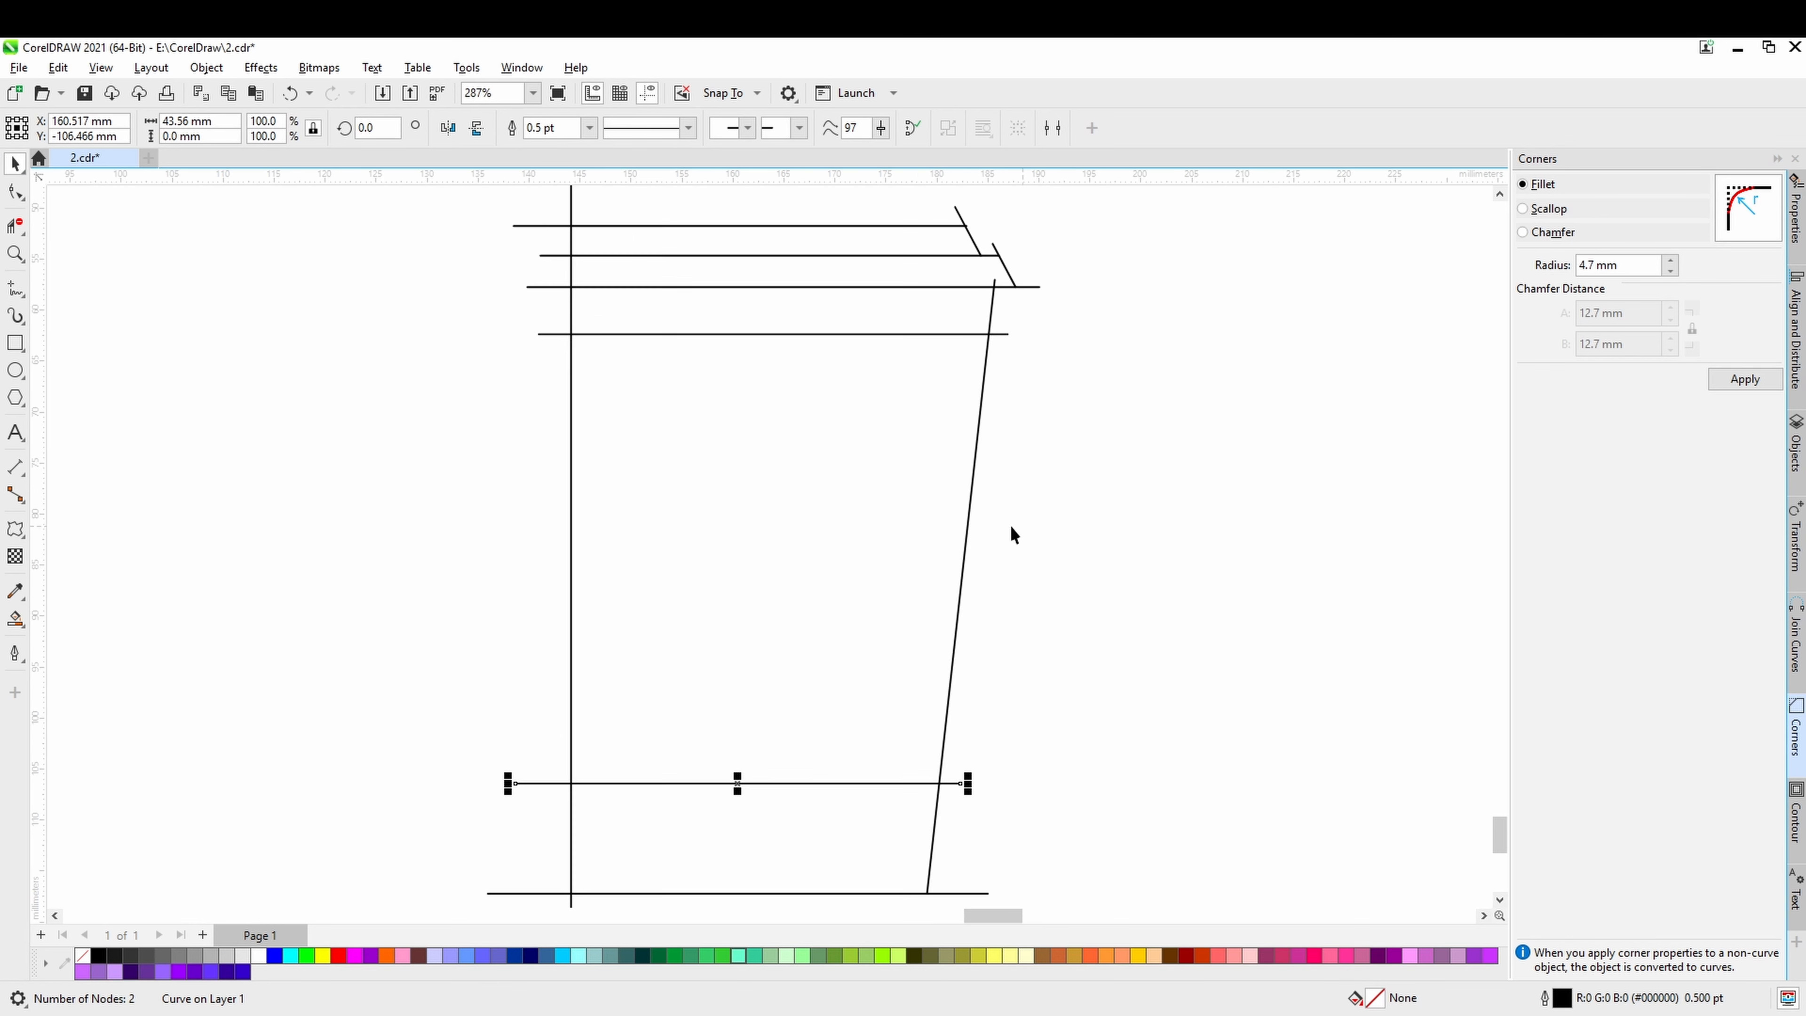
pyautogui.click(968, 523)
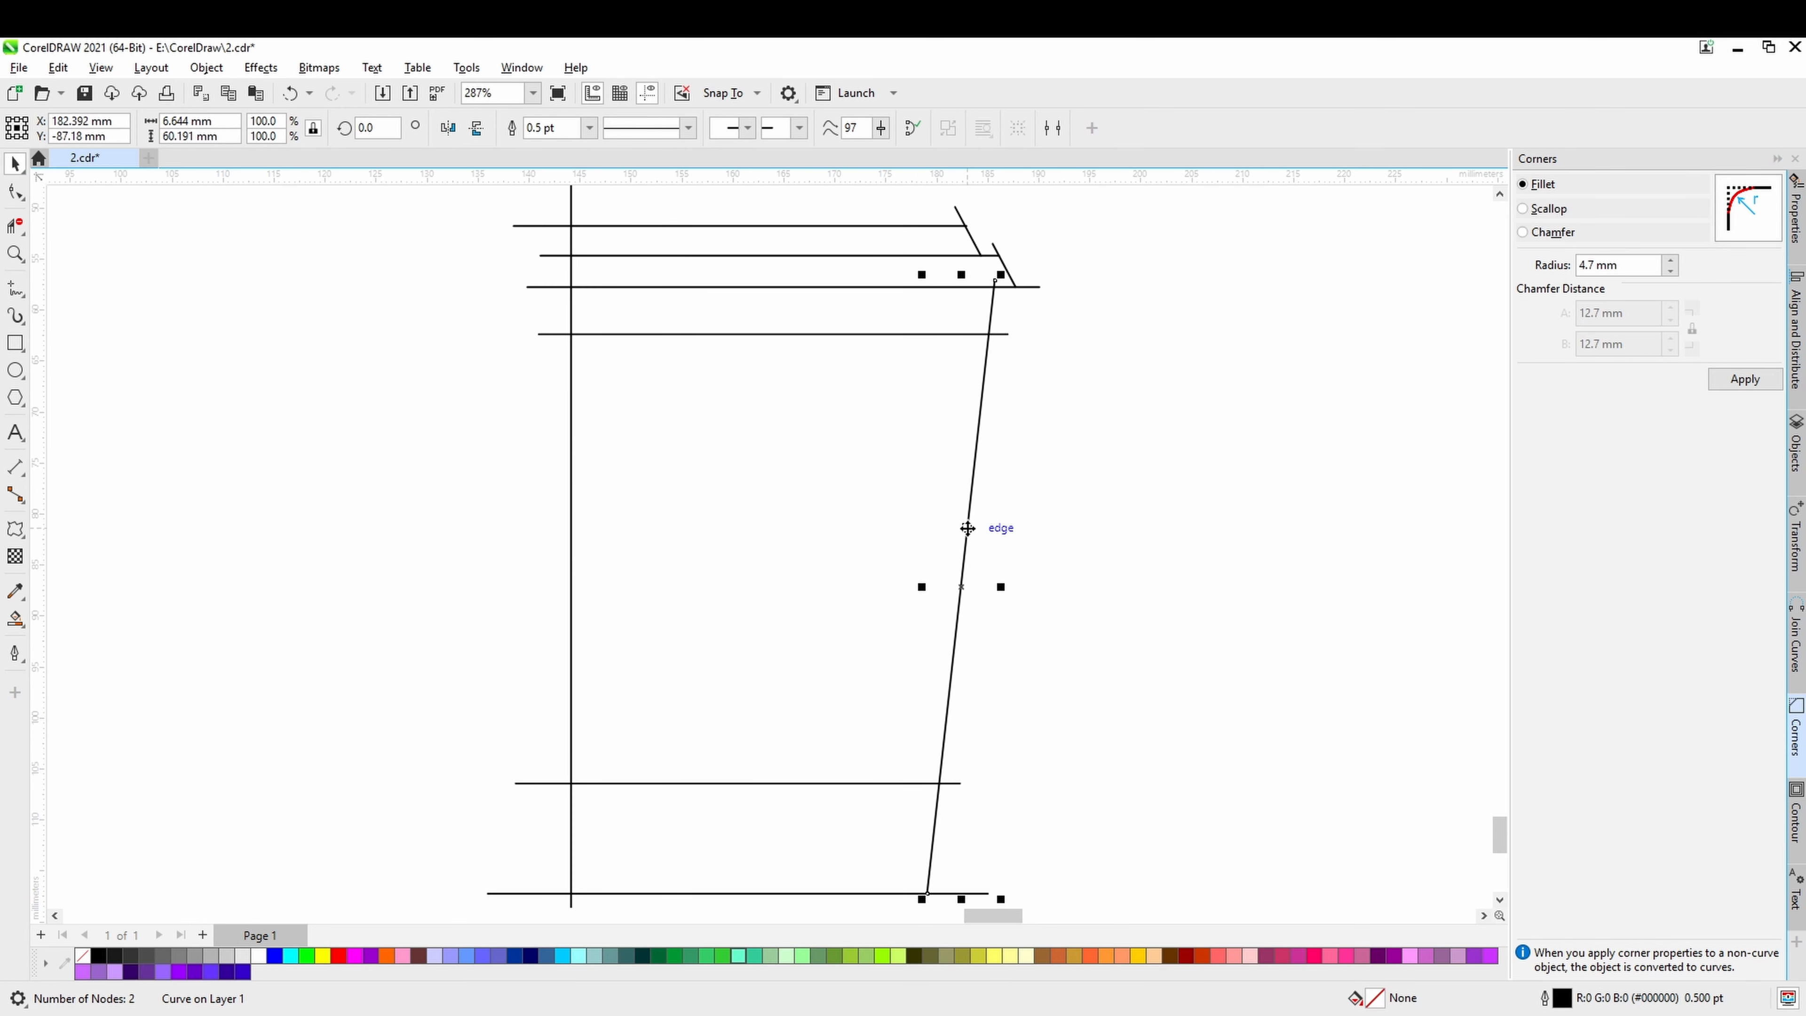
pyautogui.moveTo(968, 529); pyautogui.dragTo(981, 526)
# Shorten the copied side line at both ends to about 49 mm high so it slightly overshoots the two added horizontal lines.
pyautogui.click(15, 192)
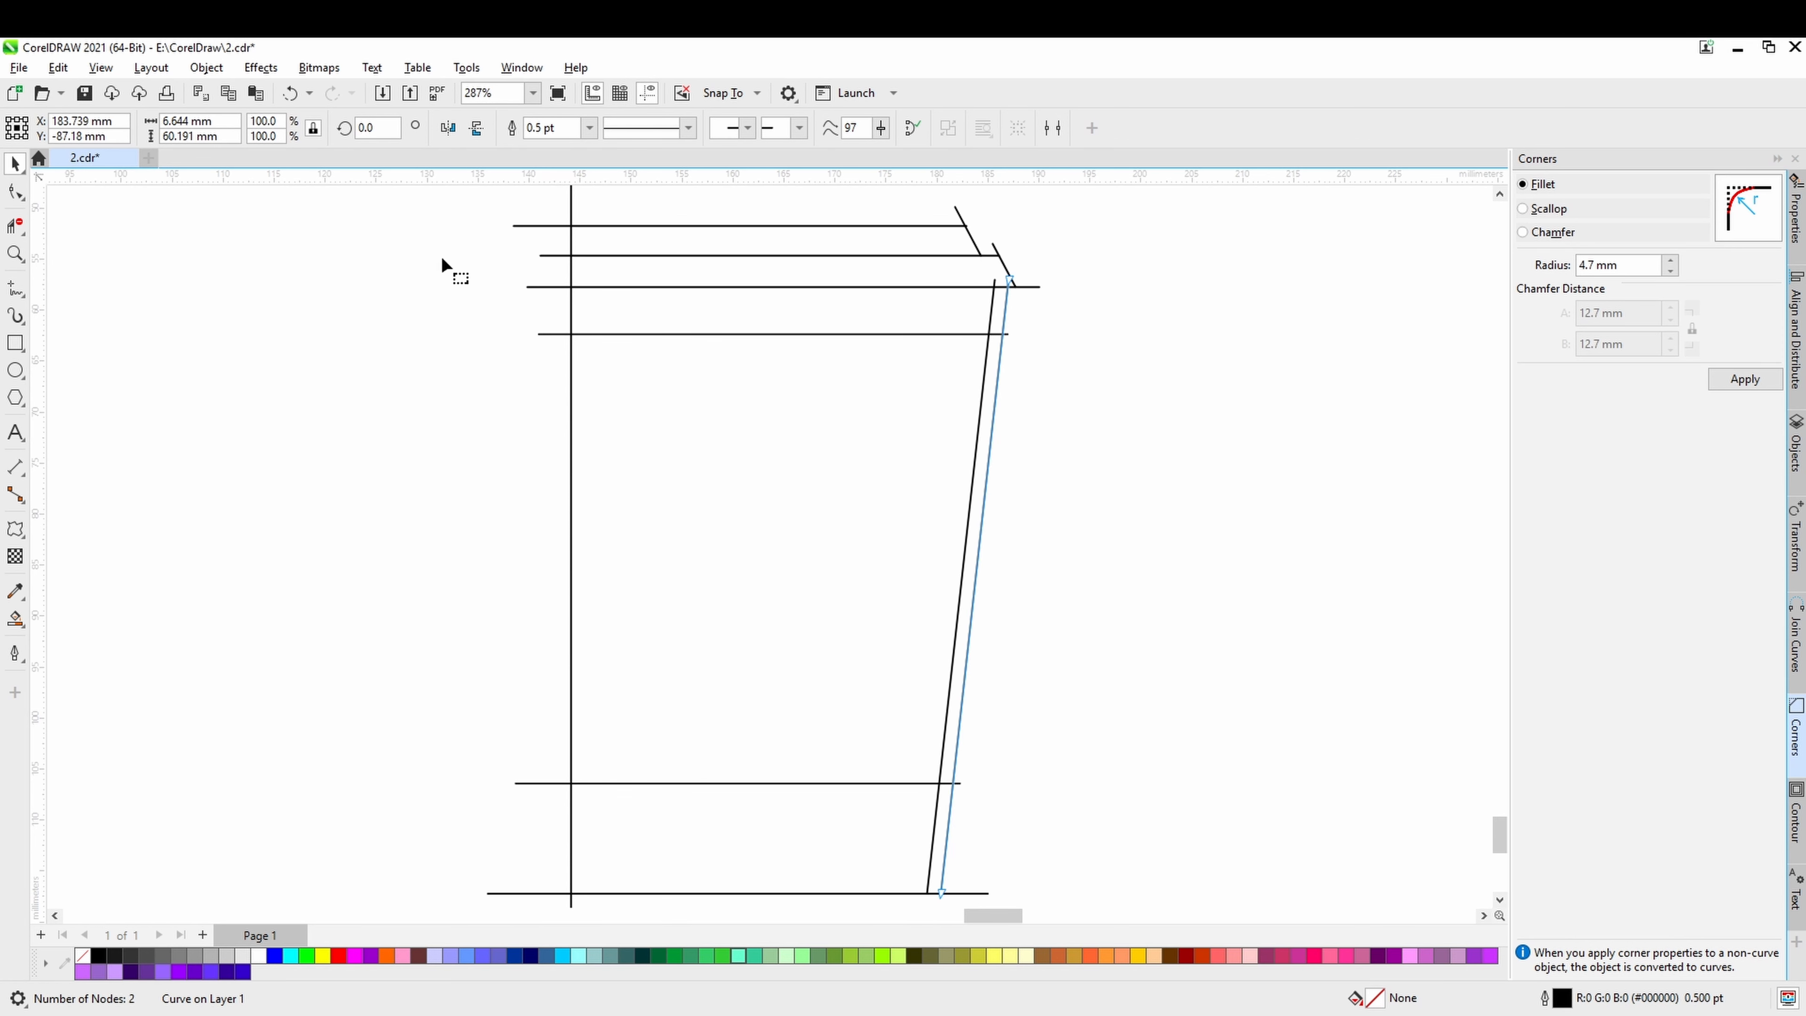
pyautogui.moveTo(1010, 282); pyautogui.dragTo(1006, 312)
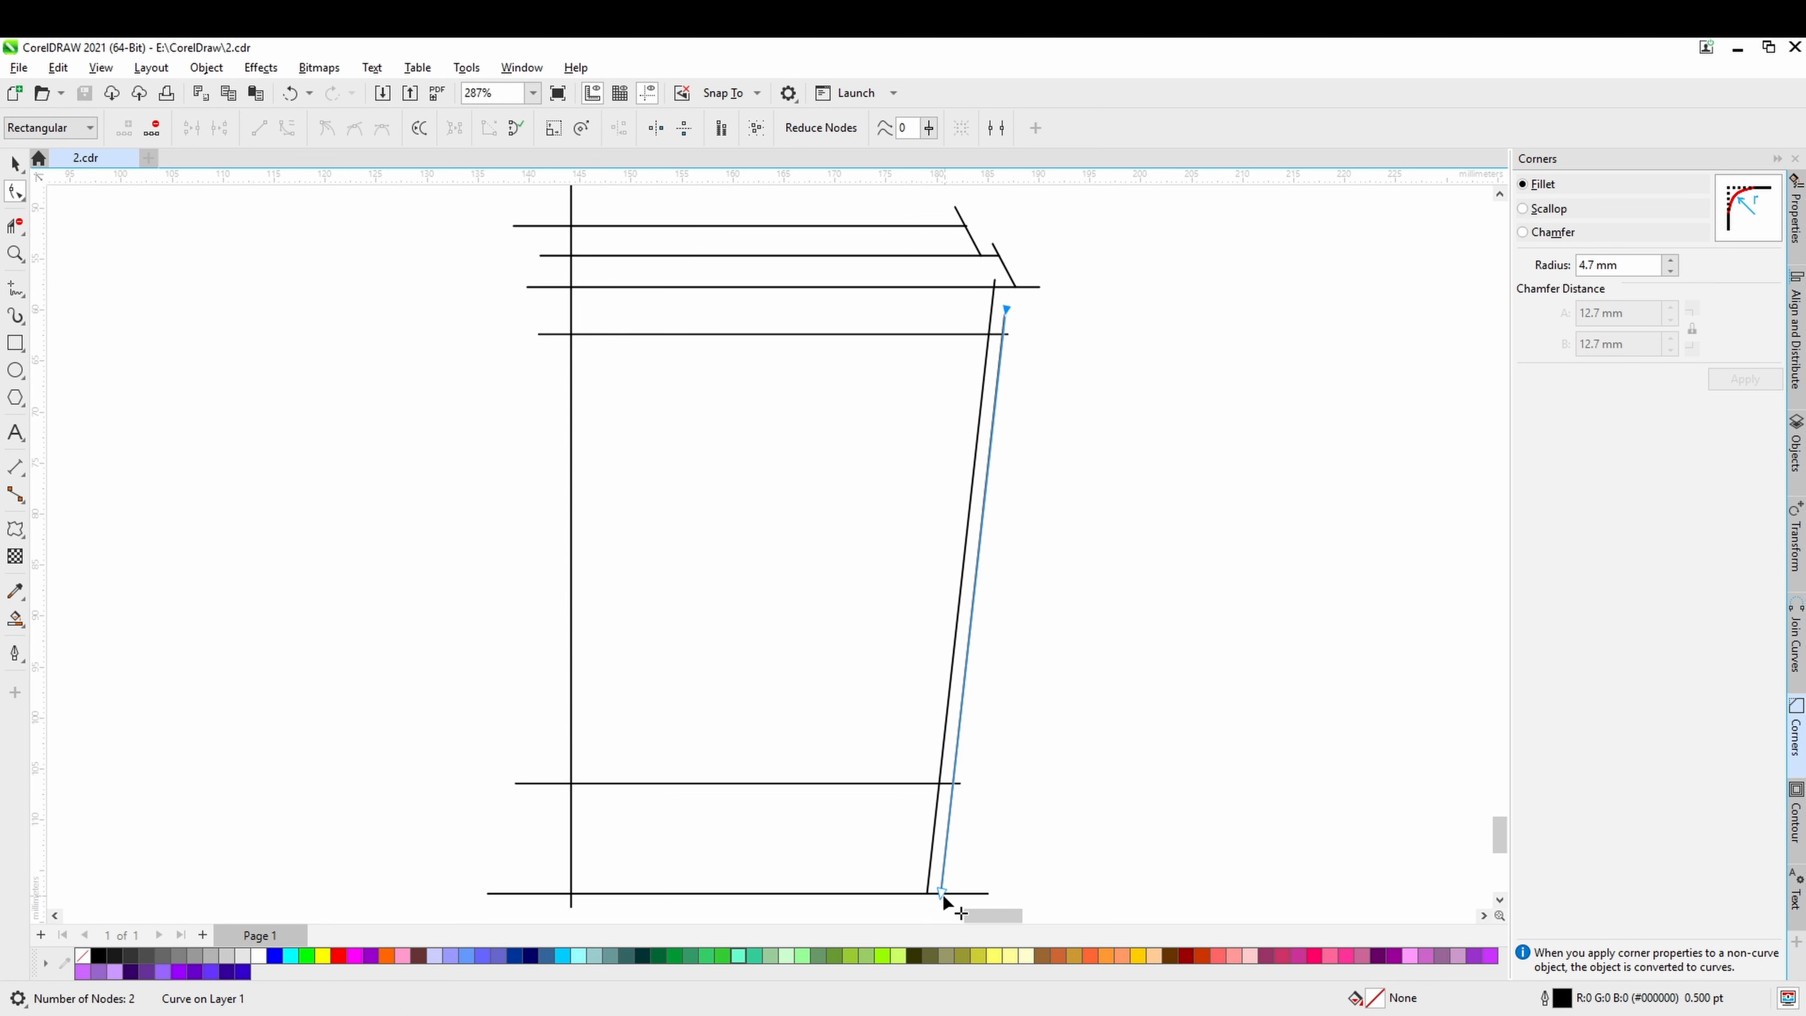
pyautogui.moveTo(942, 892); pyautogui.dragTo(953, 814)
pyautogui.click(16, 165)
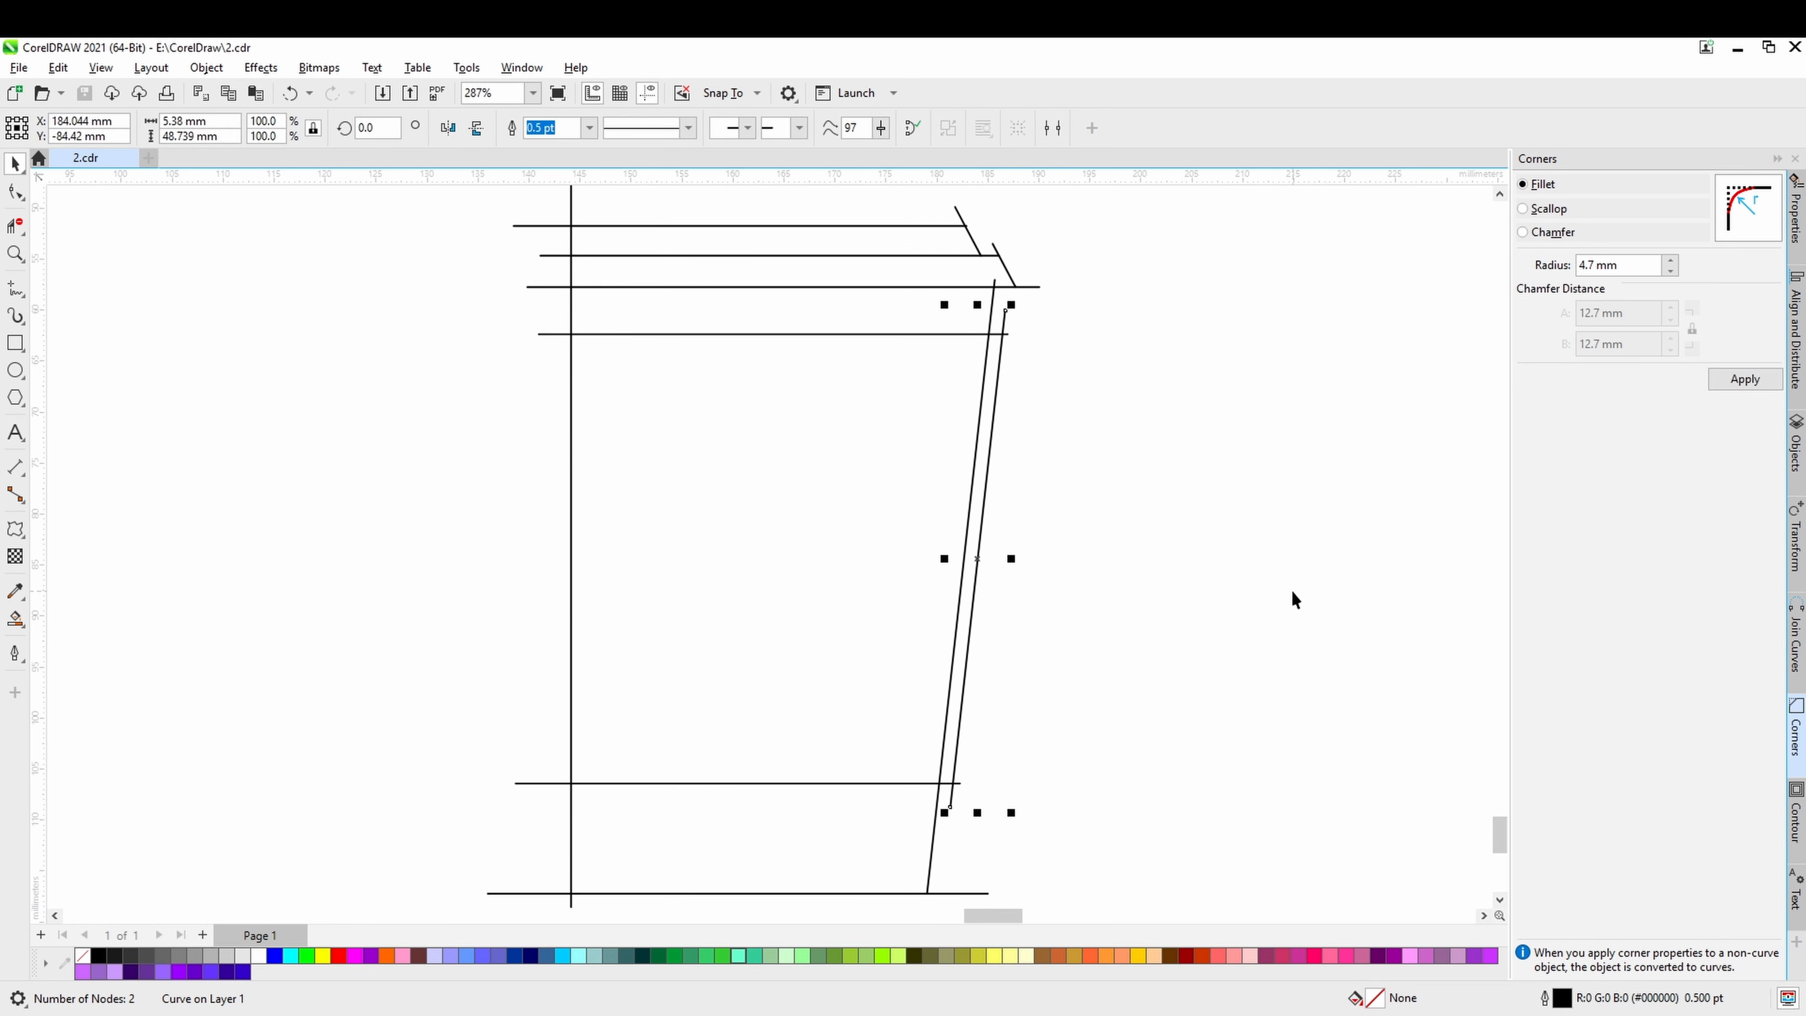
pyautogui.click(1037, 608)
# Move the long vertical line about 18 mm to the right, to the middle of the horizontal lines.
pyautogui.scroll(-1, 1038, 608)
pyautogui.moveTo(1054, 618); pyautogui.dragTo(1070, 550)
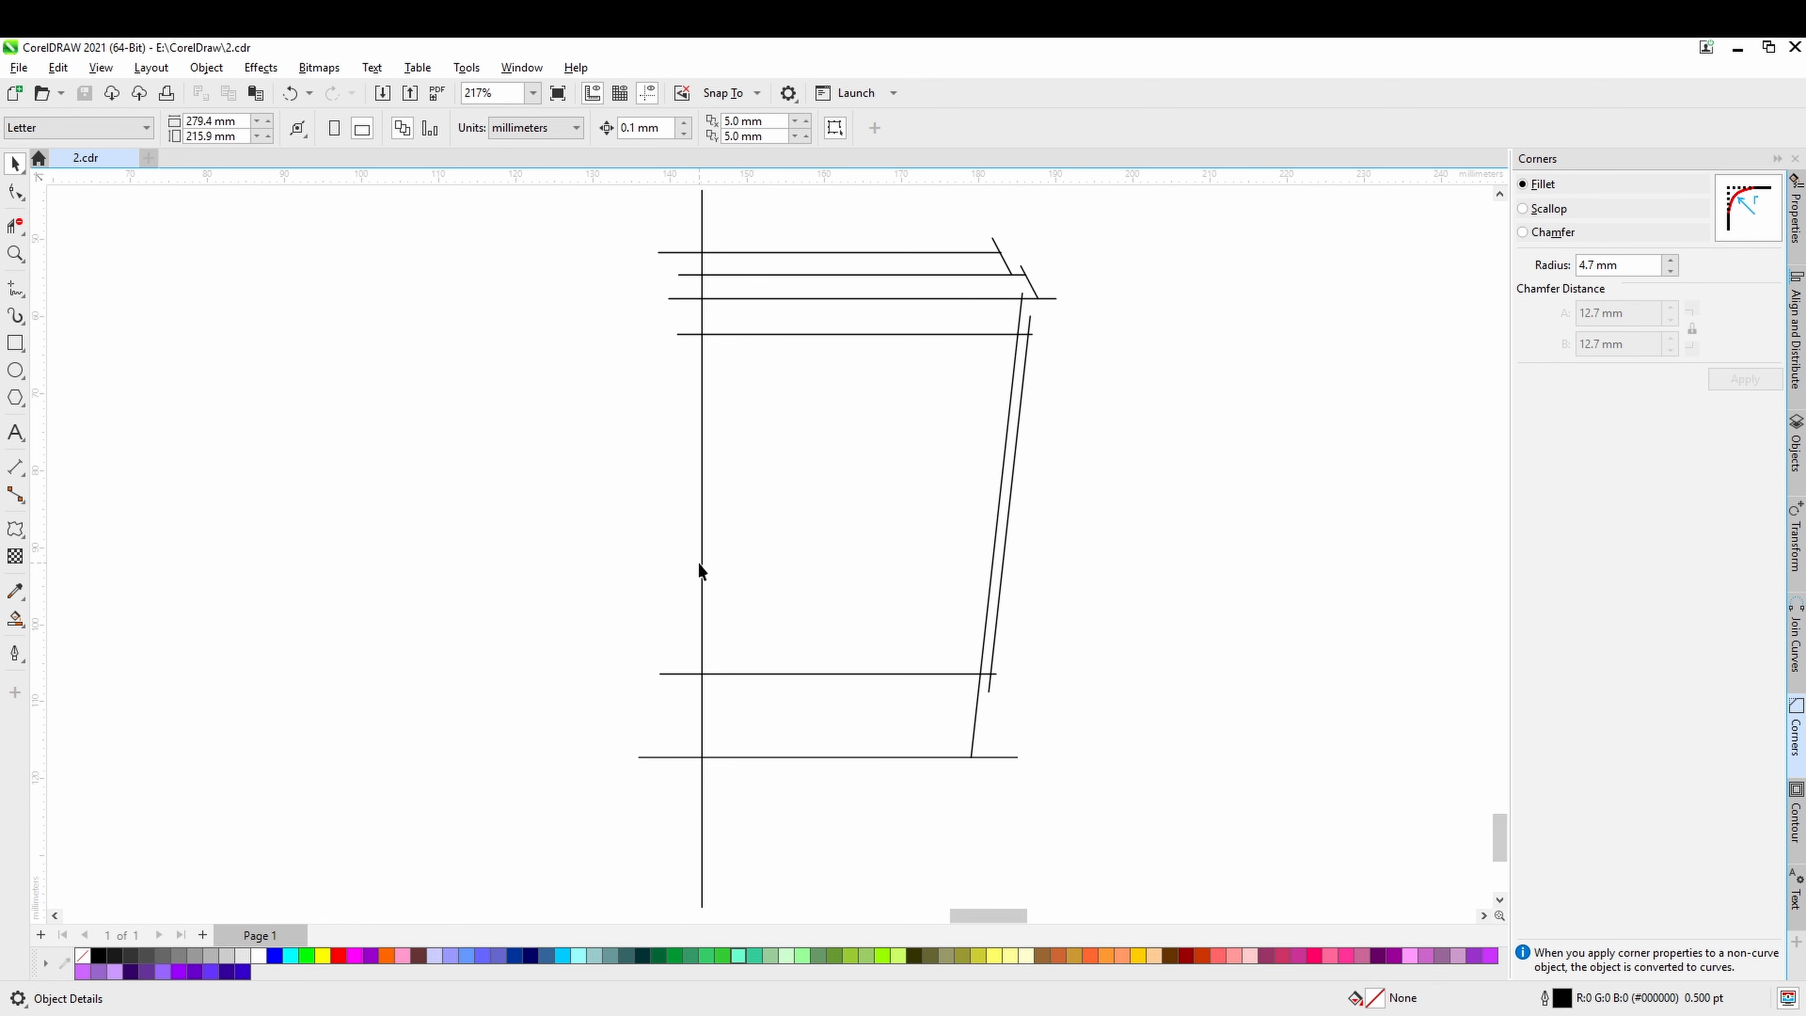
pyautogui.moveTo(701, 565); pyautogui.dragTo(845, 572)
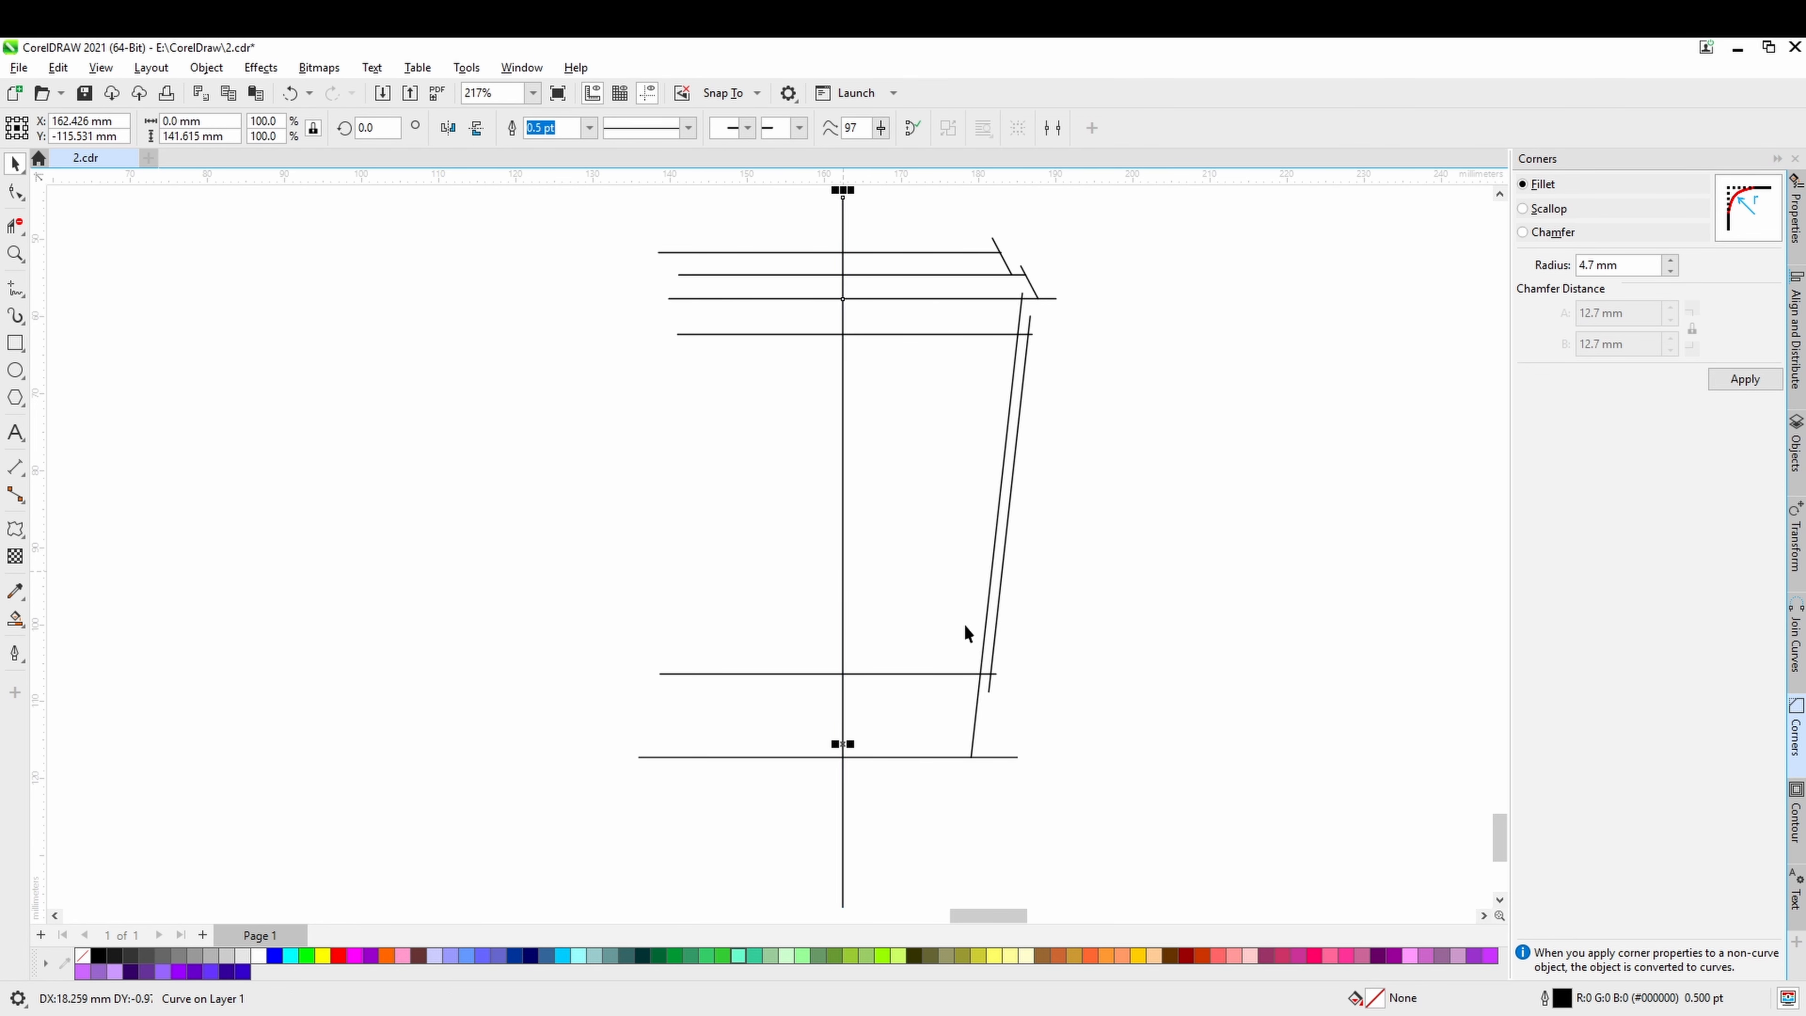
# Remove all horizontal line segments left of the vertical line with the Virtual Segment Delete tool.
pyautogui.scroll(-1, 934, 656)
pyautogui.moveTo(1024, 690); pyautogui.dragTo(973, 704)
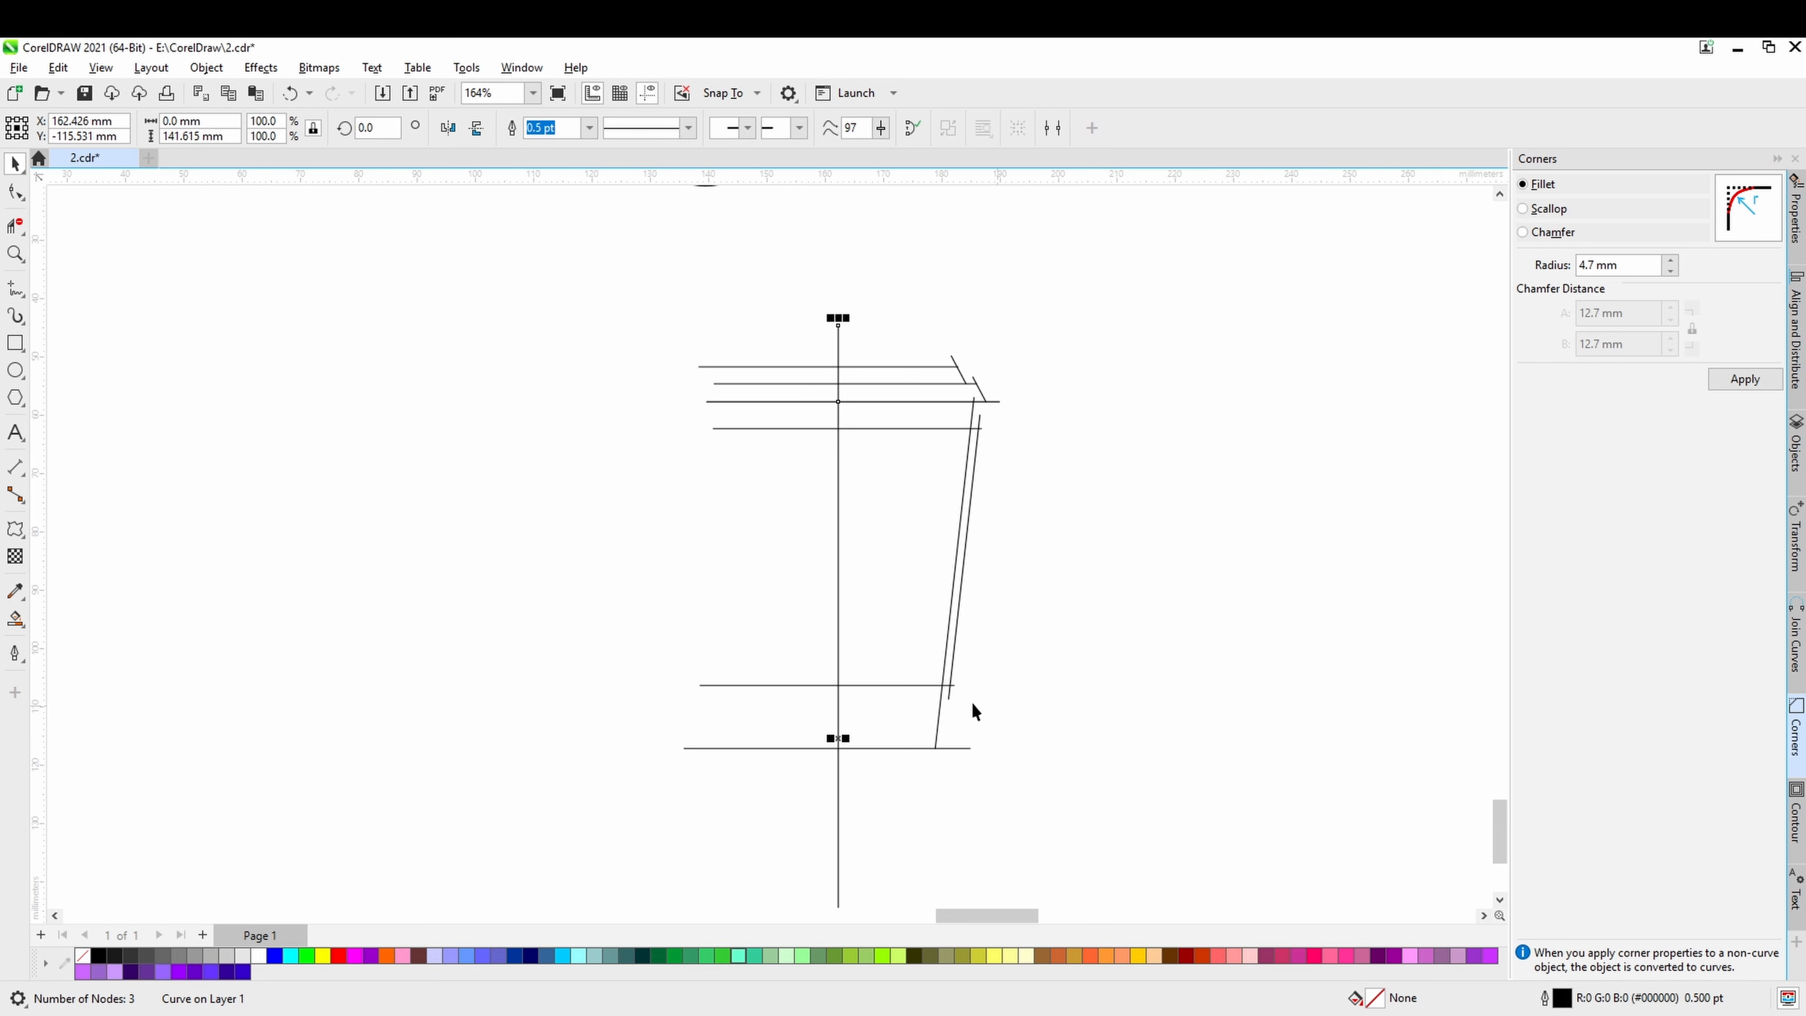
pyautogui.click(15, 227)
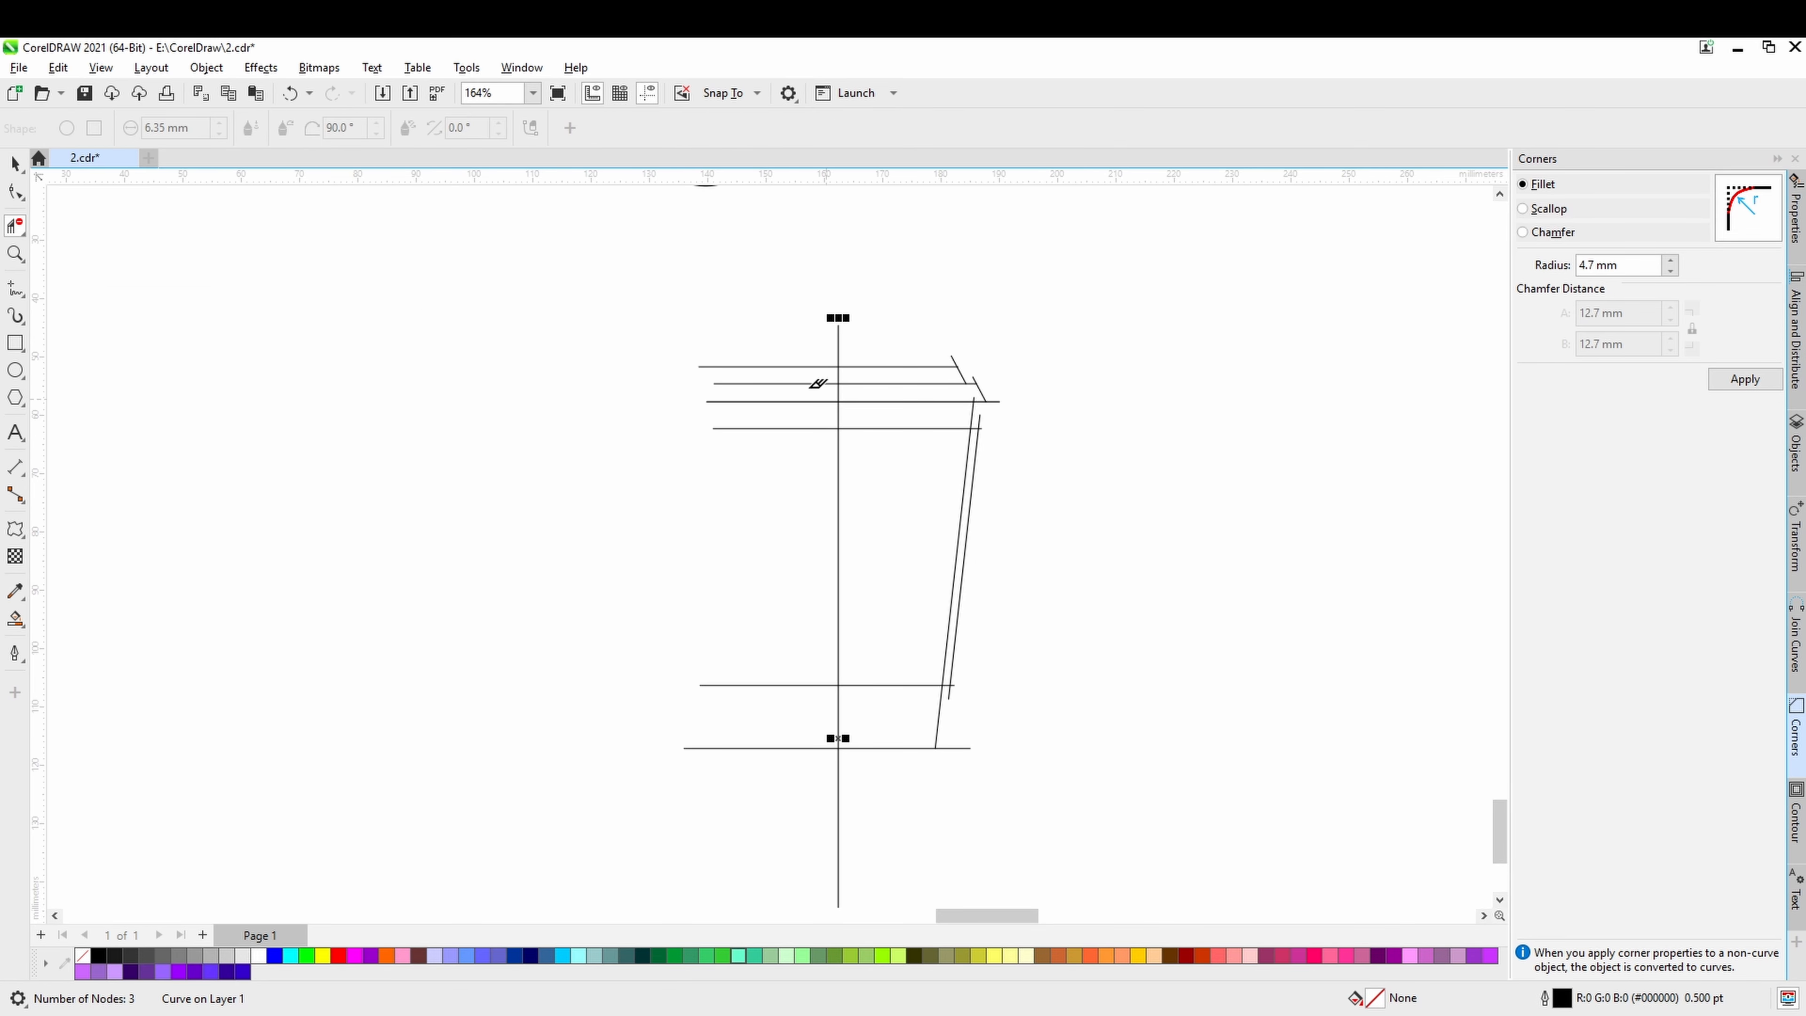
pyautogui.moveTo(758, 324); pyautogui.dragTo(674, 829)
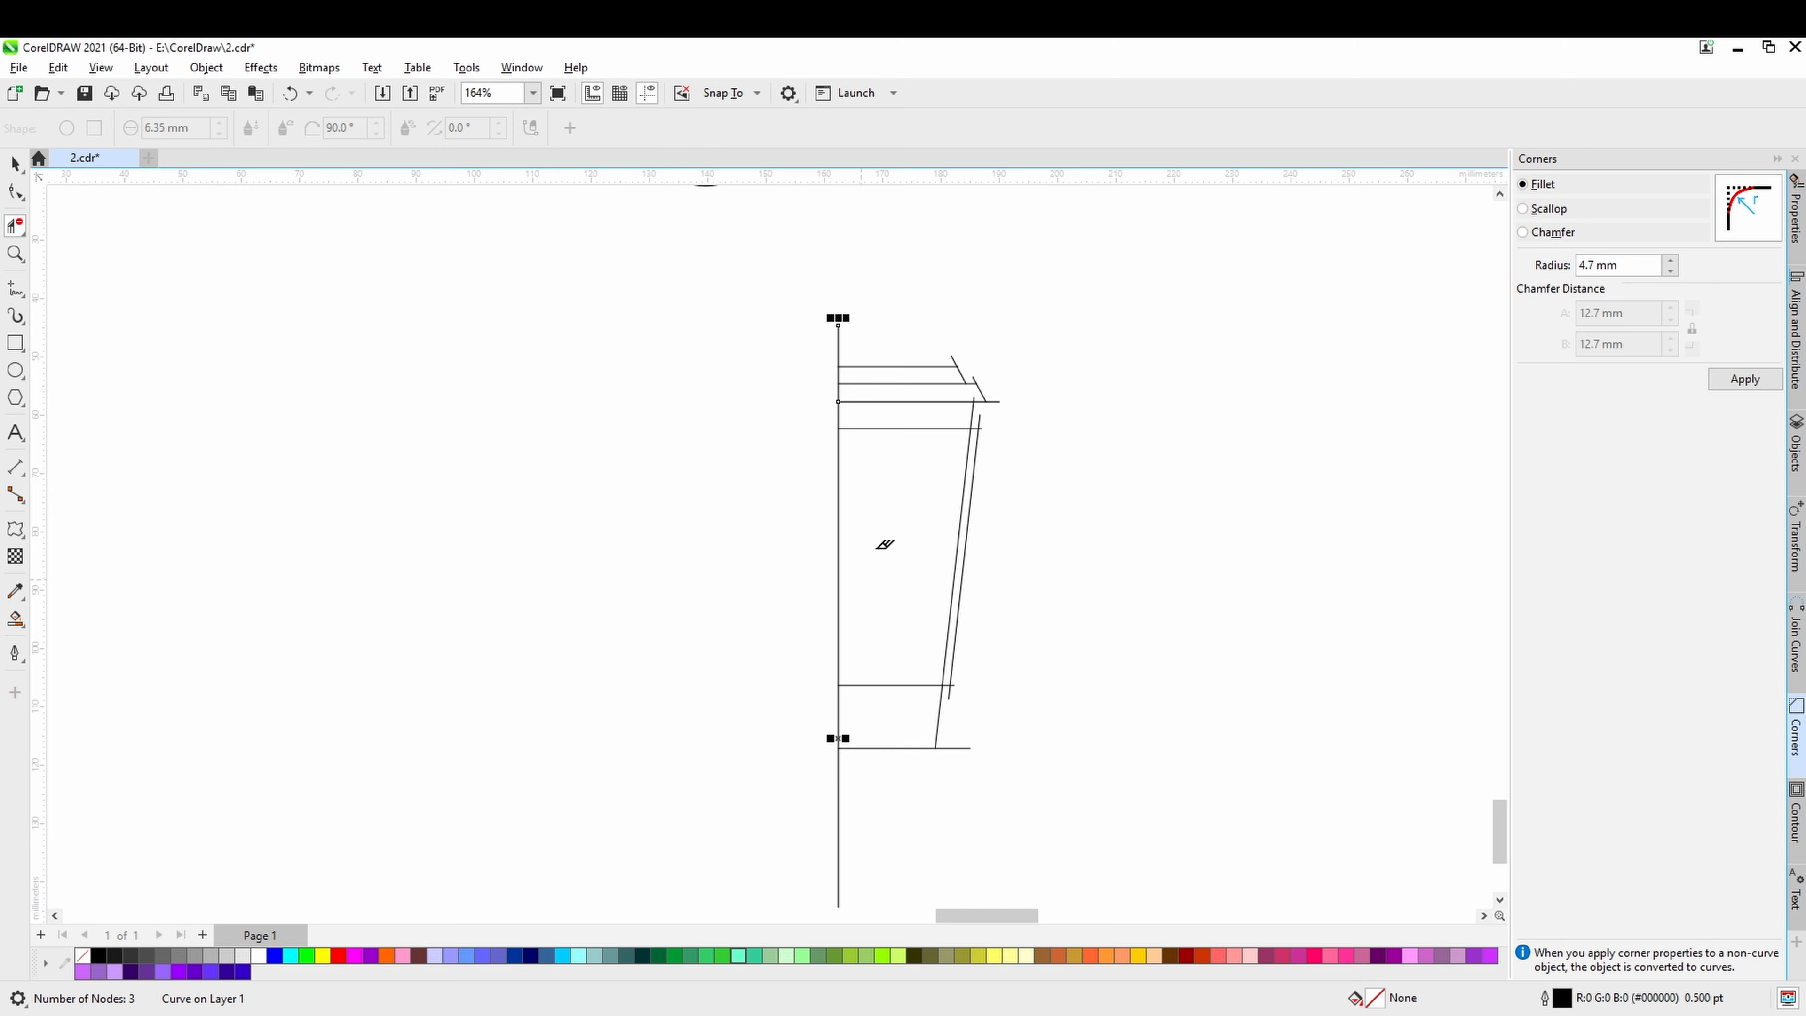
# Trim the overshooting ends where the copied side line meets the upper added horizontal line, leaving a clean corner.
pyautogui.scroll(2, 978, 370)
pyautogui.scroll(2, 978, 370)
pyautogui.click(992, 498)
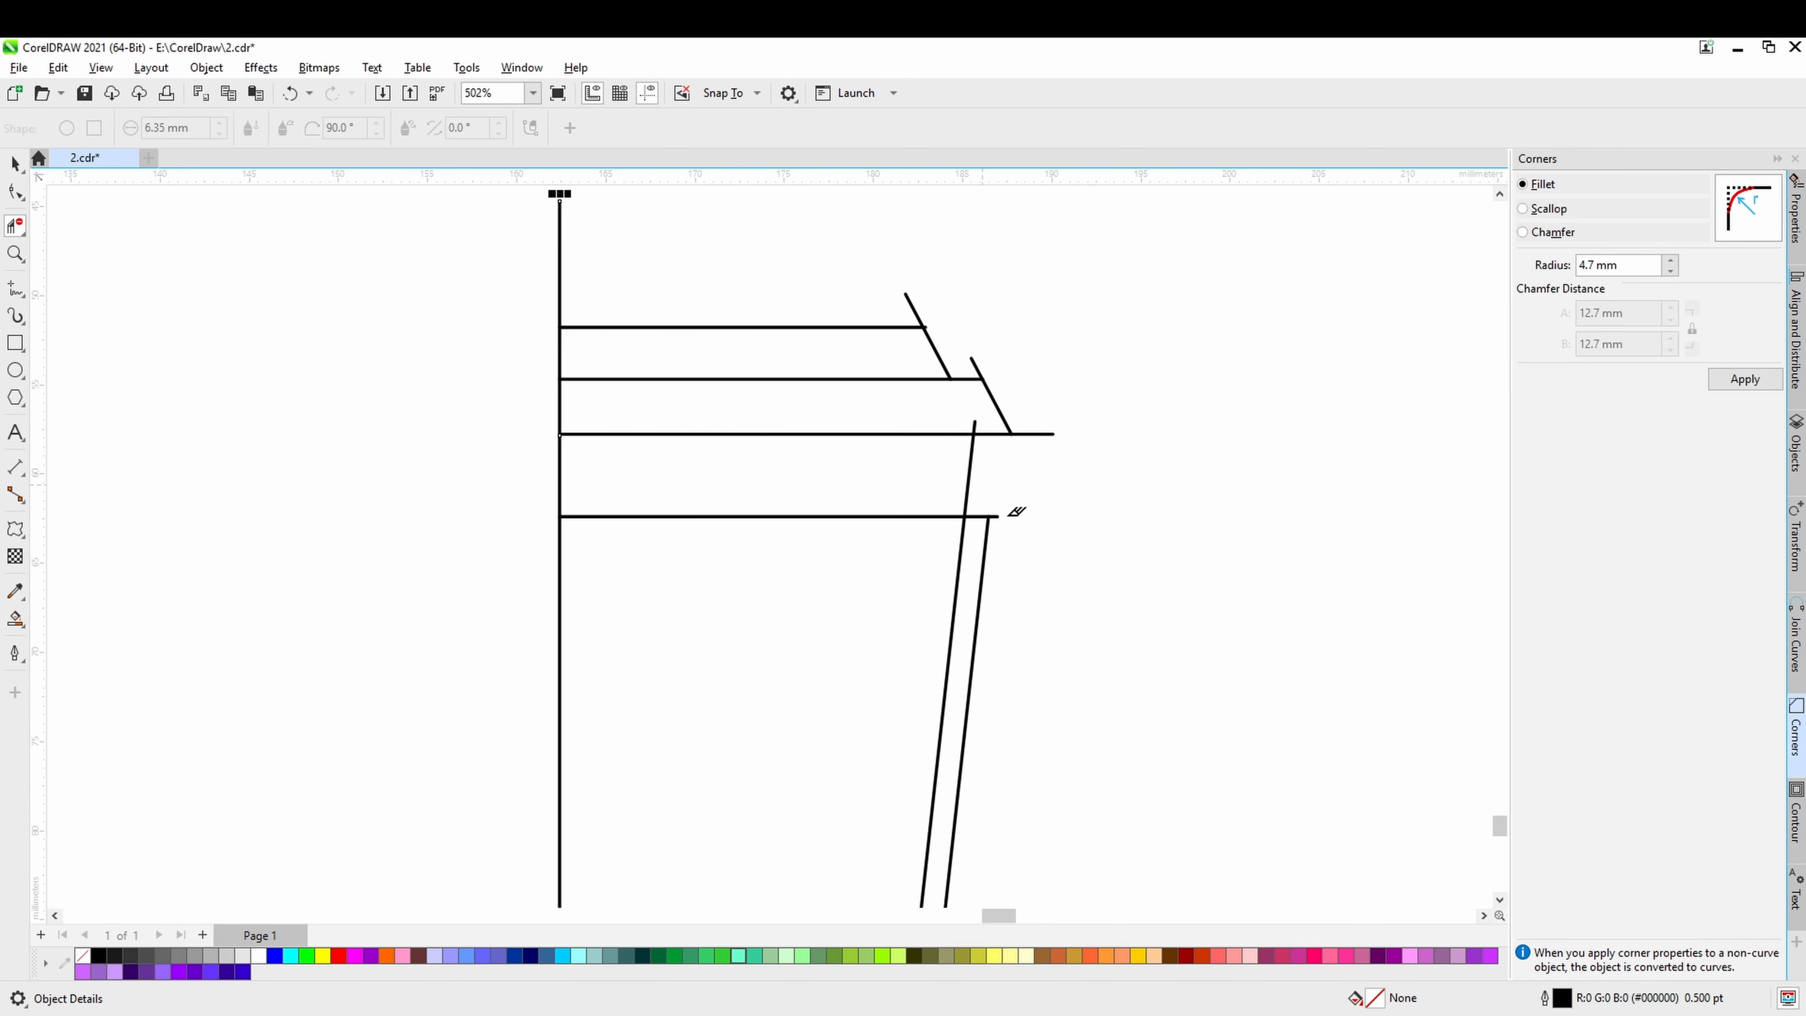
pyautogui.click(996, 516)
pyautogui.scroll(-1, 1016, 567)
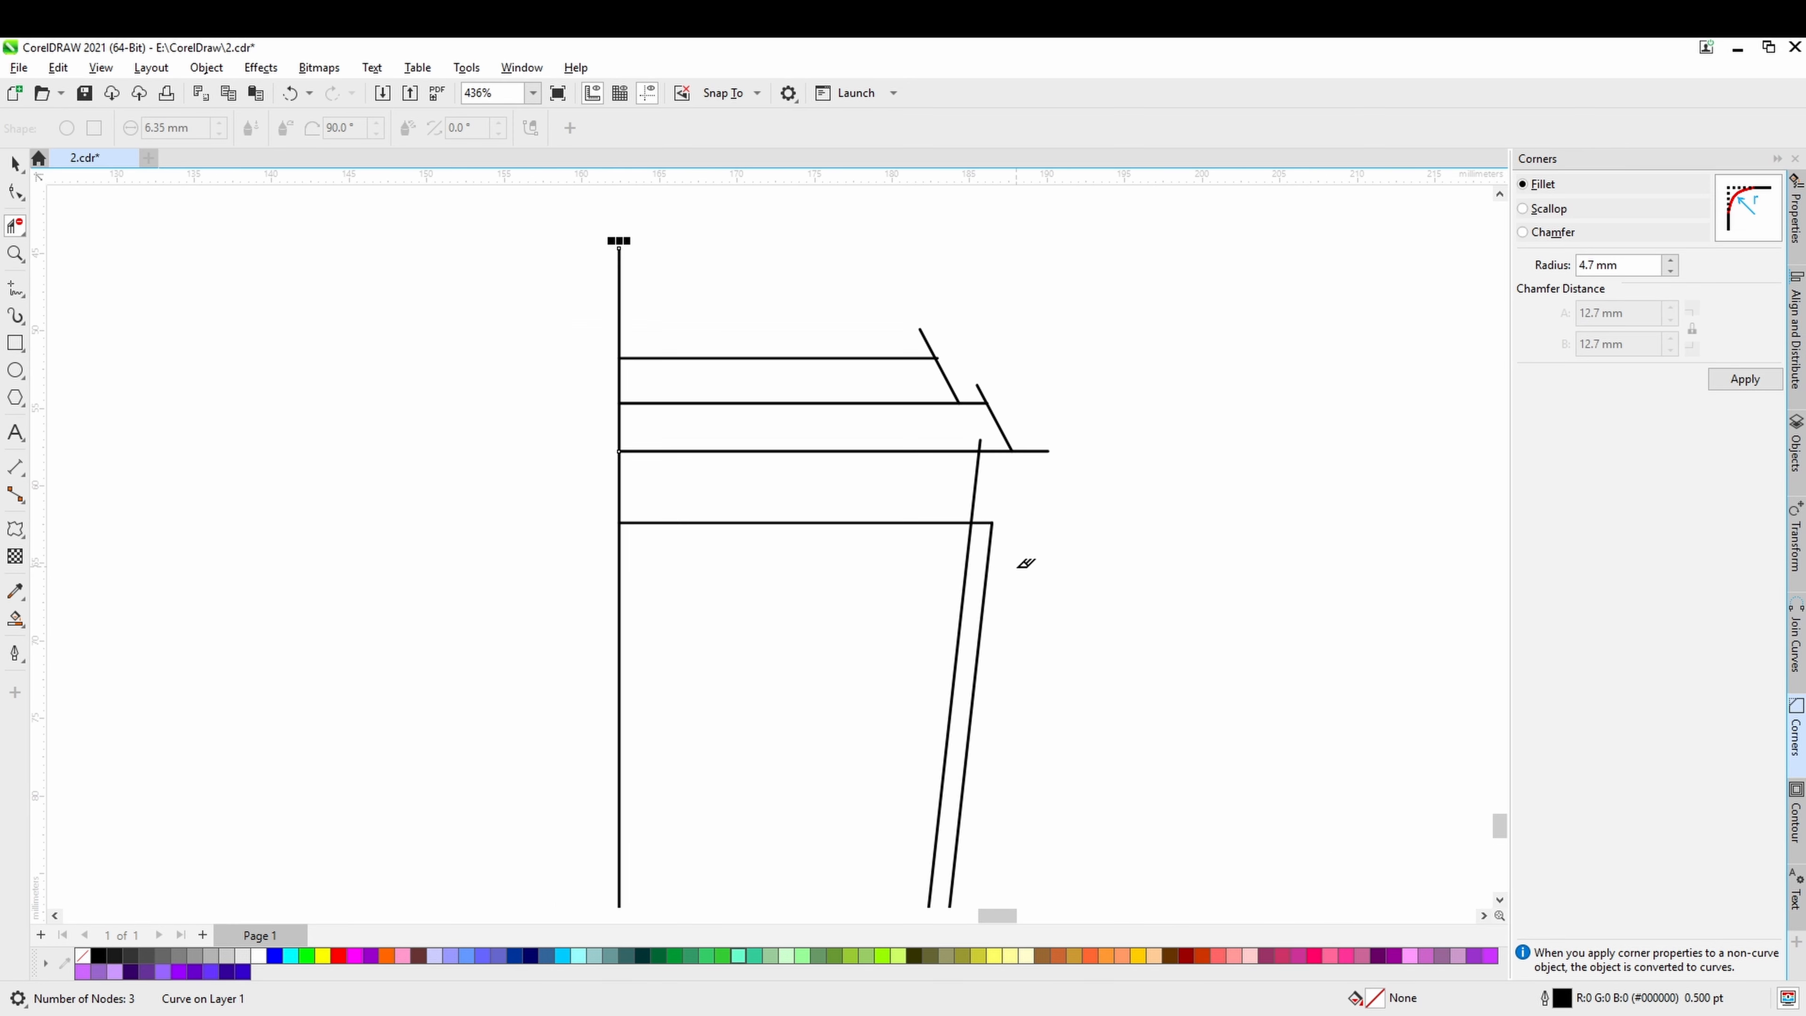
# Trim the overshooting ends where the copied side line meets the lower added horizontal line.
pyautogui.moveTo(1016, 567); pyautogui.dragTo(1013, 388)
pyautogui.moveTo(1008, 680); pyautogui.dragTo(1028, 432)
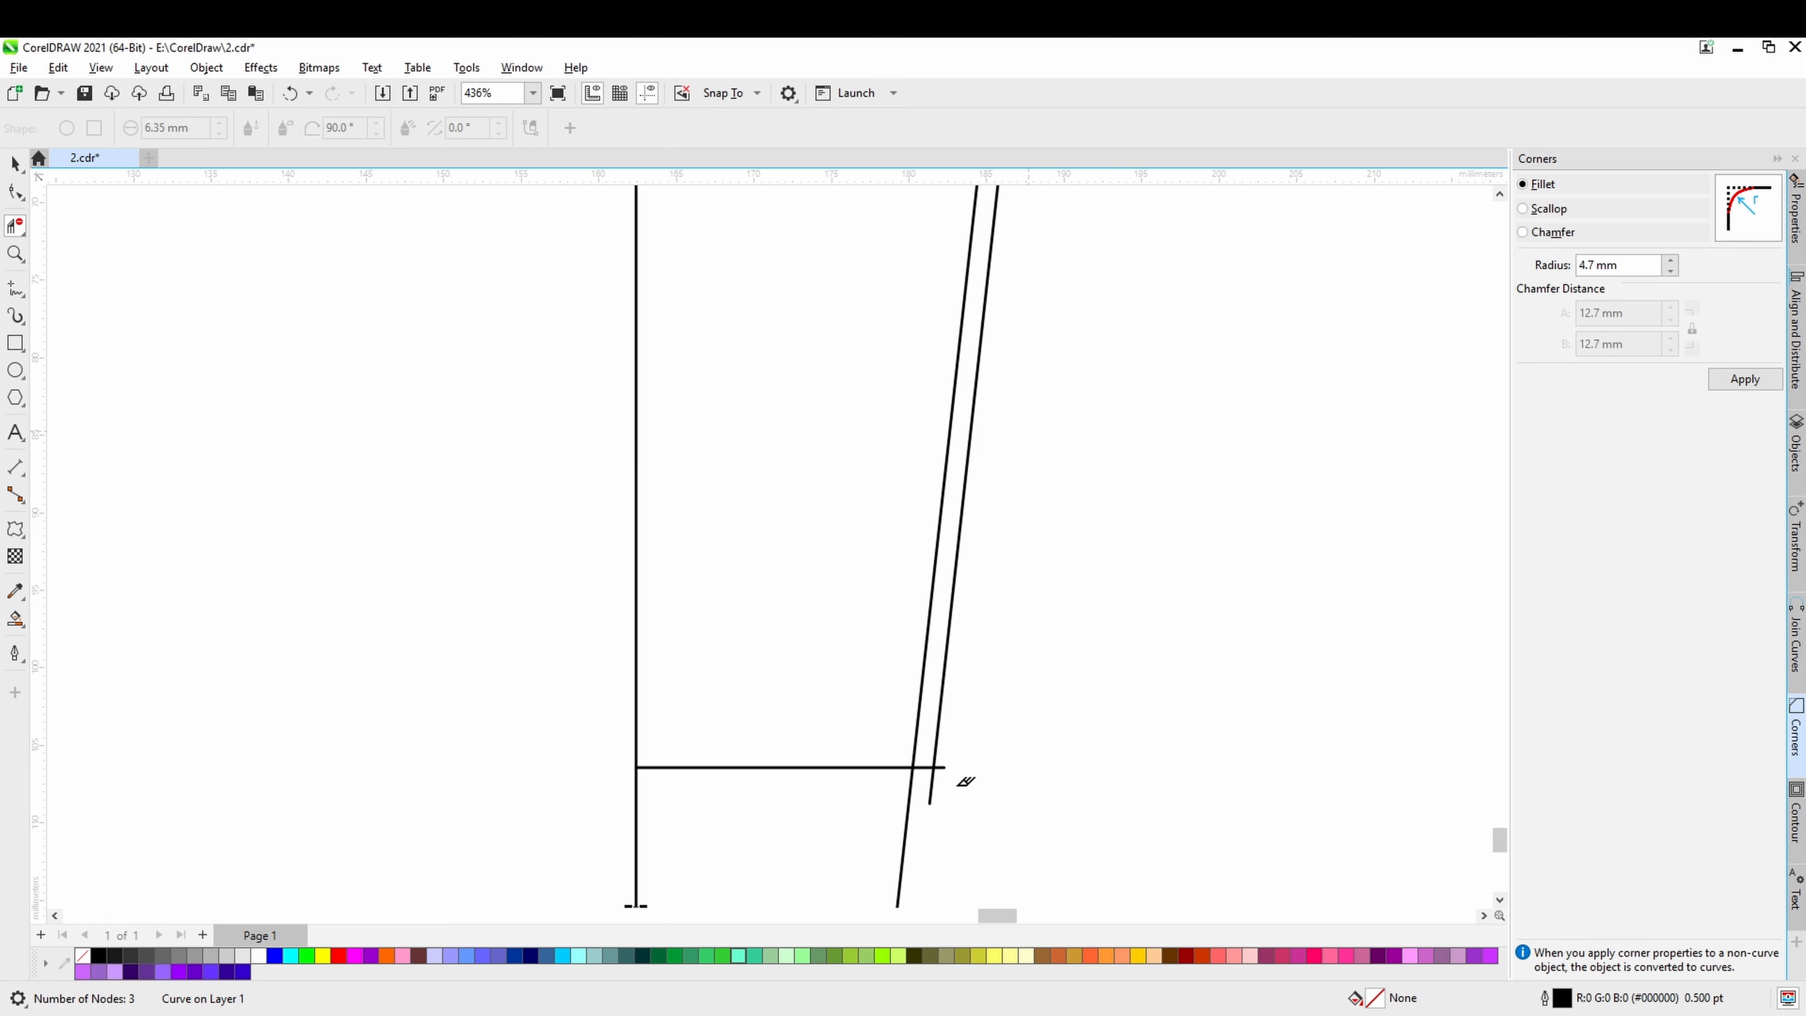
pyautogui.scroll(1, 956, 779)
pyautogui.click(946, 759)
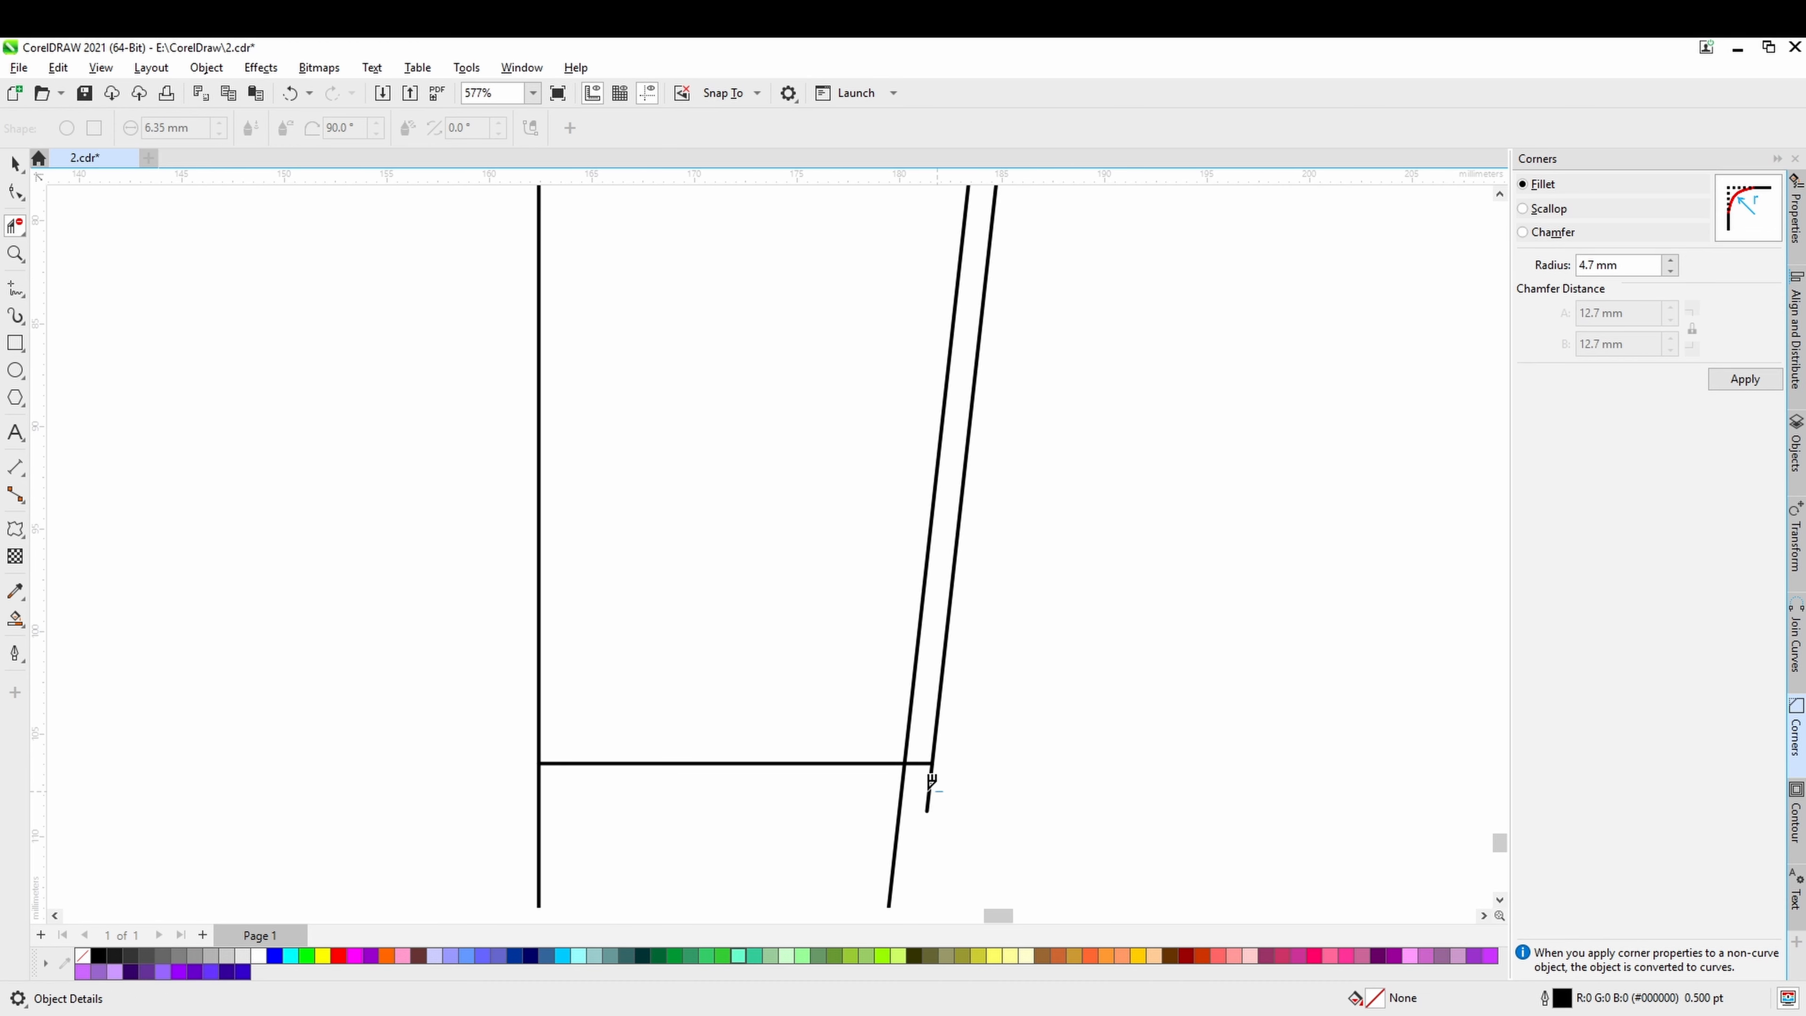
pyautogui.click(928, 794)
pyautogui.click(890, 811)
pyautogui.scroll(-1, 890, 811)
# Trim the overshooting tips of the two short slanted lines, the third horizontal line and the side line around the stepped upper edge.
pyautogui.scroll(5, 889, 807)
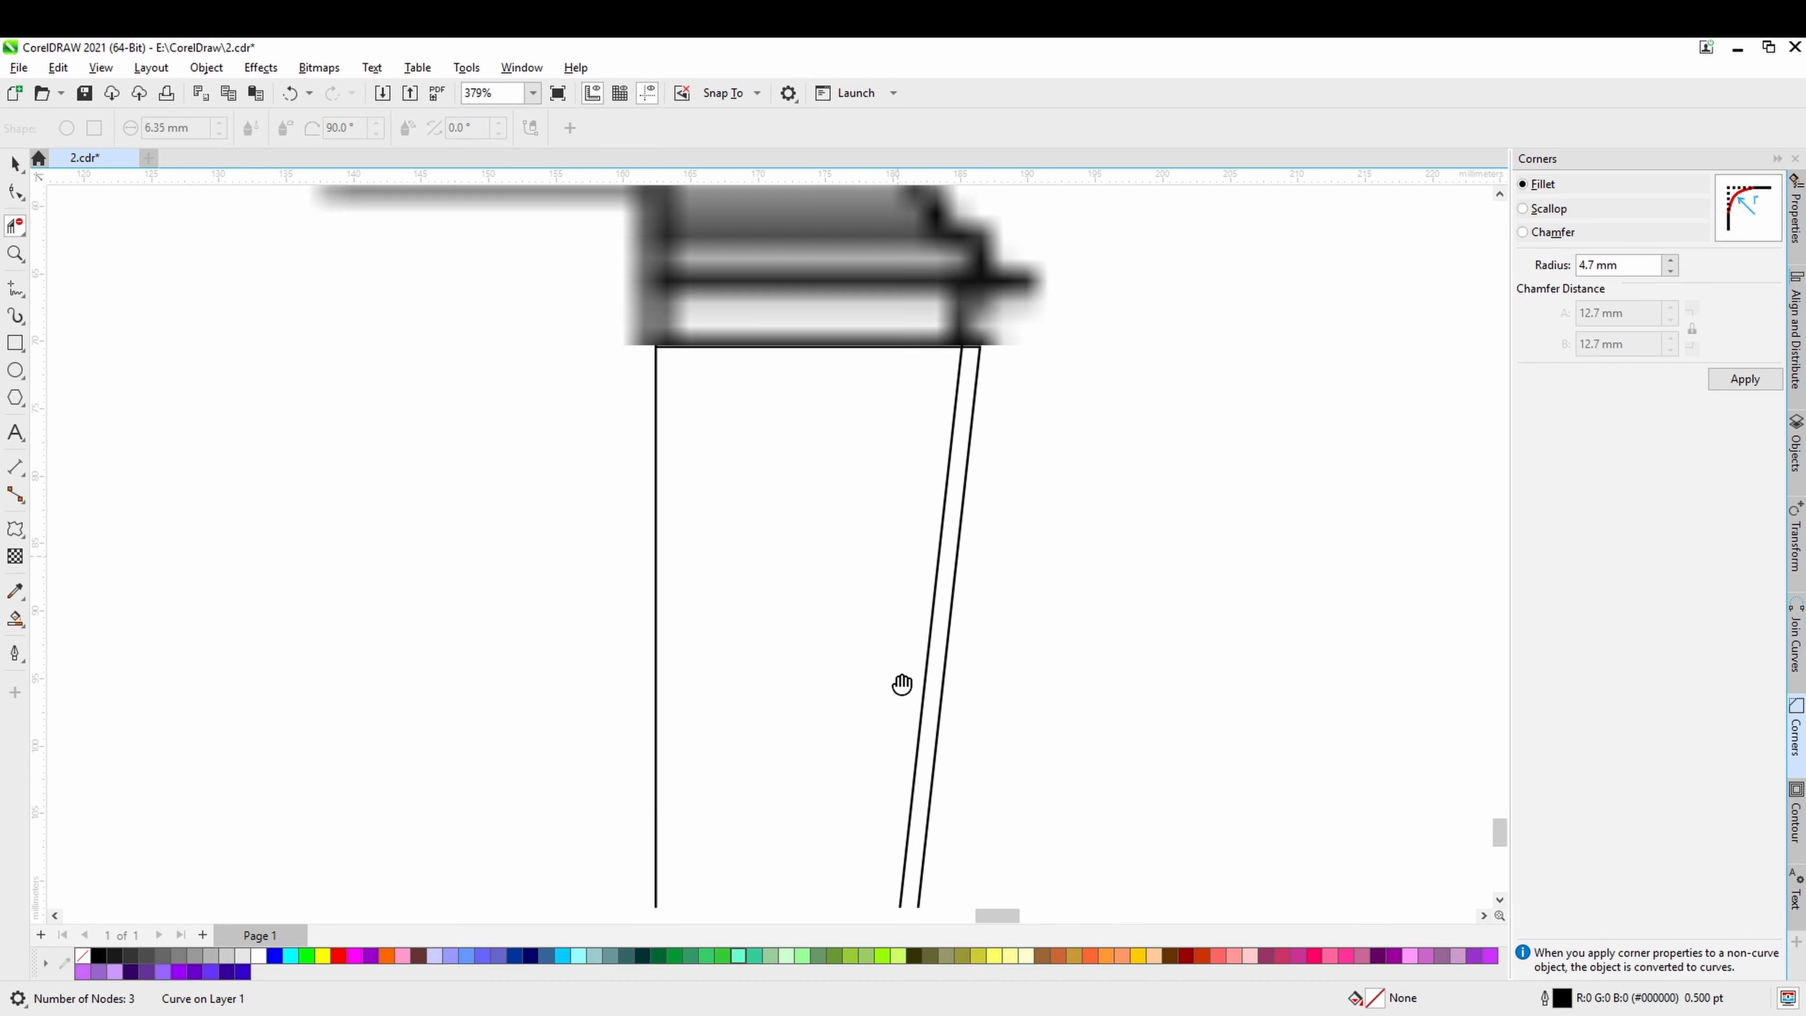
pyautogui.click(923, 412)
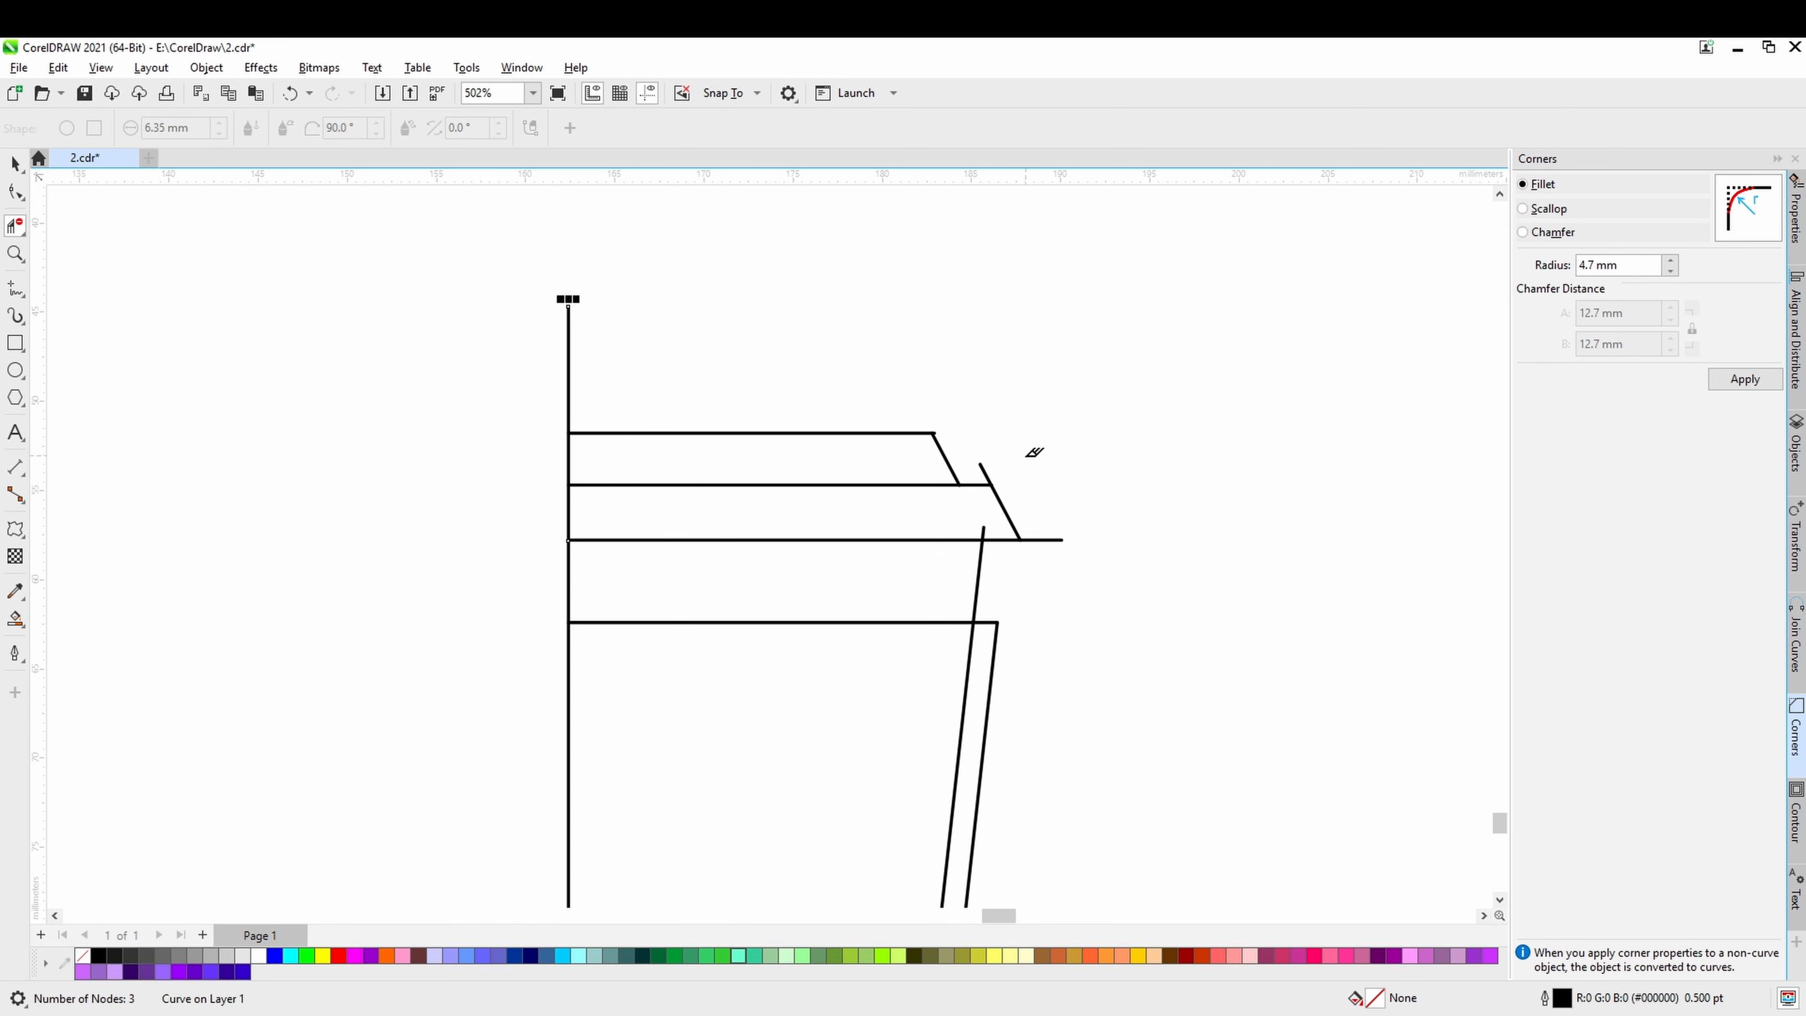
pyautogui.click(984, 472)
pyautogui.click(1042, 540)
pyautogui.scroll(14, 936, 447)
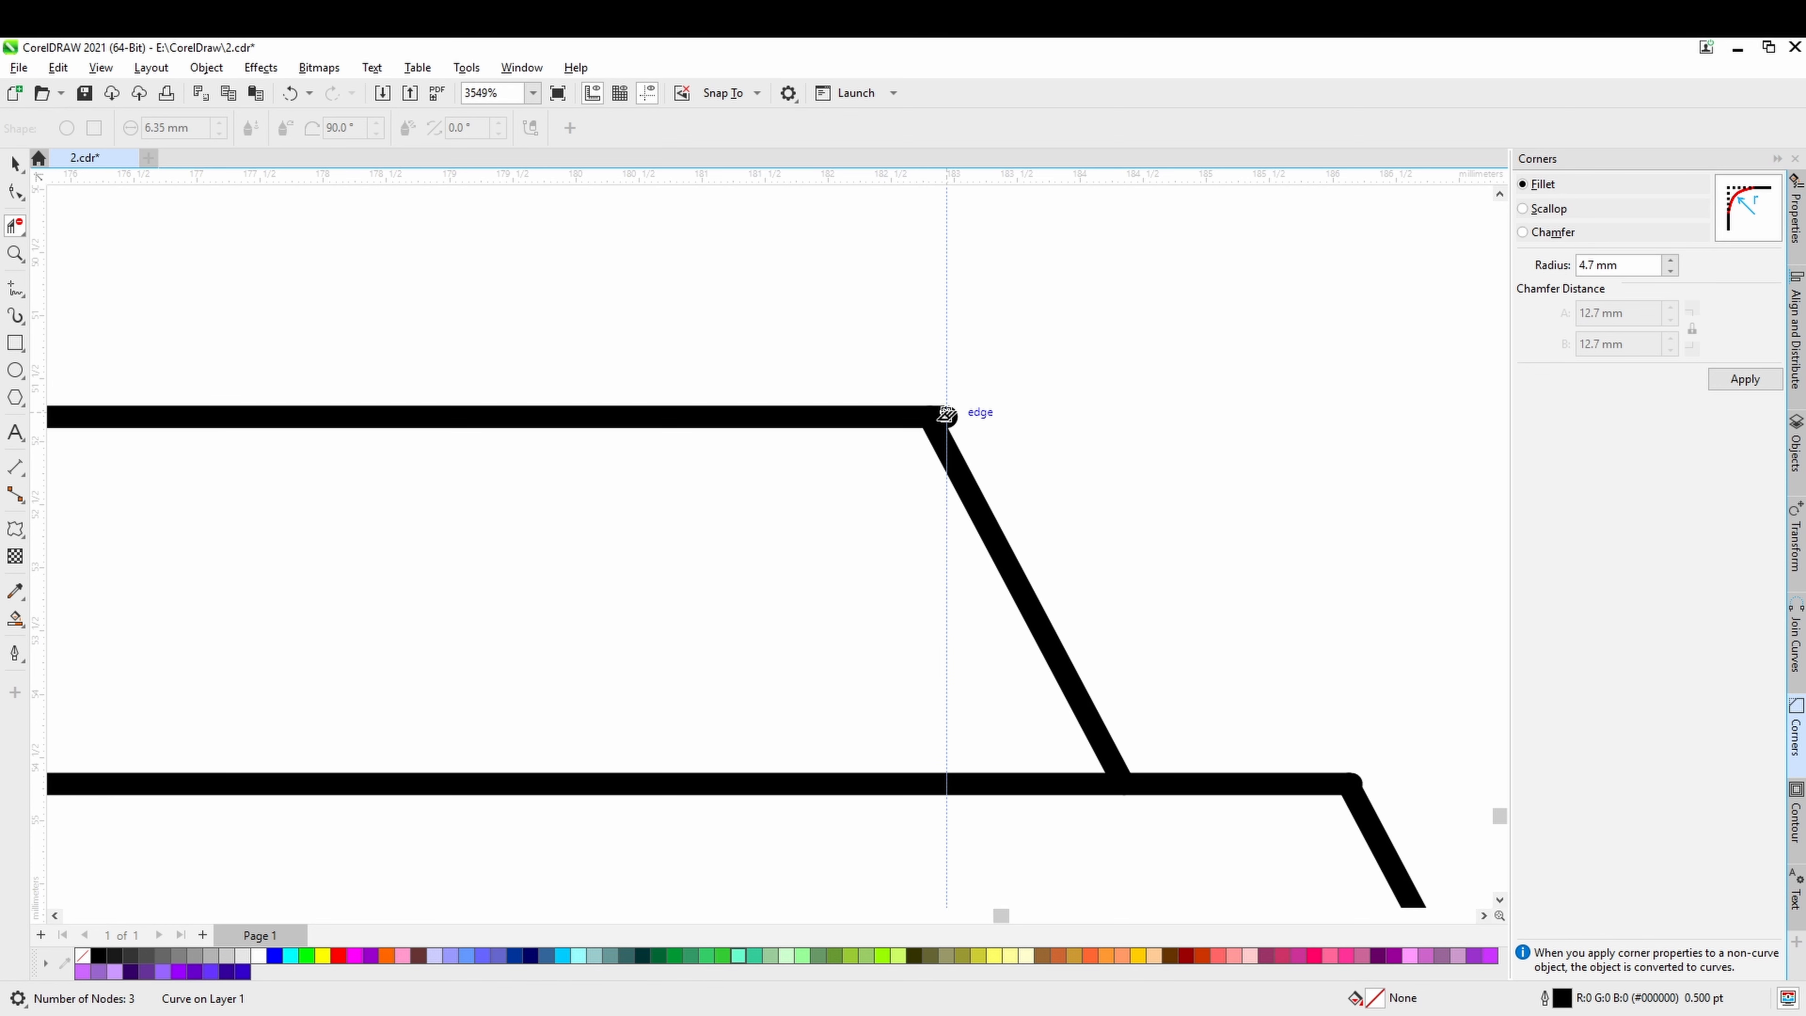
pyautogui.scroll(-4, 763, 405)
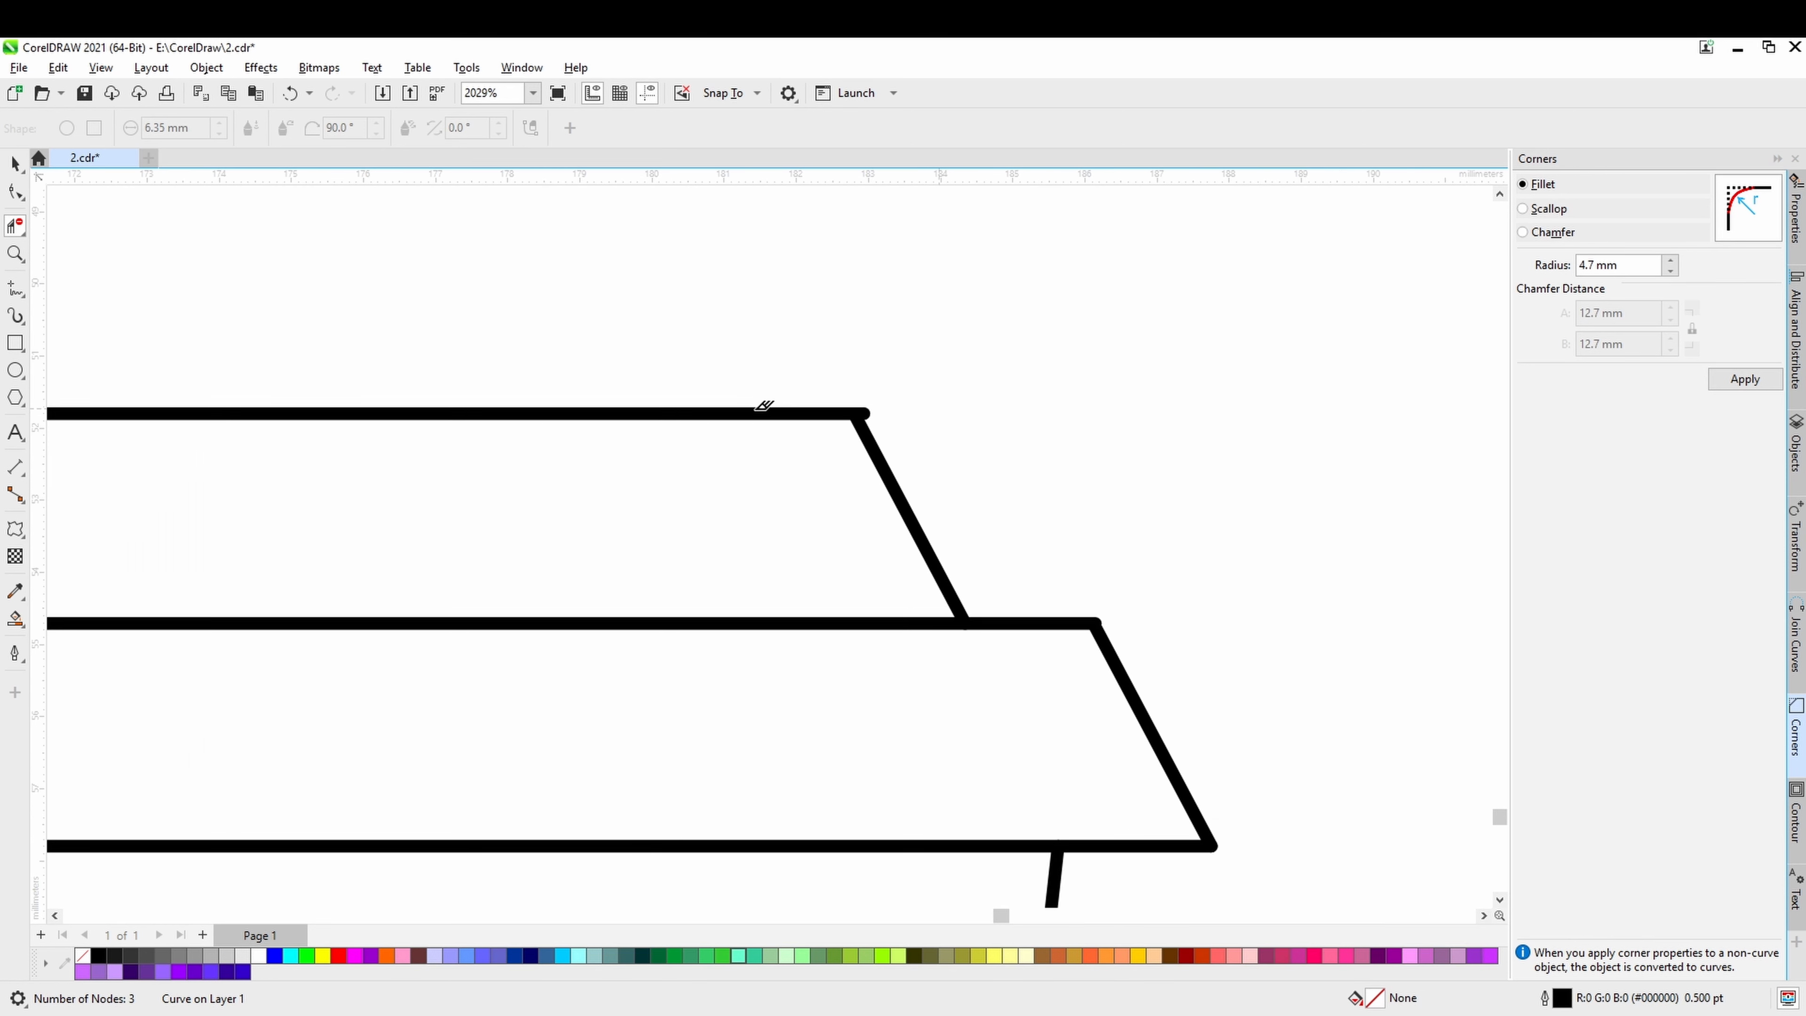
pyautogui.scroll(-6, 763, 405)
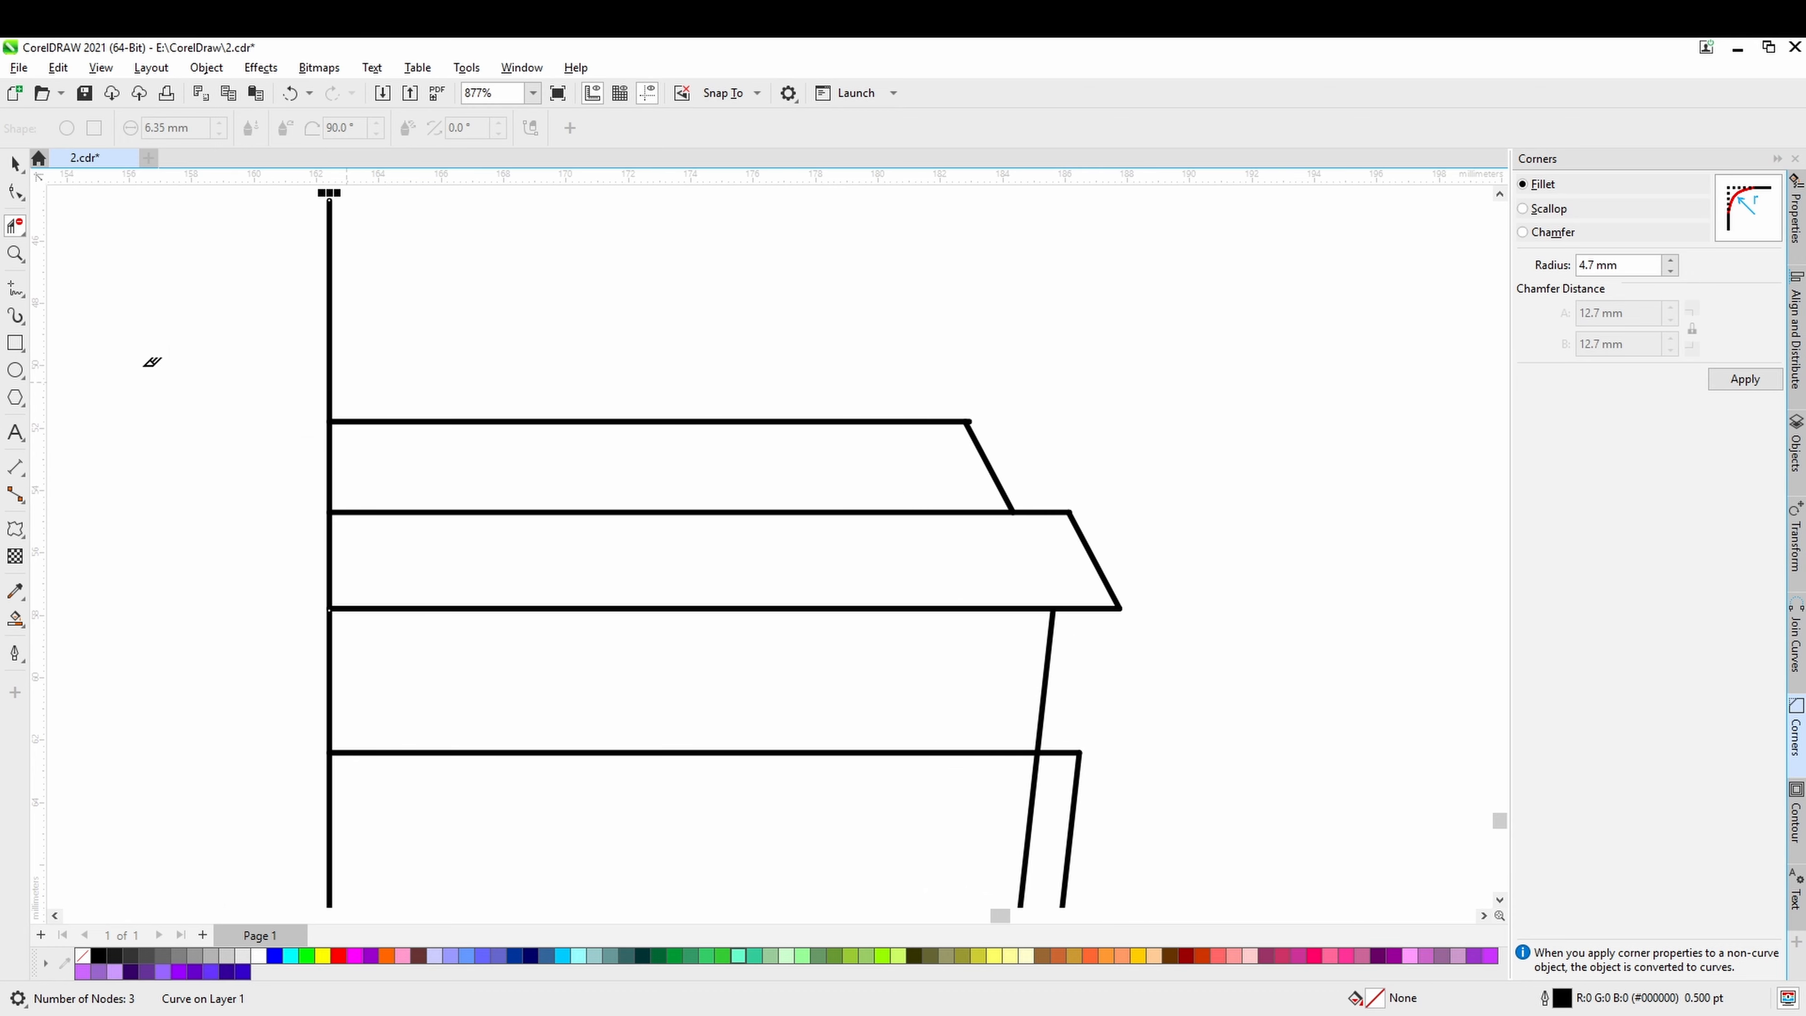
# Pull back the ends of the top horizontal line and upper slanted line to open their corner, and save the drawing.
pyautogui.click(14, 189)
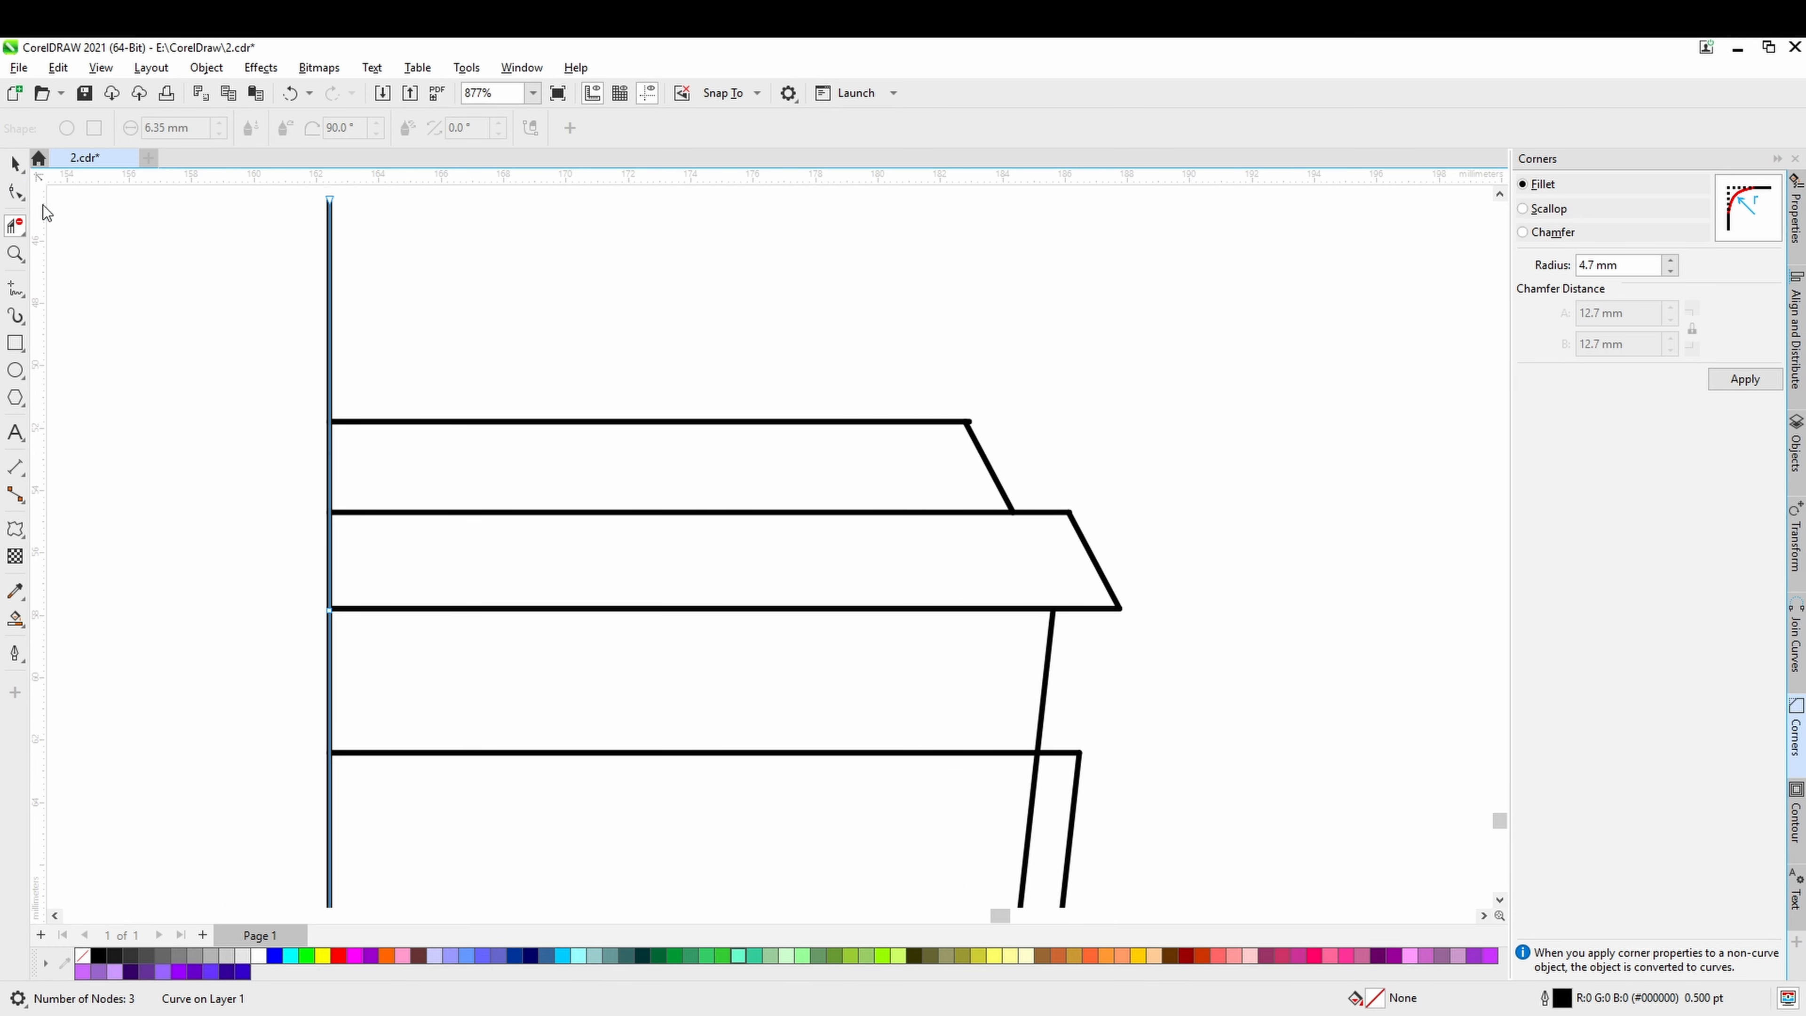
pyautogui.click(979, 448)
pyautogui.scroll(13, 965, 421)
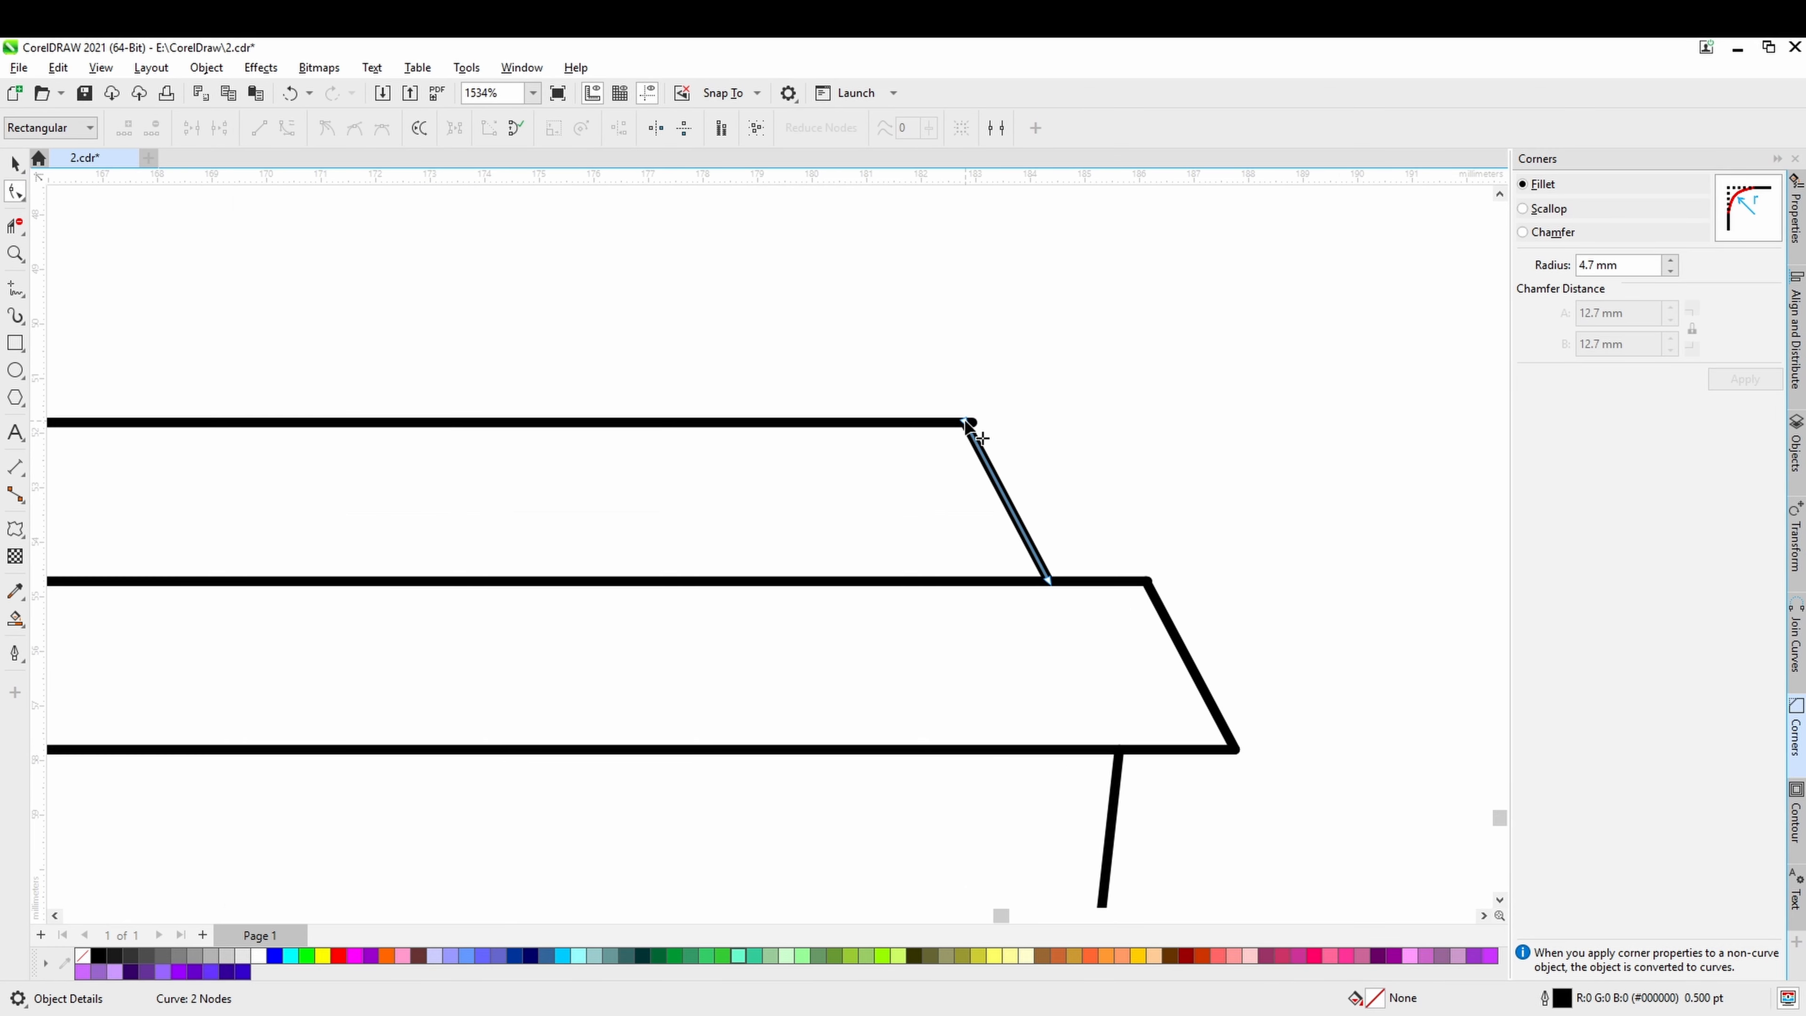
pyautogui.click(994, 430)
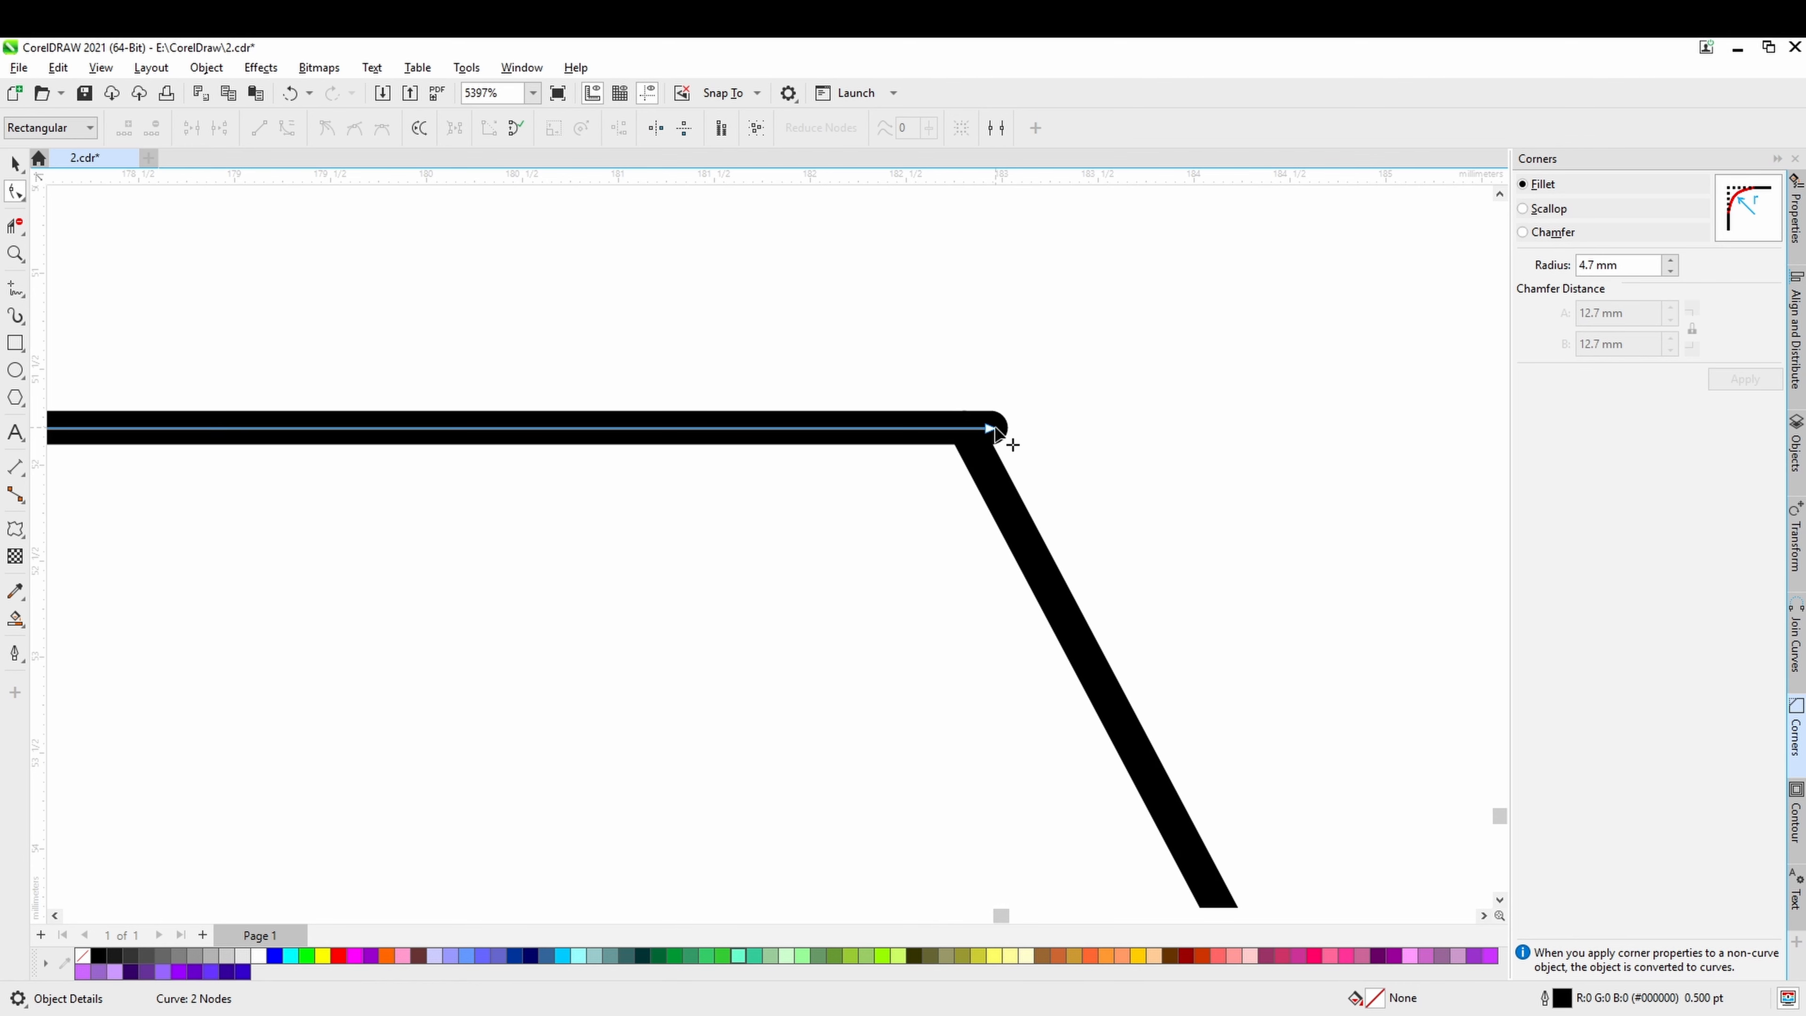
pyautogui.moveTo(990, 431)
pyautogui.mouseDown()
pyautogui.moveTo(889, 429)
pyautogui.moveTo(969, 432)
pyautogui.moveTo(982, 461)
pyautogui.mouseUp()
pyautogui.click(968, 441)
pyautogui.hotkey('ctrl', 's')
pyautogui.scroll(-1, 1033, 560)
# Pull back the ends of the second horizontal line and the lower slanted line to open a gap at their corner.
pyautogui.moveTo(1147, 668); pyautogui.dragTo(936, 425)
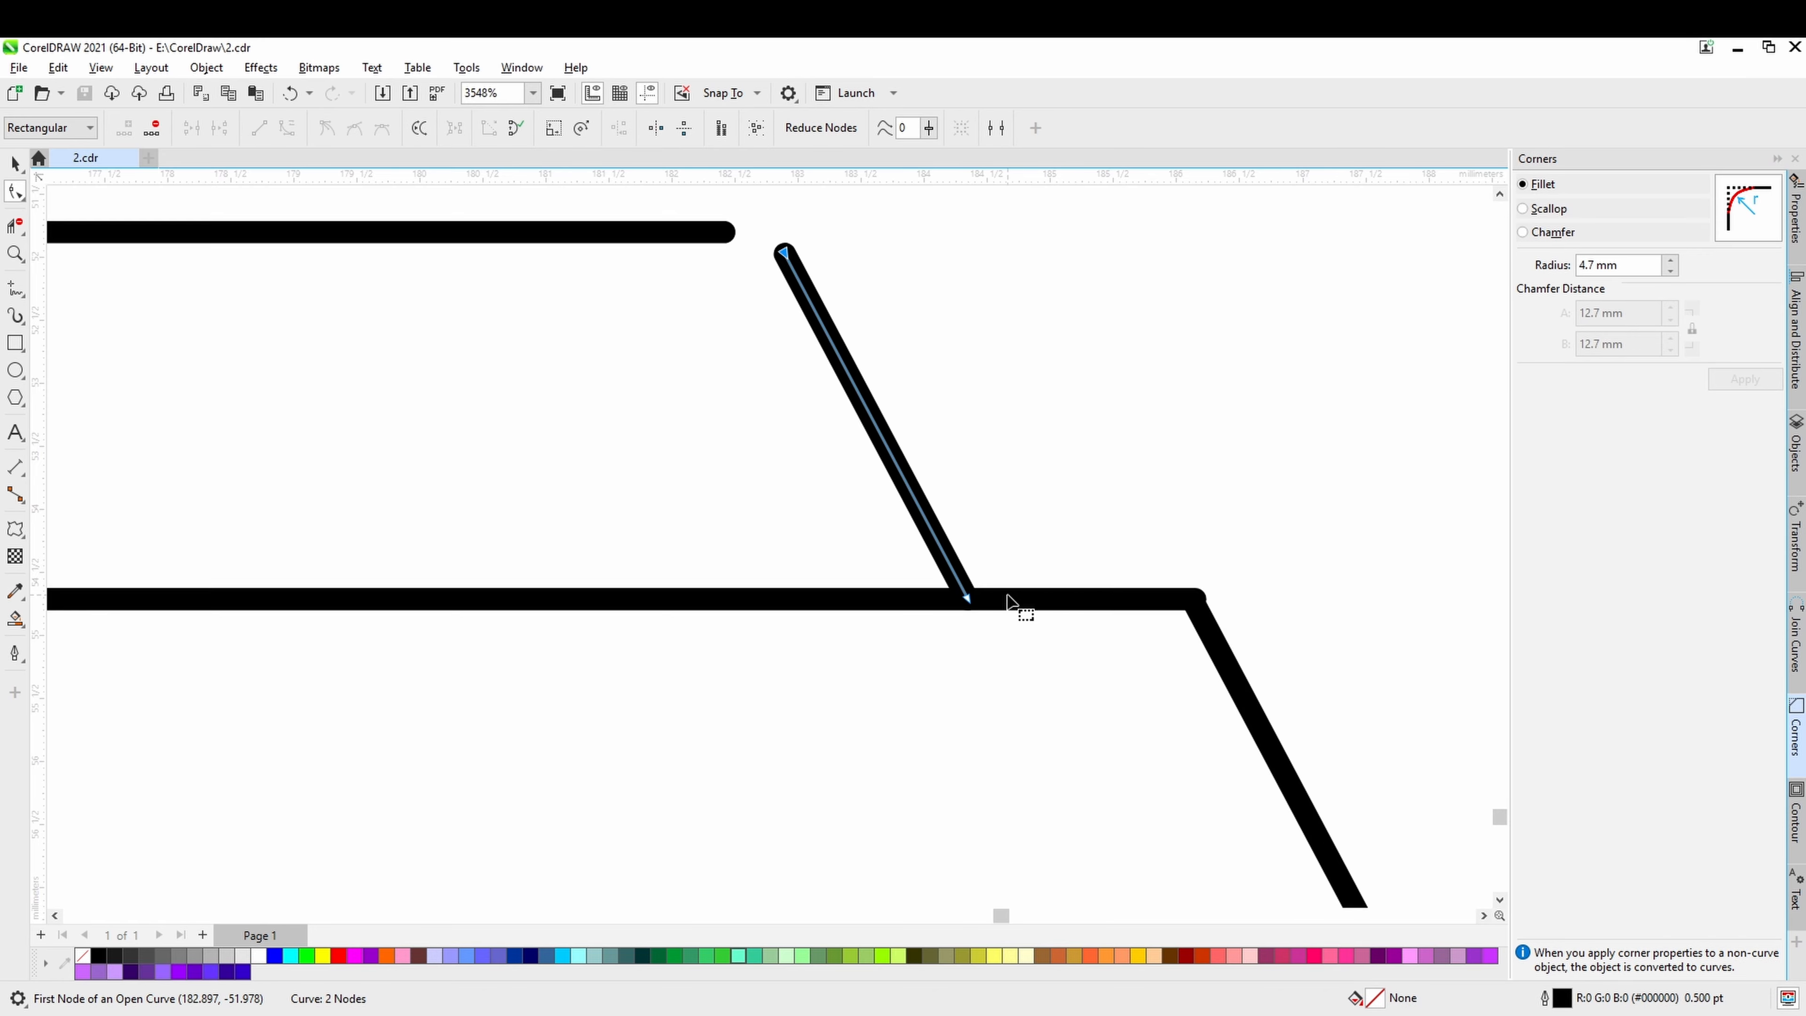
pyautogui.scroll(-1, 1010, 604)
pyautogui.moveTo(1132, 664); pyautogui.dragTo(933, 589)
pyautogui.click(939, 543)
pyautogui.scroll(2, 936, 530)
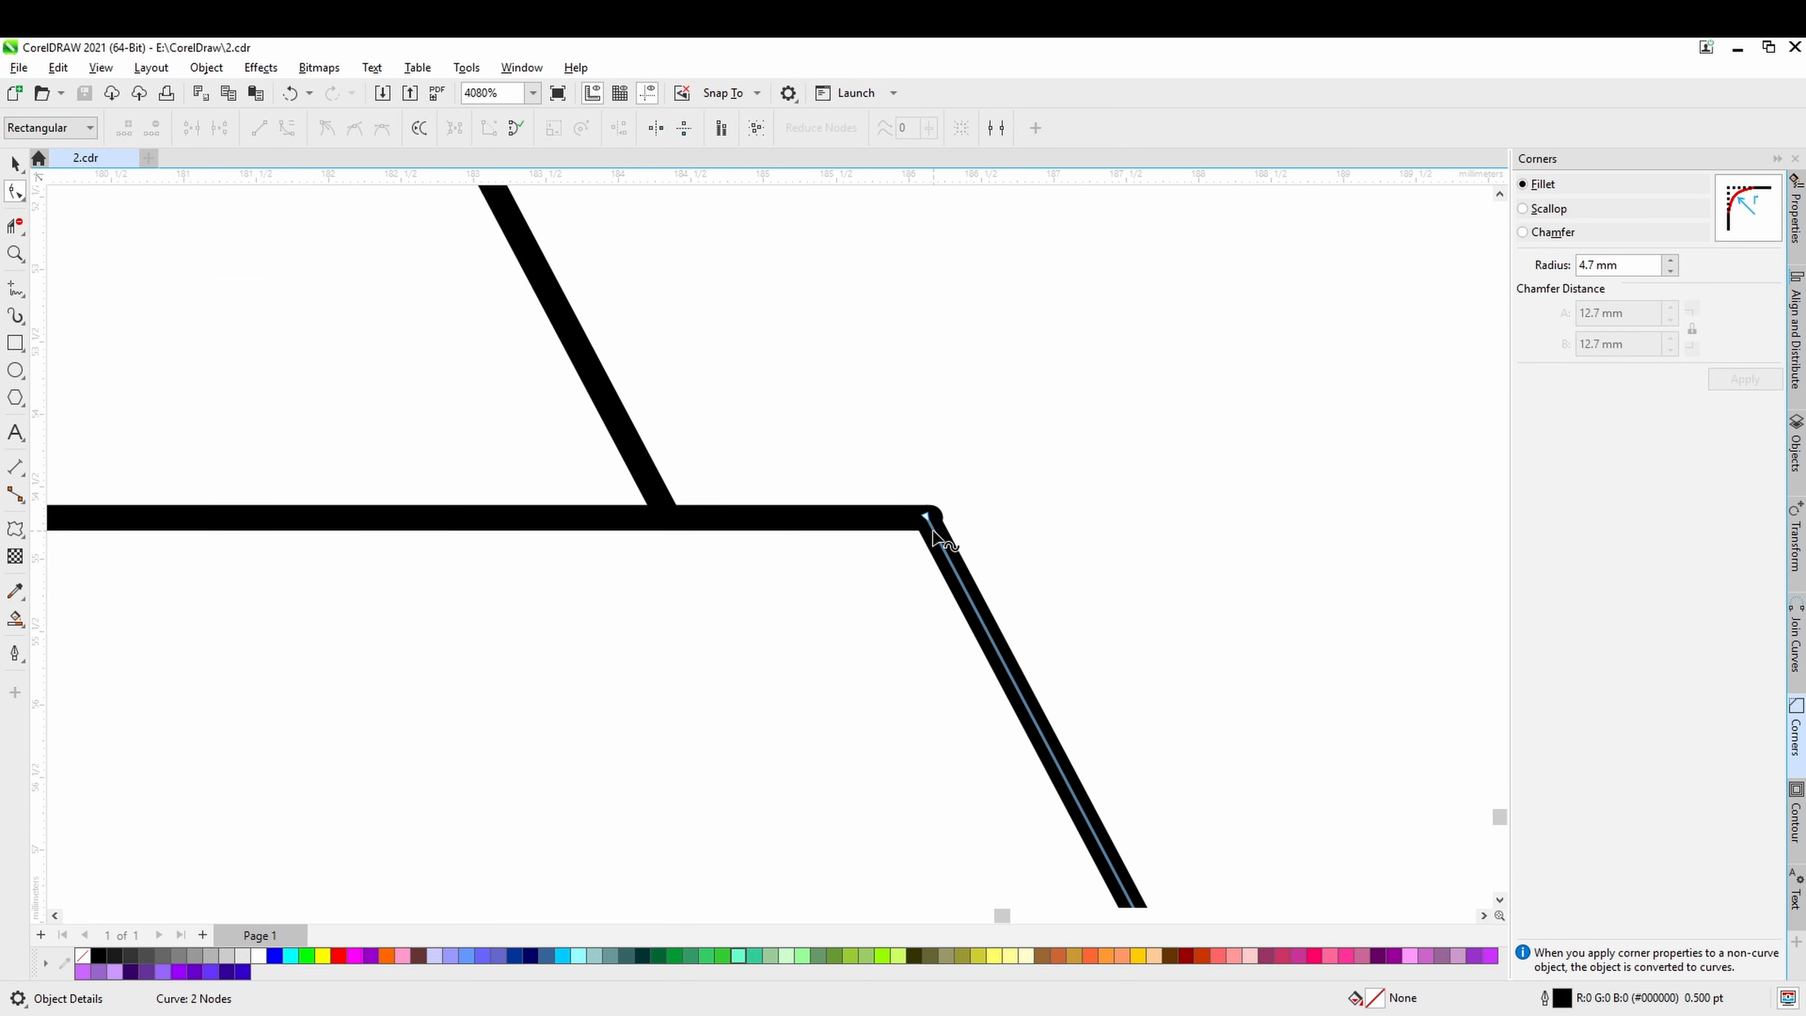
pyautogui.moveTo(925, 507); pyautogui.dragTo(885, 512)
pyautogui.click(931, 512)
pyautogui.scroll(-1, 939, 578)
pyautogui.moveTo(1041, 709); pyautogui.dragTo(1012, 623)
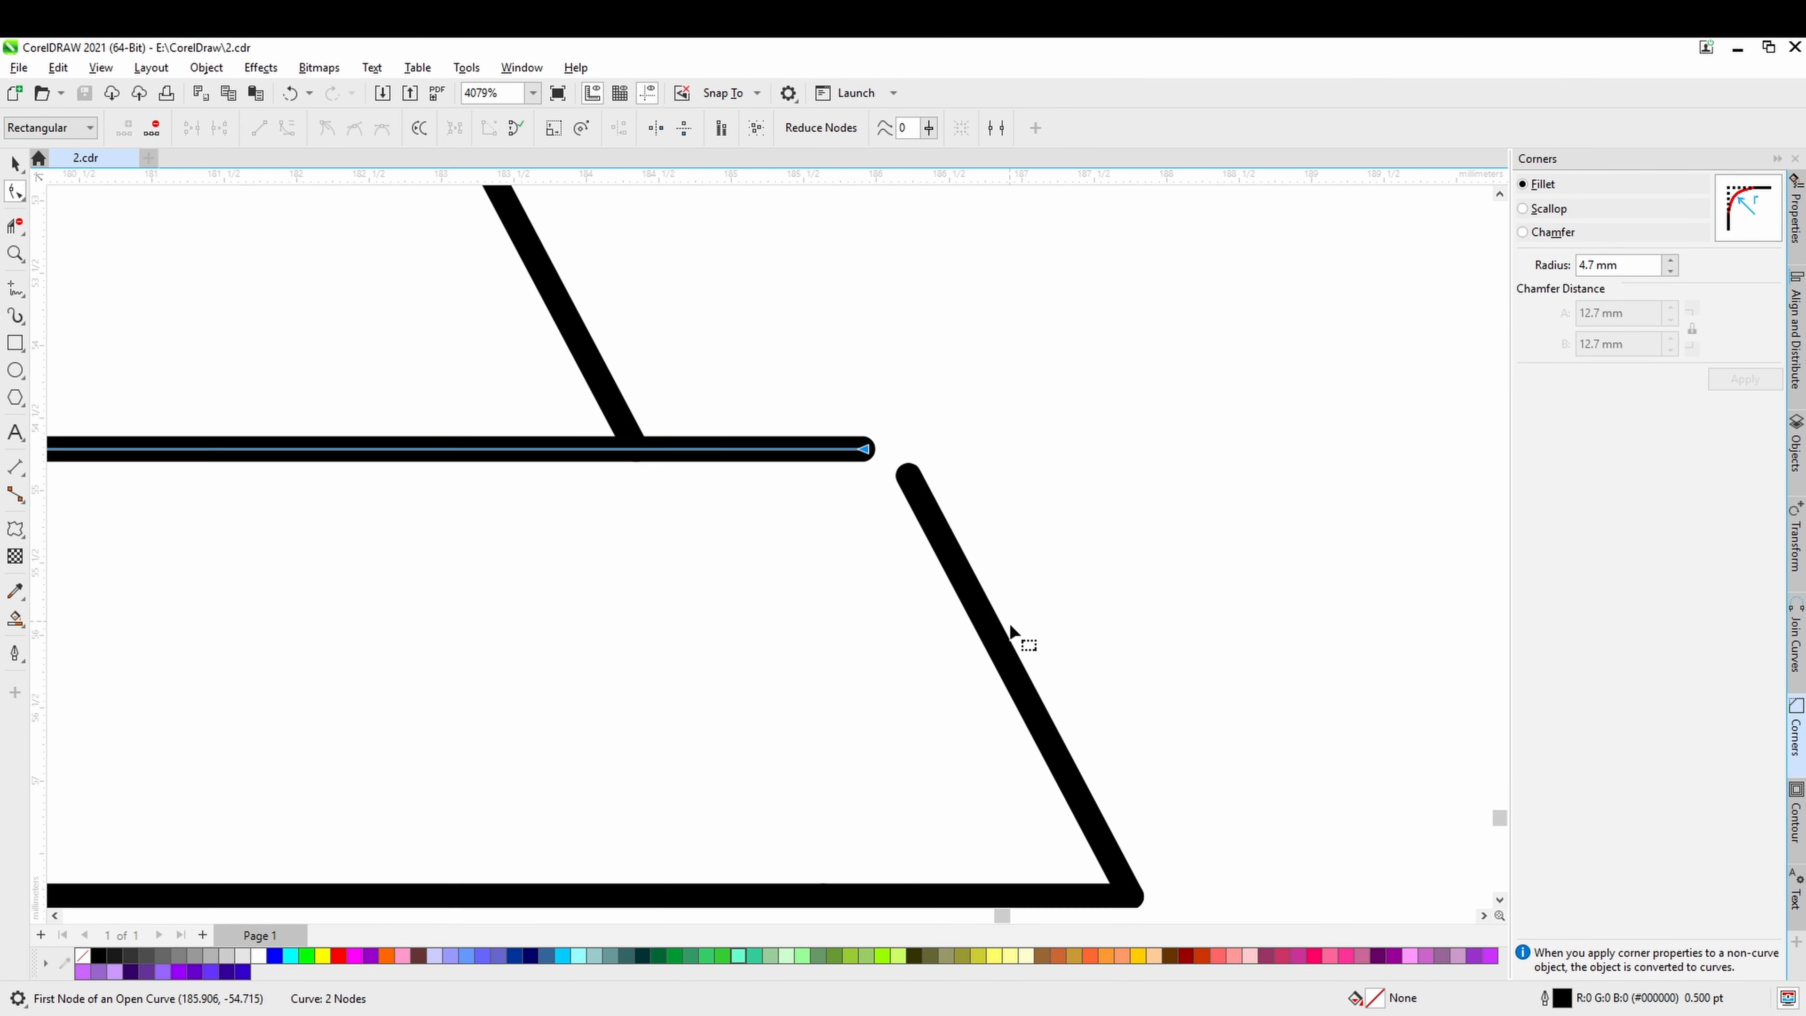
# Shorten the third horizontal line by about 0.3 mm and the lower slanted line by about 0.5 mm where they meet.
pyautogui.scroll(-1, 1013, 630)
pyautogui.moveTo(1102, 740); pyautogui.dragTo(1034, 548)
pyautogui.scroll(1, 1013, 580)
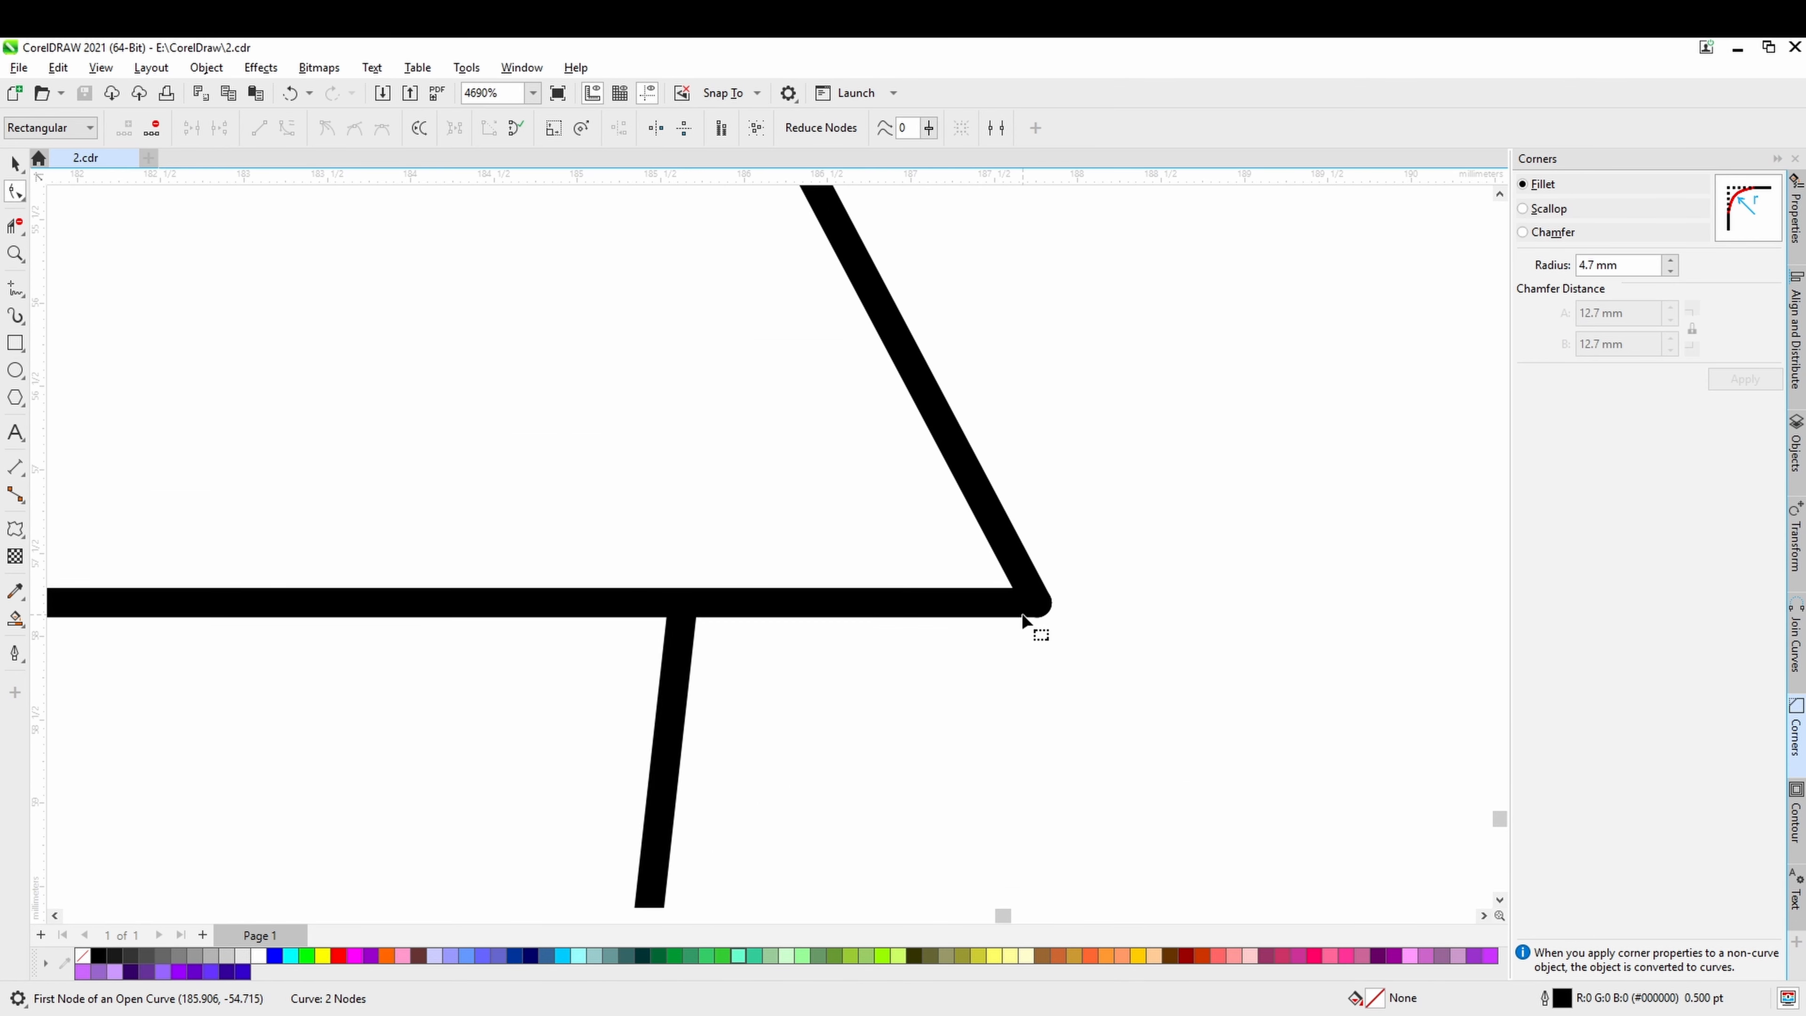
pyautogui.click(998, 611)
pyautogui.moveTo(1020, 613); pyautogui.dragTo(1004, 617)
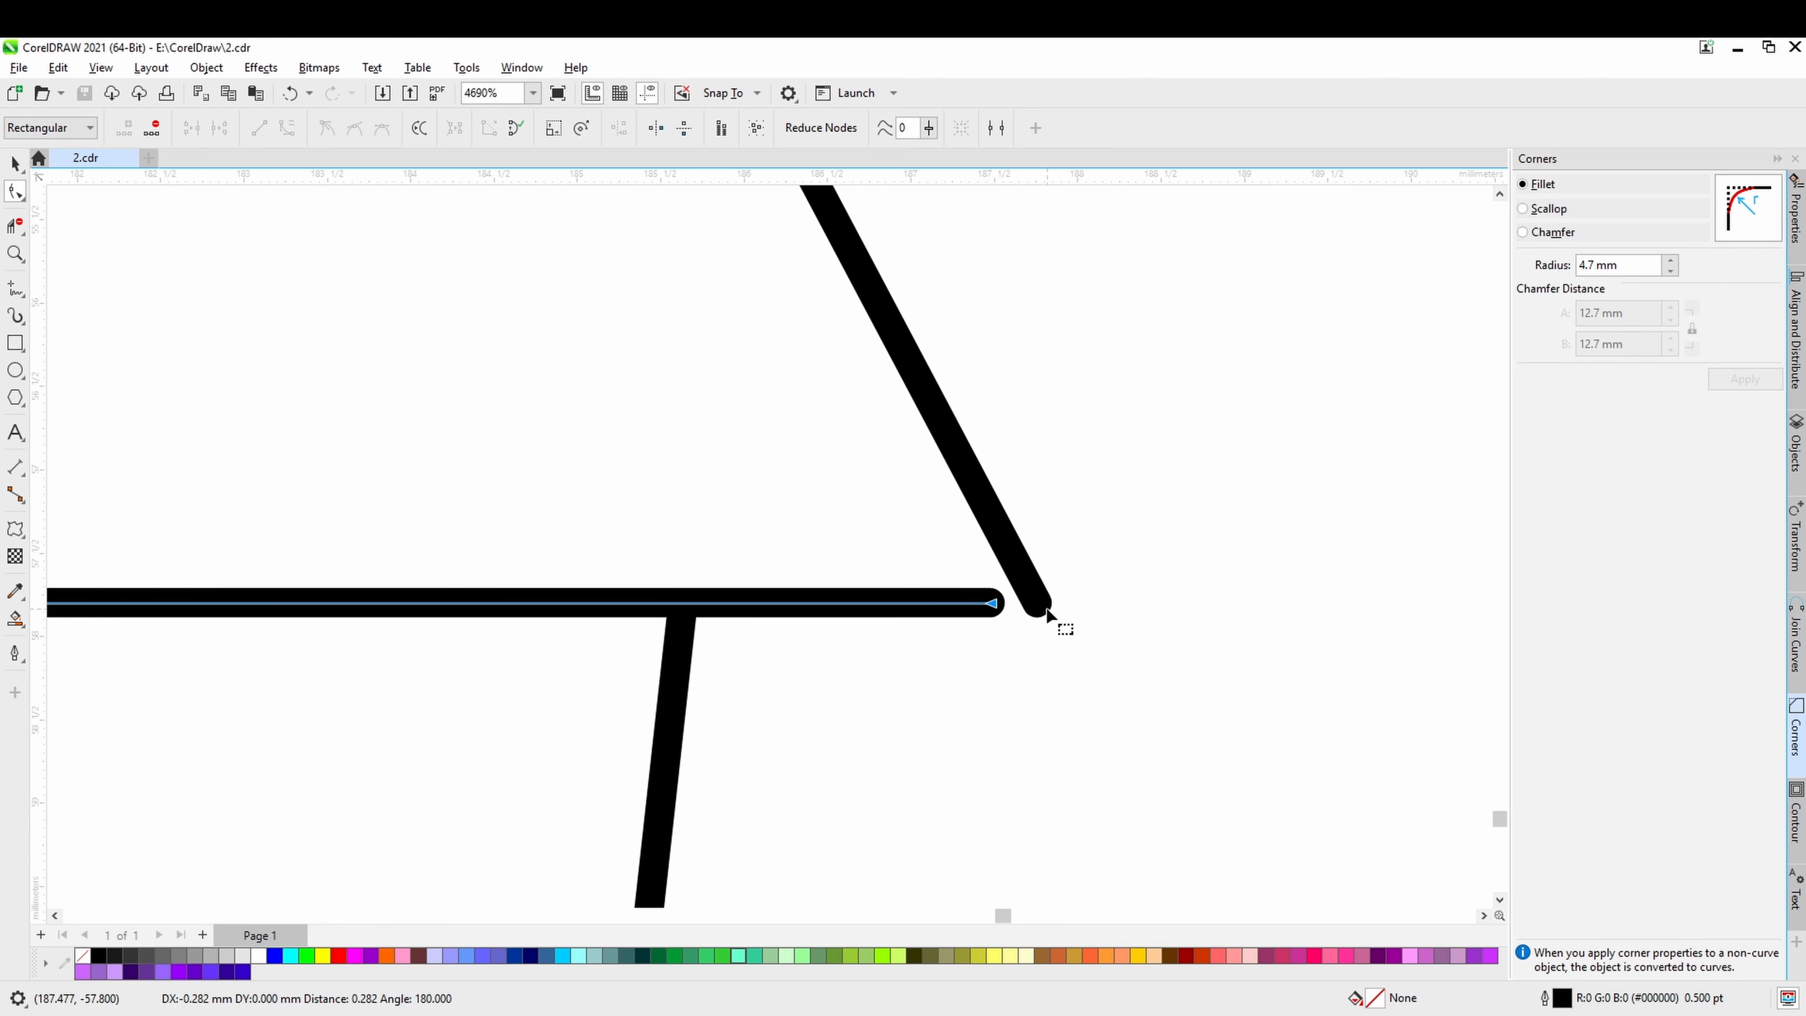
pyautogui.click(1042, 606)
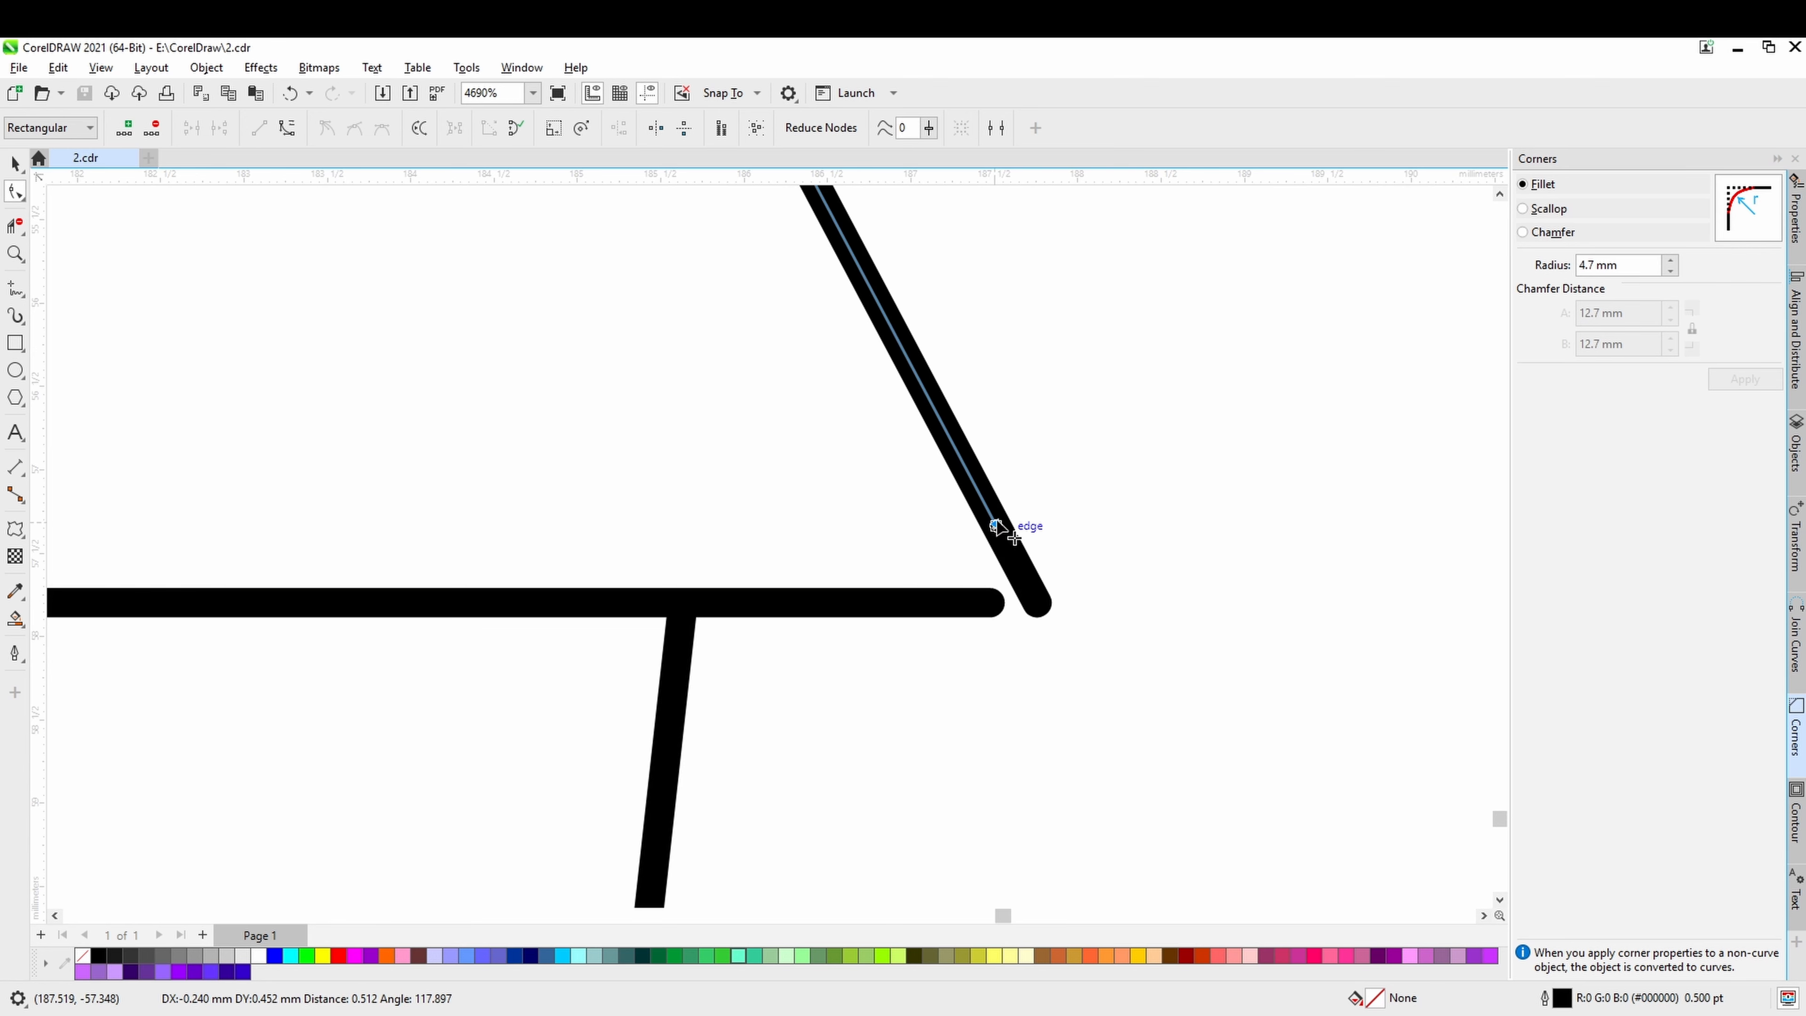
pyautogui.moveTo(997, 522); pyautogui.dragTo(997, 524)
# Pull back the lowest horizontal line and the outer side line at their shared corner, and select both lines.
pyautogui.scroll(-2, 996, 524)
pyautogui.moveTo(786, 334); pyautogui.dragTo(801, 360)
pyautogui.scroll(-3, 800, 360)
pyautogui.scroll(2, 946, 736)
pyautogui.moveTo(956, 706); pyautogui.dragTo(886, 706)
pyautogui.moveTo(1025, 605); pyautogui.dragTo(882, 775)
pyautogui.scroll(-1, 917, 726)
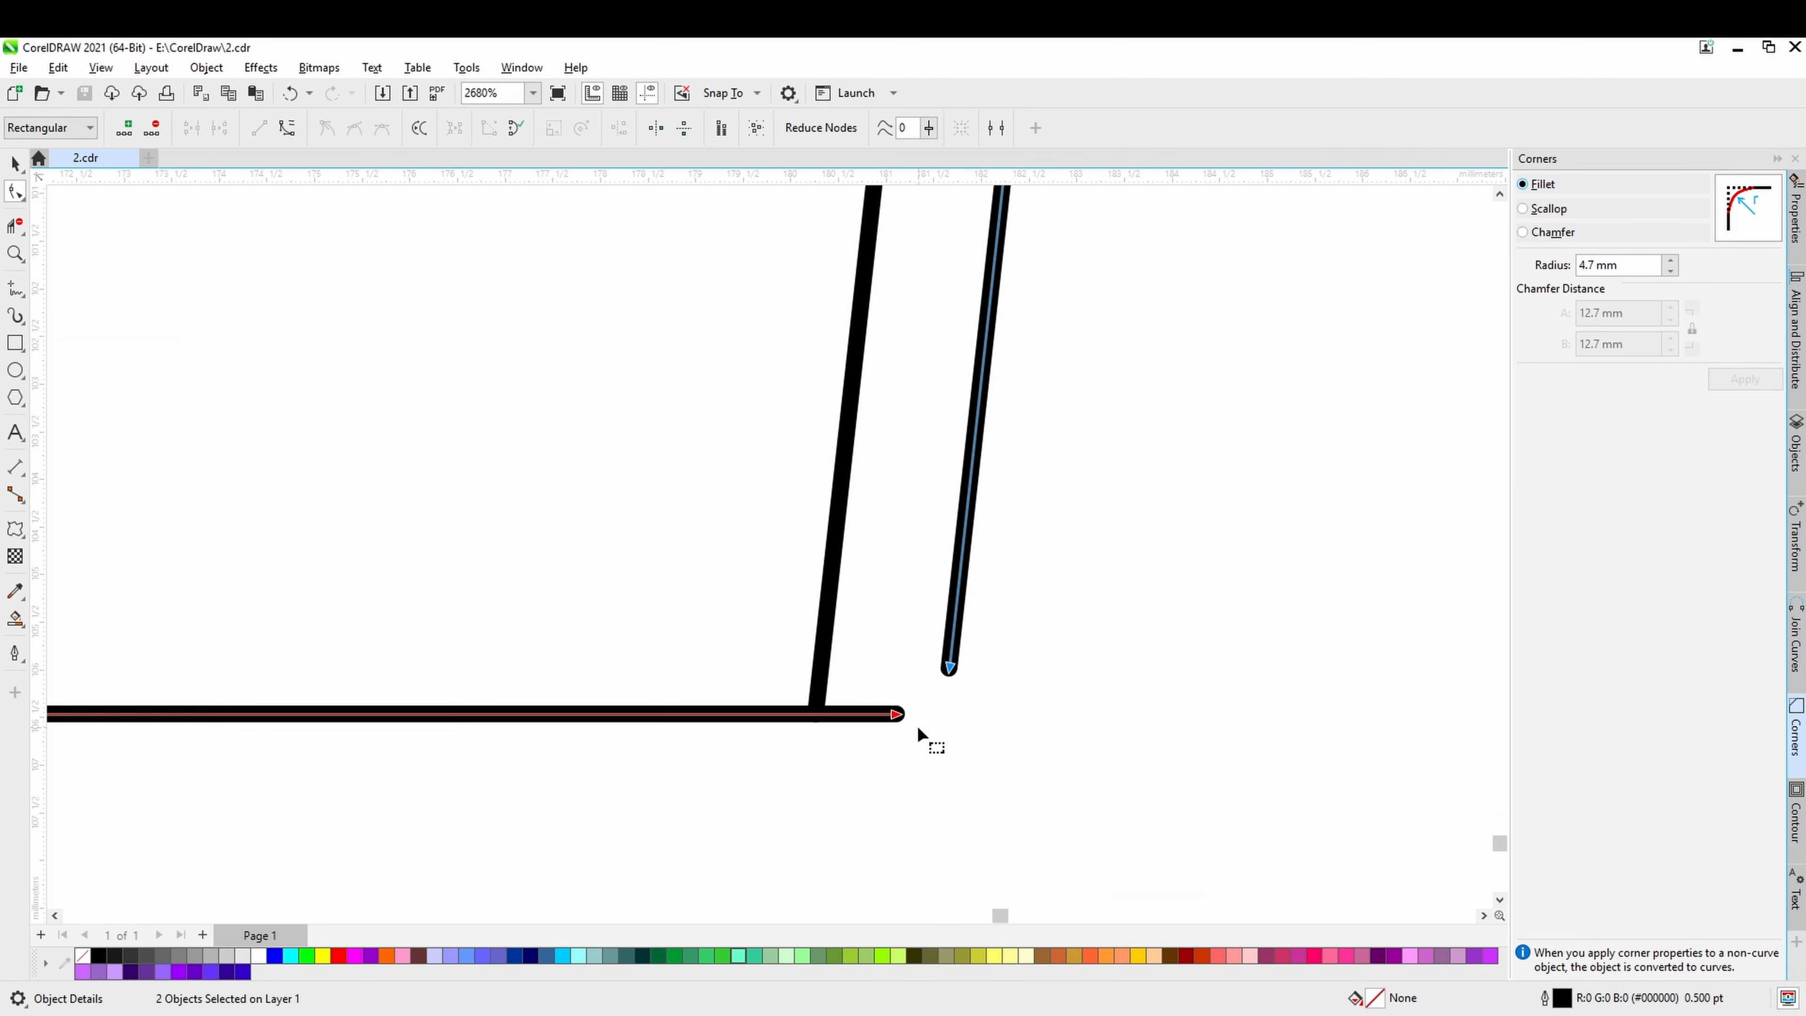
# Set the corner fillet radius to 5.3 mm and undo the gaps opened at the outline's corners.
pyautogui.scroll(-4, 918, 728)
pyautogui.scroll(4, 875, 516)
pyautogui.click(850, 385)
pyautogui.click(1671, 261)
pyautogui.moveTo(883, 558); pyautogui.dragTo(852, 559)
pyautogui.moveTo(882, 559); pyautogui.dragTo(907, 594)
pyautogui.scroll(2, 938, 621)
pyautogui.hotkey('ctrl', 'z')
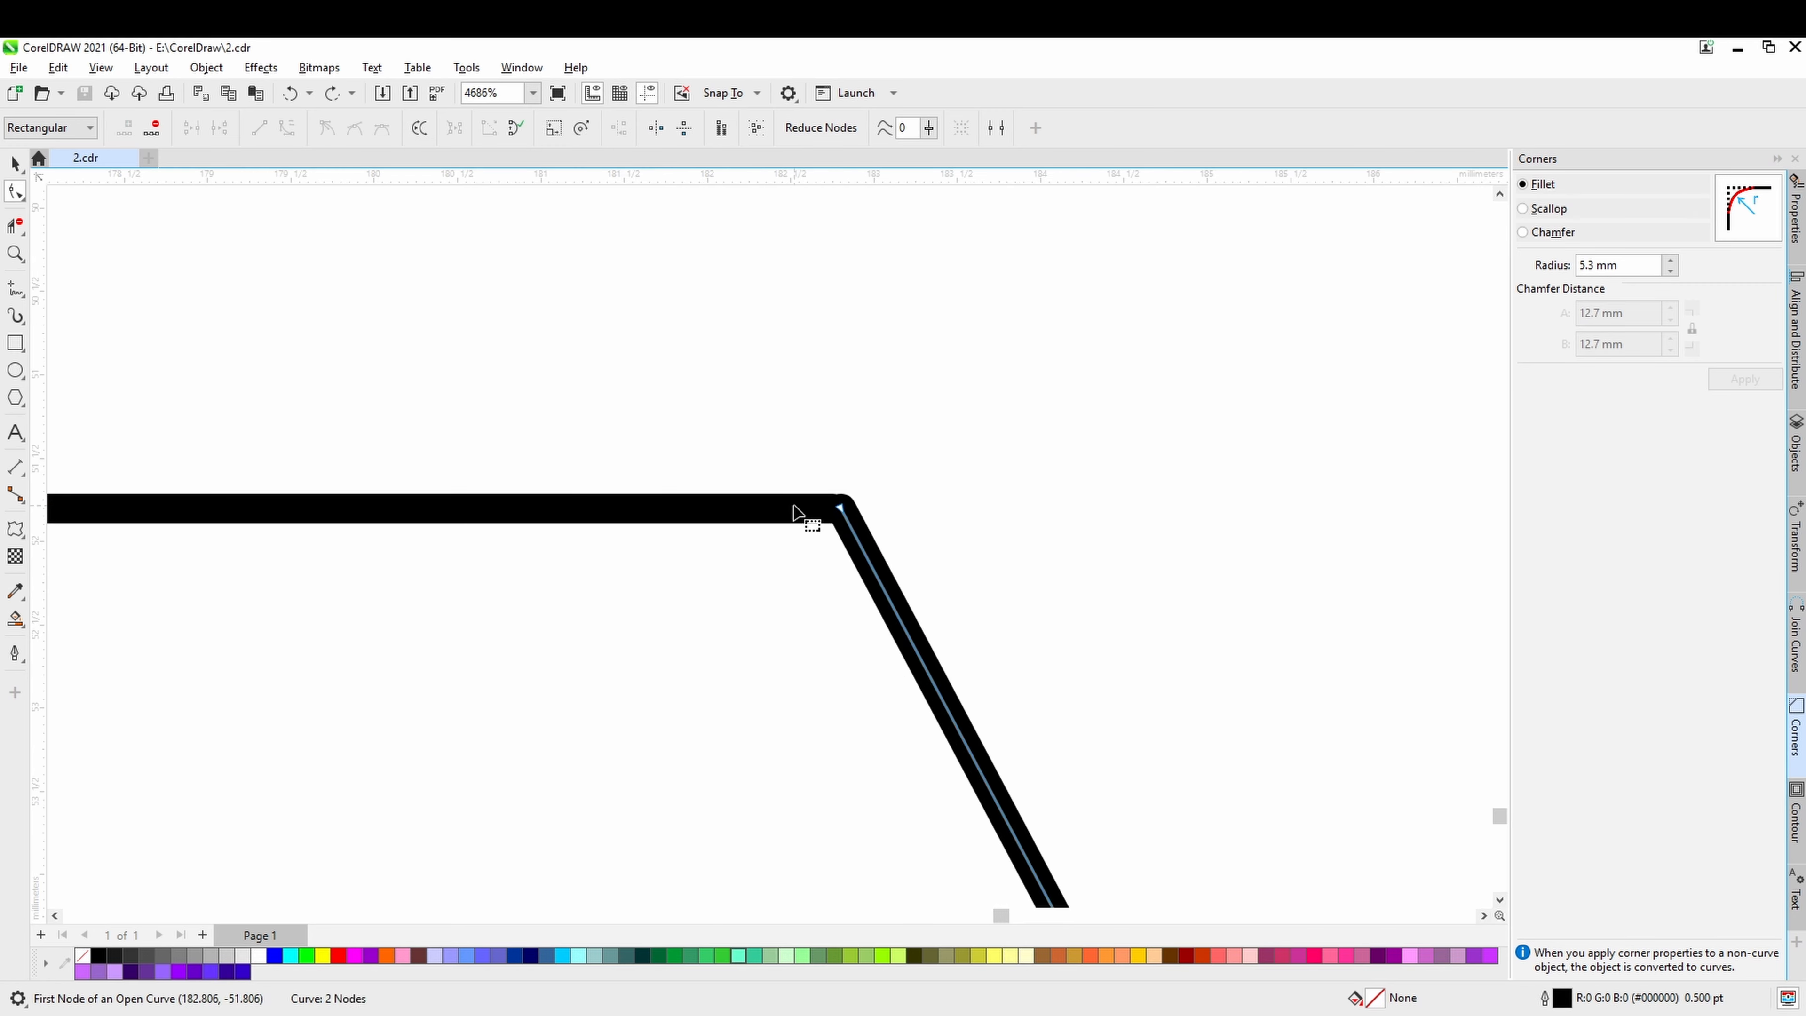
# Try to round the corner between the top horizontal line and upper slanted line with a 5.5 mm corner fillet.
pyautogui.click(1796, 644)
pyautogui.click(1797, 737)
pyautogui.click(1742, 380)
pyautogui.scroll(-2, 1085, 490)
pyautogui.click(1670, 262)
pyautogui.click(1741, 380)
pyautogui.scroll(5, 1014, 493)
pyautogui.scroll(-2, 1001, 499)
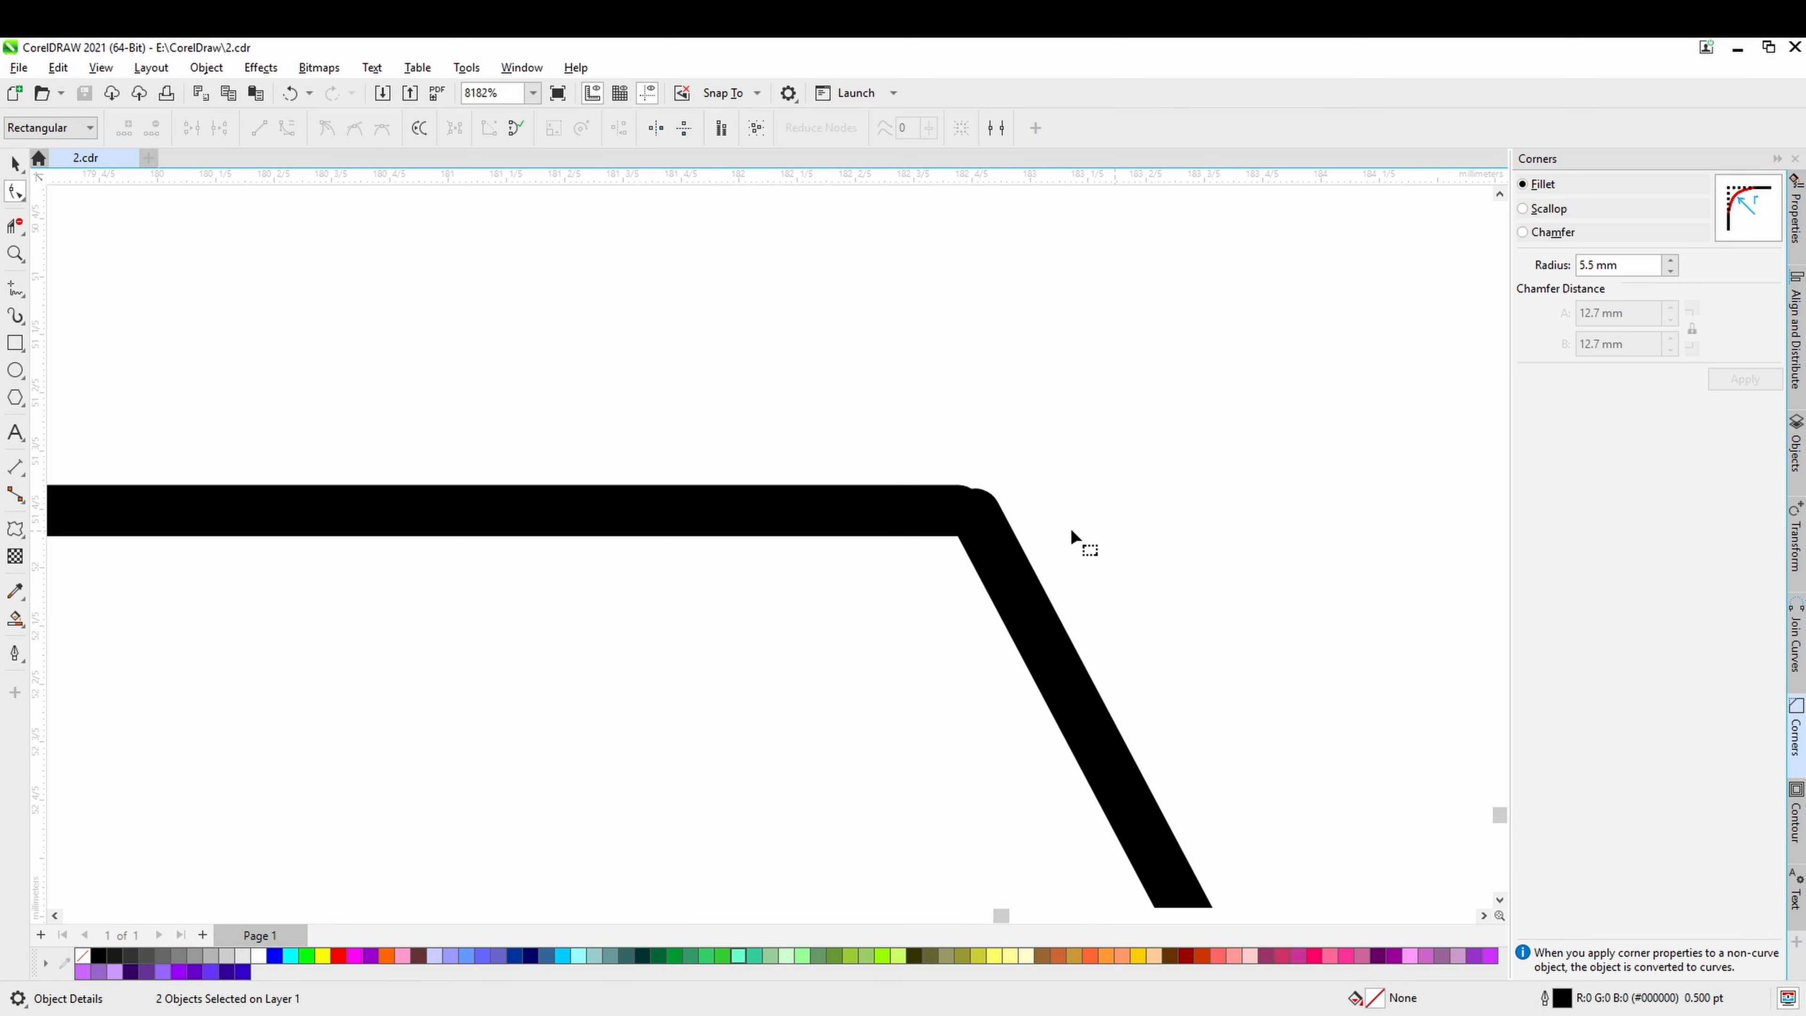
# Pull back the top horizontal line and upper slanted line at their corner, and select both end nodes for Join Curves.
pyautogui.click(972, 516)
pyautogui.moveTo(987, 532); pyautogui.dragTo(1011, 585)
pyautogui.click(949, 518)
pyautogui.moveTo(963, 512); pyautogui.dragTo(865, 512)
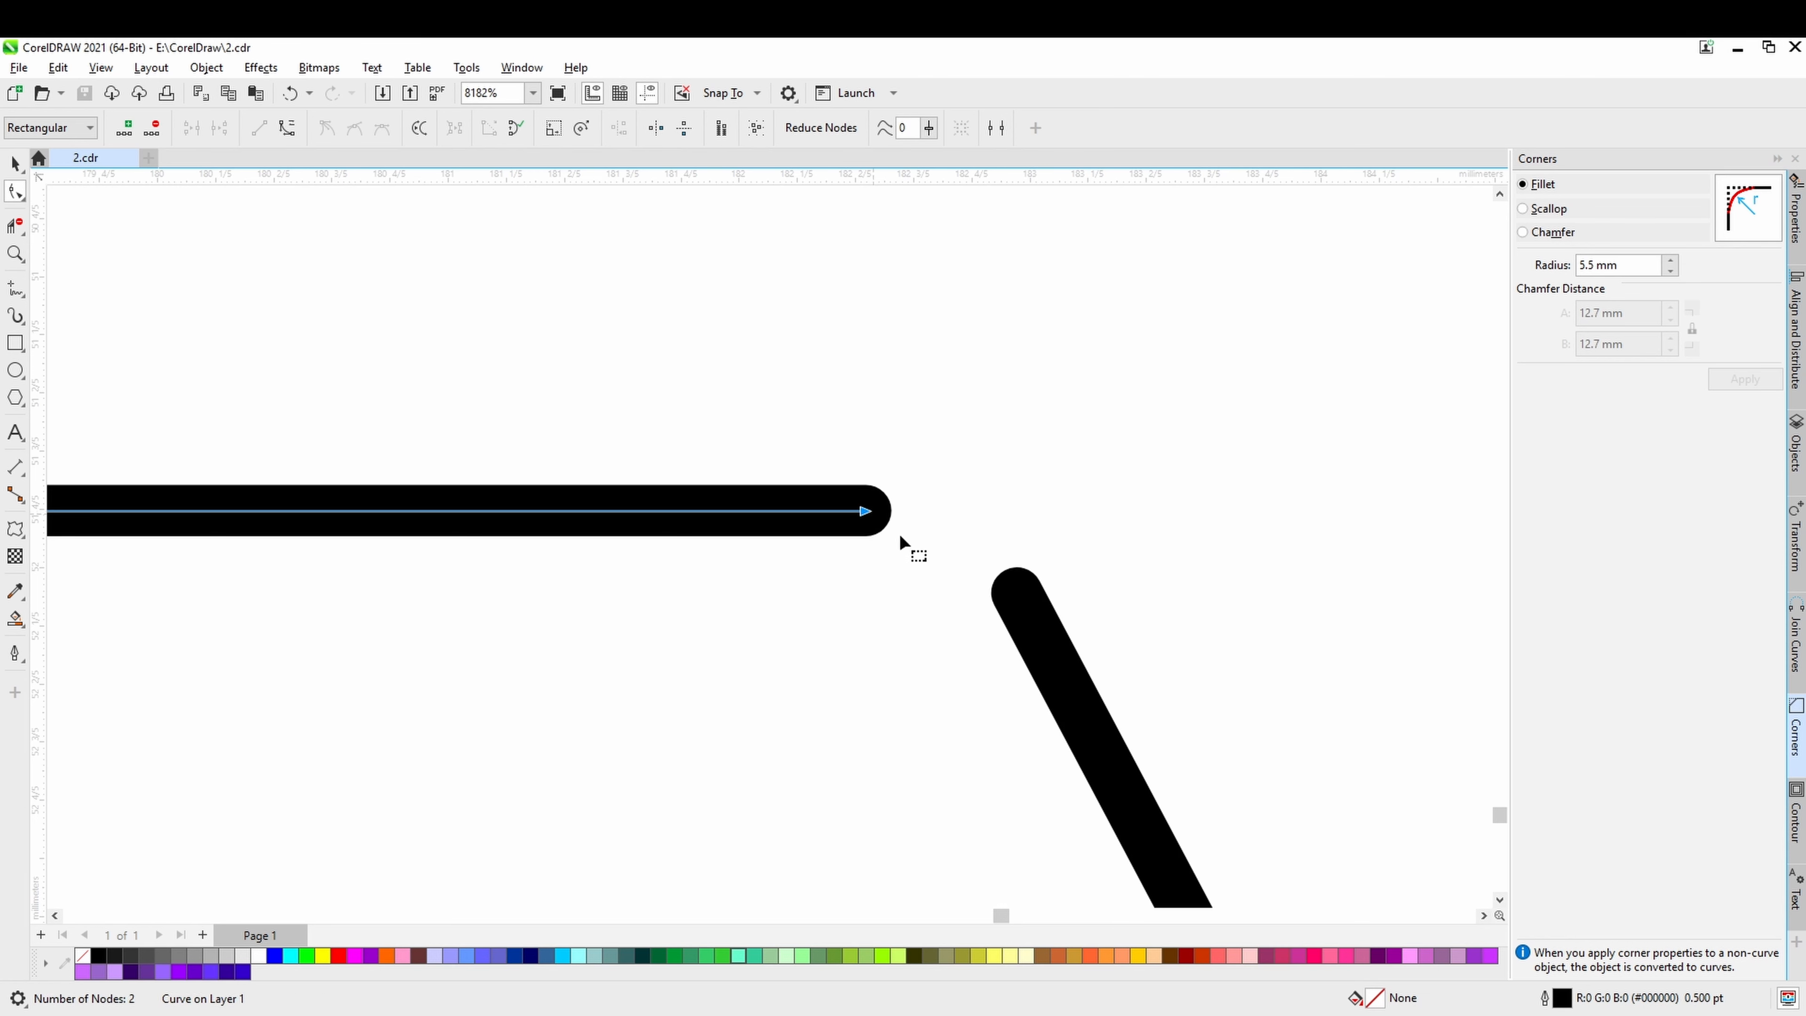
pyautogui.keyDown('shift'); pyautogui.click(1021, 605); pyautogui.keyUp('shift')
pyautogui.keyDown('shift'); pyautogui.click(866, 513); pyautogui.keyUp('shift')
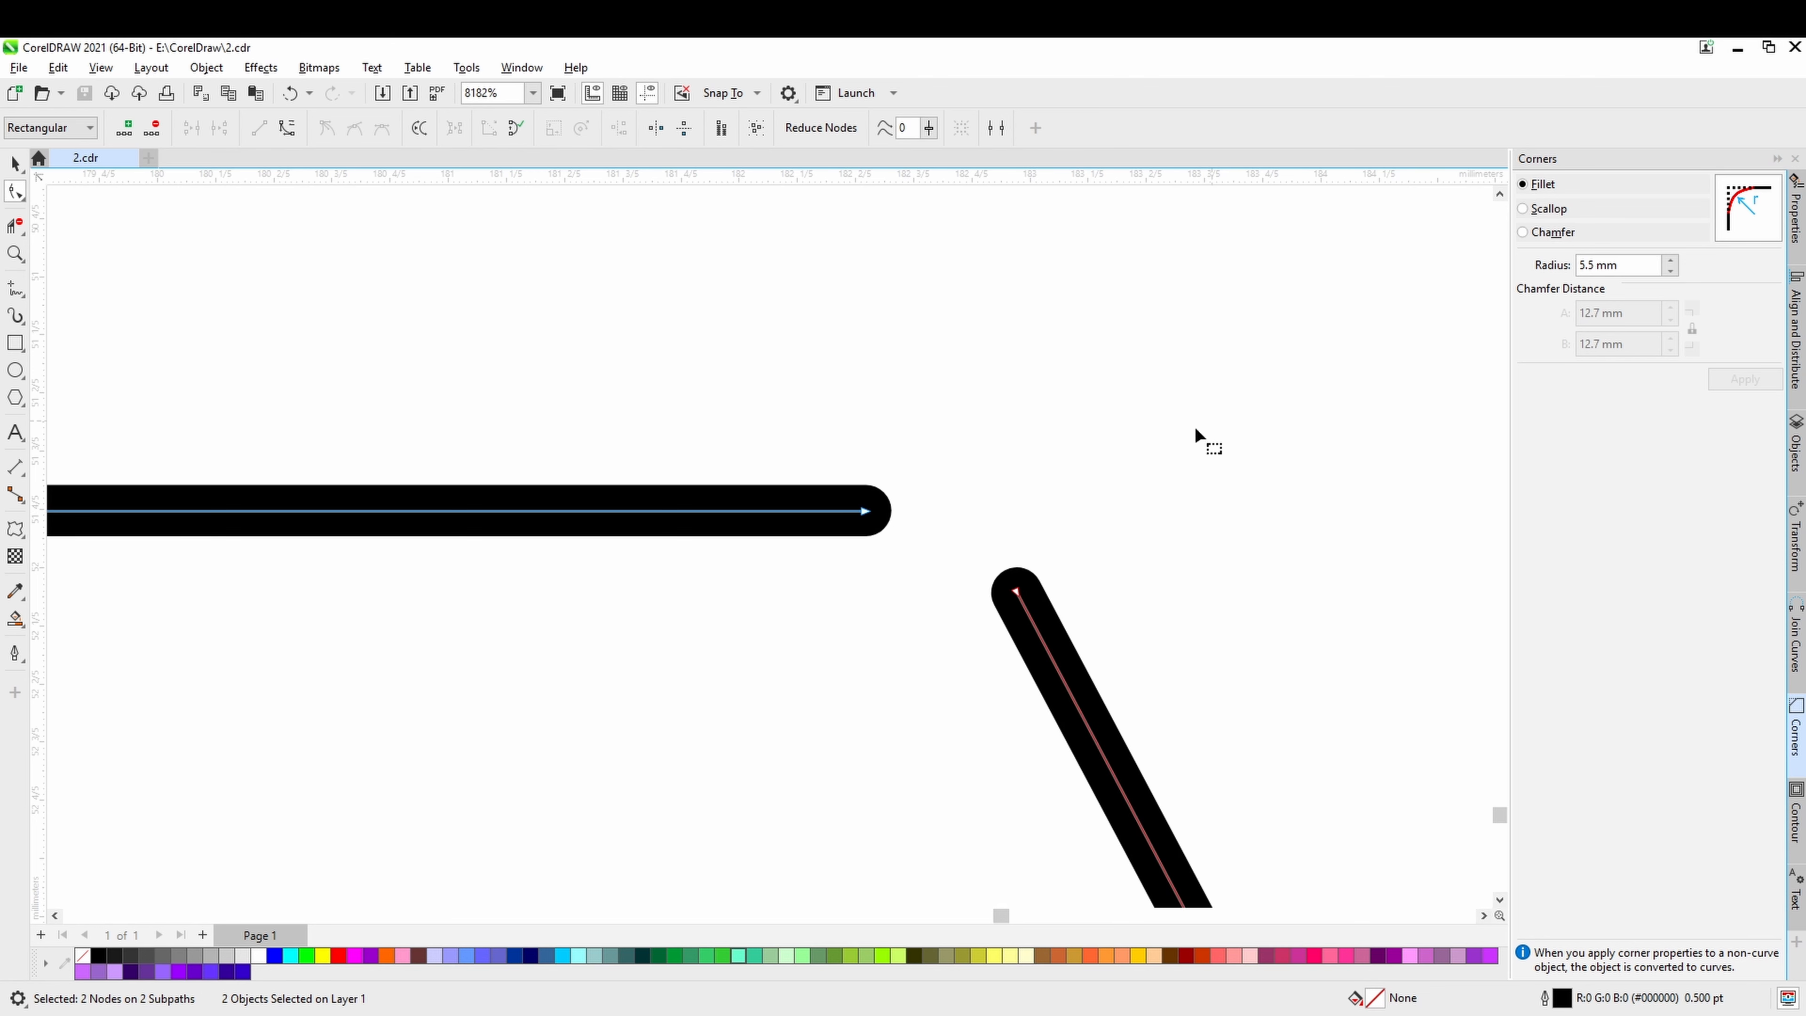
pyautogui.moveTo(1196, 430); pyautogui.dragTo(803, 664)
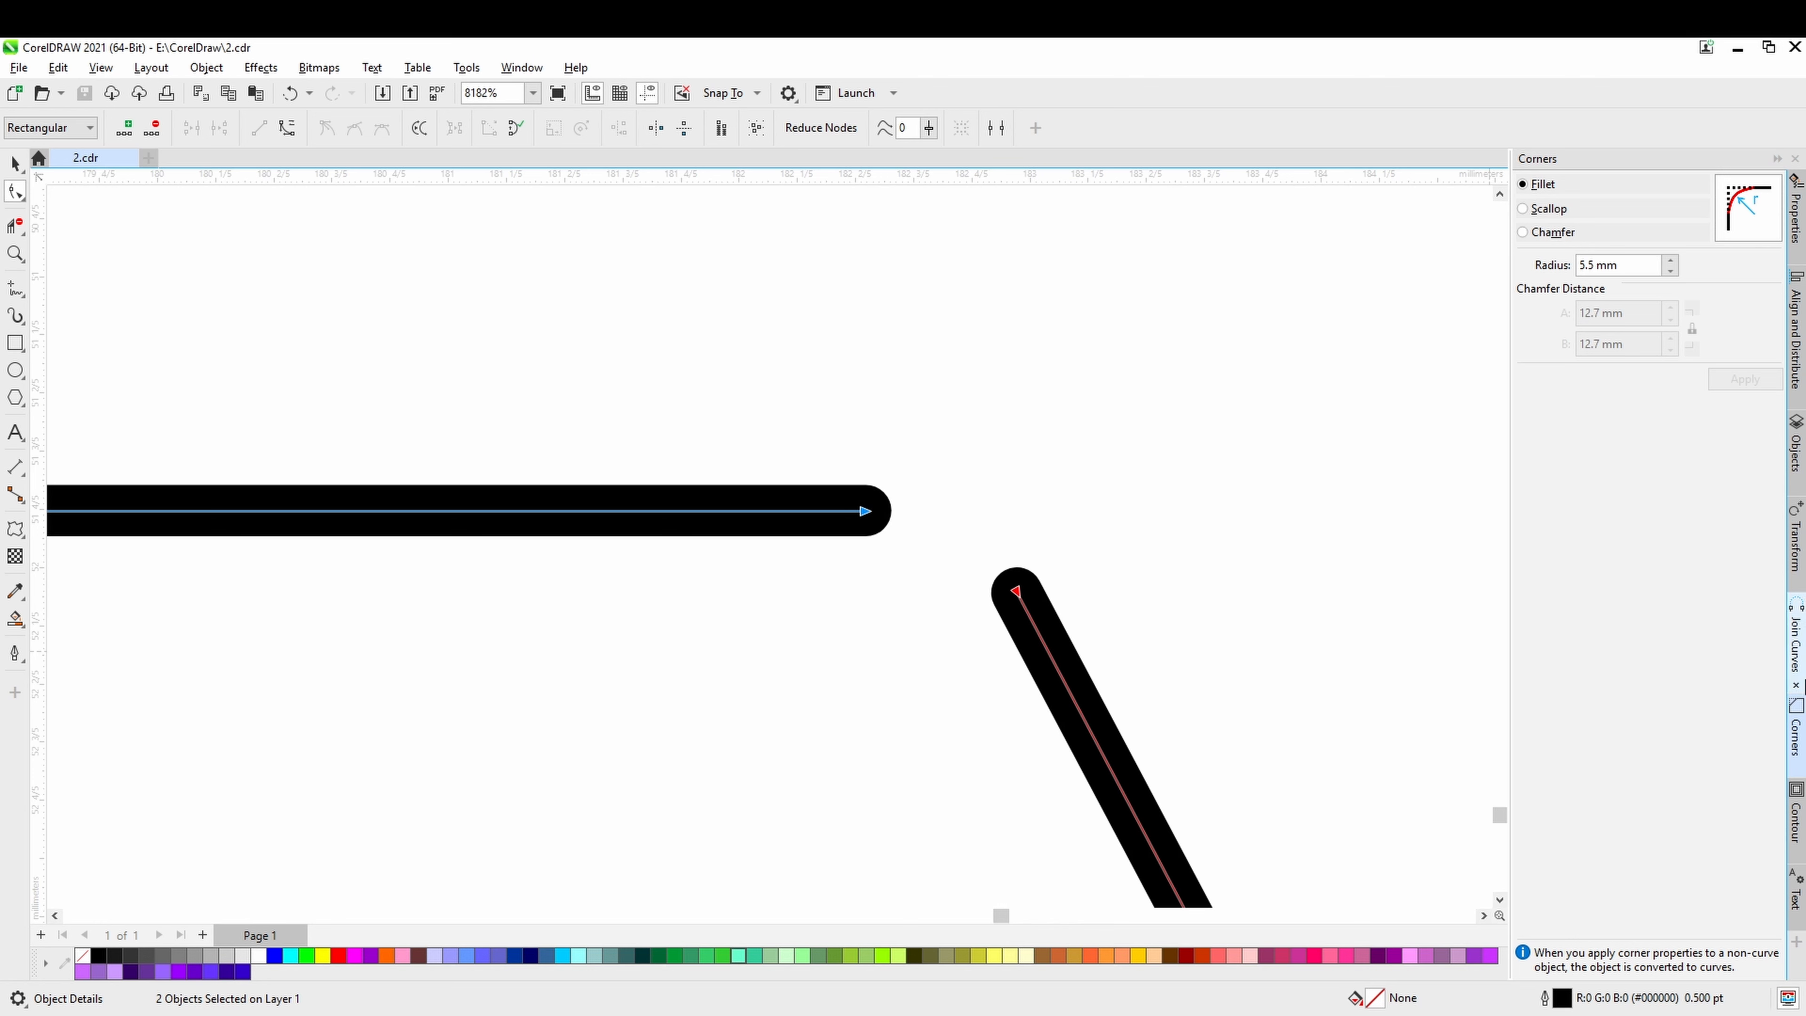
pyautogui.click(1797, 663)
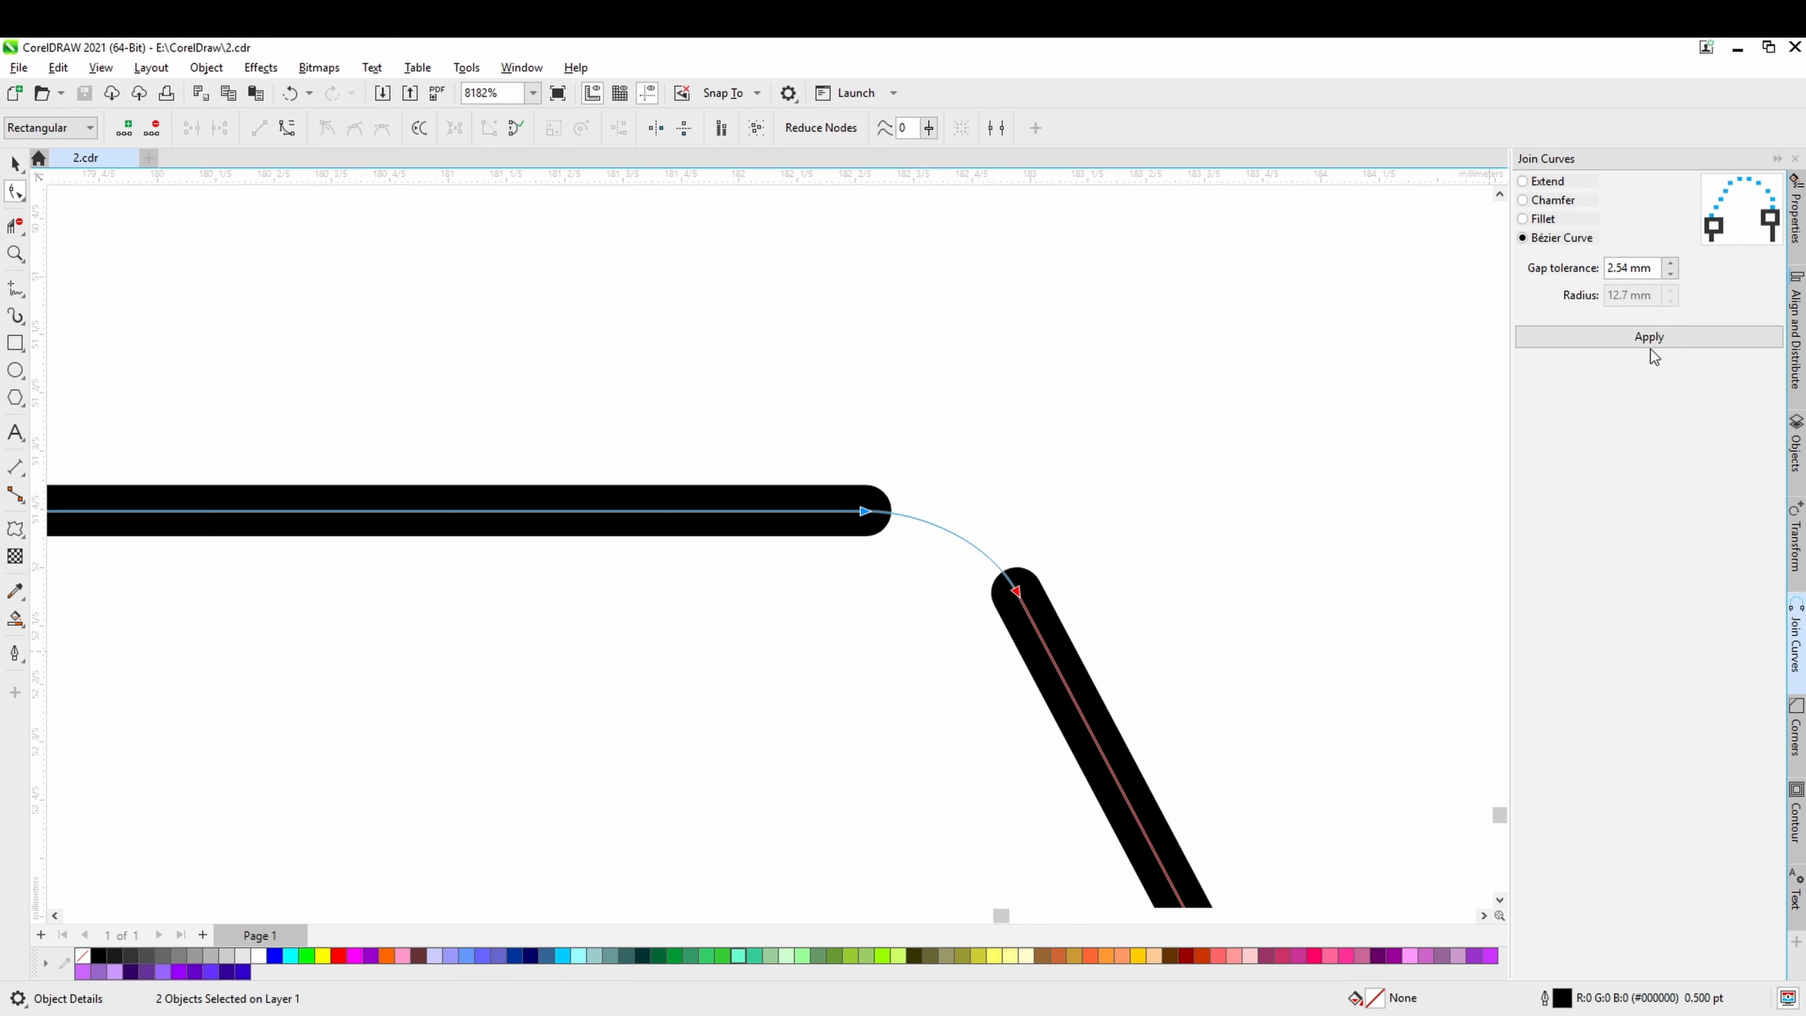
# Try joining the two selected line ends as a 12.7 mm Fillet and as a Chamfer, undoing each join.
pyautogui.click(1544, 219)
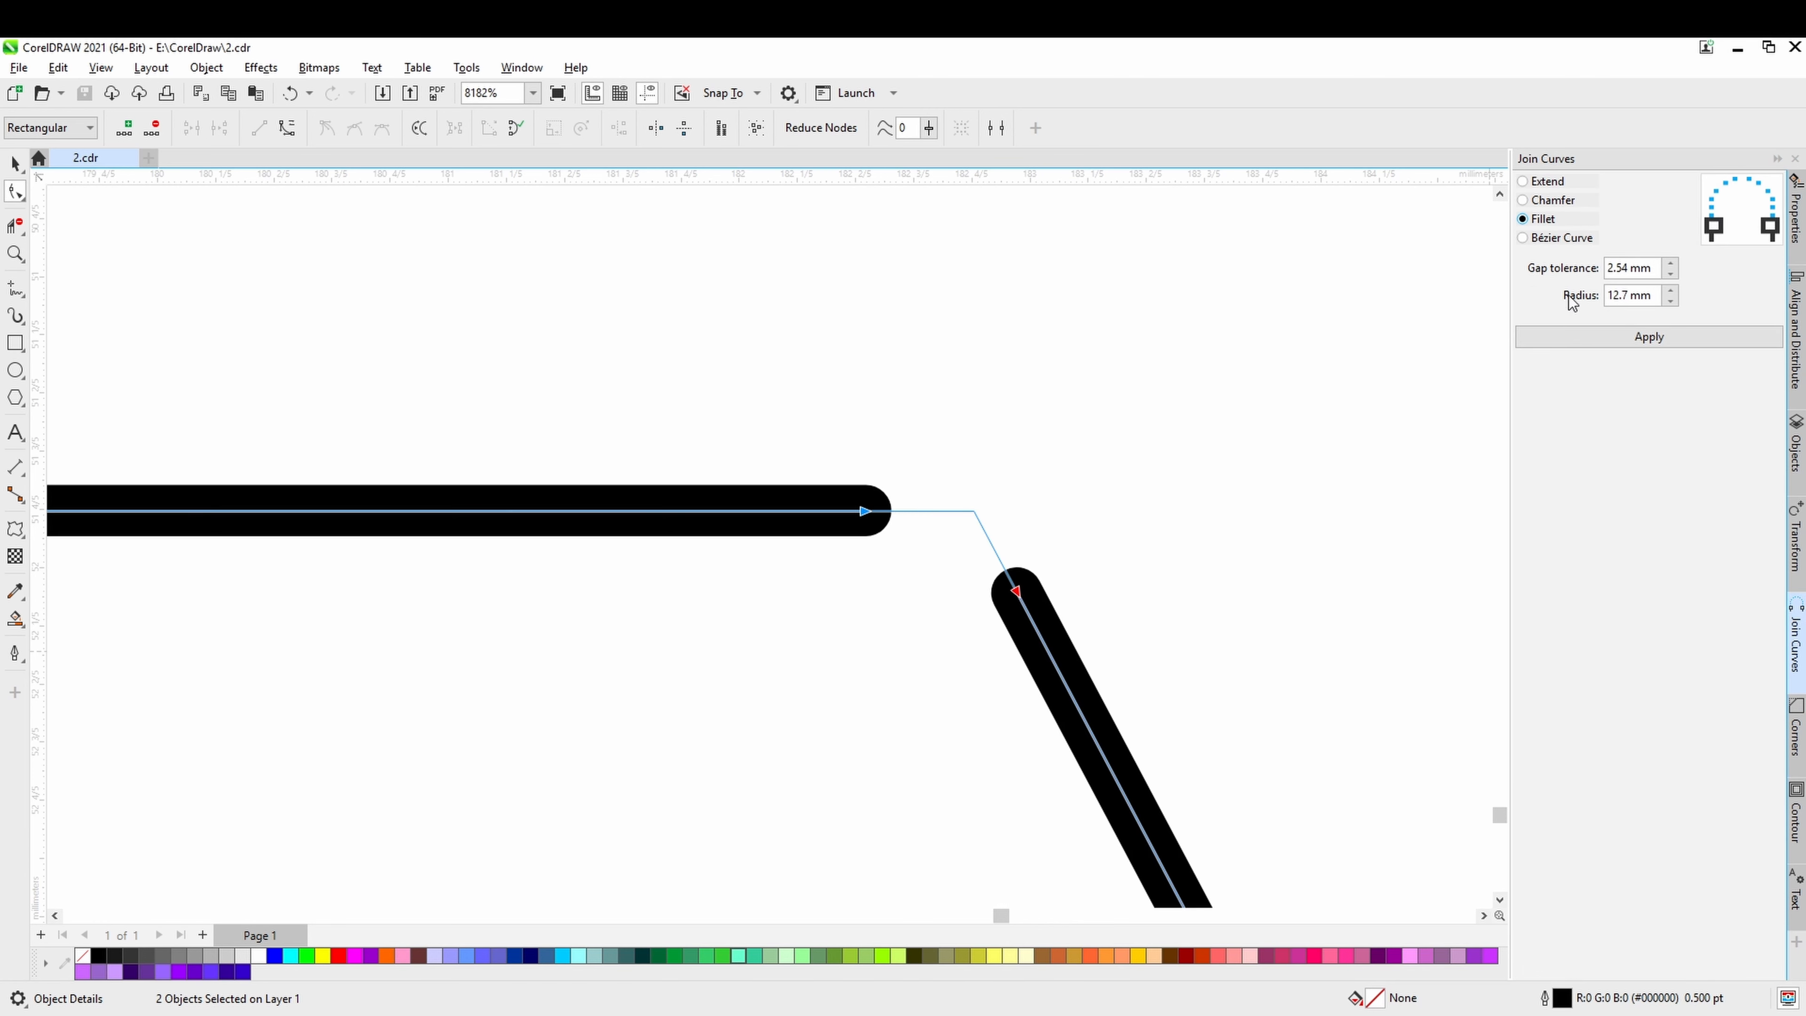
pyautogui.click(1596, 338)
pyautogui.hotkey('ctrl', 'z')
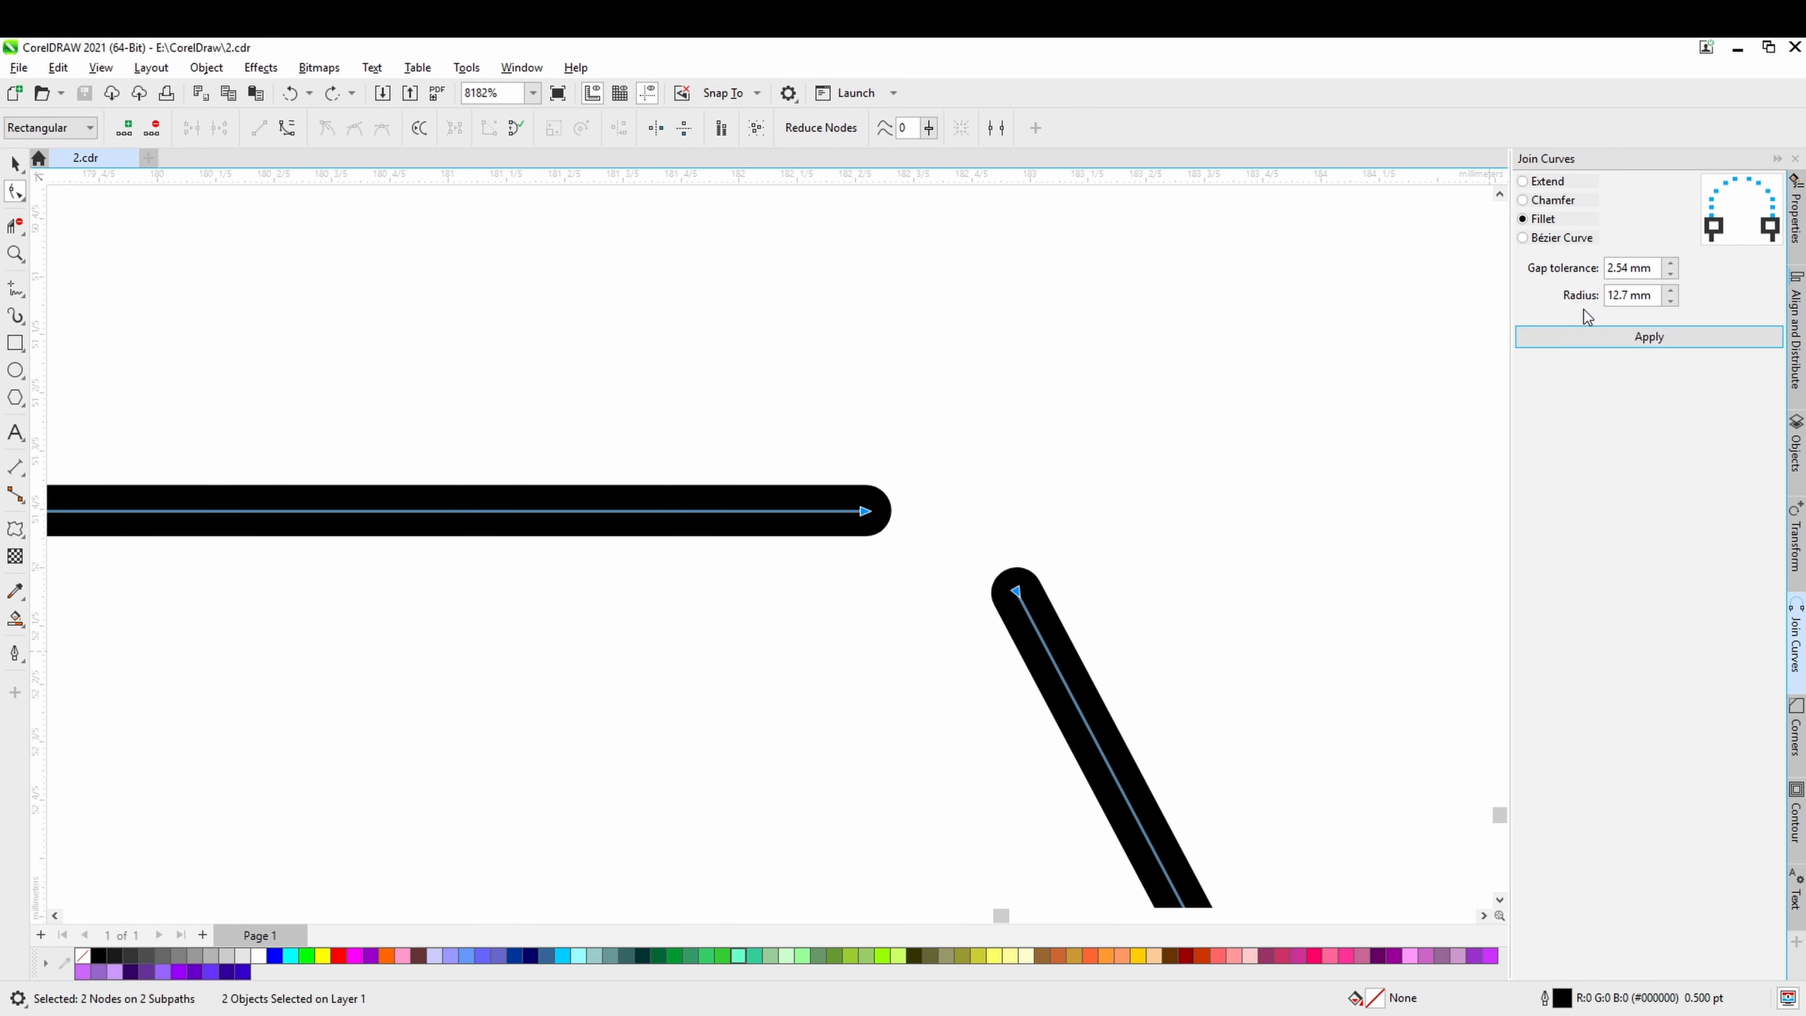
pyautogui.click(1548, 182)
pyautogui.click(1553, 201)
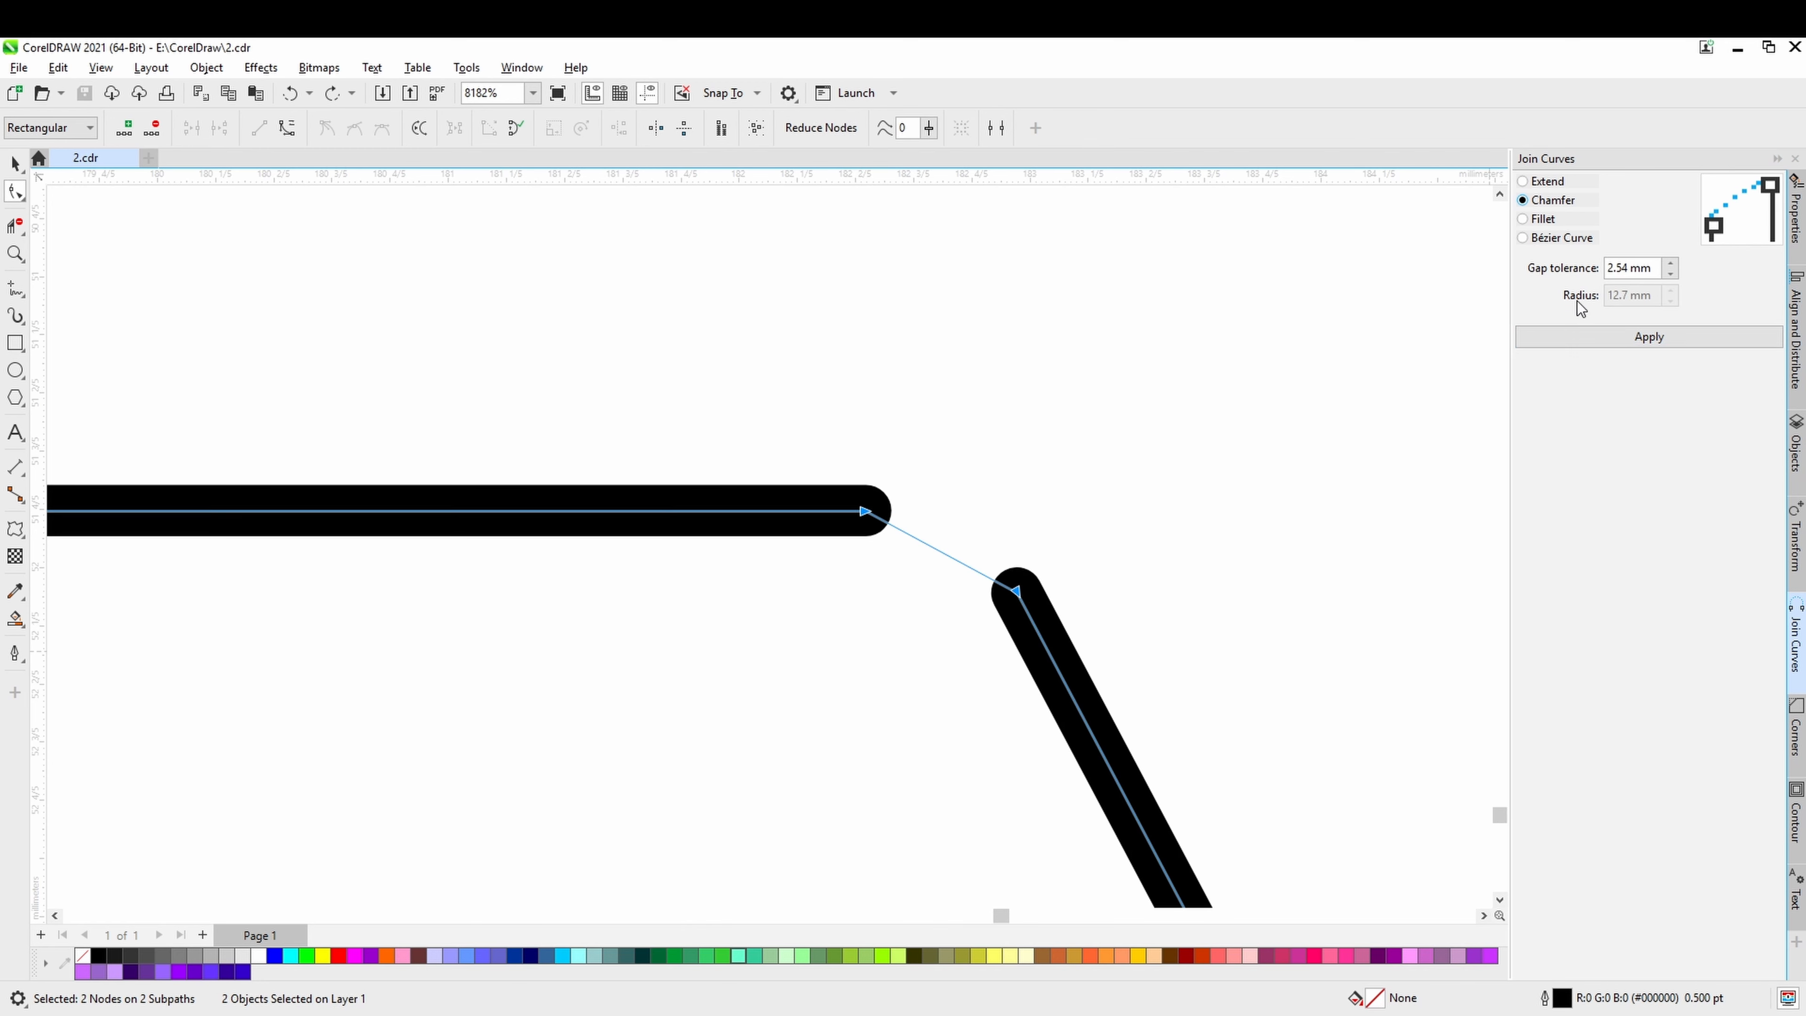
pyautogui.click(1620, 347)
pyautogui.hotkey('ctrl', 'z')
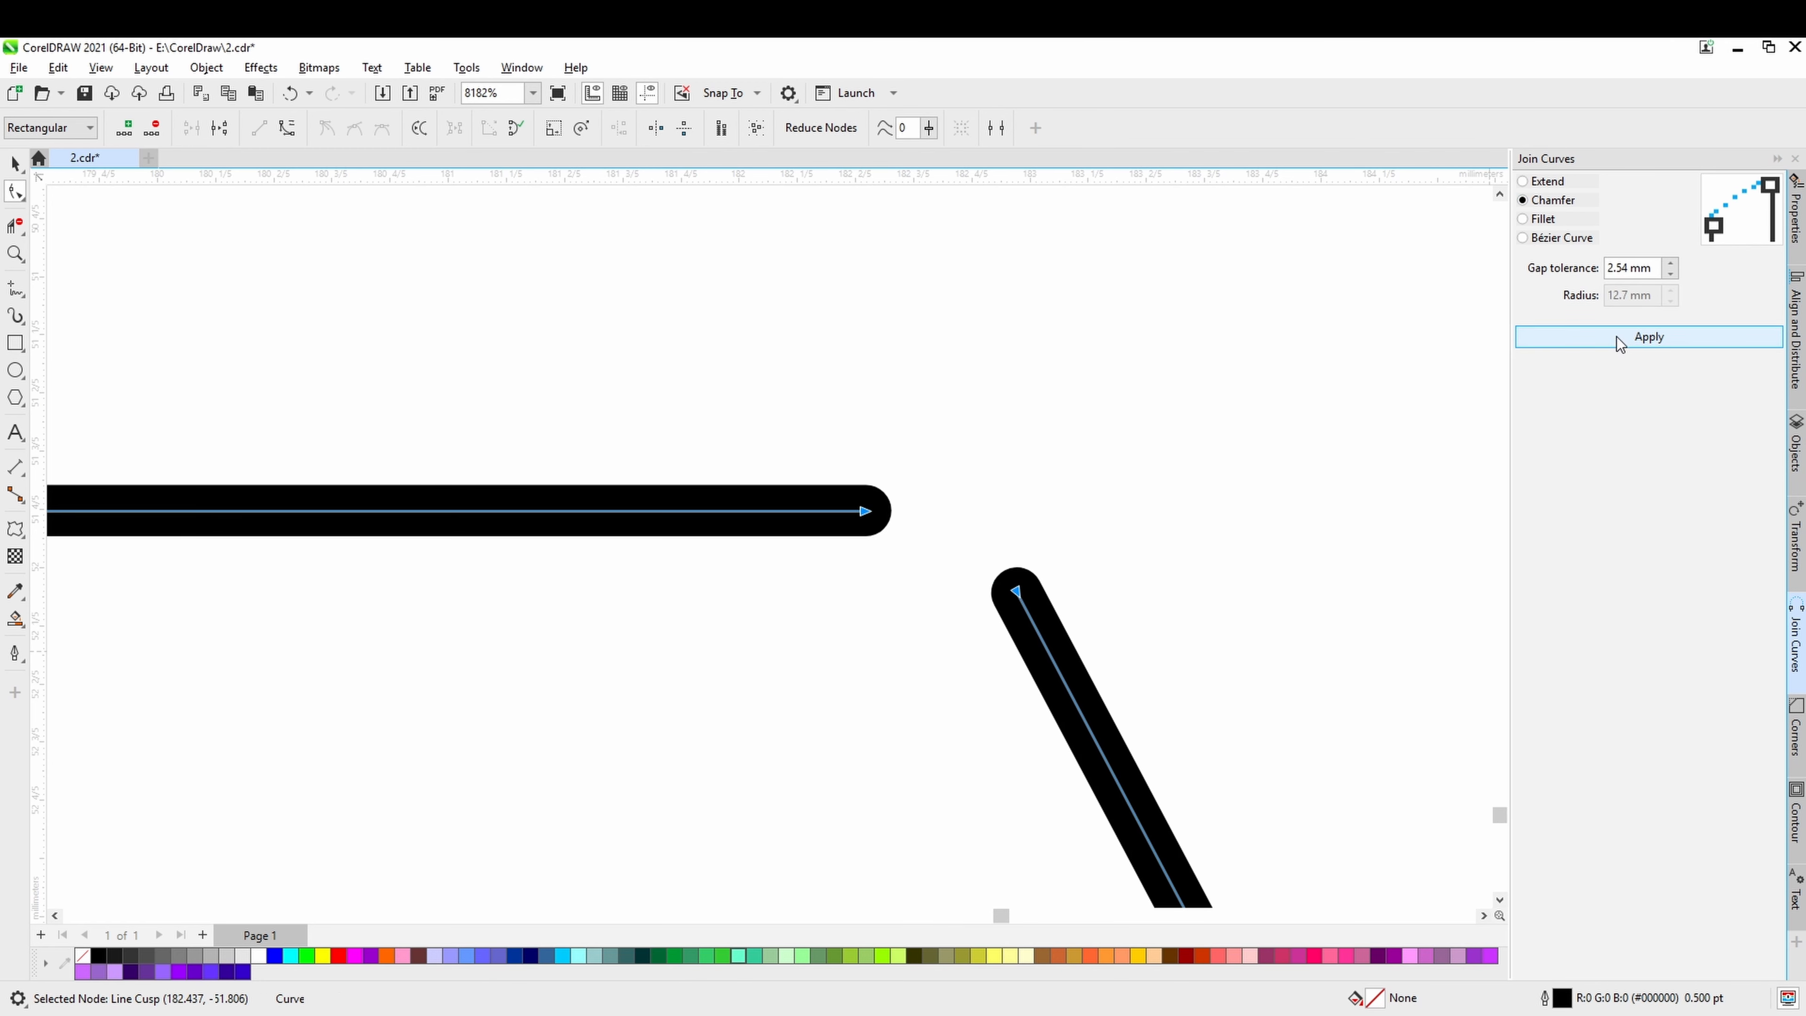
# Join the top horizontal line and upper slanted line with a Bézier Curve at a 2.54 mm gap tolerance.
pyautogui.click(1561, 239)
pyautogui.click(1601, 347)
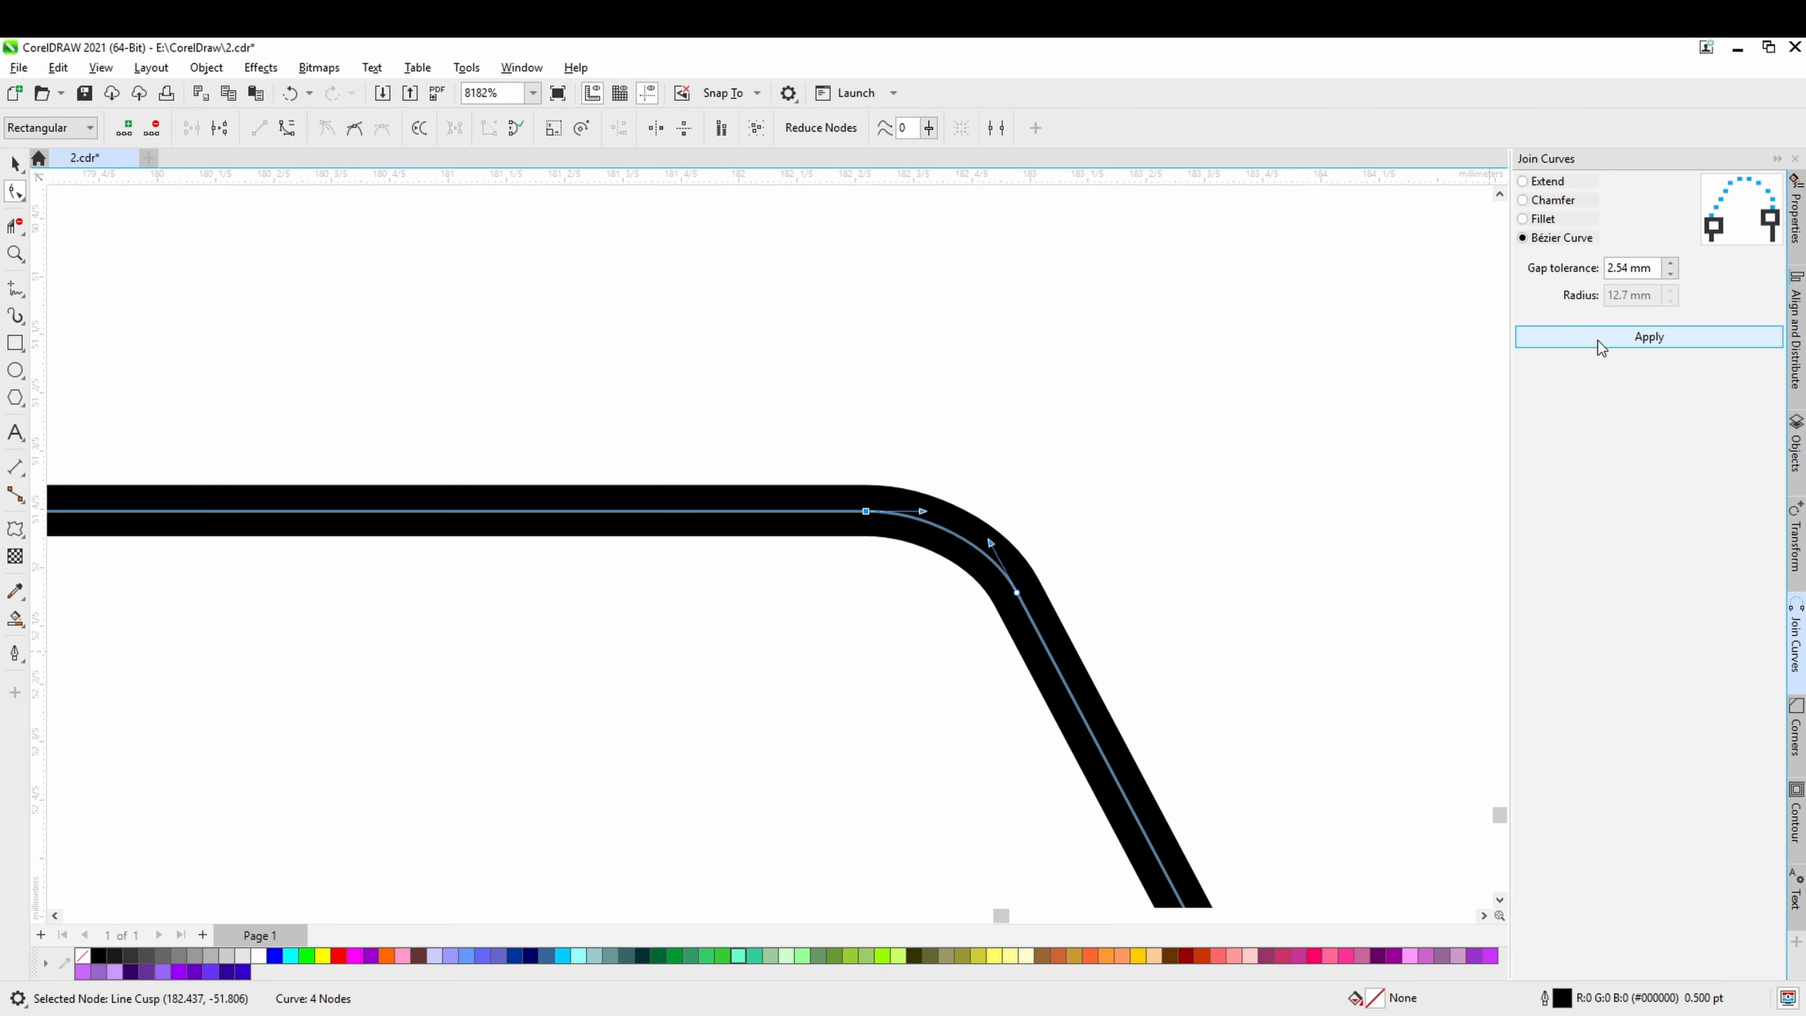
pyautogui.scroll(-3, 1020, 653)
pyautogui.moveTo(1056, 425); pyautogui.dragTo(1029, 378)
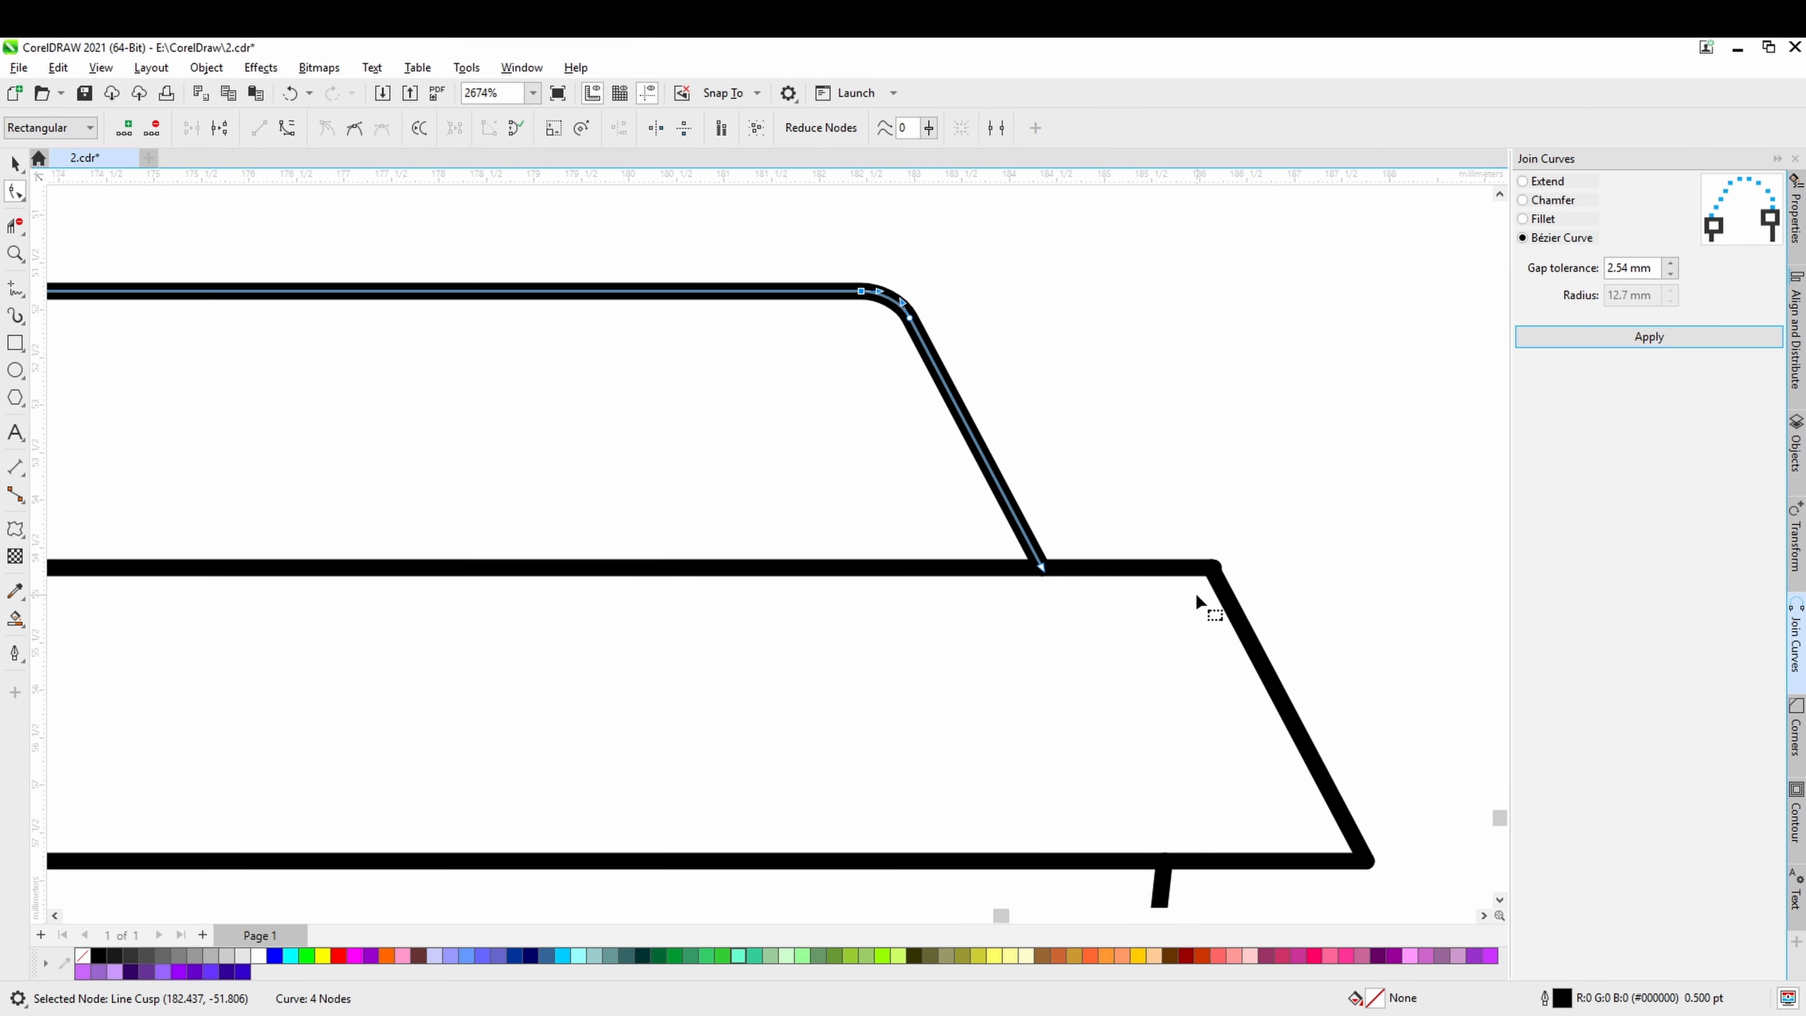
# Shorten the lower slanted line and the second horizontal line by about 0.3 mm each at their shared corner.
pyautogui.moveTo(1198, 598); pyautogui.dragTo(1014, 579)
pyautogui.click(1039, 571)
pyautogui.scroll(1, 1040, 571)
pyautogui.scroll(1, 1039, 577)
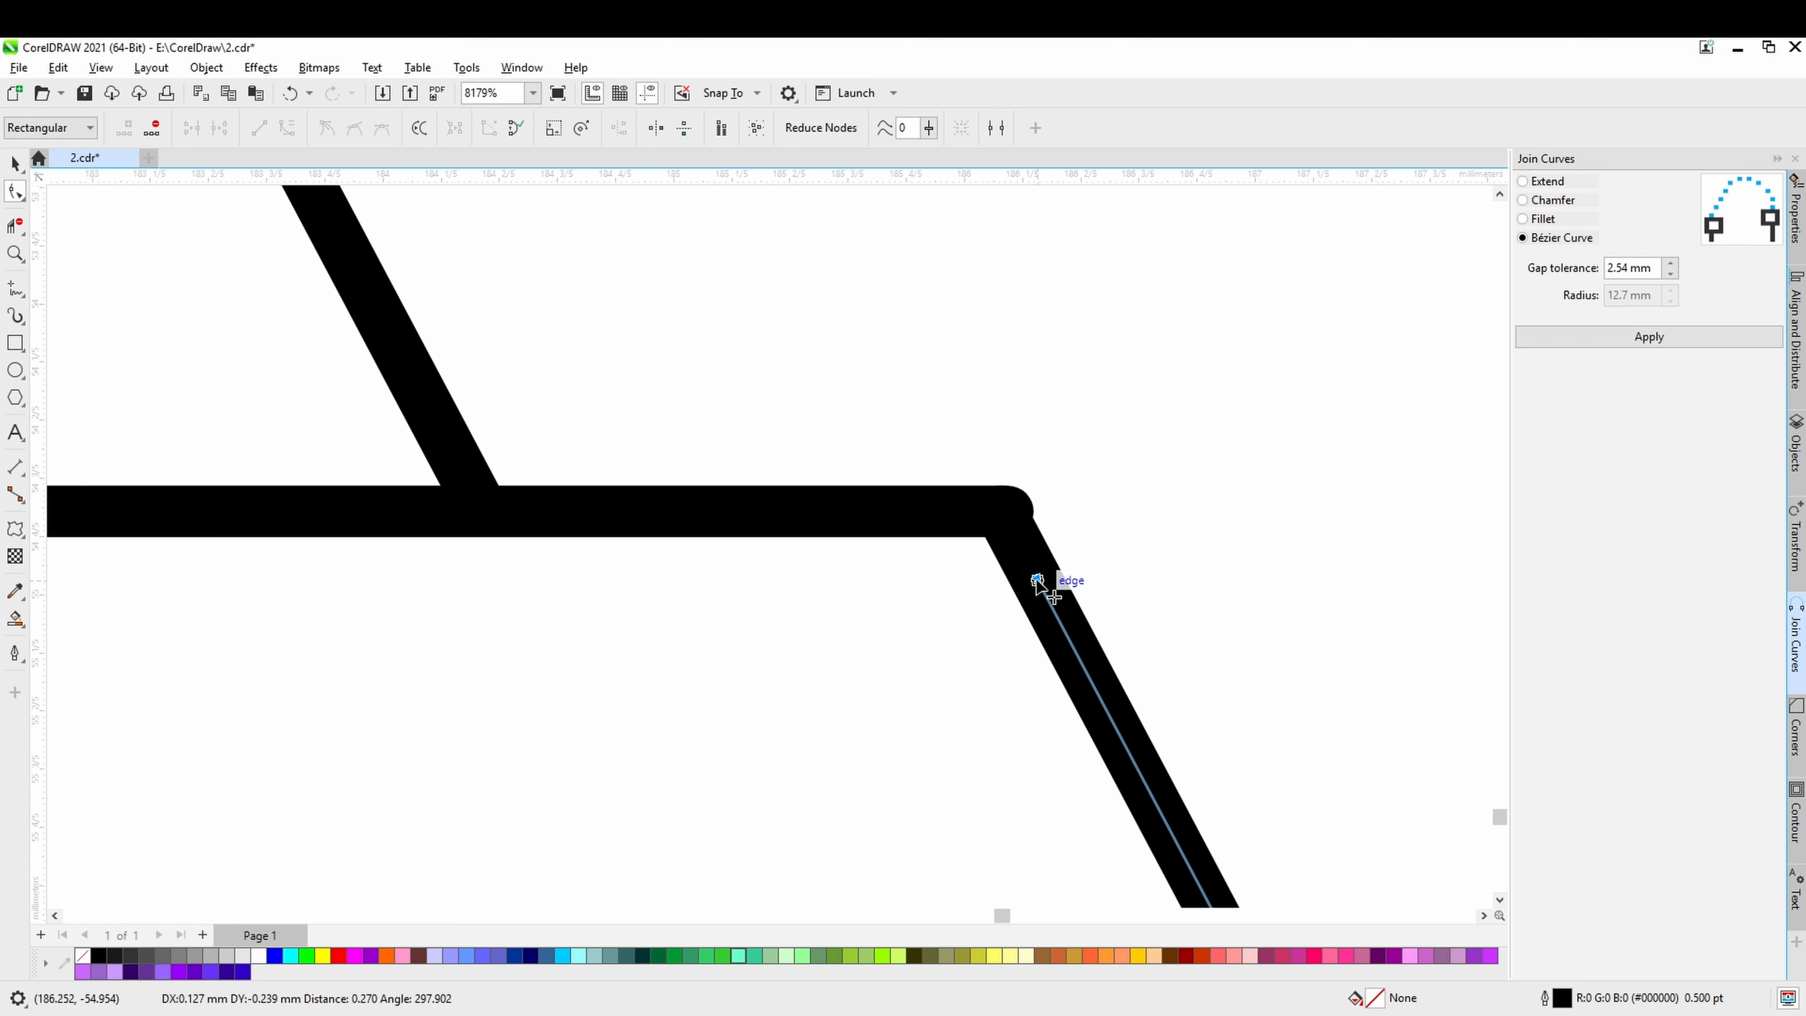
pyautogui.hotkey('ctrl', 'z')
pyautogui.click(1009, 515)
pyautogui.moveTo(1011, 519); pyautogui.dragTo(923, 518)
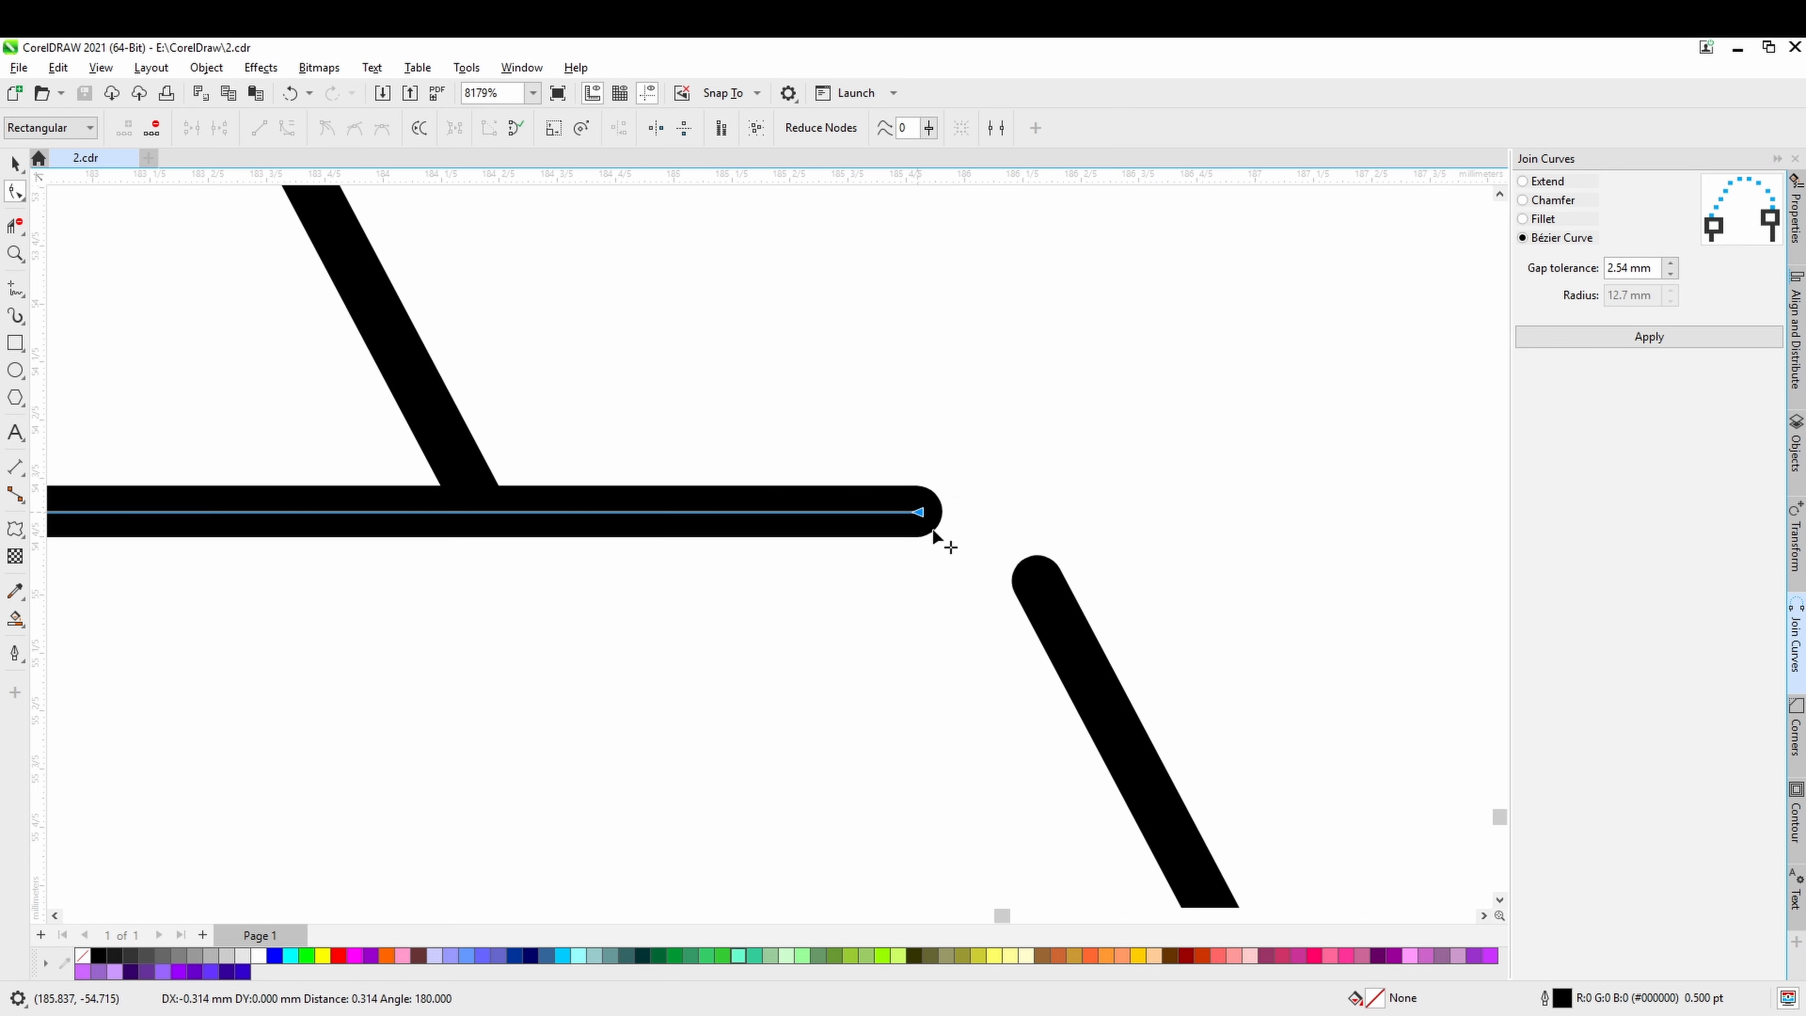
# Select the facing end nodes of the second horizontal line and lower slanted line, and join them with a Bézier Curve.
pyautogui.click(1053, 600)
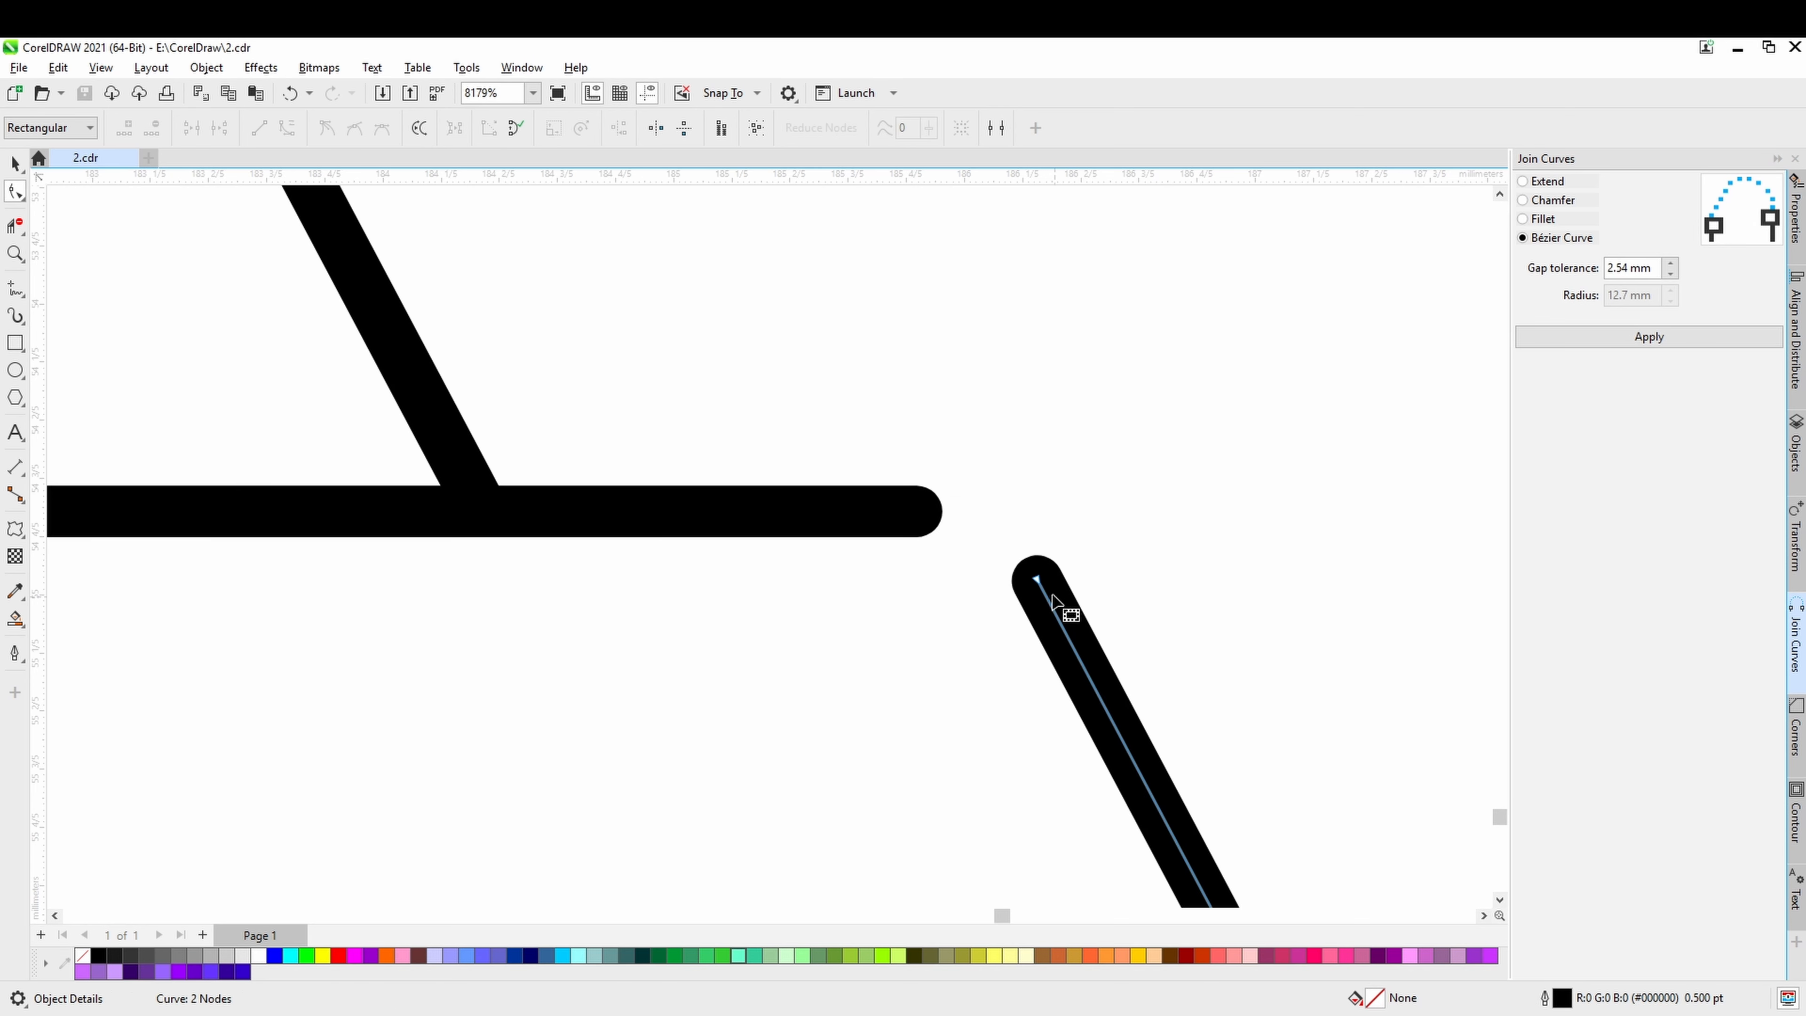
pyautogui.keyDown('shift'); pyautogui.click(916, 524); pyautogui.keyUp('shift')
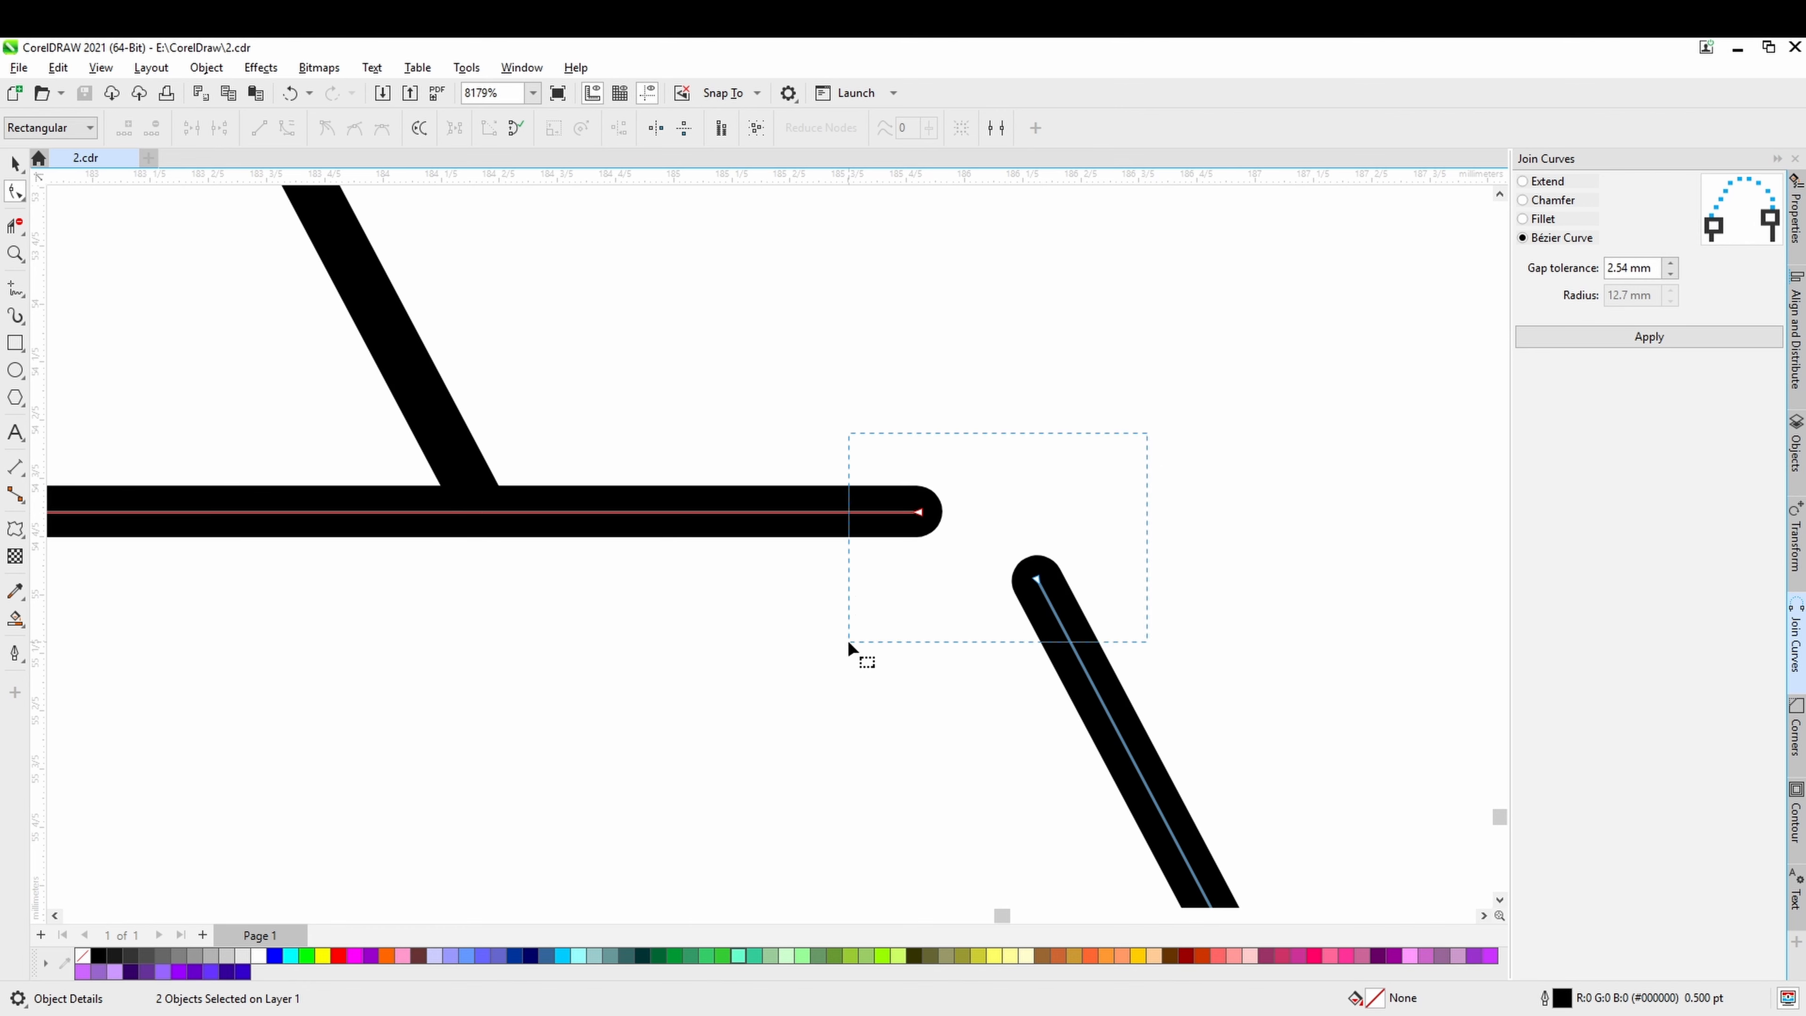
pyautogui.click(1620, 335)
pyautogui.scroll(-3, 1007, 754)
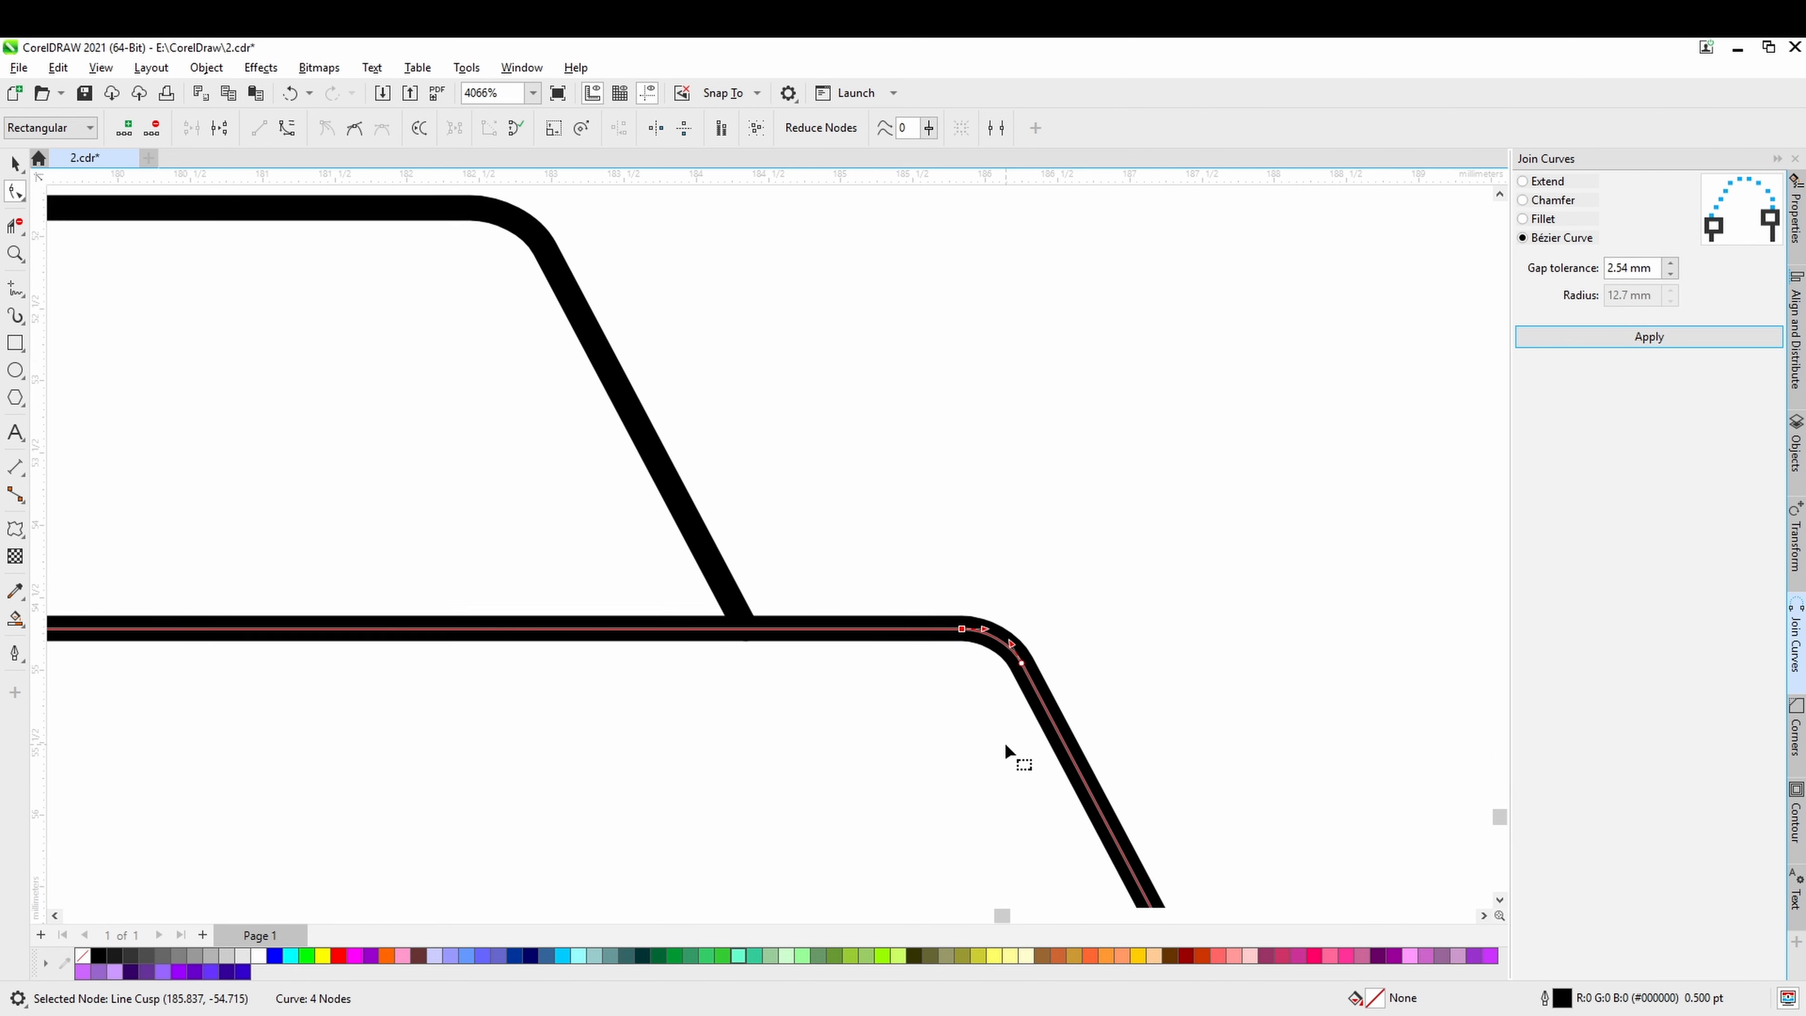
# Pull back the third horizontal line by about 0.3 mm and the slanted line's lower end to open a gap between them.
pyautogui.scroll(5, 1016, 513)
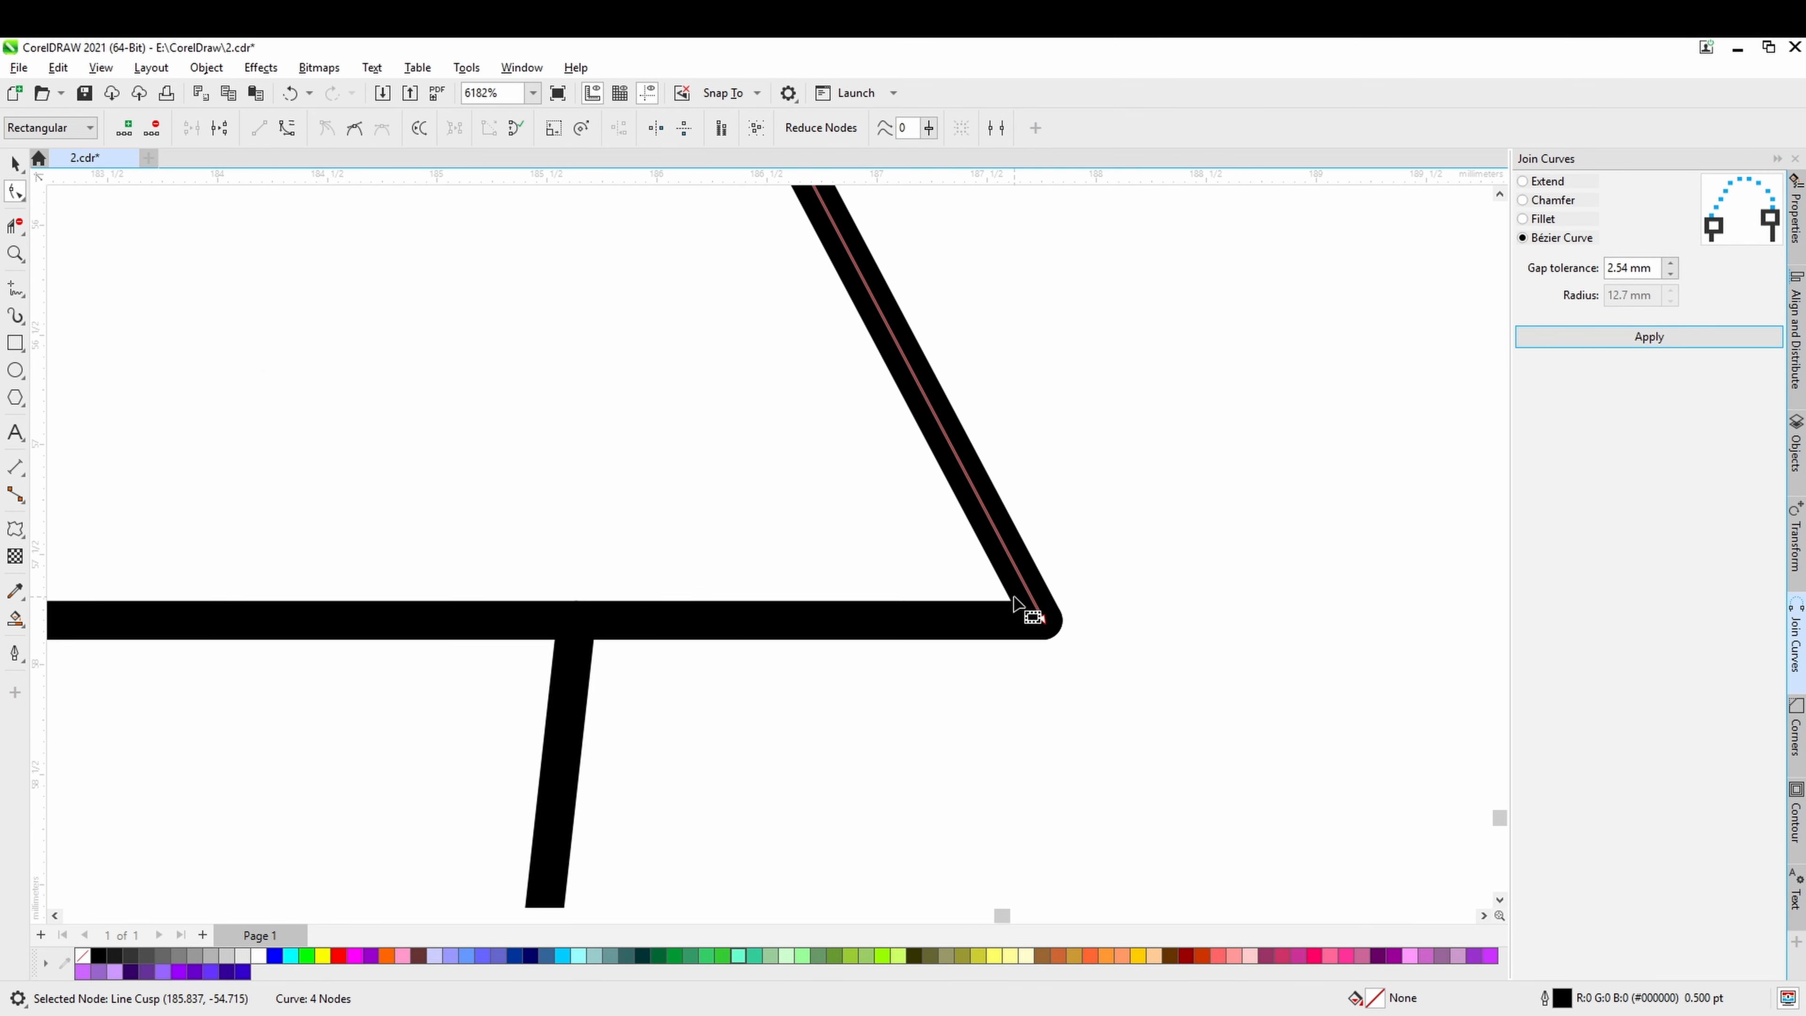
pyautogui.click(1032, 665)
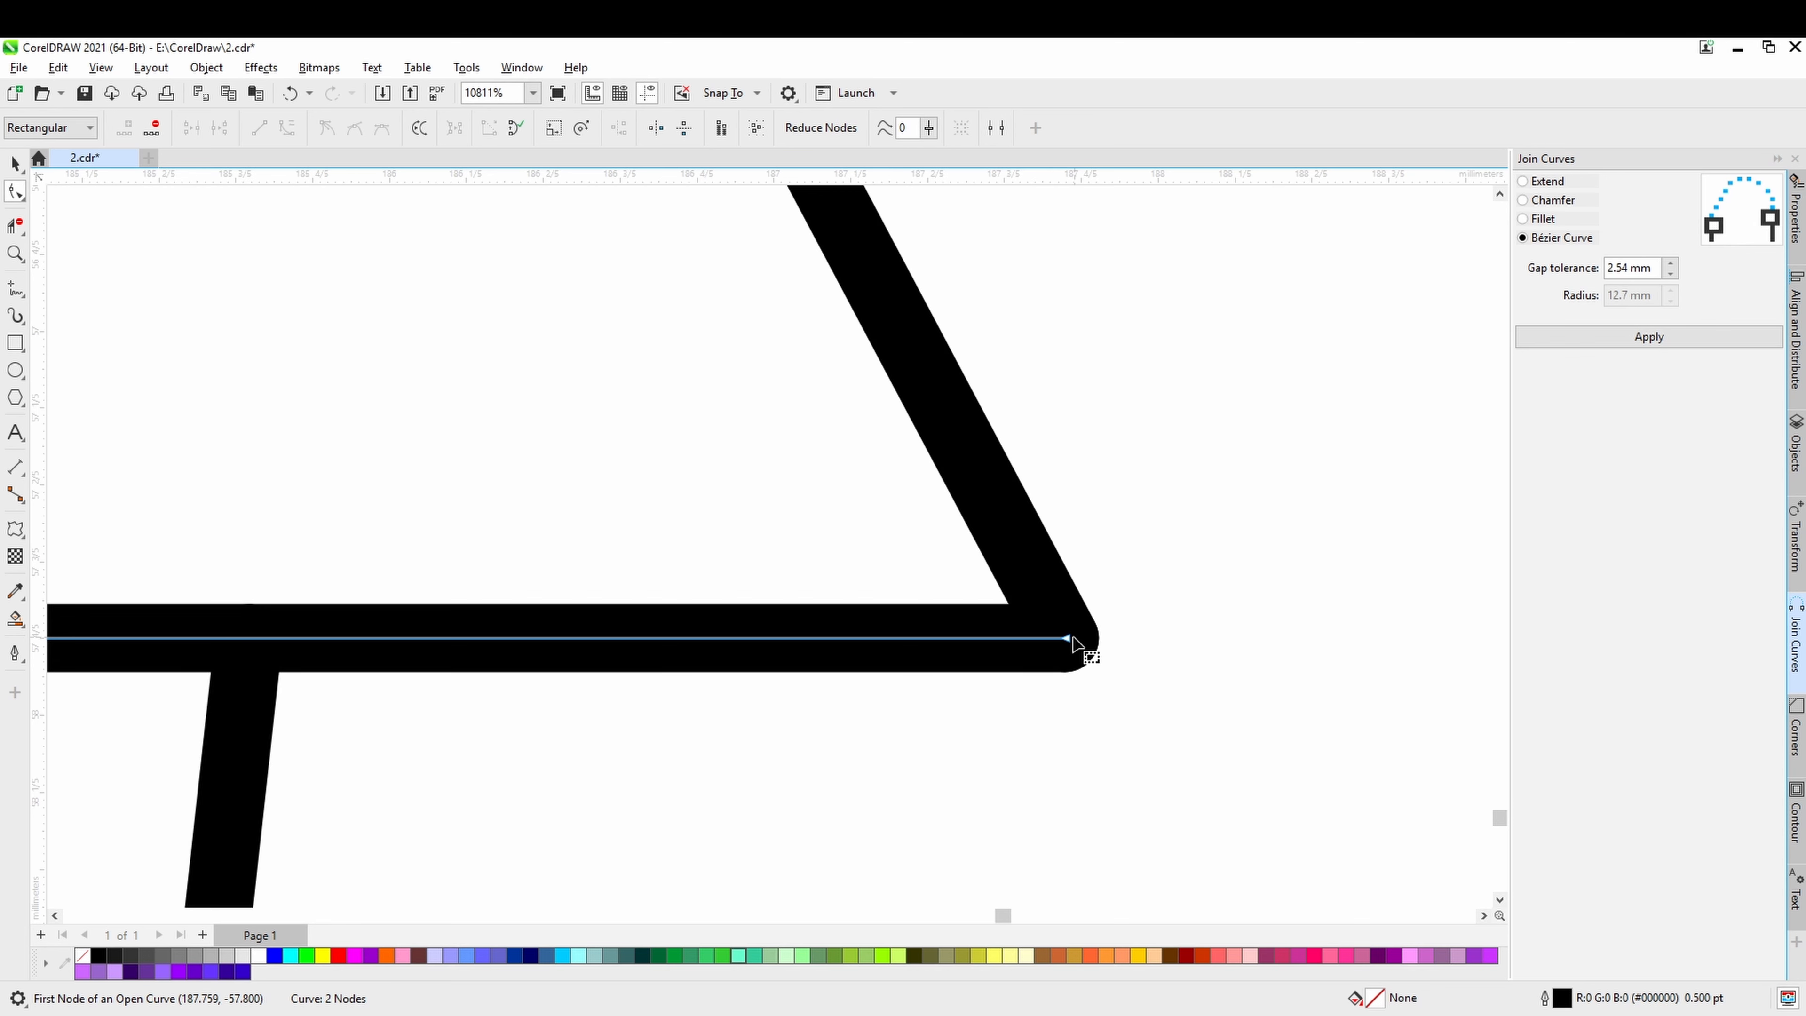
pyautogui.moveTo(1068, 641); pyautogui.dragTo(954, 638)
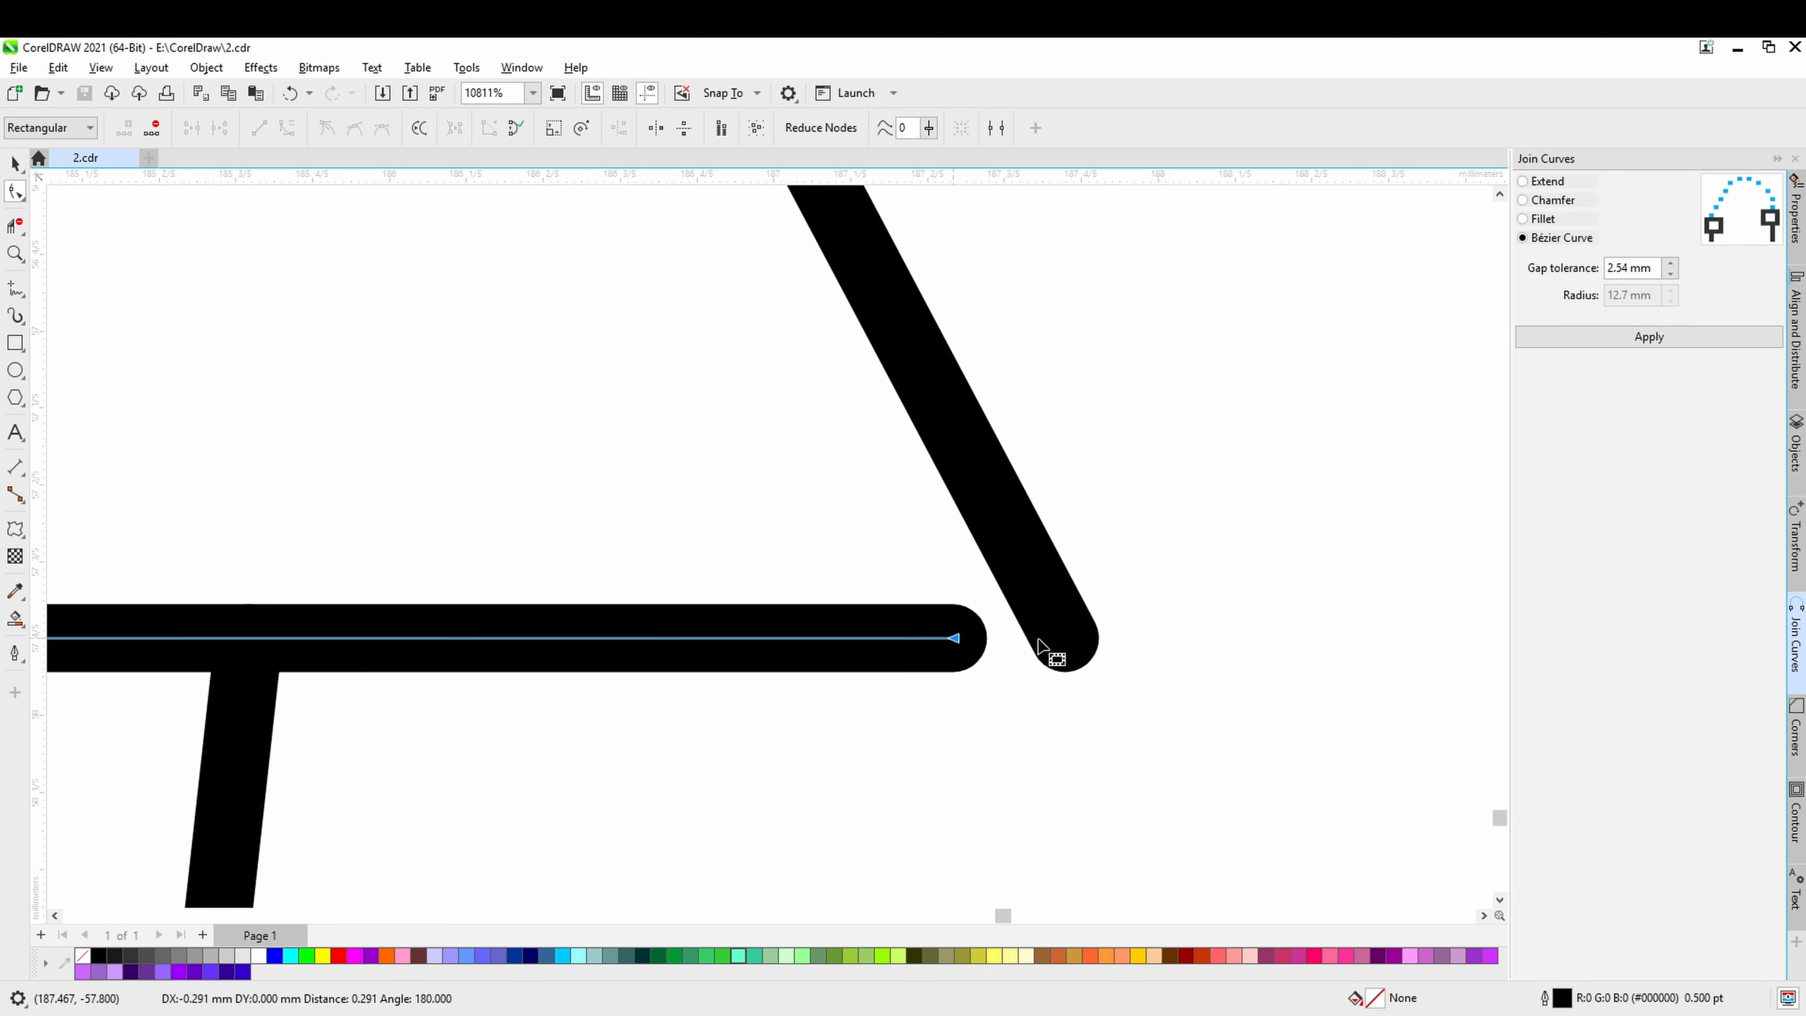
pyautogui.click(1067, 644)
pyautogui.moveTo(1068, 645); pyautogui.dragTo(994, 507)
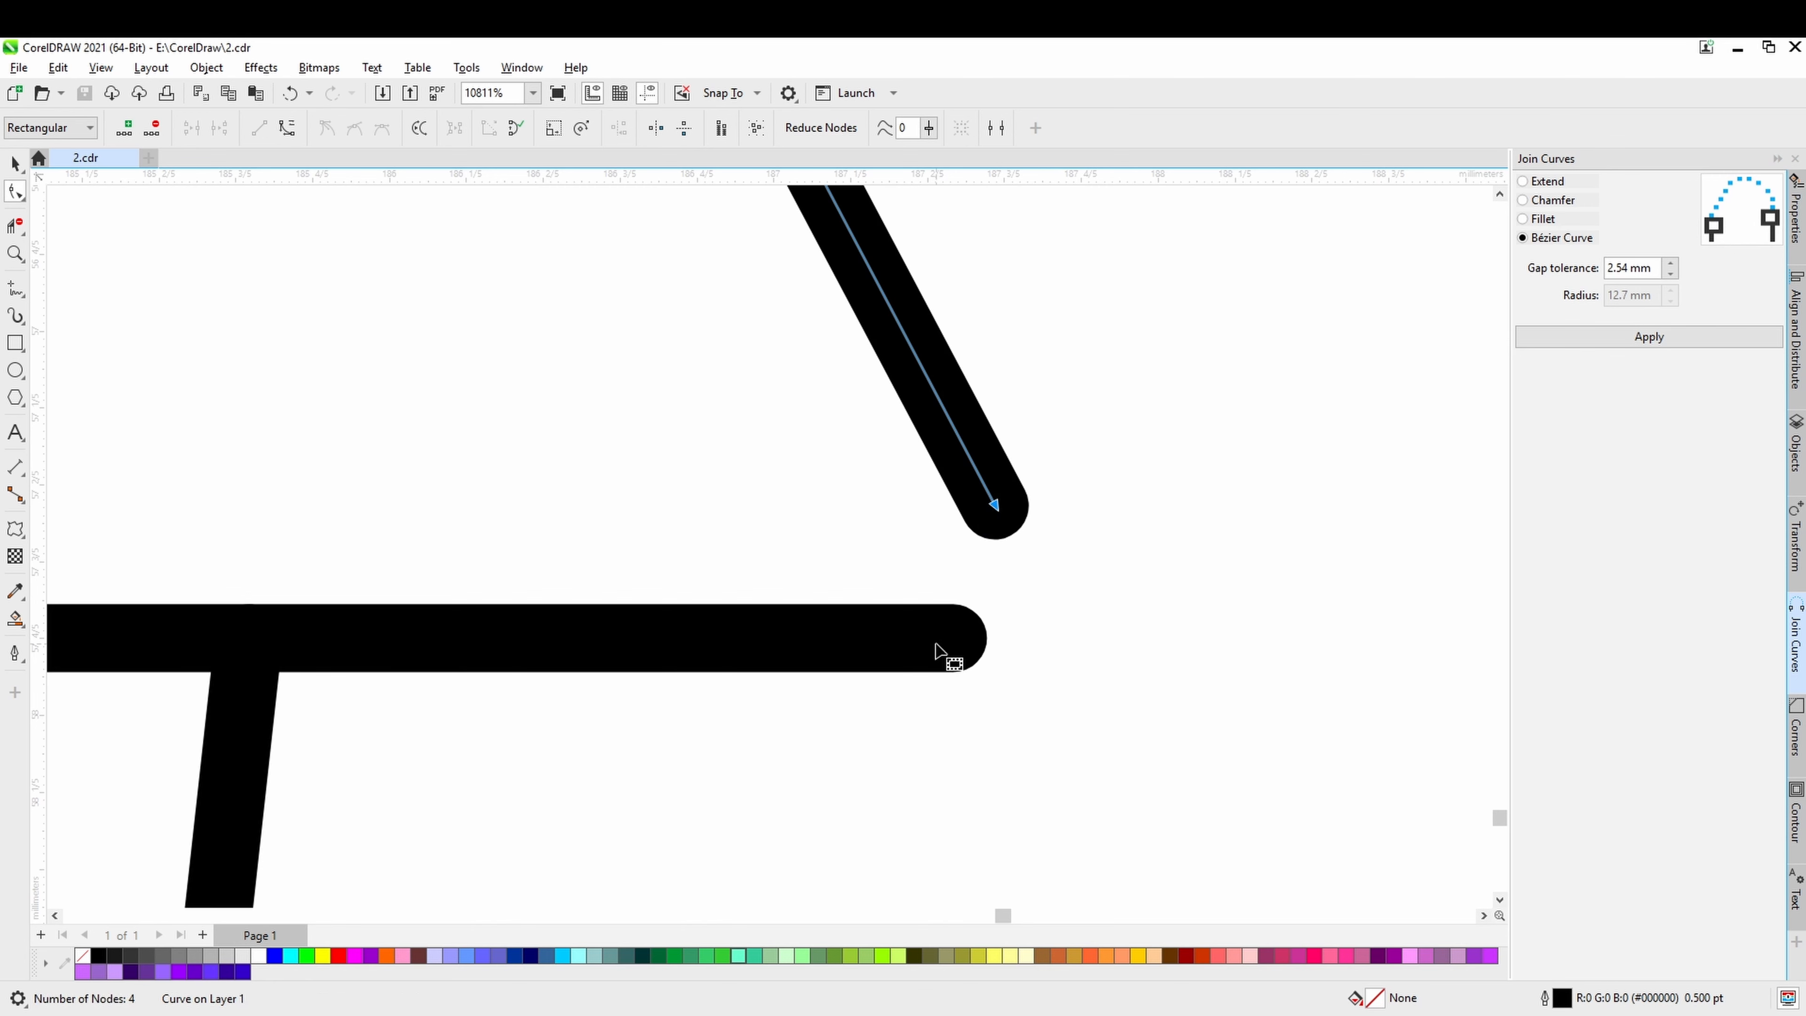
pyautogui.click(936, 644)
pyautogui.moveTo(955, 639); pyautogui.dragTo(936, 638)
# Select the facing end nodes of the third horizontal line and the slanted line, and join them with a Bézier Curve.
pyautogui.keyDown('shift'); pyautogui.click(987, 507); pyautogui.keyUp('shift')
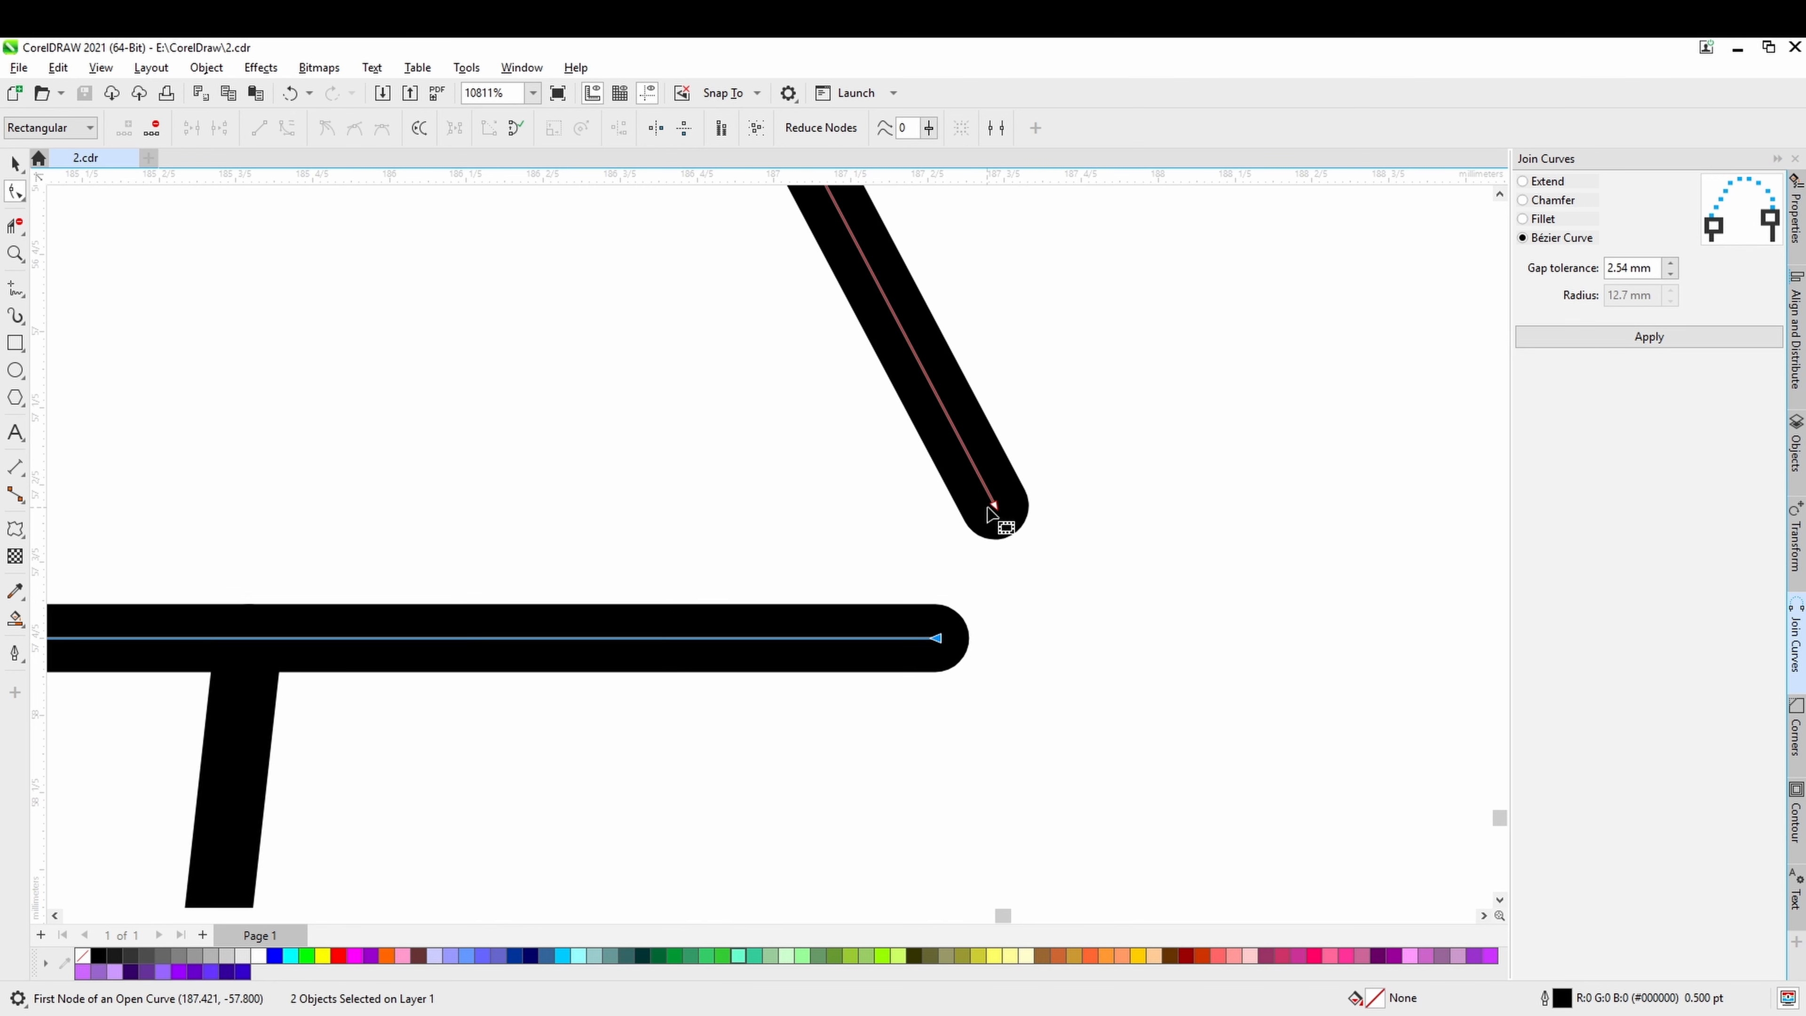
pyautogui.moveTo(908, 767); pyautogui.dragTo(909, 768)
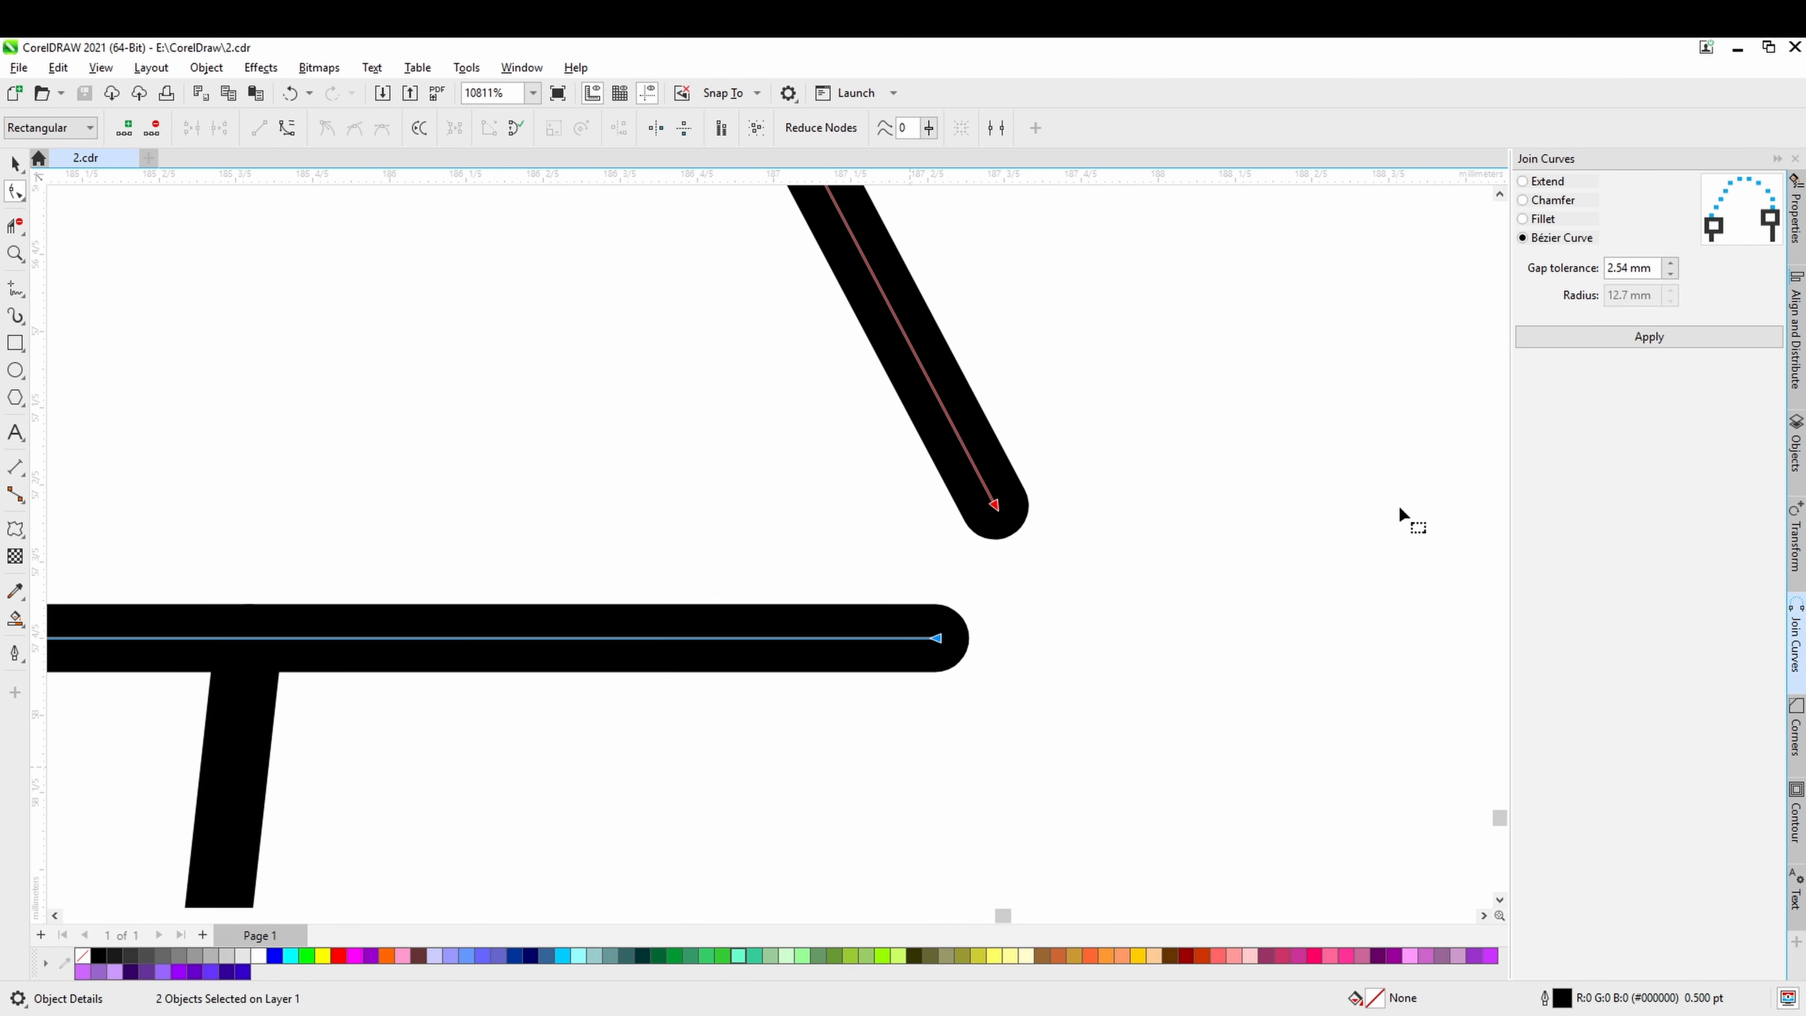
pyautogui.click(1621, 336)
pyautogui.scroll(-2, 1048, 694)
pyautogui.scroll(-8, 1047, 761)
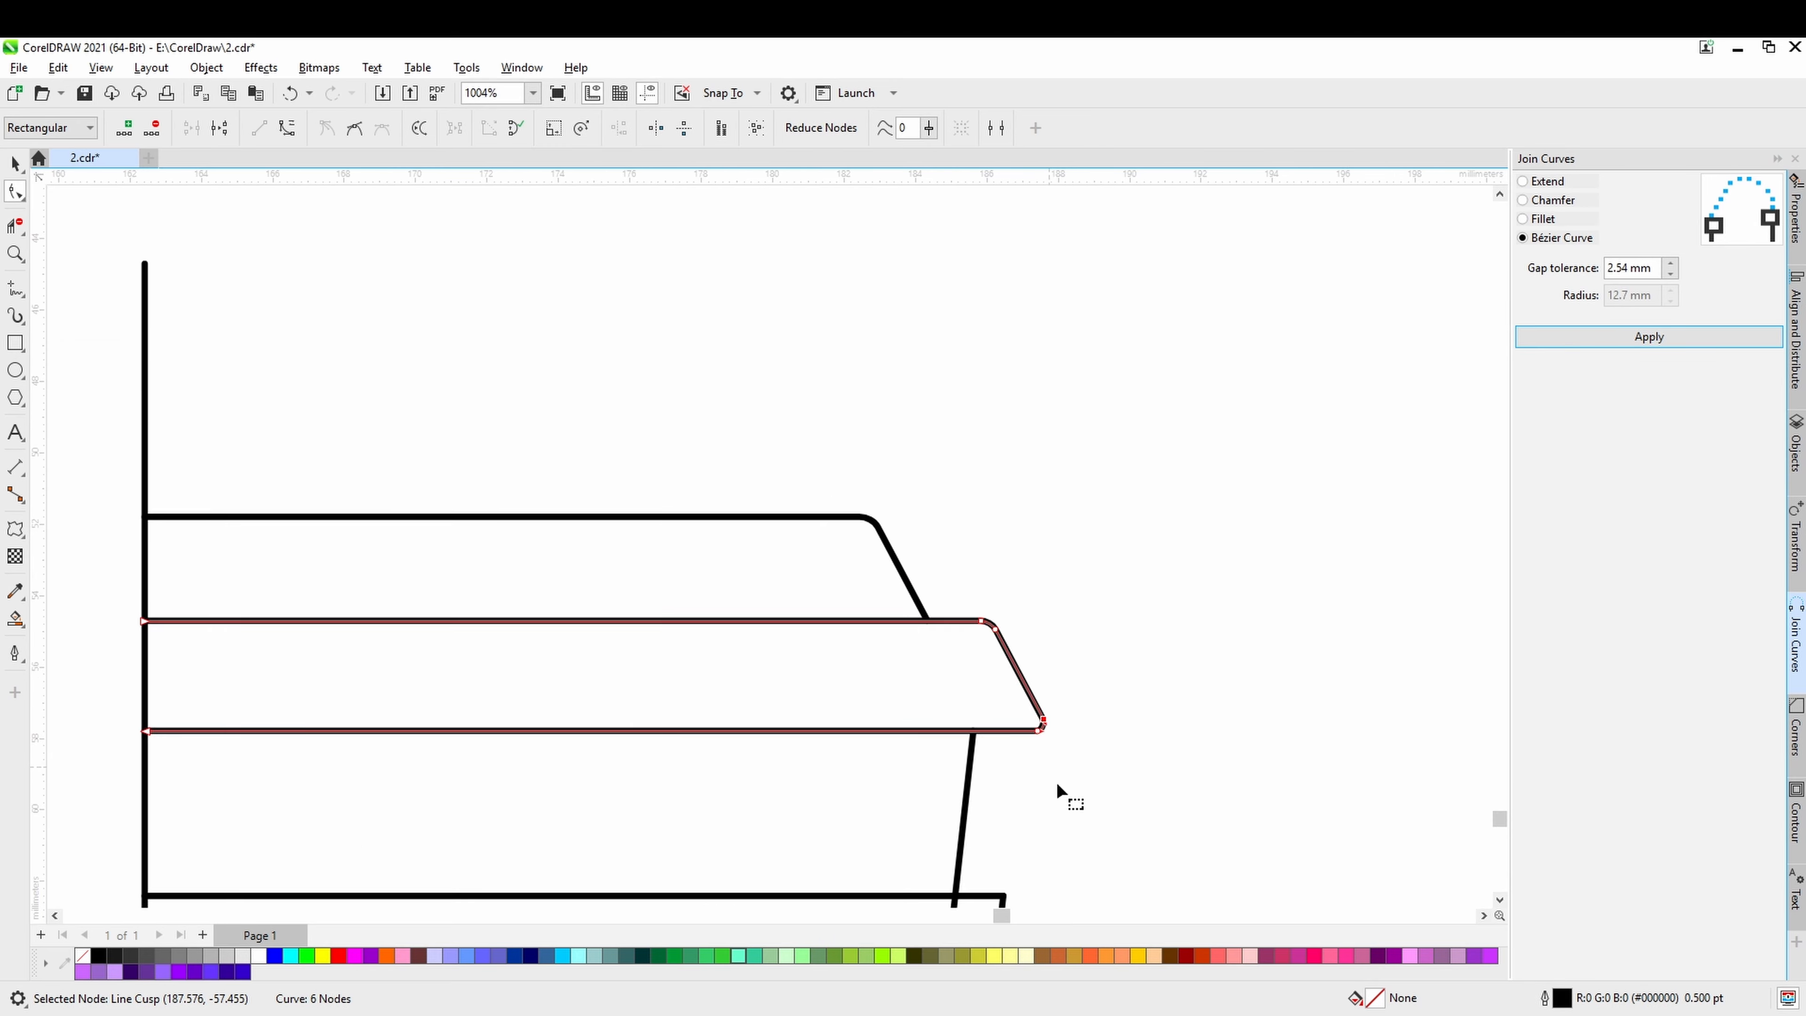
# Pull back the sleeve's top line by about 0.3 mm and the outer slanted line's upper end by about 0.4 mm.
pyautogui.moveTo(1057, 781); pyautogui.dragTo(1025, 535)
pyautogui.scroll(4, 939, 701)
pyautogui.scroll(3, 939, 704)
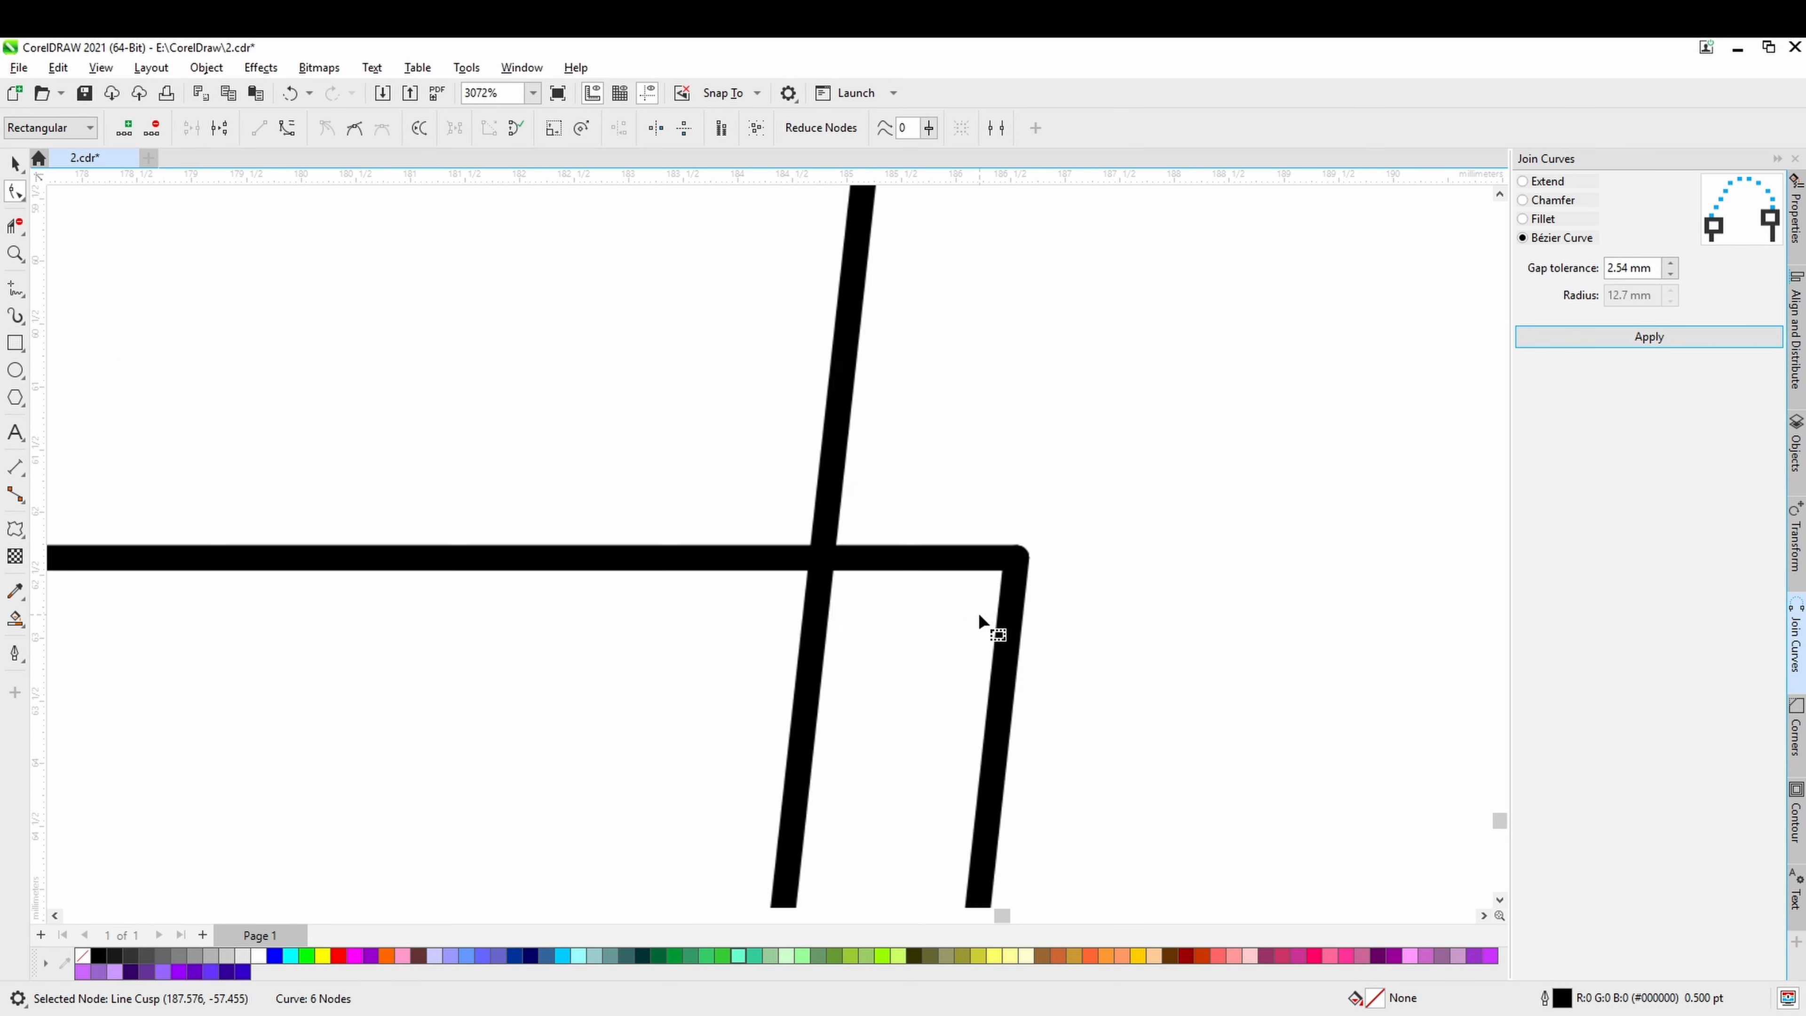
pyautogui.click(1019, 553)
pyautogui.hotkey('ctrl', 'z')
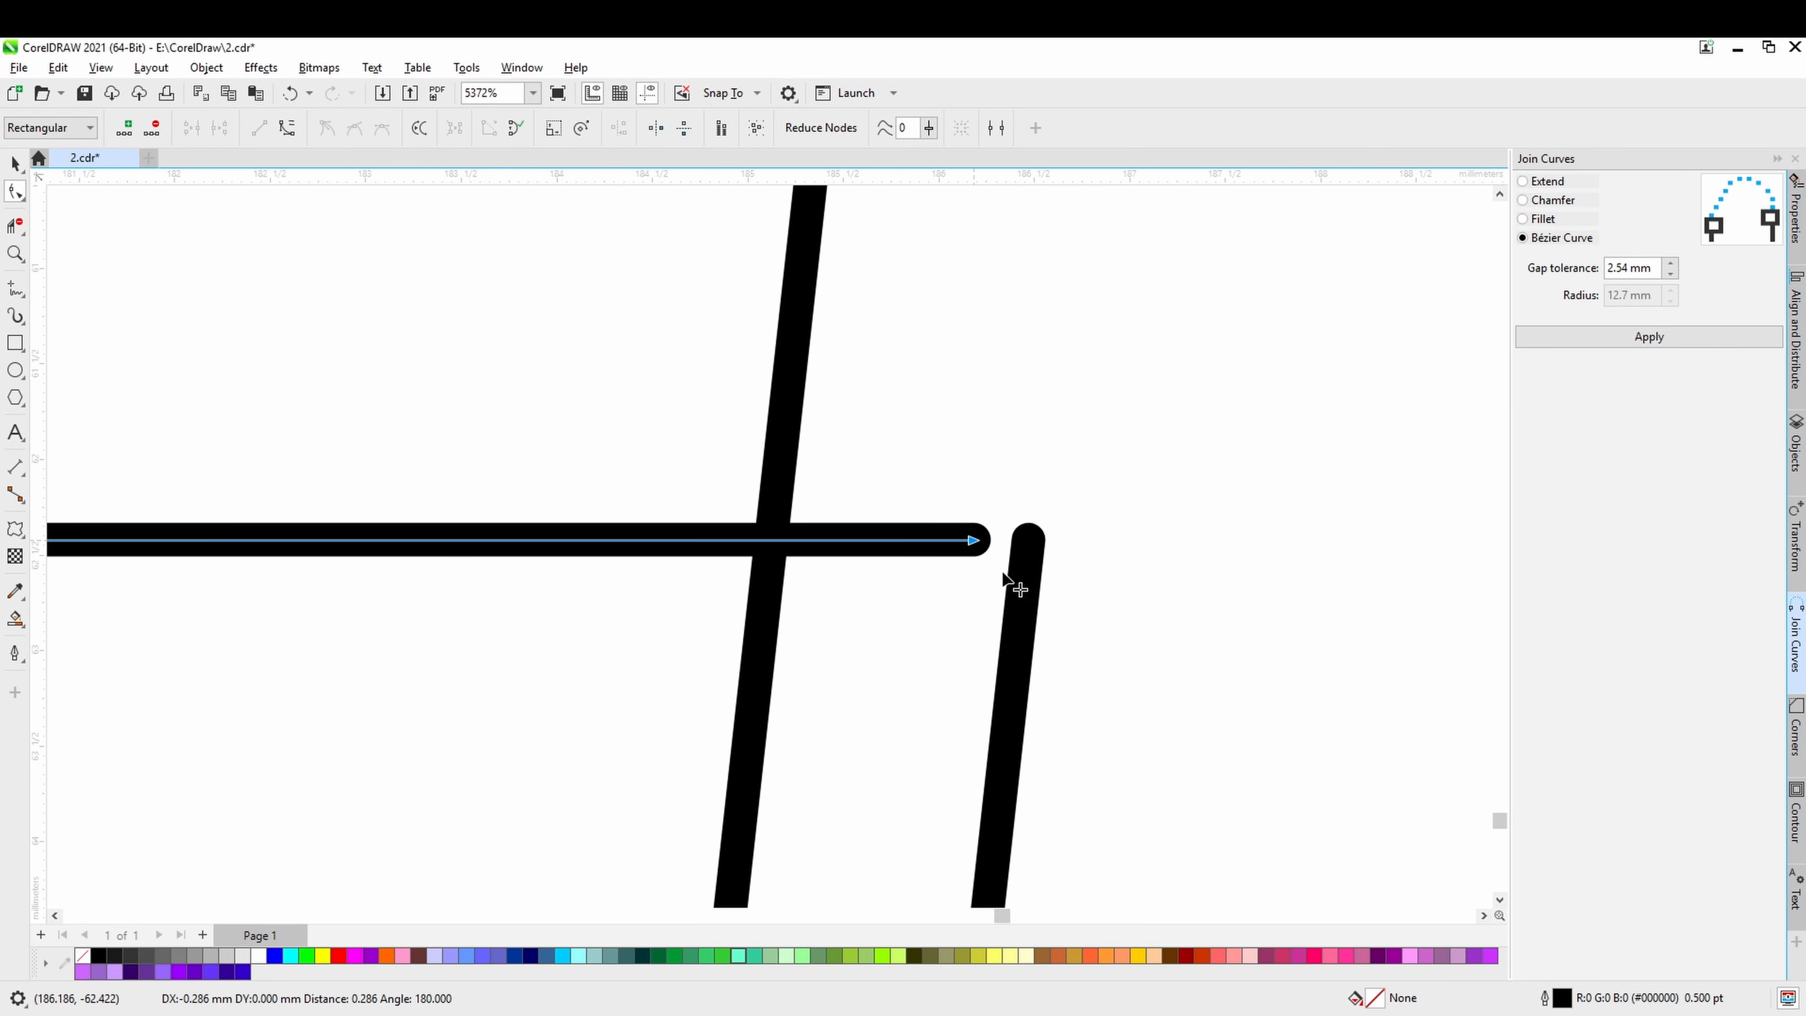
pyautogui.click(1035, 573)
pyautogui.moveTo(1030, 538); pyautogui.dragTo(1022, 604)
pyautogui.click(965, 552)
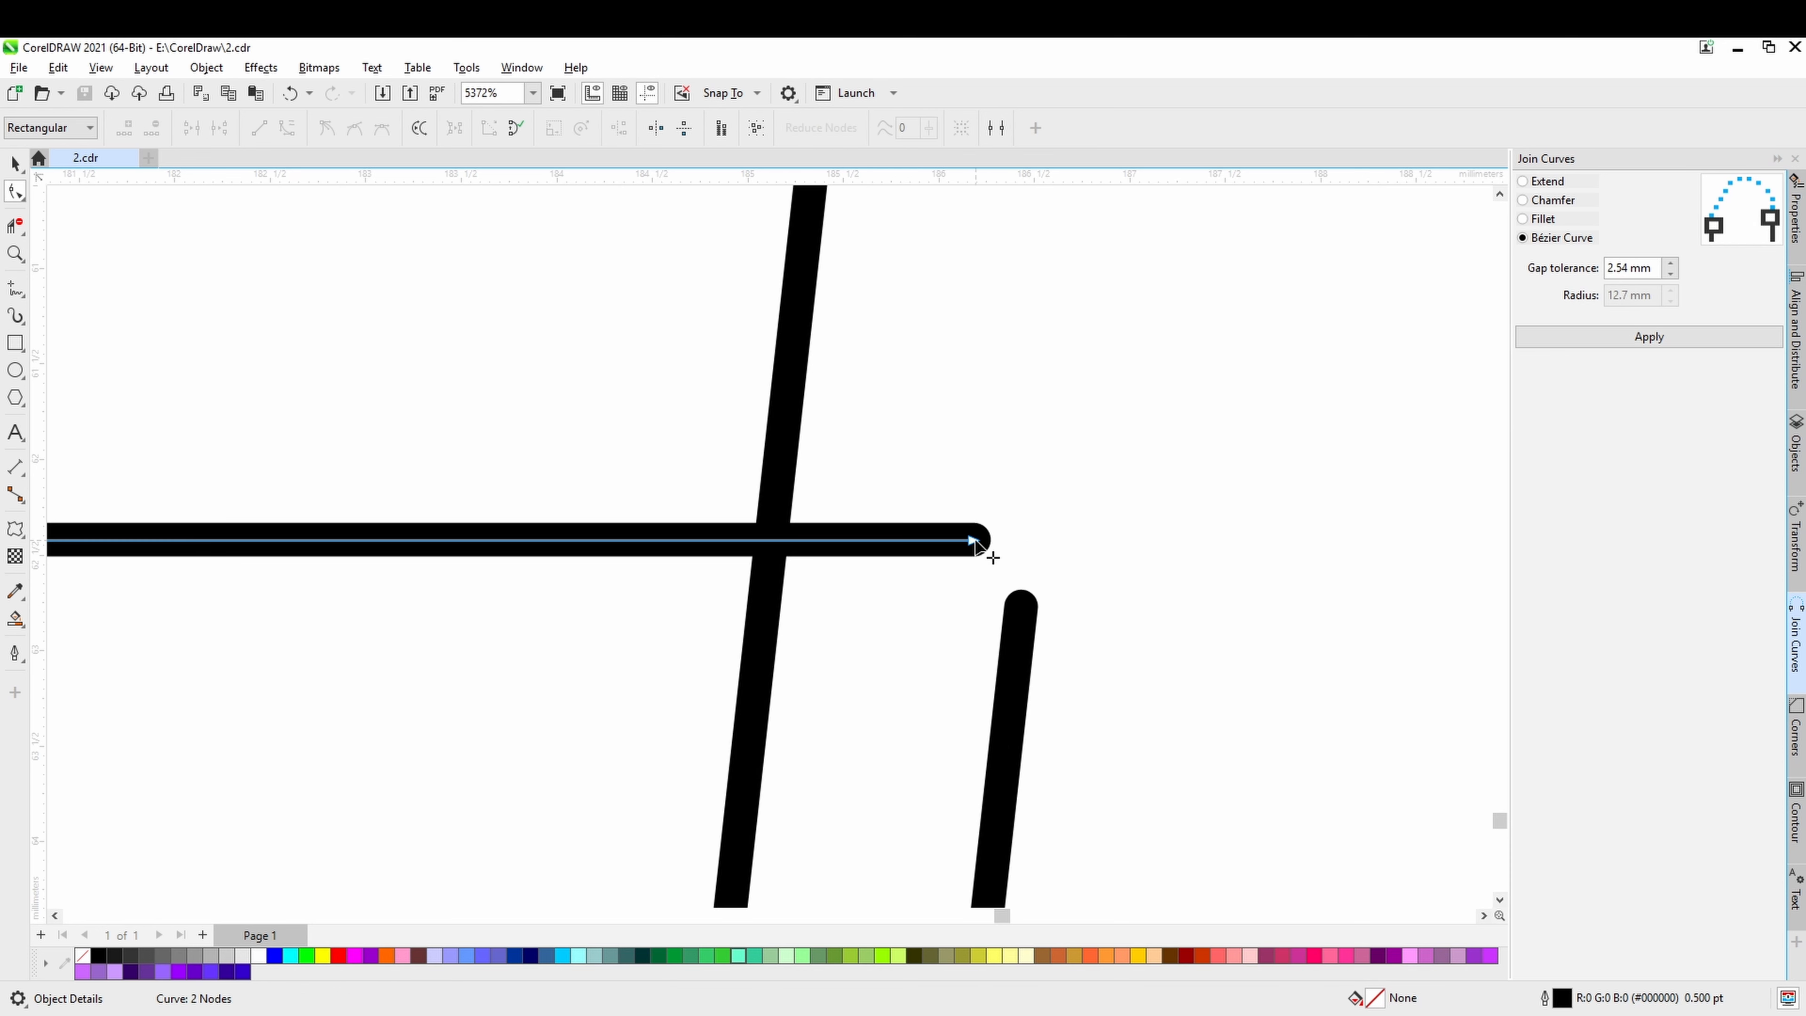
pyautogui.moveTo(975, 540); pyautogui.dragTo(964, 540)
pyautogui.click(1022, 608)
pyautogui.moveTo(1022, 607); pyautogui.dragTo(1022, 621)
# Select the facing end nodes of the sleeve's top line and outer slanted line, and join them with a Bézier Curve.
pyautogui.keyDown('shift'); pyautogui.click(969, 541); pyautogui.keyUp('shift')
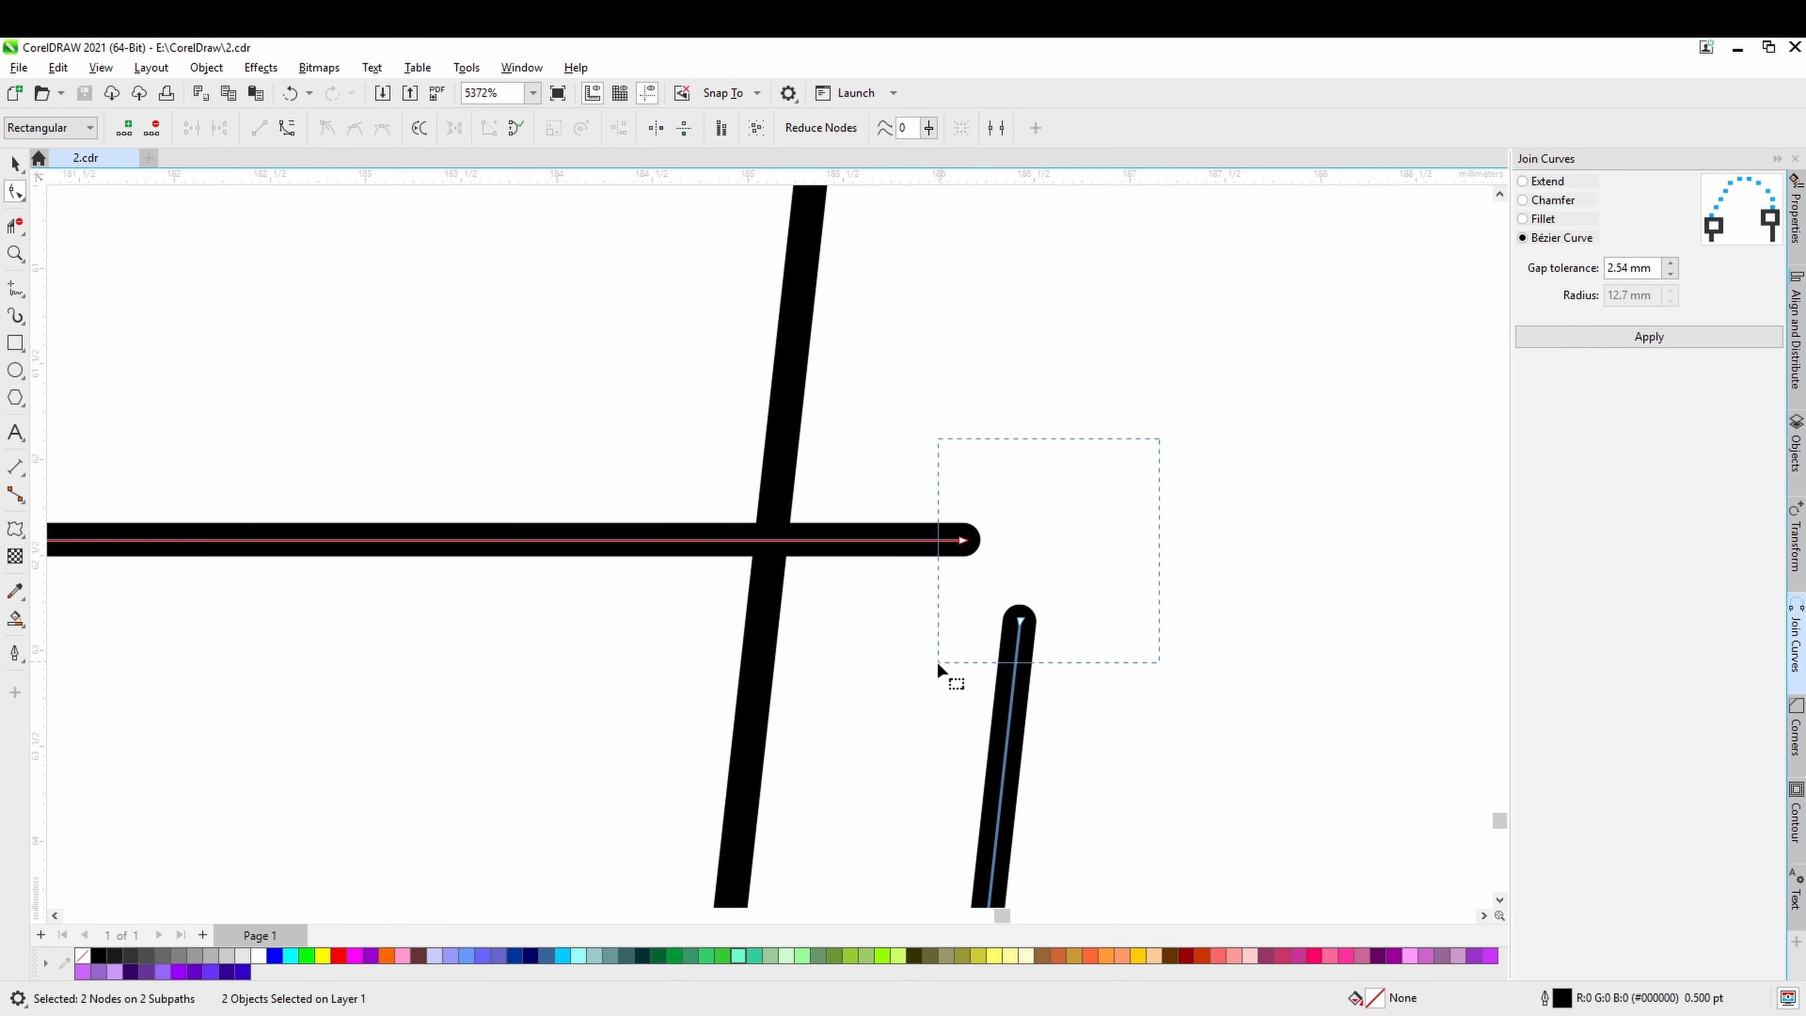
pyautogui.moveTo(936, 659); pyautogui.dragTo(1026, 654)
pyautogui.click(1577, 340)
pyautogui.scroll(-8, 1176, 640)
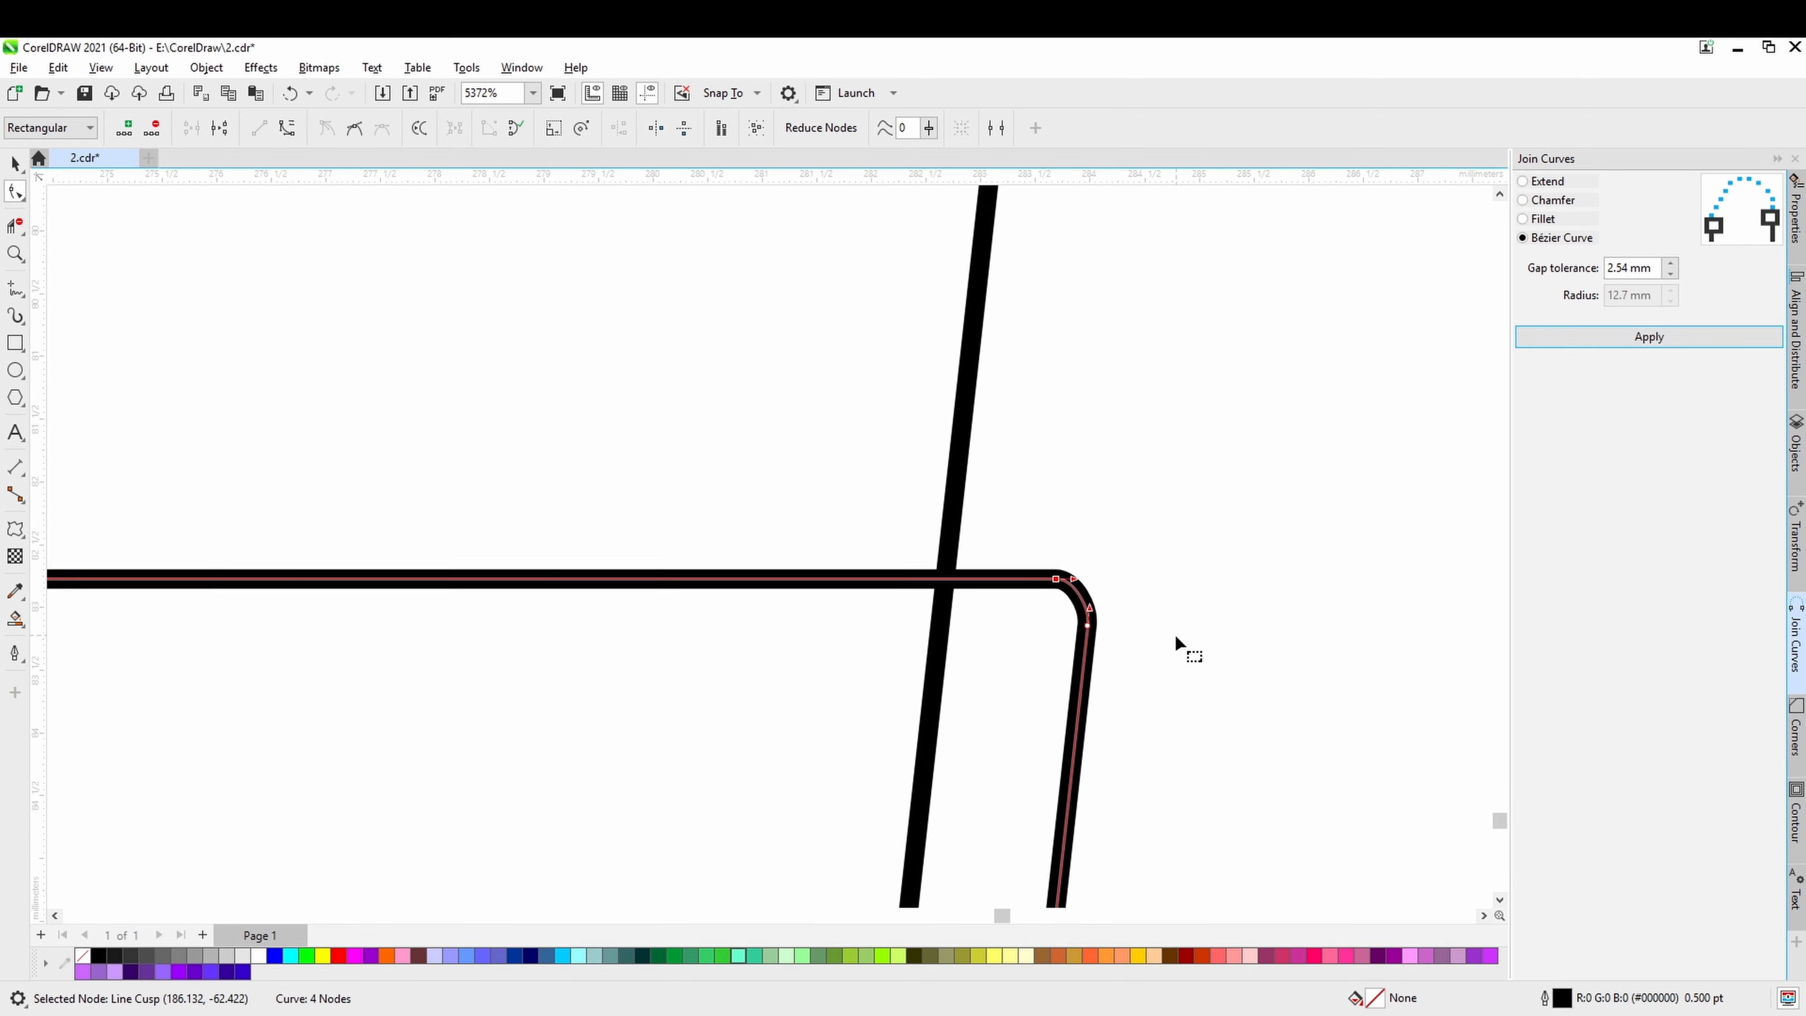
# Pull back the outer slanted line's lower end by about 0.4 mm and the sleeve's lower horizontal line by about 0.35 mm.
pyautogui.scroll(-2, 1175, 640)
pyautogui.moveTo(1191, 742); pyautogui.dragTo(1089, 499)
pyautogui.scroll(2, 969, 840)
pyautogui.scroll(8, 1049, 732)
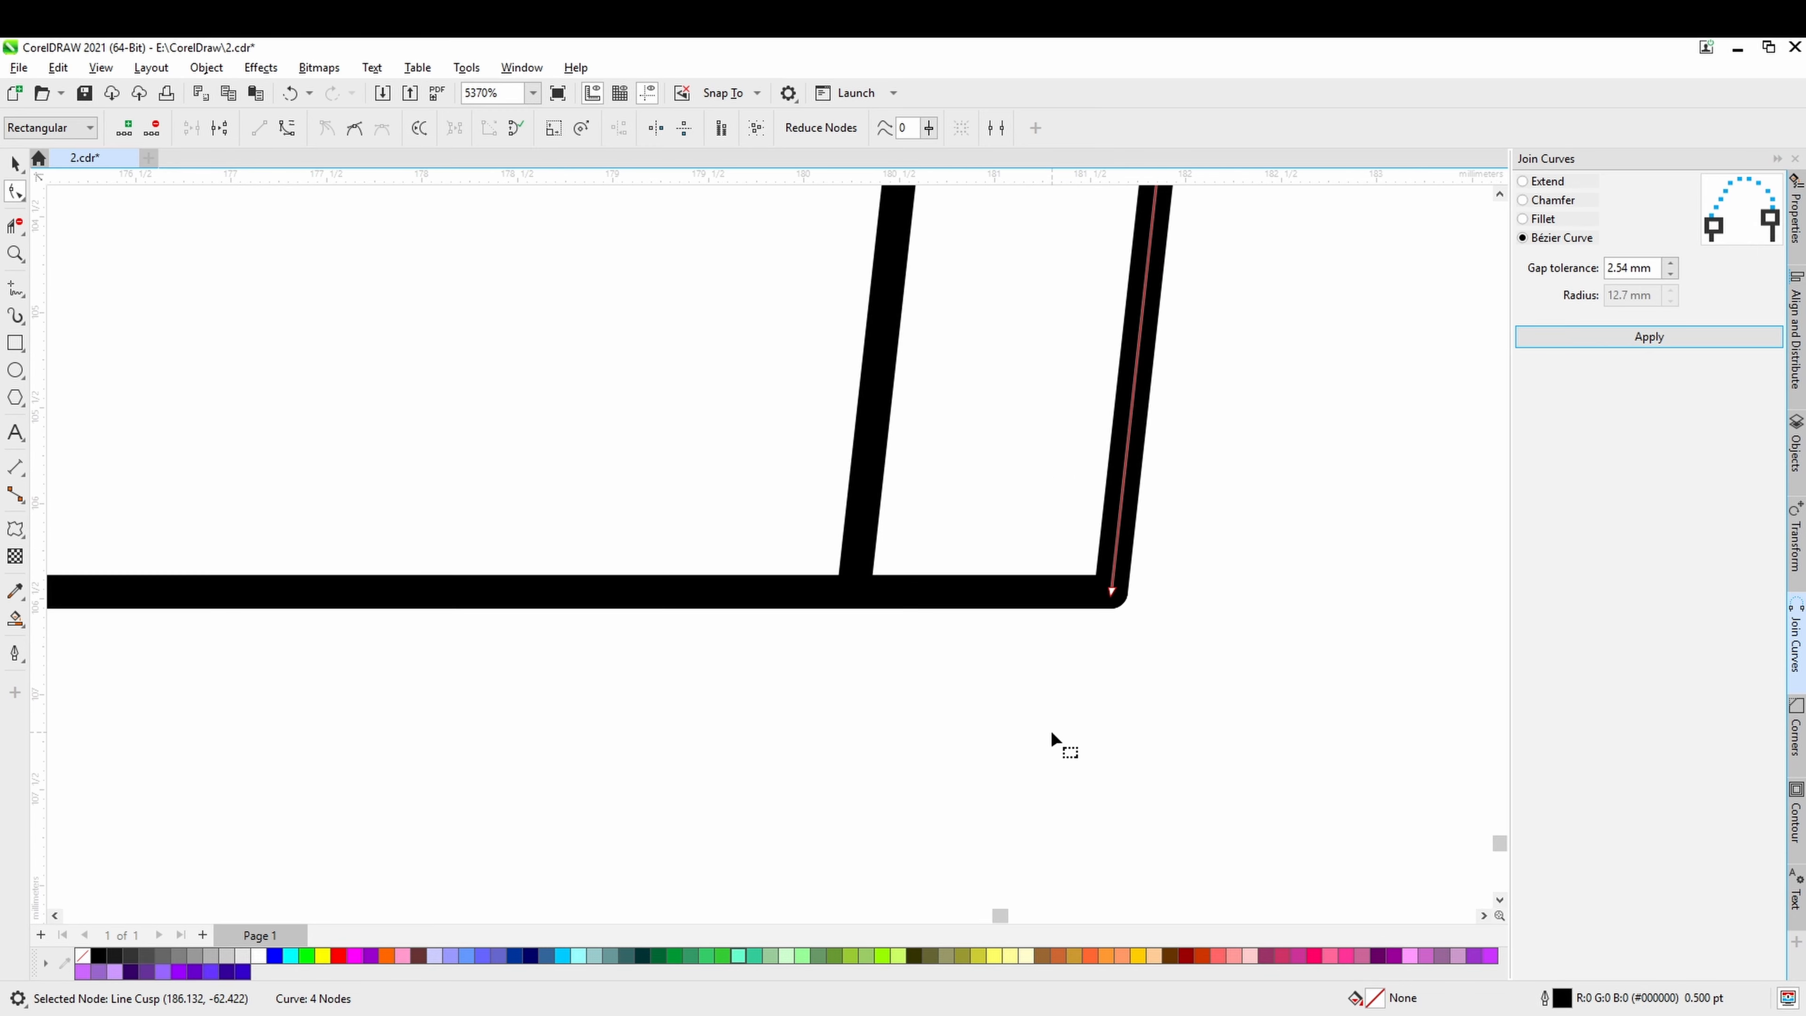
pyautogui.click(1078, 607)
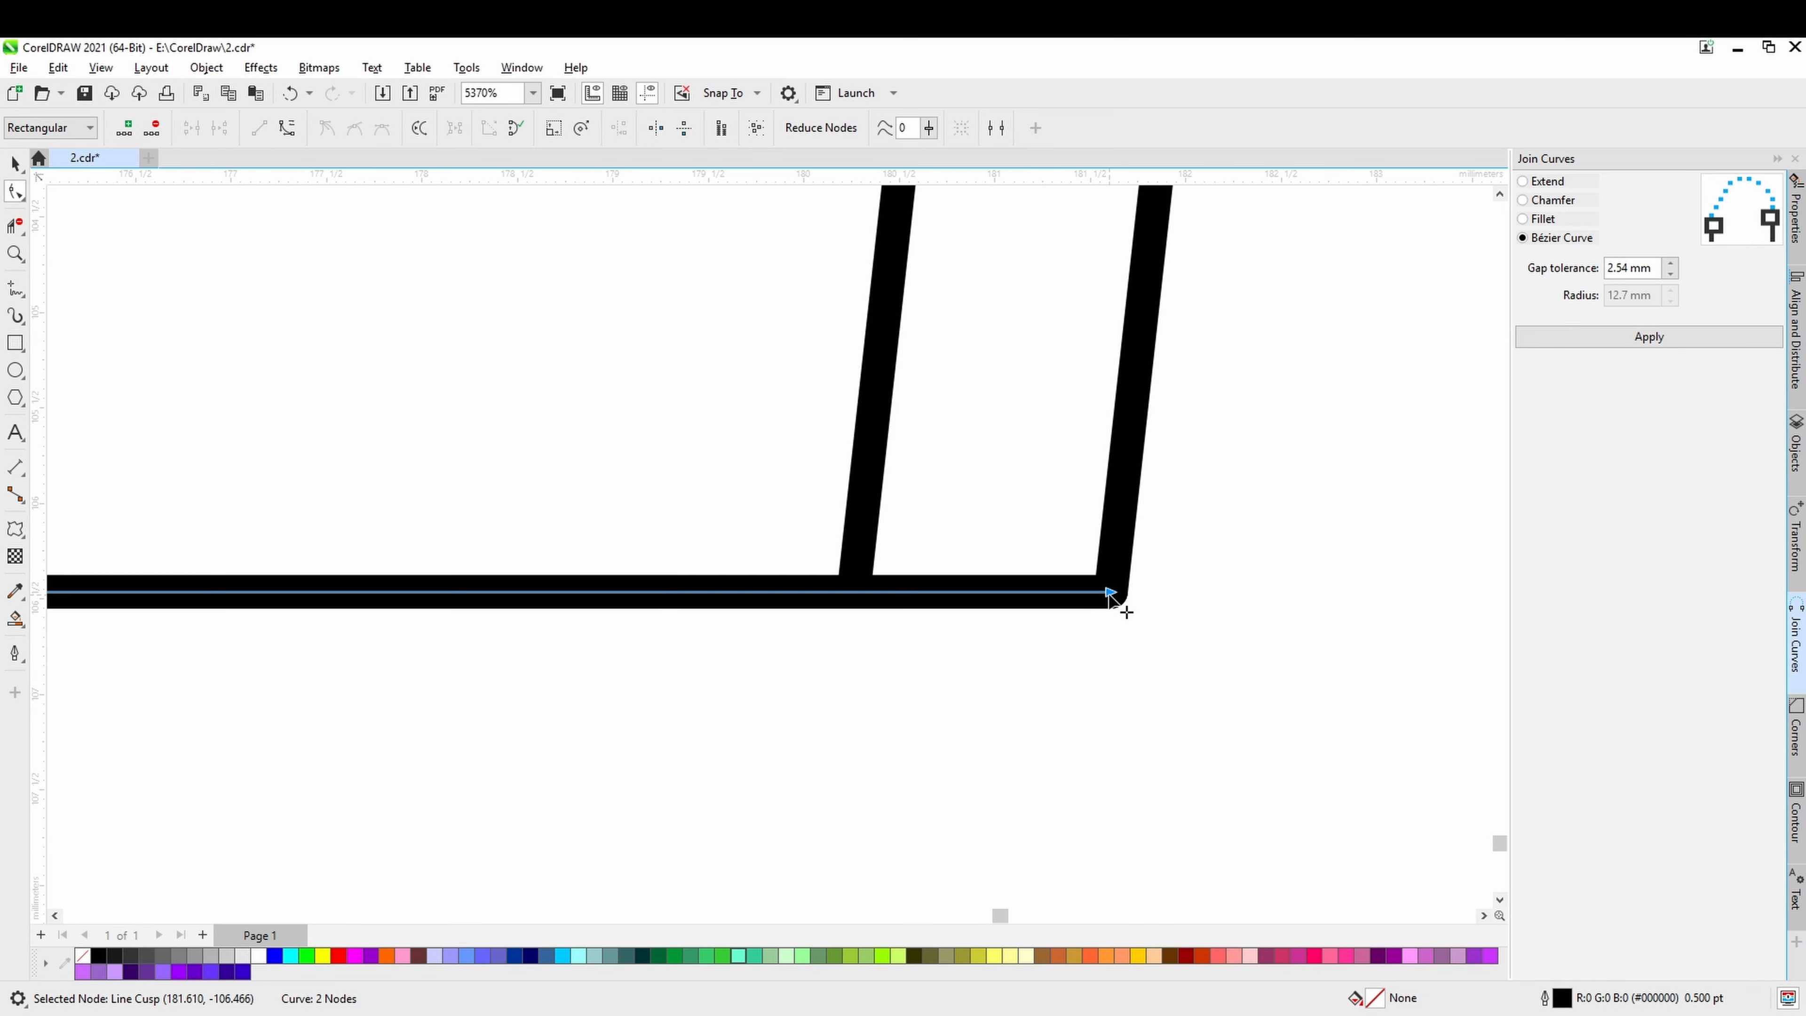
pyautogui.moveTo(1111, 596); pyautogui.dragTo(1118, 523)
pyautogui.click(1114, 598)
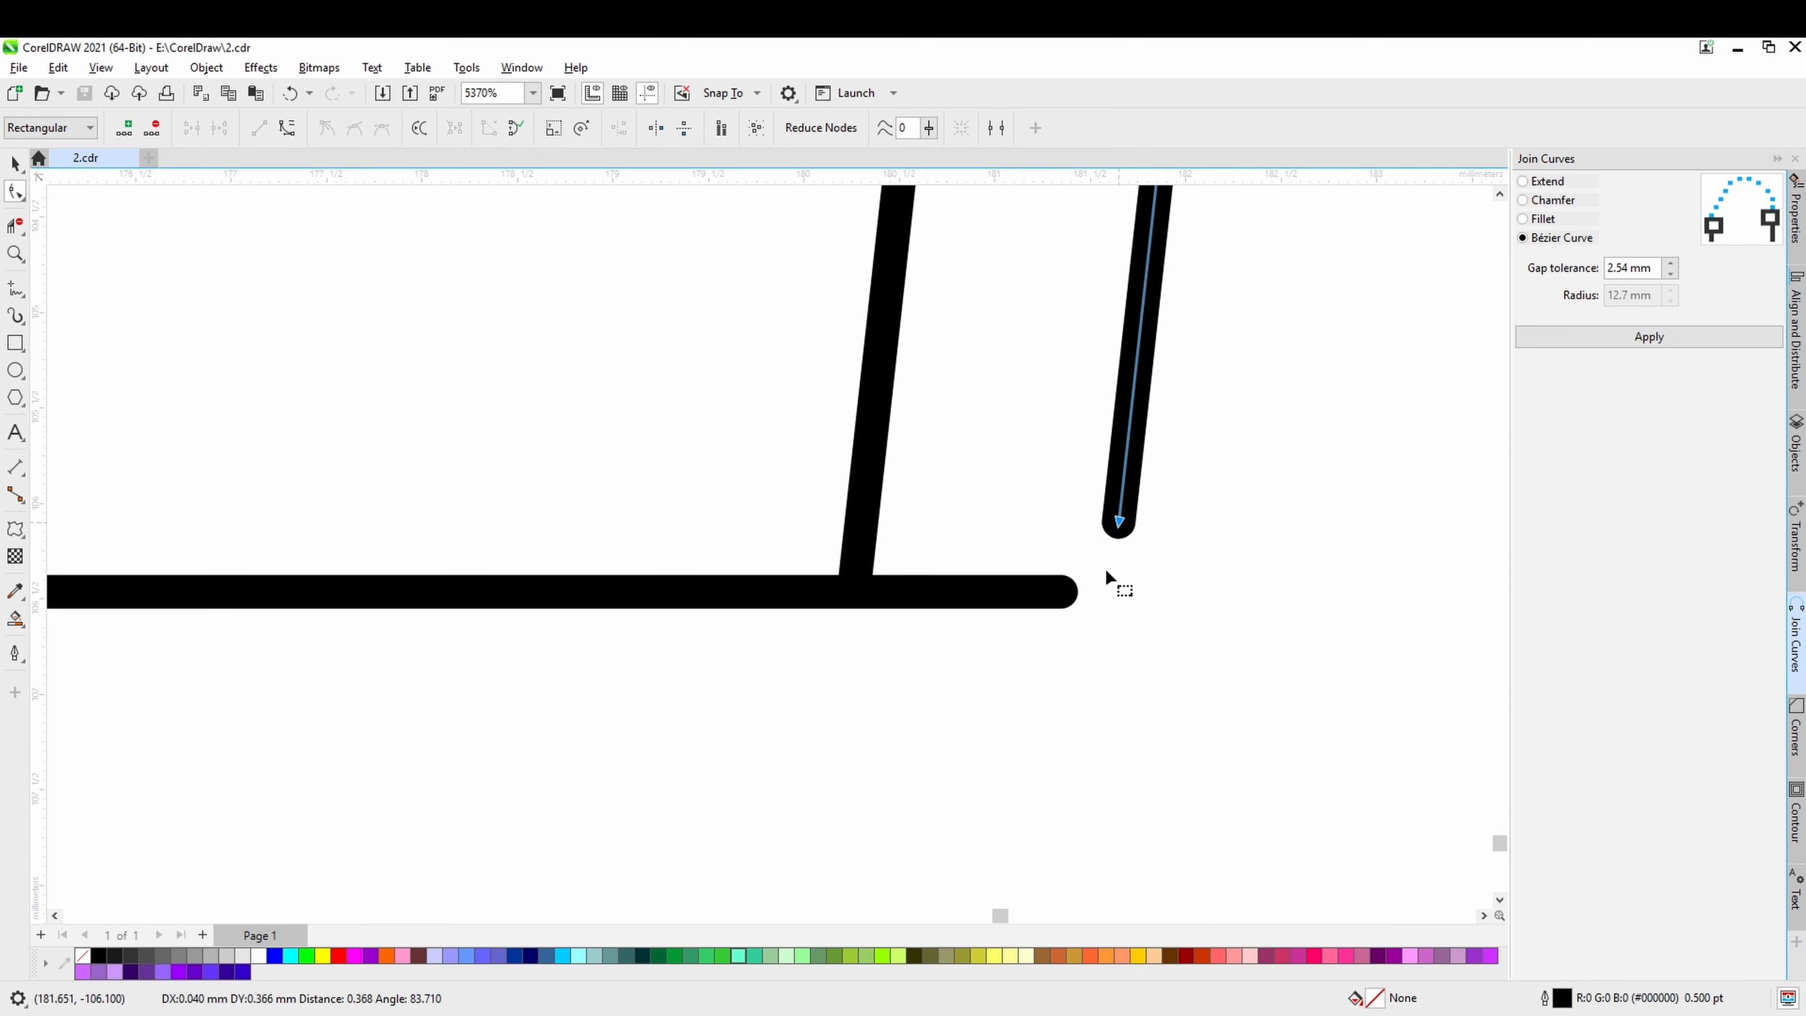
pyautogui.click(1041, 596)
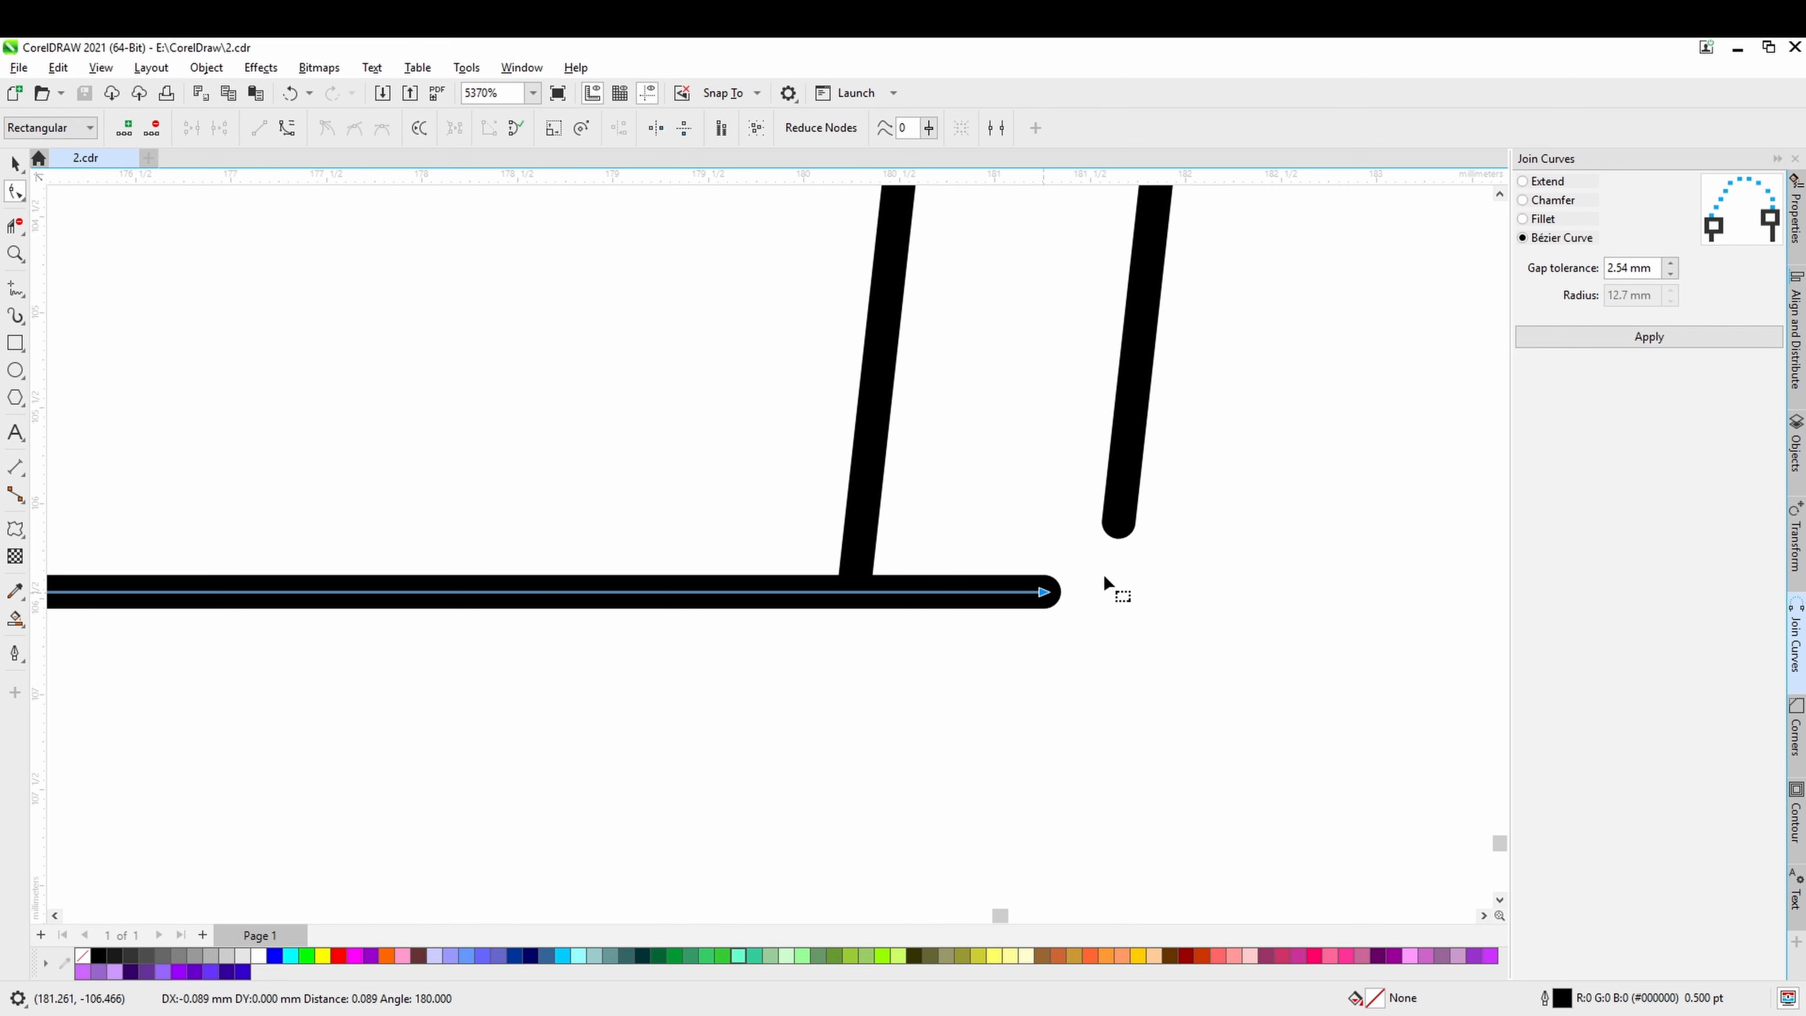
# Select the facing end nodes at the sleeve's lower corner and join them with a Bézier Curve.
pyautogui.keyDown('shift'); pyautogui.click(1127, 528); pyautogui.keyUp('shift')
pyautogui.moveTo(993, 640); pyautogui.dragTo(994, 641)
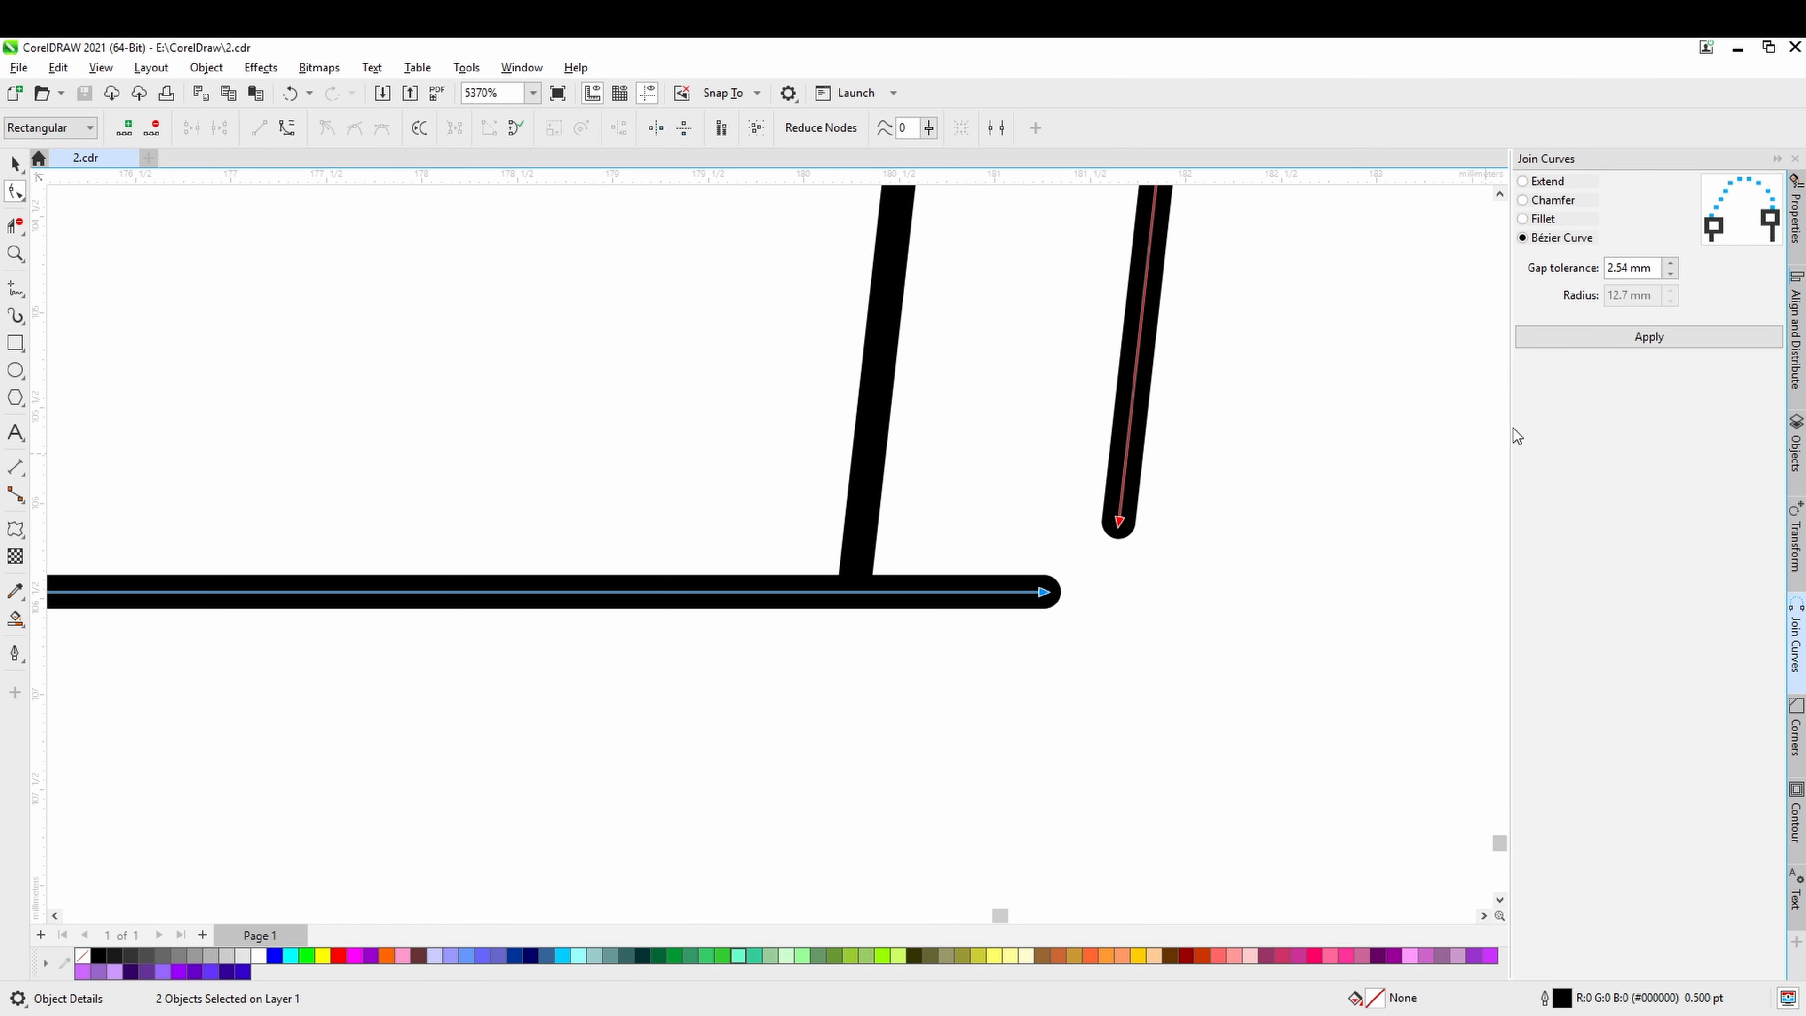
pyautogui.click(1649, 335)
pyautogui.scroll(-2, 1152, 648)
pyautogui.scroll(-6, 1142, 662)
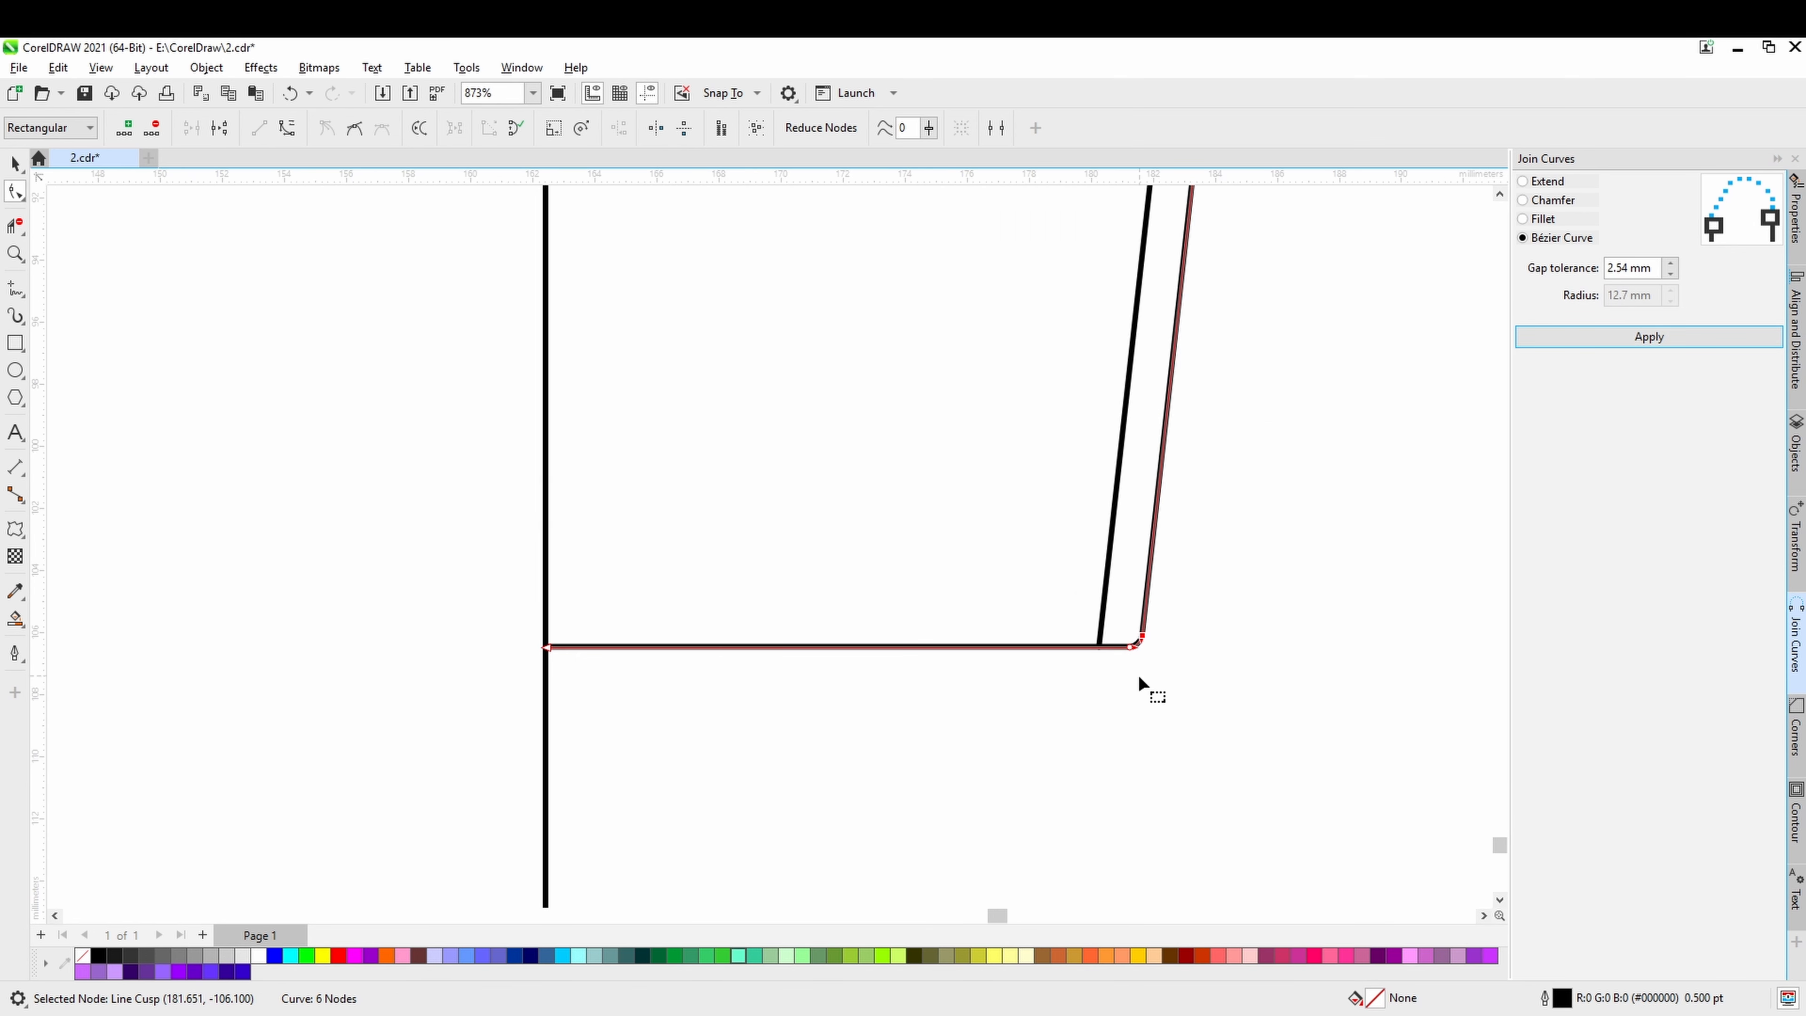
# Extend the inner slanted line's lower end along its slope past the cup's base line, and save the drawing.
pyautogui.scroll(4, 1100, 693)
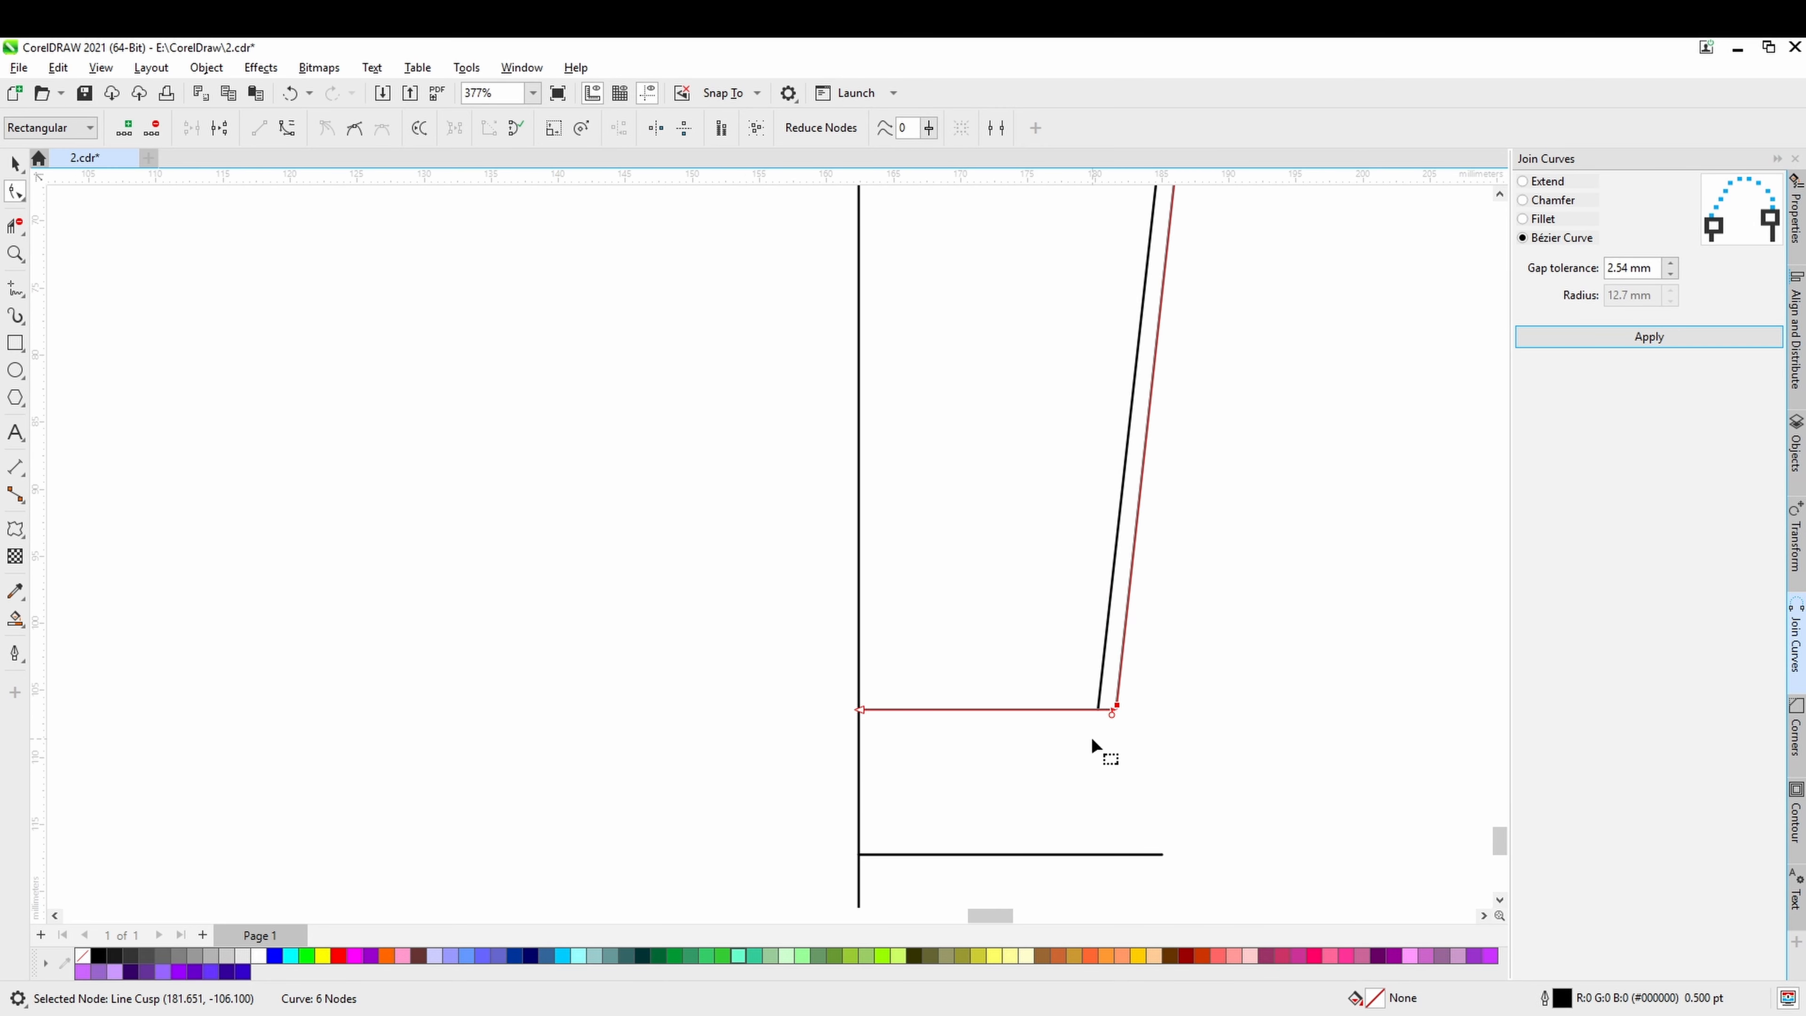
pyautogui.scroll(-2, 1092, 738)
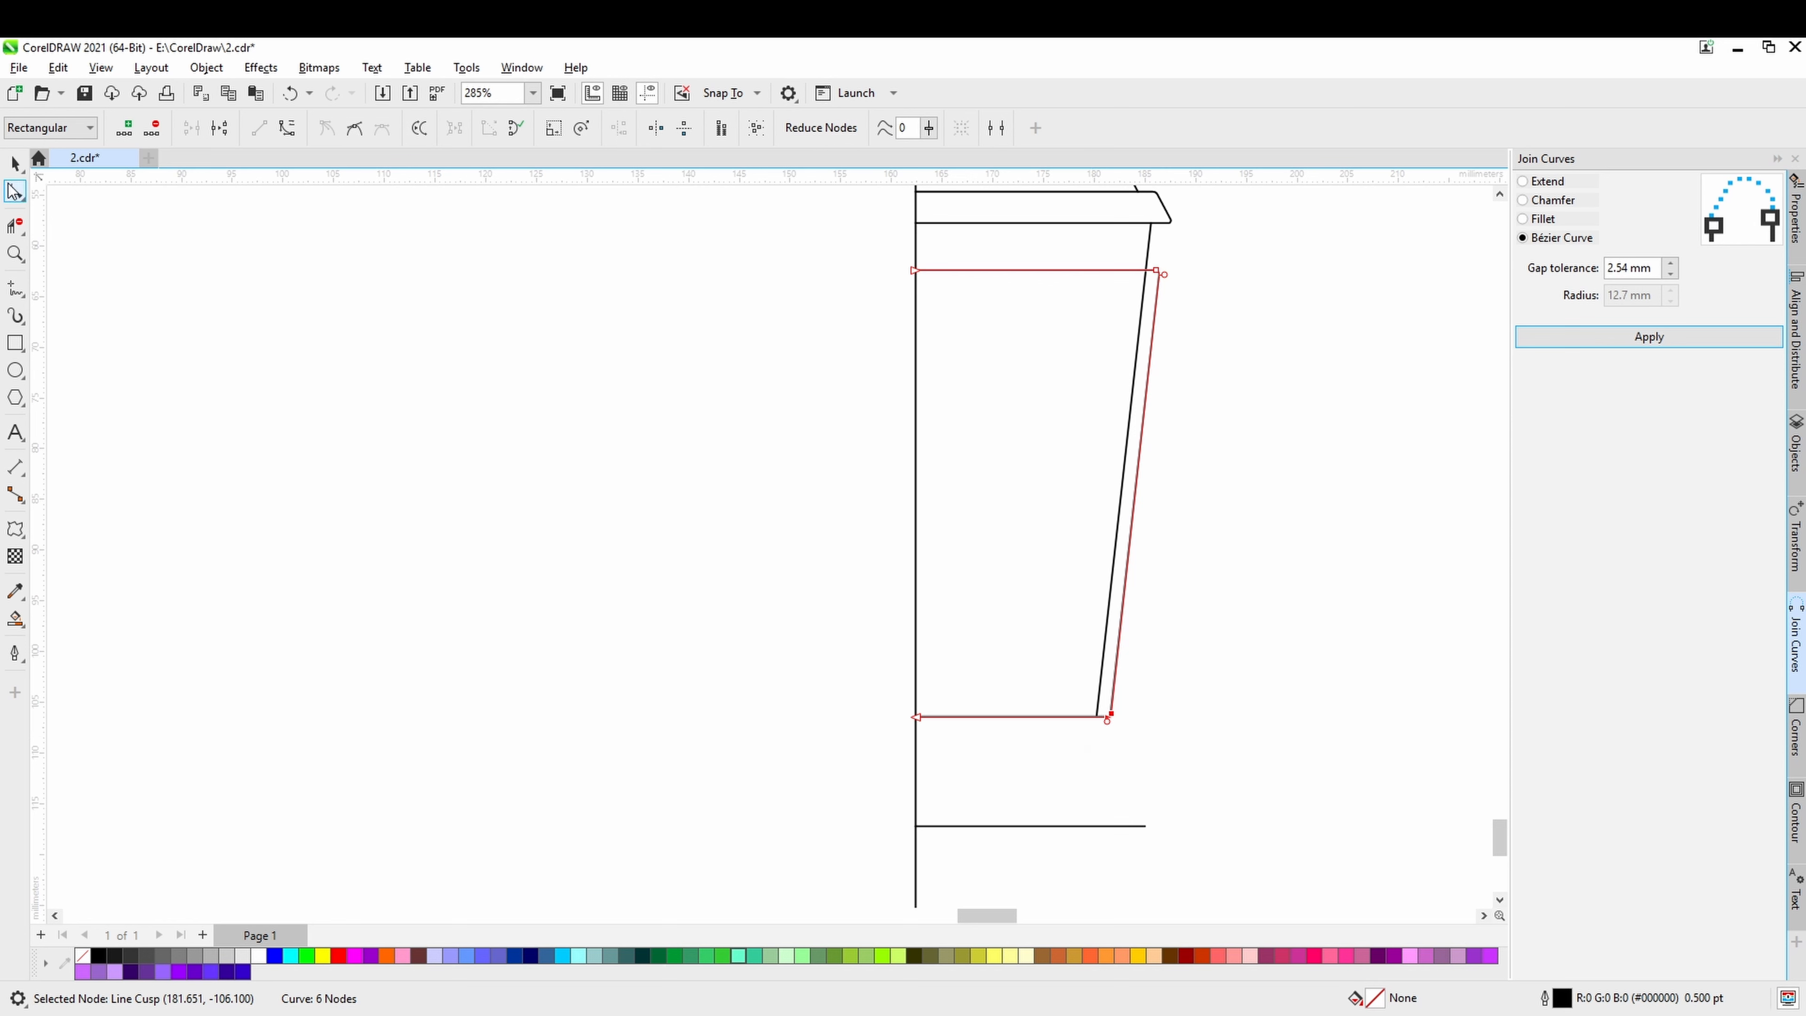
pyautogui.click(14, 163)
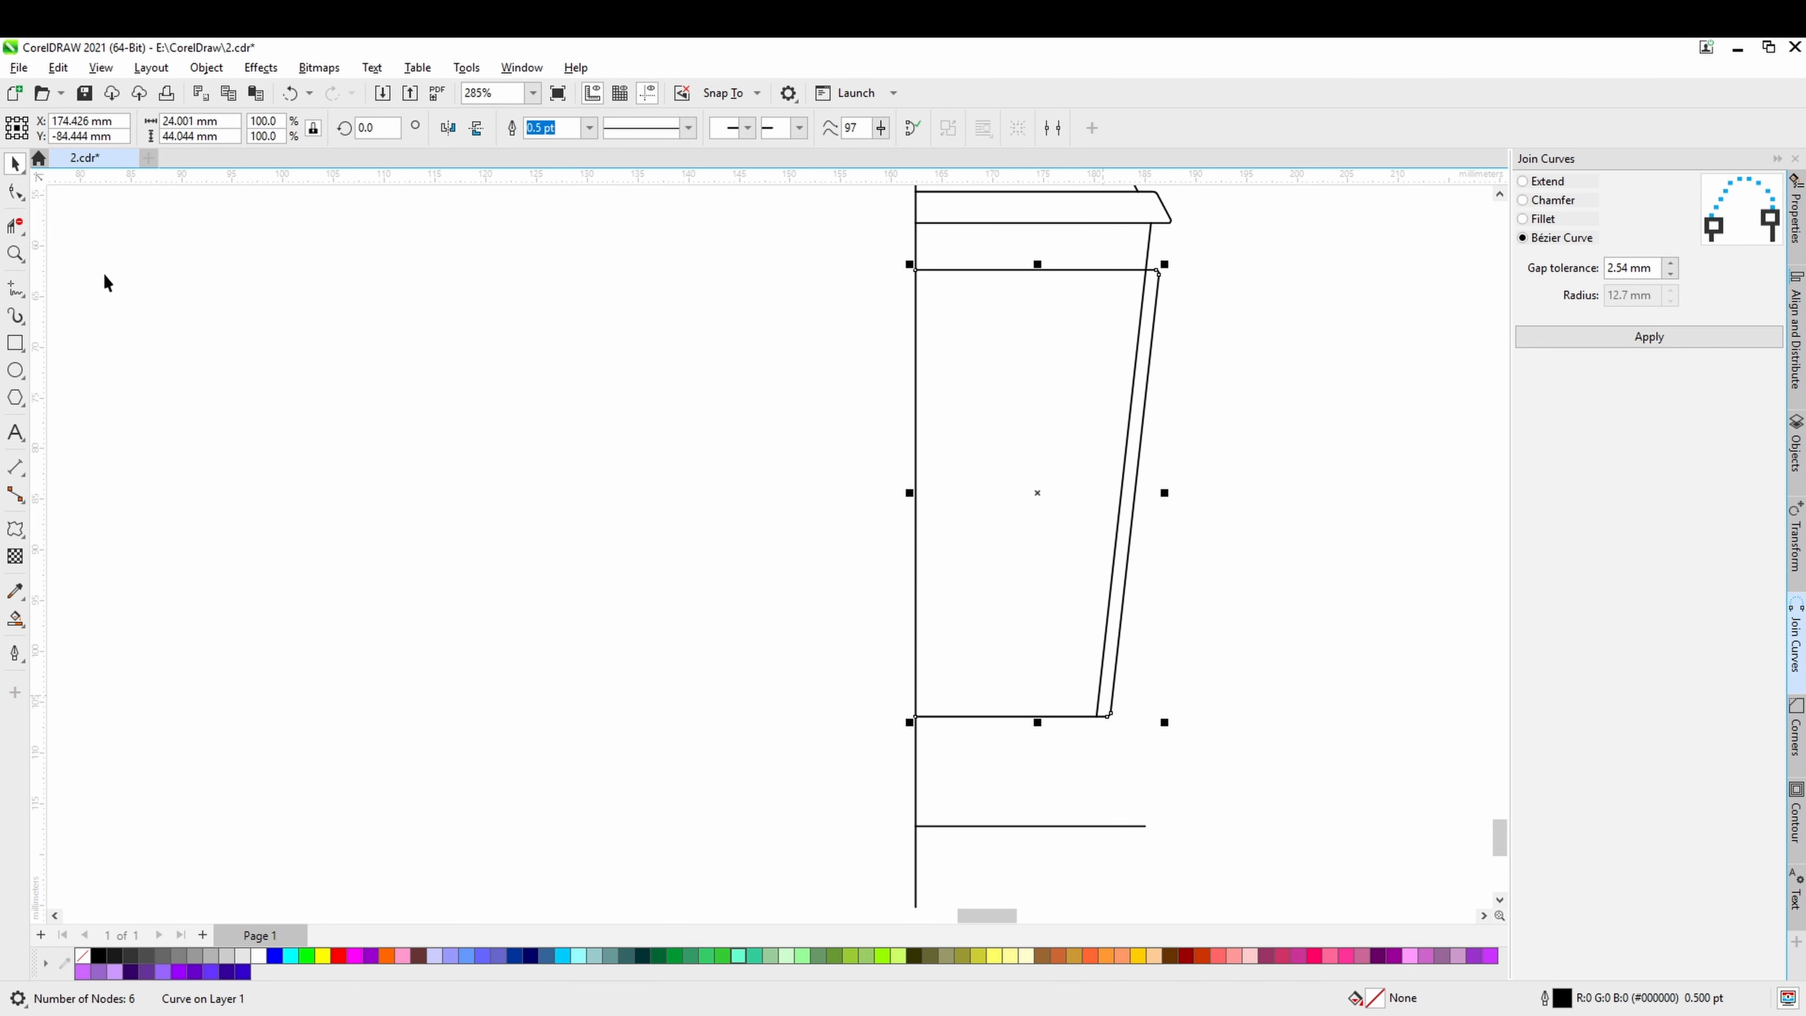
pyautogui.click(14, 192)
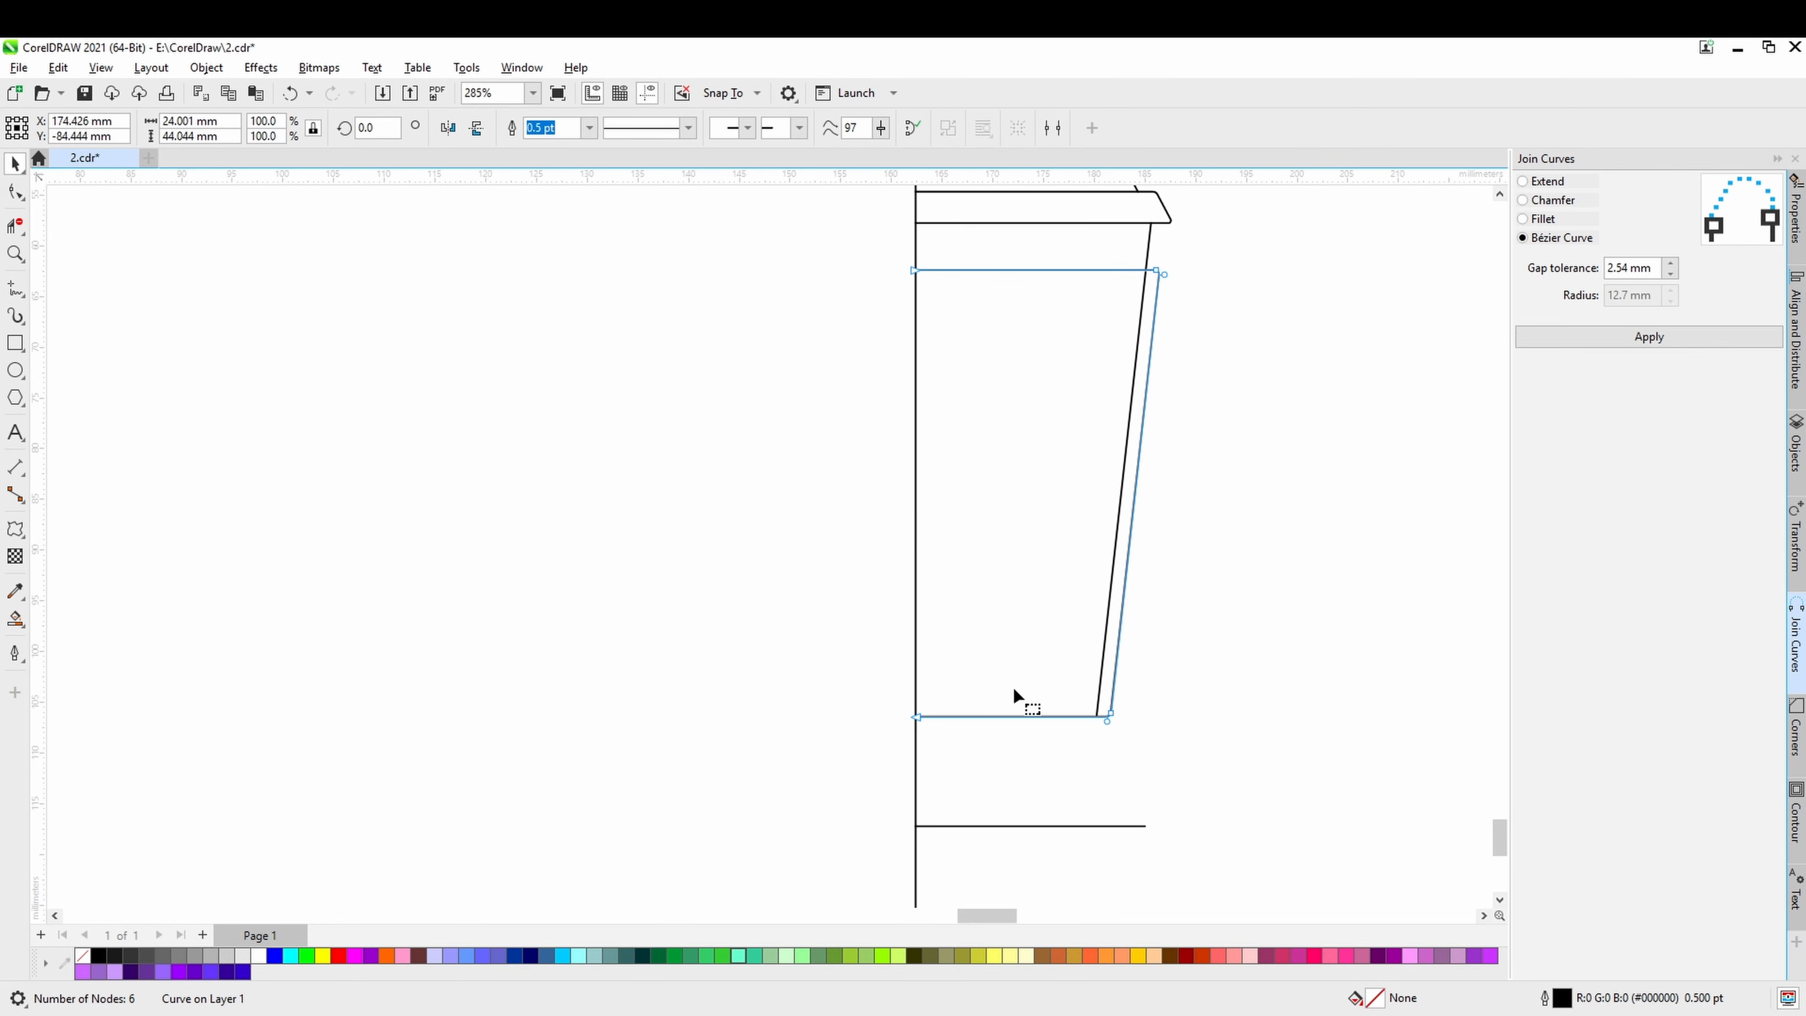
pyautogui.click(1102, 702)
pyautogui.scroll(3, 1099, 733)
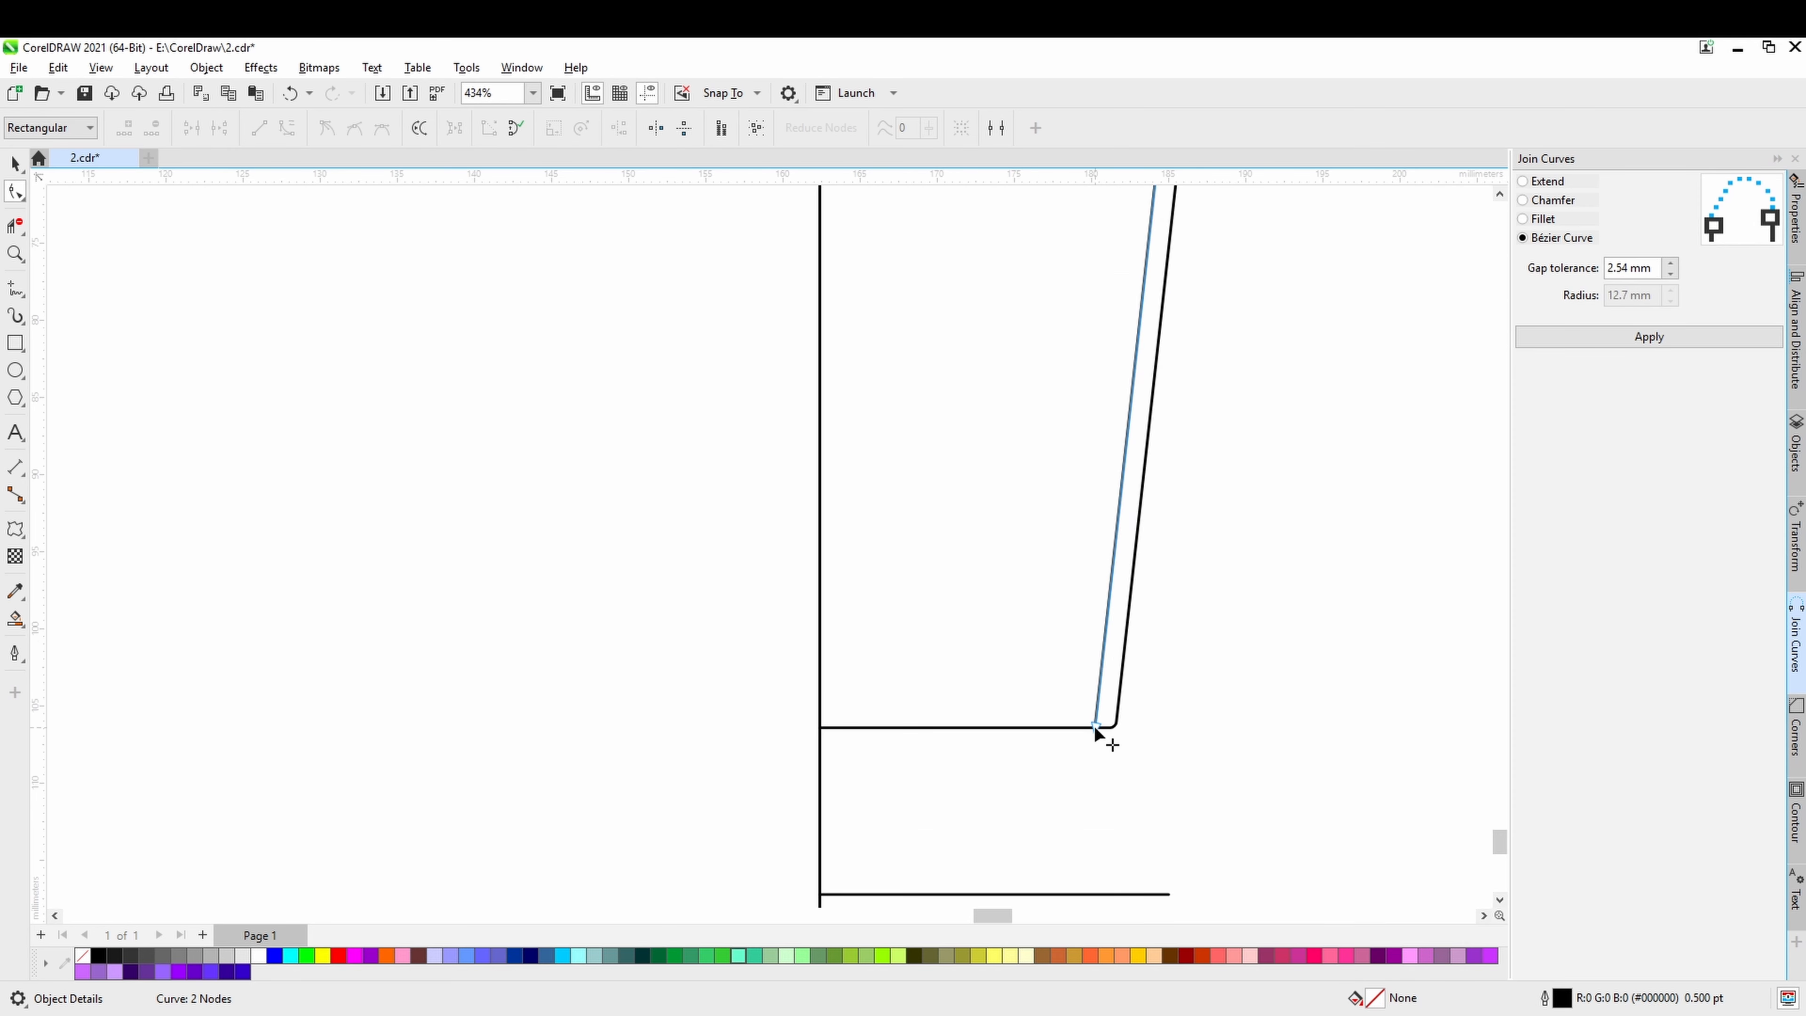
pyautogui.moveTo(1094, 725); pyautogui.dragTo(1067, 850)
pyautogui.hotkey('ctrl', 's')
pyautogui.scroll(-2, 1067, 851)
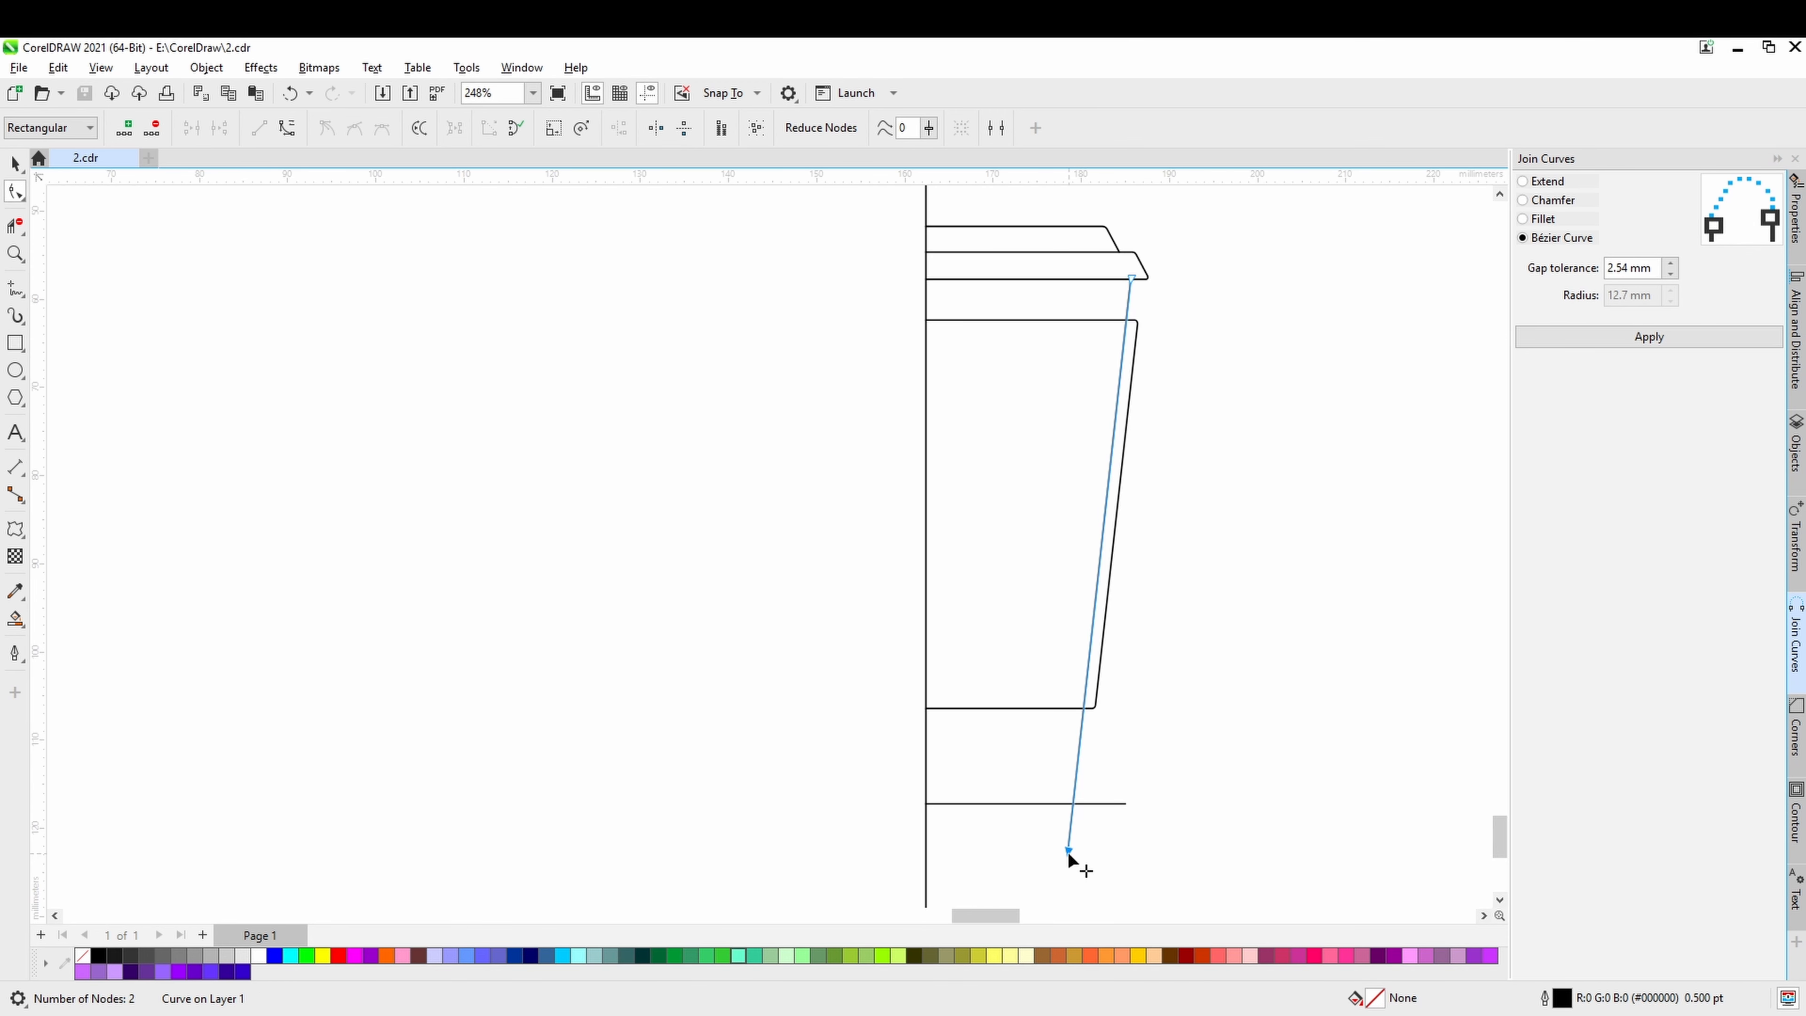
# Delete the overhanging ends of the base line and inner slanted line beyond their crossing with Virtual Segment Delete.
pyautogui.click(26, 226)
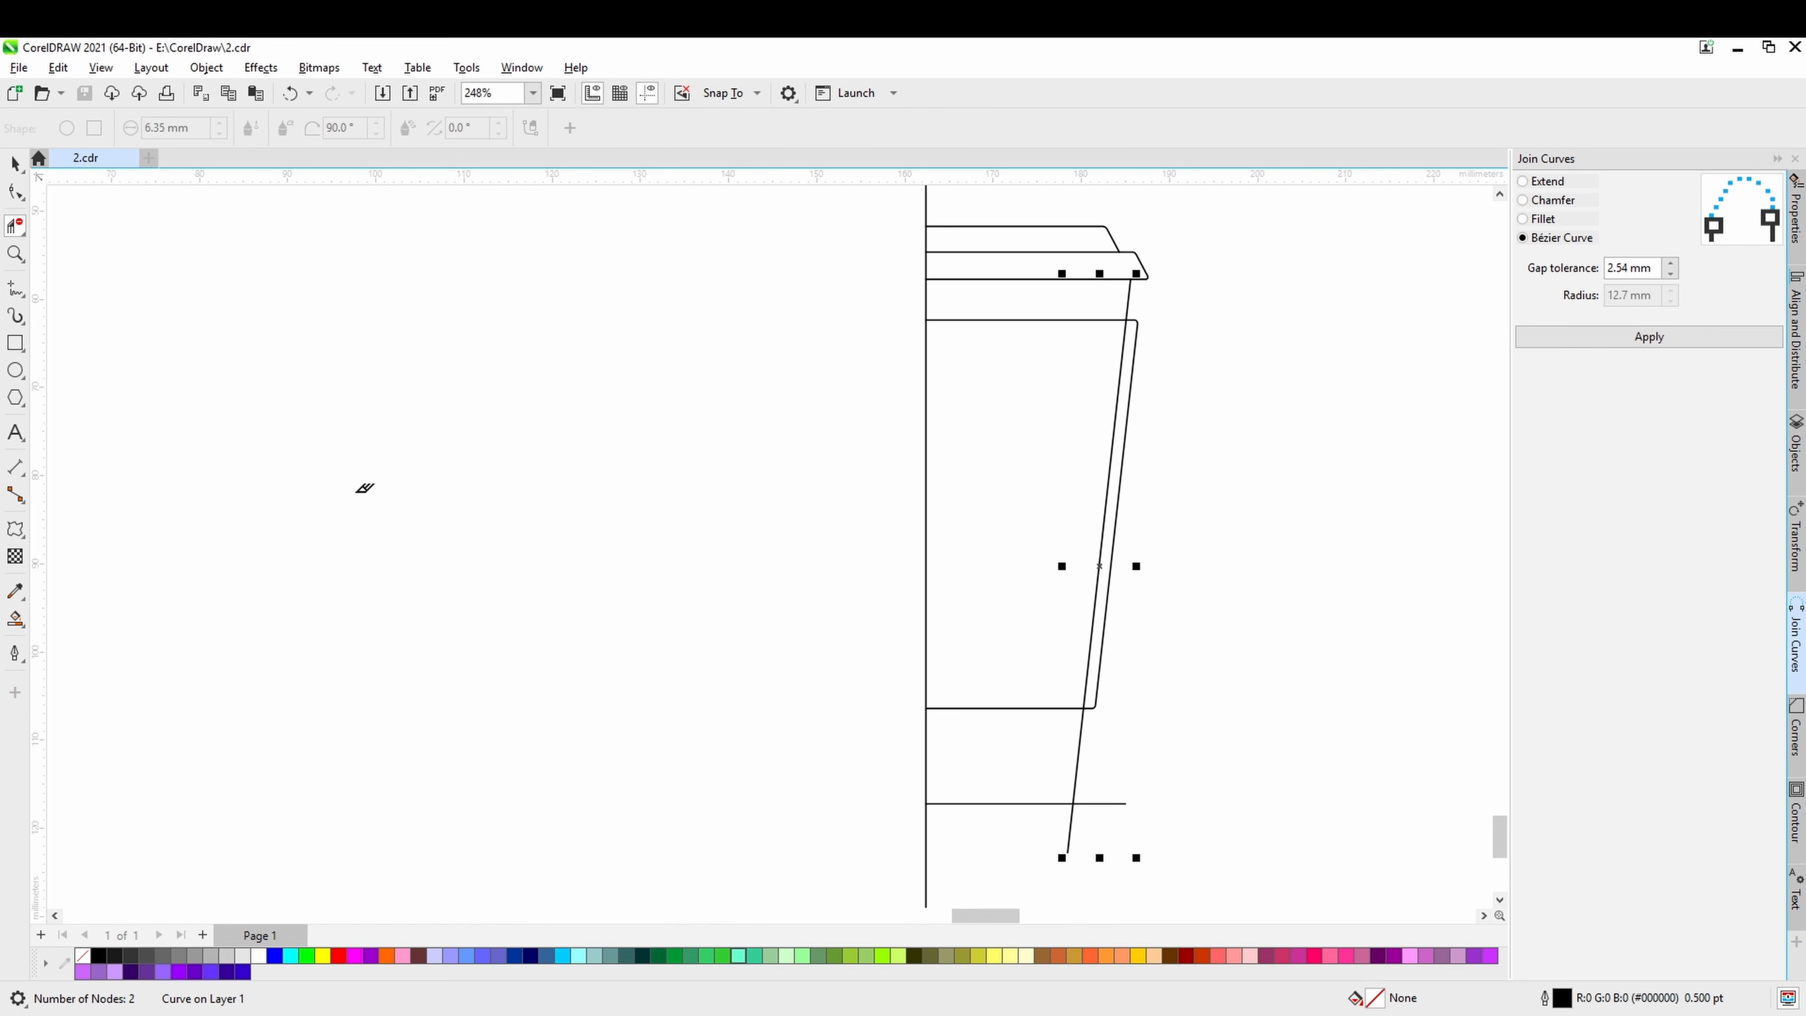
pyautogui.moveTo(1118, 802); pyautogui.dragTo(1014, 835)
pyautogui.scroll(-3, 1007, 856)
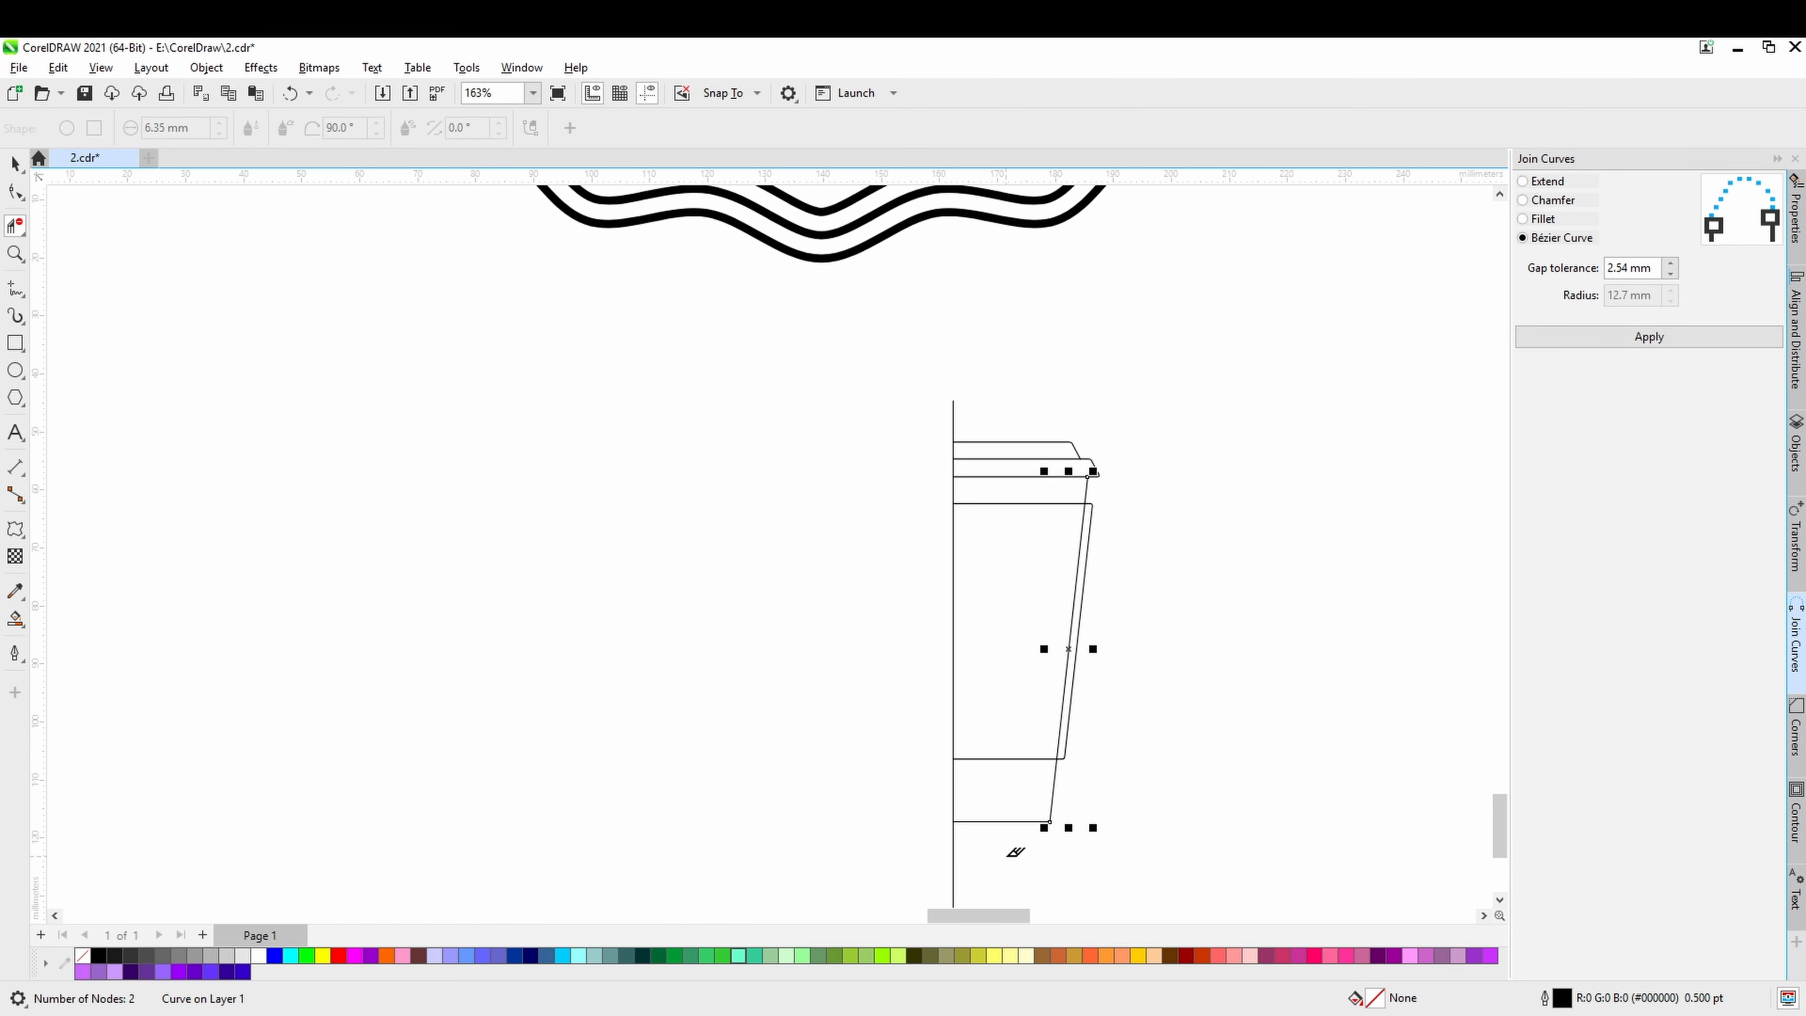
pyautogui.click(15, 165)
pyautogui.click(696, 523)
pyautogui.scroll(-1, 775, 583)
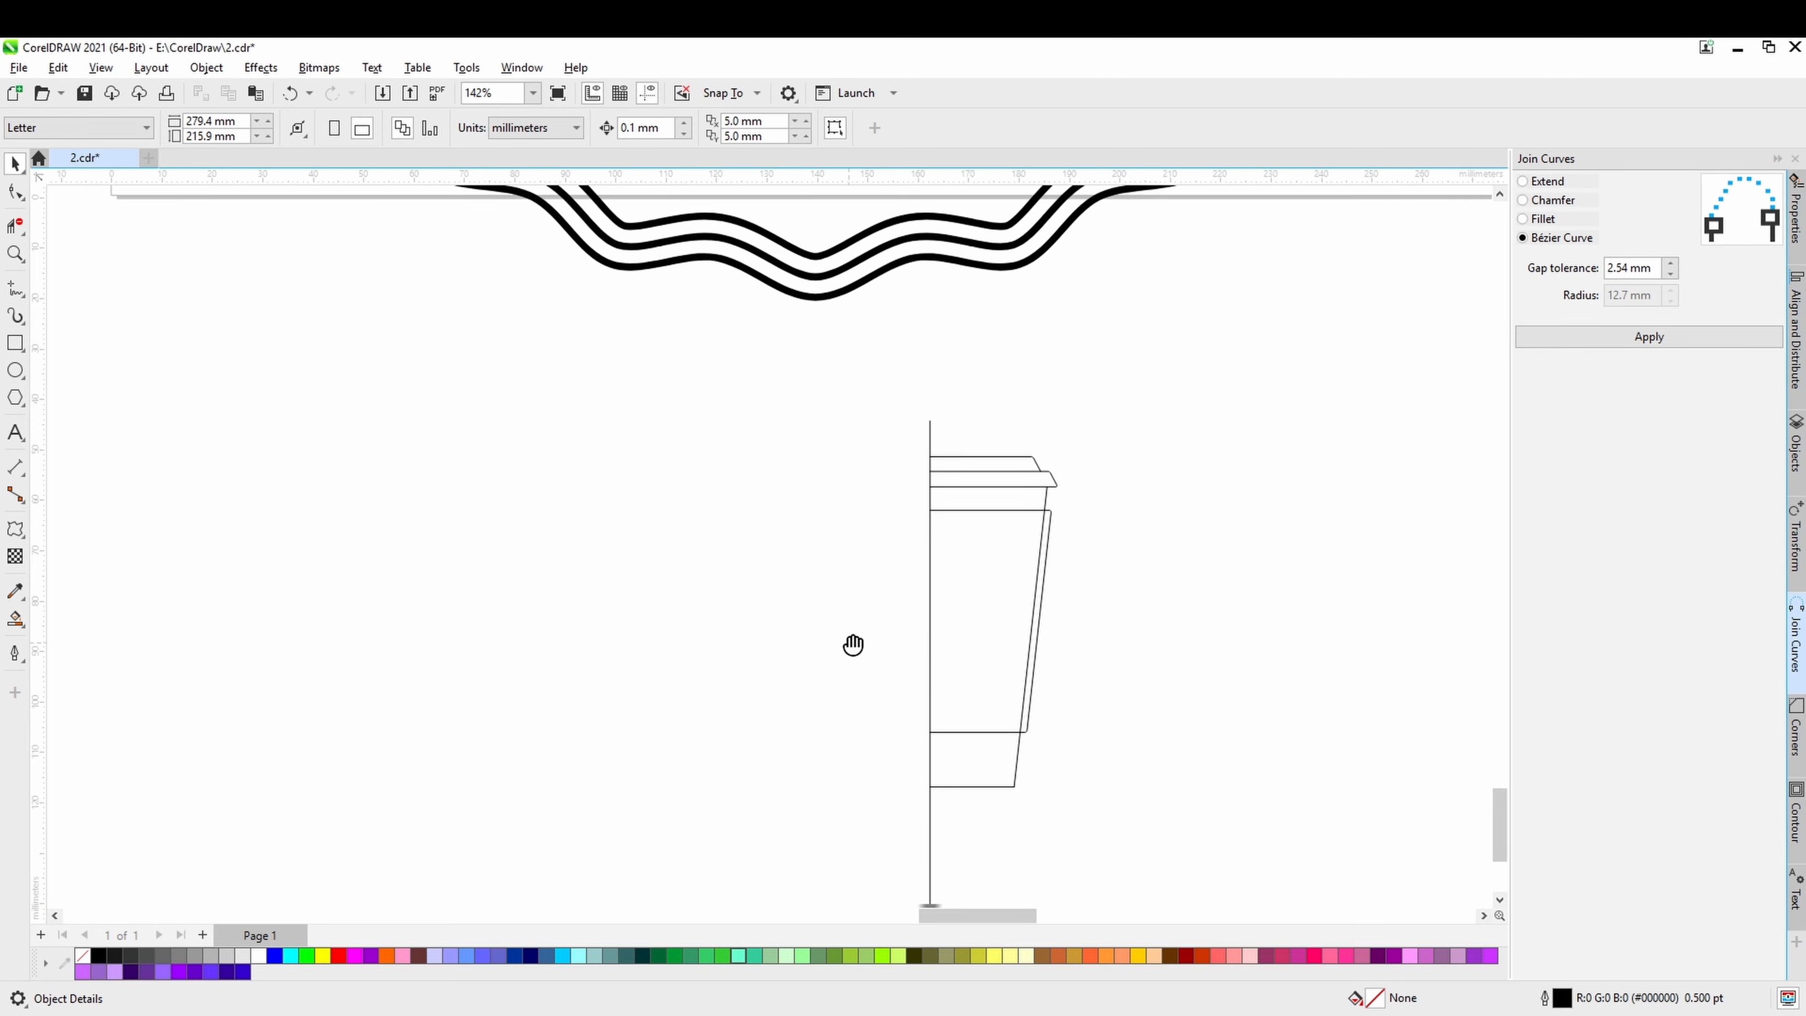
# Delete the segment of the inner slanted line that lies inside the sleeve with Virtual Segment Delete.
pyautogui.moveTo(853, 645); pyautogui.dragTo(842, 555)
pyautogui.scroll(2, 1034, 488)
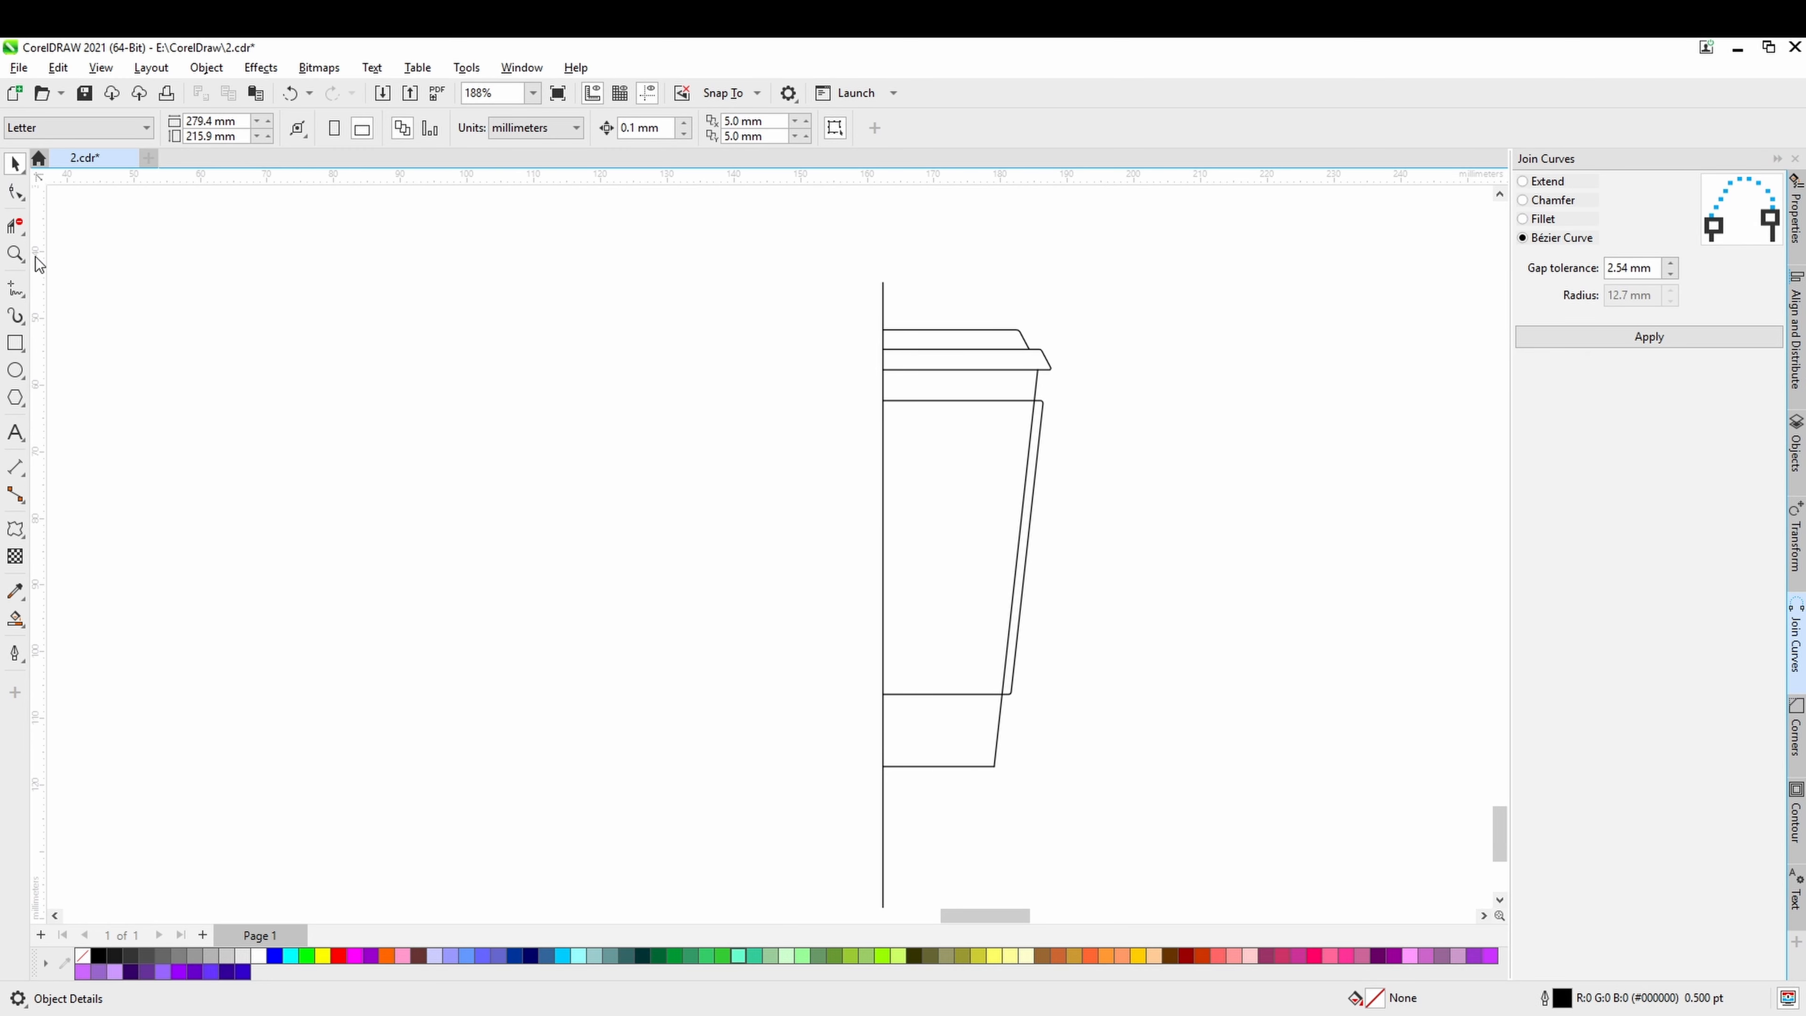
pyautogui.click(16, 225)
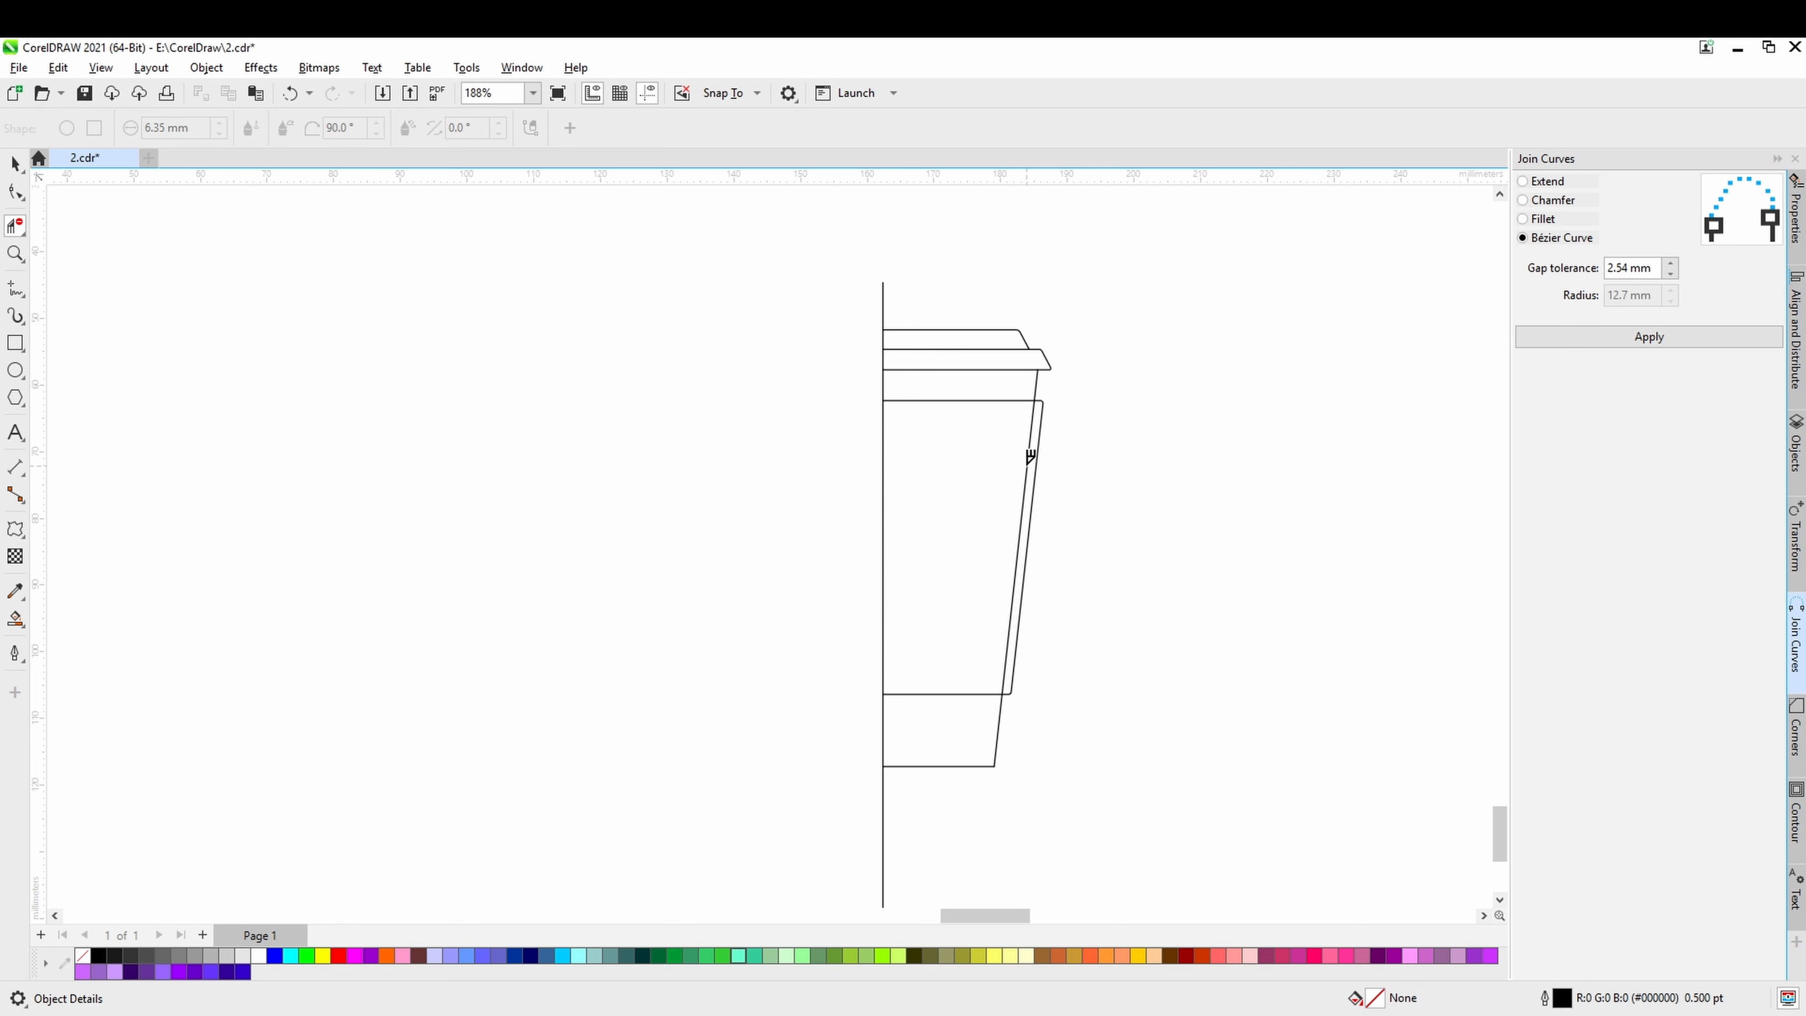
pyautogui.click(1031, 456)
pyautogui.click(15, 165)
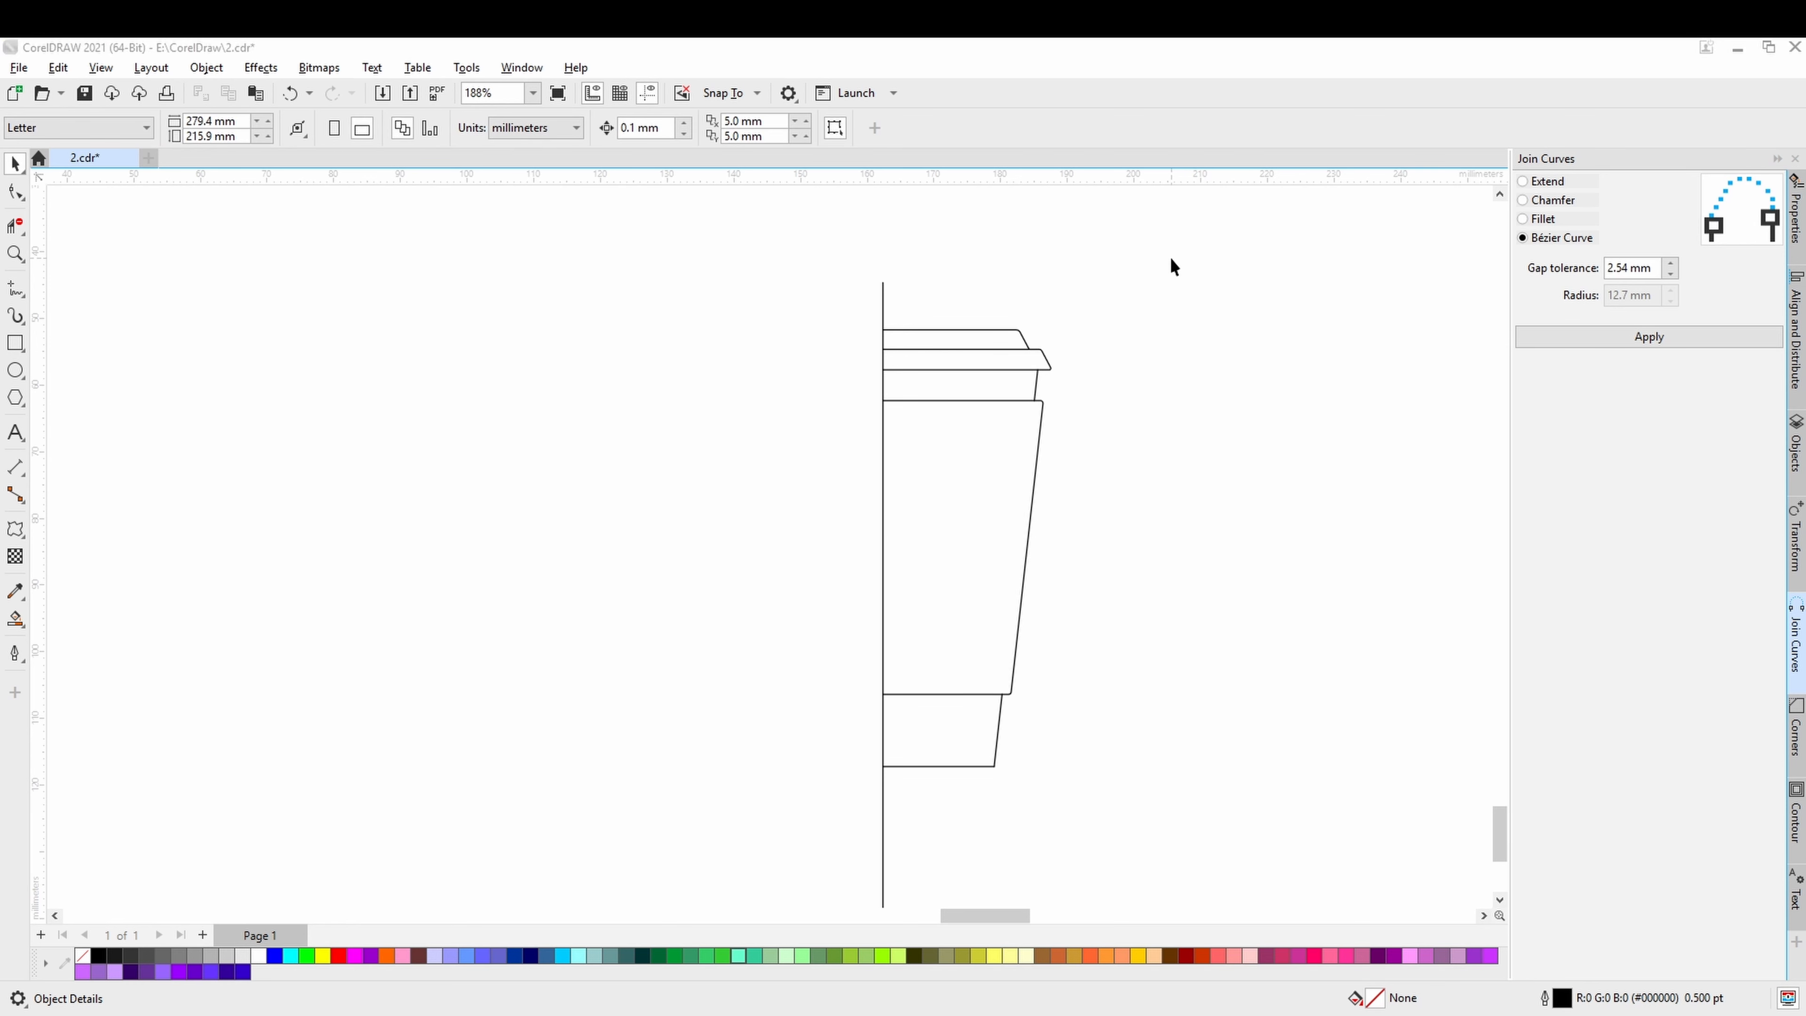
# Try to mirror the half-cup pieces horizontally across the vertical centre line.
pyautogui.moveTo(1158, 271); pyautogui.dragTo(933, 828)
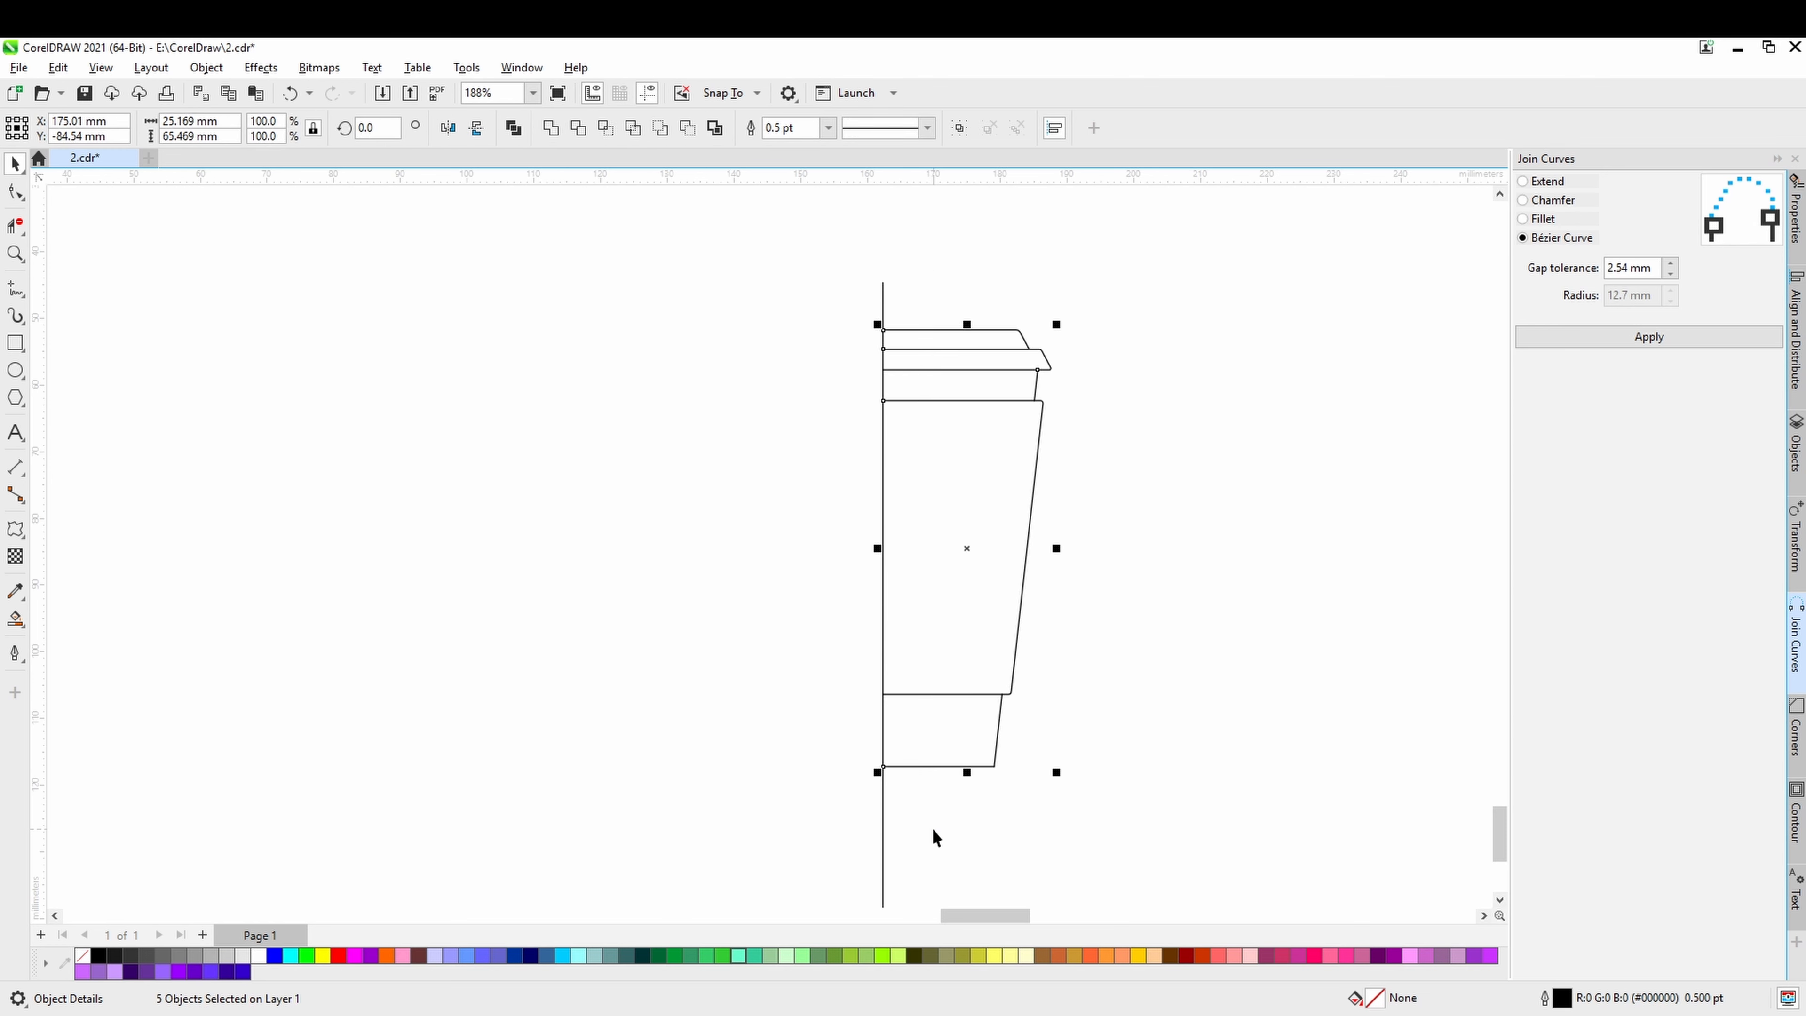
pyautogui.moveTo(1058, 551); pyautogui.dragTo(856, 553)
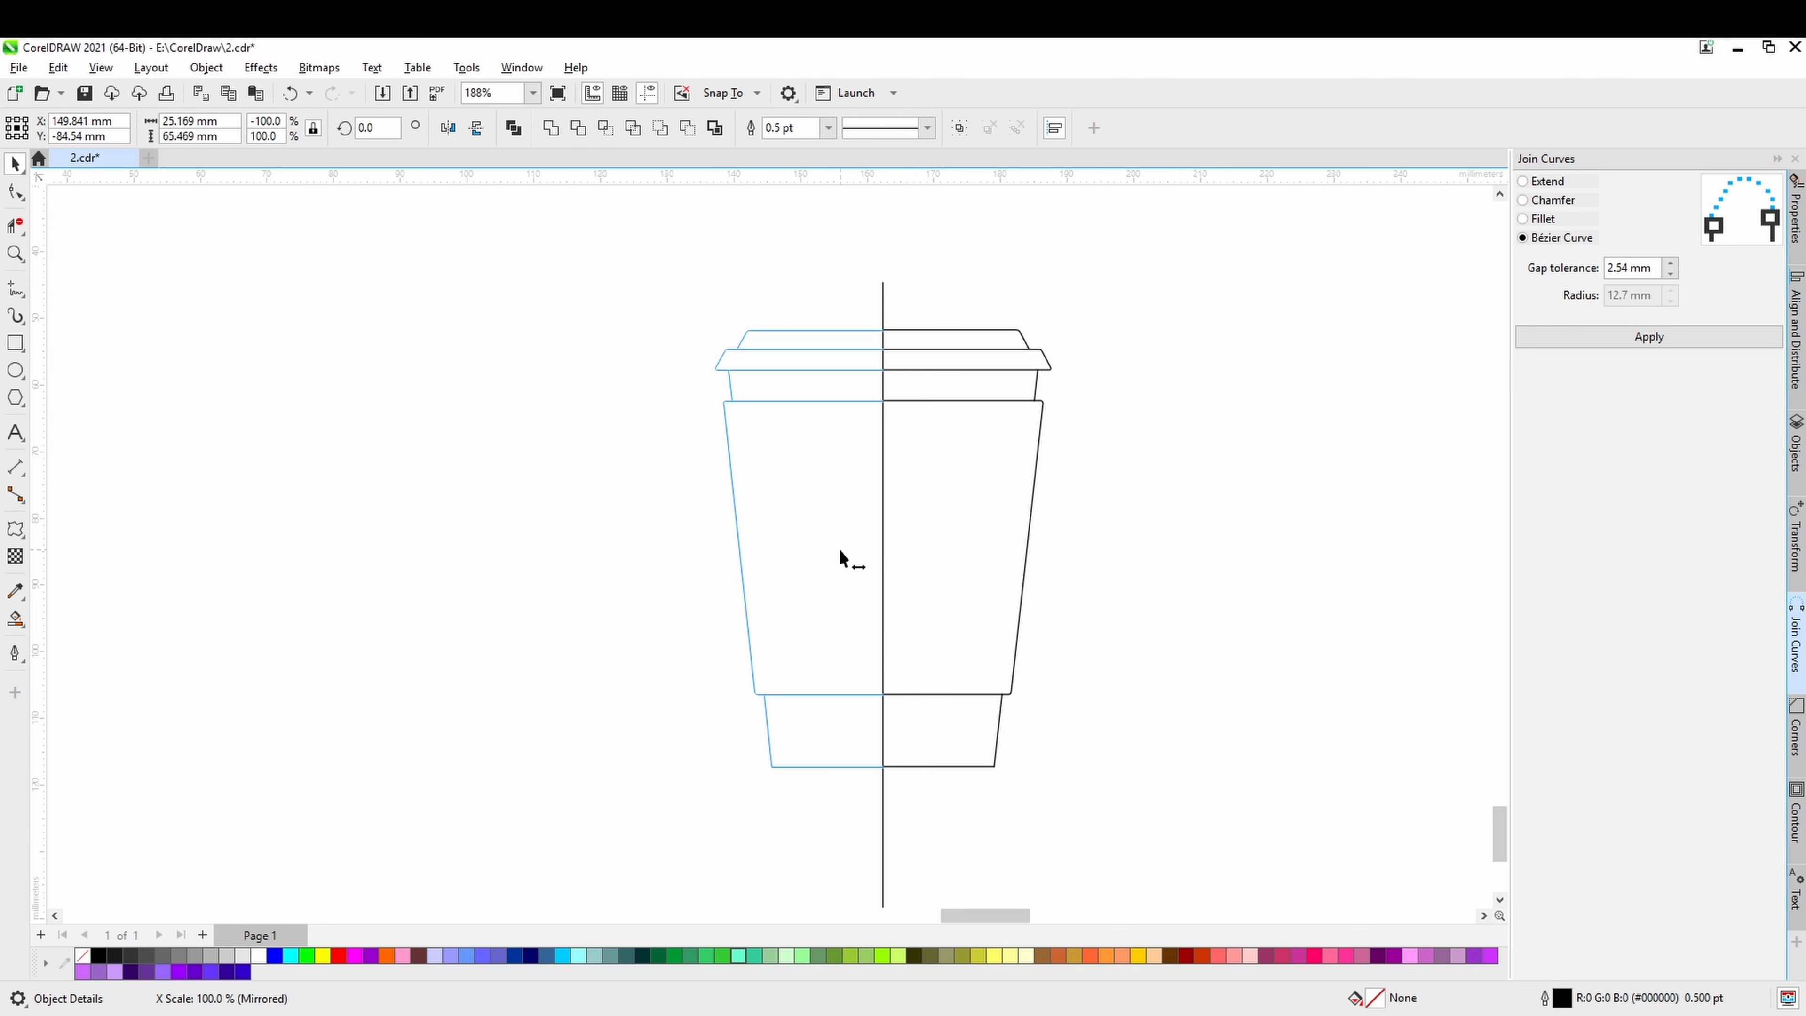
pyautogui.moveTo(840, 550); pyautogui.dragTo(840, 549)
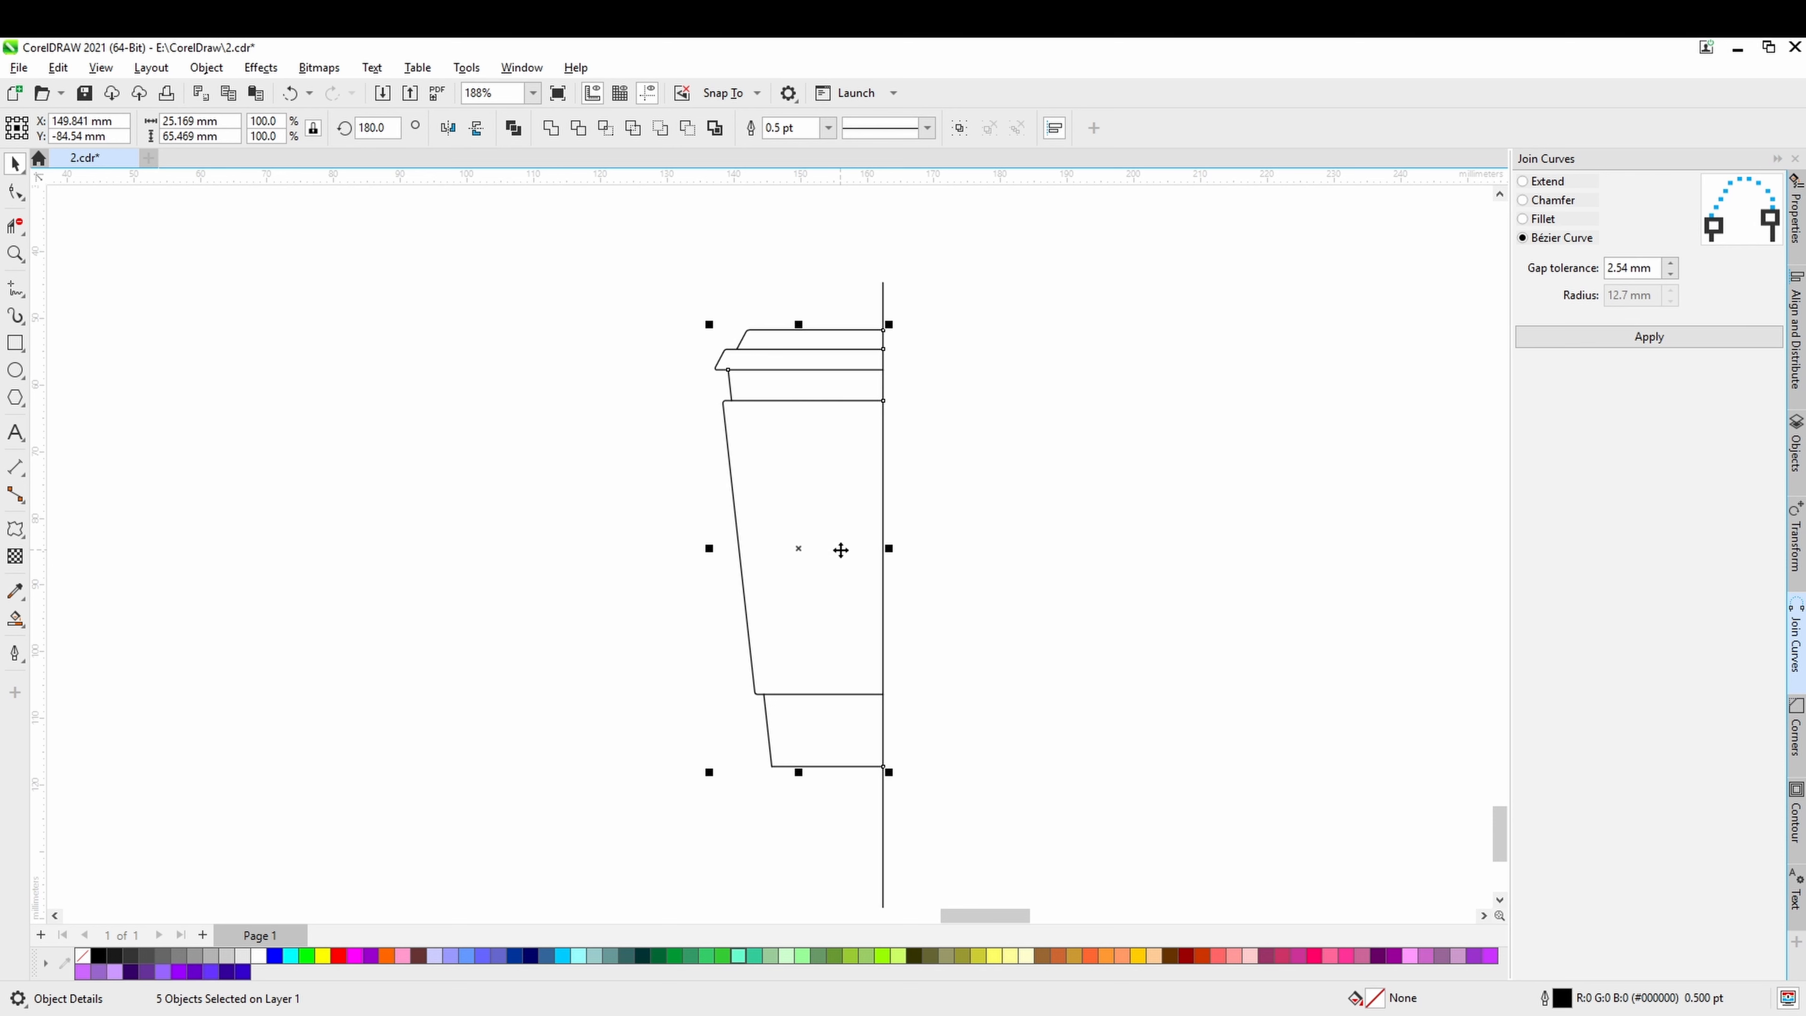
pyautogui.hotkey('ctrl', 'z')
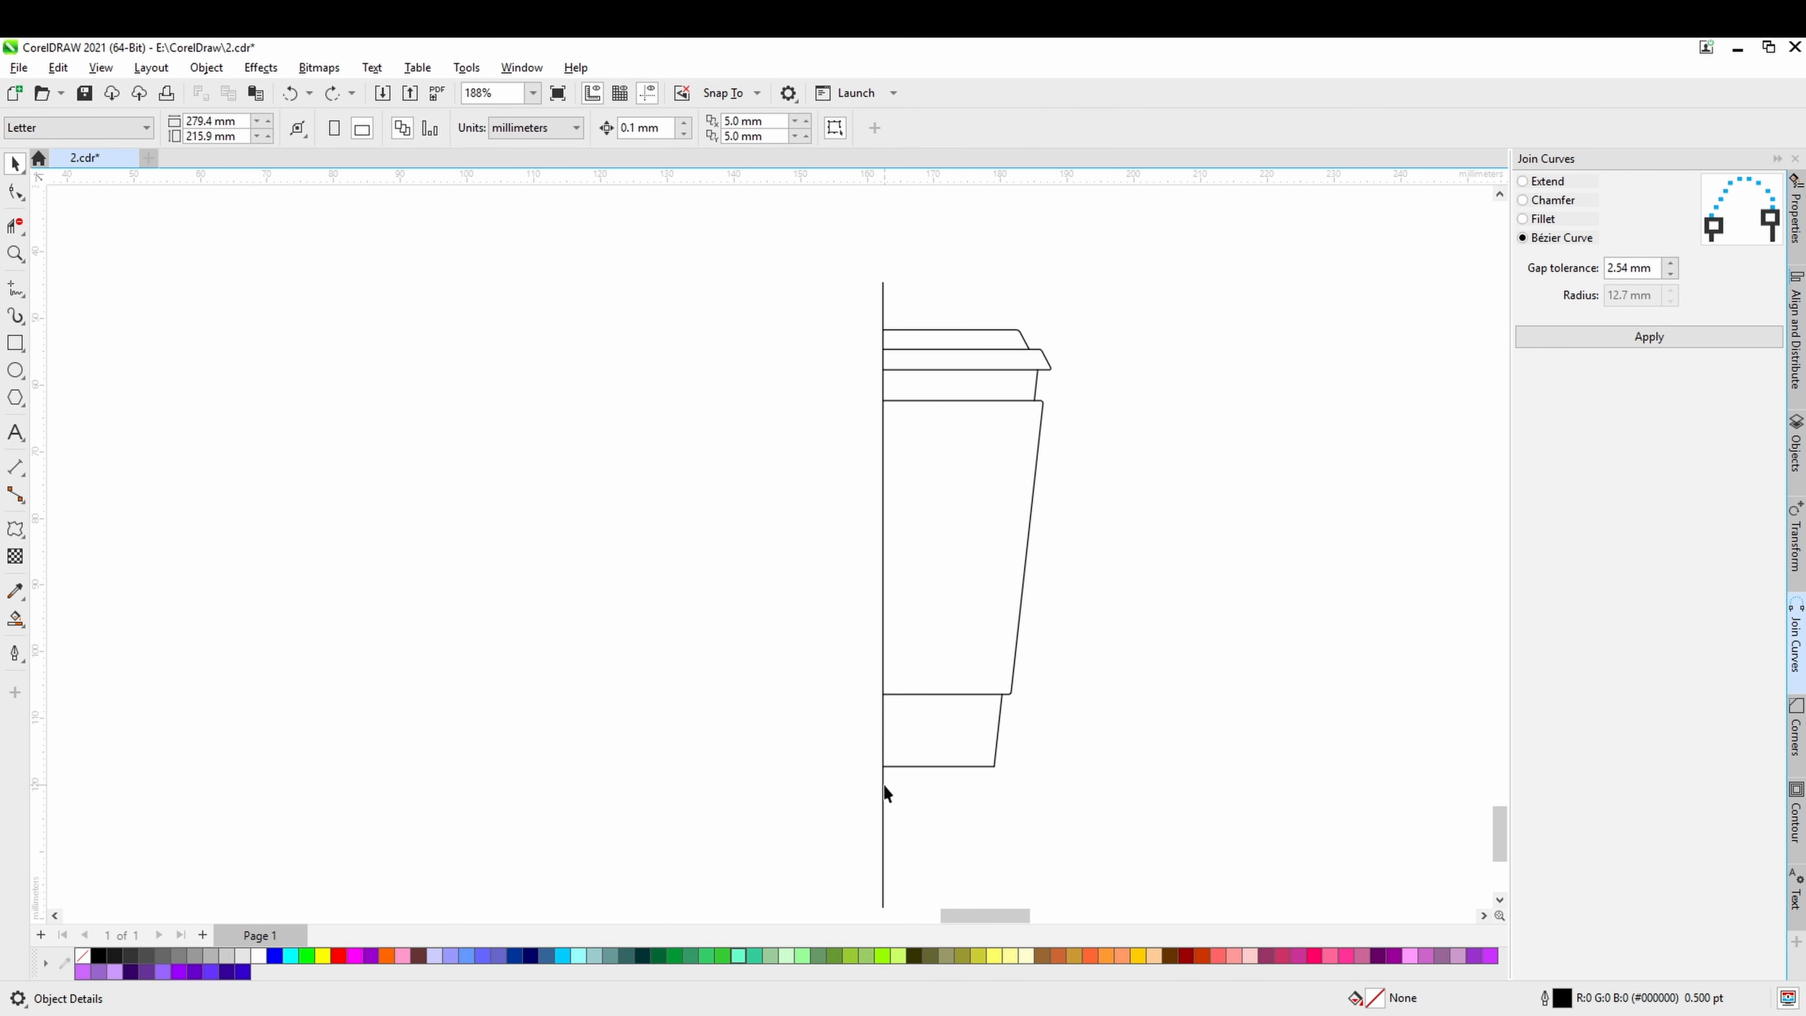
# Move the vertical centre line about 2.4 mm into the half cup and delete the horizontal line stubs left outside it.
pyautogui.click(884, 785)
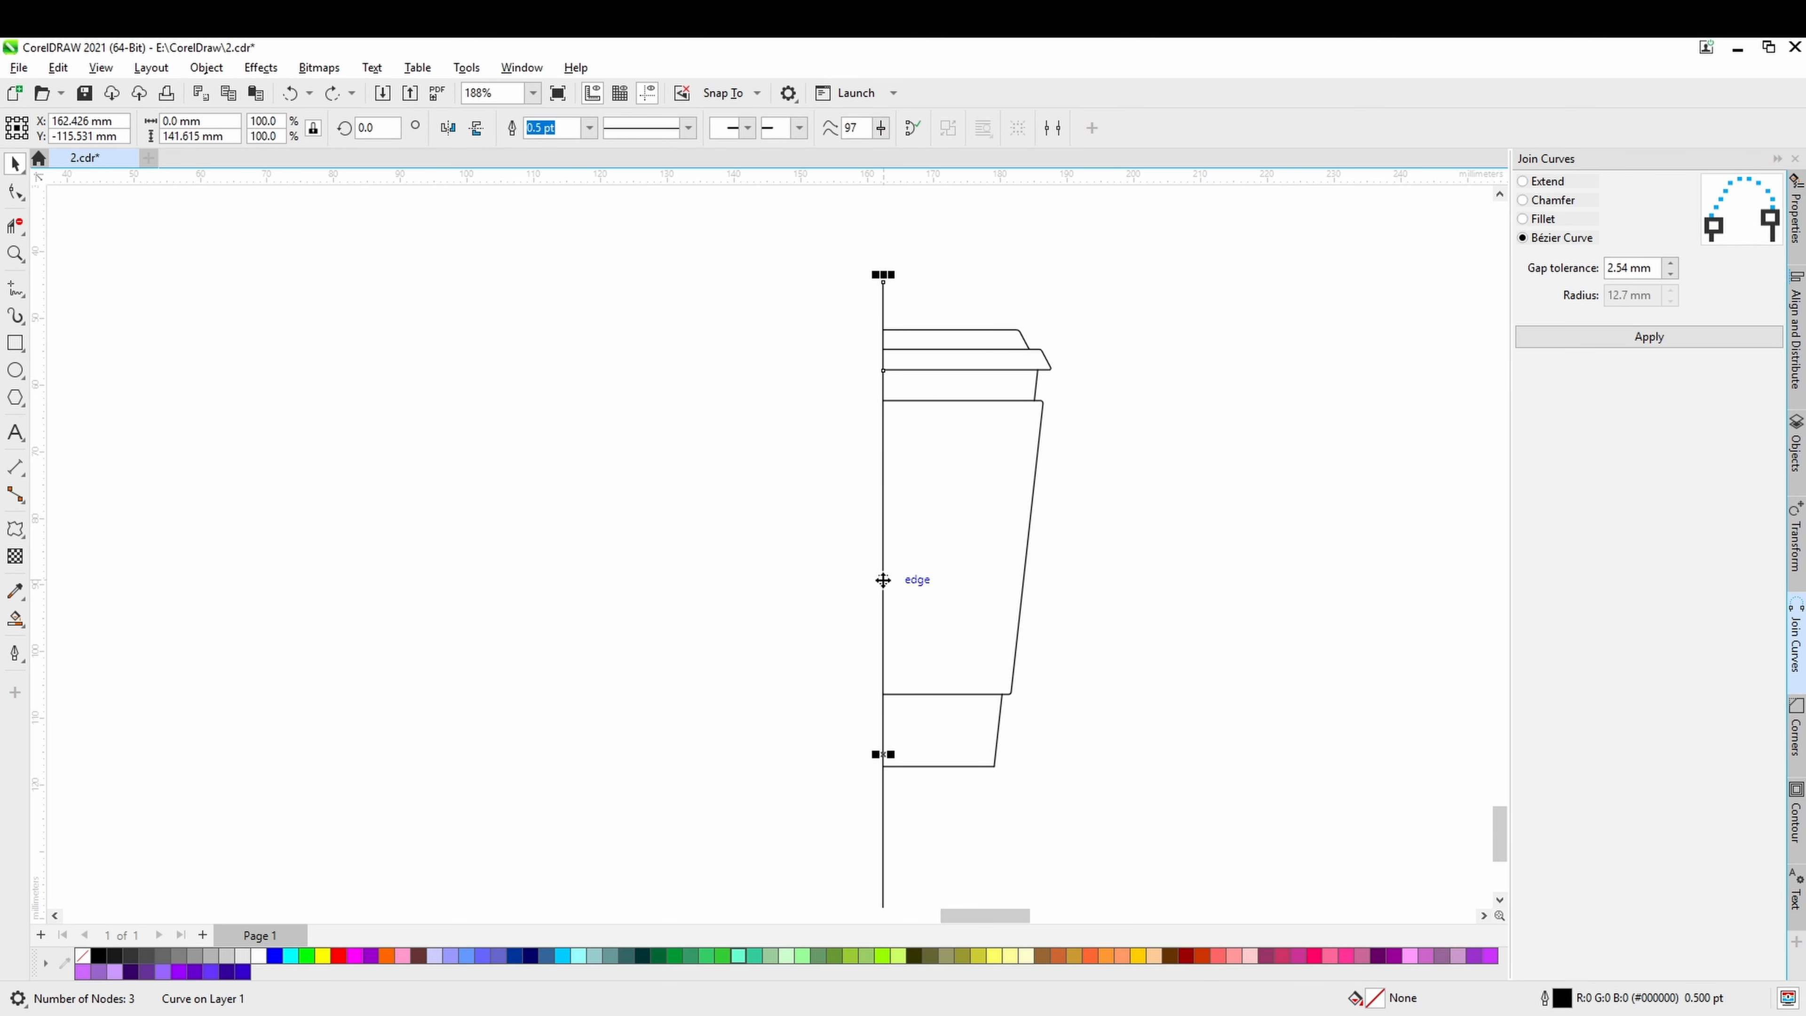
pyautogui.moveTo(884, 580); pyautogui.dragTo(899, 580)
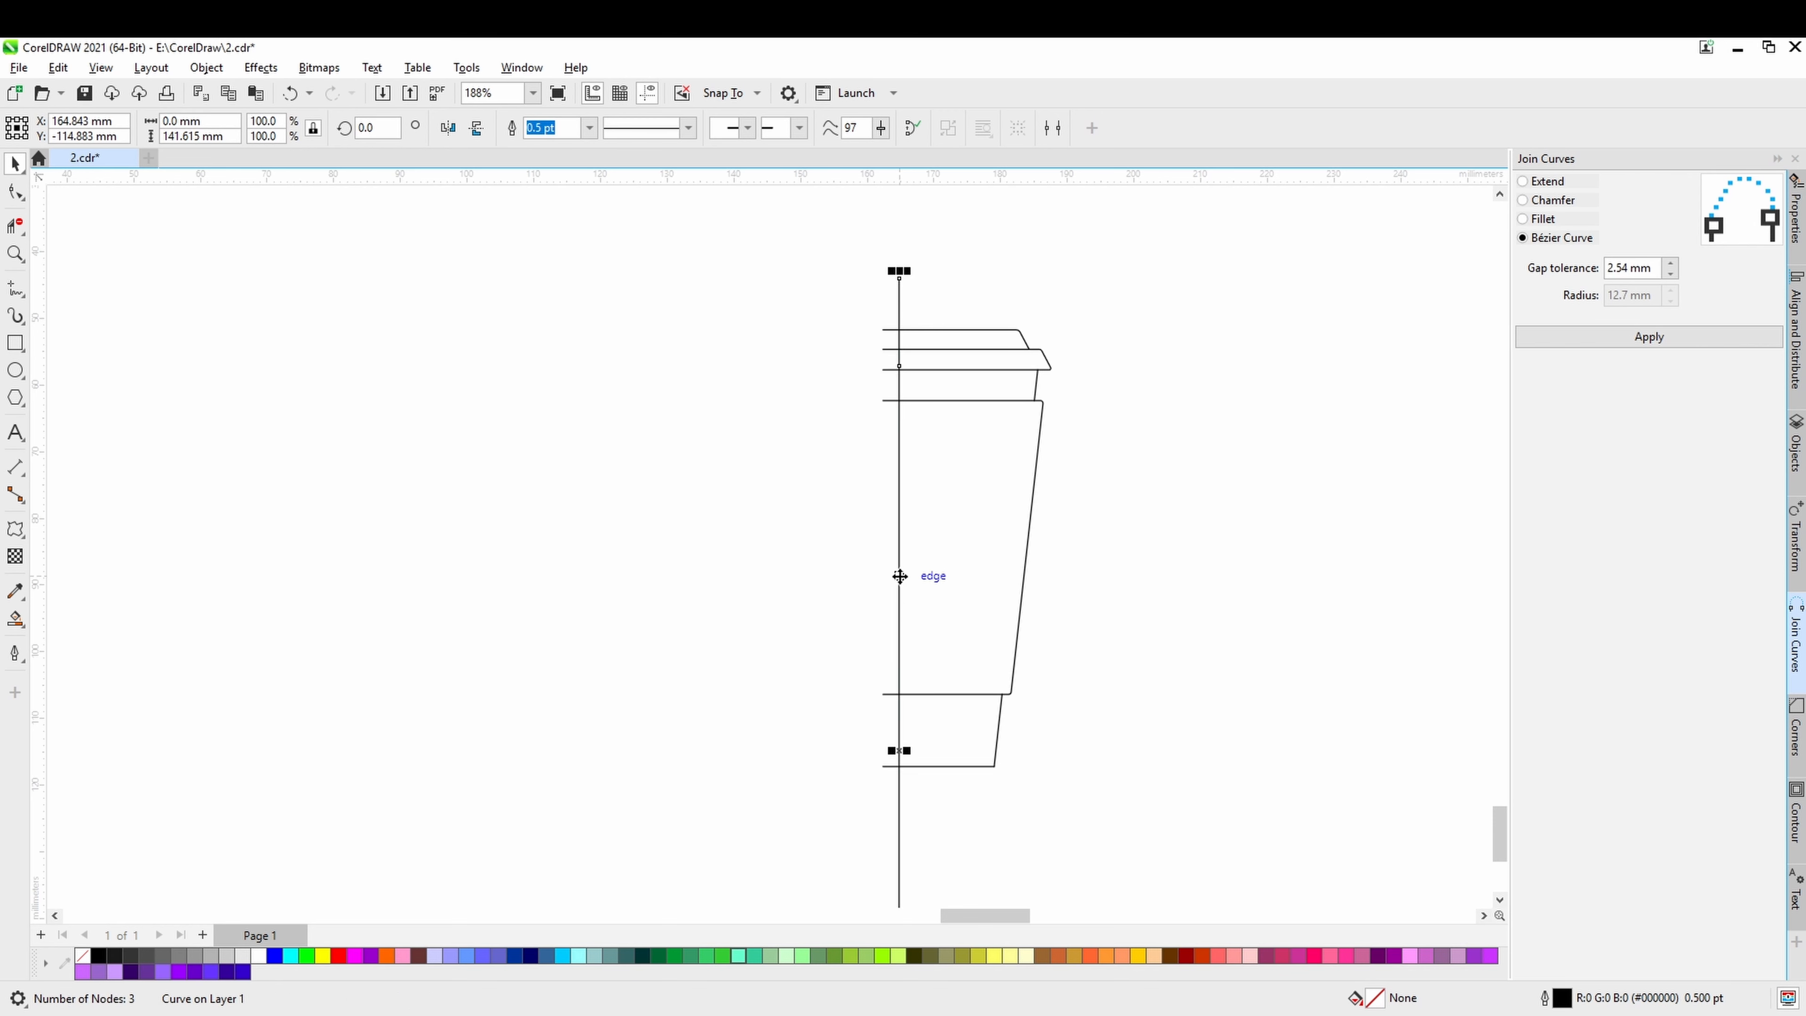
pyautogui.click(16, 226)
pyautogui.moveTo(790, 289); pyautogui.dragTo(896, 798)
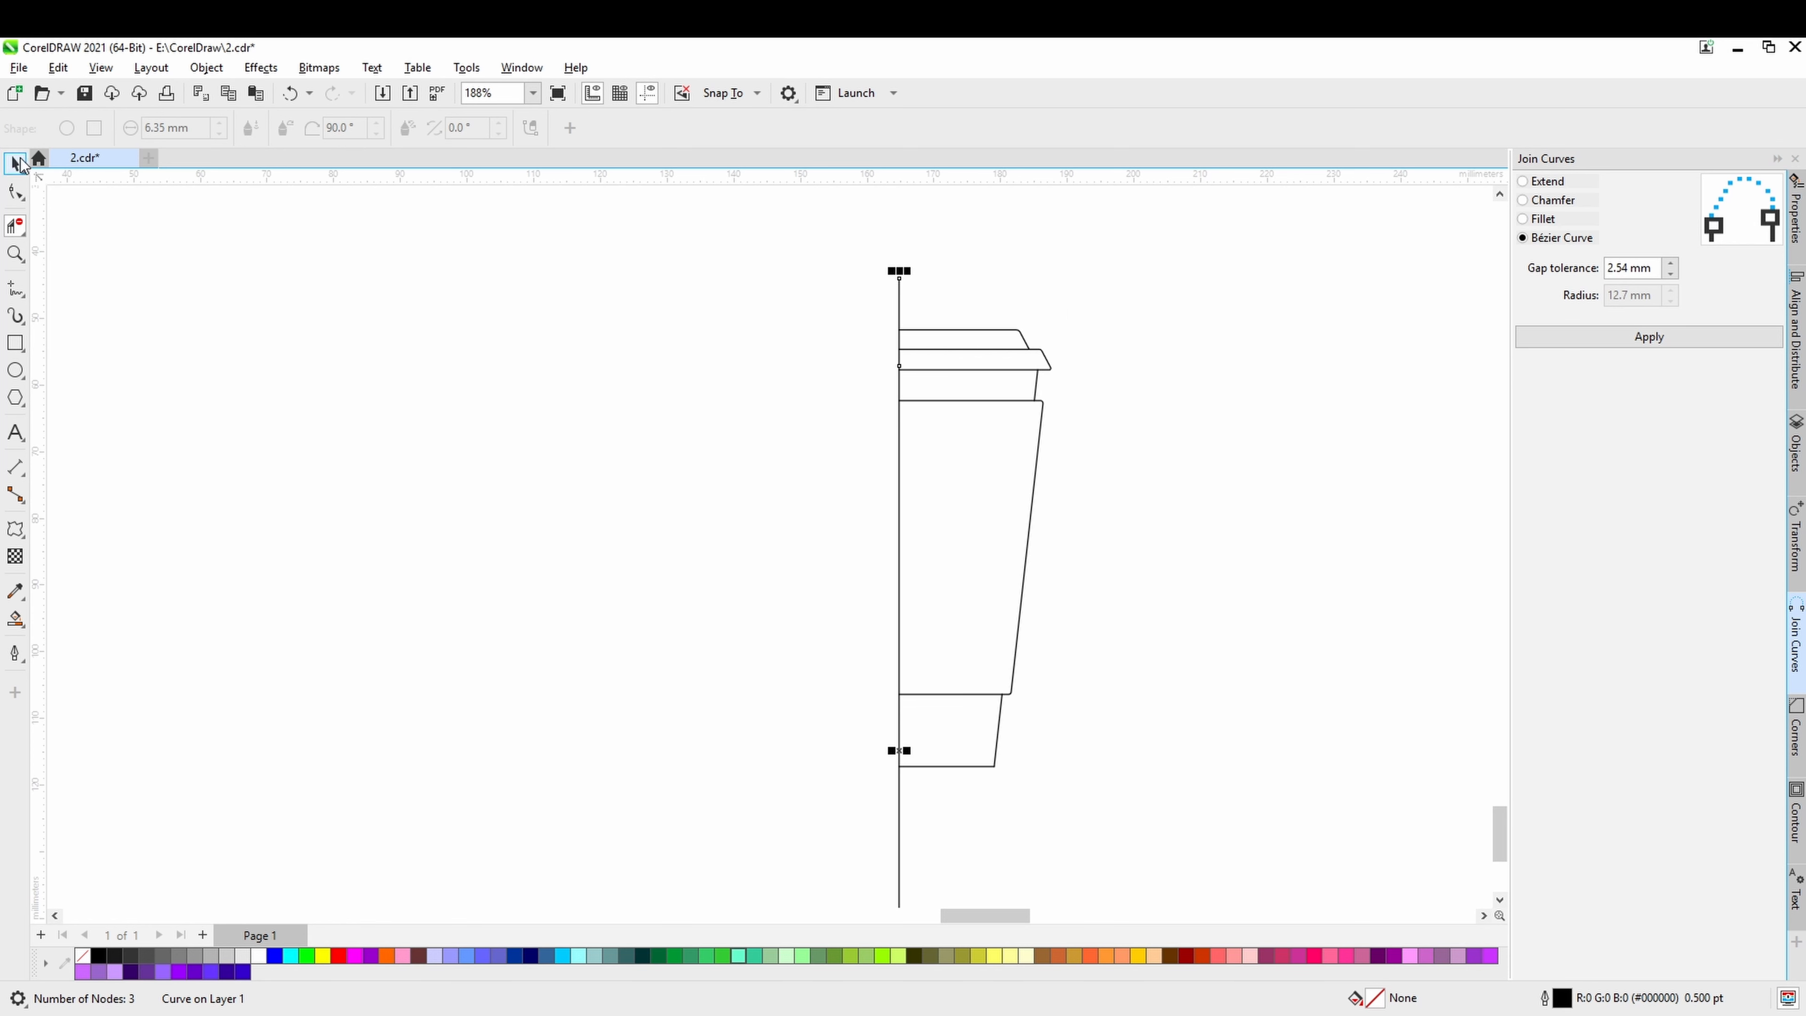
# Select all half-cup pieces together with the centre line and create a horizontally mirrored copy to complete the cup.
pyautogui.click(17, 163)
pyautogui.moveTo(1139, 275); pyautogui.dragTo(972, 742)
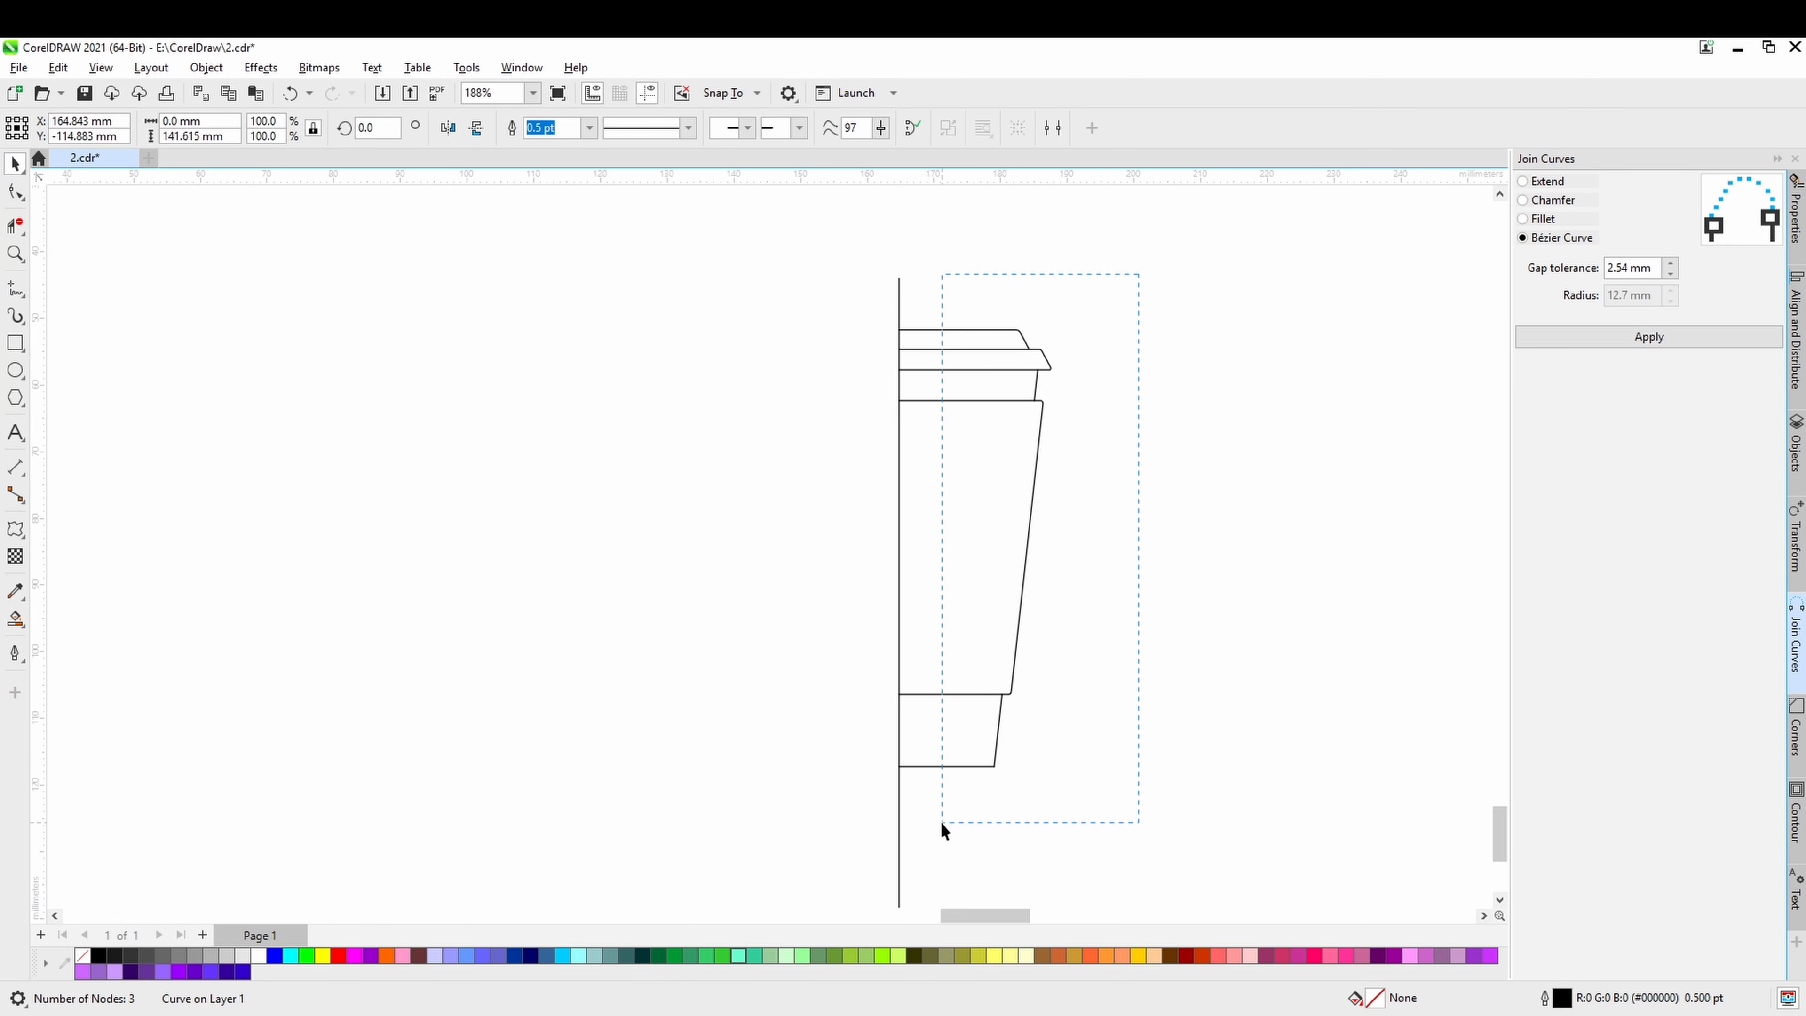
pyautogui.moveTo(942, 822); pyautogui.dragTo(942, 822)
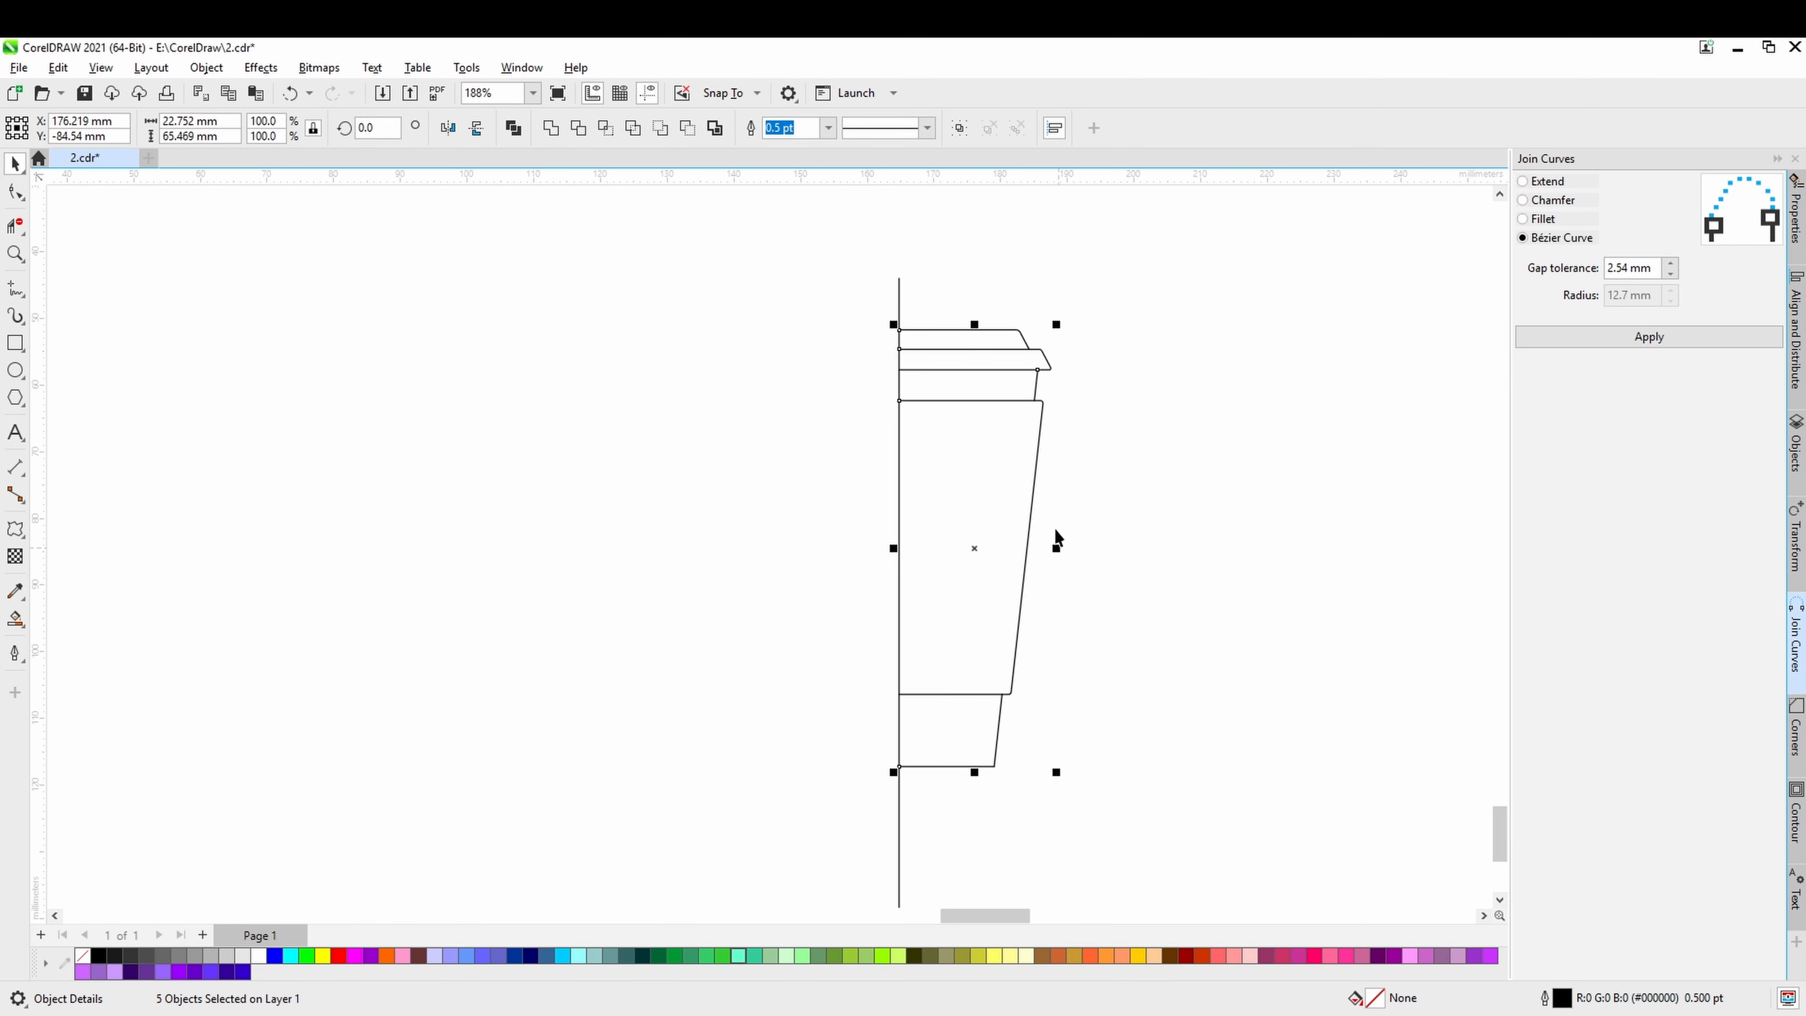
pyautogui.scroll(-4, 1080, 423)
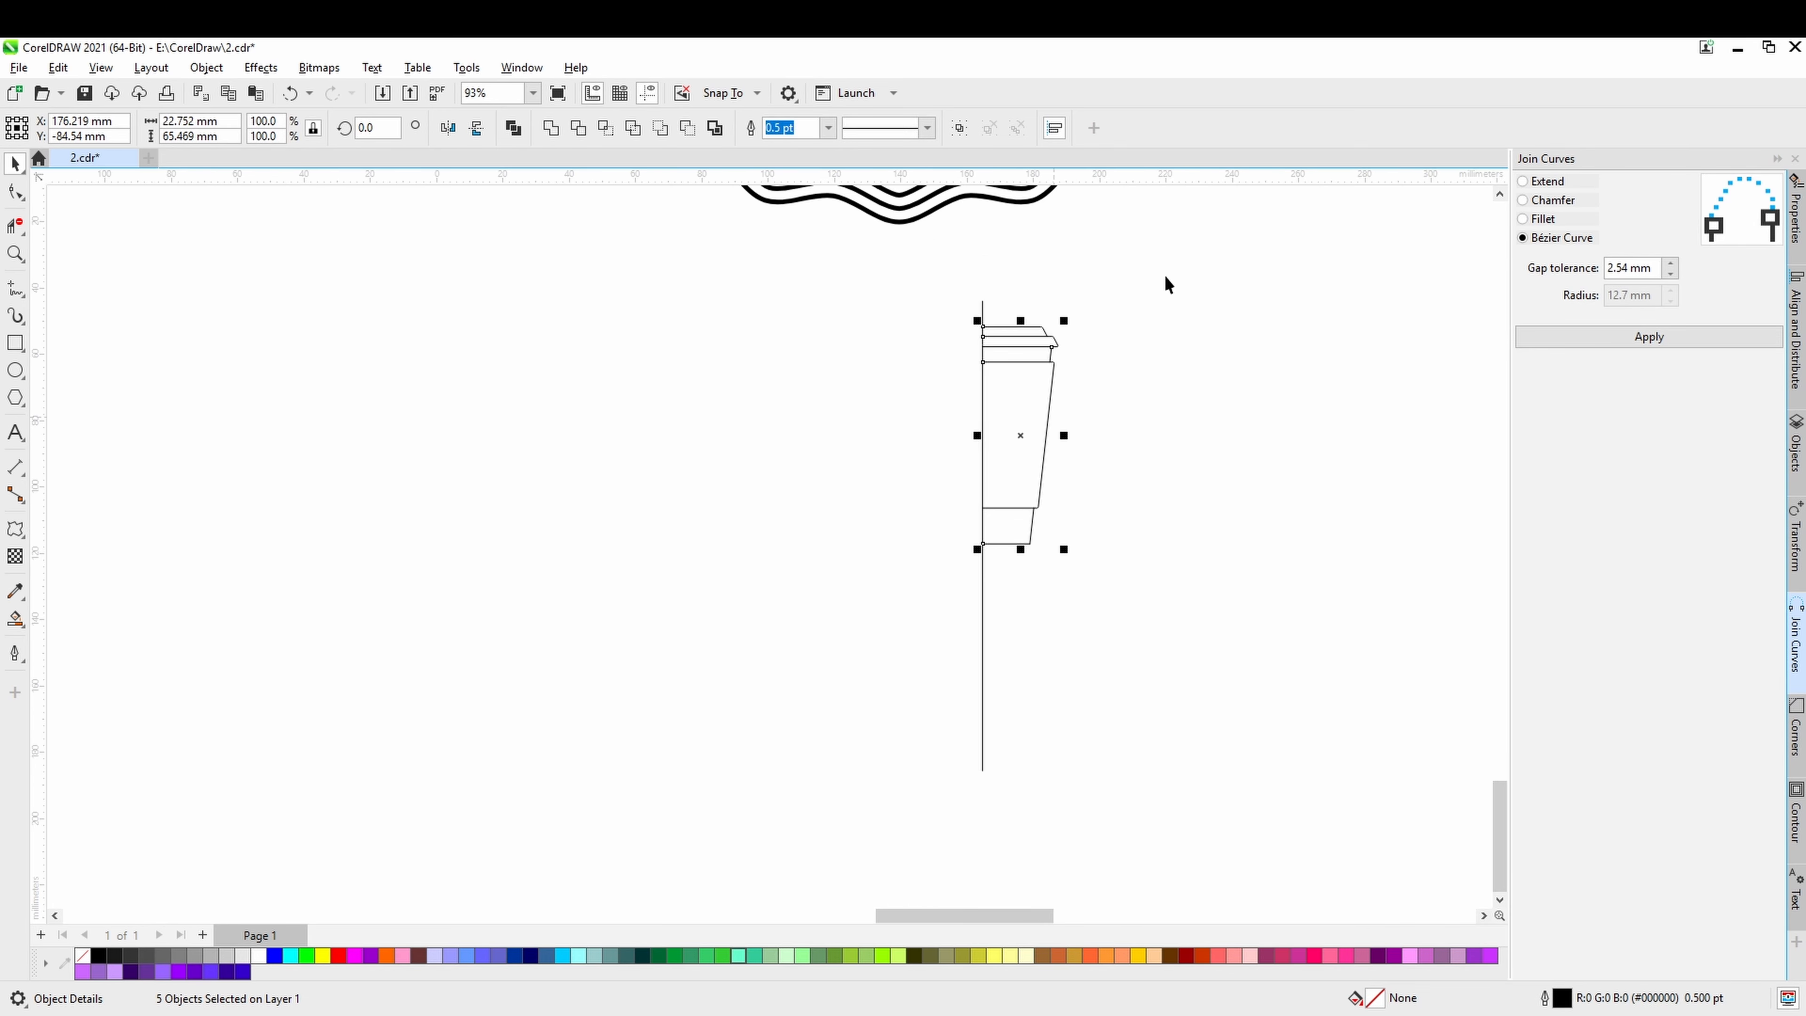
pyautogui.moveTo(1166, 258); pyautogui.dragTo(834, 846)
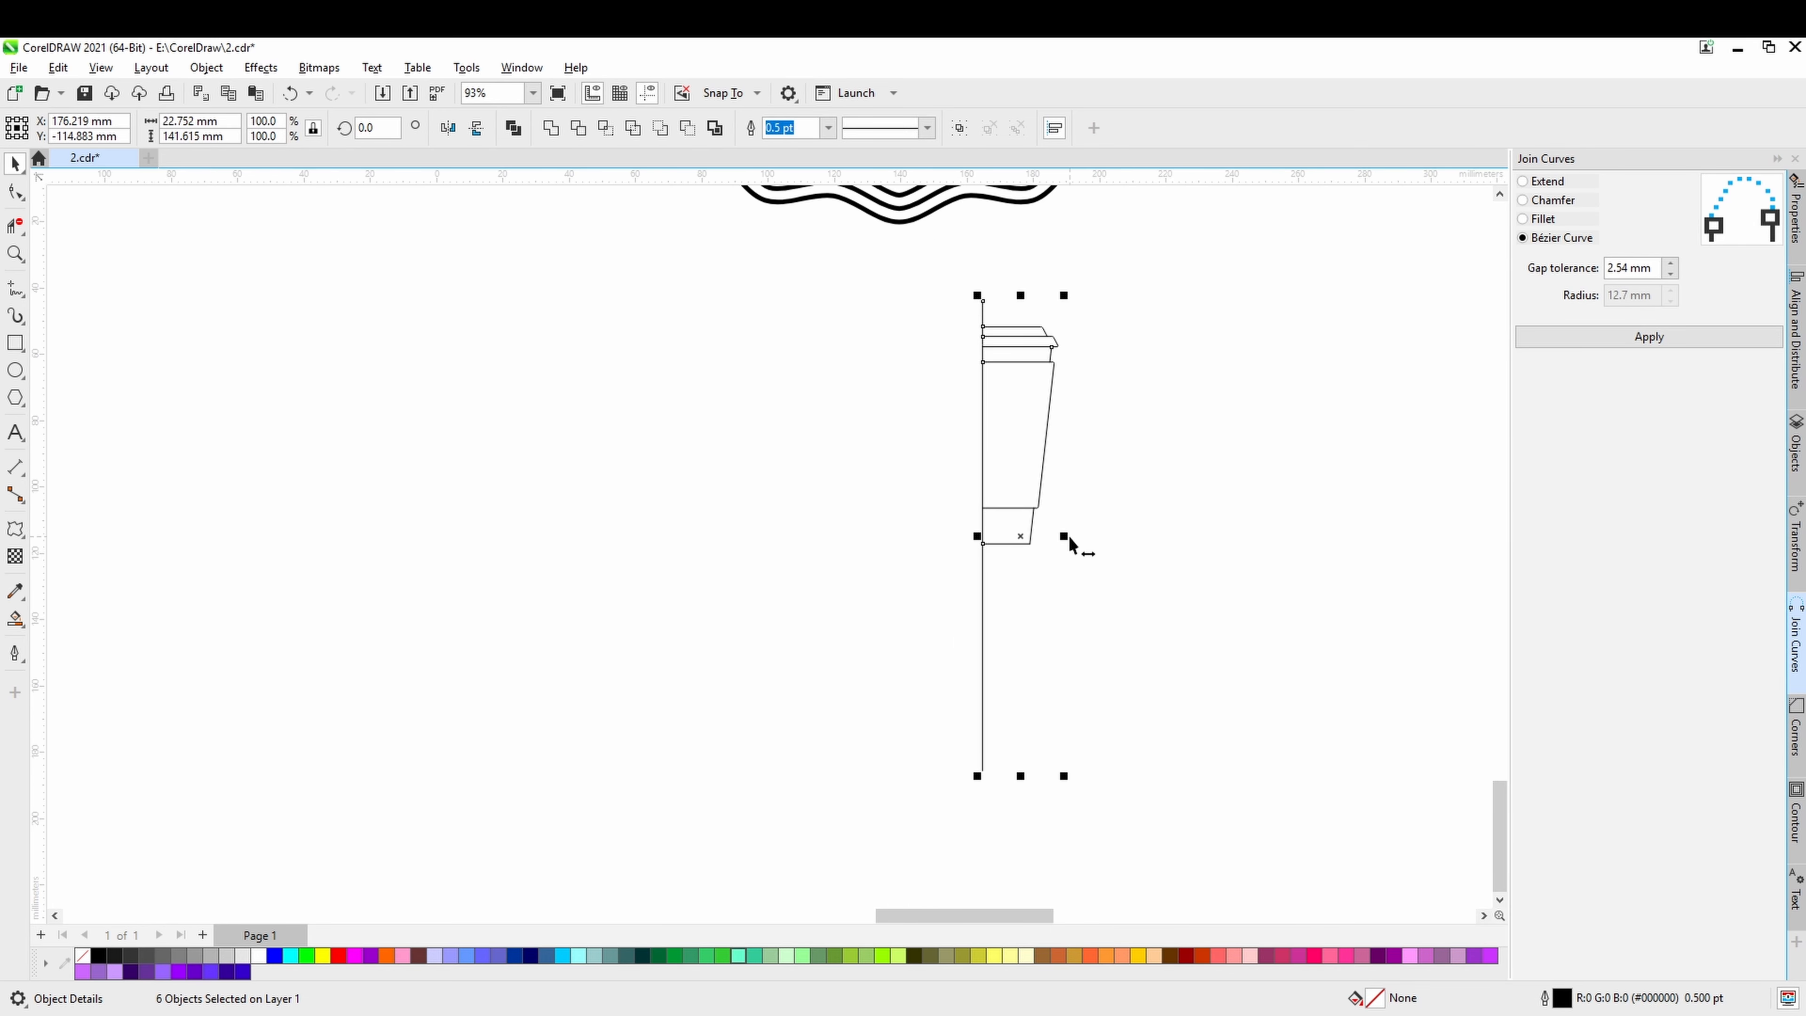
pyautogui.moveTo(1069, 535); pyautogui.dragTo(967, 544)
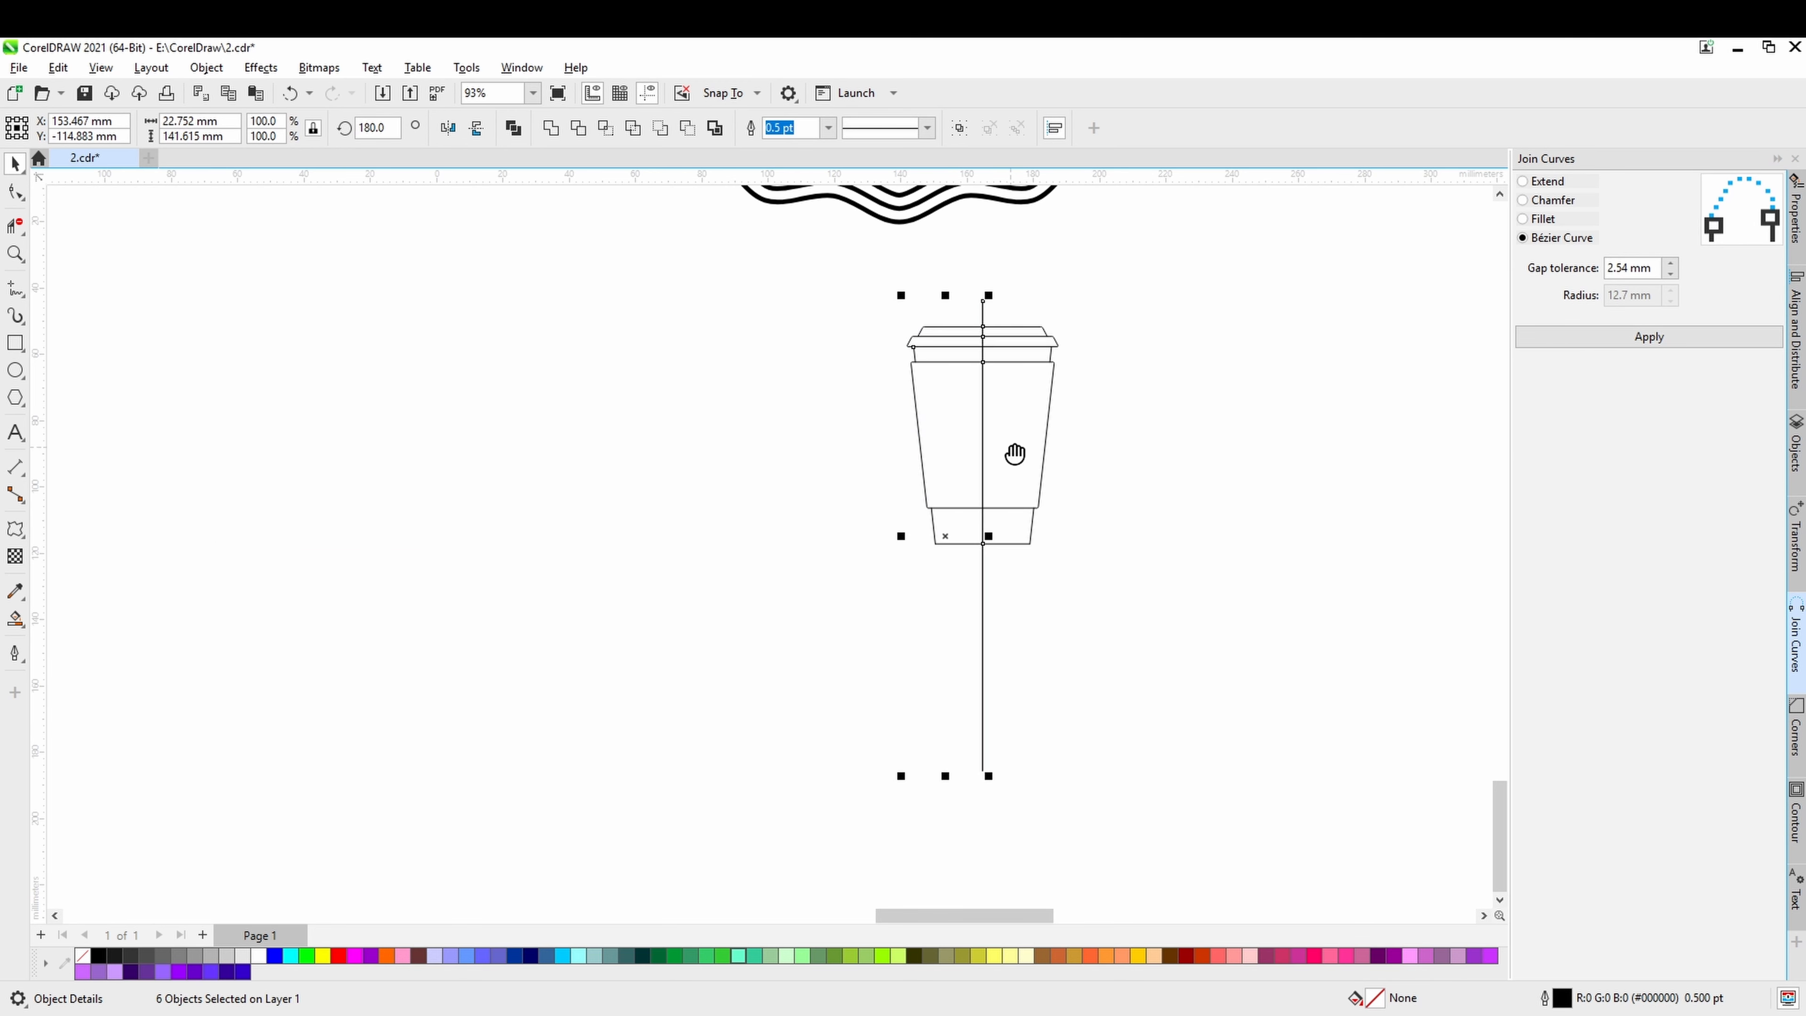
# Delete both overlapping vertical centre lines running through the mirrored cup.
pyautogui.scroll(3, 971, 618)
pyautogui.scroll(3, 994, 465)
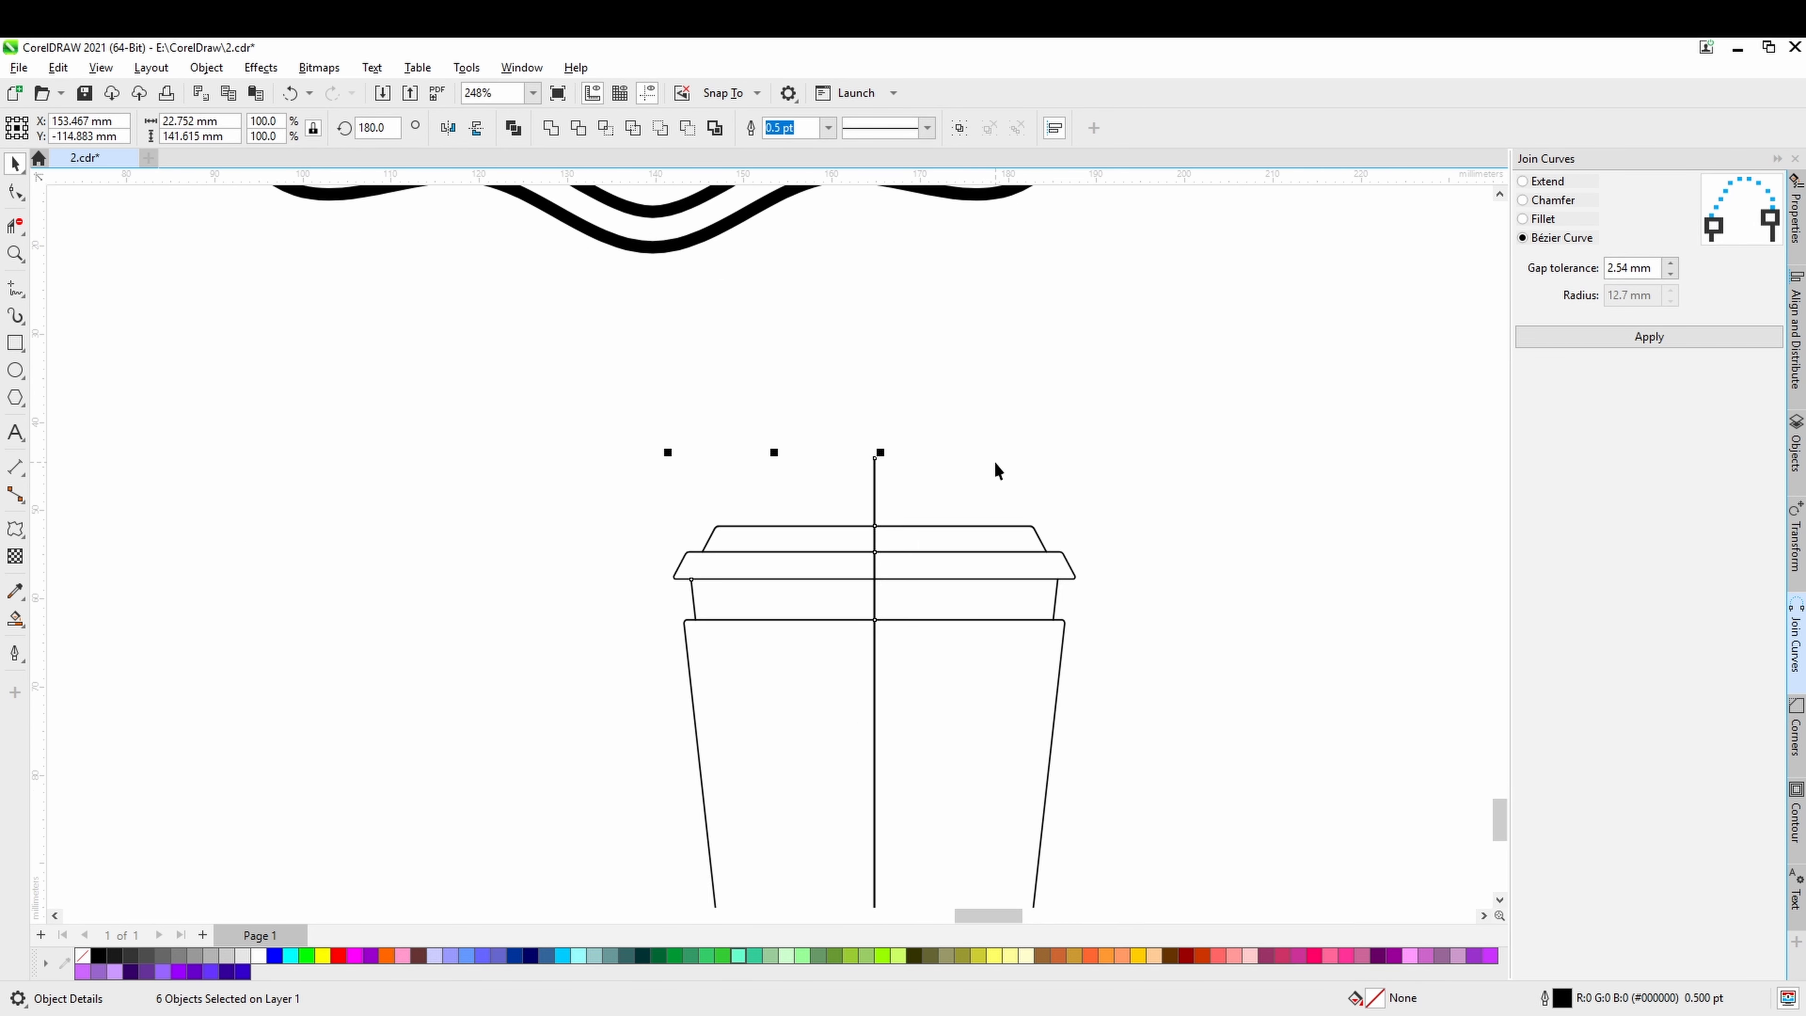
pyautogui.click(995, 463)
pyautogui.click(873, 479)
pyautogui.press('Delete')
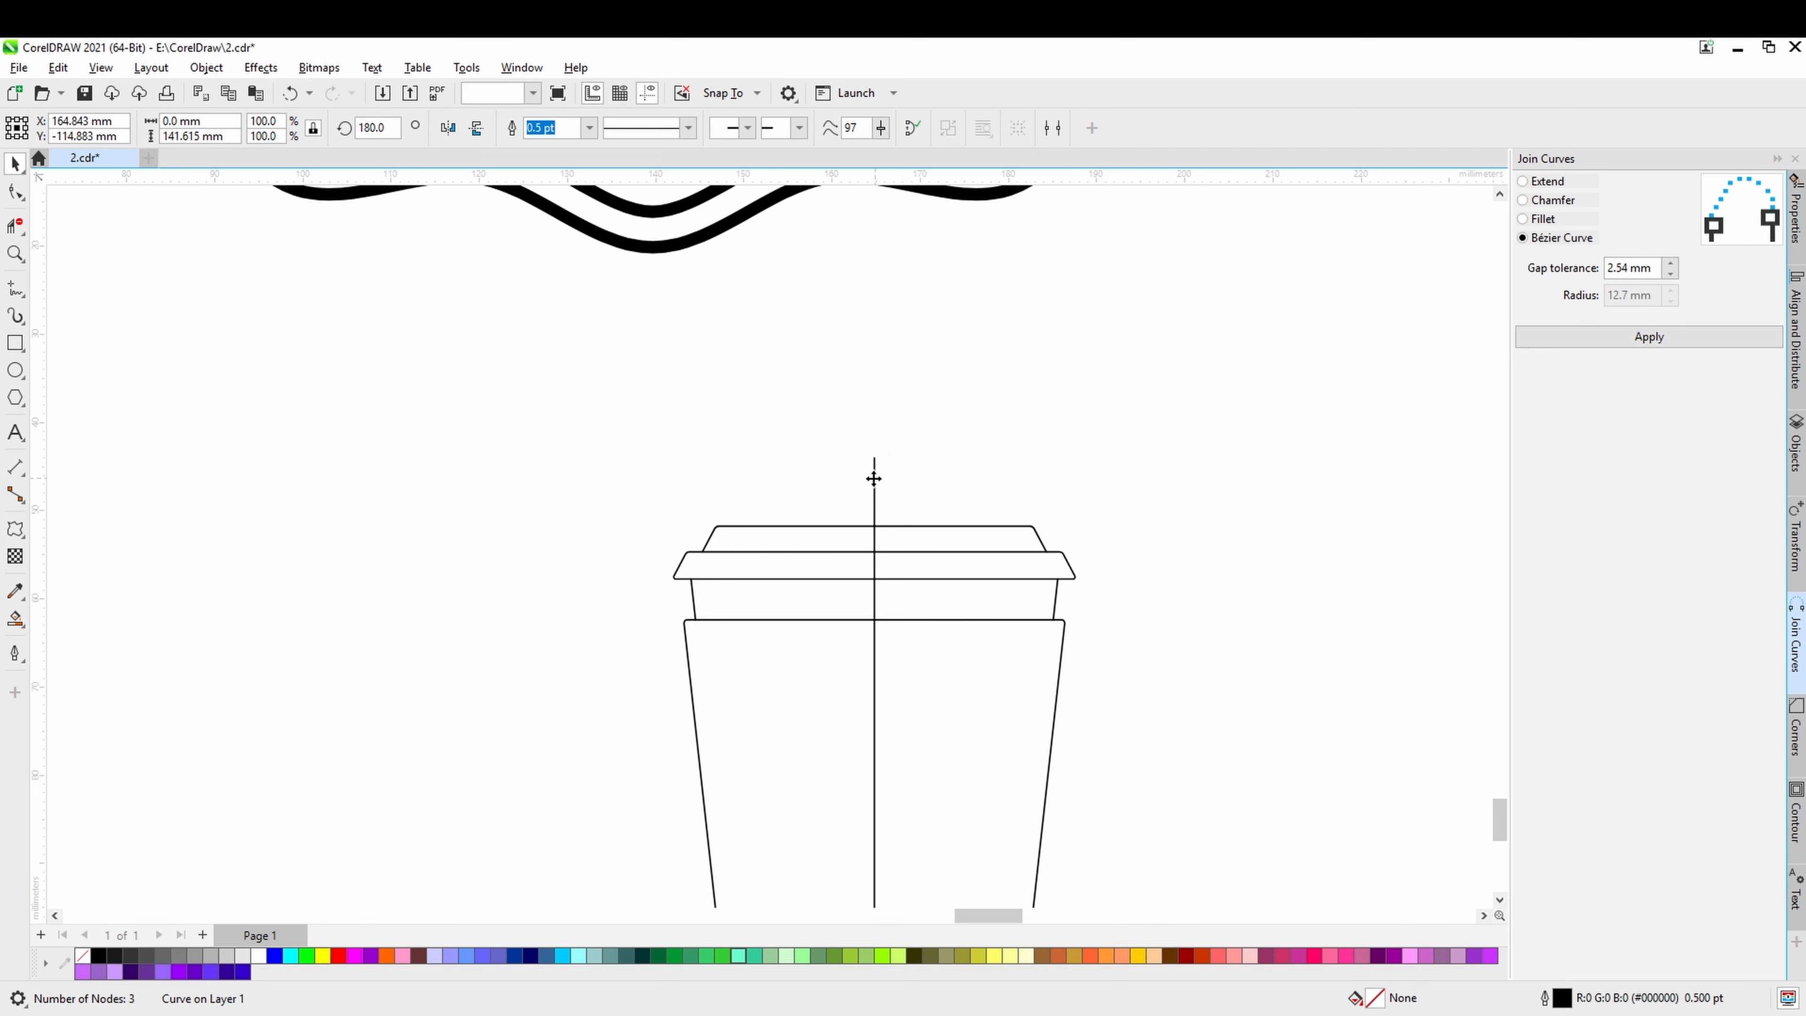
pyautogui.click(874, 479)
pyautogui.press('Delete')
pyautogui.scroll(-1, 873, 479)
pyautogui.moveTo(873, 478); pyautogui.dragTo(857, 360)
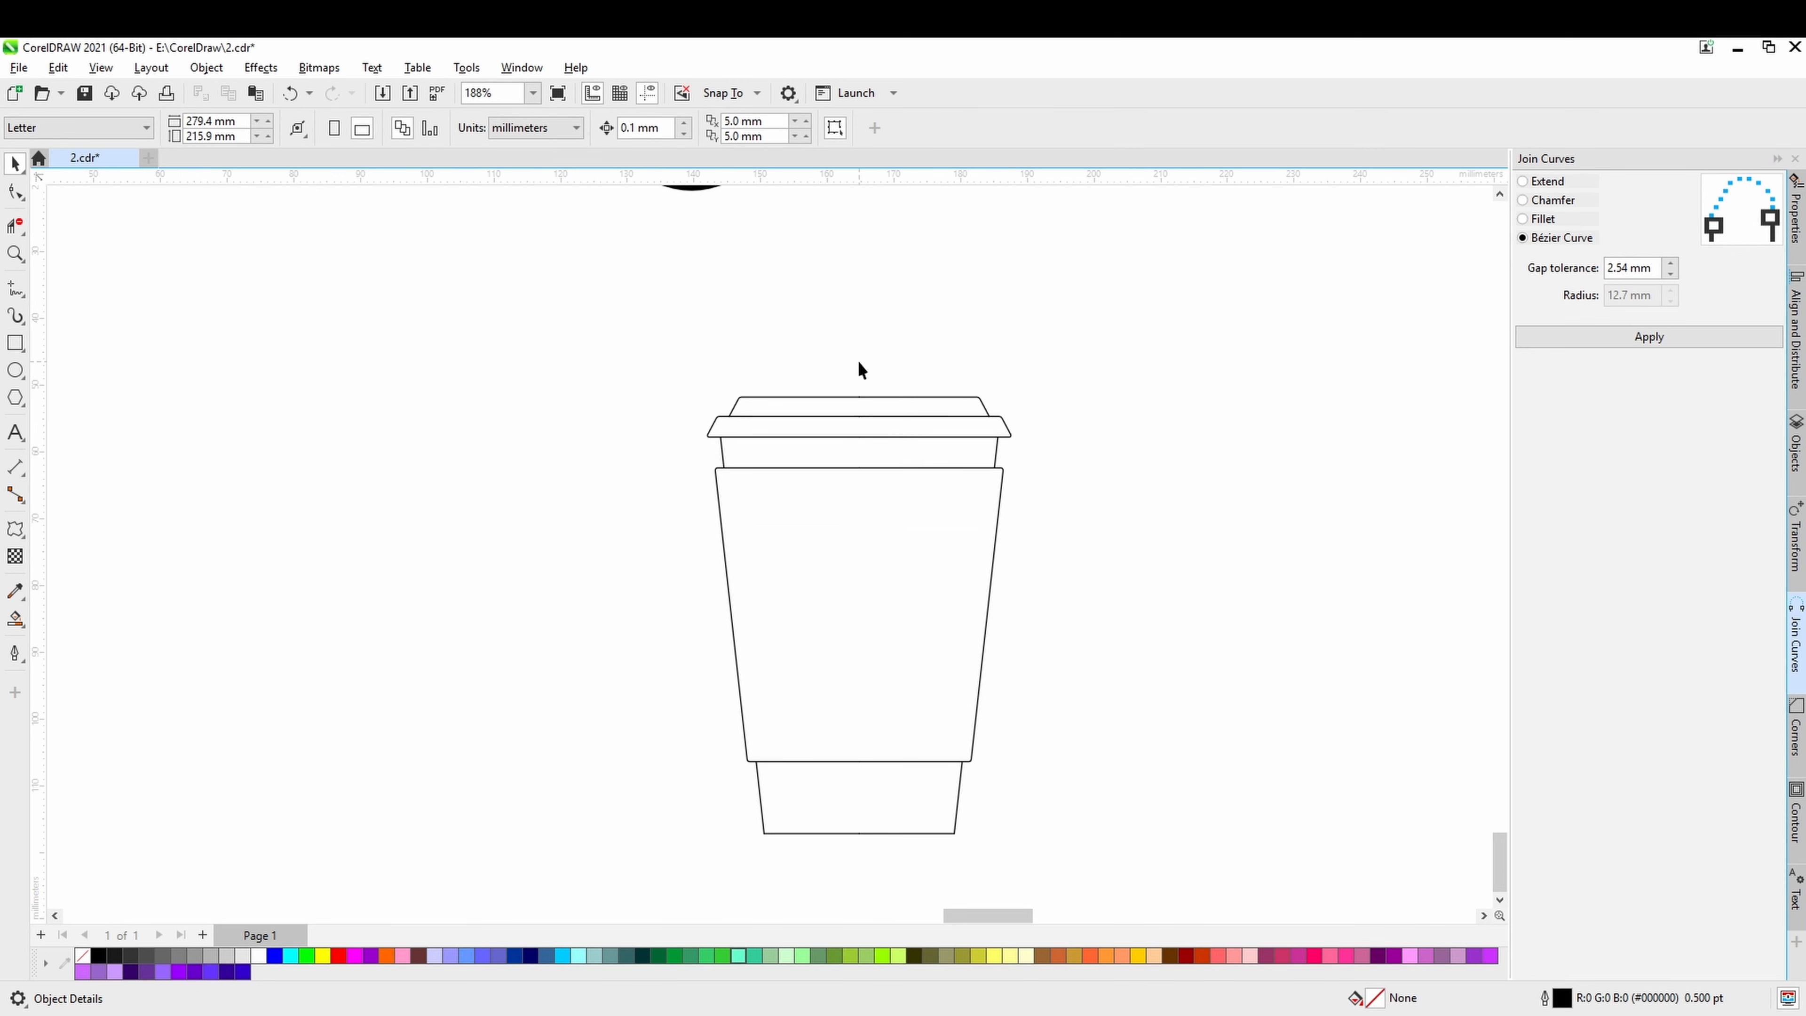
# Select both halves of the lid's uppermost outline, save the drawing, and join them at the centre using Join Curves set to Chamfer.
pyautogui.click(16, 192)
pyautogui.click(863, 398)
pyautogui.scroll(2, 863, 397)
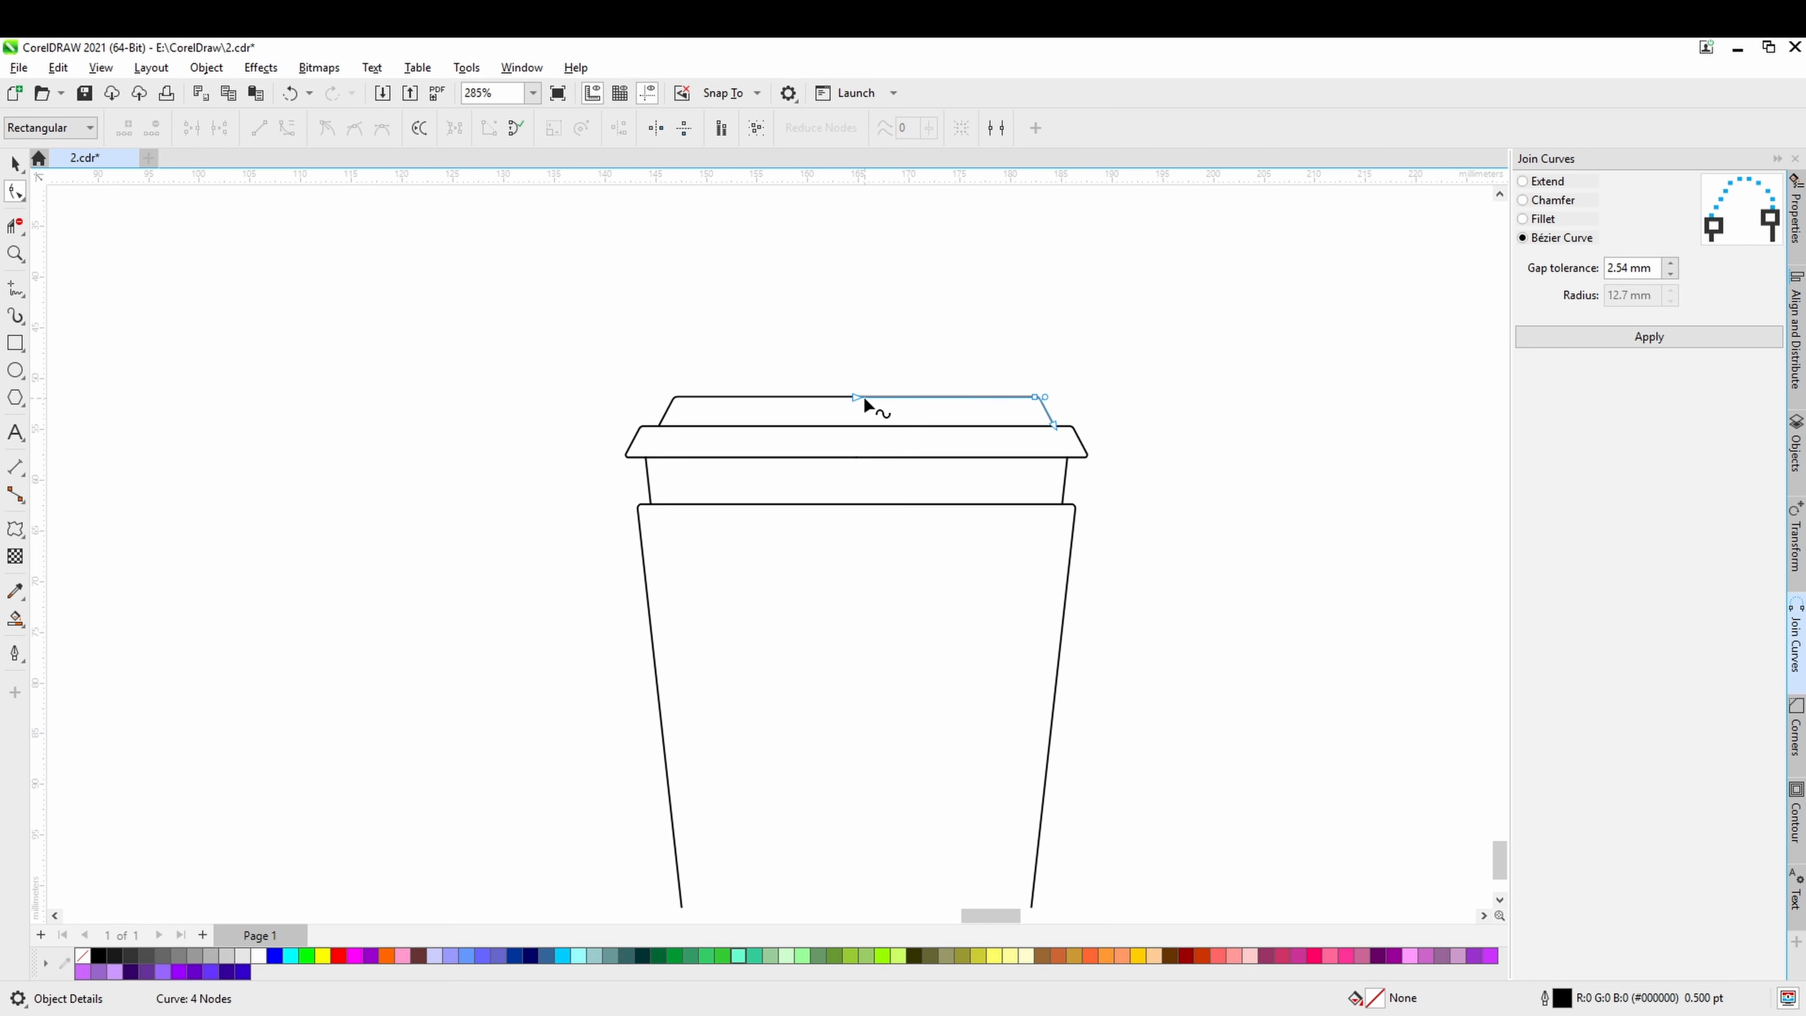
pyautogui.keyDown('shift'); pyautogui.click(837, 397); pyautogui.keyUp('shift')
pyautogui.moveTo(846, 399); pyautogui.dragTo(850, 403)
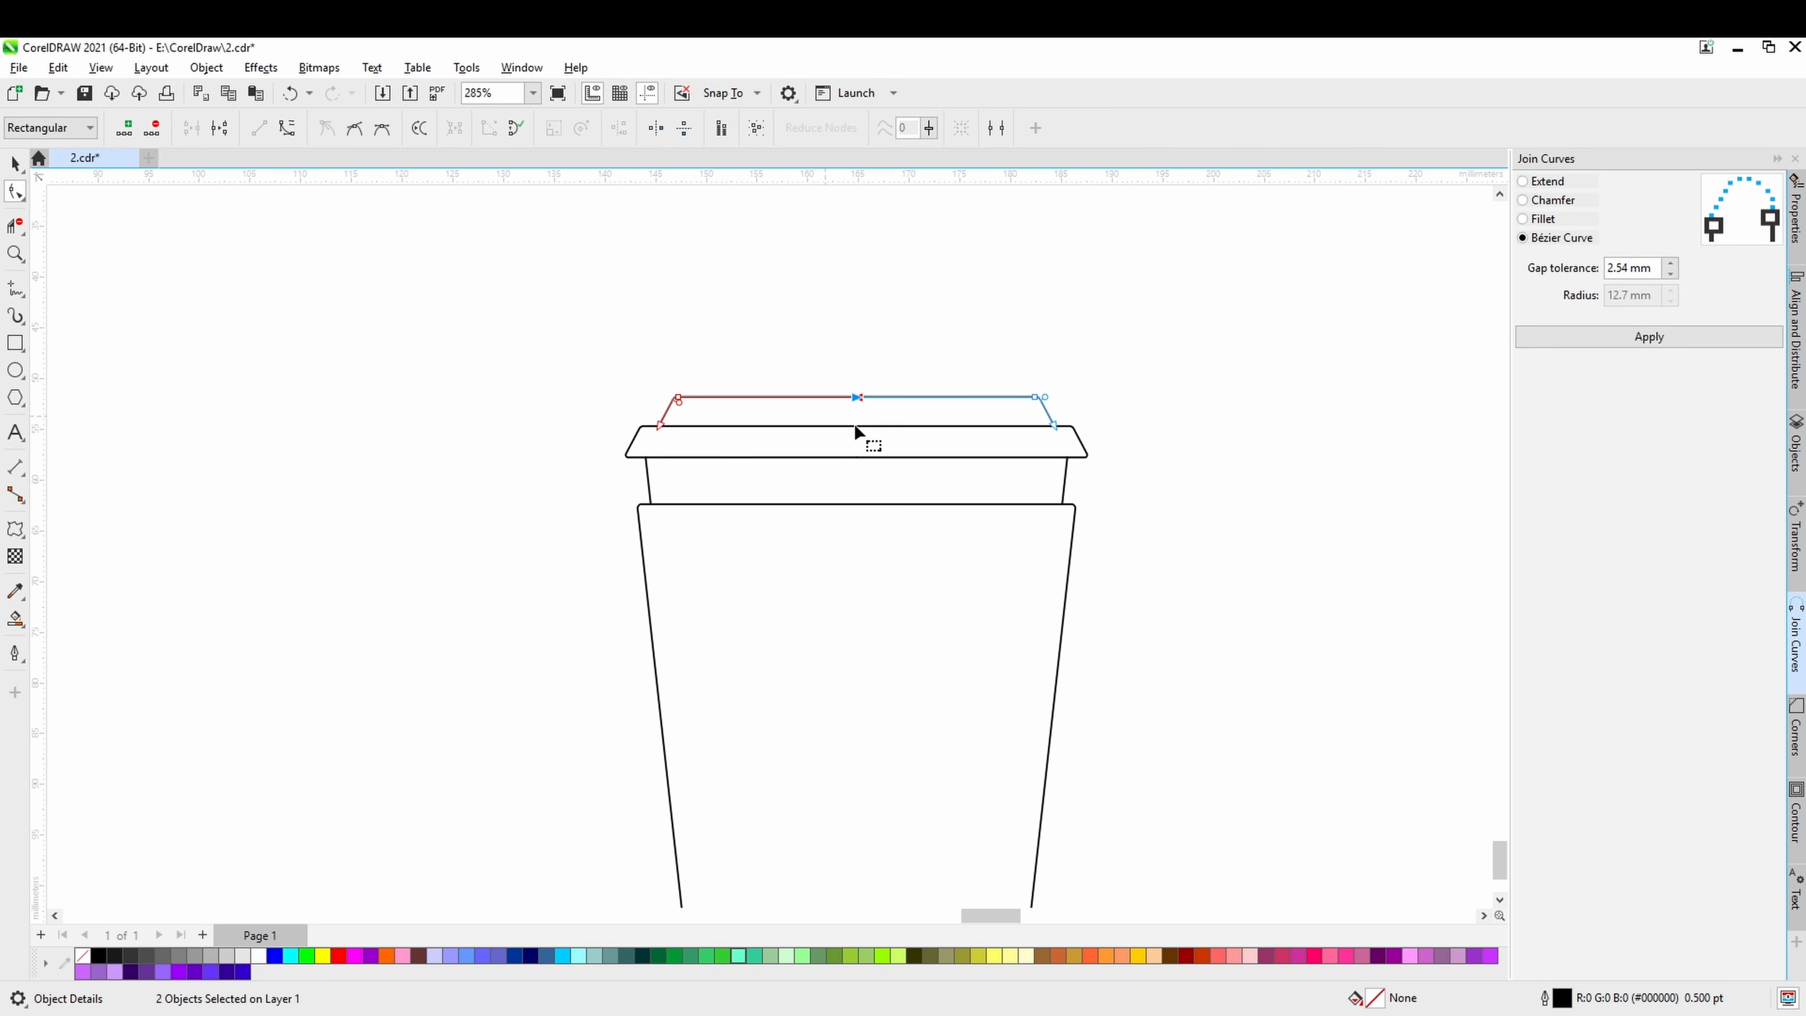
pyautogui.hotkey('ctrl', 's')
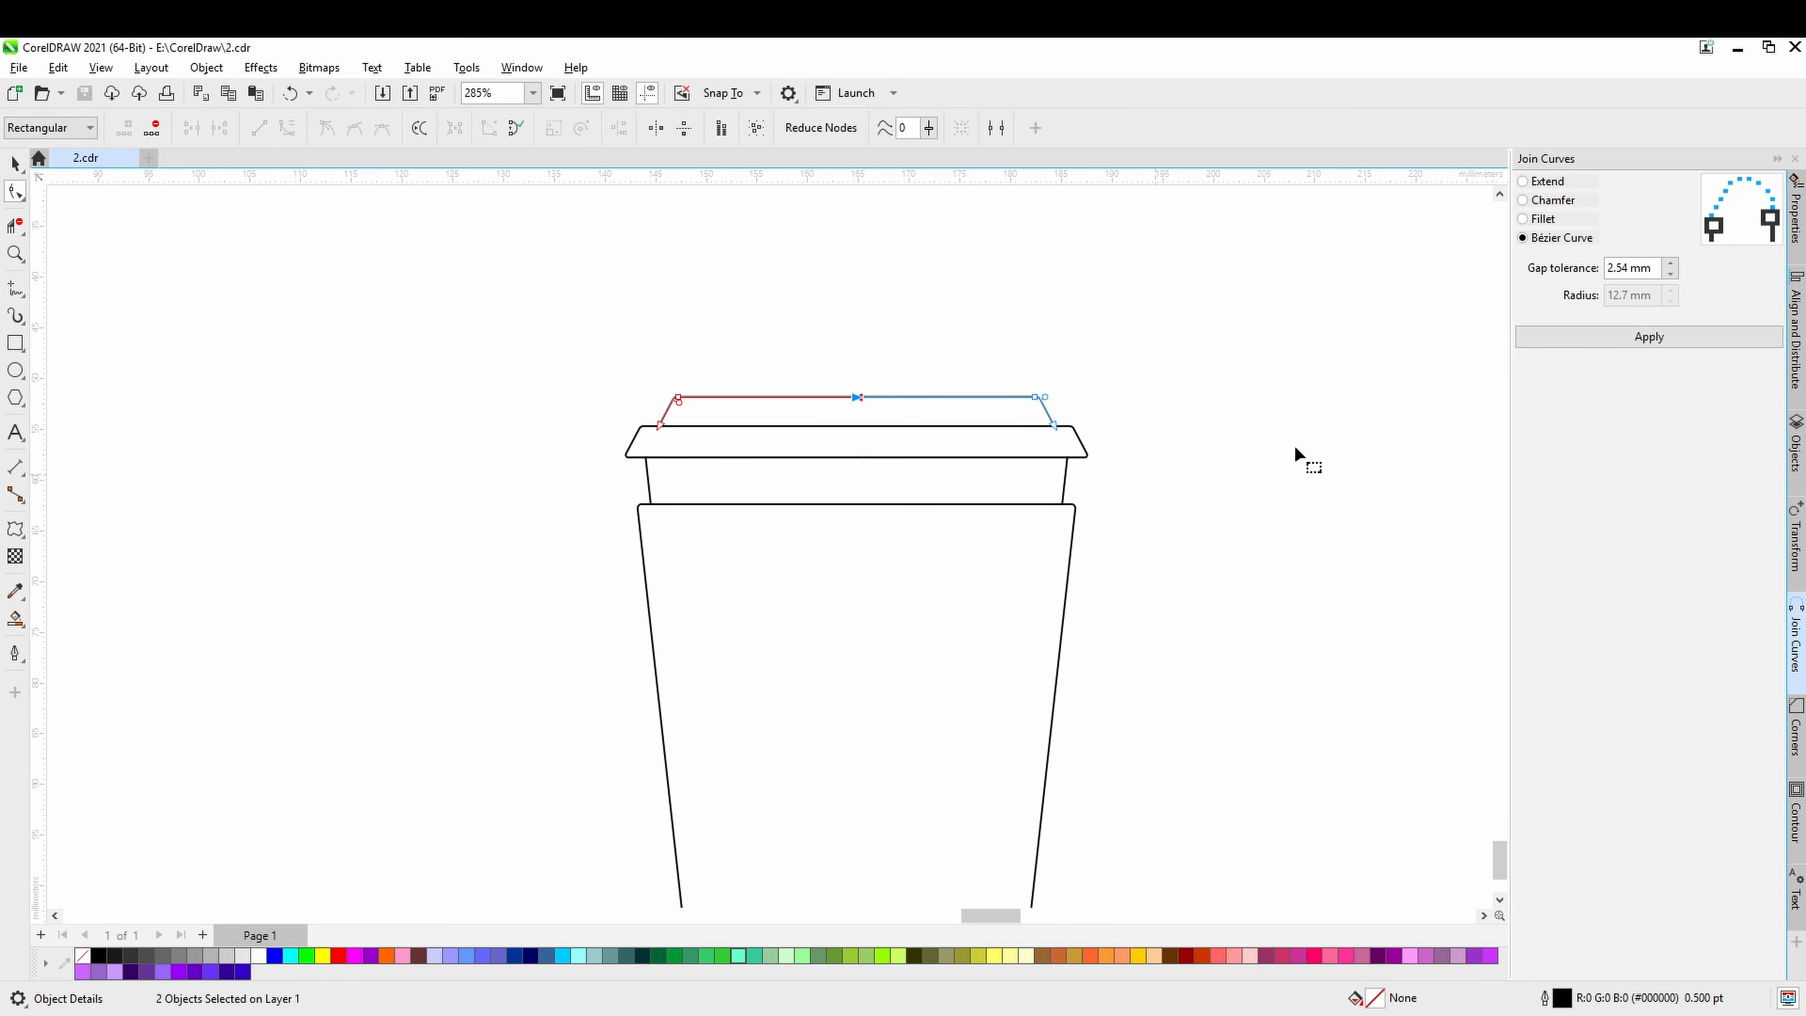
pyautogui.click(1542, 183)
pyautogui.click(1533, 199)
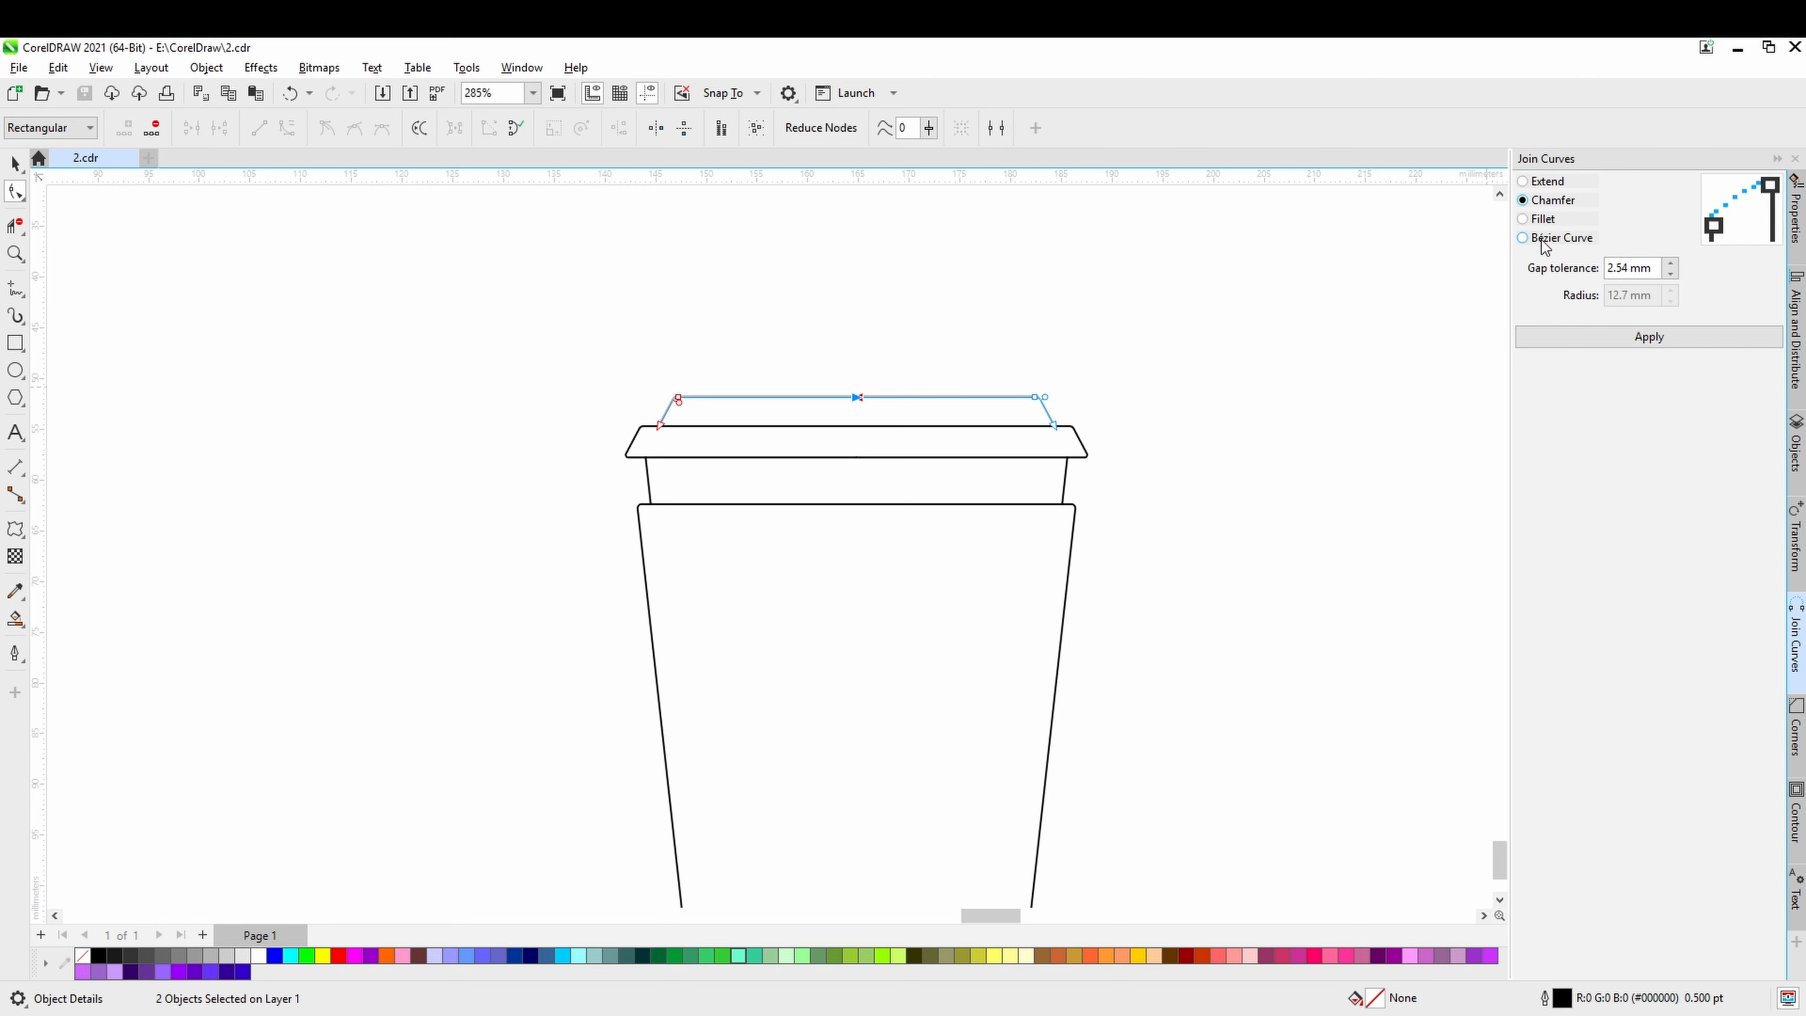
pyautogui.click(1580, 340)
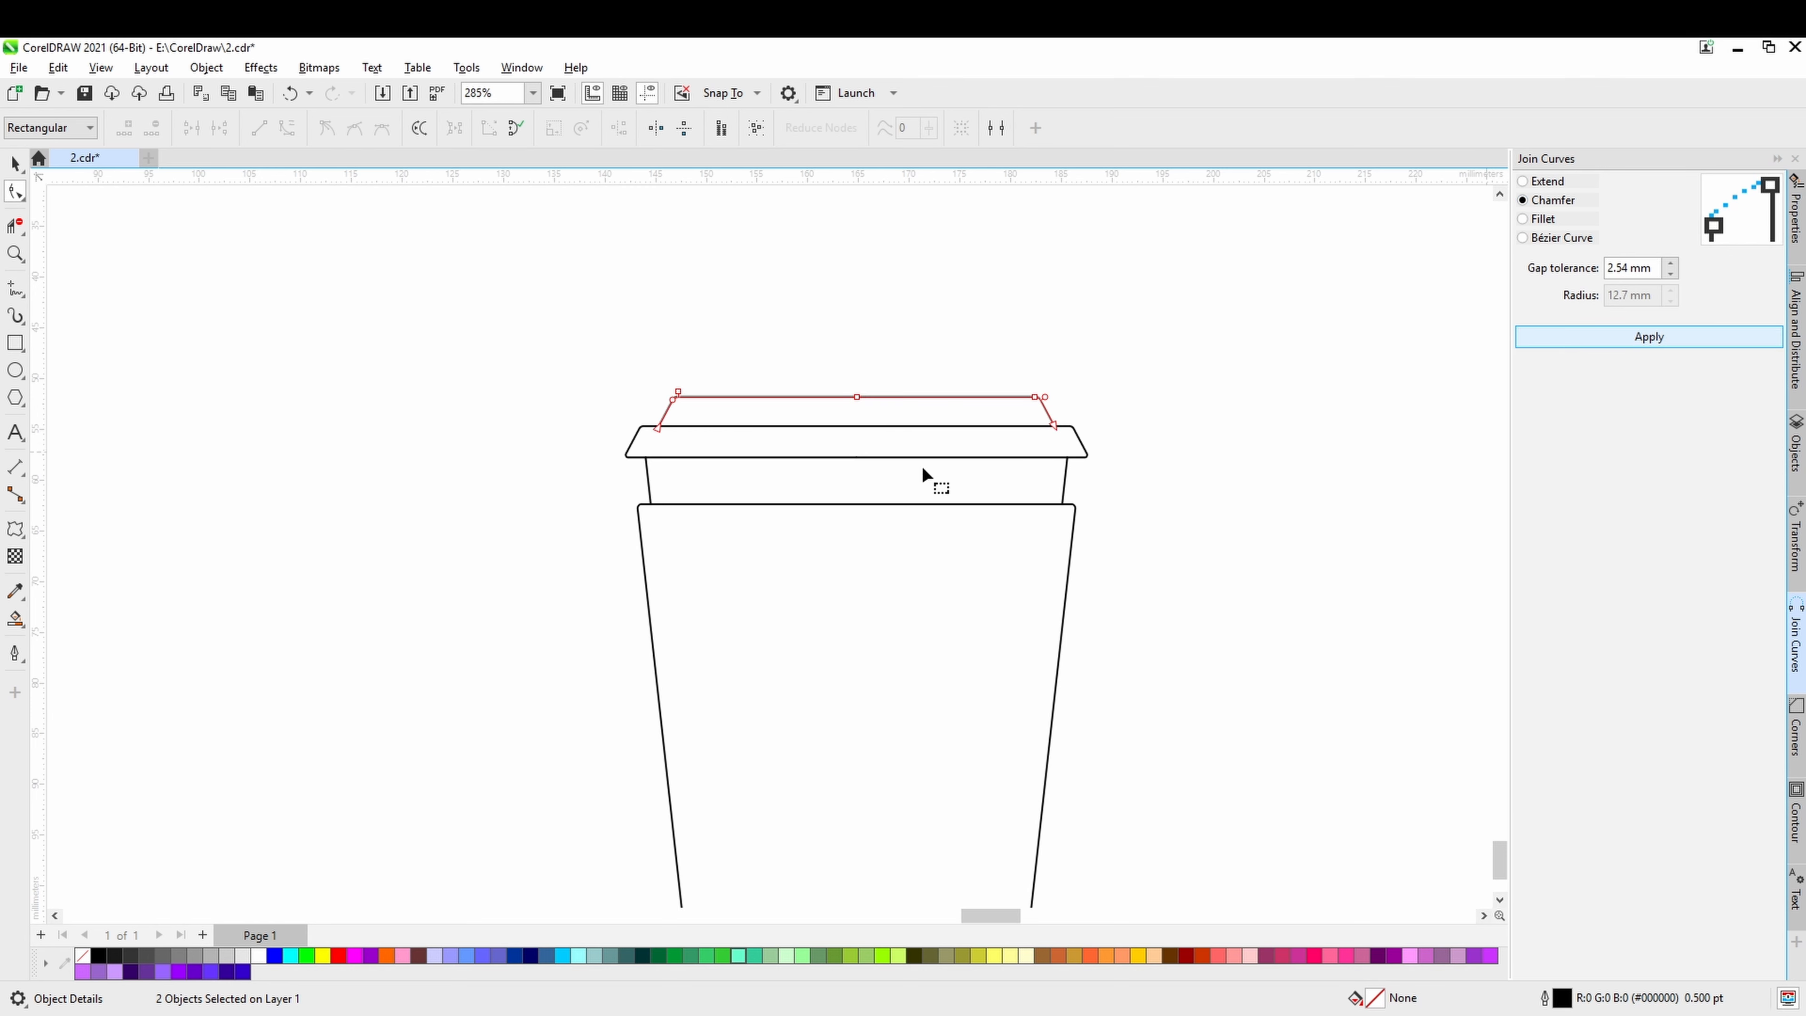
# Join the two halves of the lid rim at their upper and lower centre nodes using Chamfer, saving the drawing along the way.
pyautogui.click(875, 427)
pyautogui.click(839, 426)
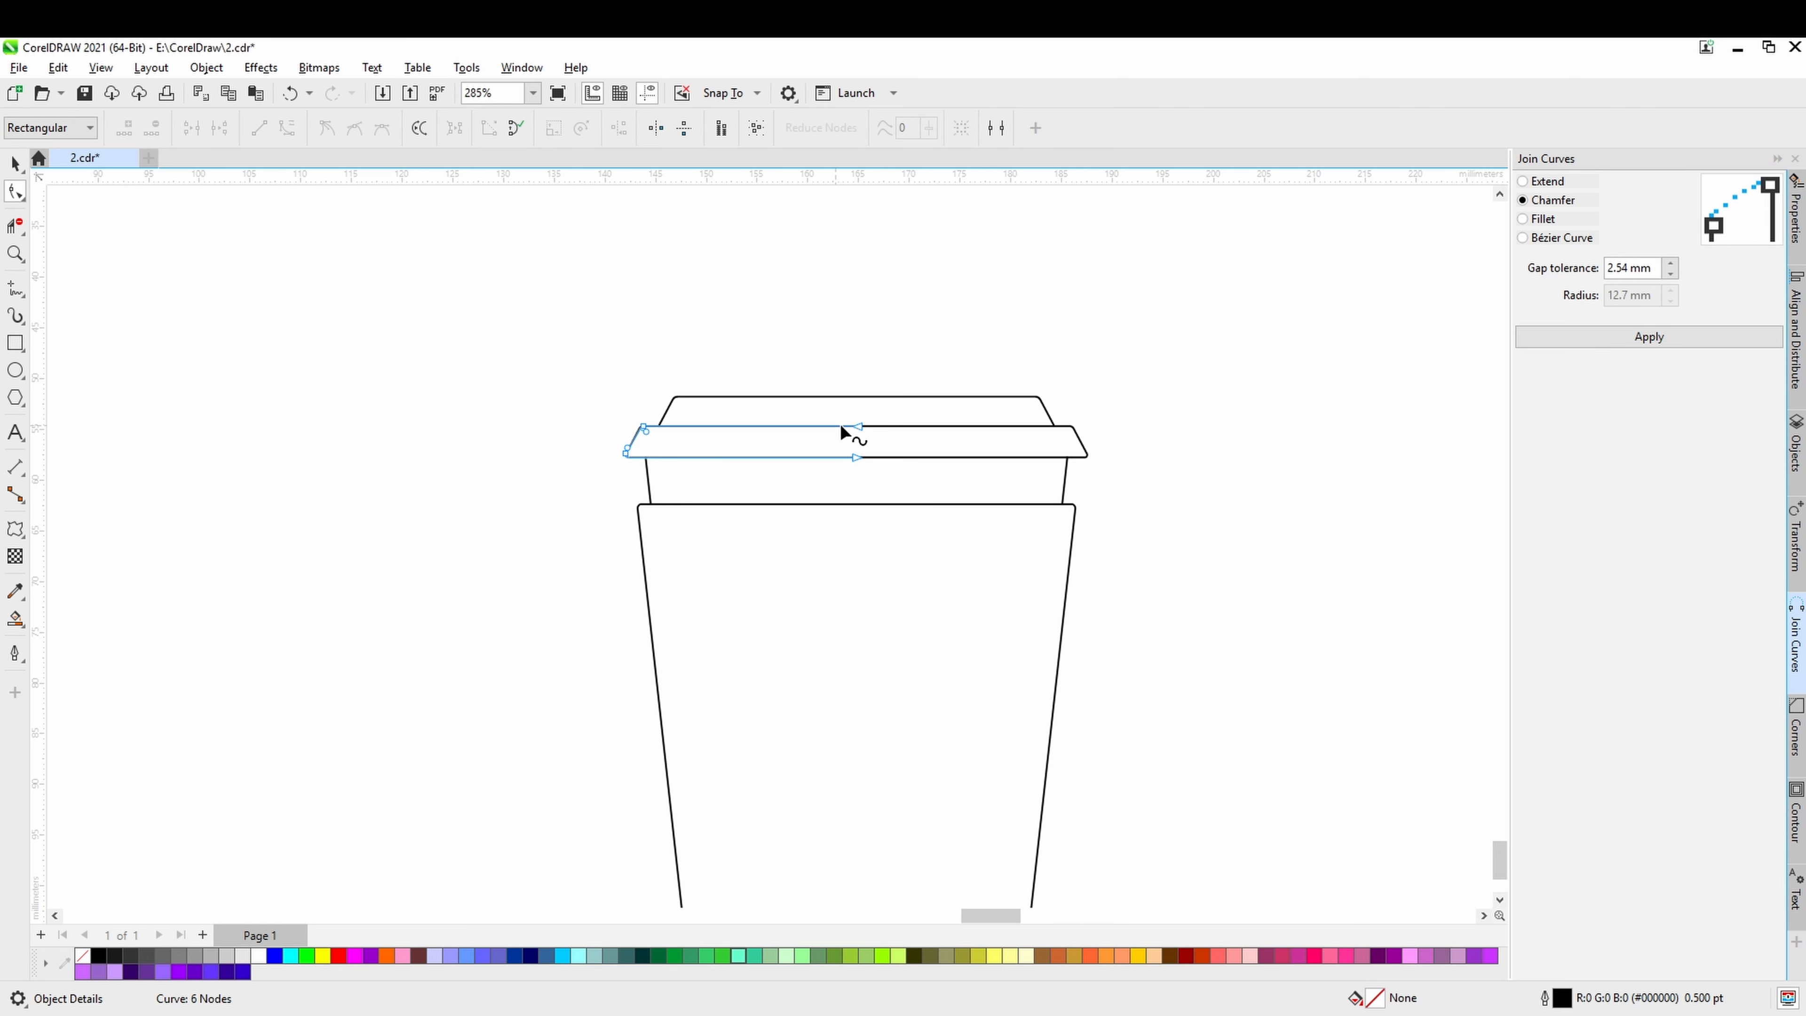
pyautogui.keyDown('shift'); pyautogui.click(887, 425); pyautogui.keyUp('shift')
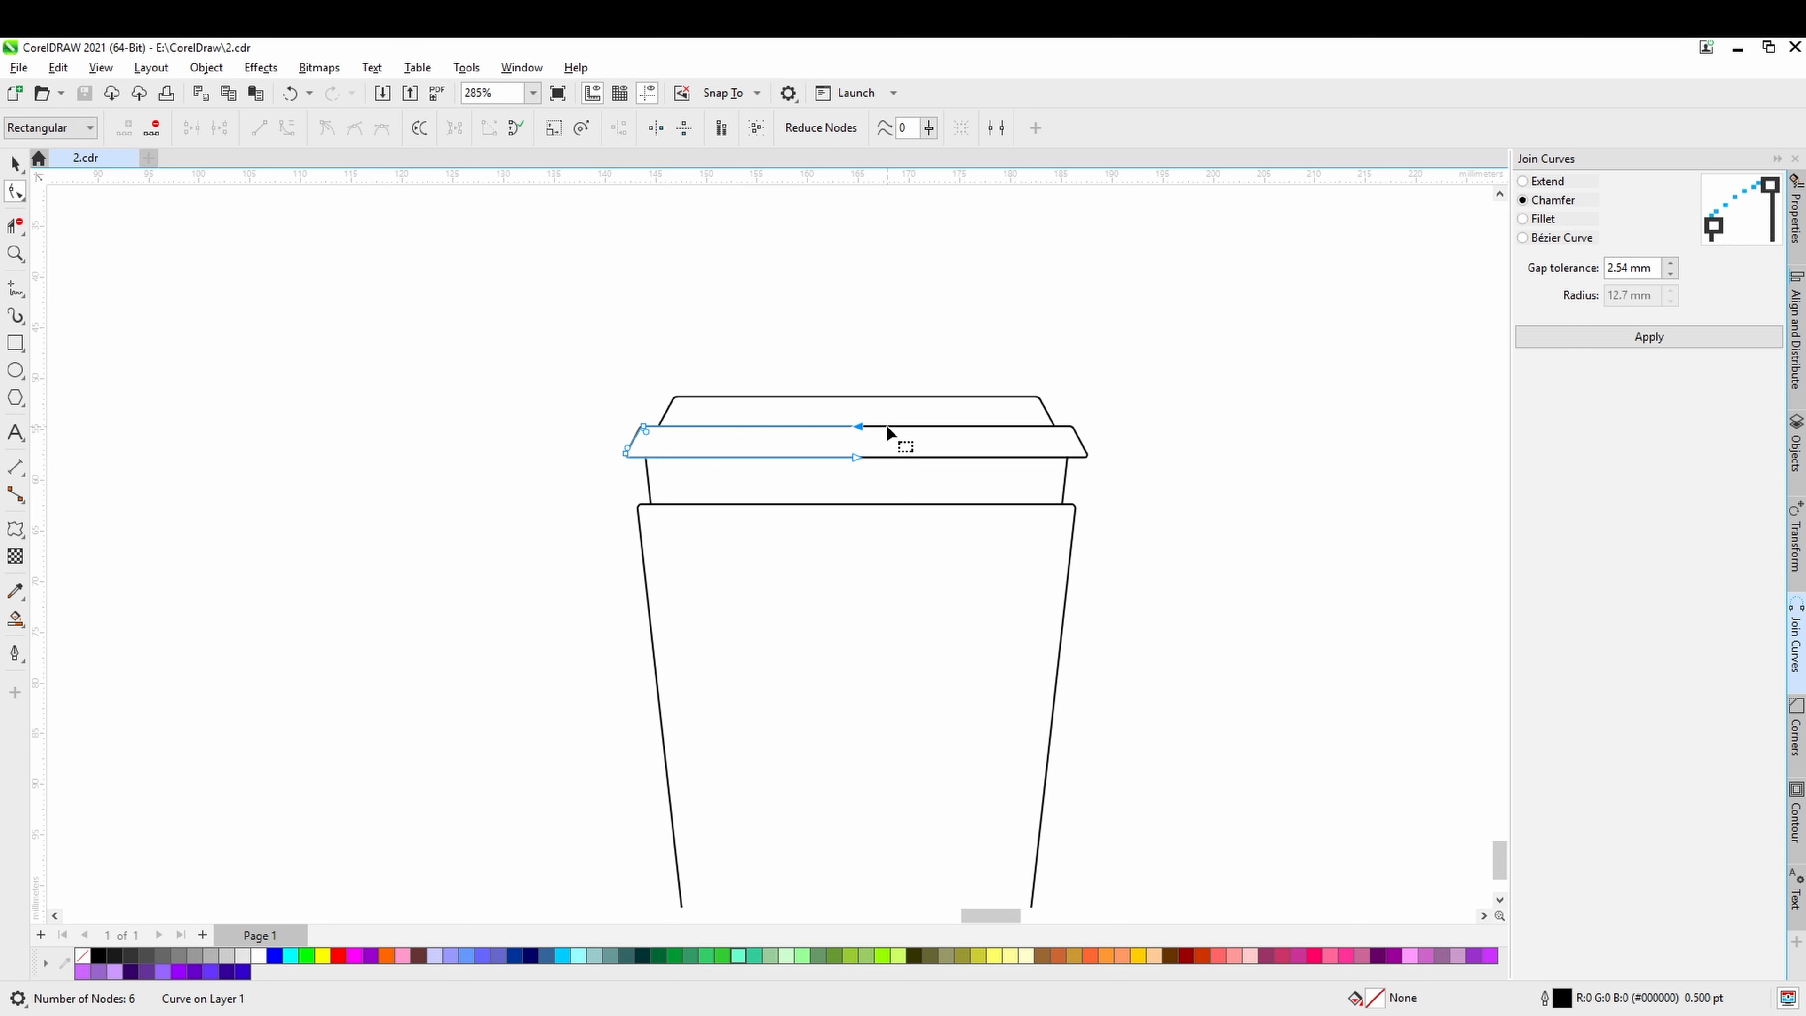
pyautogui.hotkey('ctrl', 's')
pyautogui.moveTo(896, 455); pyautogui.dragTo(875, 470)
pyautogui.click(1649, 336)
pyautogui.hotkey('ctrl', 's')
pyautogui.click(1611, 343)
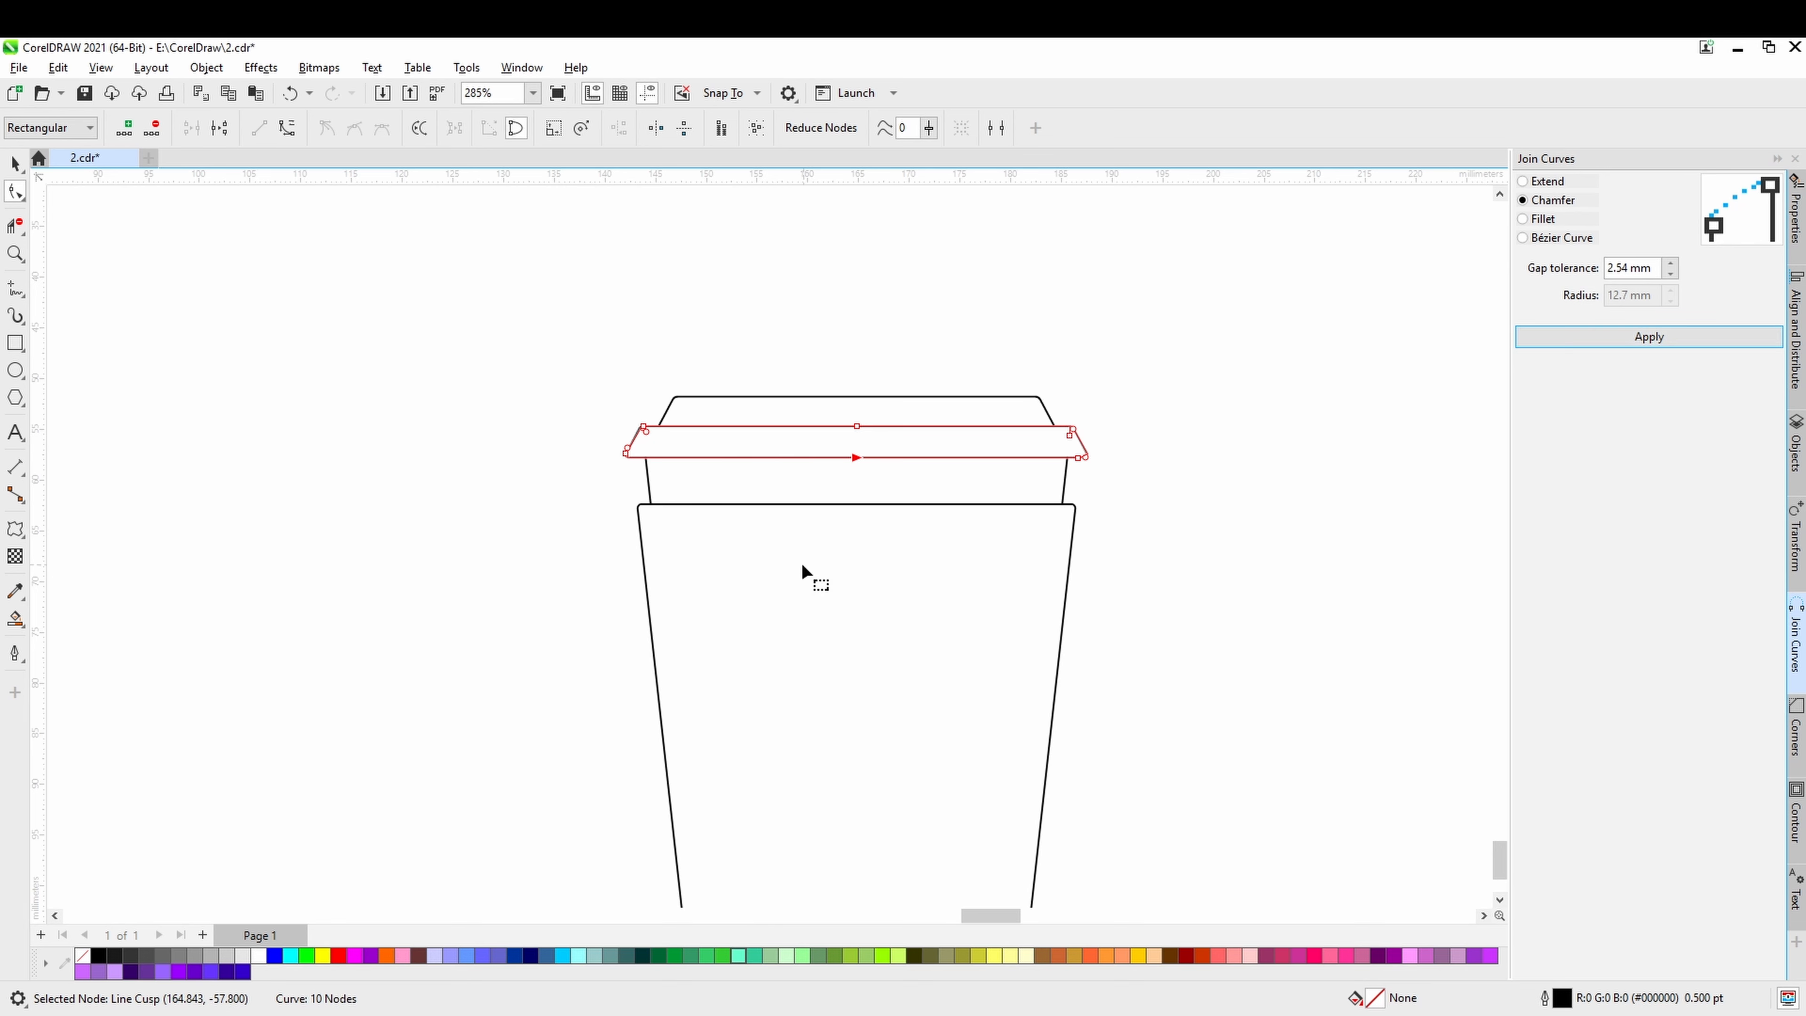
# Join the two halves of the cup sleeve at their upper and lower centre nodes with Join Curves using Chamfer.
pyautogui.click(827, 510)
pyautogui.click(833, 506)
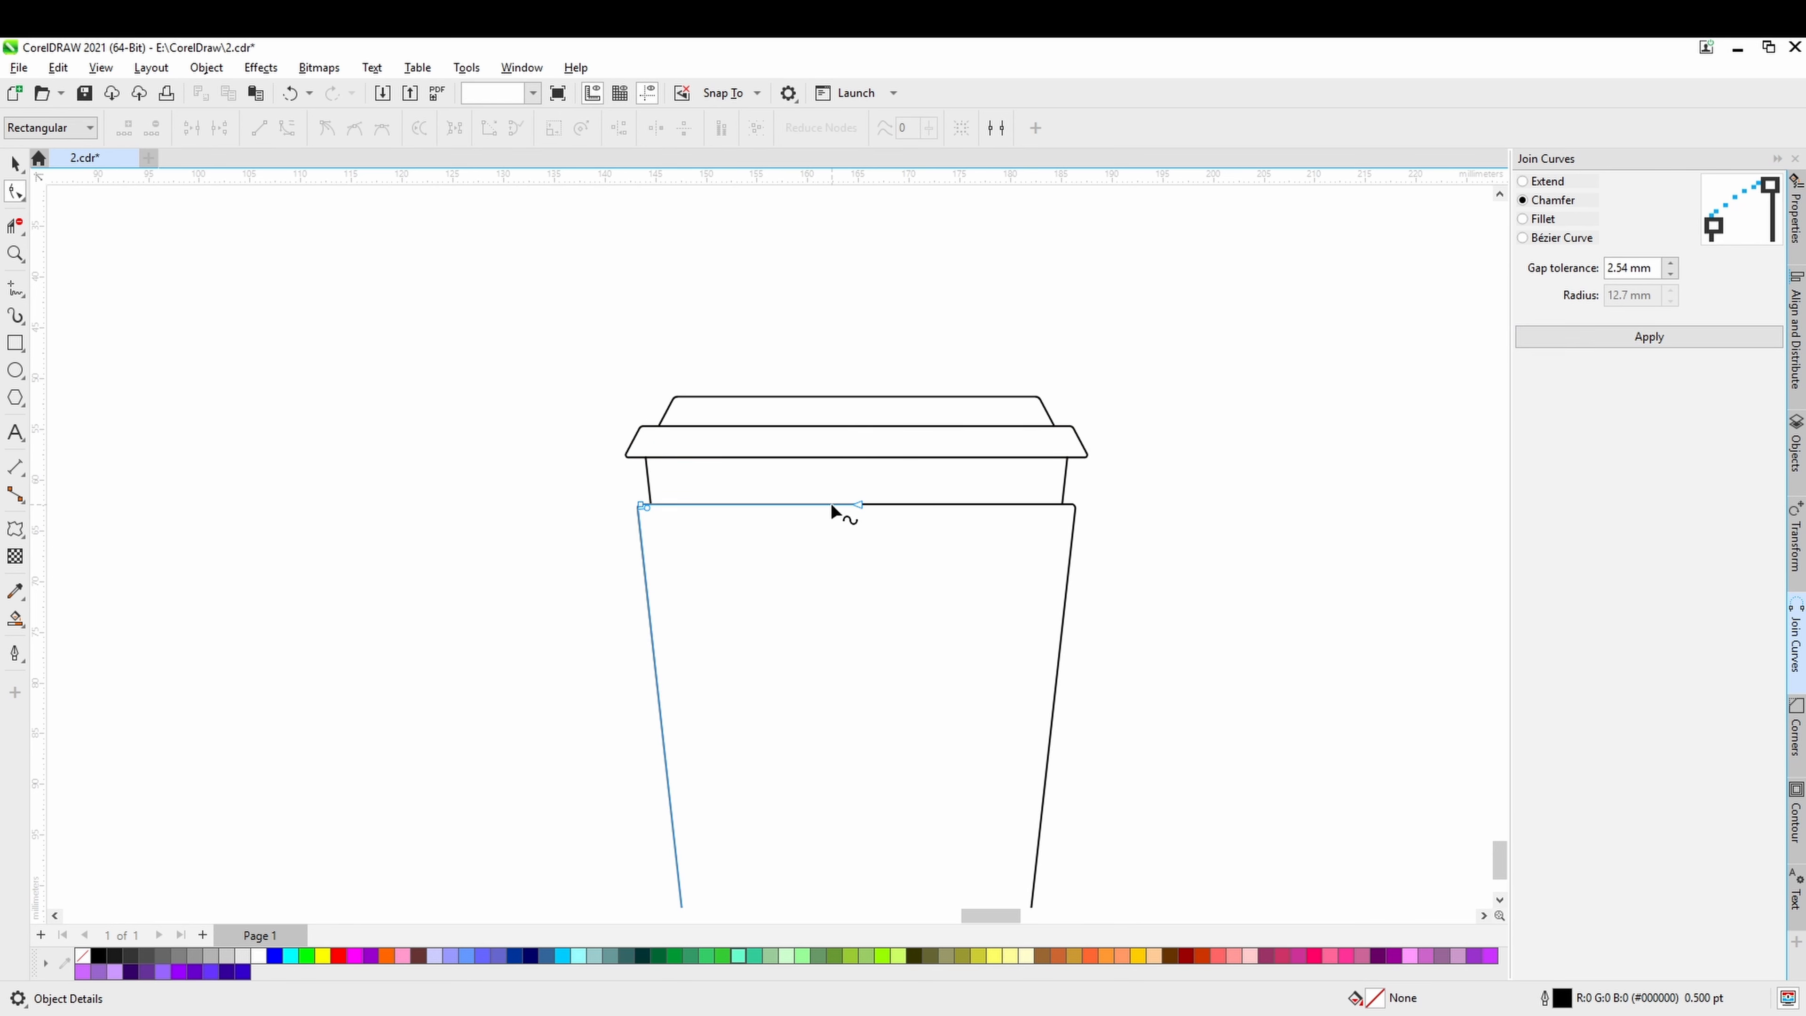
pyautogui.keyDown('shift'); pyautogui.click(889, 503); pyautogui.keyUp('shift')
pyautogui.moveTo(892, 478); pyautogui.dragTo(828, 542)
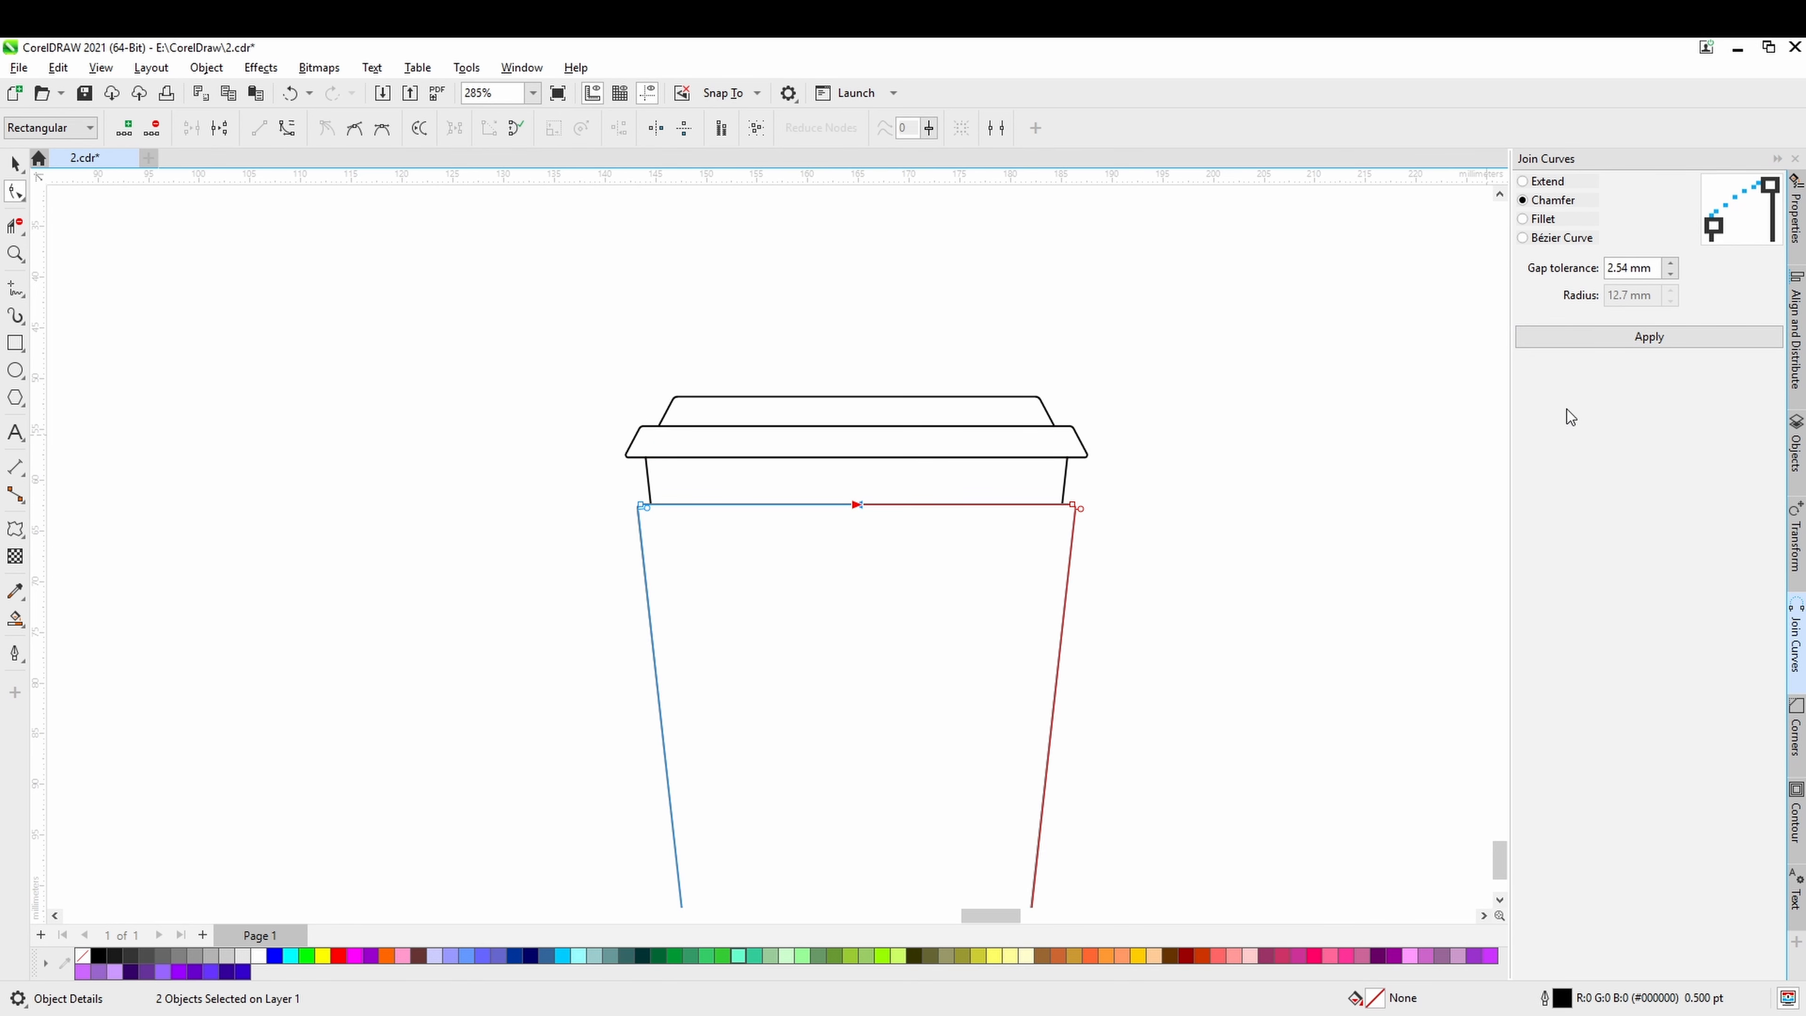
pyautogui.click(1605, 340)
pyautogui.scroll(-4, 946, 669)
pyautogui.scroll(-2, 925, 697)
pyautogui.scroll(6, 867, 666)
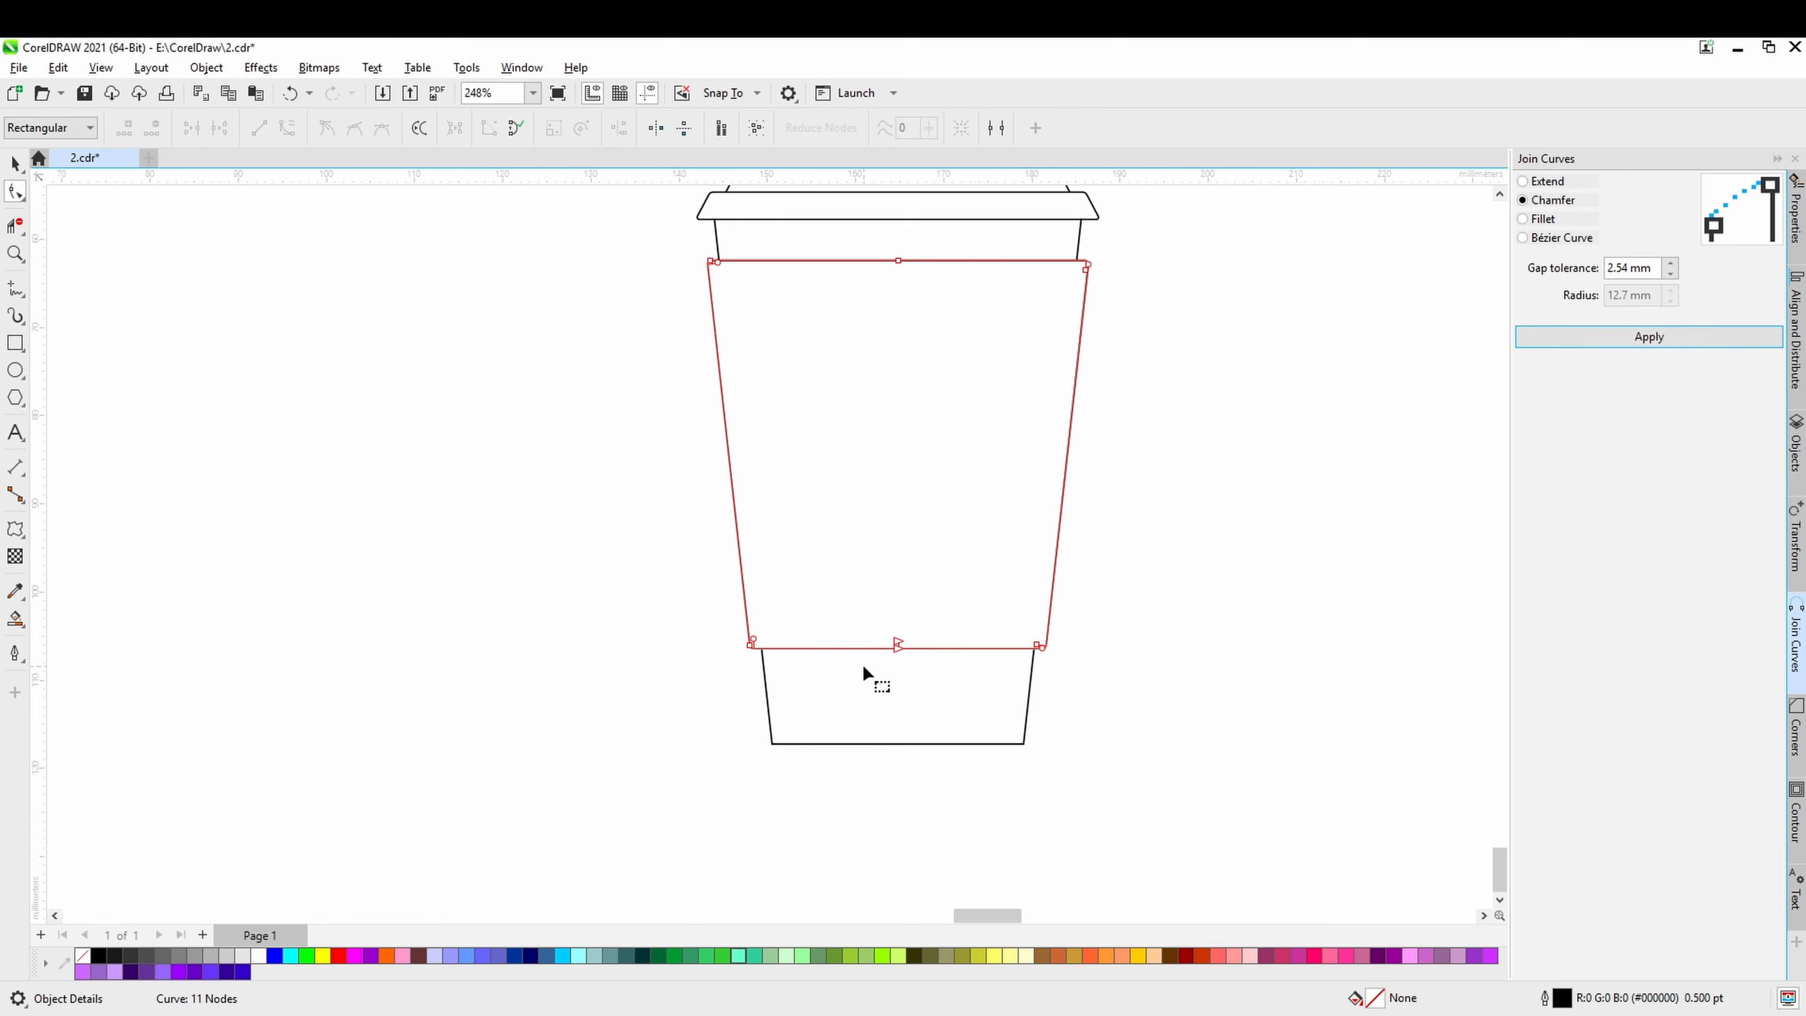
pyautogui.moveTo(958, 601); pyautogui.dragTo(889, 665)
pyautogui.click(1582, 340)
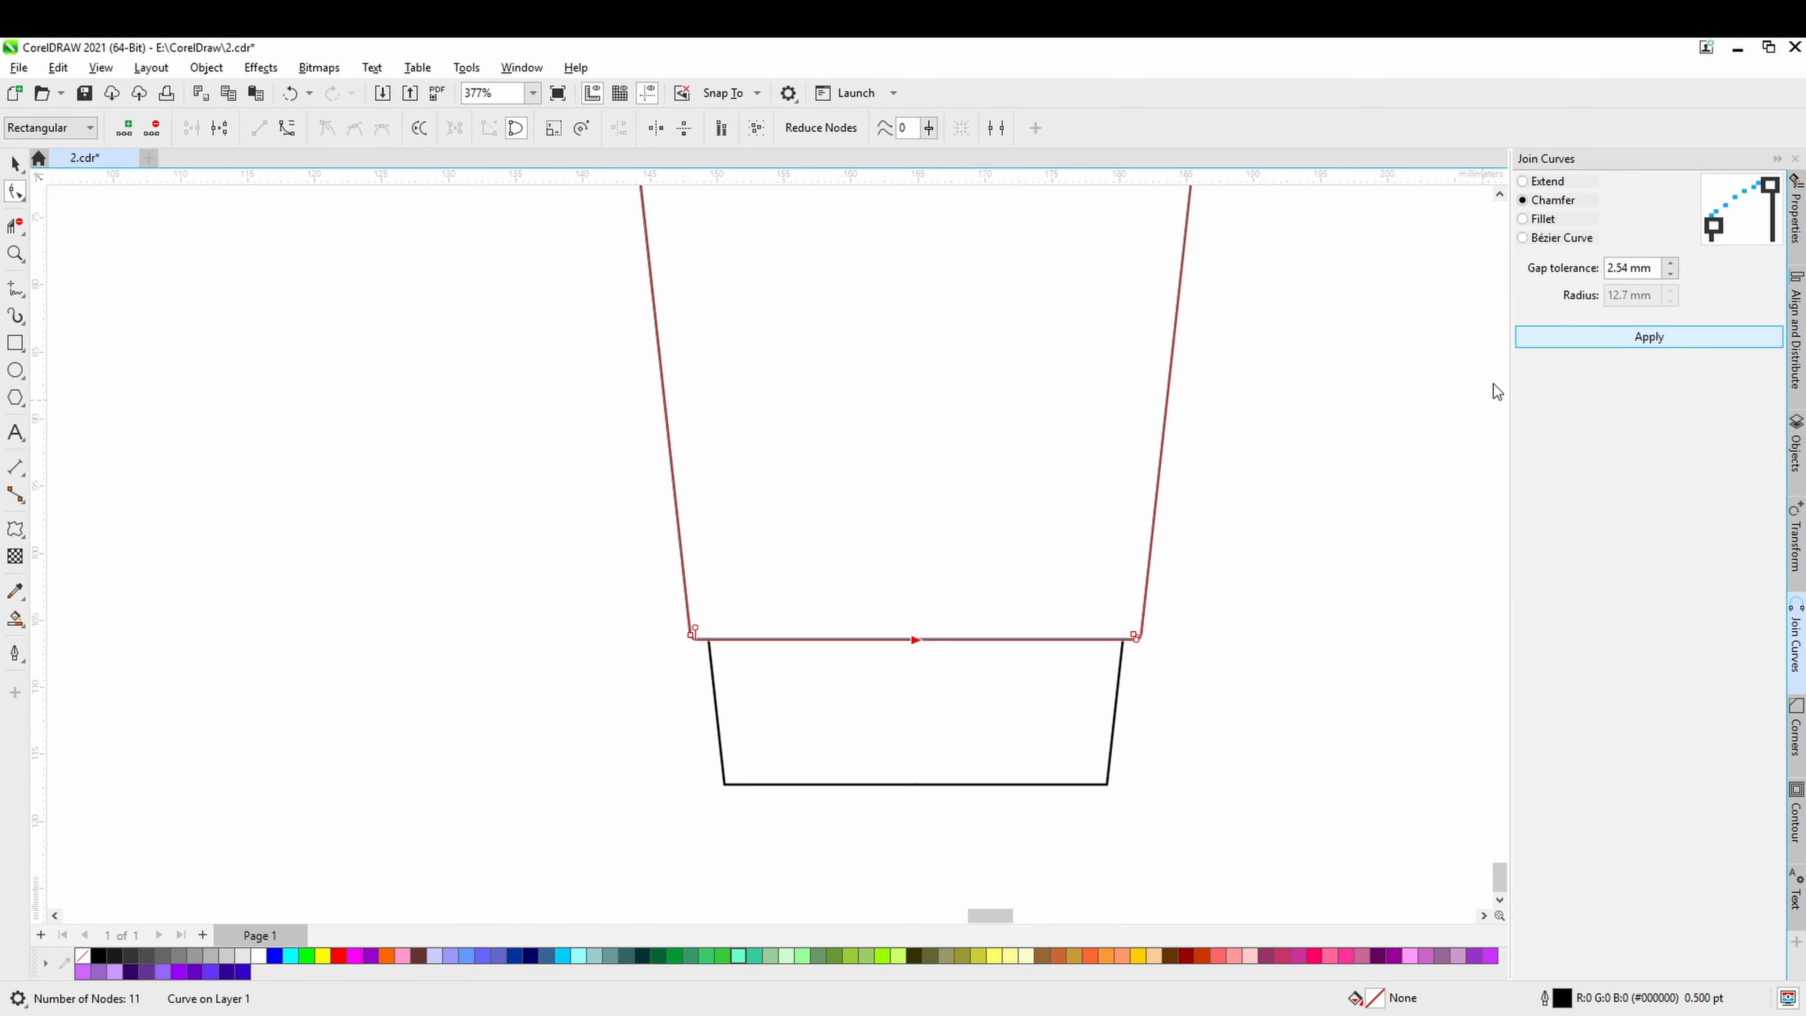
# Join the two halves of the cup's base line with Join Curves using Chamfer, and return to the Pick tool.
pyautogui.click(927, 782)
pyautogui.keyDown('shift'); pyautogui.click(885, 784); pyautogui.keyUp('shift')
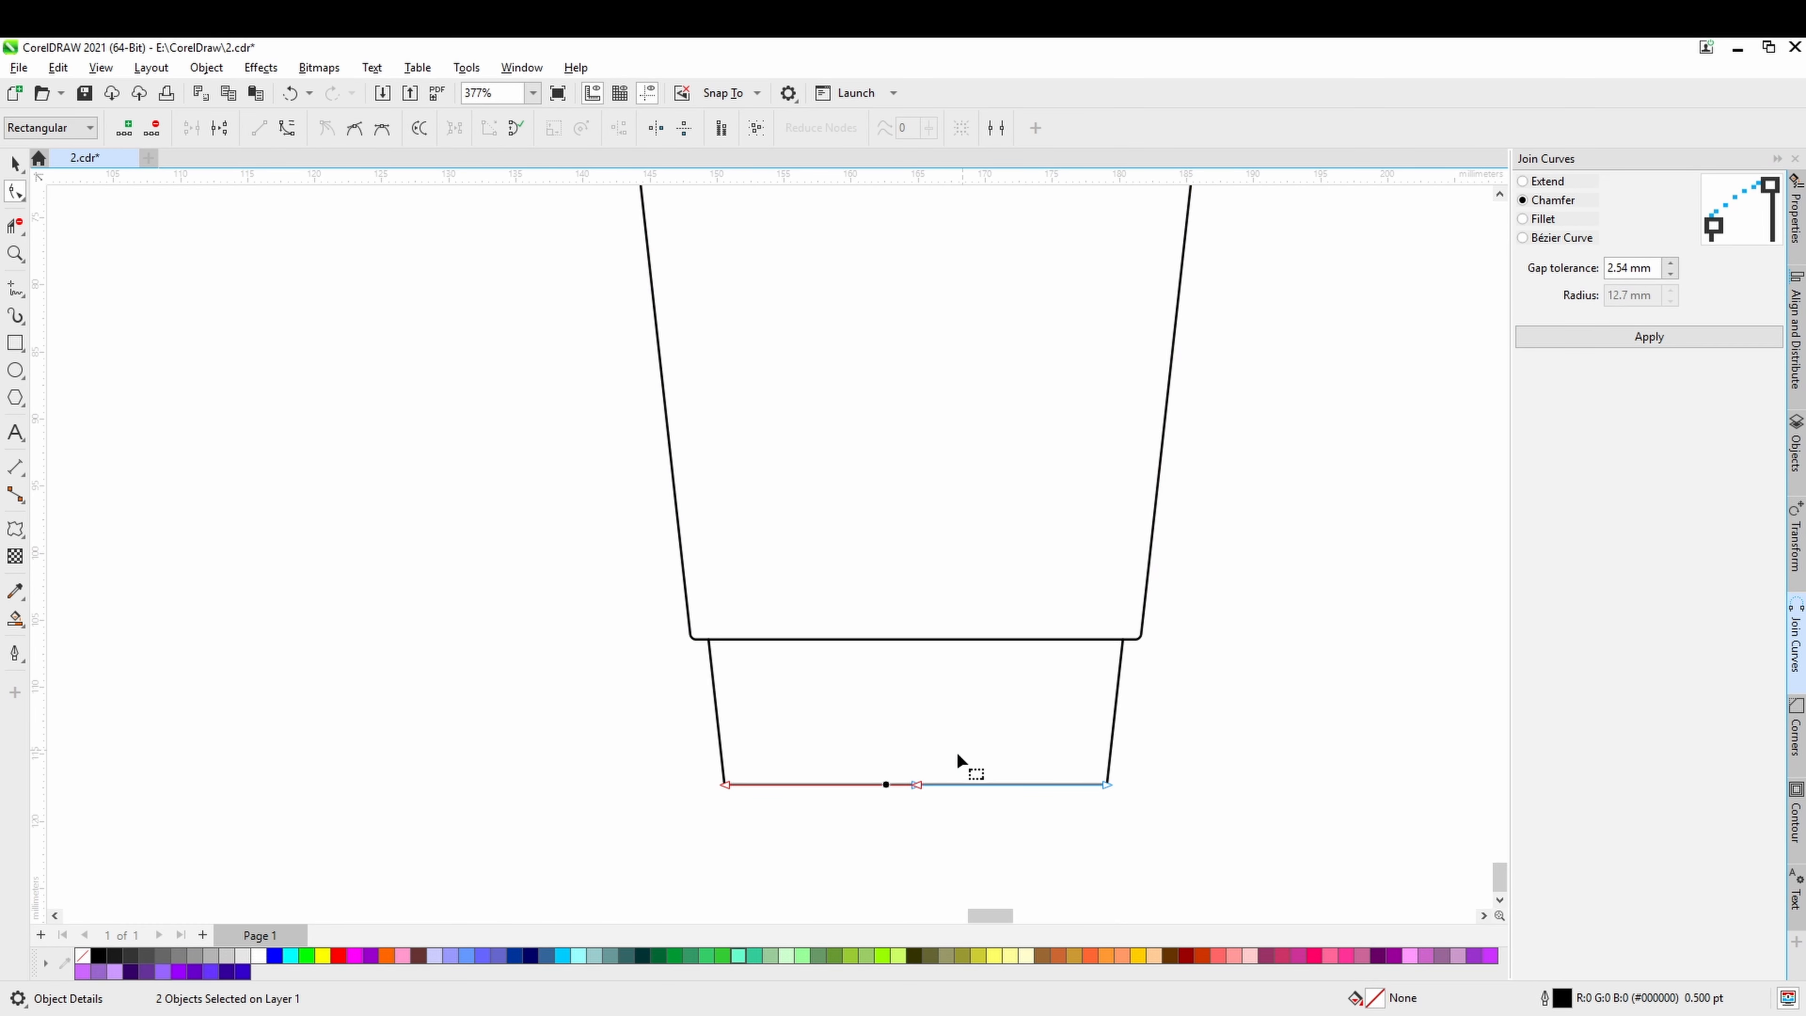
pyautogui.click(1605, 339)
pyautogui.scroll(-3, 782, 754)
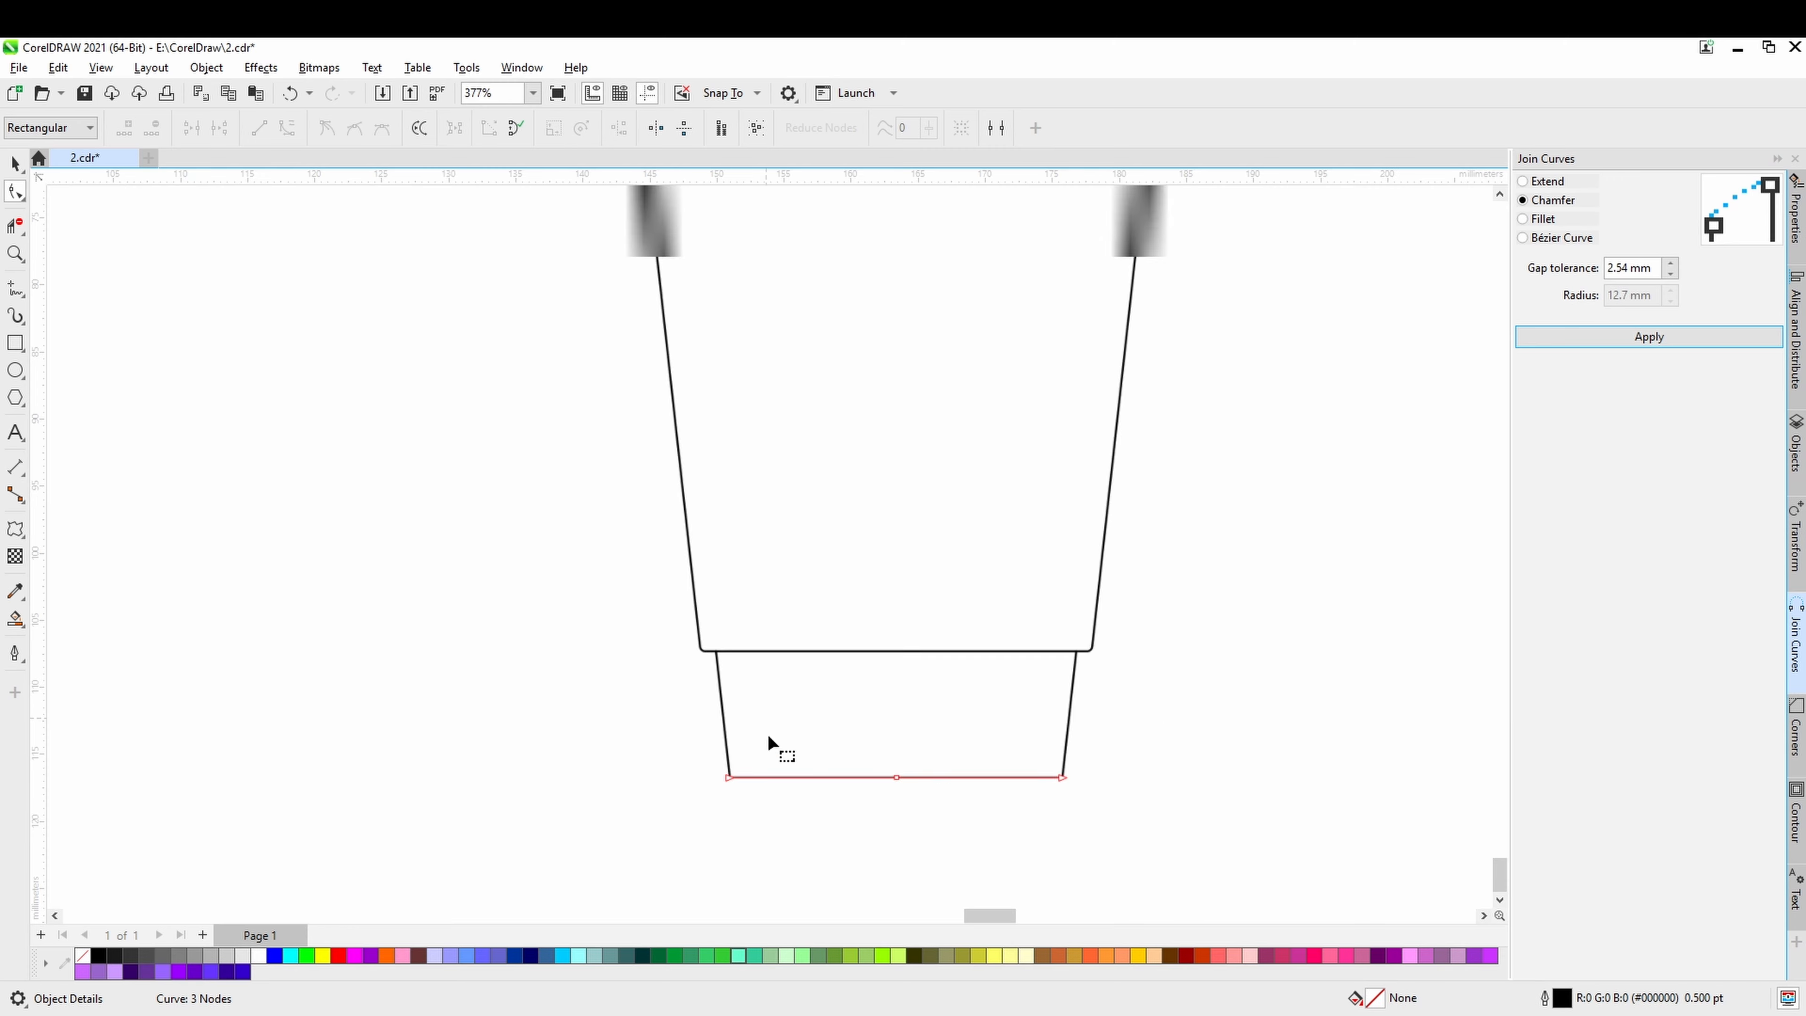
pyautogui.click(928, 811)
pyautogui.scroll(4, 932, 791)
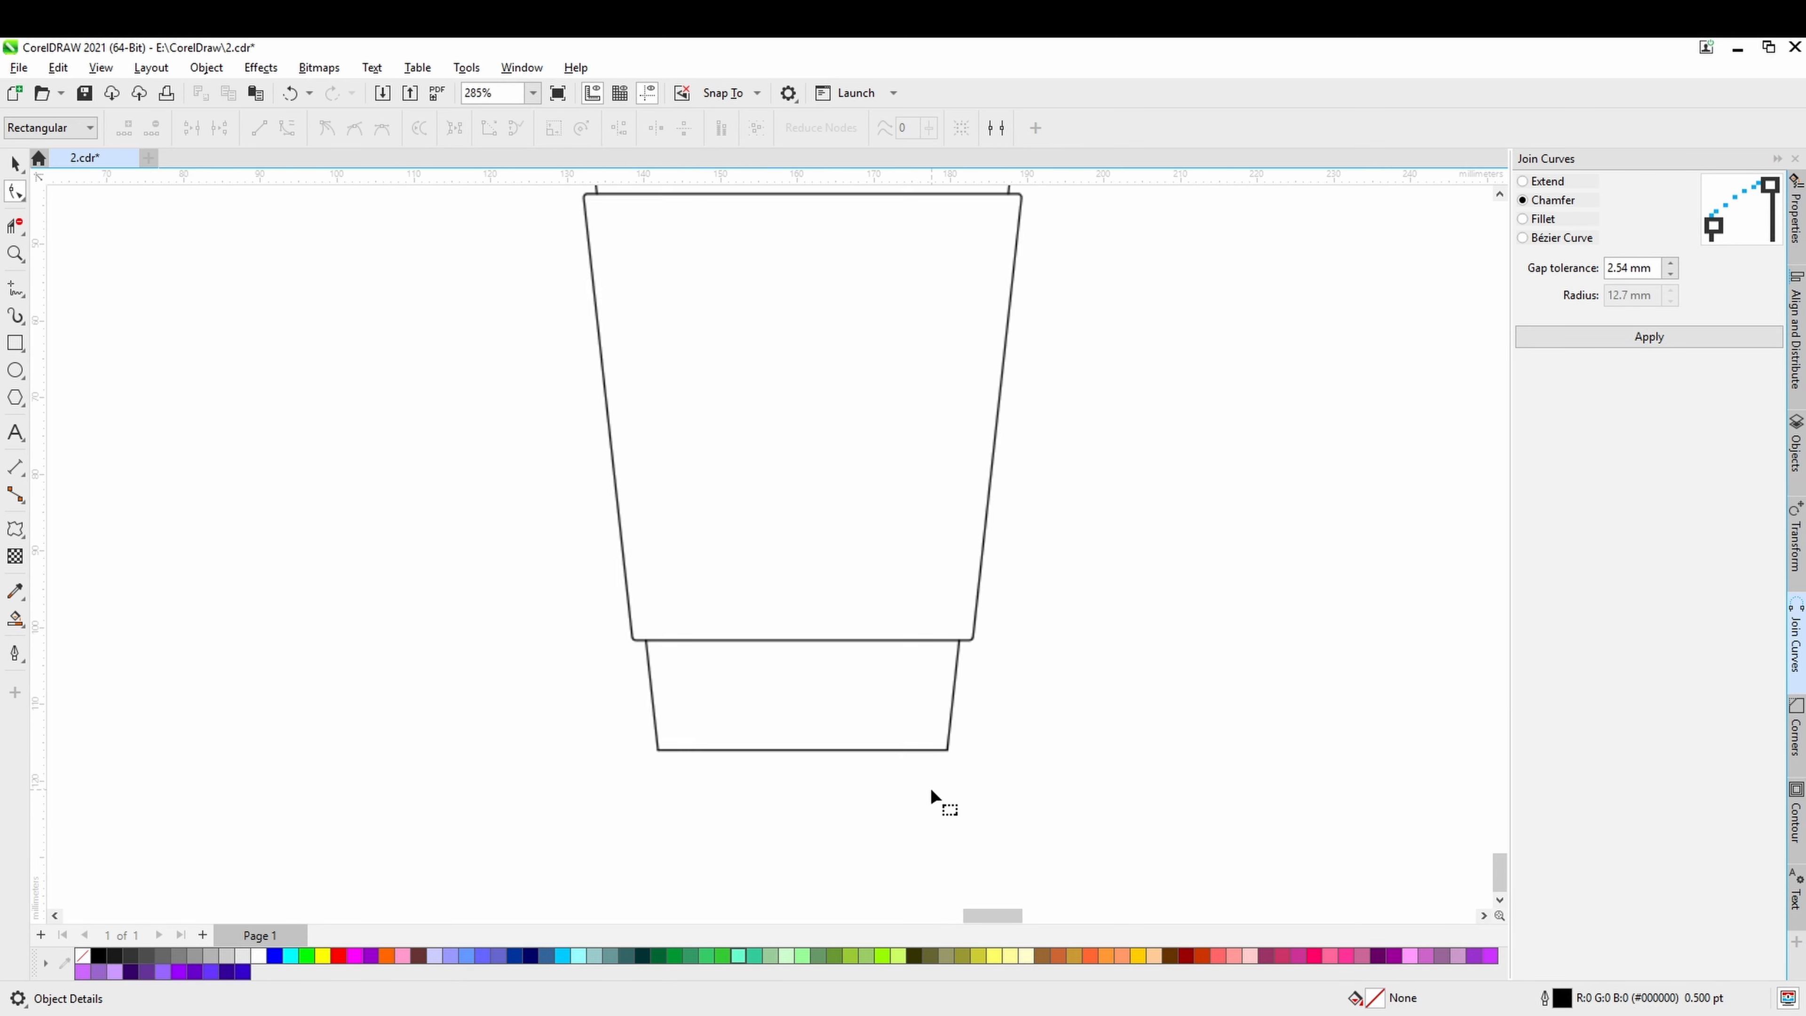
pyautogui.scroll(-4, 909, 794)
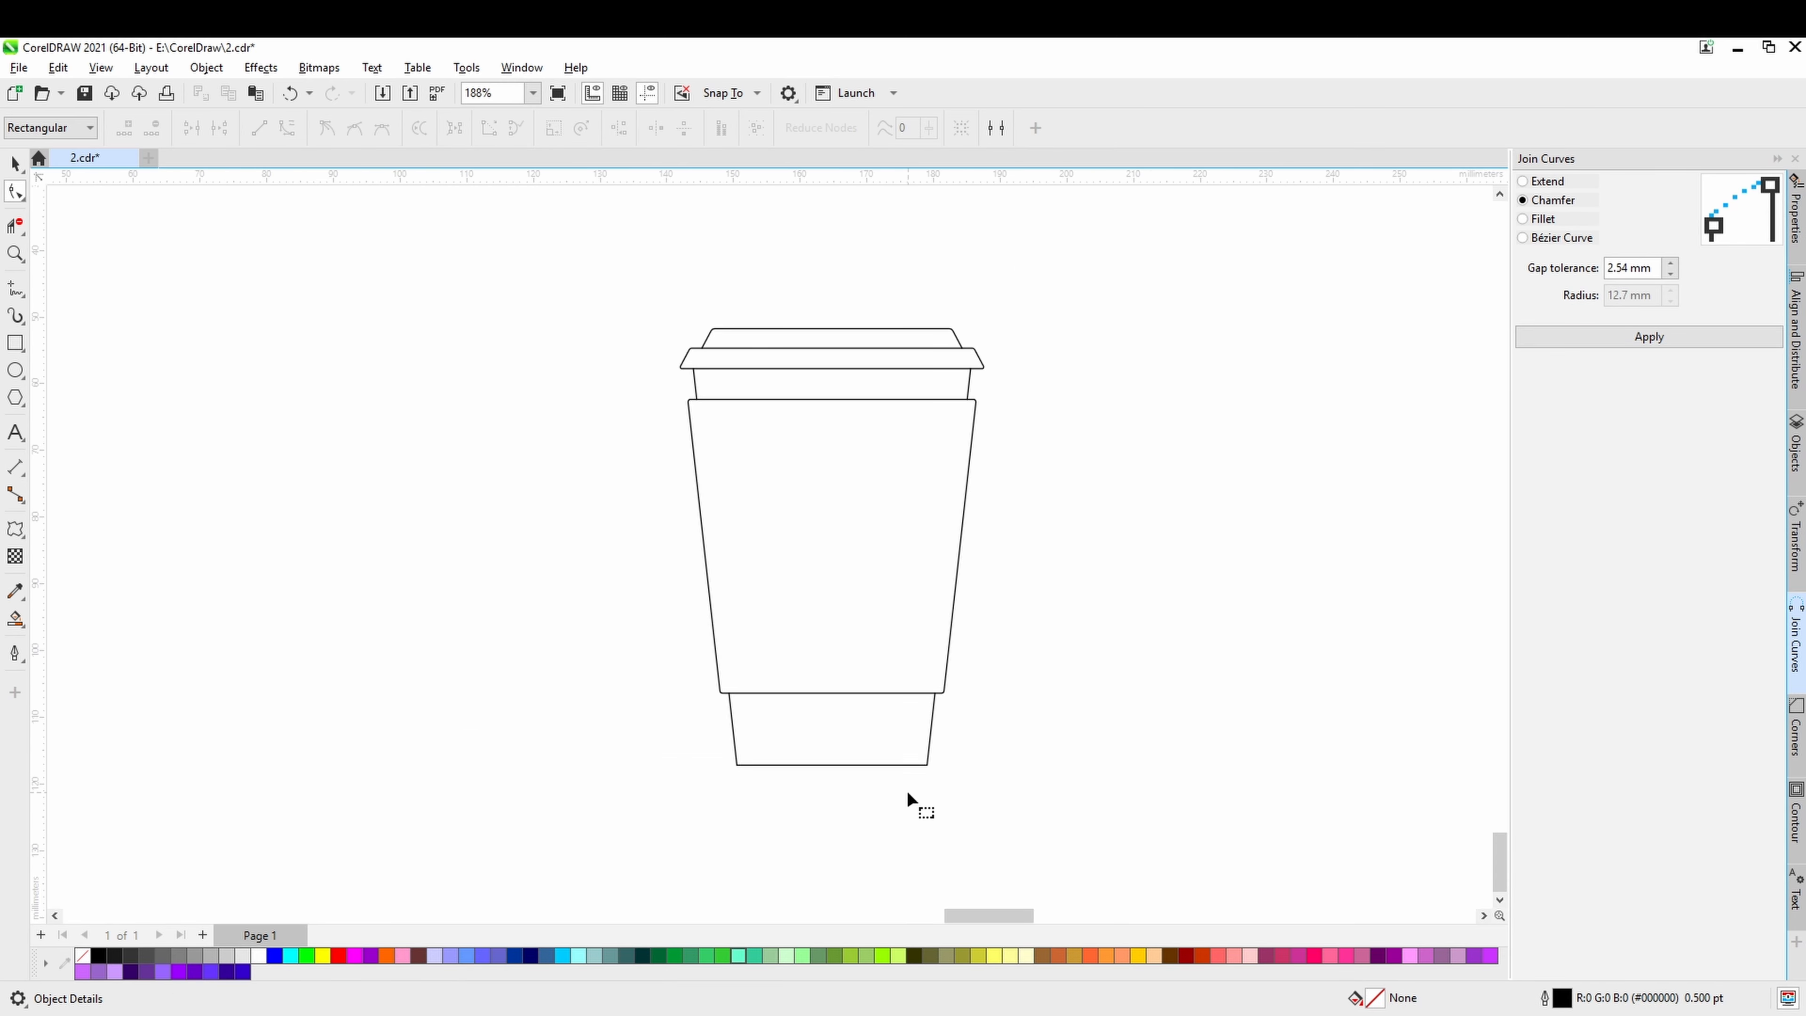
pyautogui.click(15, 163)
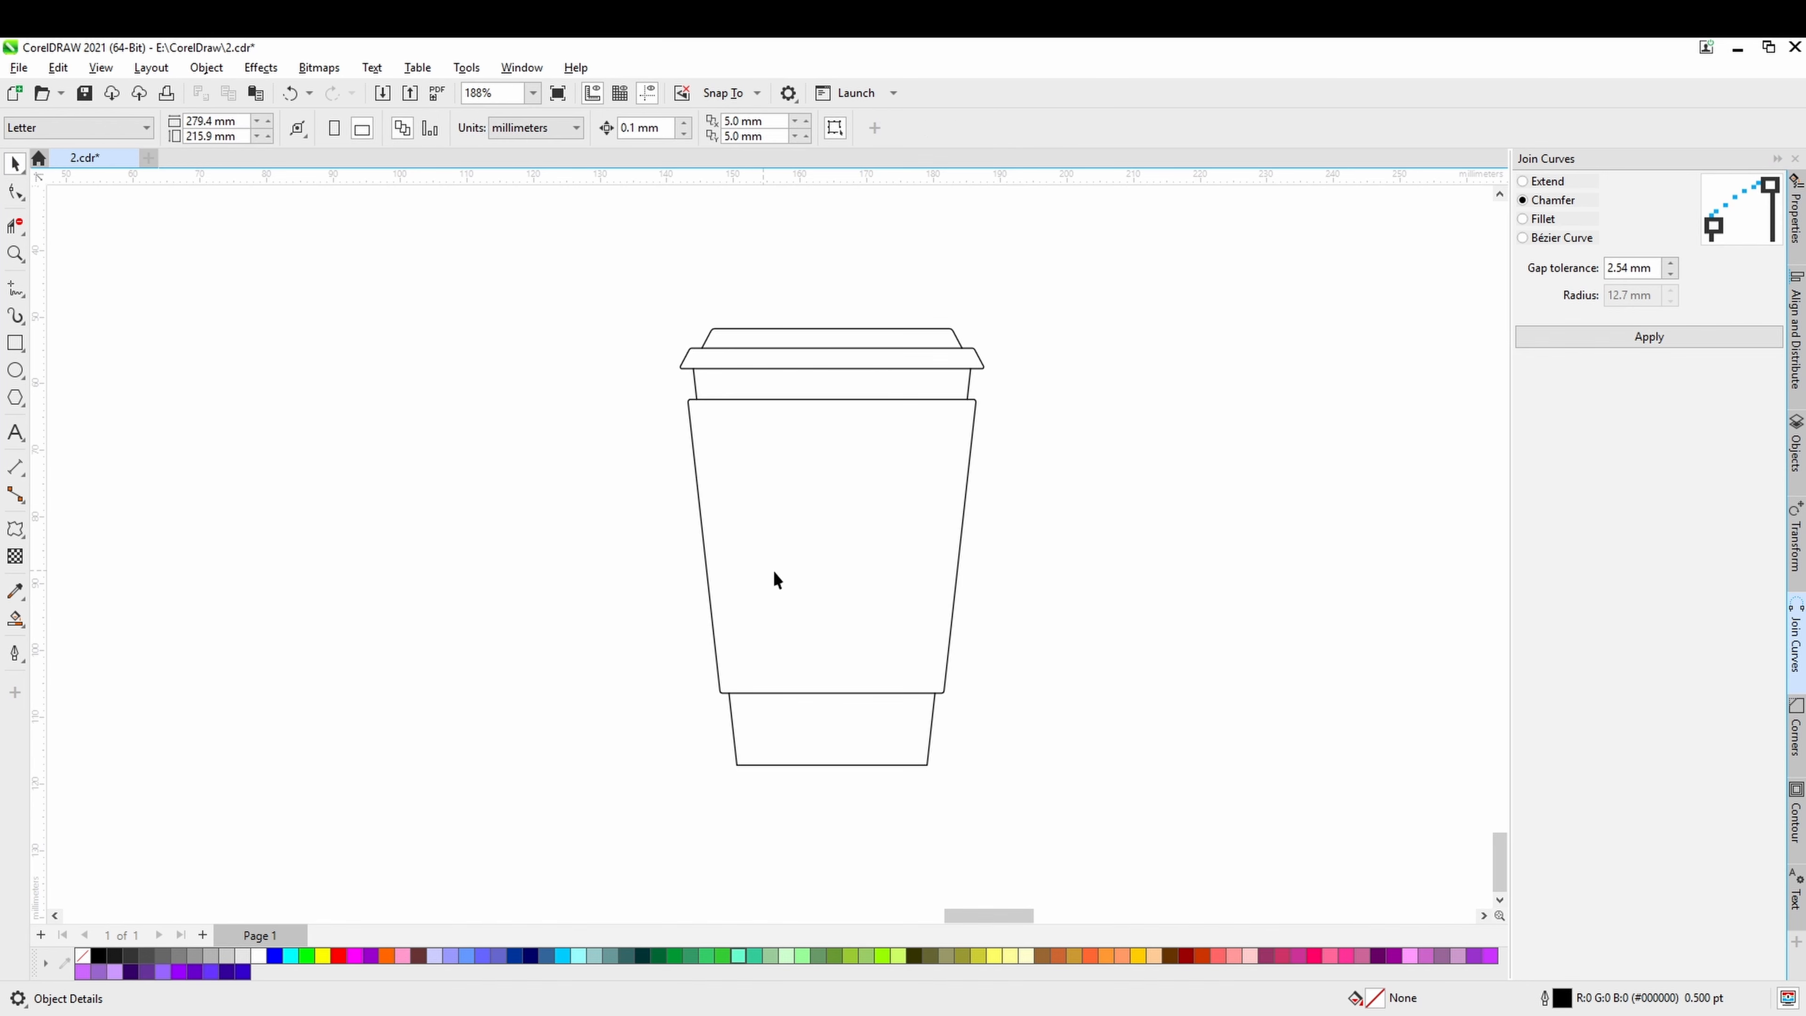
pyautogui.scroll(1, 825, 623)
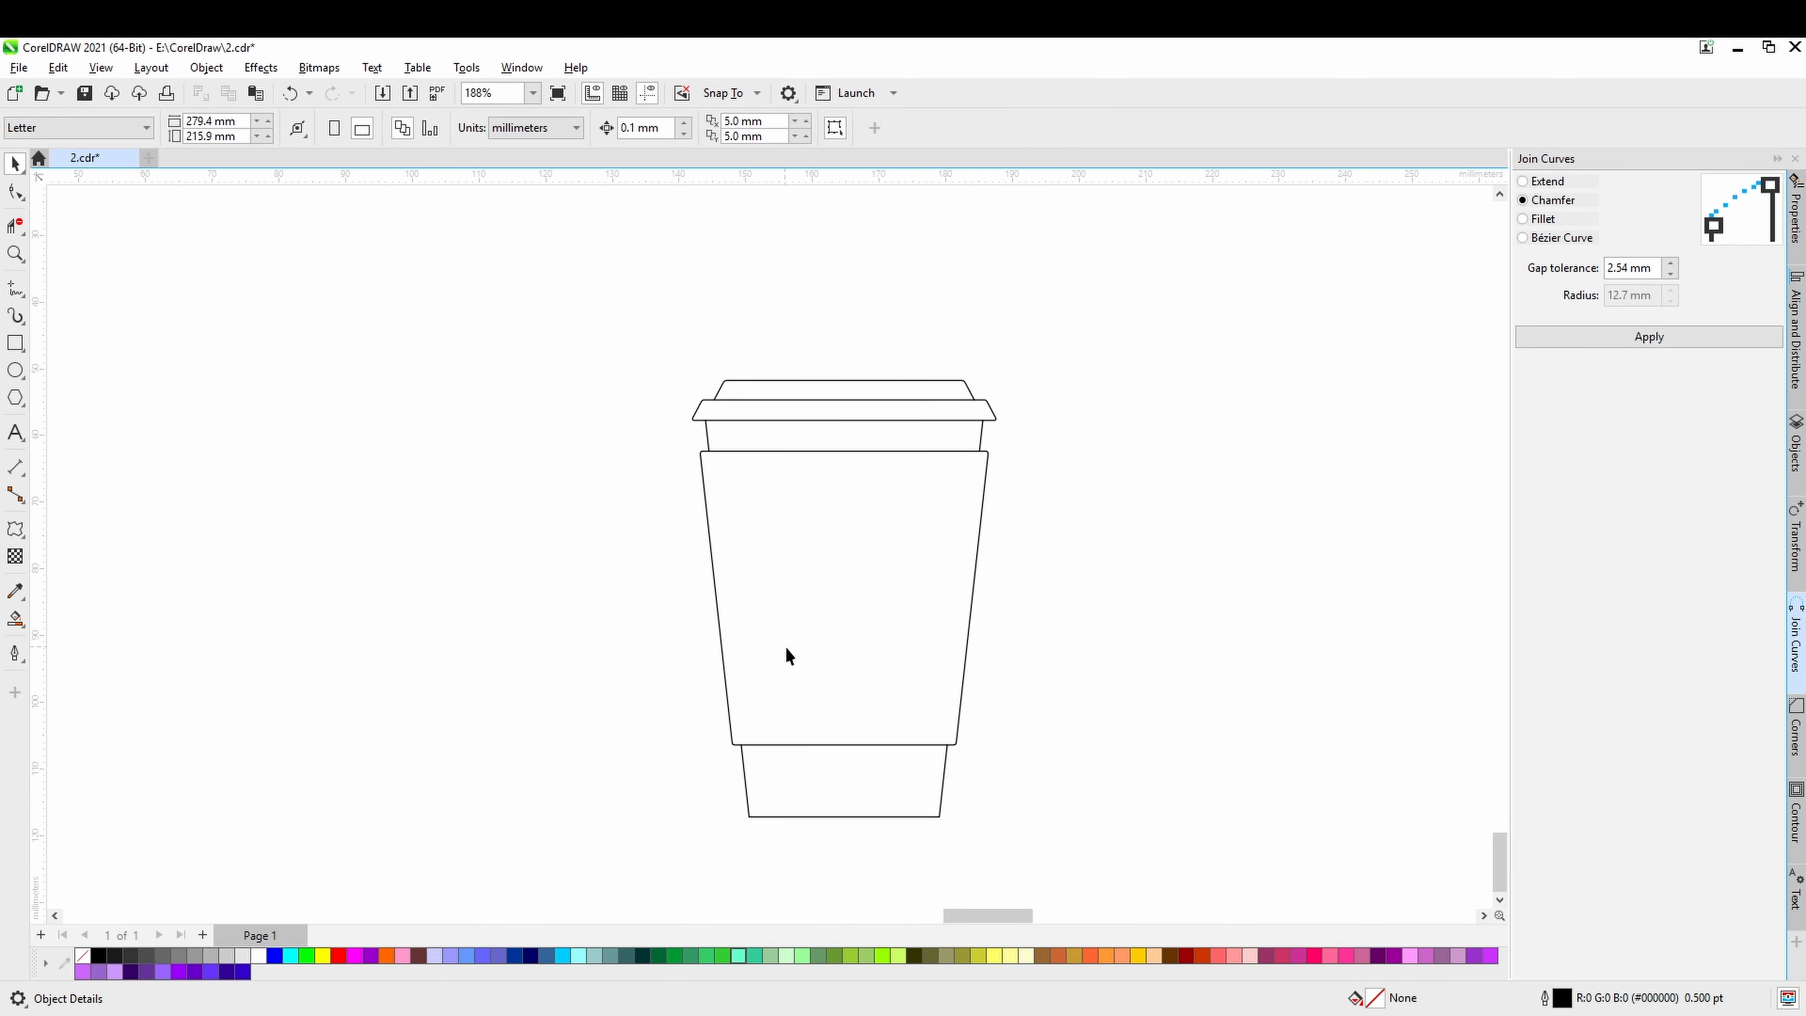
pyautogui.scroll(-4, 816, 609)
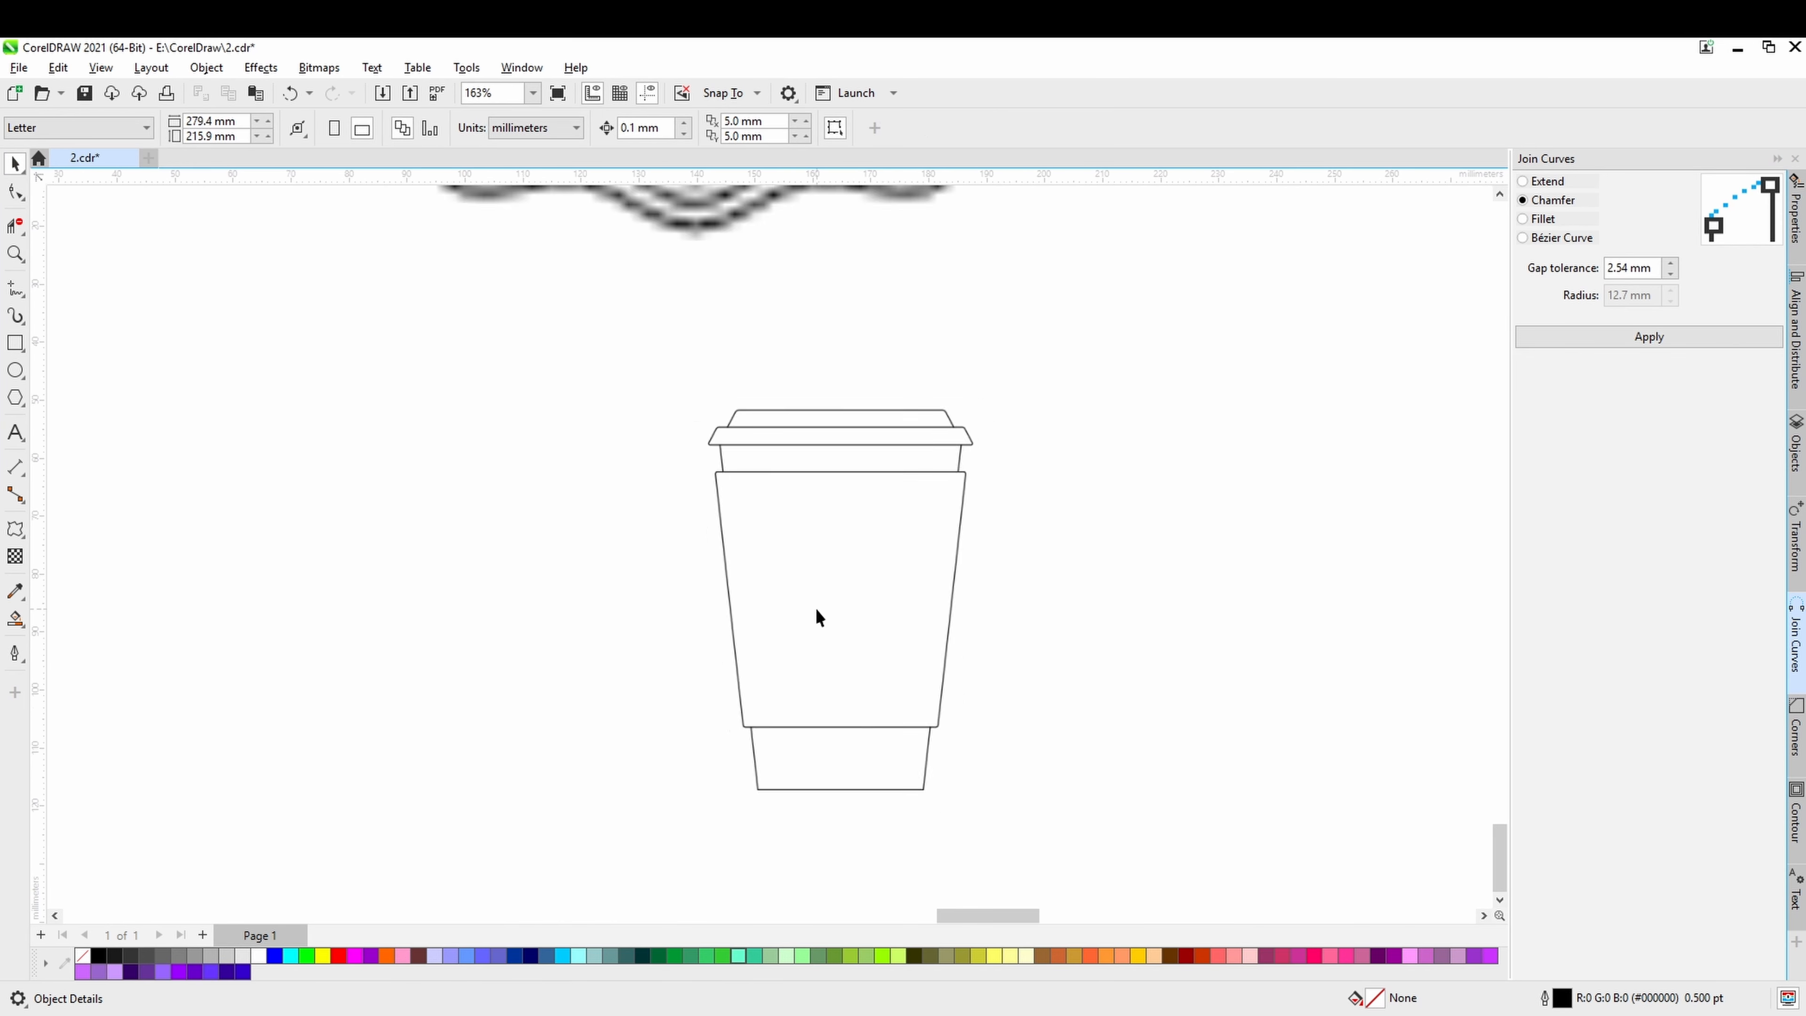
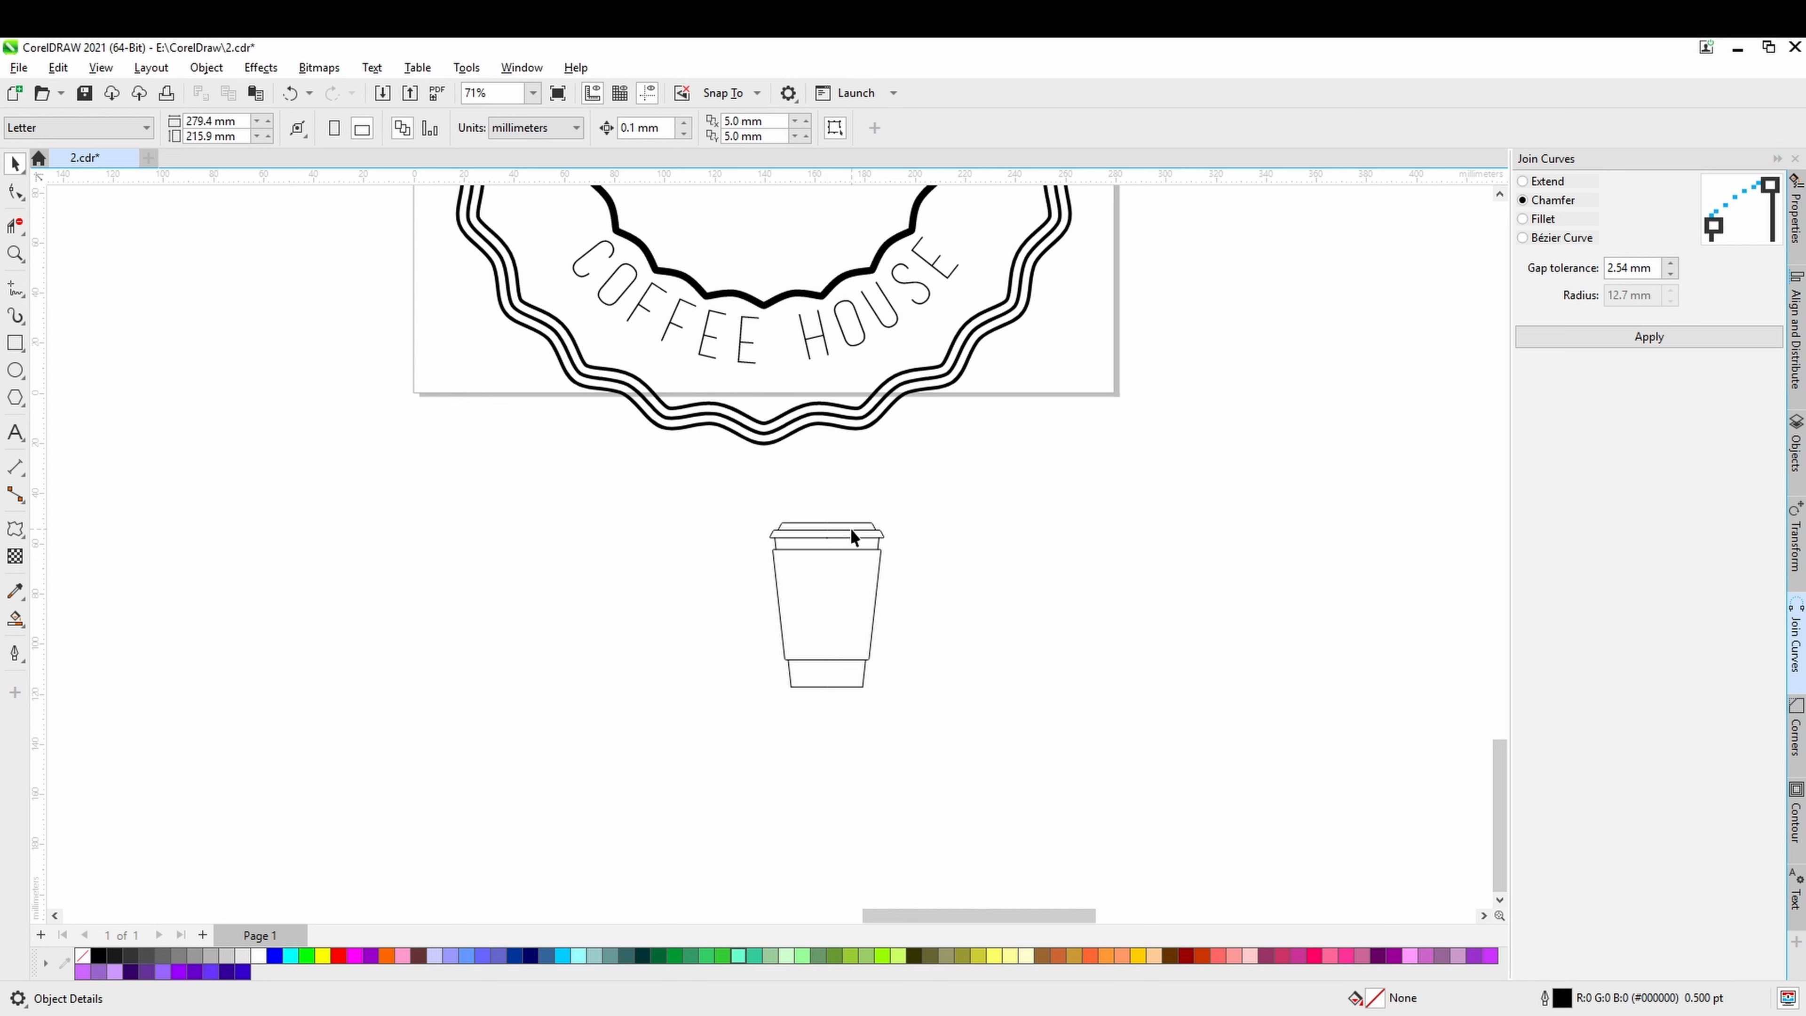
# Fill the lid's uppermost section and the cup's base section with teal #3BBFCB using Smart Fill, and return to the Pick tool.
pyautogui.click(15, 619)
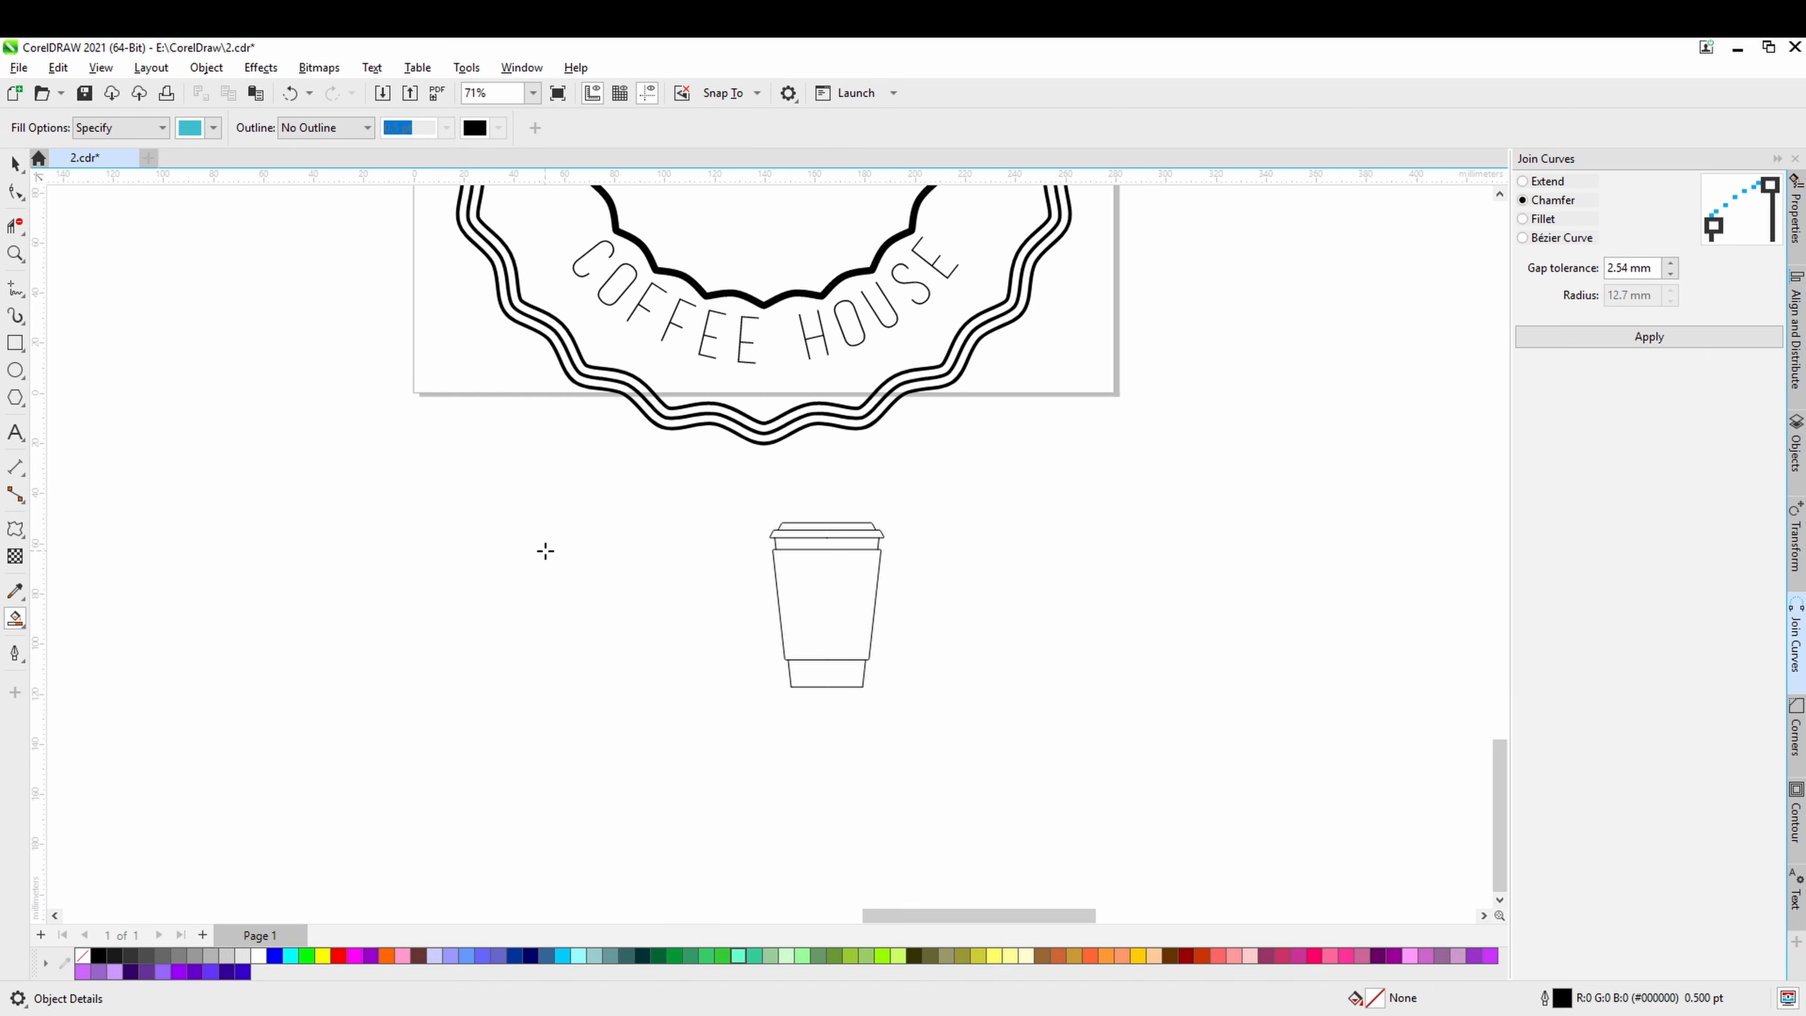
pyautogui.scroll(2, 827, 528)
pyautogui.click(940, 517)
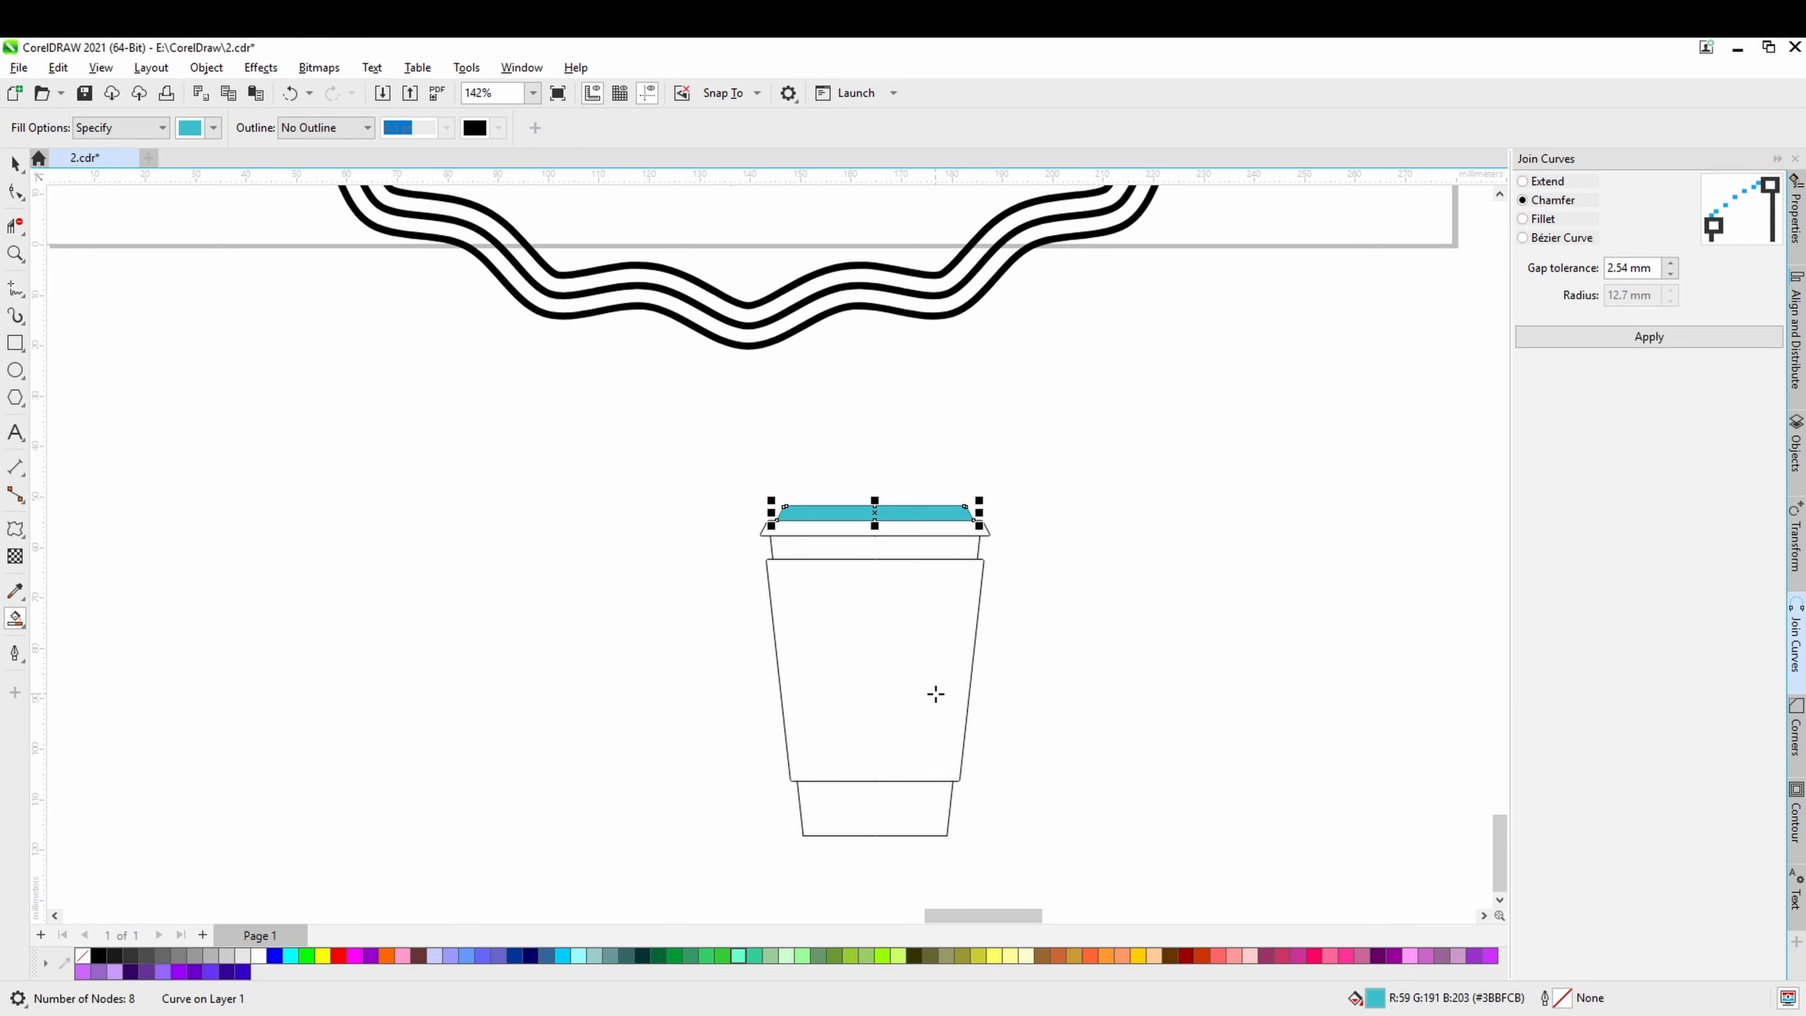
pyautogui.click(918, 796)
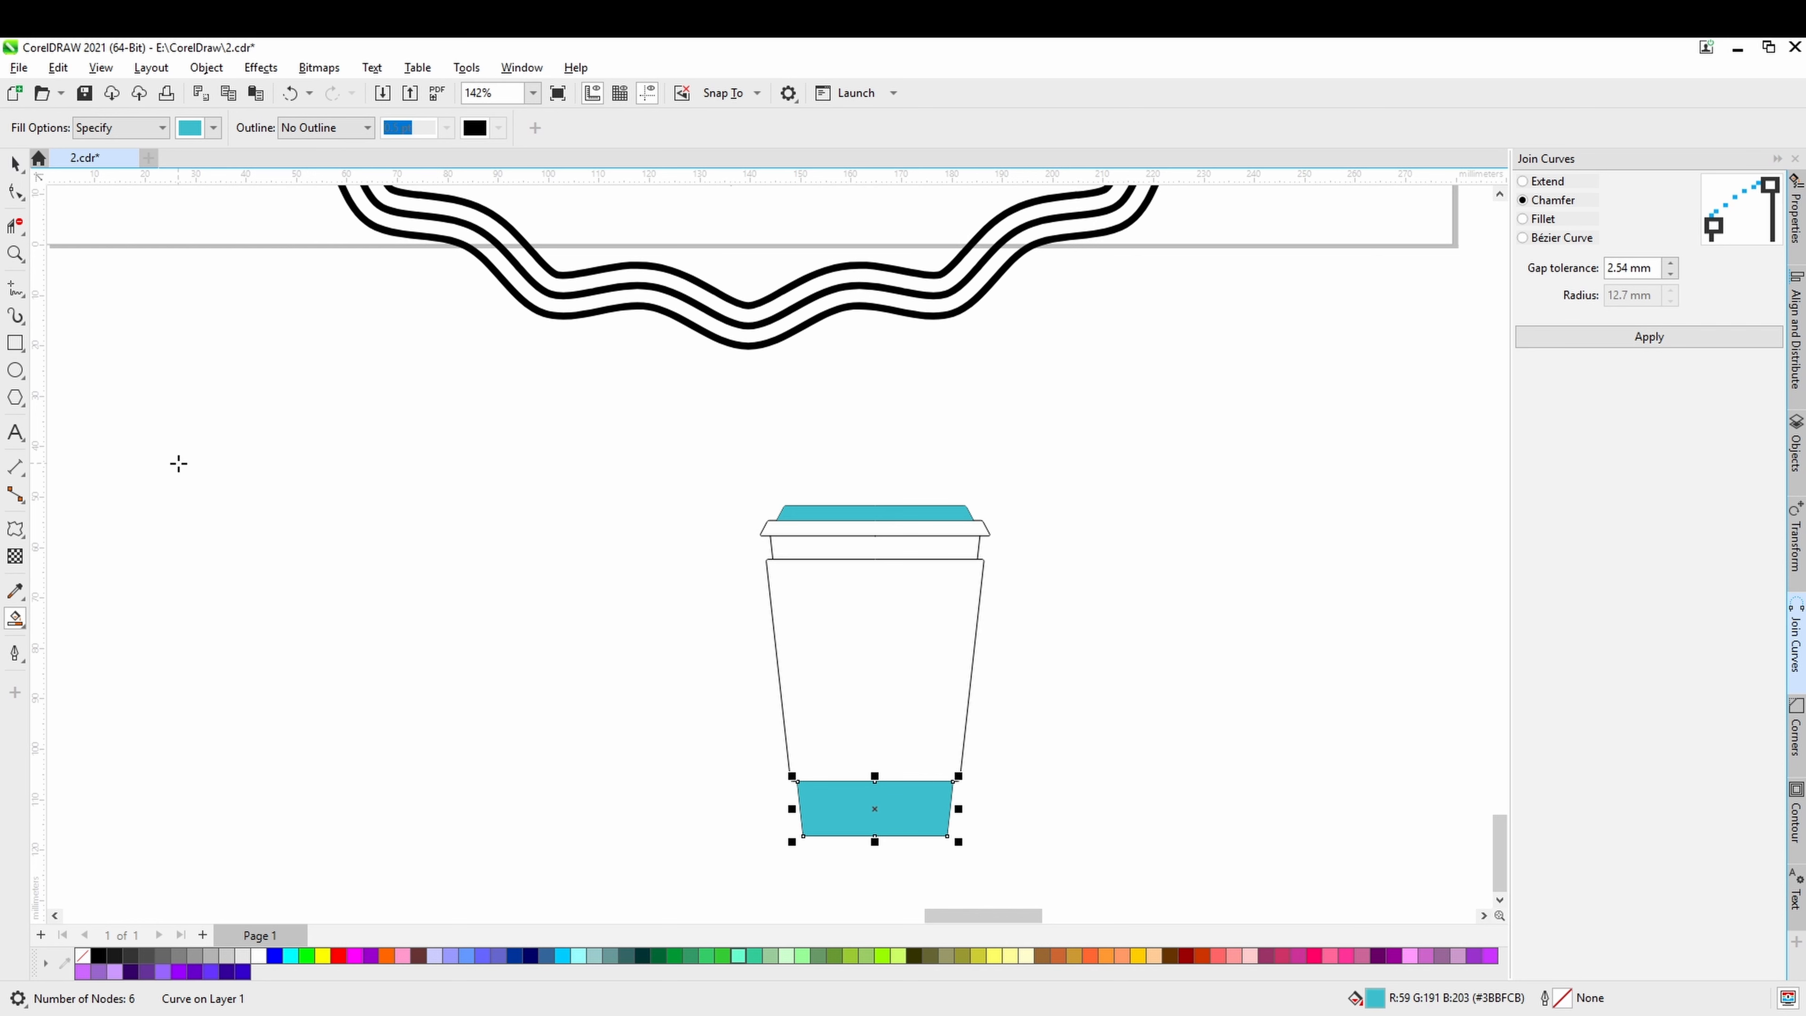
pyautogui.click(15, 164)
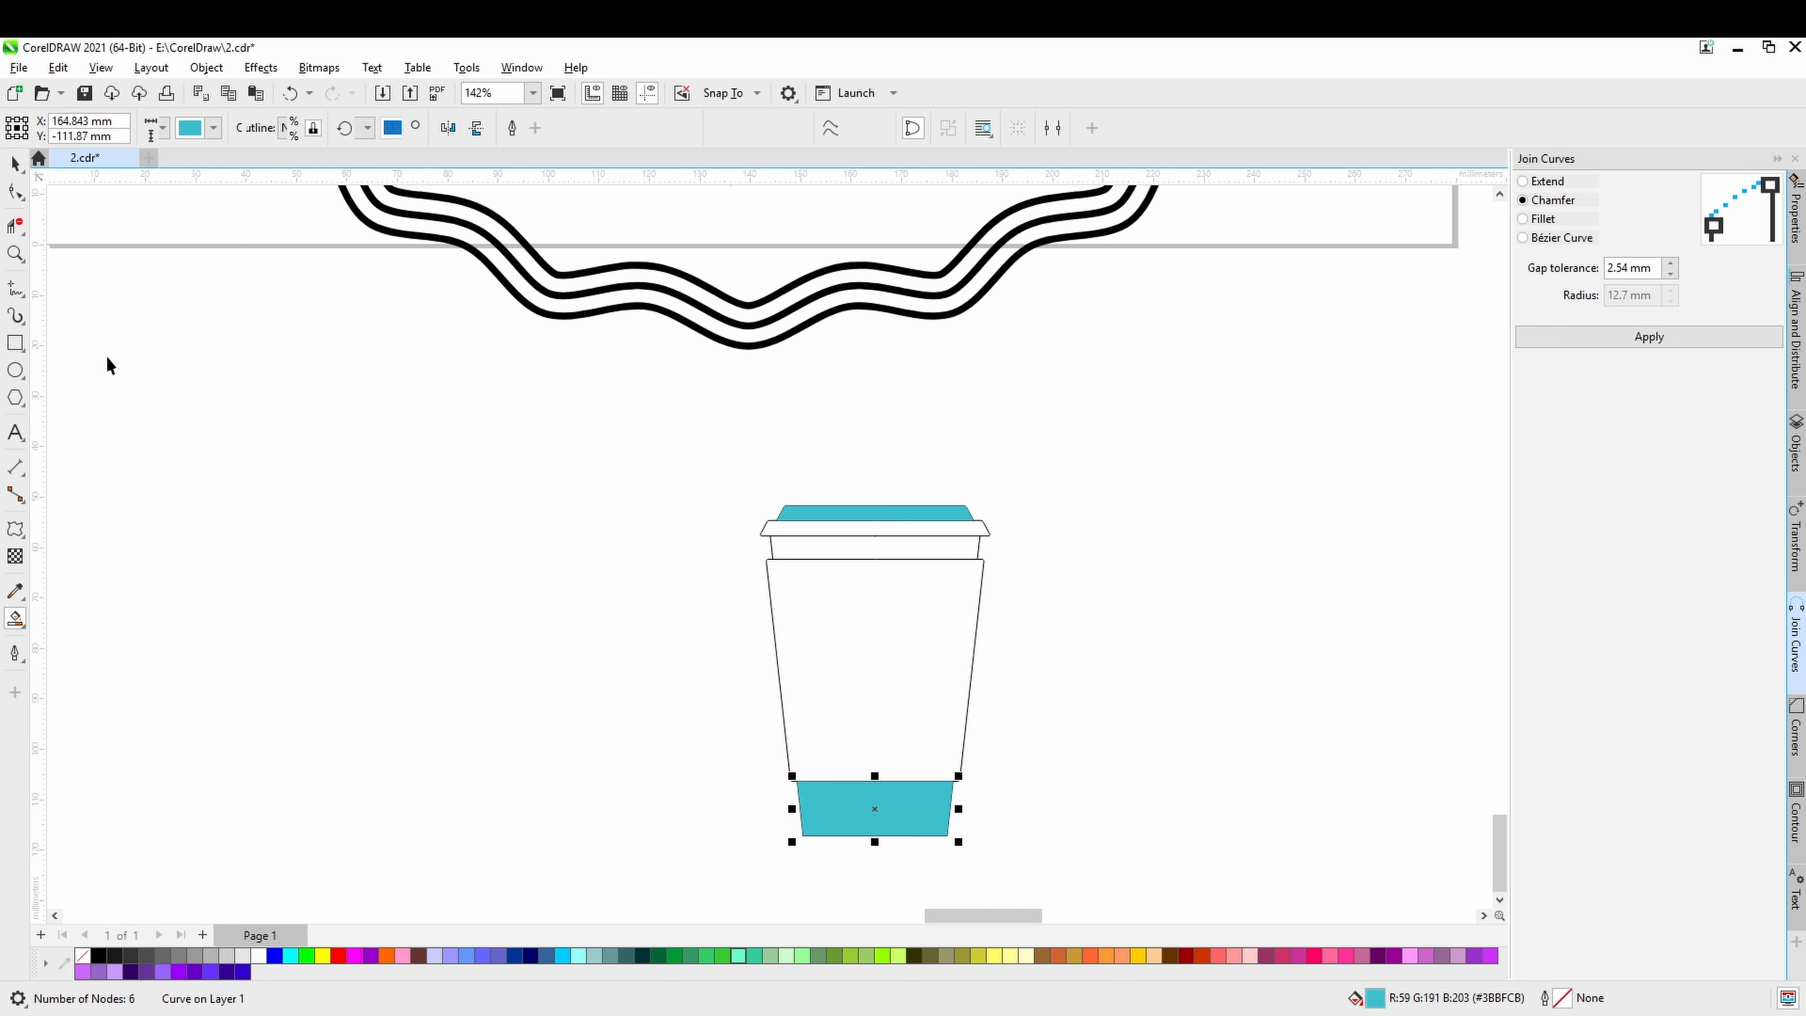
# Draw a rounded square about 17.7 by 17.5 mm with corner radii of about 2.3 mm, centre it on the cup sleeve, and save.
pyautogui.click(16, 344)
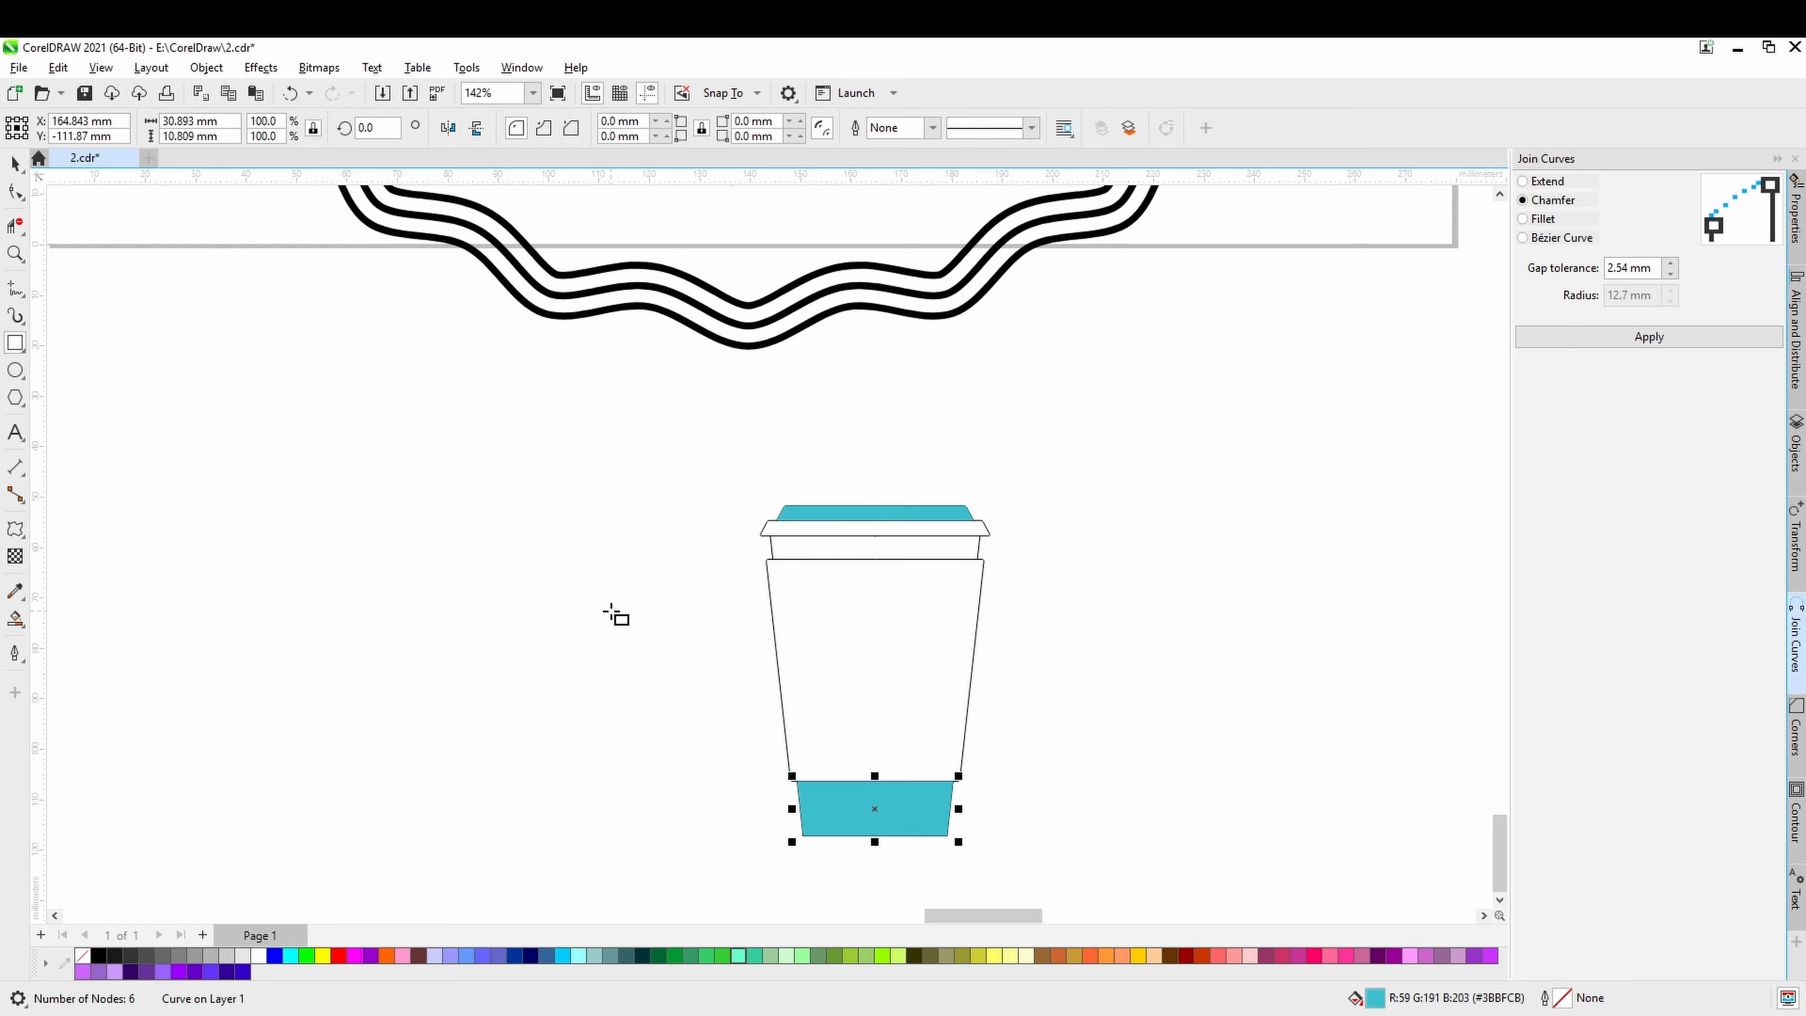
pyautogui.moveTo(611, 611); pyautogui.dragTo(700, 700)
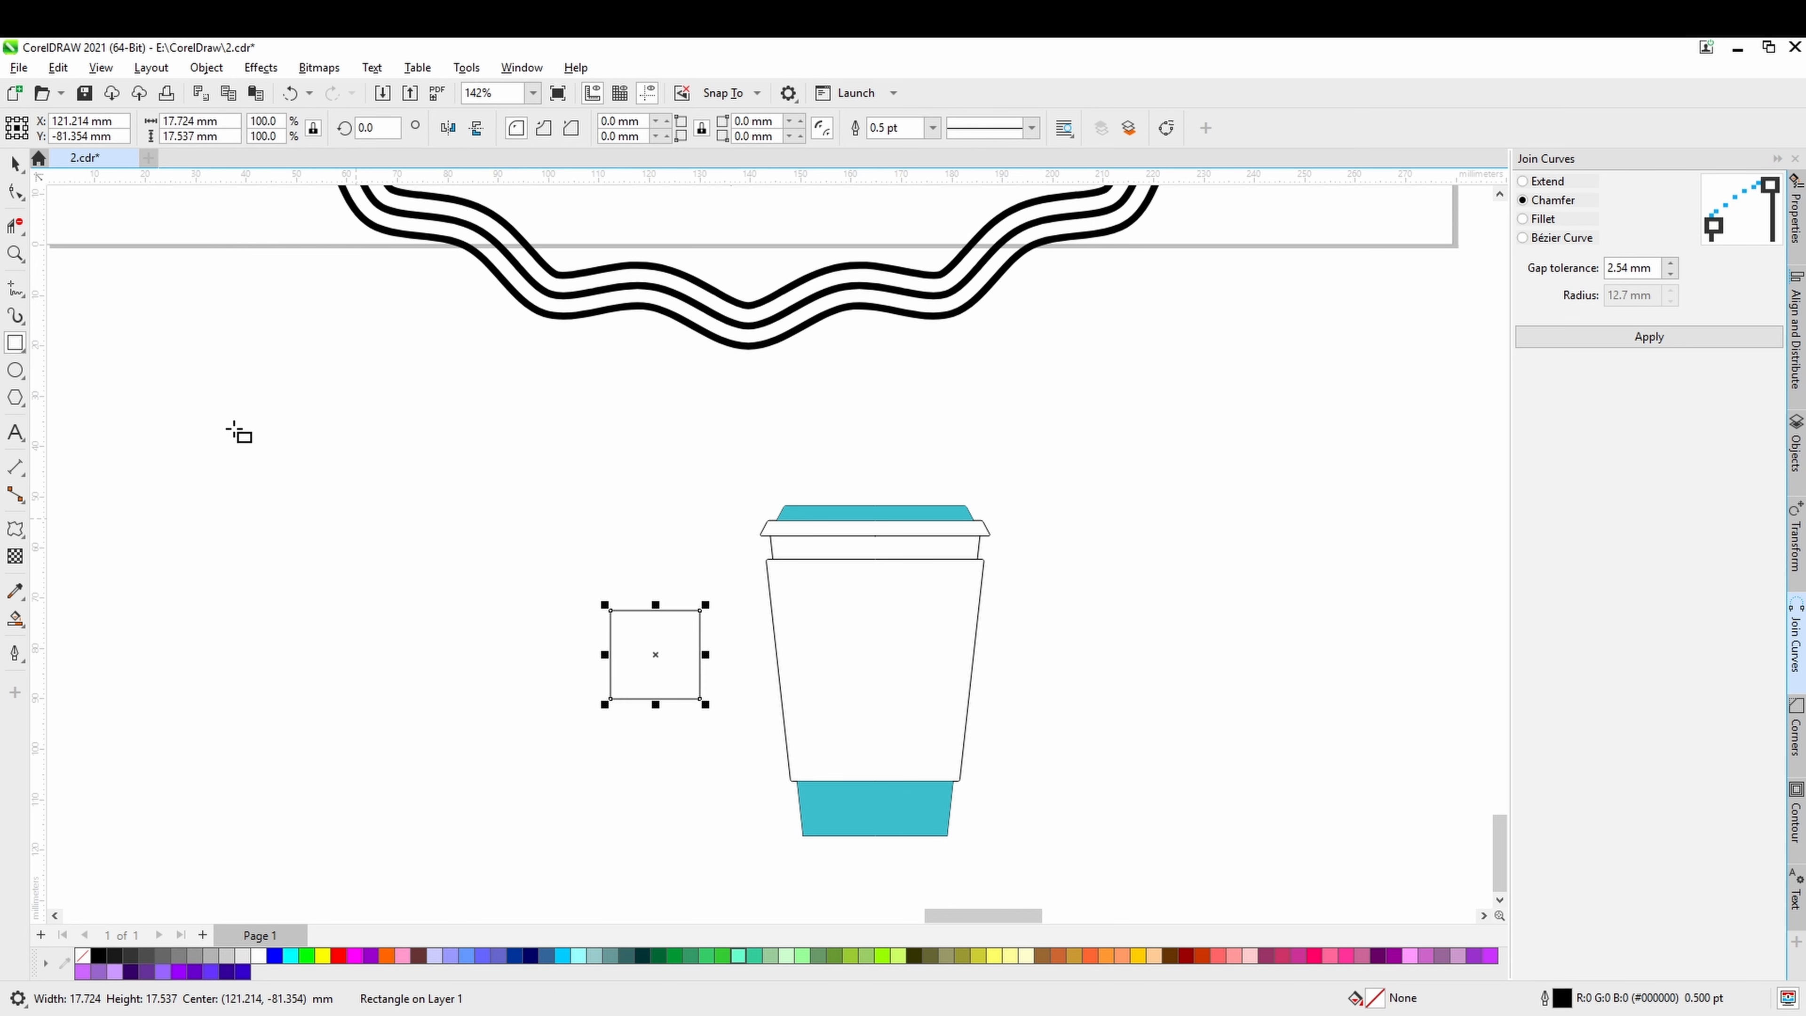
pyautogui.click(14, 201)
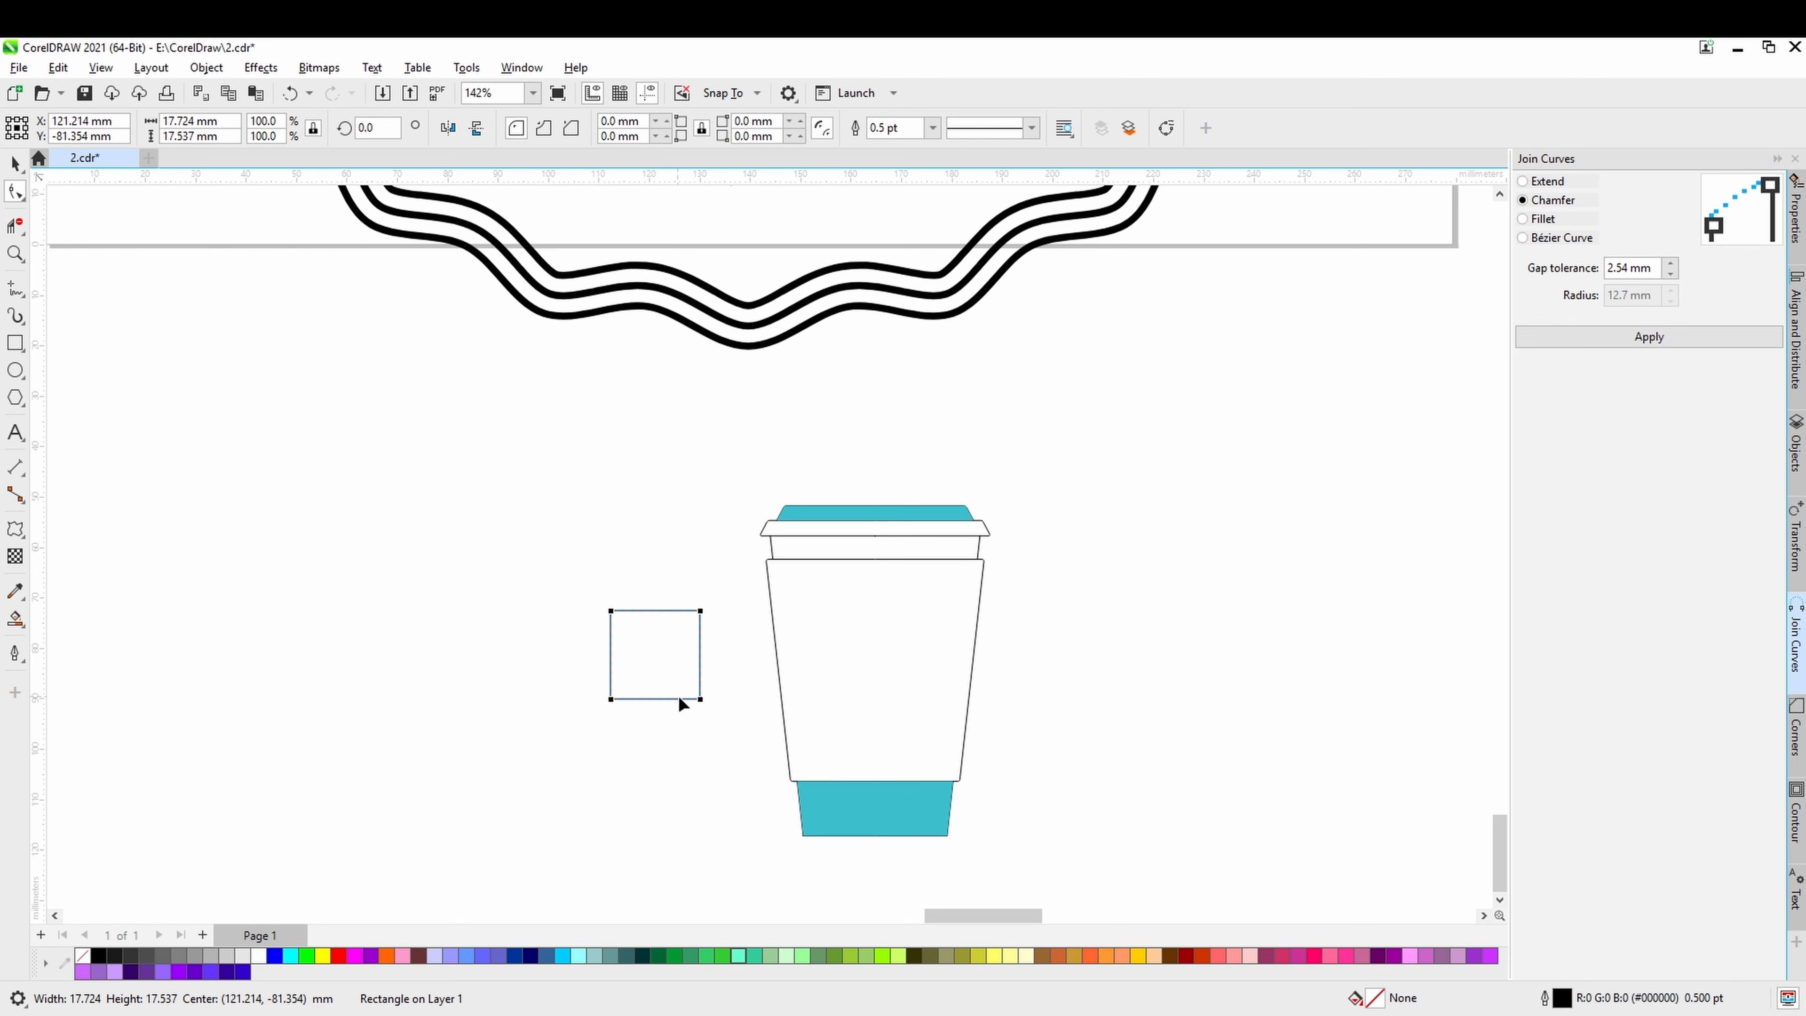
pyautogui.moveTo(699, 699); pyautogui.dragTo(876, 656)
pyautogui.hotkey('ctrl', 's')
pyautogui.click(15, 164)
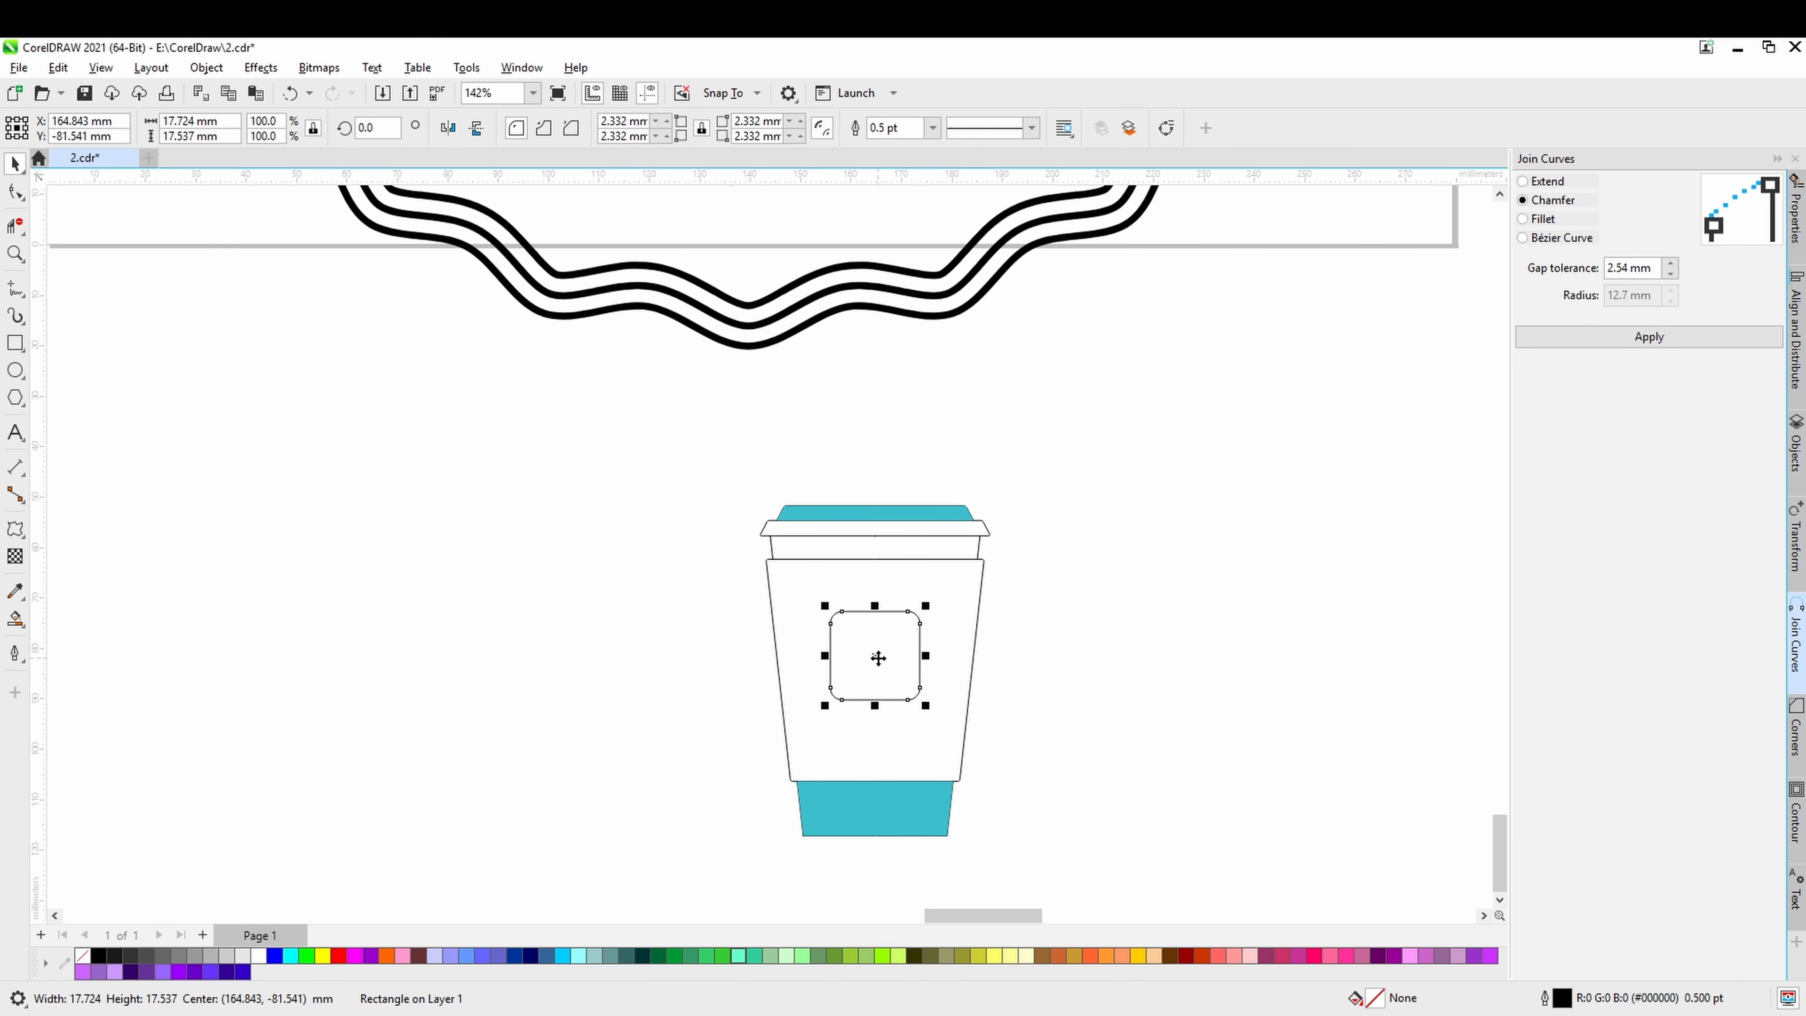
# Convert the rounded square on the cup sleeve to curves.
pyautogui.scroll(5, 875, 653)
pyautogui.scroll(-3, 1159, 752)
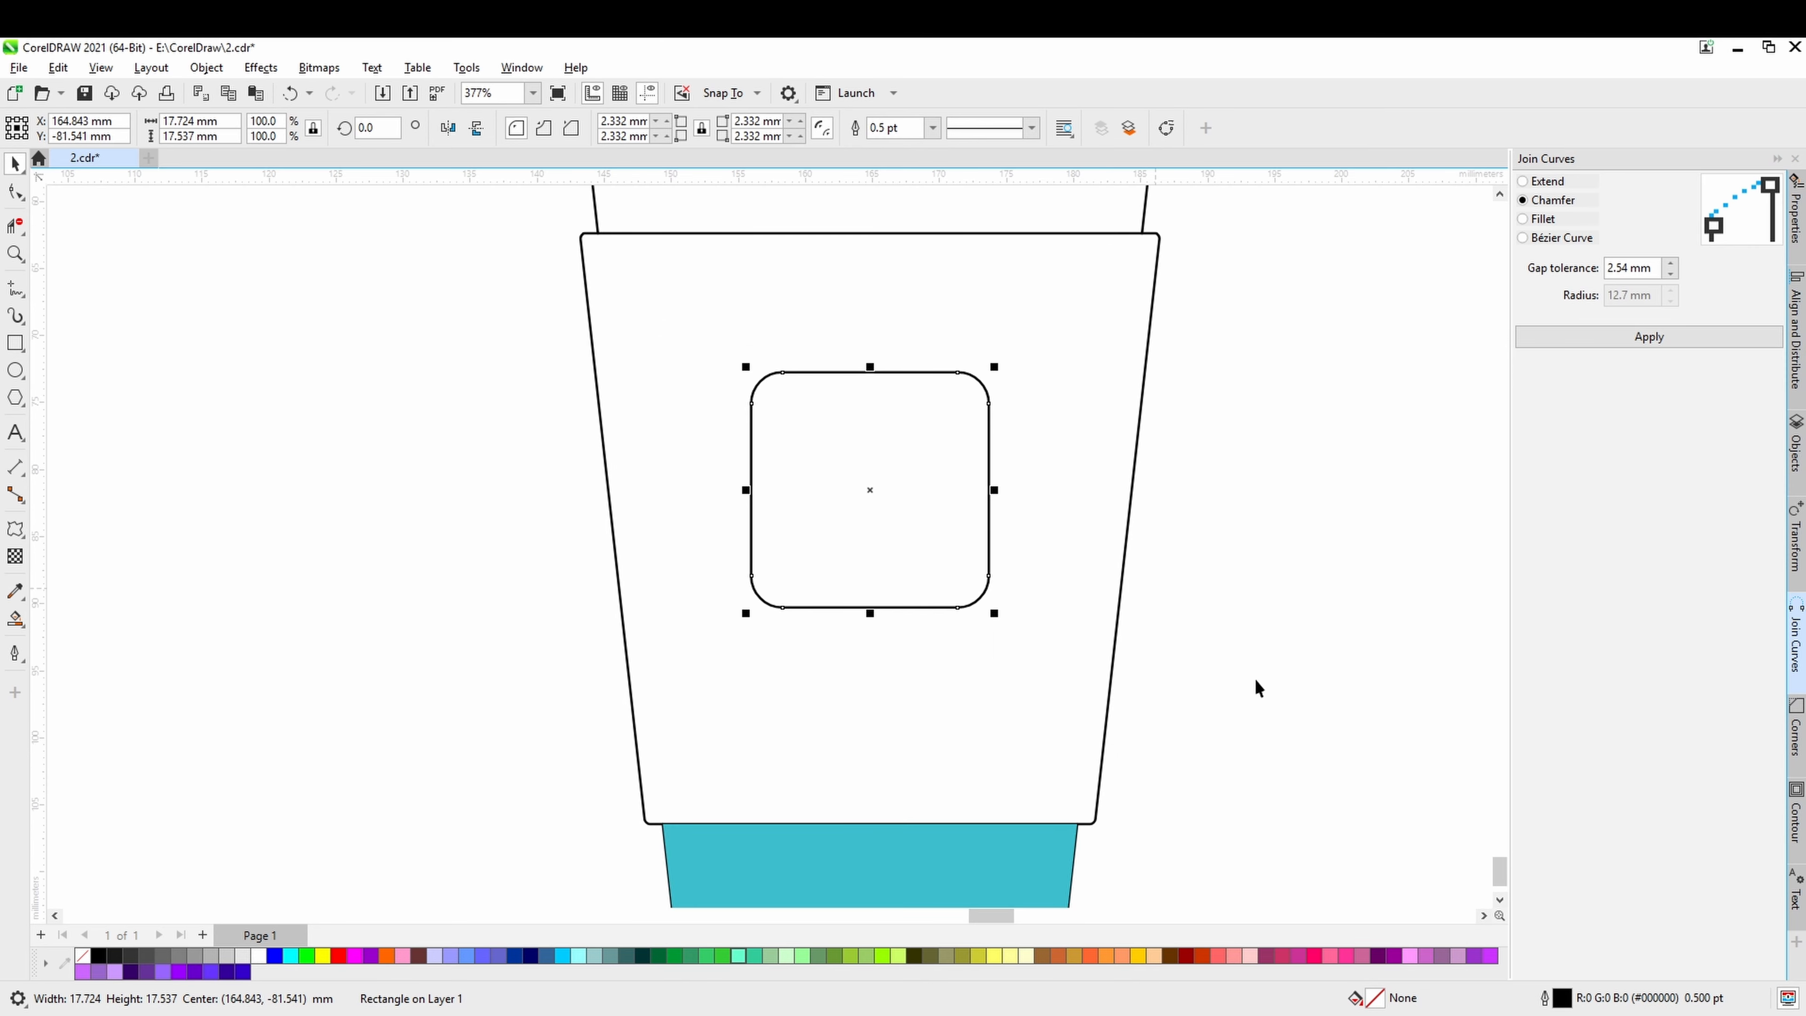
pyautogui.click(1154, 699)
pyautogui.click(962, 603)
pyautogui.click(16, 192)
pyautogui.click(1219, 734)
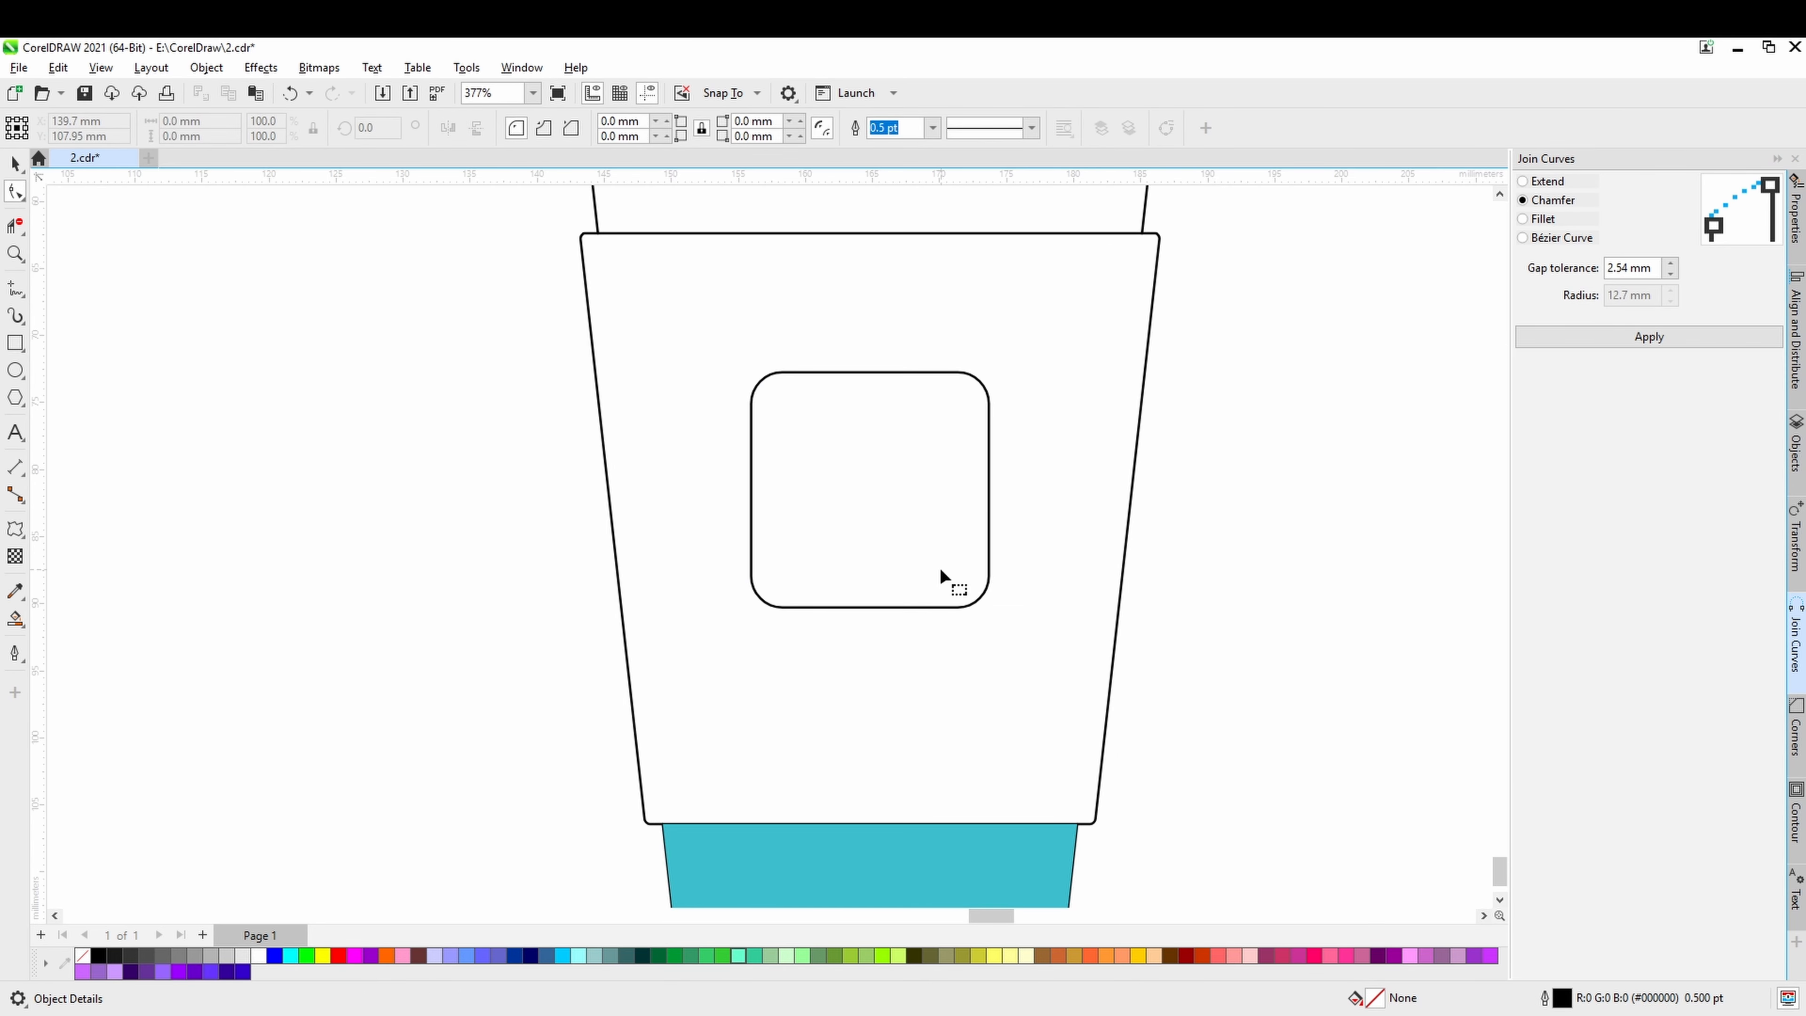
pyautogui.click(946, 603)
pyautogui.rightClick(947, 603)
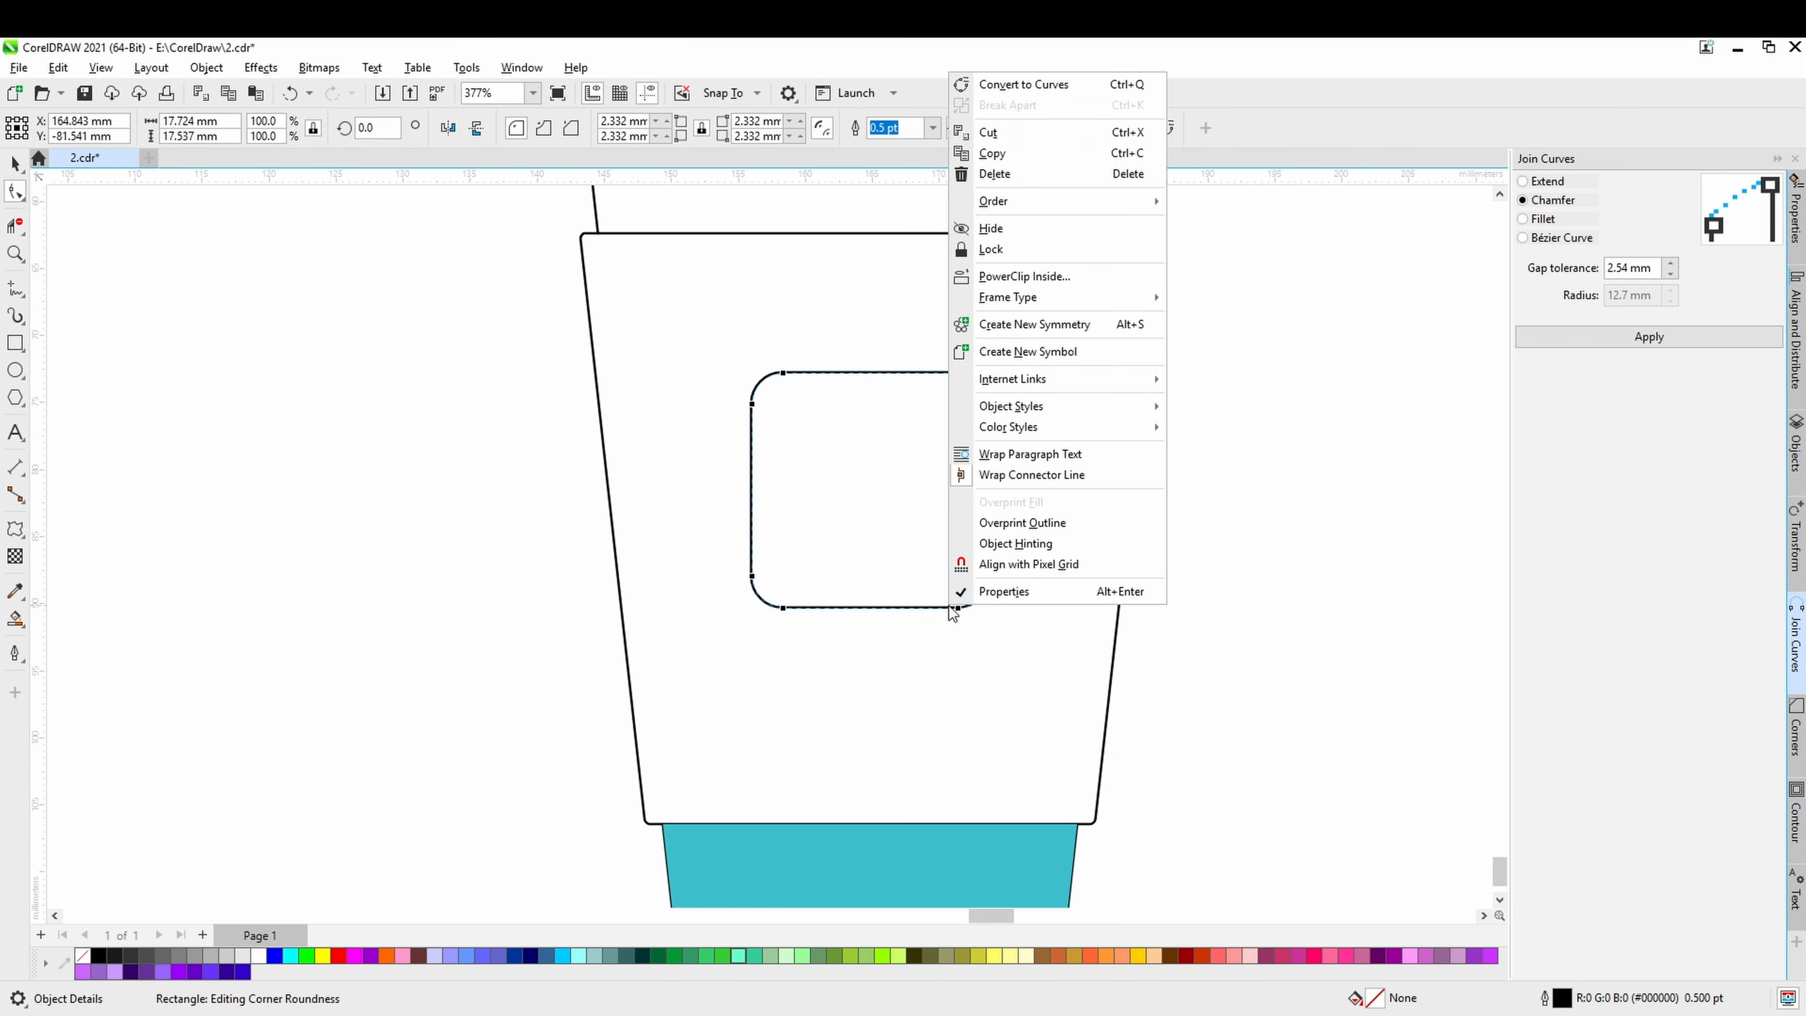
pyautogui.click(1044, 86)
# Move the lower corner nodes inward on both sides so the label shape tapers in line with the sleeve's edges.
pyautogui.moveTo(1188, 725); pyautogui.dragTo(940, 607)
pyautogui.moveTo(554, 533); pyautogui.dragTo(606, 568)
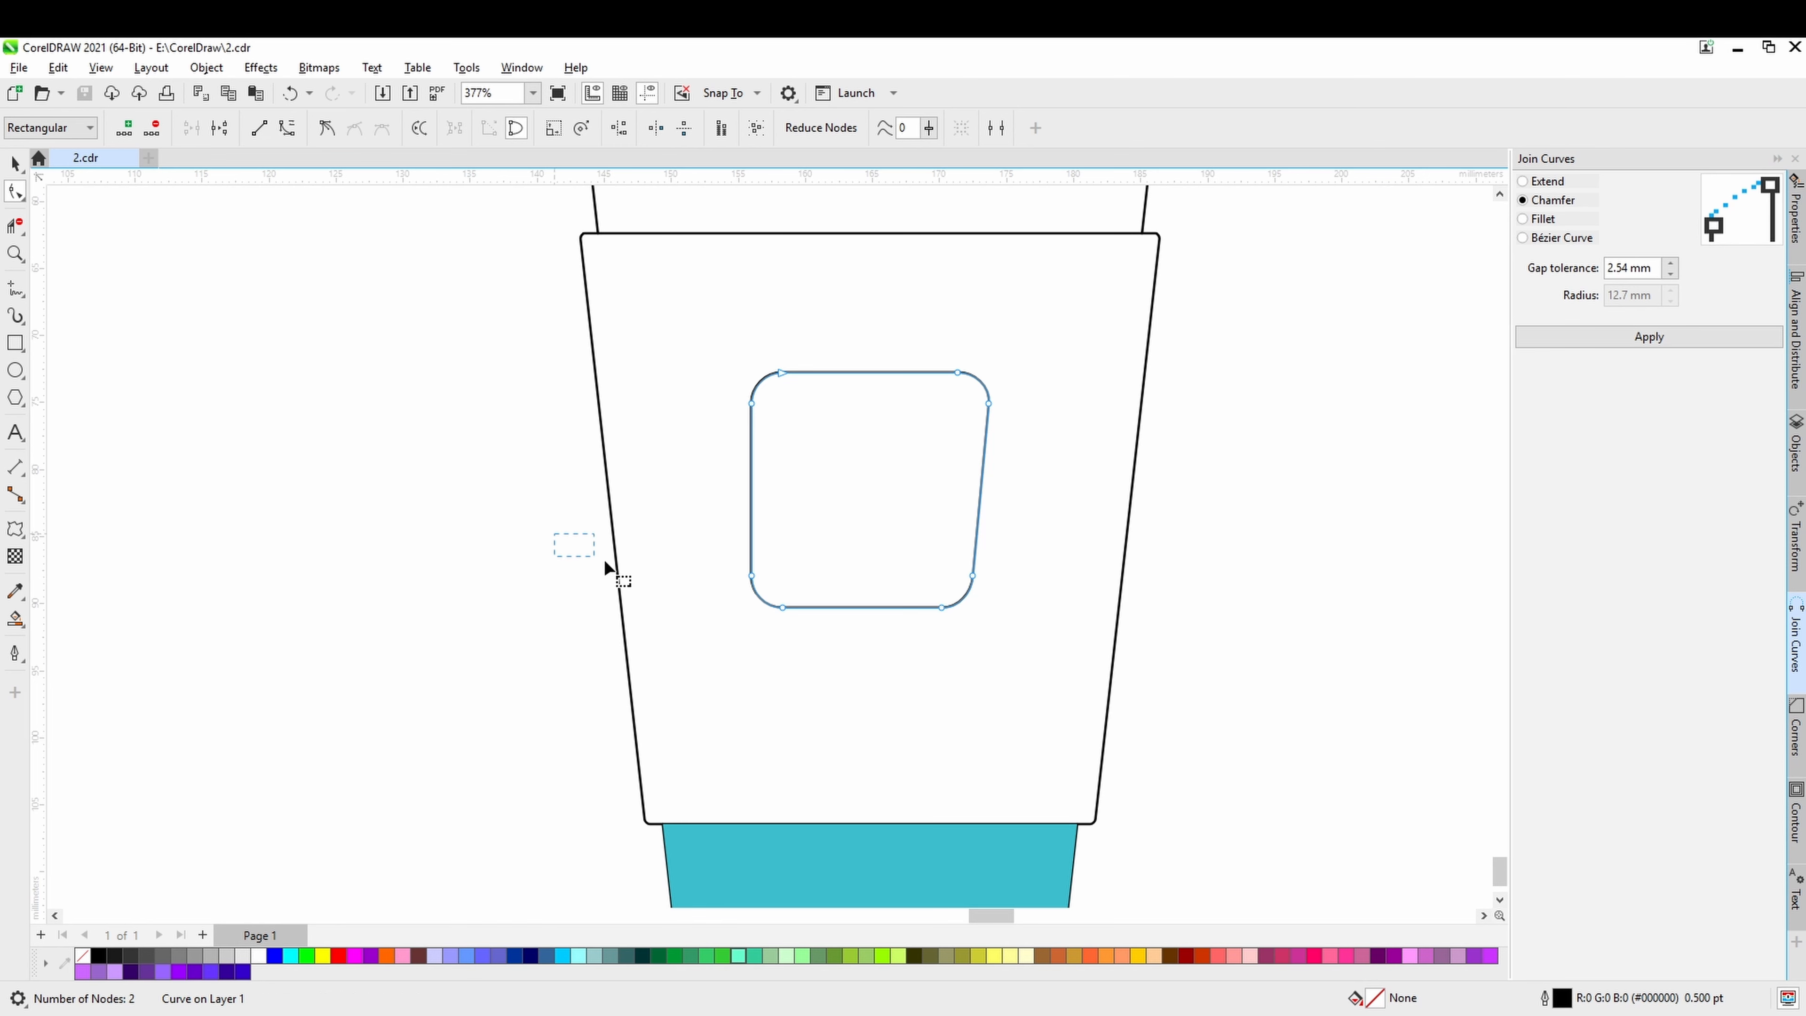
pyautogui.moveTo(783, 606); pyautogui.dragTo(802, 607)
pyautogui.press('Escape')
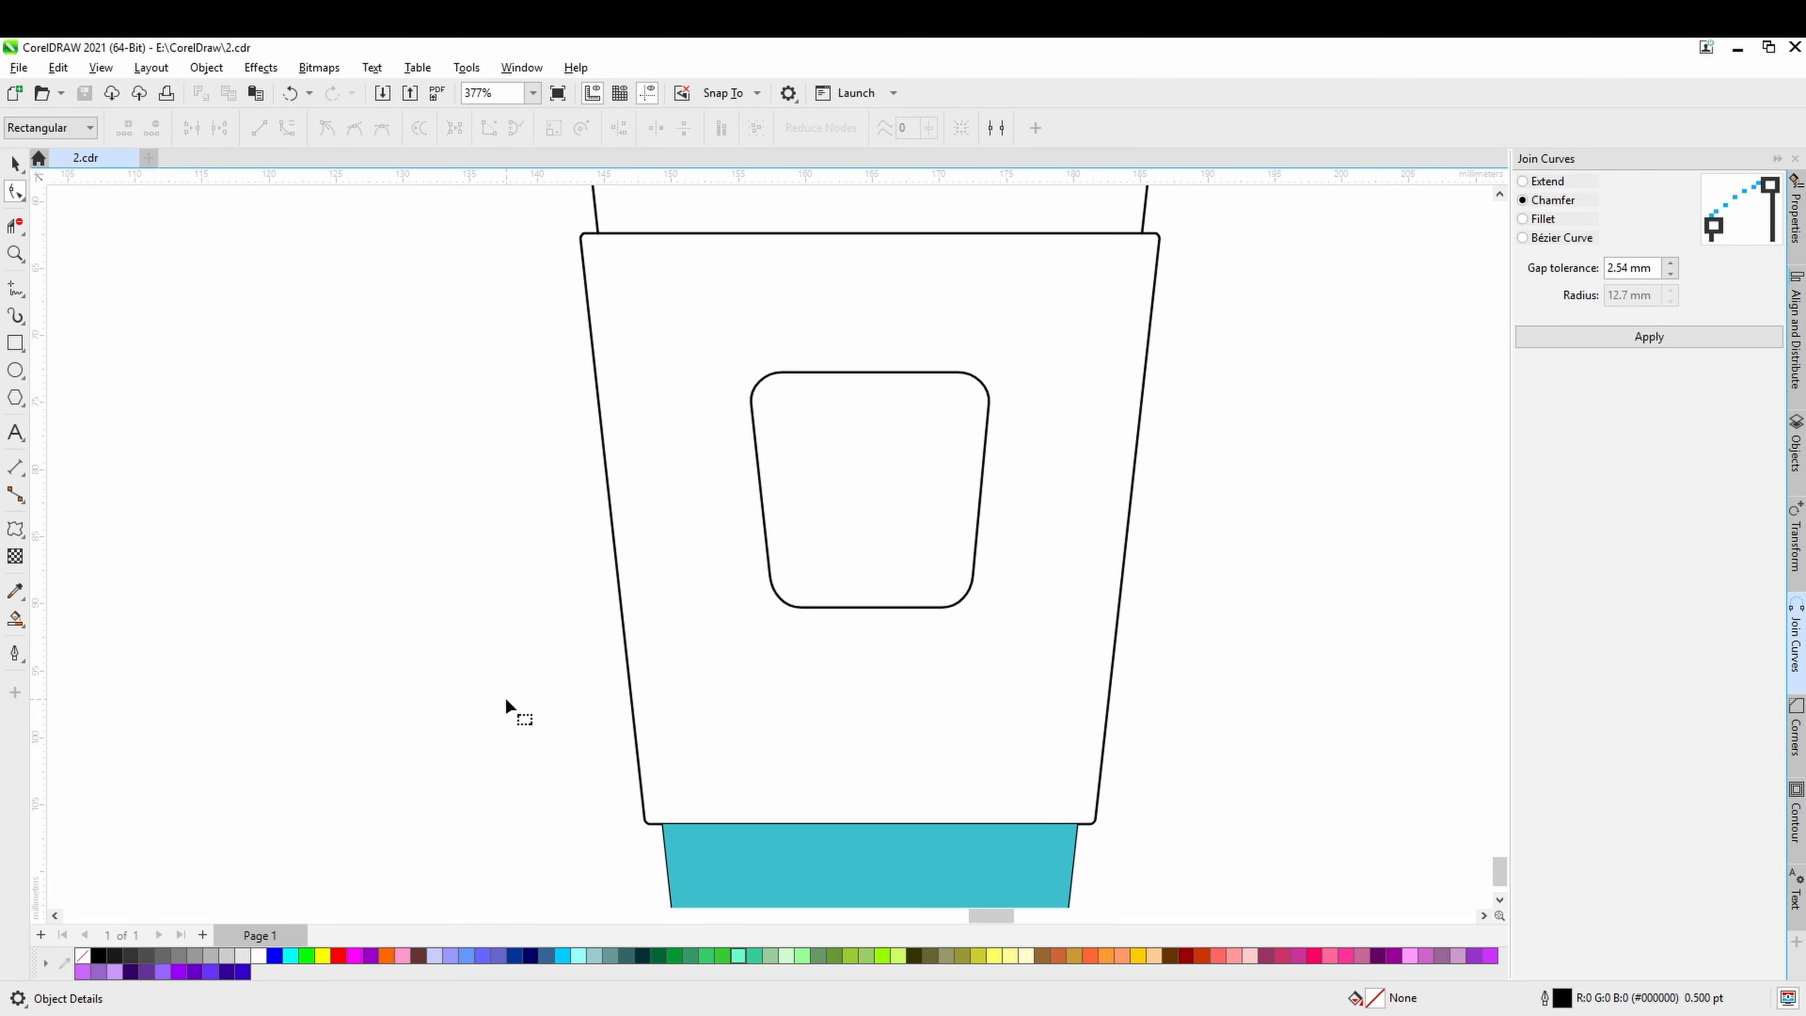
# Draw an upright ellipse about 6.7 by 9.4 mm beside the cup for the coffee bean outline.
pyautogui.scroll(-2, 507, 701)
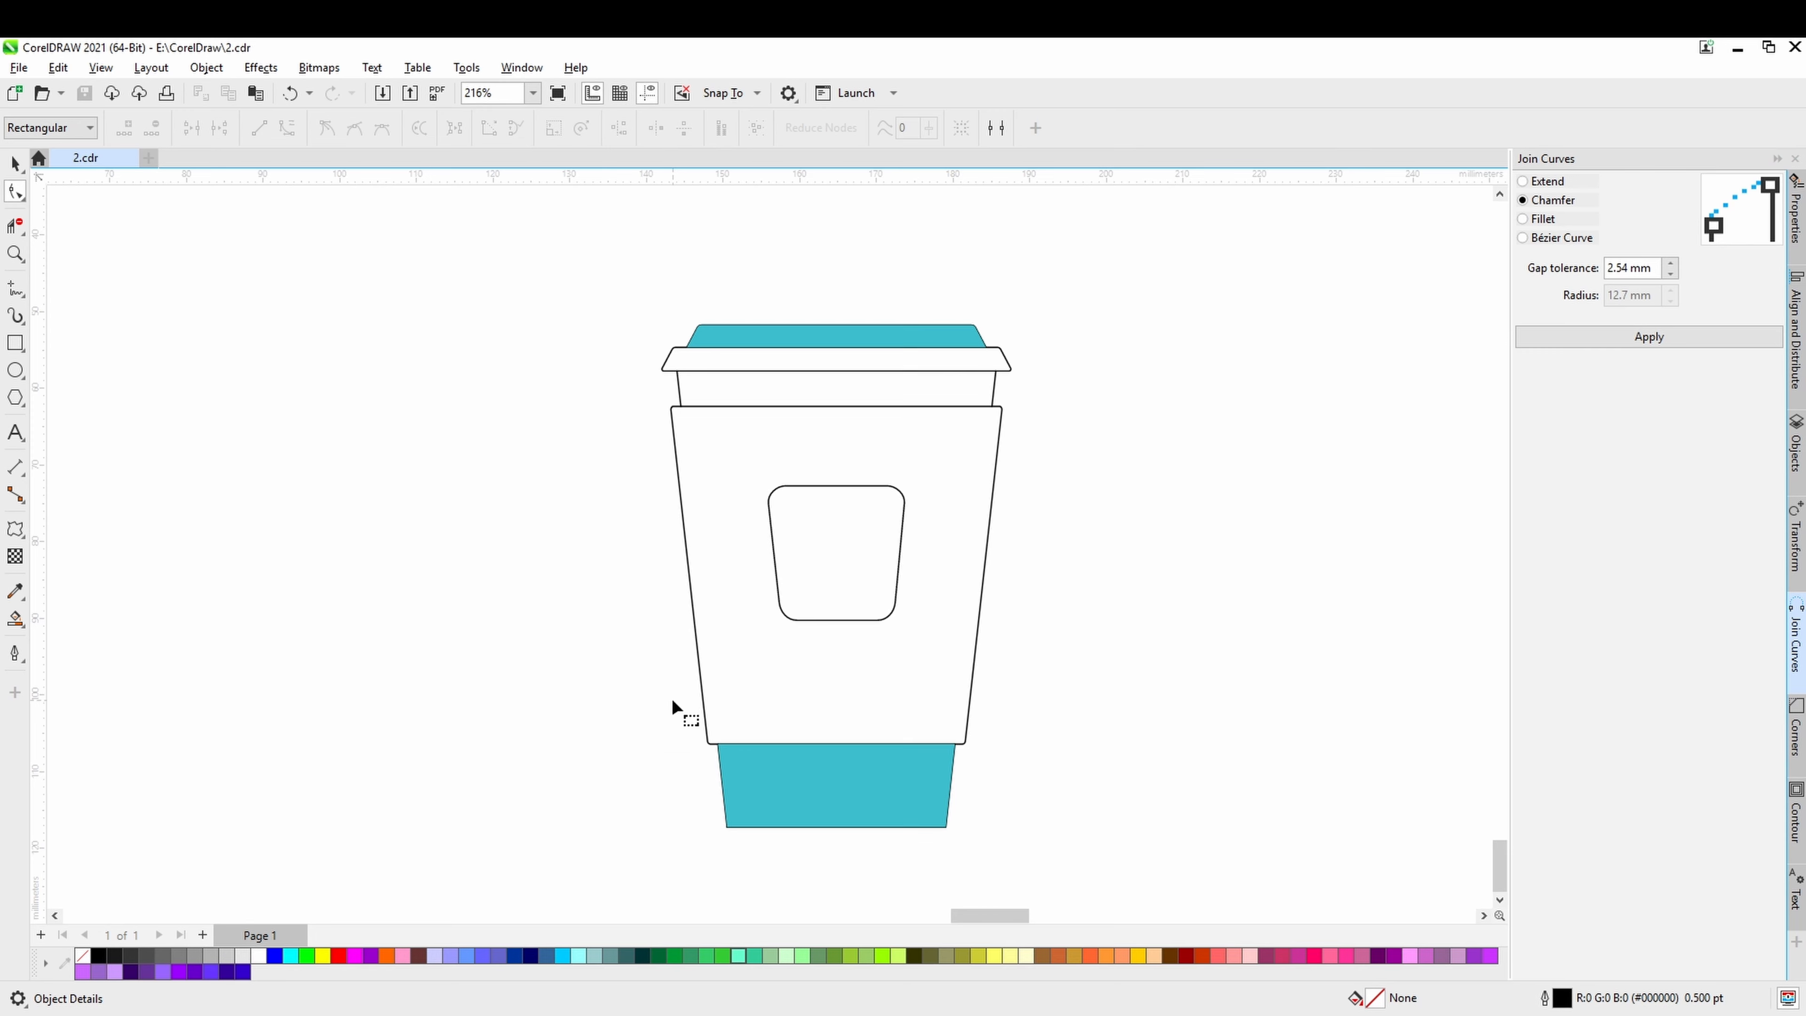
pyautogui.scroll(-1, 750, 686)
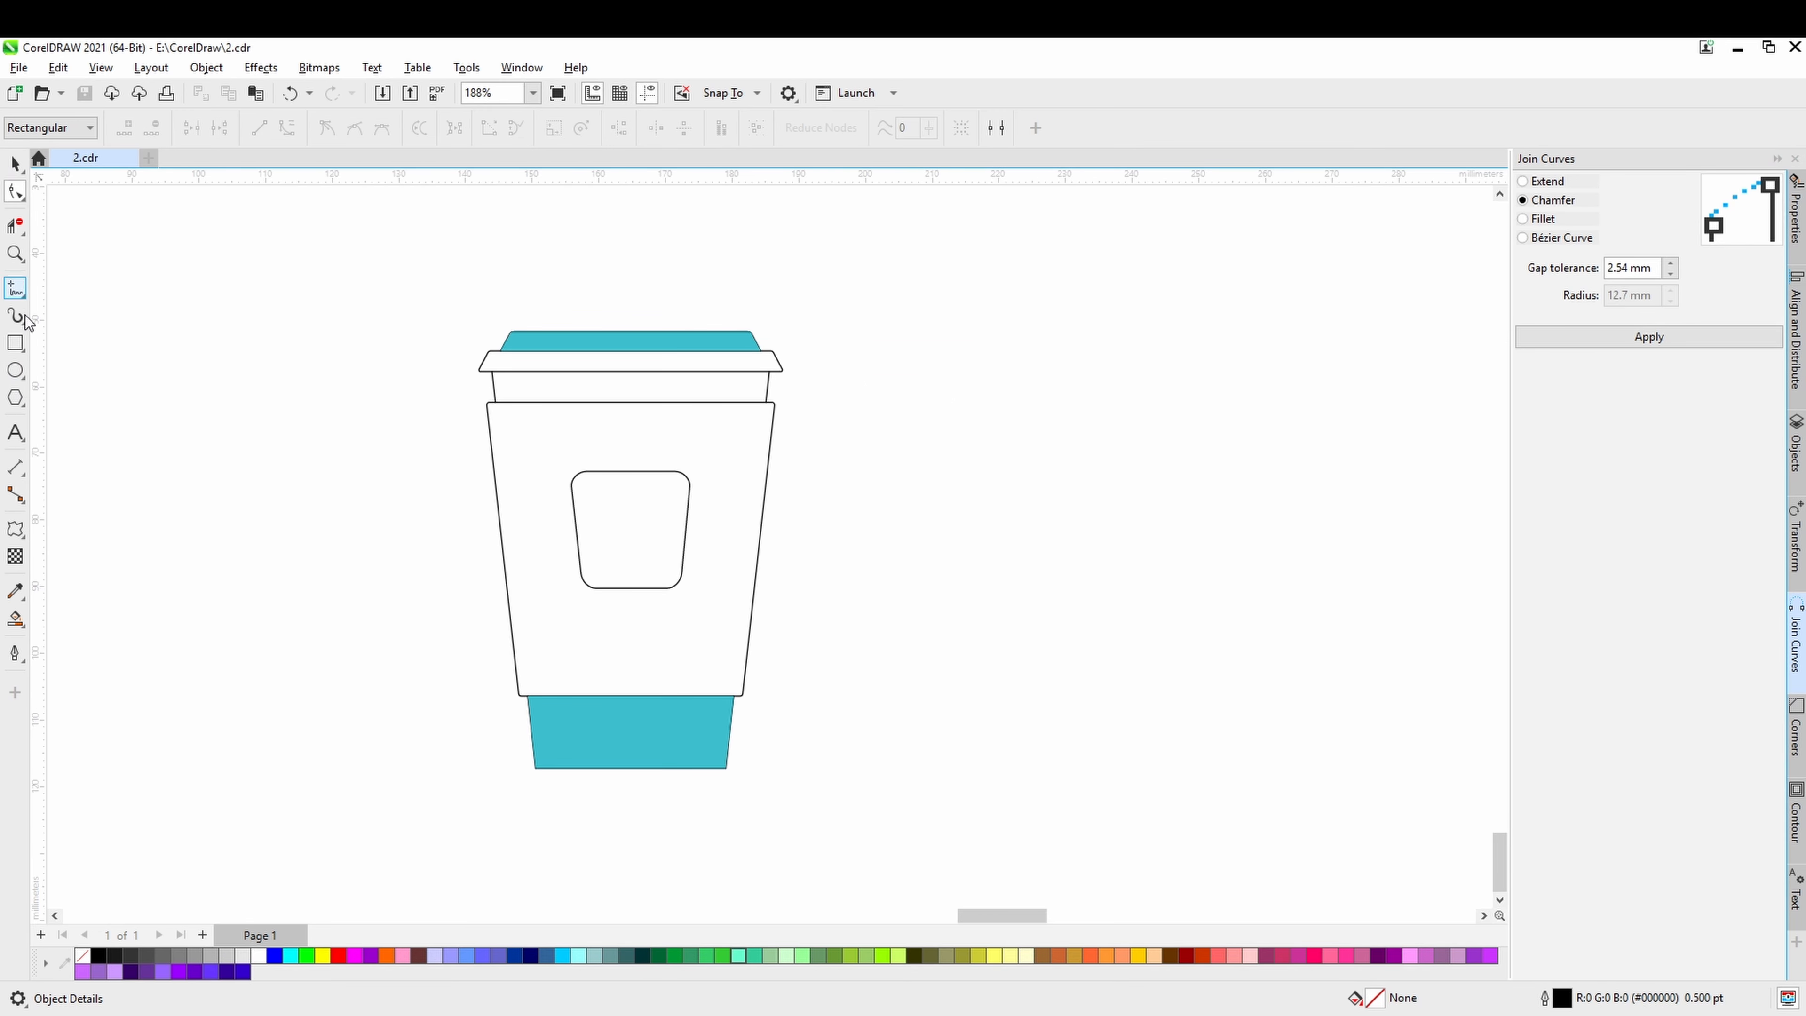
pyautogui.click(15, 371)
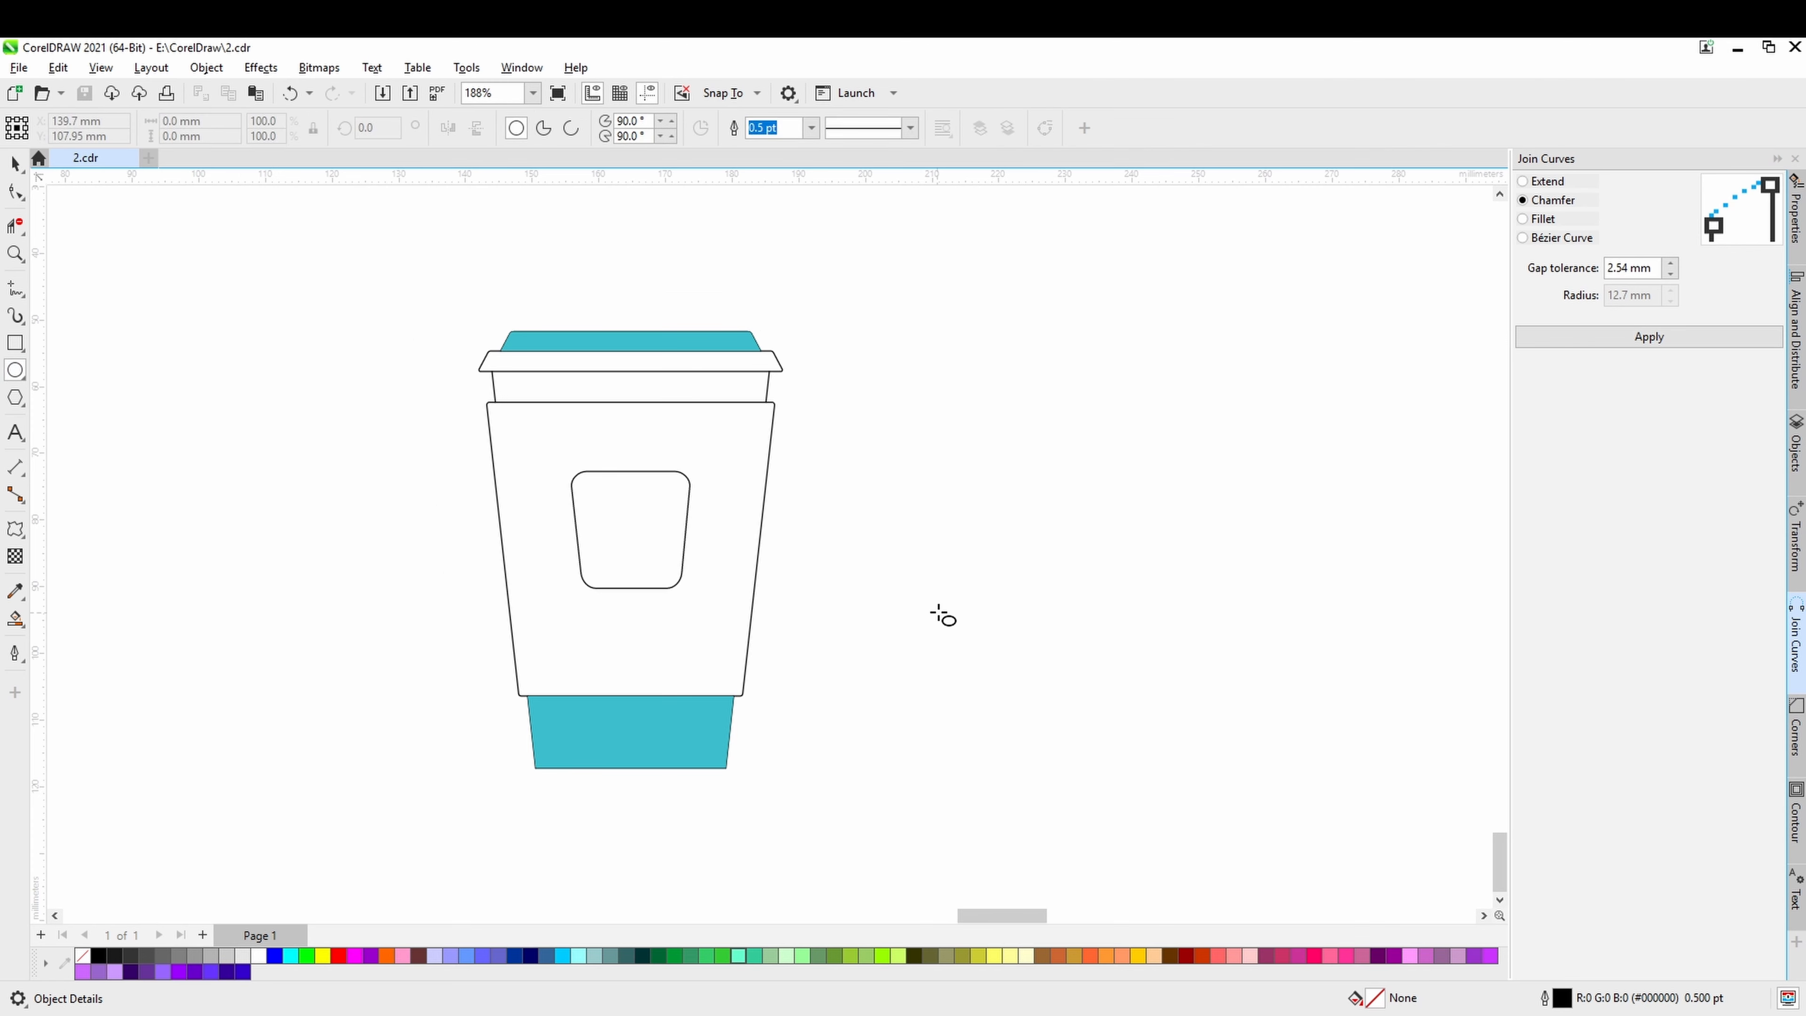
pyautogui.scroll(1, 943, 616)
pyautogui.moveTo(826, 490); pyautogui.dragTo(879, 563)
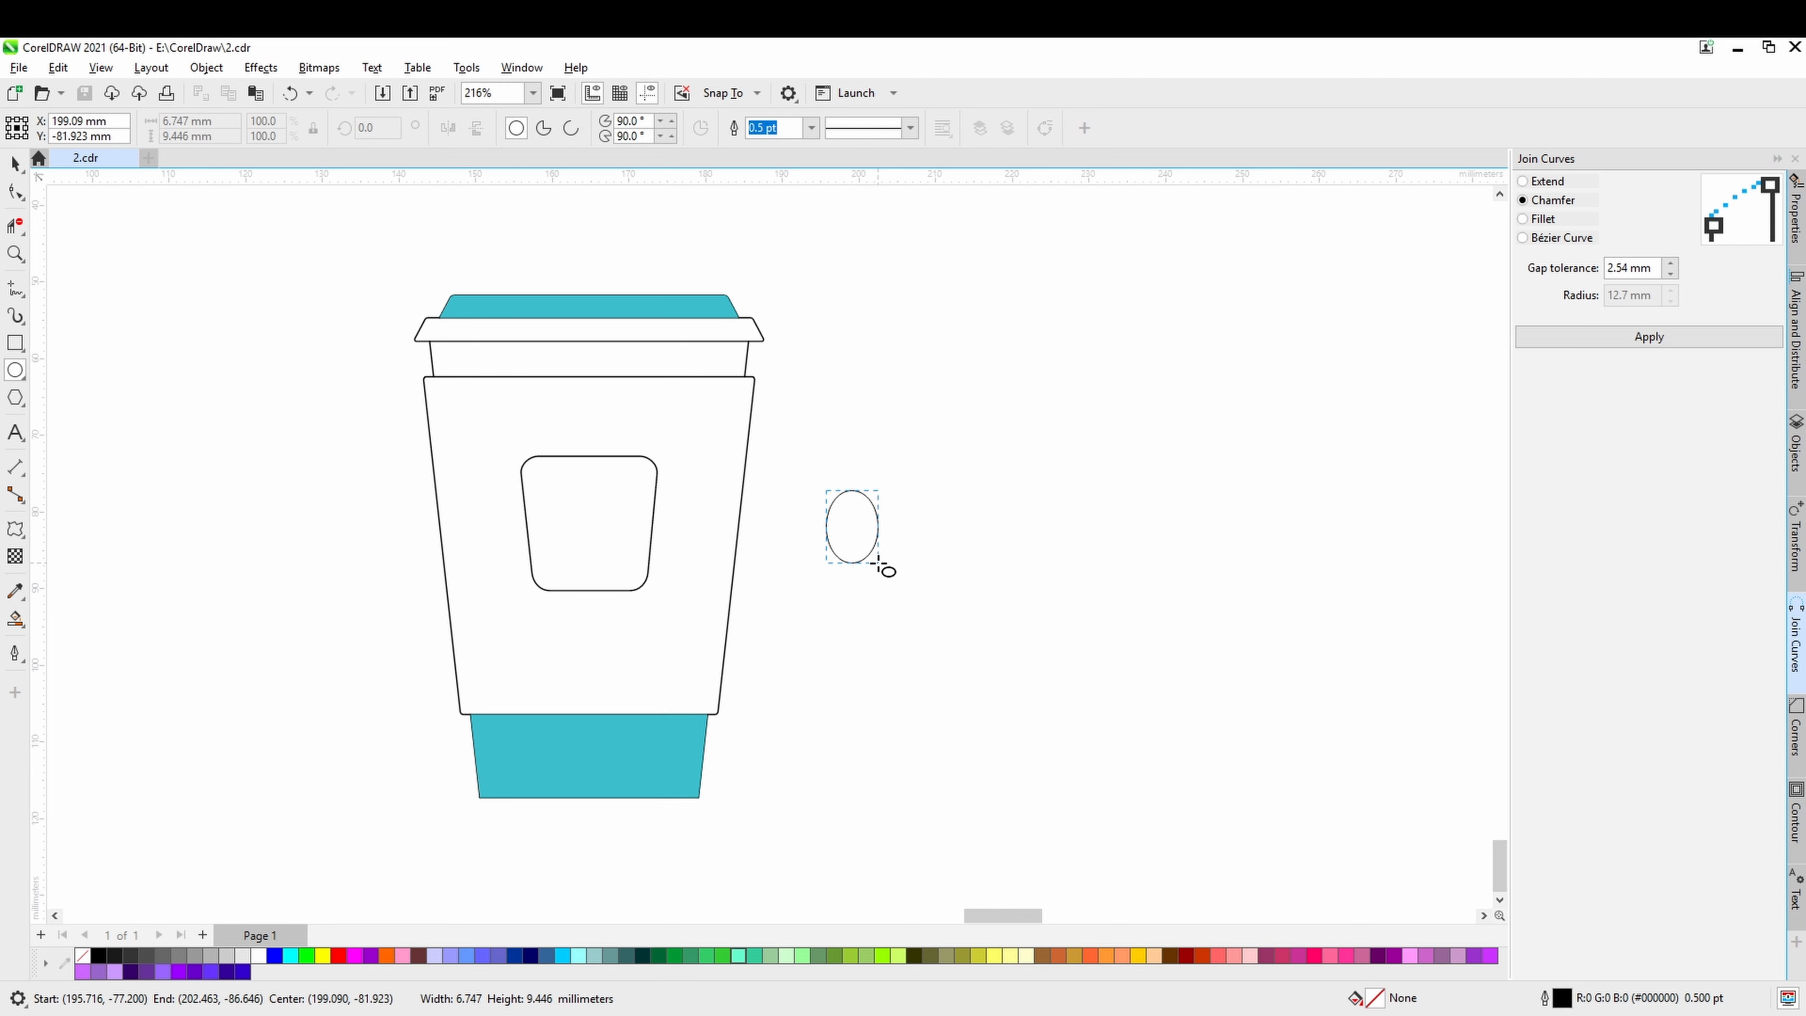
pyautogui.moveTo(879, 563); pyautogui.dragTo(880, 564)
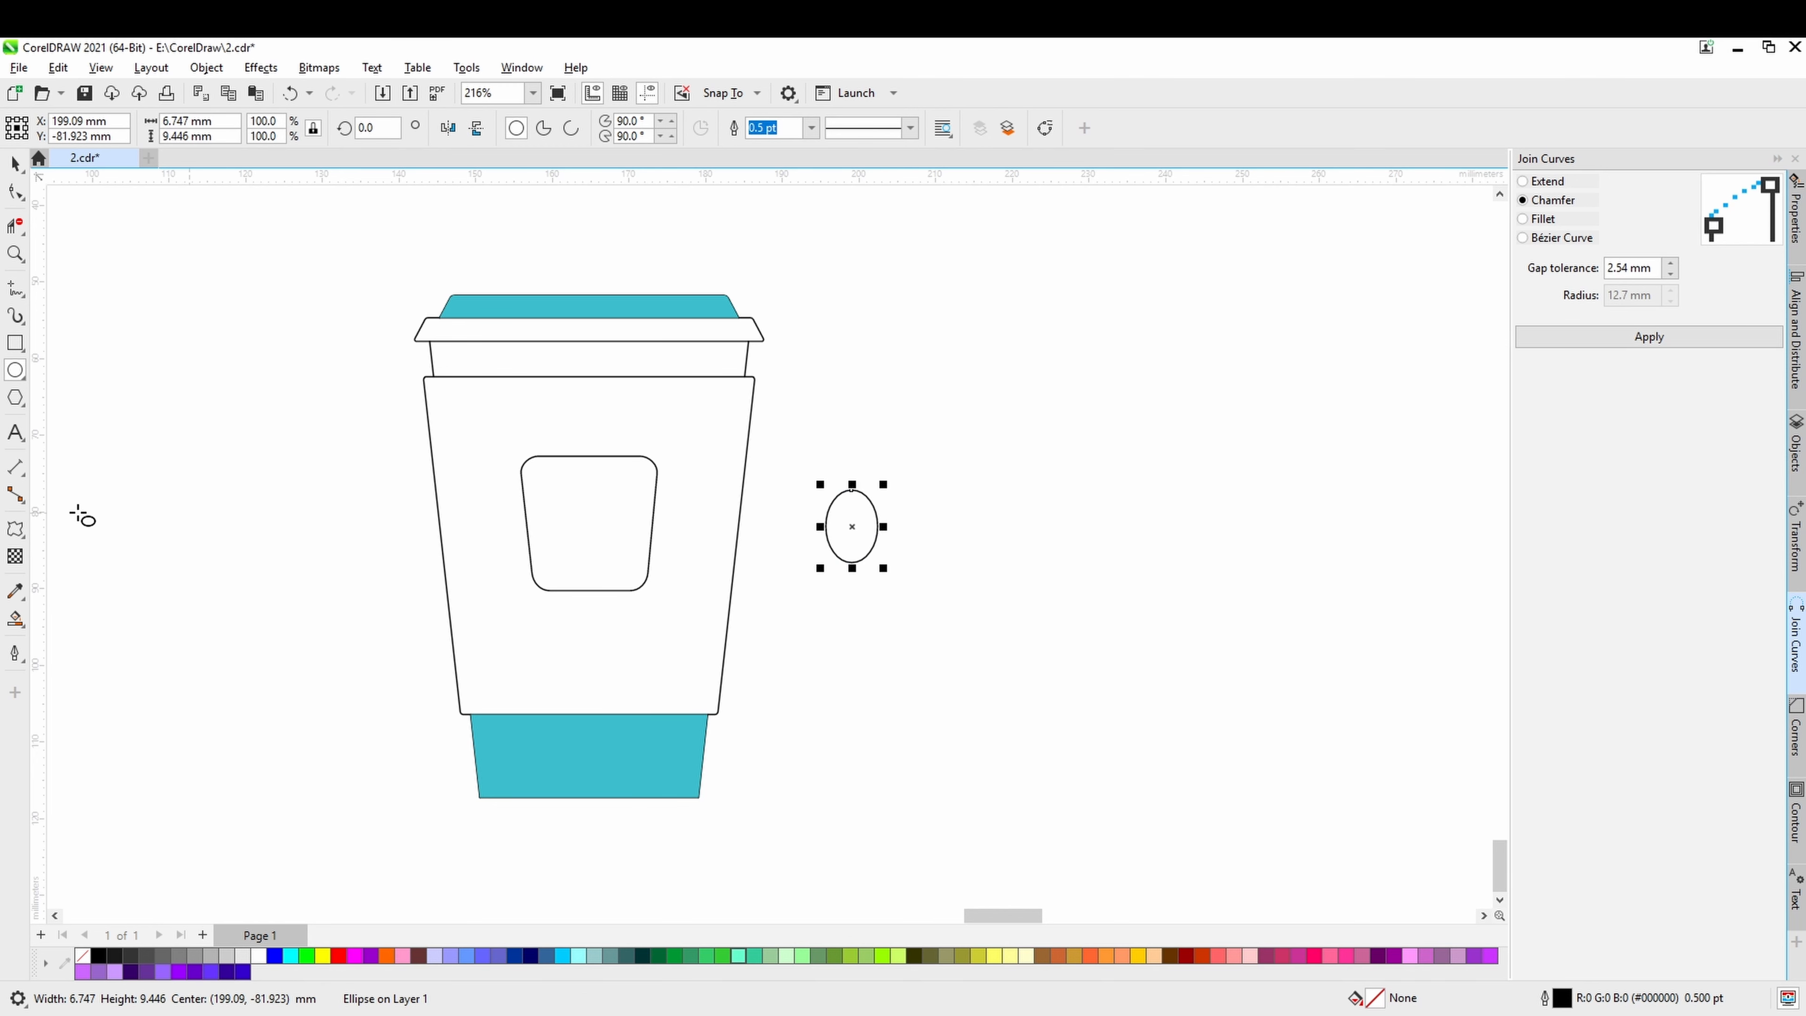
pyautogui.click(15, 165)
# Draw a short S-shaped Artistic Media stroke below the ellipse using the tapered preset, undoing the first attempt.
pyautogui.click(15, 316)
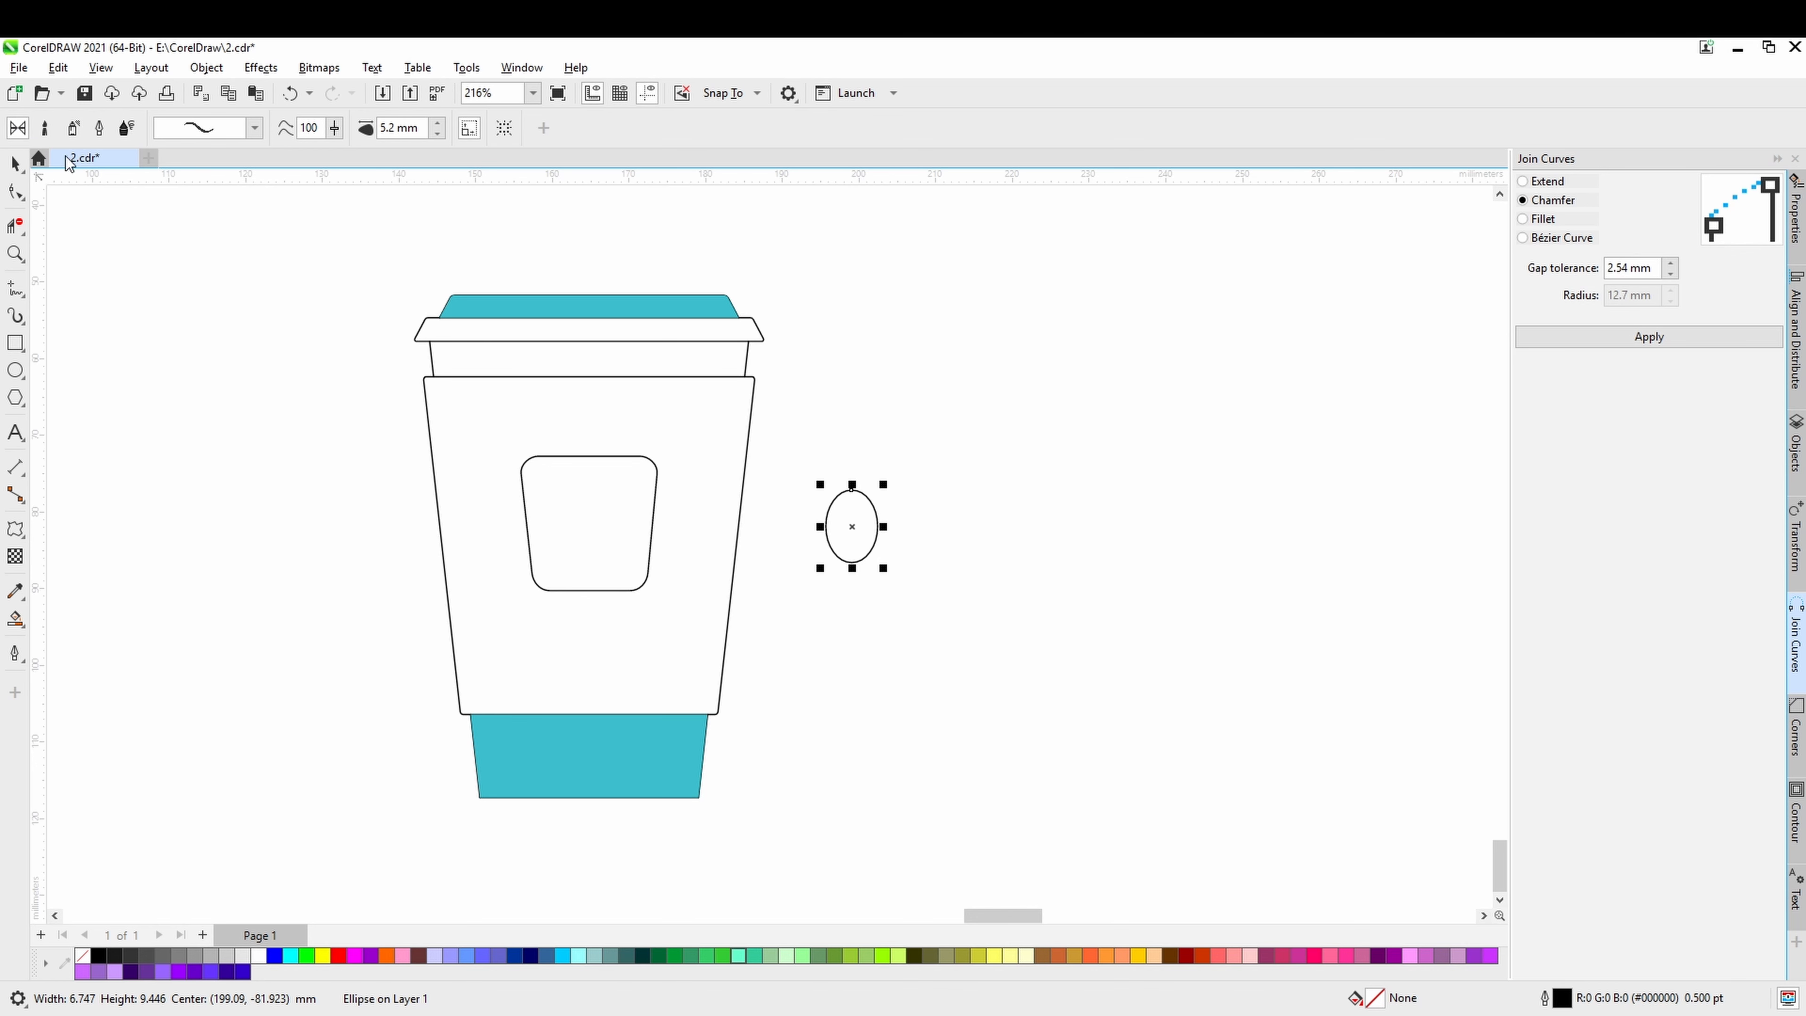
pyautogui.click(254, 128)
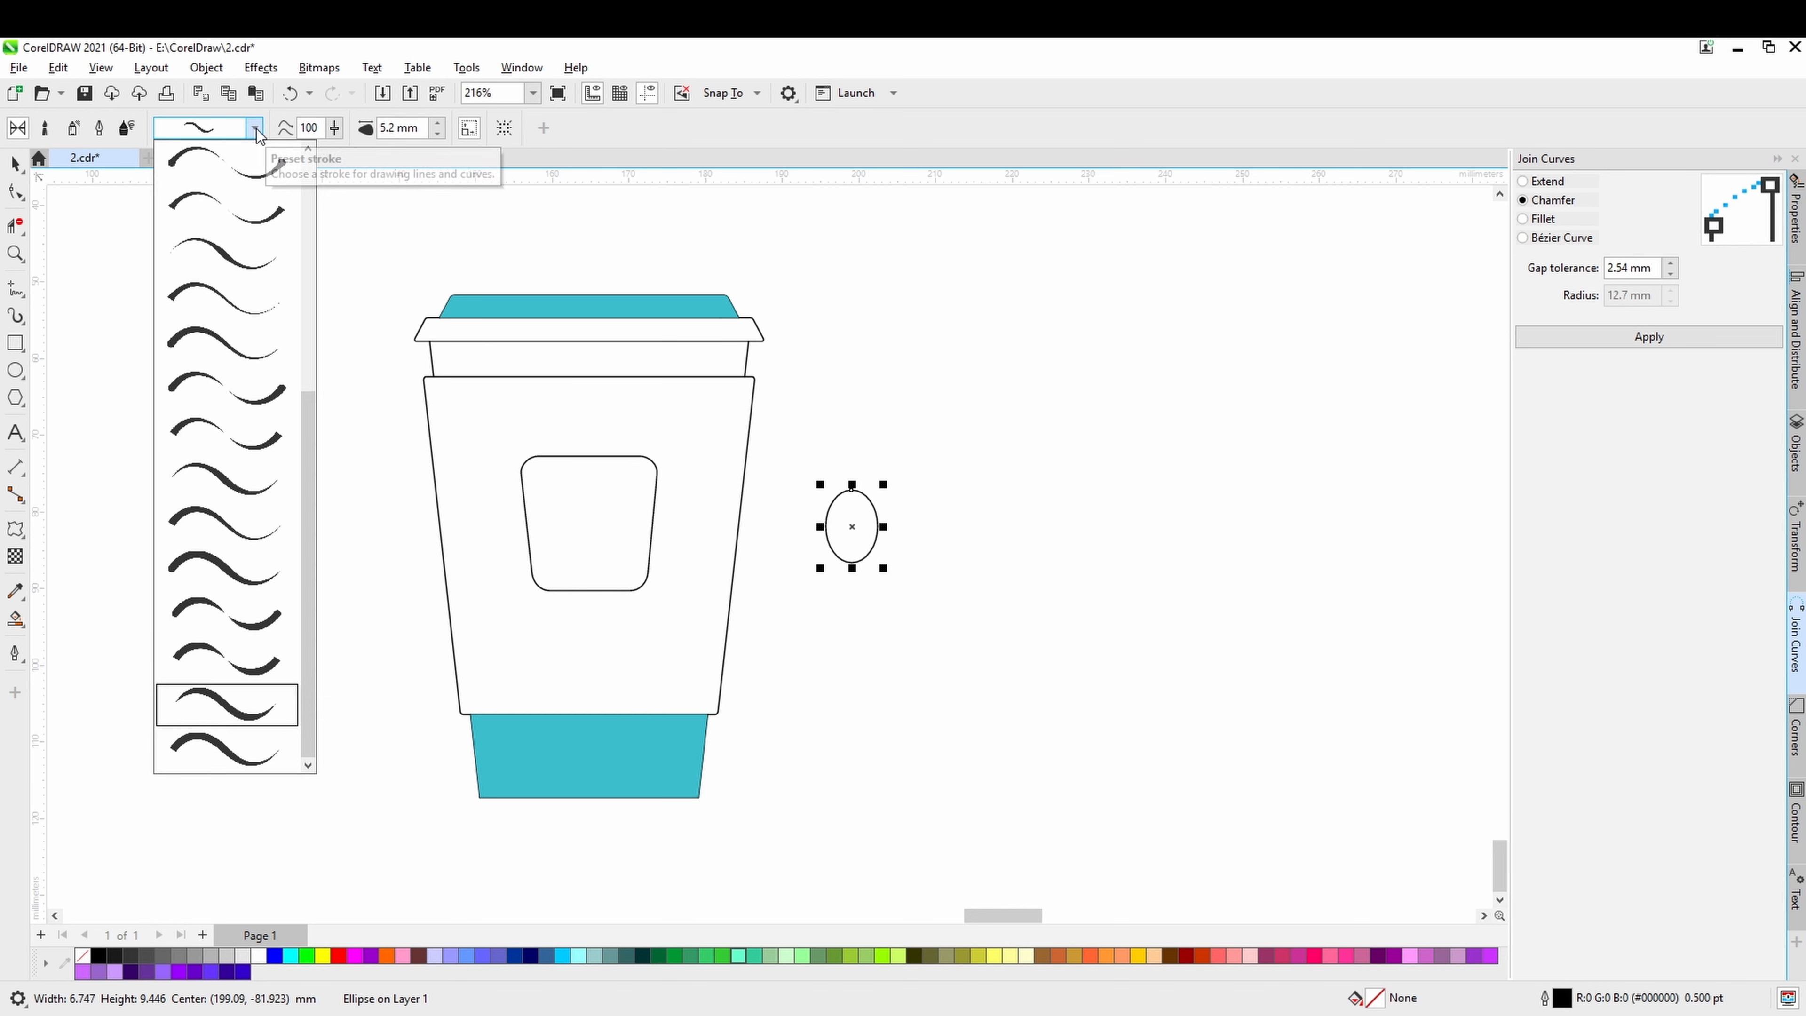
pyautogui.click(237, 707)
pyautogui.scroll(2, 877, 618)
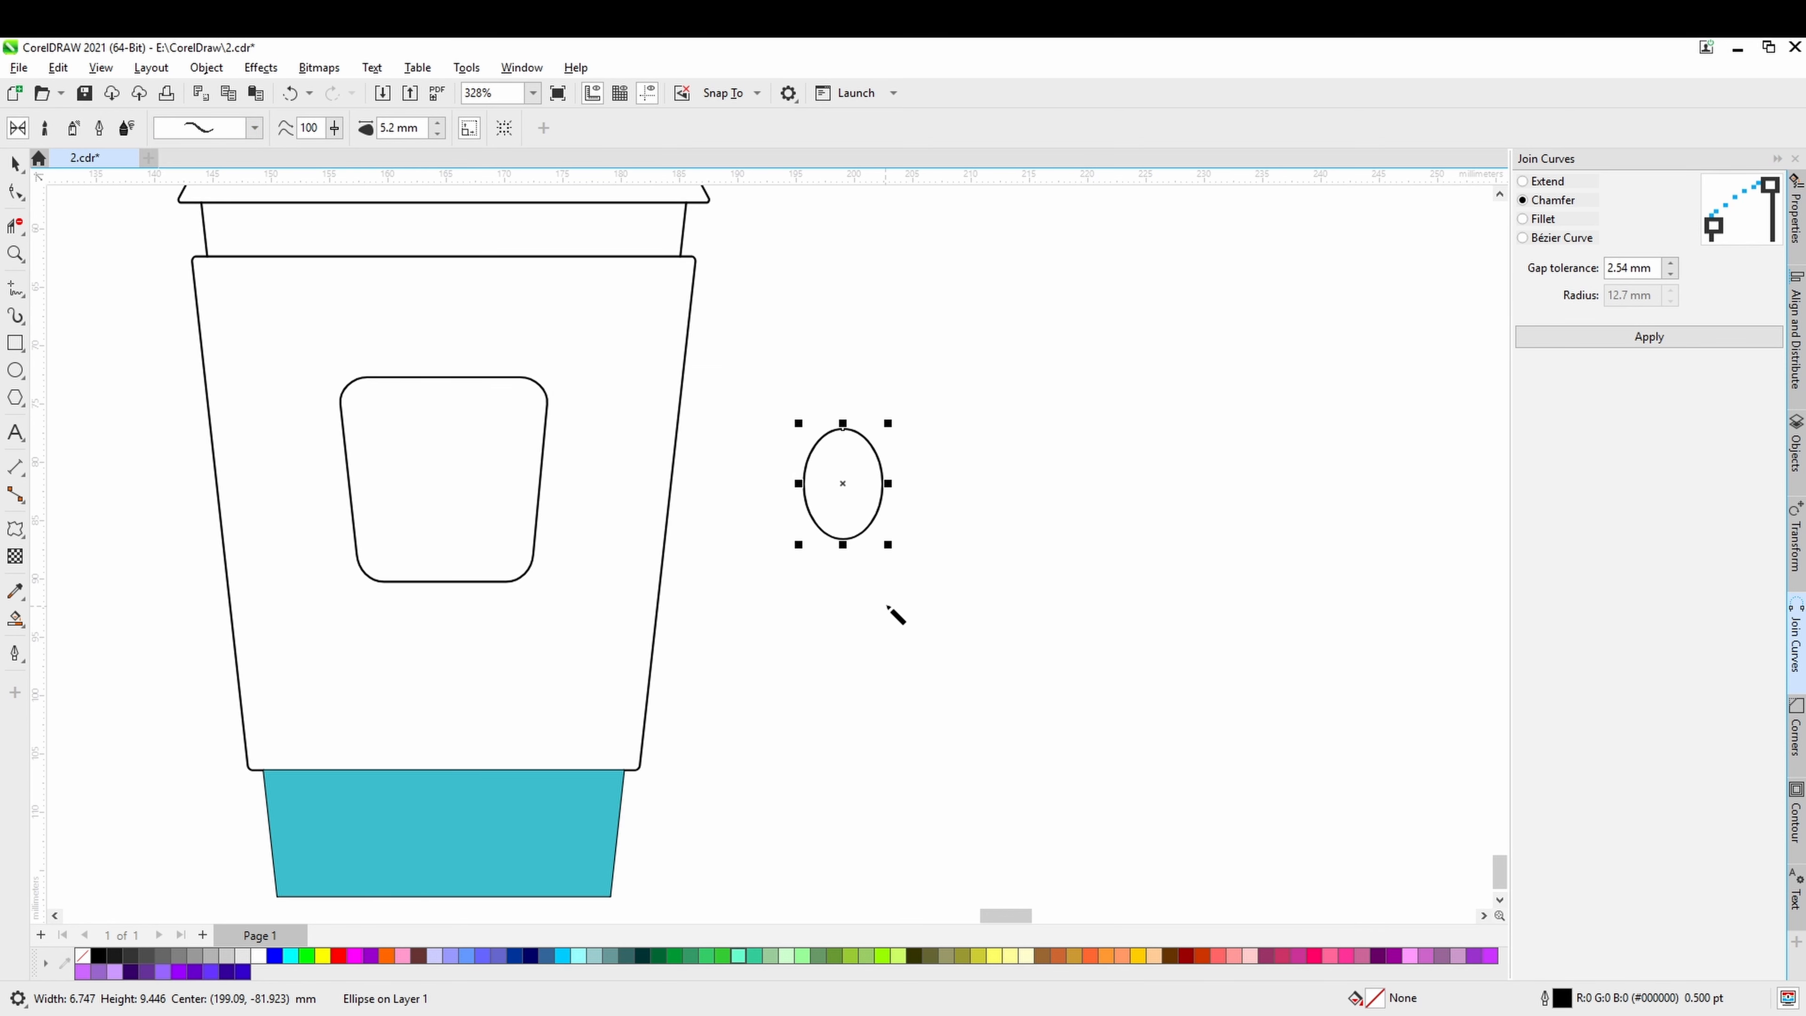
pyautogui.moveTo(888, 606); pyautogui.dragTo(890, 682)
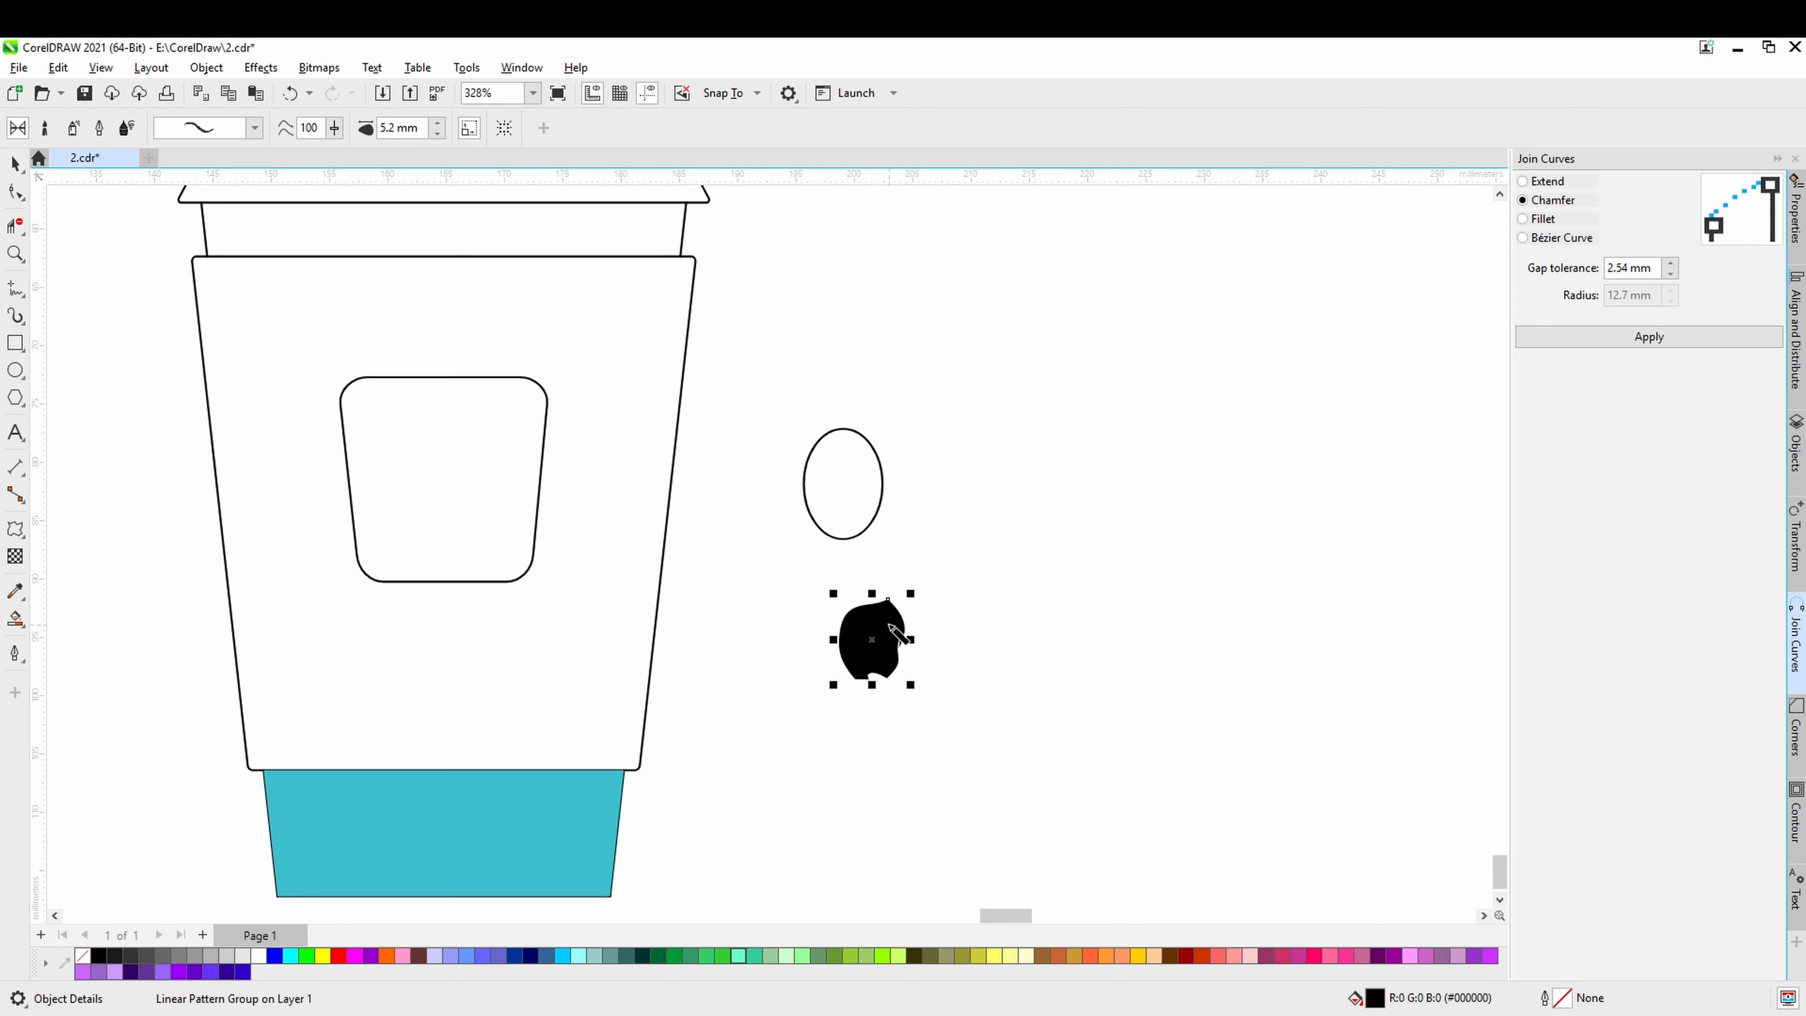
pyautogui.hotkey('ctrl', 'z')
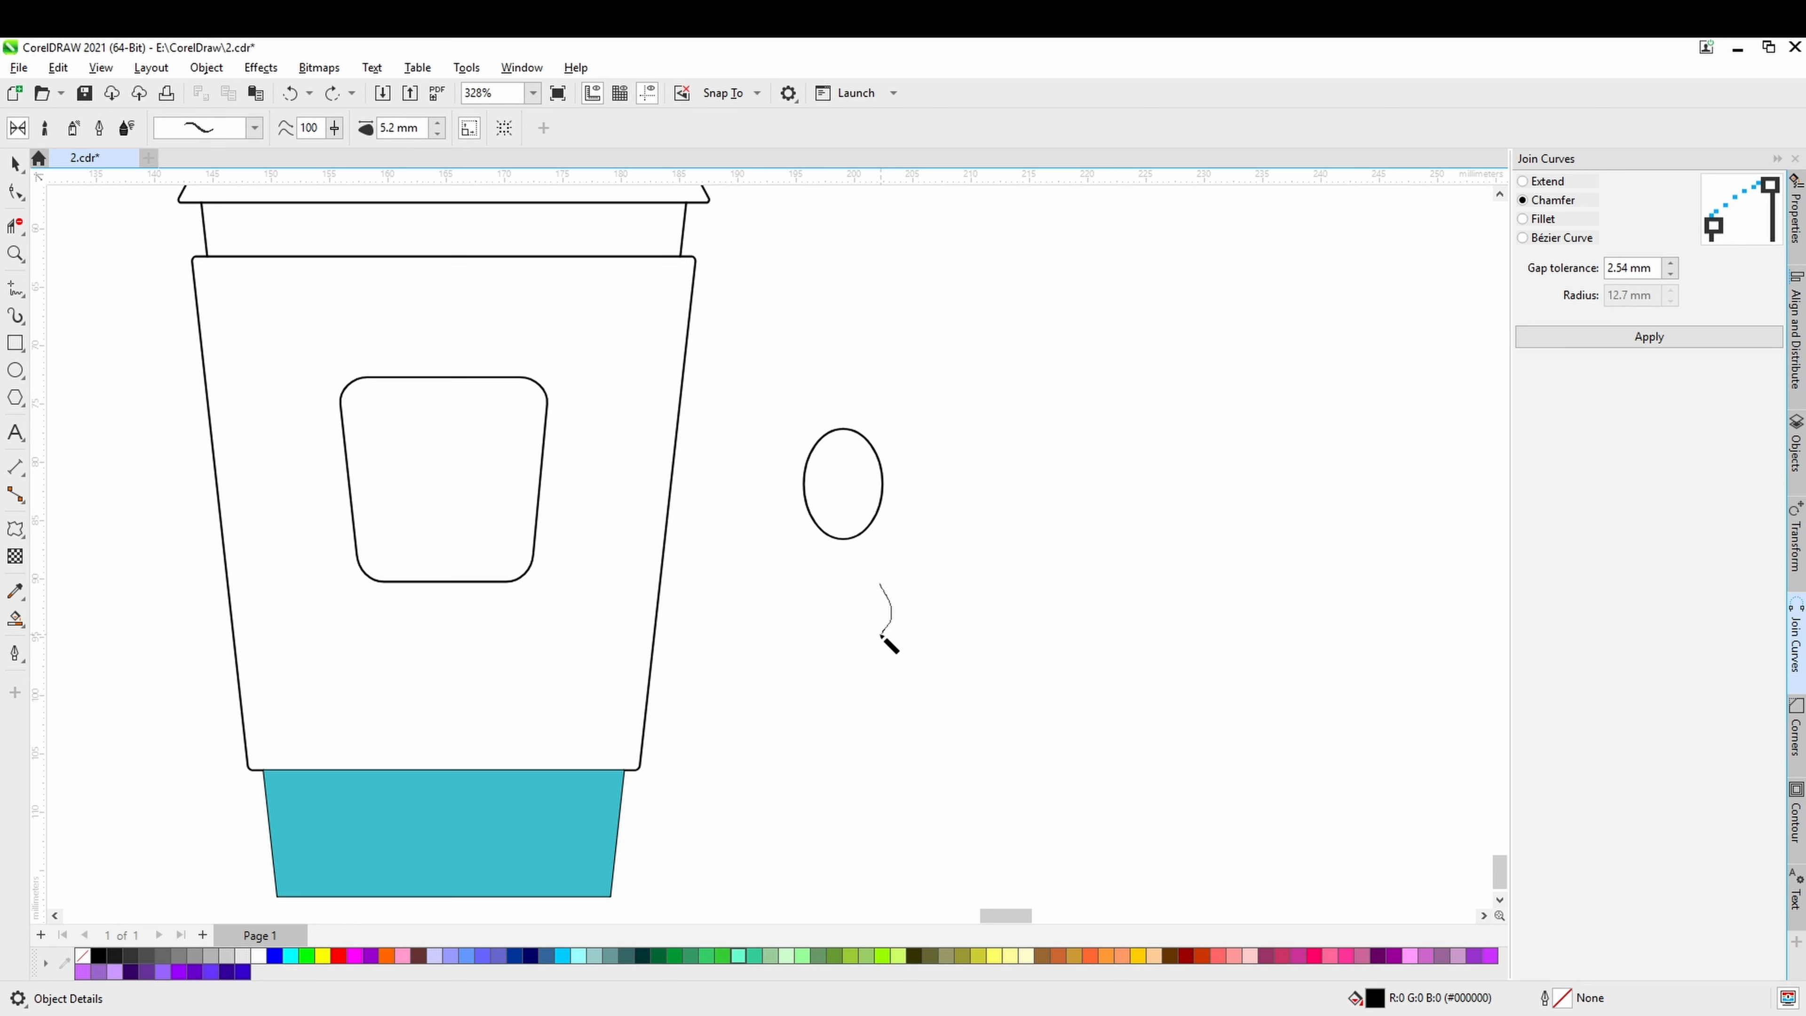
pyautogui.moveTo(885, 685); pyautogui.dragTo(886, 687)
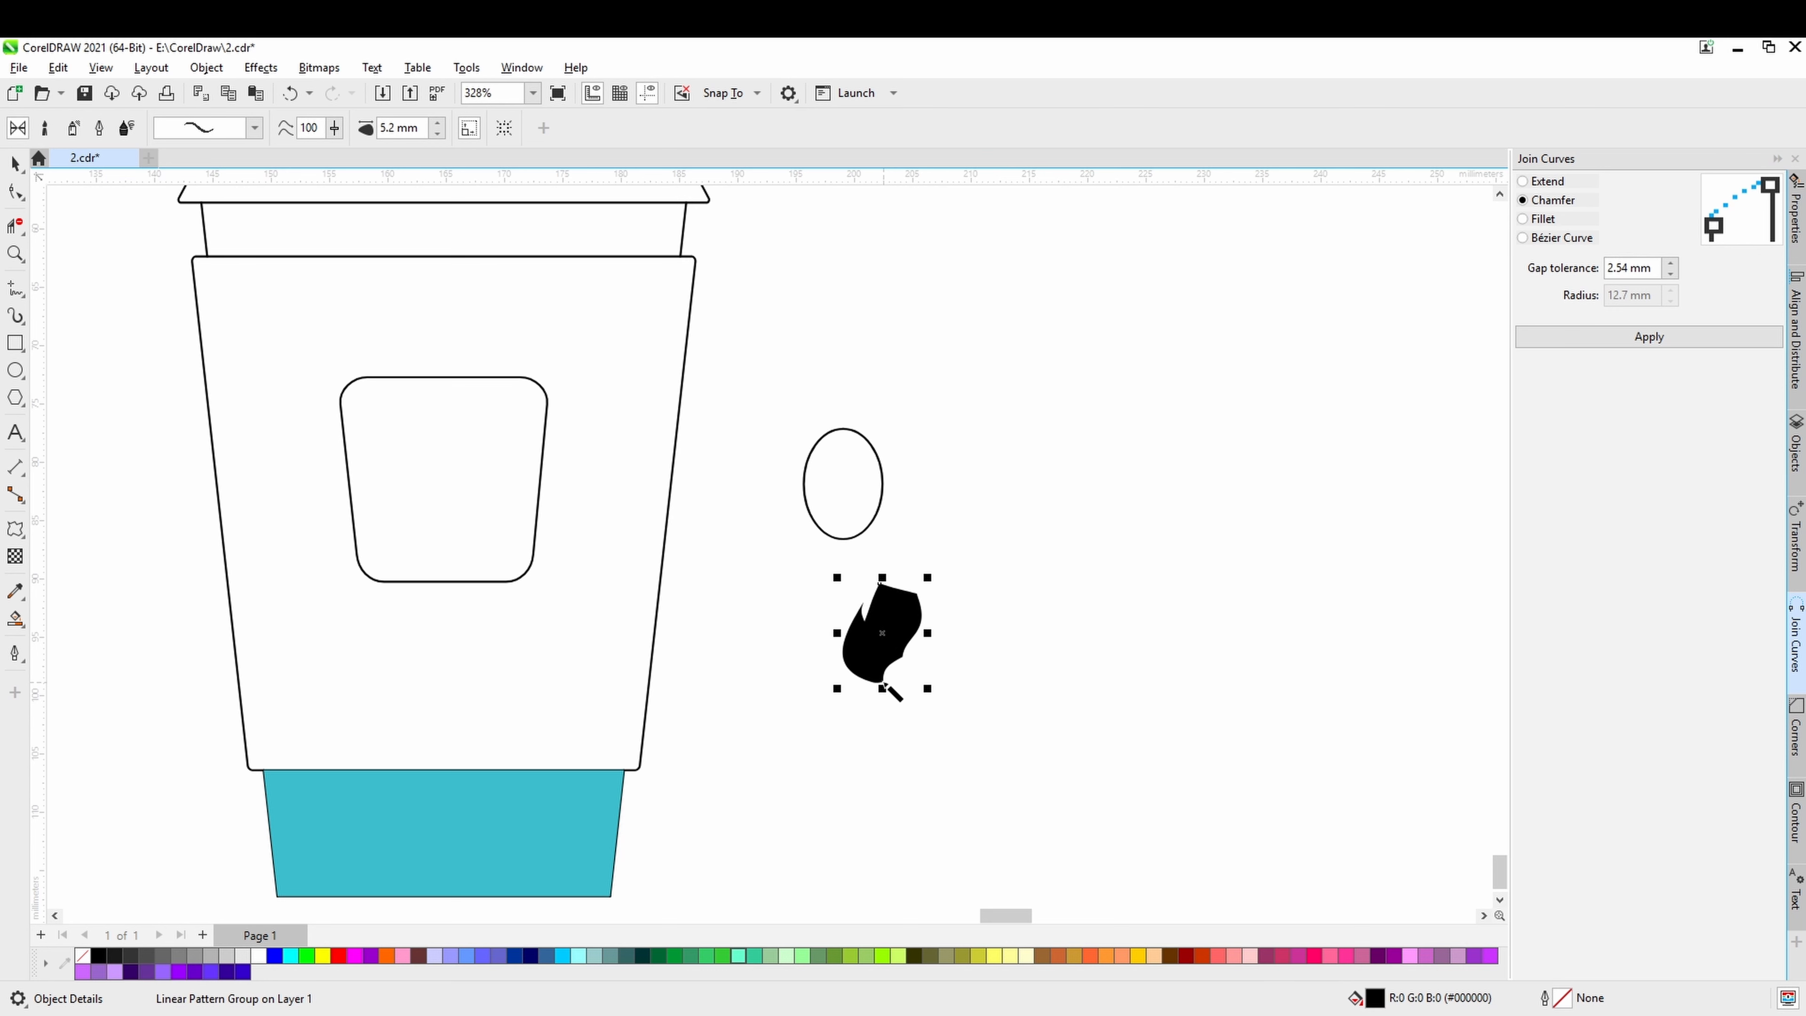
# Set the artistic stroke width to 1.2 mm and draw a second S-shaped stroke beside the first.
pyautogui.click(439, 134)
pyautogui.click(440, 134)
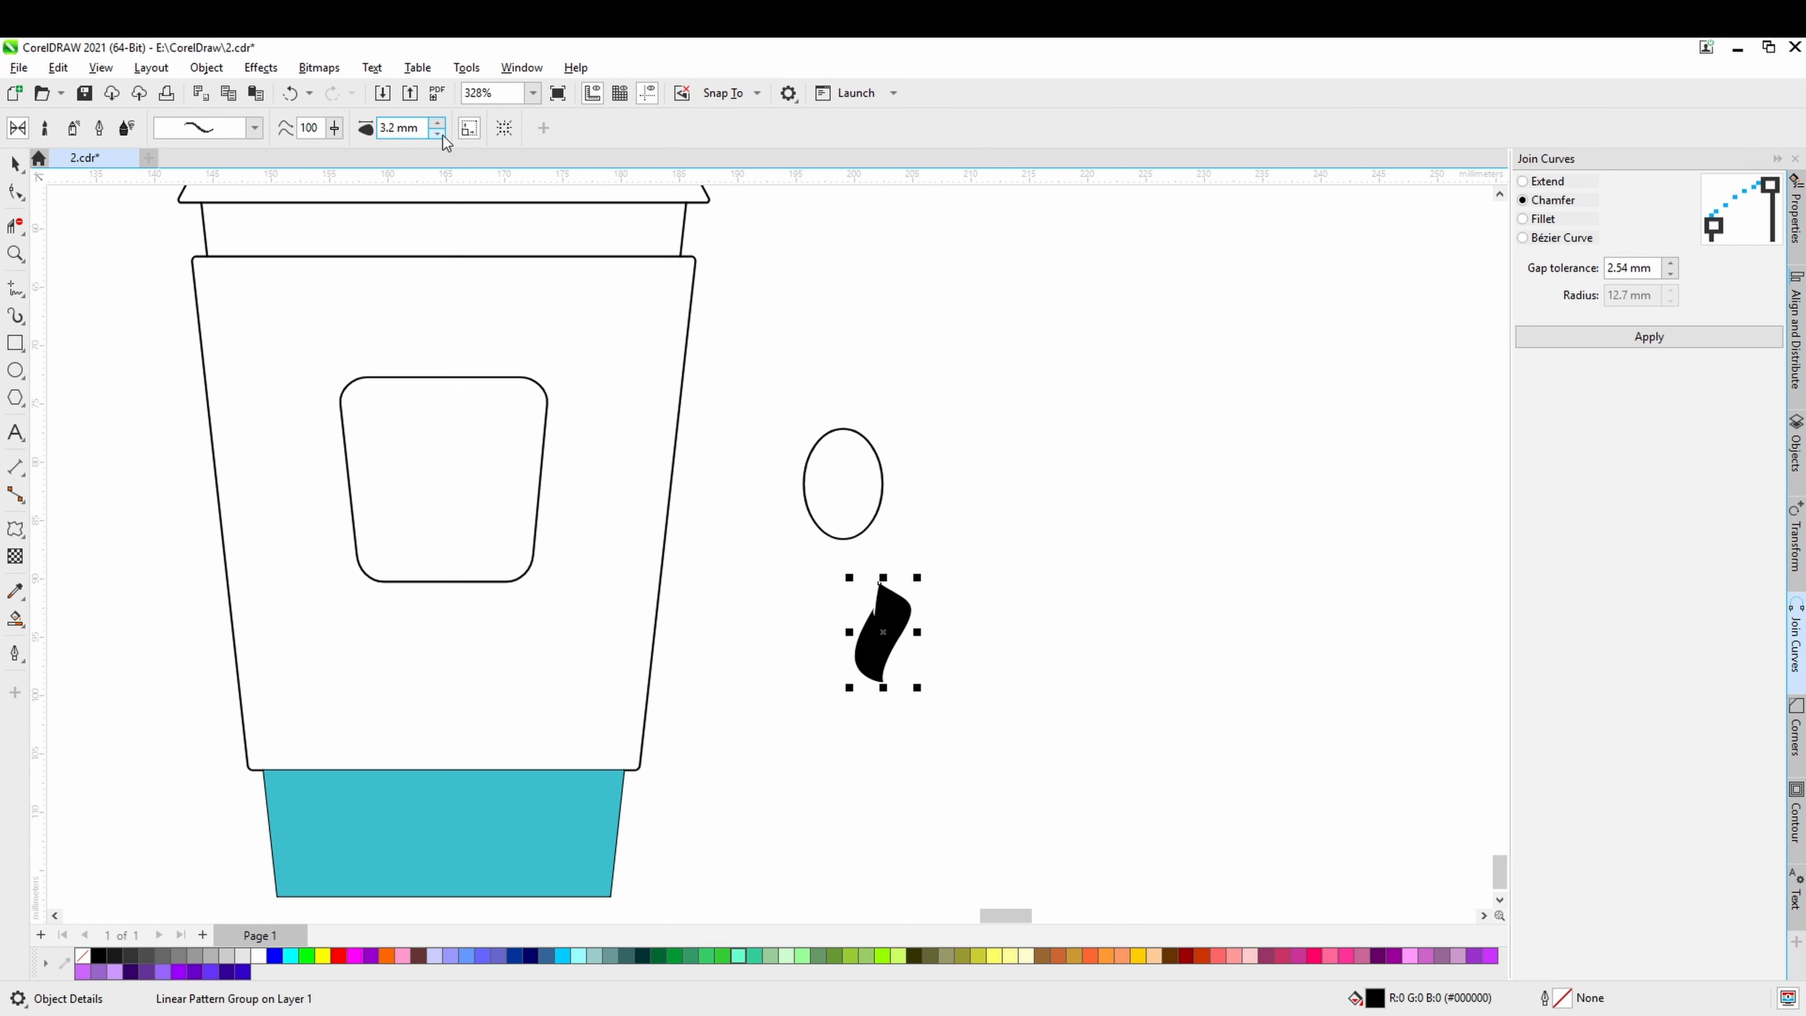
pyautogui.click(439, 134)
pyautogui.click(439, 134)
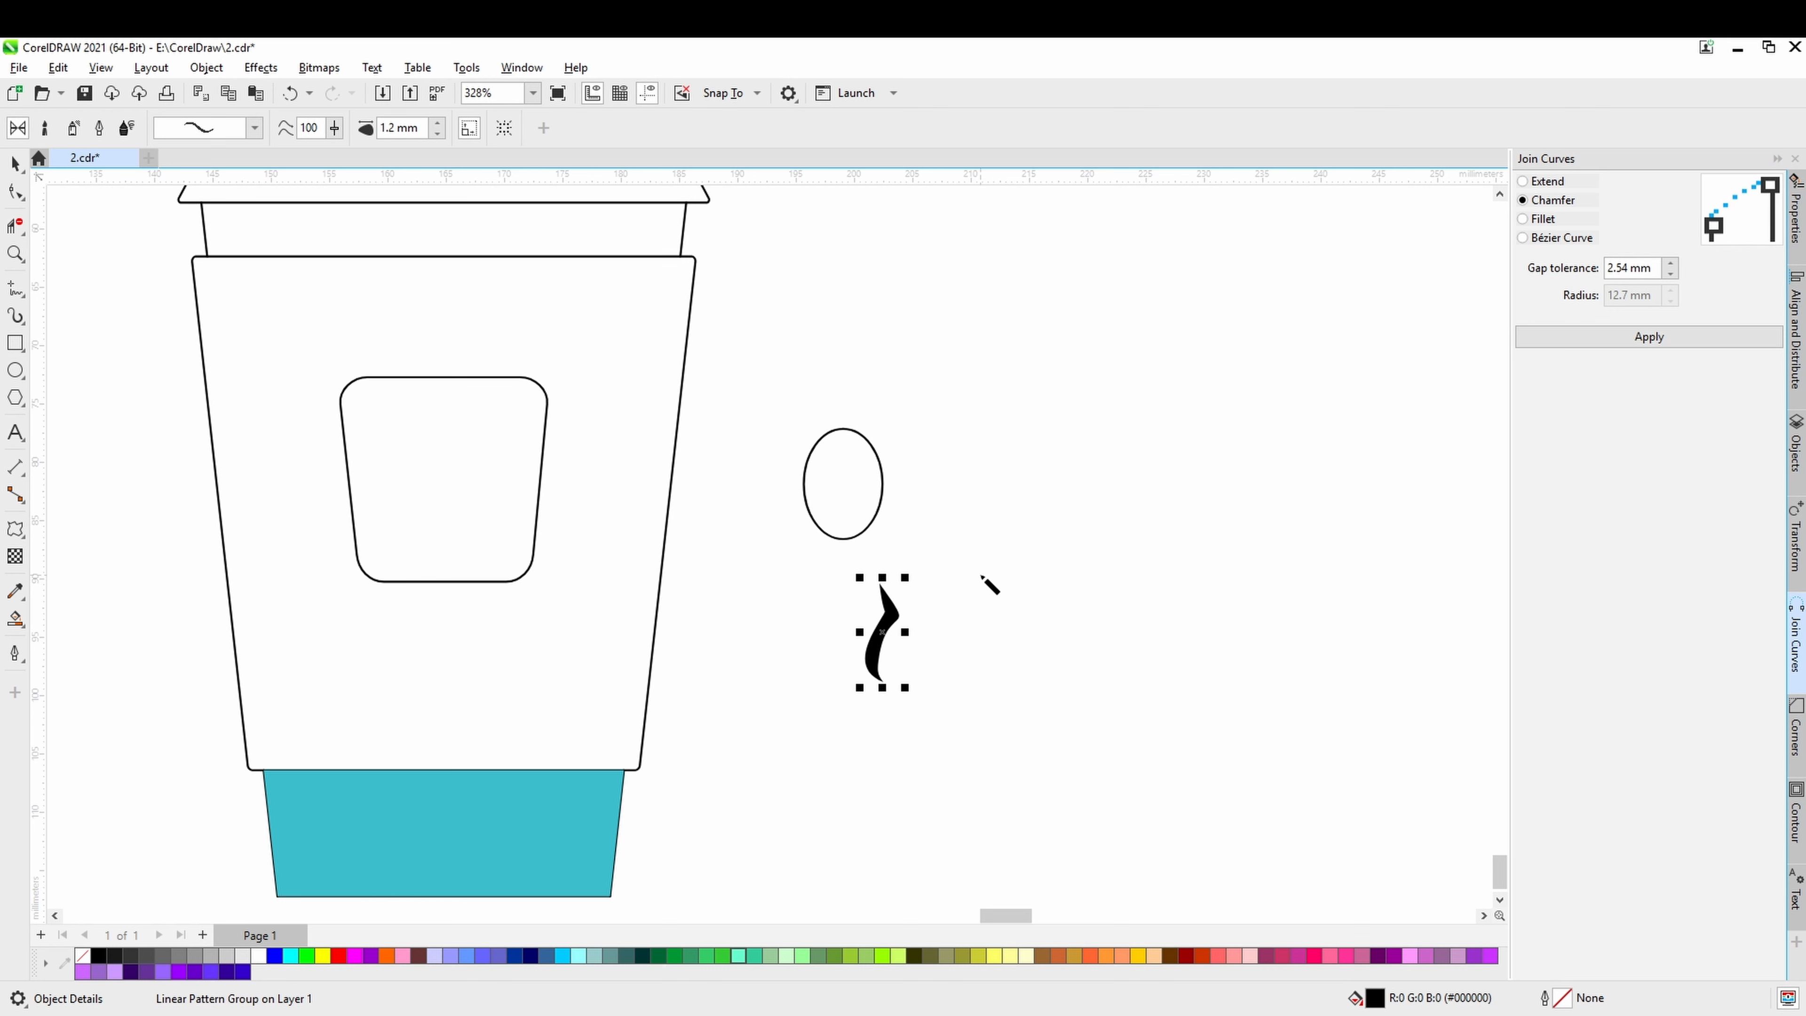
pyautogui.click(987, 581)
pyautogui.moveTo(990, 637); pyautogui.dragTo(999, 686)
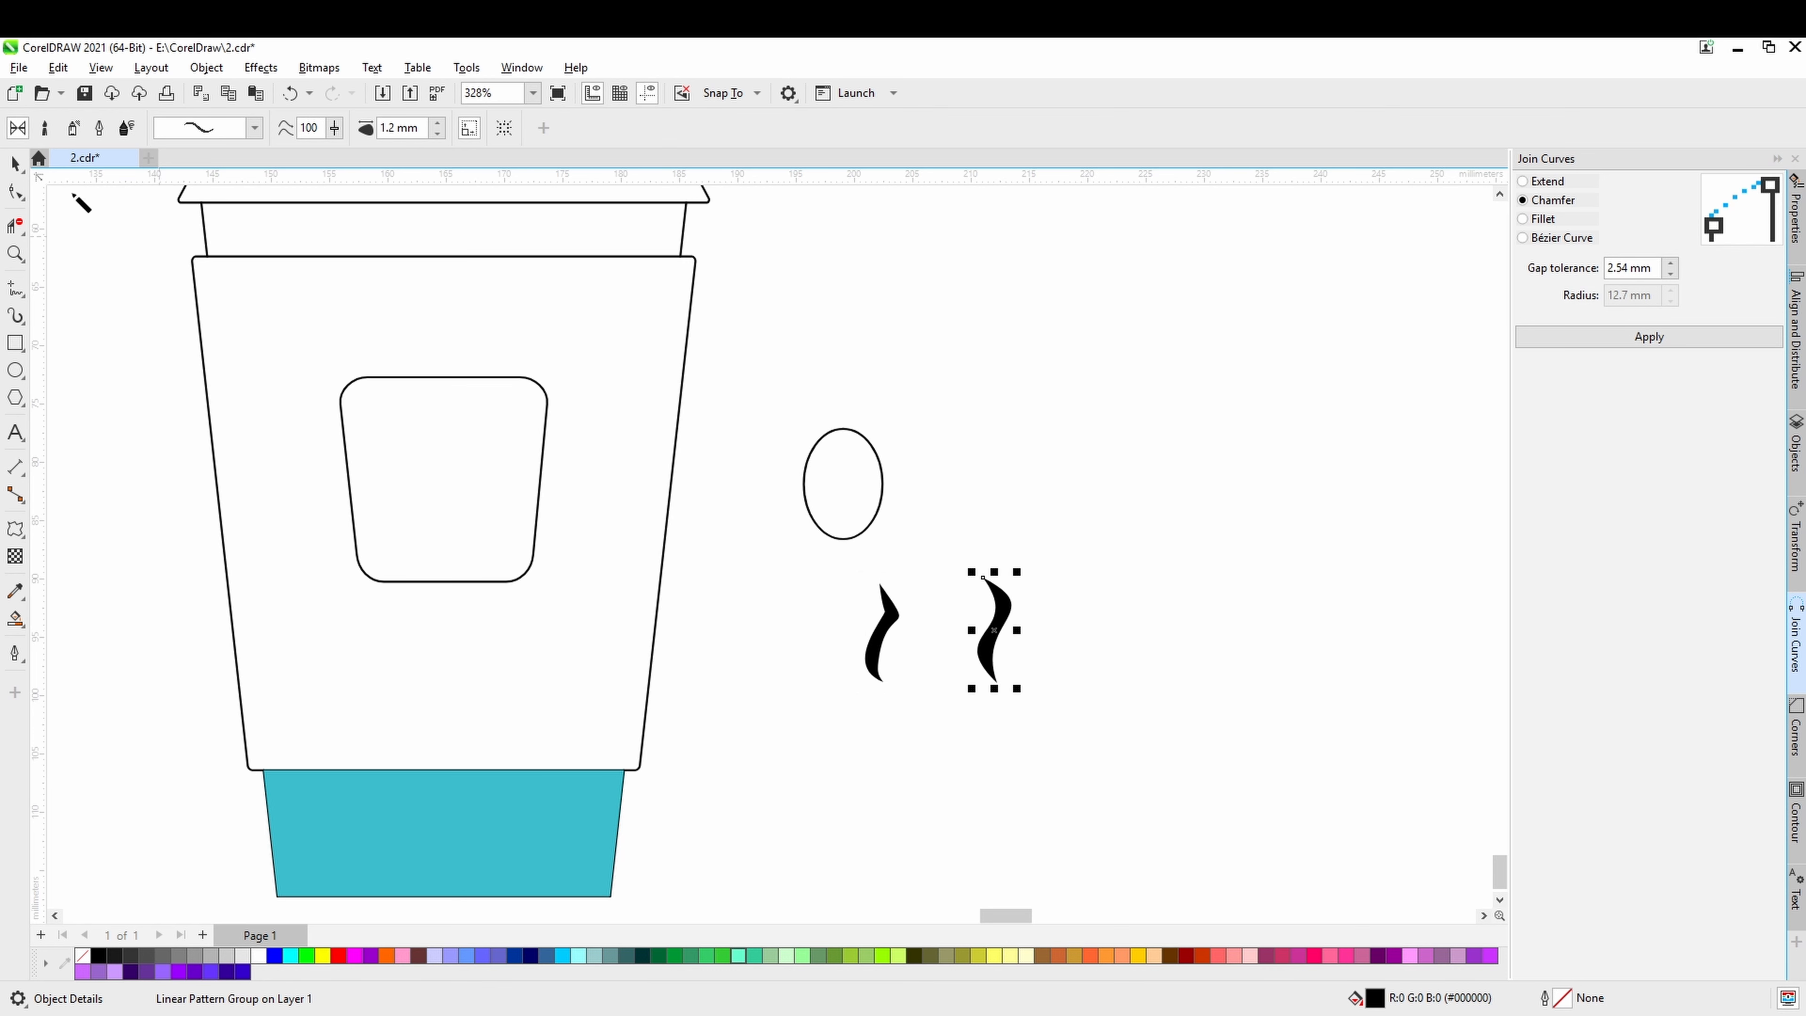
# Move the second S-shaped stroke into the ellipse and rotate it slightly so that it spans the bean from end to end.
pyautogui.click(14, 165)
pyautogui.moveTo(990, 630); pyautogui.dragTo(837, 499)
pyautogui.scroll(5, 838, 491)
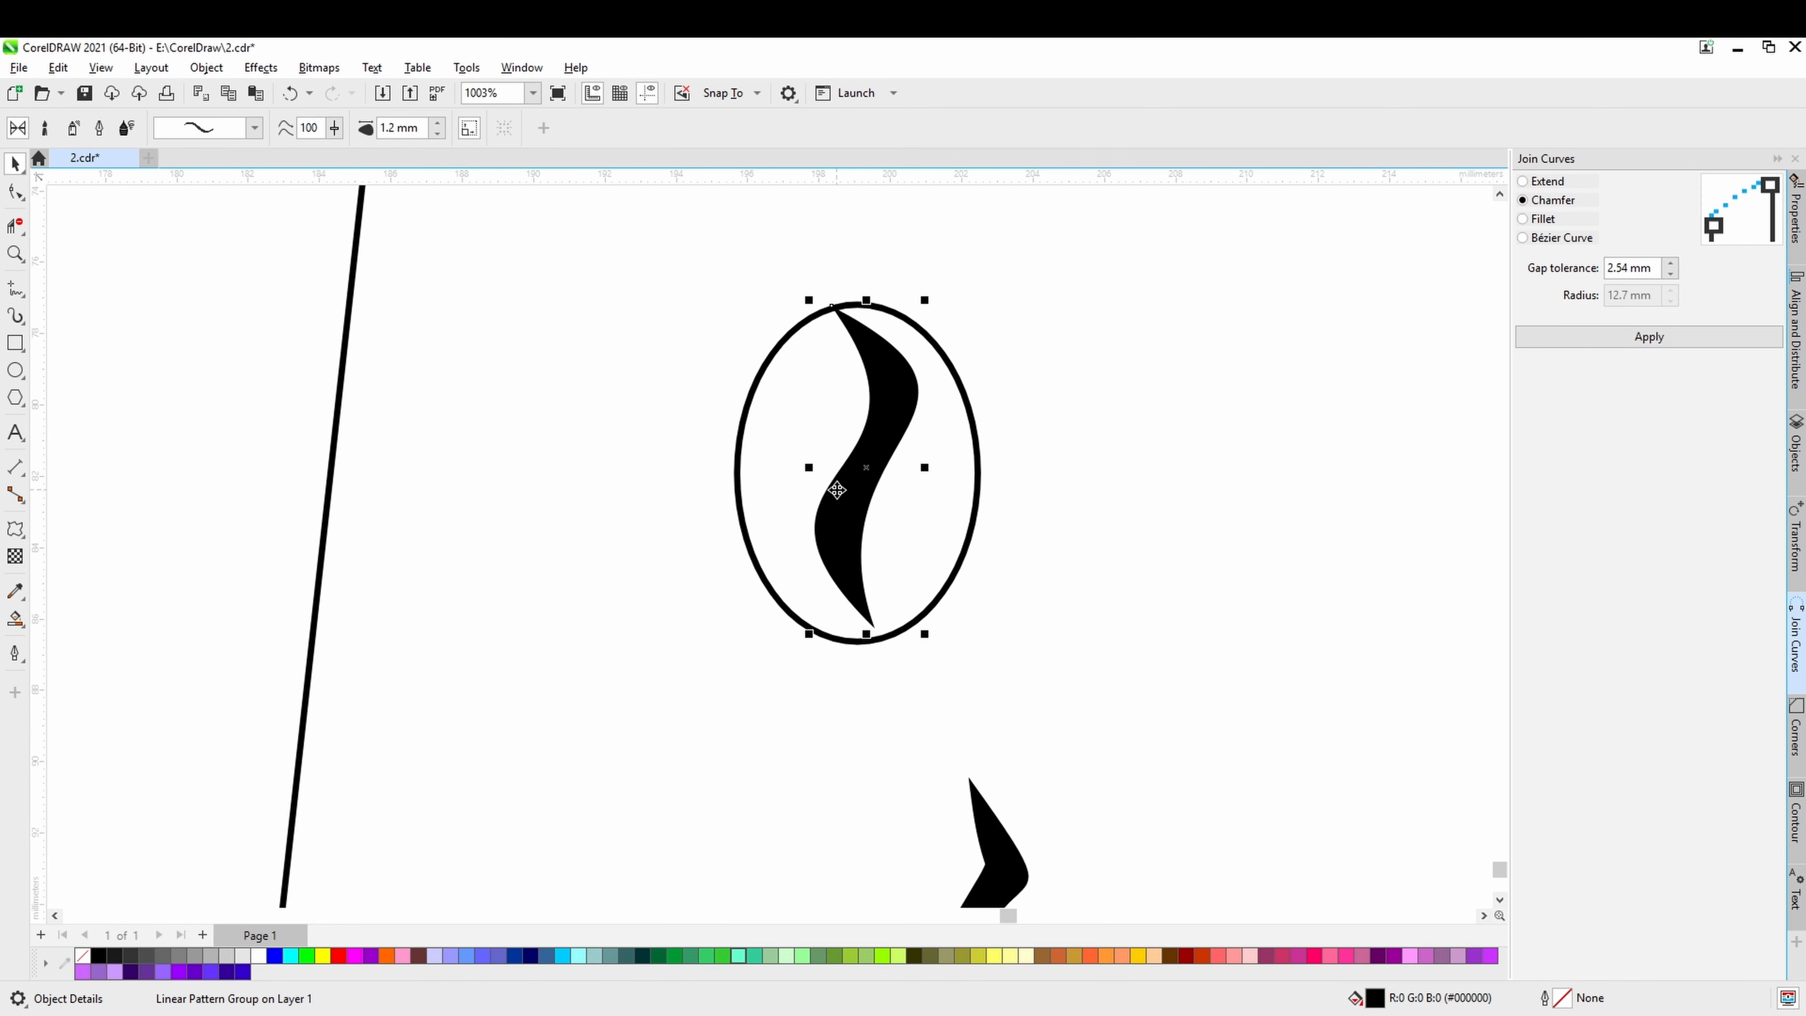
pyautogui.moveTo(929, 298)
pyautogui.mouseDown()
pyautogui.moveTo(902, 397)
pyautogui.moveTo(917, 406)
pyautogui.mouseUp()
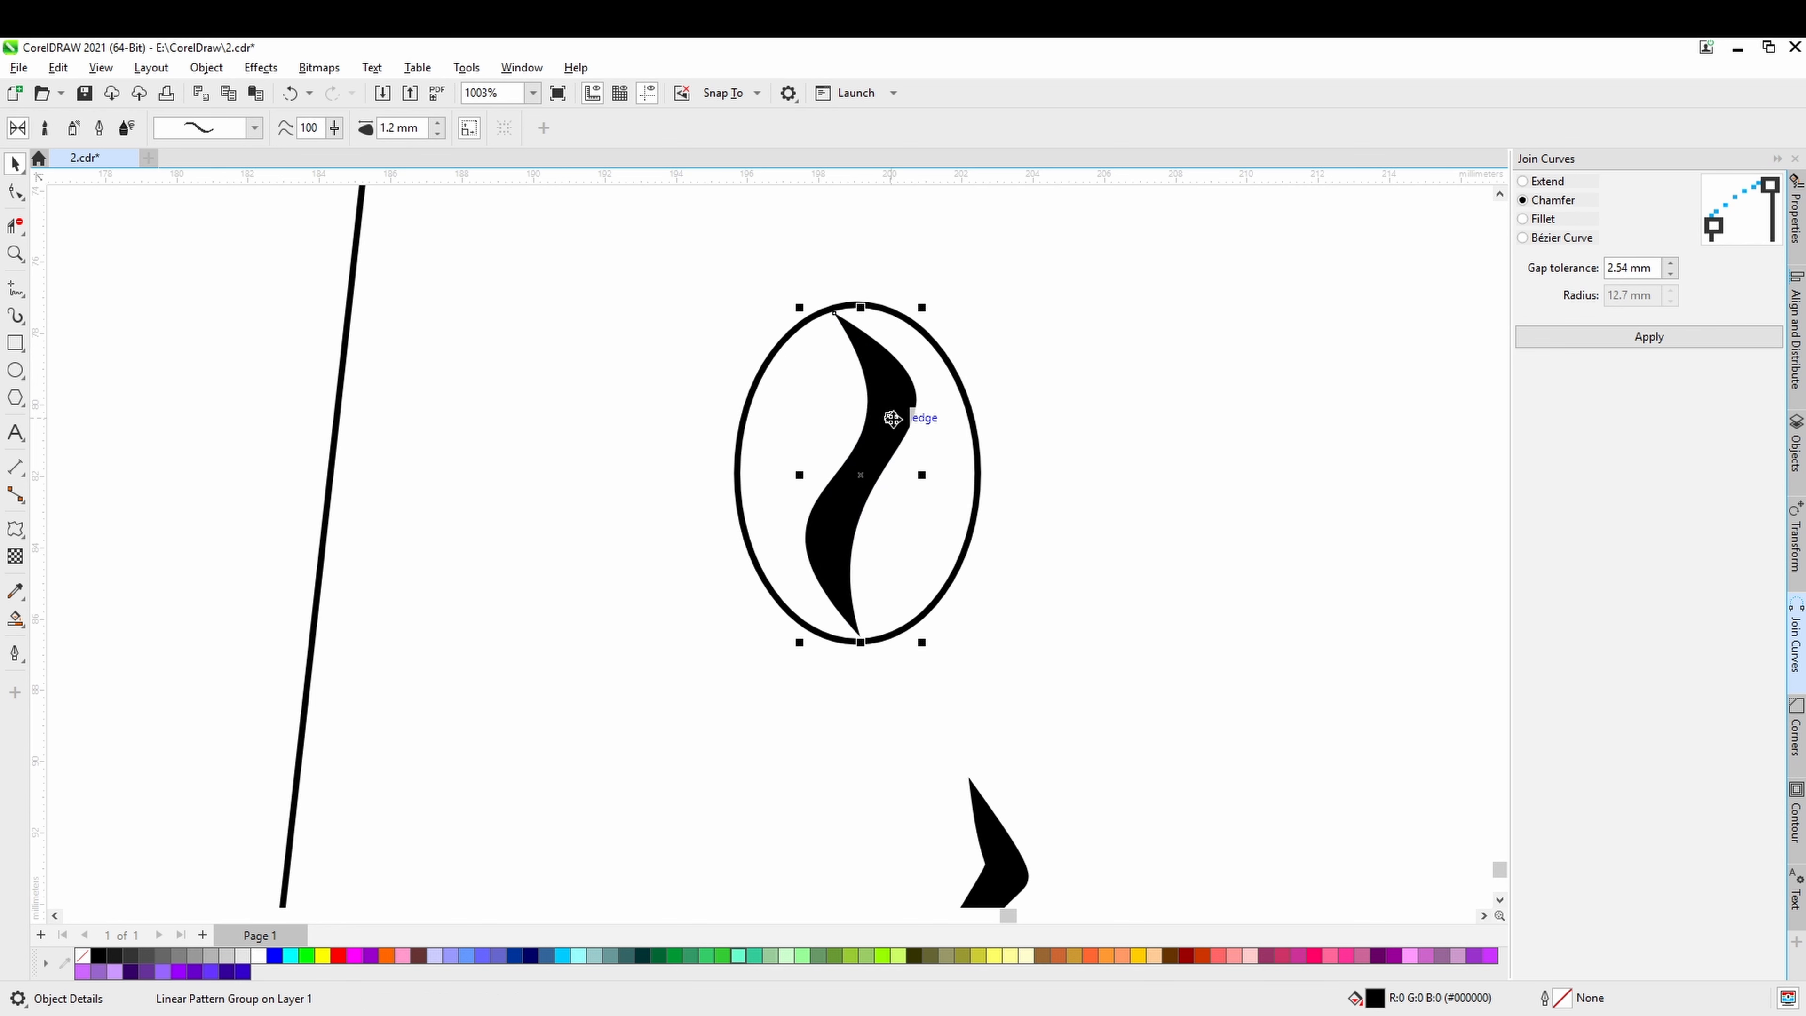
# Refine the bean stroke's S-curve by adjusting both control handles and shifting its upper node onto the ellipse's edge, saving the drawing along the way.
pyautogui.click(15, 191)
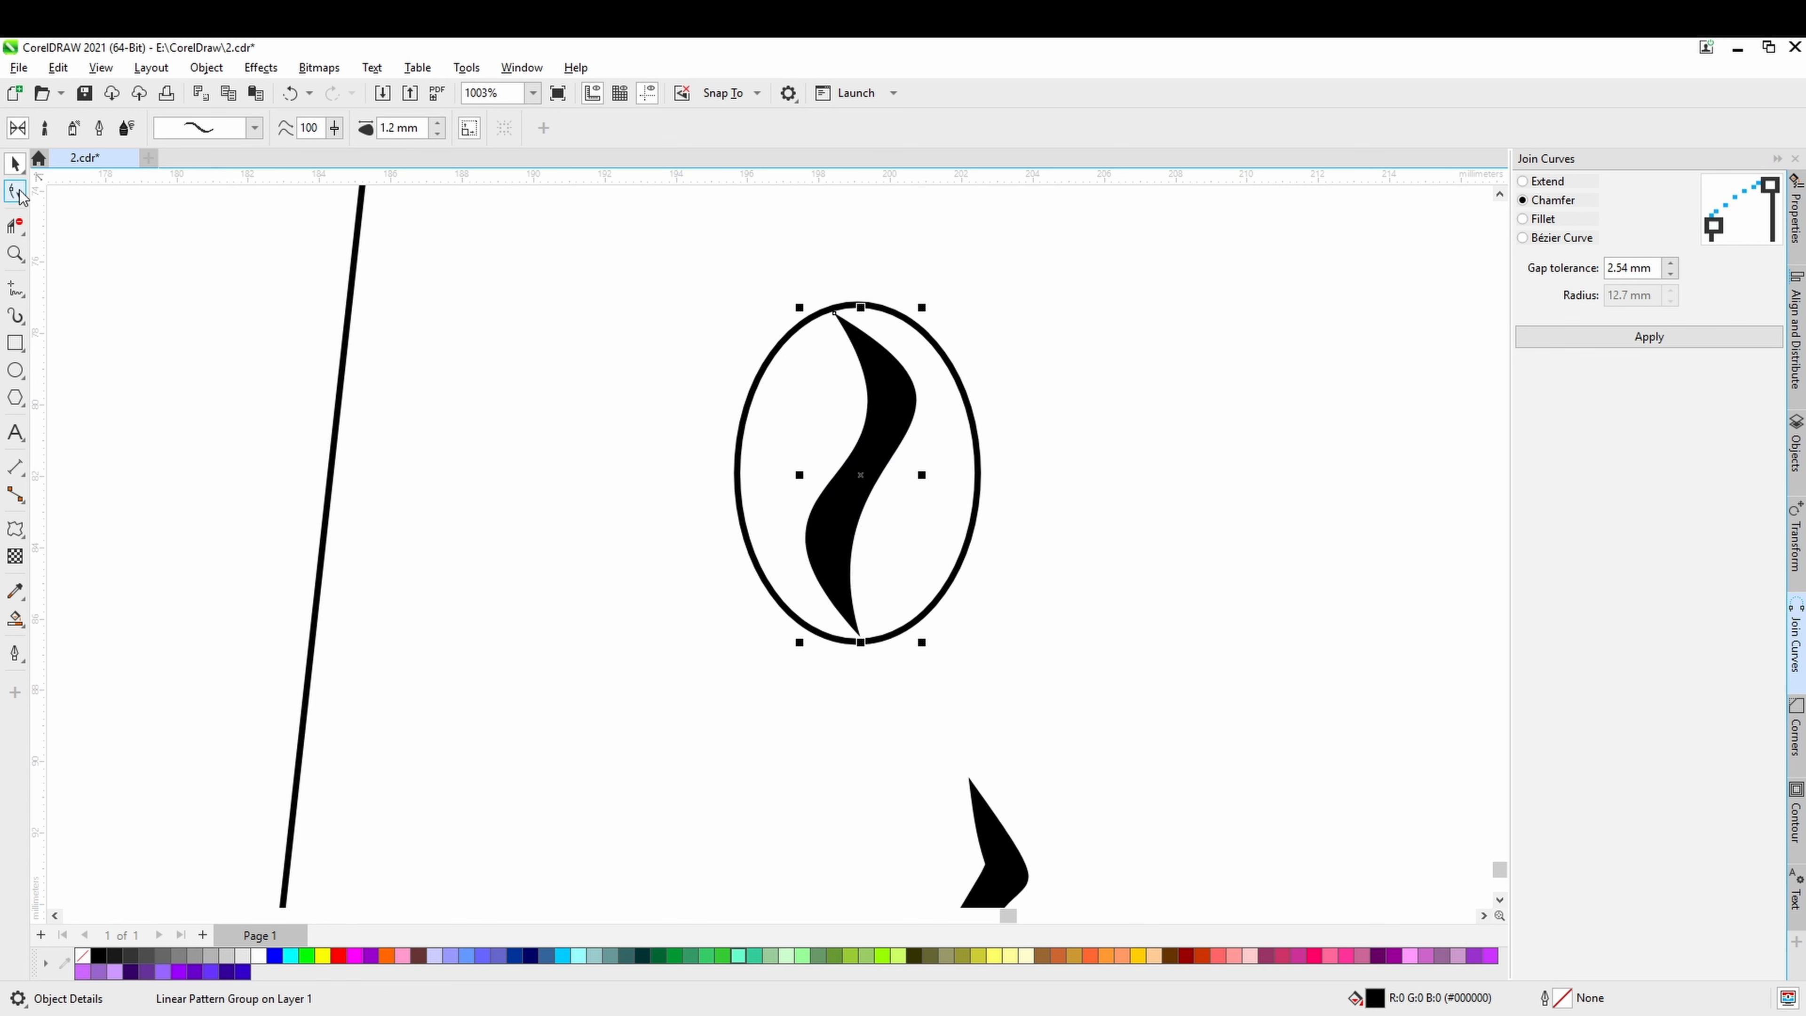
pyautogui.click(866, 436)
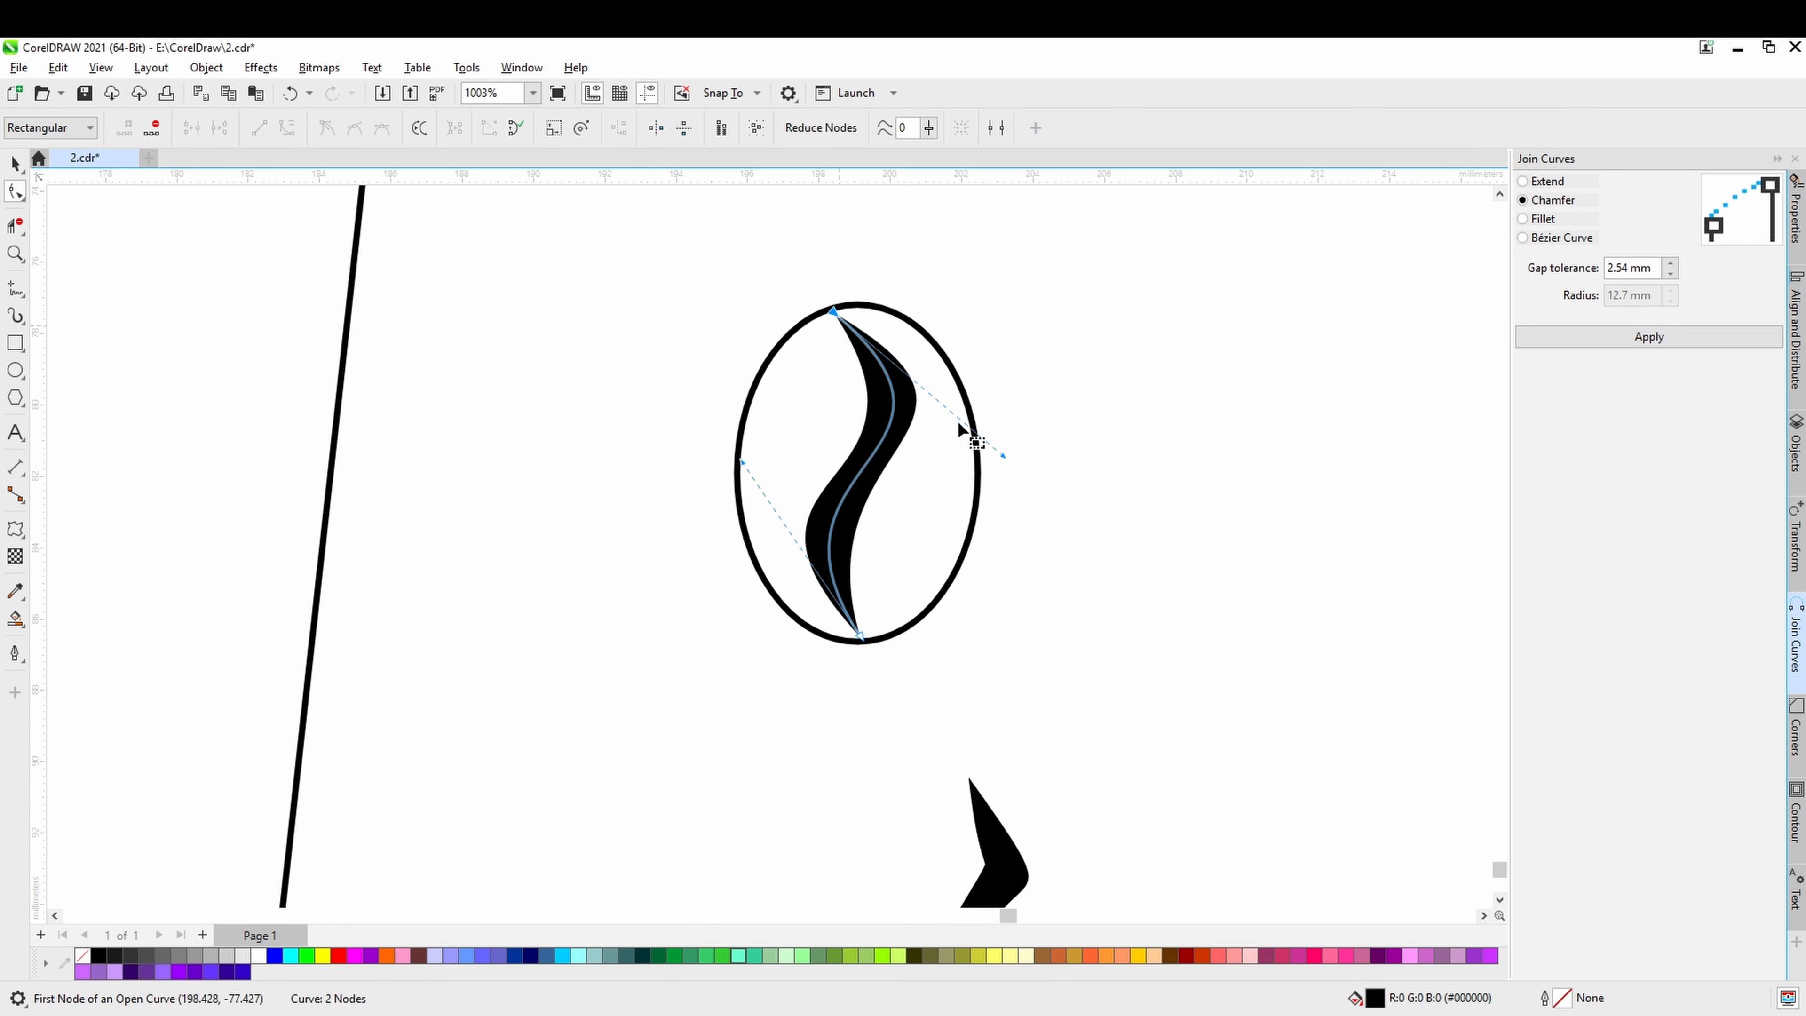
pyautogui.moveTo(1003, 455); pyautogui.dragTo(988, 462)
pyautogui.hotkey('ctrl', 's')
pyautogui.moveTo(742, 463); pyautogui.dragTo(752, 464)
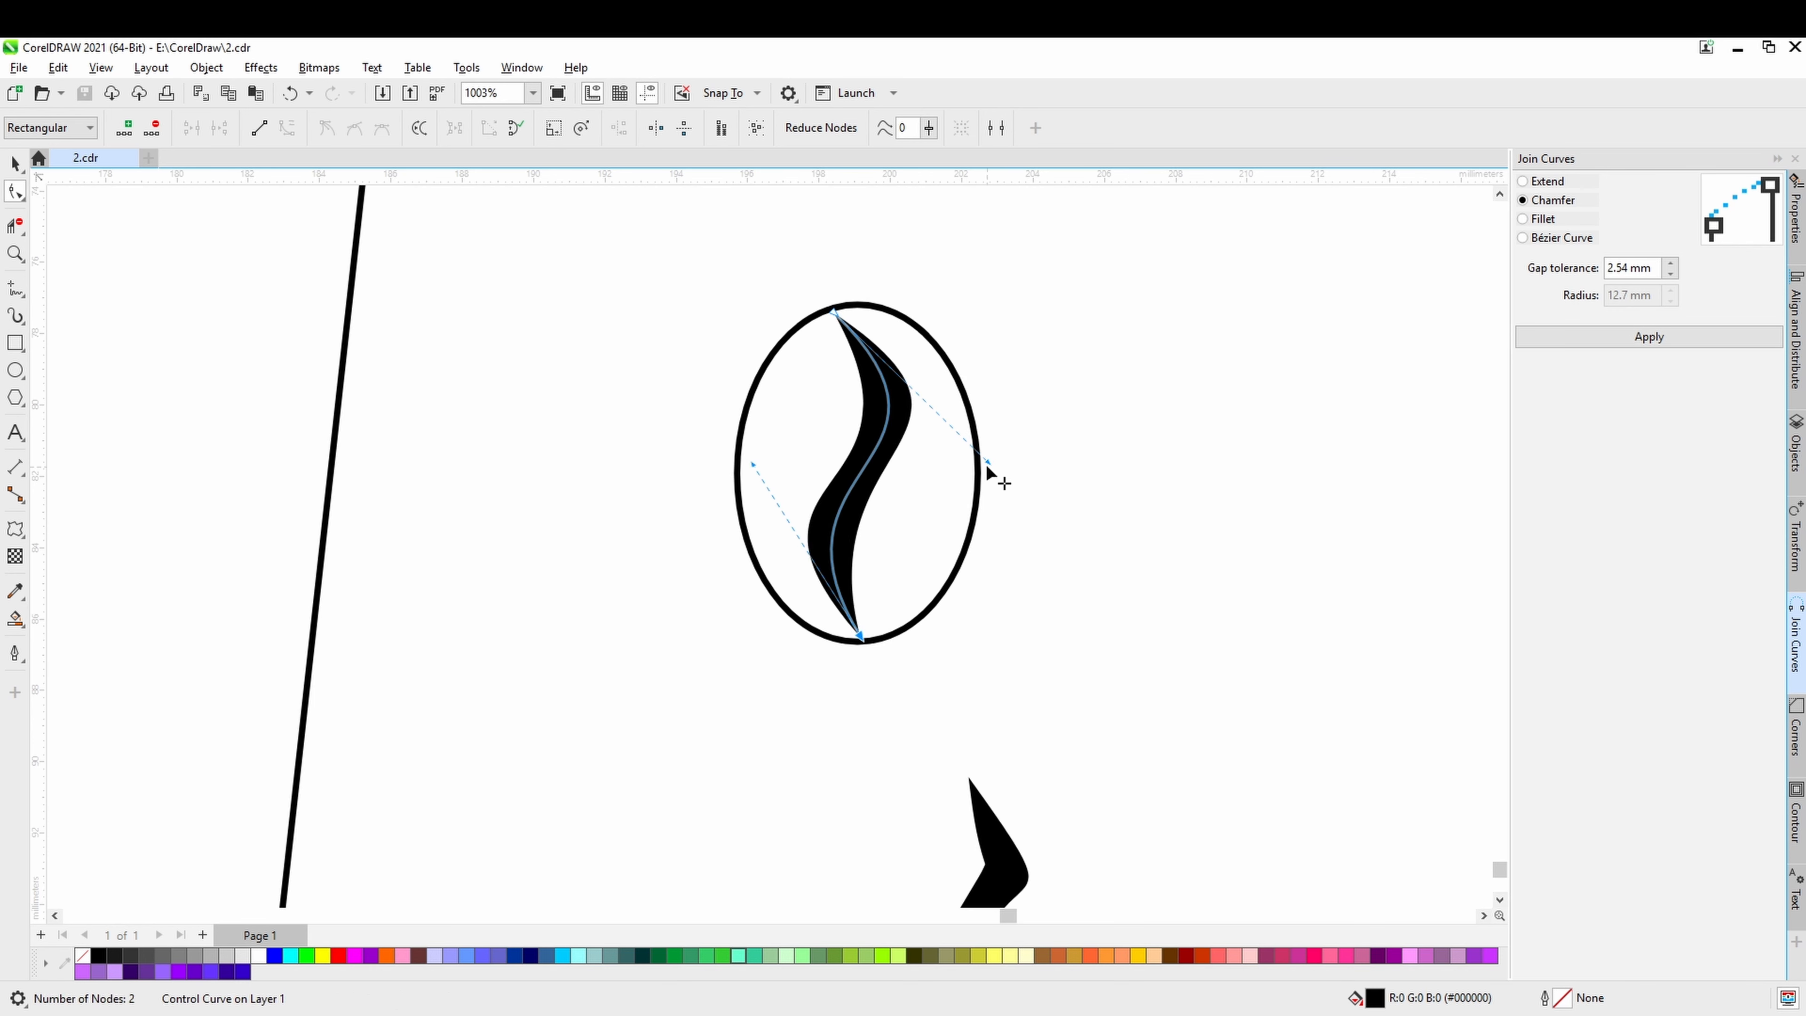
pyautogui.click(985, 463)
pyautogui.moveTo(985, 464); pyautogui.dragTo(980, 468)
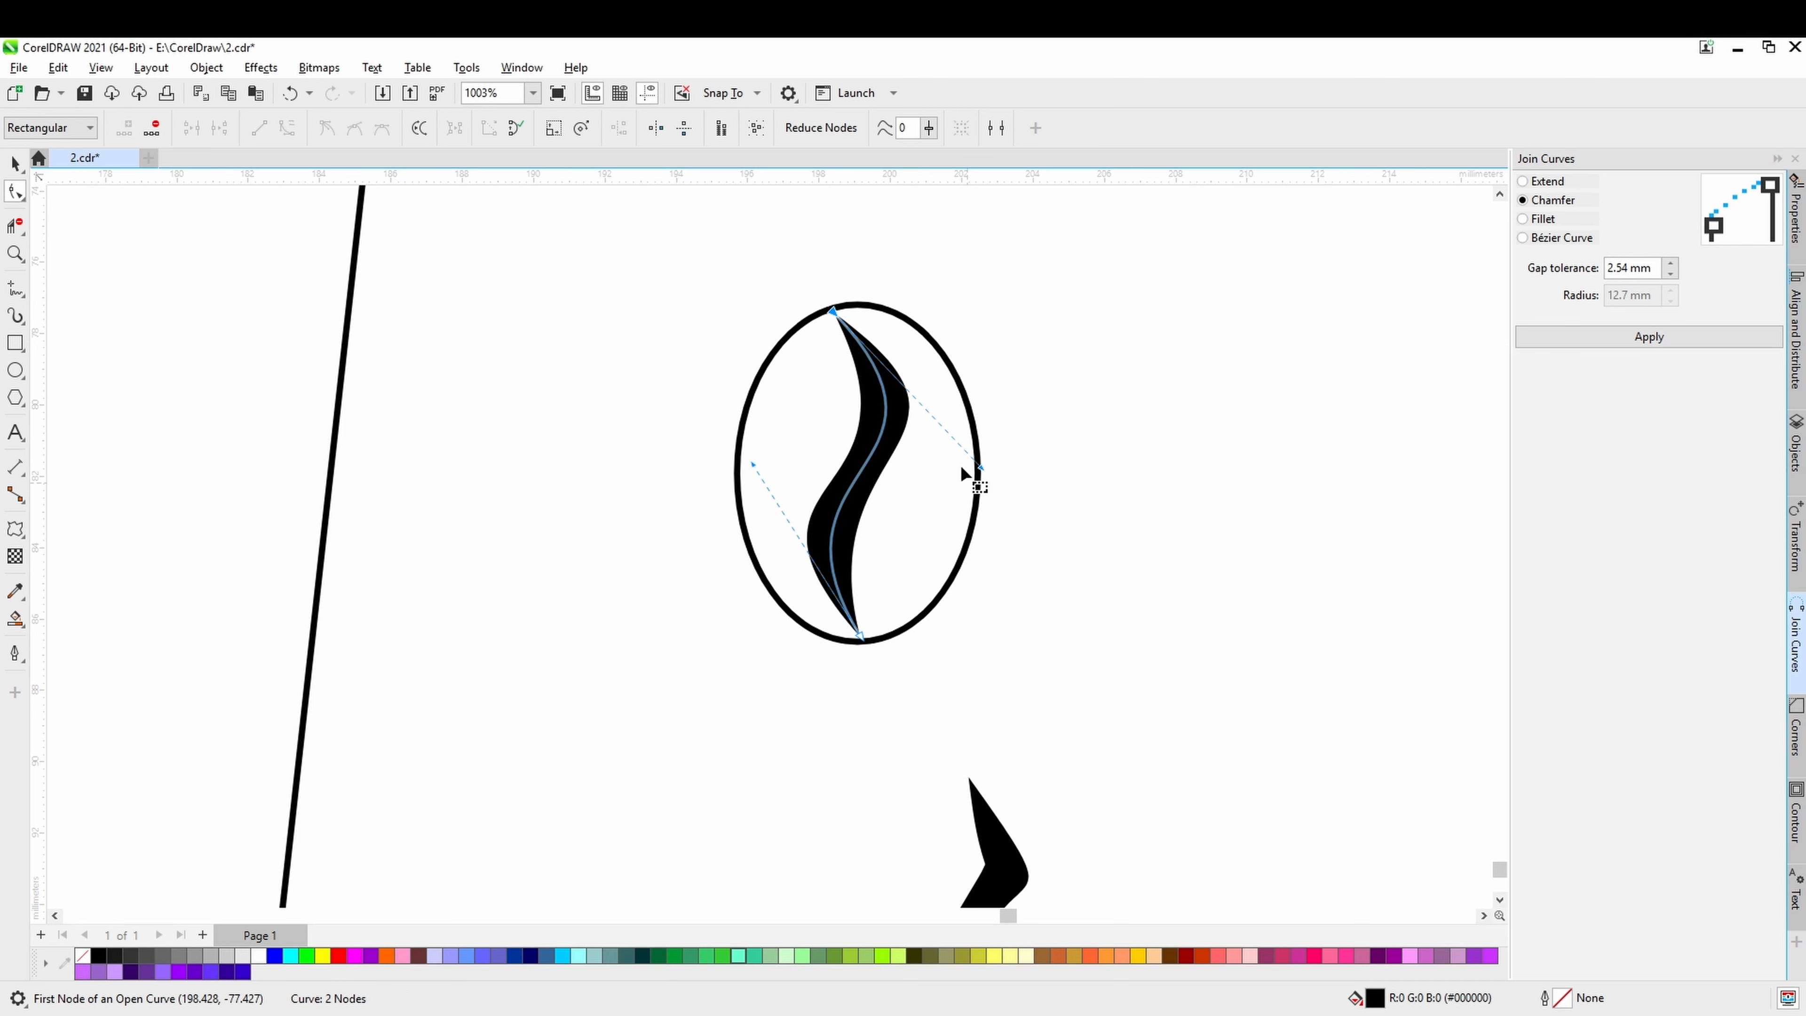
pyautogui.moveTo(835, 312); pyautogui.dragTo(842, 307)
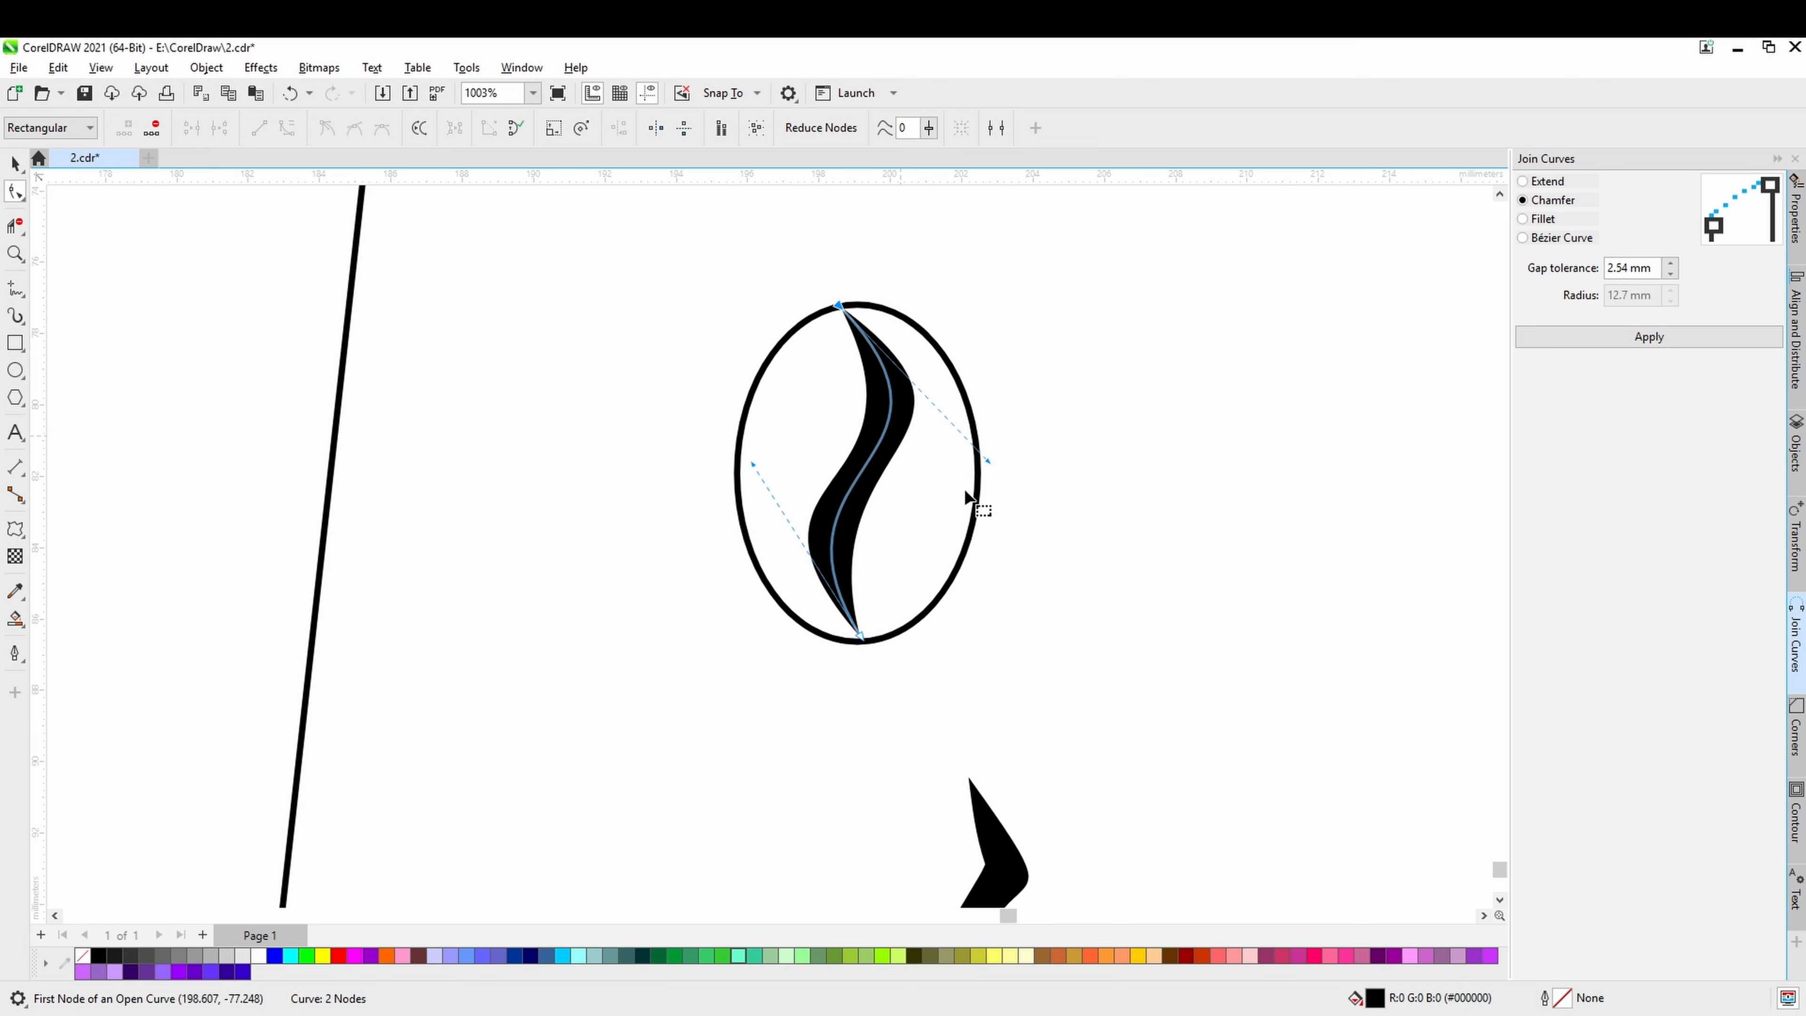
pyautogui.moveTo(756, 473); pyautogui.dragTo(751, 470)
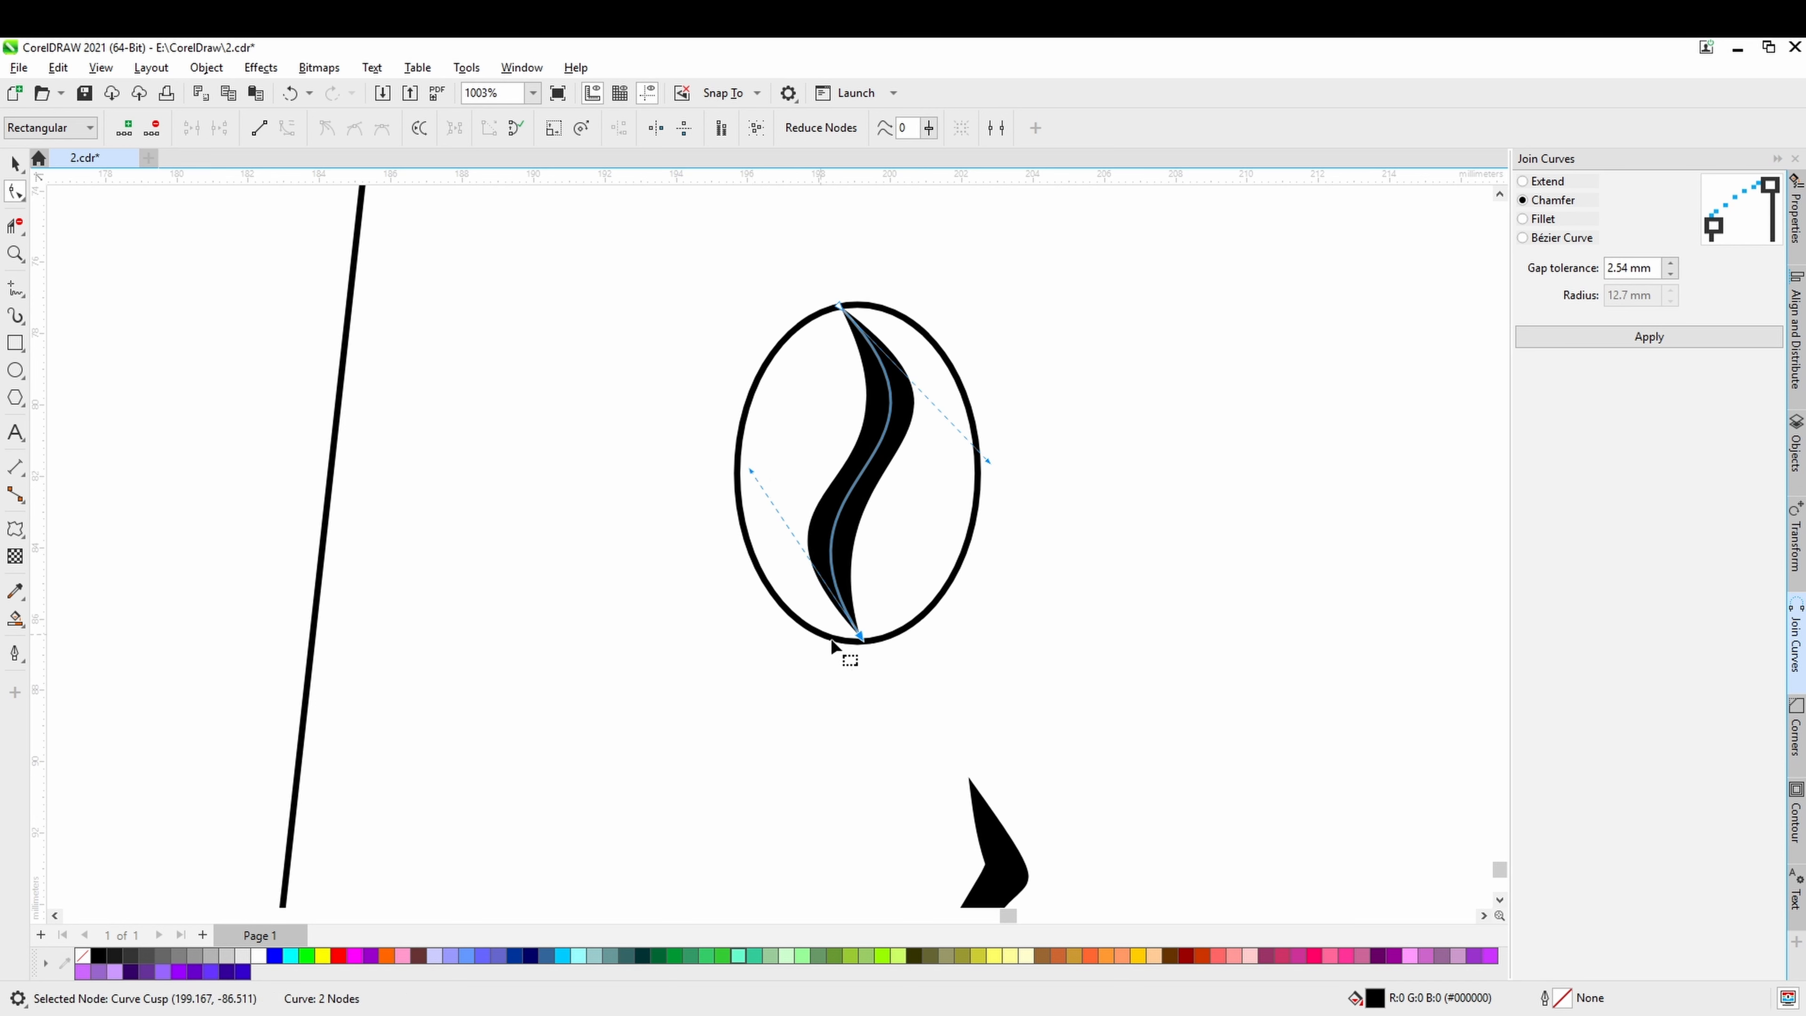
# Shift the bean stroke's lower node onto the ellipse's bottom edge and leave node editing.
pyautogui.moveTo(860, 637); pyautogui.dragTo(861, 642)
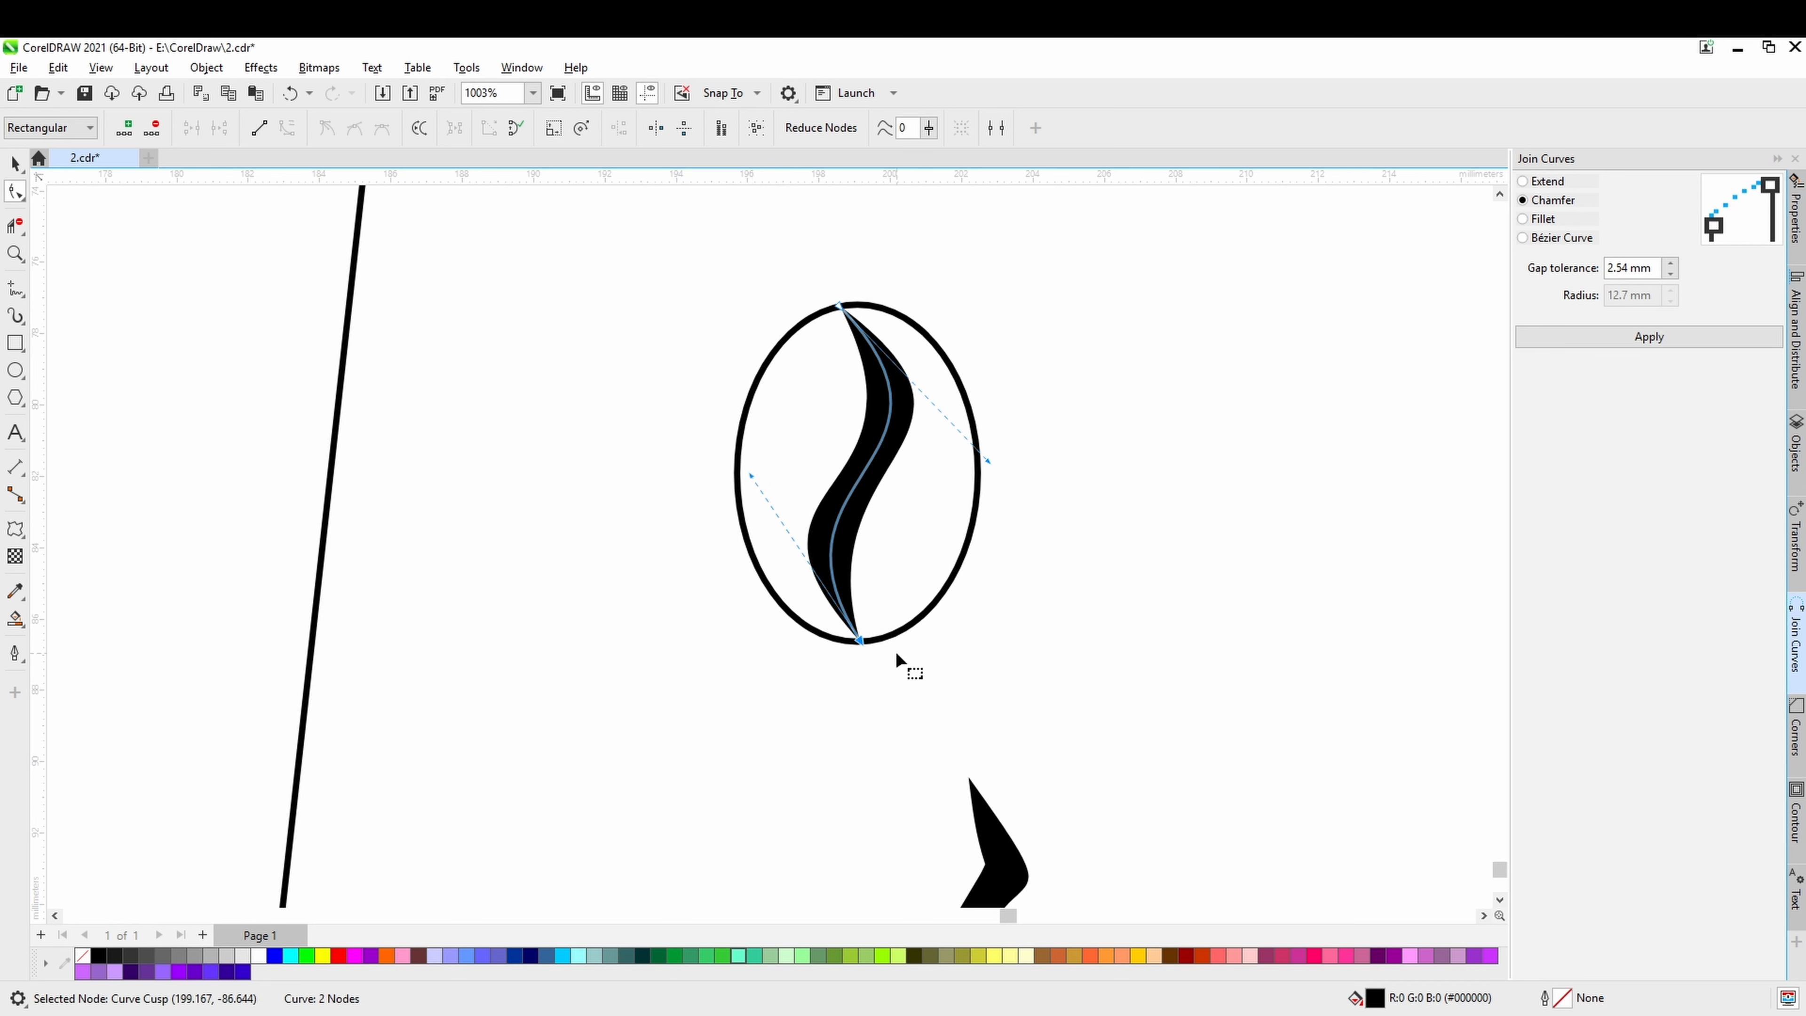
pyautogui.click(16, 164)
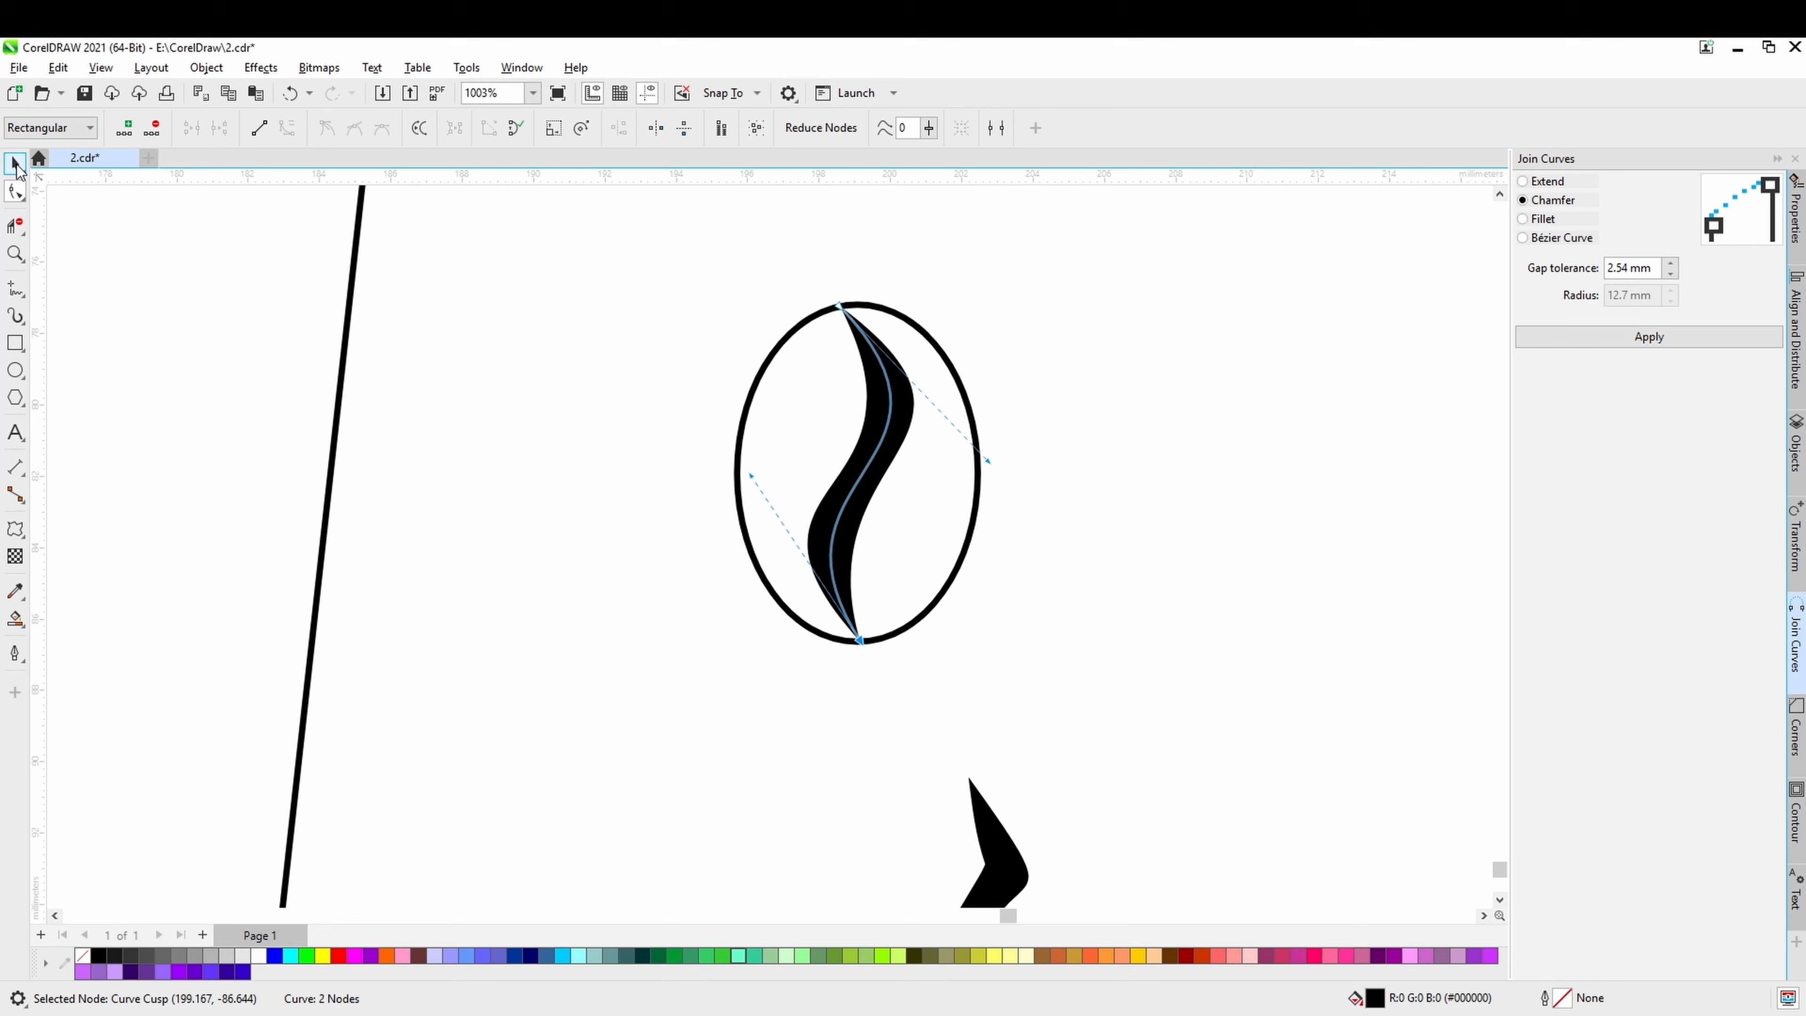
pyautogui.click(1090, 639)
pyautogui.click(845, 498)
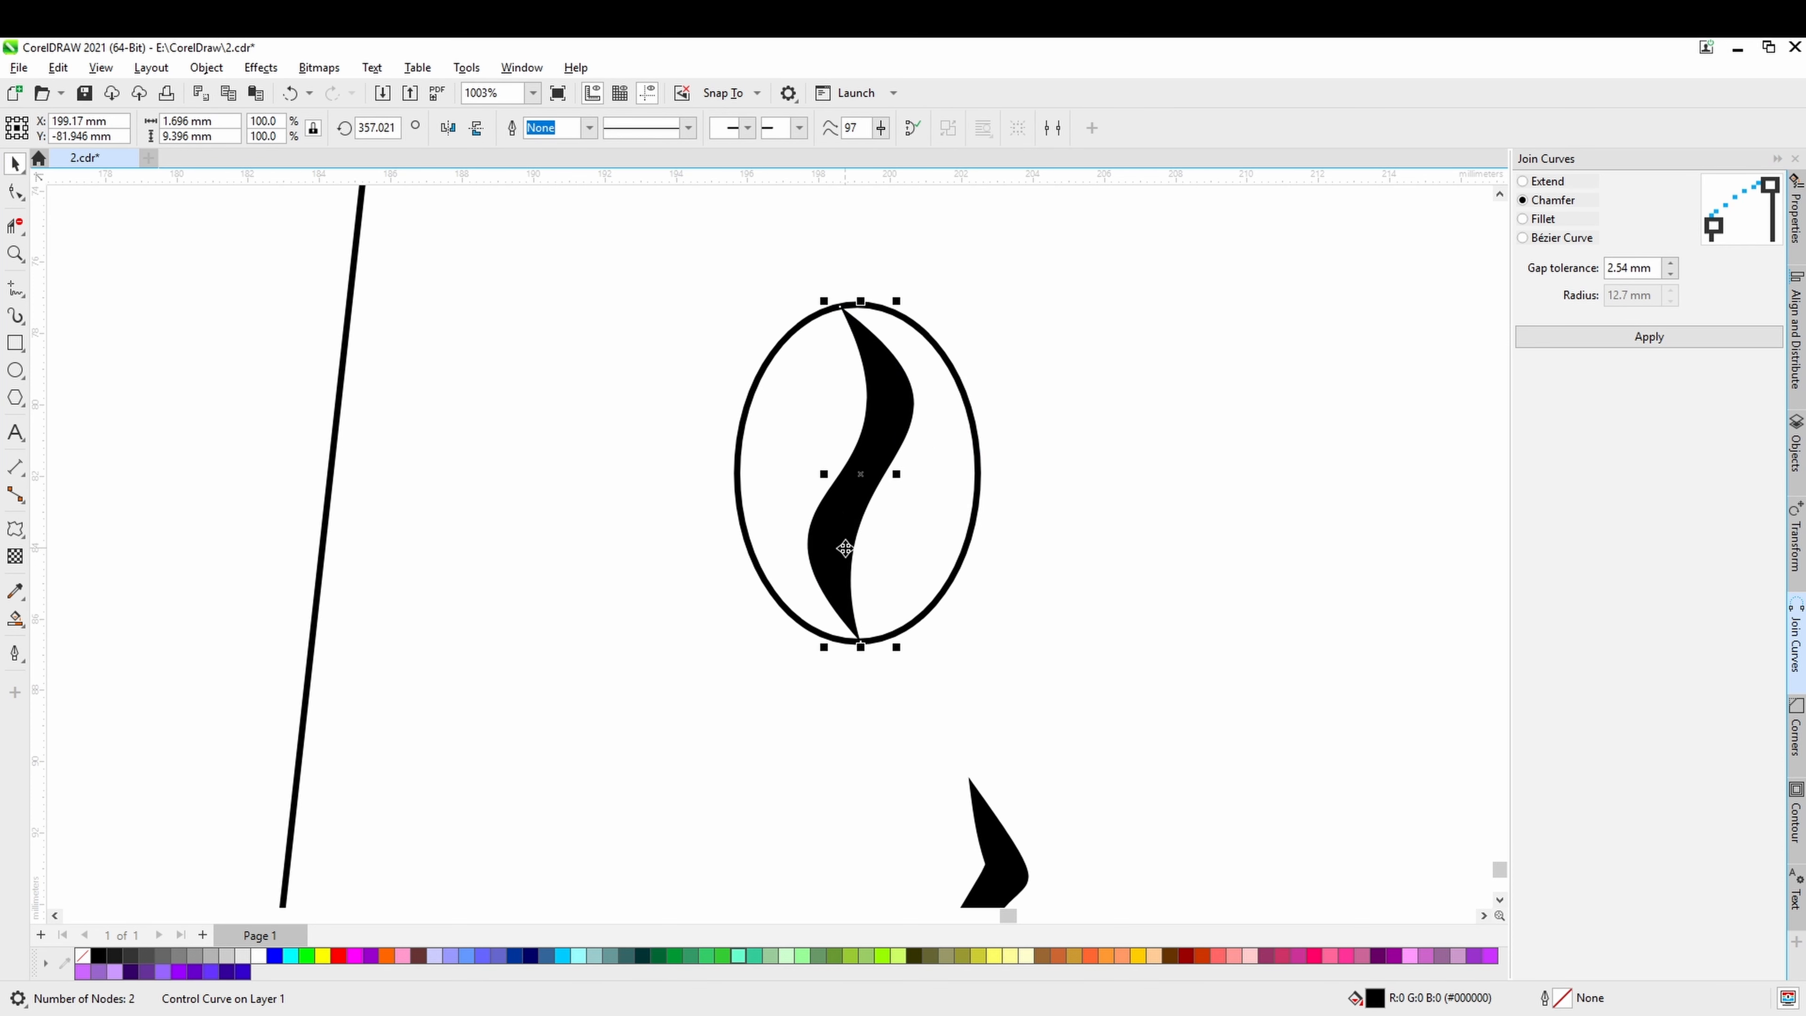
pyautogui.rightClick(846, 484)
pyautogui.click(1099, 499)
pyautogui.click(883, 433)
pyautogui.rightClick(883, 434)
pyautogui.rightClick(882, 425)
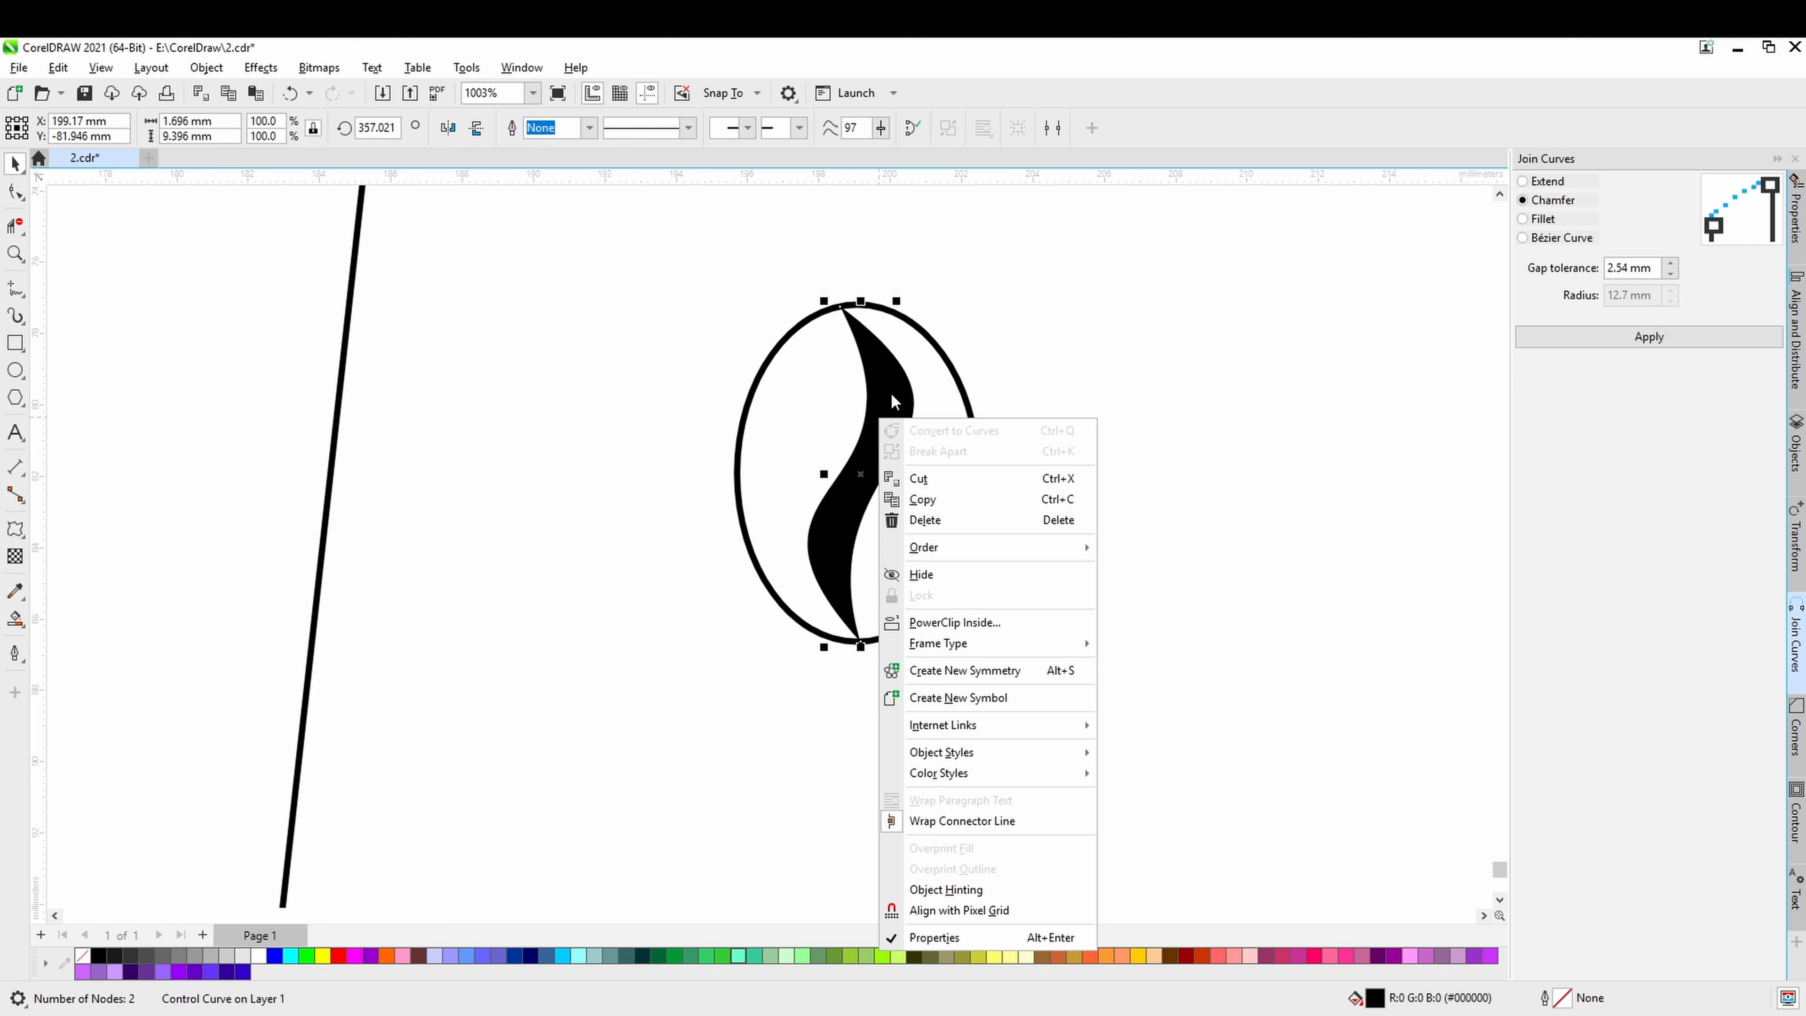
pyautogui.click(891, 396)
pyautogui.click(1076, 470)
pyautogui.click(886, 417)
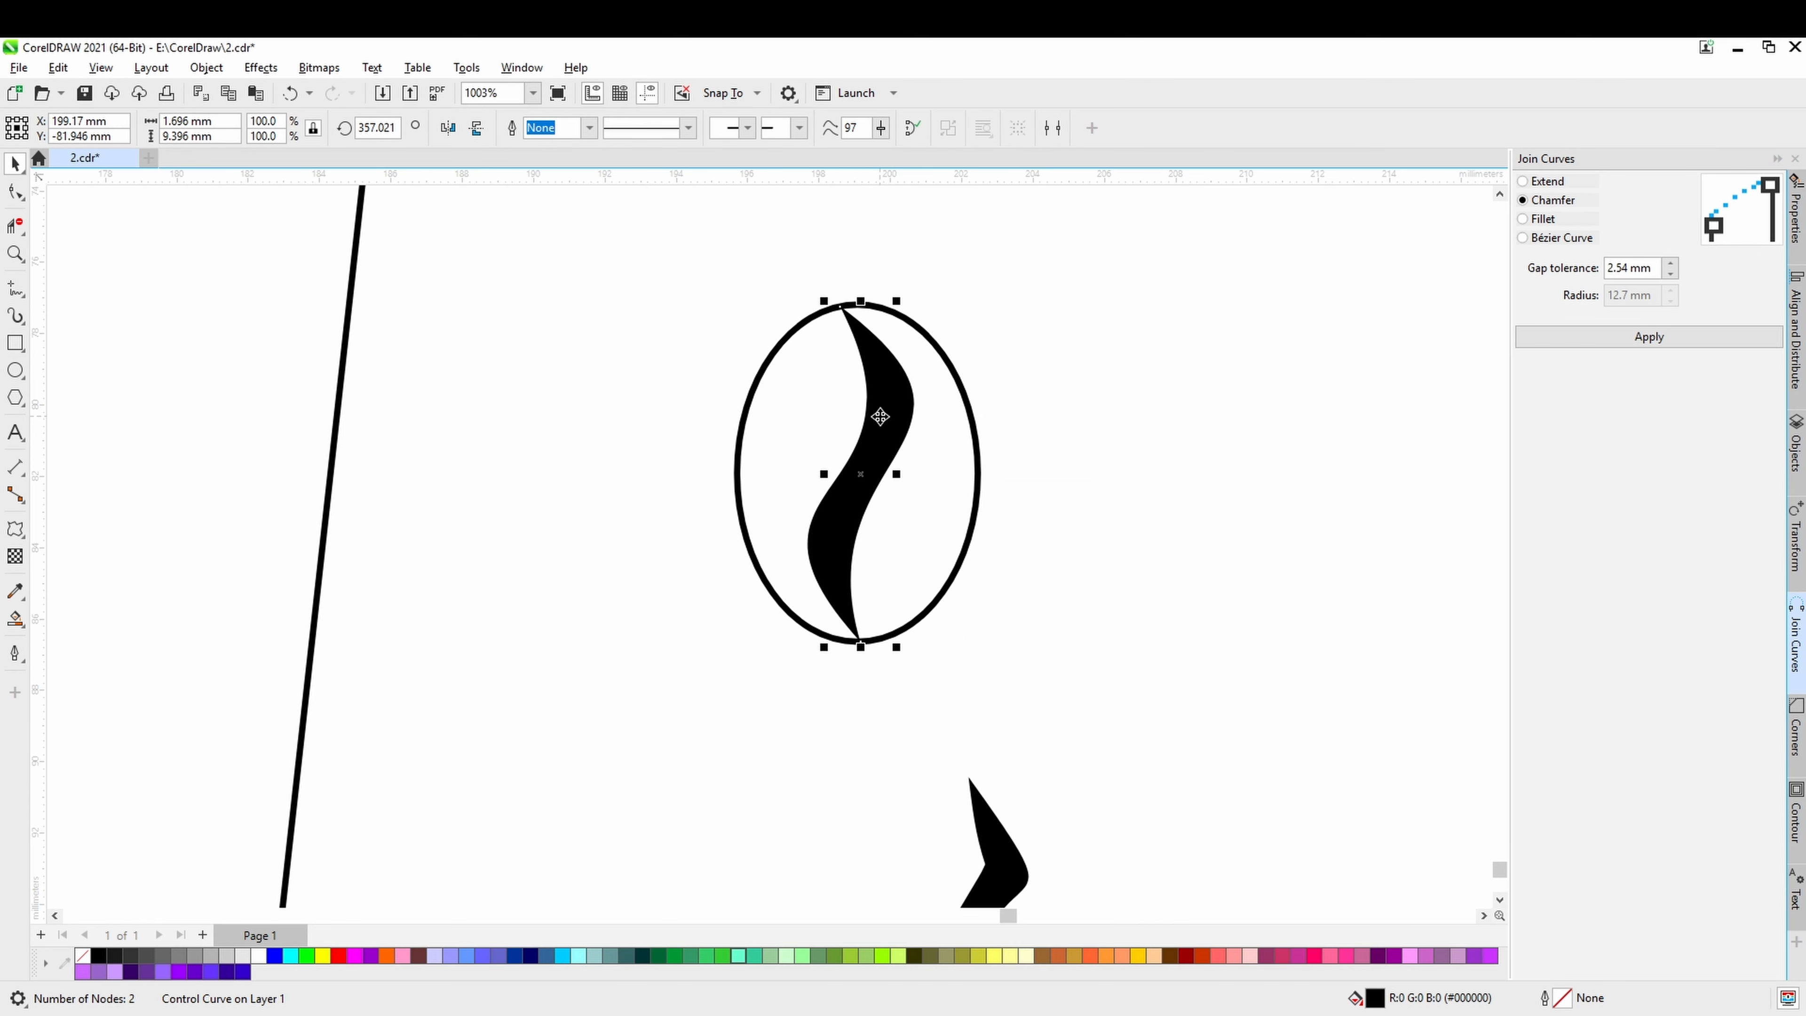
pyautogui.click(1061, 501)
pyautogui.click(882, 448)
pyautogui.rightClick(882, 449)
pyautogui.rightClick(867, 455)
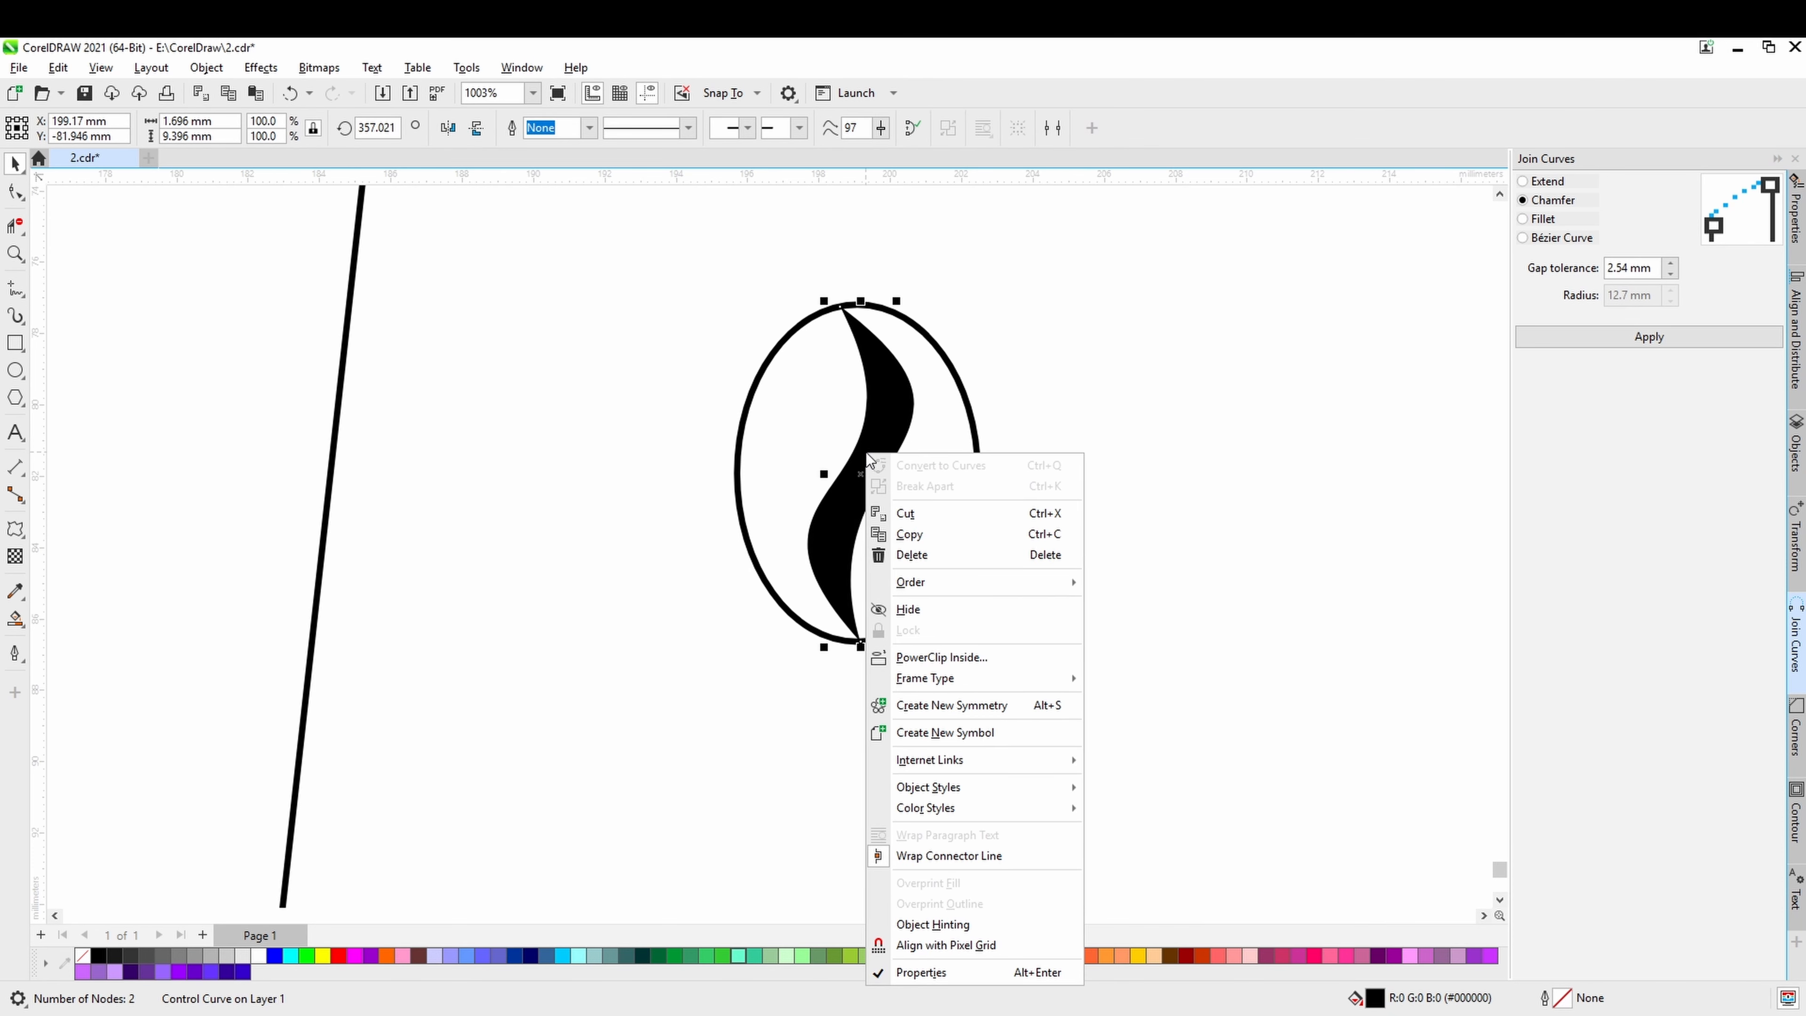
pyautogui.click(1227, 447)
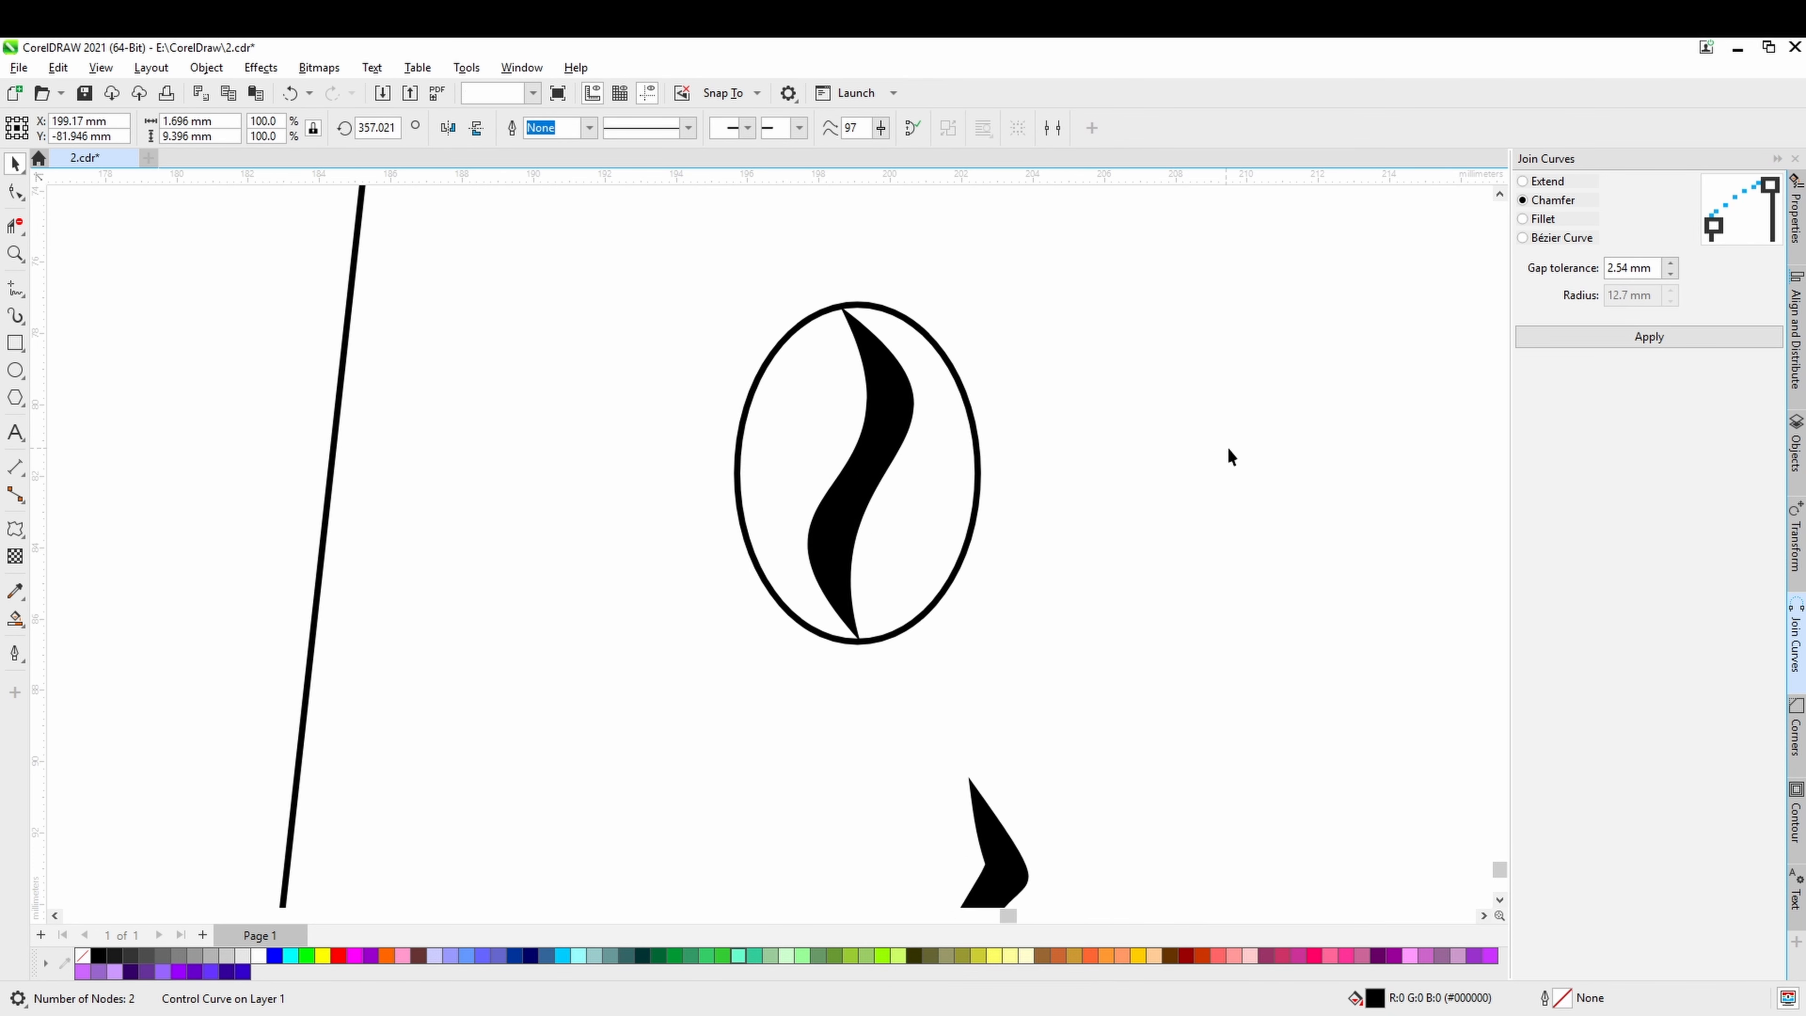
# Find the bean stroke's Linear Pattern Group in the object list and break it apart from its control curve.
pyautogui.click(1795, 435)
pyautogui.click(874, 473)
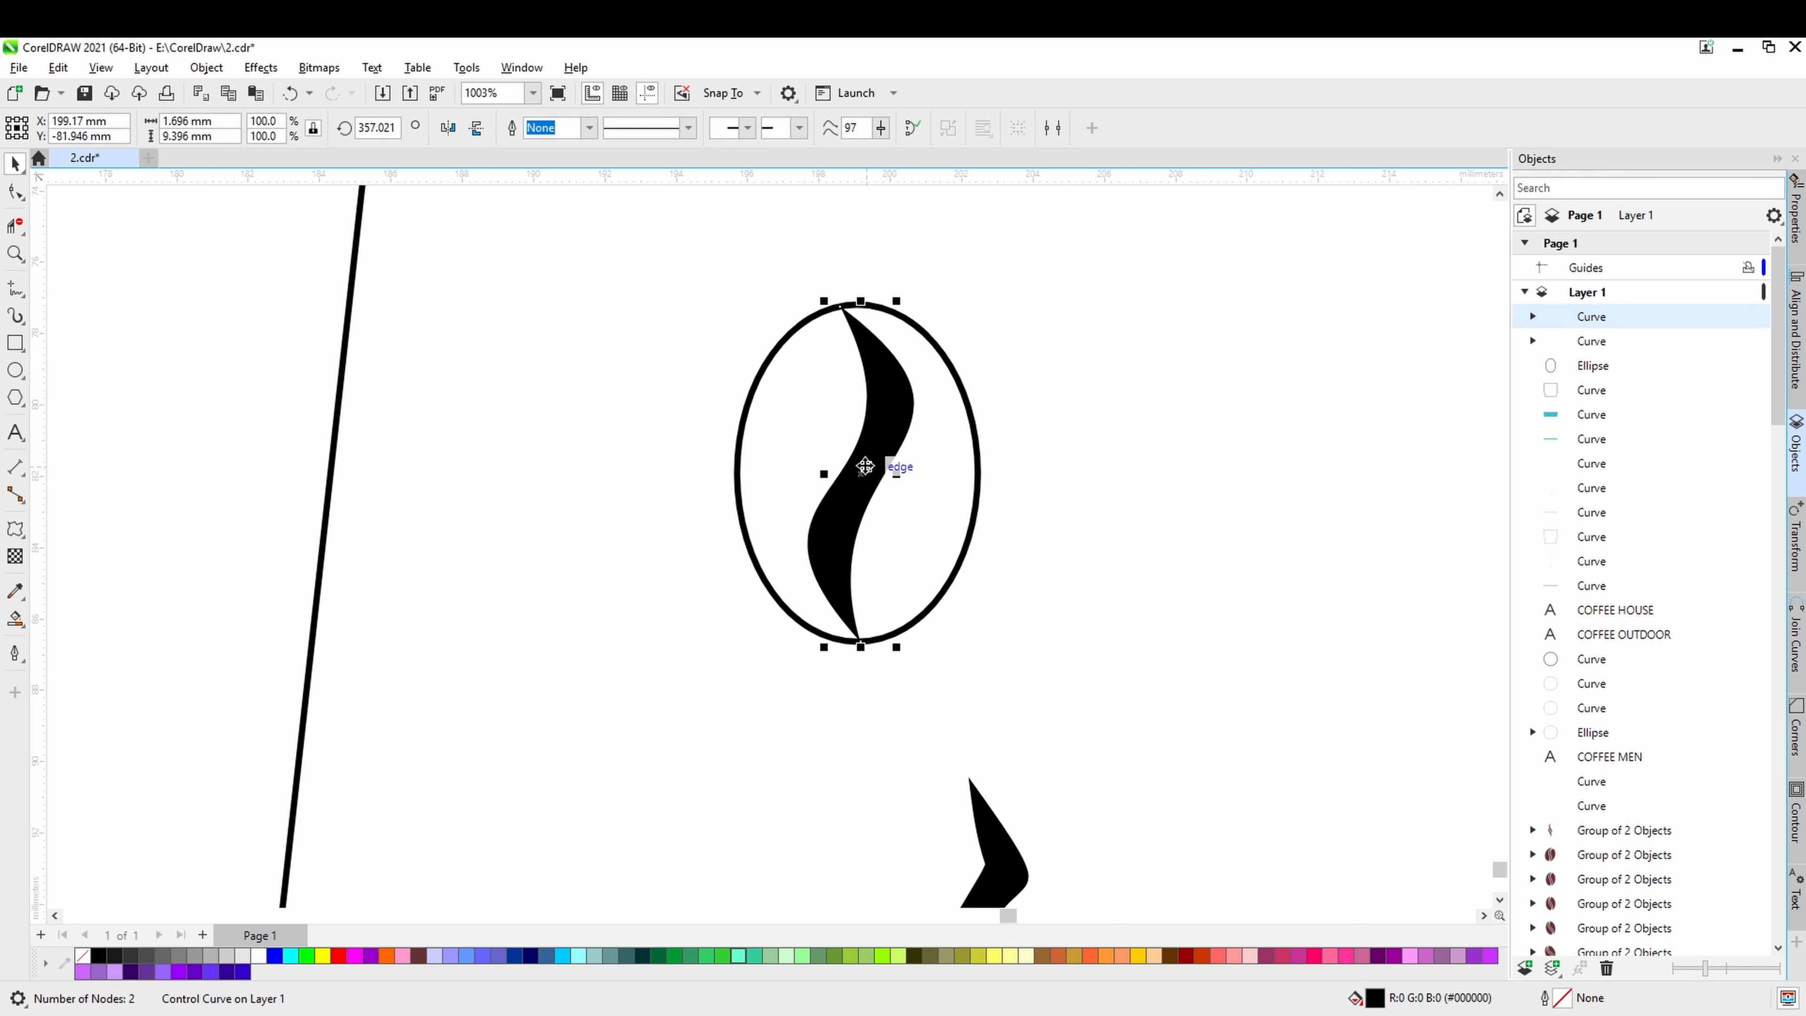
pyautogui.click(1534, 316)
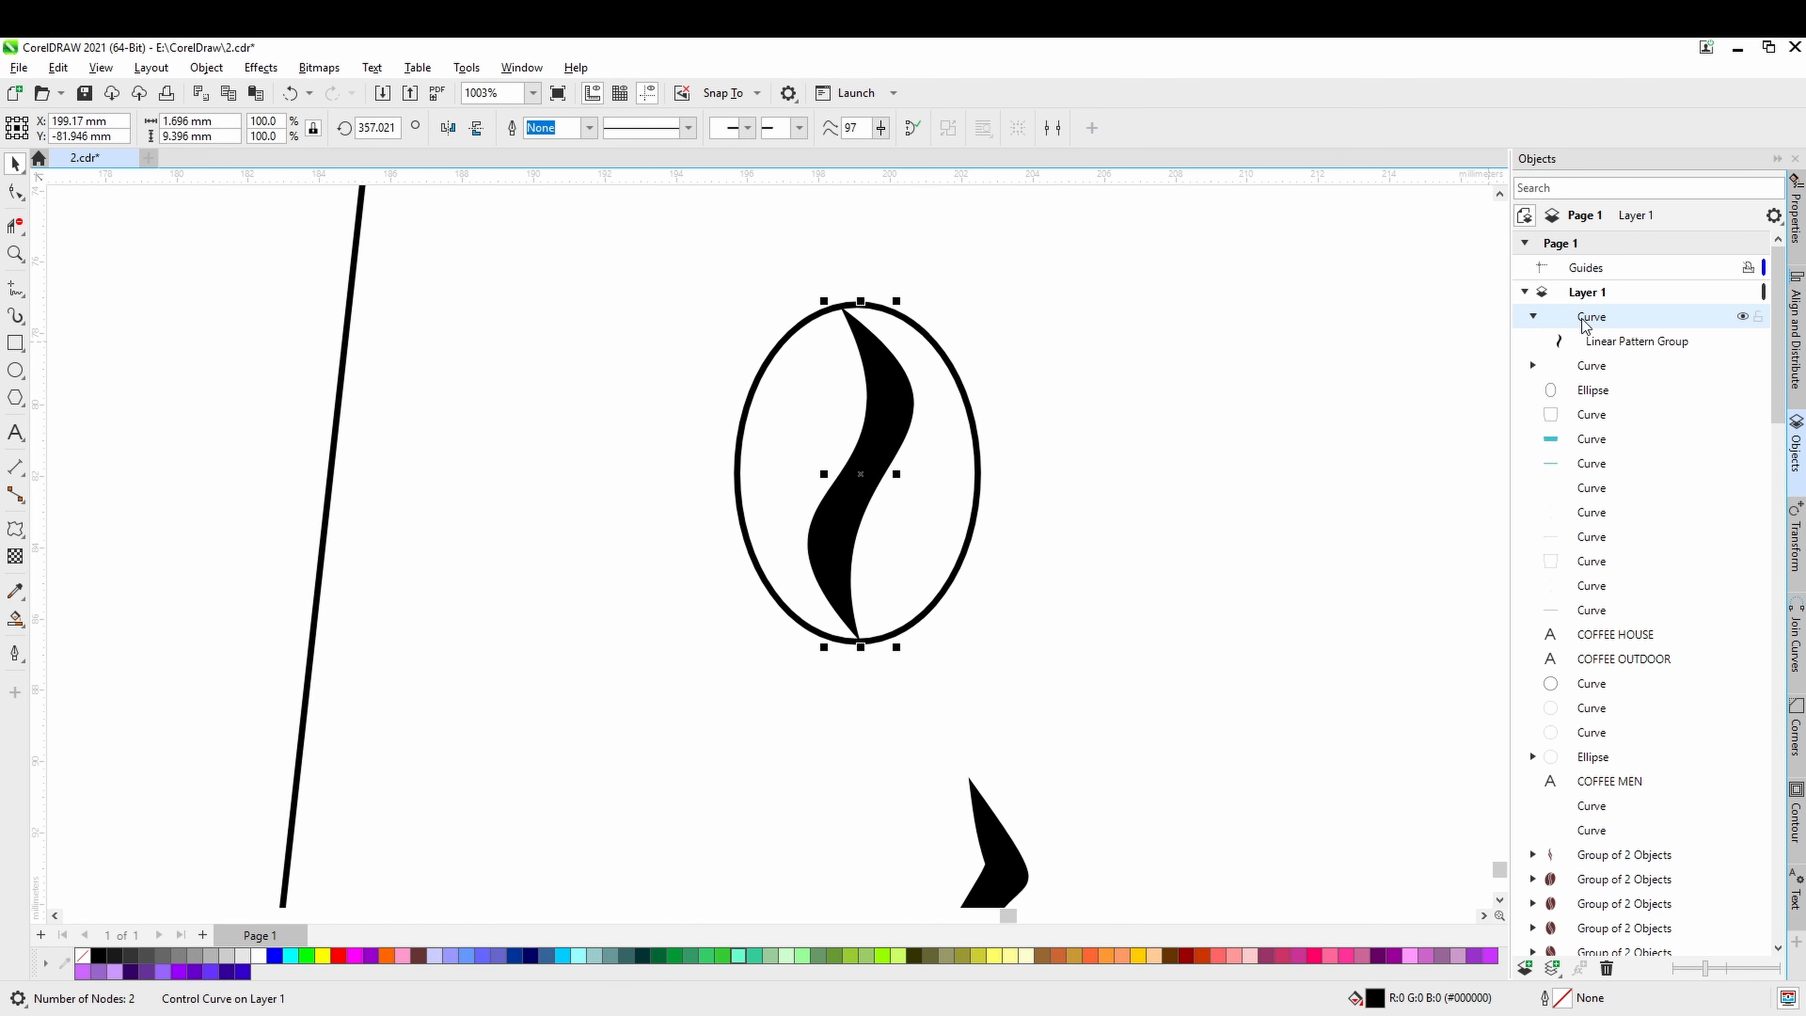
pyautogui.rightClick(1584, 324)
pyautogui.click(1580, 340)
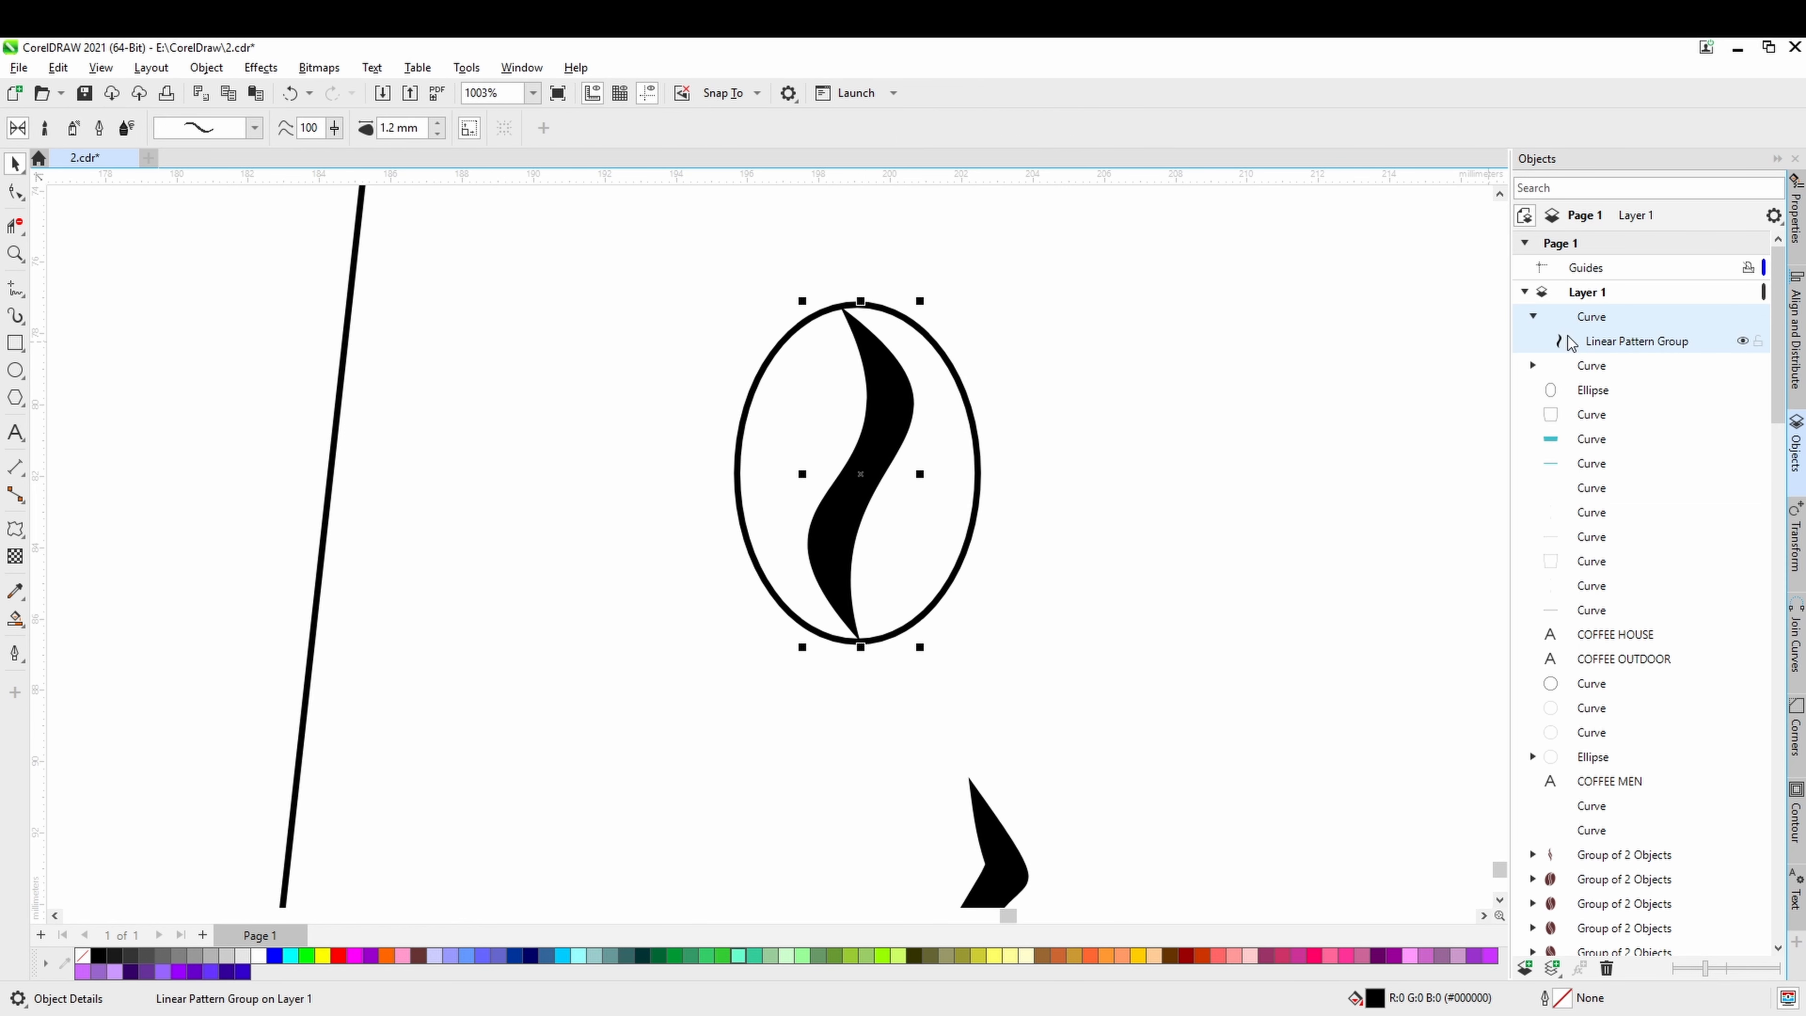
pyautogui.rightClick(1580, 342)
pyautogui.click(1580, 350)
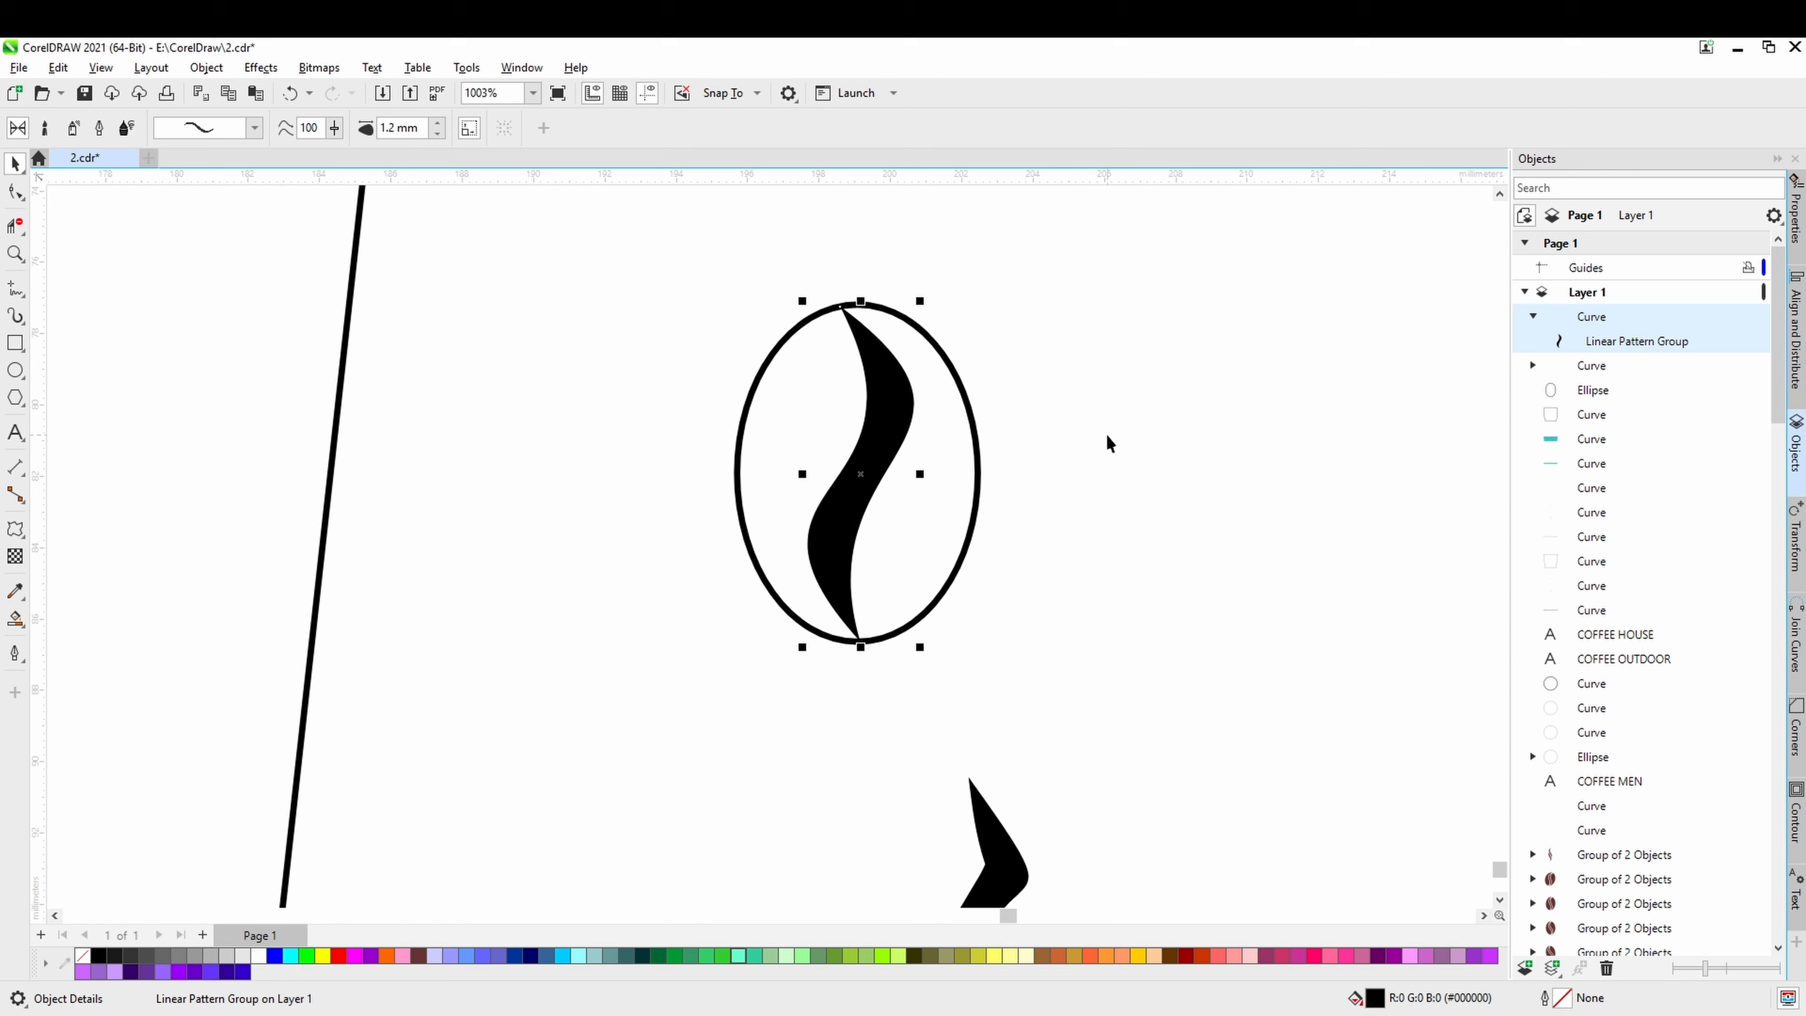
# Try moving the separated black stroke out beside the ellipse, and undo the move.
pyautogui.click(855, 476)
pyautogui.moveTo(854, 476); pyautogui.dragTo(1070, 505)
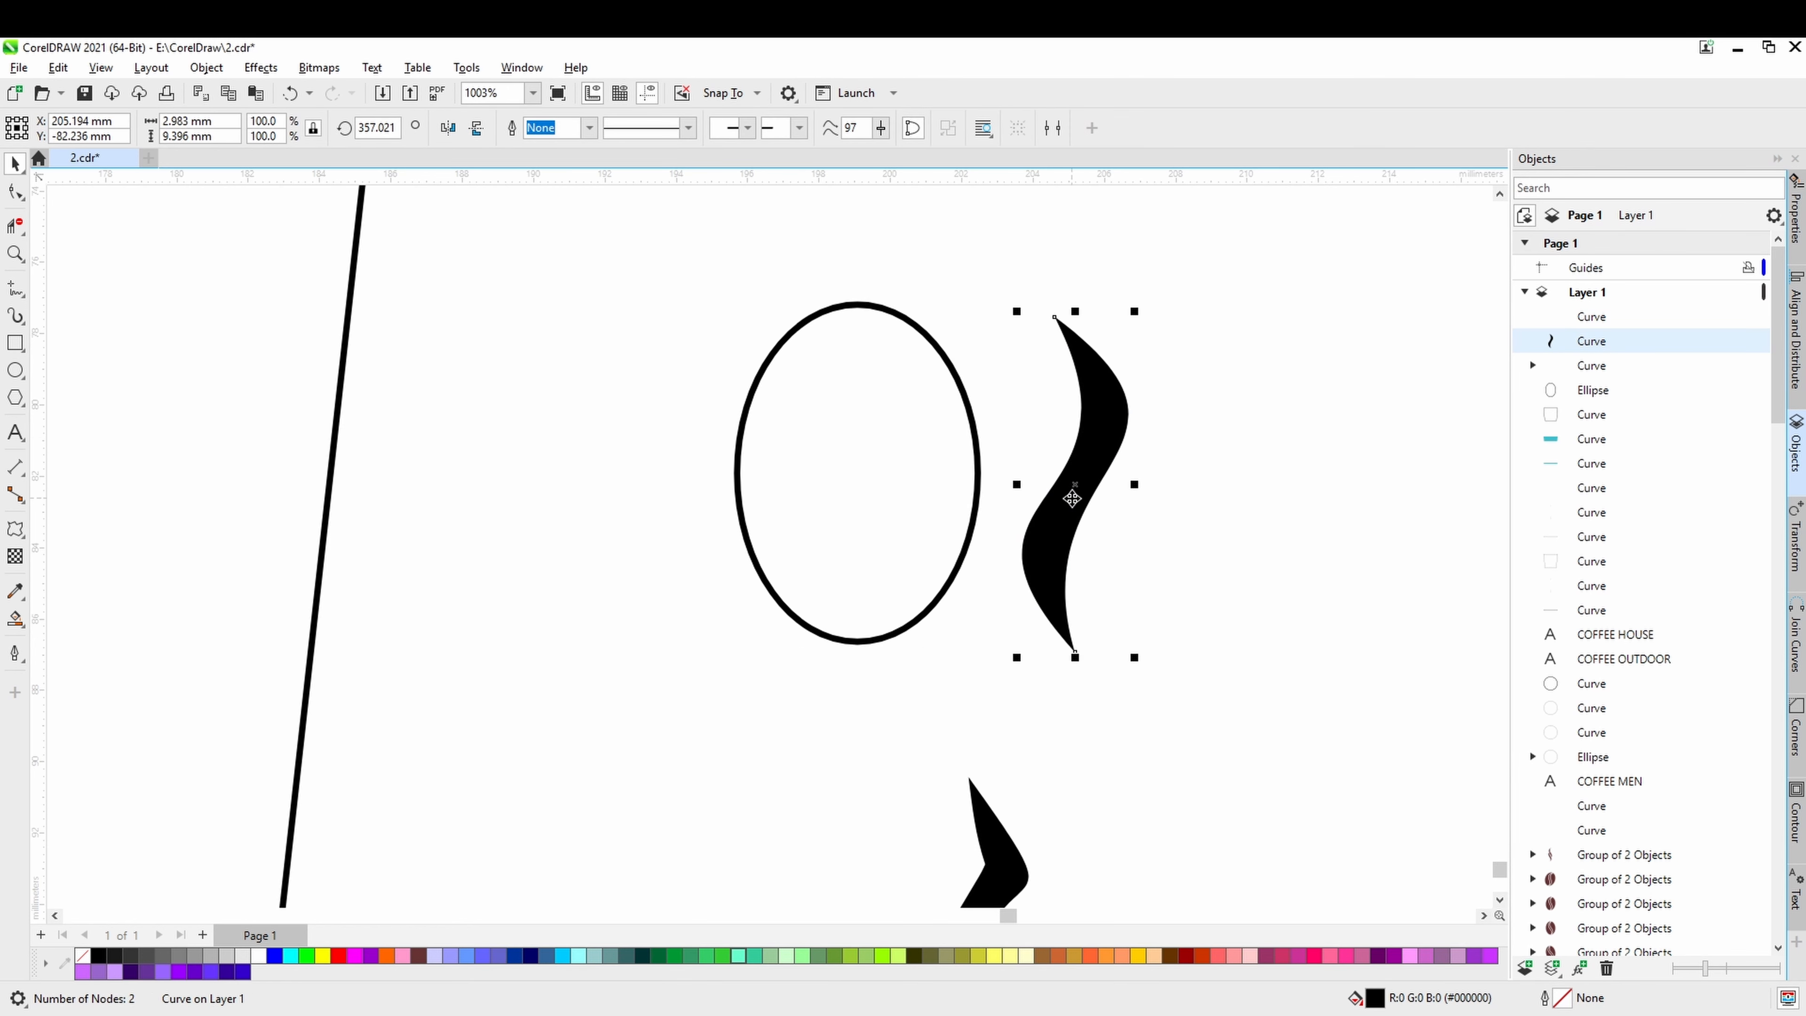
pyautogui.hotkey('ctrl', 'z')
# Move the leftover invisible control curve away from the bean and delete it.
pyautogui.click(978, 459)
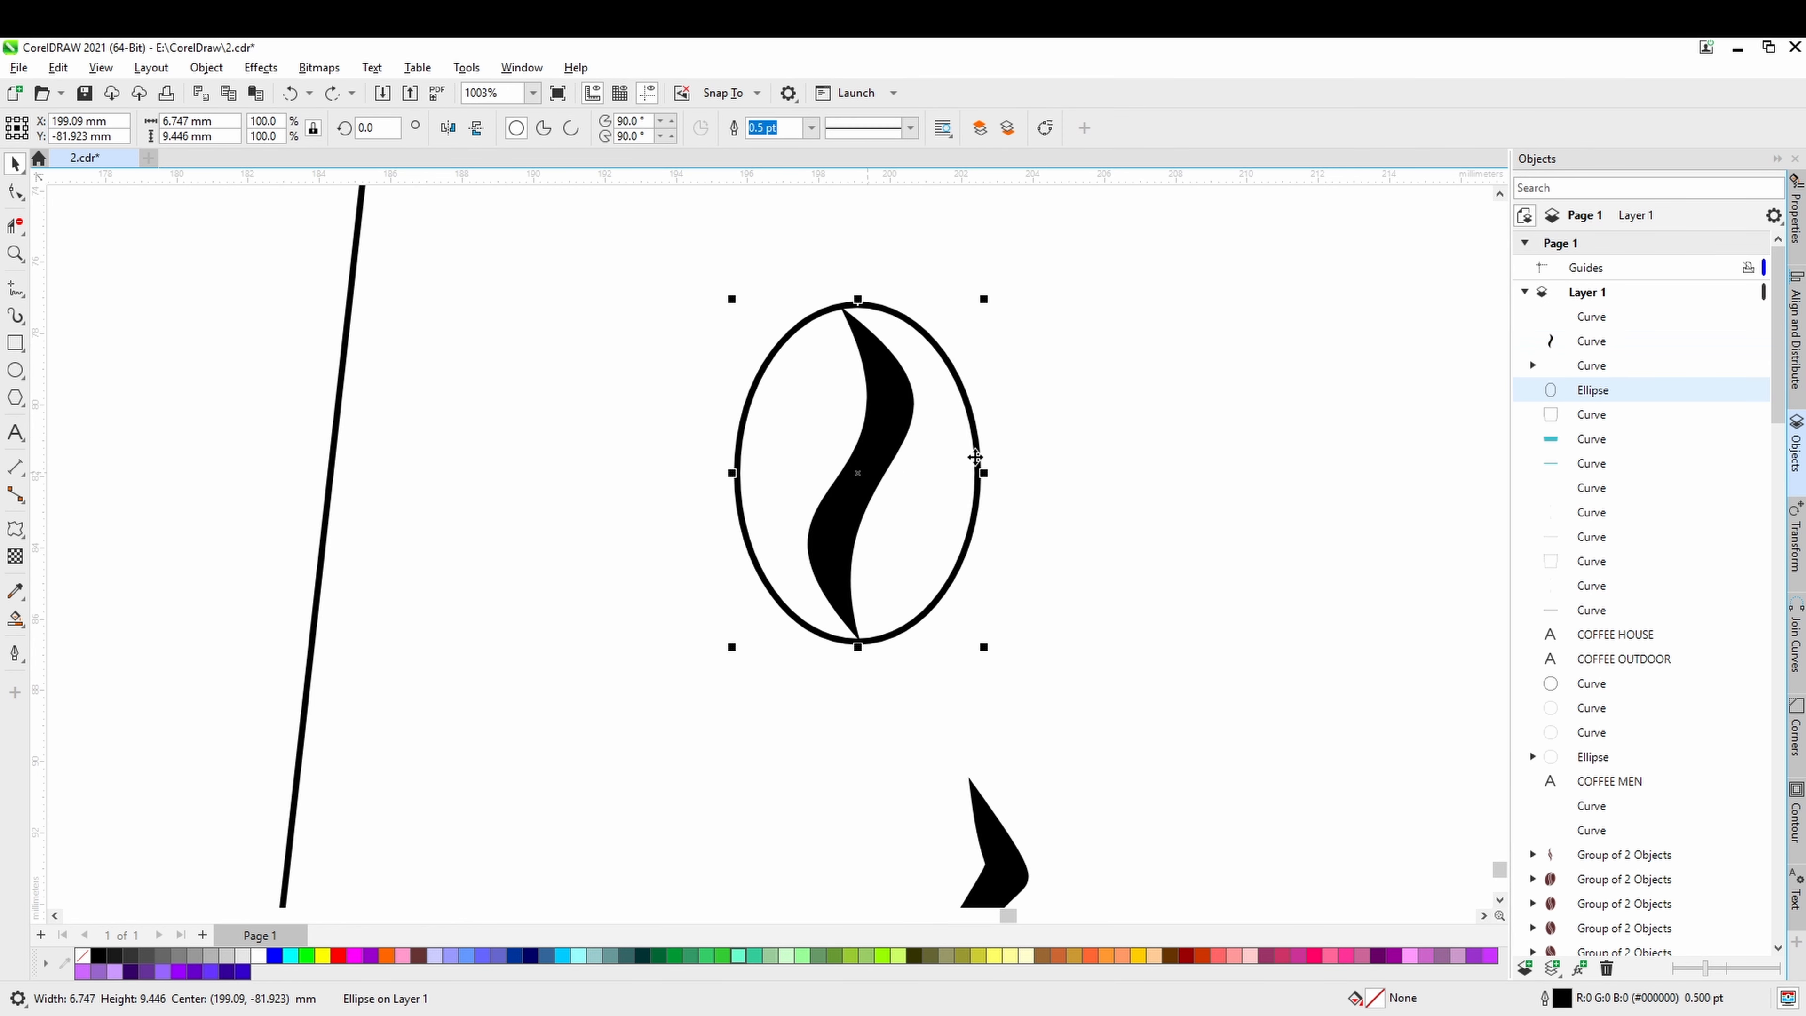
pyautogui.click(1592, 318)
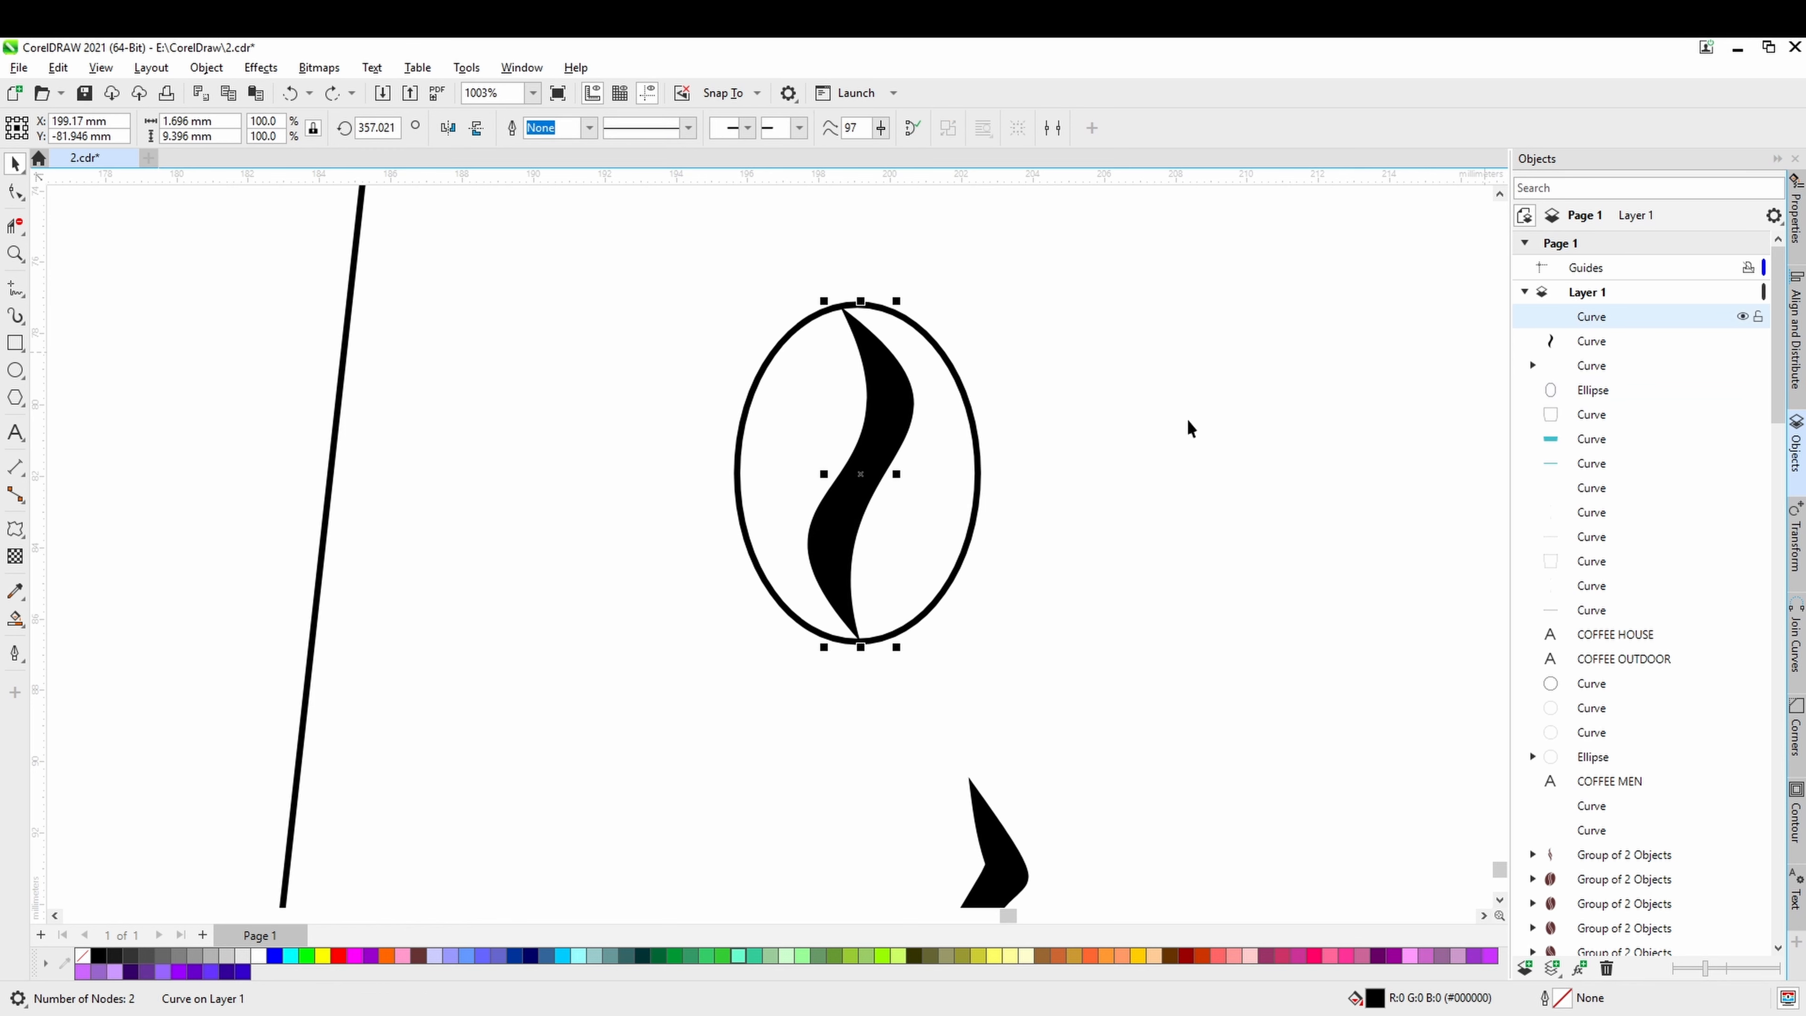
pyautogui.moveTo(866, 476); pyautogui.dragTo(1157, 472)
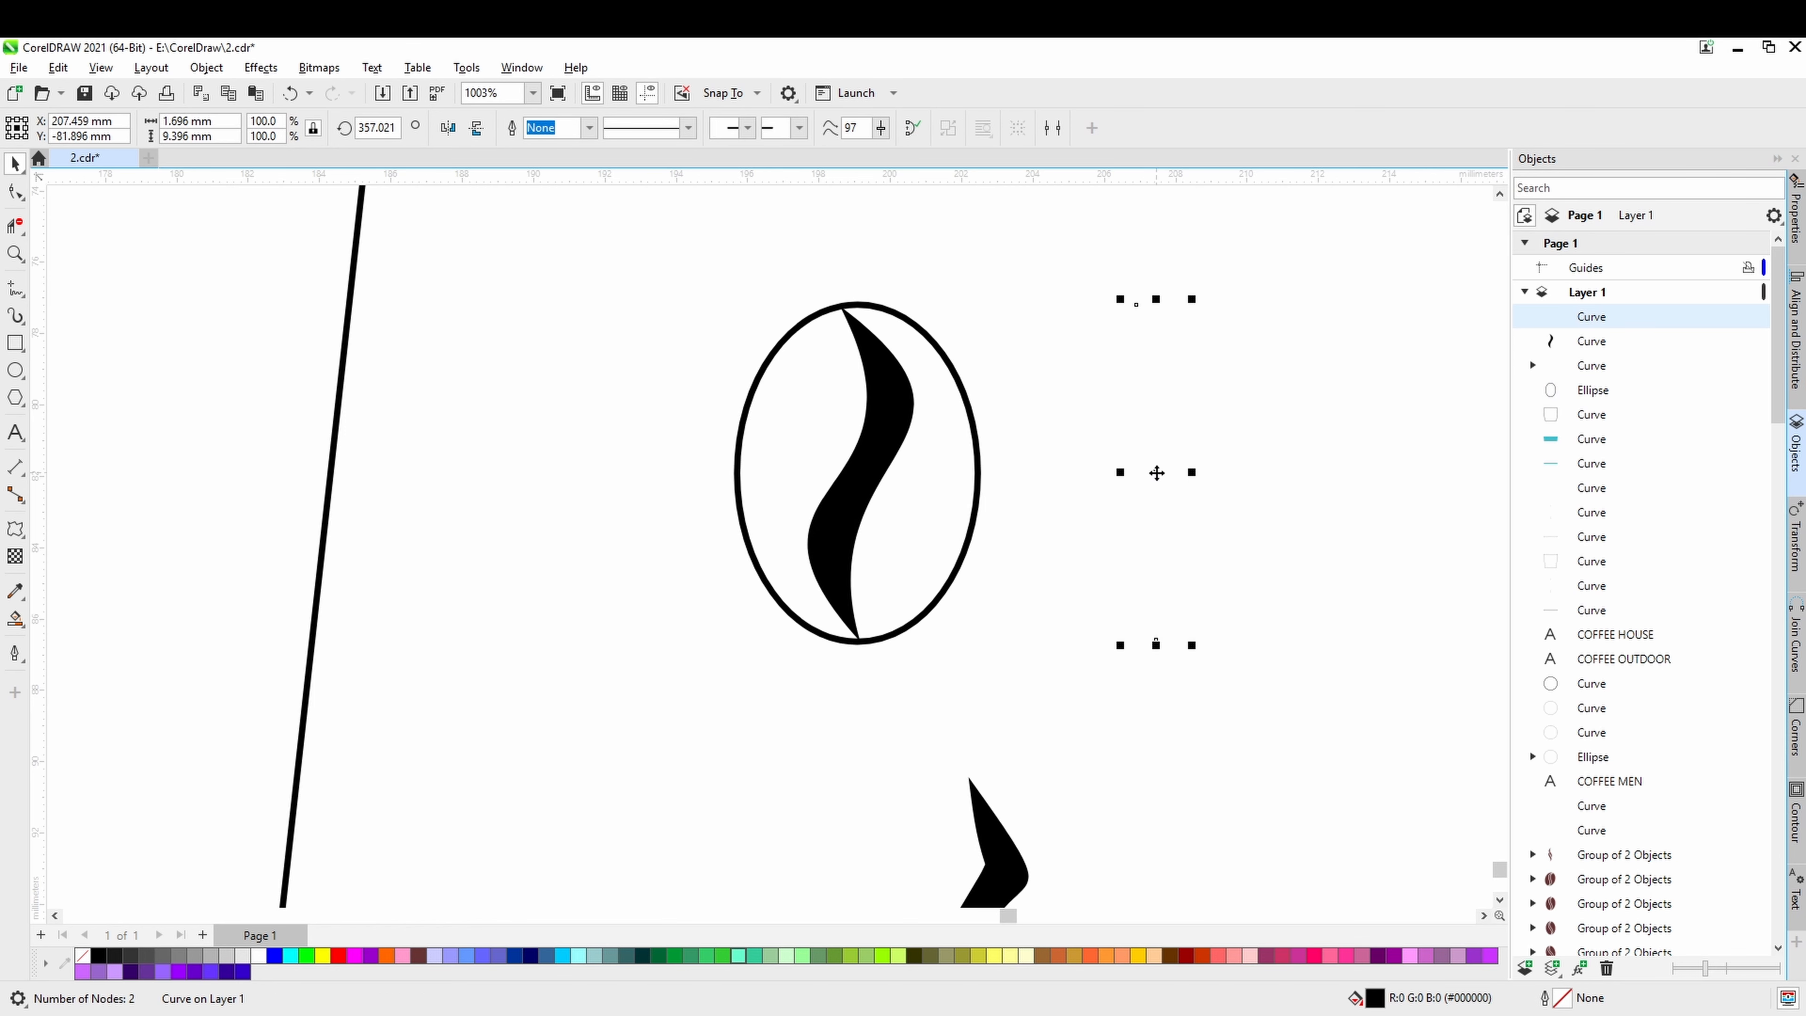
pyautogui.press('Delete')
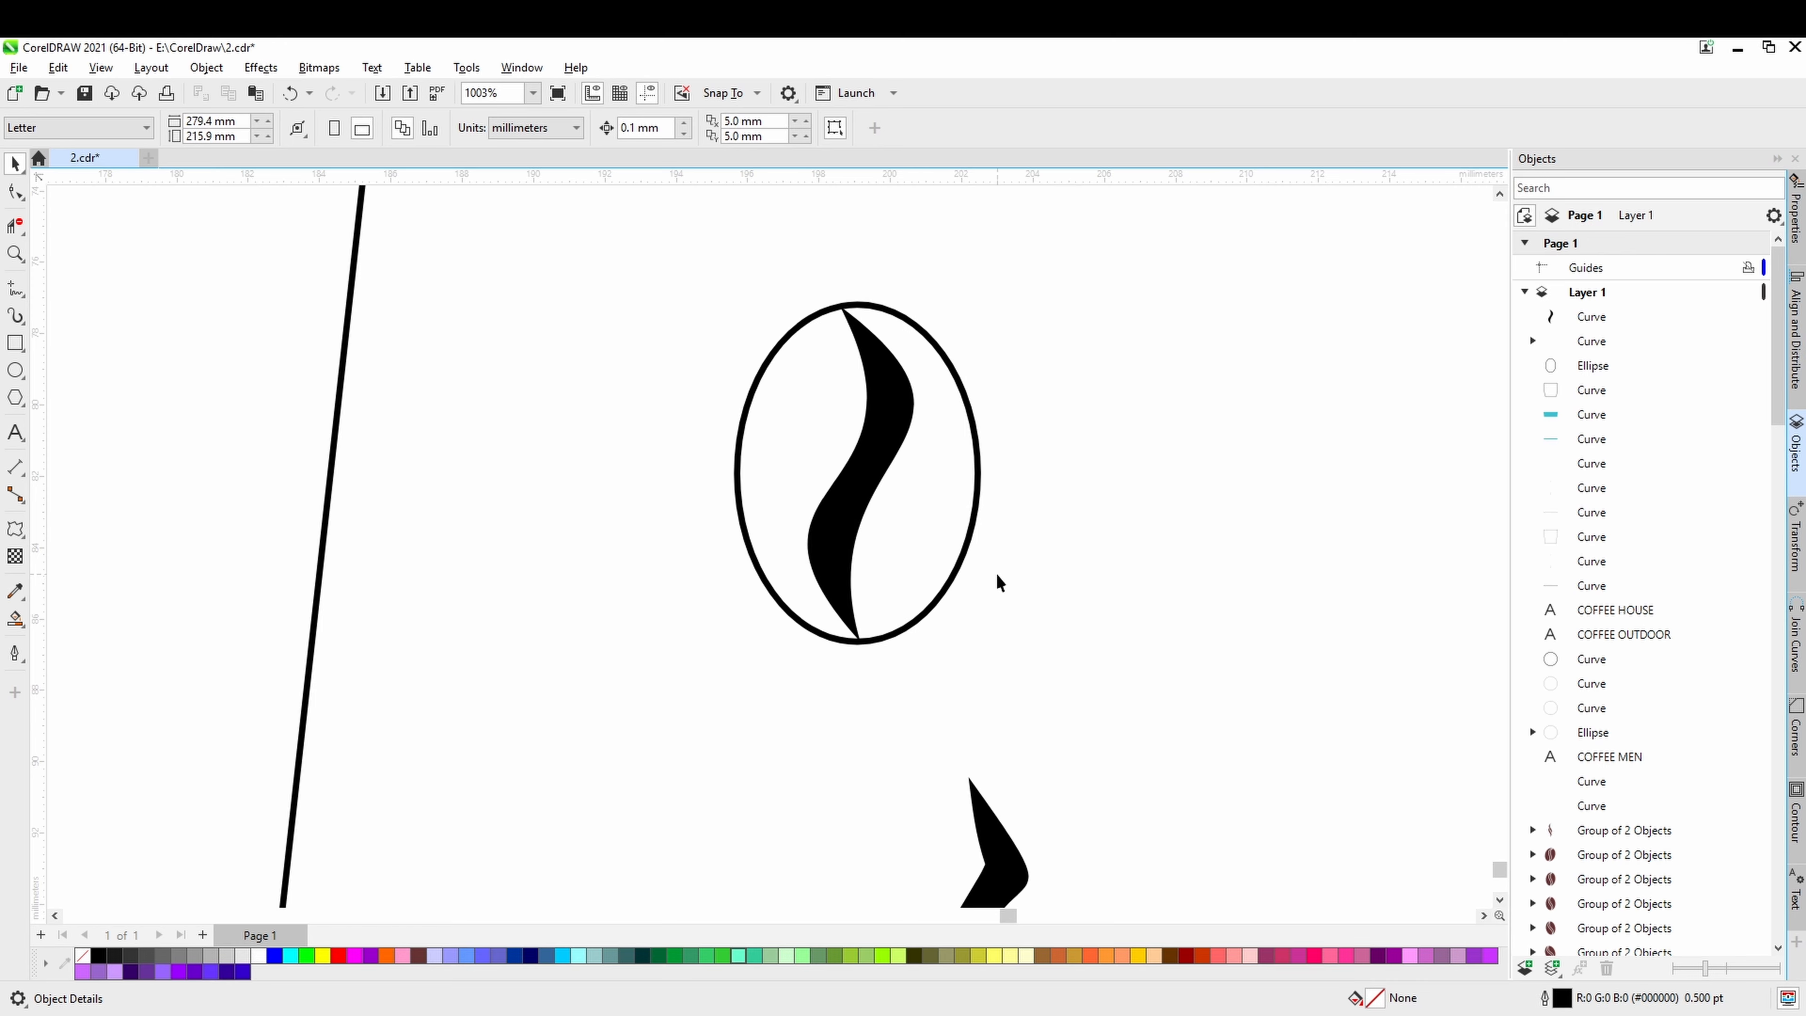
# Set the bean ellipse's outline width to Hairline and check the stroke's tip against its edge.
pyautogui.scroll(-2, 997, 573)
pyautogui.click(936, 536)
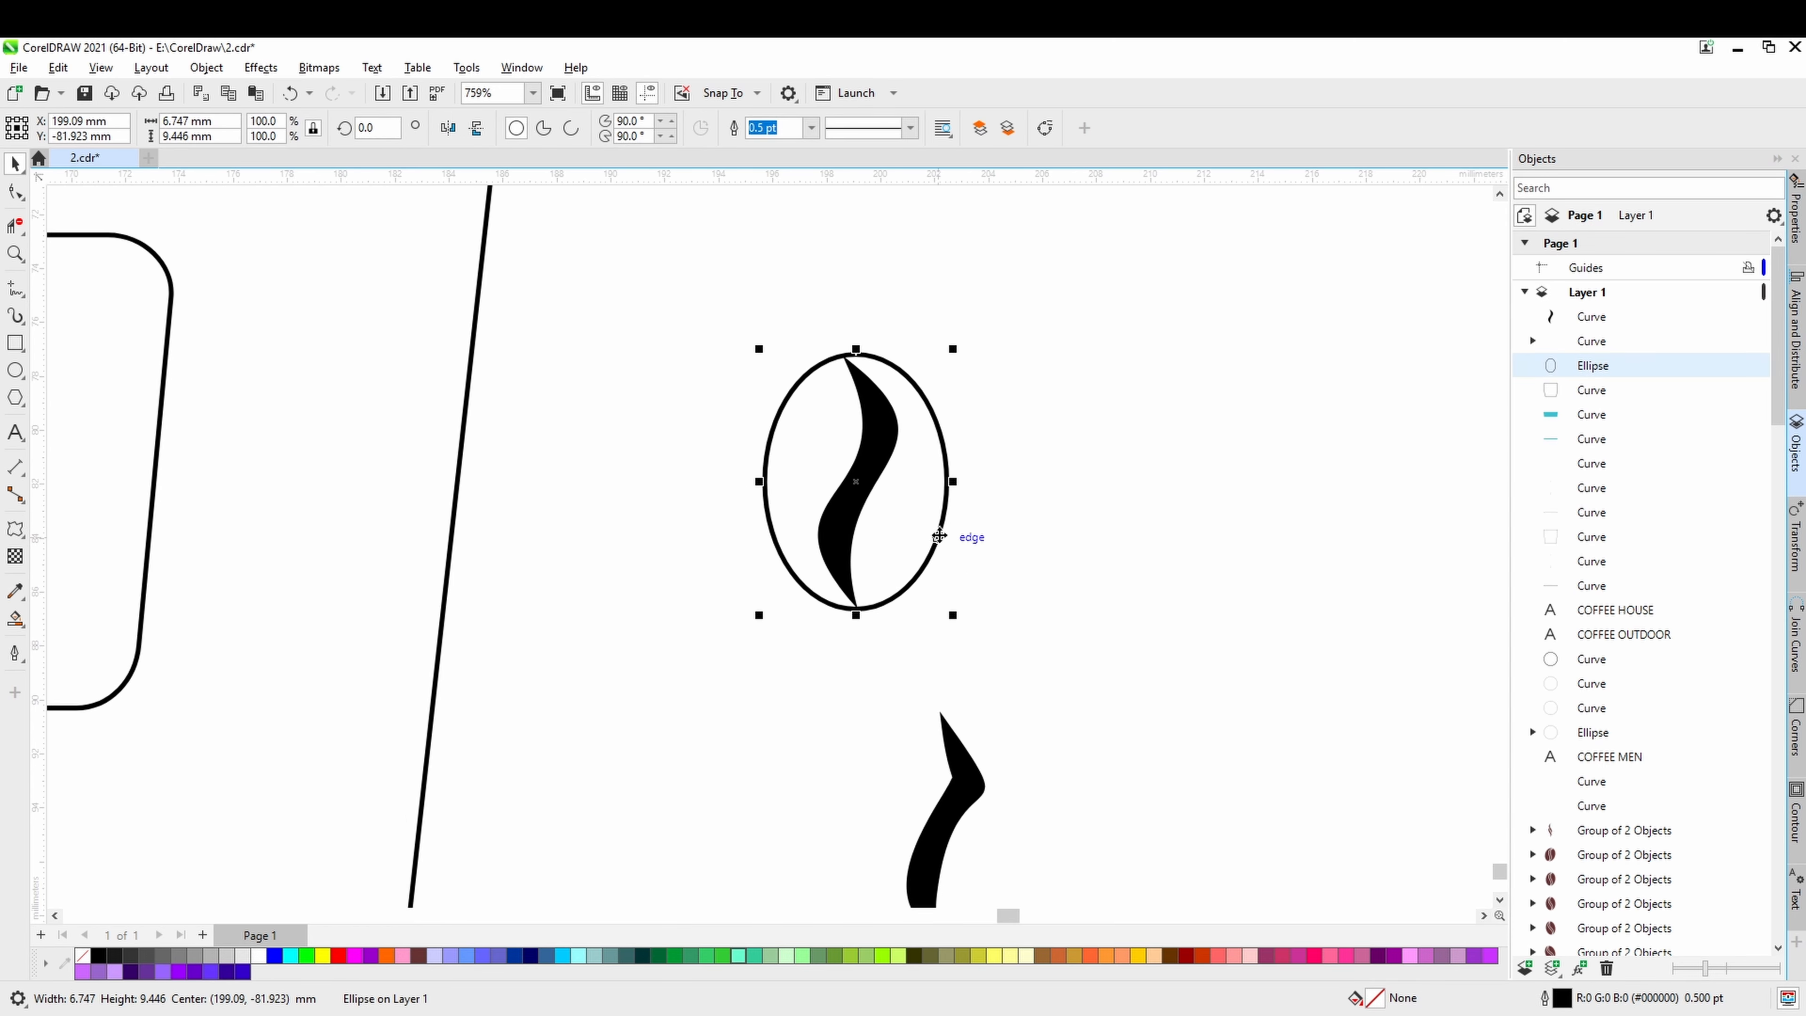
pyautogui.click(811, 135)
pyautogui.click(812, 135)
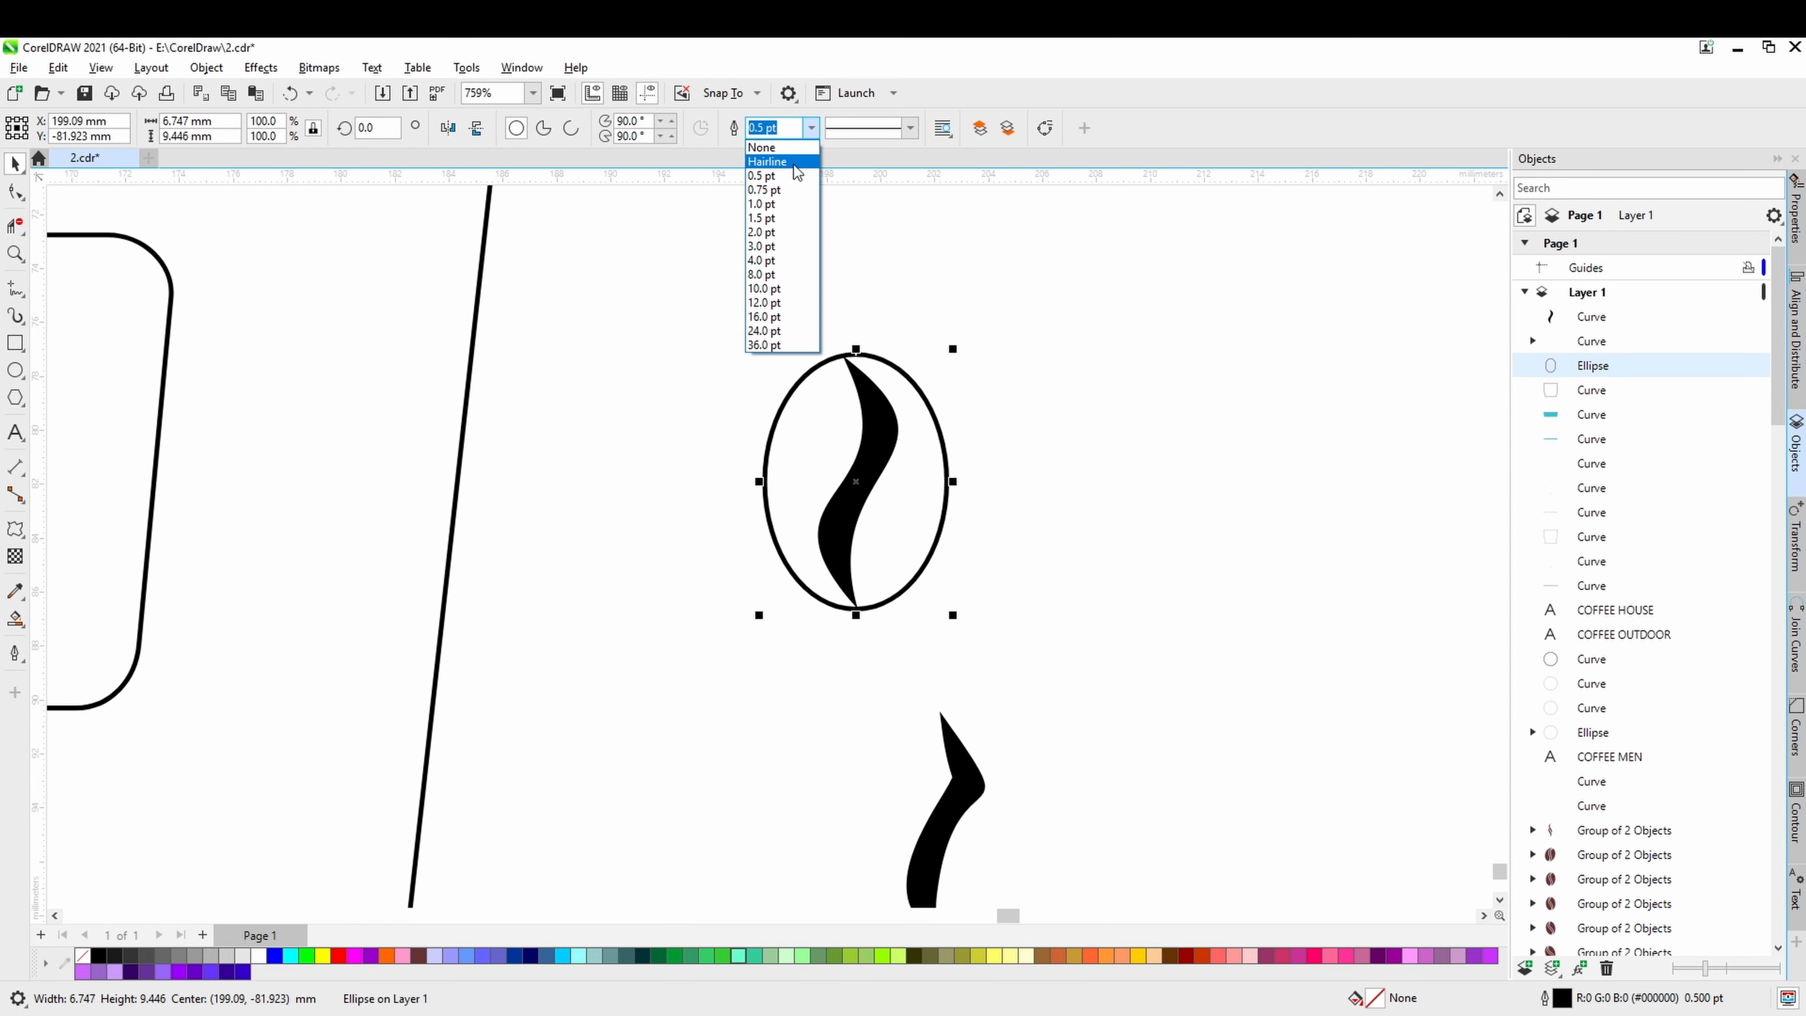
pyautogui.click(768, 158)
pyautogui.scroll(6, 839, 364)
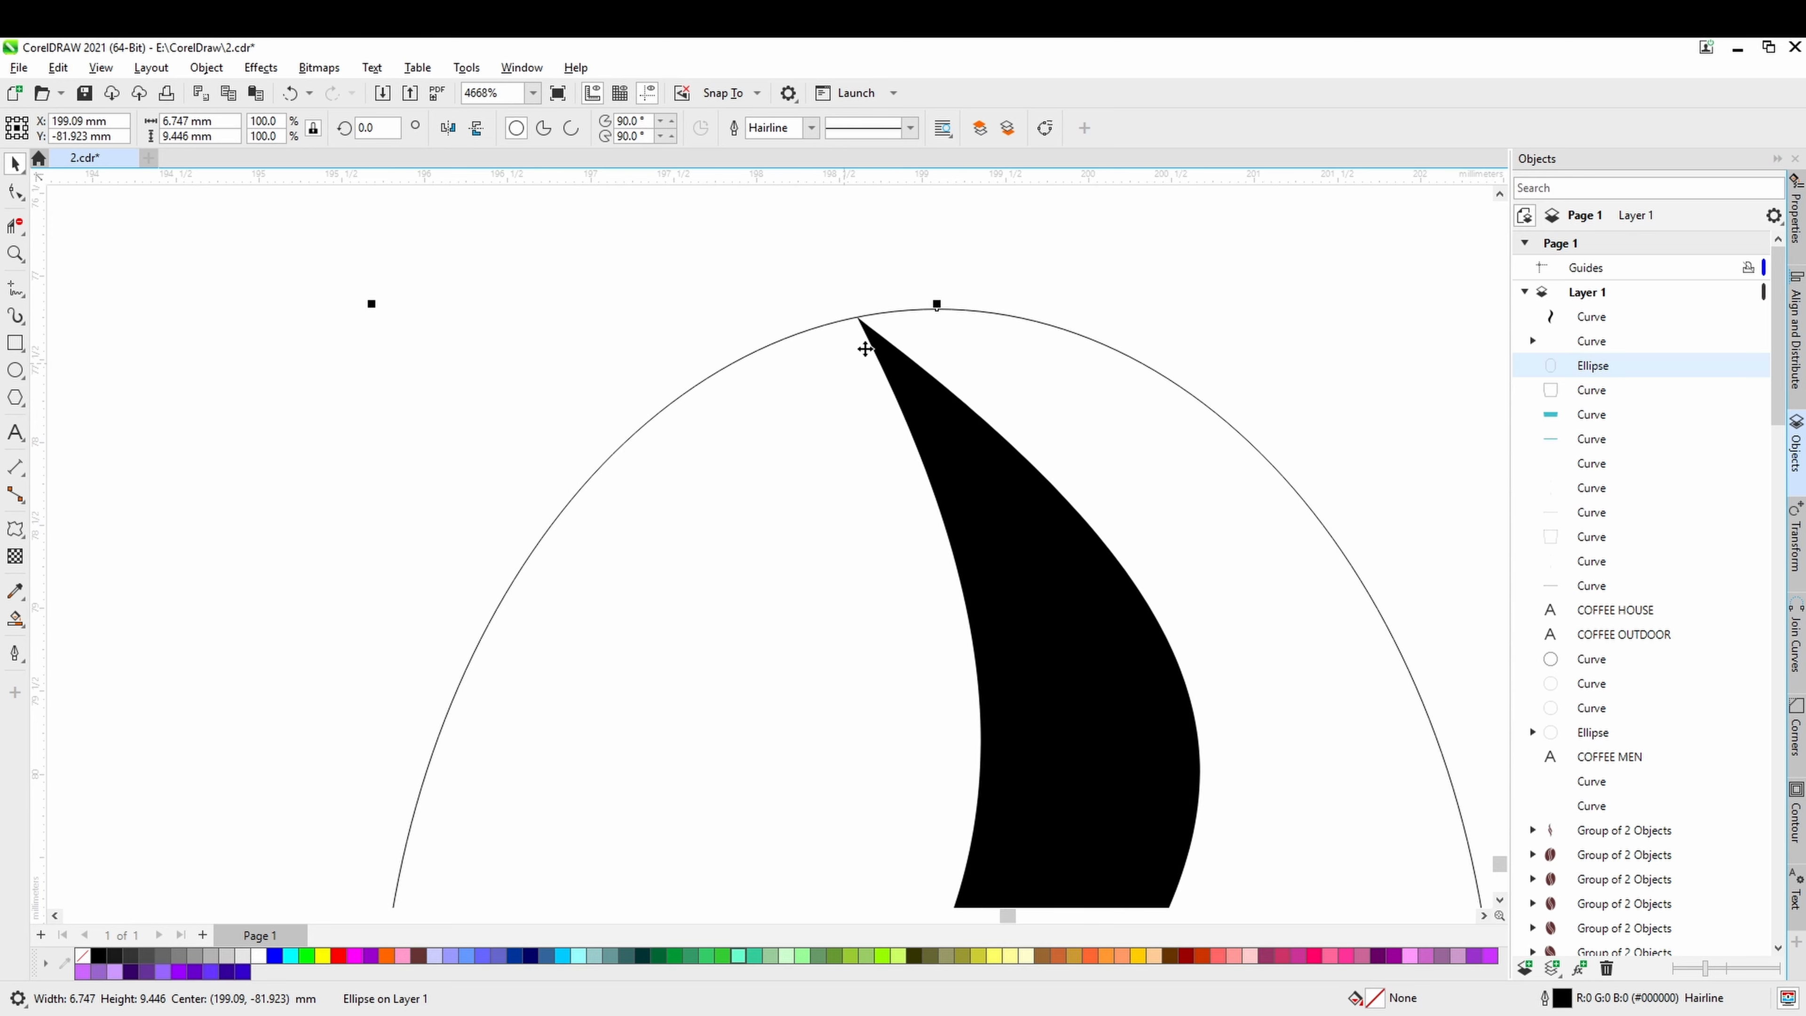
pyautogui.scroll(-8, 875, 448)
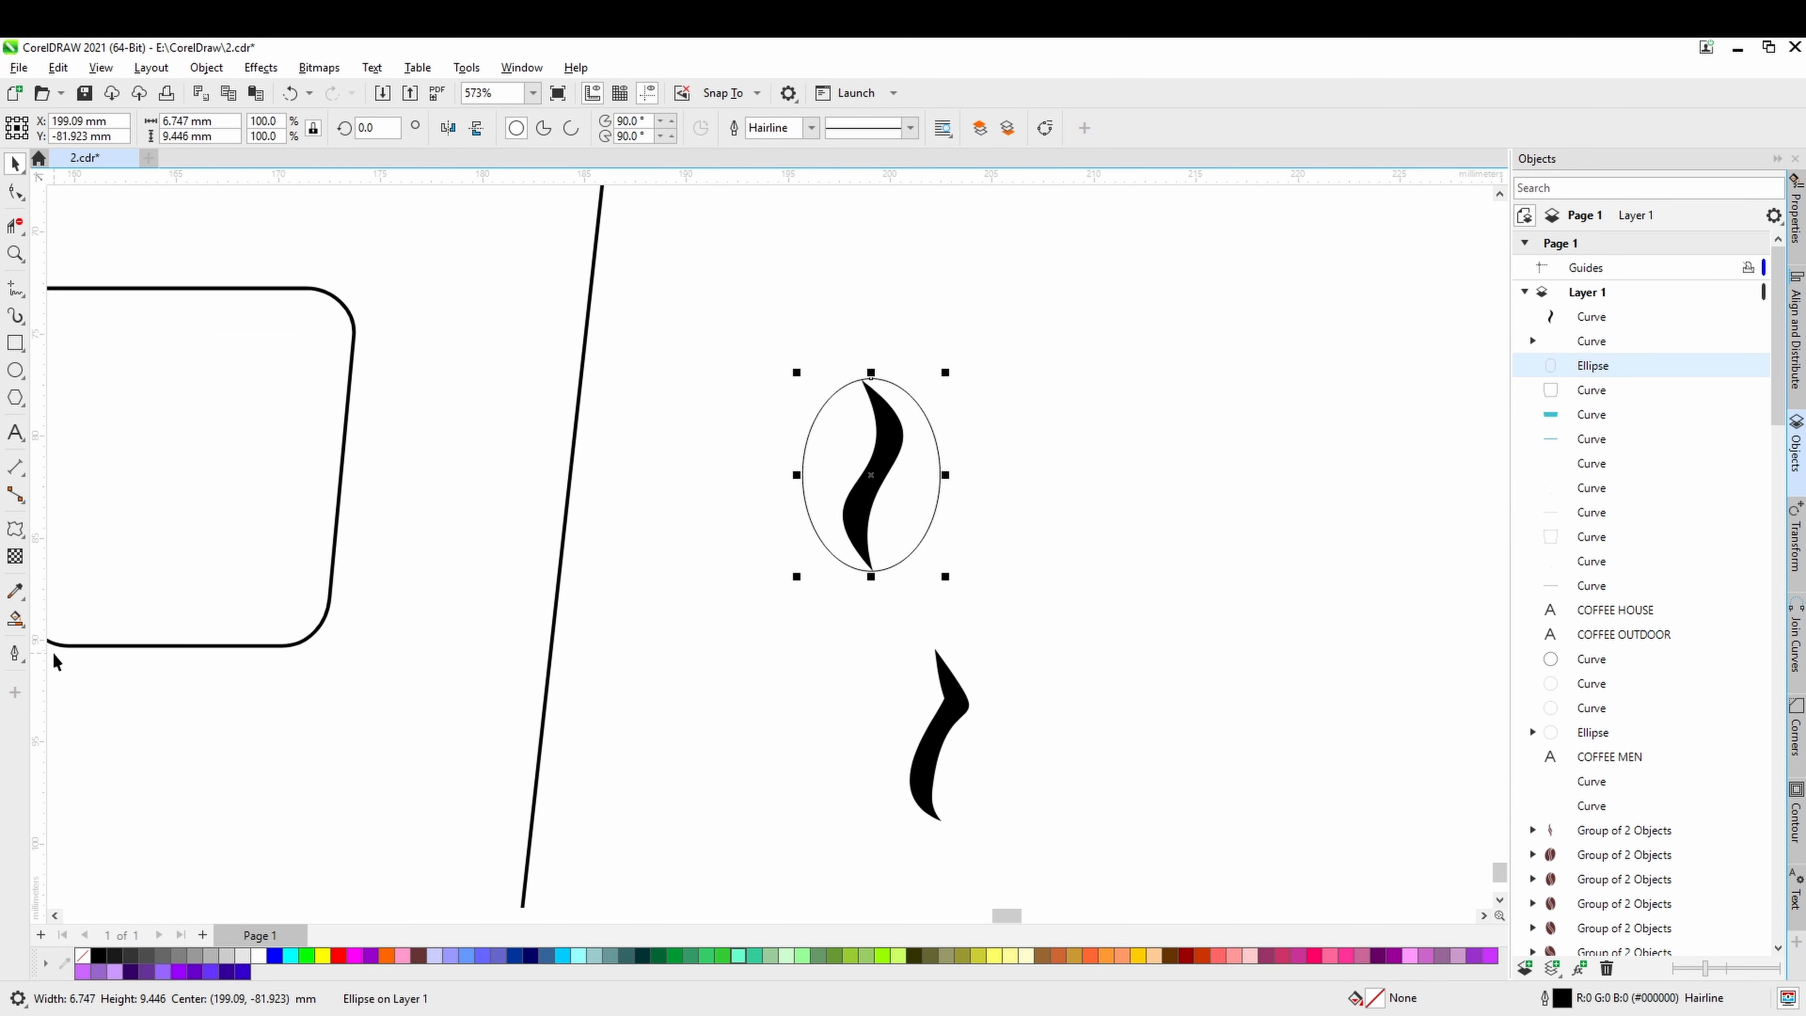
# Smart-fill both halves of the ellipse around the black stroke with teal and no outline.
pyautogui.click(15, 618)
pyautogui.click(901, 507)
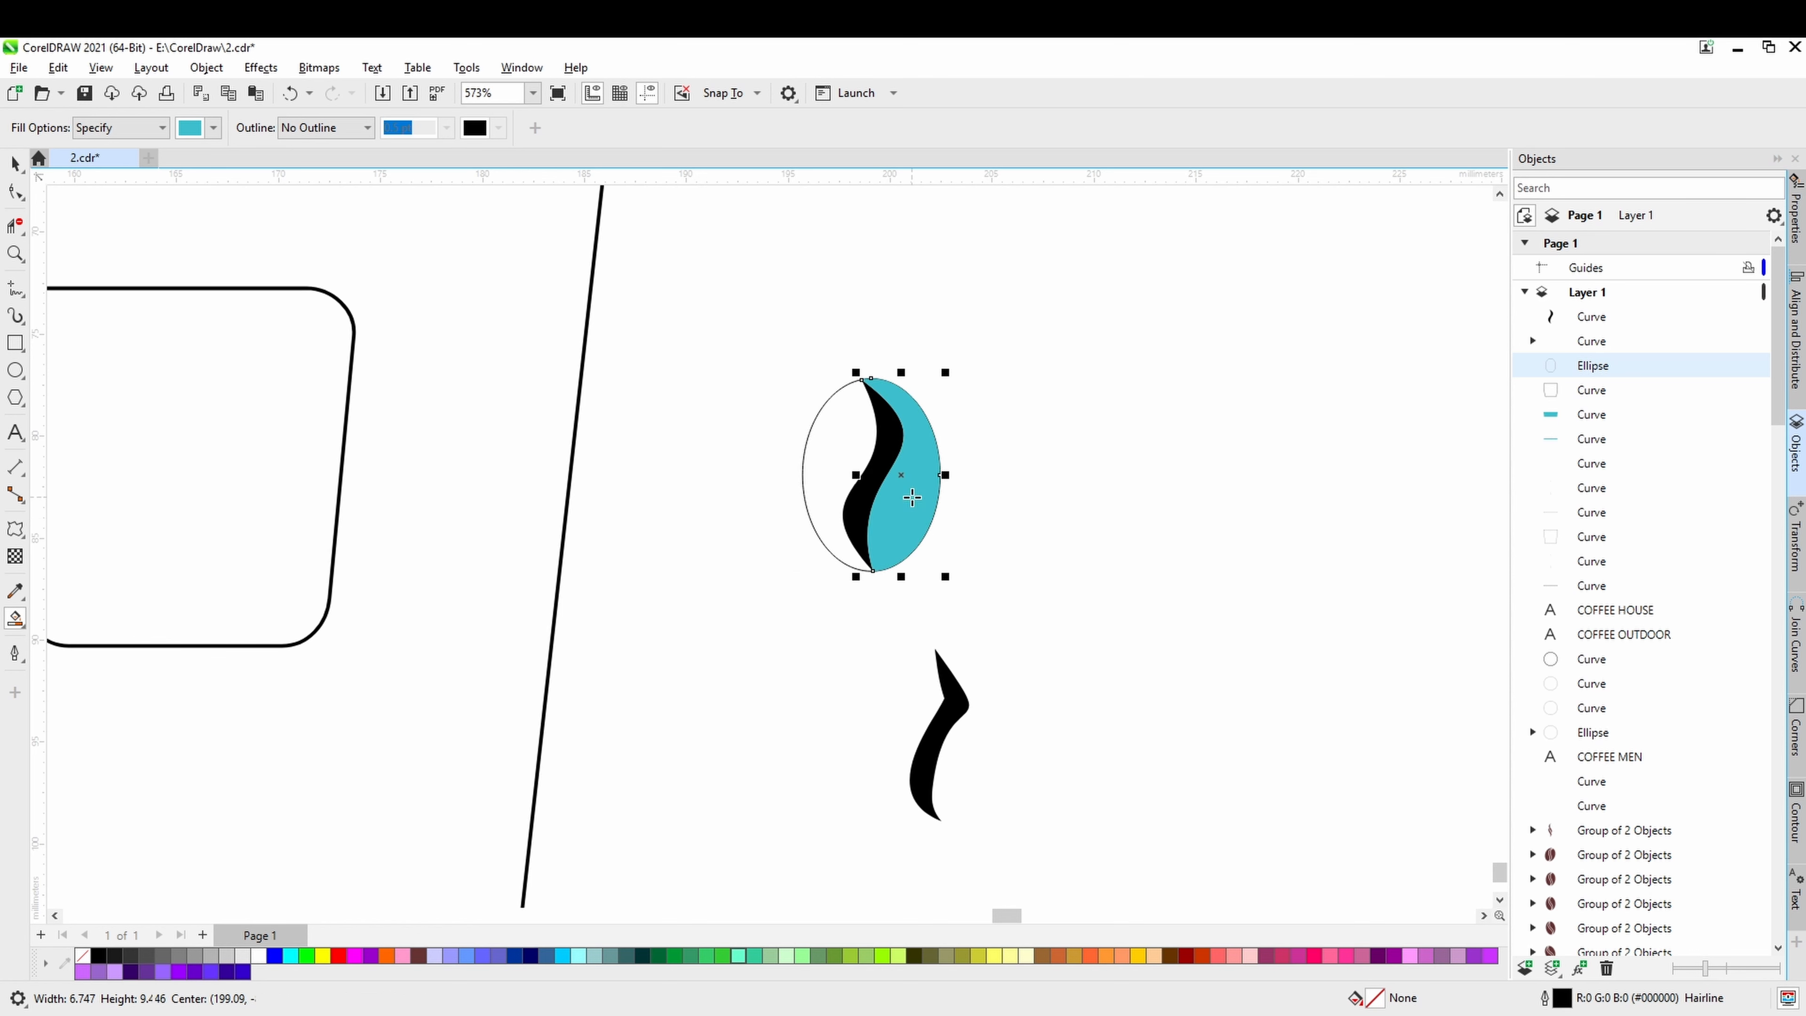
pyautogui.click(843, 498)
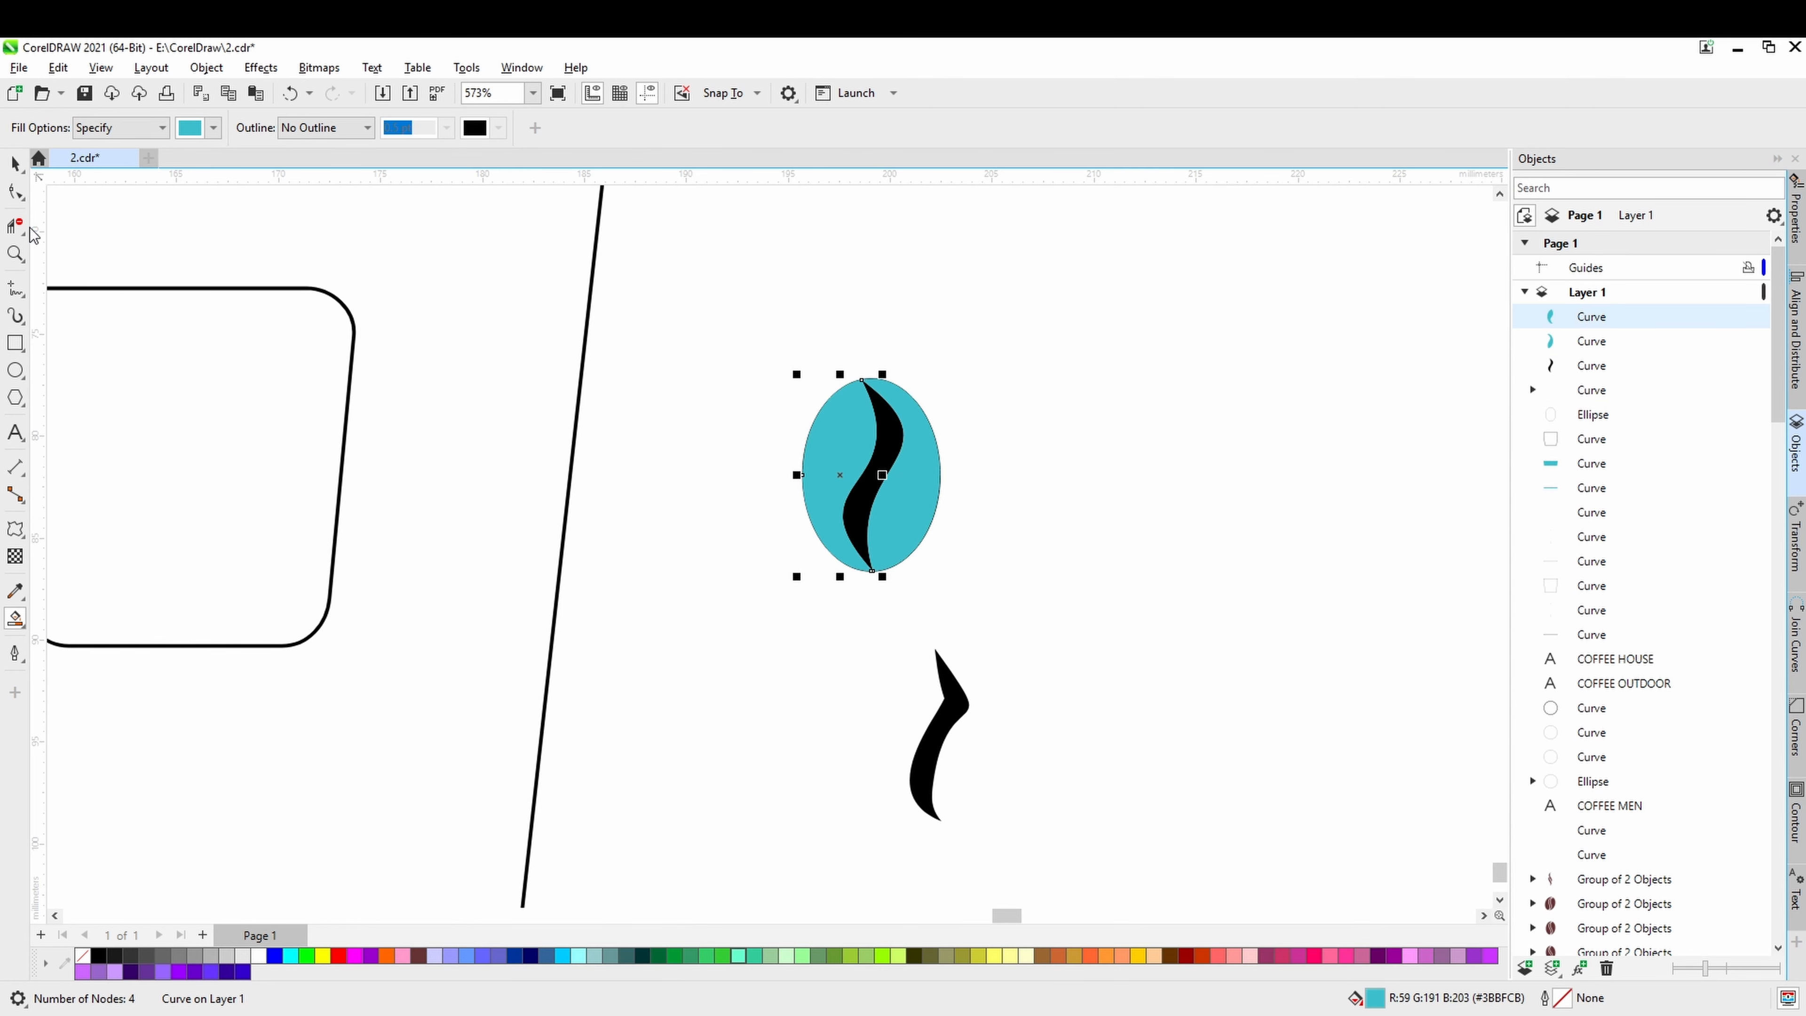
pyautogui.click(15, 164)
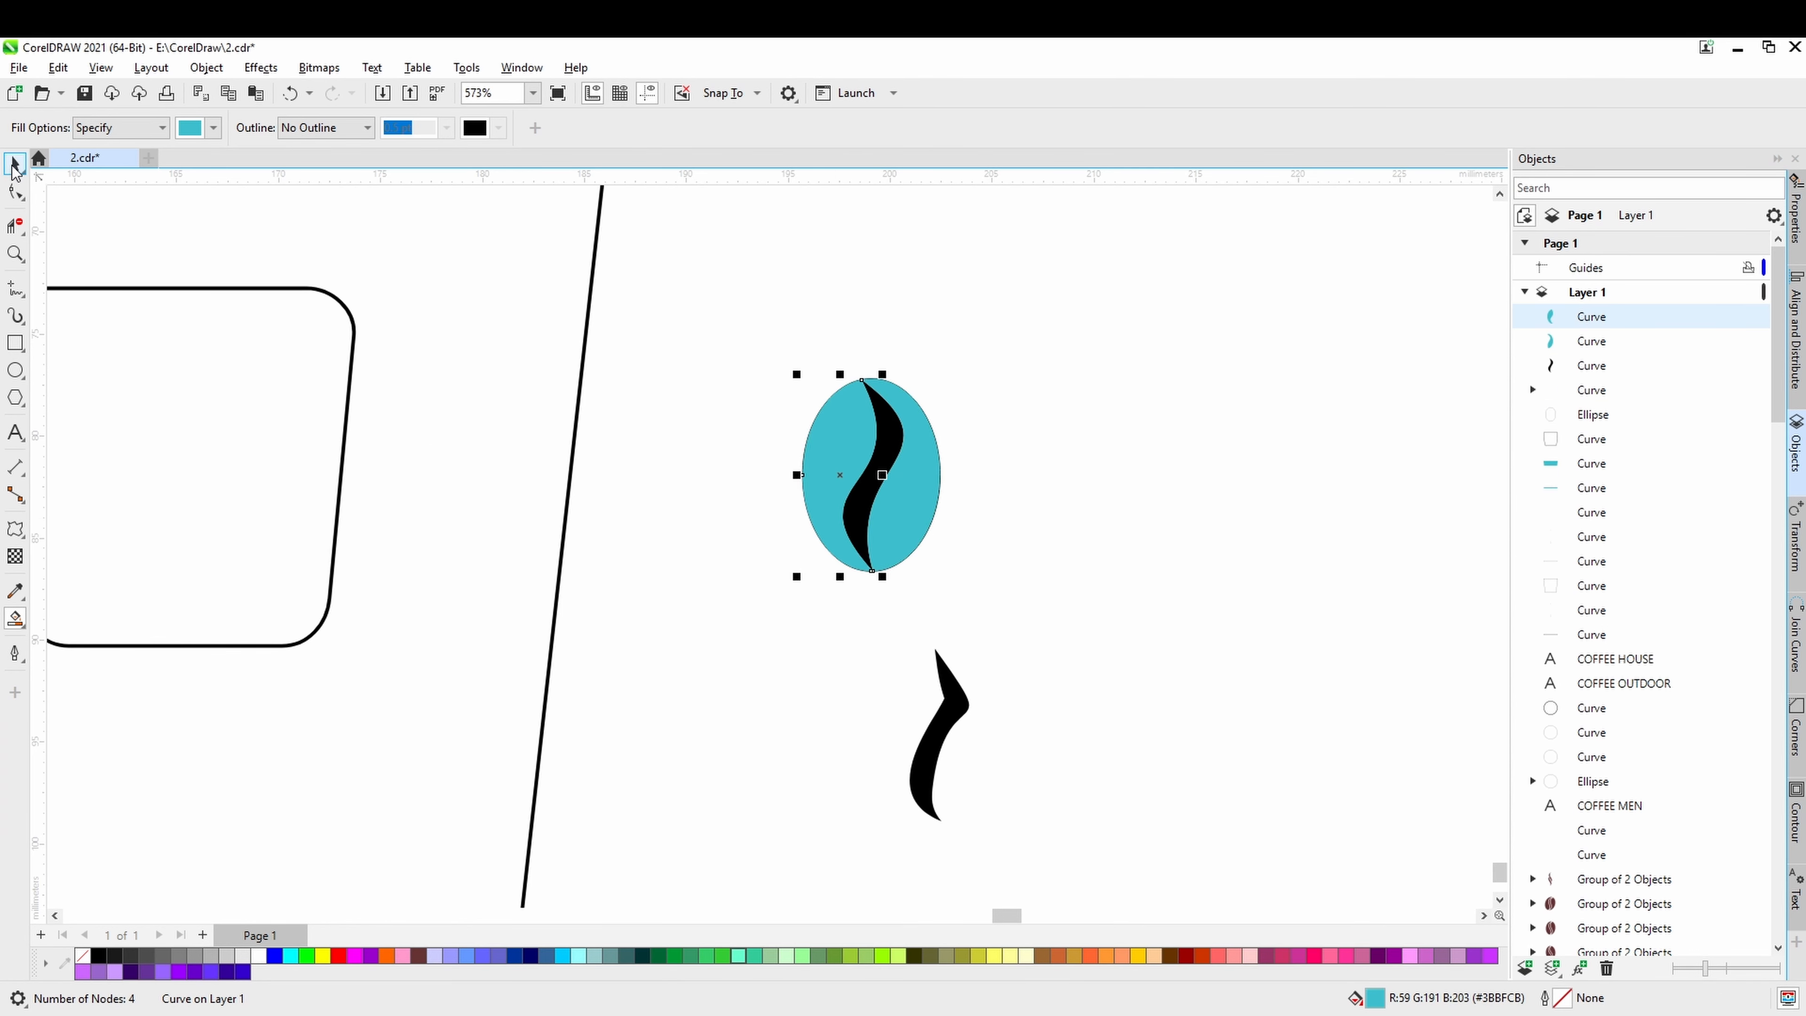
# Move the two teal bean halves together beside the original ellipse and select them as a pair.
pyautogui.keyDown('shift'); pyautogui.click(911, 516); pyautogui.keyUp('shift')
pyautogui.moveTo(911, 504); pyautogui.dragTo(1177, 506)
pyautogui.hscroll(2, 1067, 564)
pyautogui.click(1101, 613)
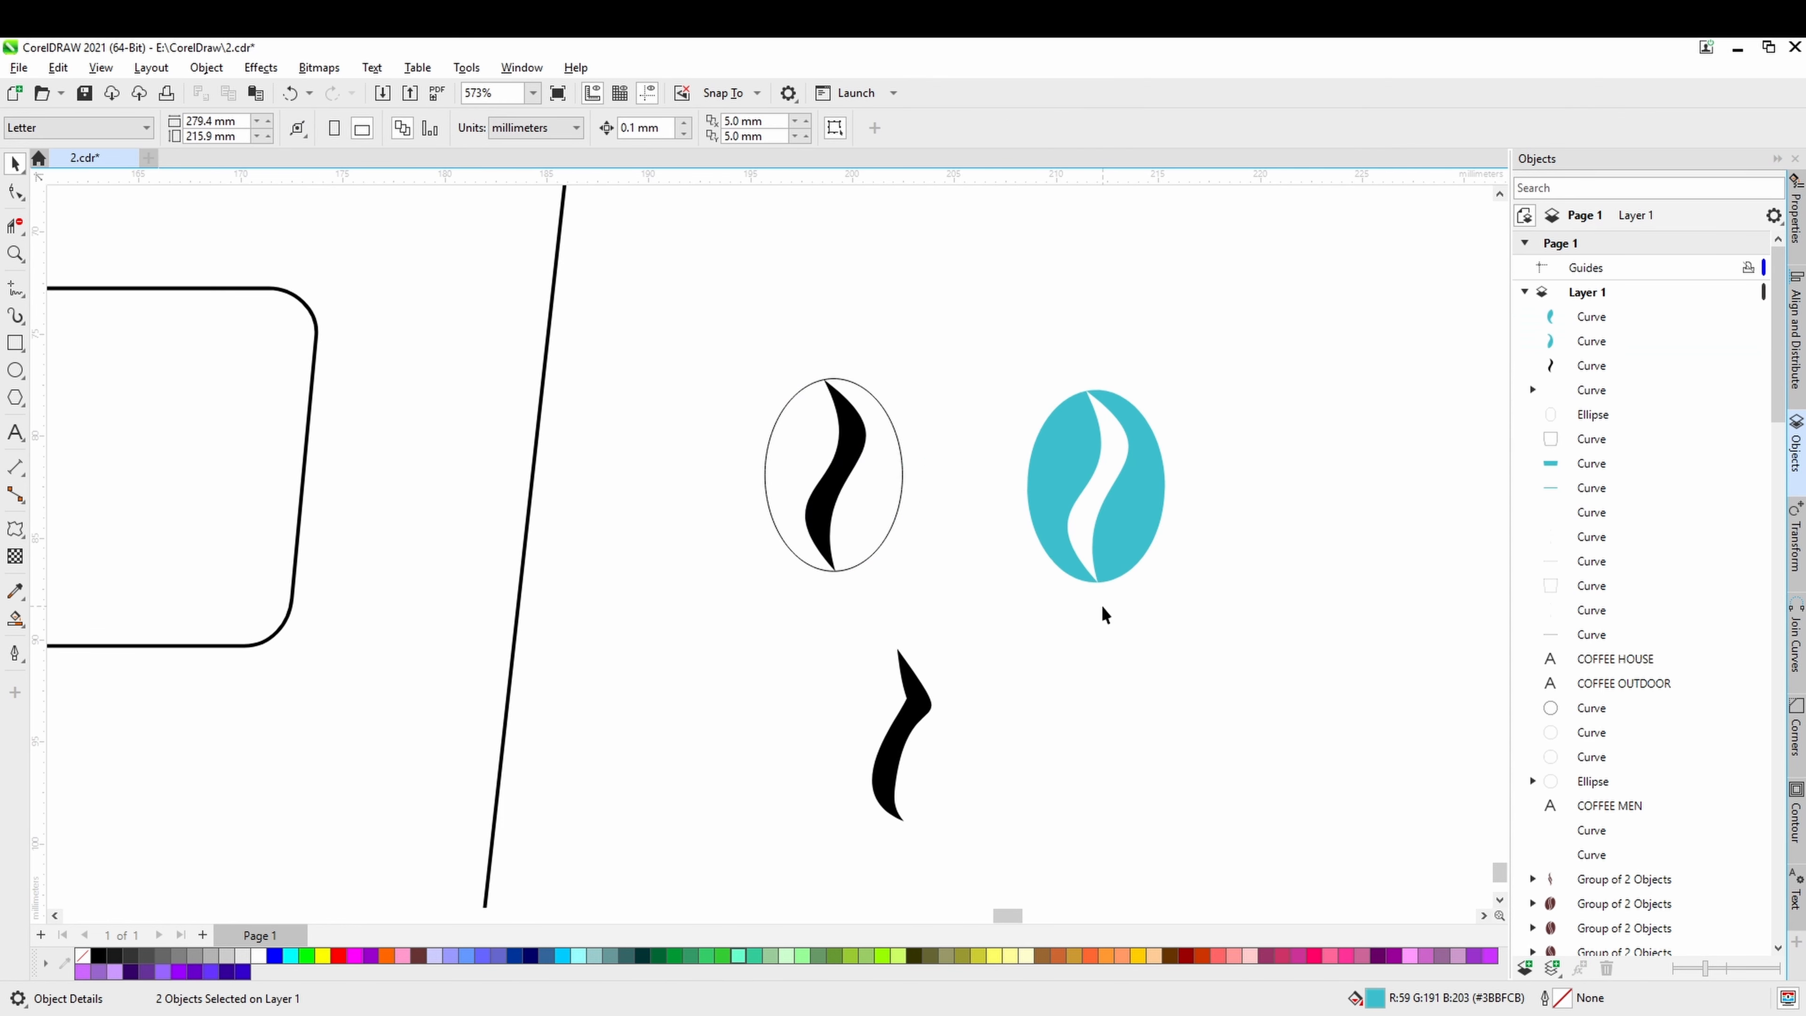
pyautogui.moveTo(1210, 331); pyautogui.dragTo(1006, 630)
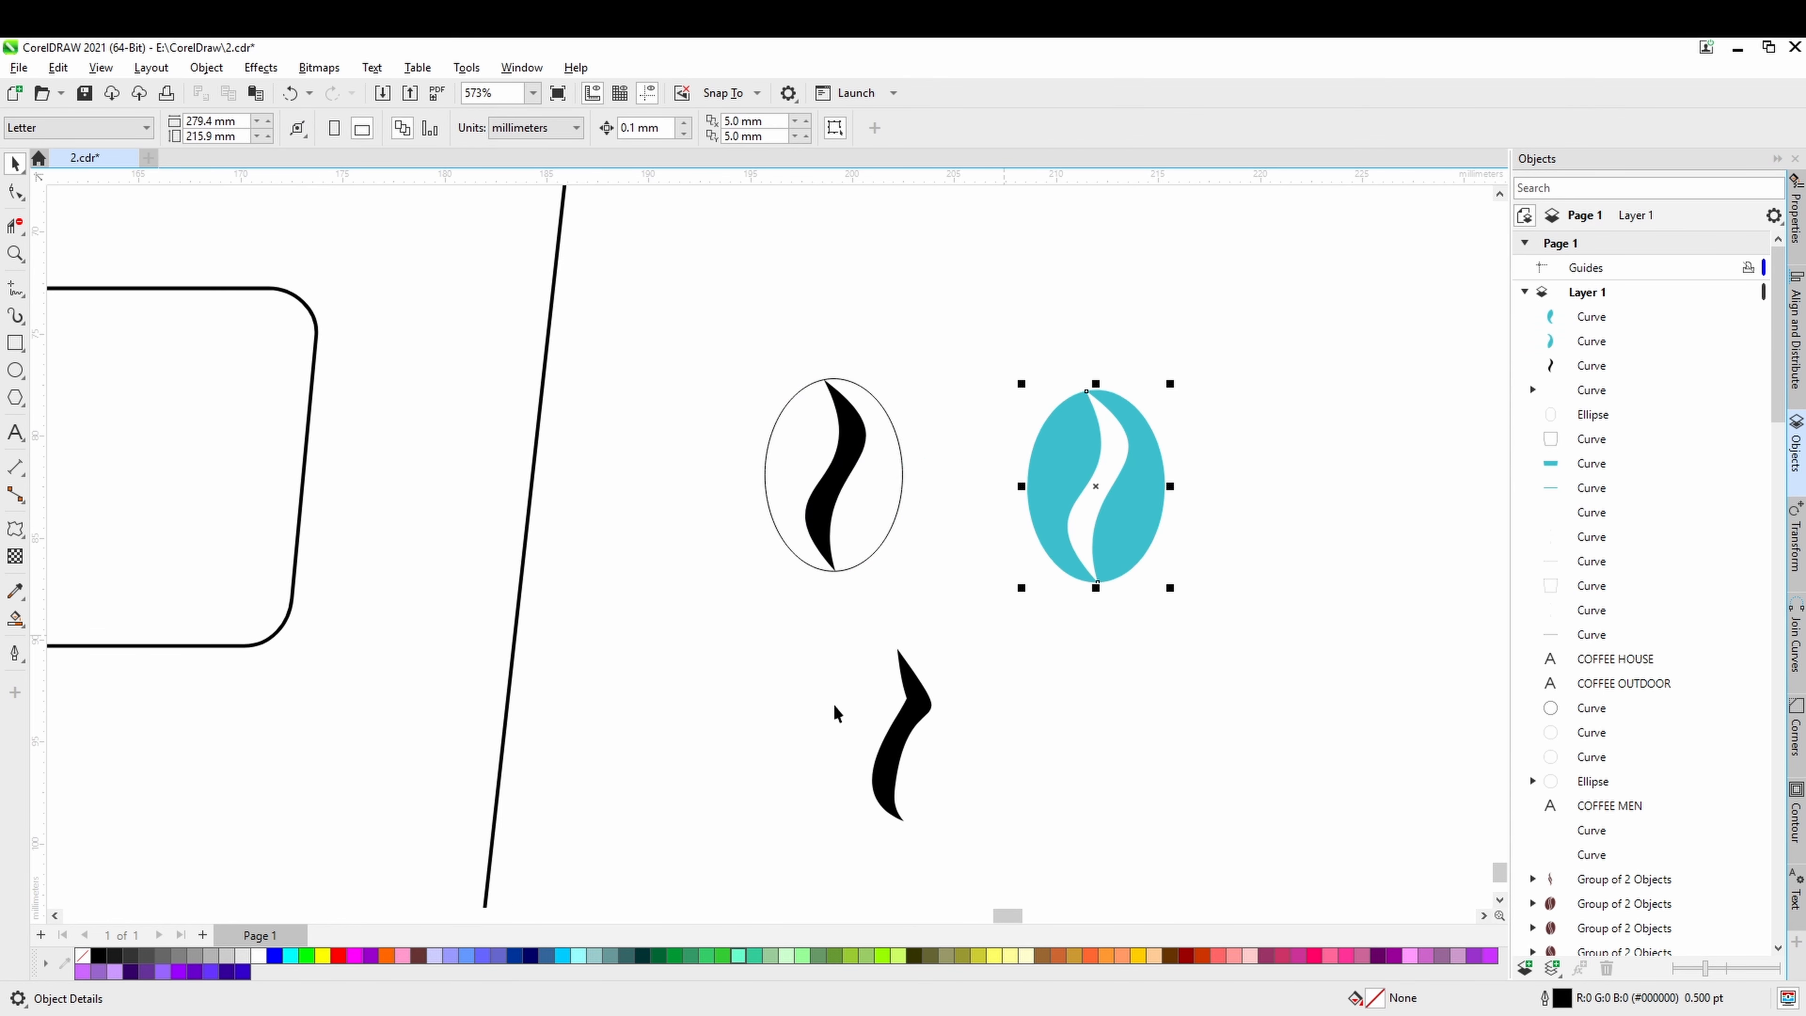
# Delete the original hairline ellipse, its black stroke and the spare S-shaped stroke below it.
pyautogui.scroll(-1, 825, 702)
pyautogui.moveTo(835, 694); pyautogui.dragTo(838, 589)
pyautogui.moveTo(721, 305); pyautogui.dragTo(755, 357)
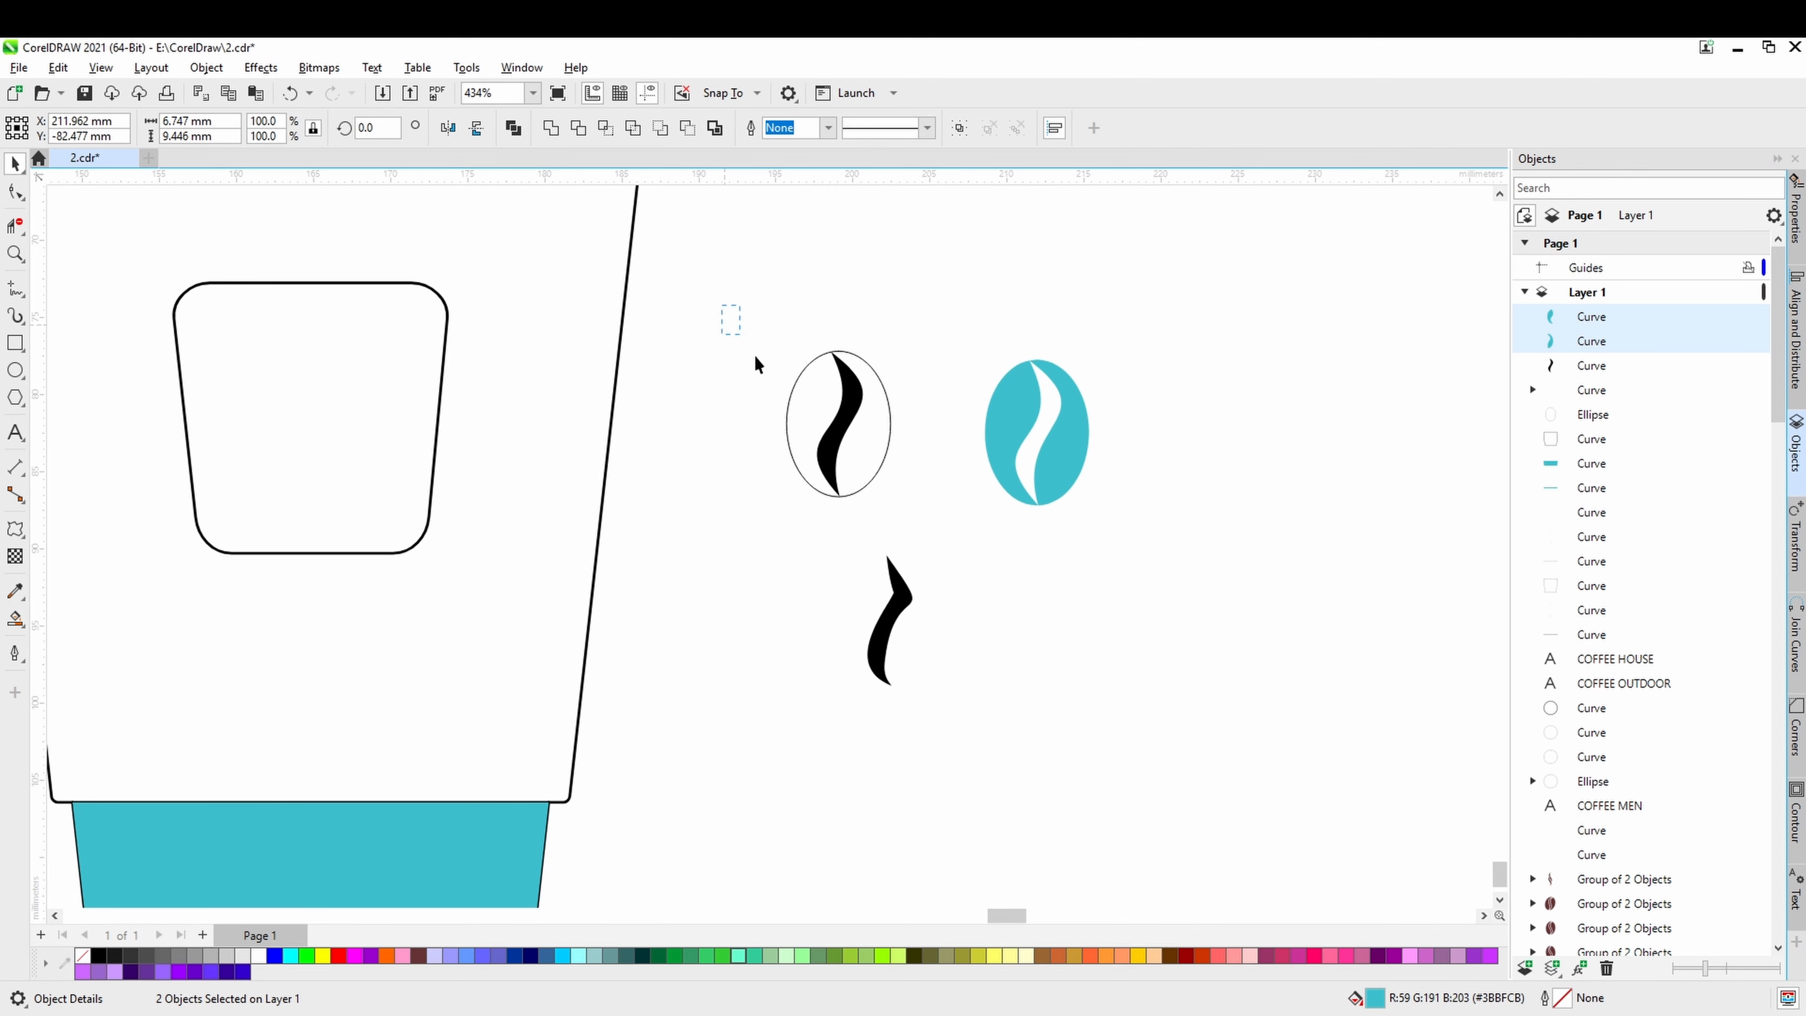
pyautogui.moveTo(951, 749); pyautogui.dragTo(951, 748)
pyautogui.press('Delete')
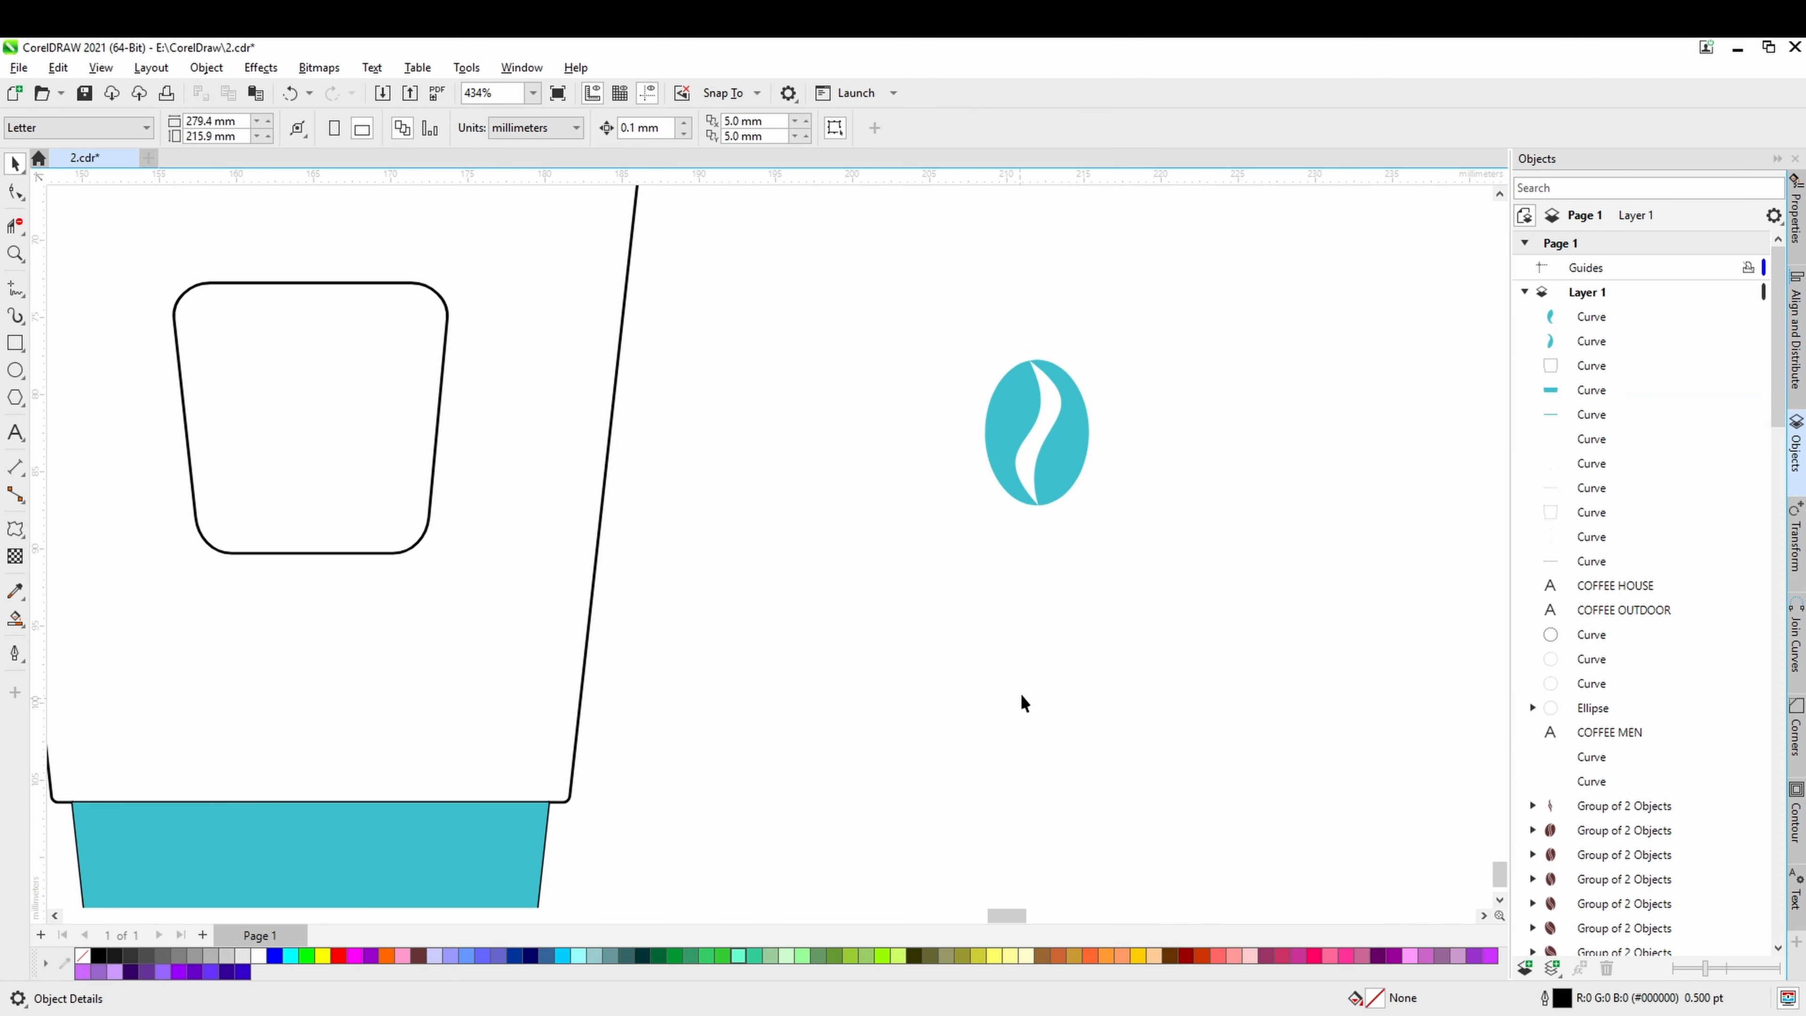
# Move both teal bean halves into the middle of the cup's rounded label and group them.
pyautogui.scroll(-1, 1044, 629)
pyautogui.scroll(-2, 1044, 628)
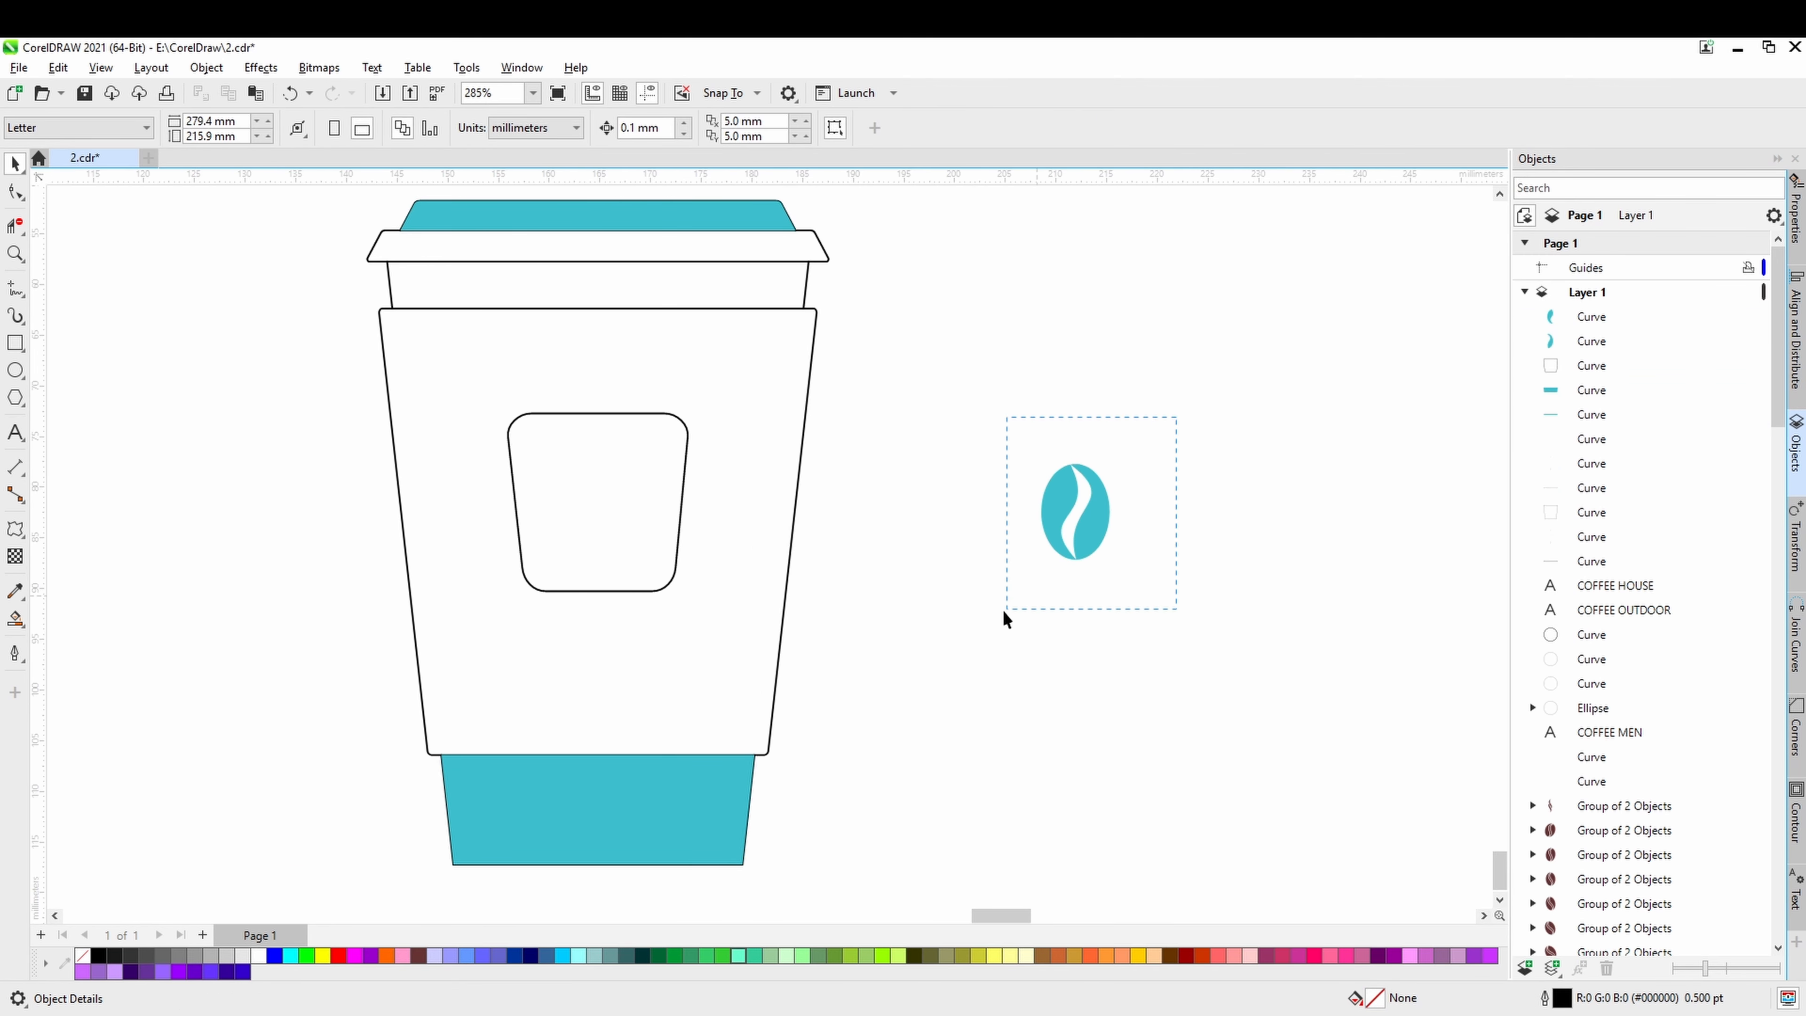
pyautogui.moveTo(1005, 612); pyautogui.dragTo(1005, 612)
pyautogui.moveTo(1078, 545); pyautogui.dragTo(608, 538)
pyautogui.scroll(3, 612, 541)
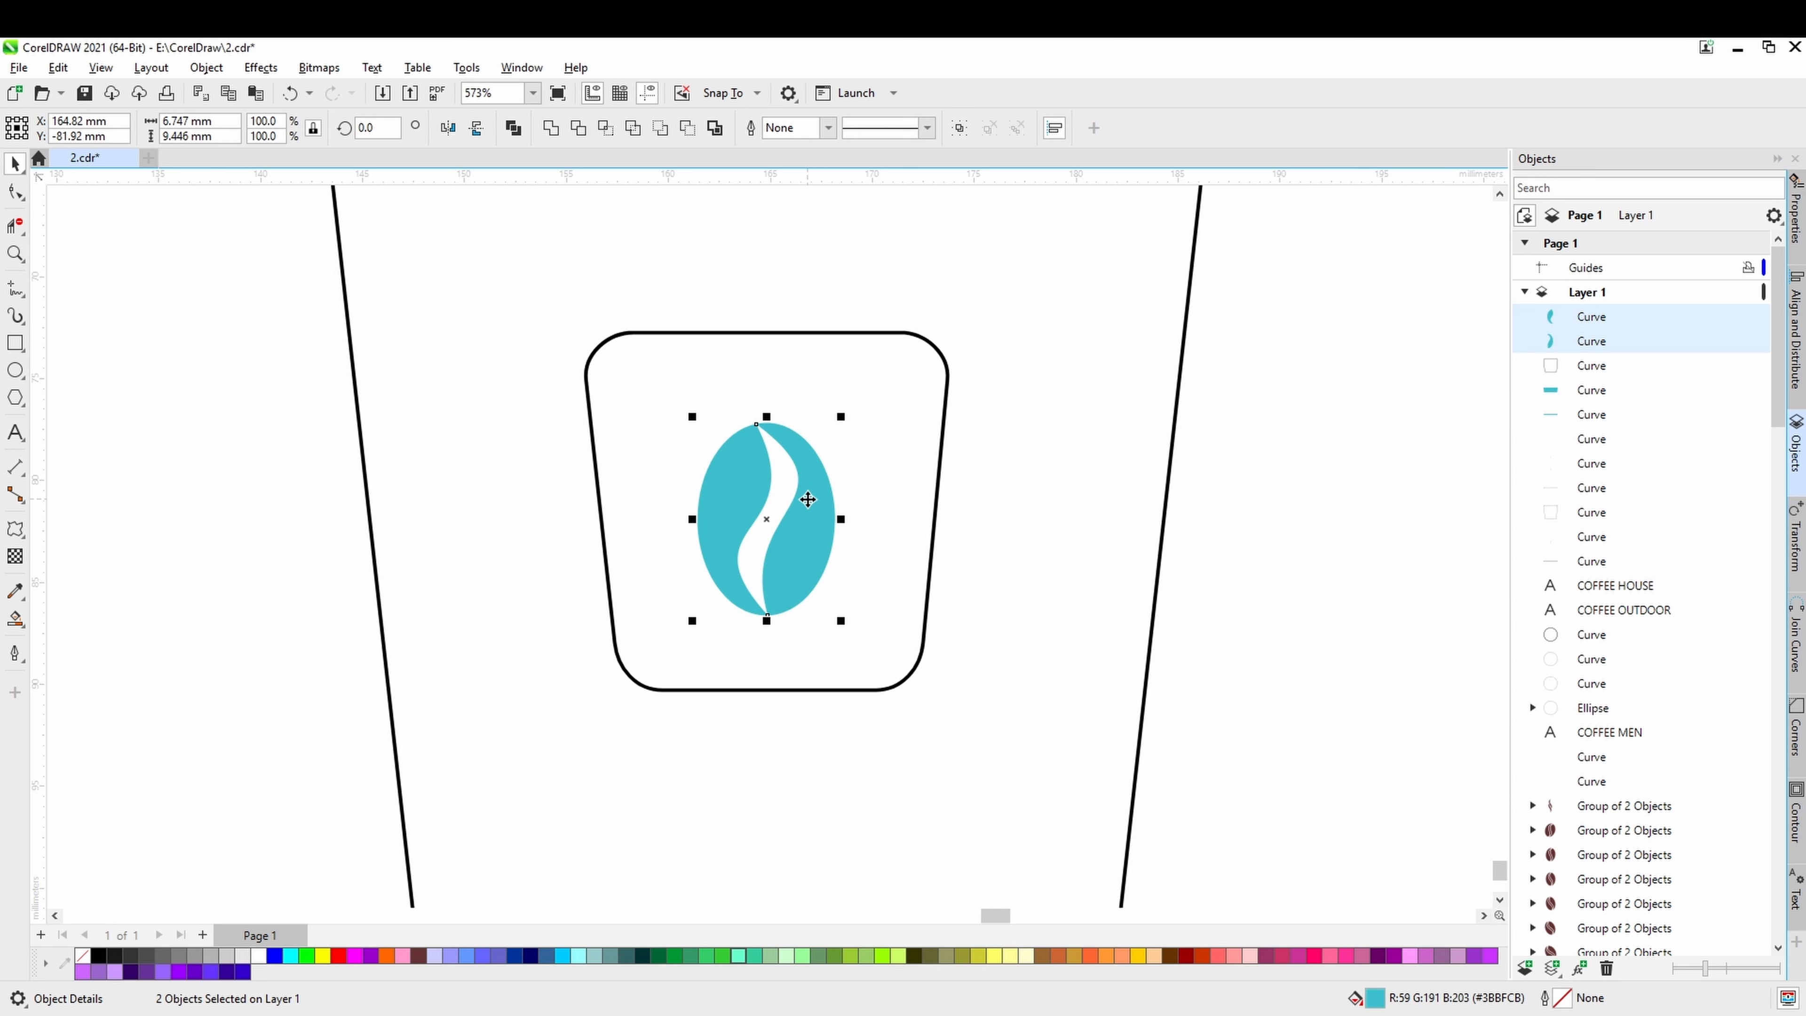
pyautogui.hotkey('ctrl', 'g')
# Try rotating the grouped bean about 18° clockwise inside the label, and undo the rotation.
pyautogui.click(807, 500)
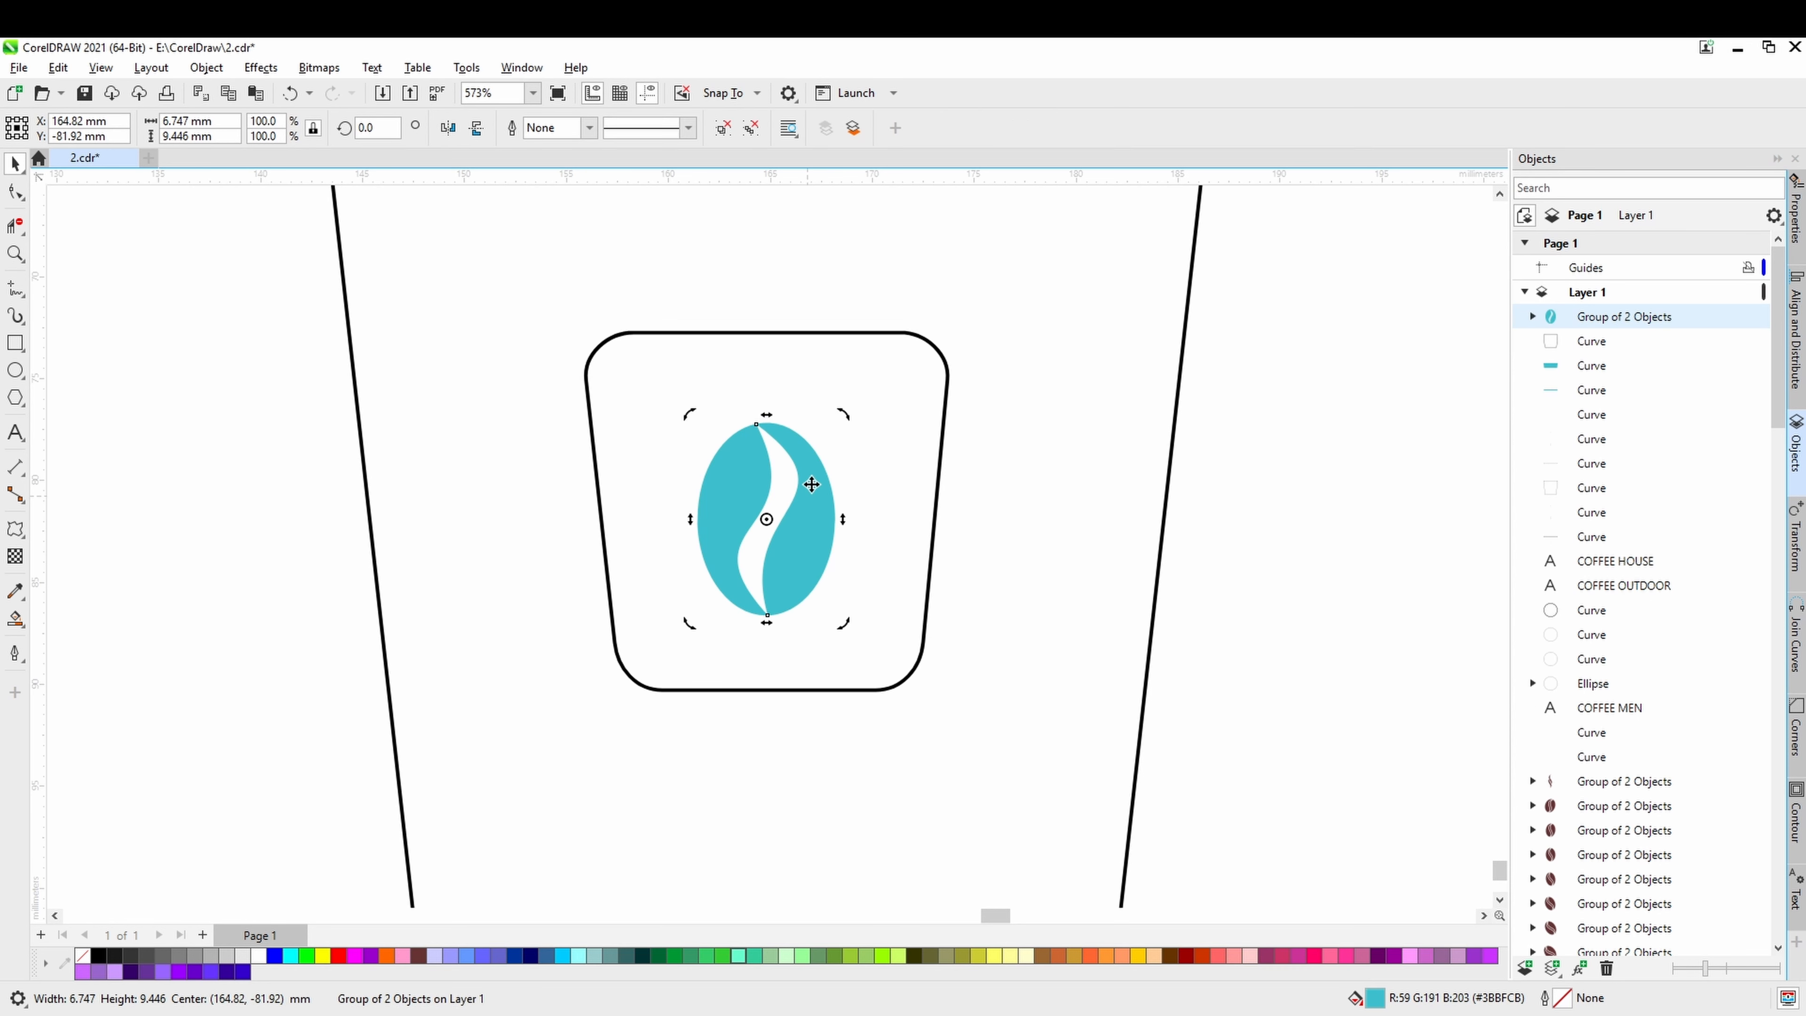
pyautogui.moveTo(843, 417); pyautogui.dragTo(880, 440)
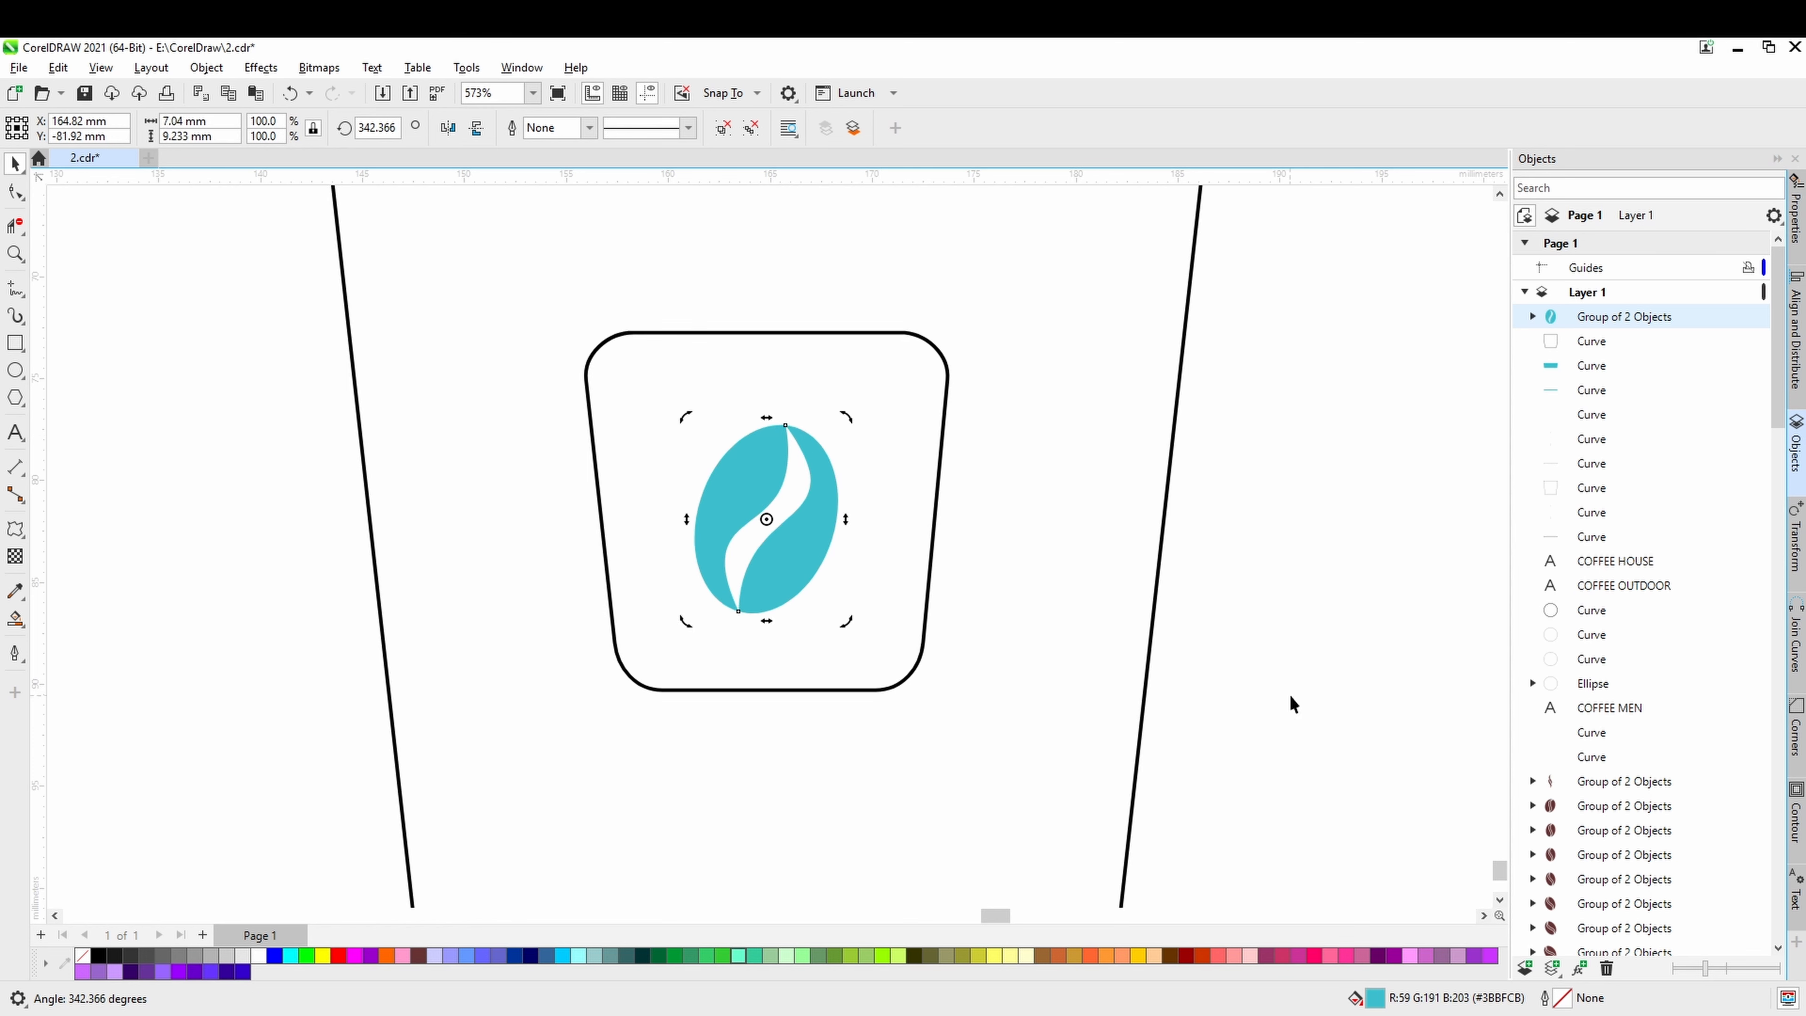
pyautogui.click(1290, 703)
pyautogui.click(804, 553)
pyautogui.scroll(-1, 804, 554)
pyautogui.scroll(-1, 804, 554)
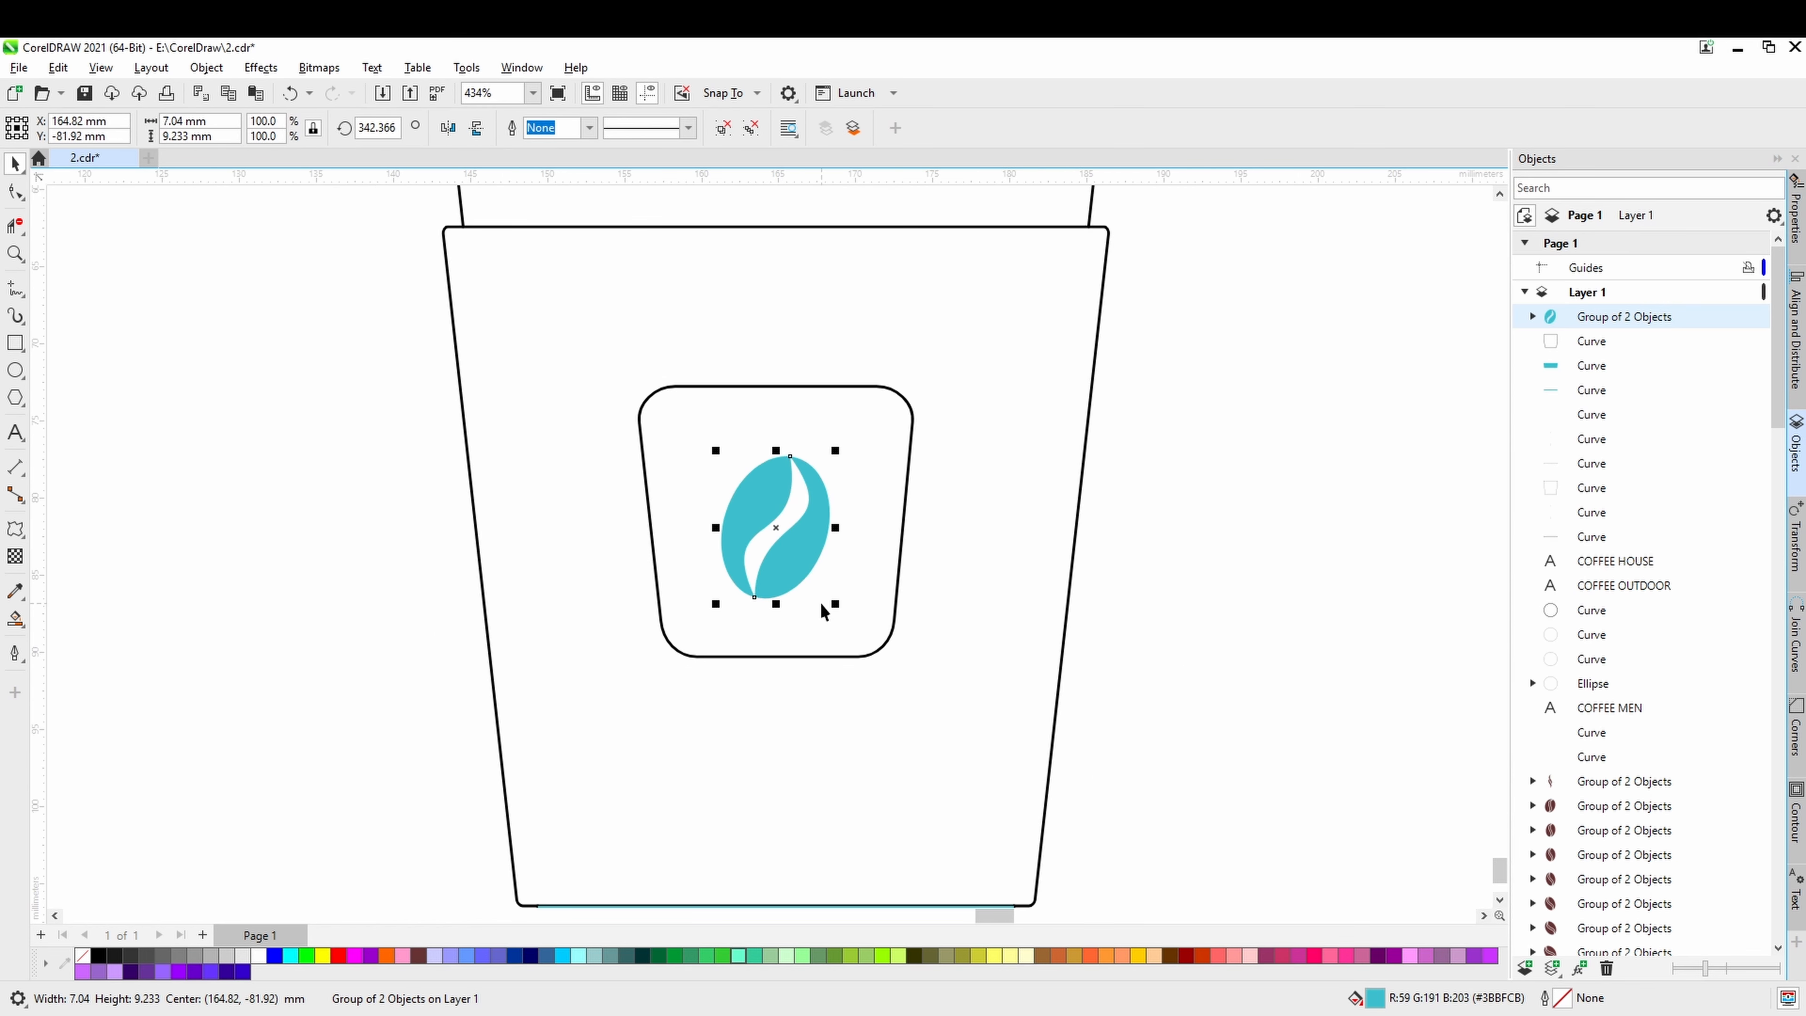
pyautogui.hotkey('ctrl', 'z')
# Place a copy of the teal bean group to the right of the cup, level with the label.
pyautogui.moveTo(775, 532); pyautogui.dragTo(1372, 534)
pyautogui.scroll(-2, 1153, 651)
pyautogui.moveTo(1153, 651); pyautogui.dragTo(1021, 563)
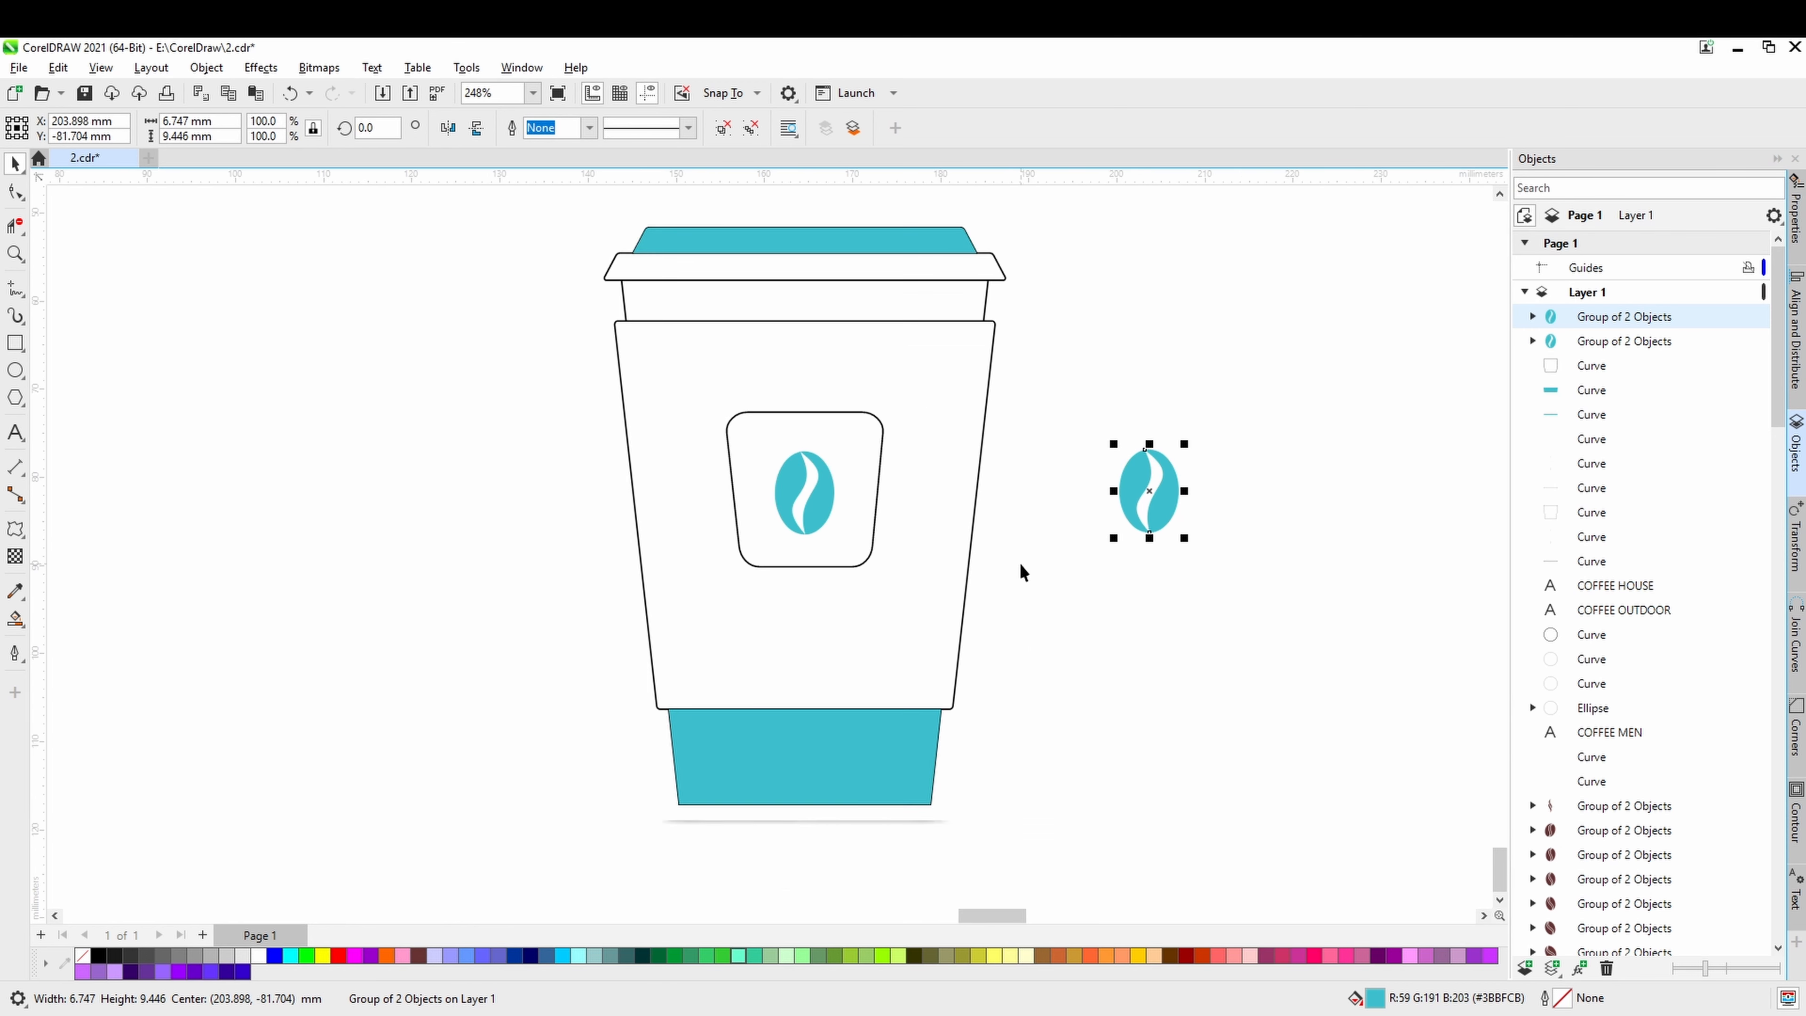
# Draw a straight slanted line about 40 mm tall just inside the cup sleeve's left edge, running parallel to it.
pyautogui.scroll(1, 797, 538)
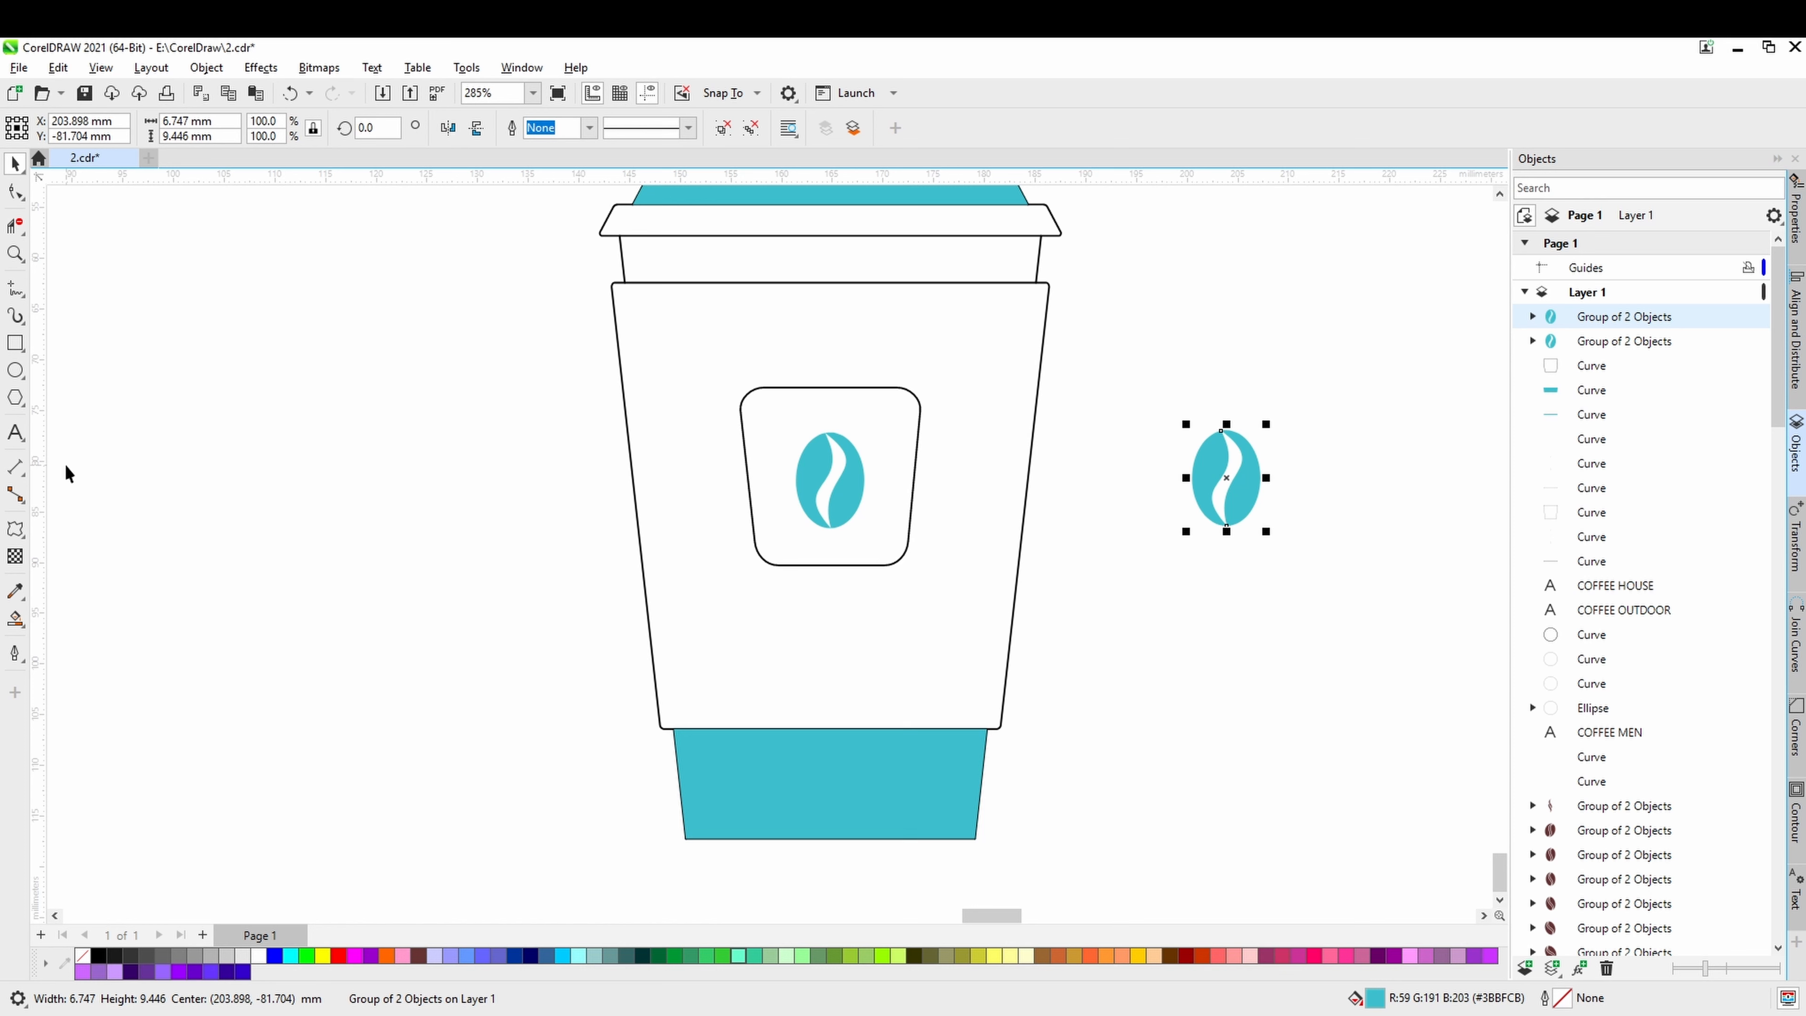
pyautogui.click(22, 299)
pyautogui.click(71, 350)
pyautogui.click(740, 412)
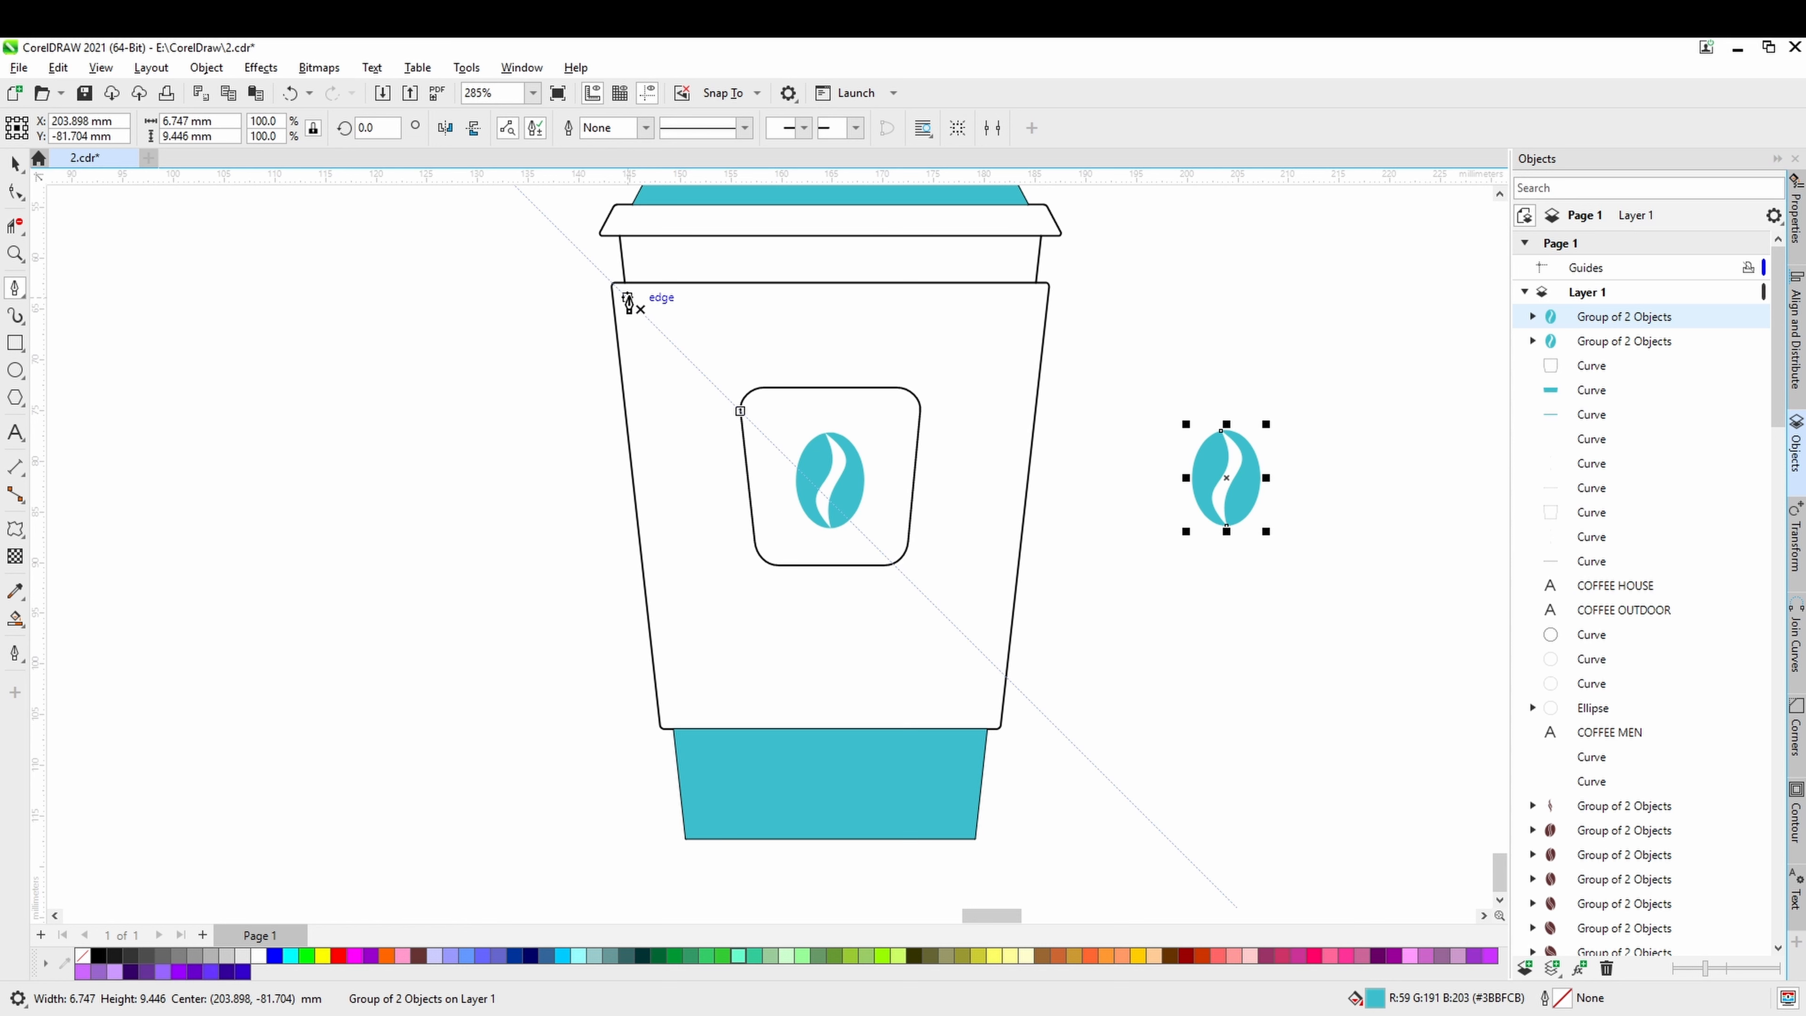
pyautogui.click(628, 295)
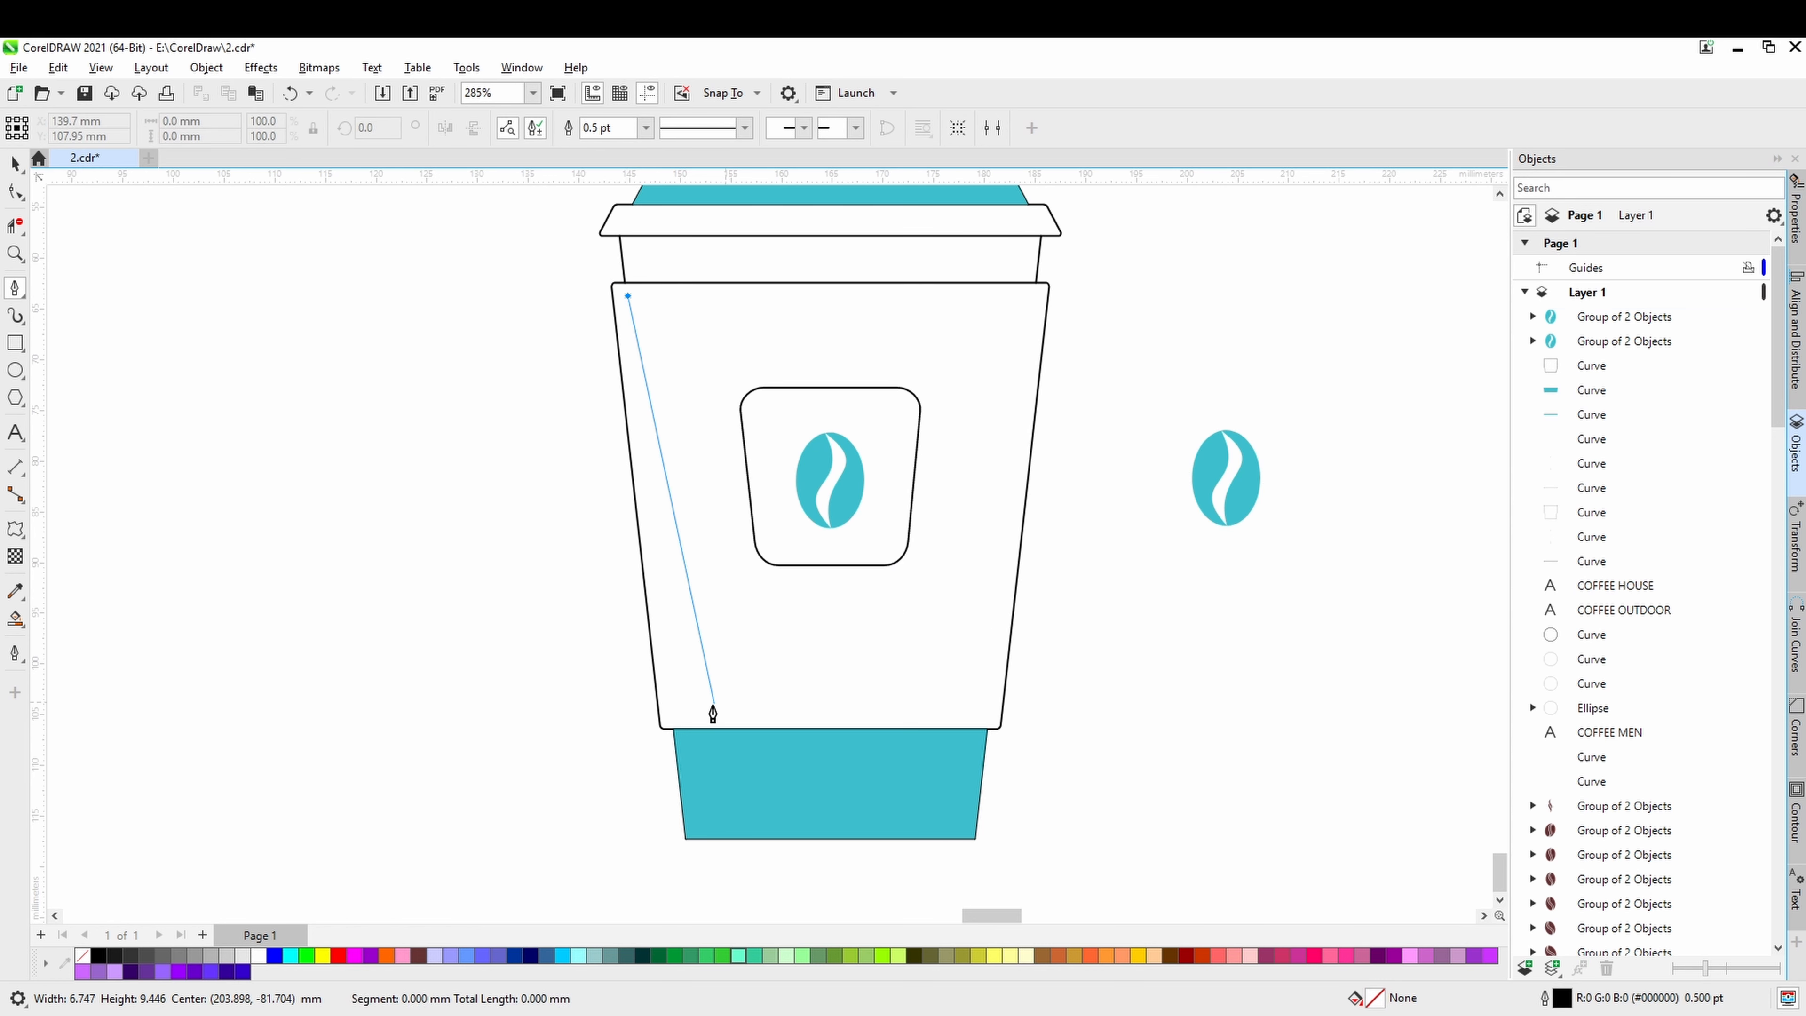
pyautogui.doubleClick(673, 708)
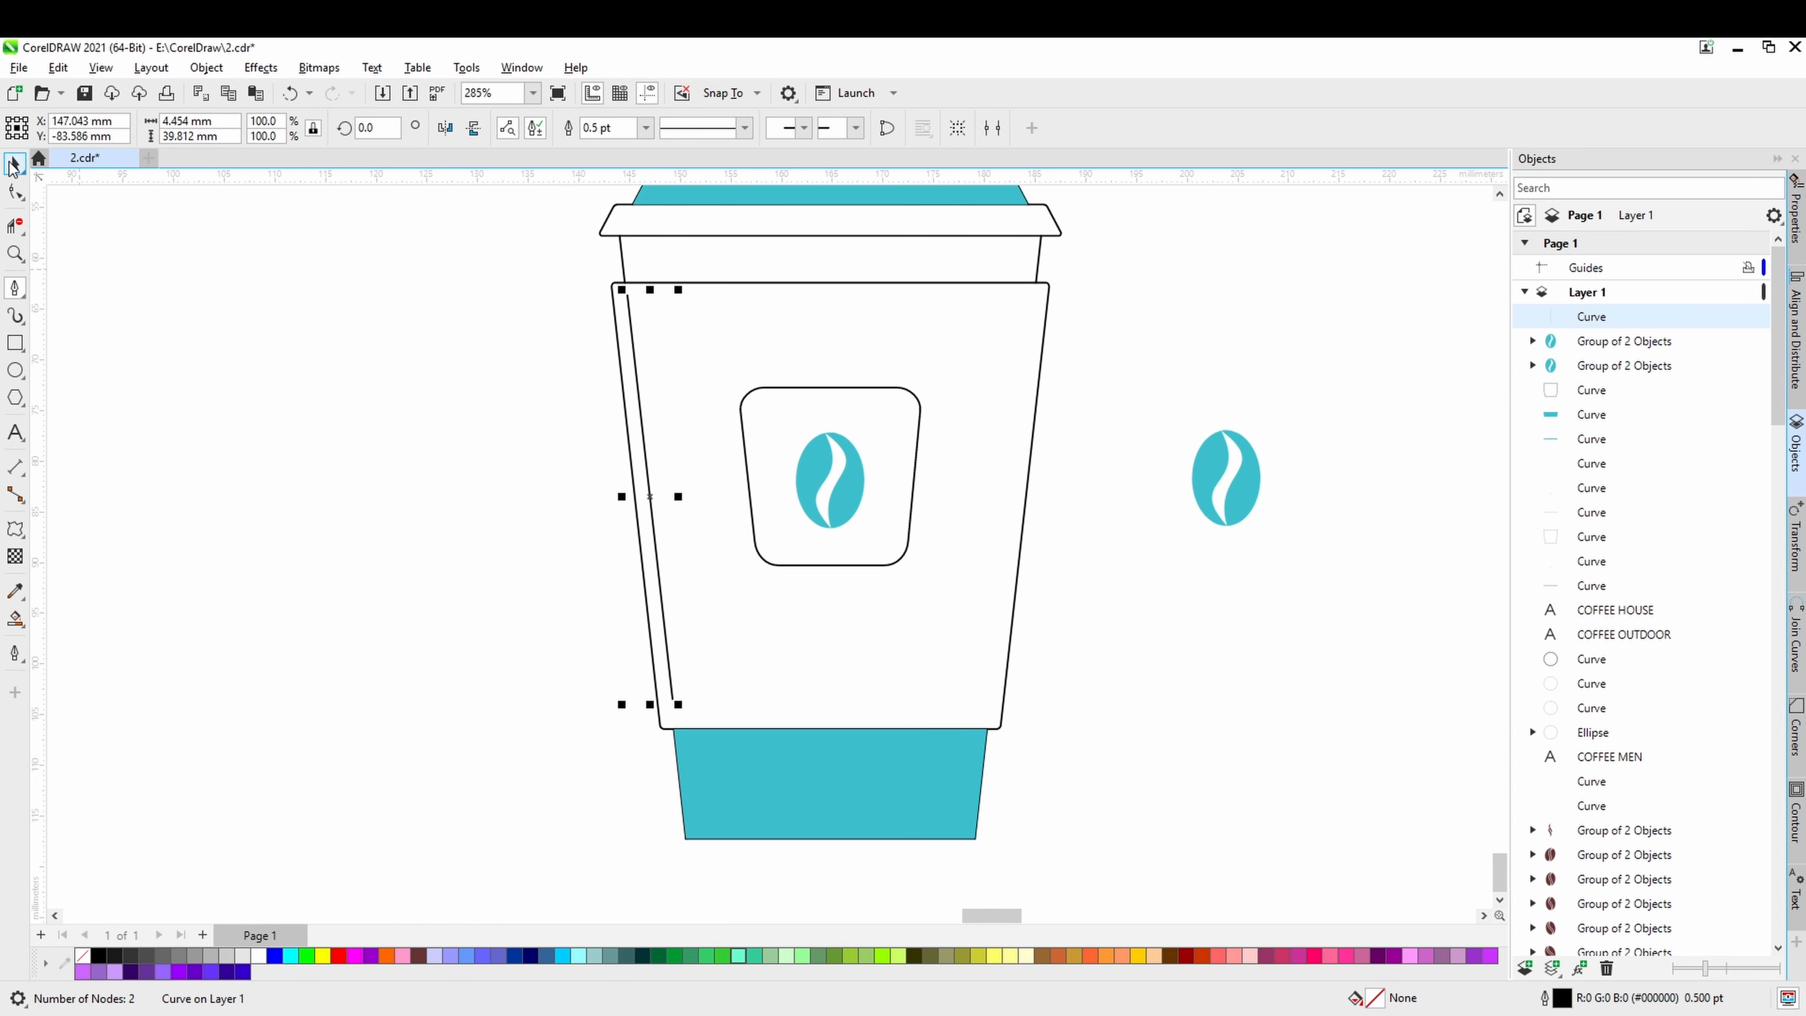
# Shorten the slanted line slightly by lowering its upper end node, and save the document.
pyautogui.click(15, 192)
pyautogui.moveTo(625, 289); pyautogui.dragTo(627, 301)
pyautogui.hotkey('ctrl', 's')
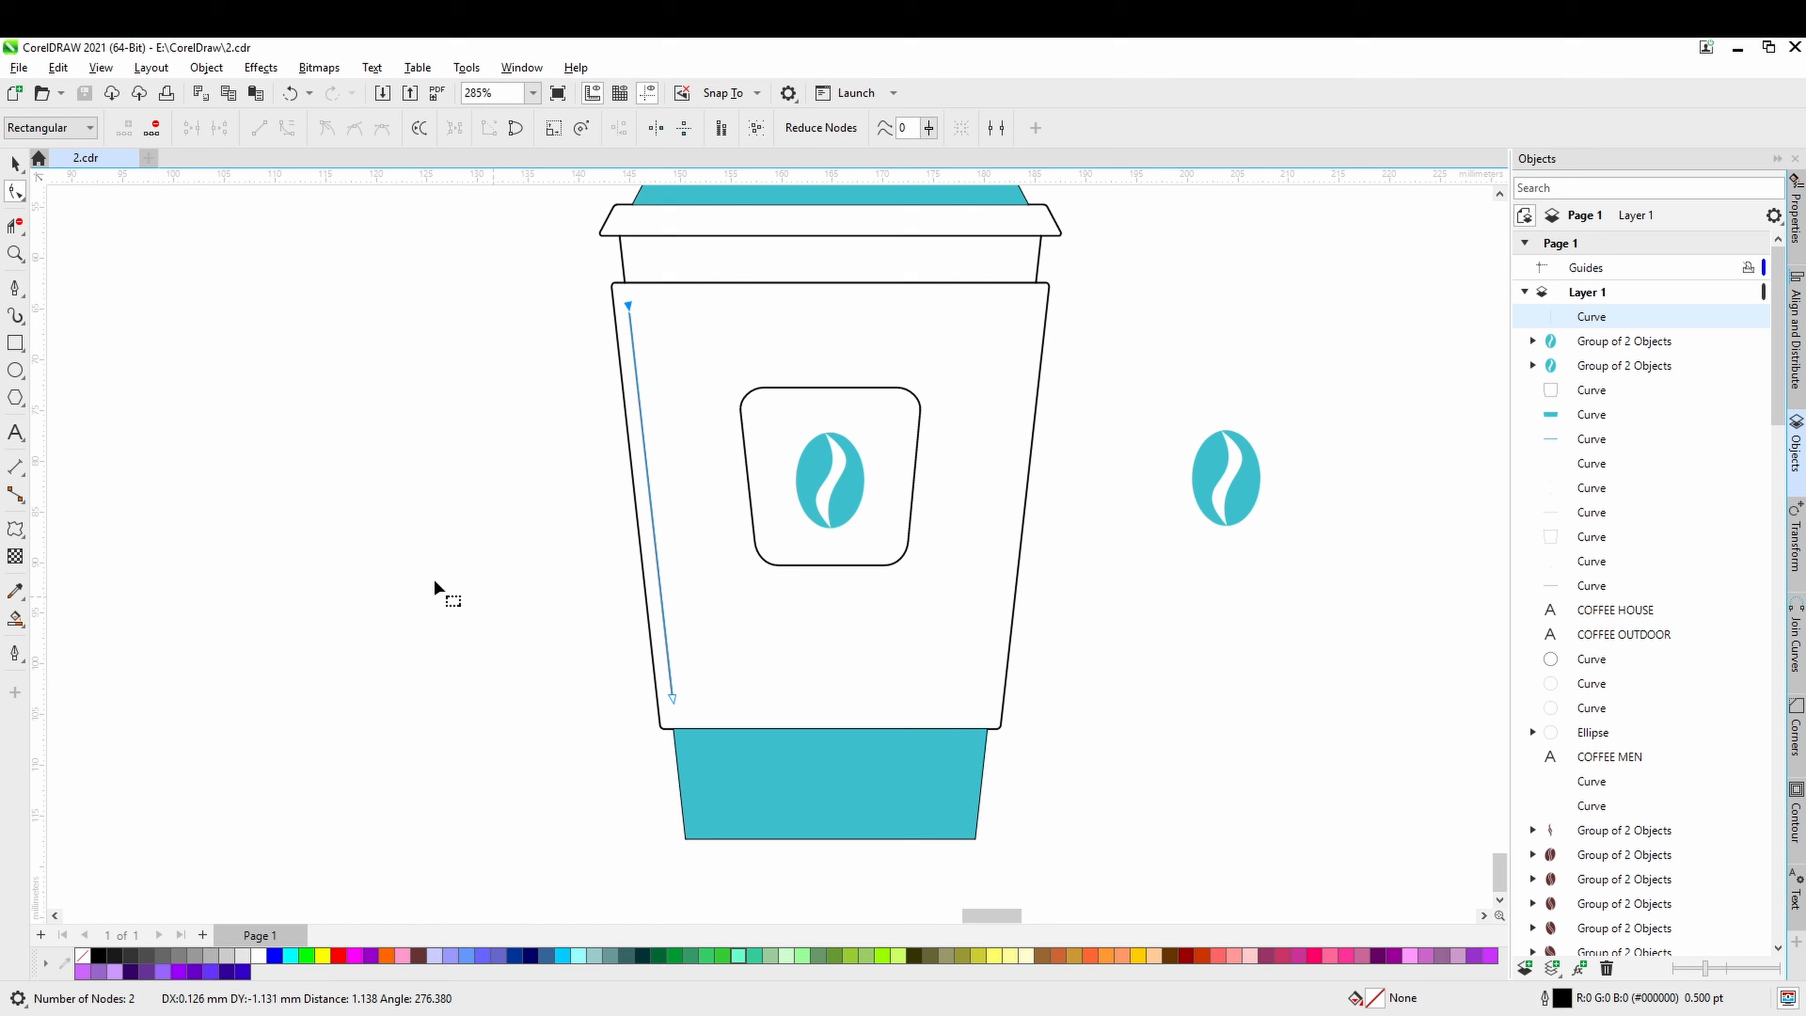
pyautogui.click(15, 165)
# Draw a vertical line about 96 mm long through the whole cup and centre it horizontally on the cup.
pyautogui.scroll(-5, 576, 499)
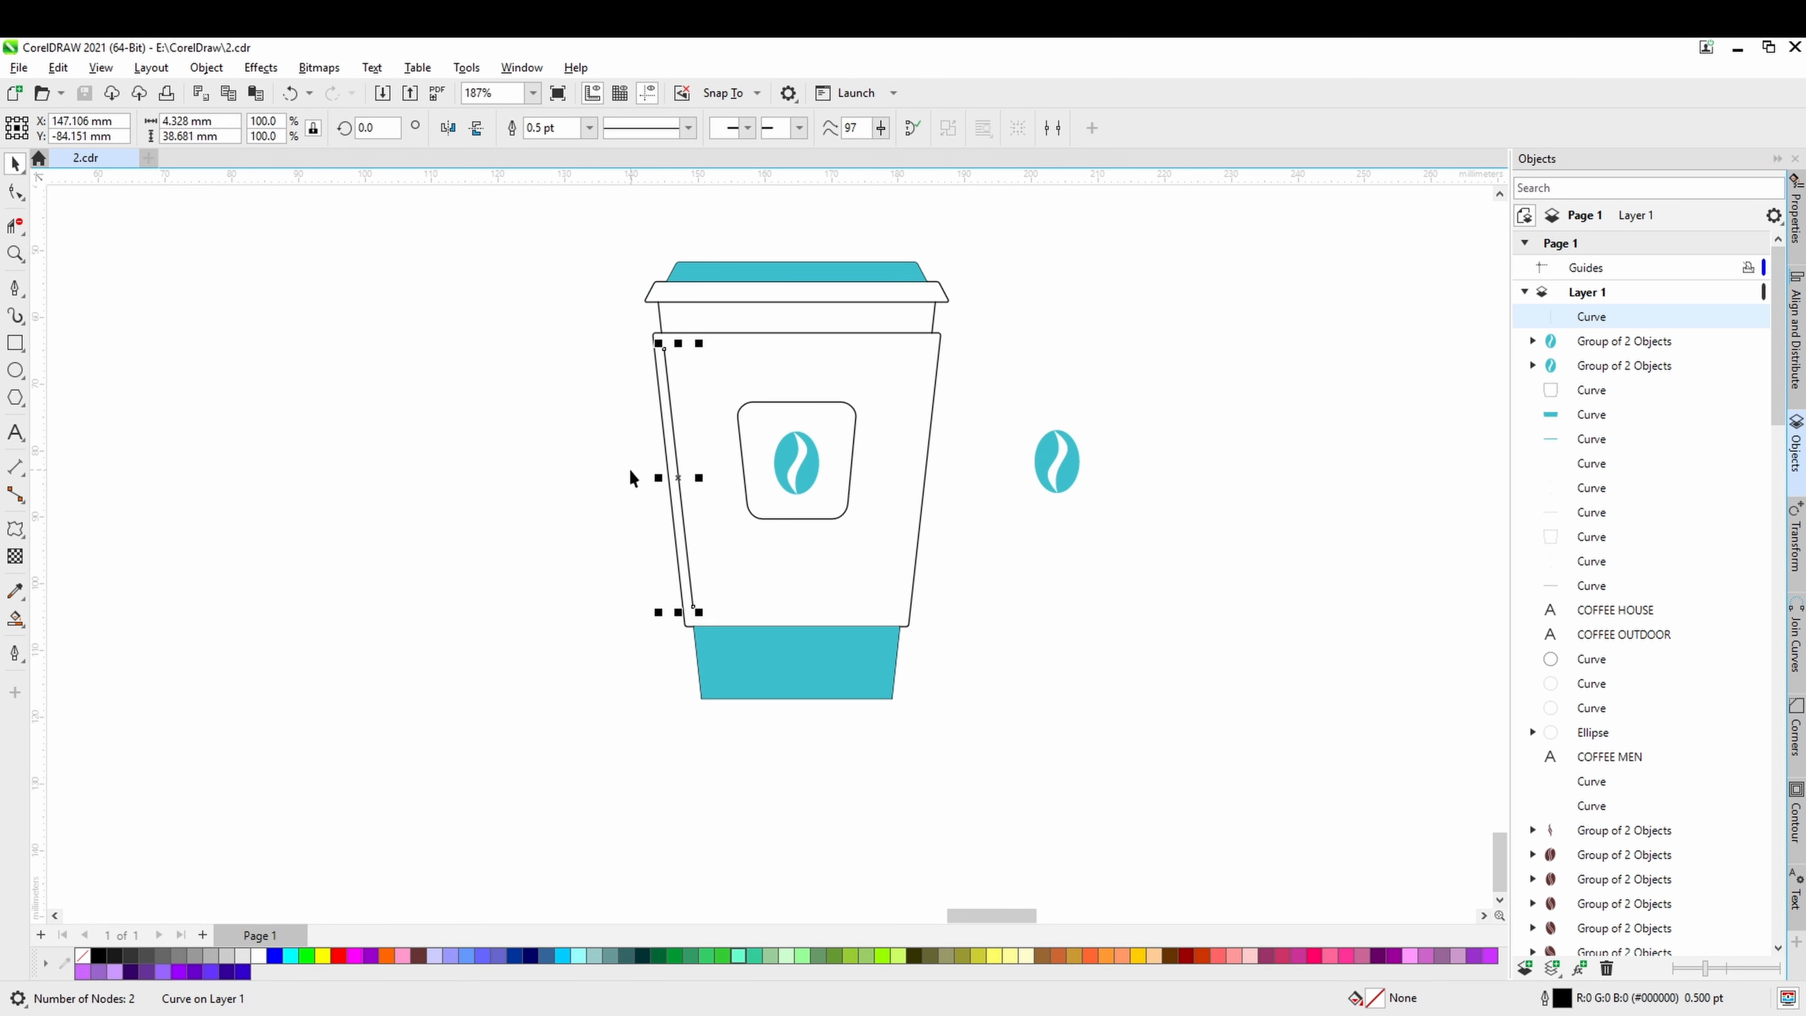
pyautogui.click(15, 288)
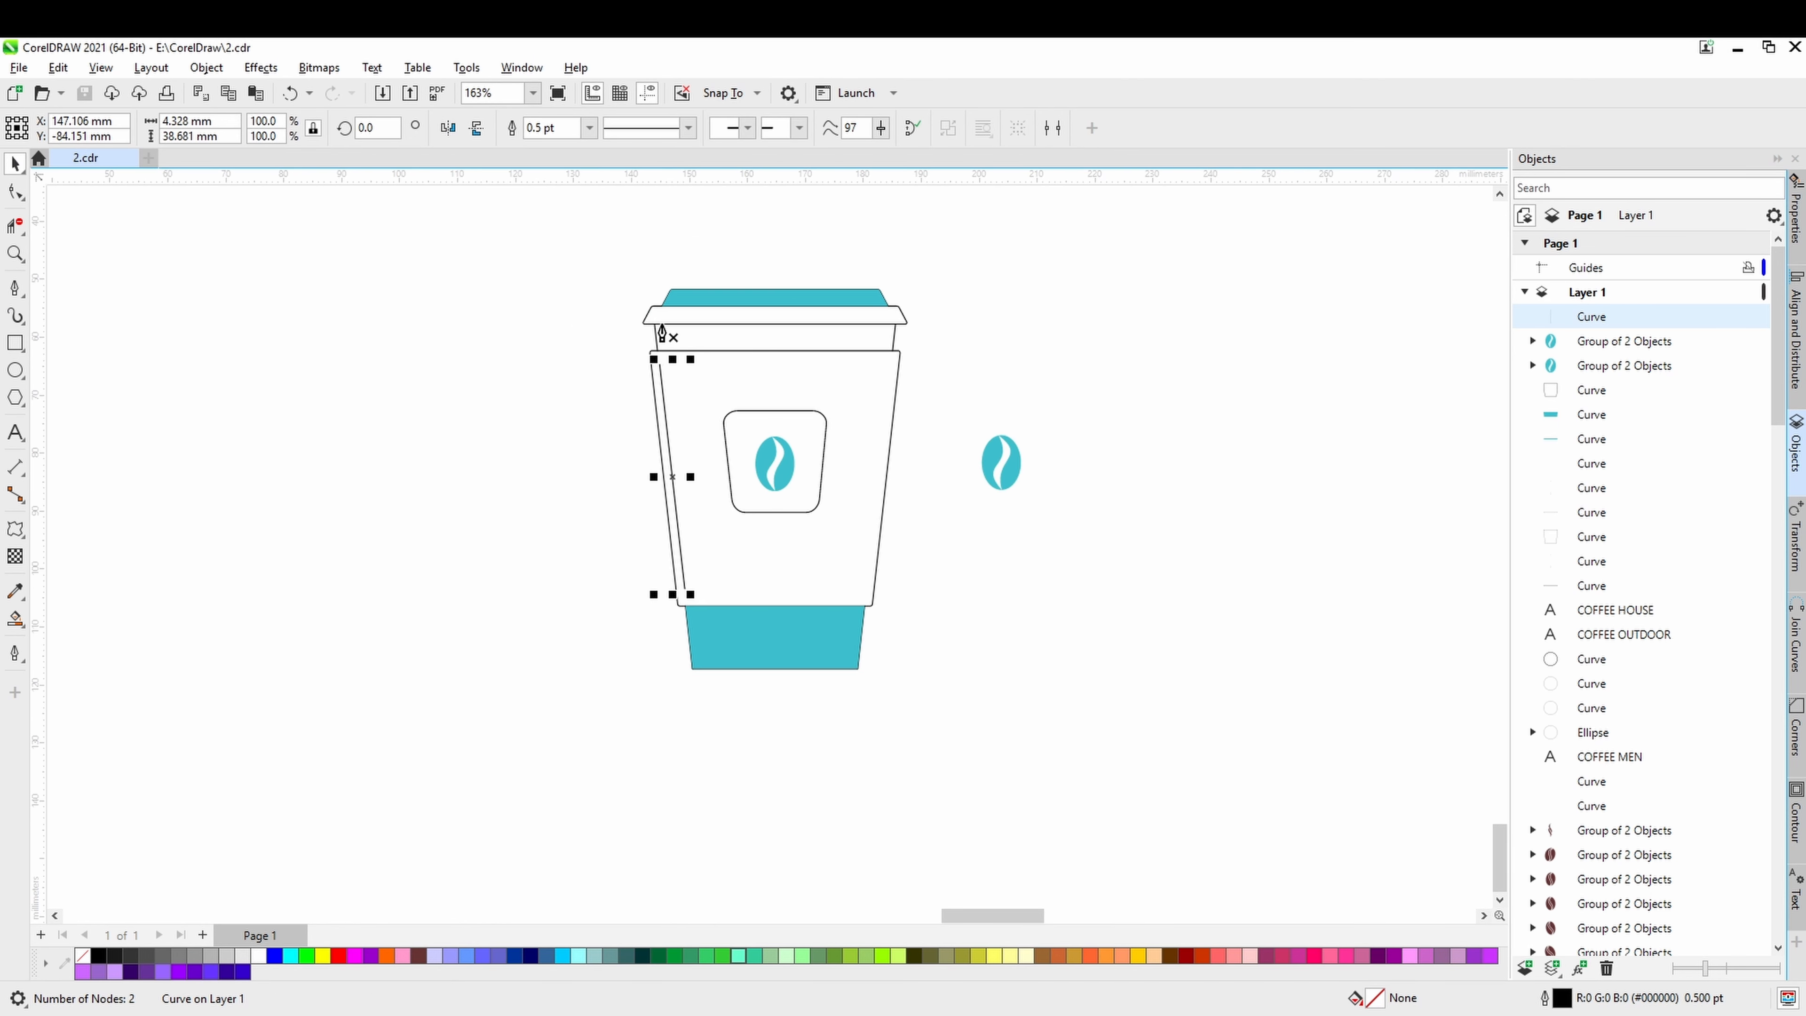
pyautogui.click(778, 212)
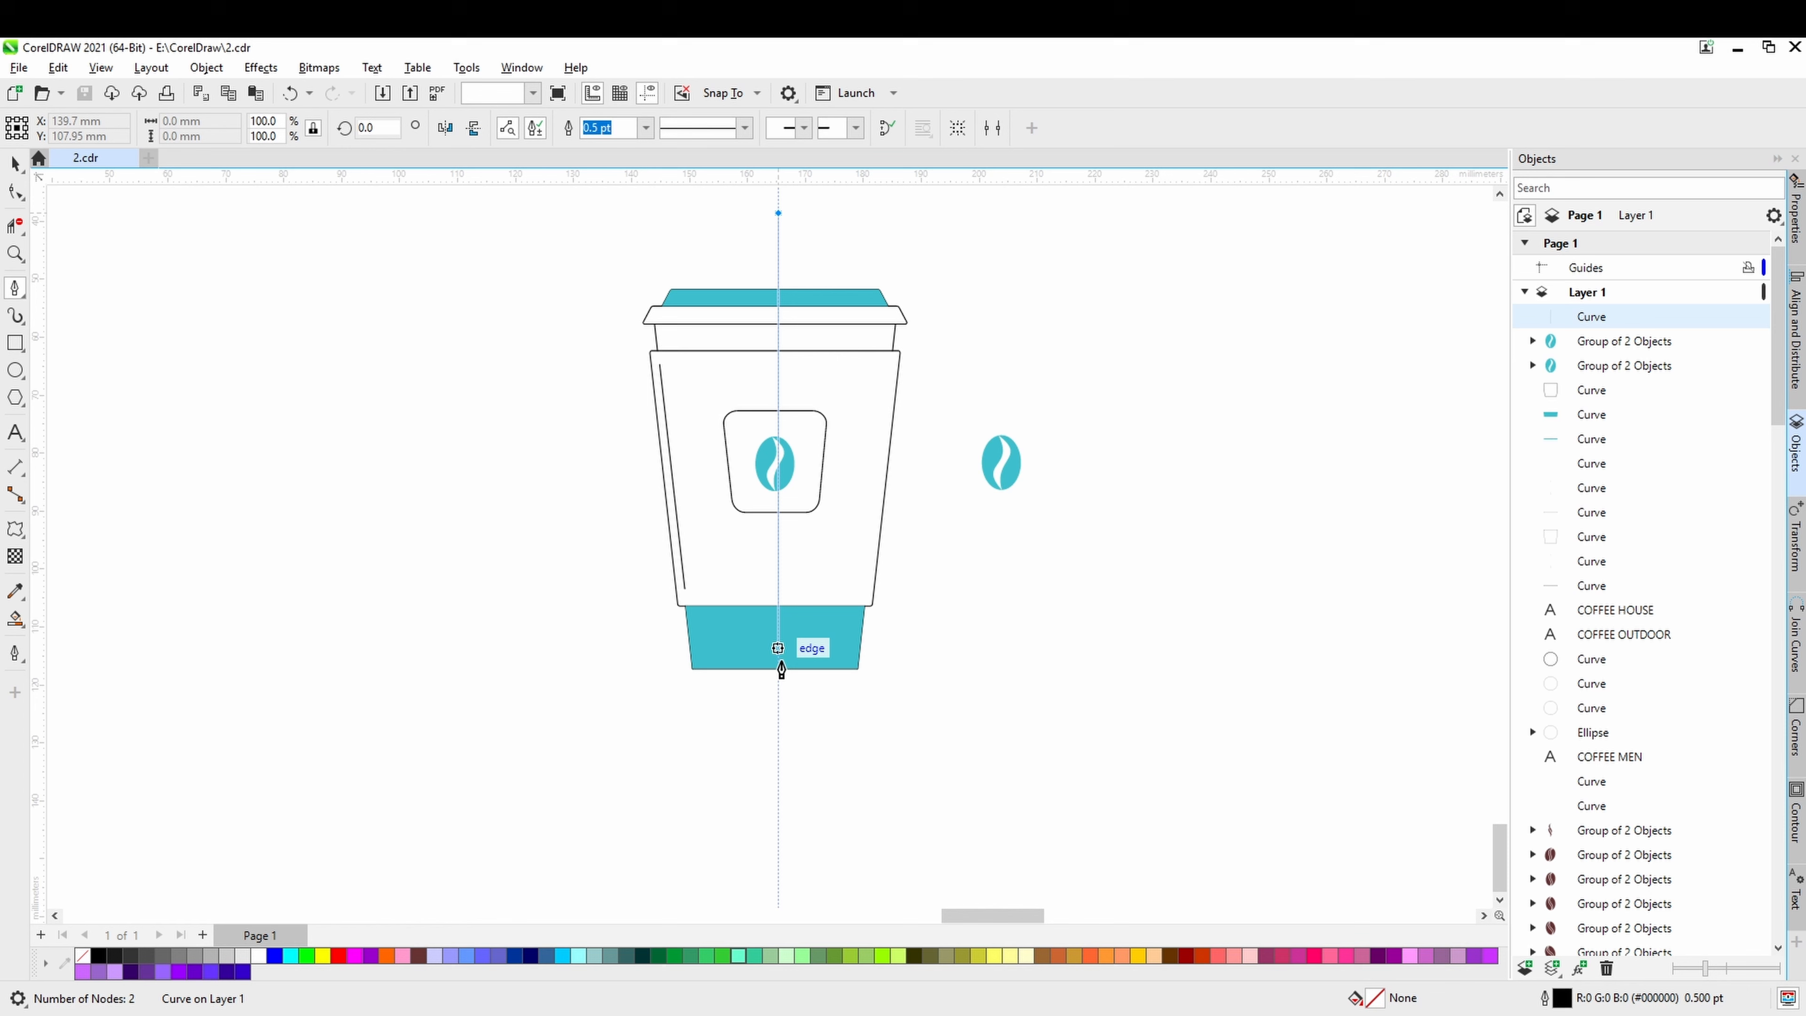
pyautogui.click(779, 770)
pyautogui.press('space')
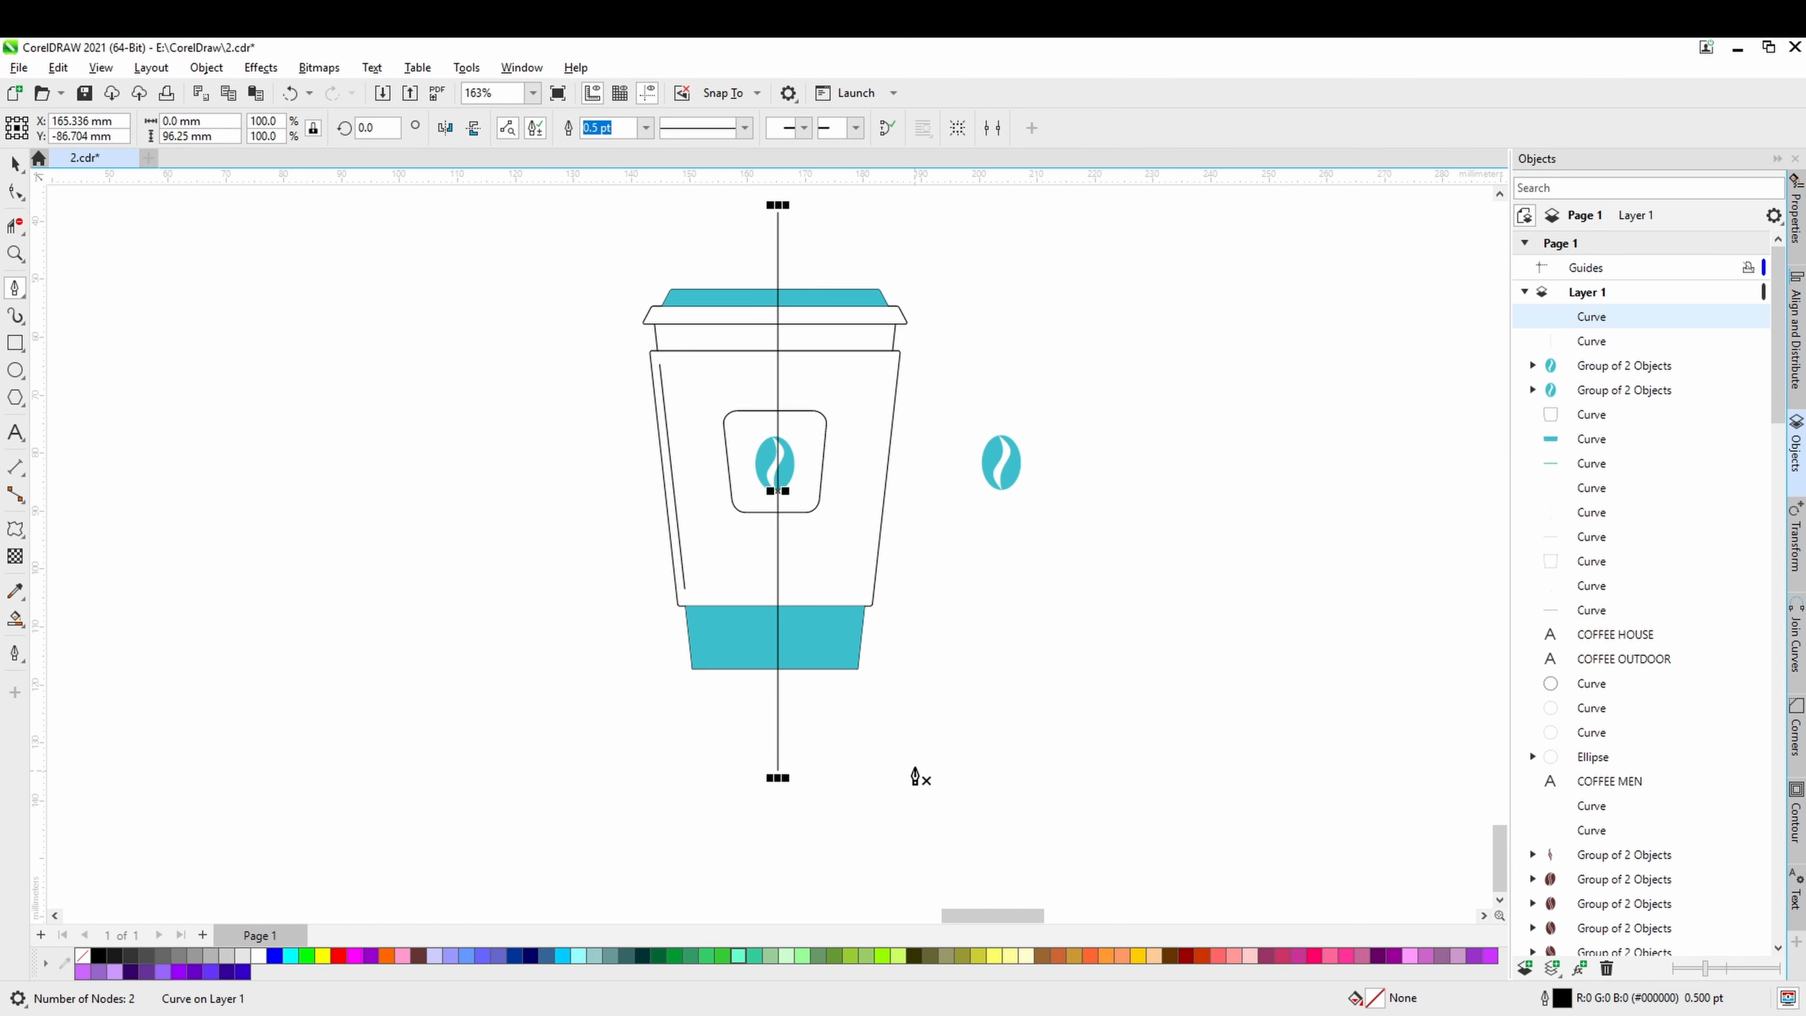
pyautogui.click(12, 170)
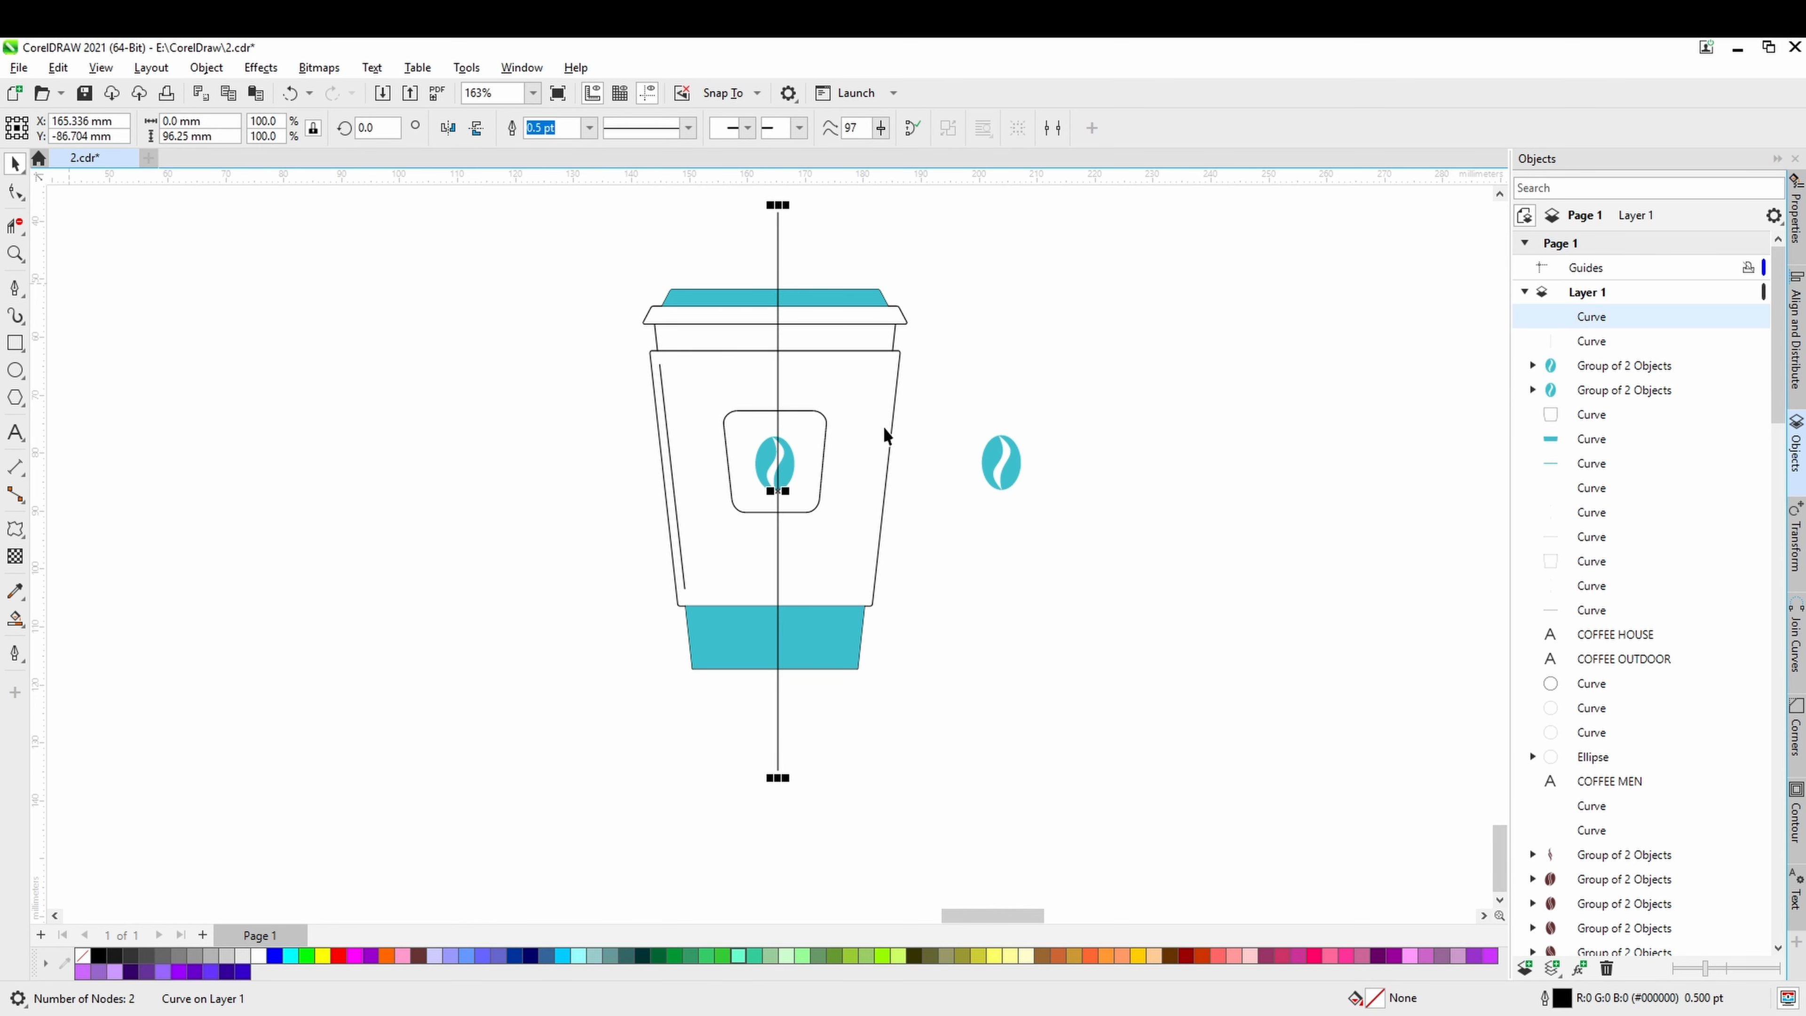
pyautogui.keyDown('shift'); pyautogui.click(892, 435); pyautogui.keyUp('shift')
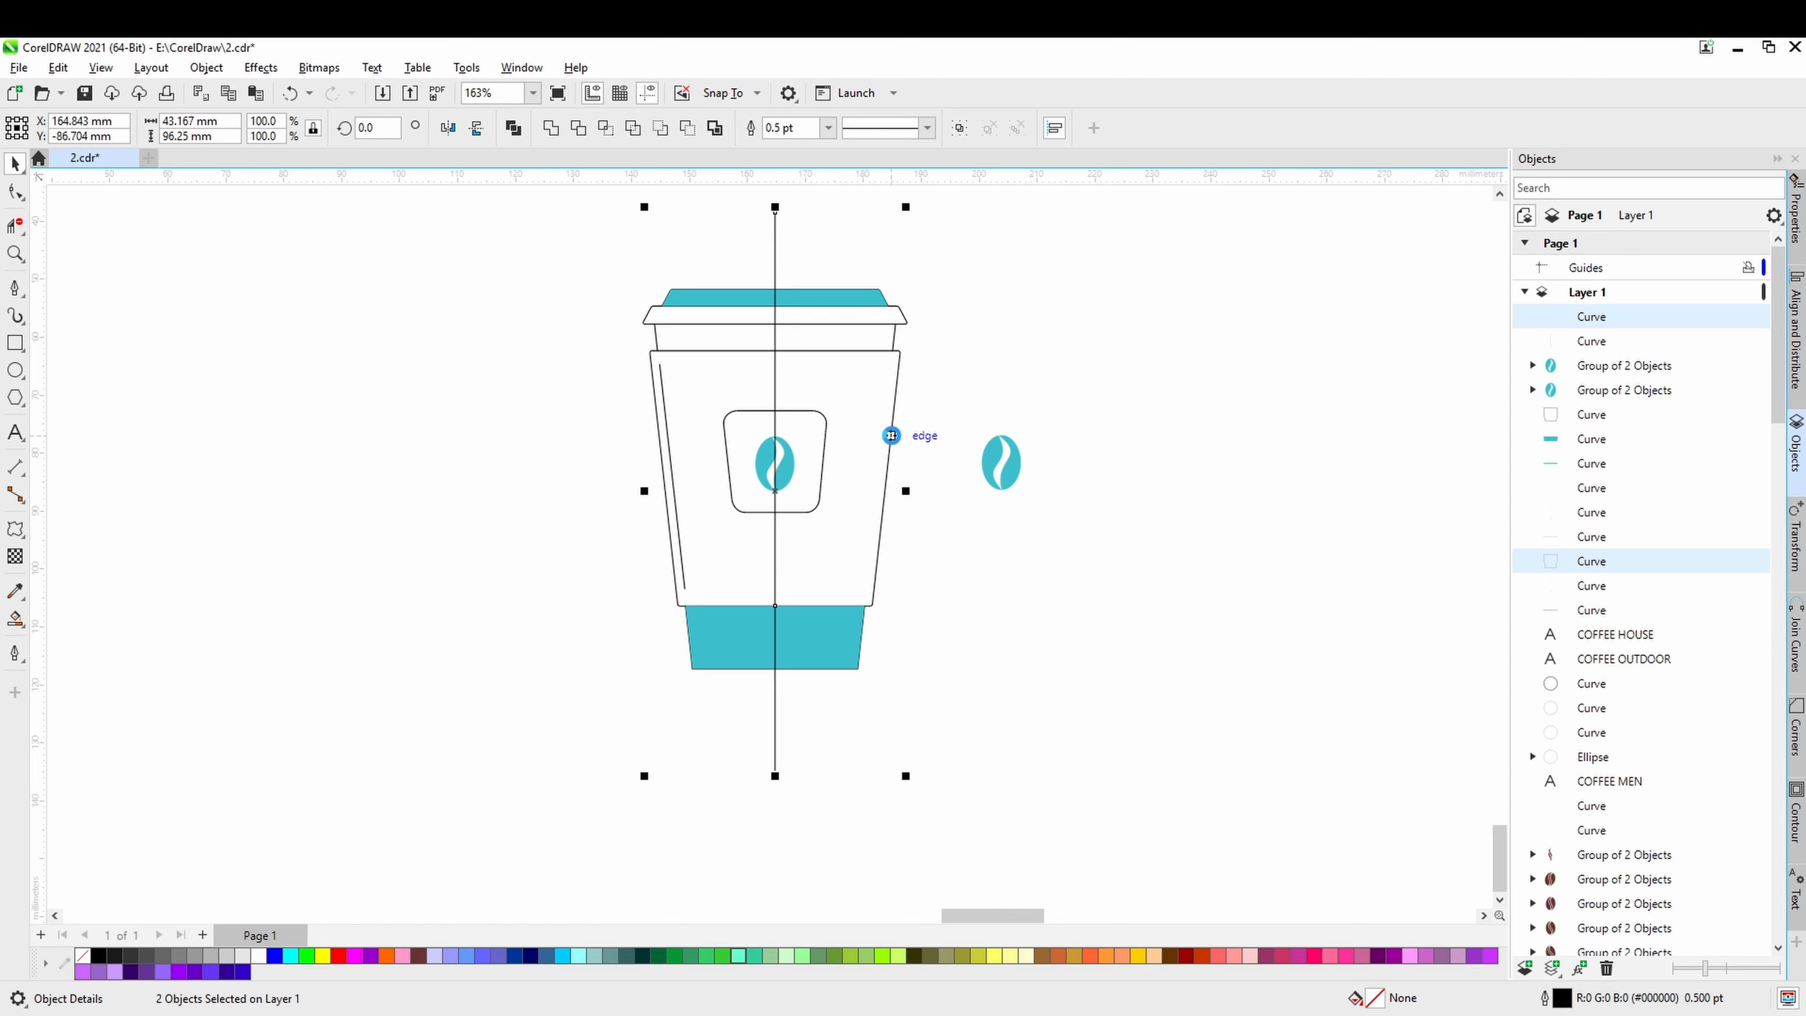
pyautogui.click(704, 548)
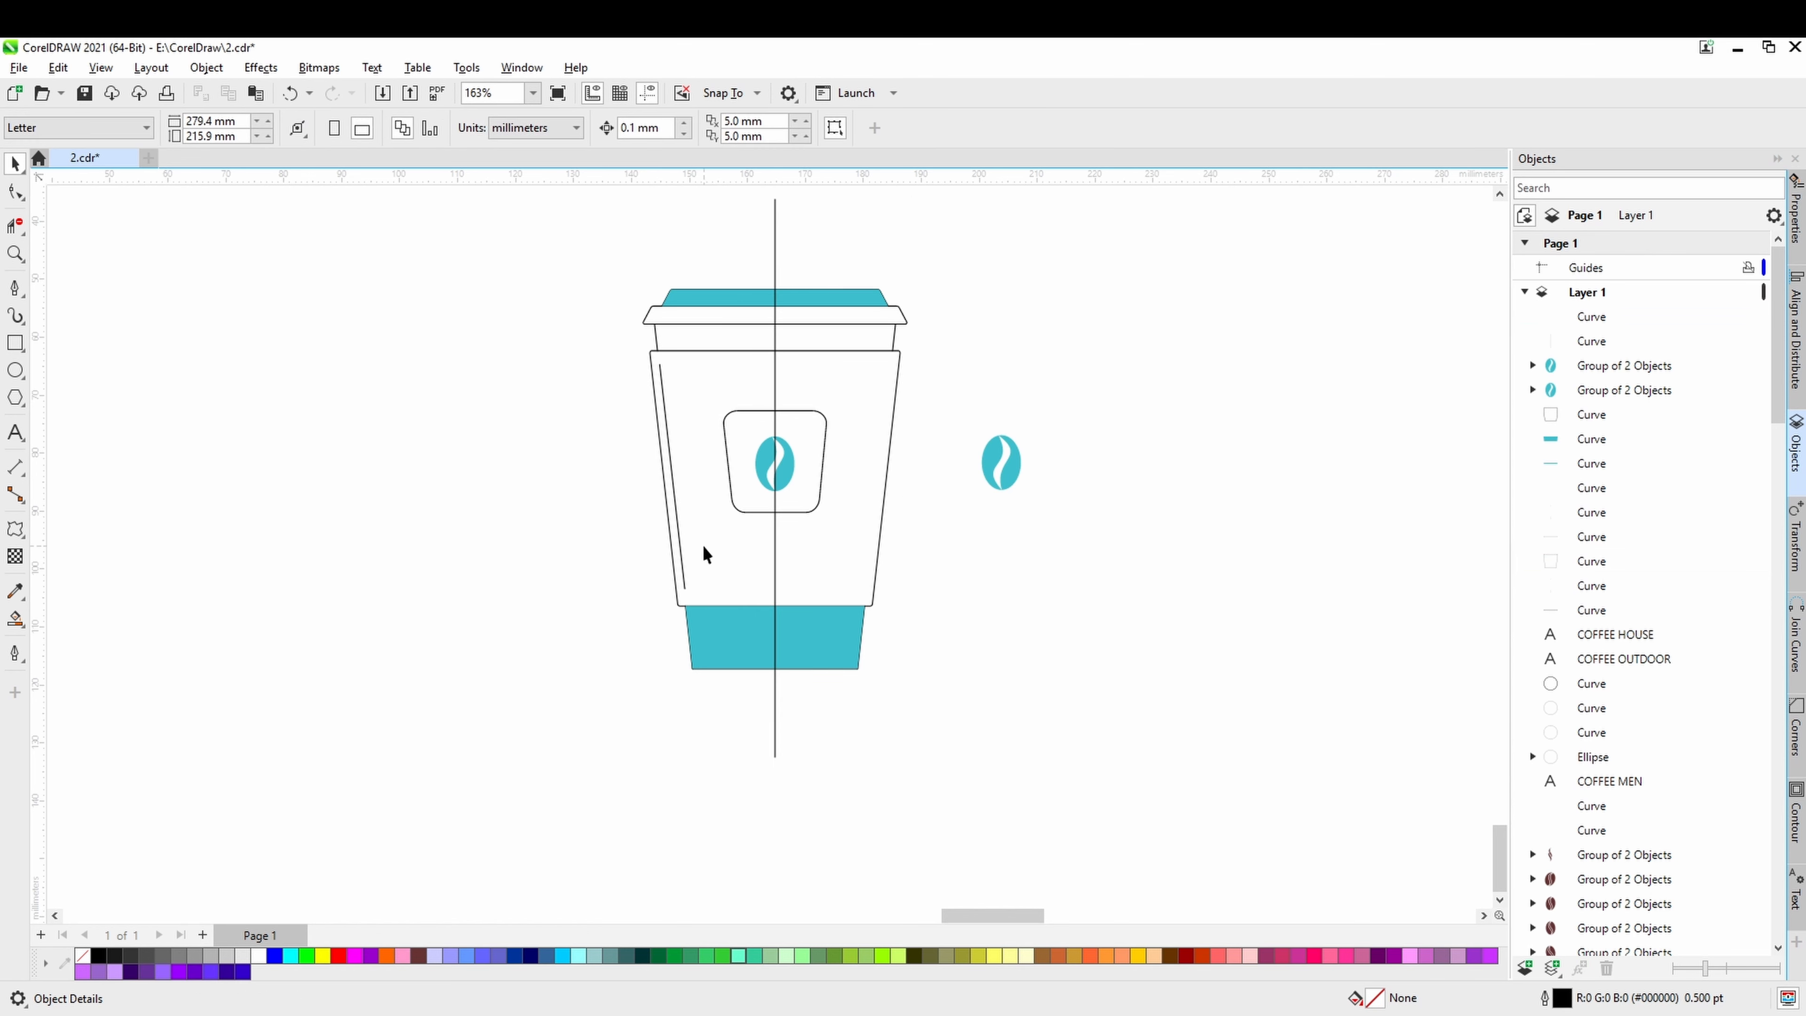
# Mirror a copy of the slanted line together with the vertical centre line to the cup sleeve's right side.
pyautogui.click(678, 524)
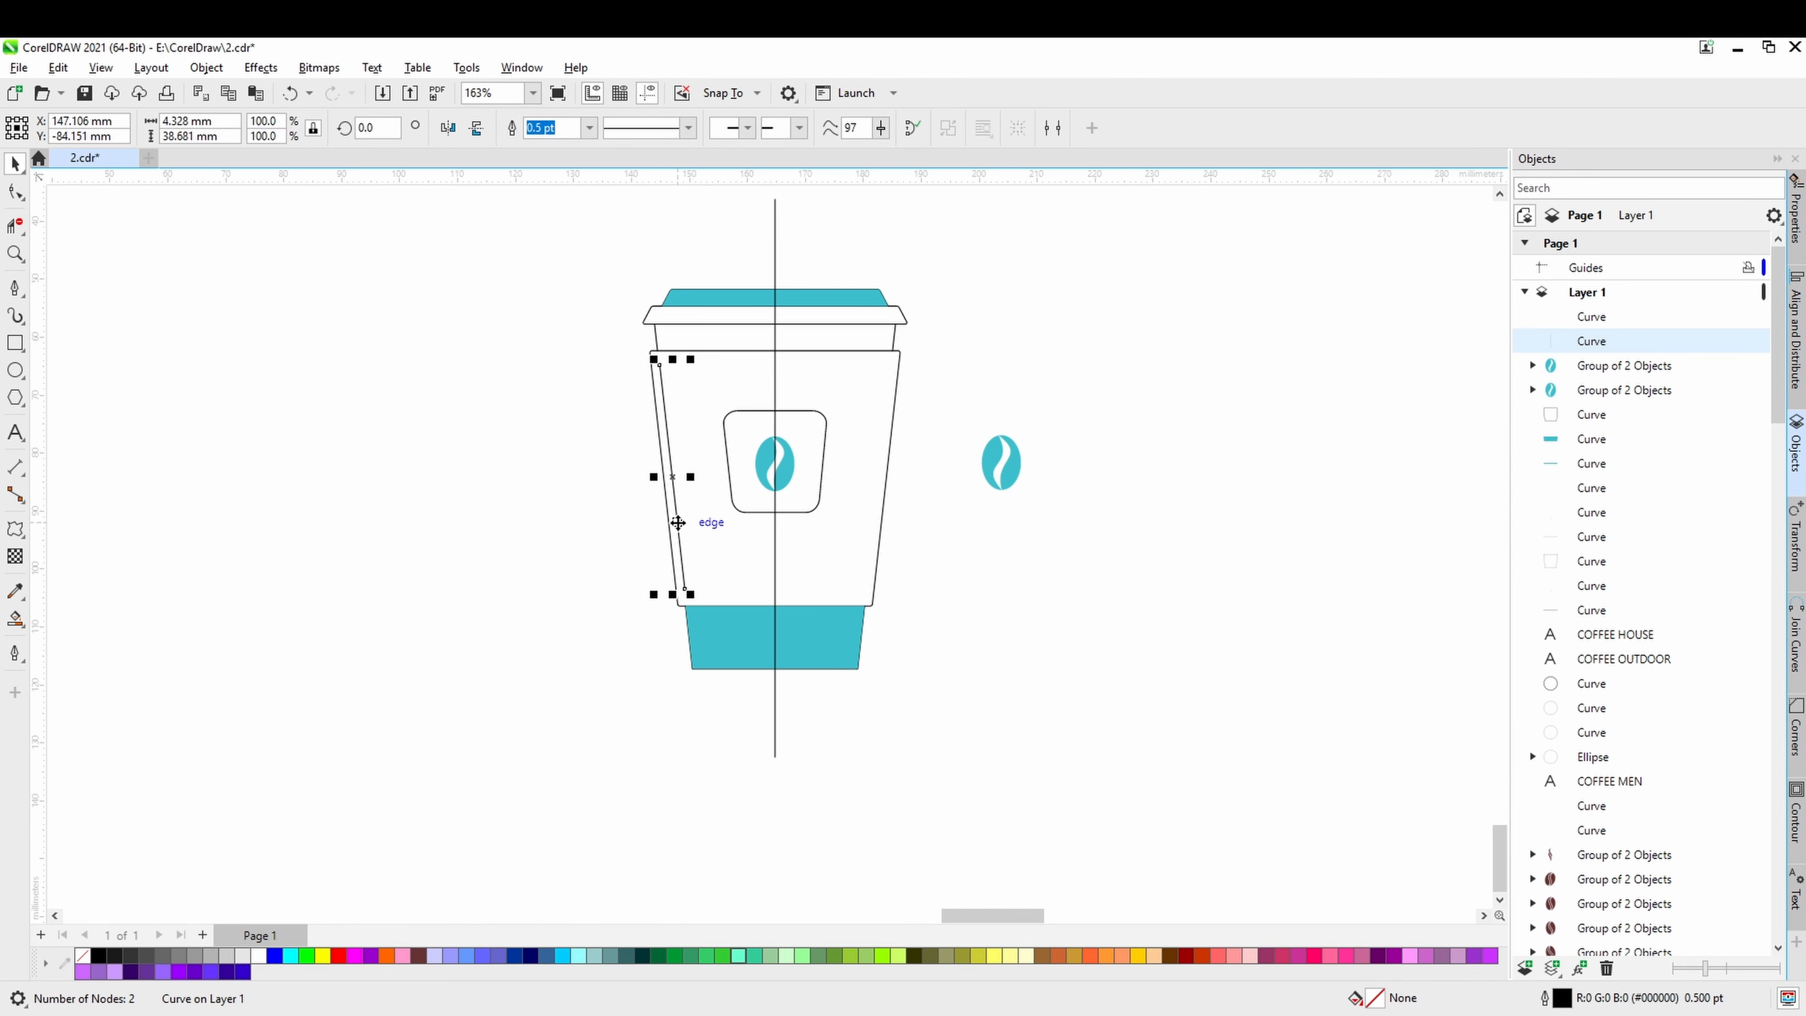
pyautogui.keyDown('shift'); pyautogui.click(776, 268); pyautogui.keyUp('shift')
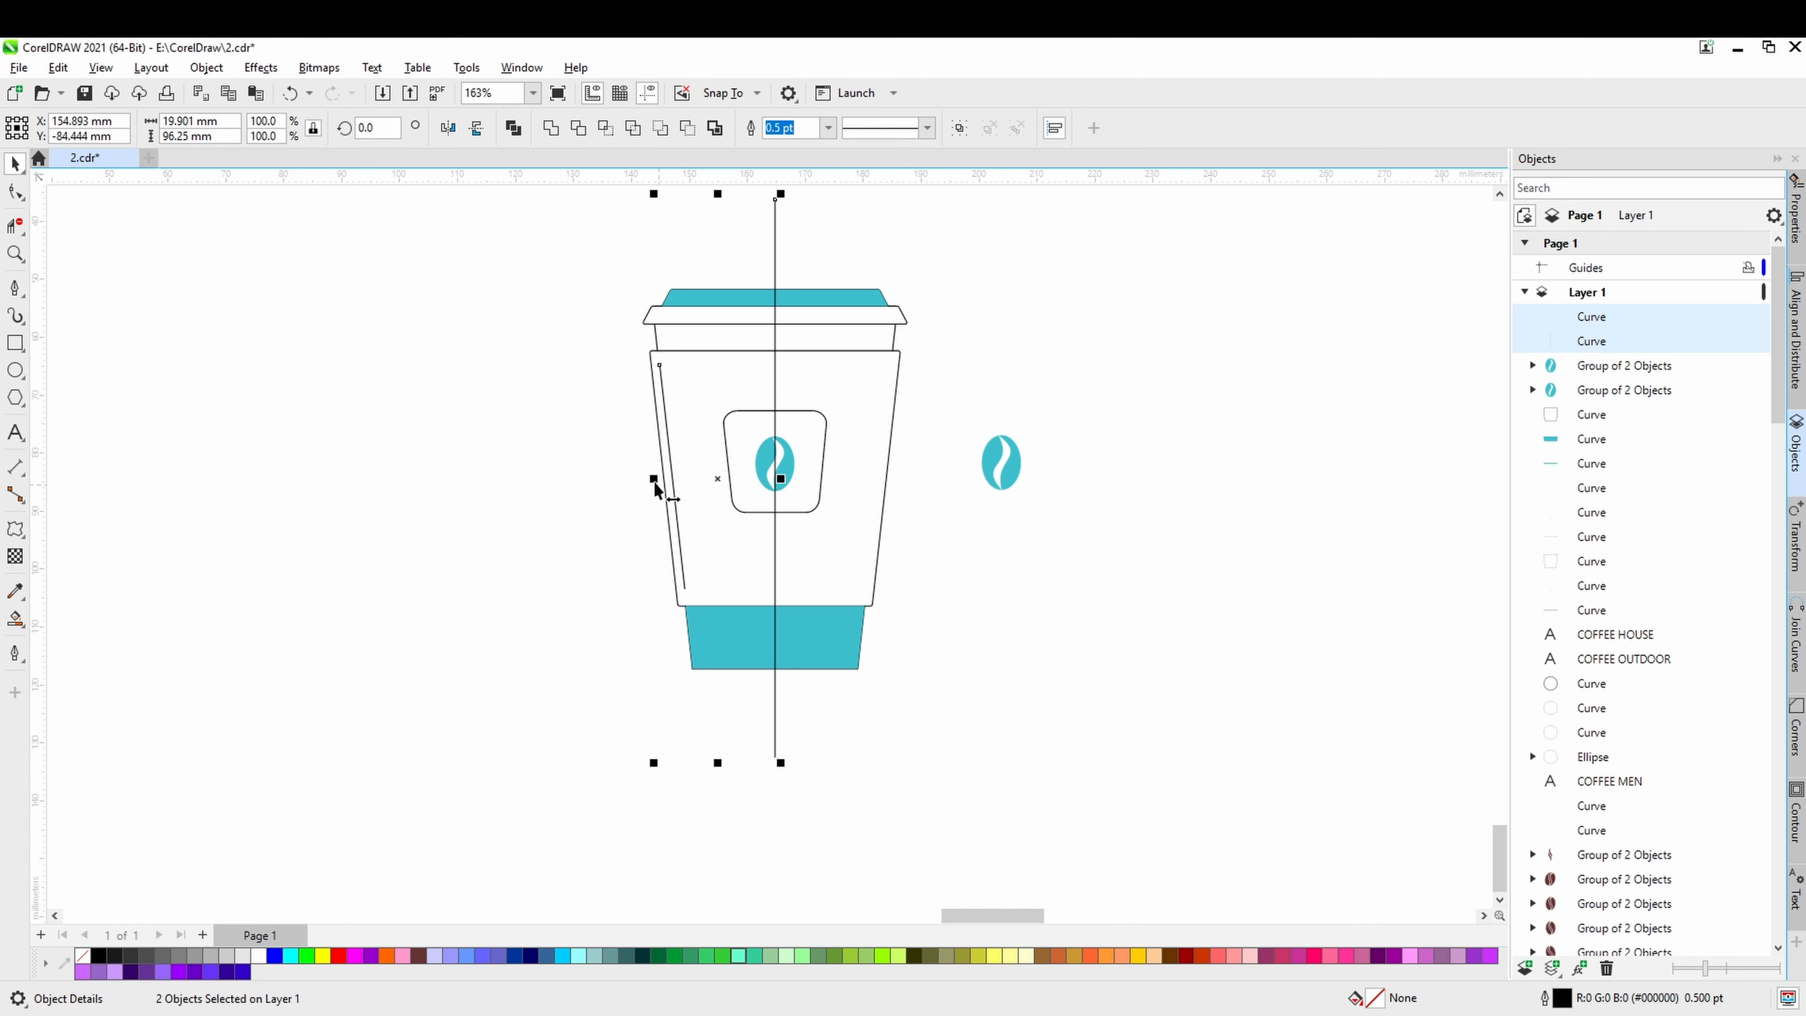
pyautogui.moveTo(653, 480); pyautogui.dragTo(834, 481)
pyautogui.click(922, 541)
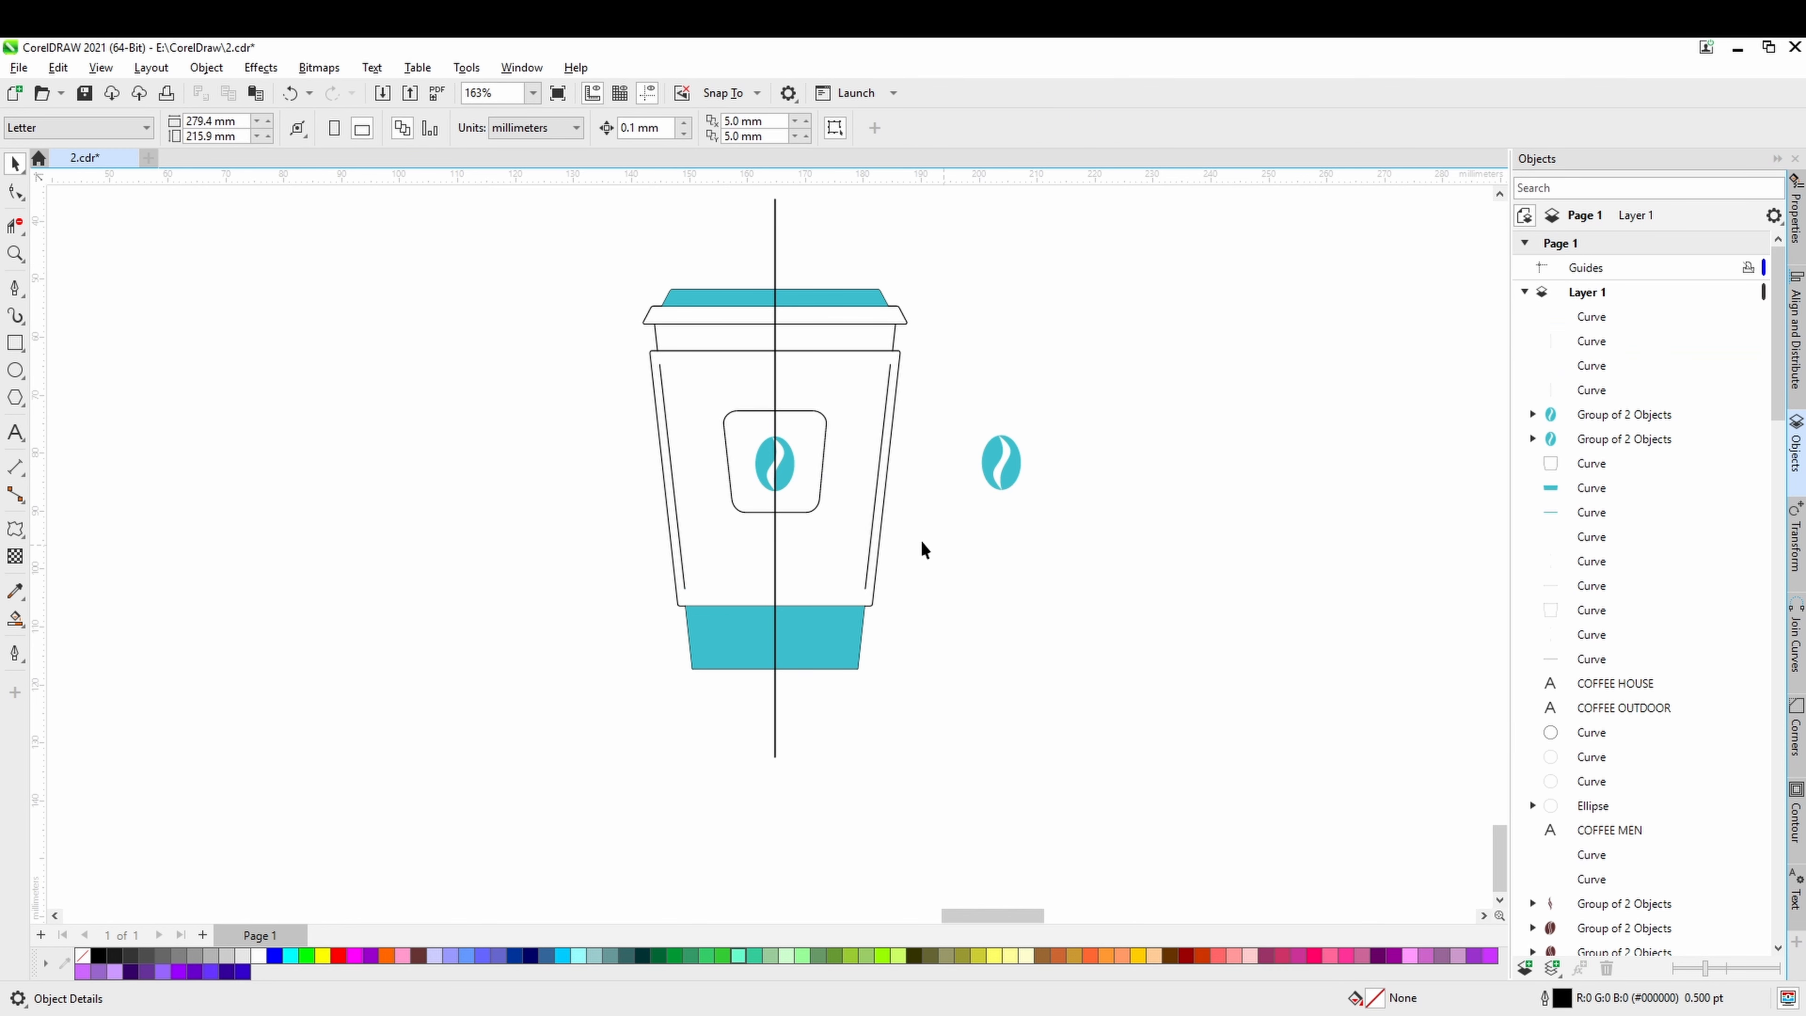
# Delete both overlapping vertical centre lines from the middle of the cup.
pyautogui.click(774, 230)
pyautogui.press('Delete')
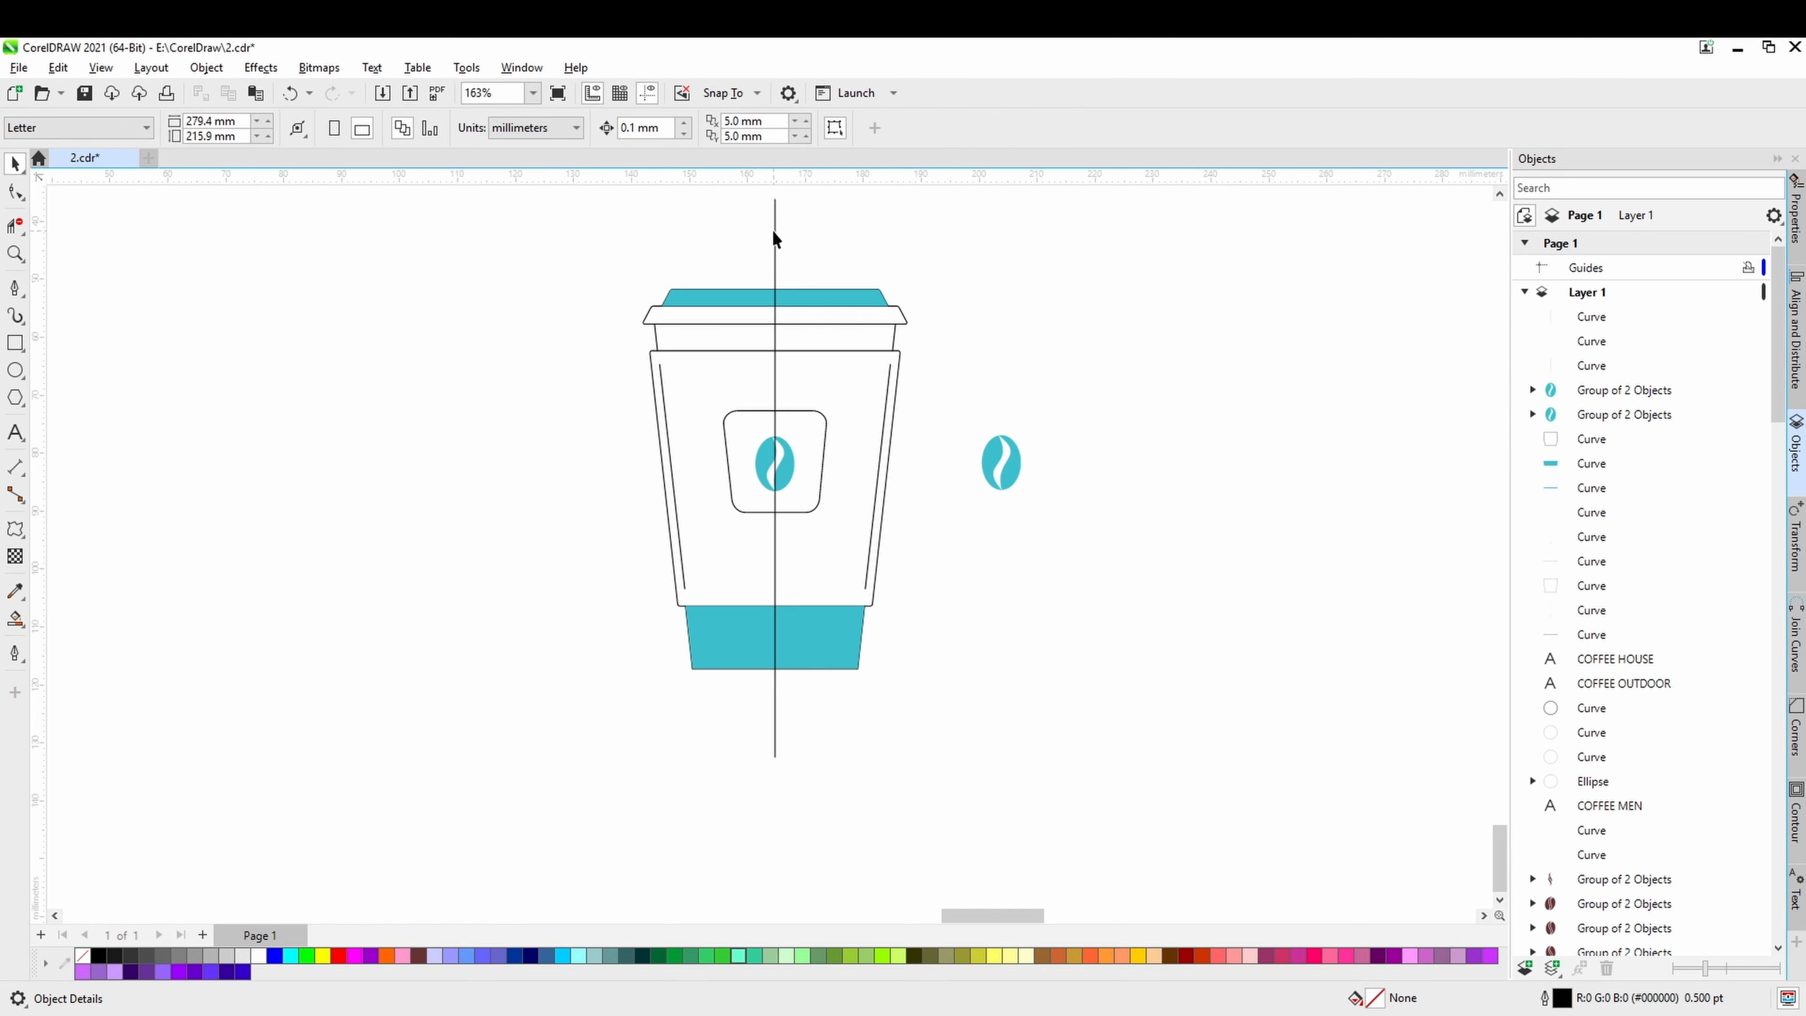
pyautogui.click(775, 472)
pyautogui.press('Delete')
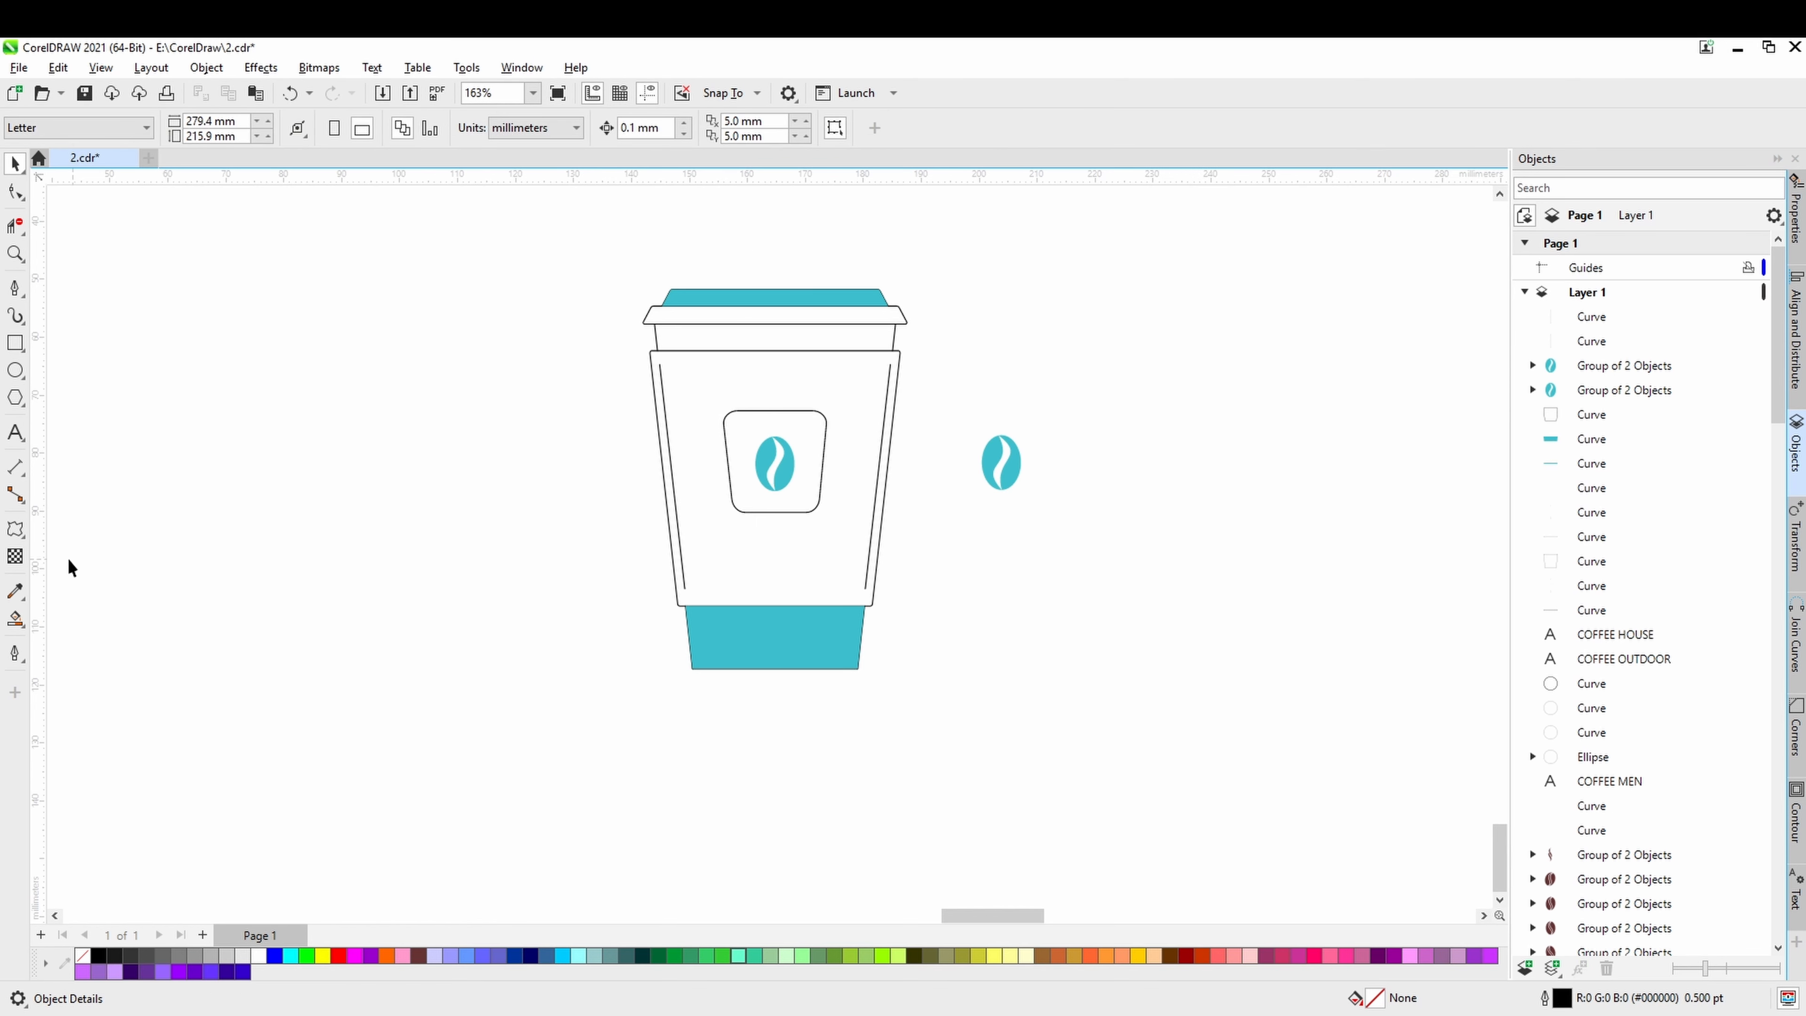
# Blend the left slanted line into the right one with 5 intermediate lines across the cup sleeve.
pyautogui.click(24, 537)
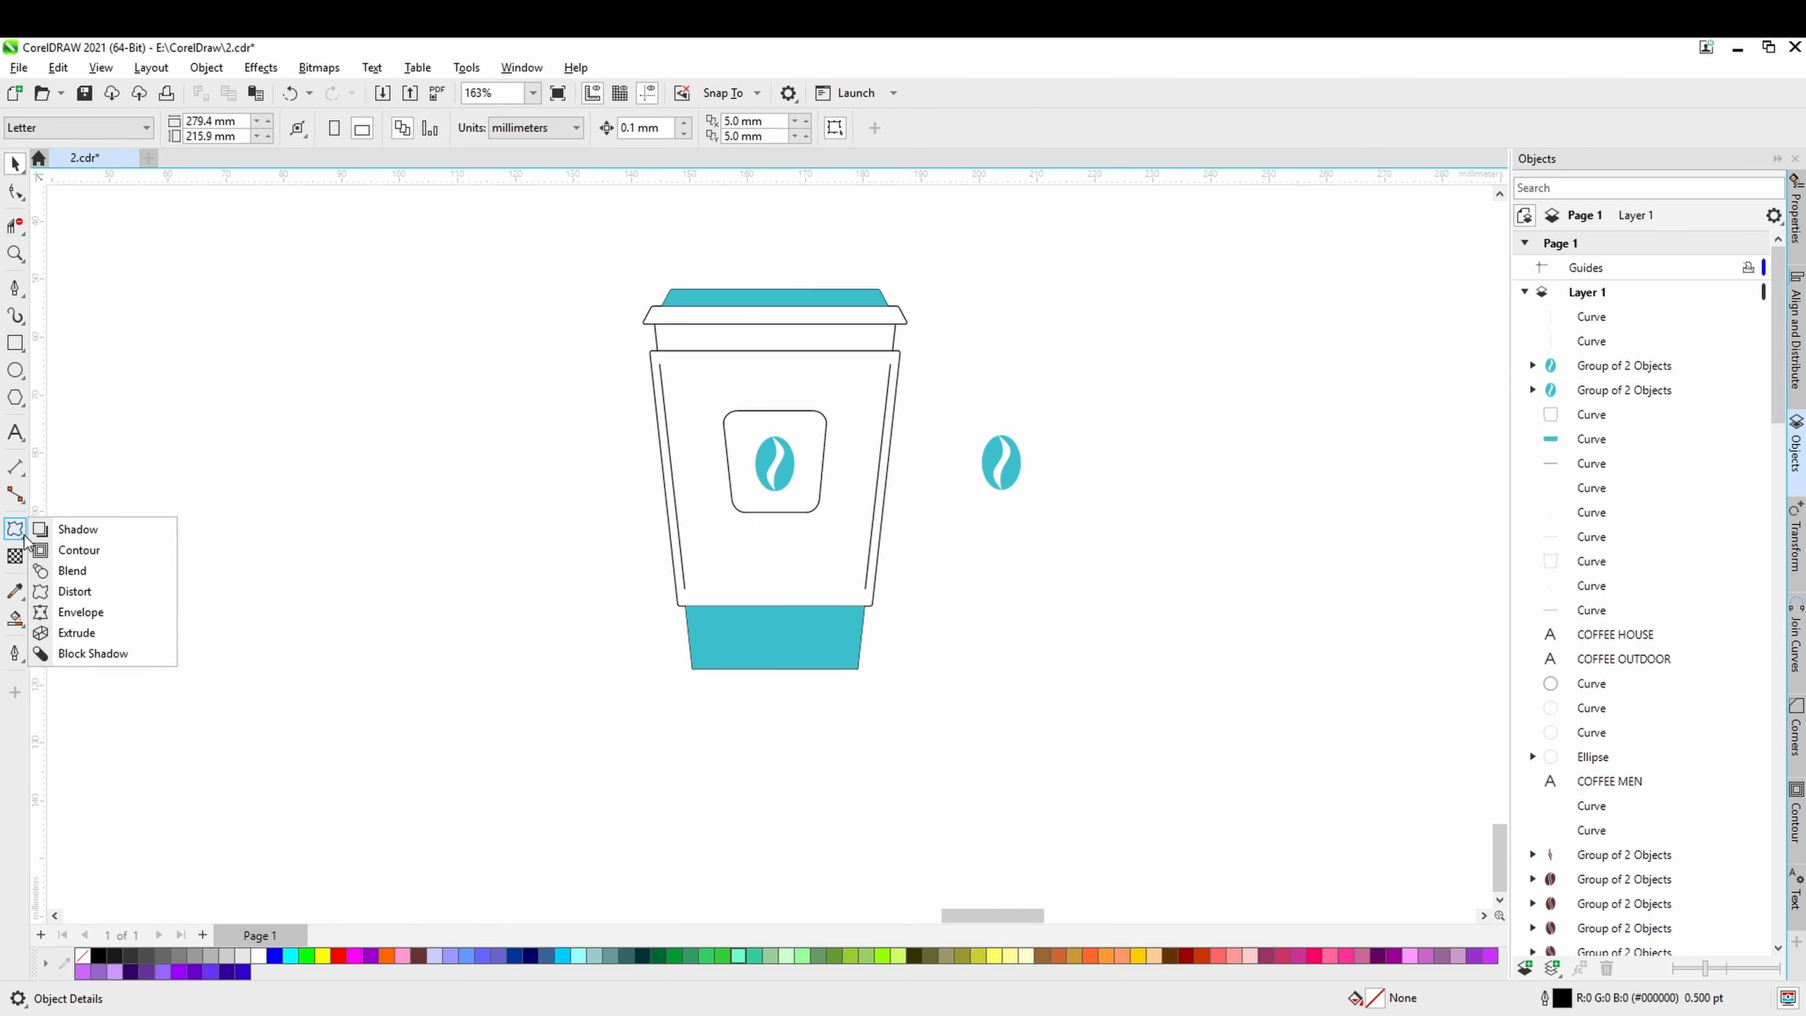
pyautogui.click(71, 570)
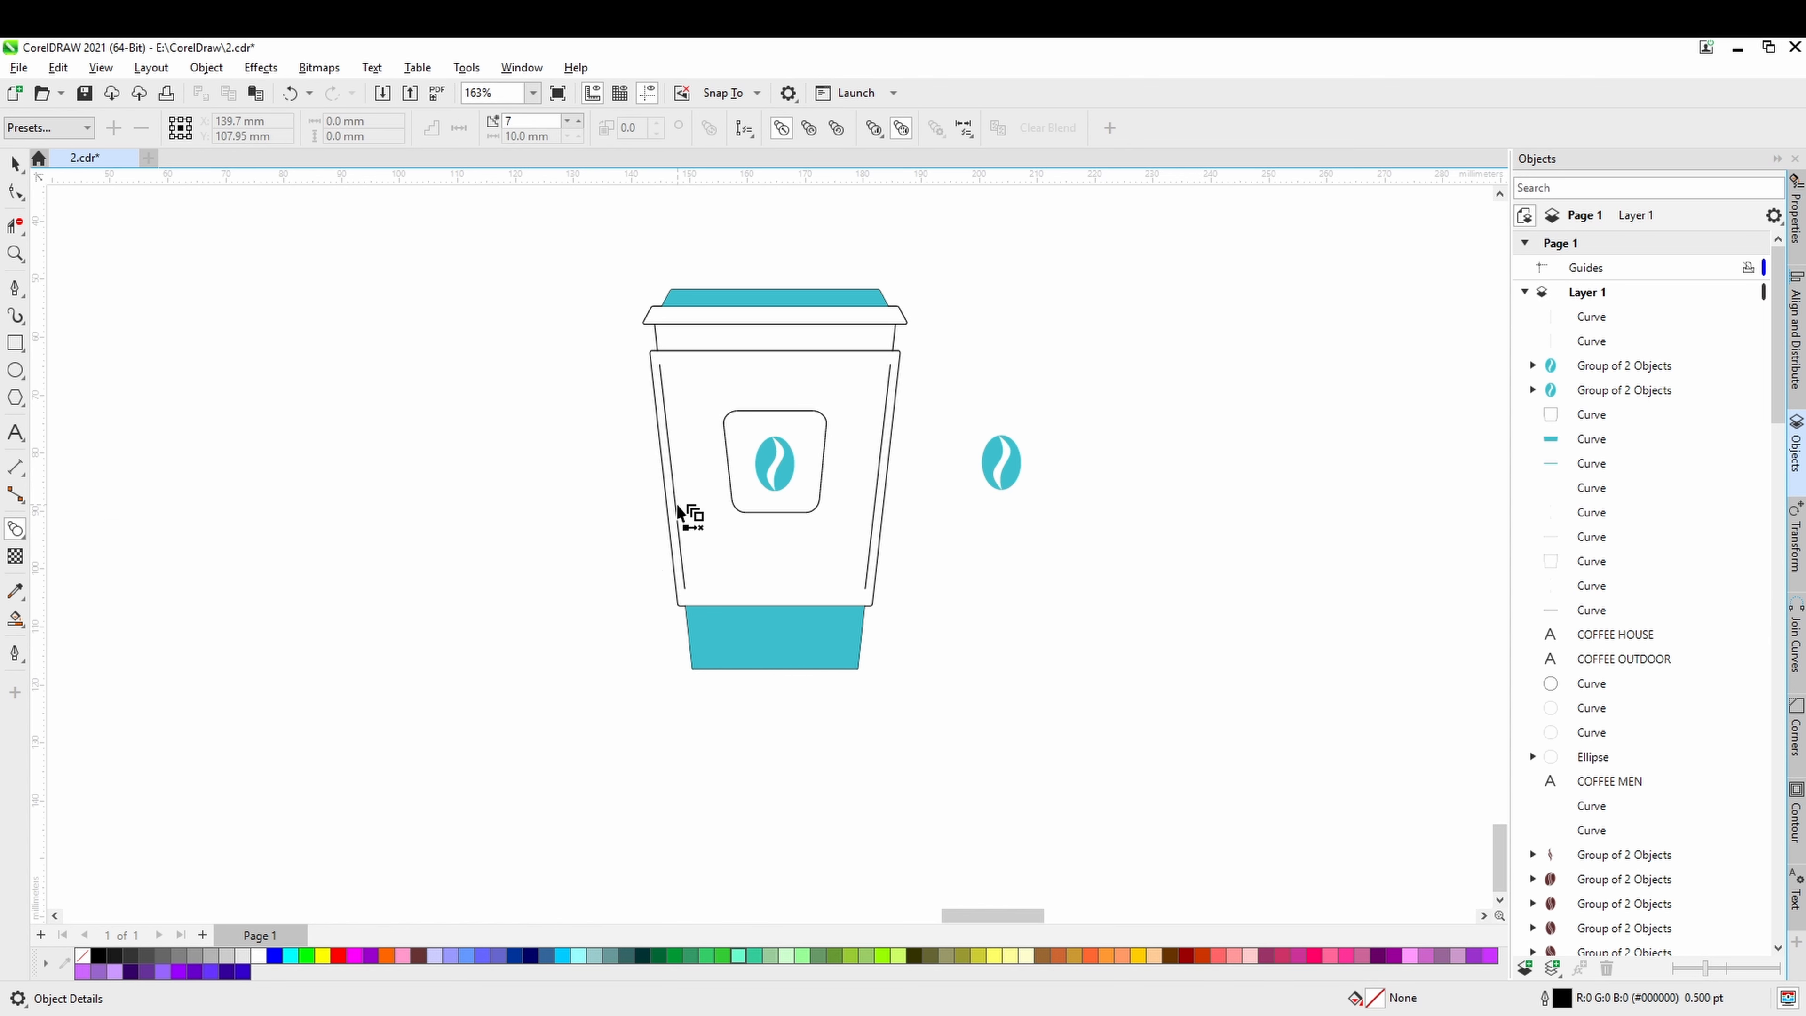
pyautogui.moveTo(678, 510); pyautogui.dragTo(757, 507)
pyautogui.hotkey('ctrl', 'z')
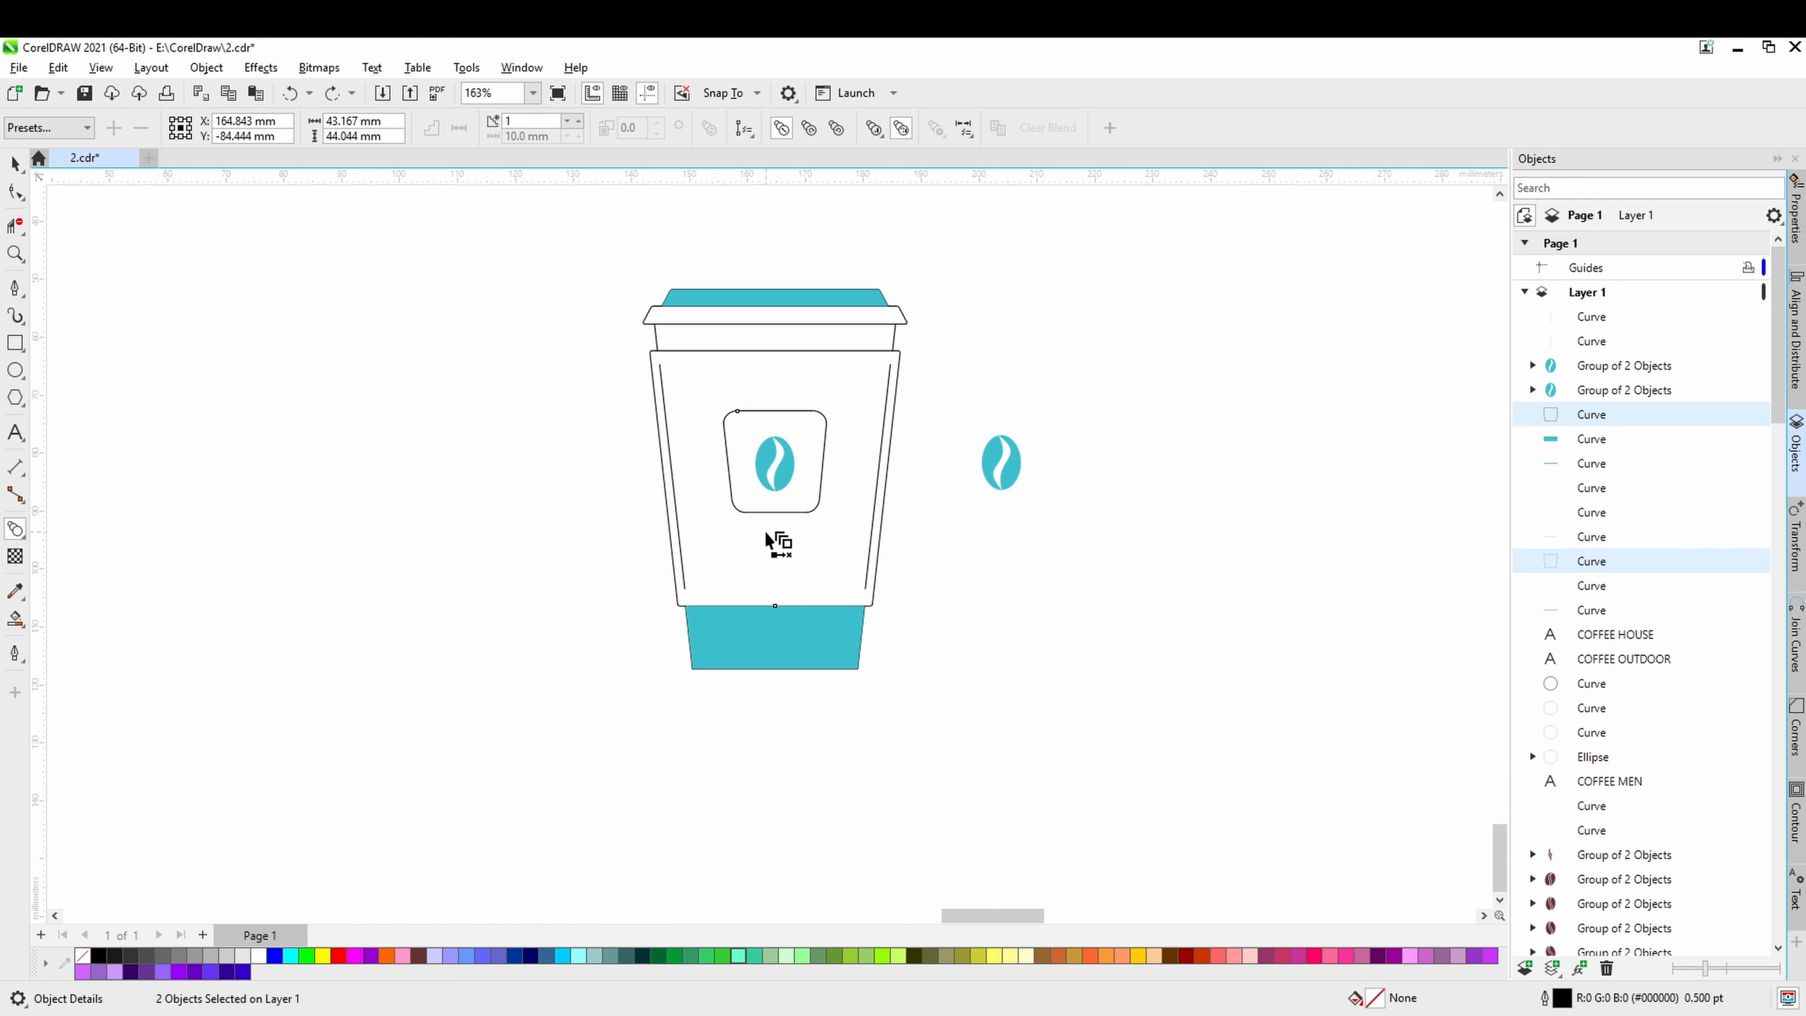
pyautogui.moveTo(695, 526); pyautogui.dragTo(874, 502)
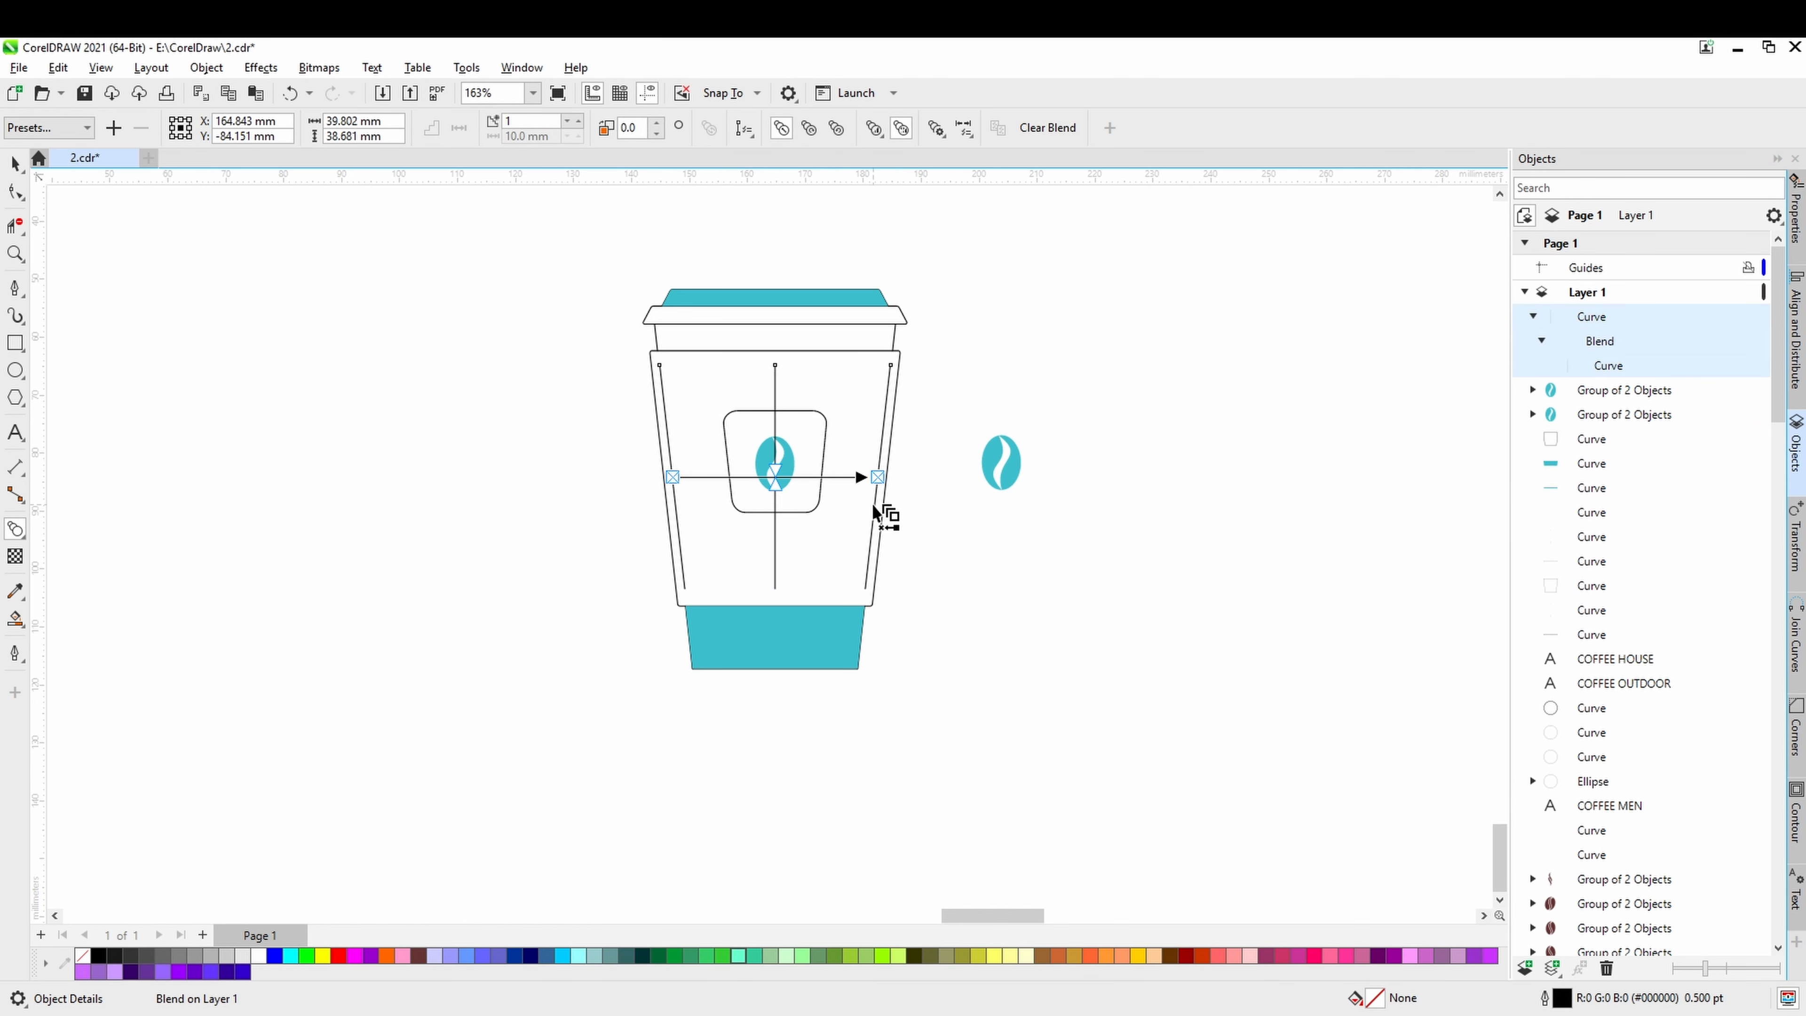
pyautogui.click(579, 121)
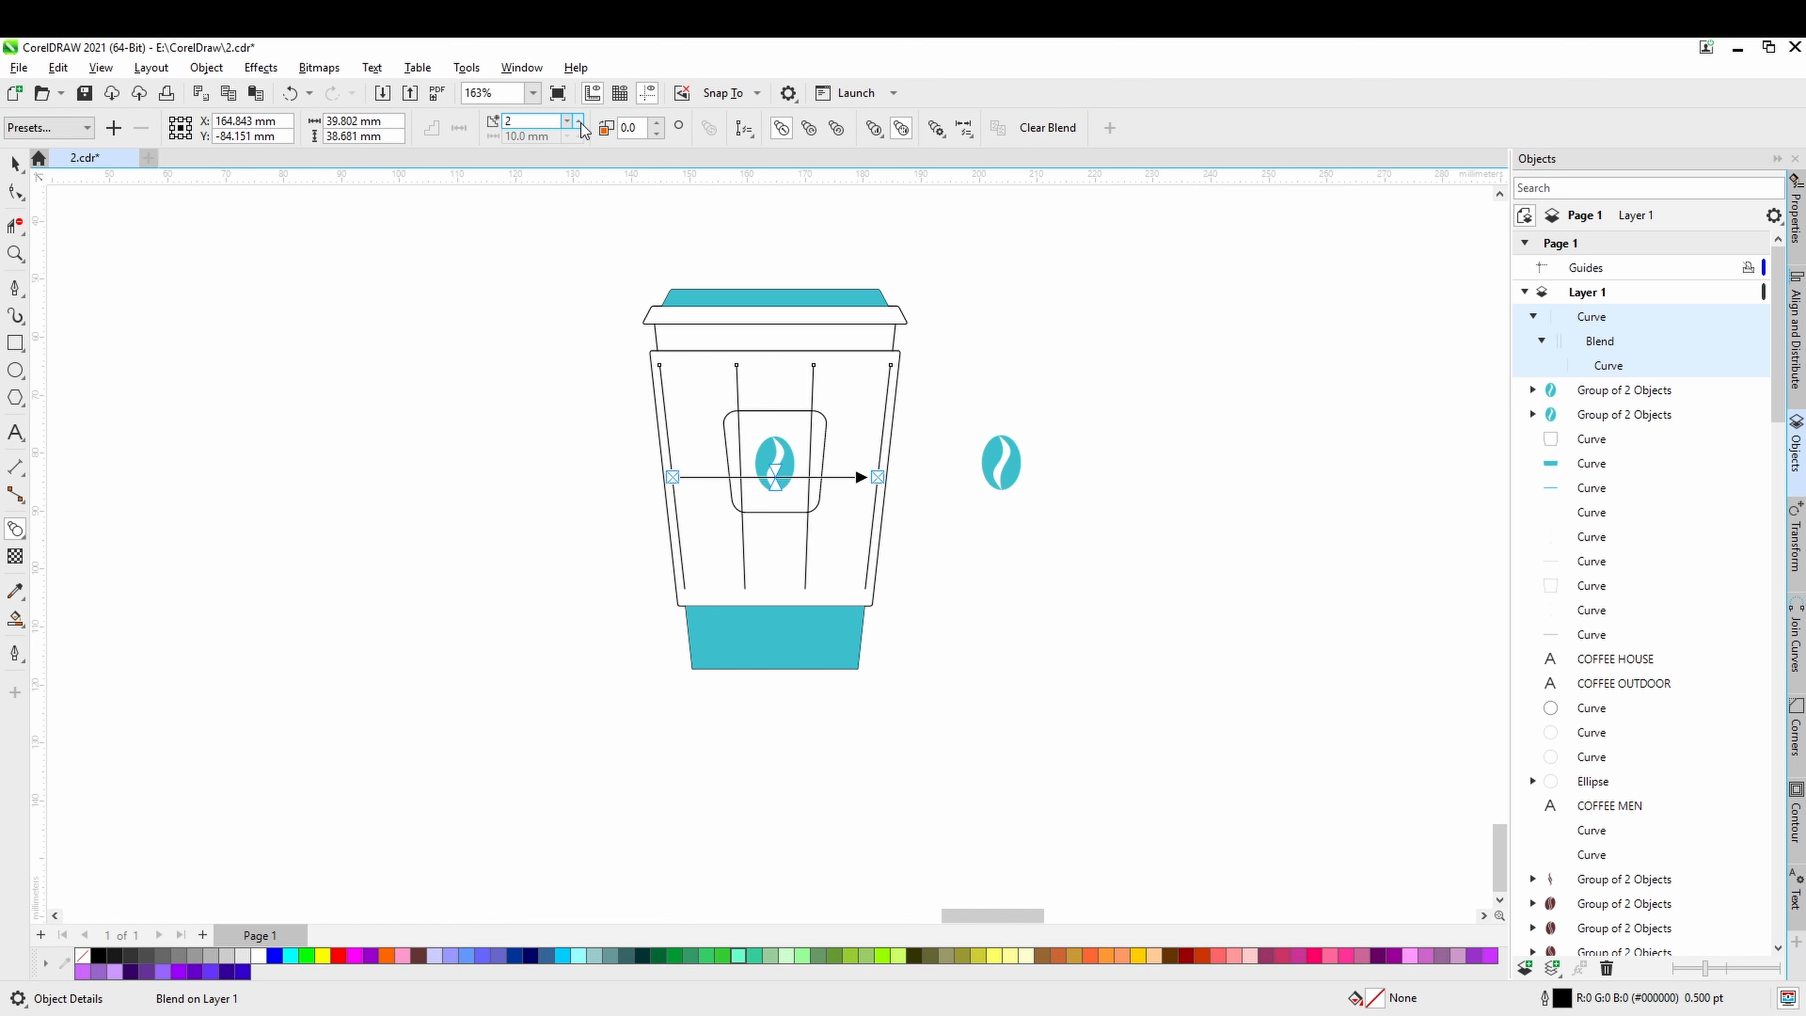
pyautogui.click(579, 121)
pyautogui.click(579, 121)
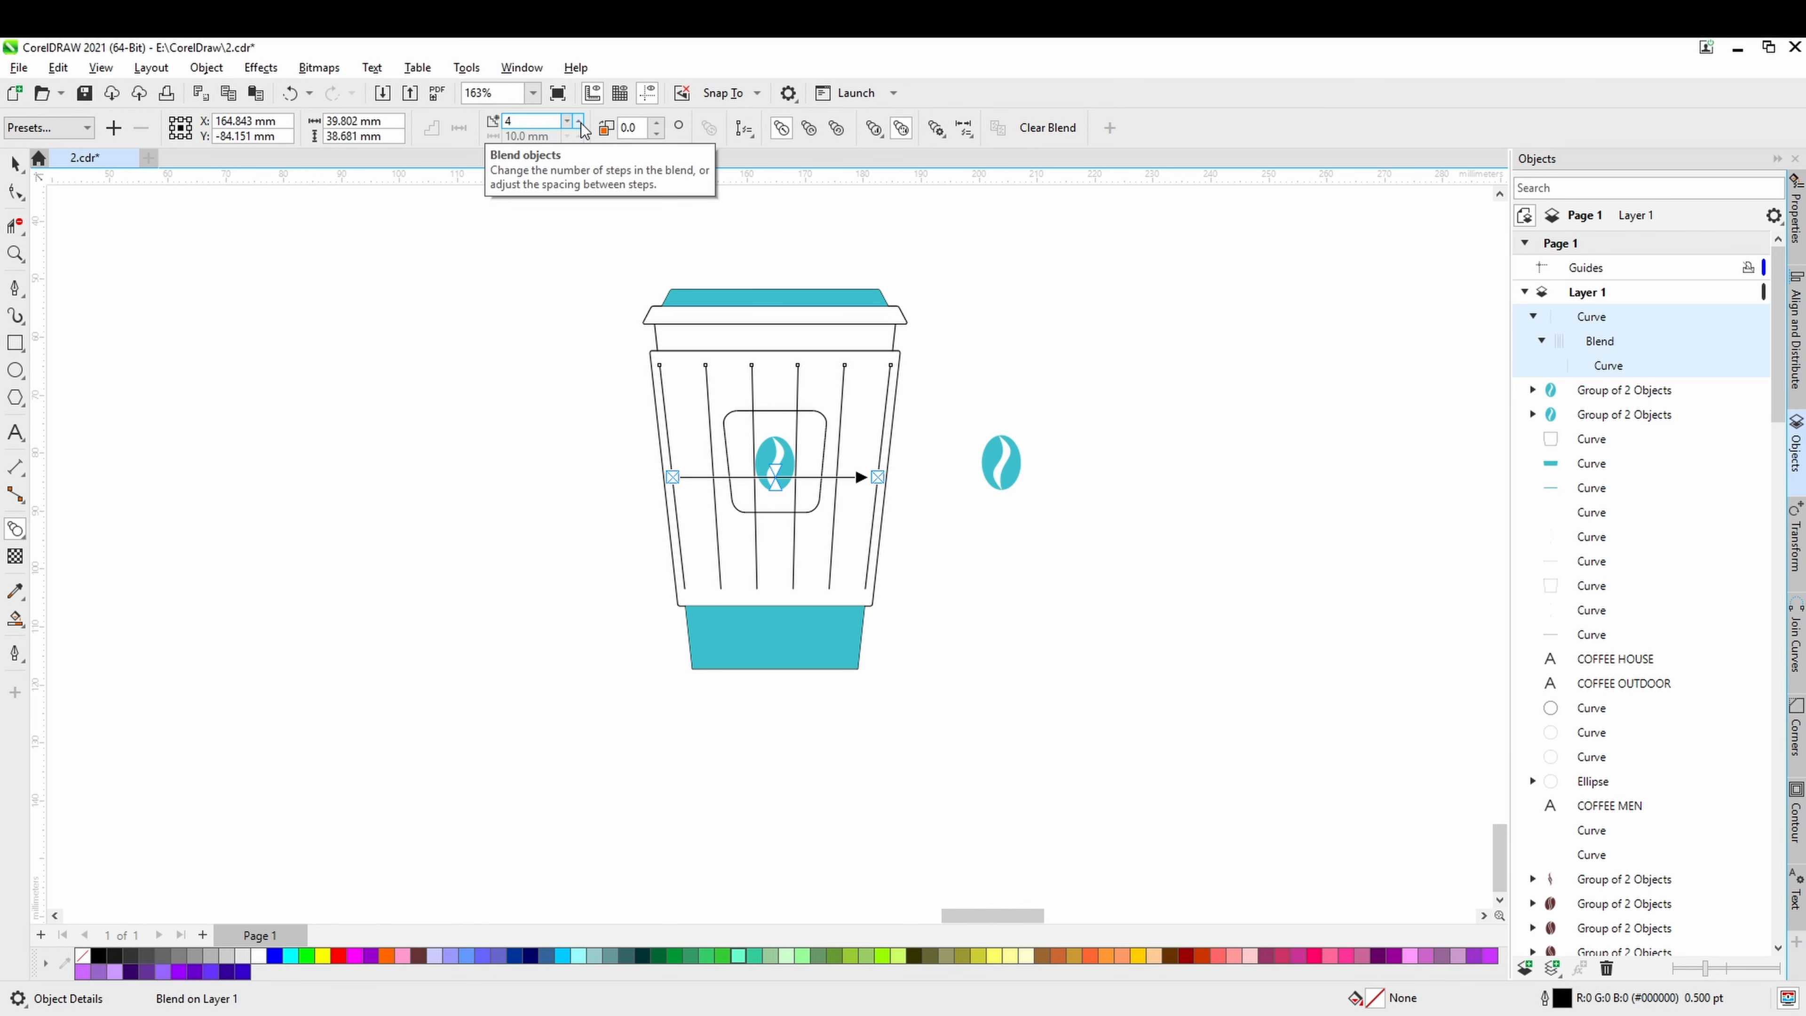
pyautogui.click(579, 121)
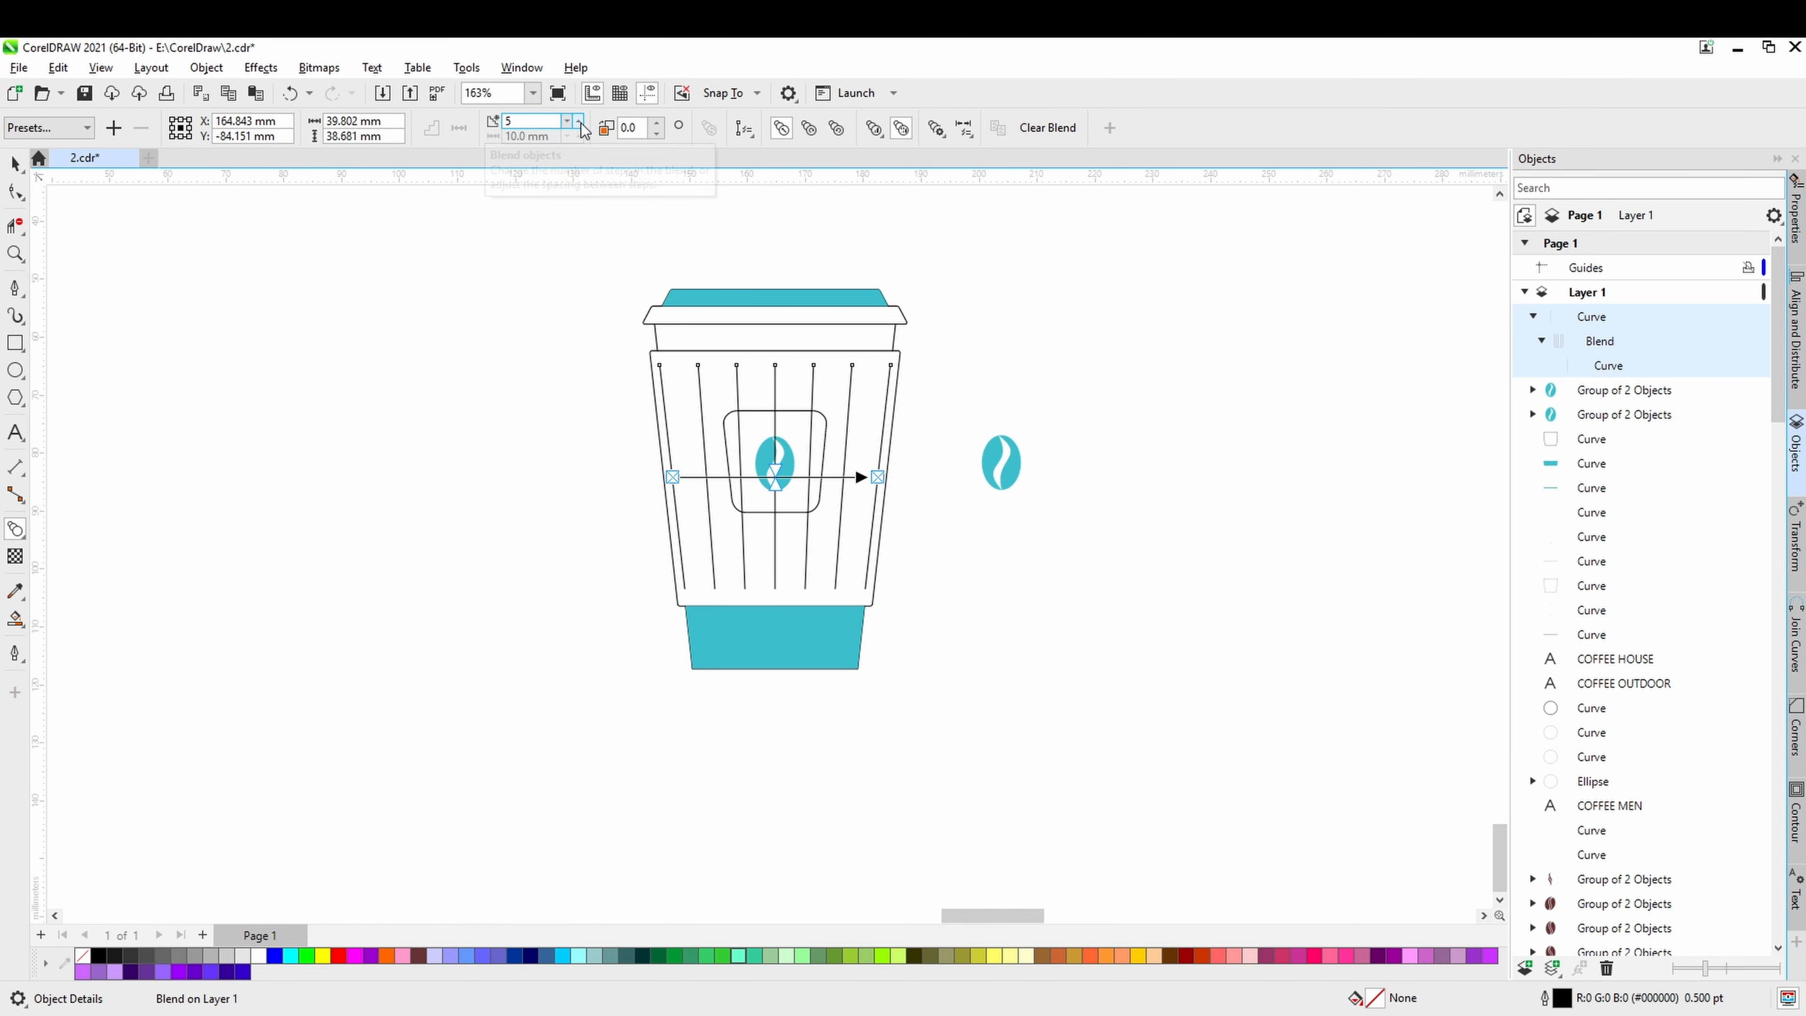
pyautogui.click(14, 164)
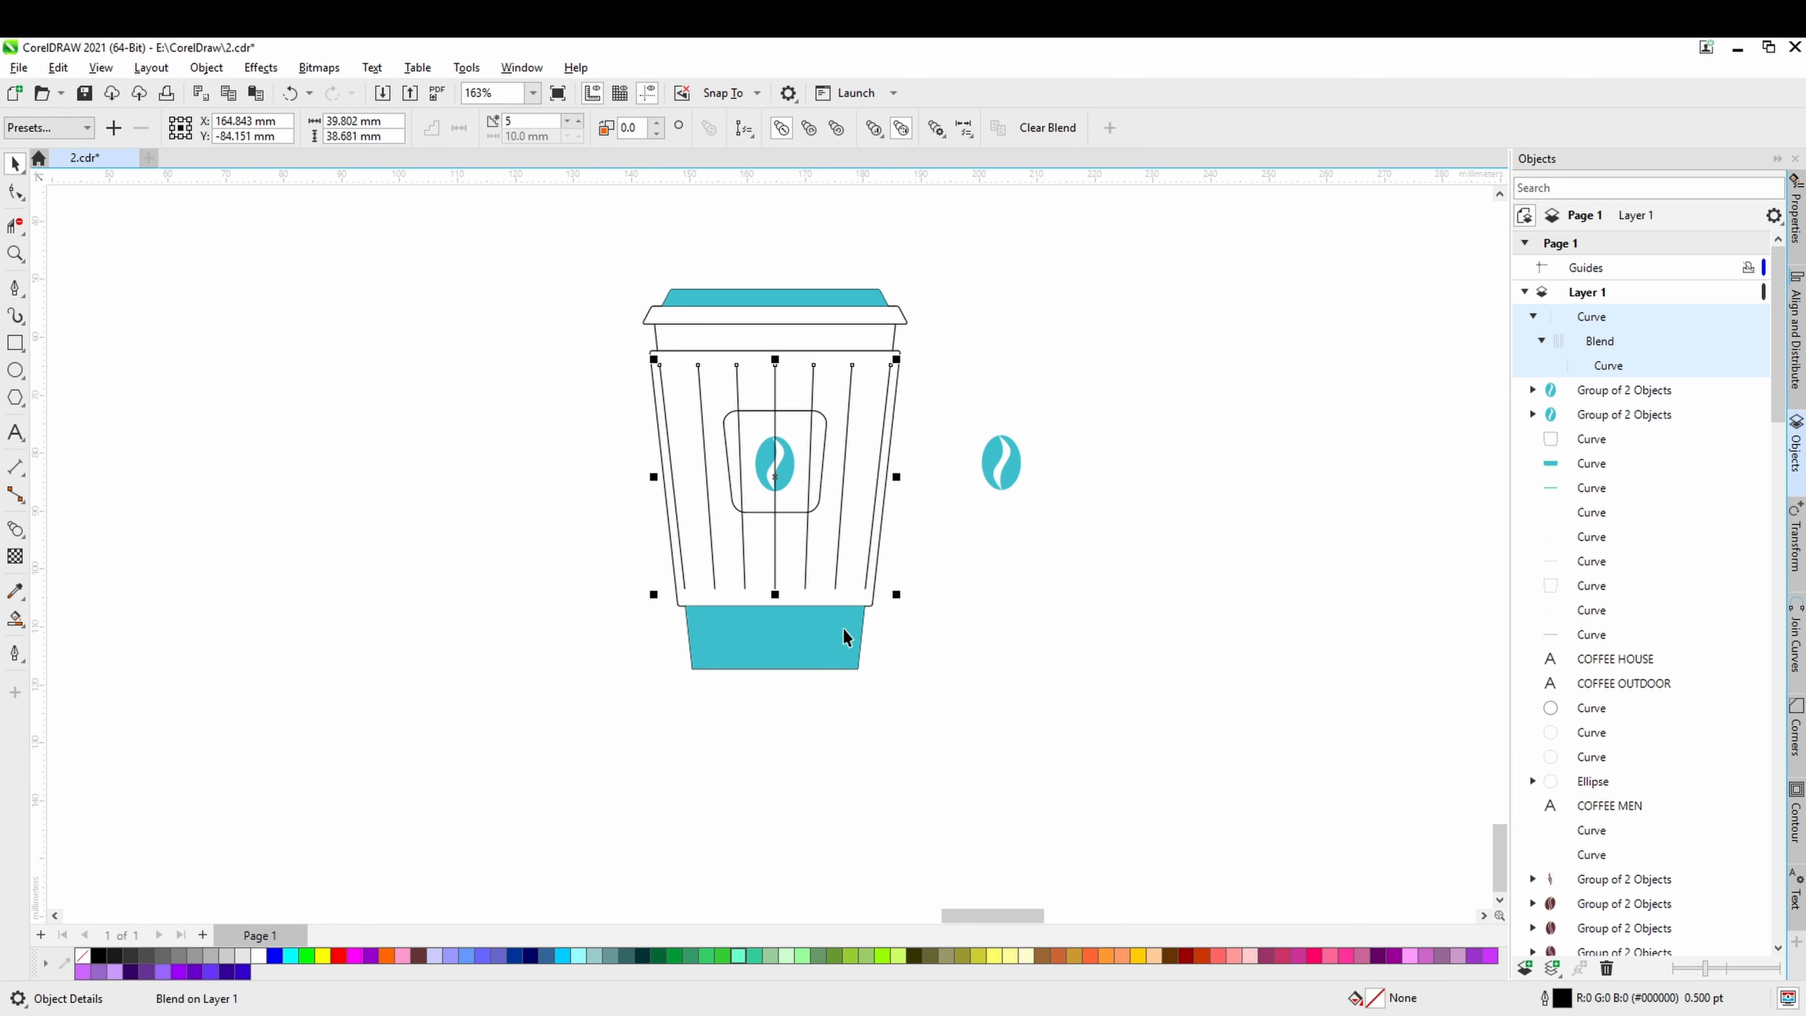
# Bring the cup's rounded label and the bean group inside it to the front of the page.
pyautogui.scroll(-5, 842, 641)
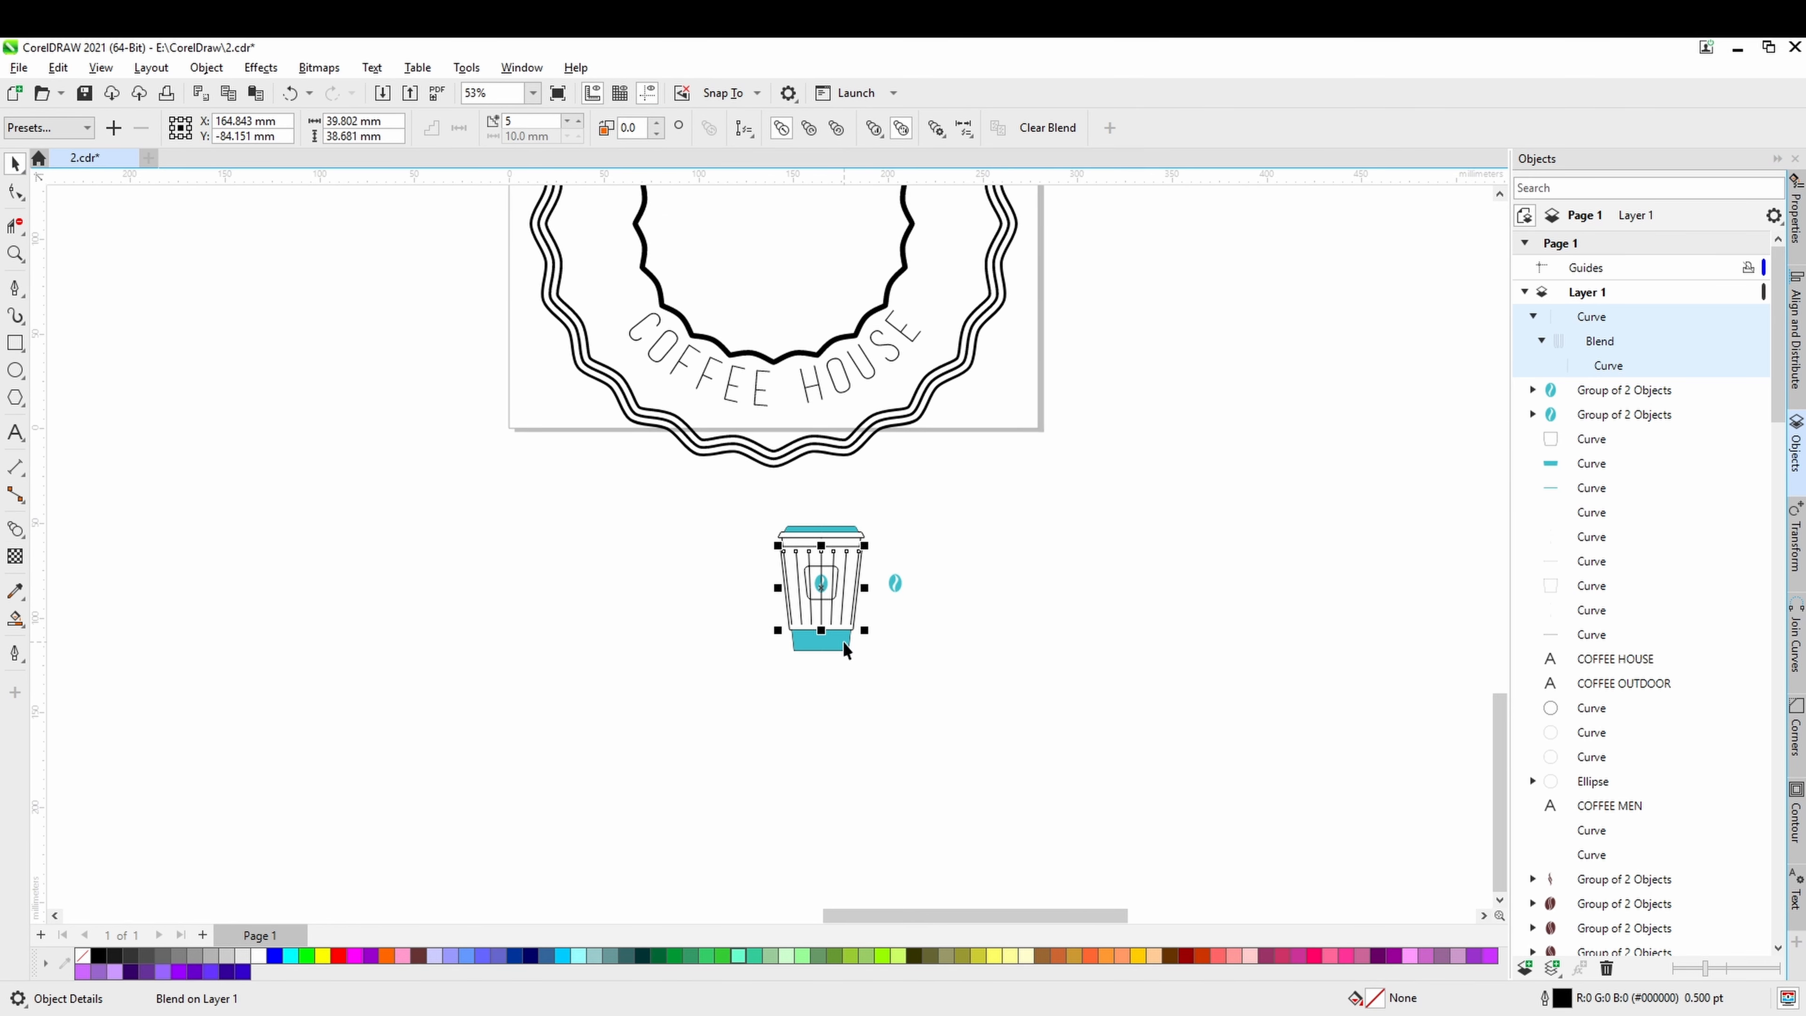
pyautogui.scroll(5, 842, 641)
pyautogui.click(936, 733)
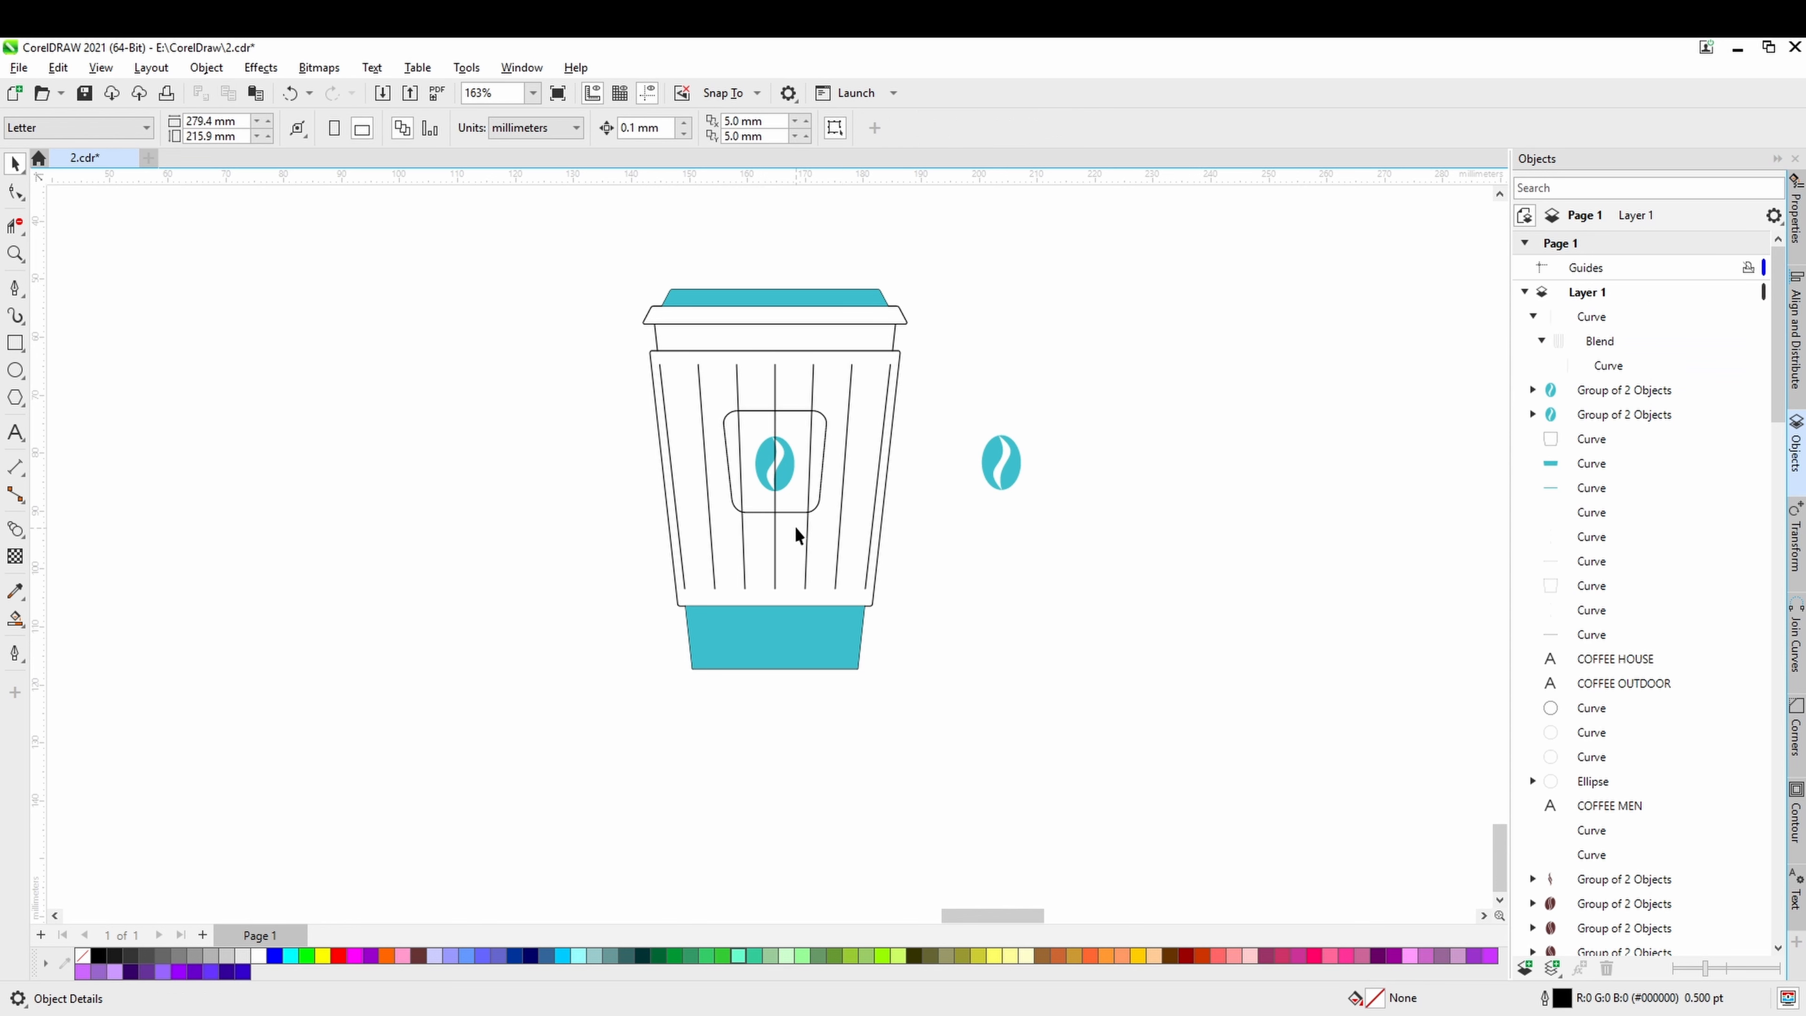
pyautogui.click(796, 512)
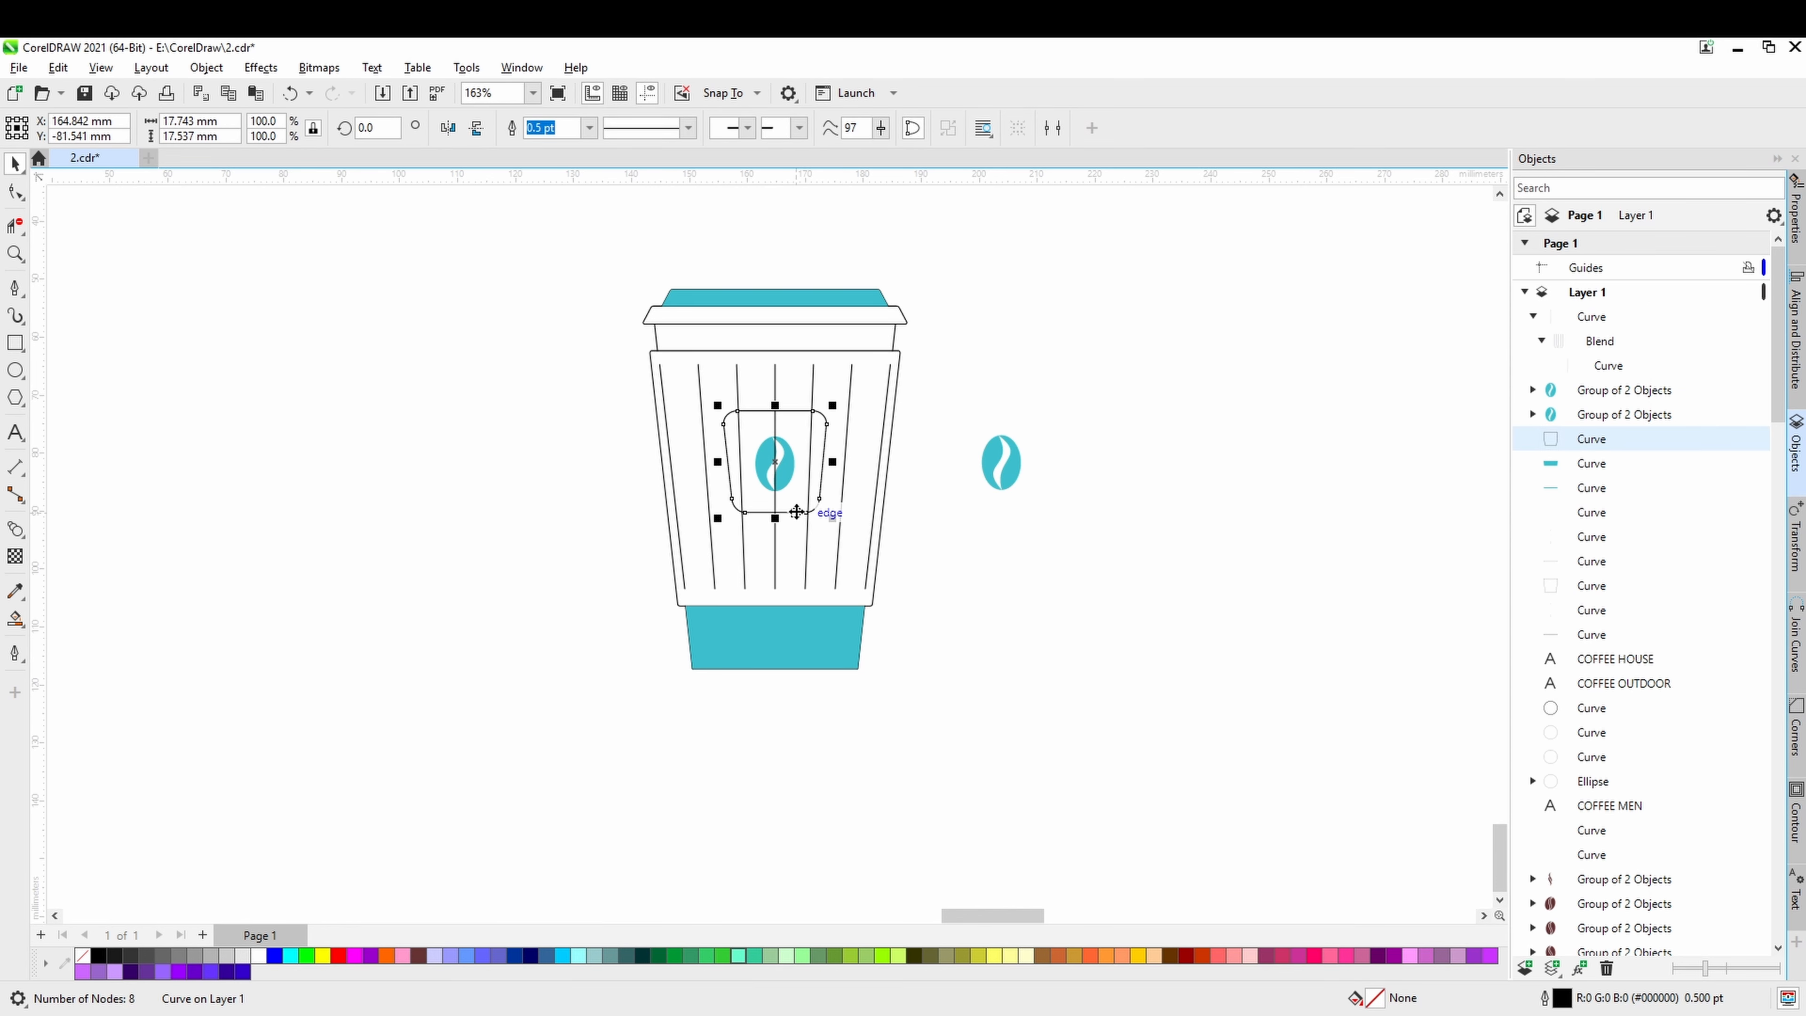
pyautogui.keyDown('shift'); pyautogui.click(787, 480); pyautogui.keyUp('shift')
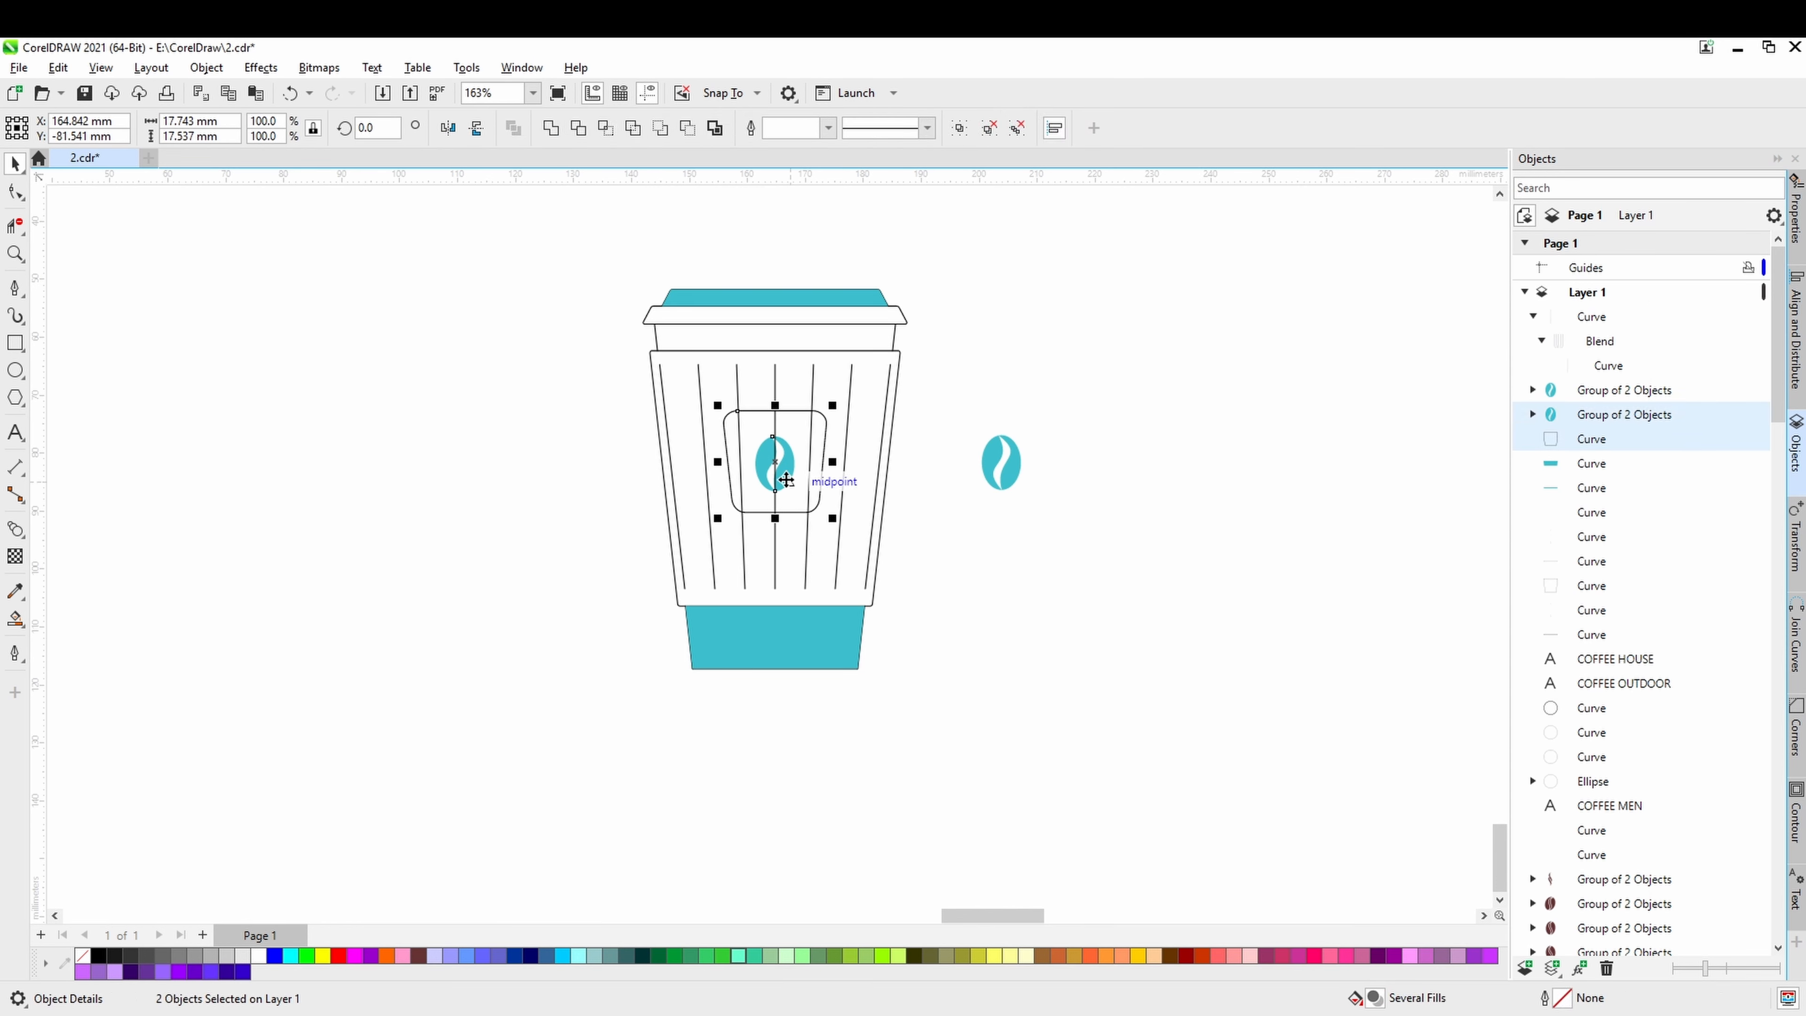
pyautogui.rightClick(786, 480)
pyautogui.moveTo(903, 651)
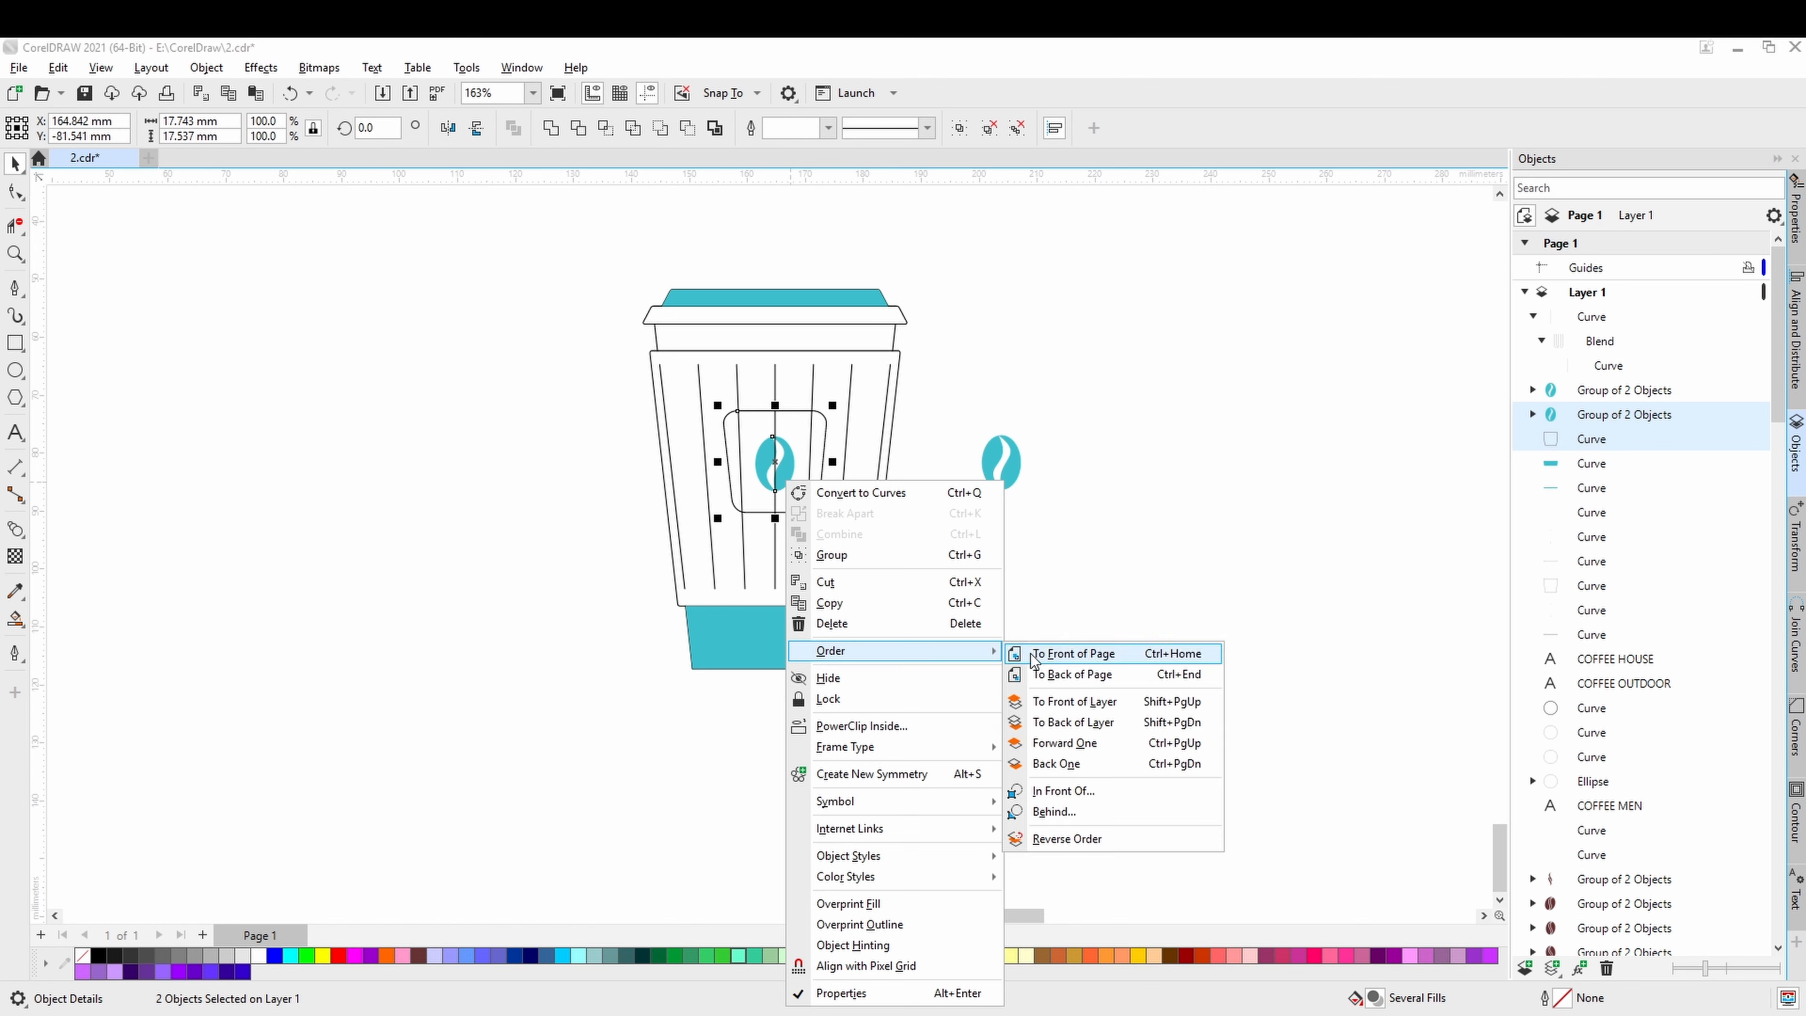
pyautogui.click(1032, 655)
pyautogui.click(1032, 648)
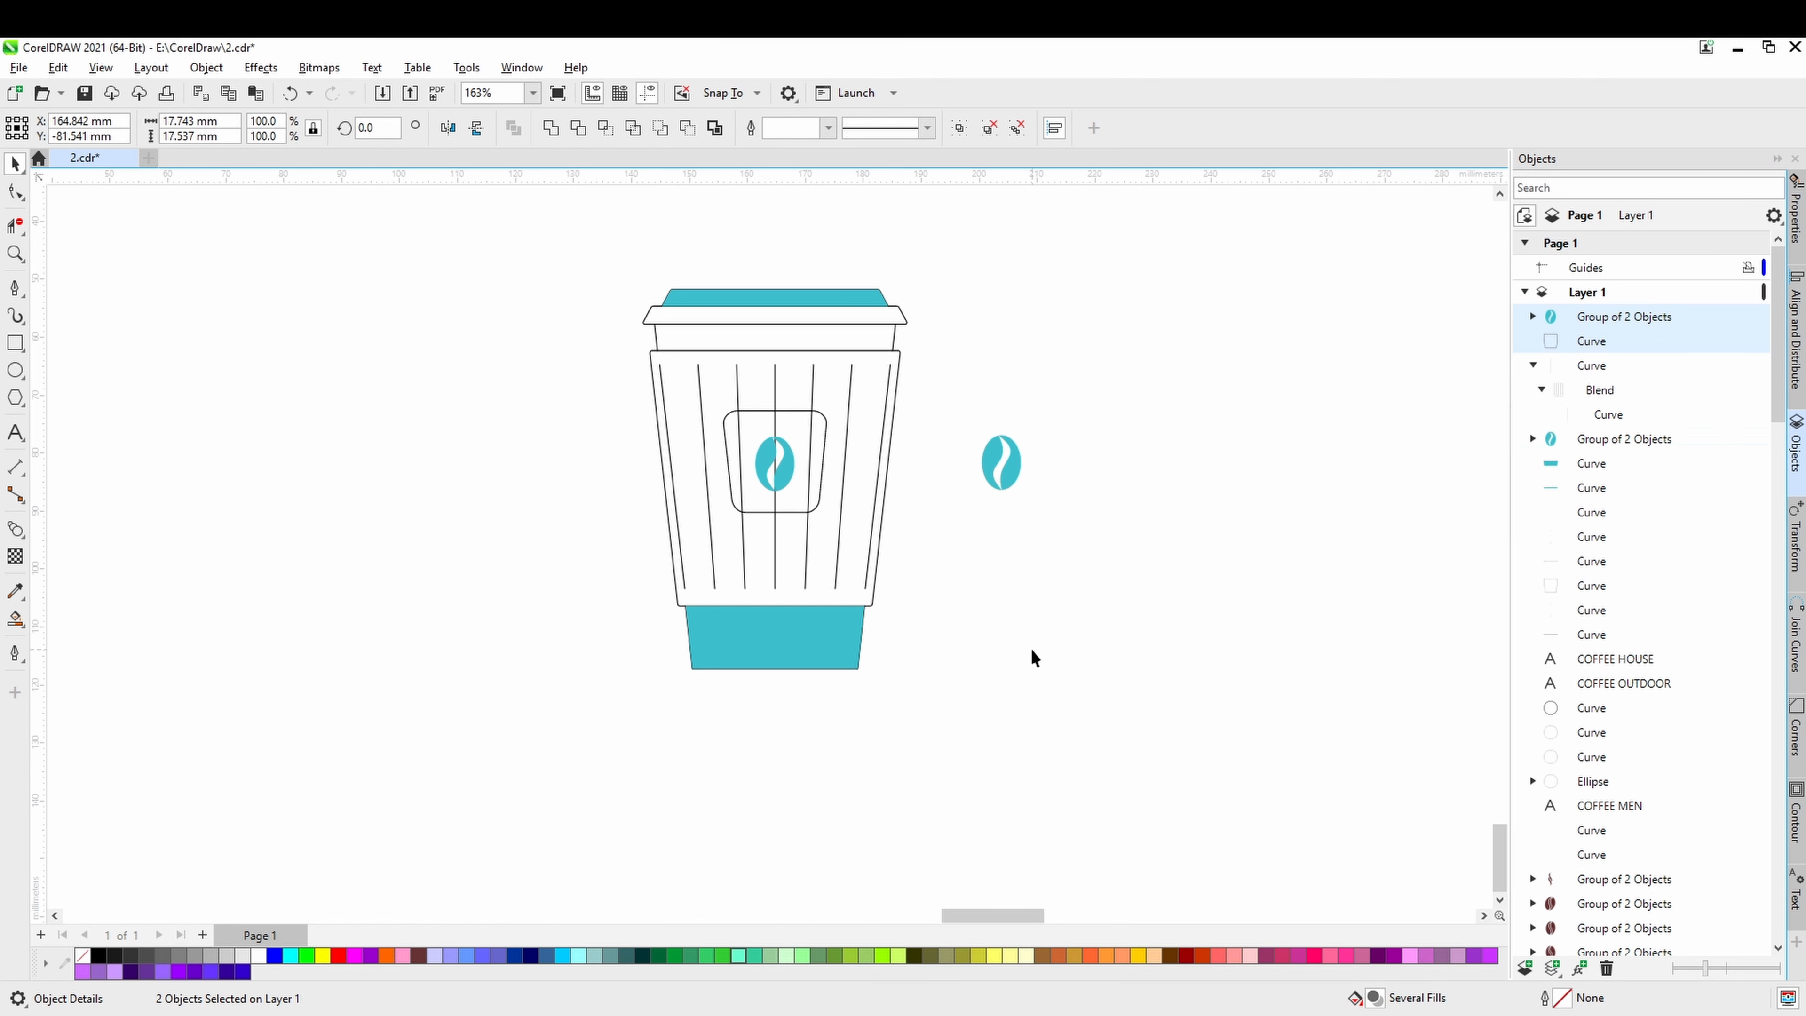
# Fill the rounded label behind the bean with white so it covers the sleeve lines.
pyautogui.click(792, 512)
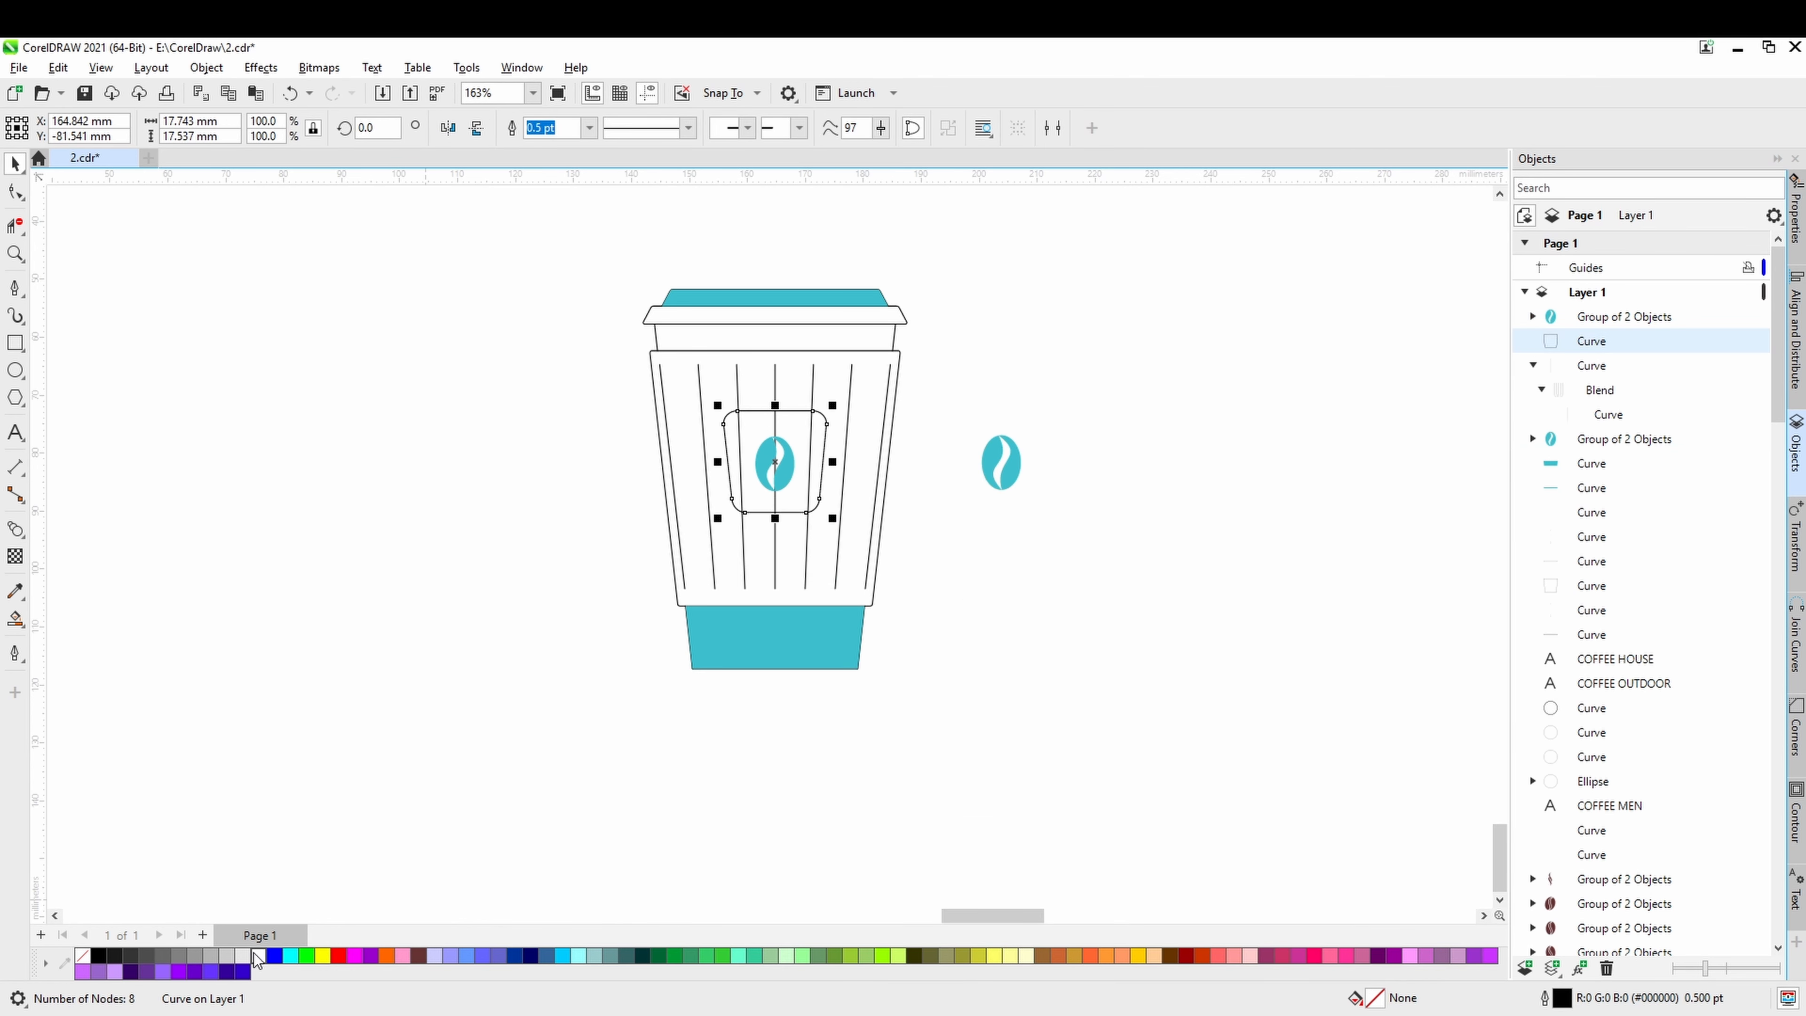
pyautogui.click(257, 958)
pyautogui.click(634, 754)
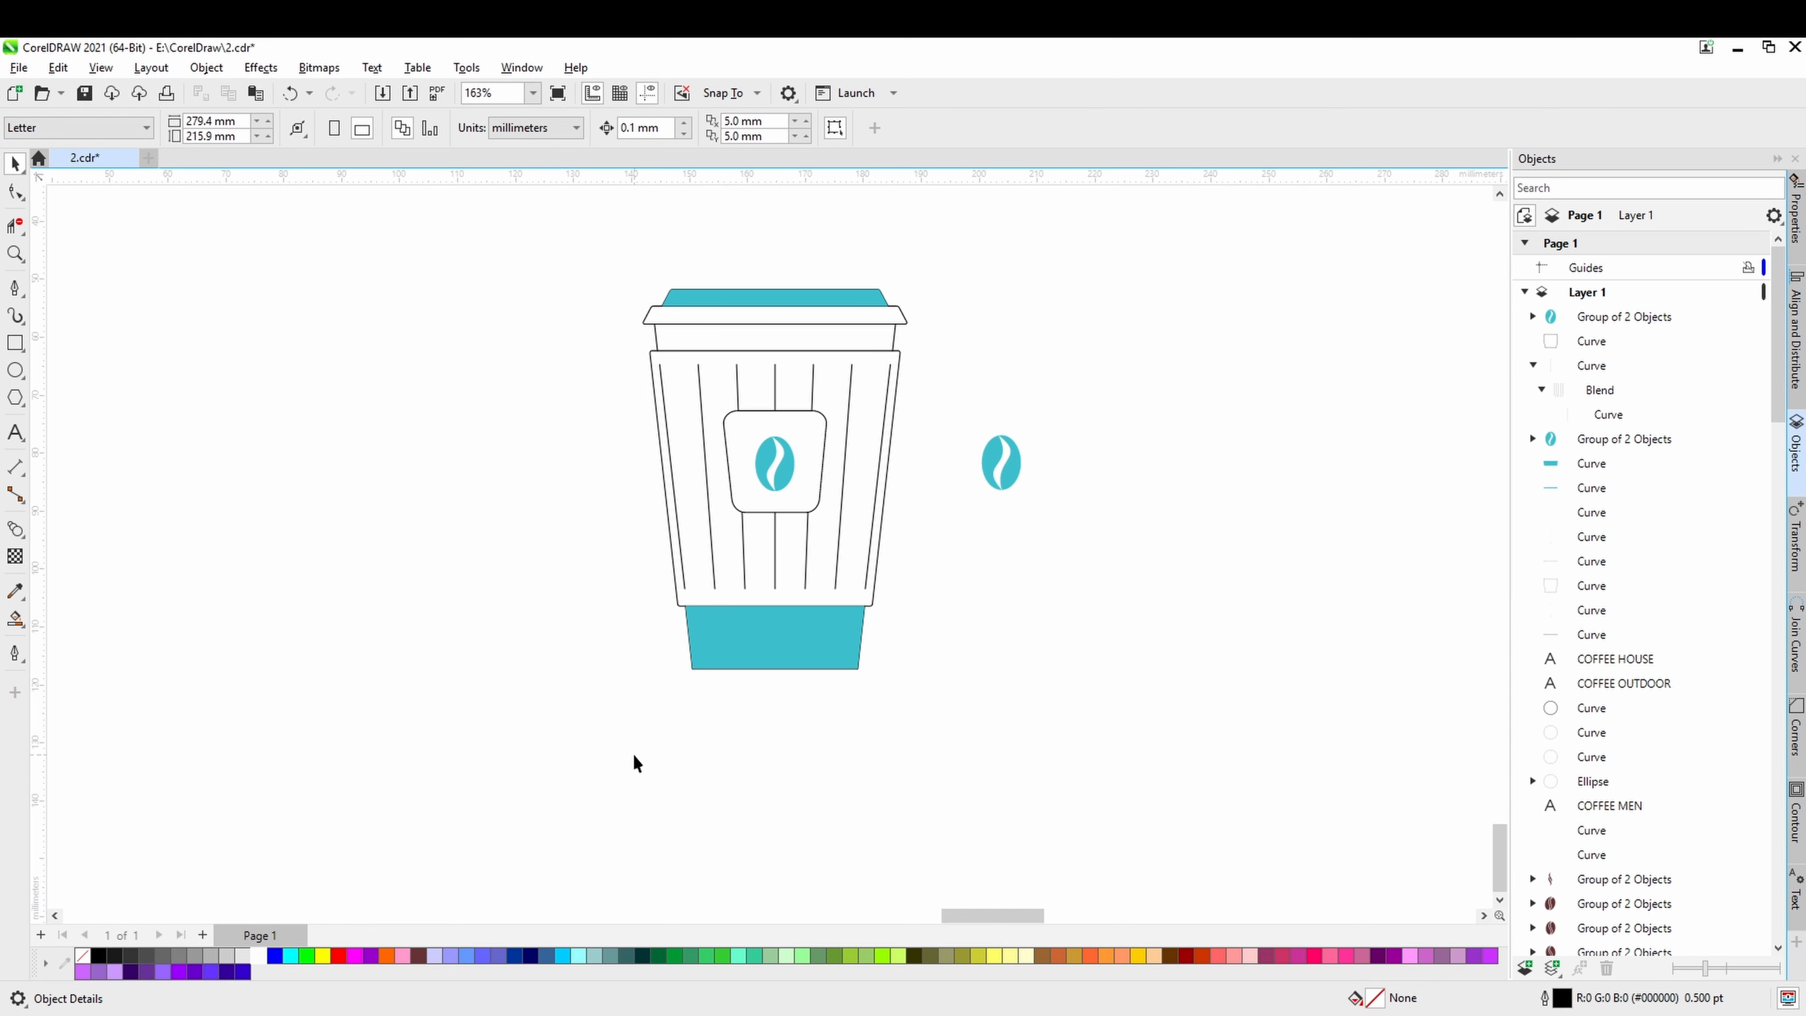
pyautogui.moveTo(774, 663); pyautogui.dragTo(728, 690)
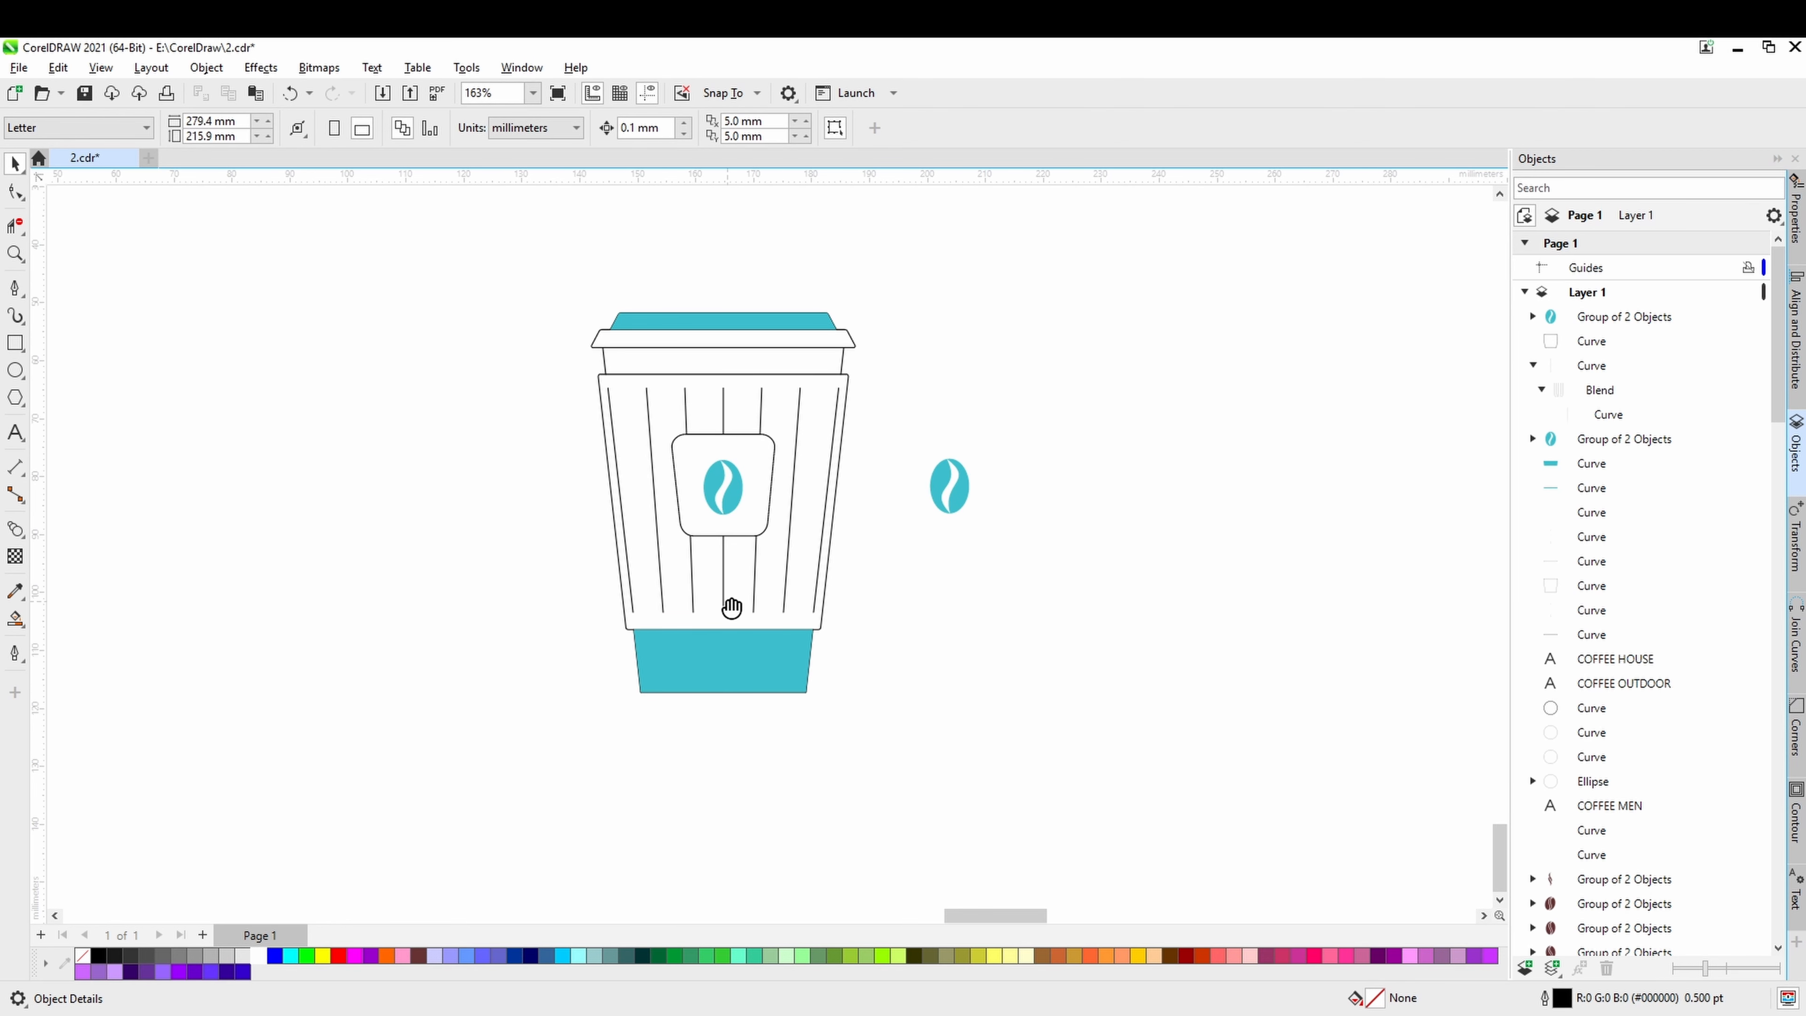
# Draw an open stepped pen line about 33 by 4.5 mm across the cup's base, down its left side and along above the bottom edge.
pyautogui.moveTo(732, 609); pyautogui.dragTo(756, 678)
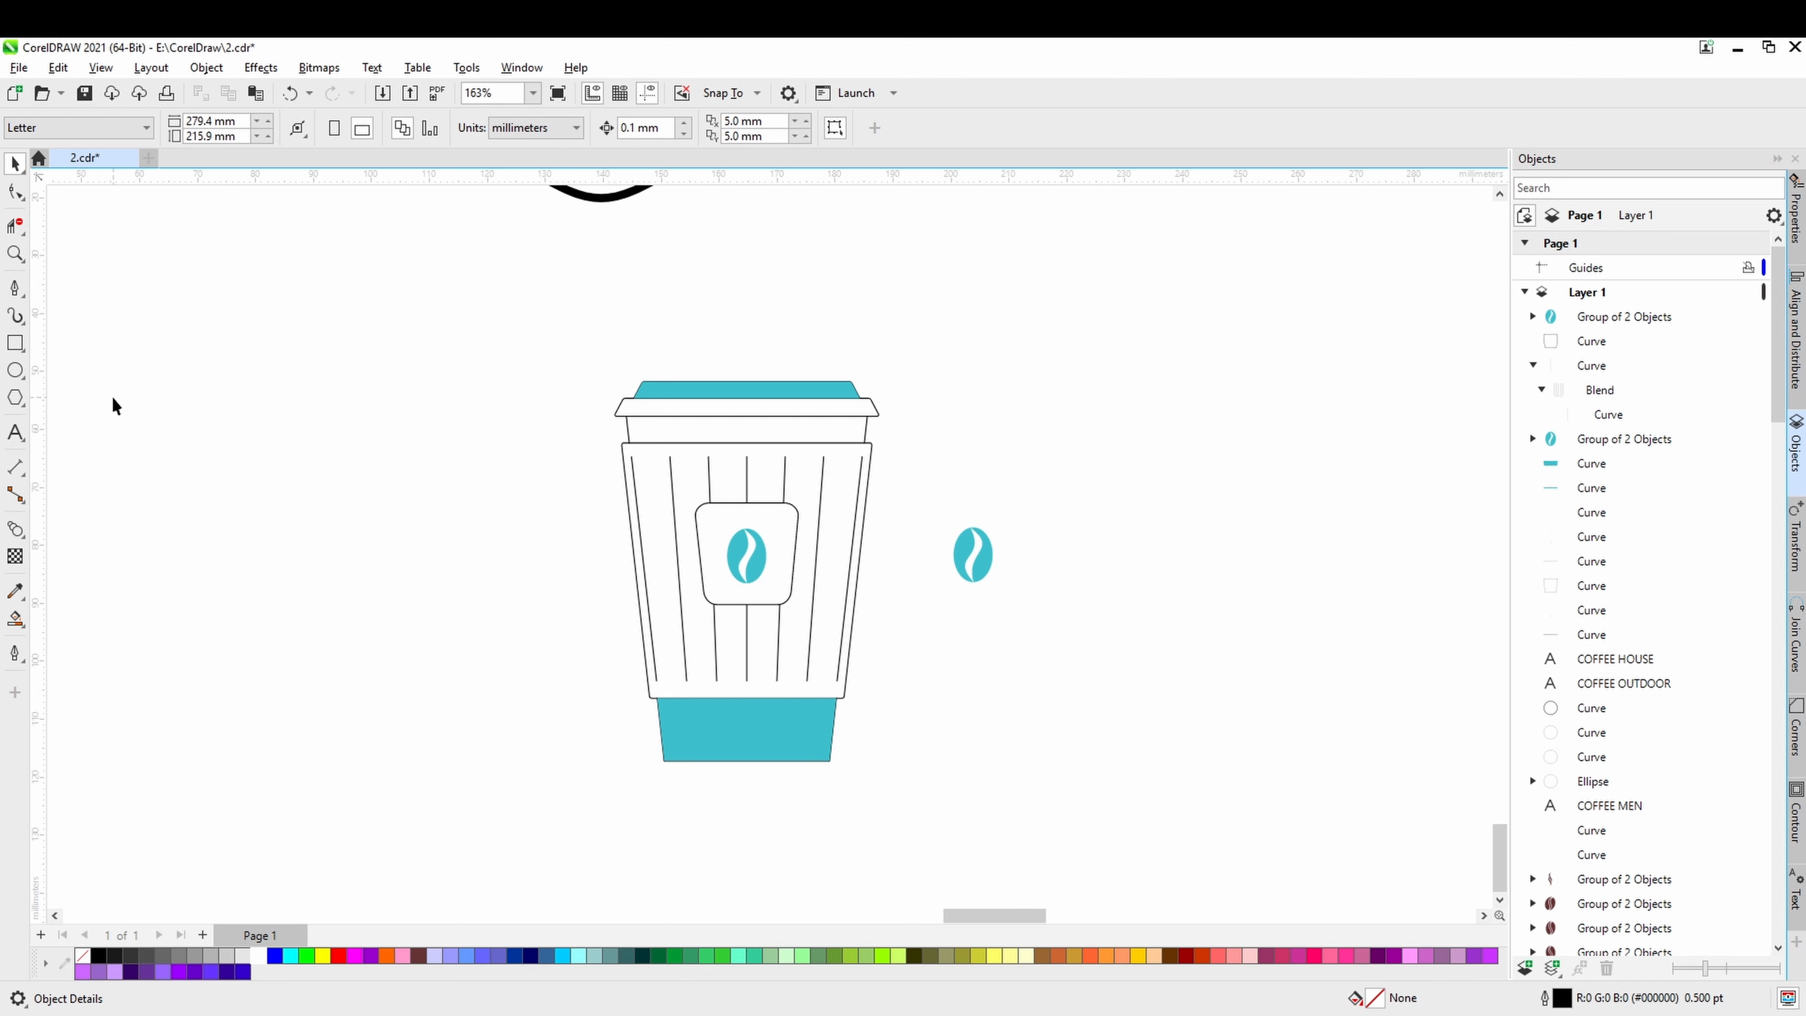
pyautogui.click(14, 289)
pyautogui.scroll(1, 702, 744)
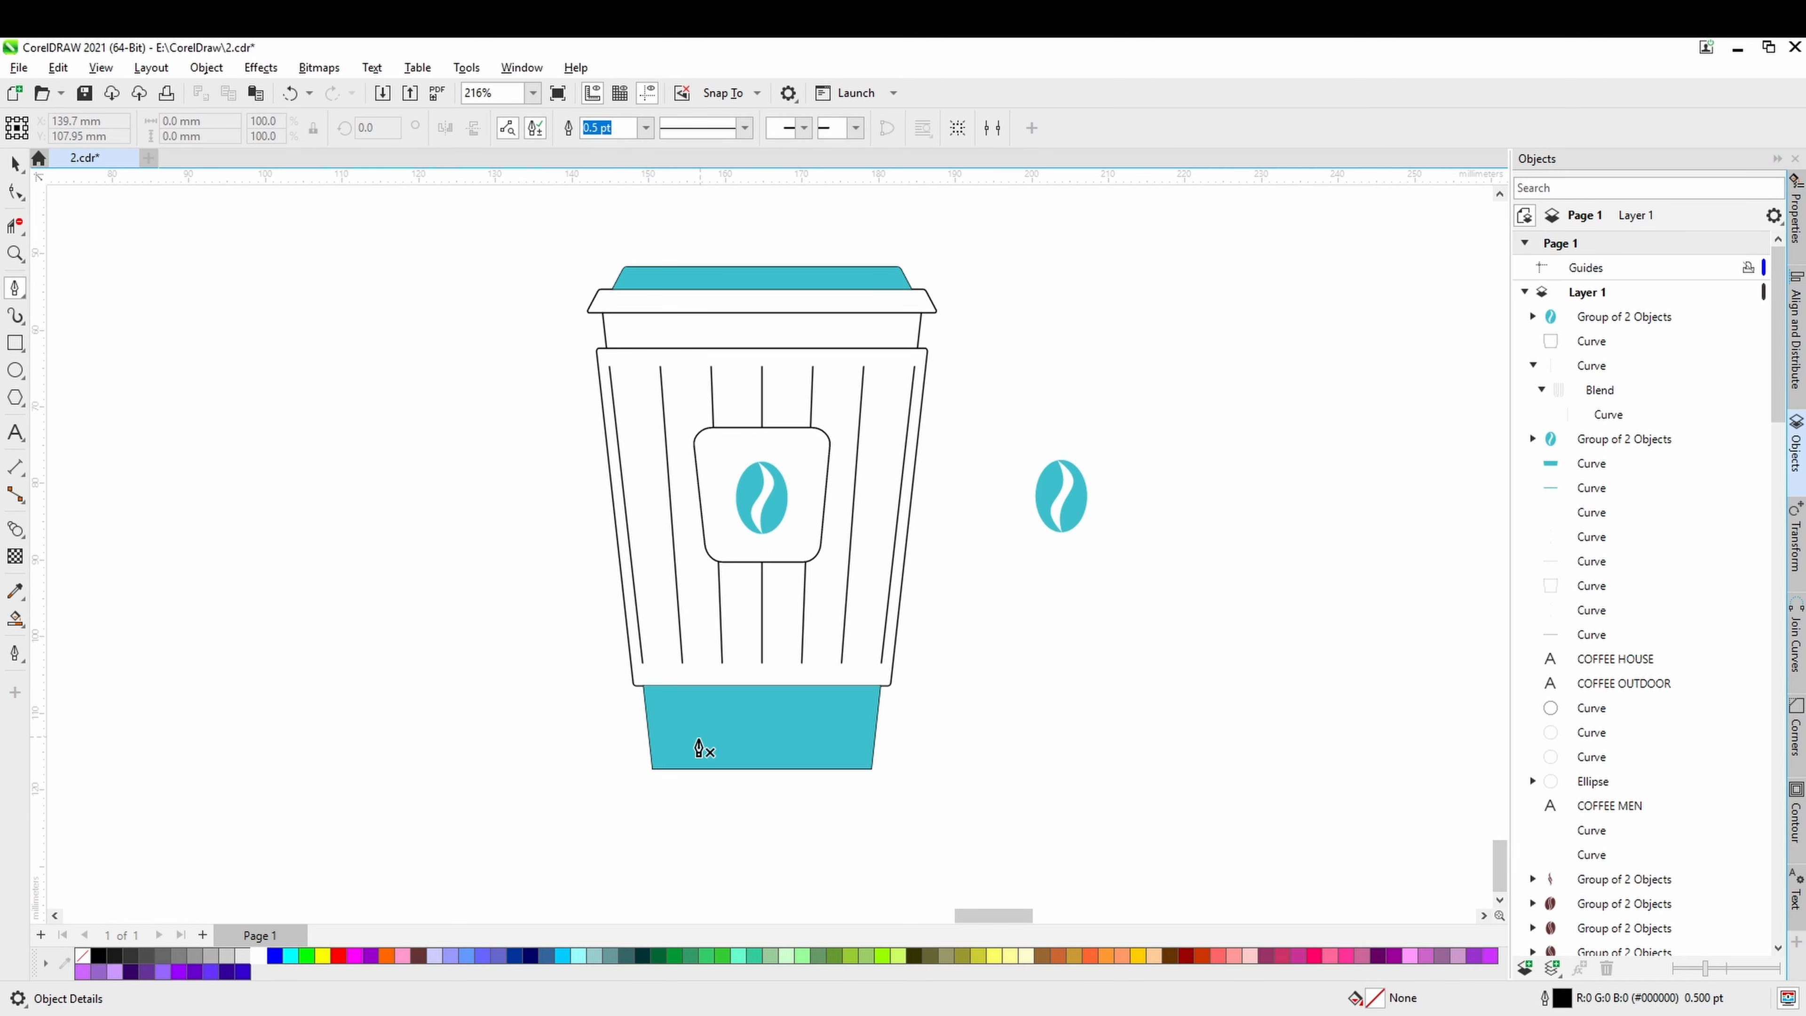
pyautogui.scroll(1, 699, 747)
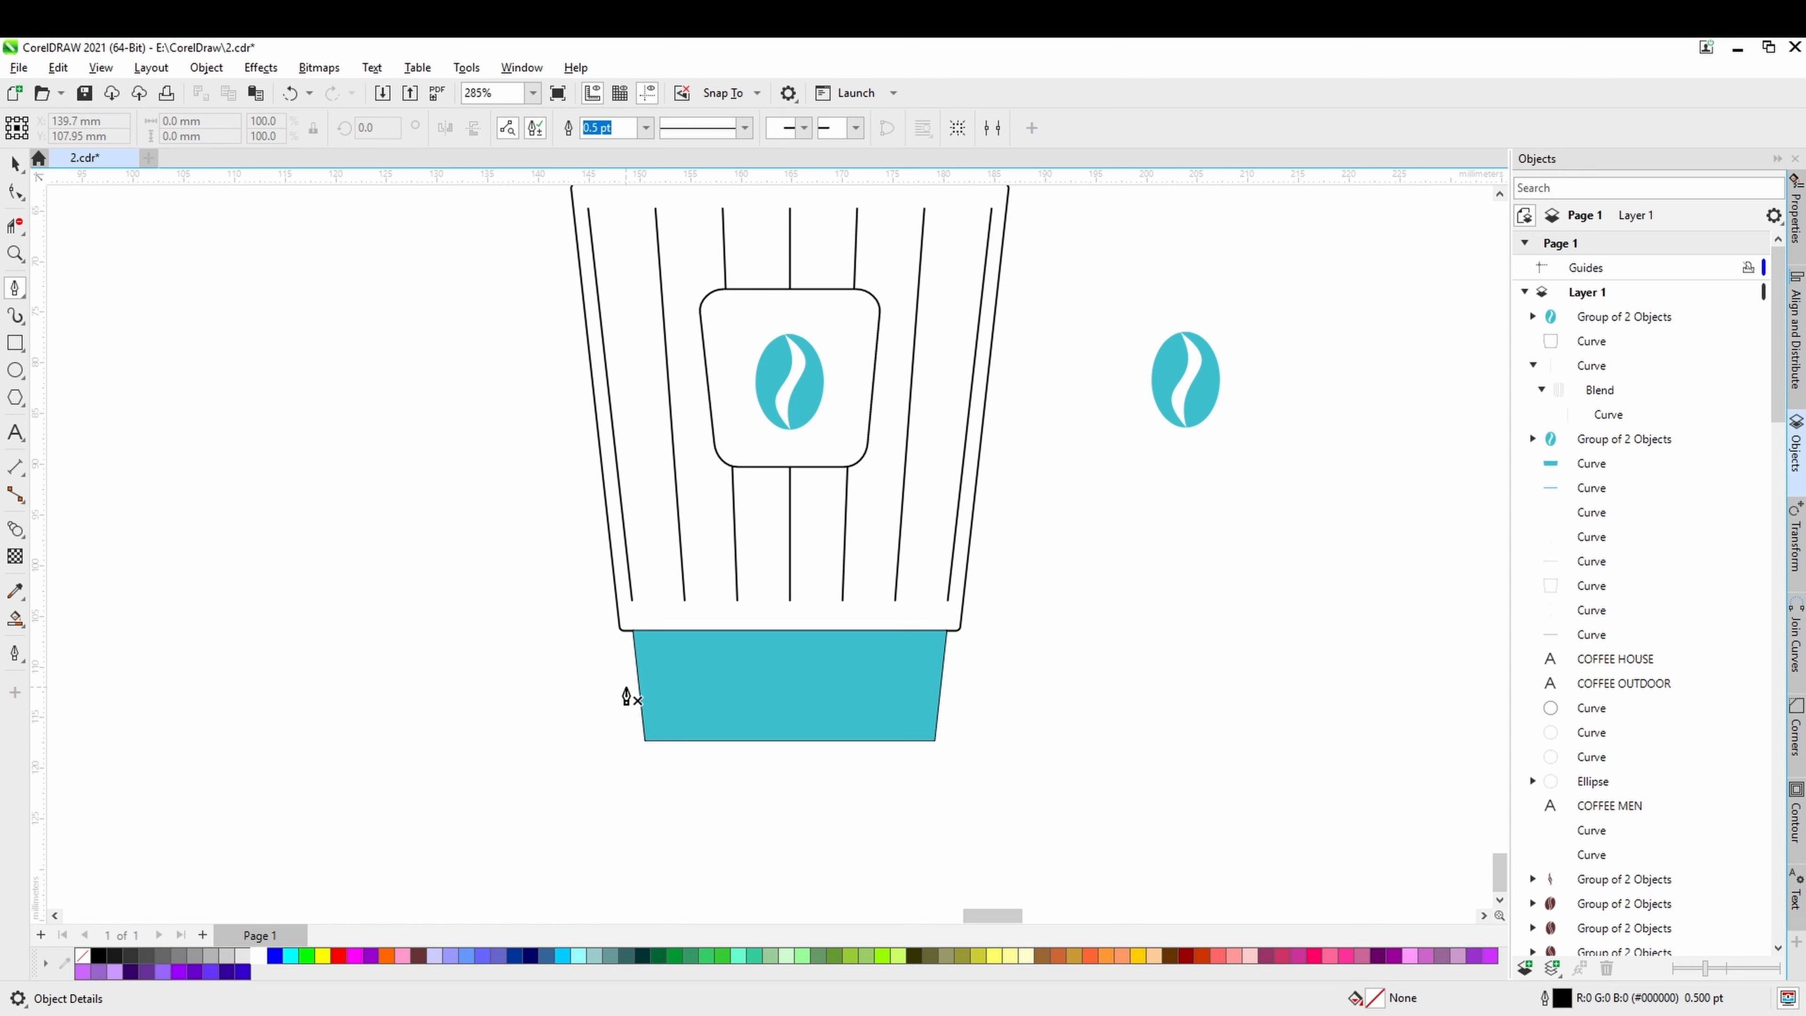
pyautogui.click(626, 682)
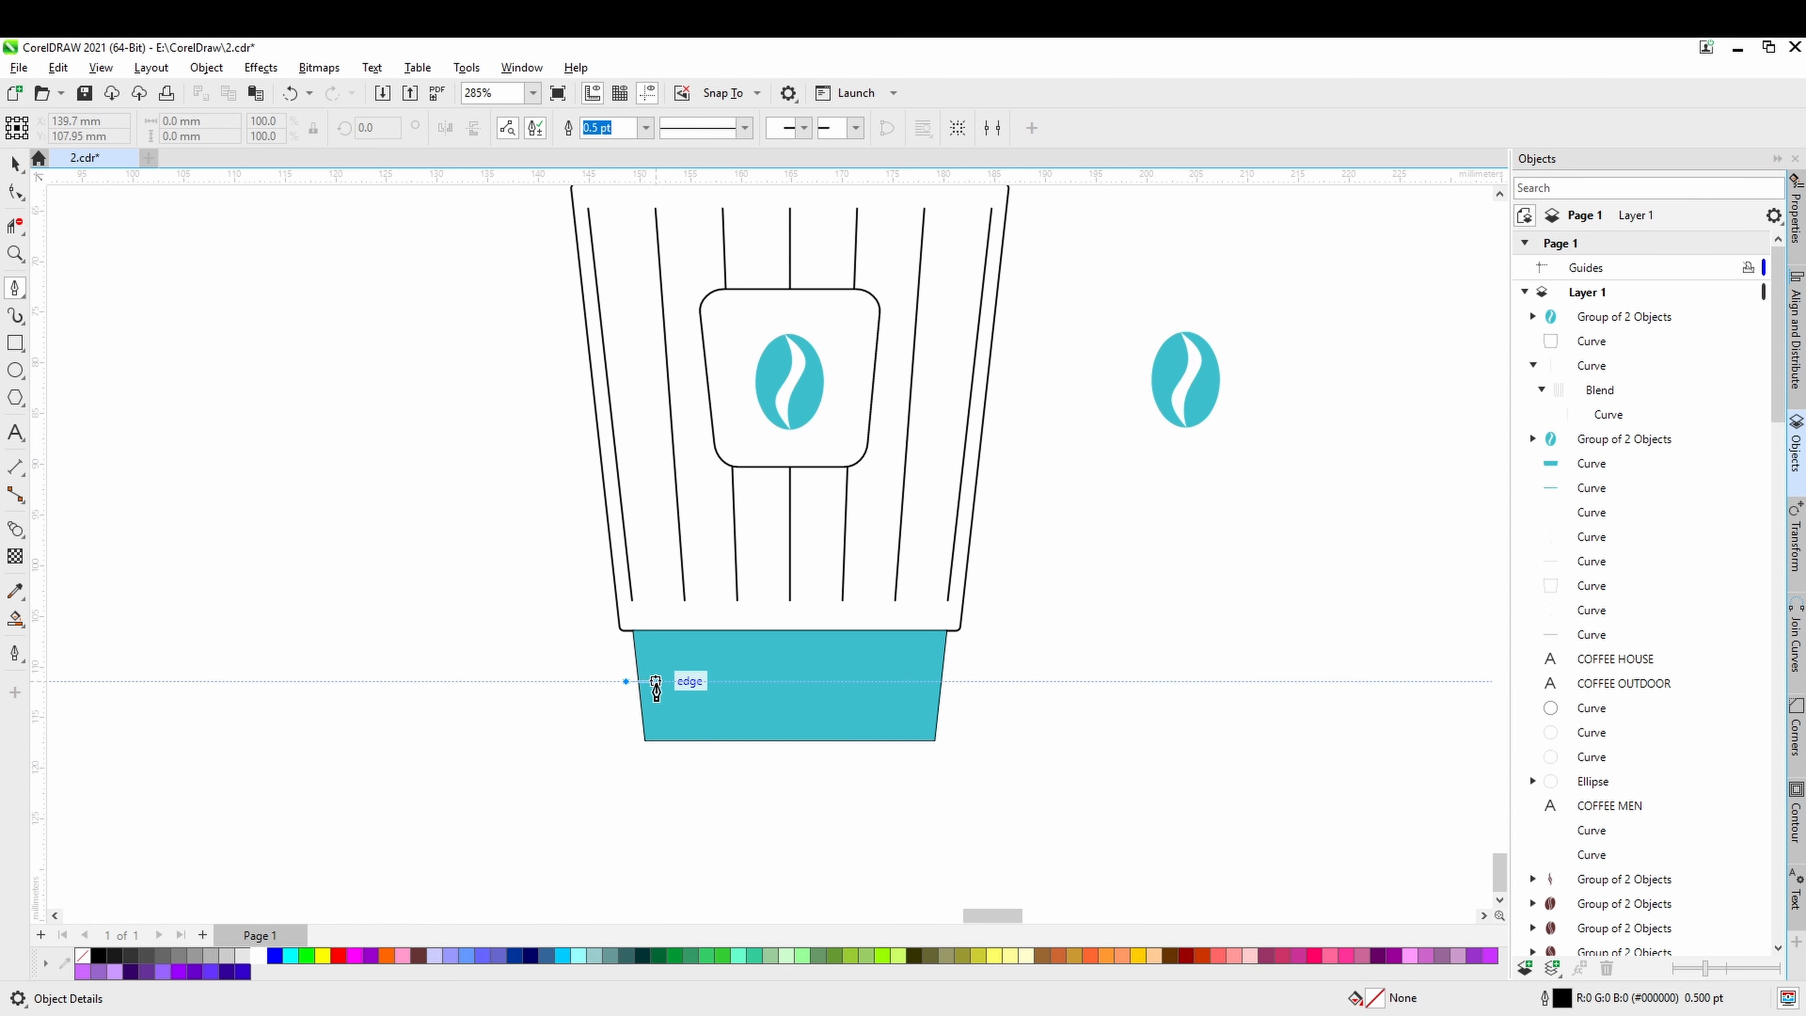
pyautogui.doubleClick(663, 730)
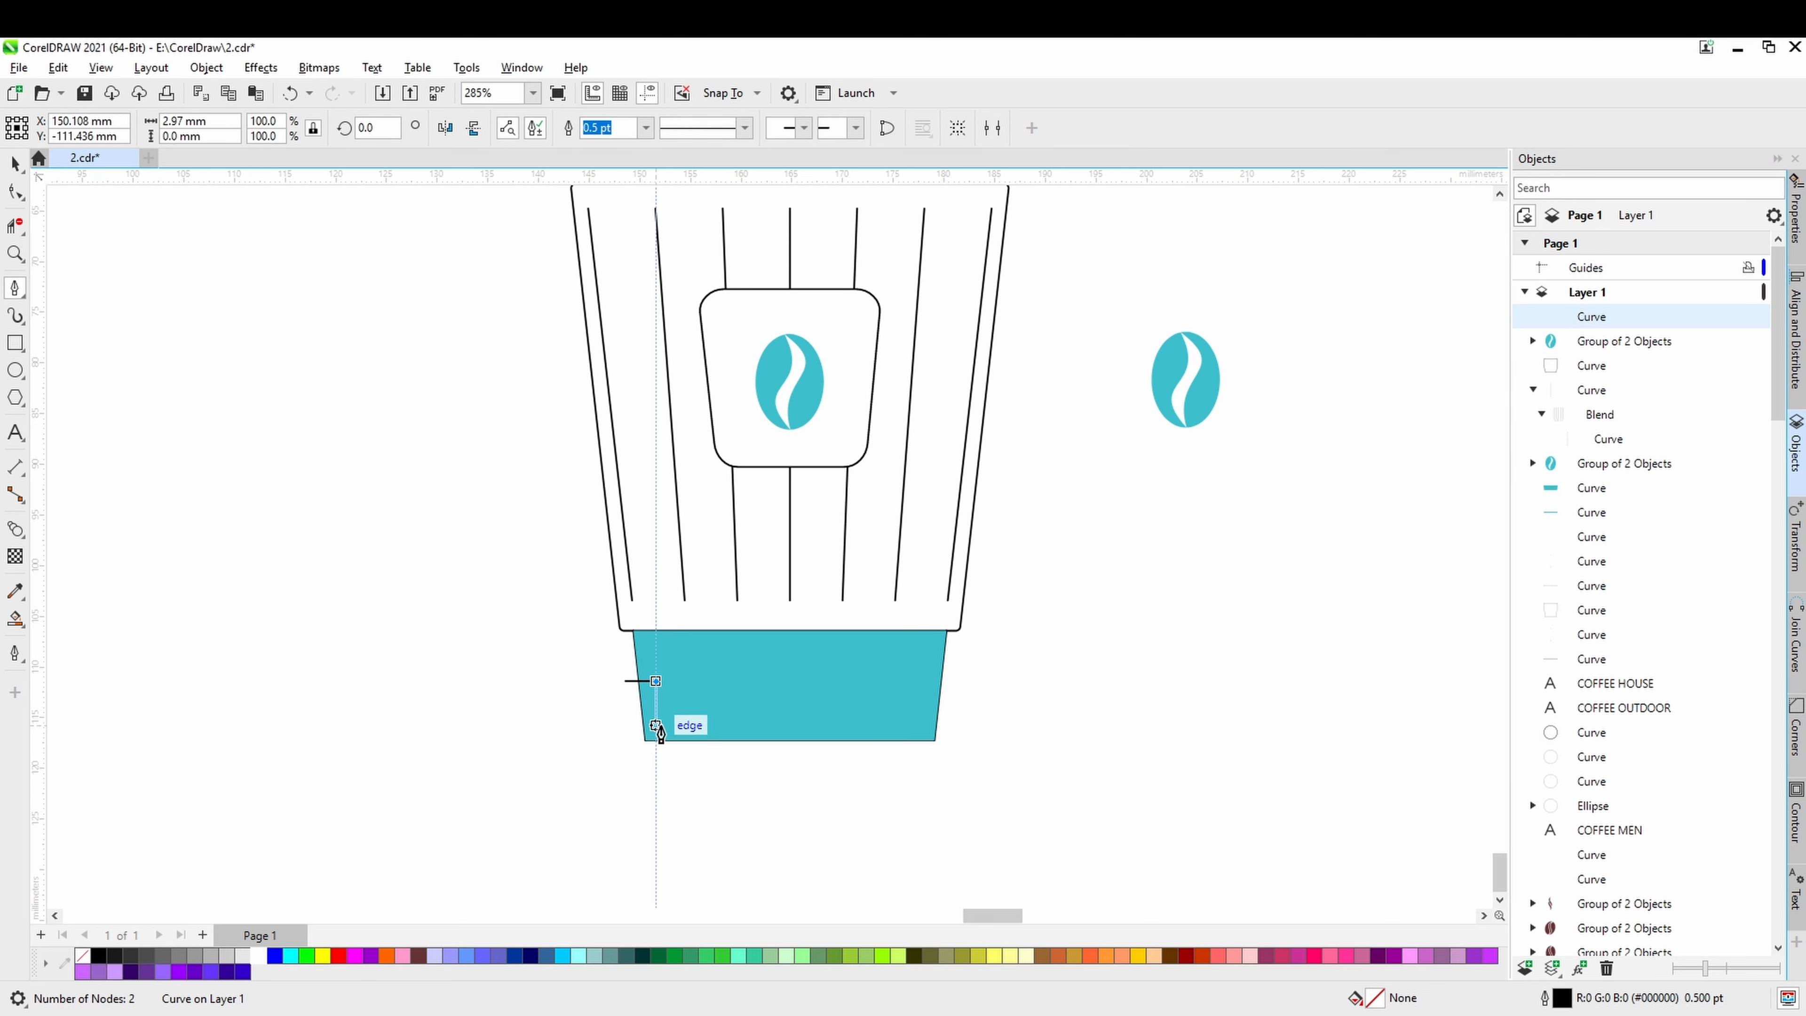
pyautogui.scroll(4, 663, 733)
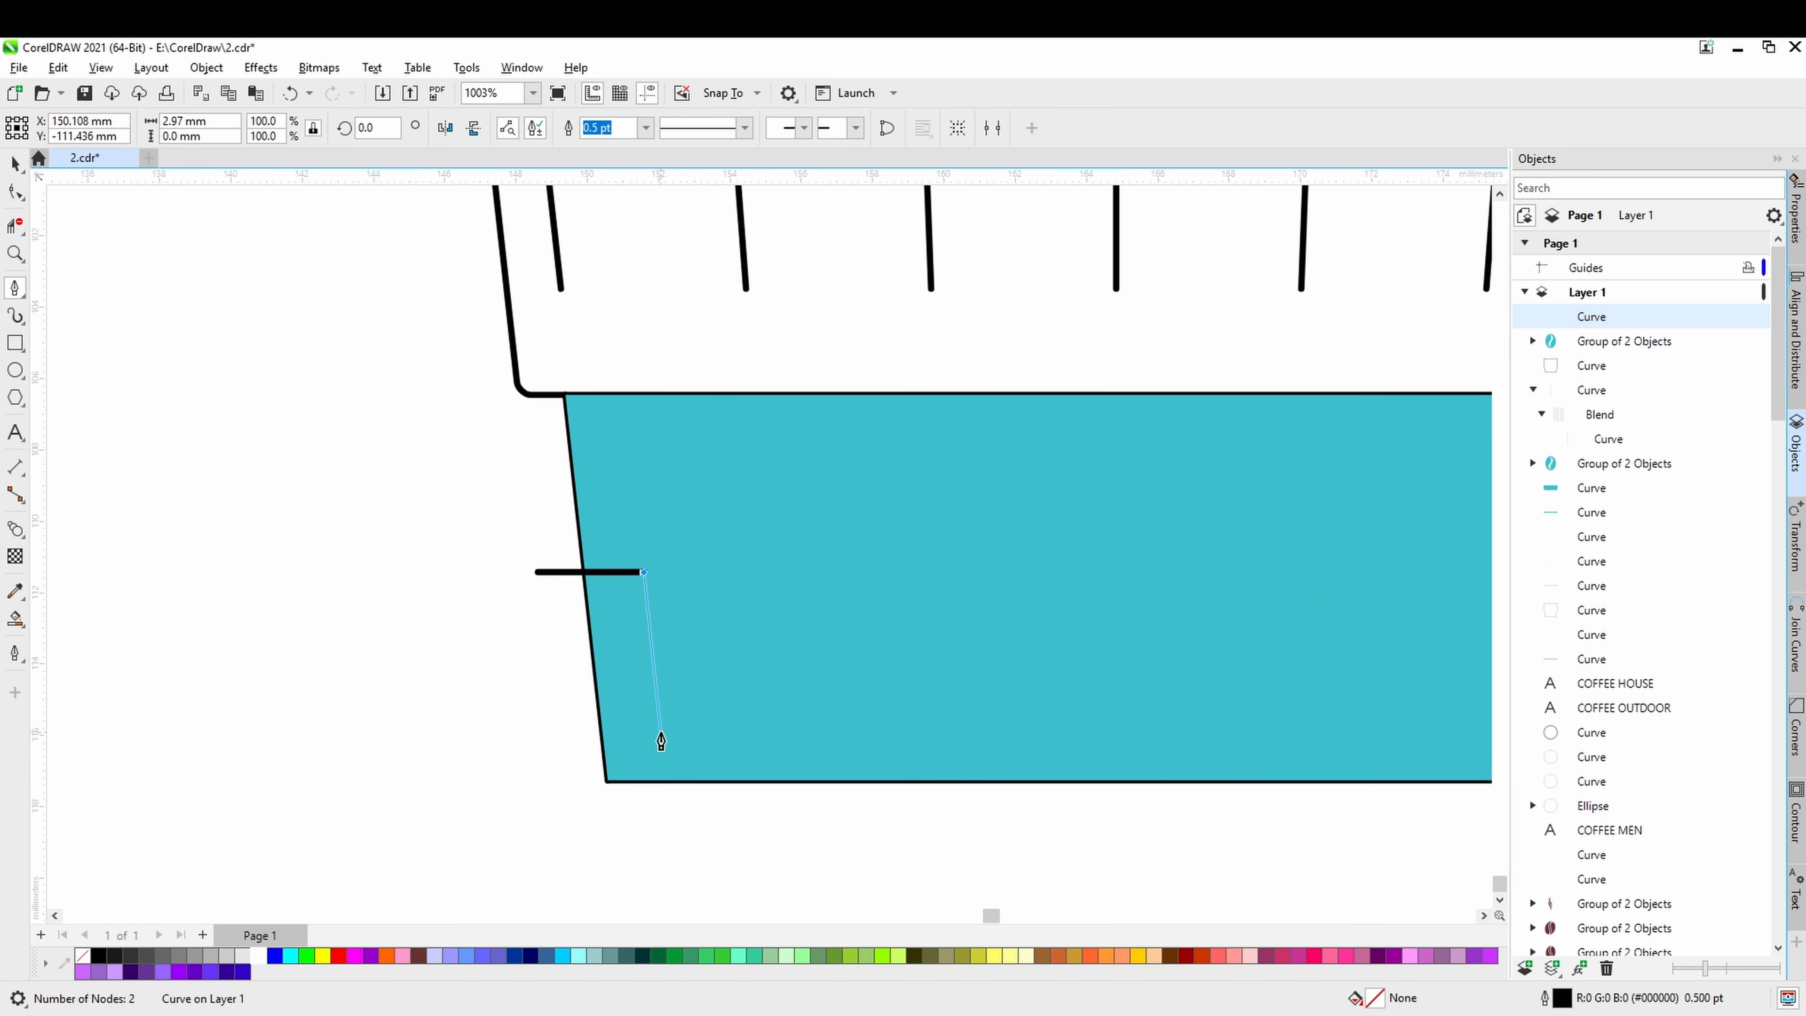
pyautogui.click(661, 741)
pyautogui.scroll(-2, 663, 733)
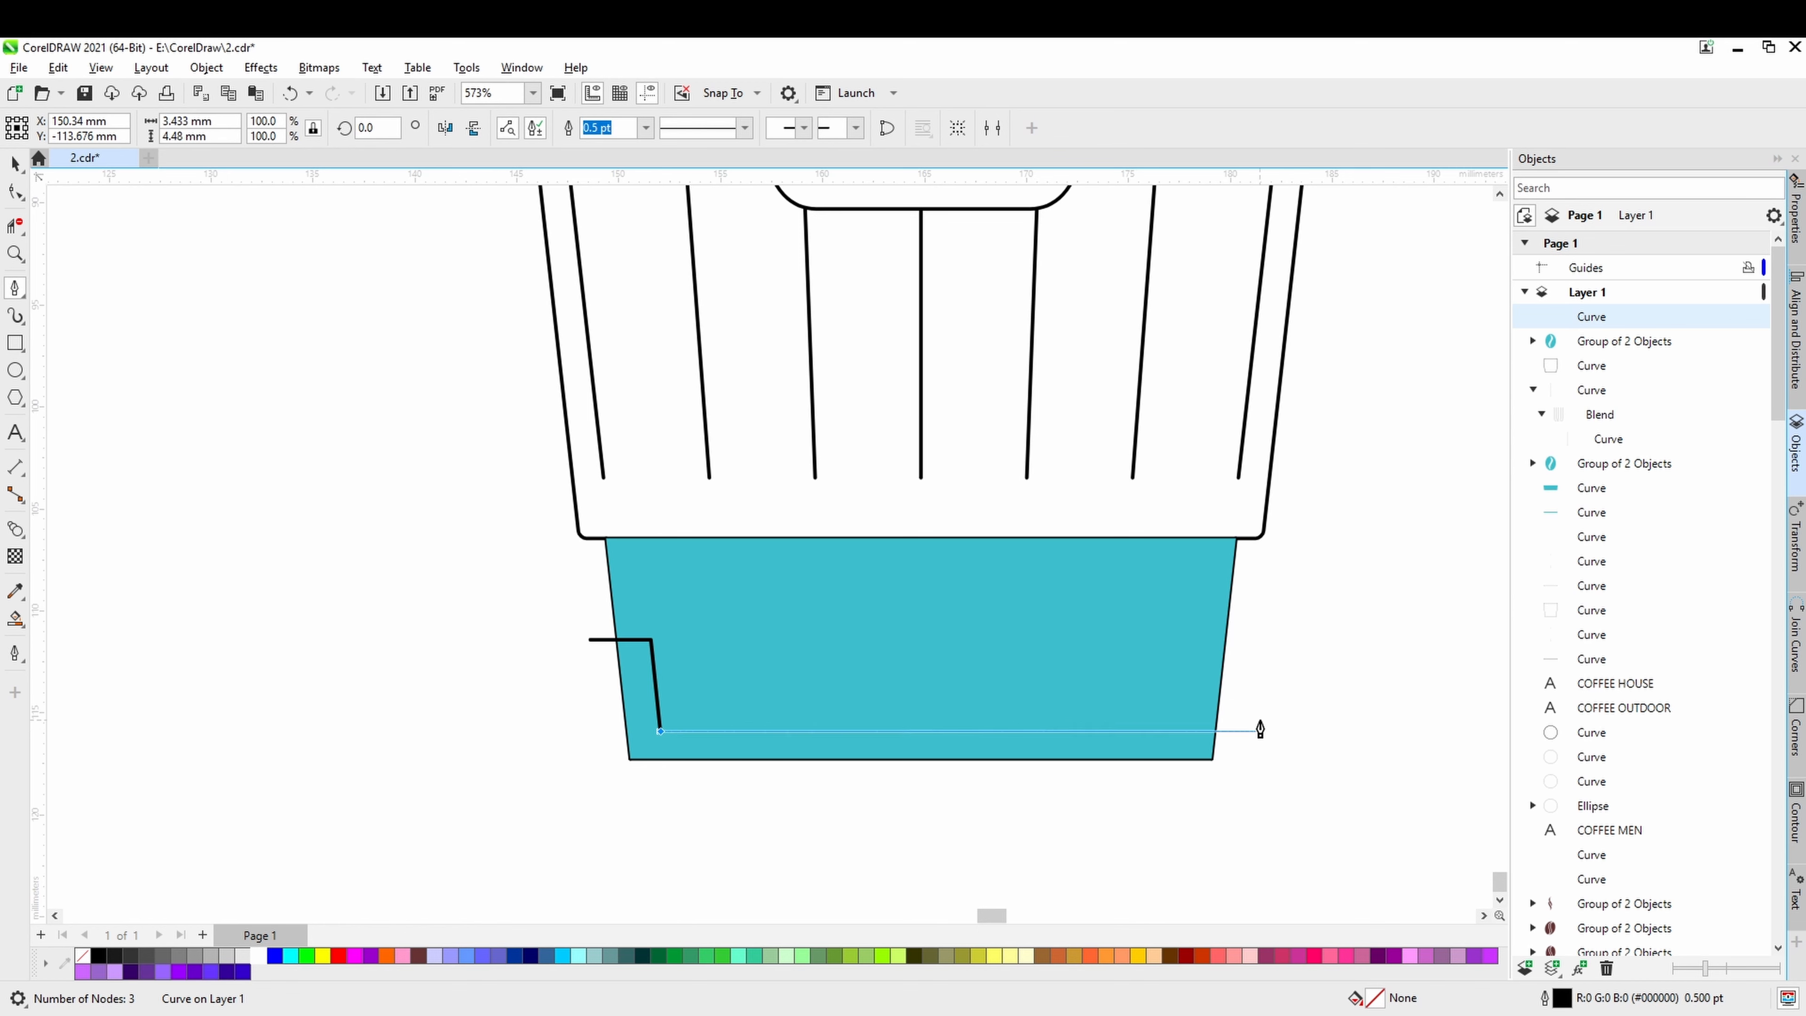
pyautogui.click(1261, 730)
pyautogui.press('Escape')
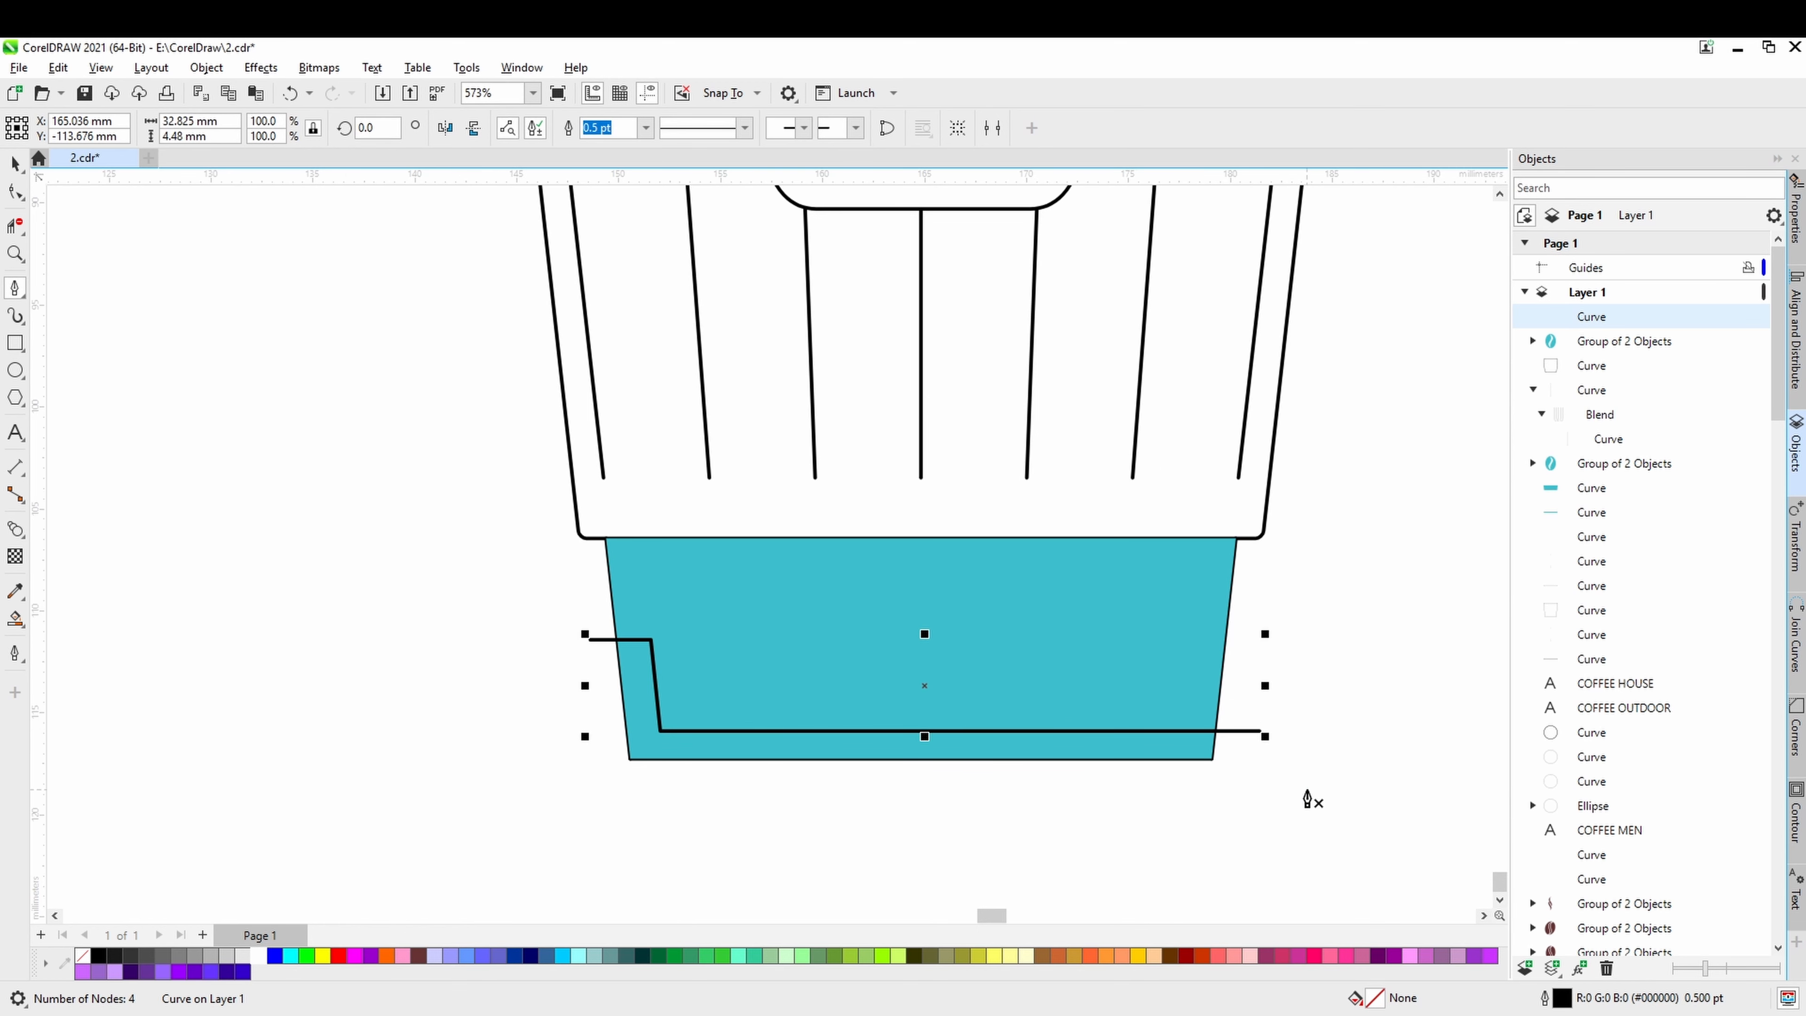
# Draw an open pen line about 24 by 2.7 mm from above the lid's middle down into it and horizontally past its left end.
pyautogui.scroll(-4, 1308, 796)
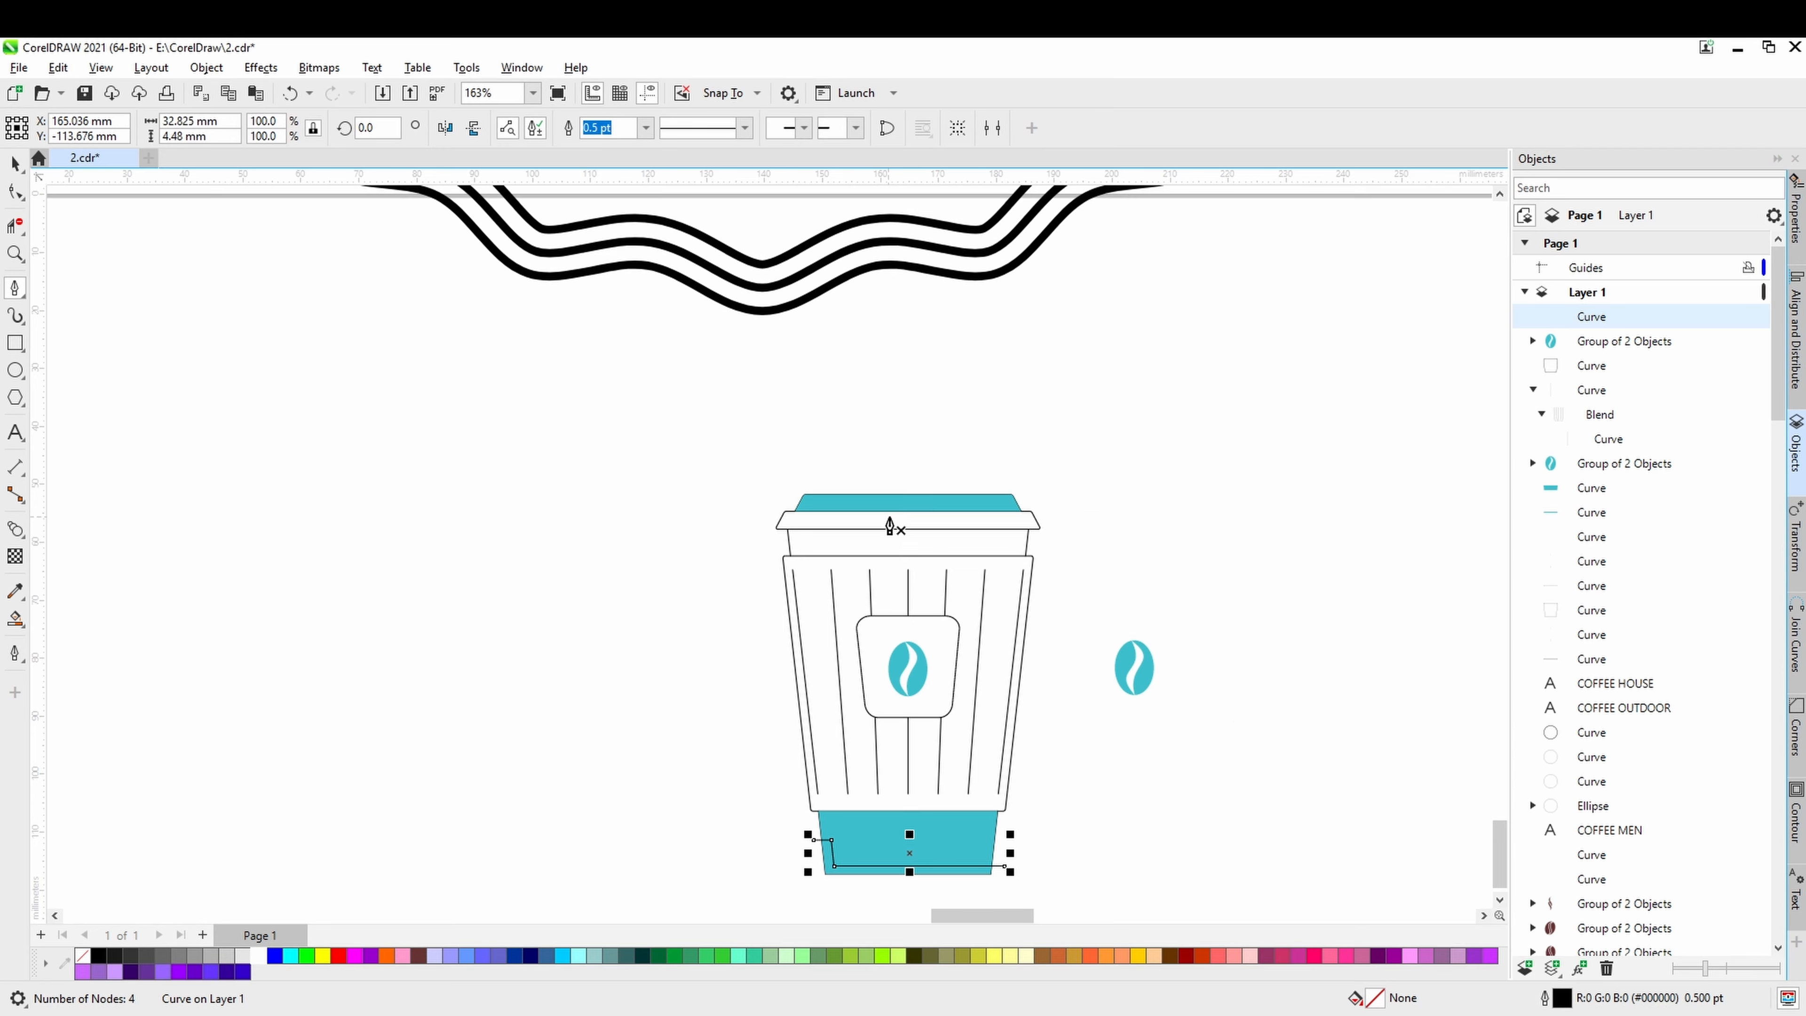
pyautogui.scroll(1, 890, 518)
pyautogui.scroll(1, 906, 513)
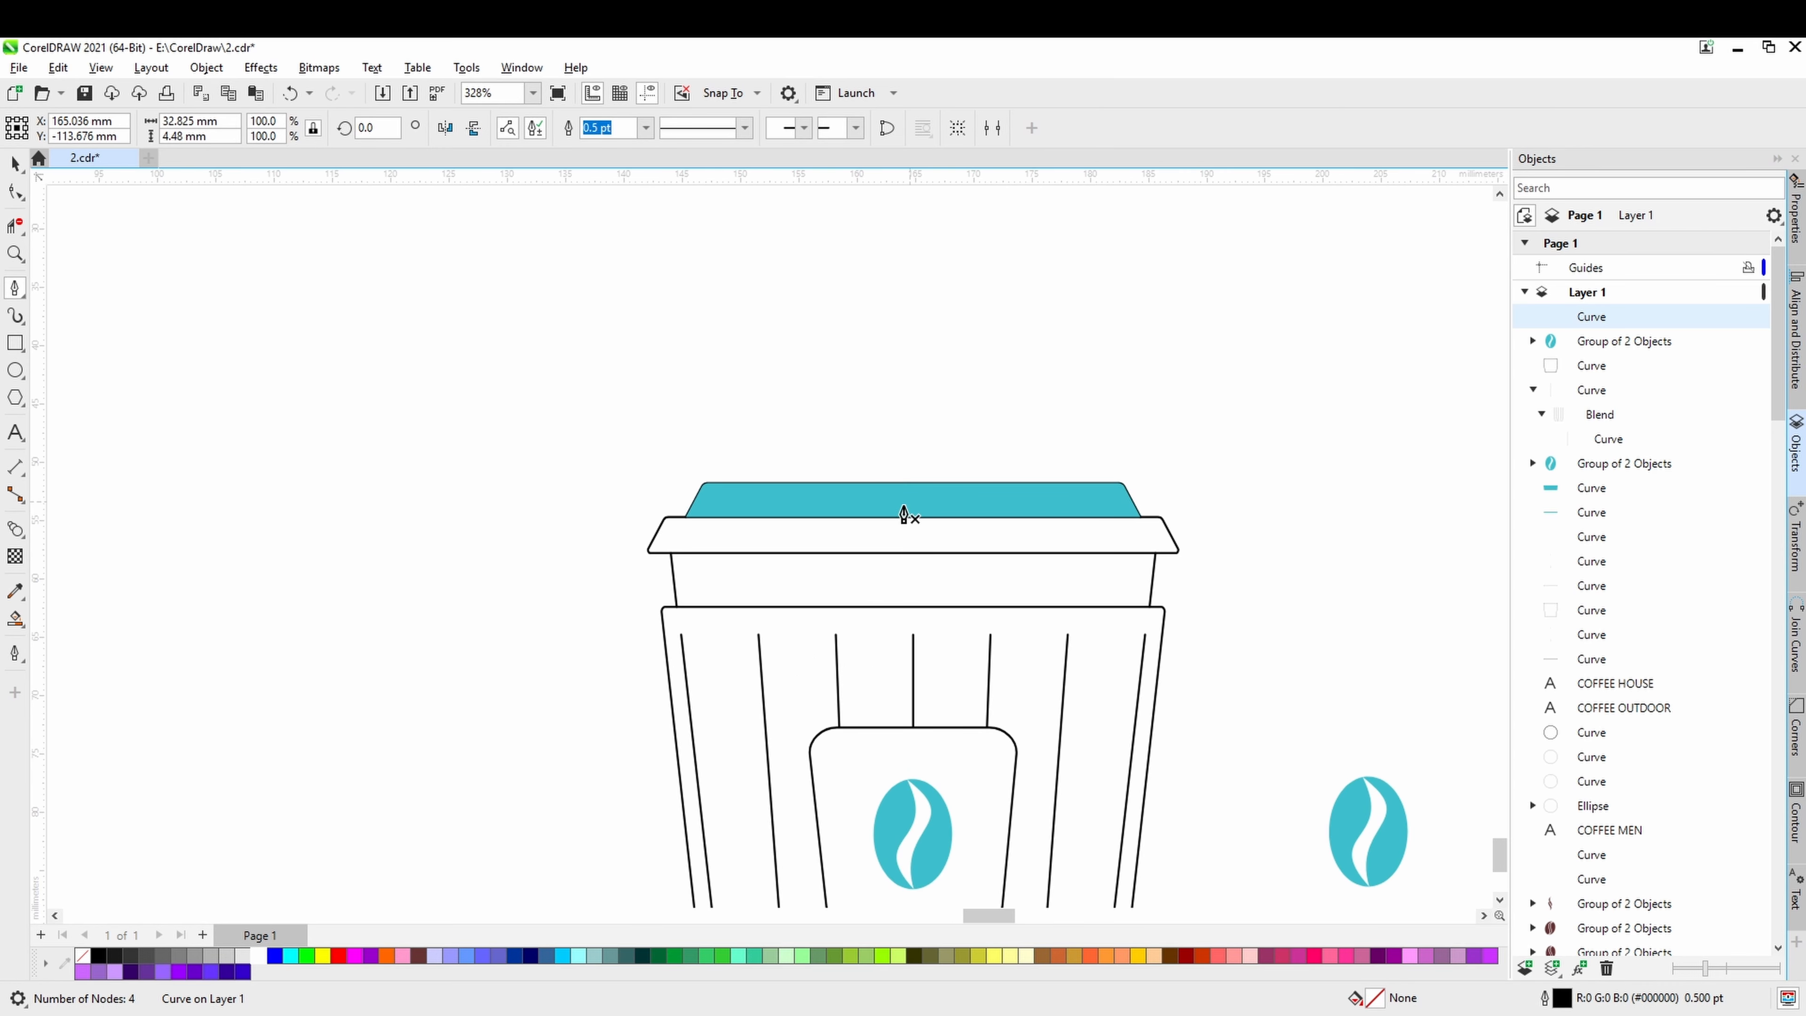
pyautogui.scroll(1, 904, 514)
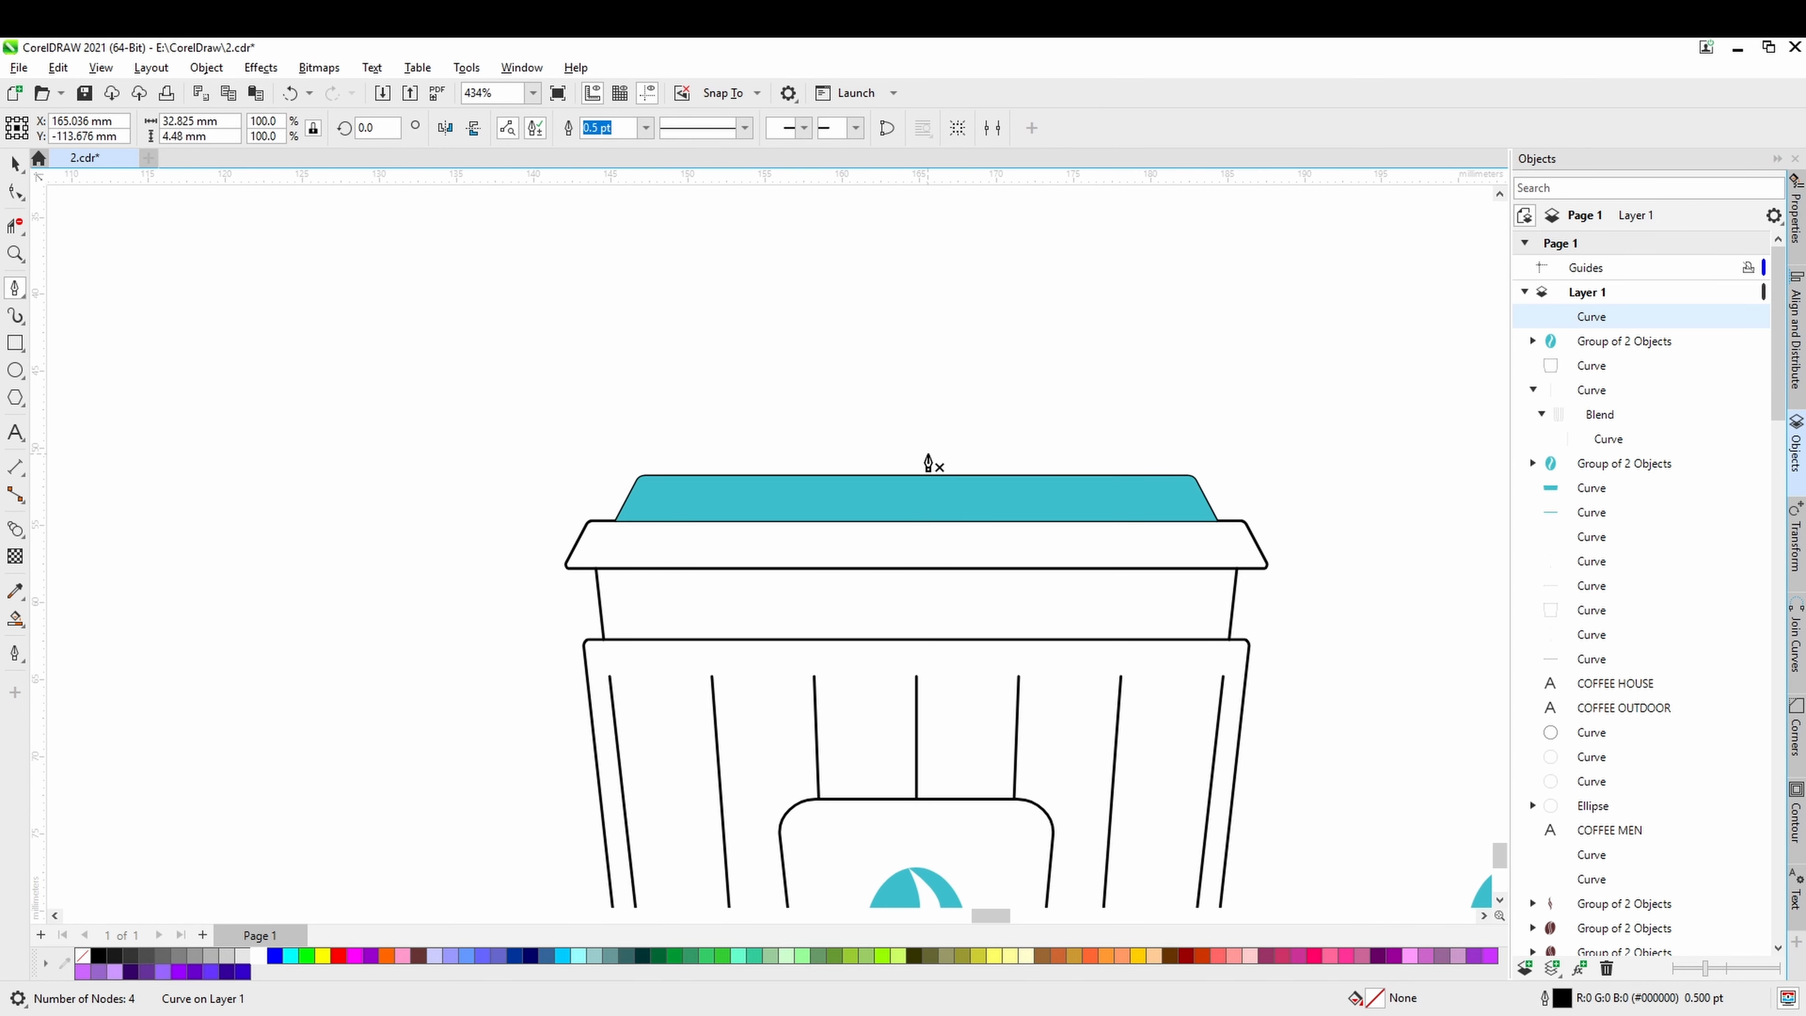
pyautogui.scroll(-3, 928, 463)
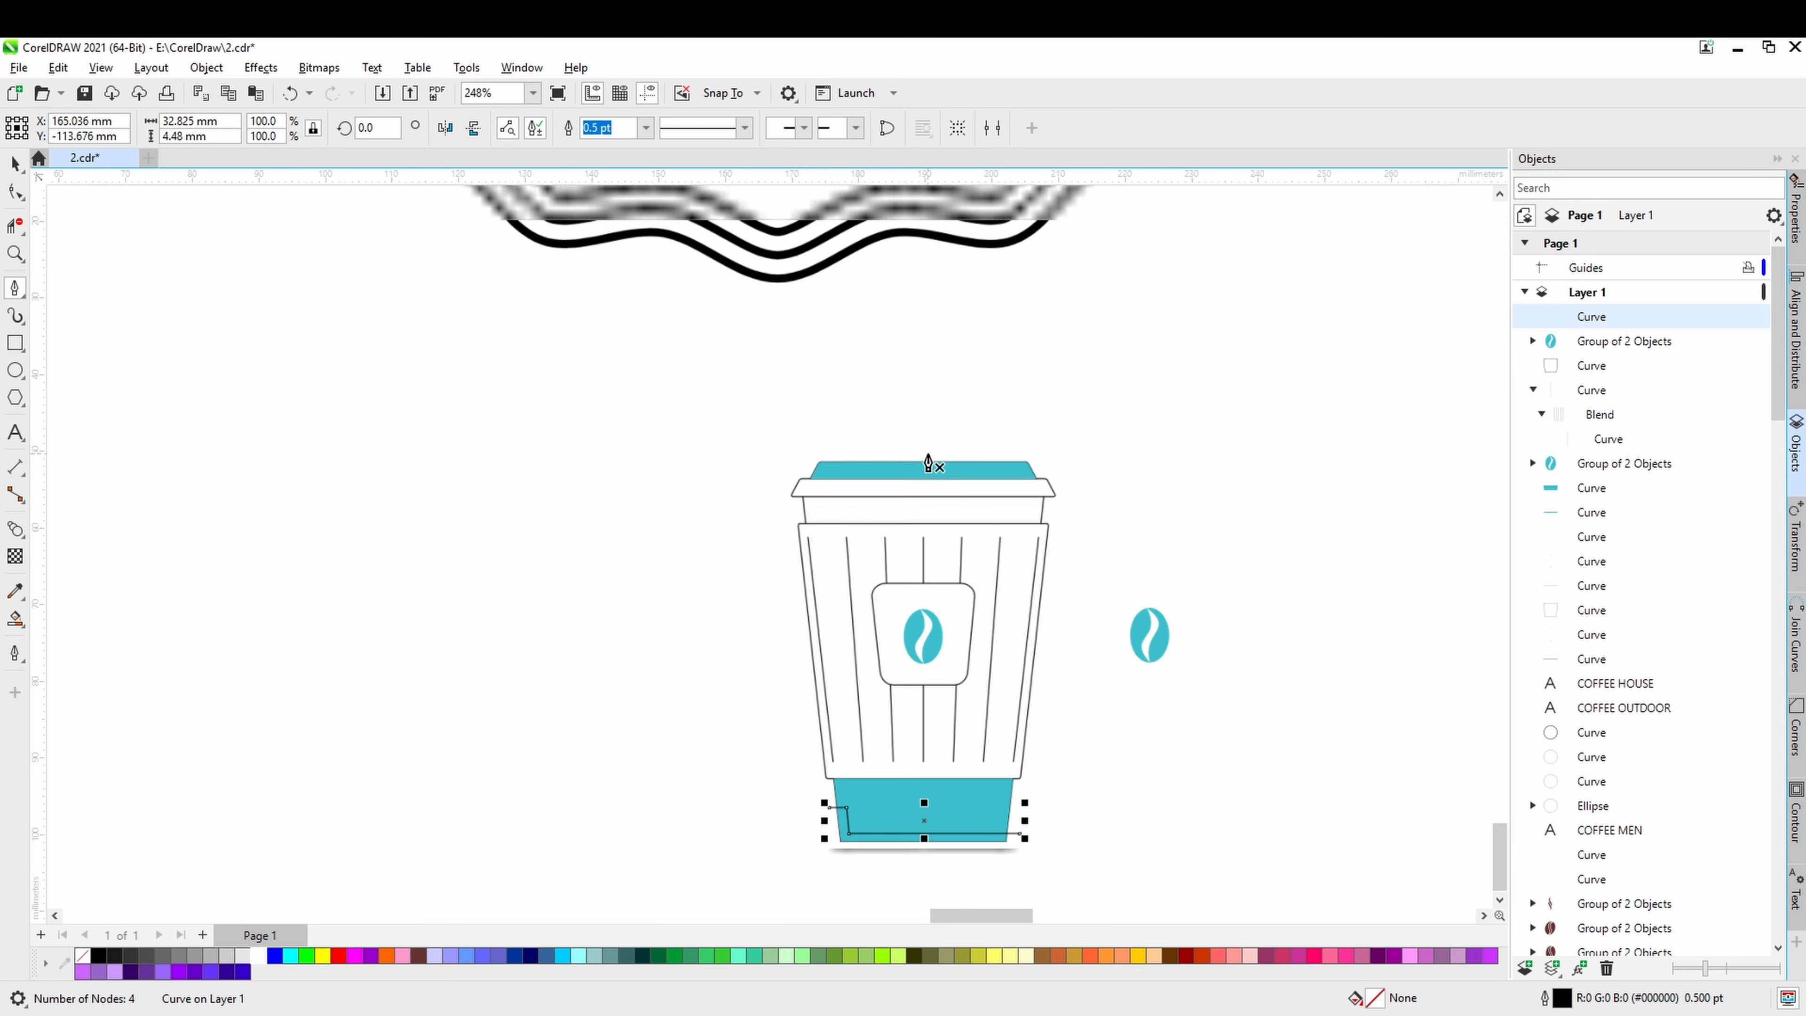
pyautogui.scroll(1, 928, 463)
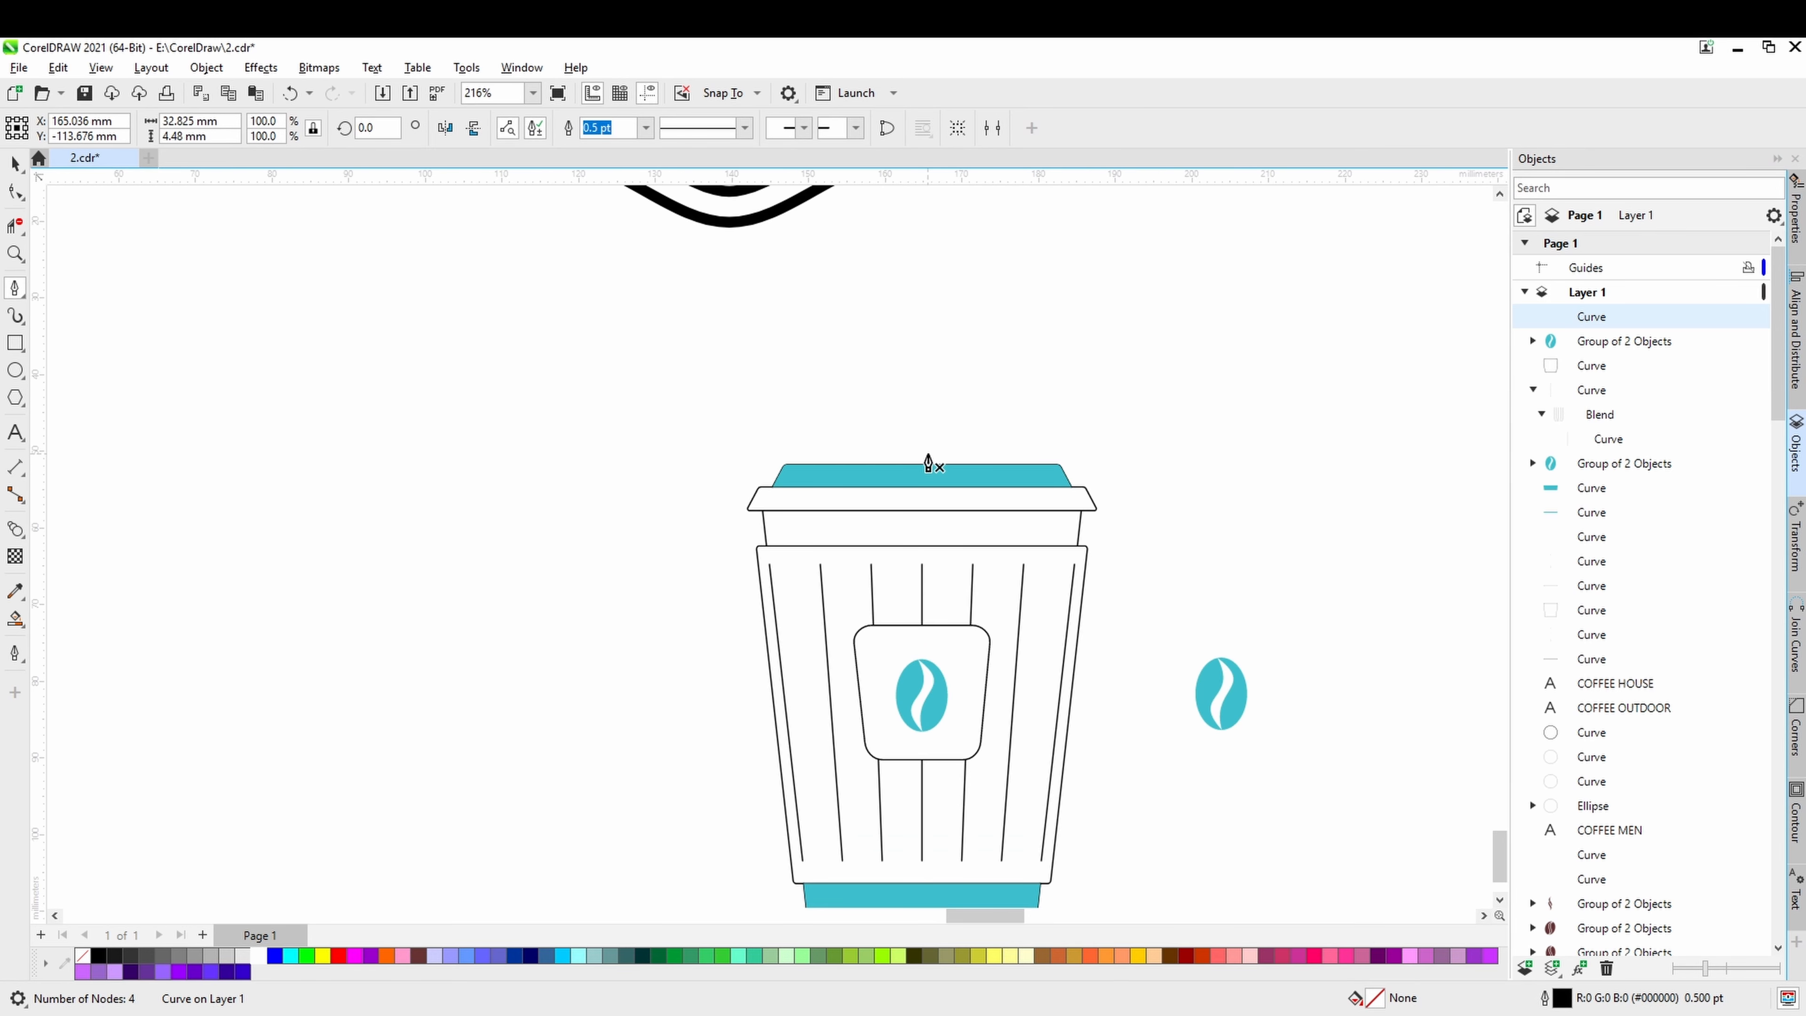
pyautogui.scroll(-1, 928, 464)
pyautogui.scroll(1, 917, 458)
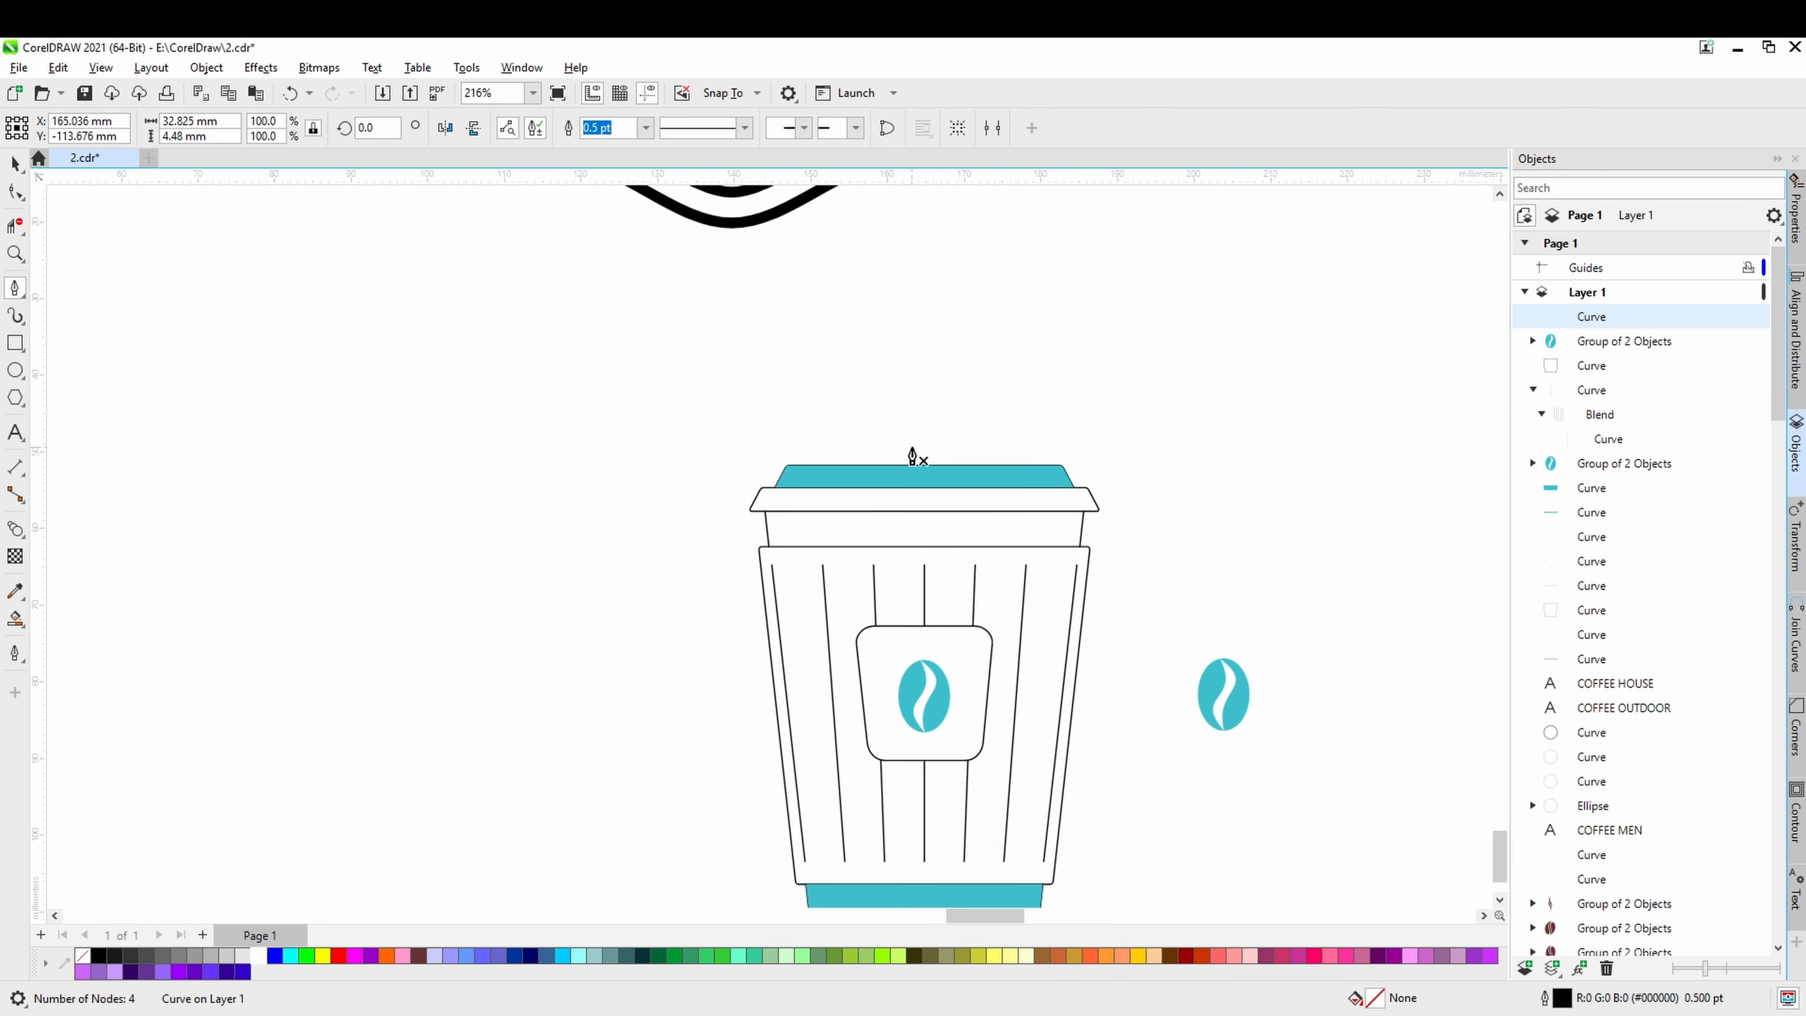
pyautogui.scroll(6, 920, 463)
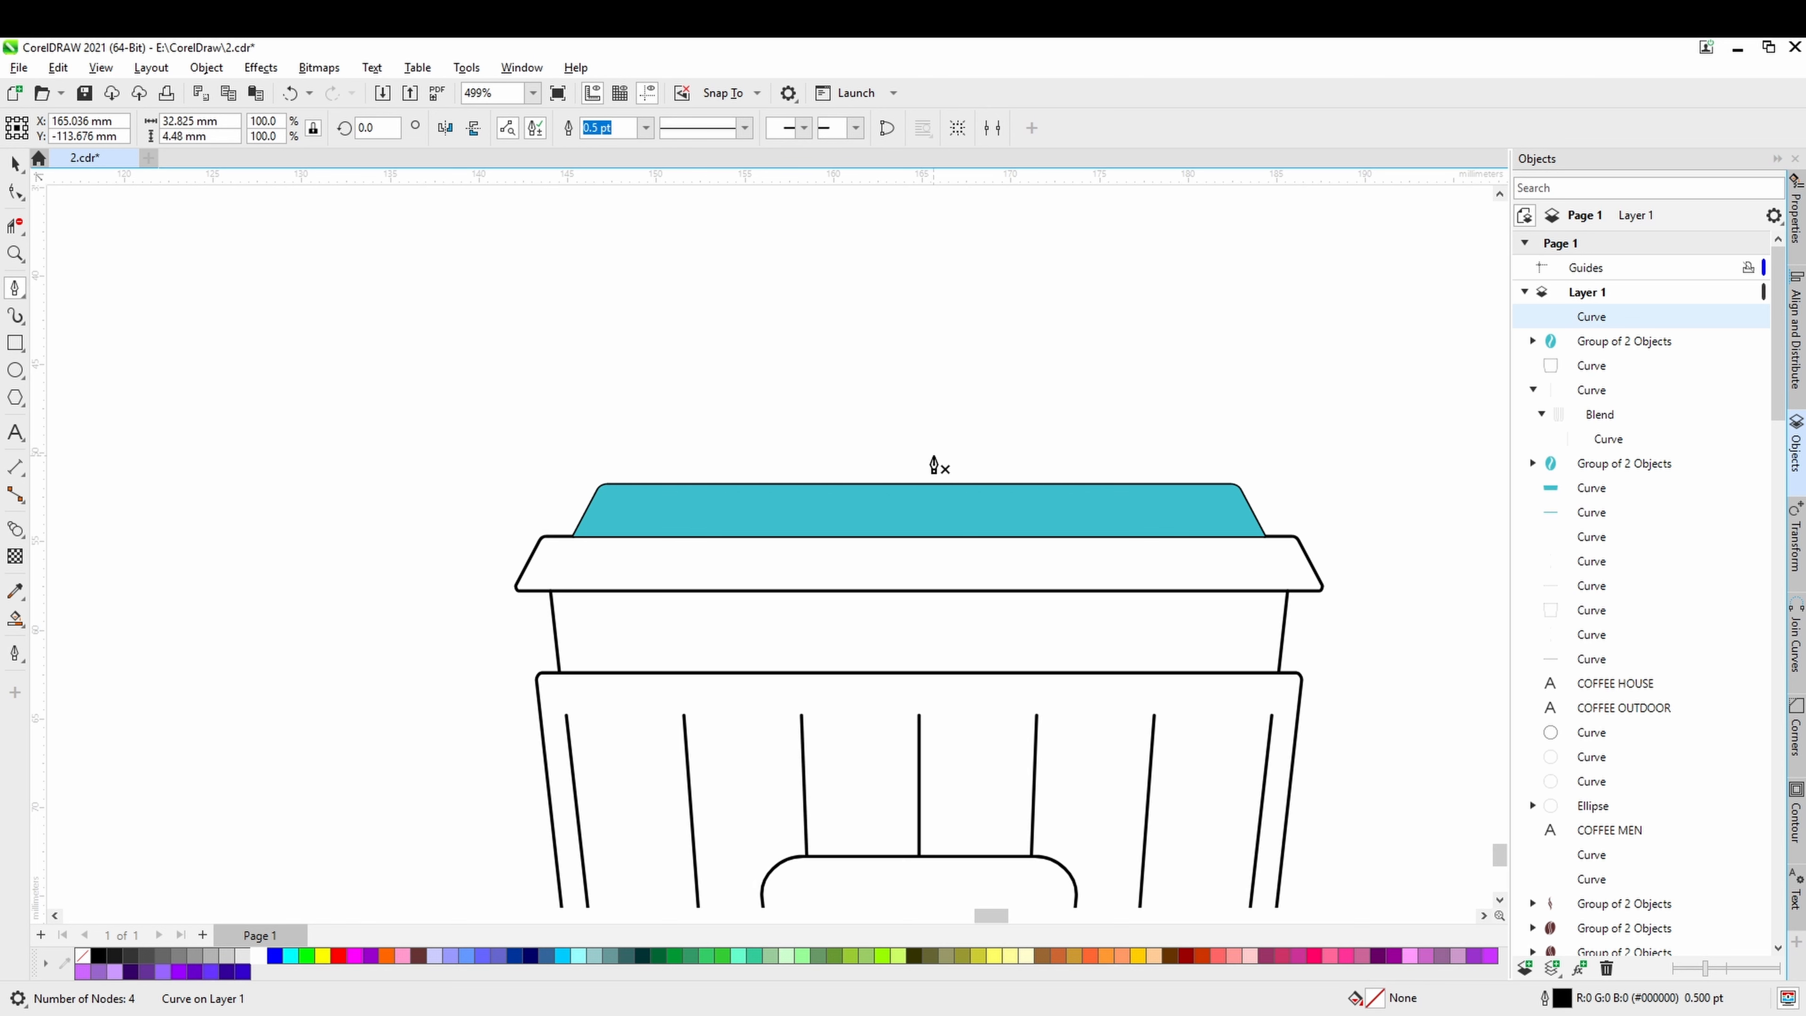
pyautogui.click(938, 463)
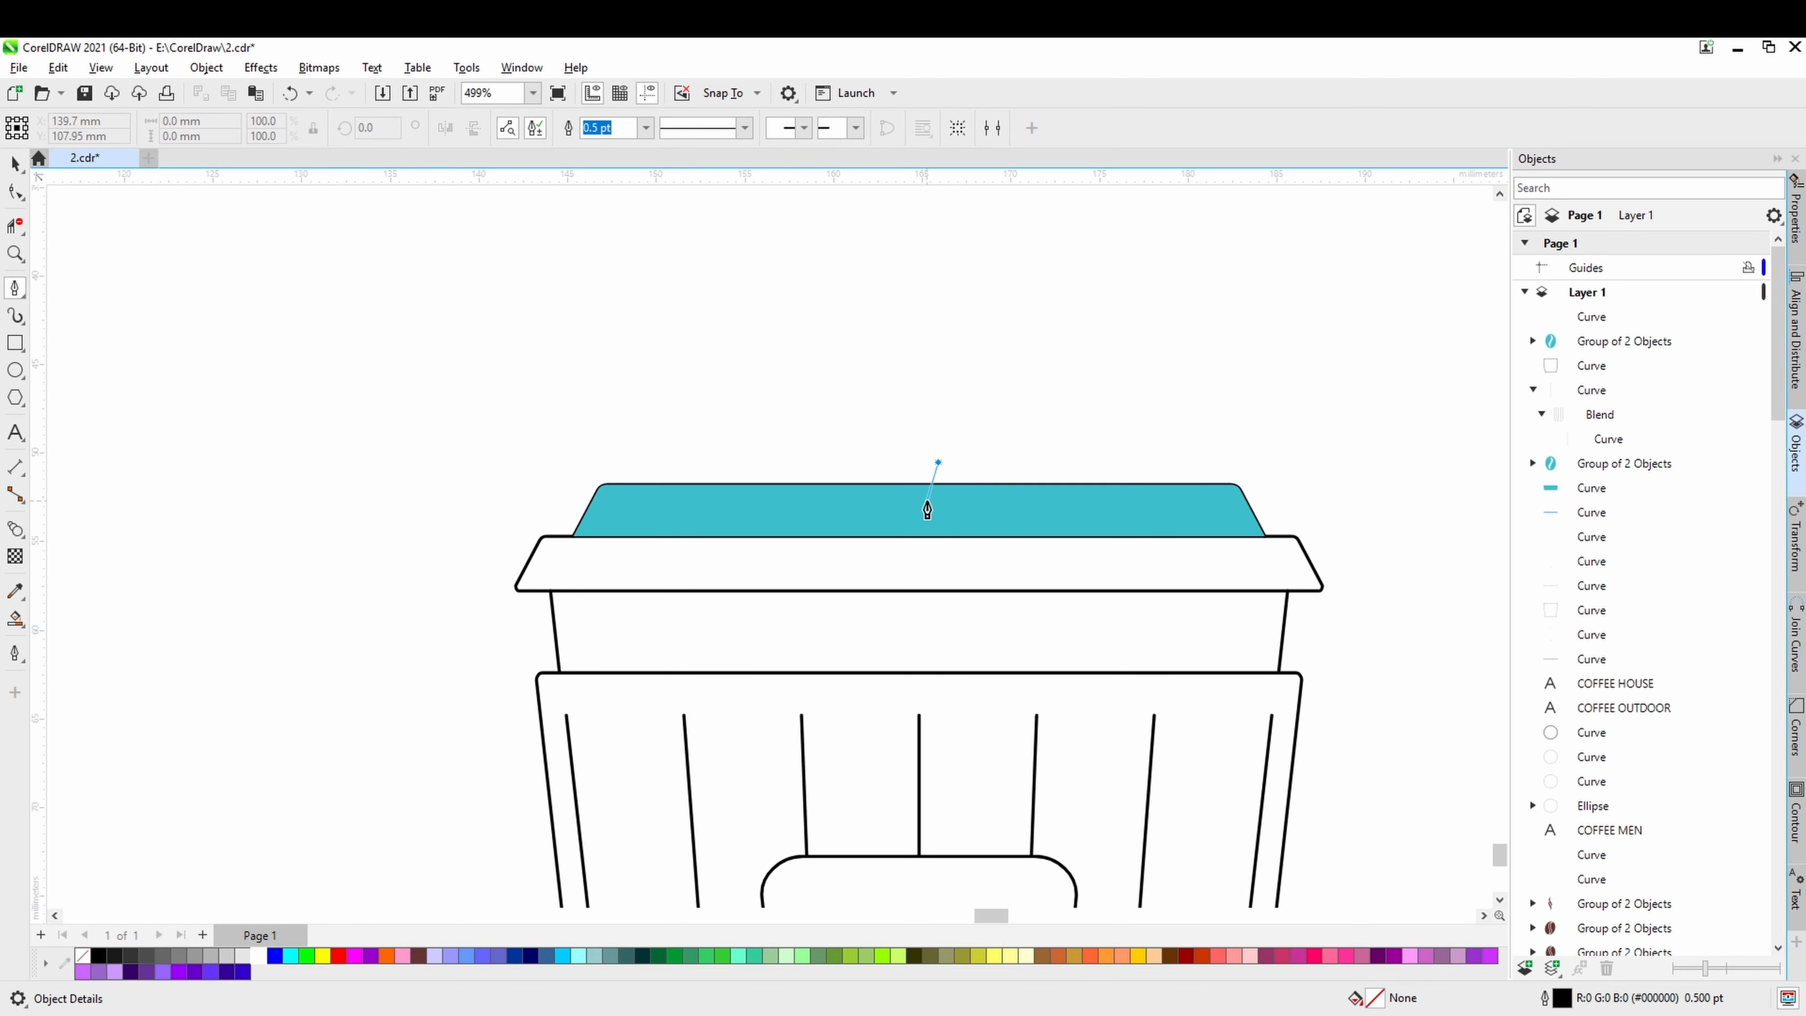
pyautogui.click(925, 511)
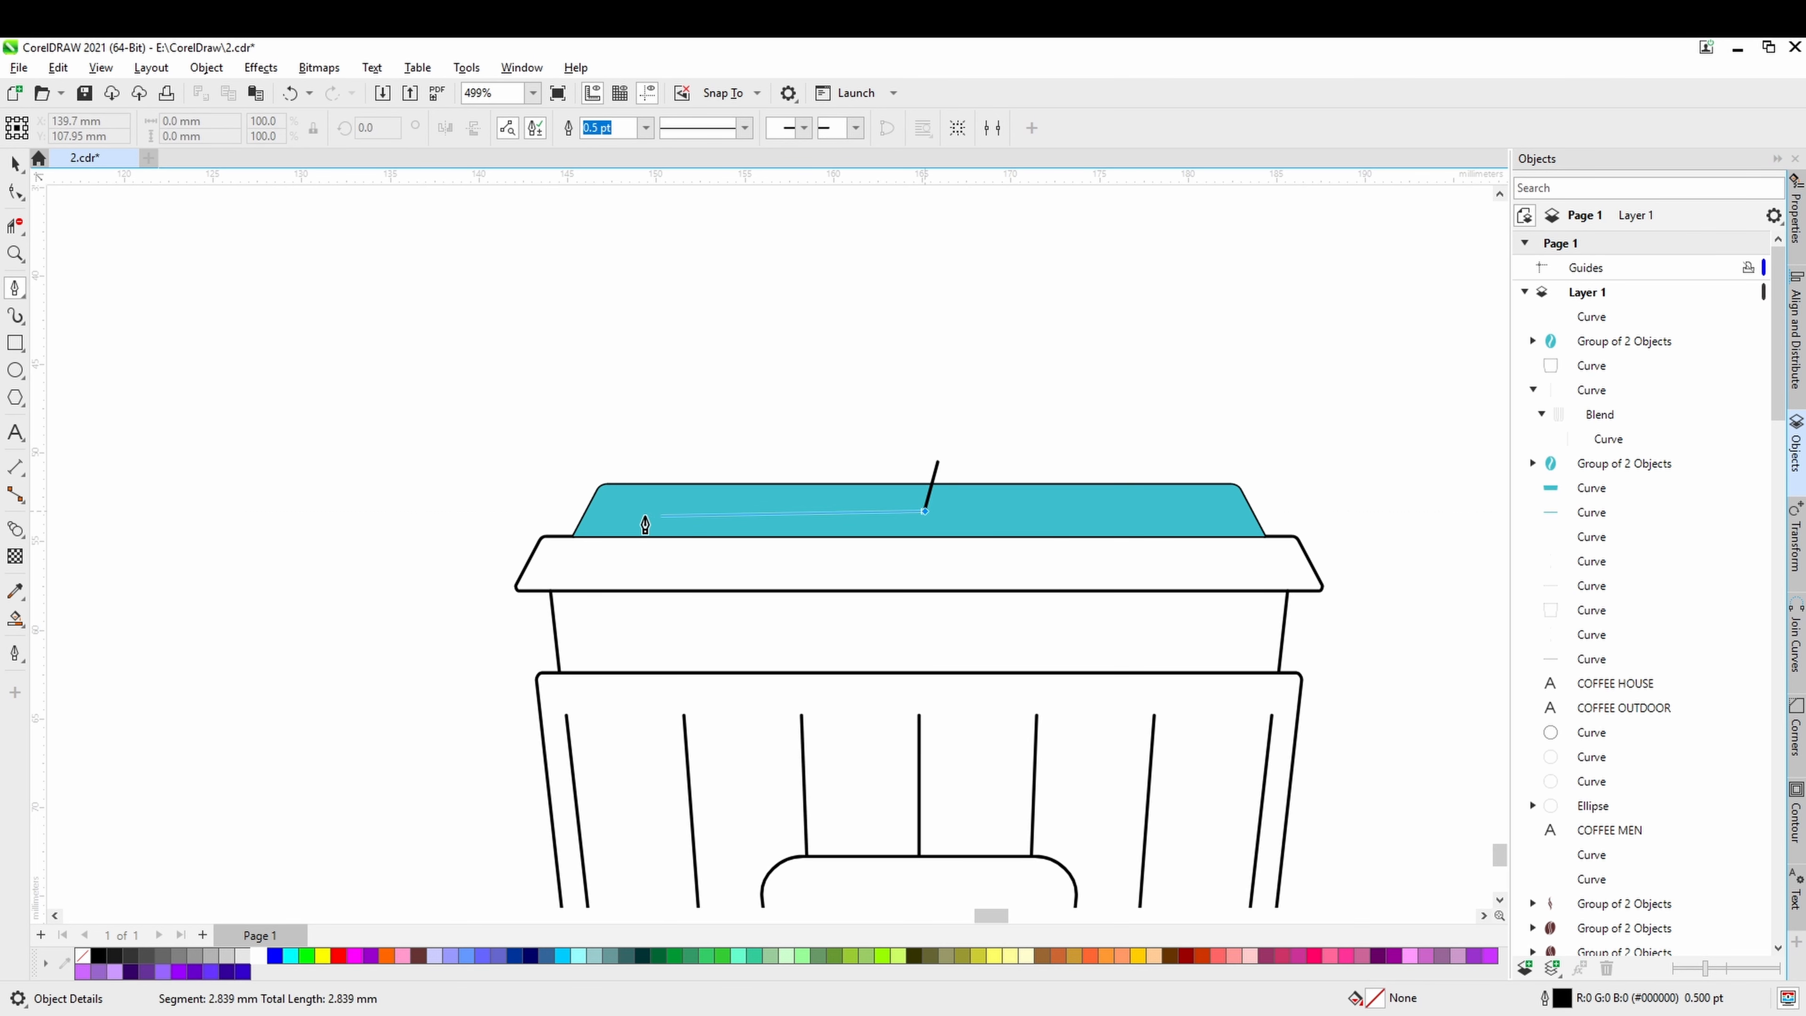
pyautogui.doubleClick(513, 511)
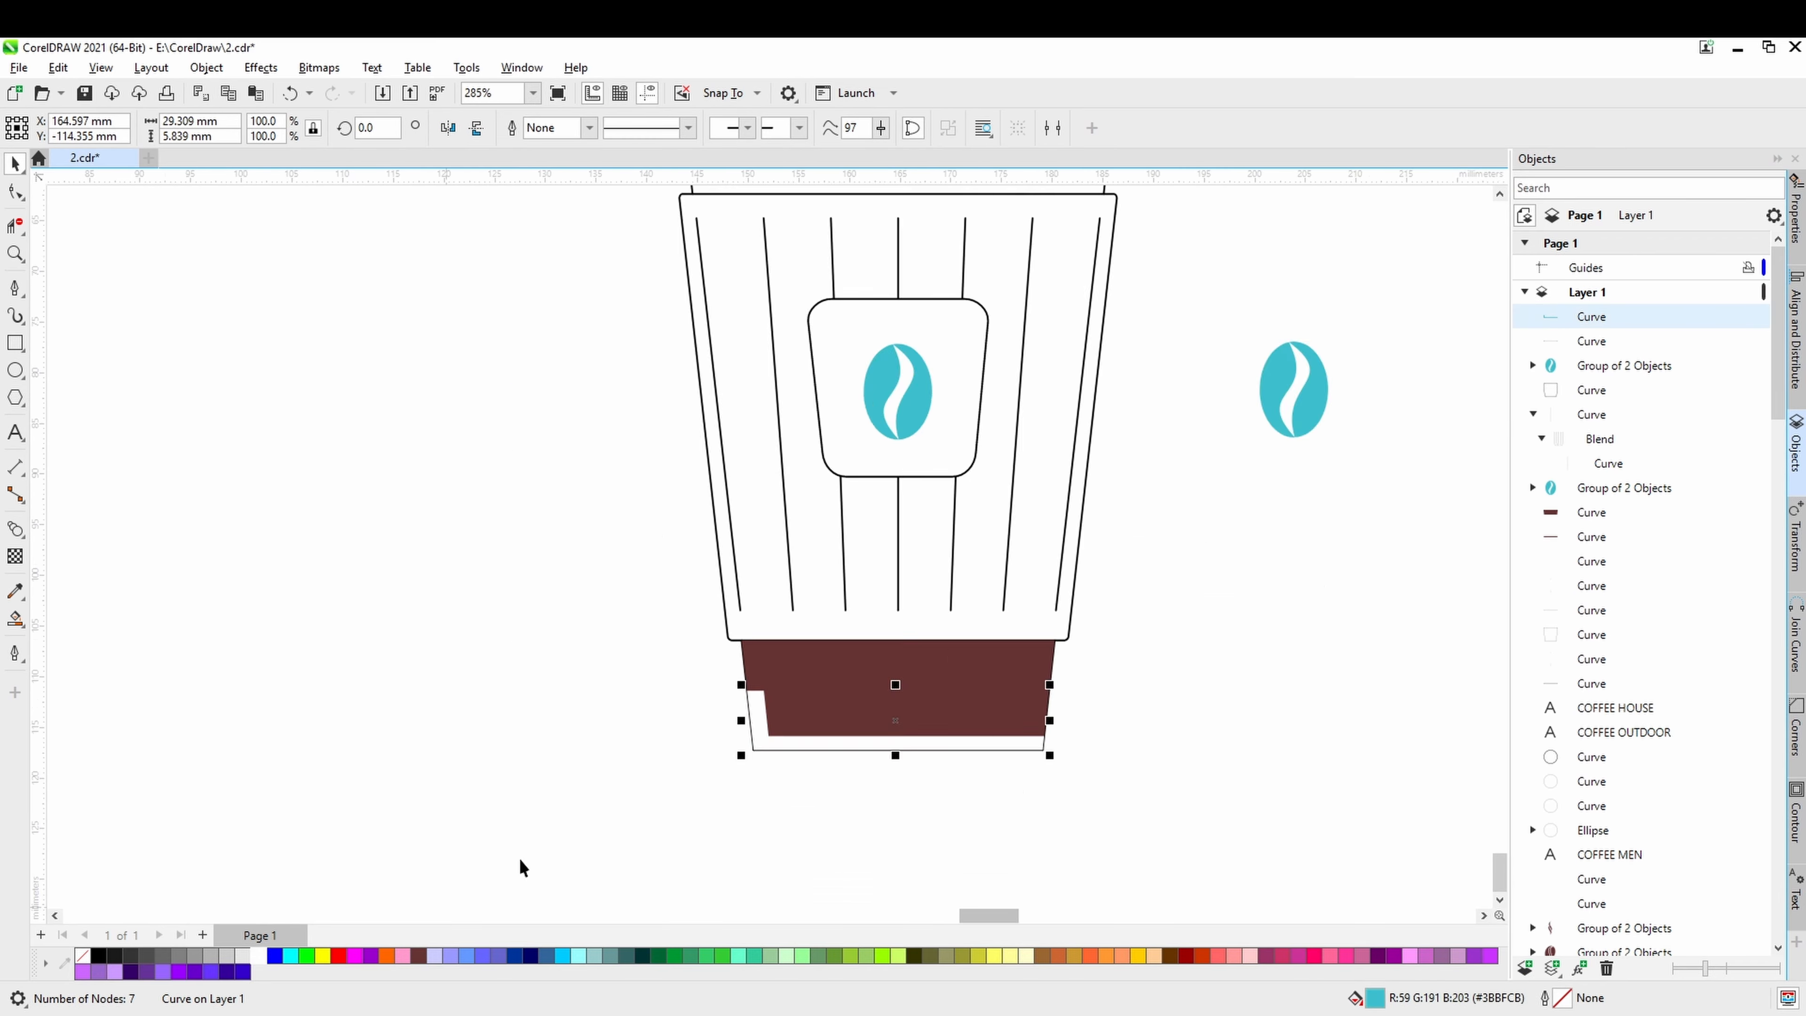
# Fill the cup's lid and base brown with light grey highlight areas, and place the cup, scaled to 146.4%, in the badge's centre.
pyautogui.moveTo(537, 290); pyautogui.dragTo(956, 827)
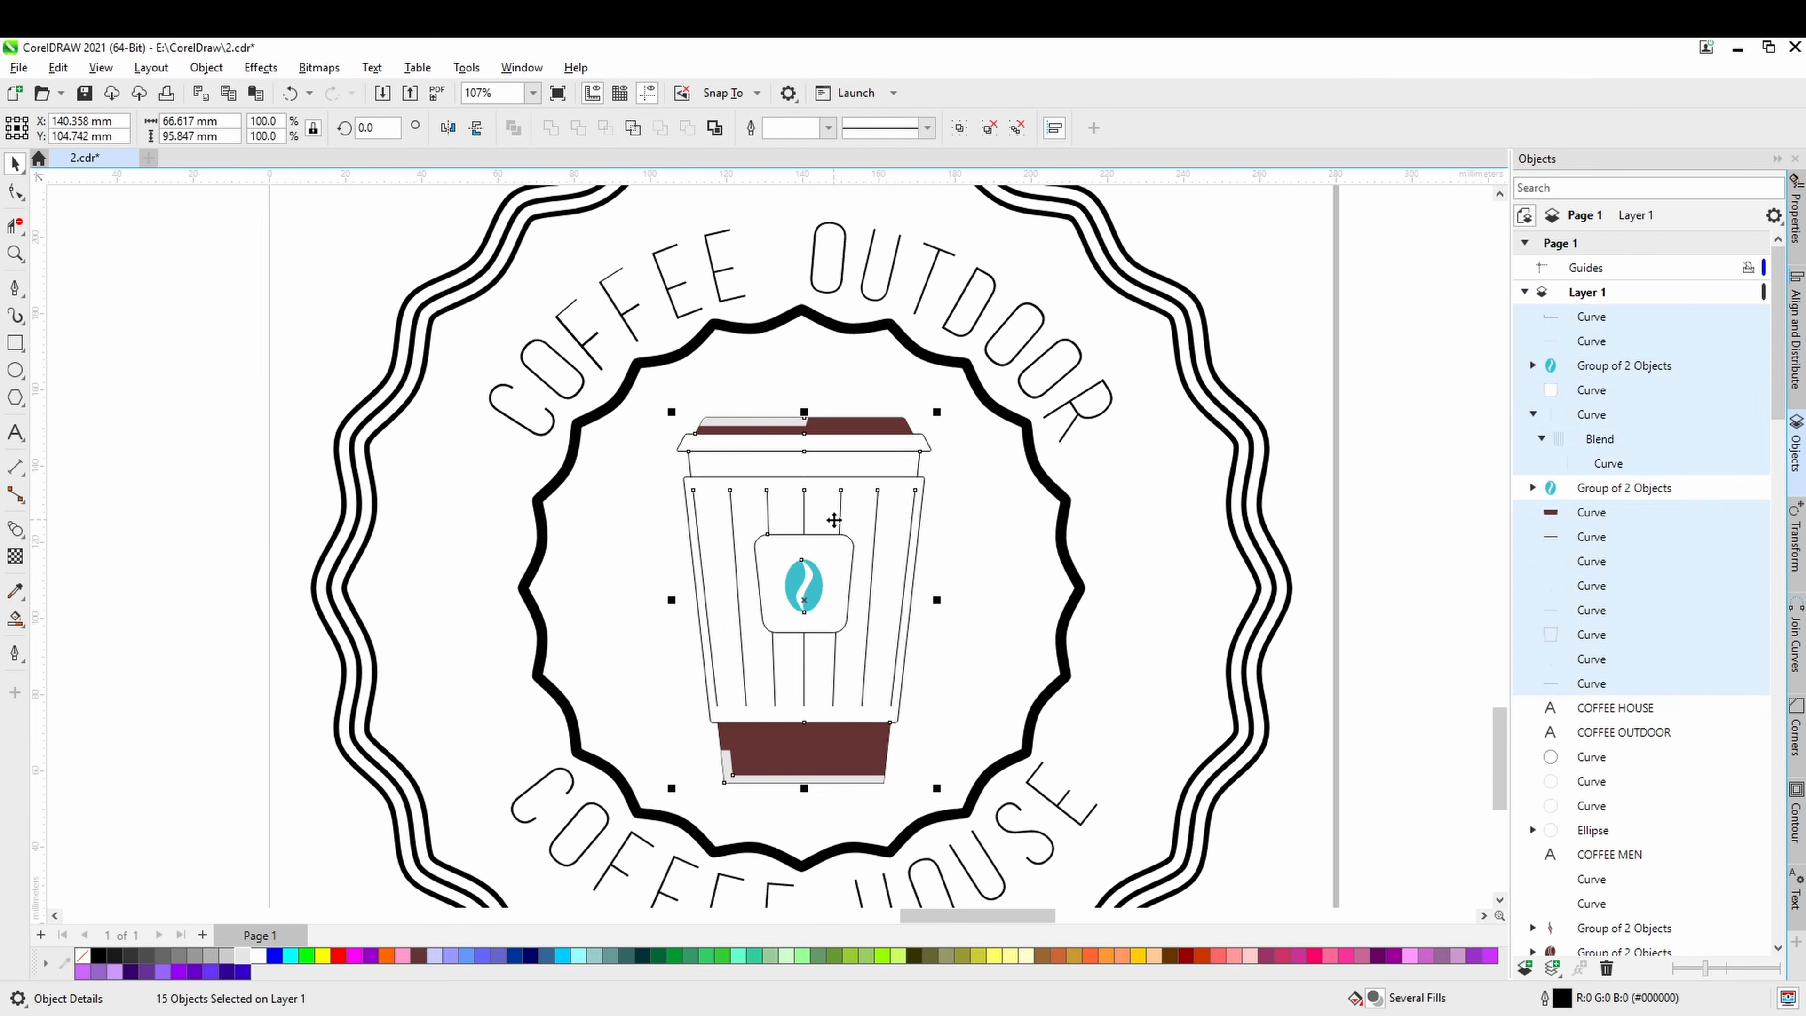
pyautogui.scroll(4, 996, 640)
pyautogui.click(1059, 723)
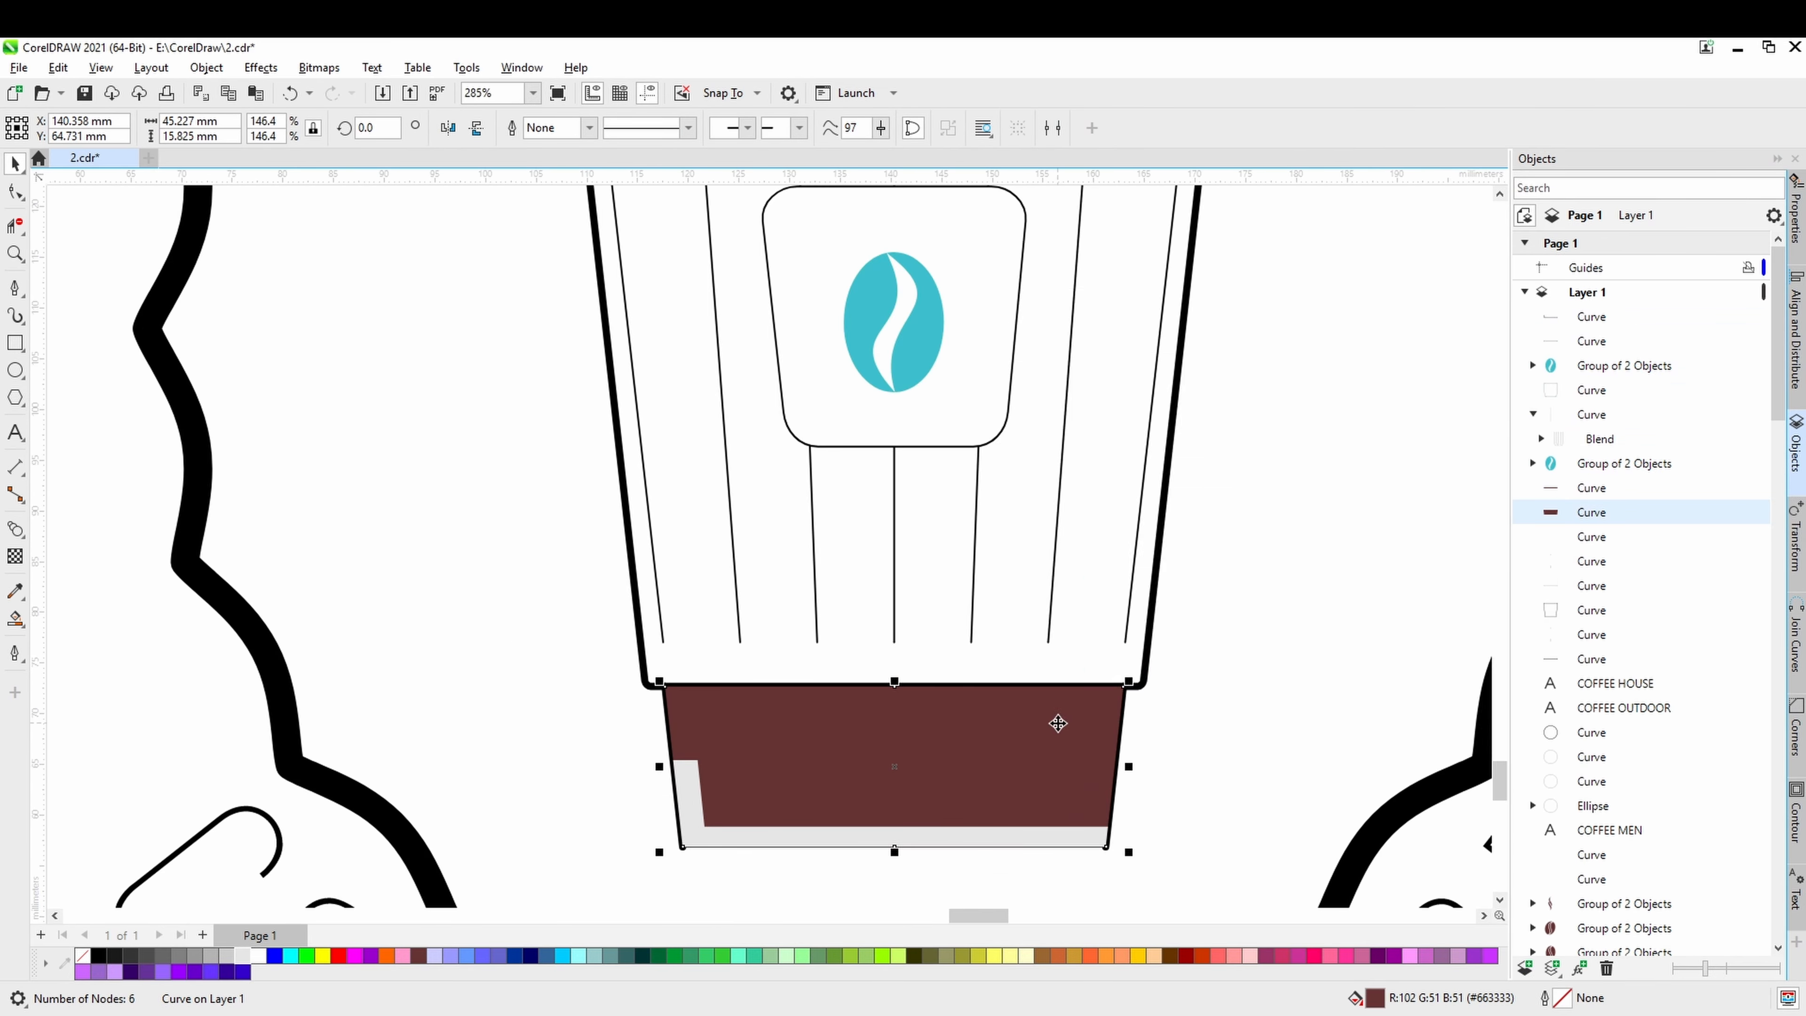
# Recolour the thickened sleeve lines and the label's bean brown (#663333), and tilt the bean clockwise.
pyautogui.scroll(2, 1058, 723)
pyautogui.scroll(-3, 706, 665)
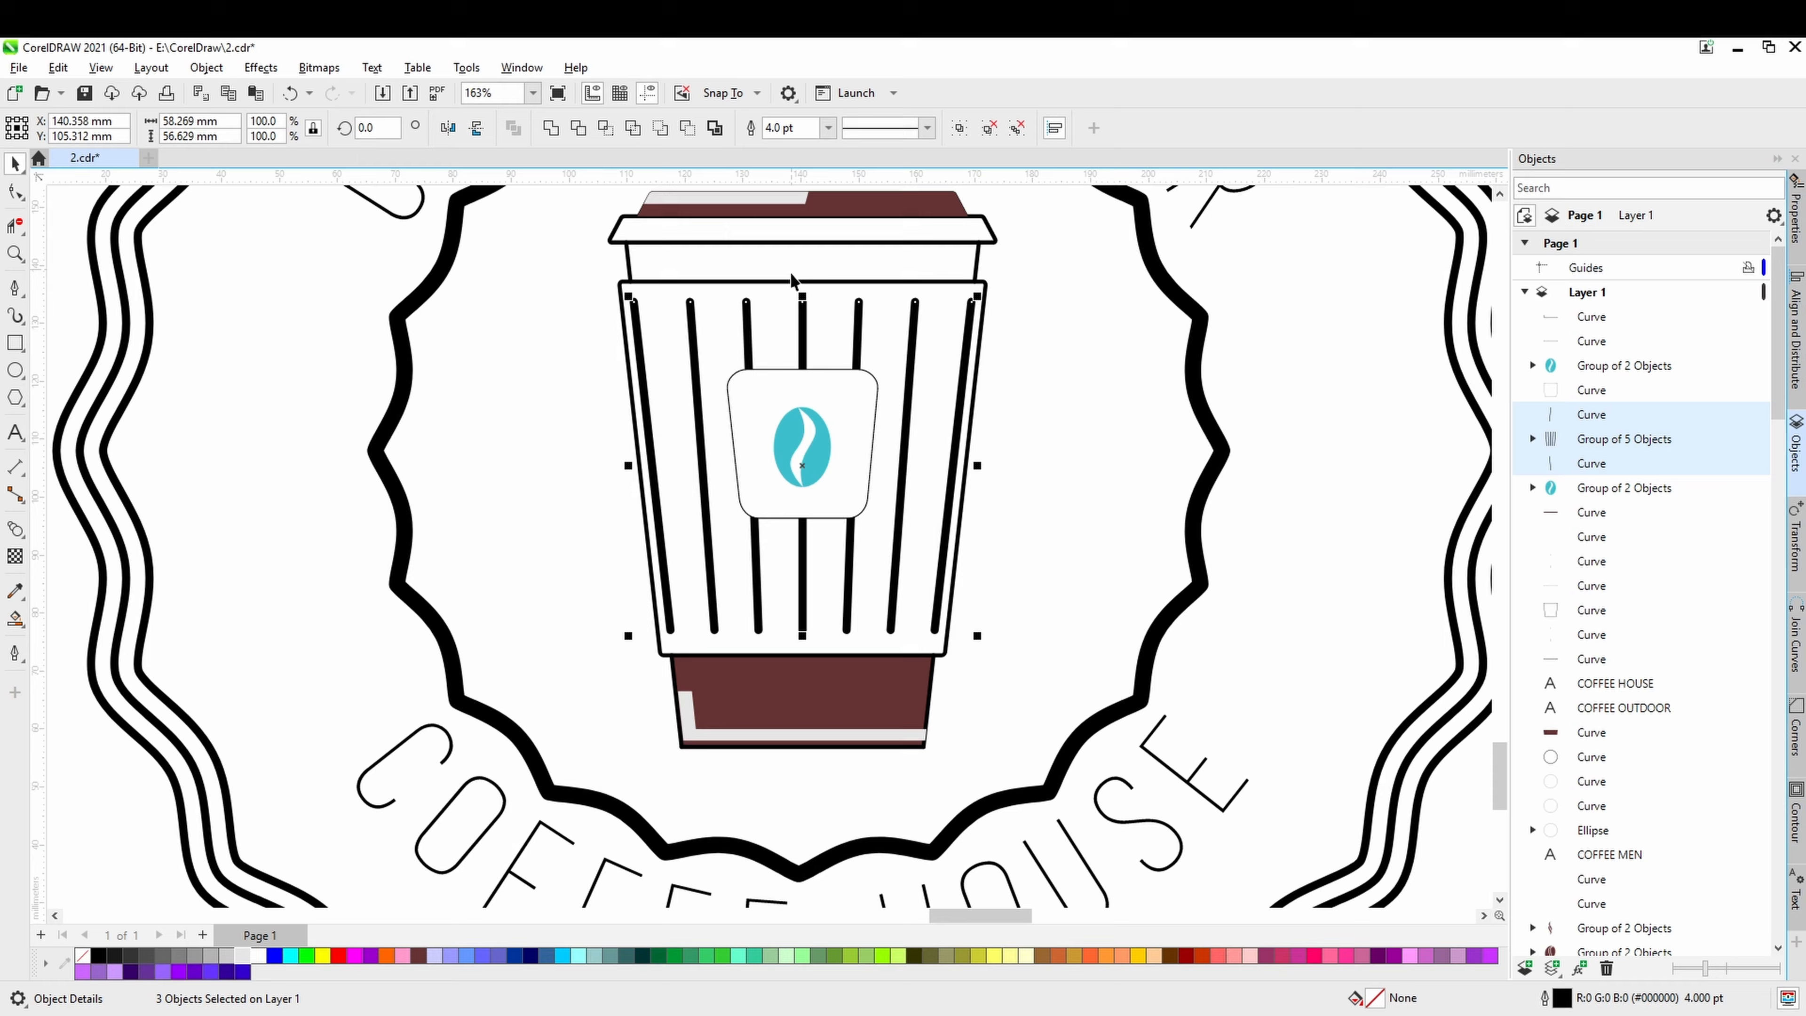
pyautogui.scroll(2, 817, 473)
pyautogui.click(817, 473)
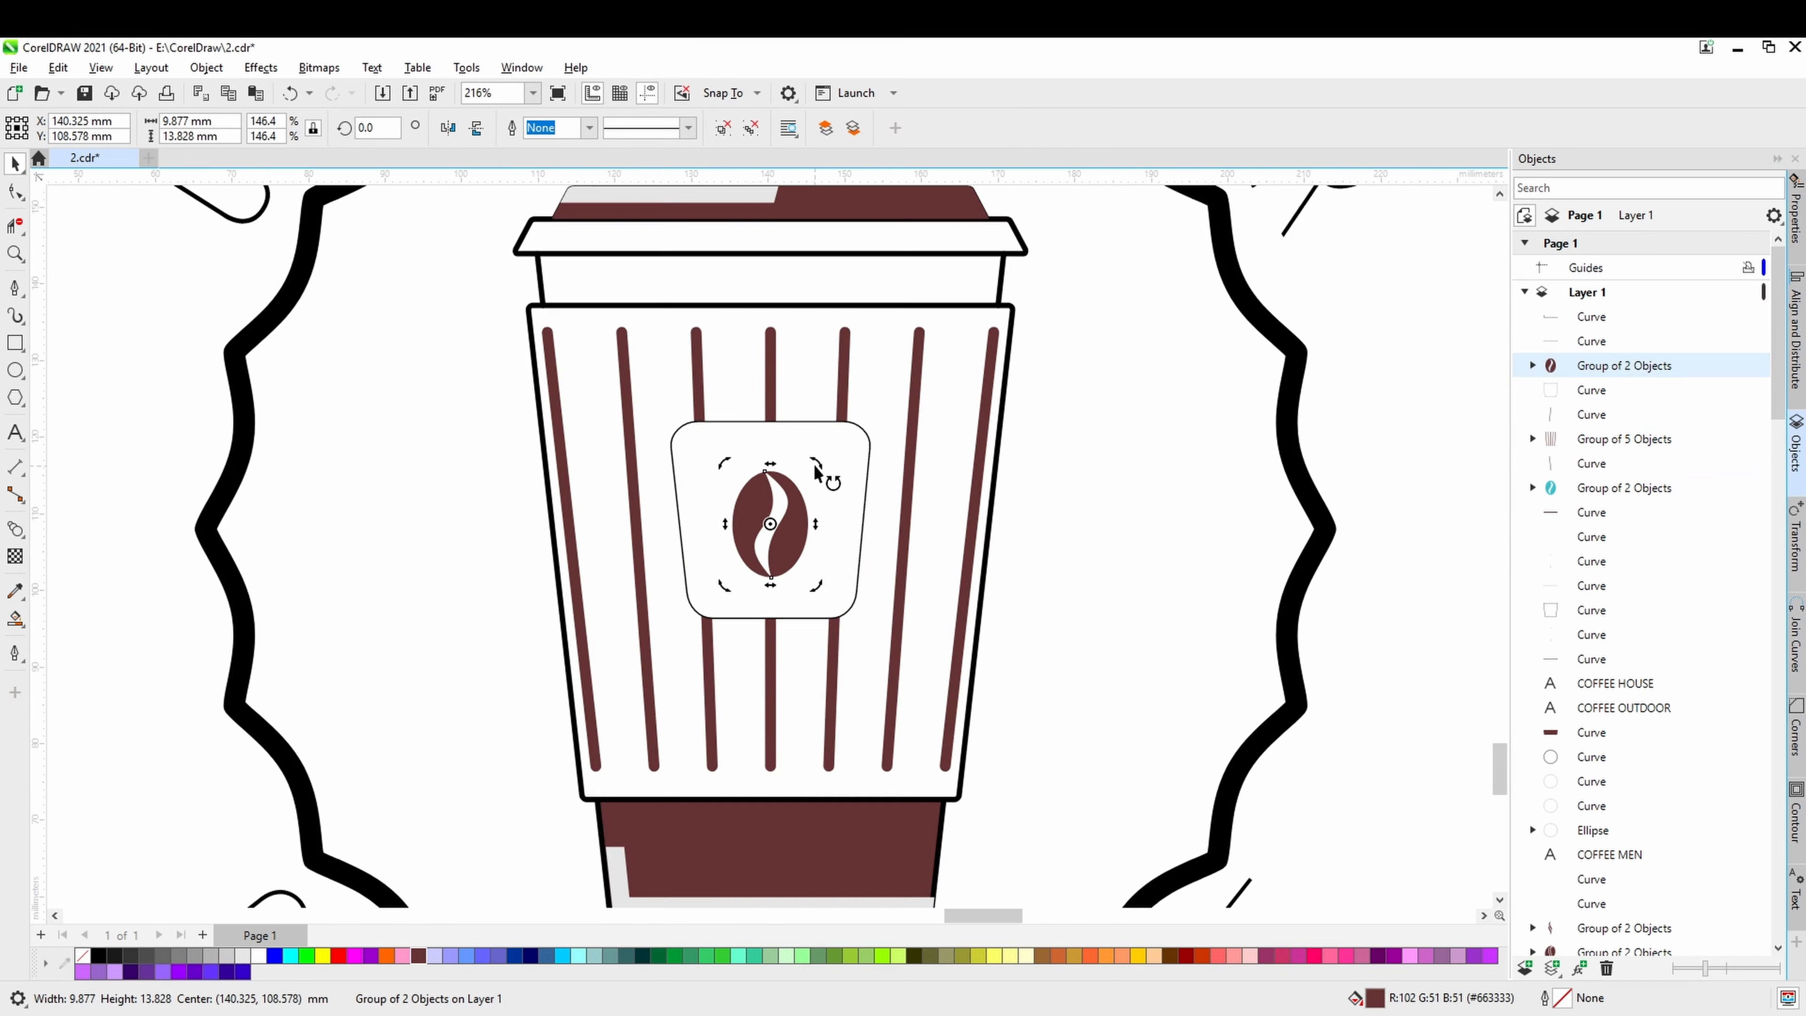
# Copy the loose teal bean from below the page into the space between the wavy rings, to the right of the cup.
pyautogui.click(888, 711)
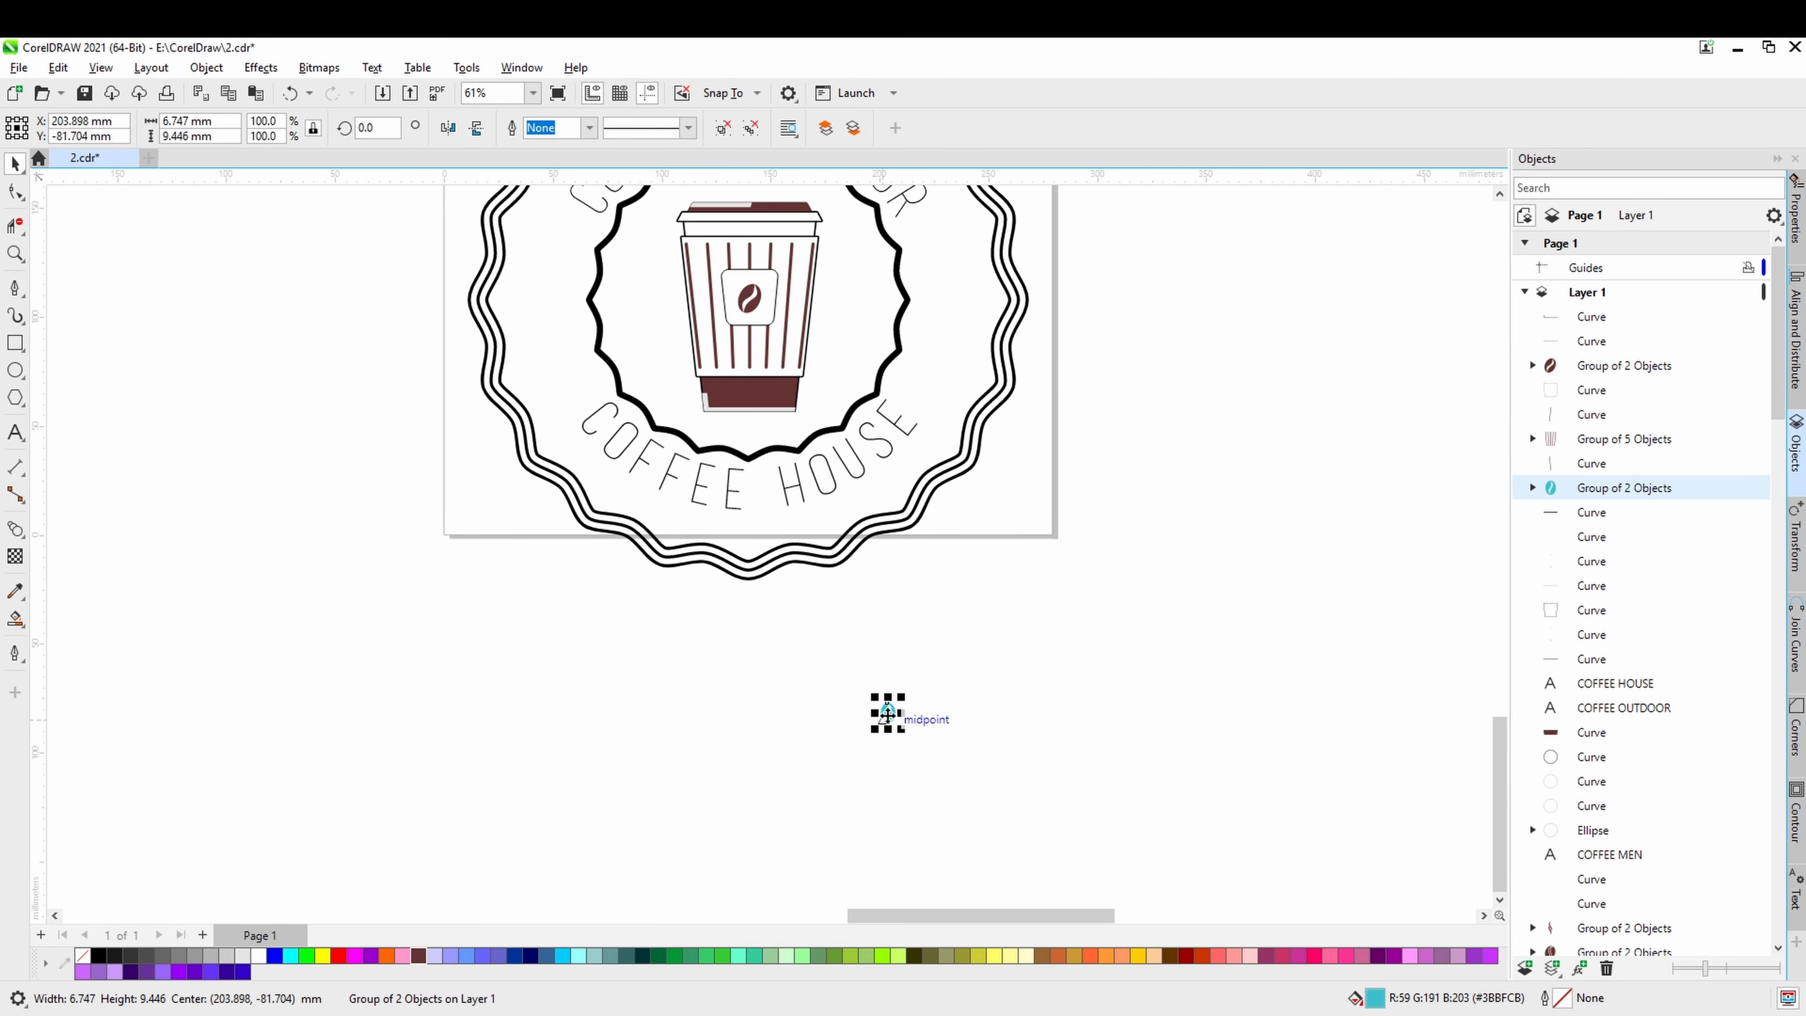
pyautogui.moveTo(888, 712); pyautogui.dragTo(950, 306)
pyautogui.scroll(4, 950, 306)
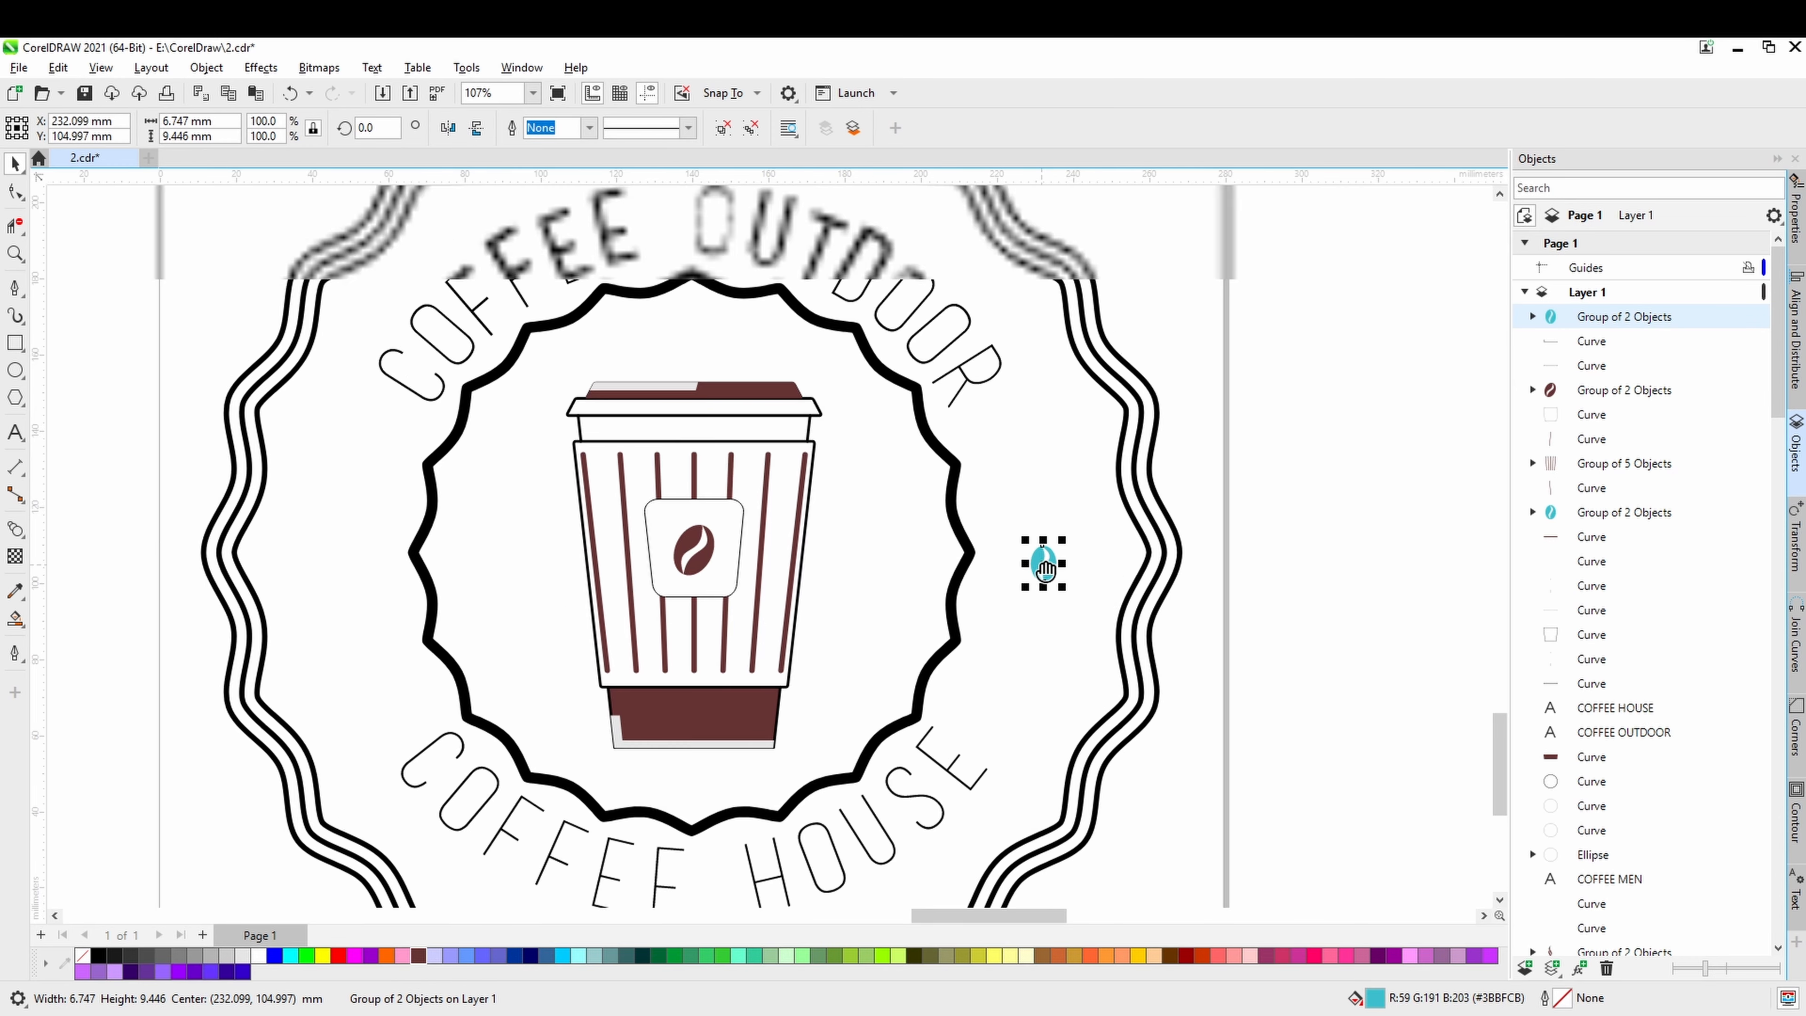
pyautogui.scroll(2, 1045, 569)
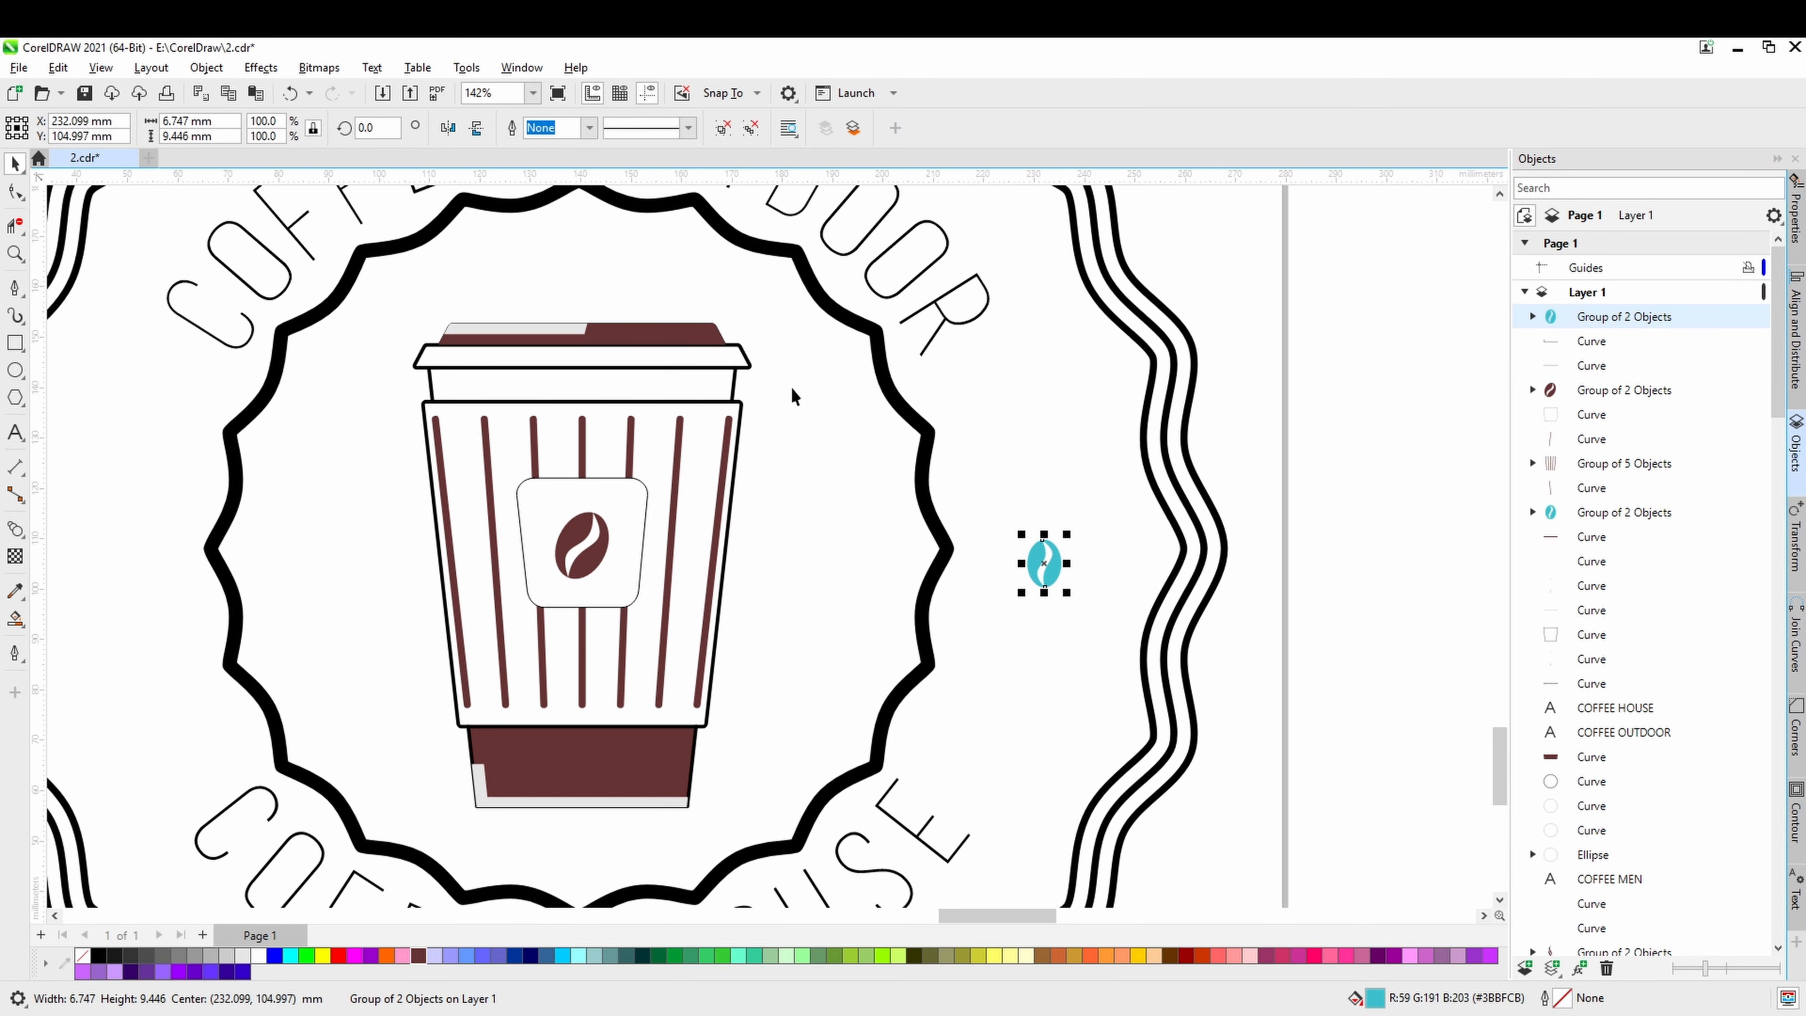
# Rotate the teal bean on the right of the badge by 90 degrees.
pyautogui.click(1040, 572)
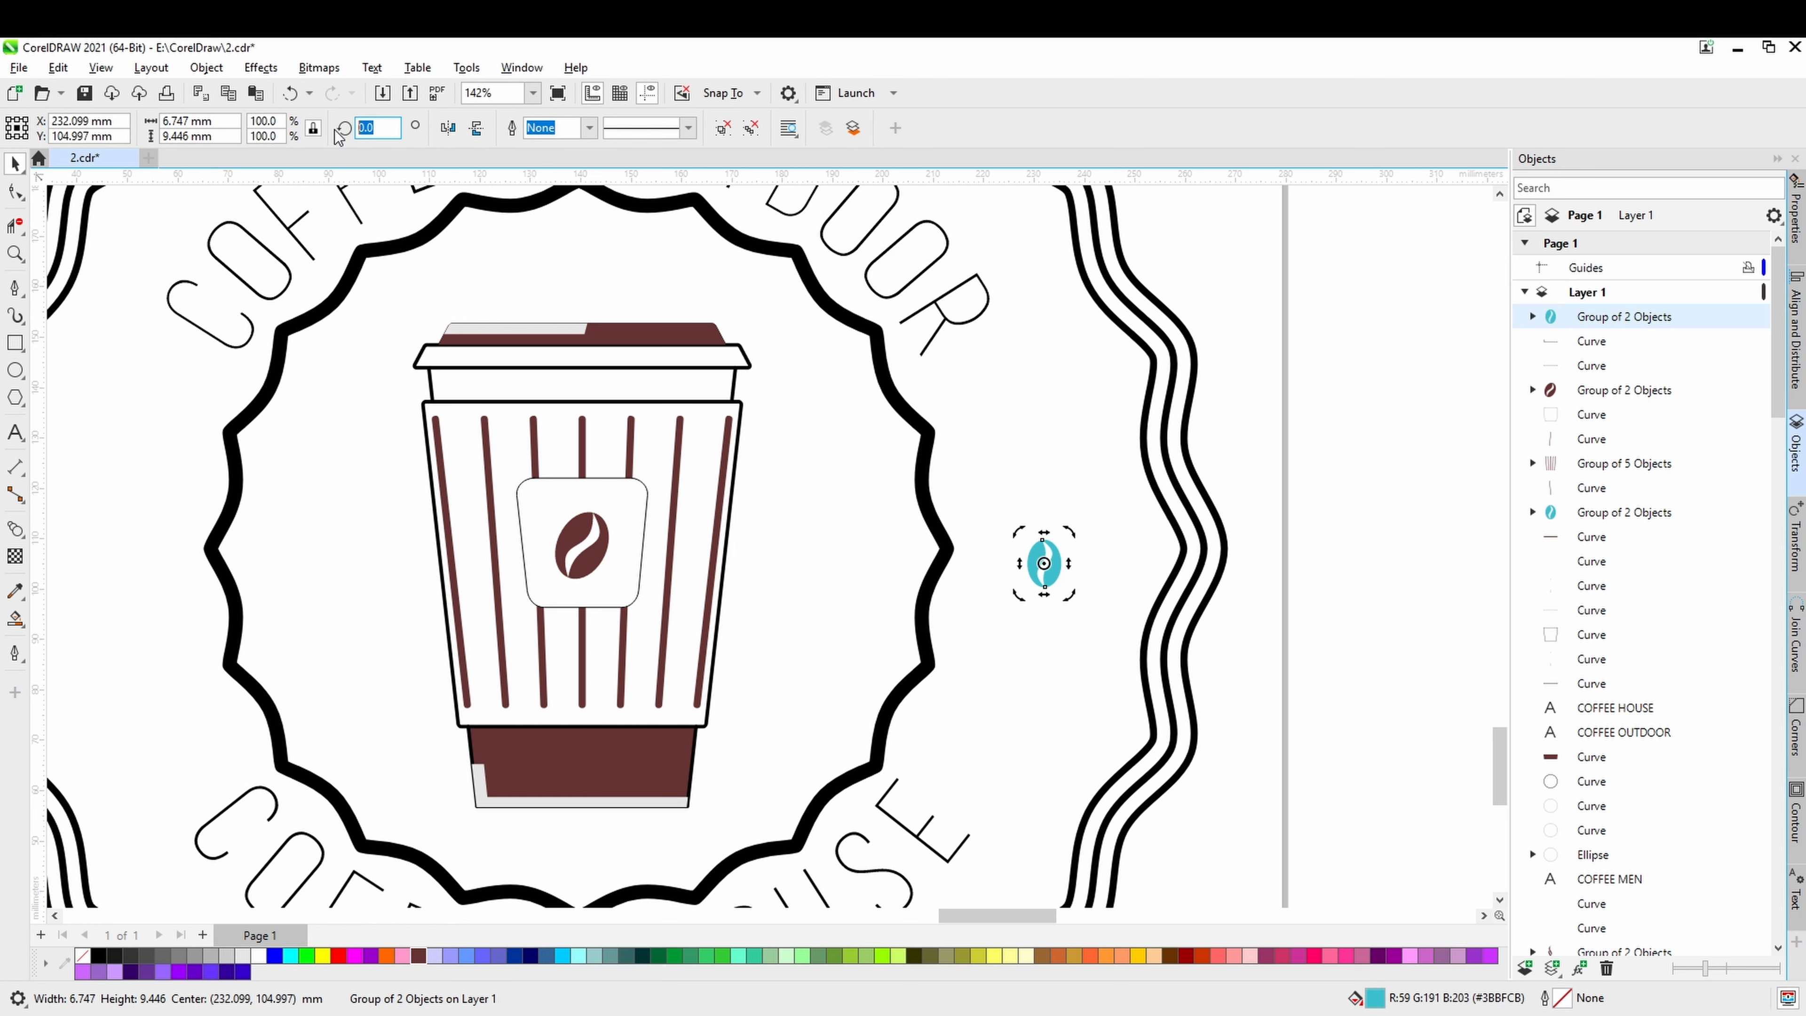
pyautogui.write('90')
pyautogui.press('Return')
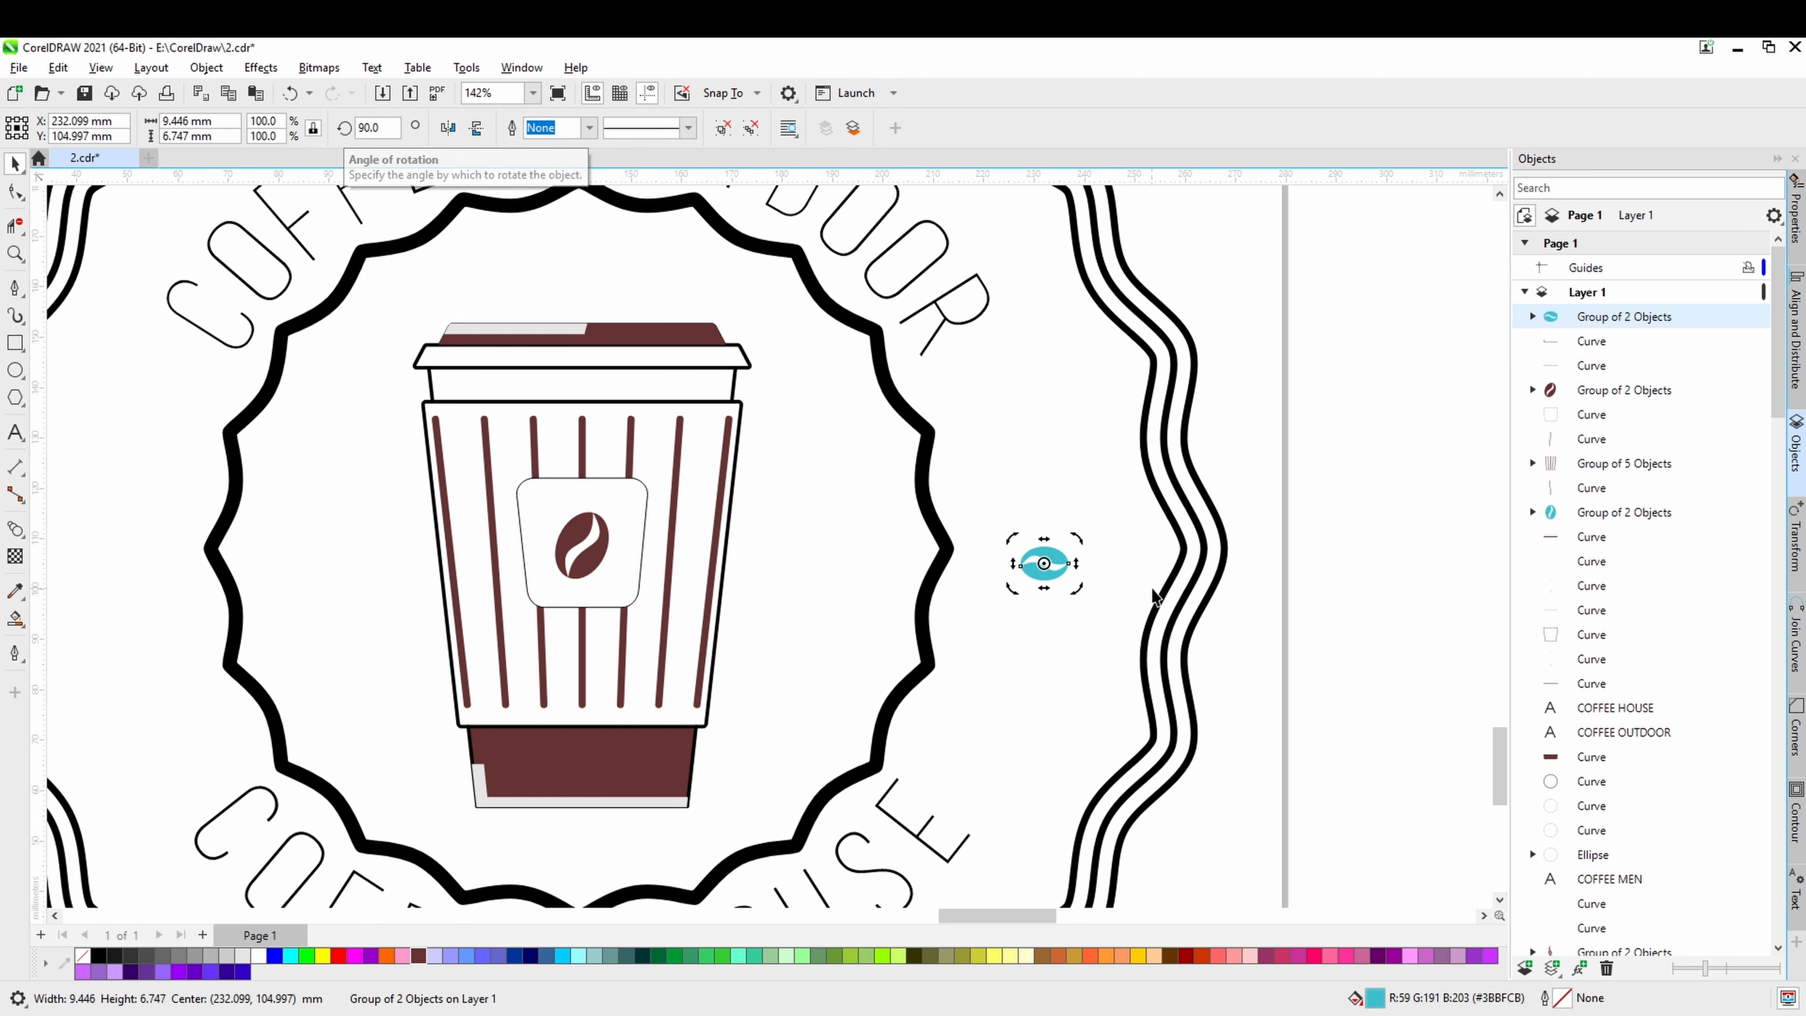
# Enlarge the rotated bean to about 27.7 by 19.8 mm and place a copy on the opposite side of the badge.
pyautogui.click(1255, 582)
pyautogui.click(1047, 566)
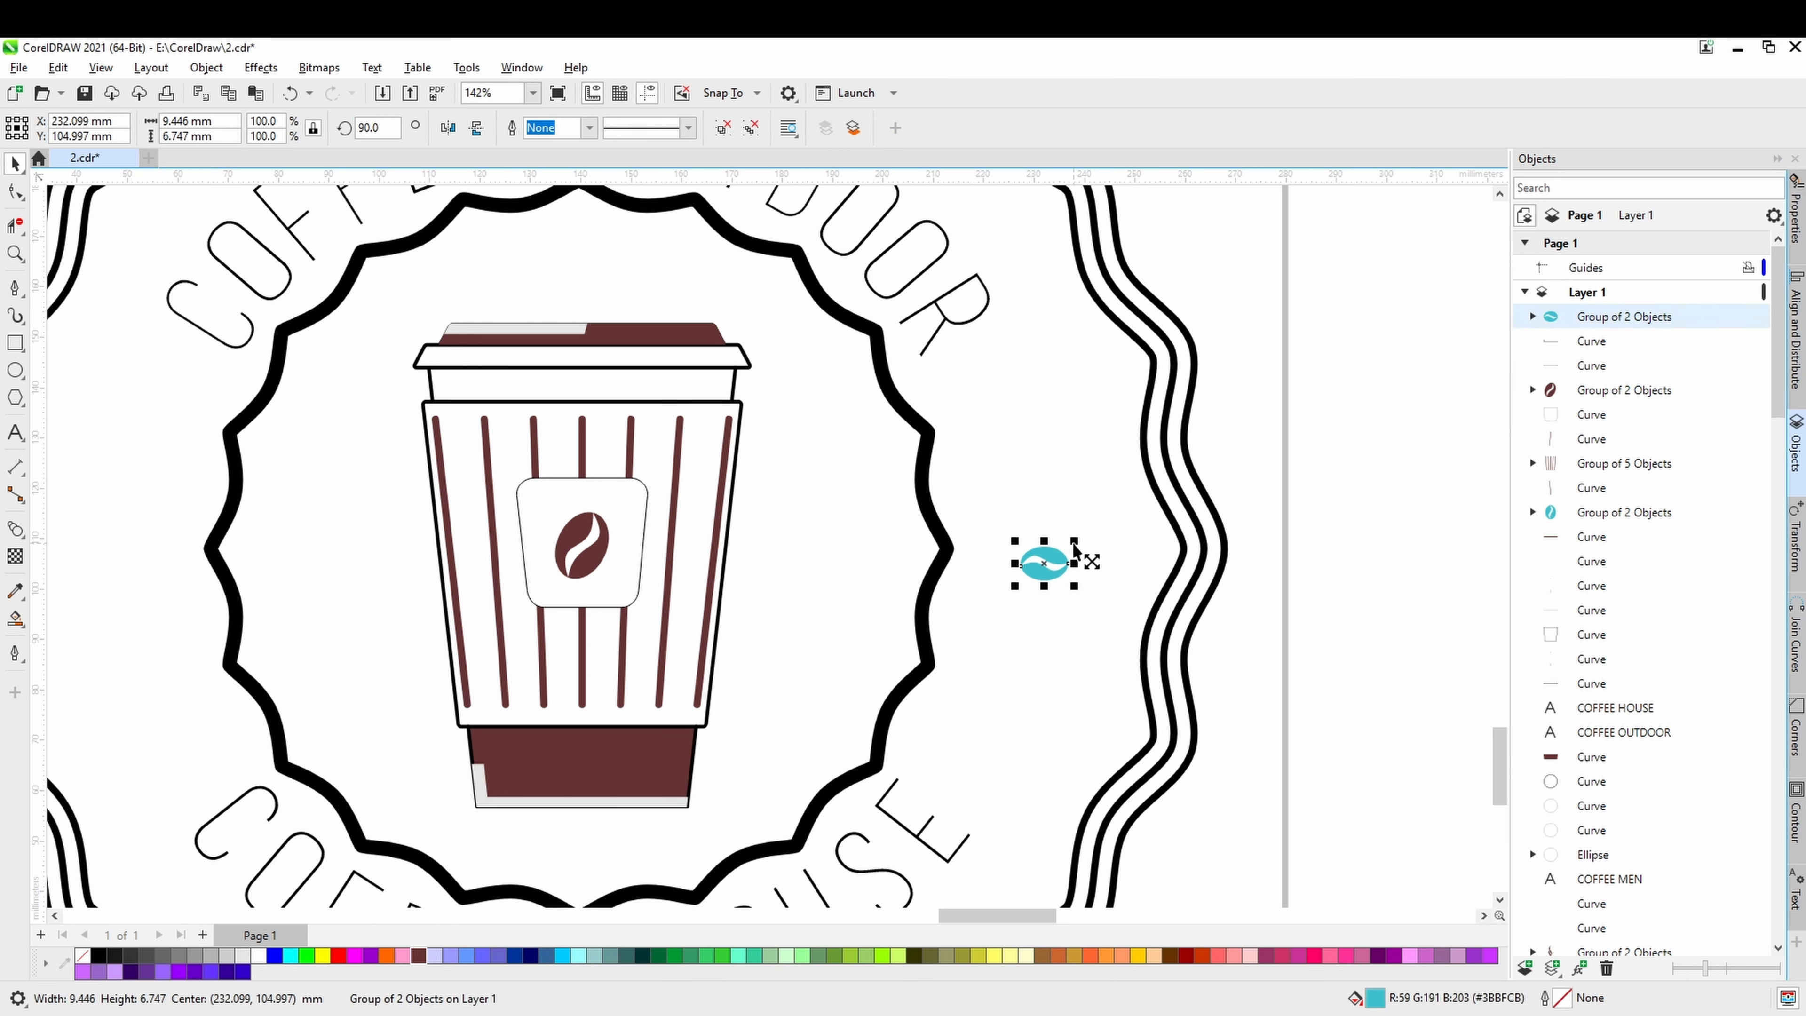
pyautogui.moveTo(1074, 543); pyautogui.dragTo(582, 554)
pyautogui.scroll(-3, 1127, 516)
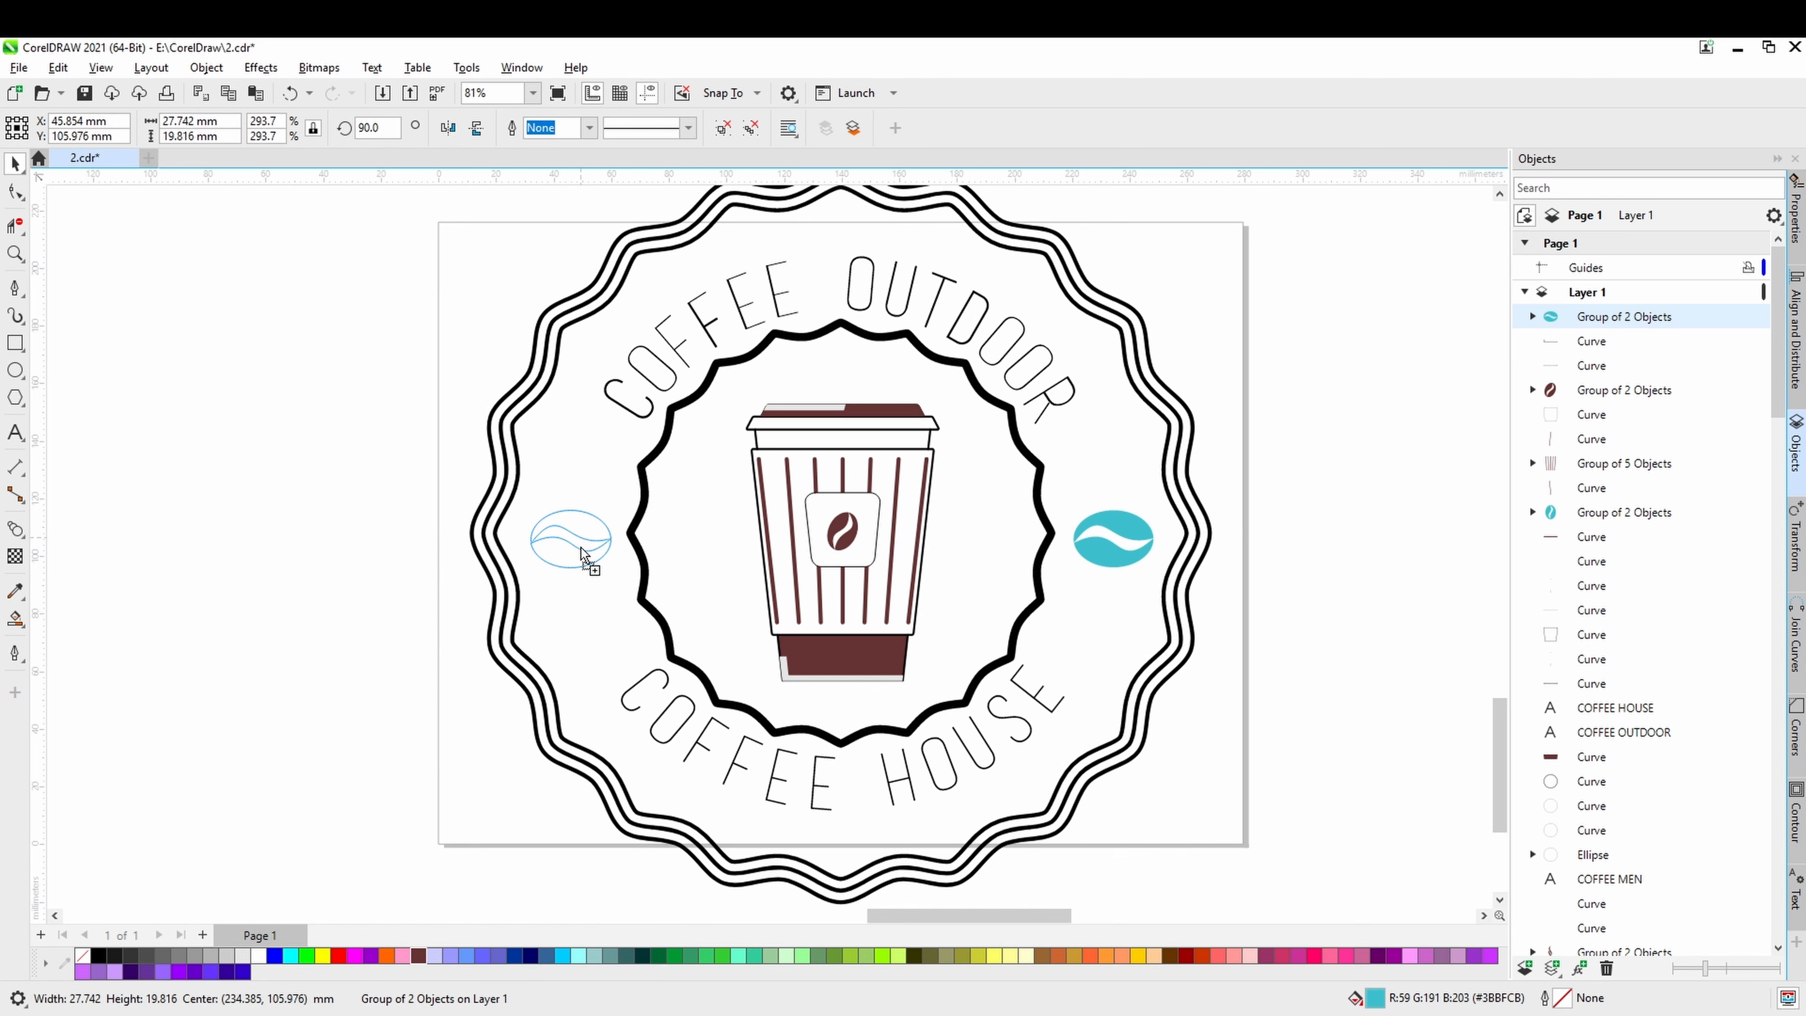
# Fill both side beans with the brown used on the cup (#663333).
pyautogui.keyDown('shift'); pyautogui.click(1135, 542); pyautogui.keyUp('shift')
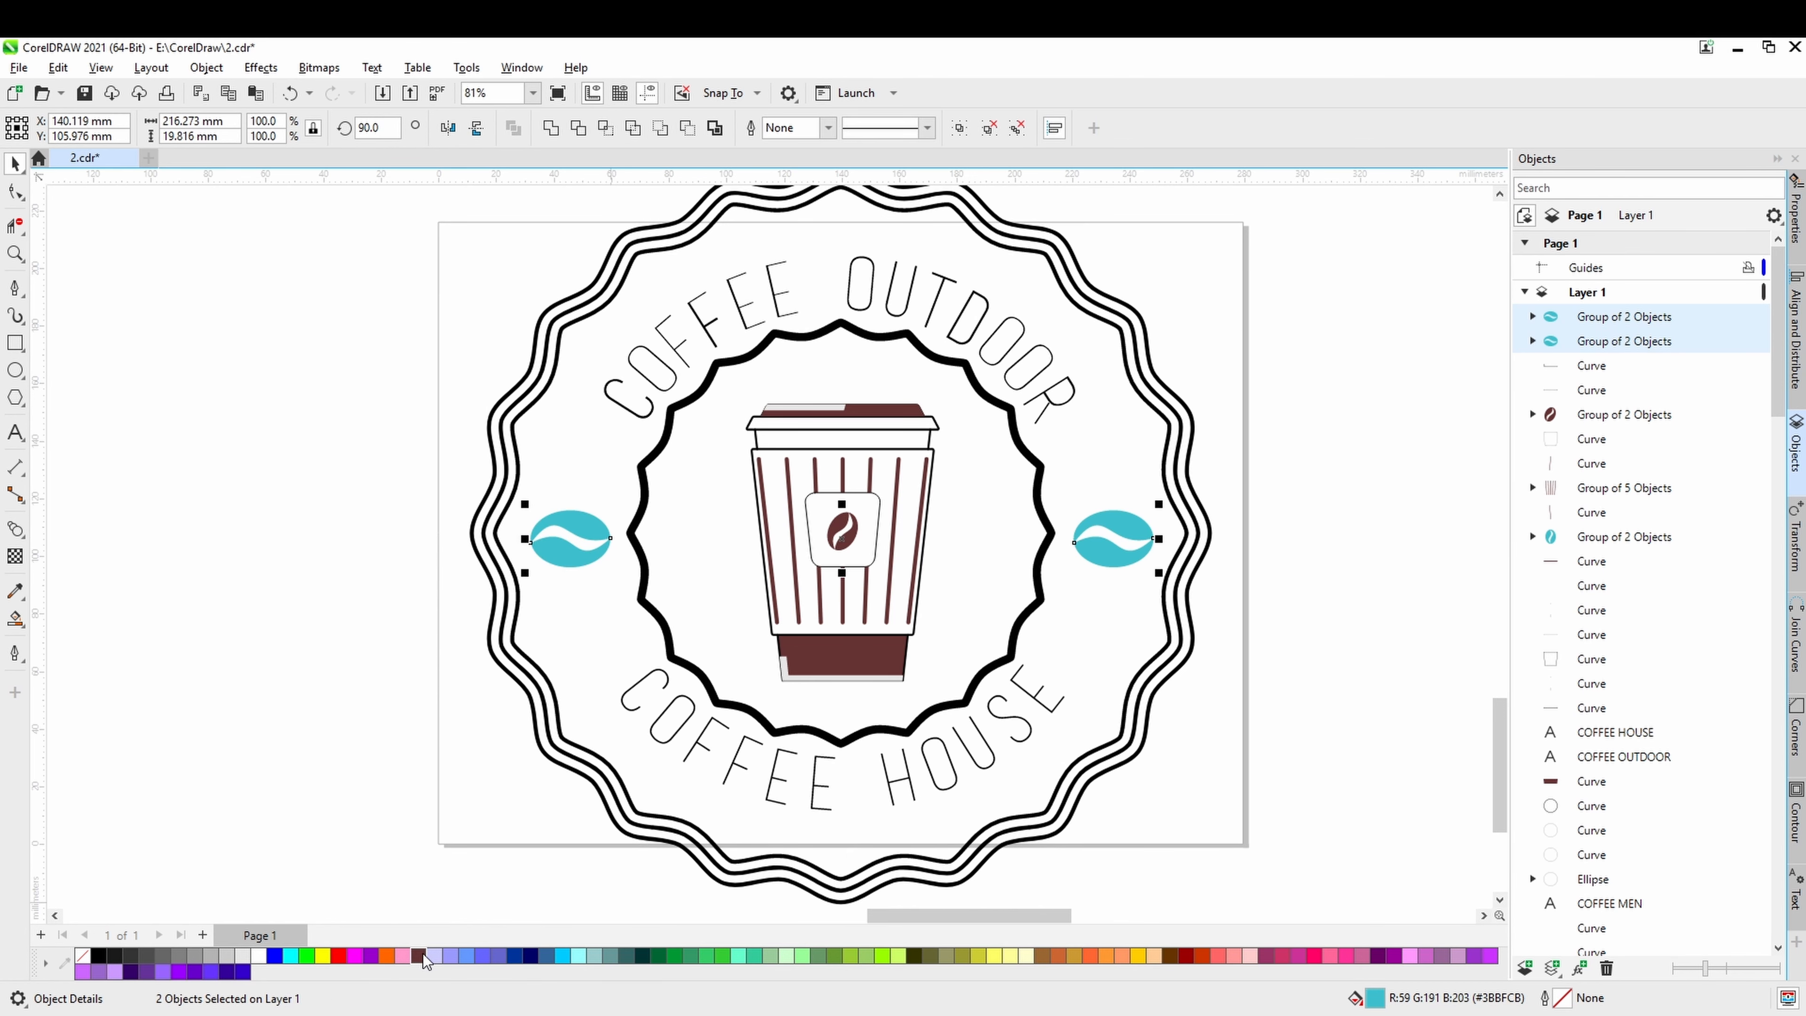
pyautogui.click(421, 955)
pyautogui.click(385, 849)
pyautogui.scroll(-2, 387, 854)
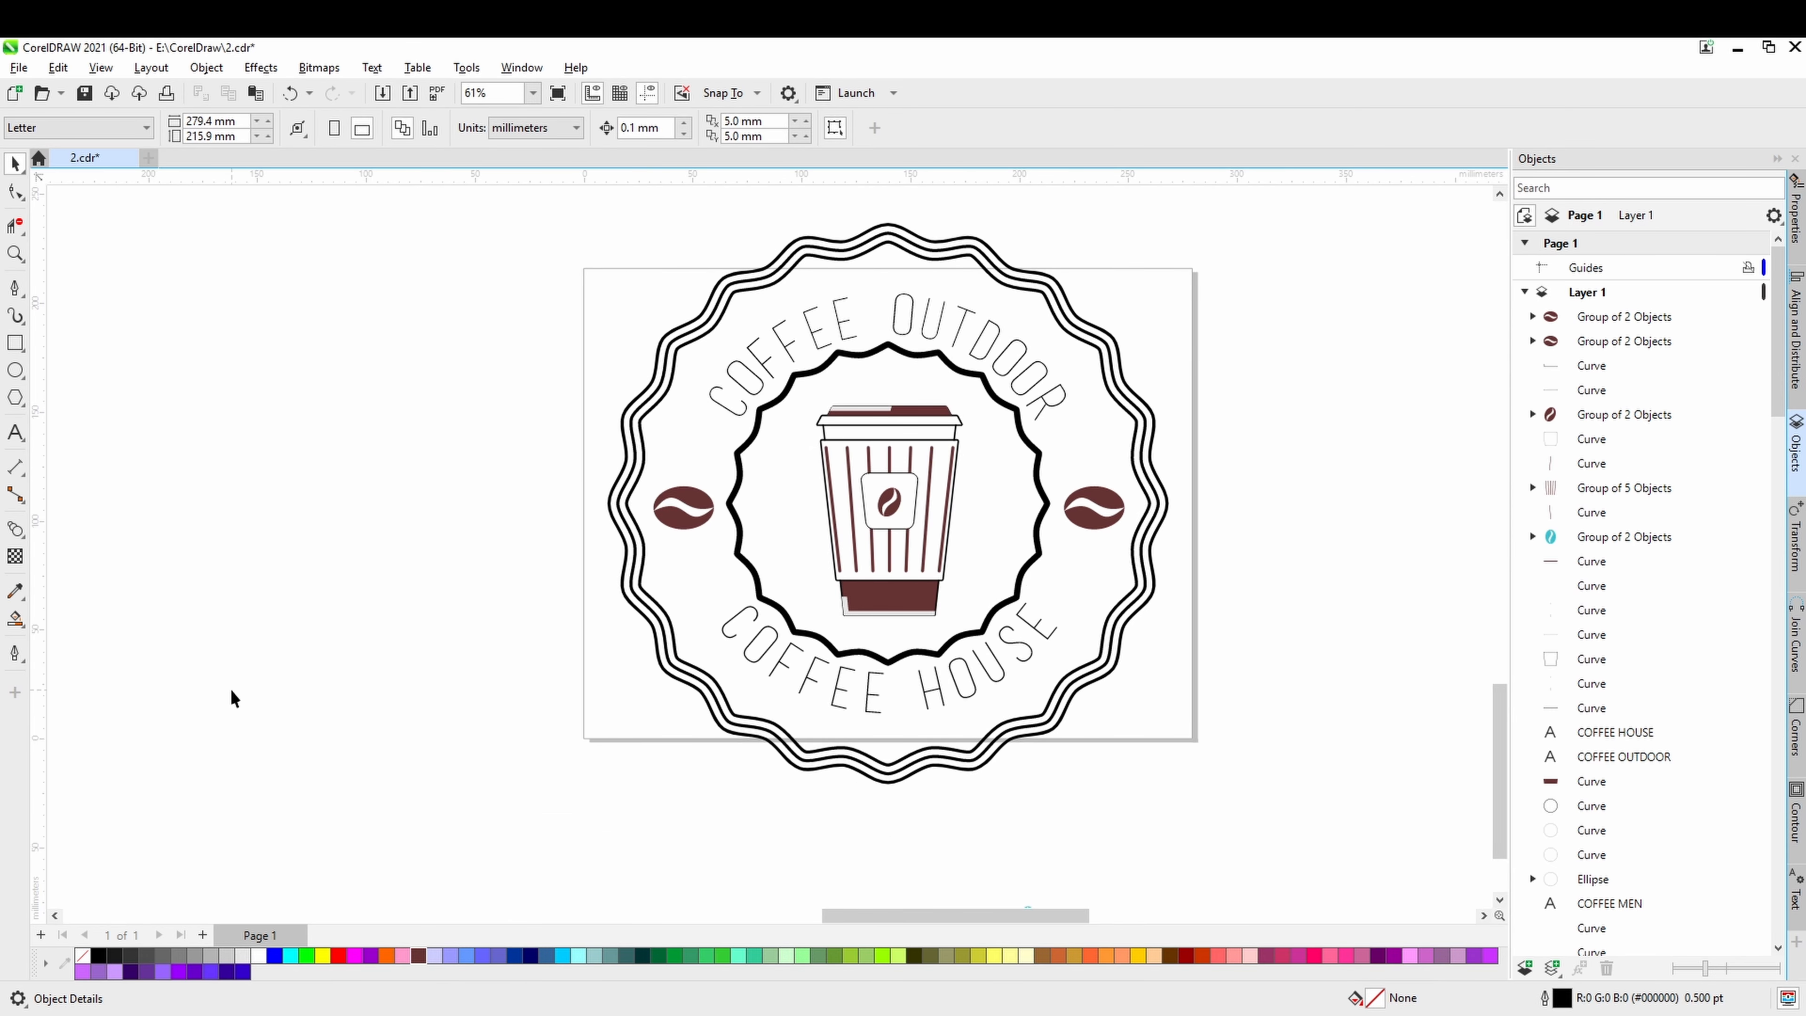
# Draw a five-pointed star about 13 mm wide left of the page and give it brown (#663333) fill and outline.
pyautogui.click(25, 410)
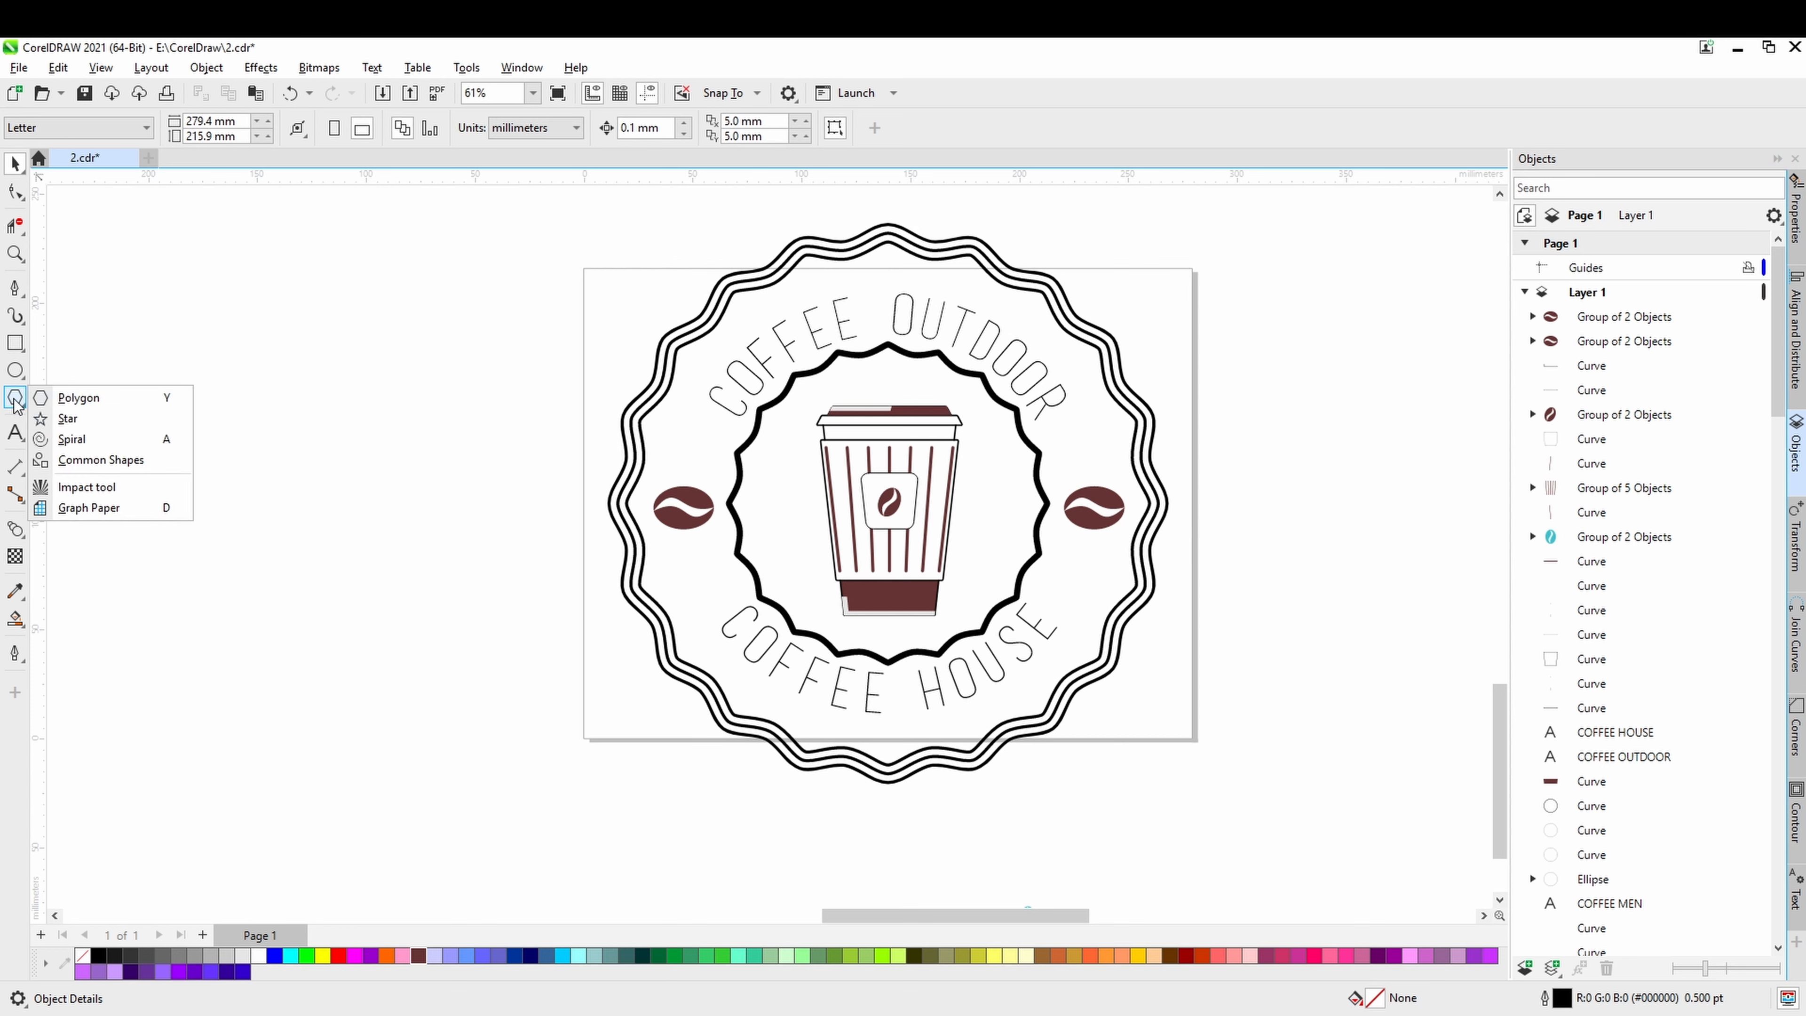
pyautogui.click(70, 416)
pyautogui.scroll(1, 516, 613)
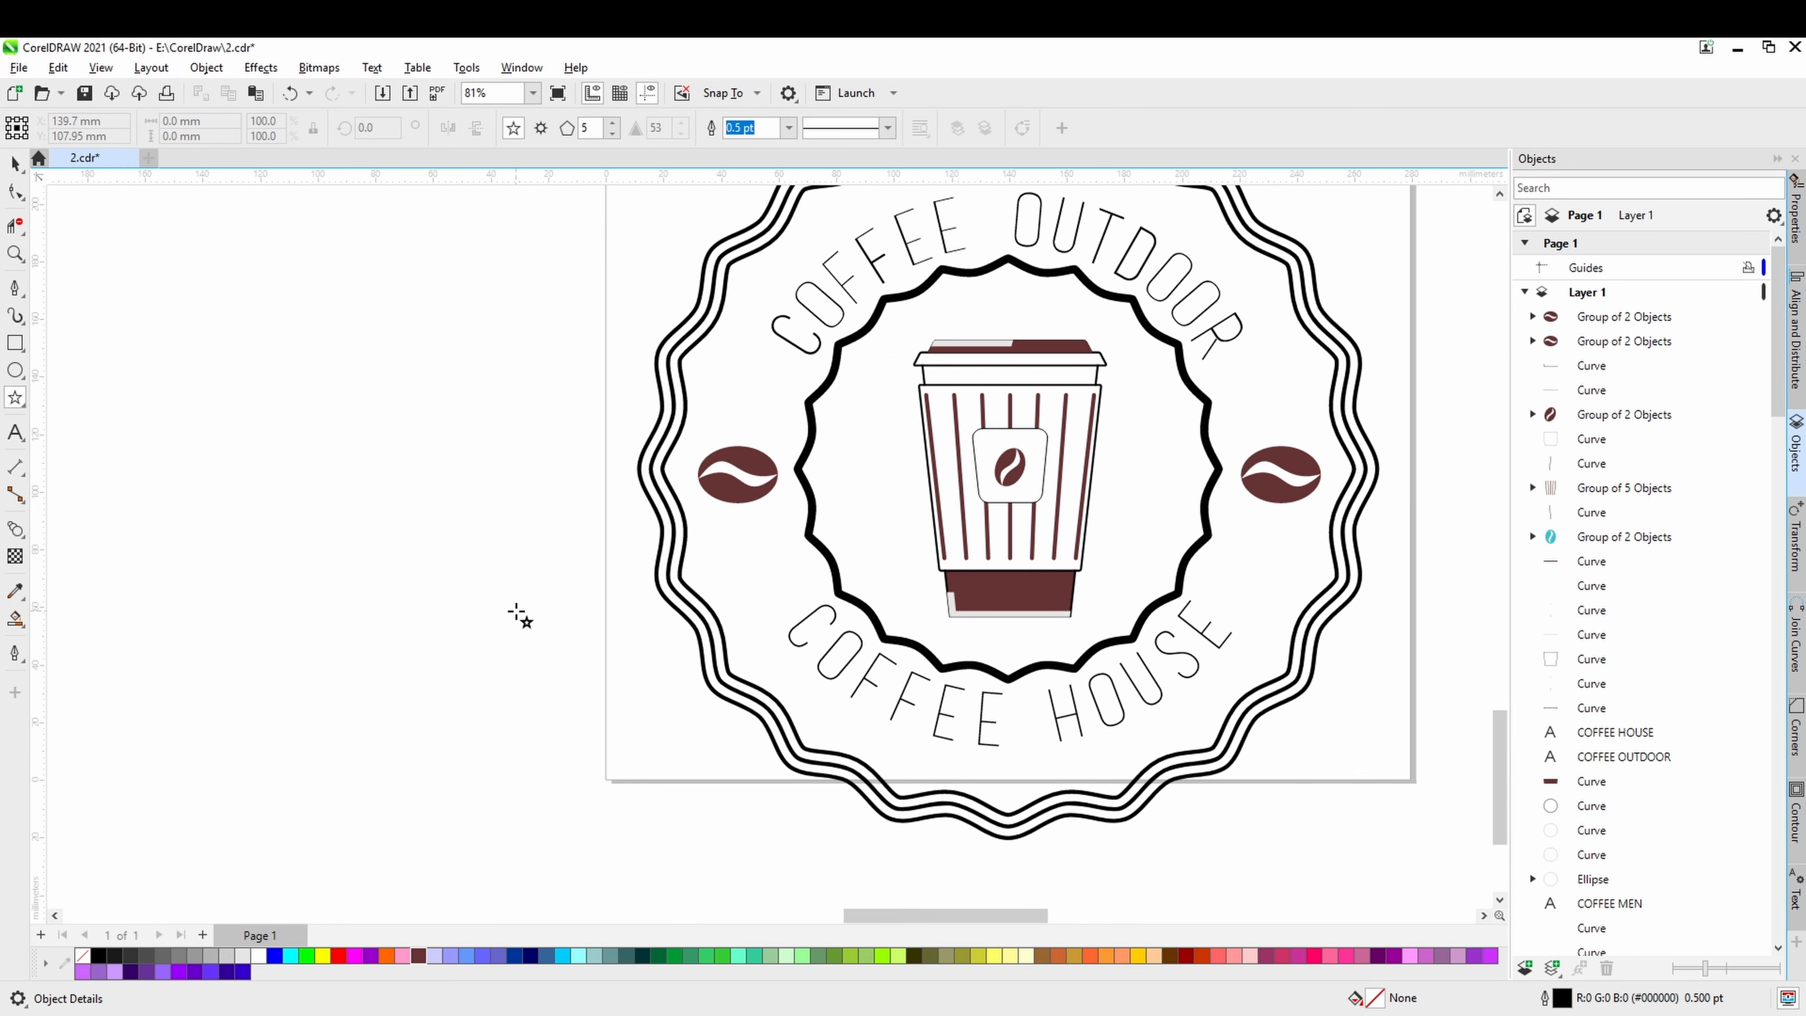
pyautogui.moveTo(503, 612); pyautogui.dragTo(515, 629)
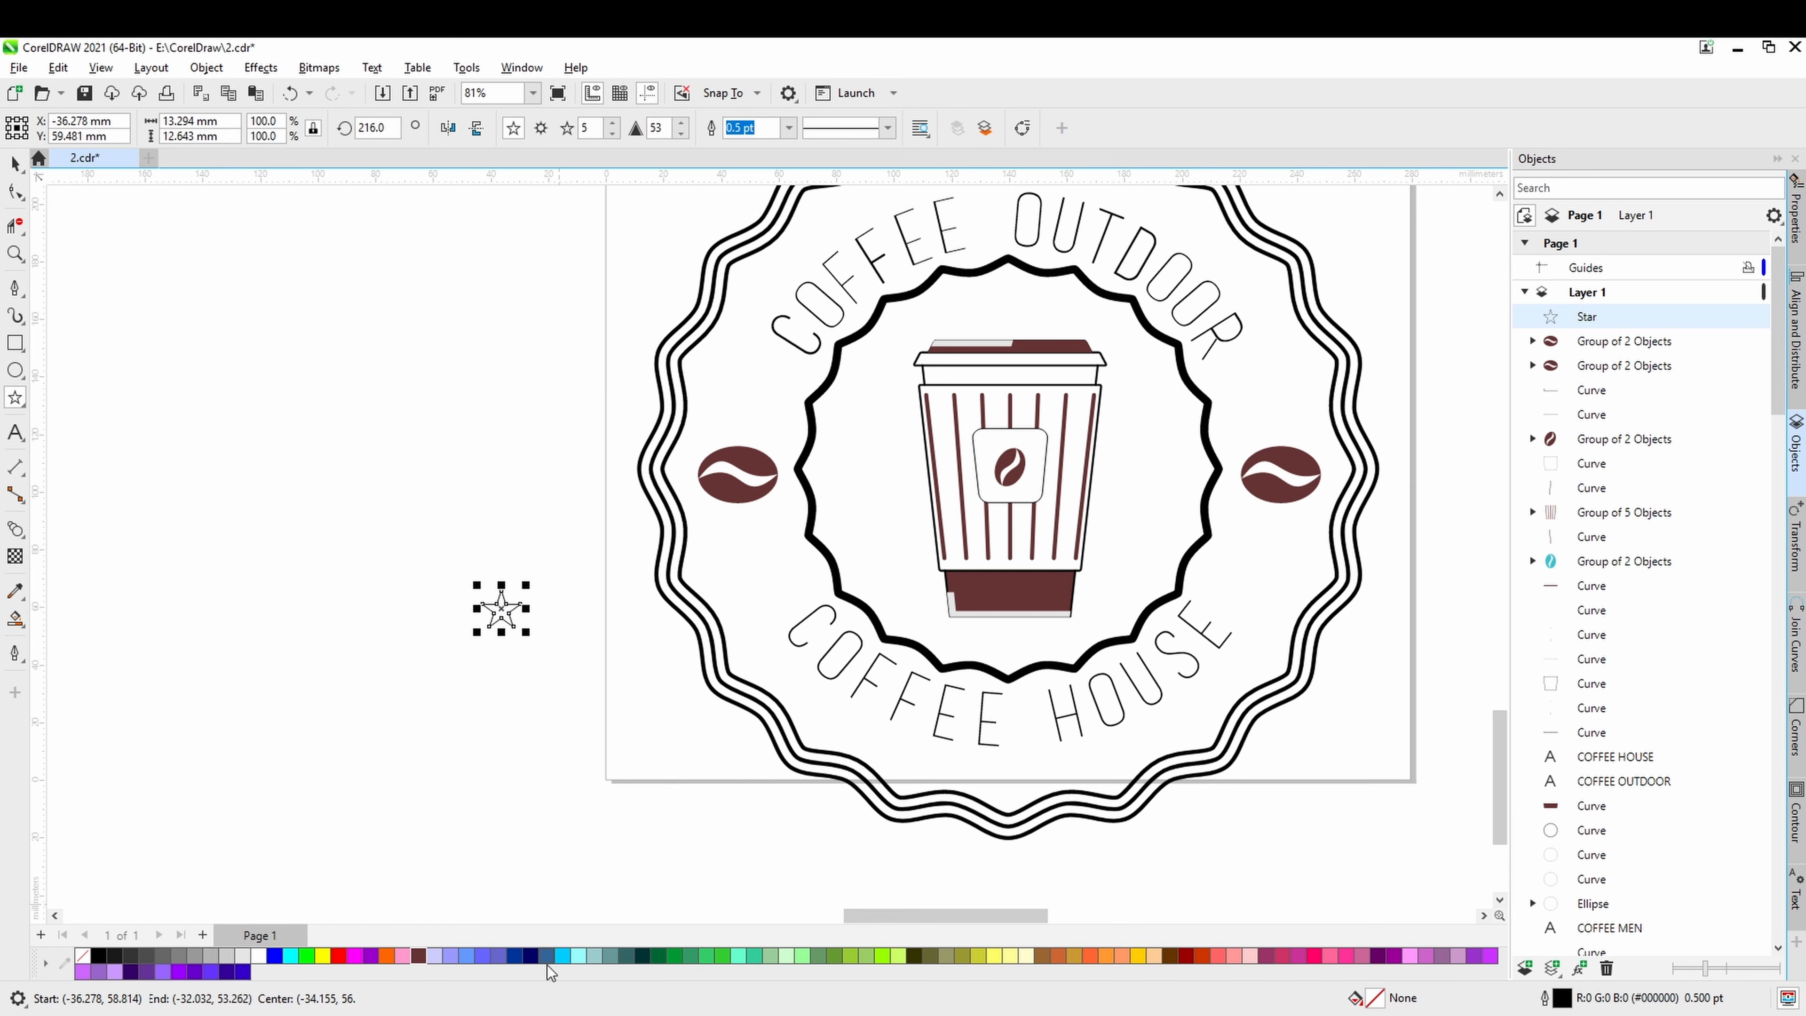
pyautogui.click(417, 957)
pyautogui.rightClick(417, 957)
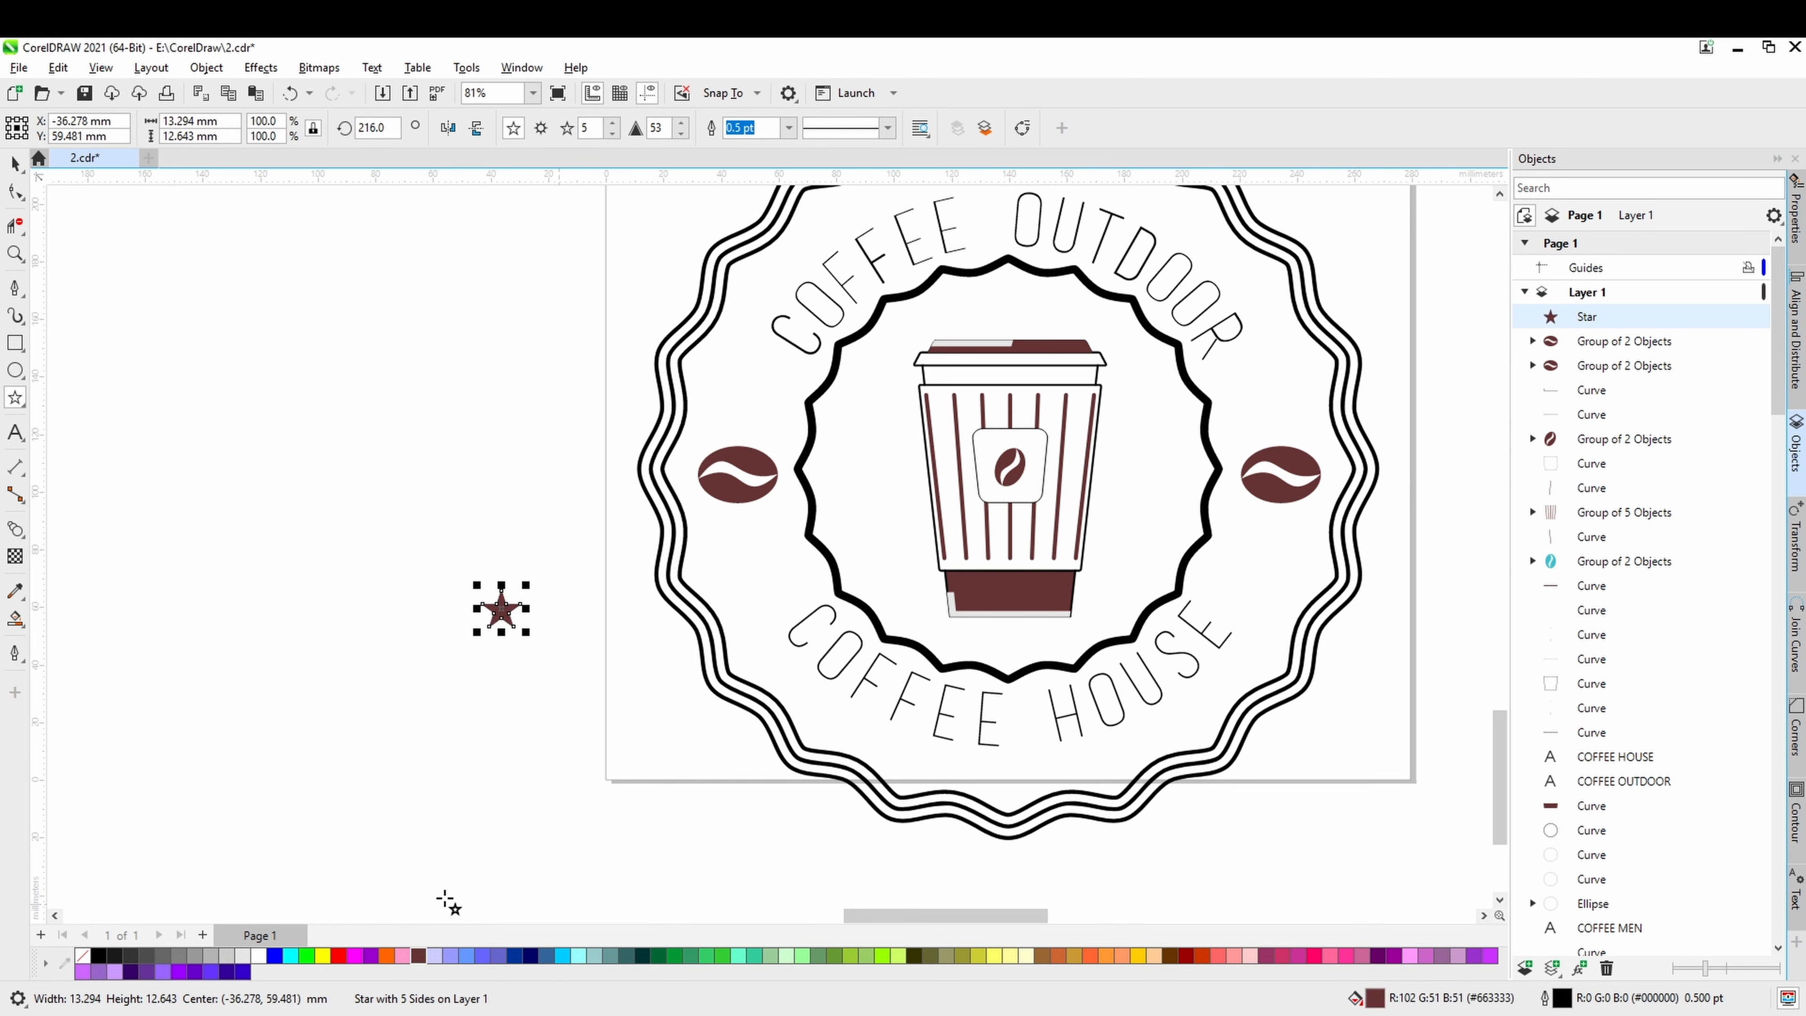
pyautogui.click(16, 163)
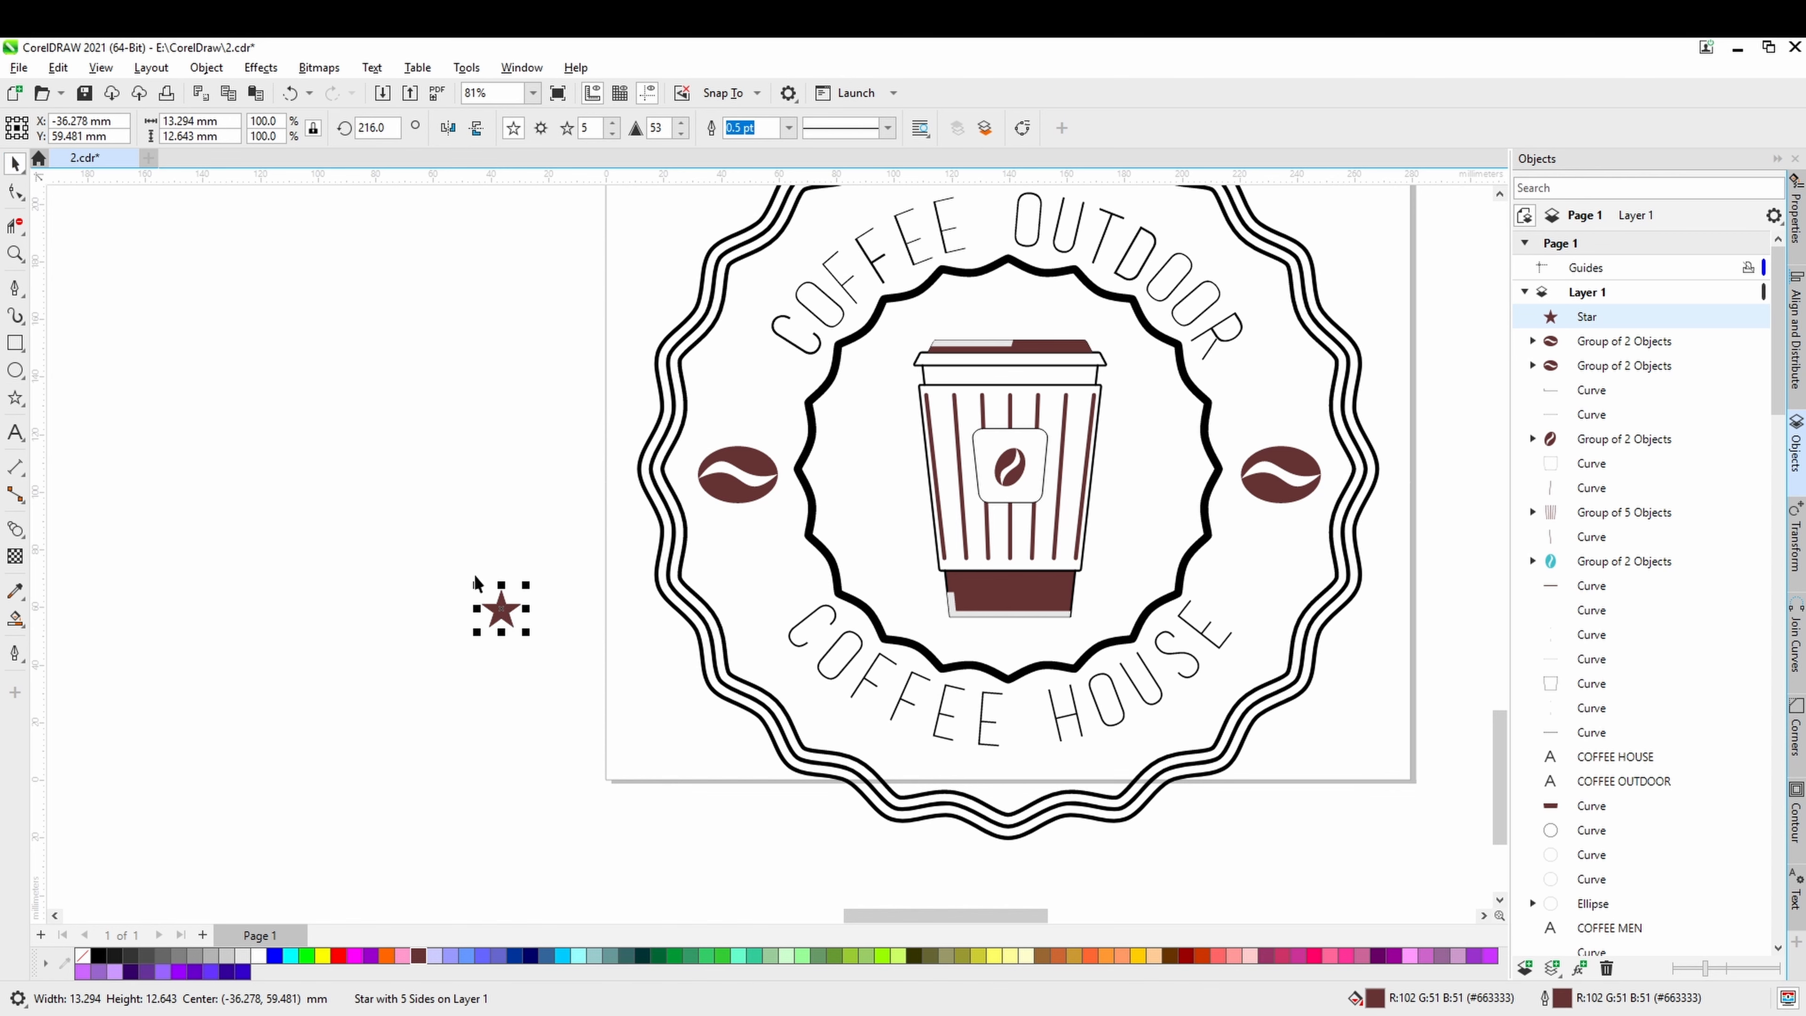
# Place the brown star beside the start of the COFFEE HOUSE text and shrink it to about 8.7 by 8.2 mm.
pyautogui.moveTo(504, 608); pyautogui.dragTo(792, 599)
pyautogui.scroll(2, 786, 601)
pyautogui.scroll(2, 792, 599)
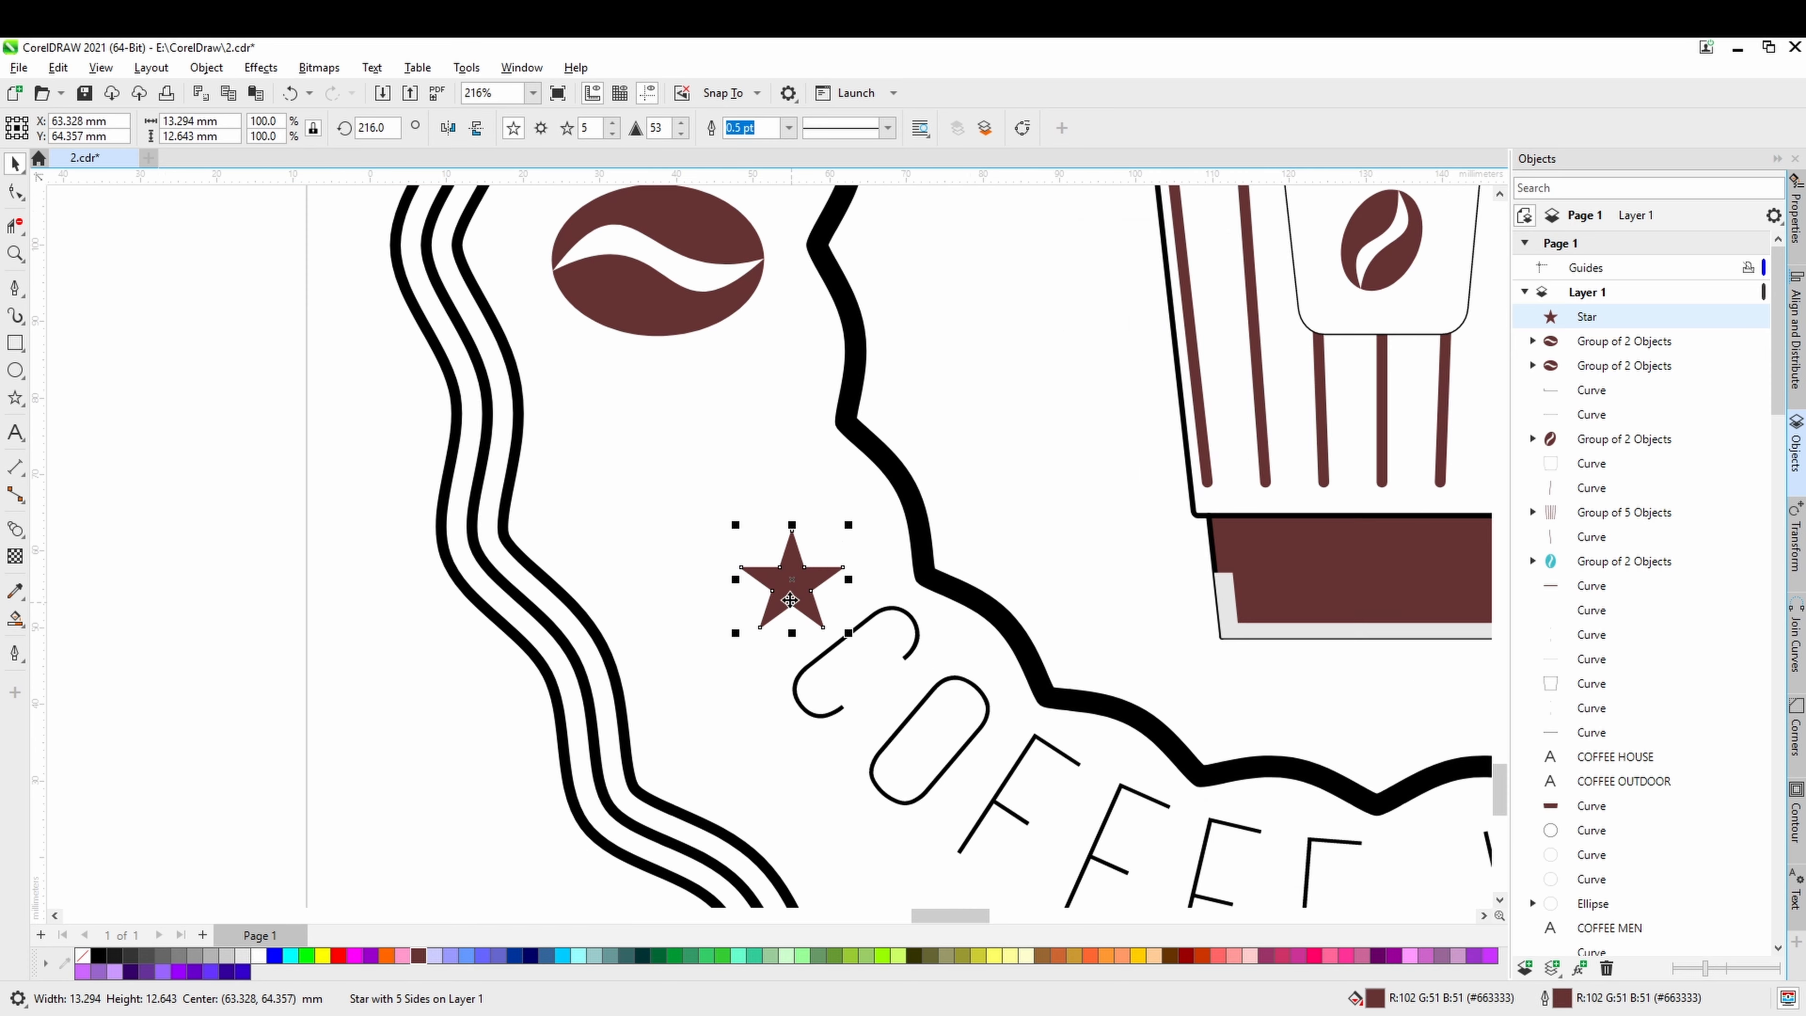
pyautogui.moveTo(848, 527); pyautogui.dragTo(835, 540)
pyautogui.scroll(-2, 835, 541)
pyautogui.moveTo(1010, 701); pyautogui.dragTo(718, 706)
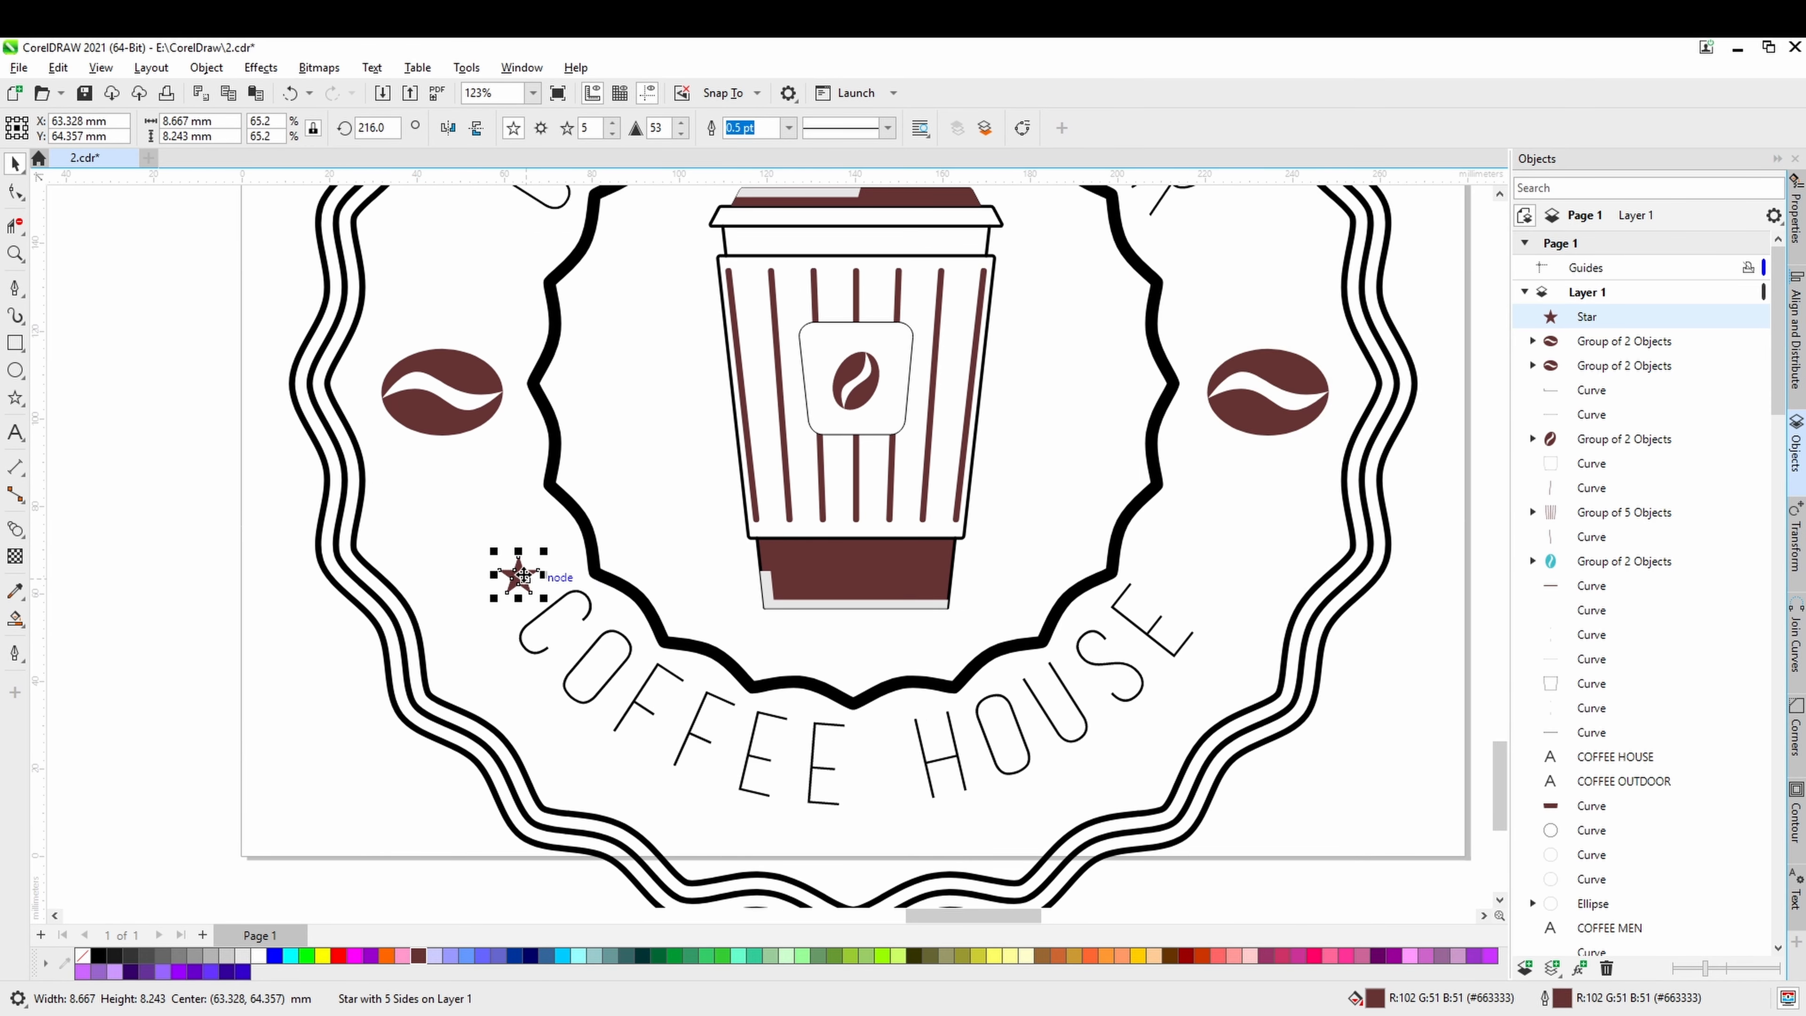
# Place copies of the small star at the end of COFFEE HOUSE and at both ends of COFFEE OUTDOOR.
pyautogui.moveTo(523, 578); pyautogui.dragTo(1186, 583)
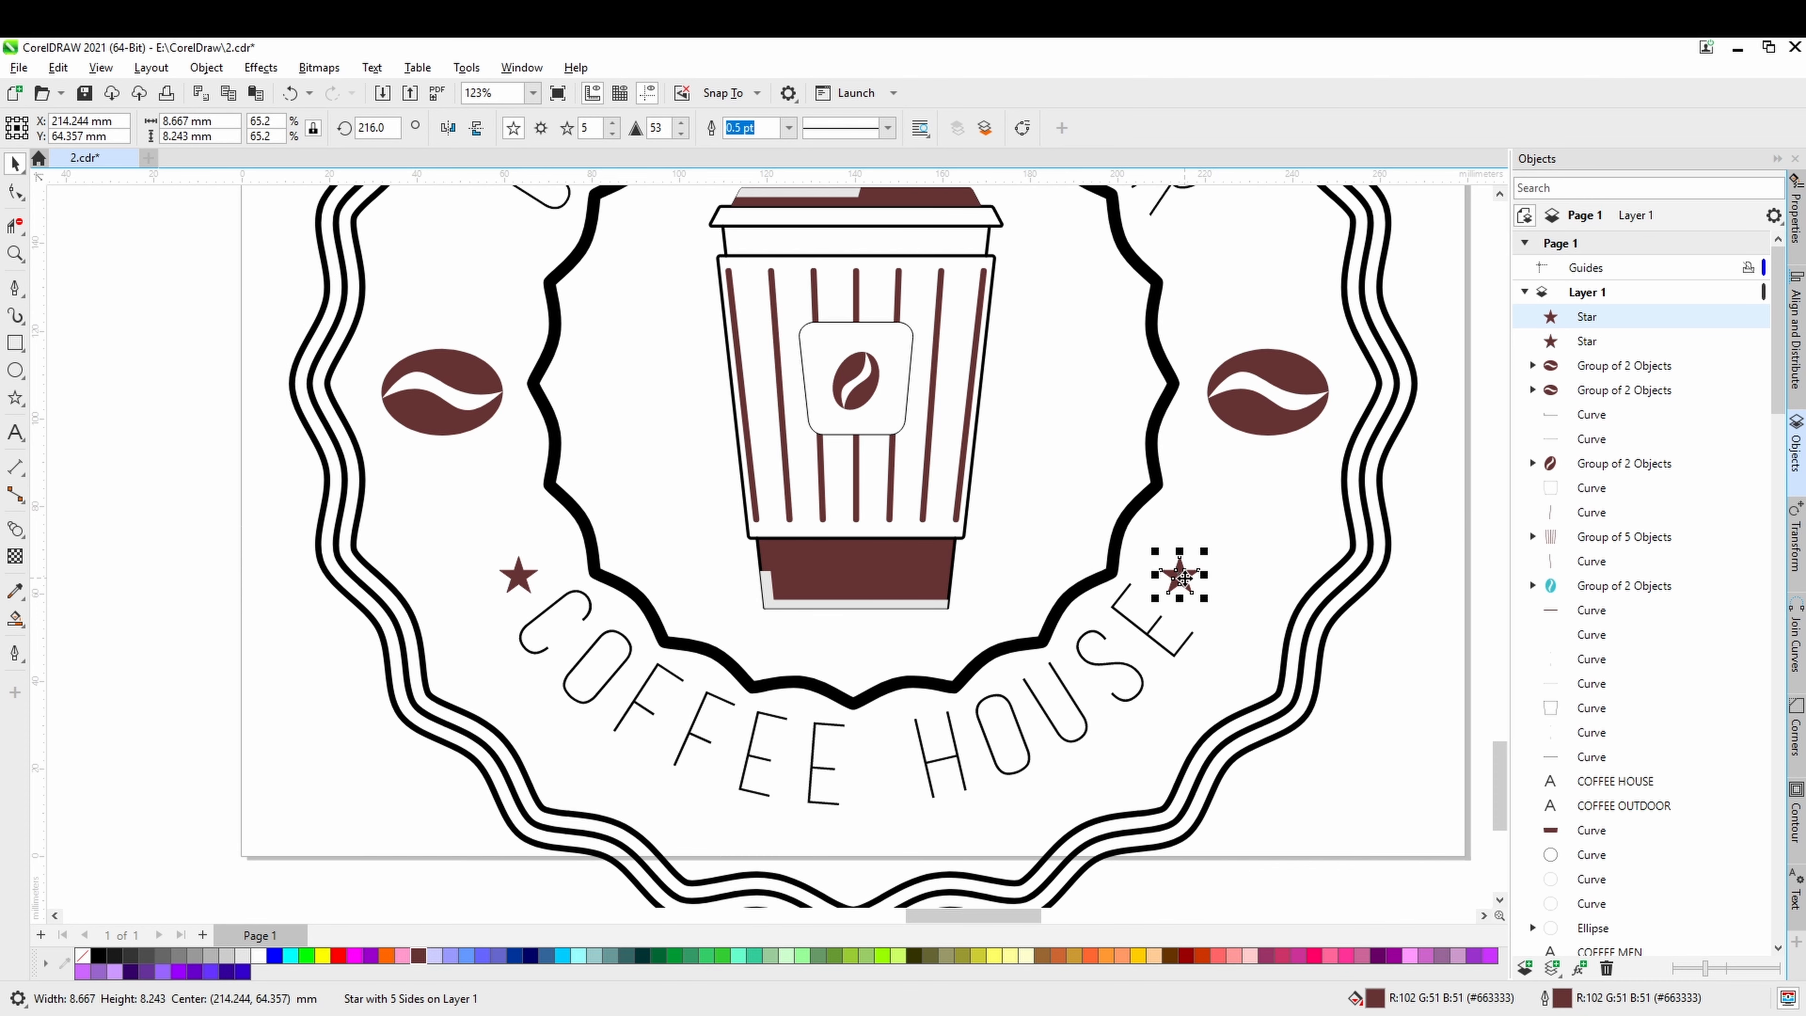
pyautogui.scroll(1, 1181, 578)
pyautogui.scroll(-2, 1180, 651)
pyautogui.moveTo(1186, 656); pyautogui.dragTo(736, 429)
pyautogui.rightClick(1189, 423)
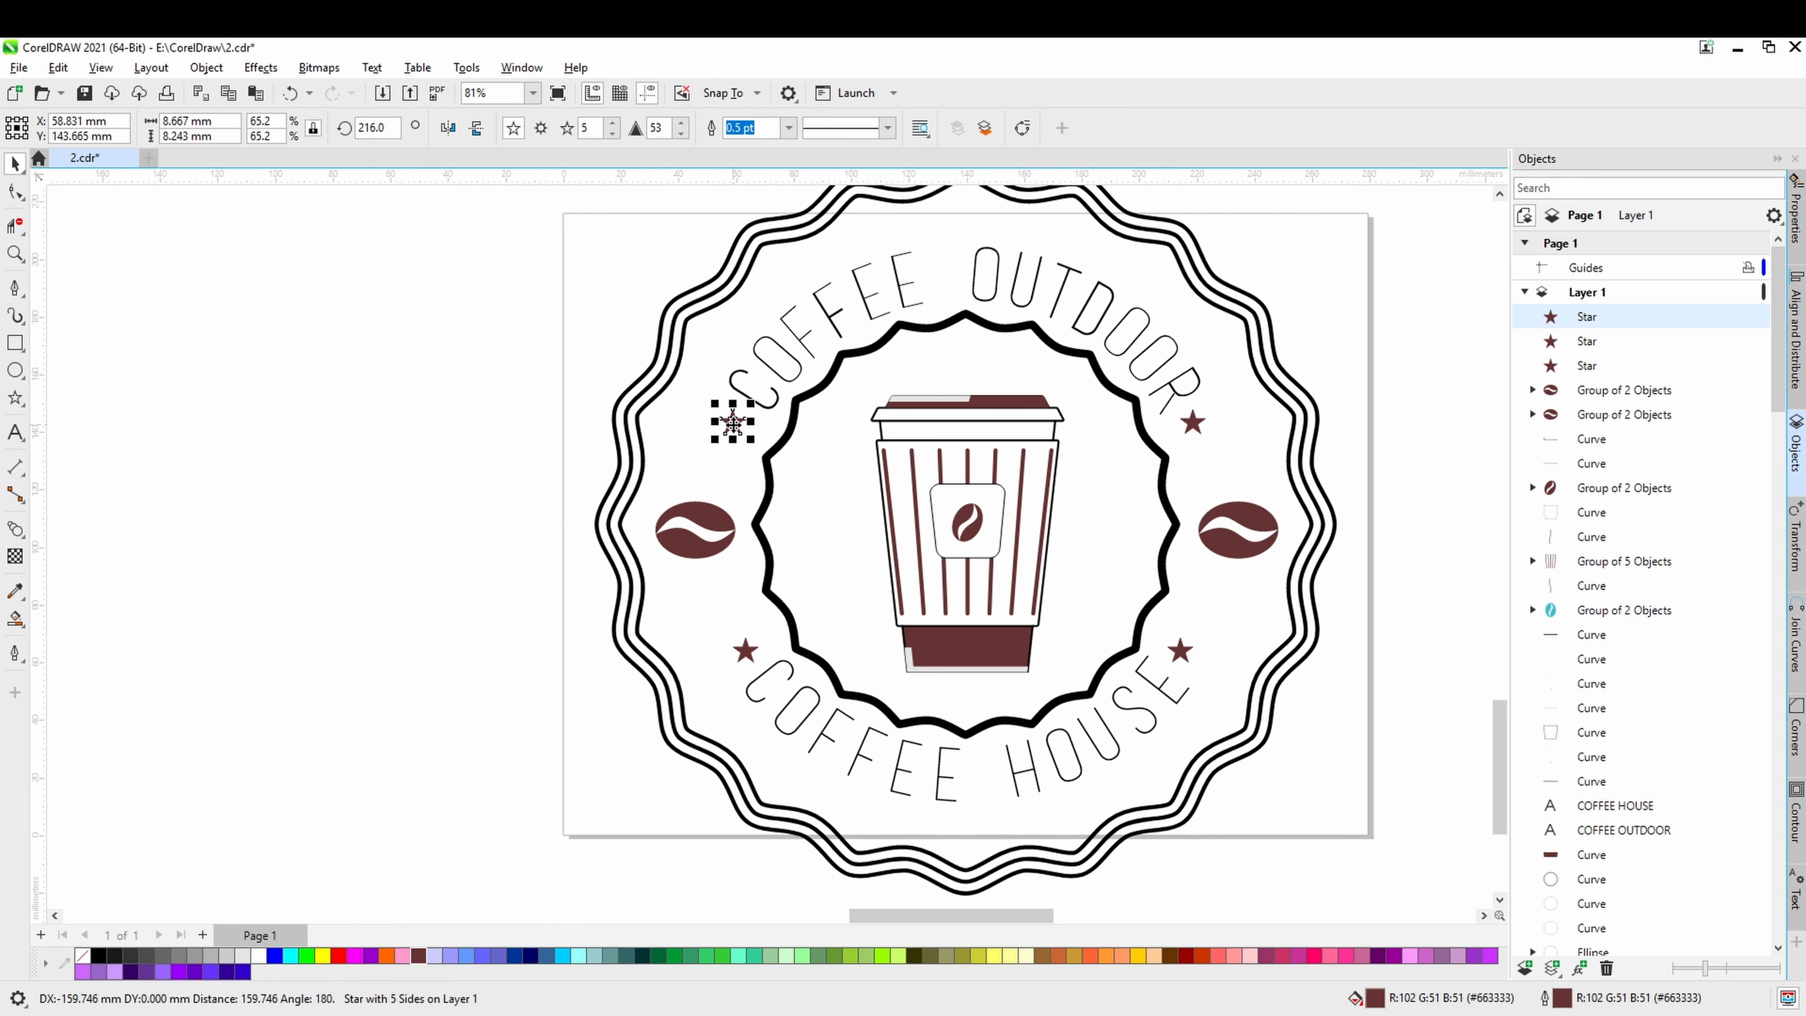
pyautogui.click(492, 520)
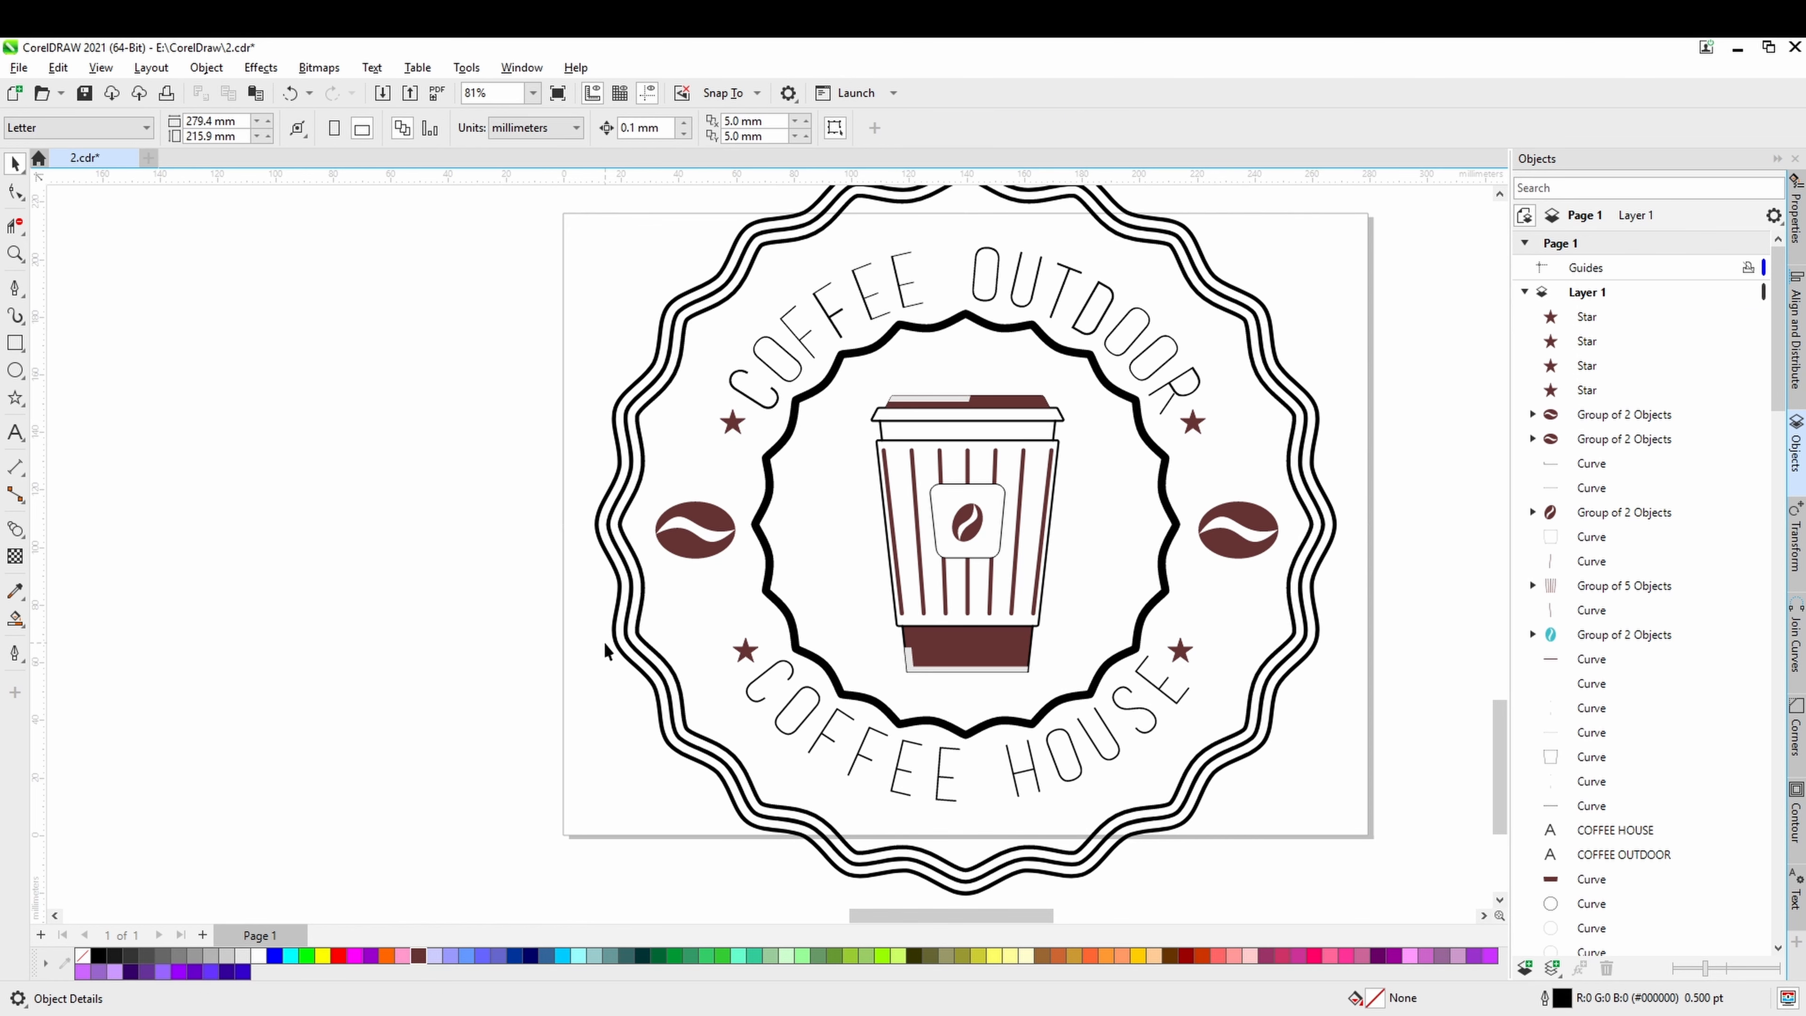
# Fill the outer wavy badge shape with 20% Black (#CCCCCC).
pyautogui.click(634, 665)
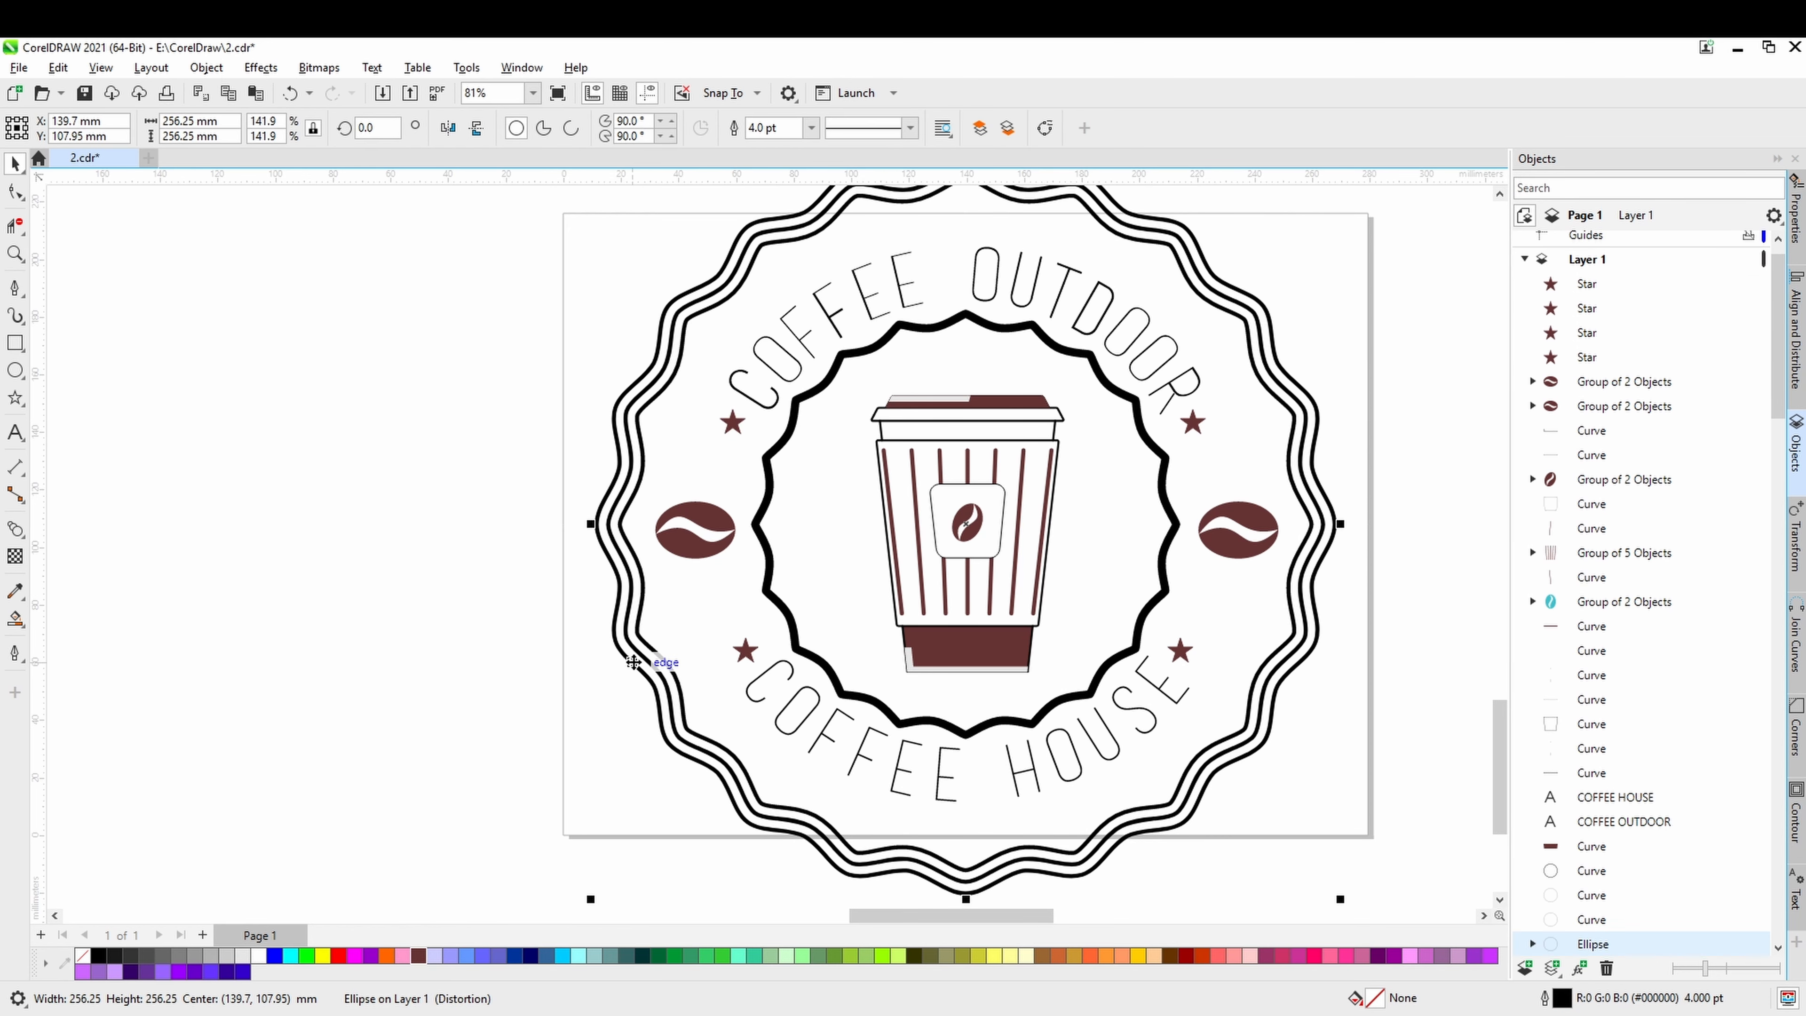
pyautogui.click(212, 955)
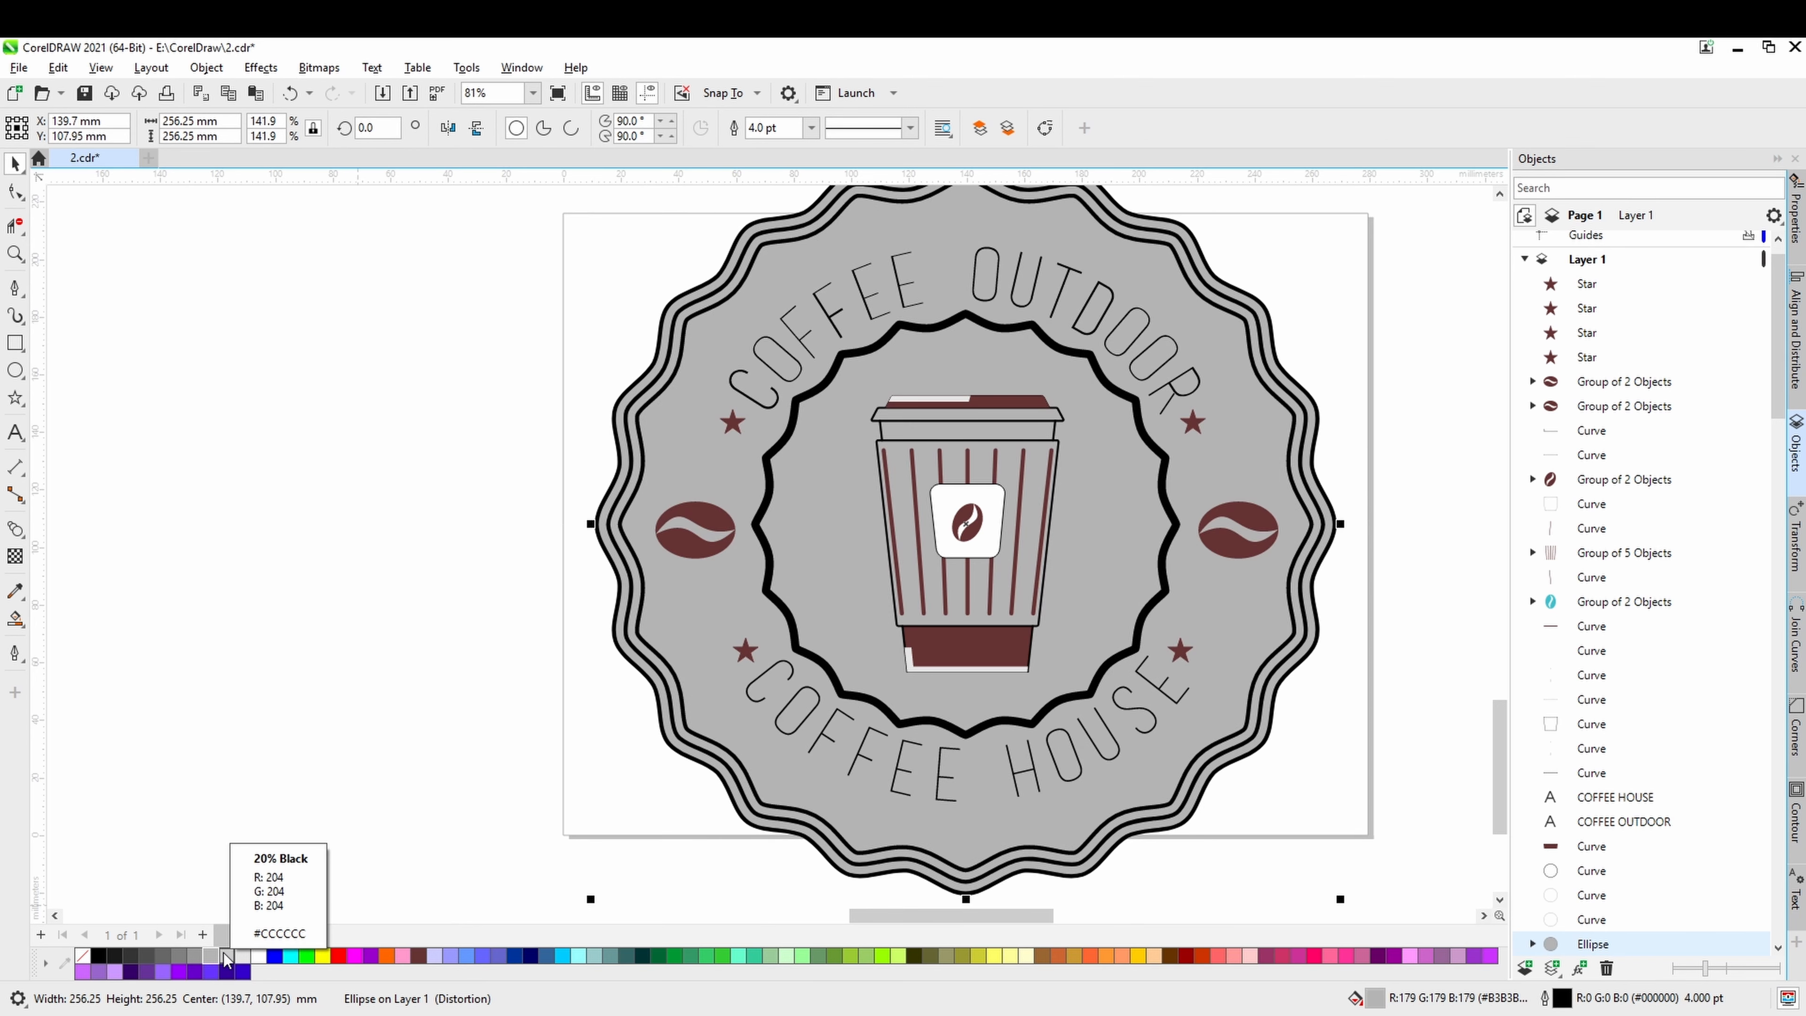
pyautogui.click(227, 955)
pyautogui.scroll(-1, 306, 780)
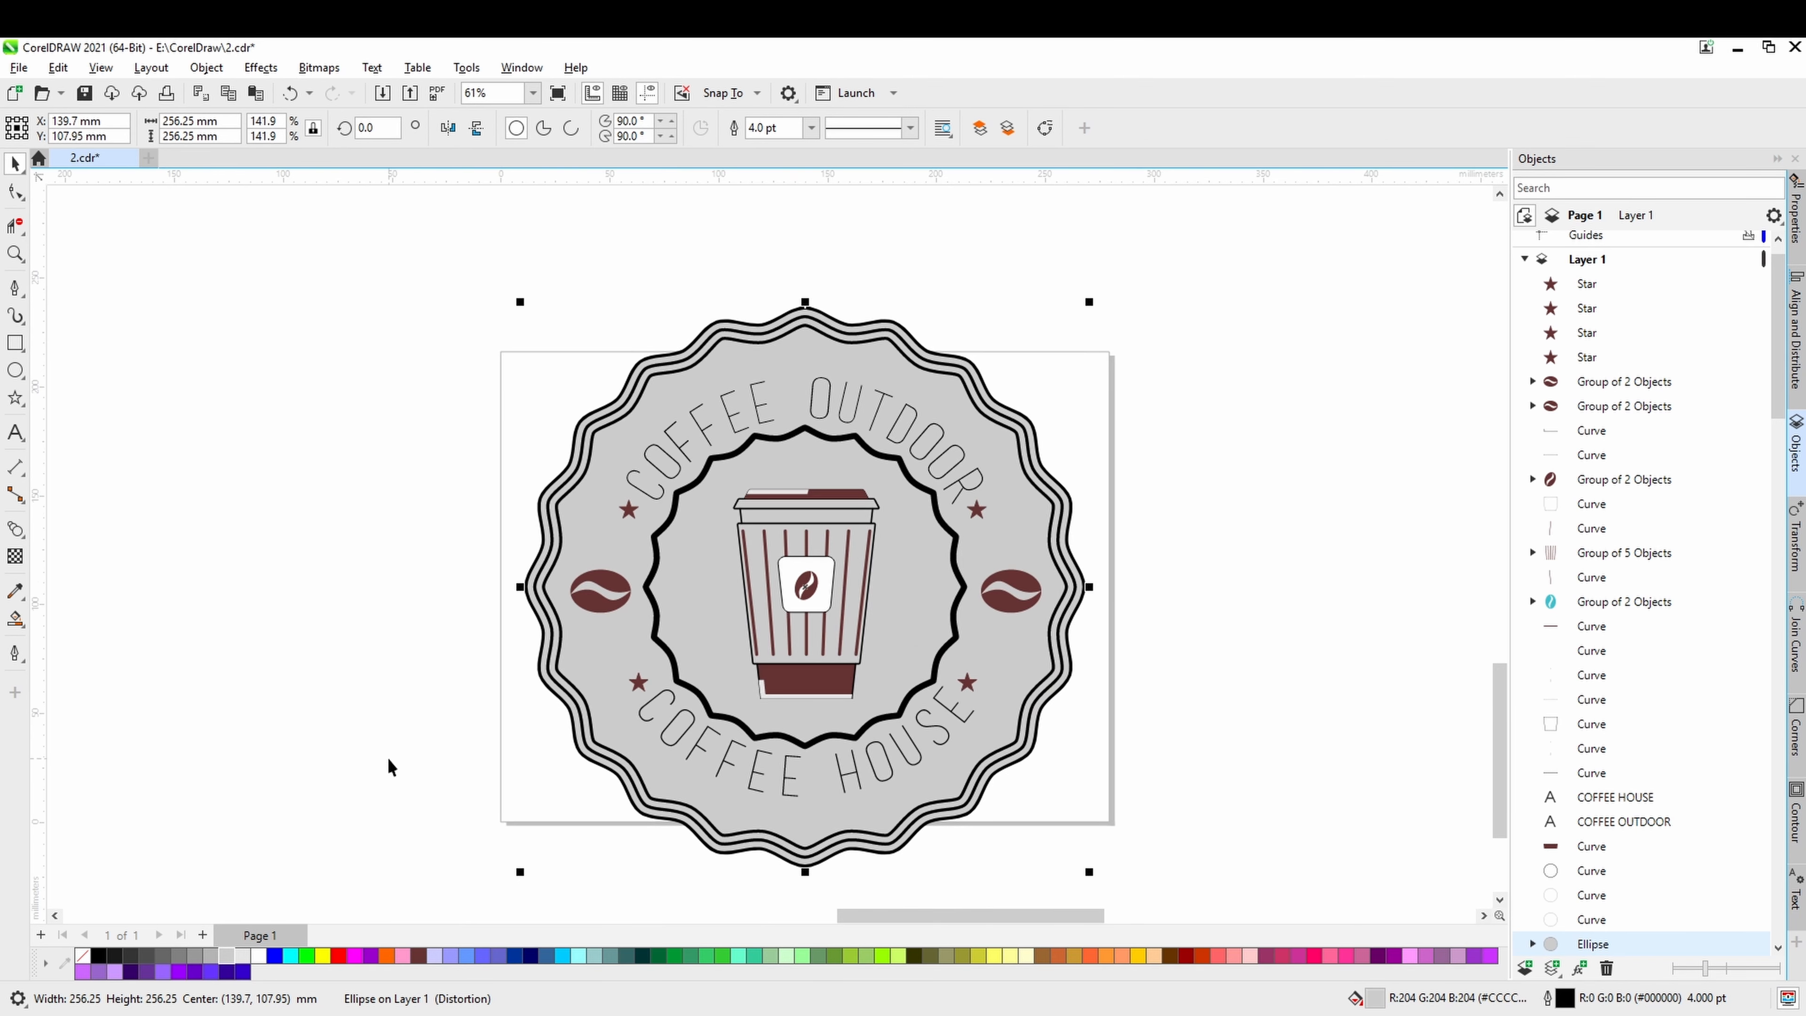
pyautogui.click(407, 745)
# Fill the rounded label on the cup with the badge's 20% Black grey.
pyautogui.scroll(1, 807, 600)
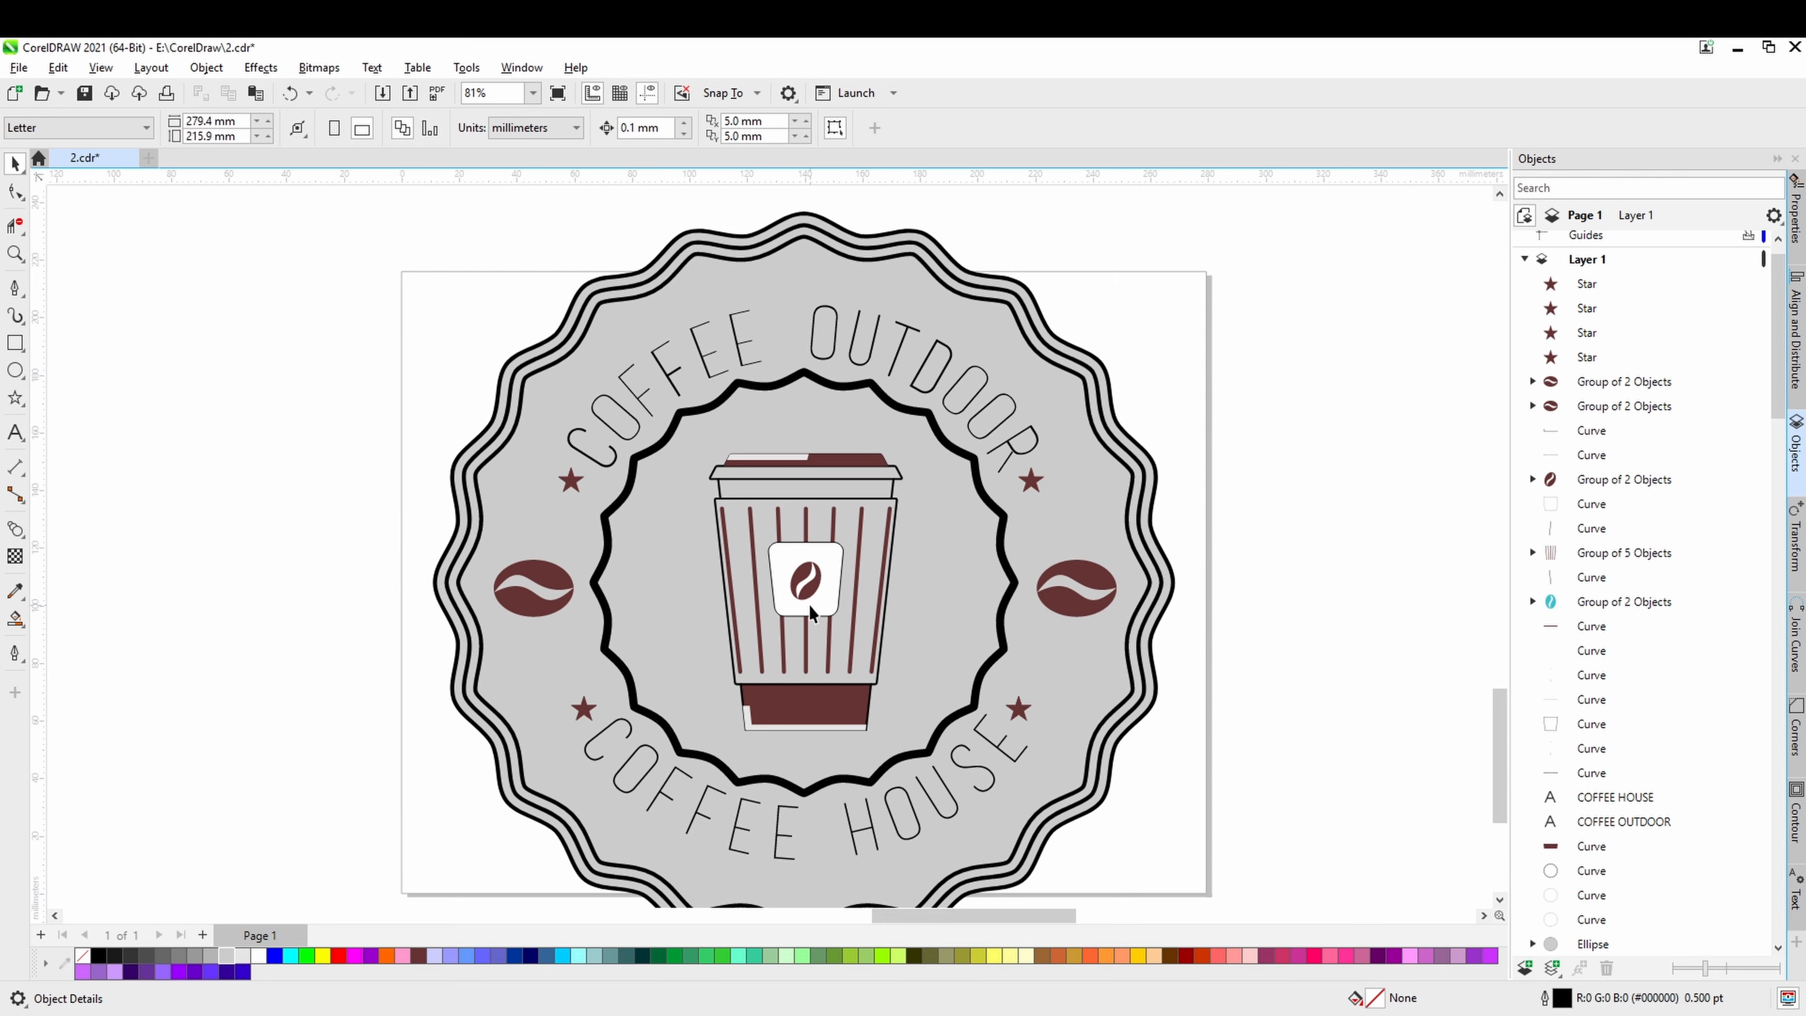
pyautogui.scroll(1, 809, 604)
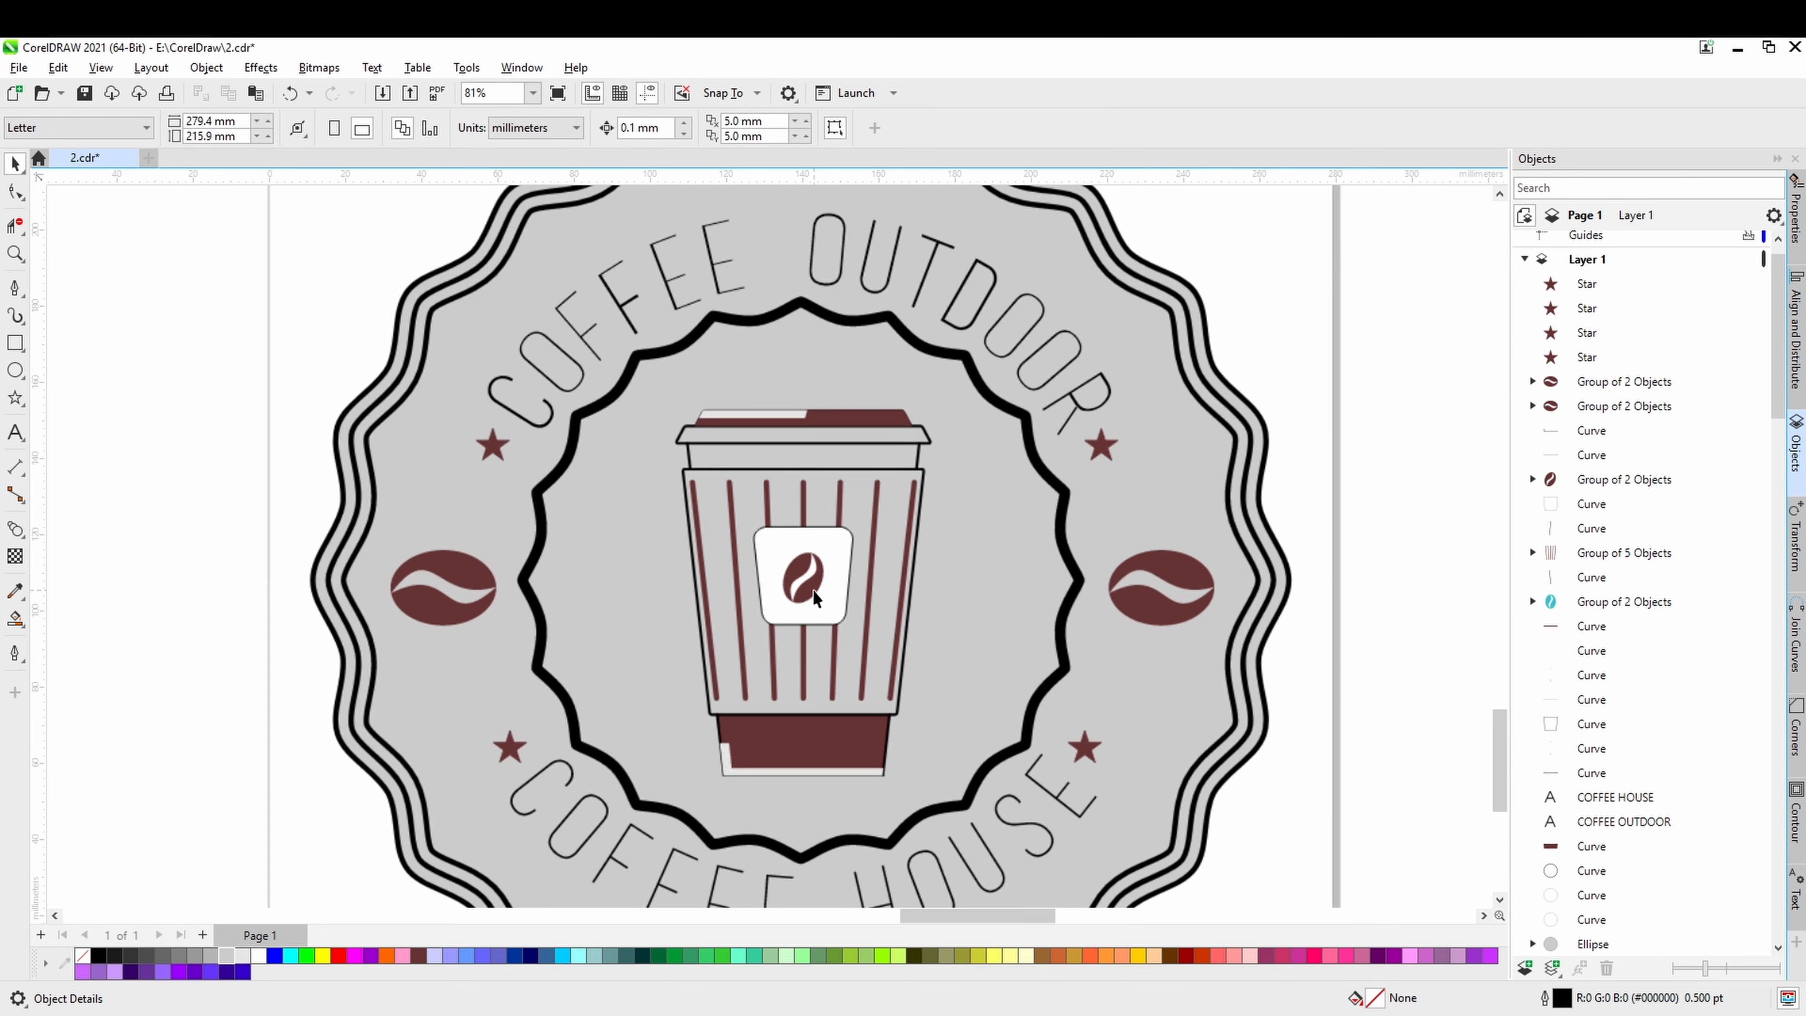
pyautogui.click(830, 616)
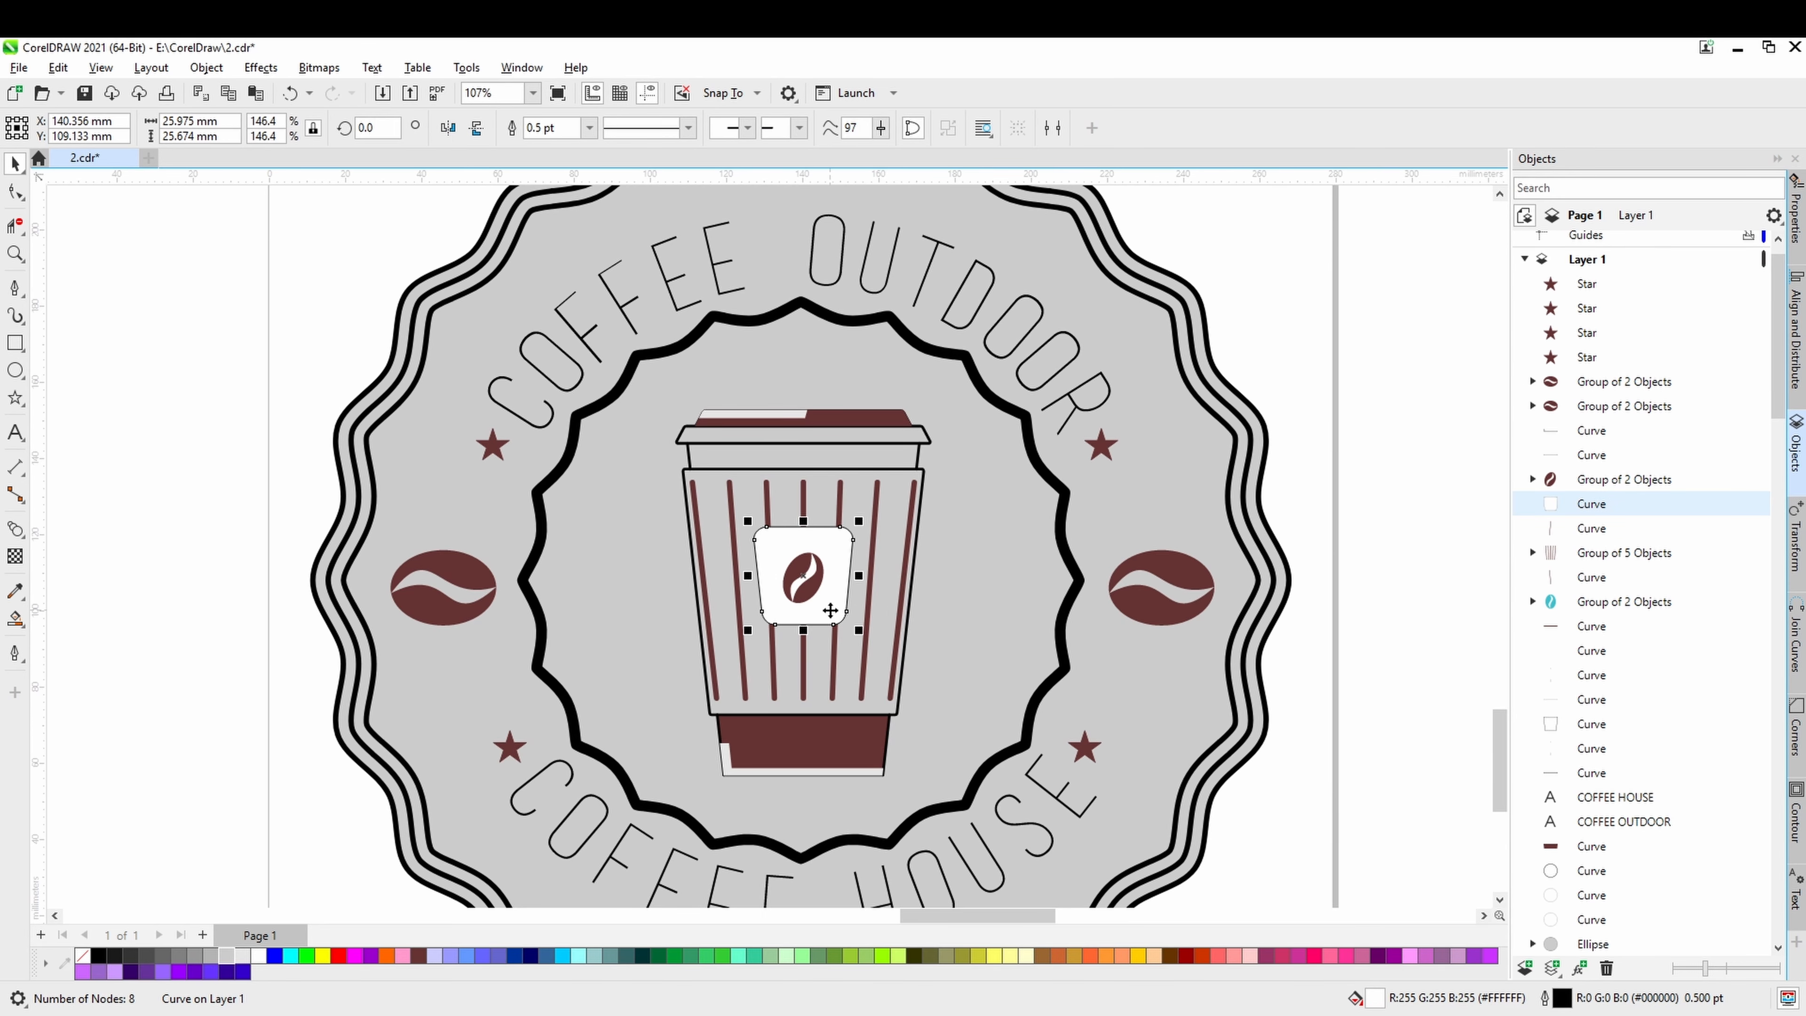
pyautogui.click(213, 958)
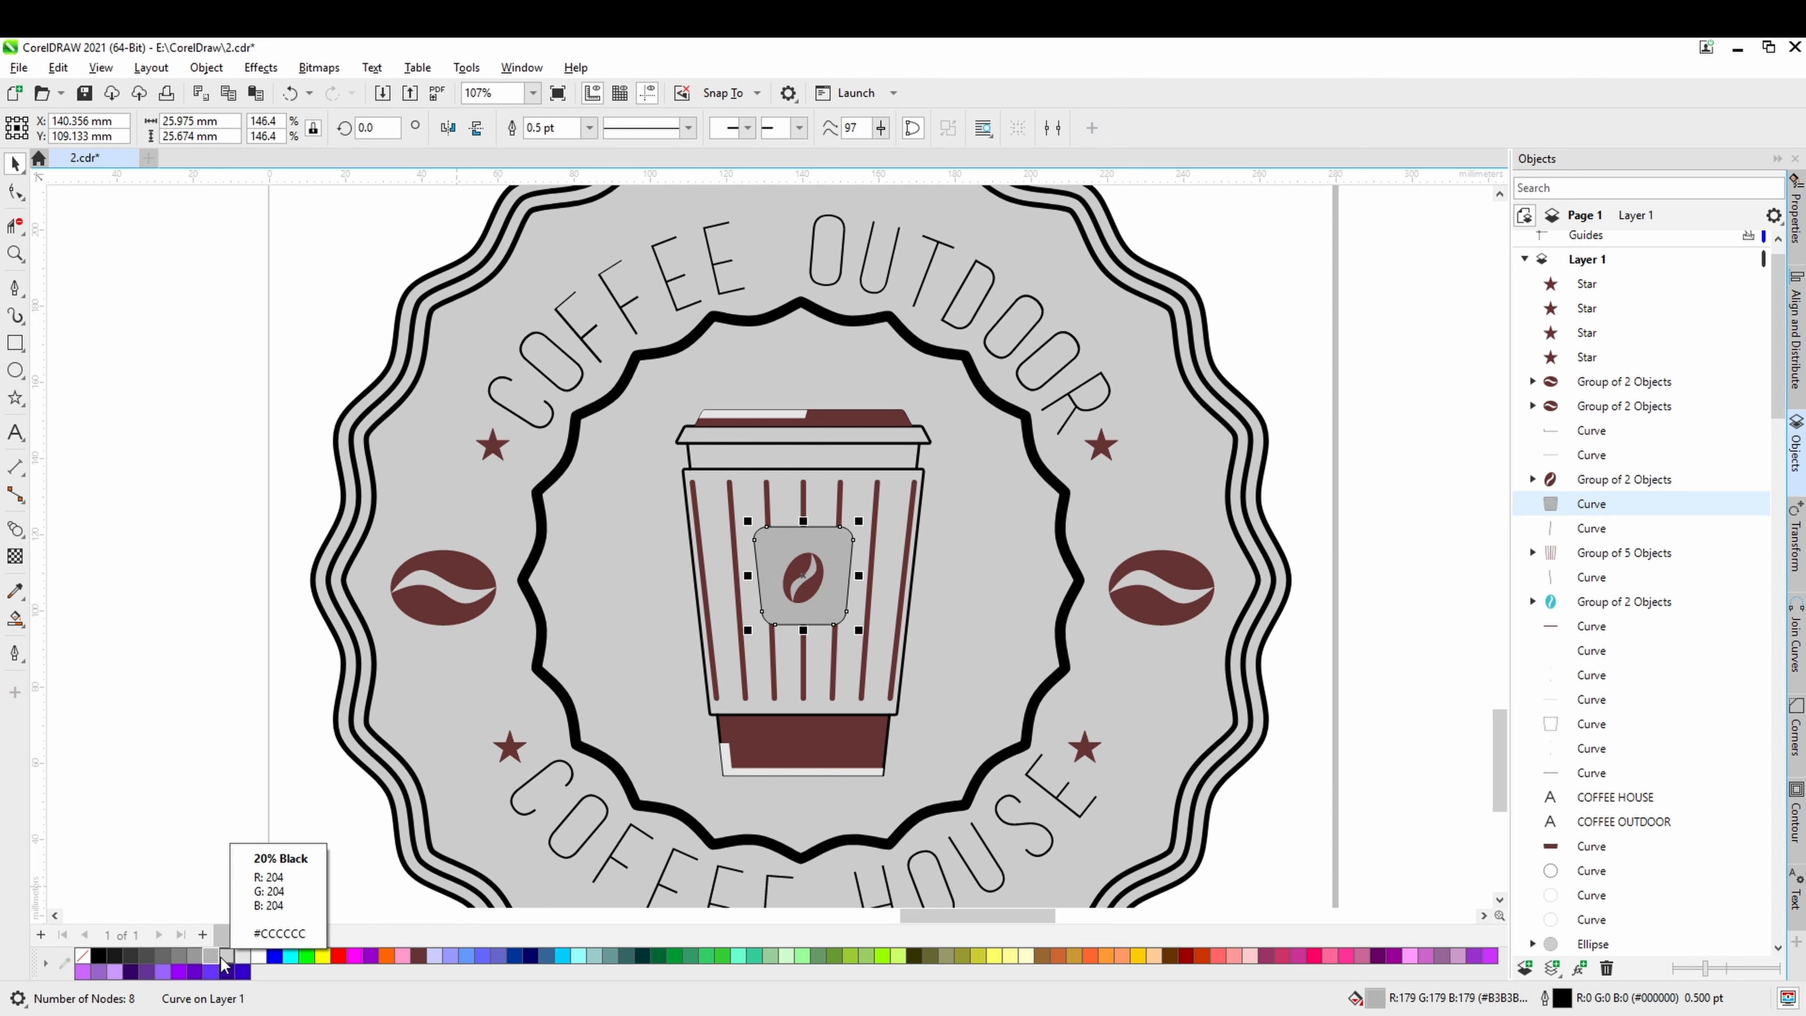
pyautogui.click(226, 957)
pyautogui.click(235, 797)
pyautogui.scroll(-2, 235, 796)
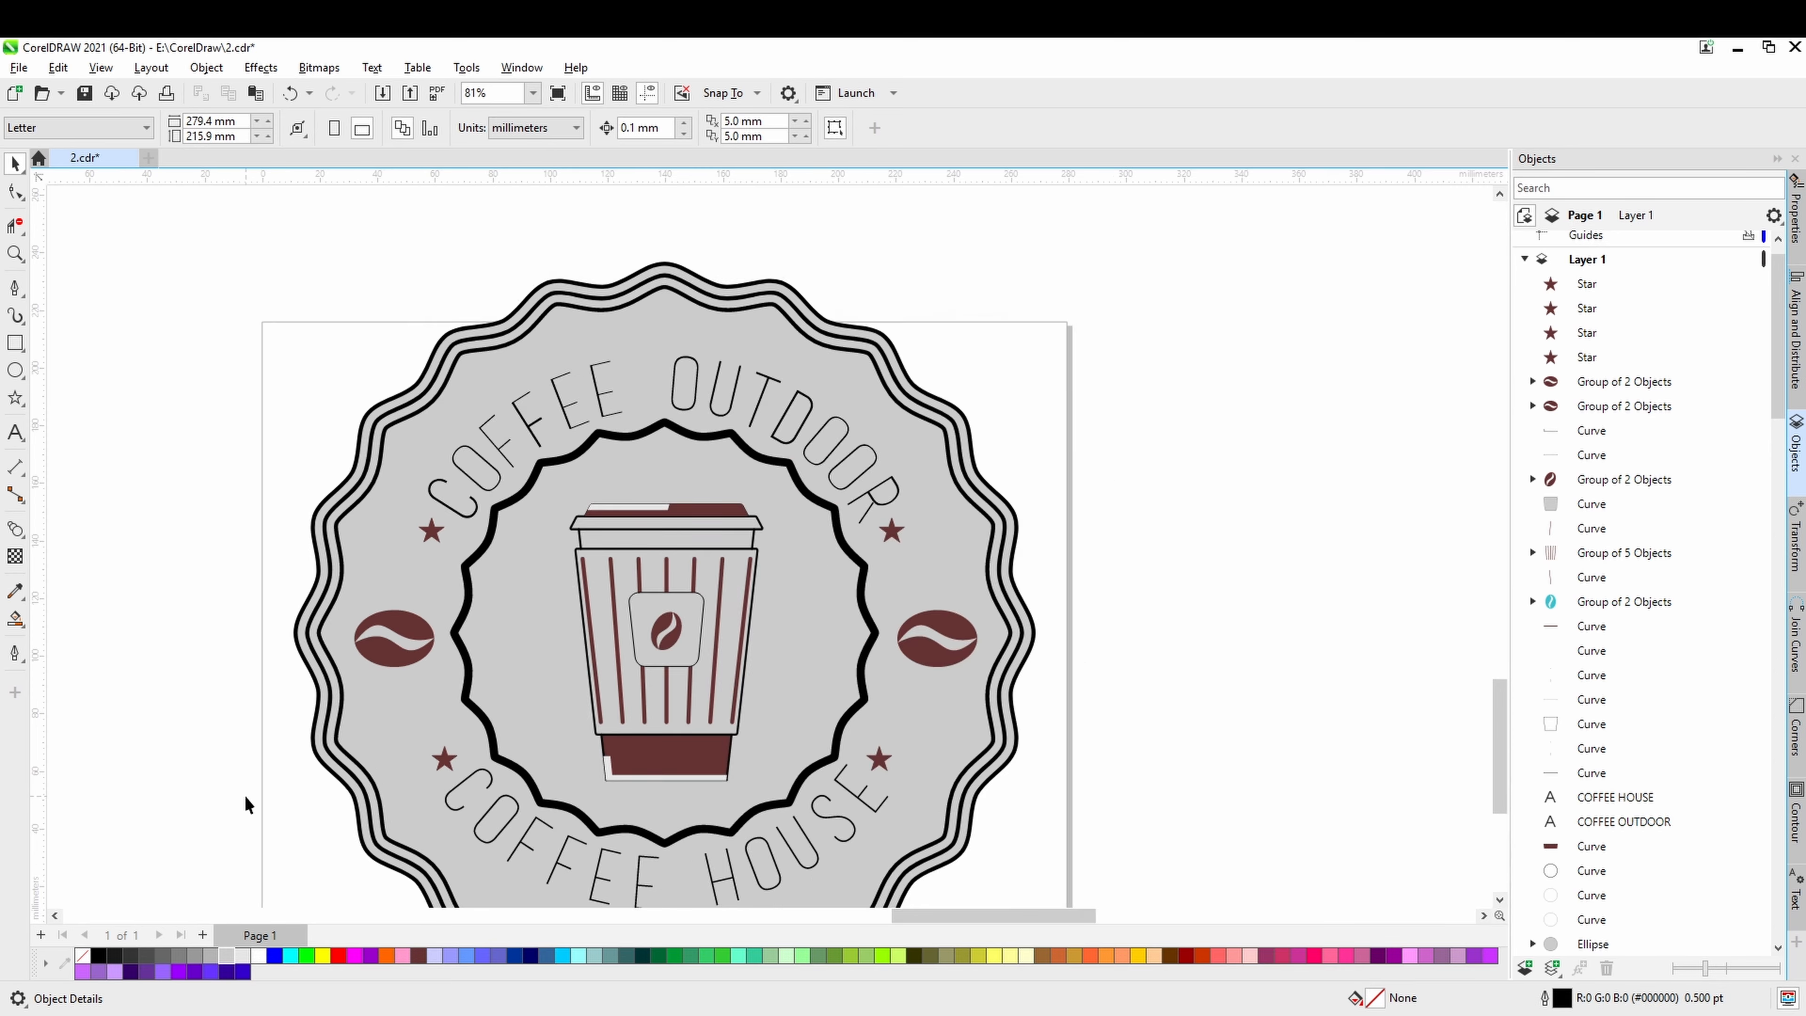
# Fill the coffee bean on the cup's label with 20% Black (#CCCCCC).
pyautogui.moveTo(244, 795); pyautogui.dragTo(413, 600)
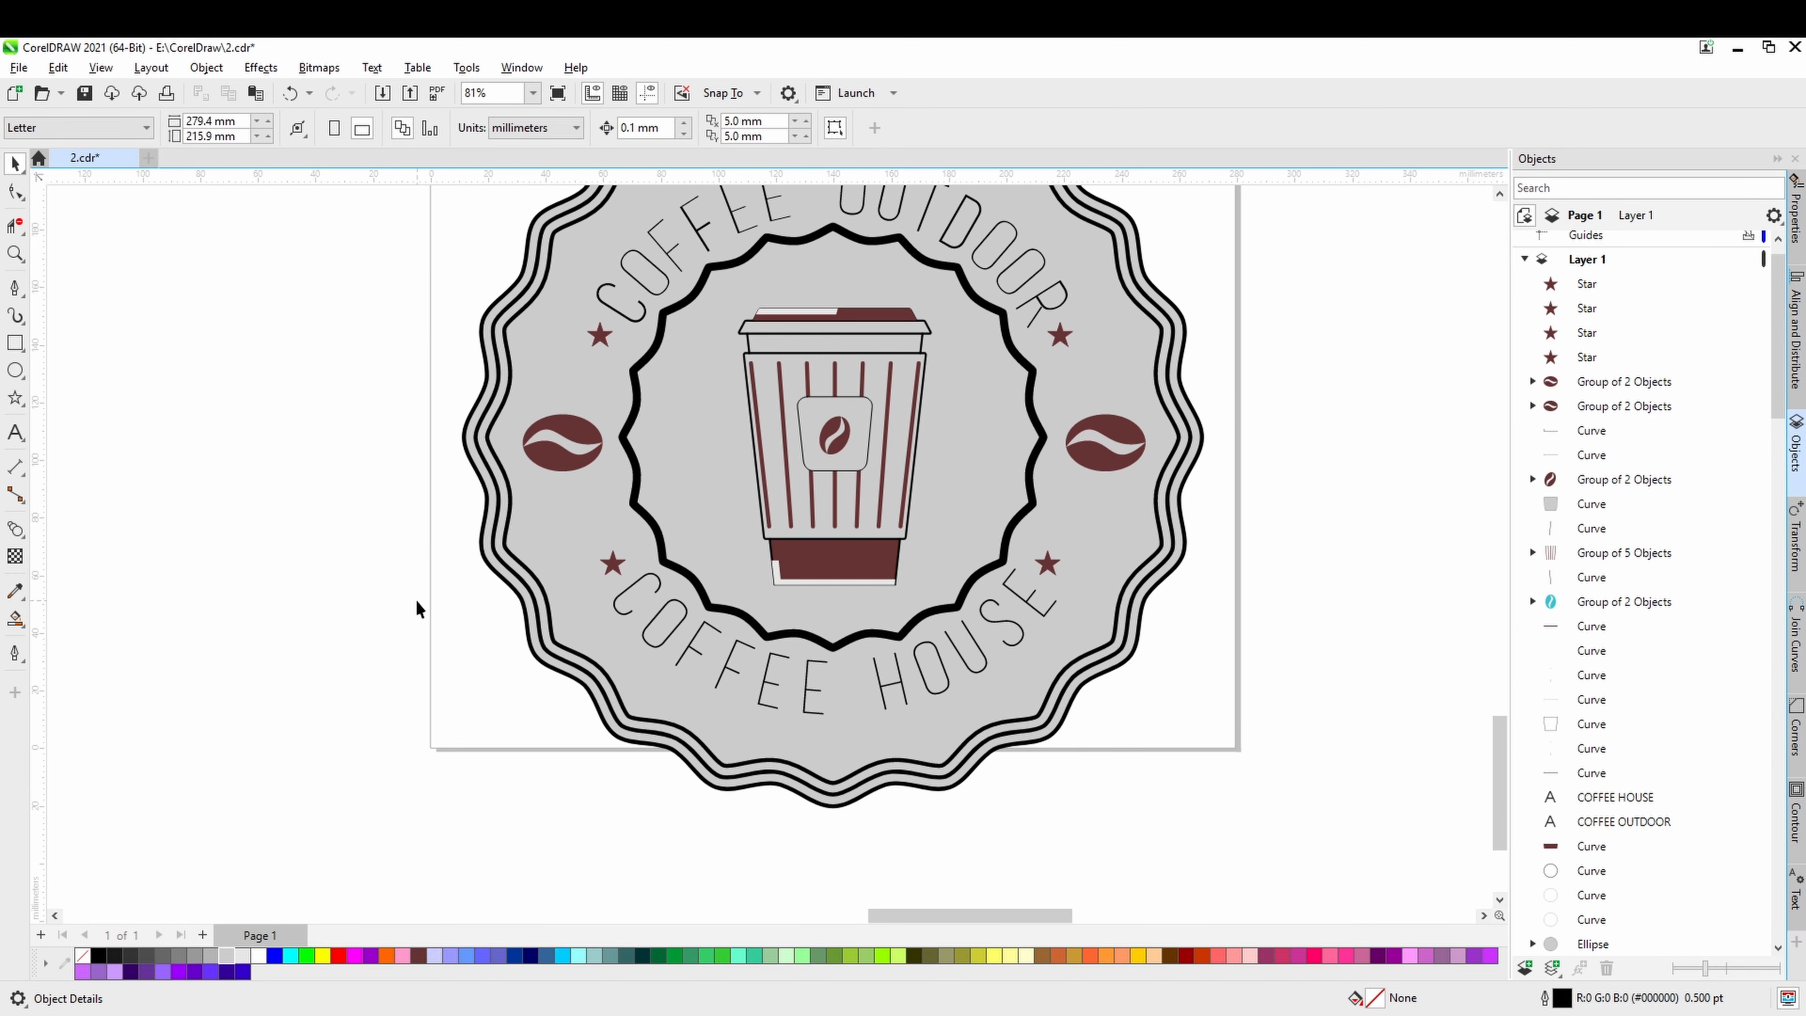
pyautogui.scroll(5, 848, 474)
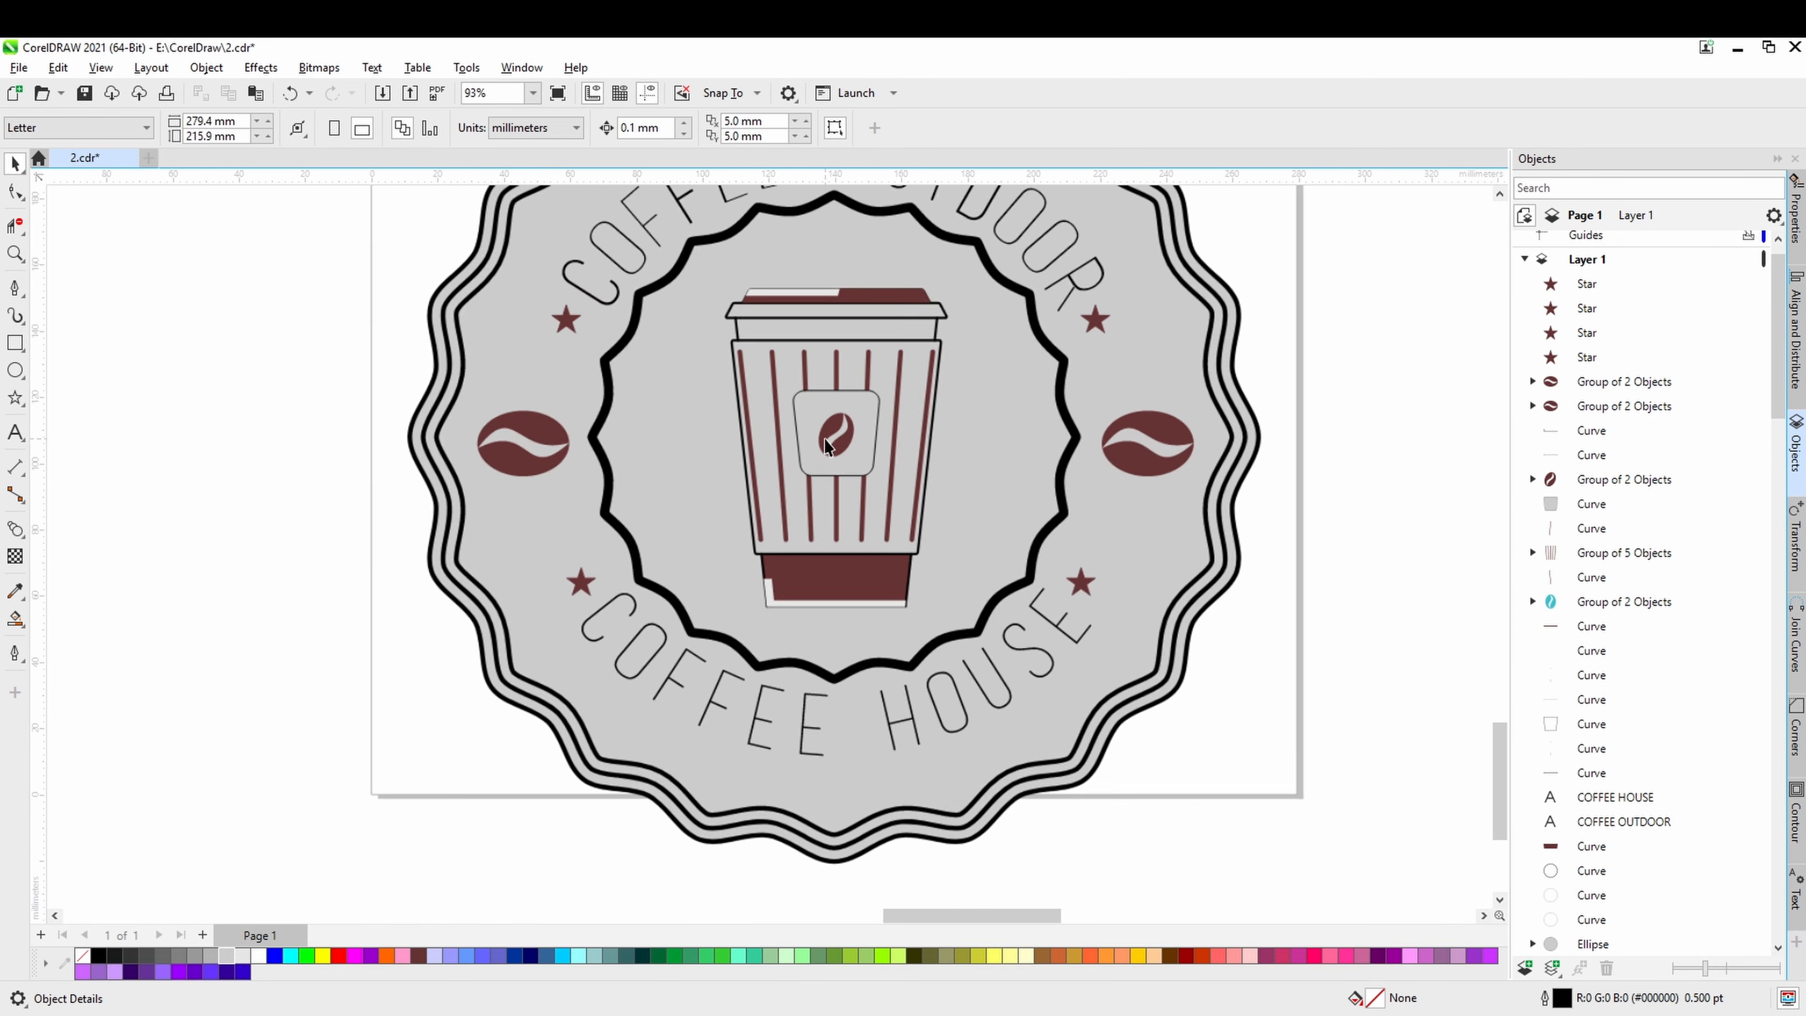
pyautogui.click(860, 459)
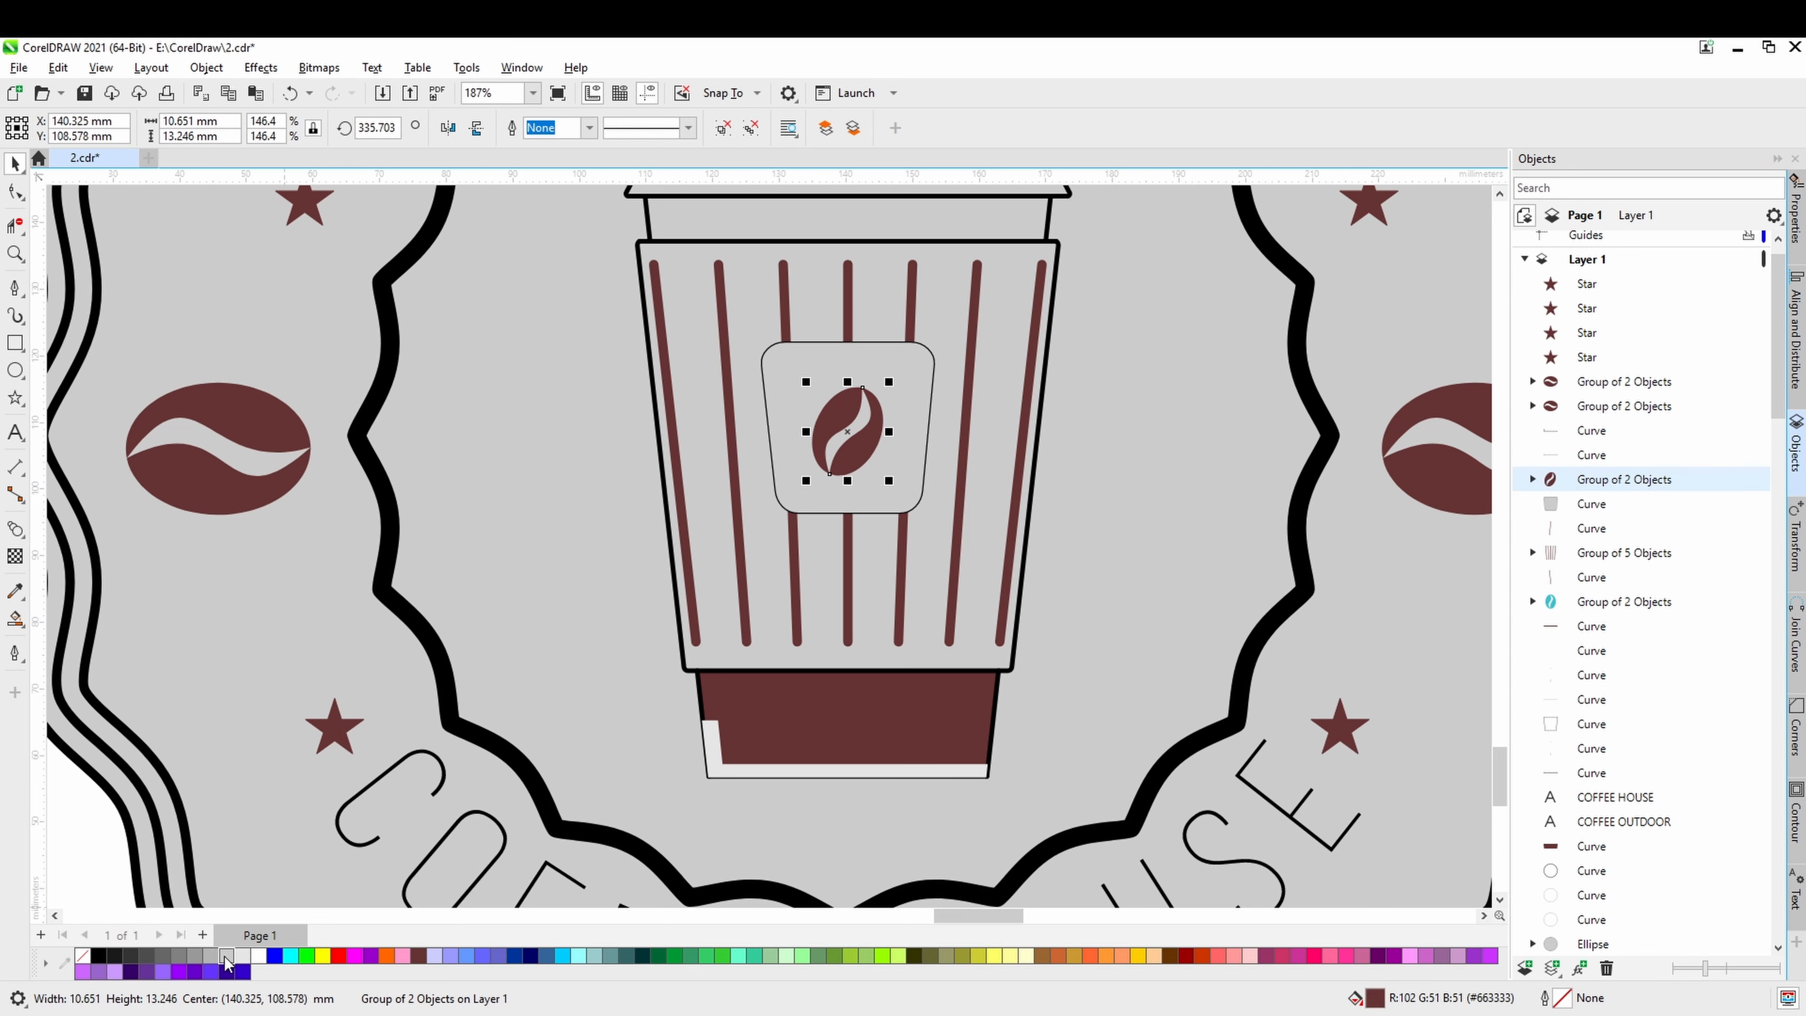
pyautogui.click(227, 955)
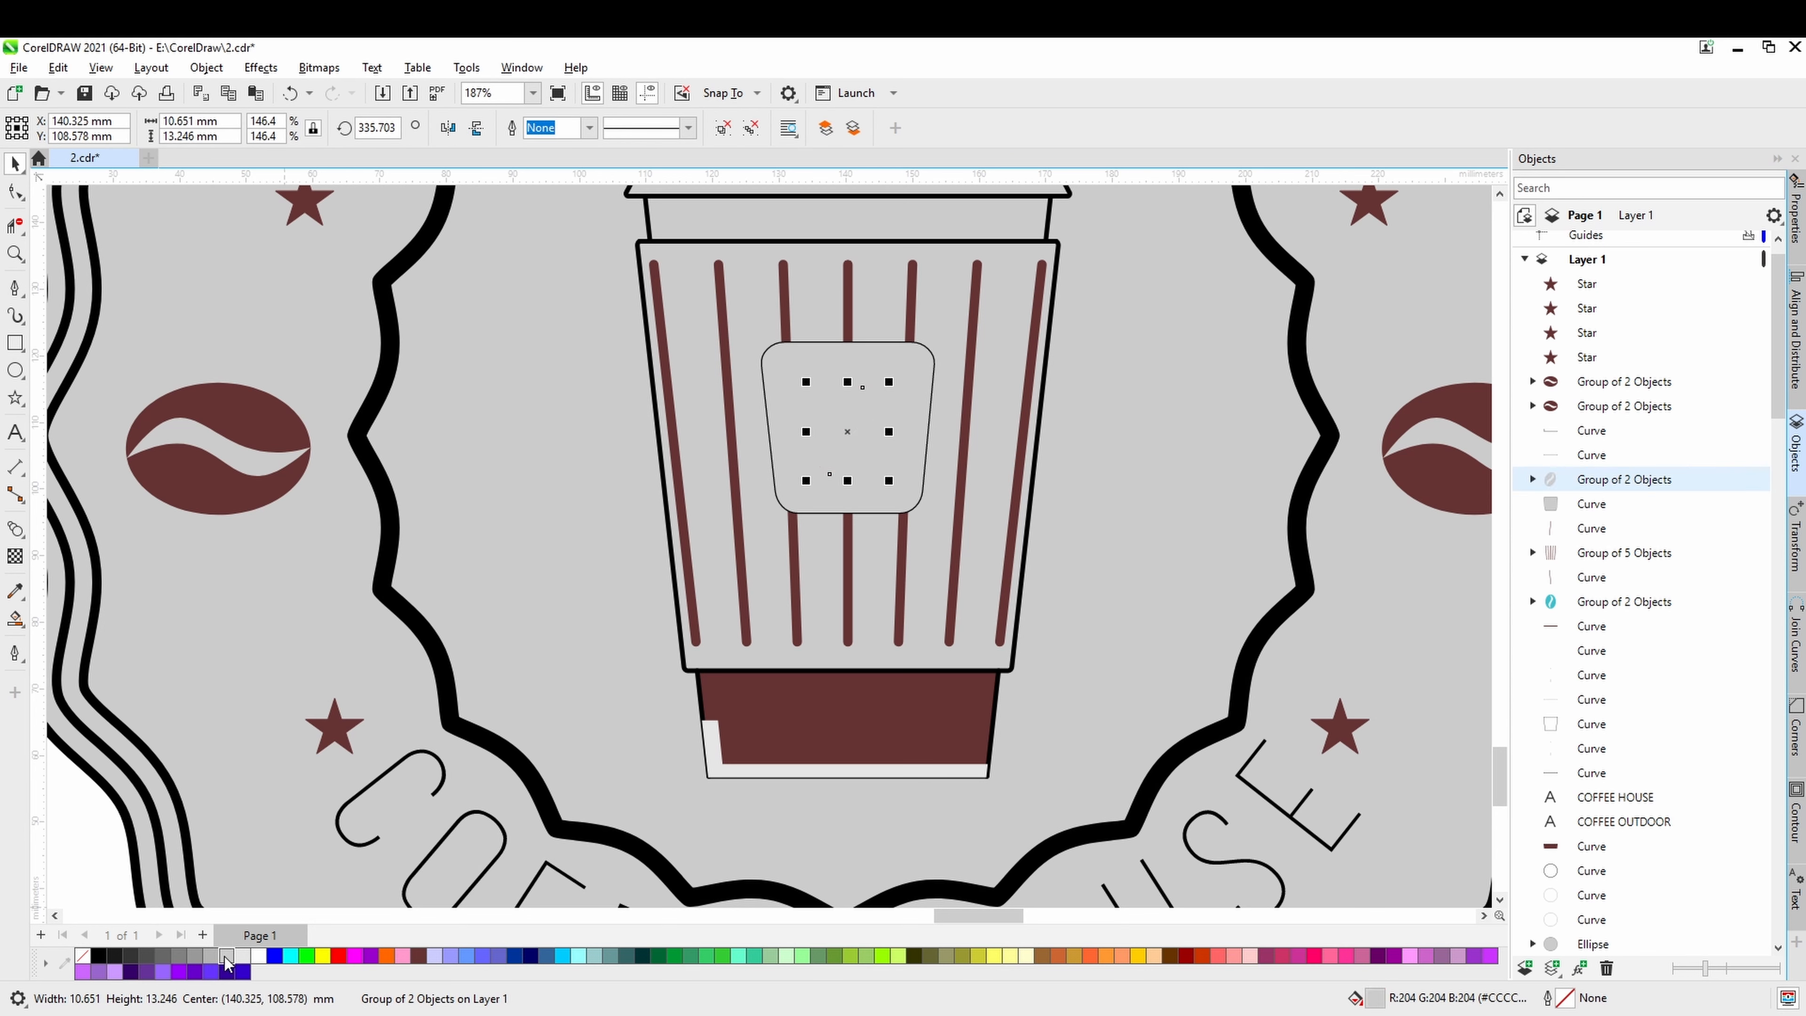
# Fill the rounded label behind the cup's bean with brown (#663333).
pyautogui.click(913, 493)
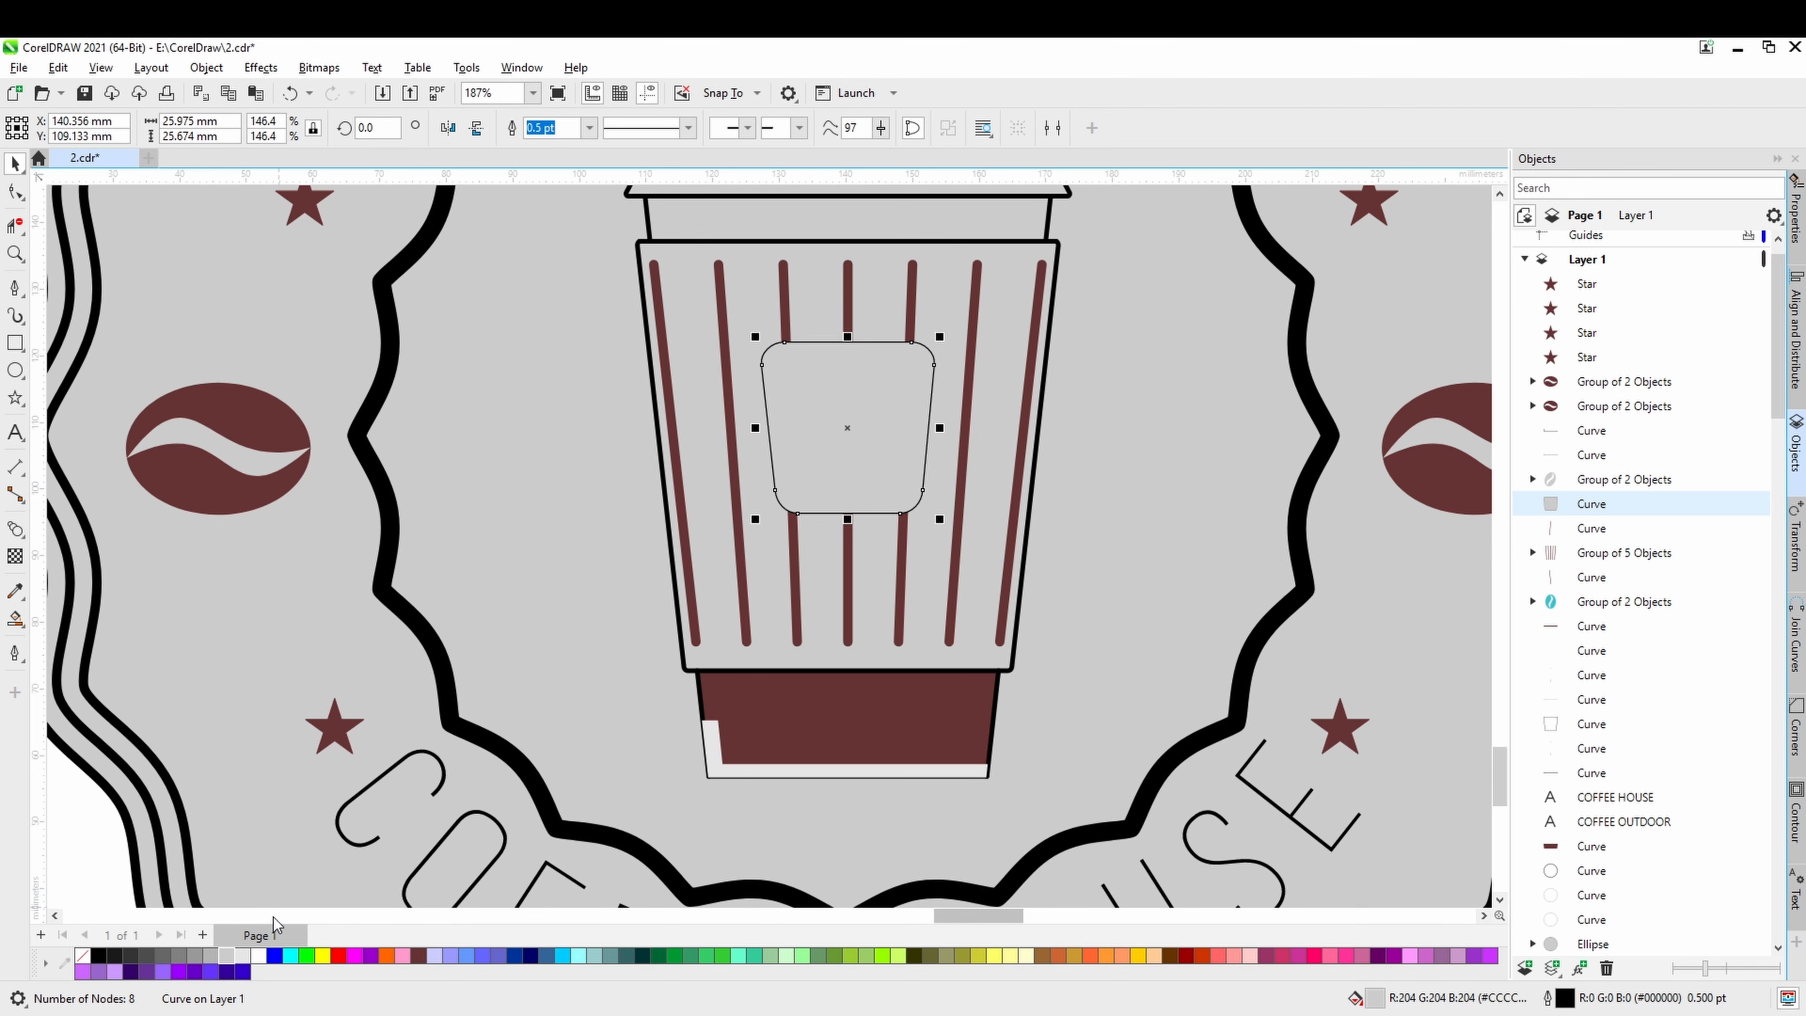
pyautogui.click(417, 956)
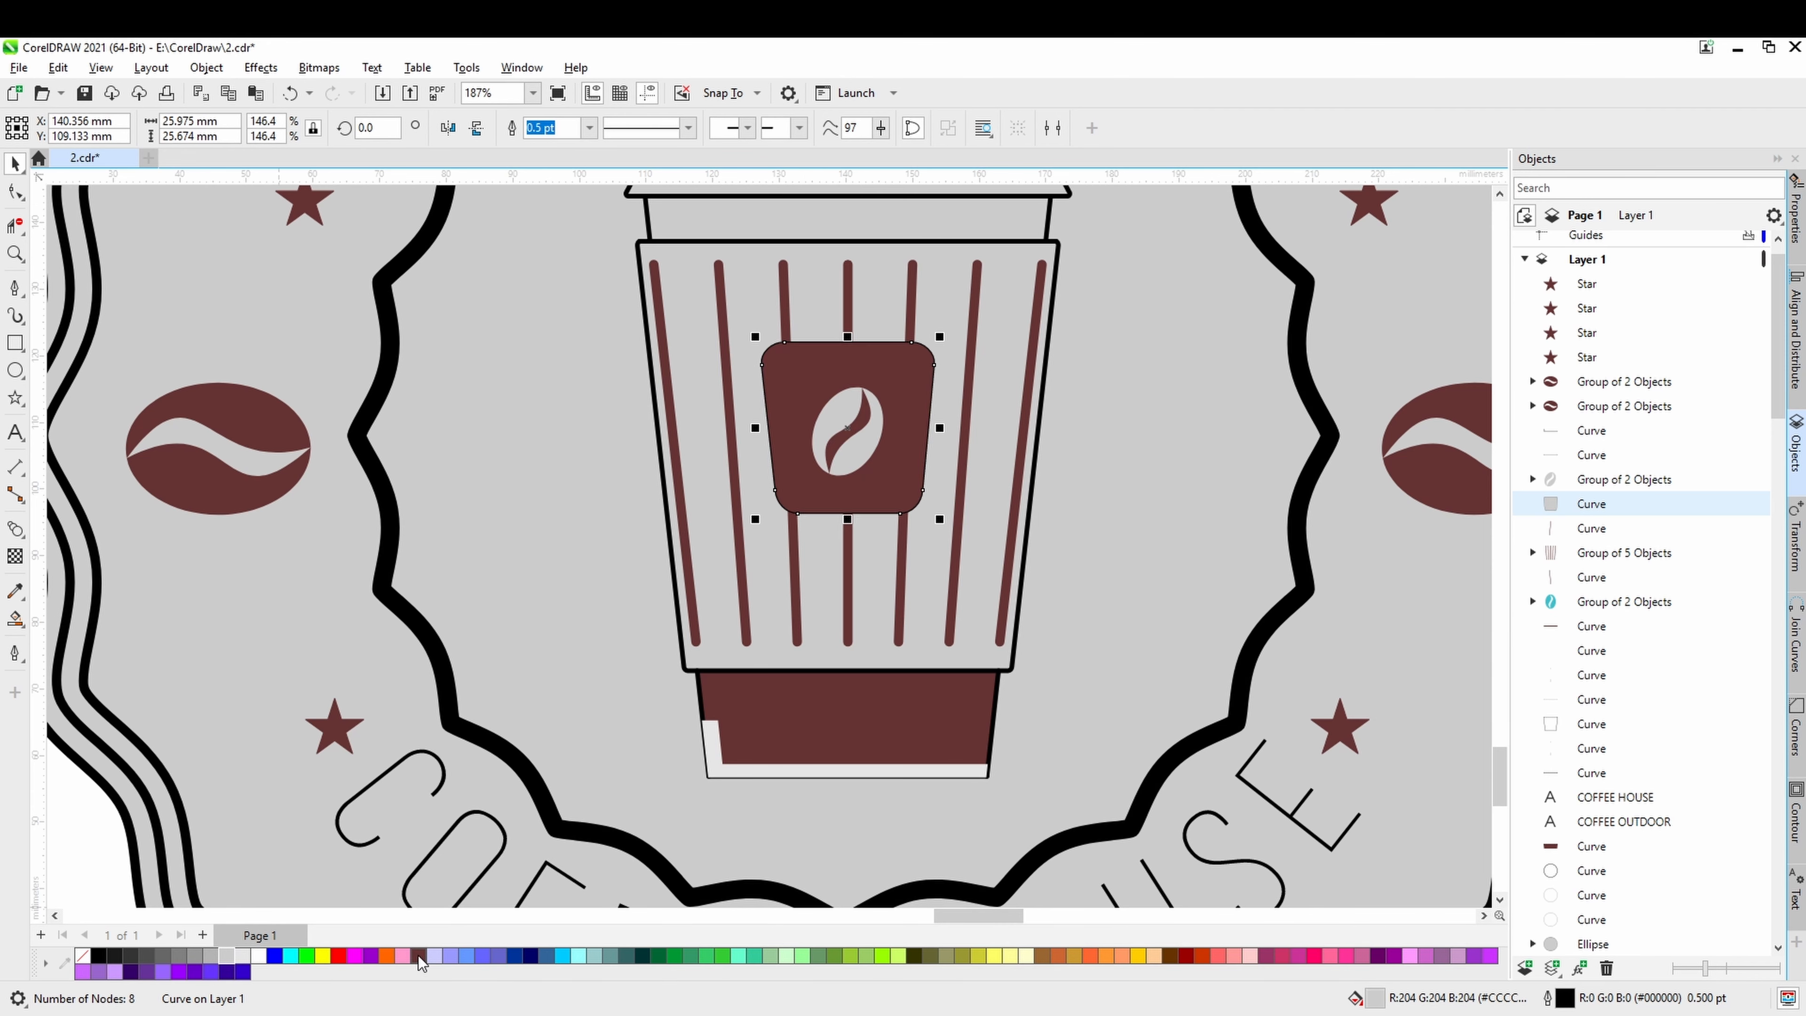
pyautogui.scroll(-2, 624, 586)
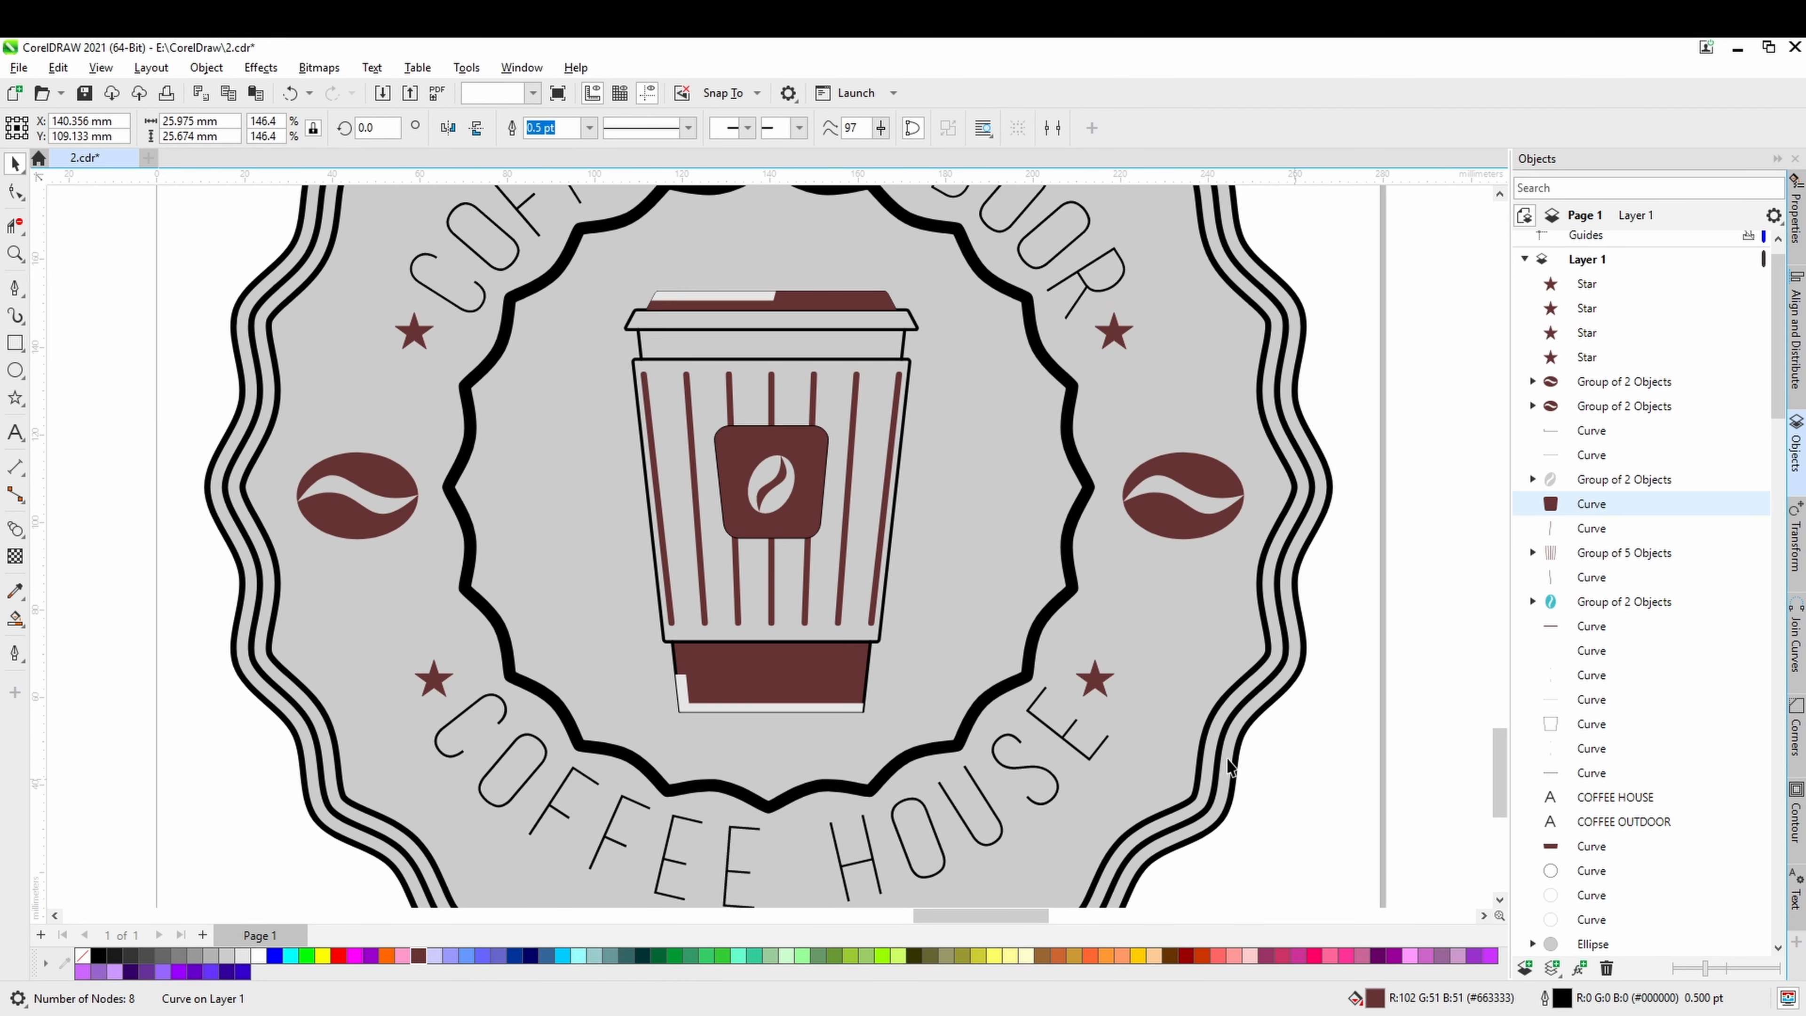
pyautogui.press('Escape')
pyautogui.scroll(-2, 797, 644)
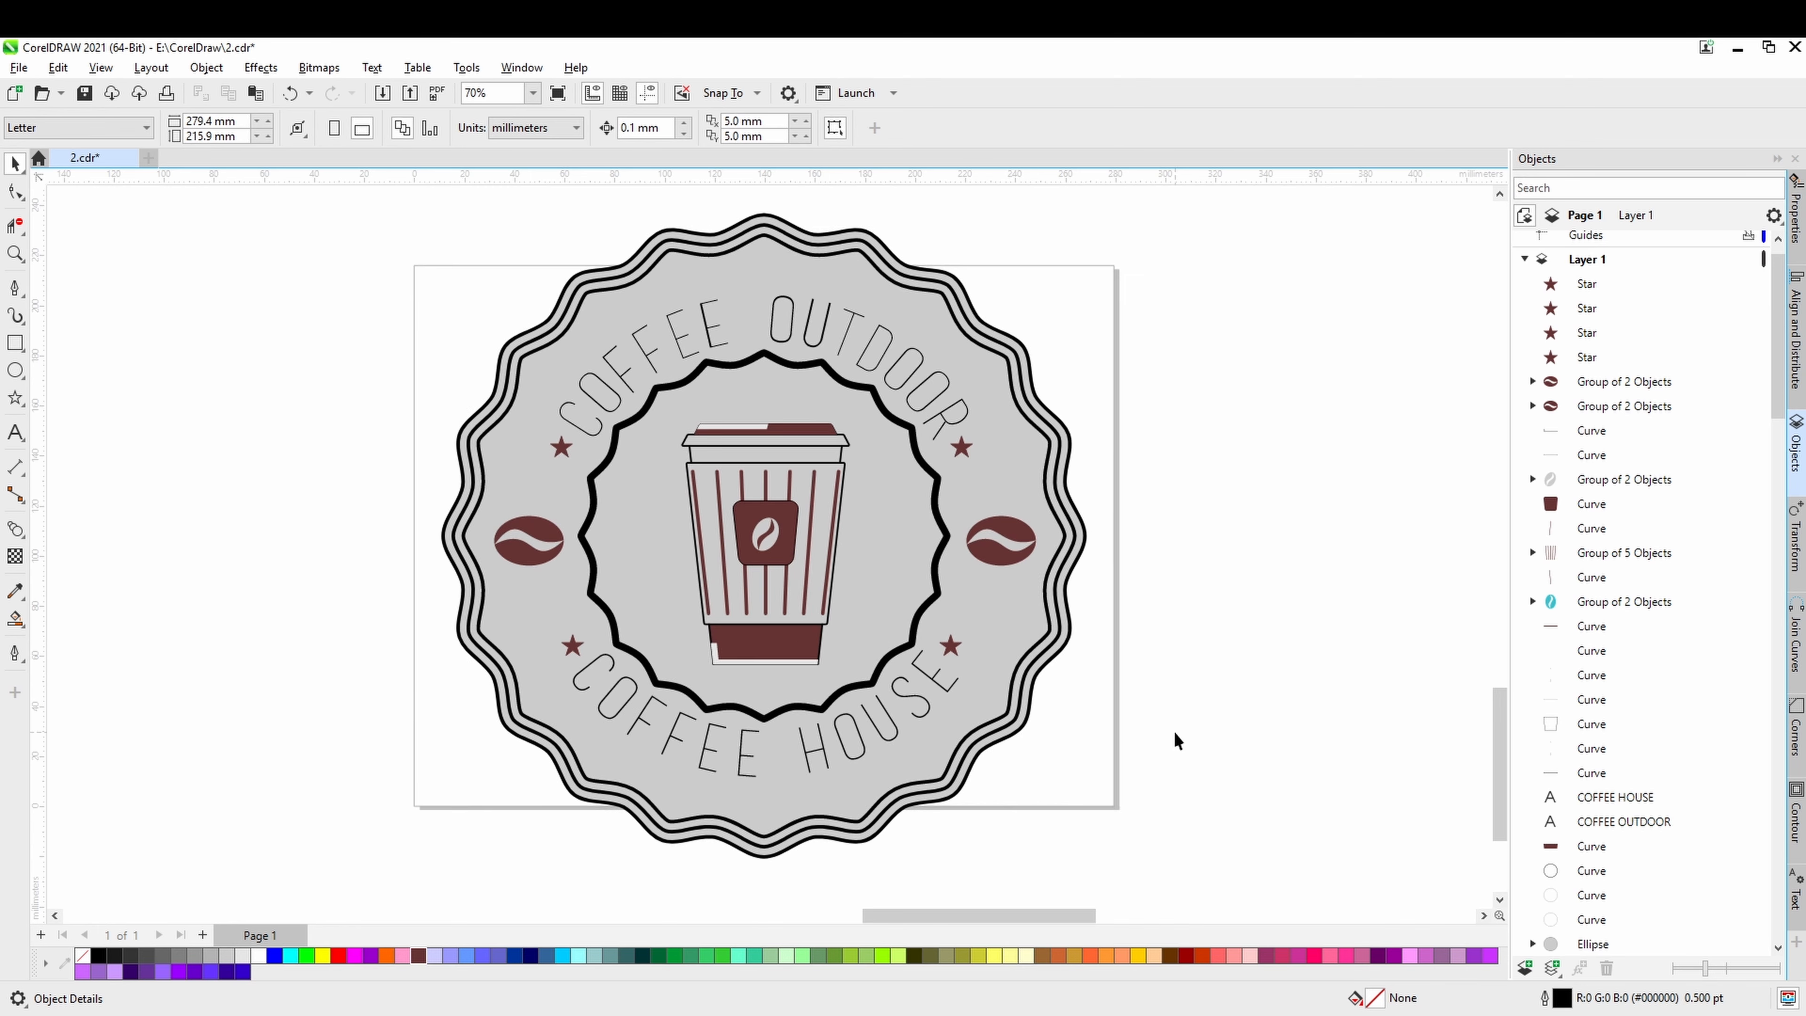
# Delete the leftover teal bean below the page.
pyautogui.scroll(-1, 1137, 708)
pyautogui.scroll(-2, 1141, 704)
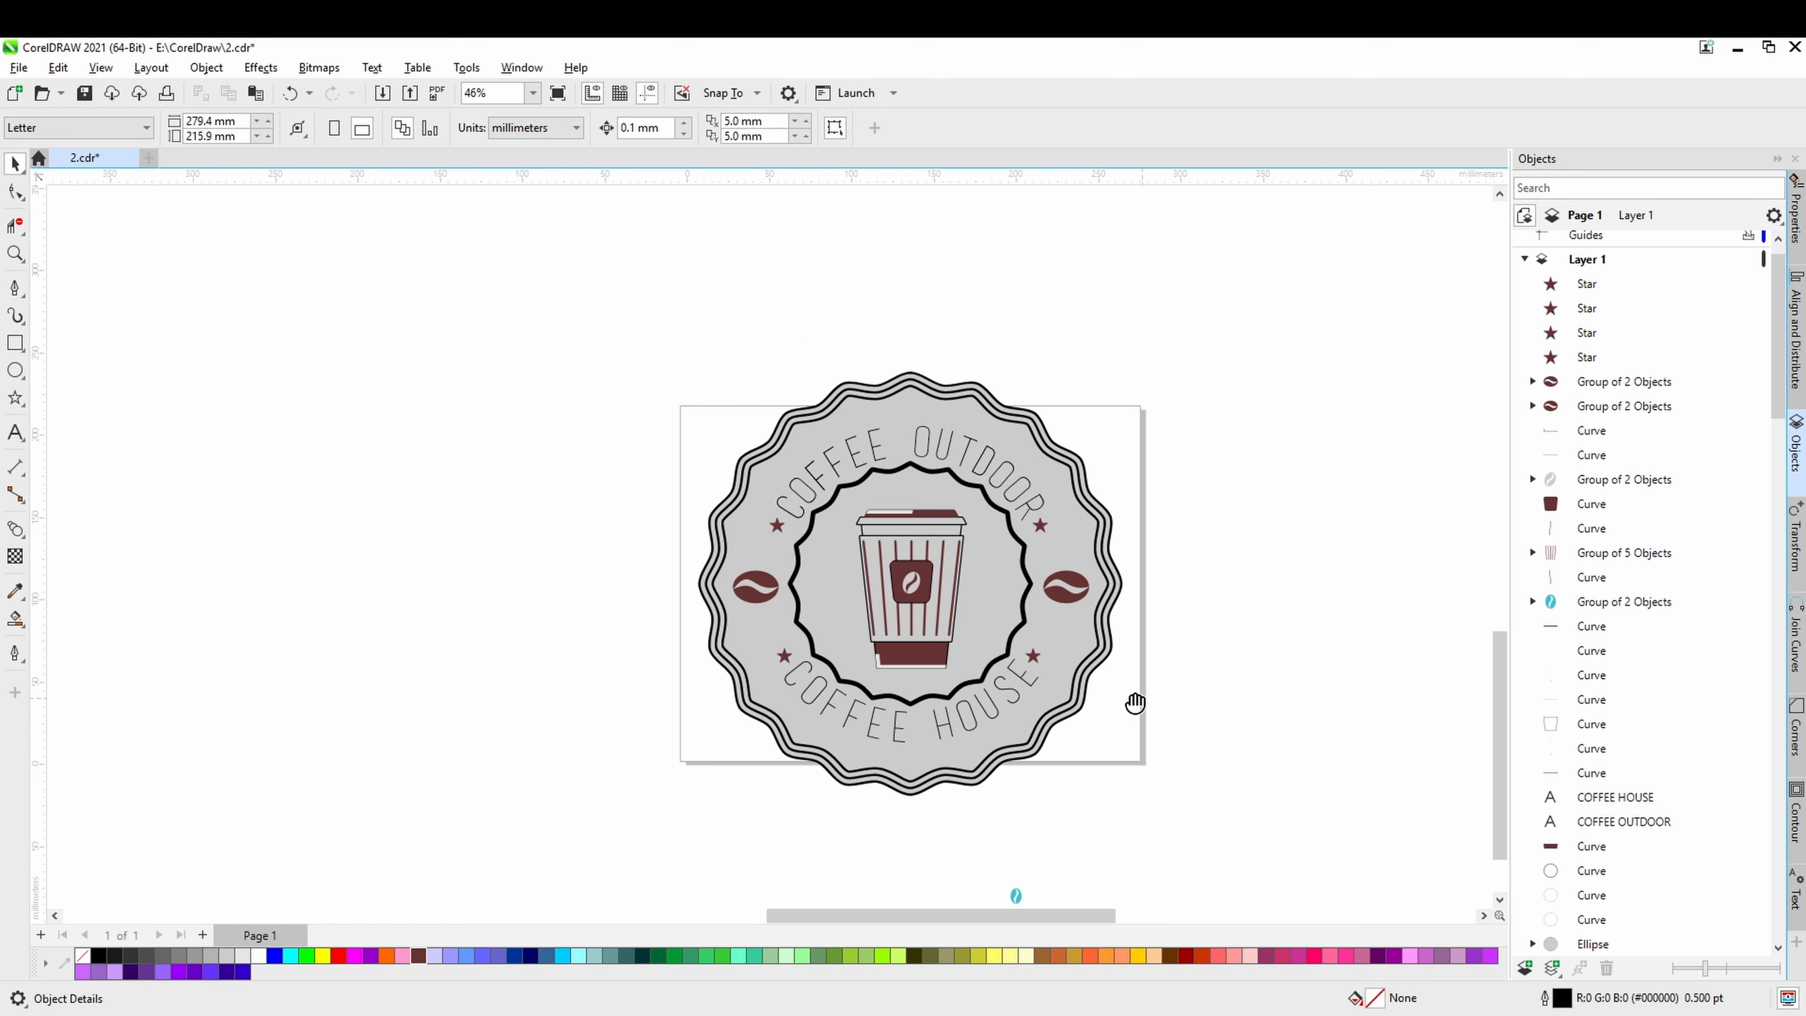
pyautogui.moveTo(1137, 706); pyautogui.dragTo(1068, 665)
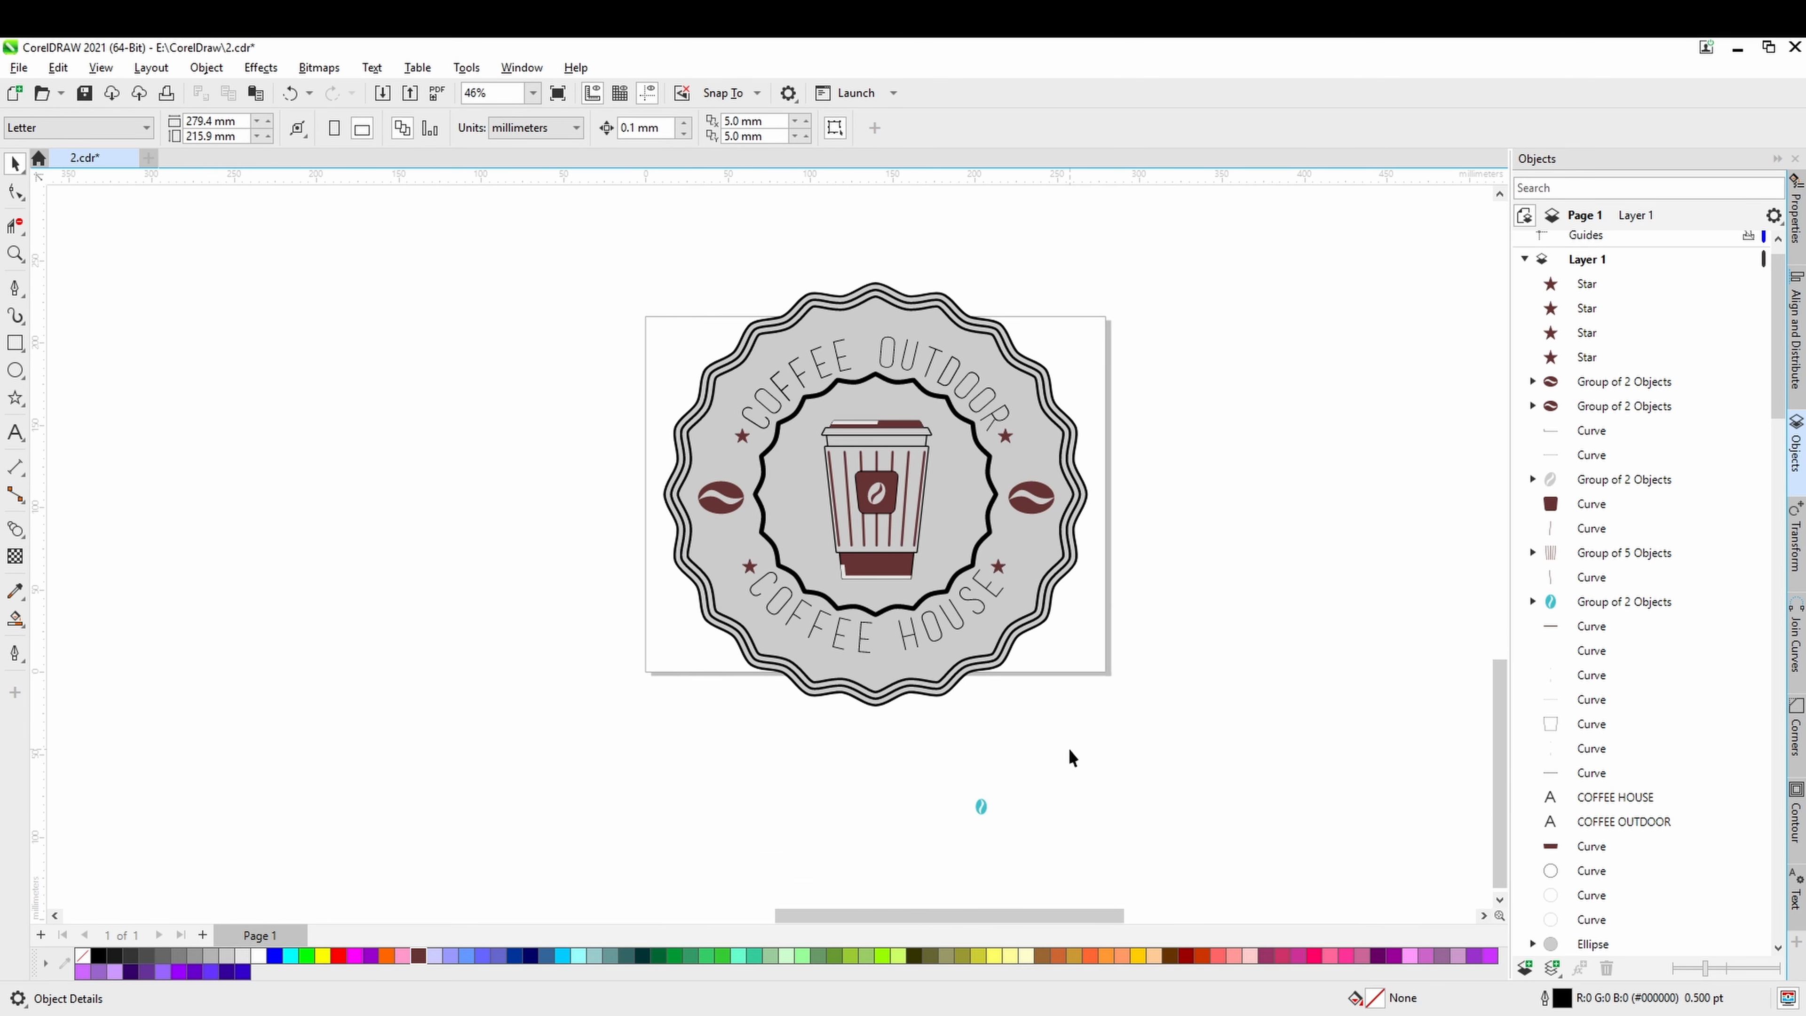
pyautogui.moveTo(925, 864); pyautogui.dragTo(912, 869)
pyautogui.press('Delete')
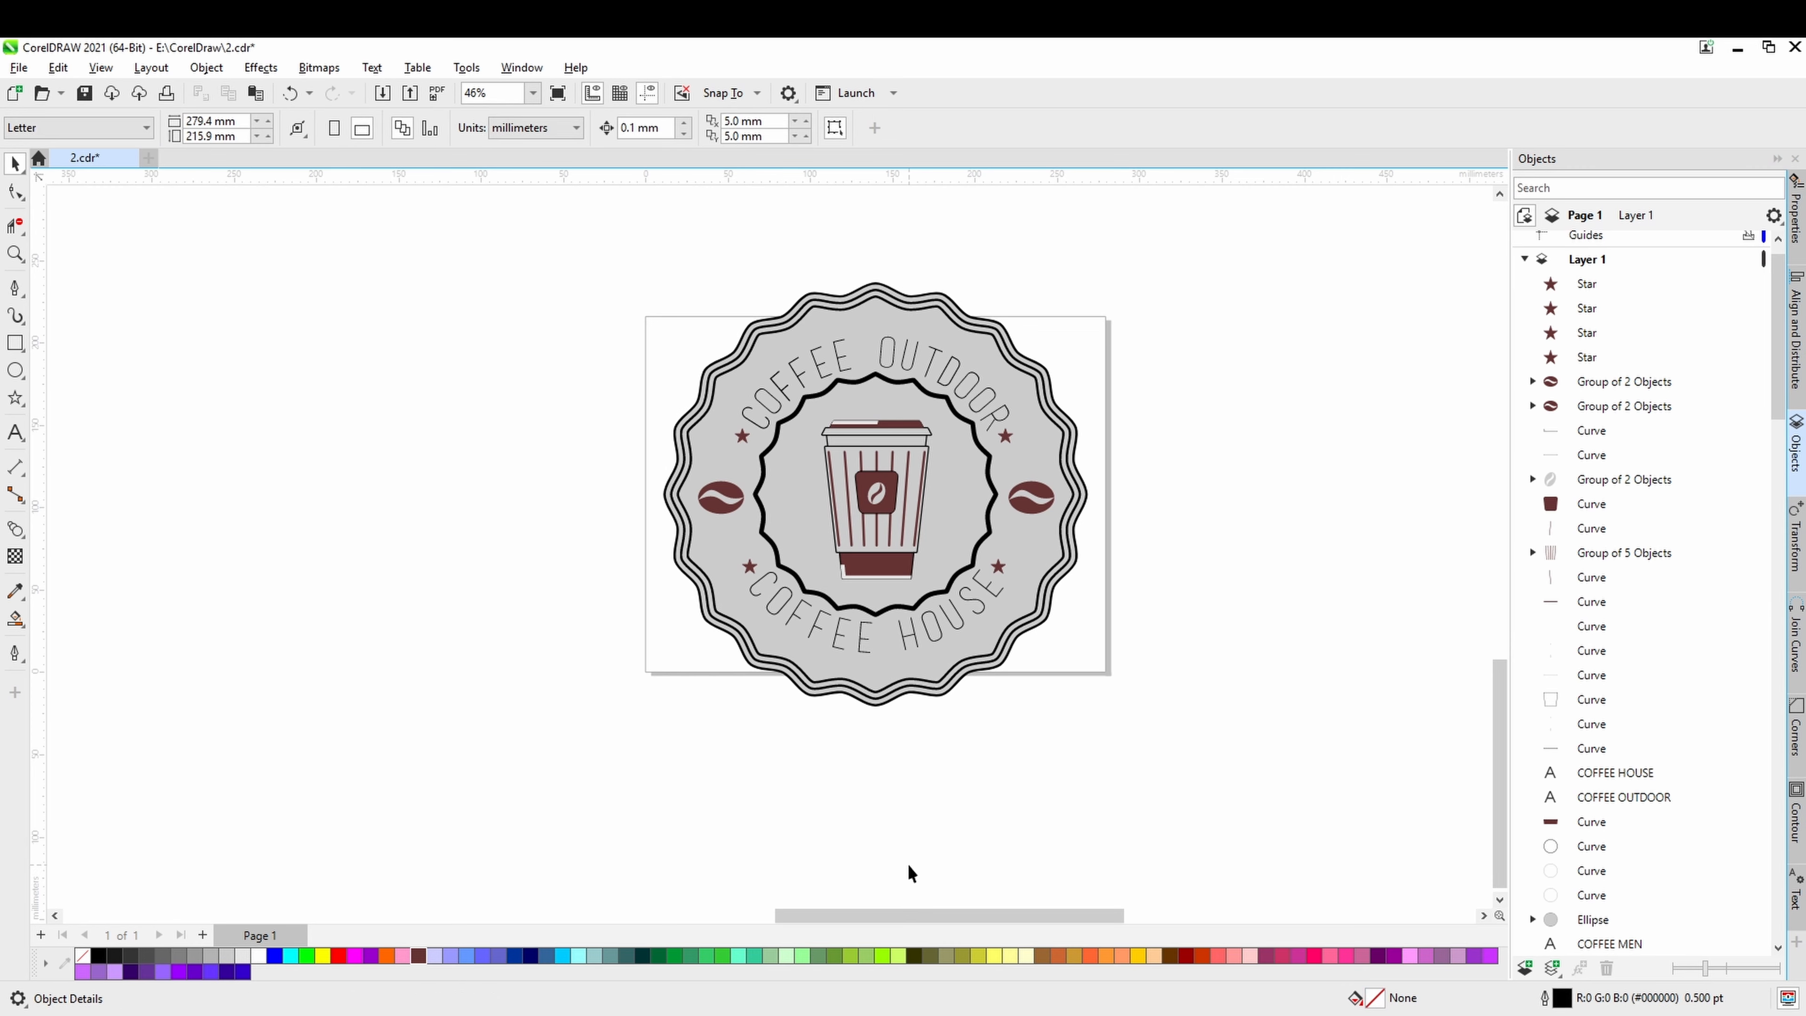
pyautogui.scroll(1, 990, 597)
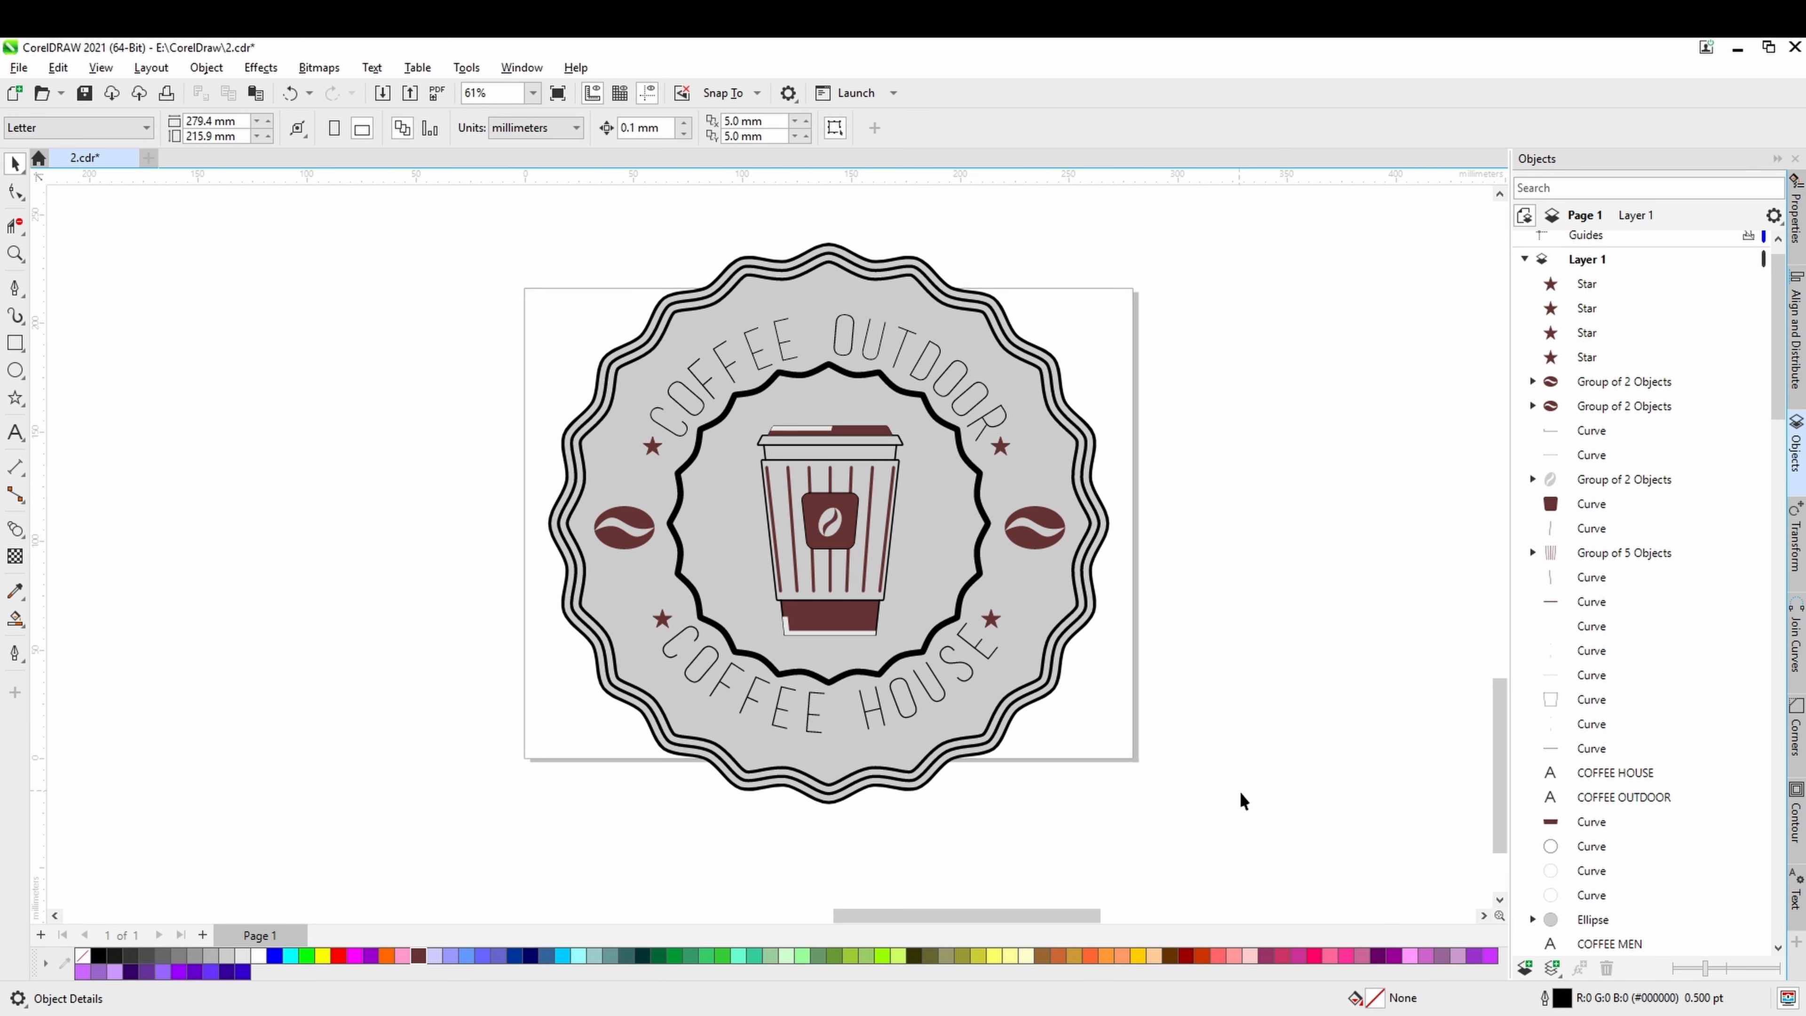